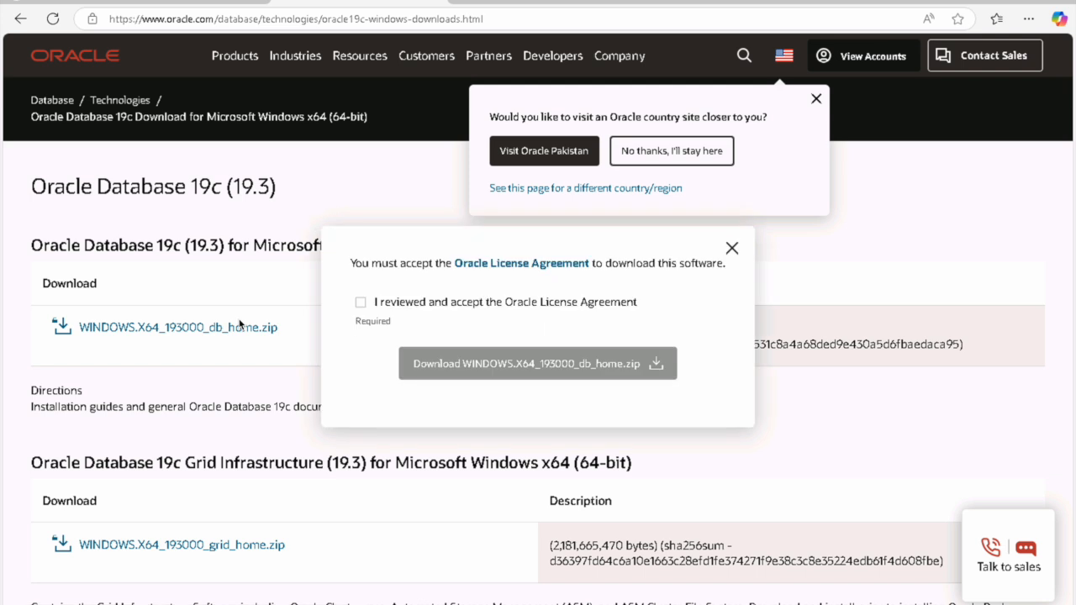
Step: Accept the Oracle license and download WINDOWS.X64_193000_db_home.zip, checking its progress in Downloads
left_click(362, 304)
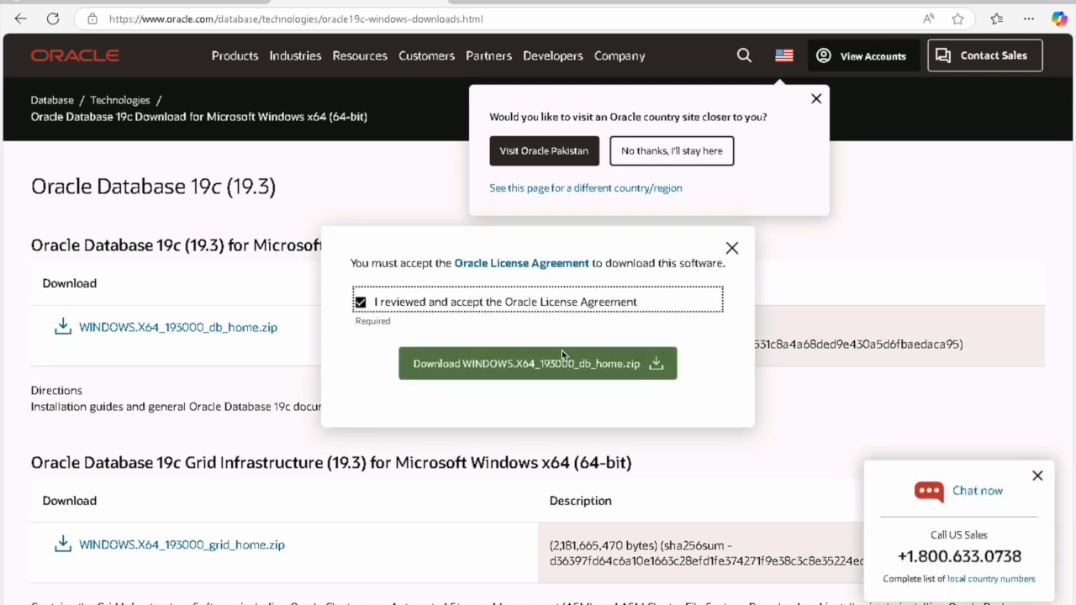
left_click(648, 364)
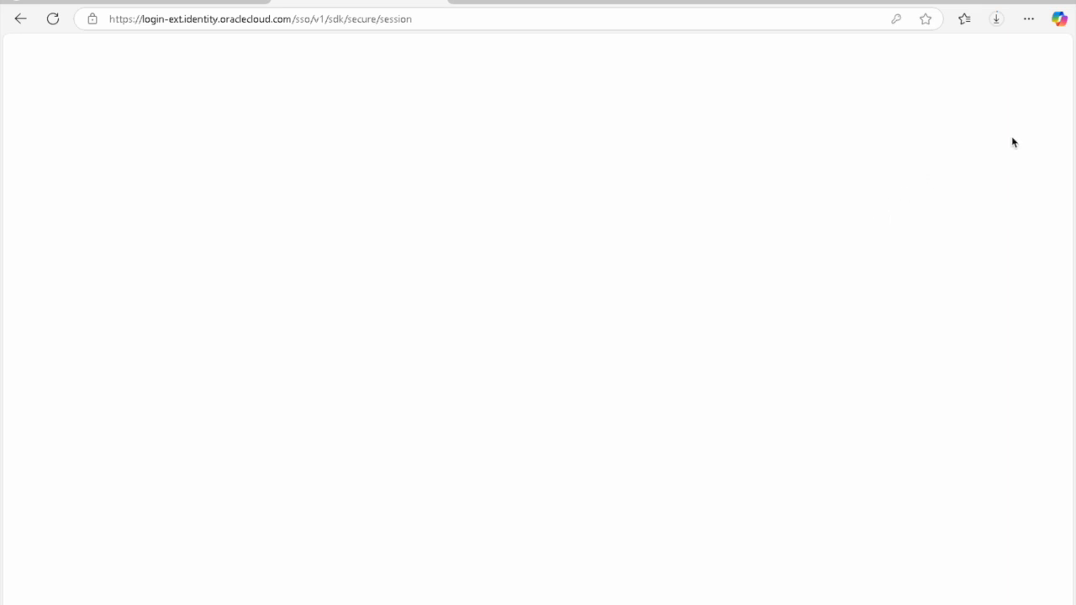
left_click(997, 21)
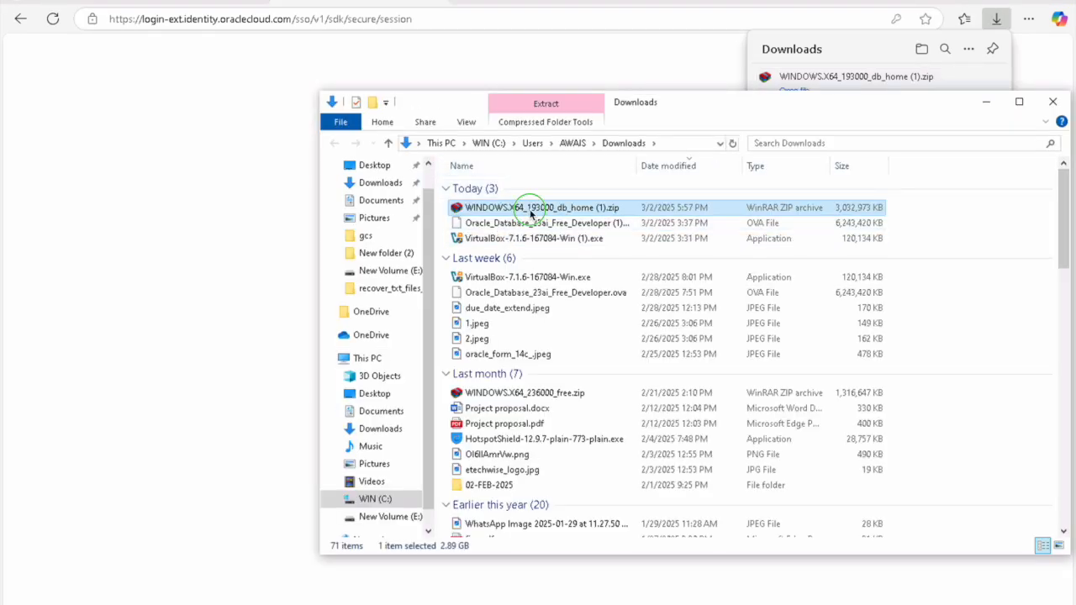
Step: Bring up the database zip's menu, then move the Downloads Explorer window to the left
right_click(530, 210)
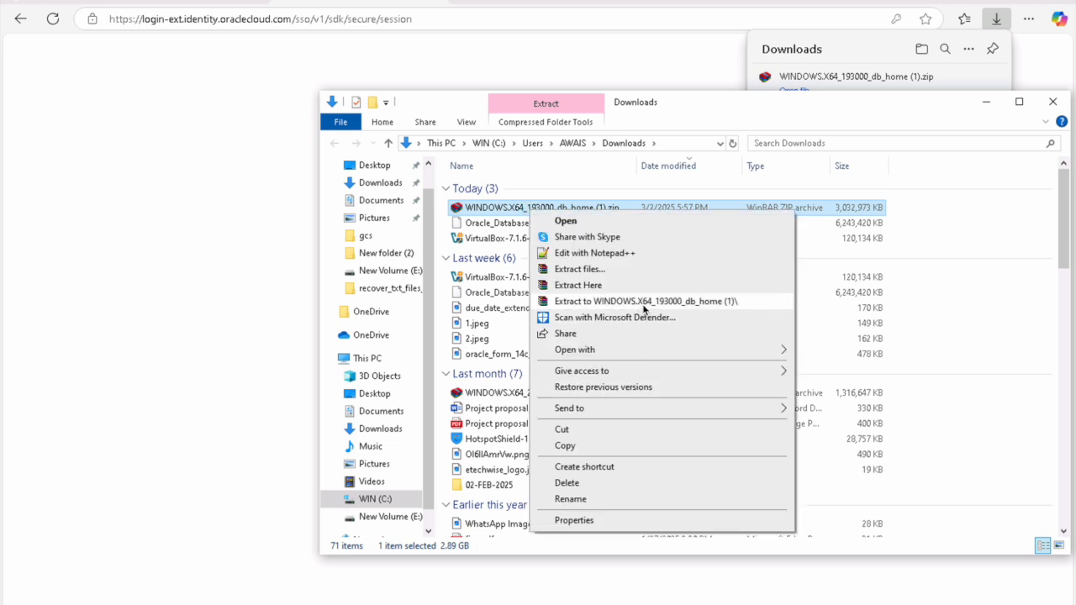
left_click(602, 273)
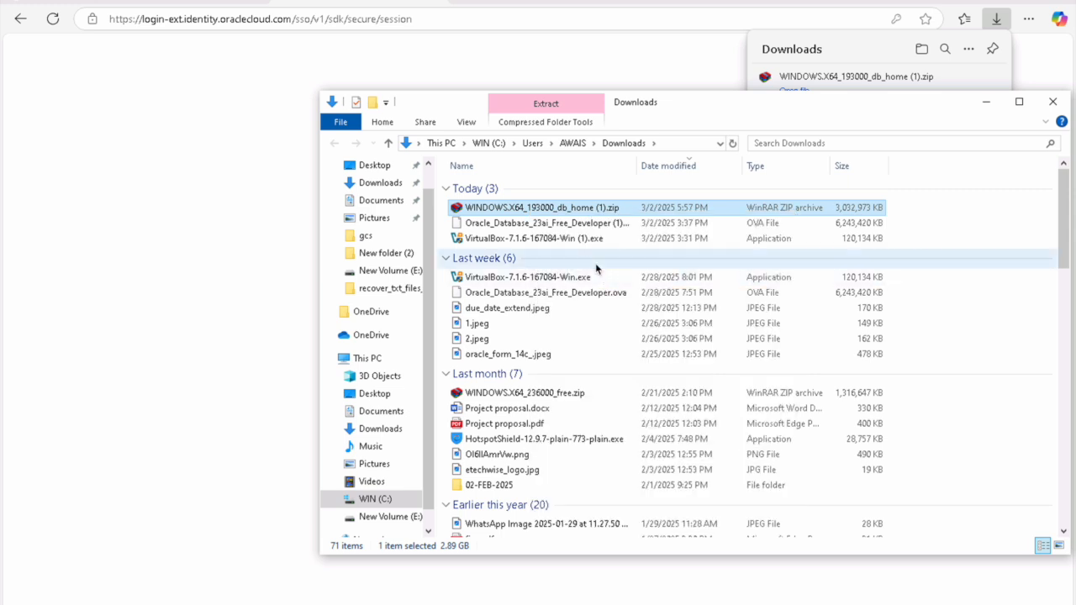
left_click_drag(664, 108, 357, 119)
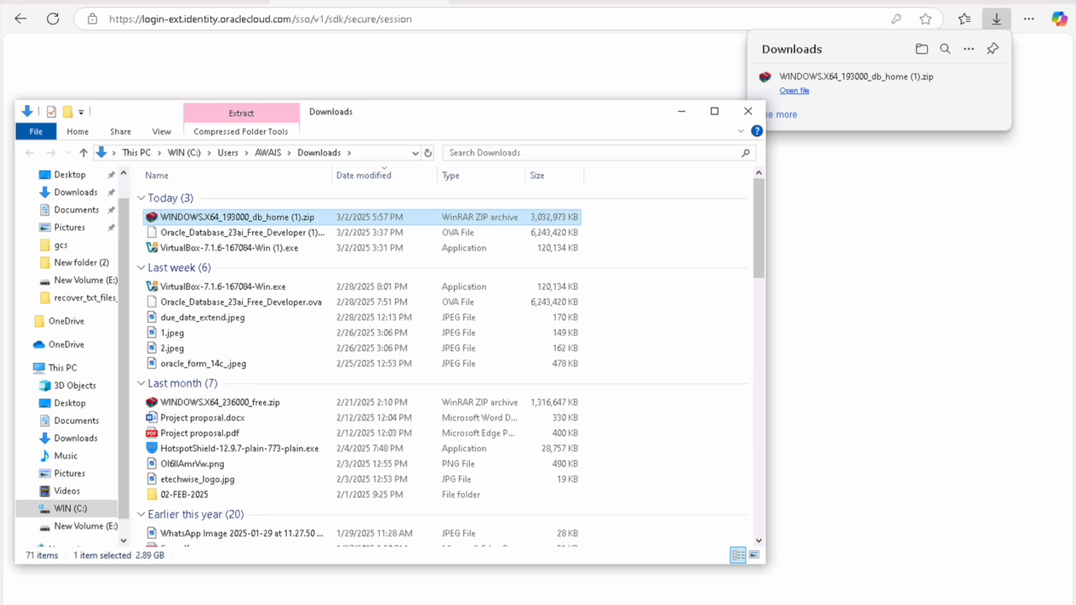
Step: Extract WINDOWS.X64_193000_db_home (1).zip with WinRAR into E:\19_14\db
double_click(238, 218)
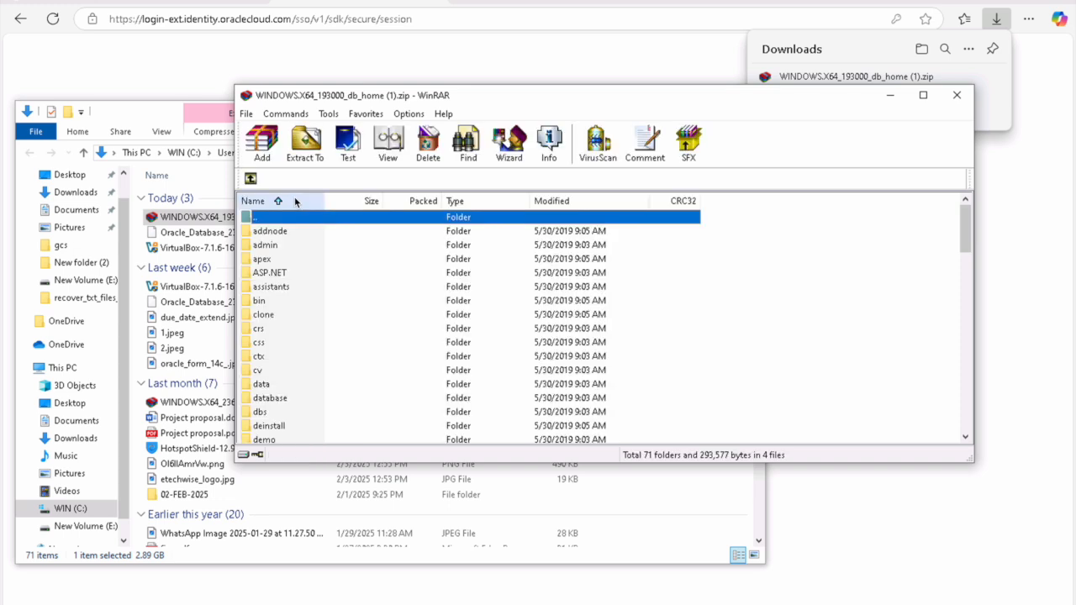
left_click(307, 152)
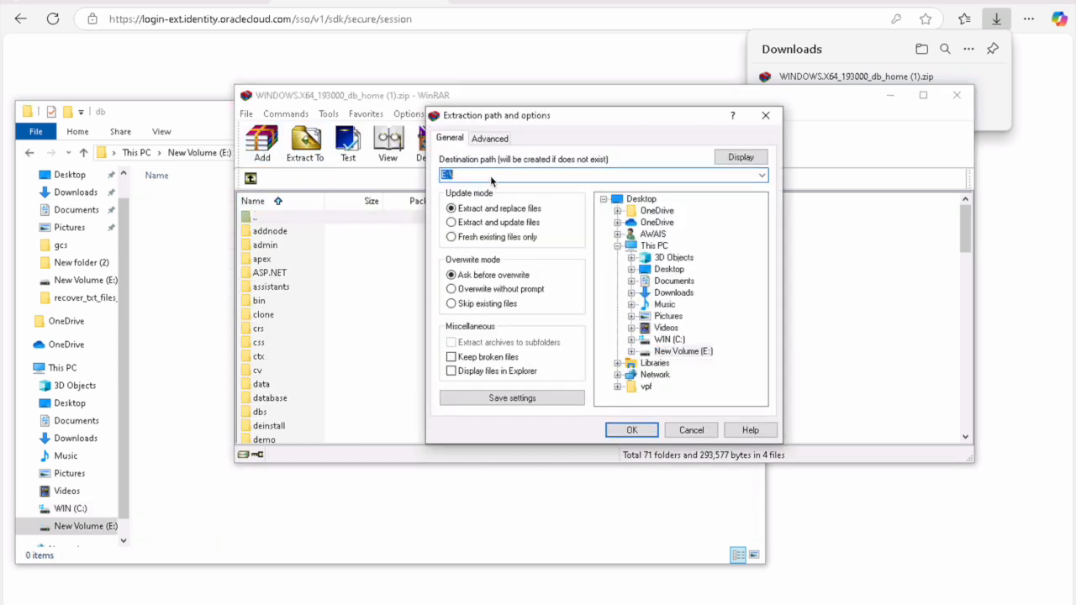
type("E:\\19_14\\db")
left_click(631, 430)
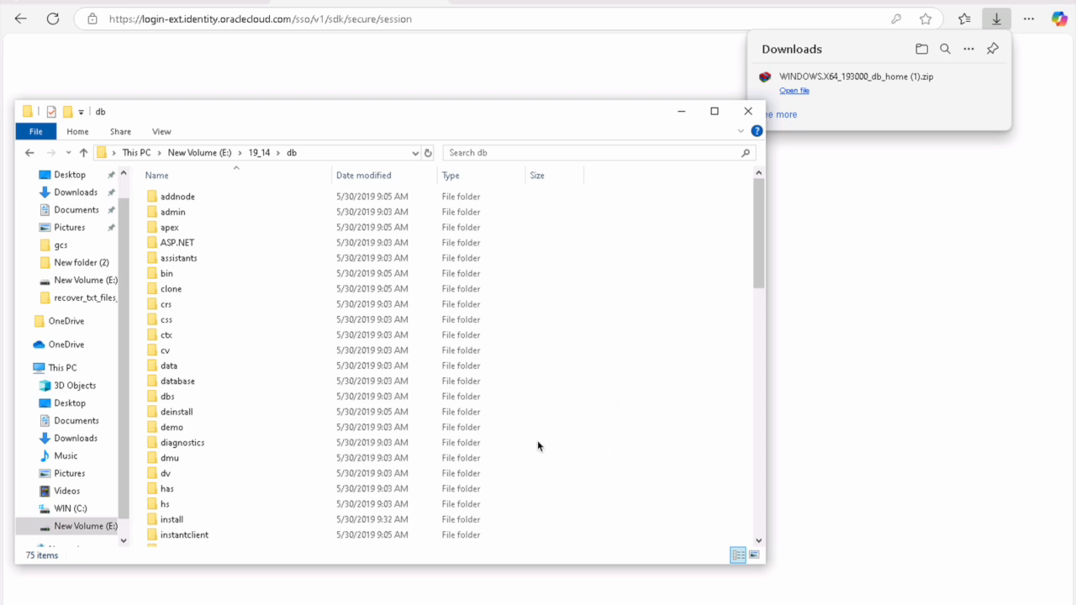
Step: Run setup.exe from the extracted E:\19_14\db folder as administrator
scroll(208, 339, "down", 8)
scroll(211, 356, "down", 10)
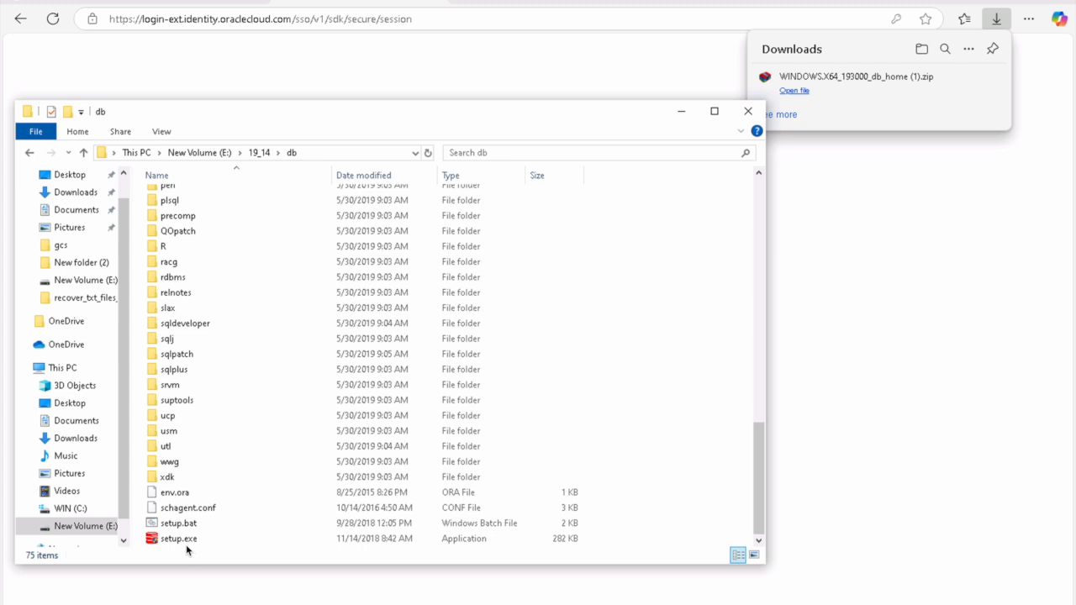
left_click(184, 541)
right_click(186, 542)
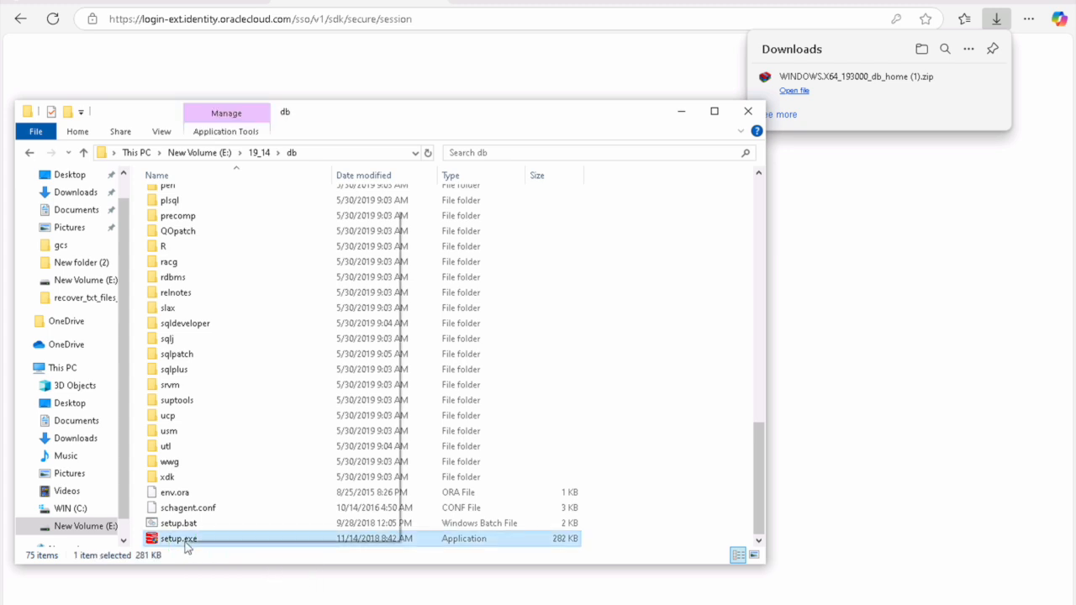
left_click(241, 235)
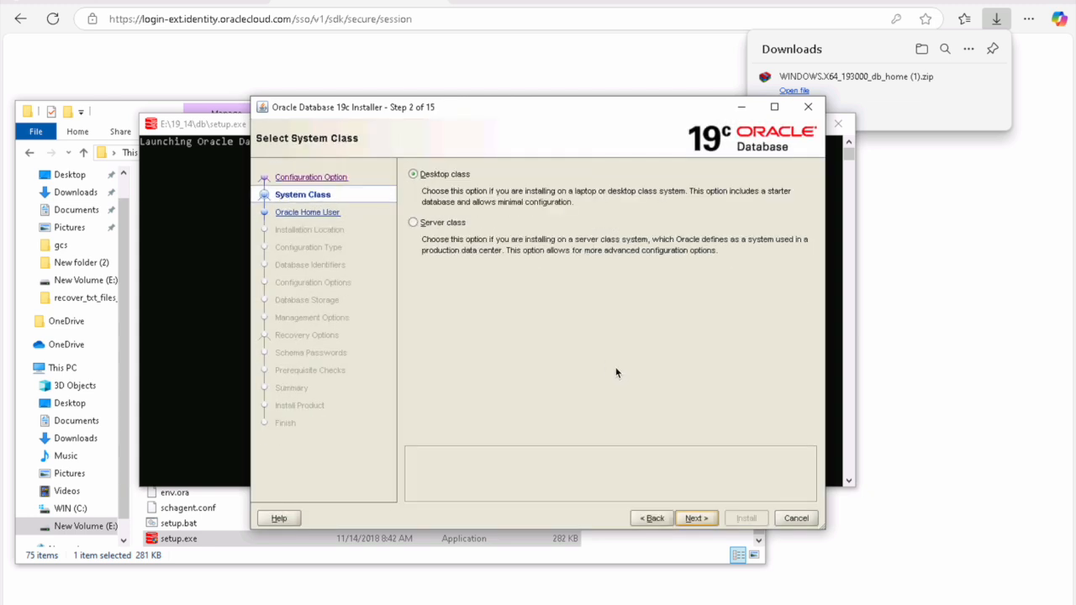
Step: Keep Desktop class and use the Windows built-in account for the Oracle home, accepting its warning
left_click(697, 516)
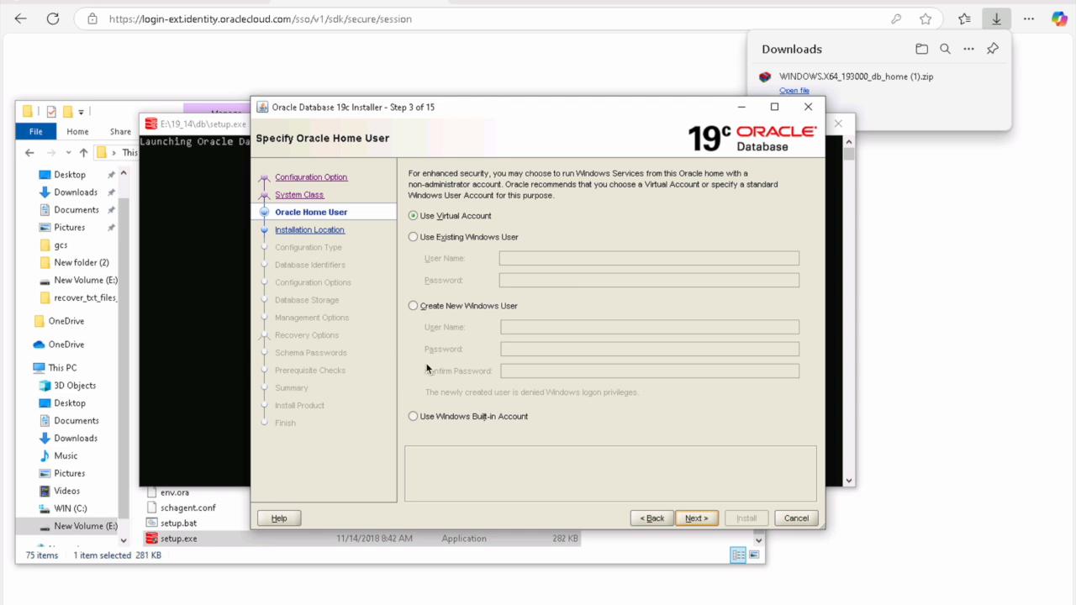
left_click(483, 420)
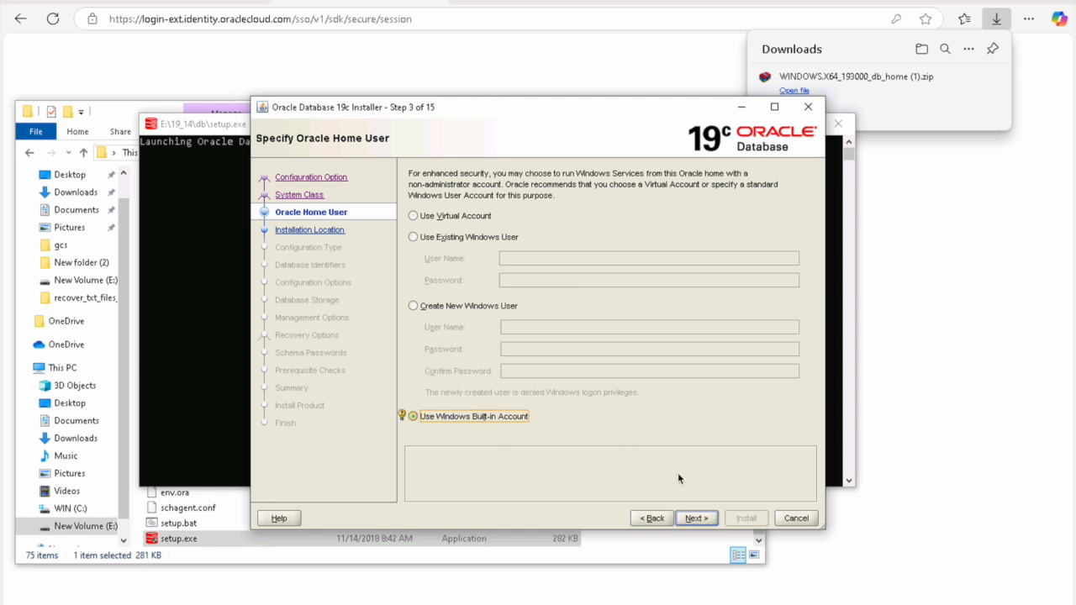
left_click(699, 517)
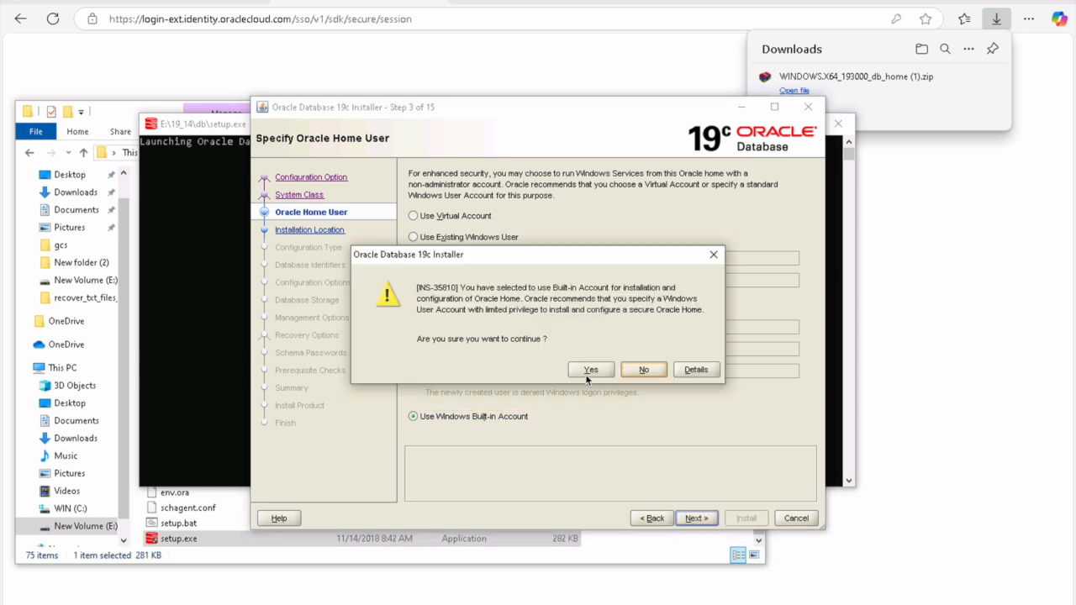
left_click(589, 370)
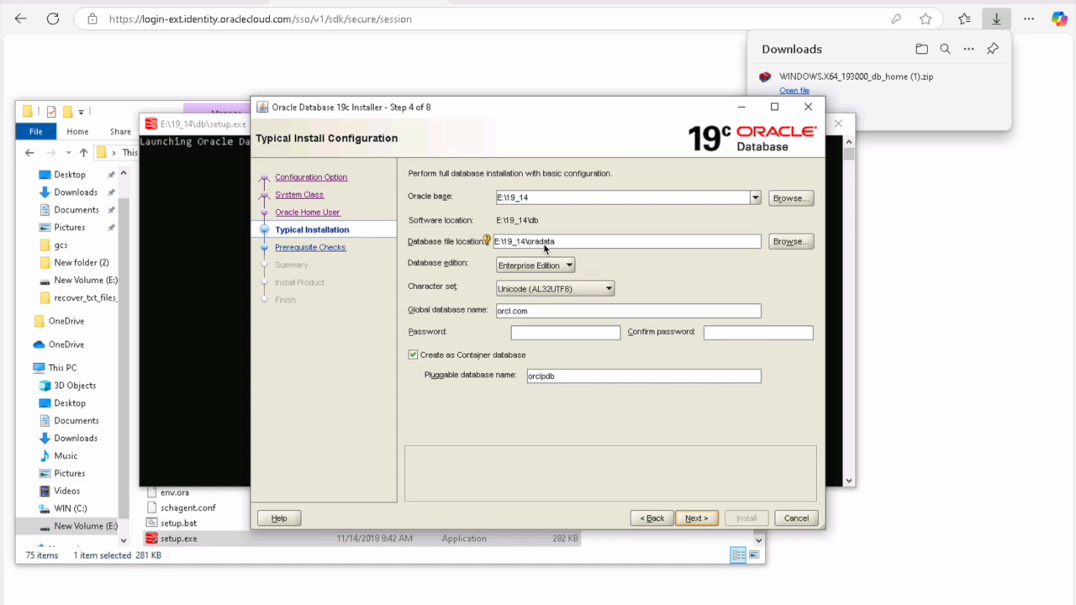
Step: Choose Standard Edition 2 as a non-container database, enter the admin password, and accept the warning
left_click(558, 267)
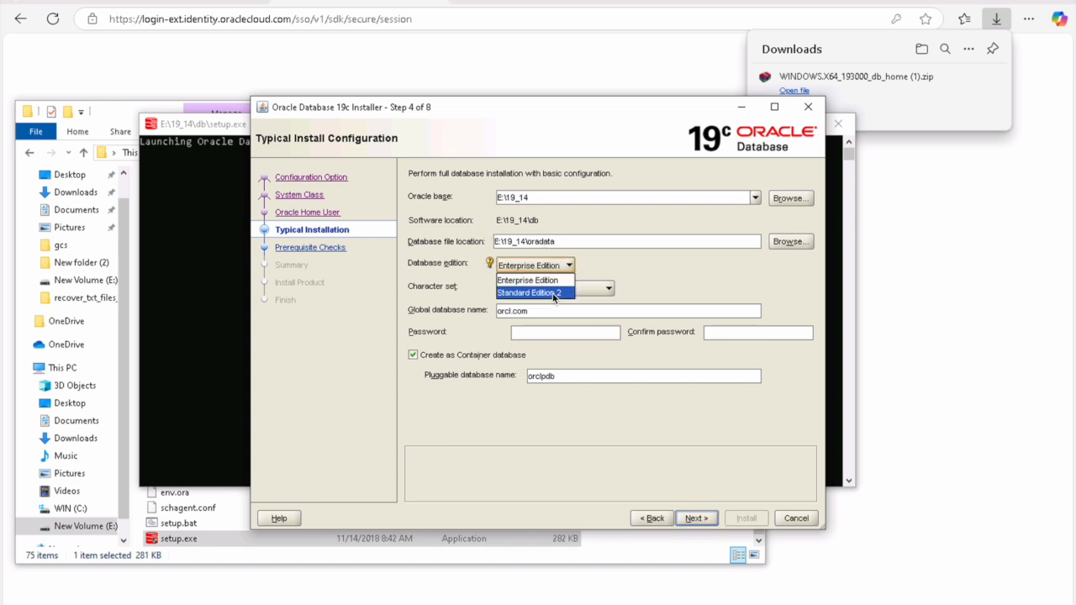
left_click(555, 293)
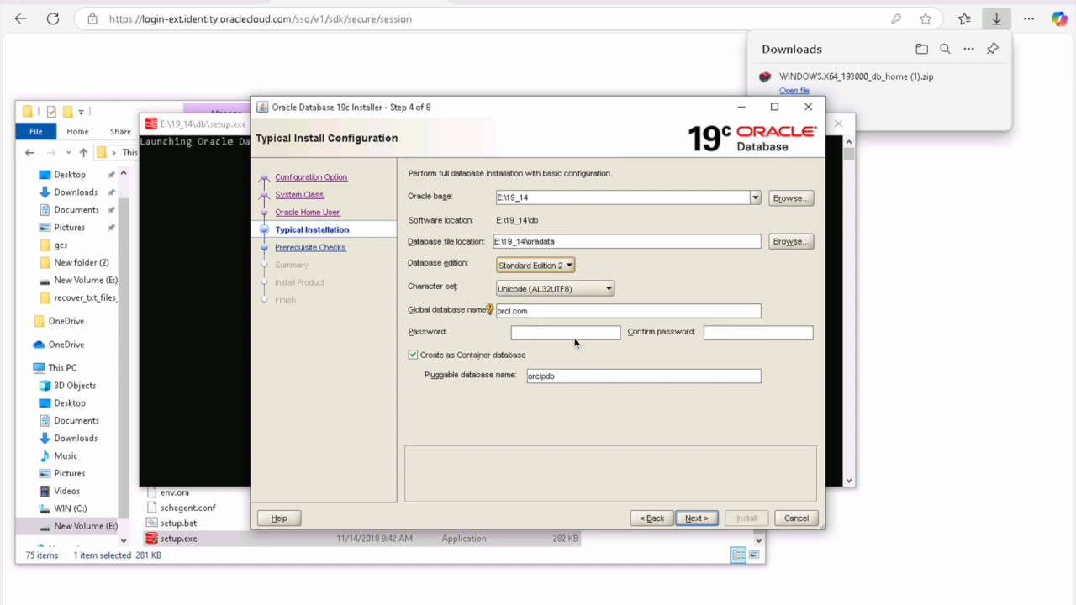
left_click(412, 356)
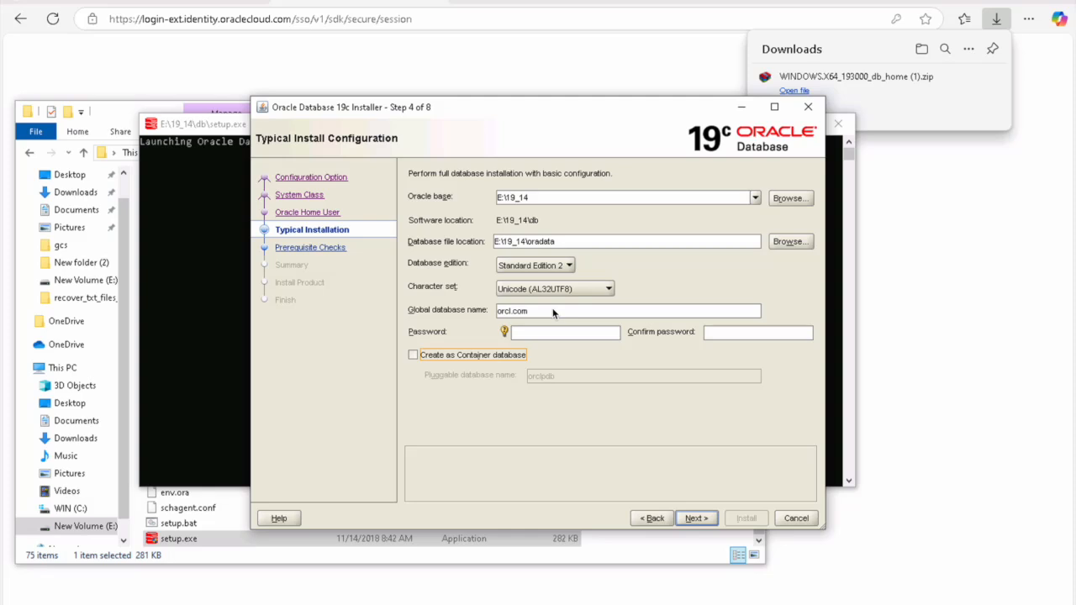
left_click(572, 337)
type("oracle")
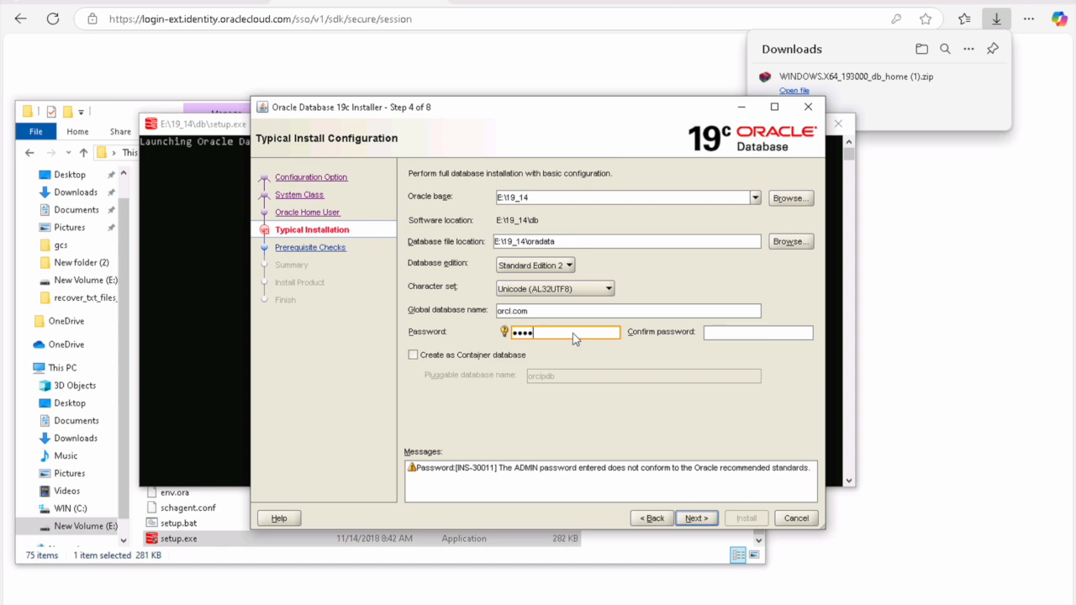
key("Tab")
type("oracle")
left_click(698, 519)
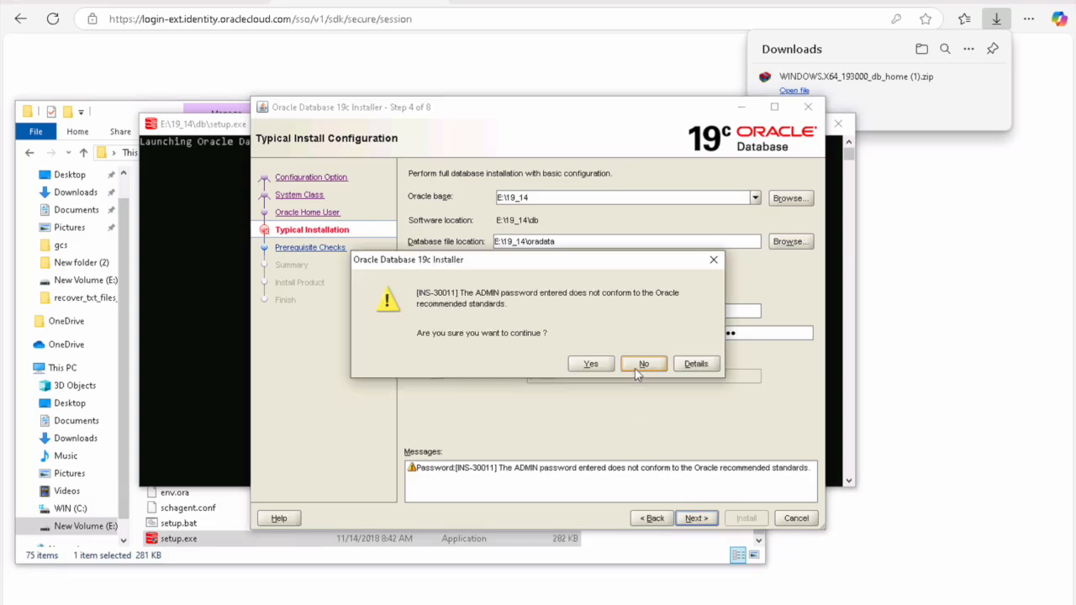
left_click(590, 363)
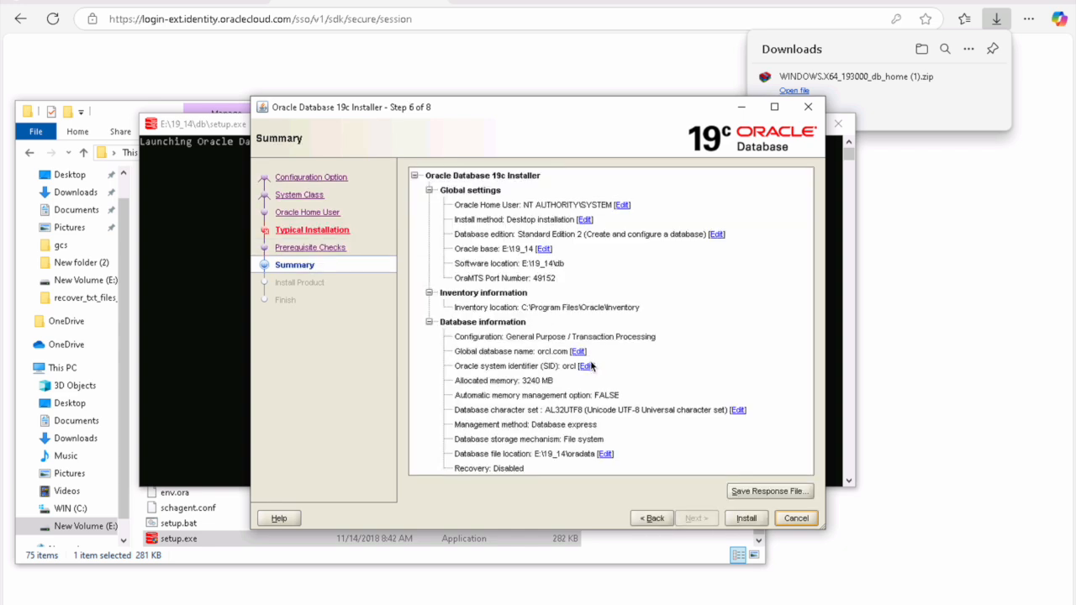
Step: Revisit Typical Installation, return to Summary, accept the password warning and start the install
left_click(327, 231)
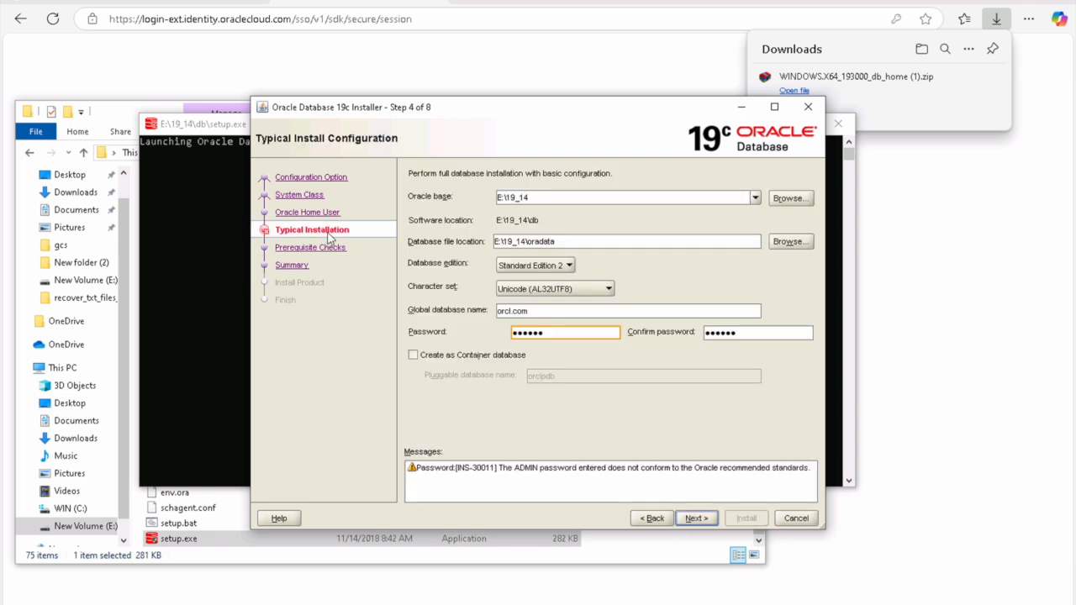
left_click(296, 265)
left_click(607, 365)
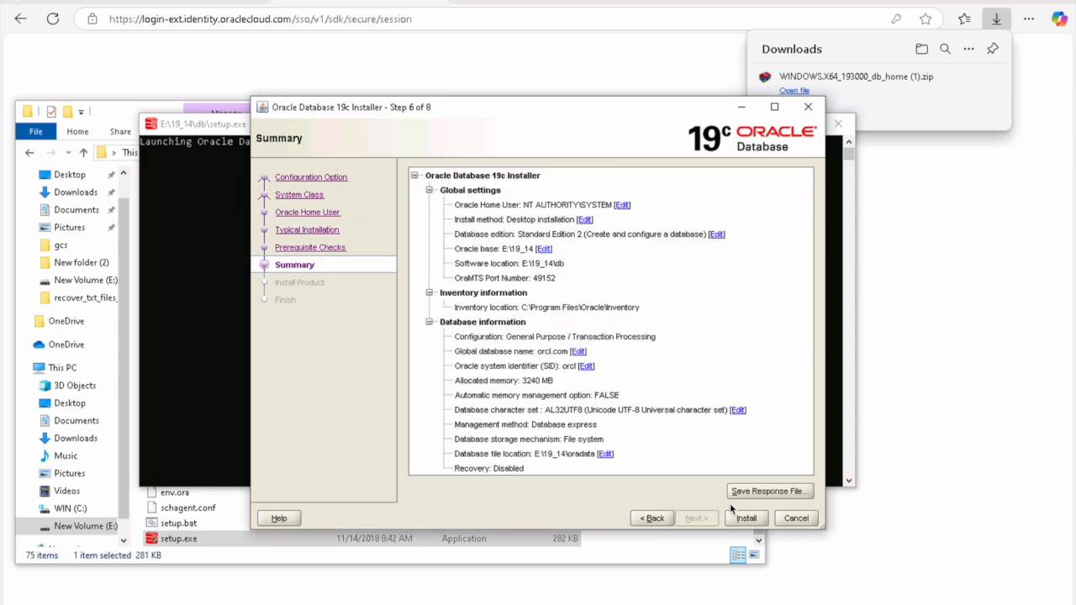
left_click(747, 518)
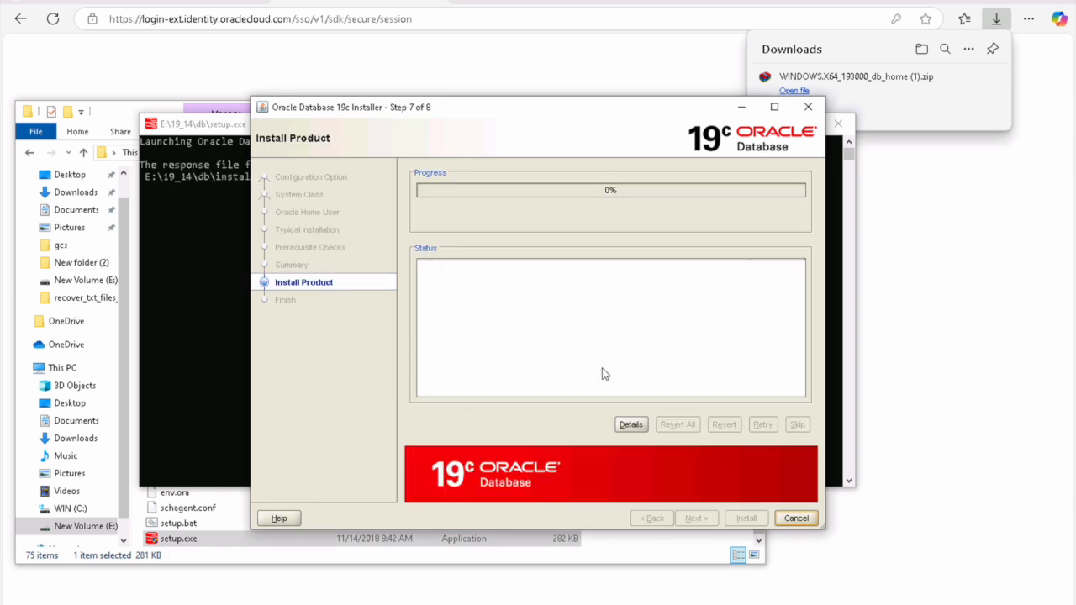
Step: Open the installation details log and move it to the left side of the screen
left_click(629, 424)
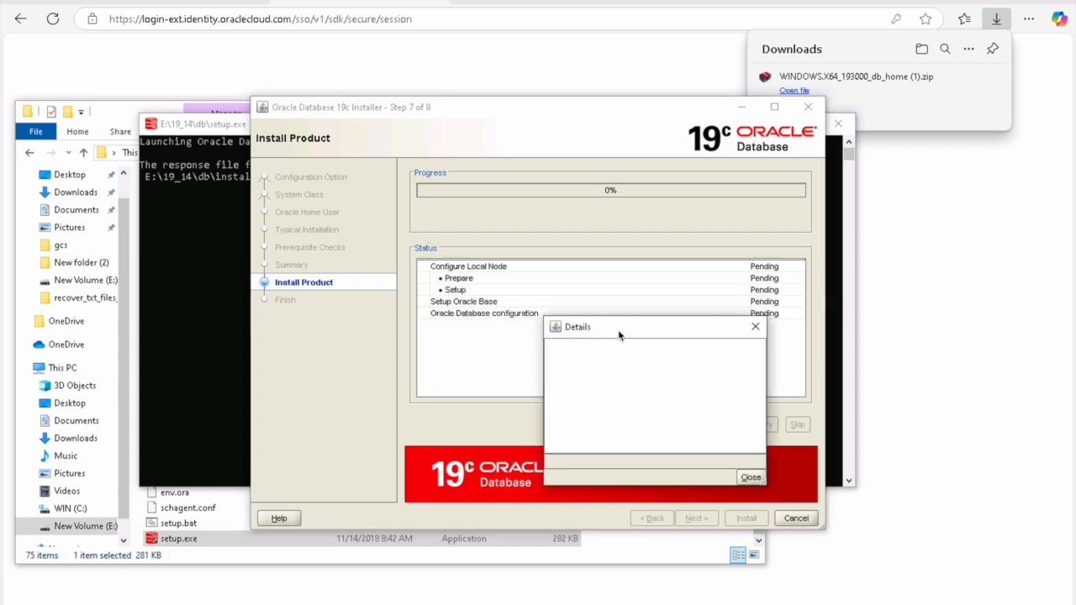
left_click_drag(648, 332, 158, 221)
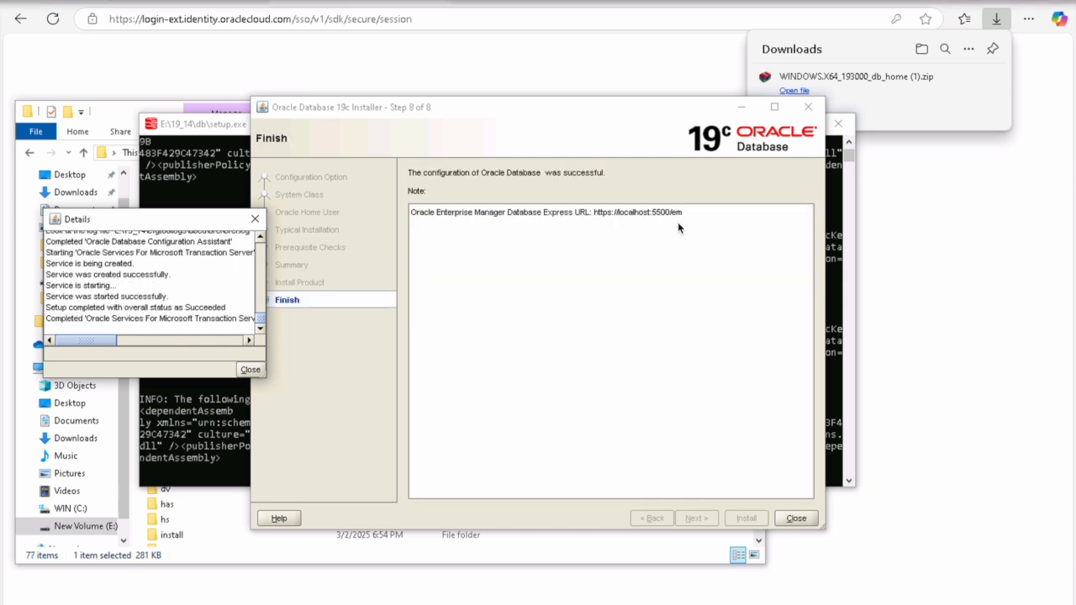
Step: Select the EM Express URL, then close the finished installer and the db home folder window
triple_click(673, 214)
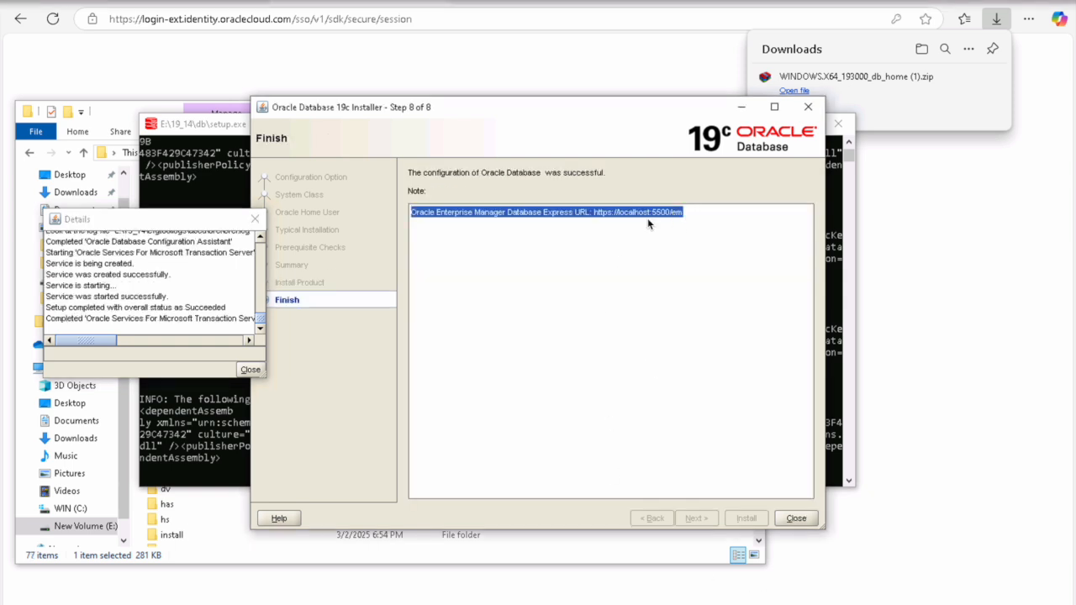
left_click(797, 519)
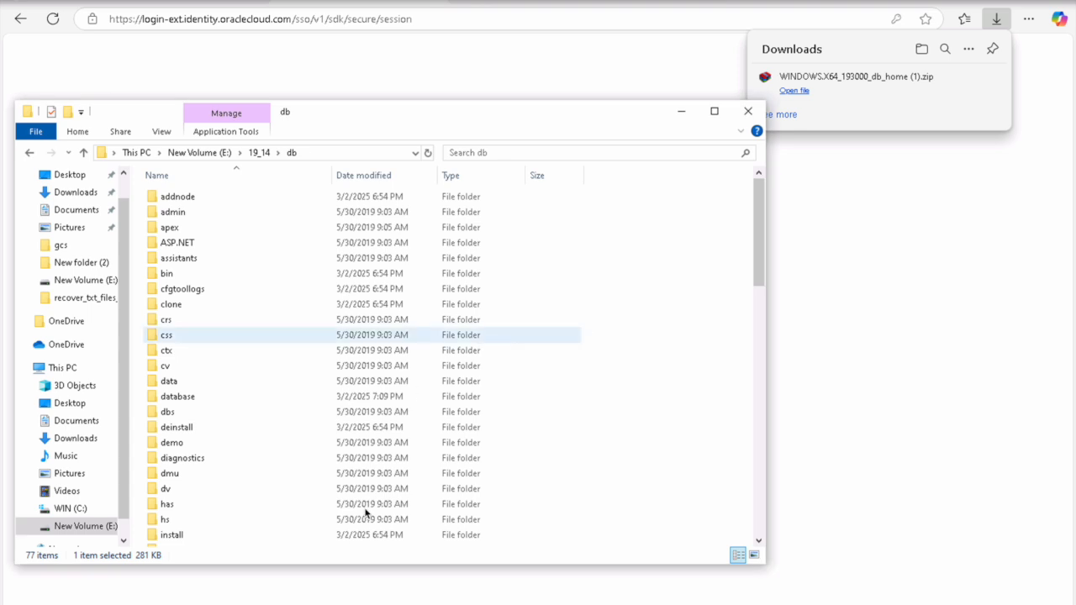
key("alt+Tab")
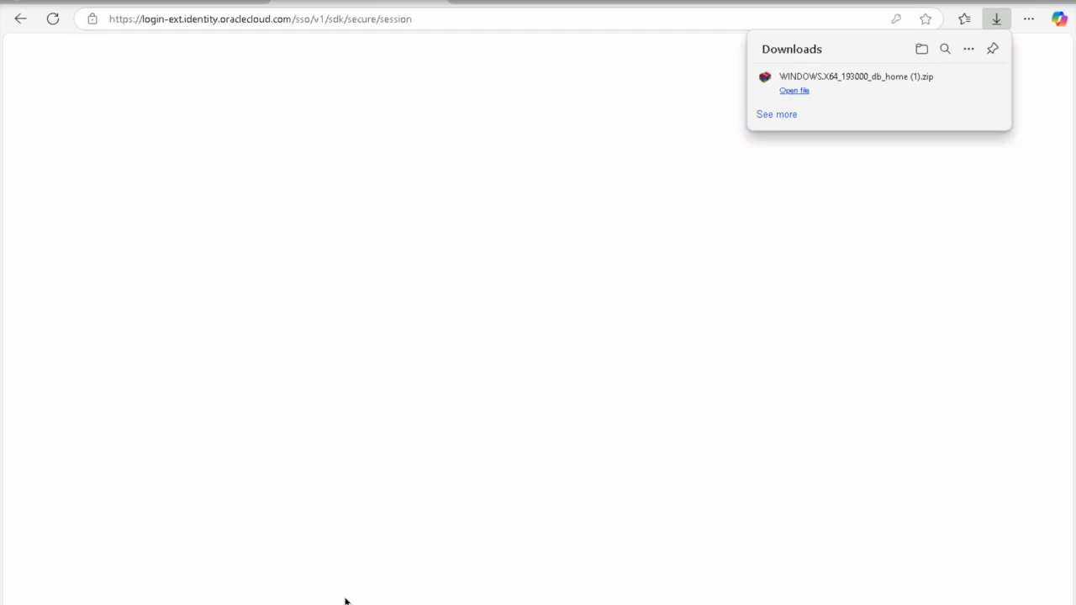
Step: Search Bing from a new tab for 'oracle forms 14c download'
left_click(467, 1)
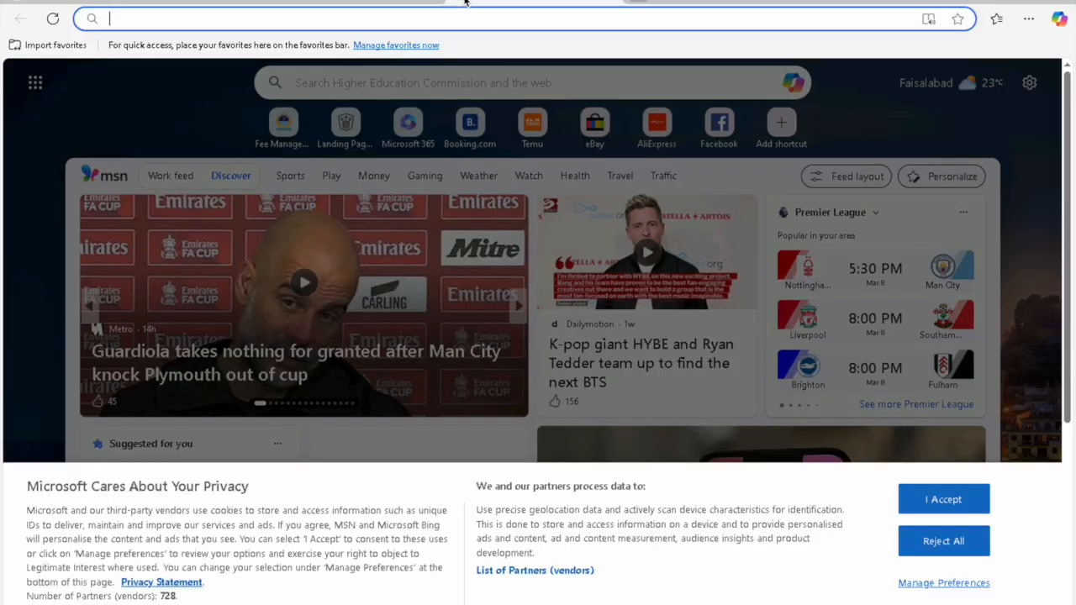
type("java jk")
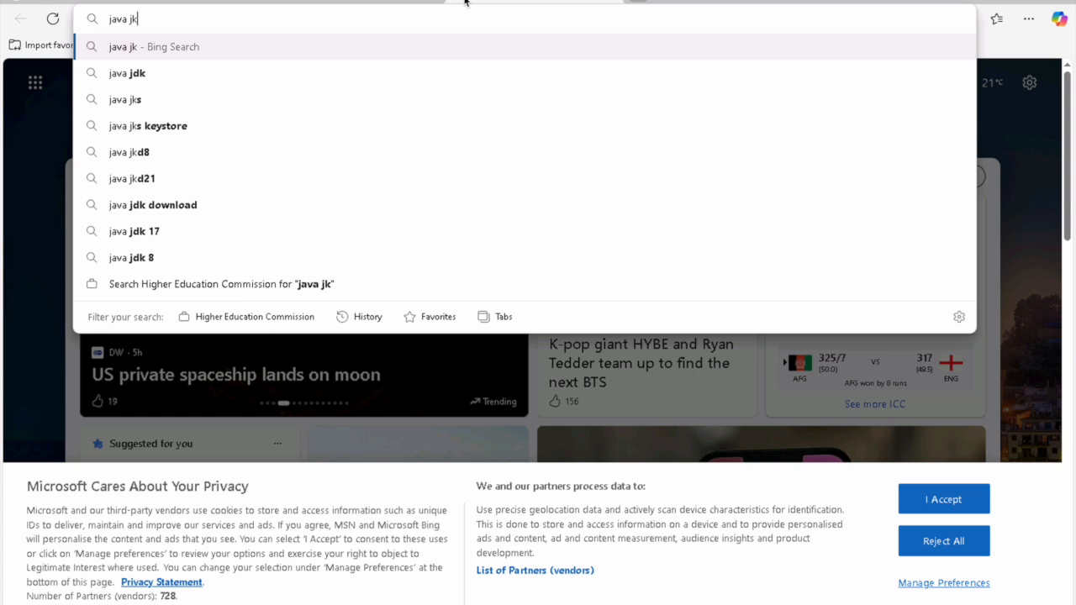
key("BackSpace")
key("BackSpace")
key("BackSpace")
key("BackSpace")
key("BackSpace")
key("BackSpace")
key("BackSpace")
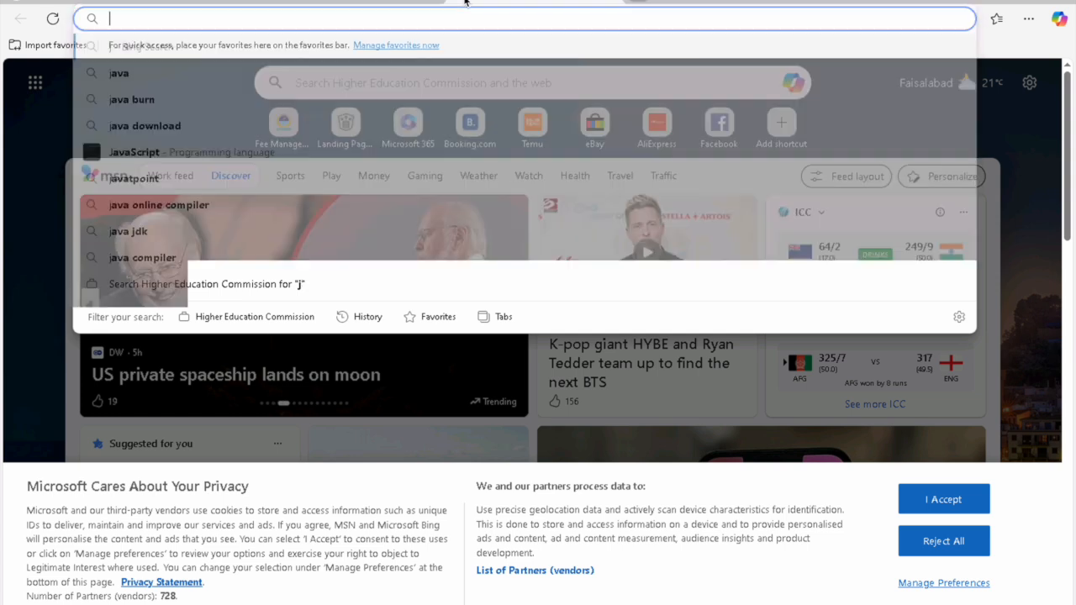
type("o")
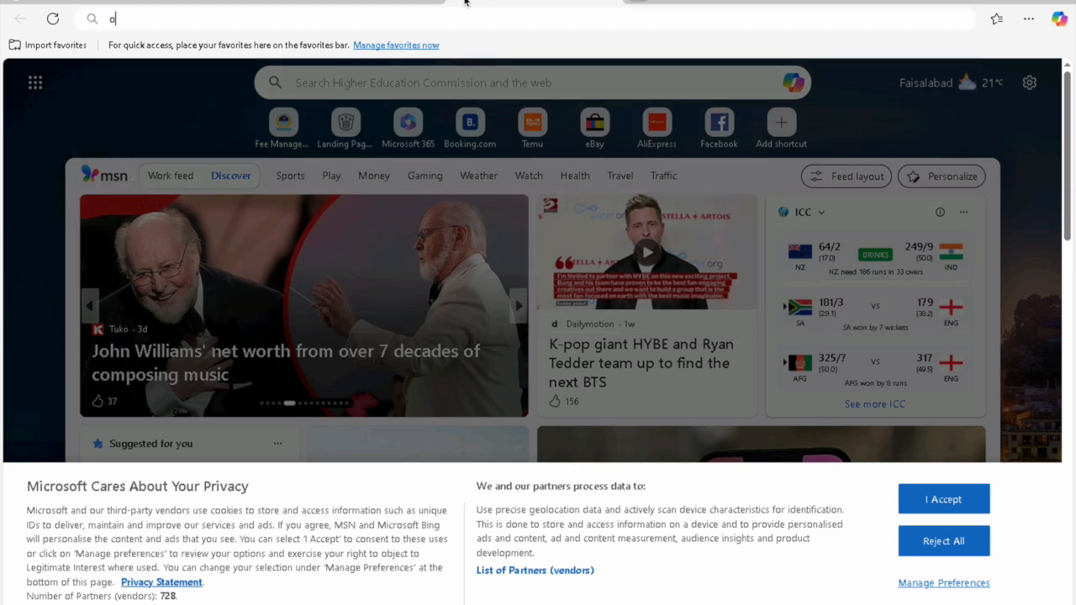
type("racle forms 1")
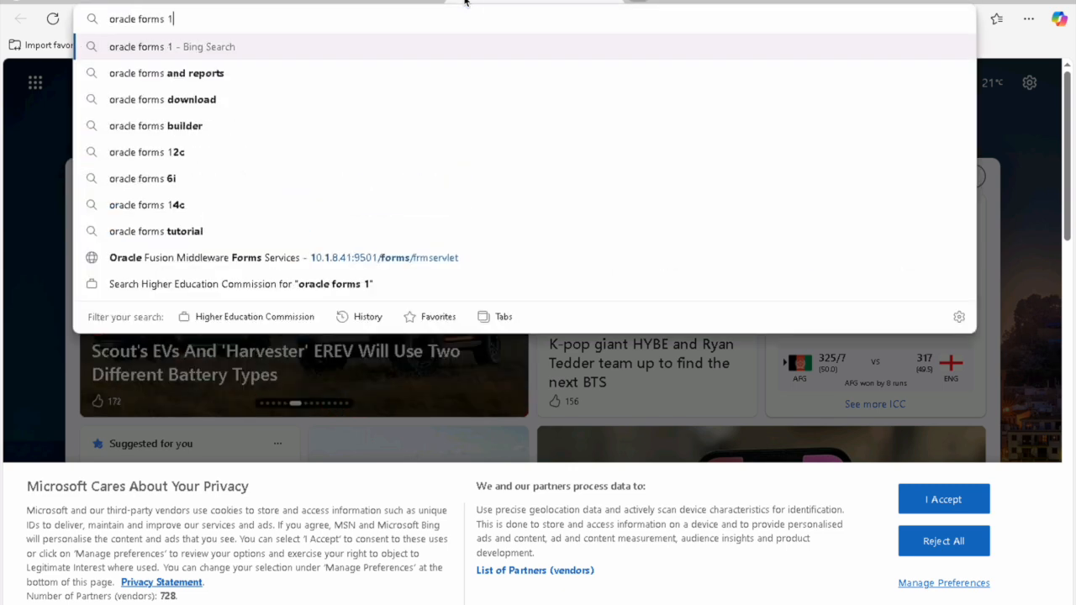
type("4c download")
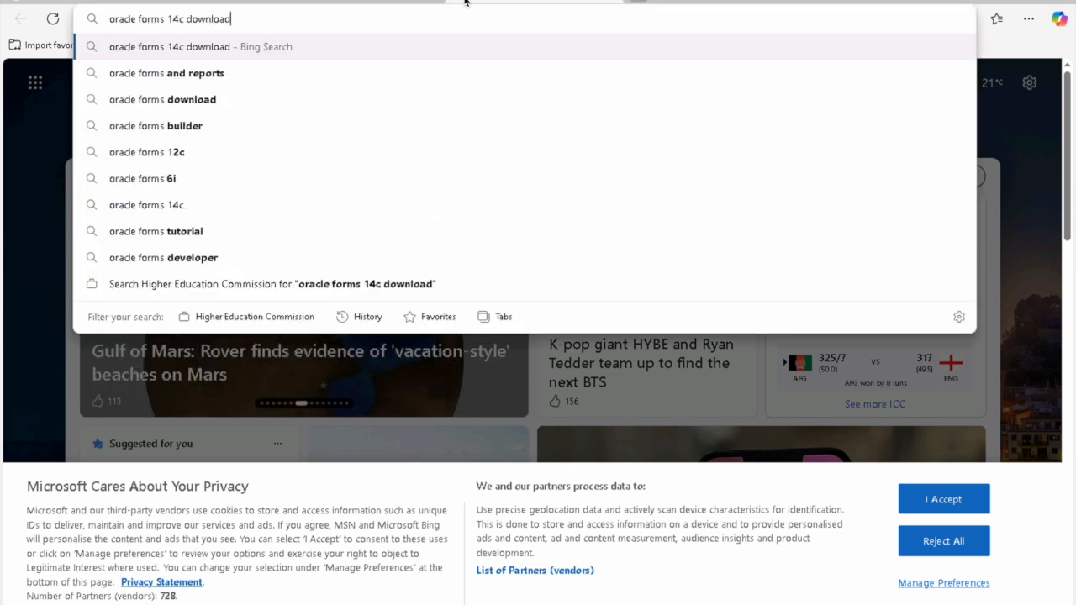
key("Return")
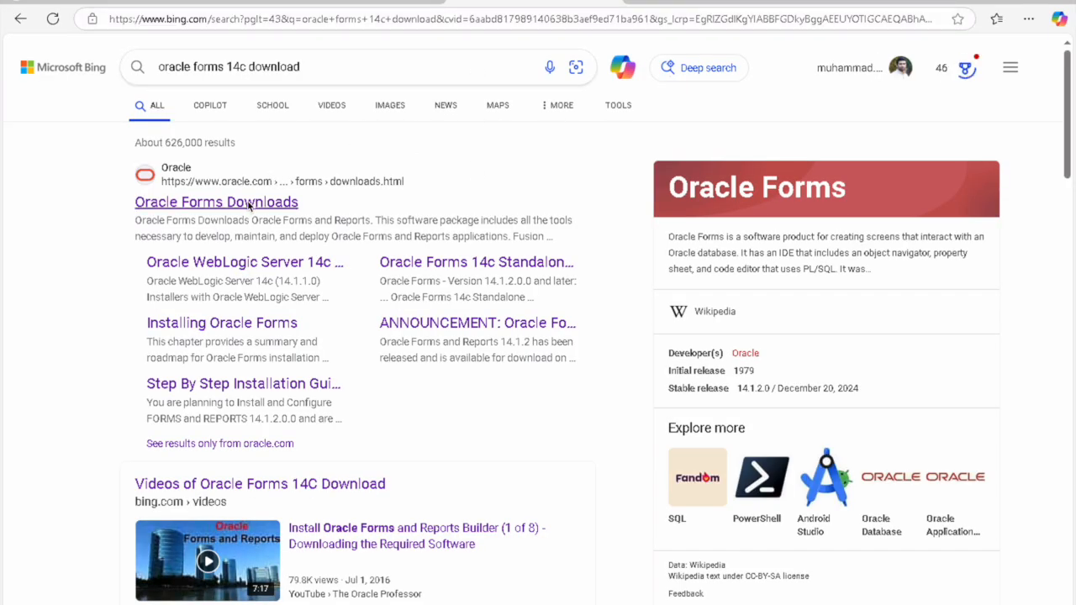
Step: Open the Oracle Forms Downloads result and follow its Fusion Middleware Infrastructure 14.1.2.0.0 link
left_click(244, 206)
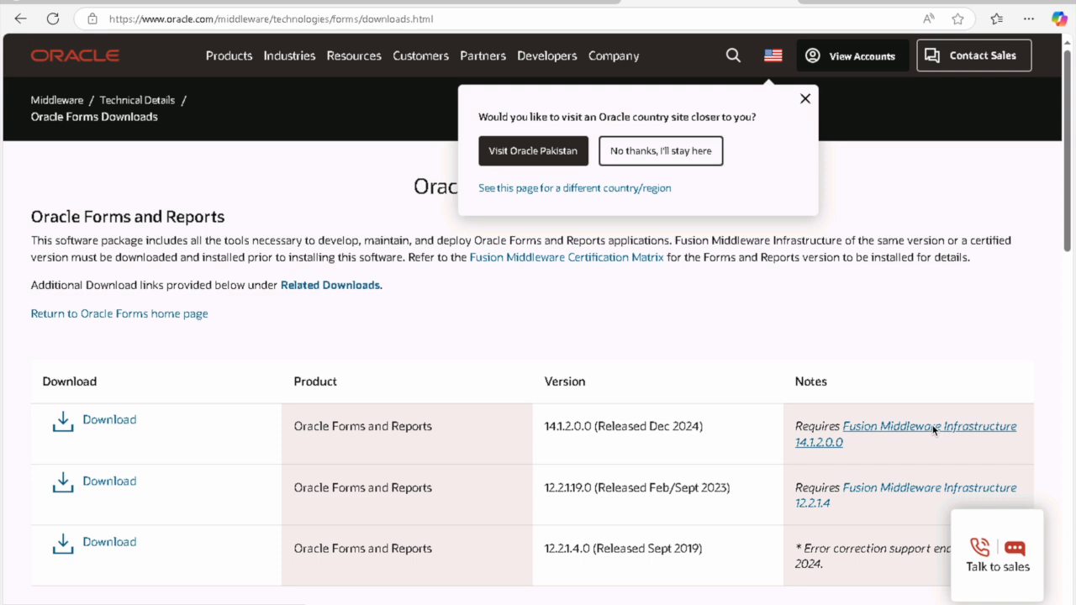
scroll(932, 429, "down", 1)
scroll(733, 368, "up", 1)
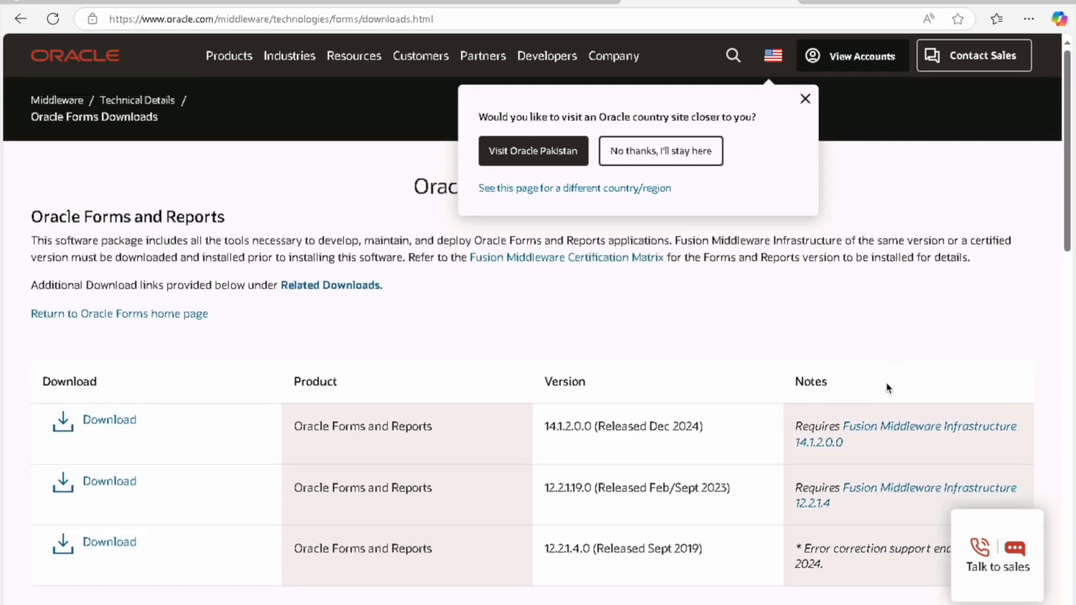
left_click(902, 431)
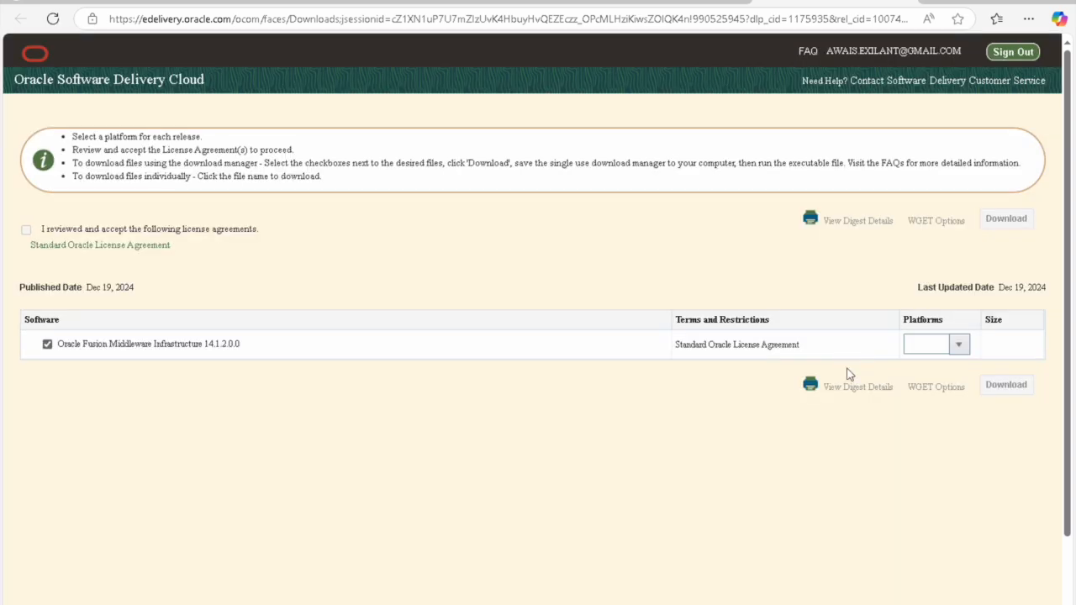
Step: Download the Windows x64 Infrastructure package with the licence accepted, then open the Forms and Reports 14.1.2.0.0 entry
left_click(957, 347)
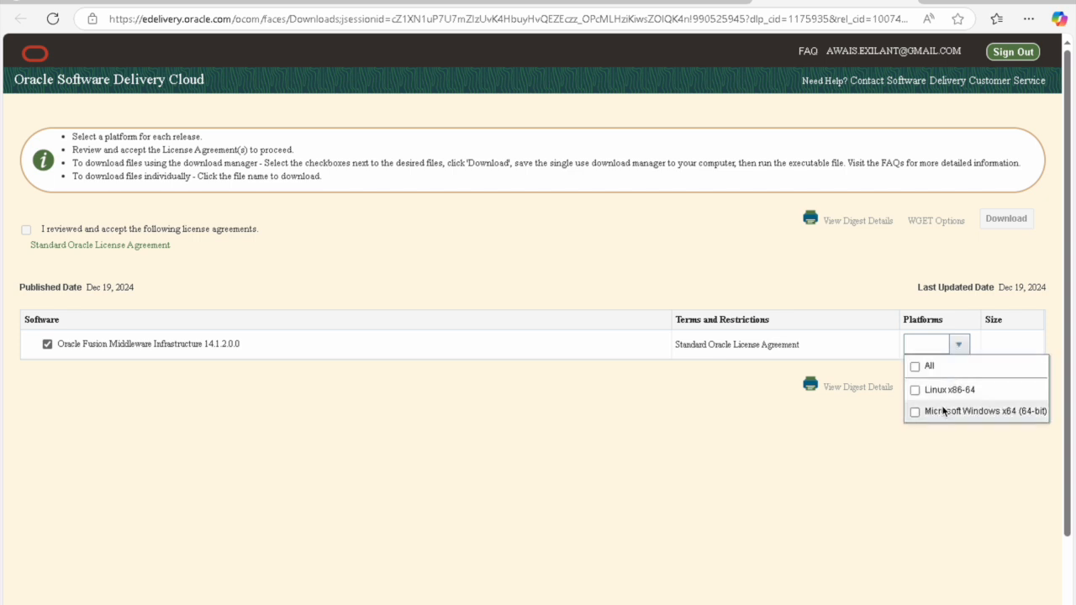
left_click(914, 411)
left_click(755, 442)
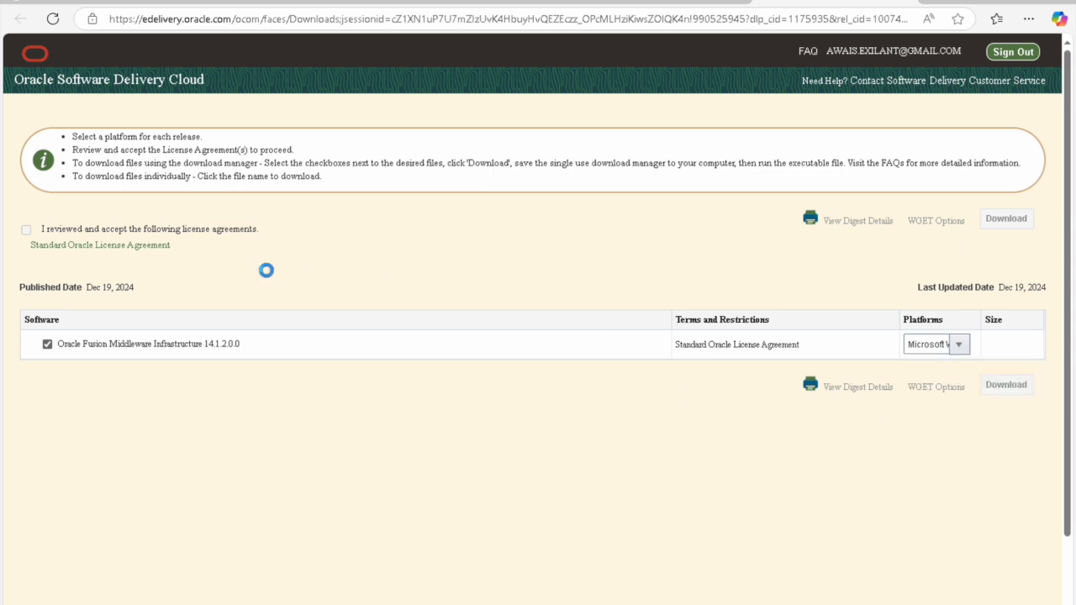
left_click(37, 243)
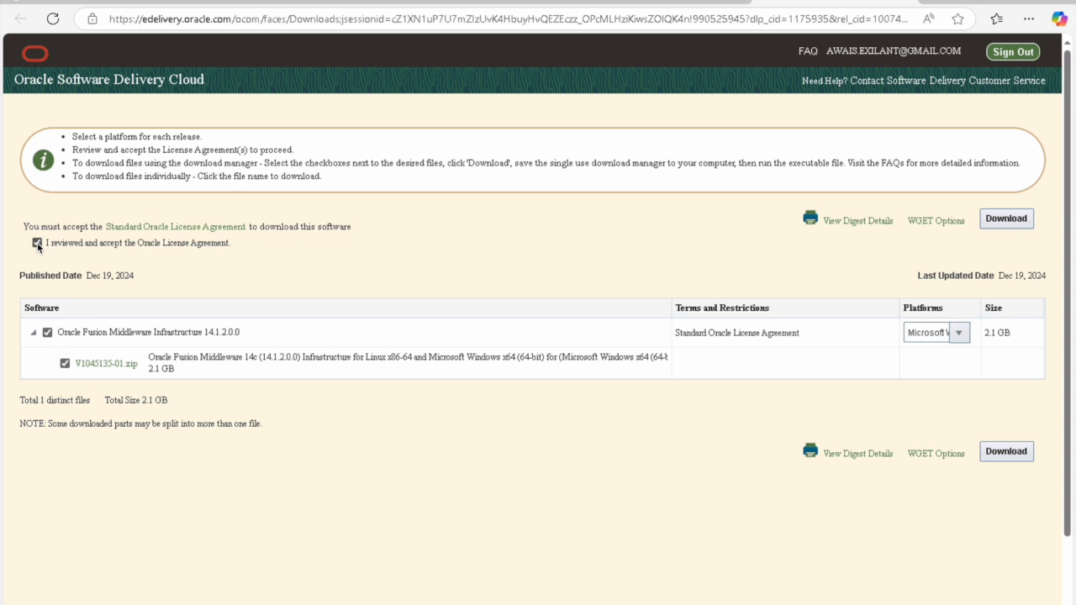
left_click(999, 453)
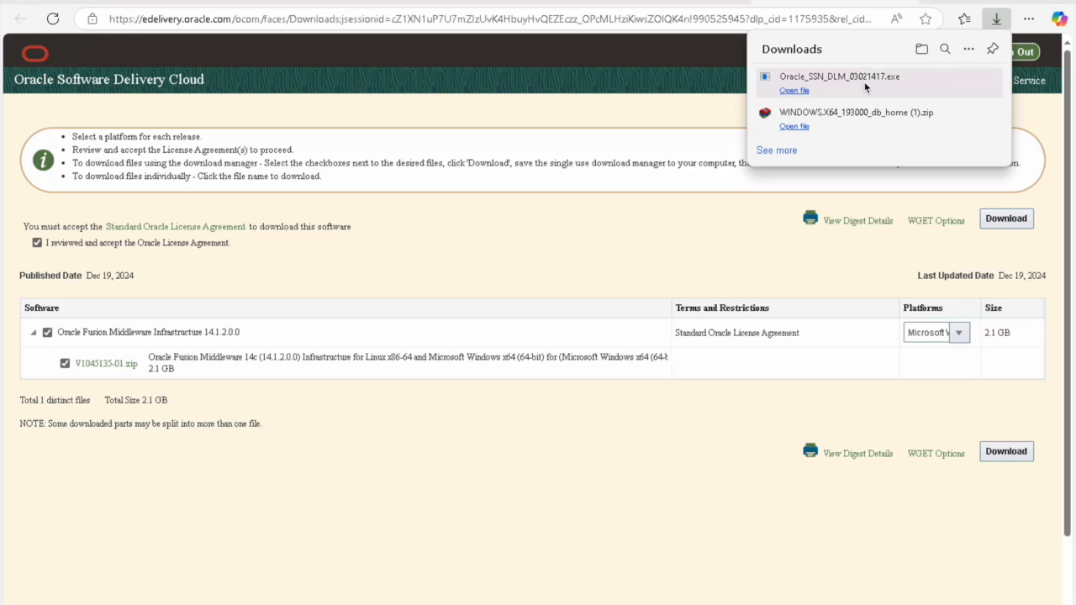
mouse_move(865, 81)
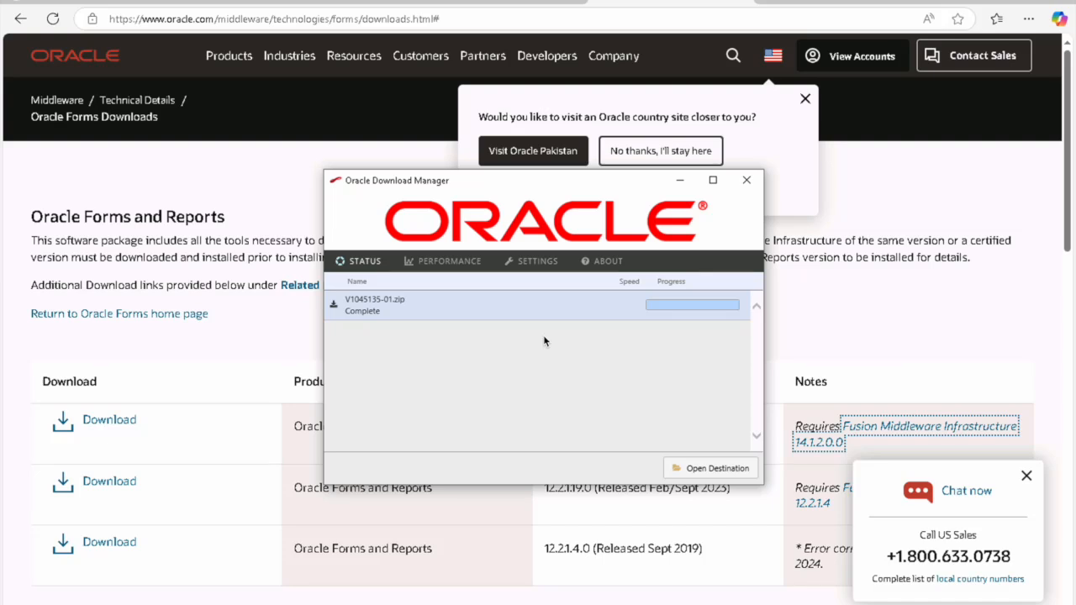
left_click(118, 429)
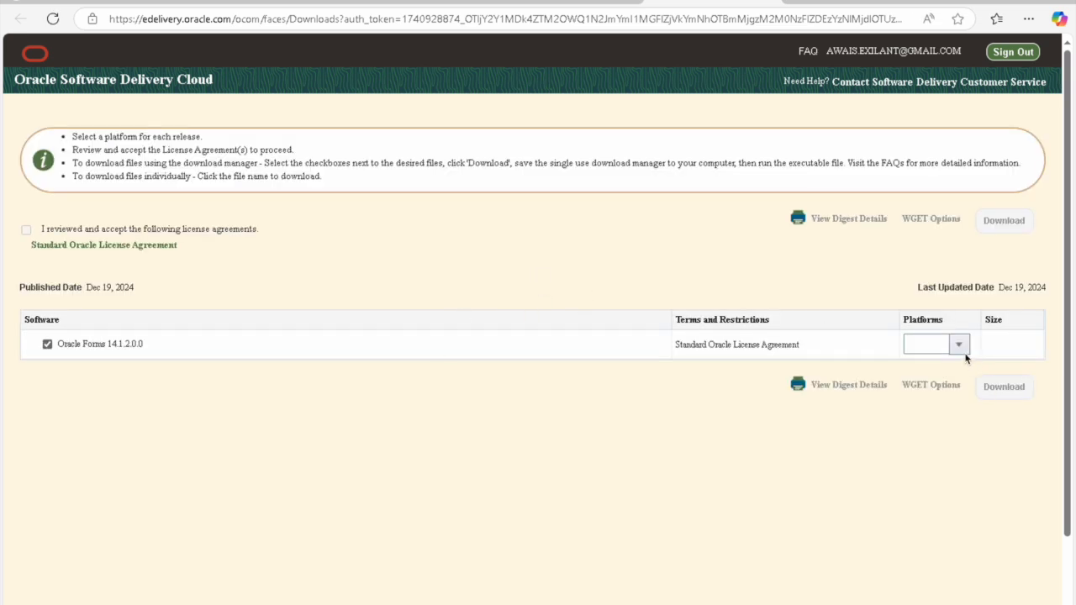
Step: Download the Windows x64 Forms and Reports 14.1.2.0.0 package through Download Manager into Downloads
left_click(958, 346)
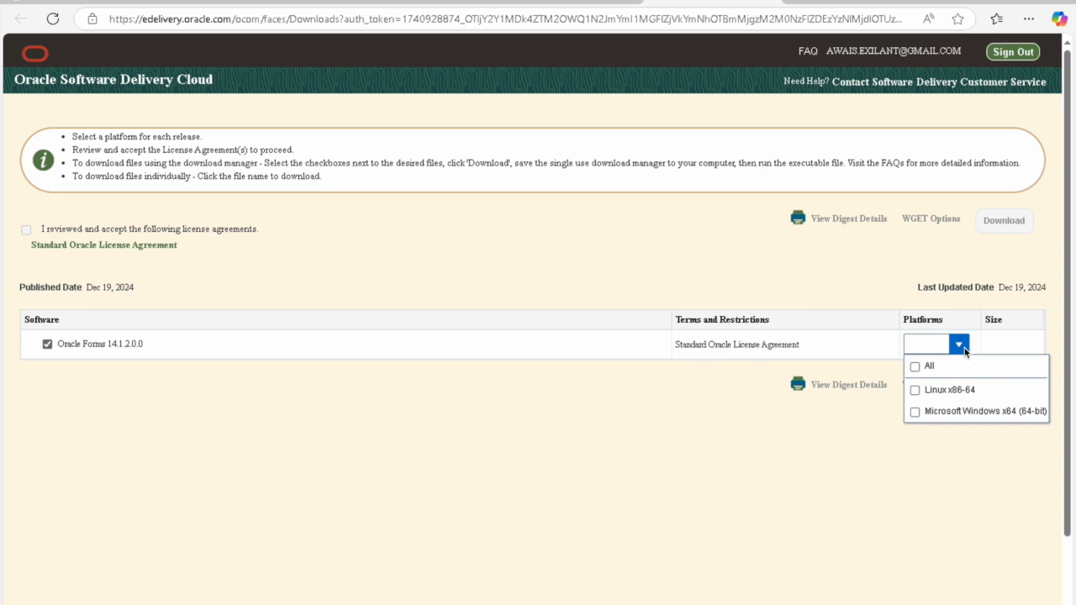
left_click(916, 412)
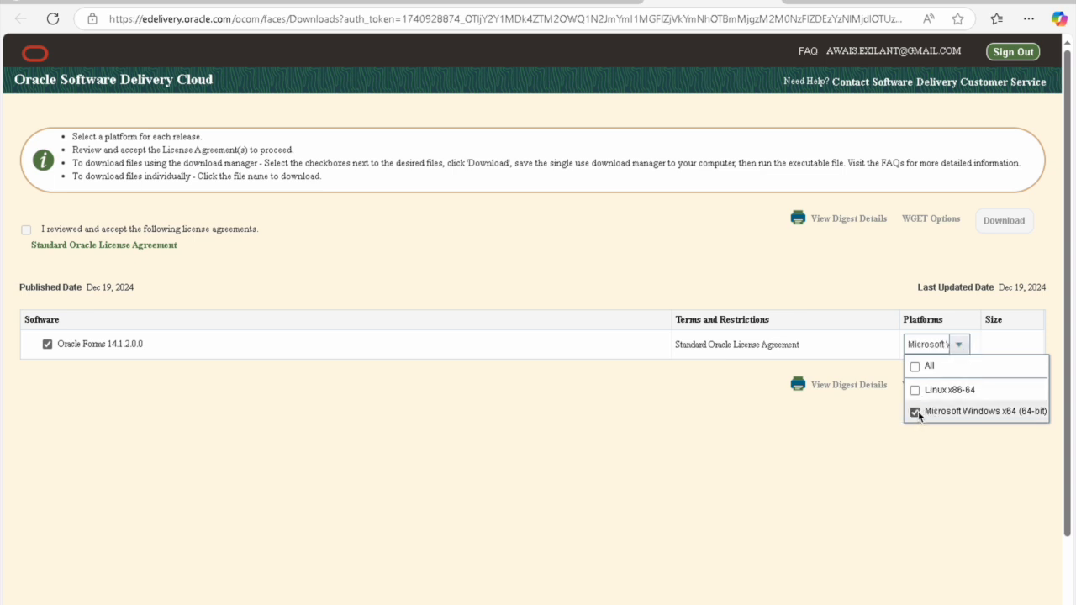
left_click(443, 424)
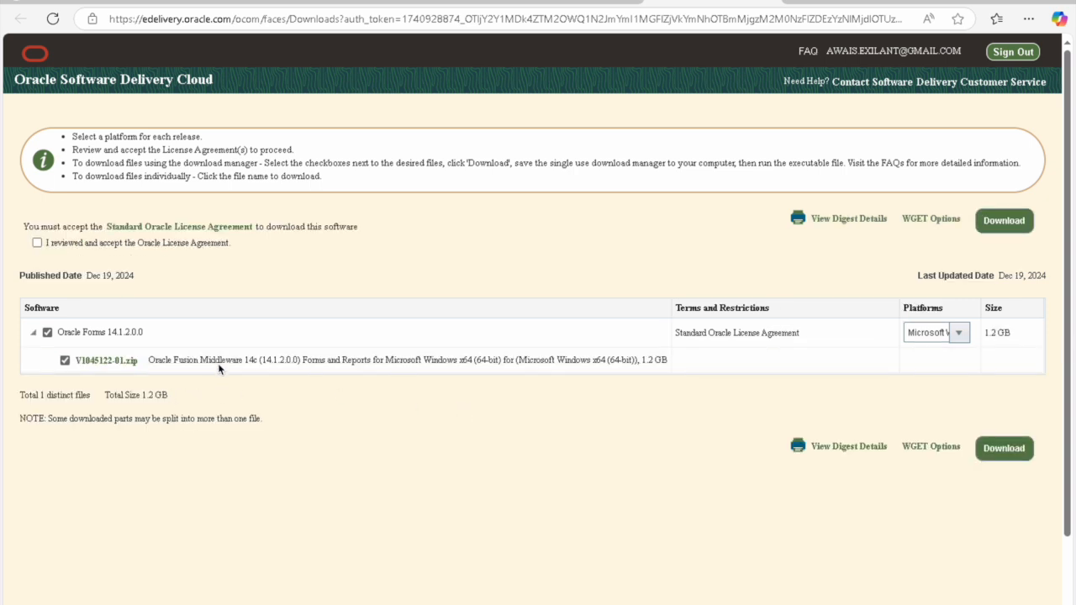
left_click(37, 243)
left_click(1015, 450)
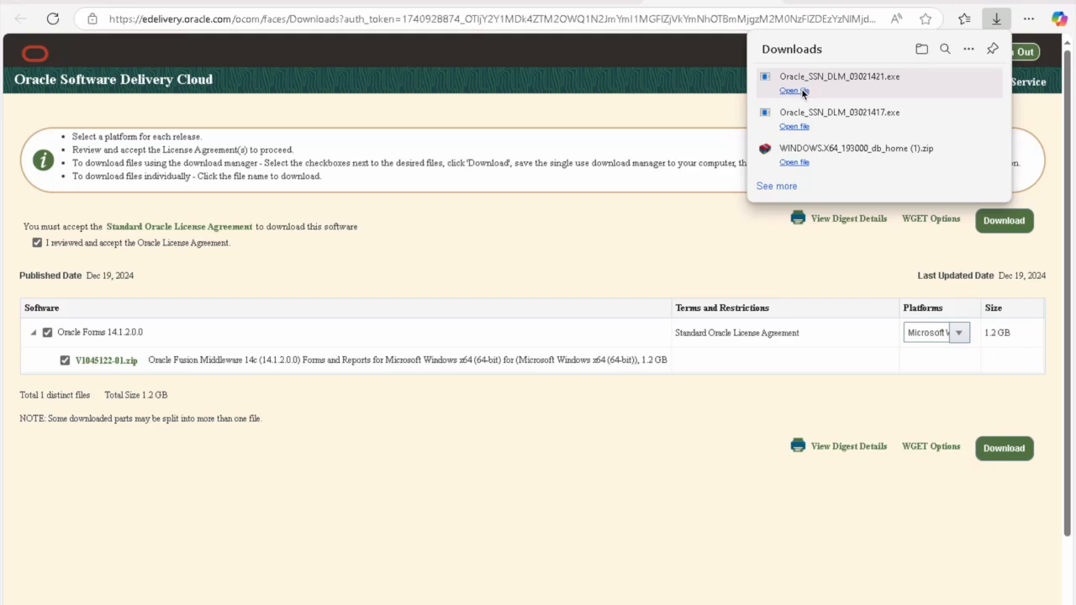
left_click(801, 92)
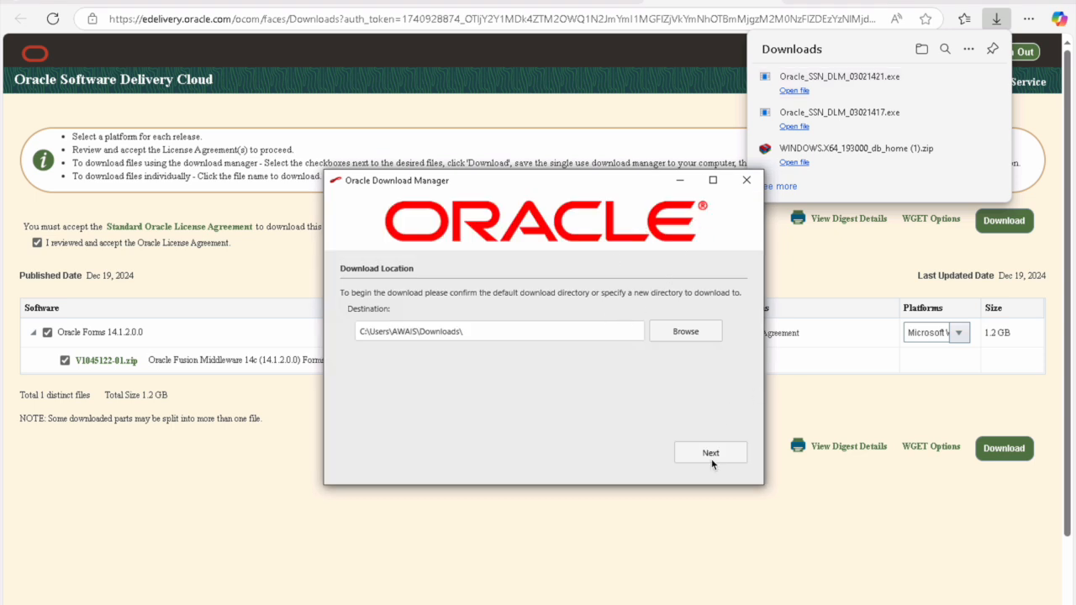
left_click(717, 453)
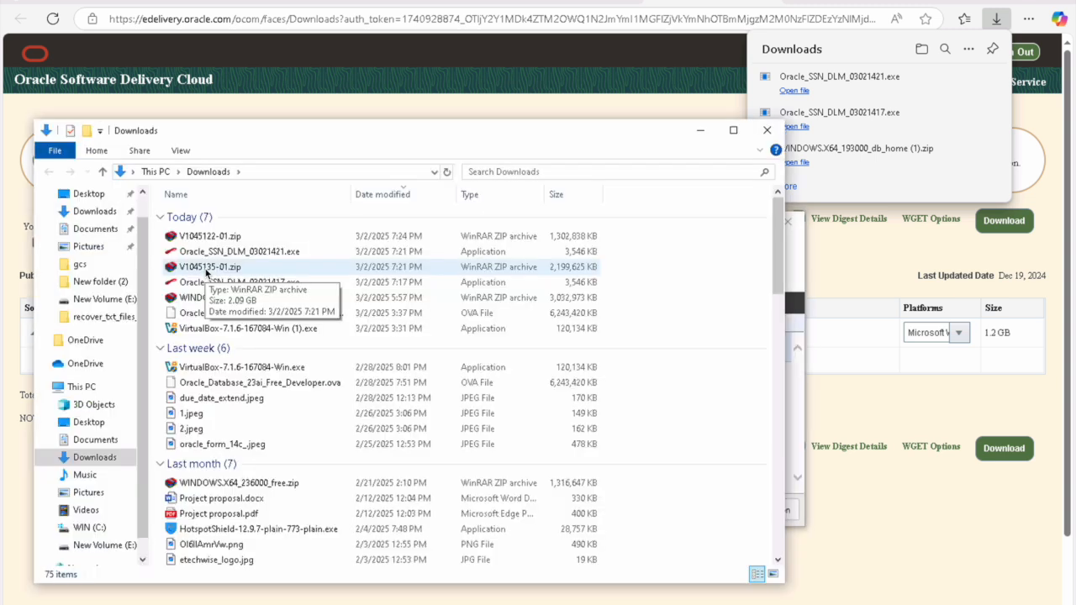
Step: Open V1045135-01.zip in WinRAR and bring up Extract To, browsing to New Volume (E:)
left_click(204, 268)
right_click(205, 268)
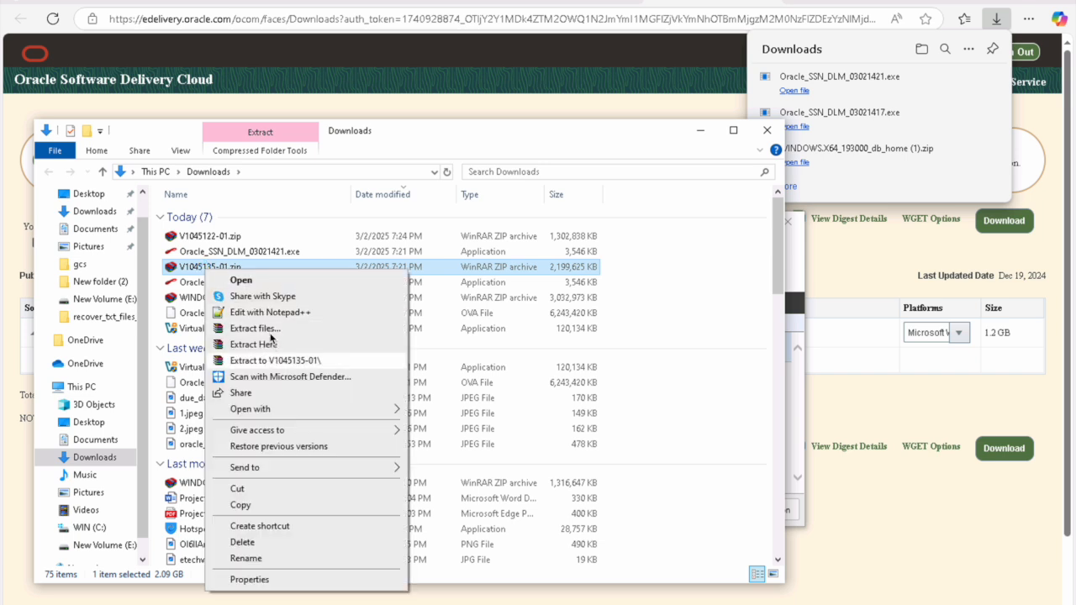
left_click(245, 283)
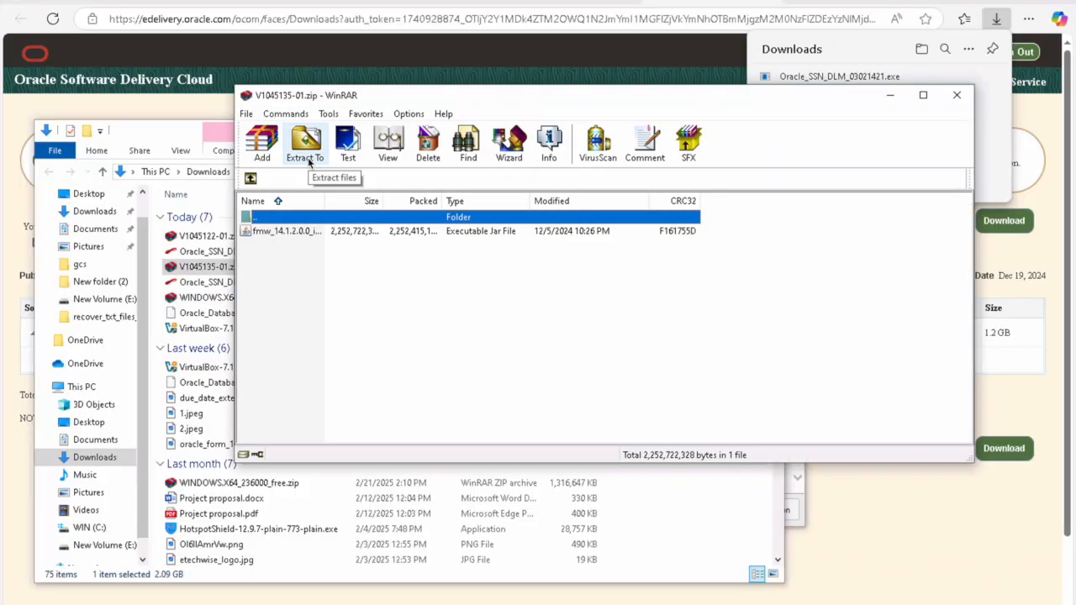
left_click(306, 147)
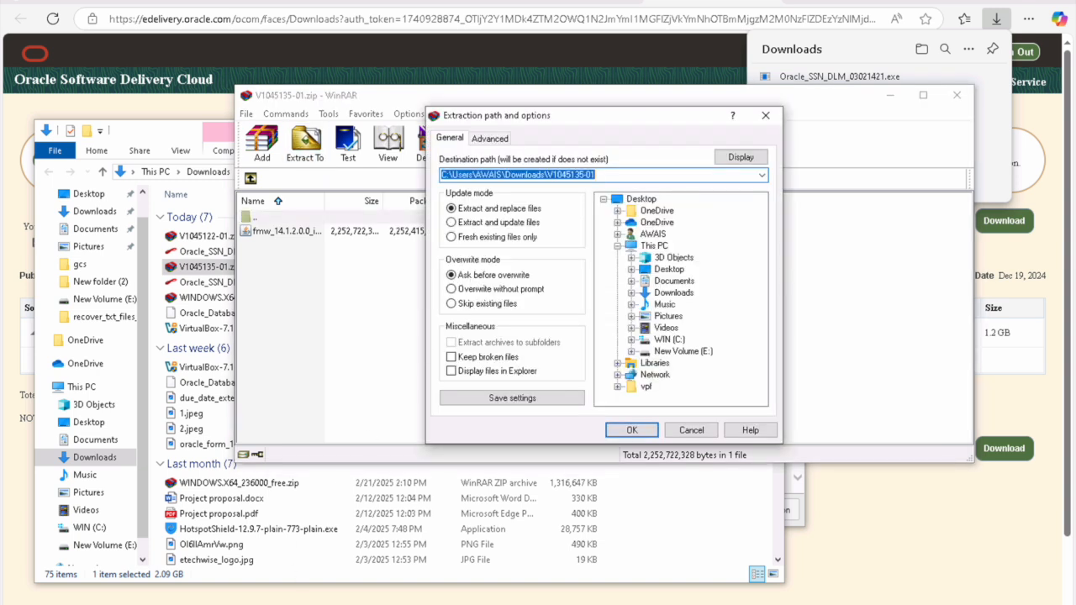
left_click(112, 547)
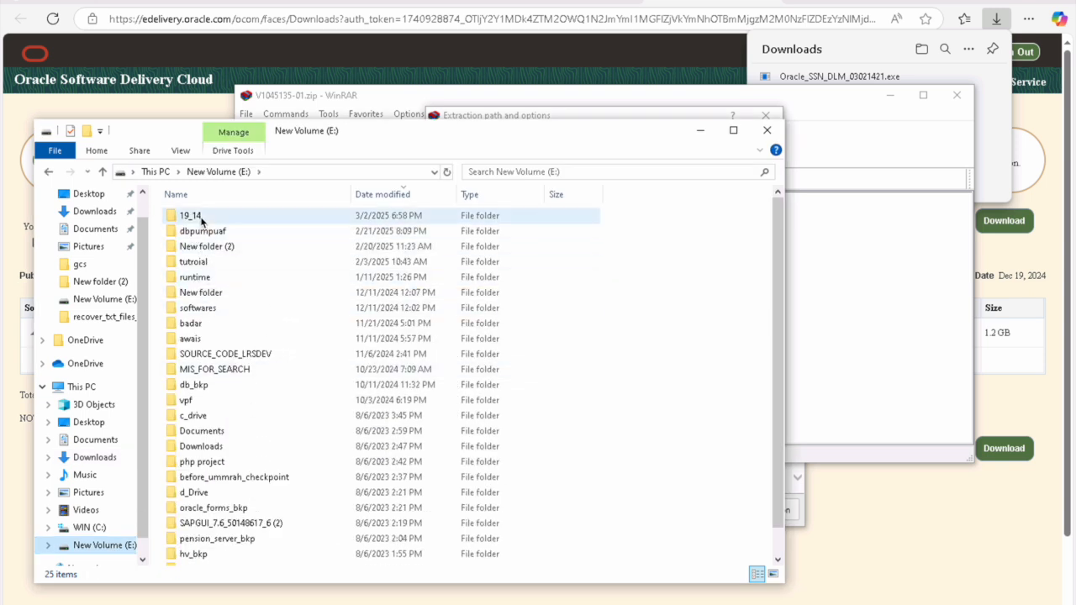
Step: Create two new folders, fmw and forms, inside E:\19_14
double_click(201, 217)
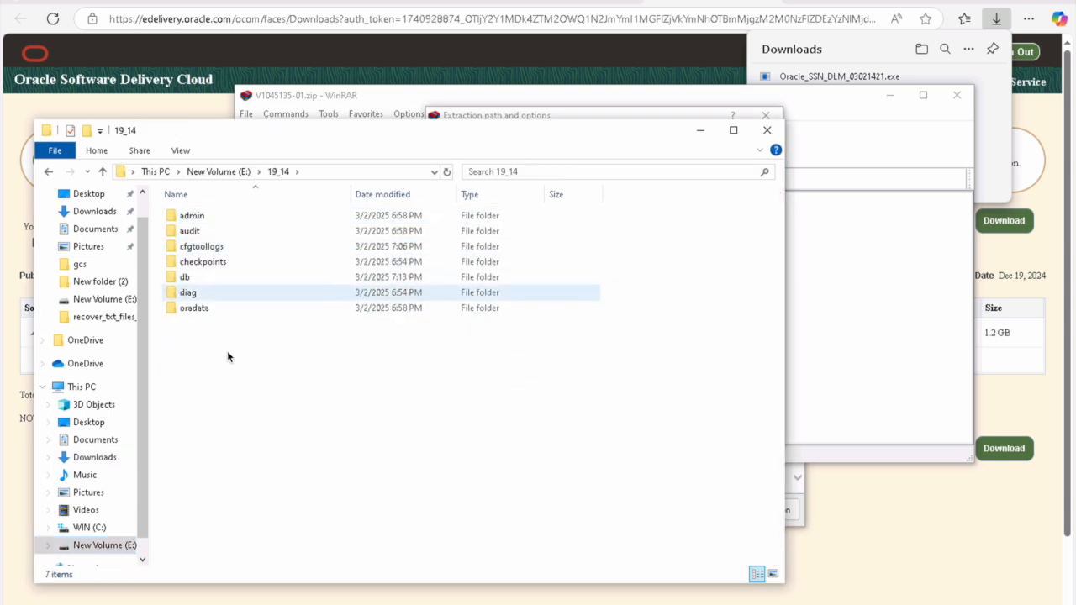
left_click(280, 217)
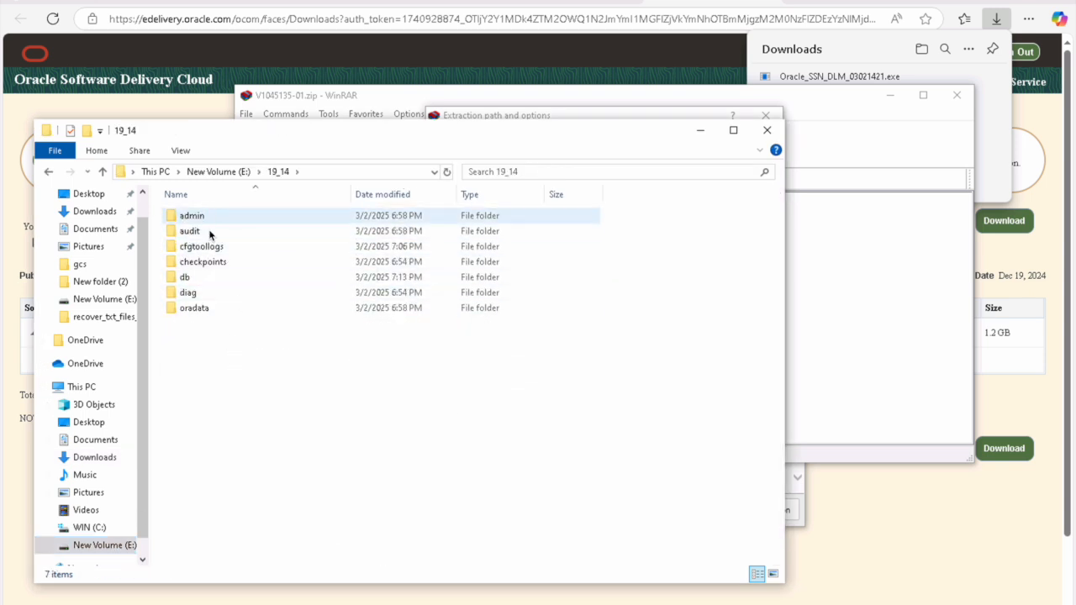
right_click(223, 367)
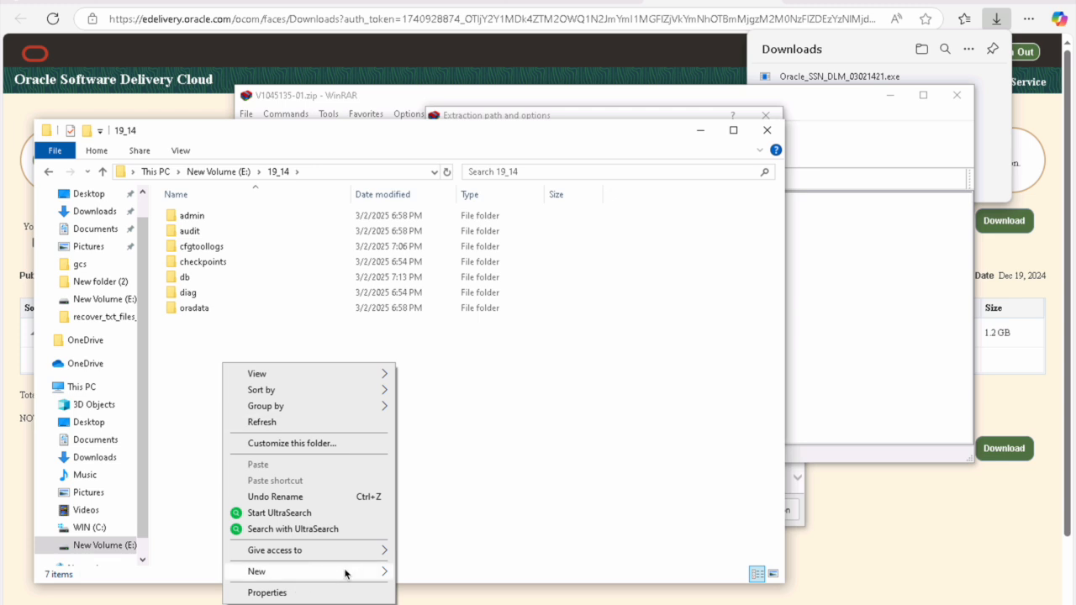
mouse_move(350, 574)
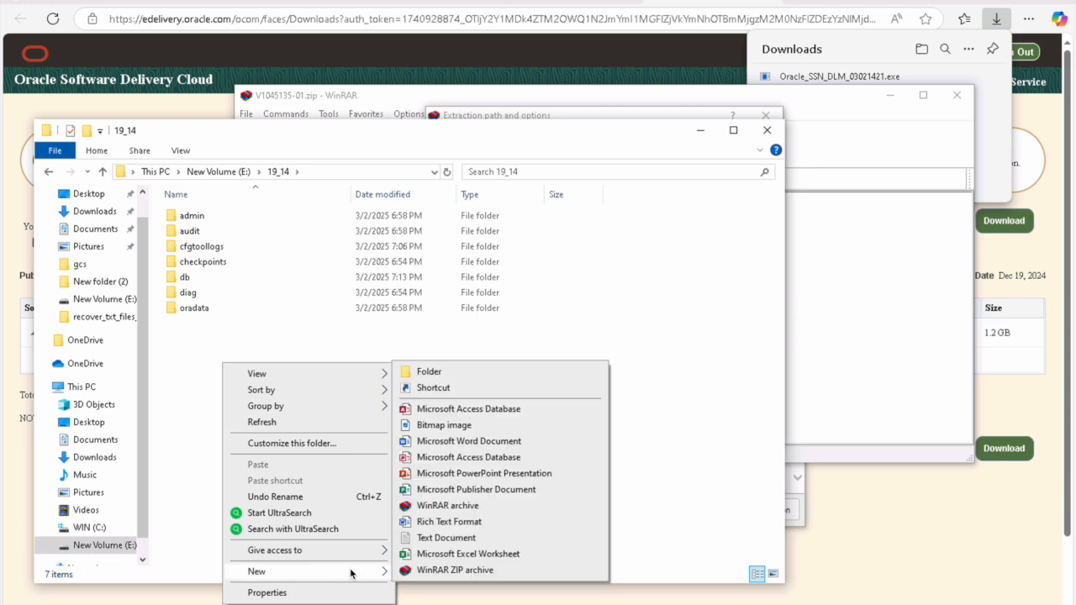
left_click(445, 377)
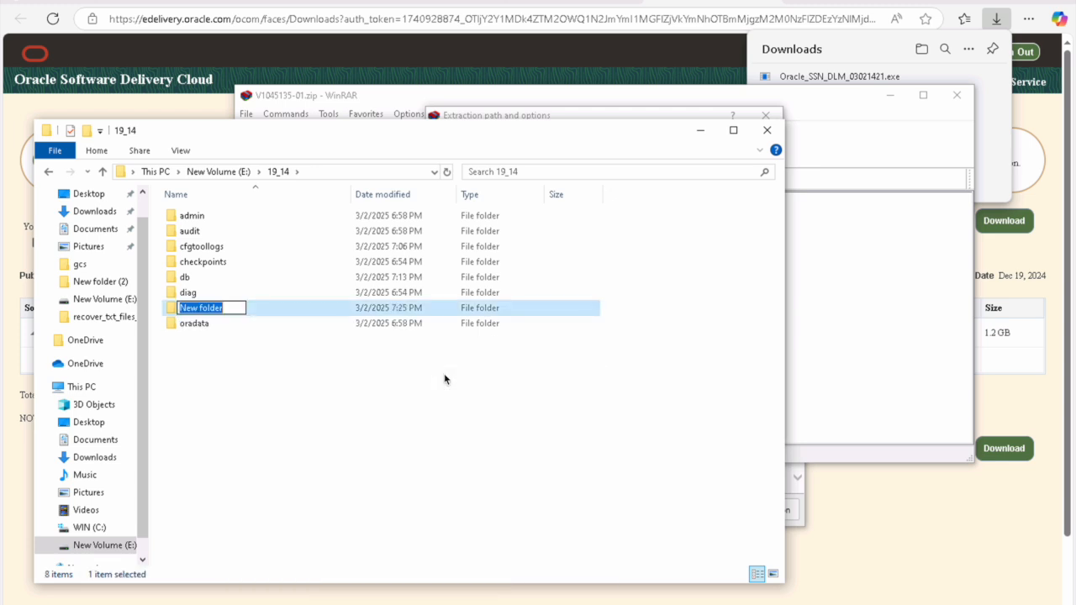
type("fmw")
left_click(196, 381)
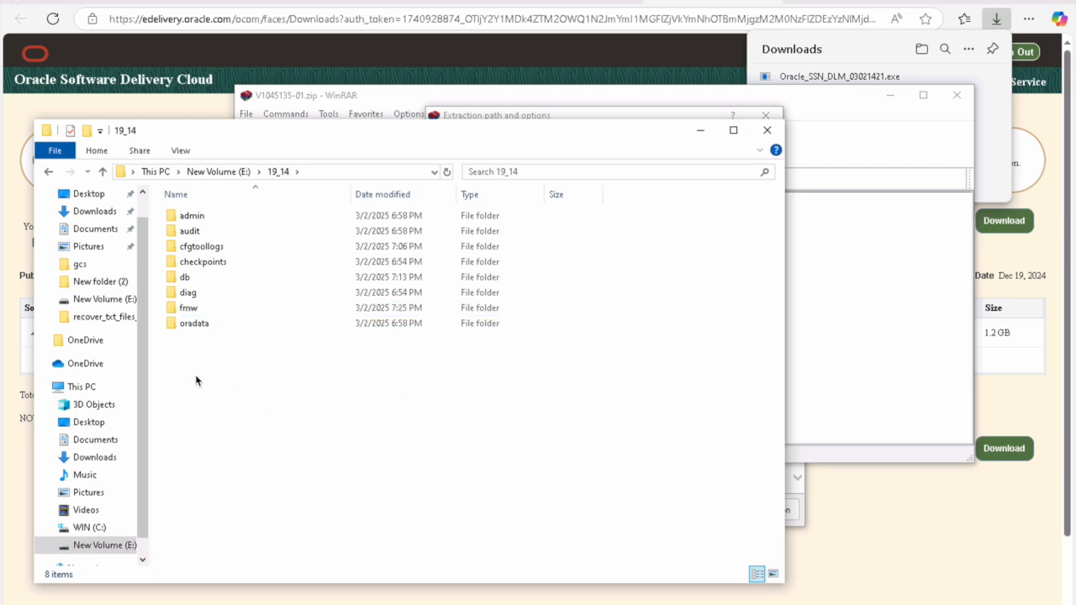
right_click(195, 380)
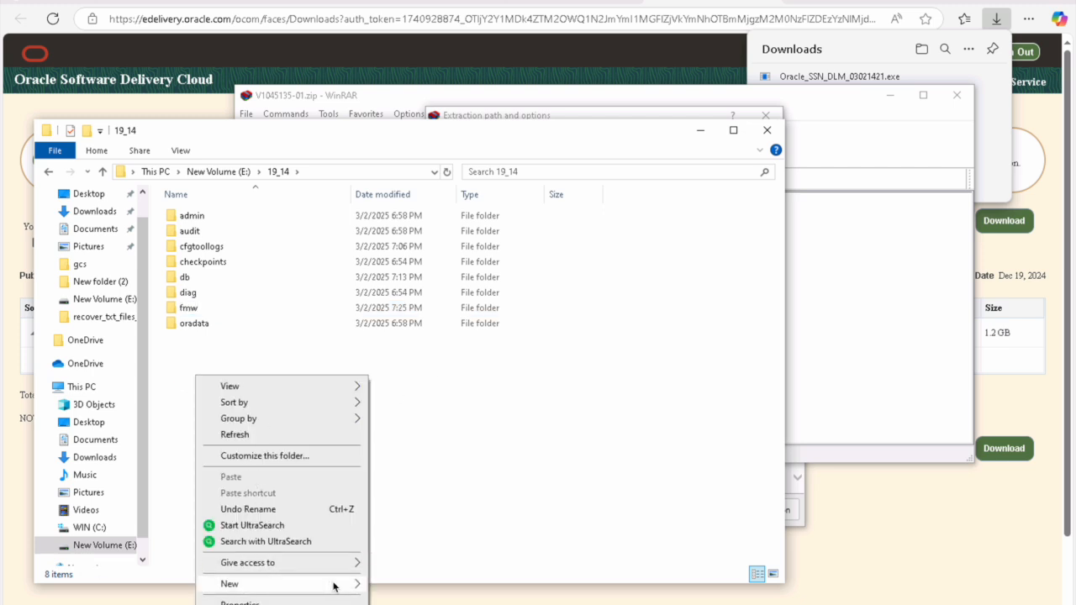
mouse_move(334, 586)
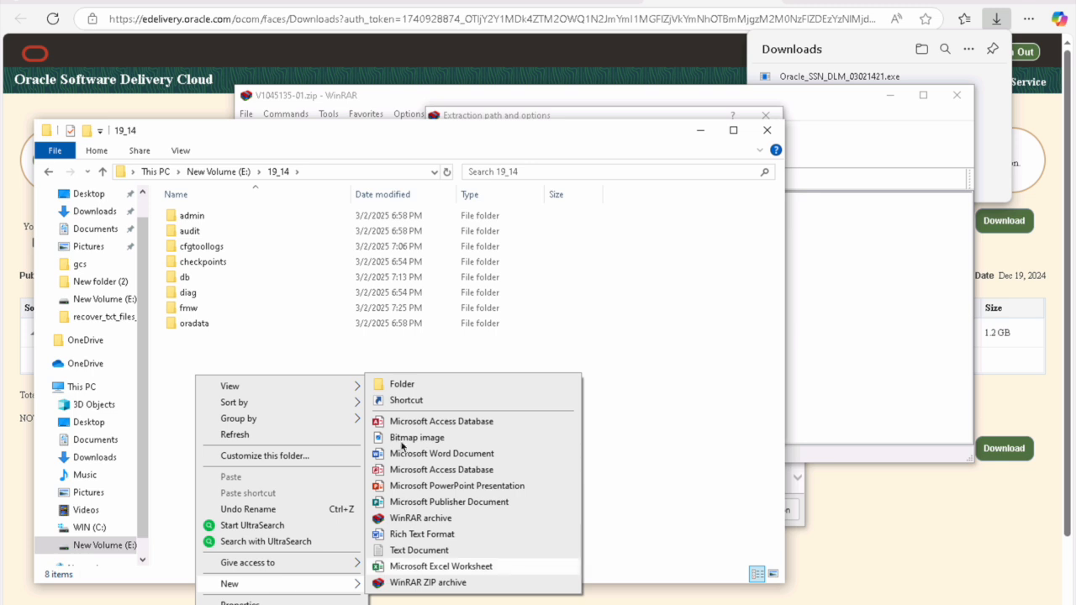
left_click(403, 385)
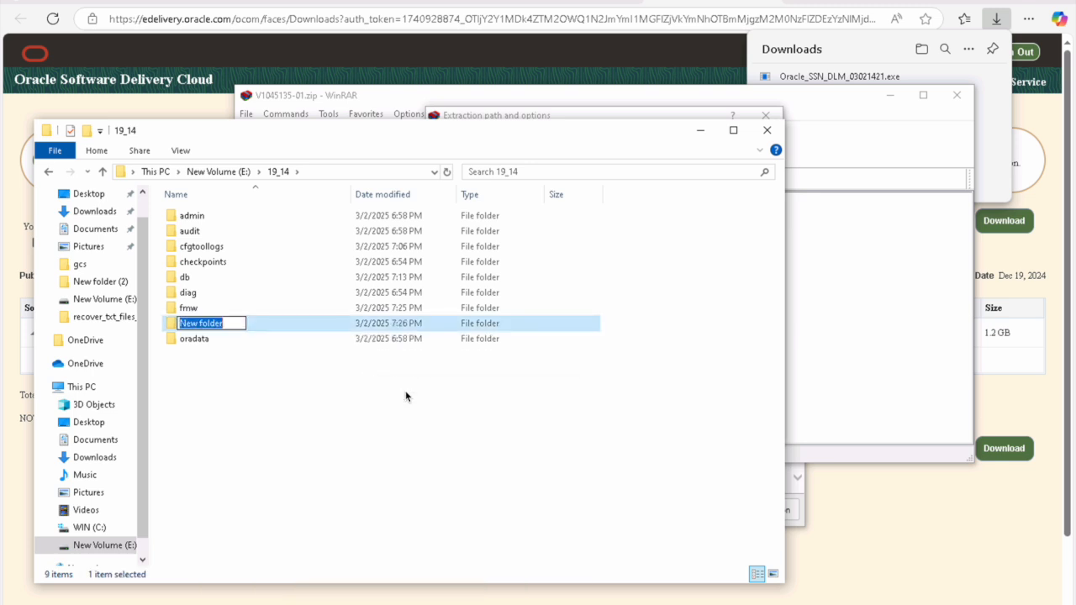
type("forms")
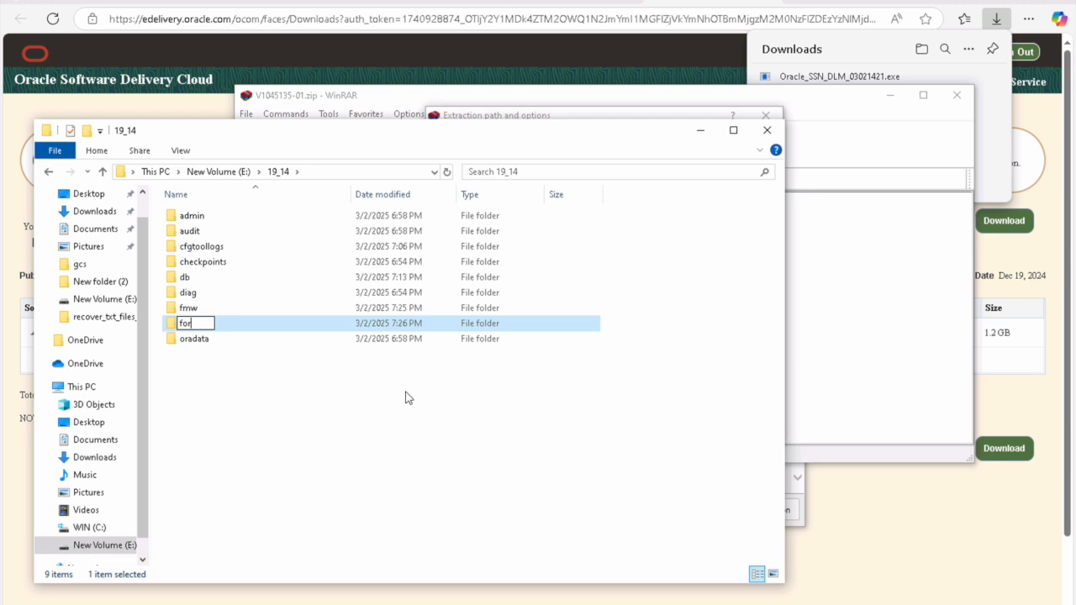
left_click(265, 445)
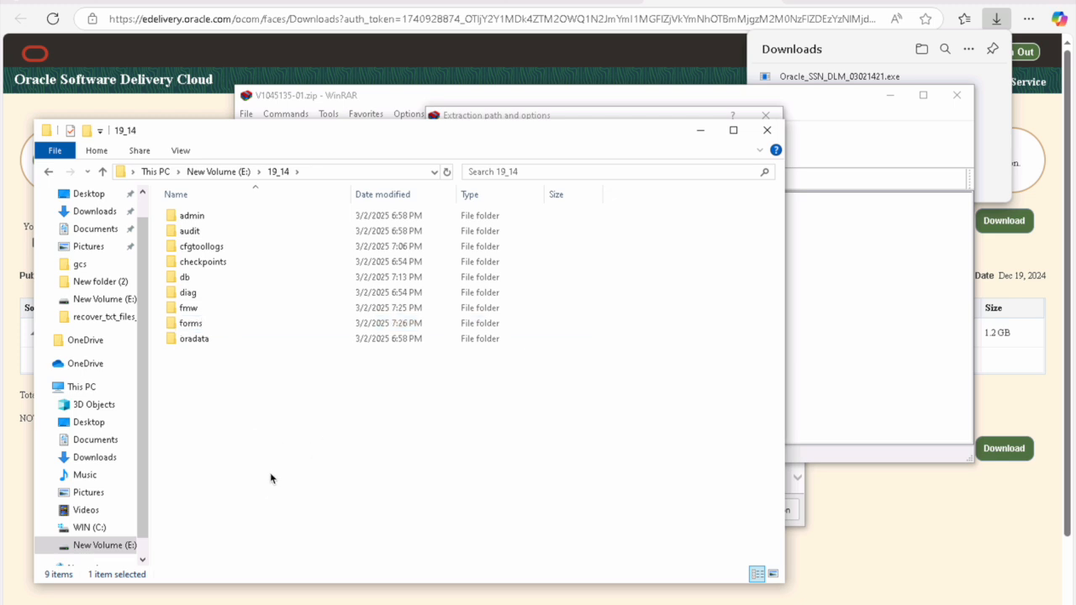
Step: Copy the path of the empty fmw folder and return to WinRAR's extraction dialog
double_click(192, 313)
left_click(341, 173)
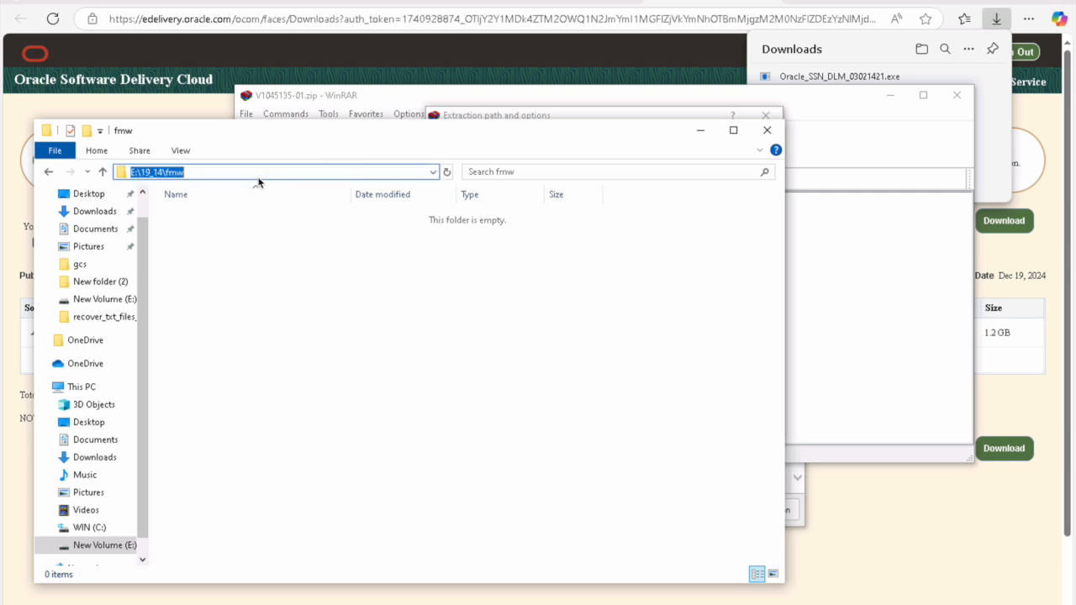
right_click(170, 173)
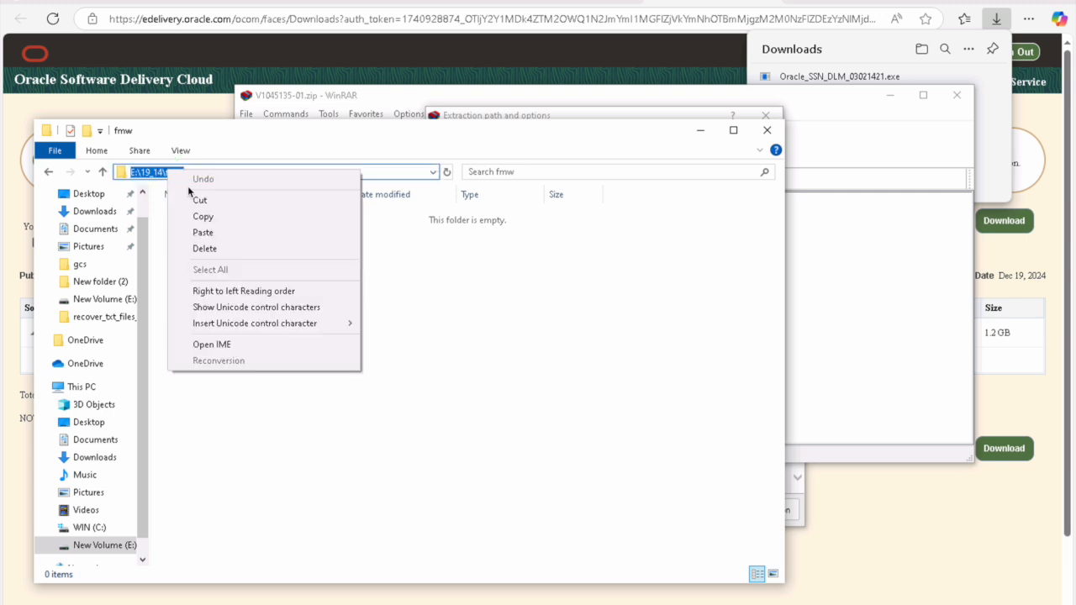
left_click(204, 216)
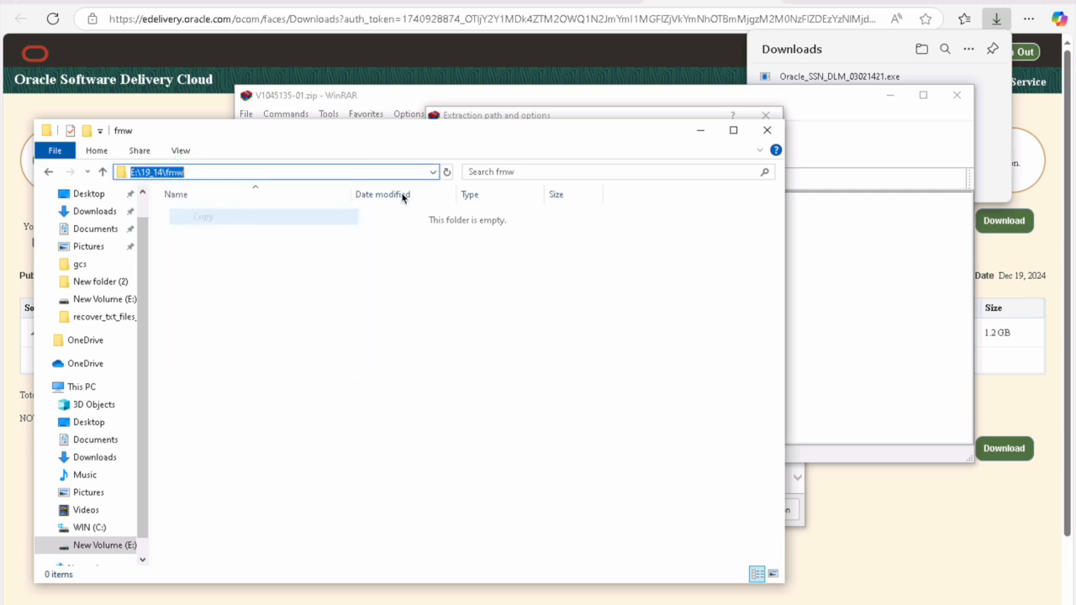
left_click(606, 114)
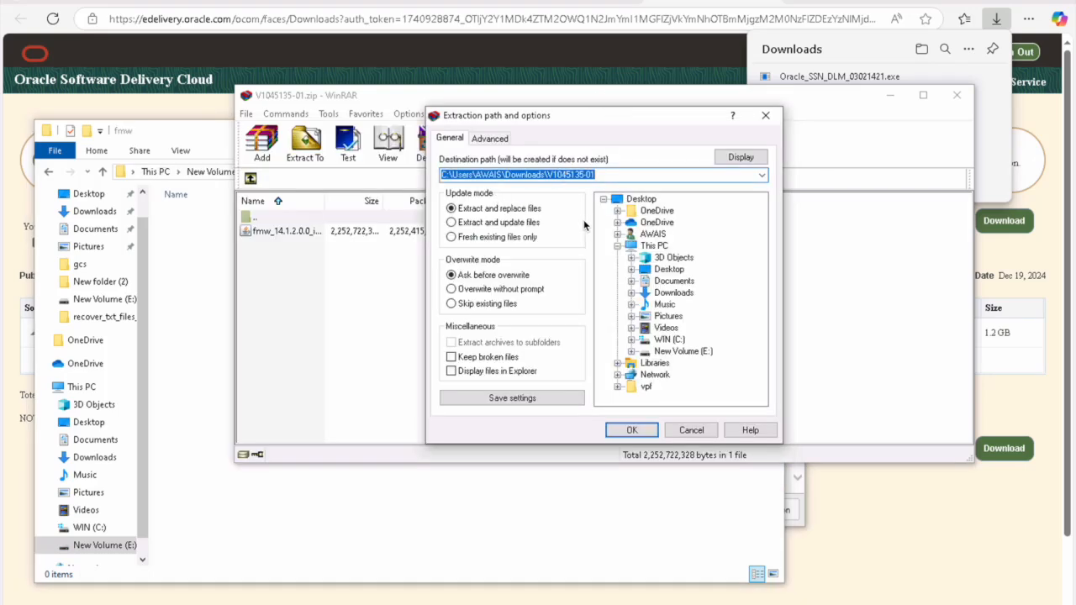
Step: Extract V1045135-01.zip into E:\19_14\fmw\, then close WinRAR and go to New Volume (E:)
key("ctrl+v")
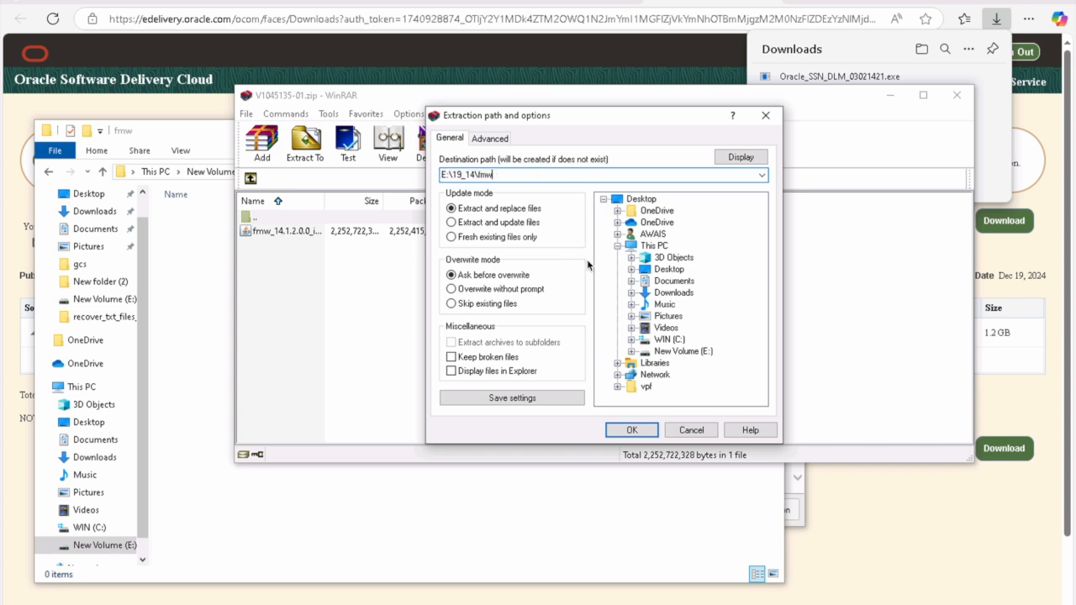
type("\\")
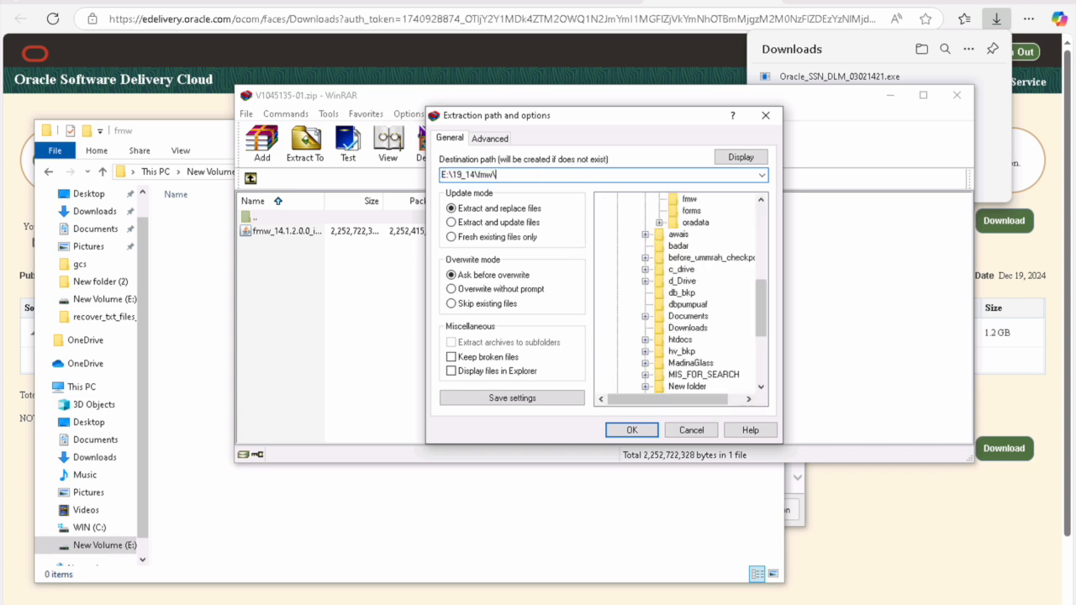
left_click(633, 431)
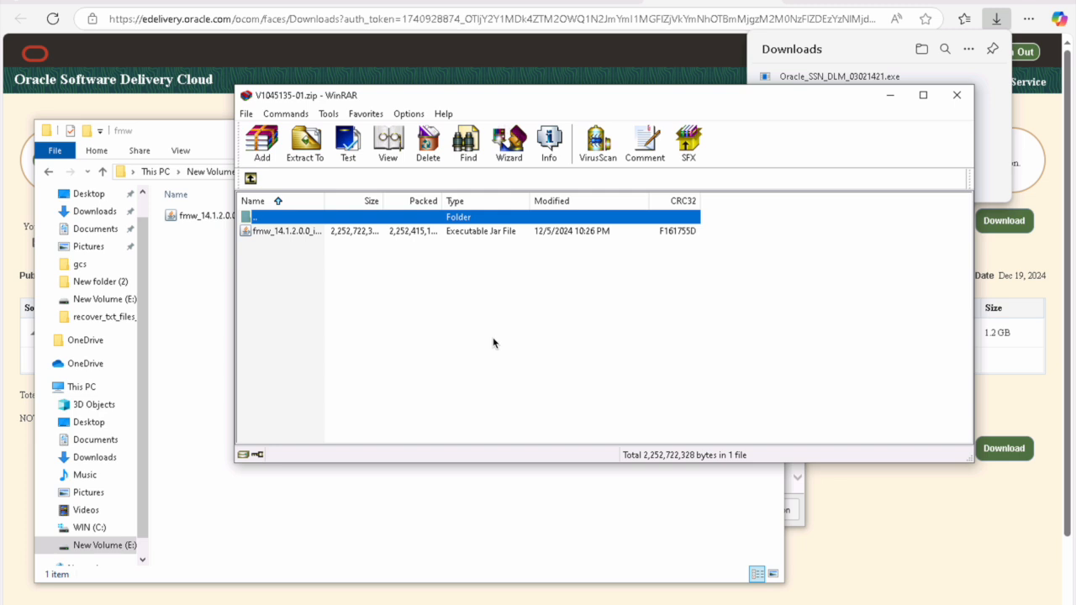
left_click(962, 102)
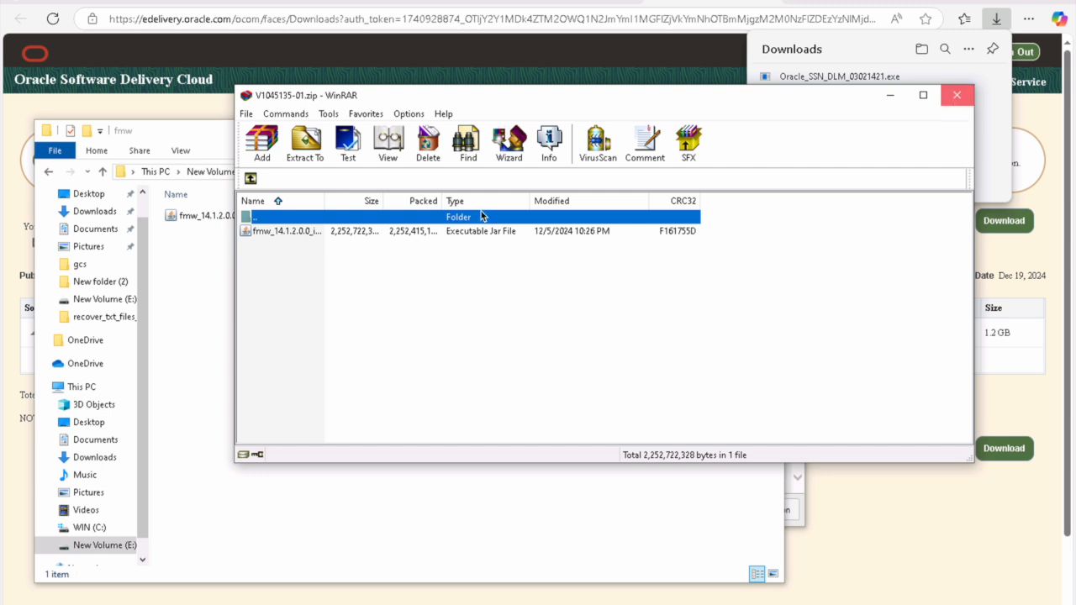
left_click(209, 177)
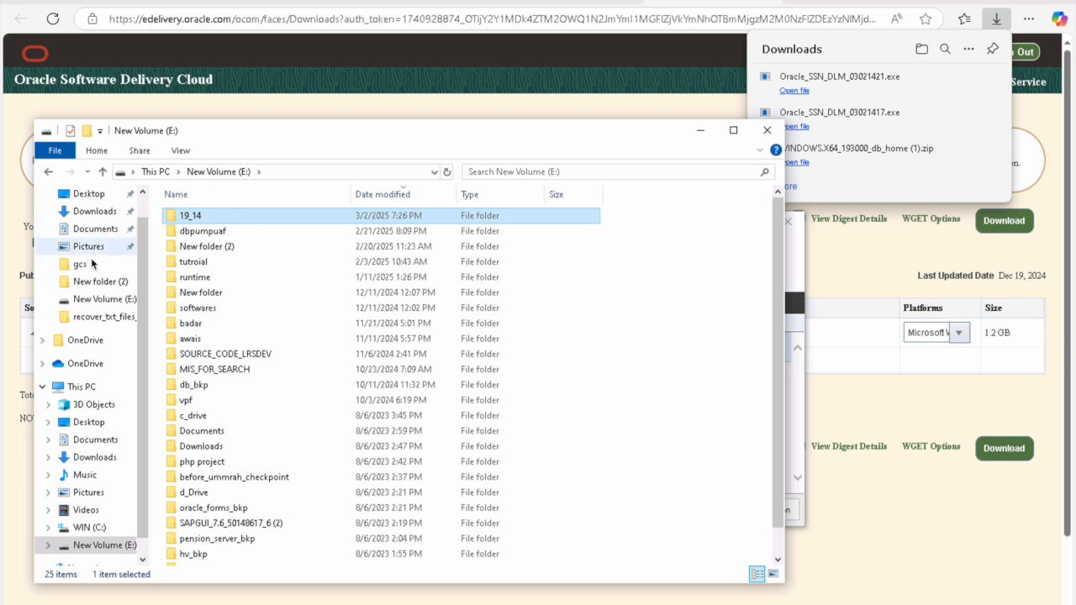
Step: Go to the Downloads folder and select V1045122-01.zip
left_click(97, 217)
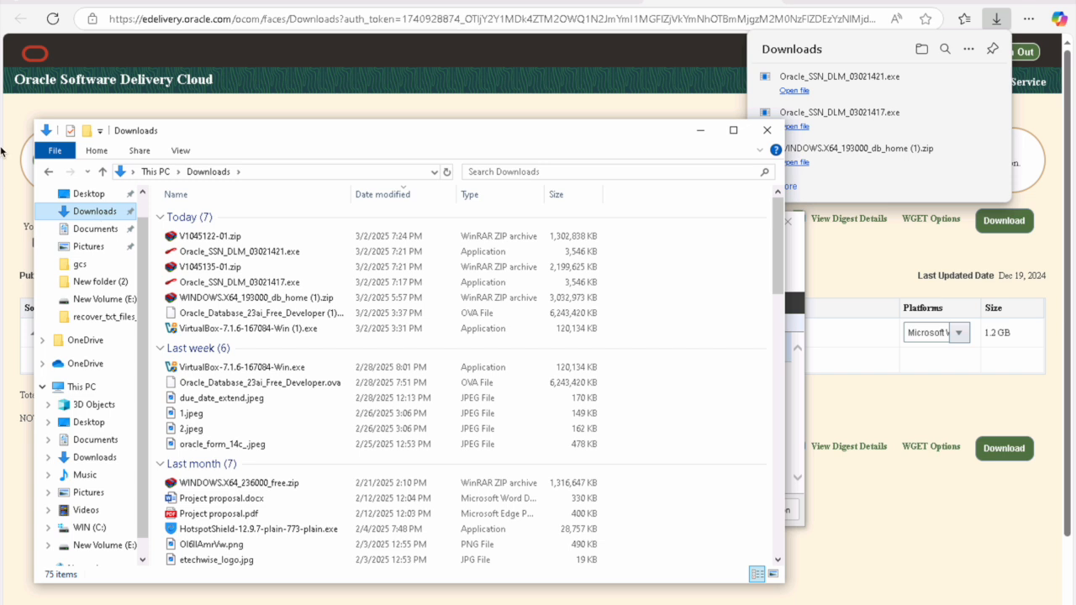
left_click(207, 241)
Step: Open V1045122-01.zip in WinRAR and extract it into E:\19_14\forms
right_click(207, 241)
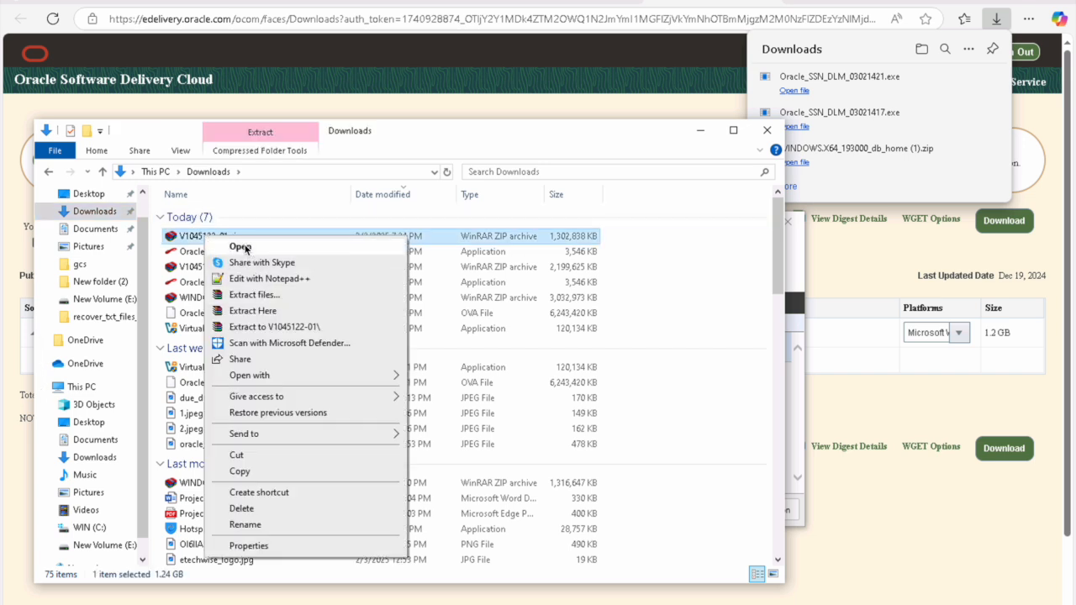
left_click(241, 247)
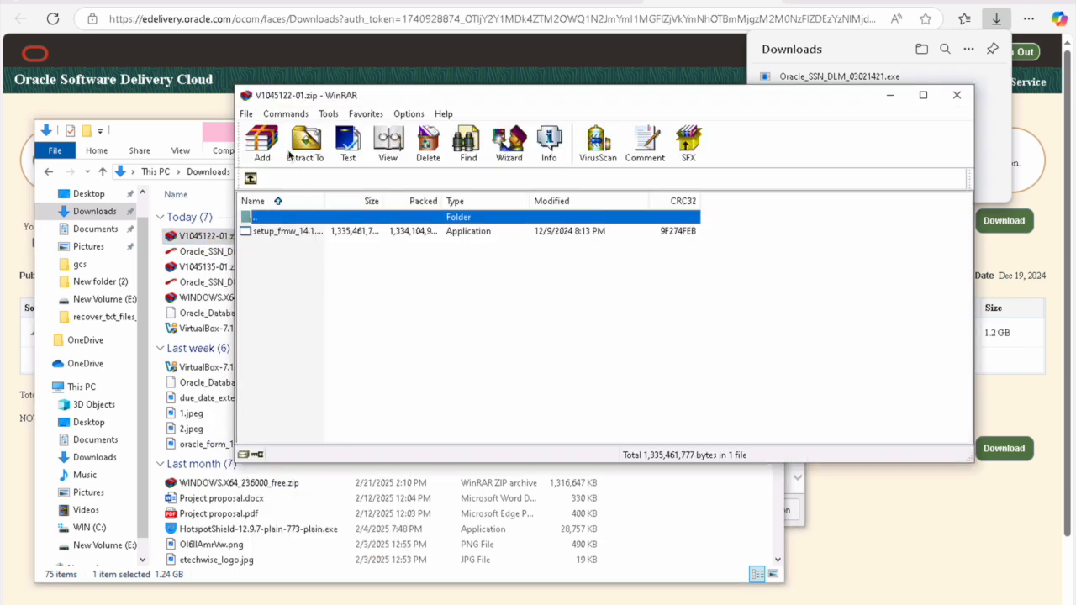
left_click(316, 153)
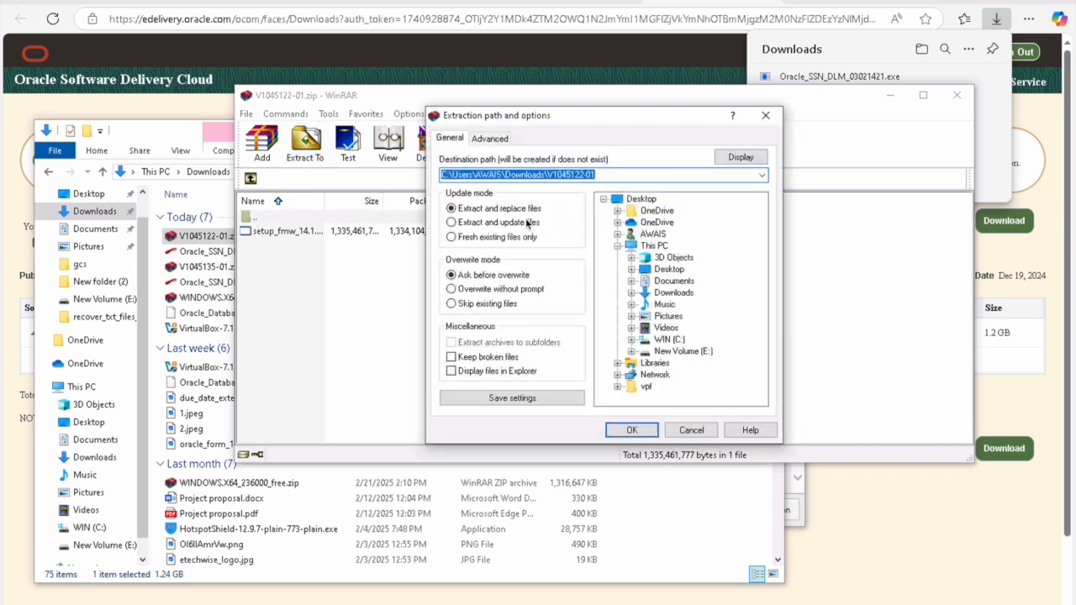
left_click(686, 355)
double_click(676, 353)
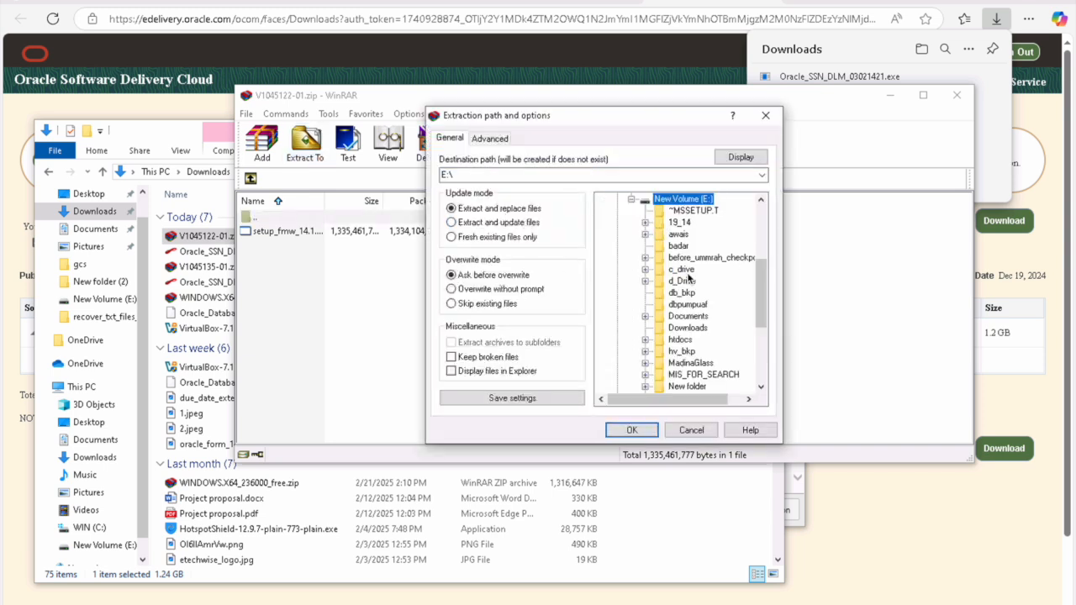
double_click(679, 223)
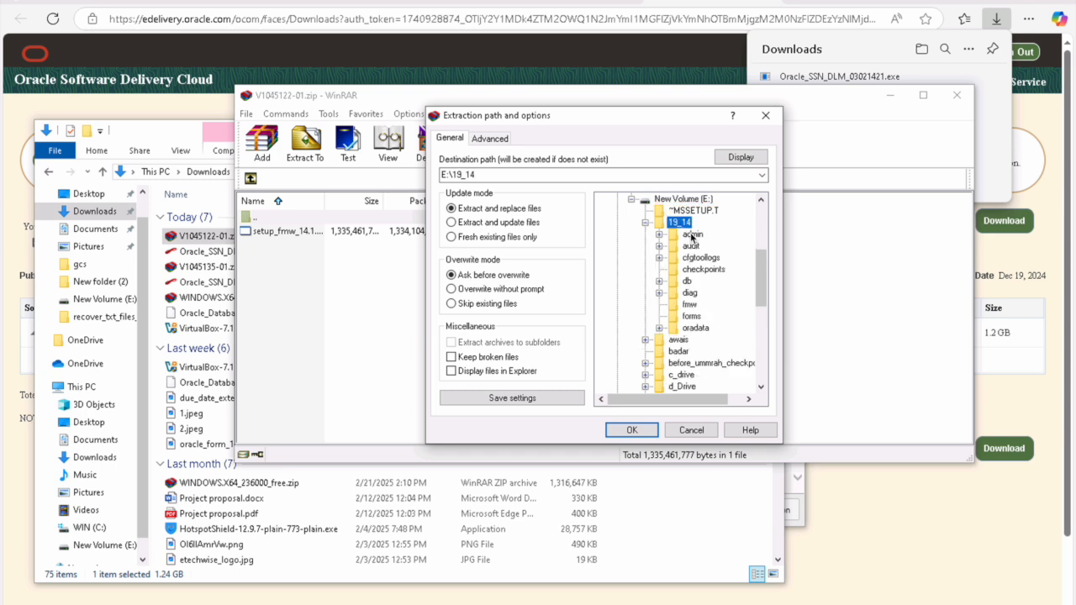
left_click(700, 318)
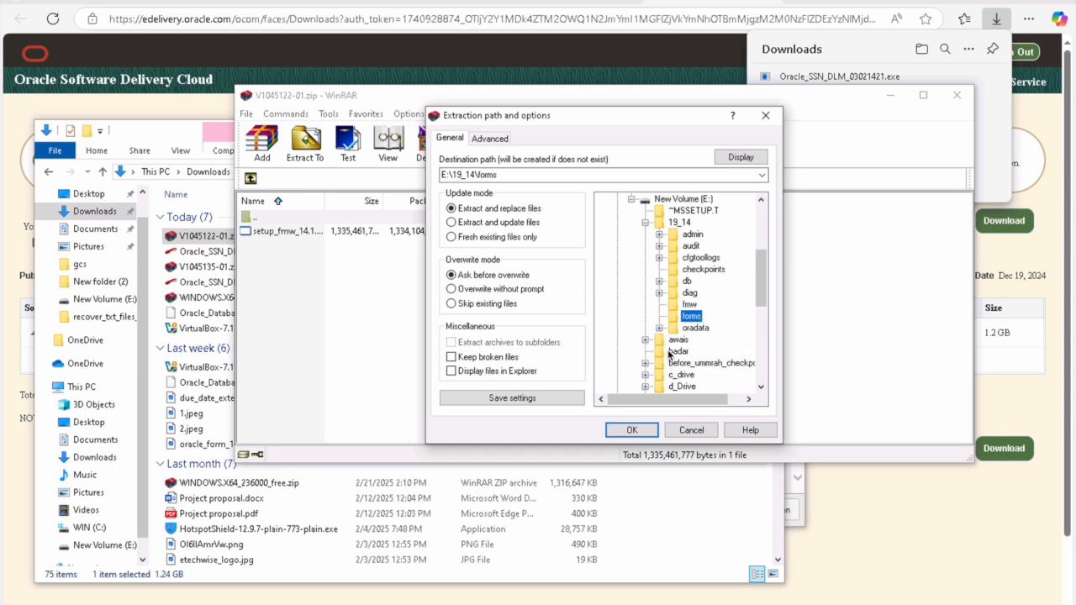
left_click(637, 431)
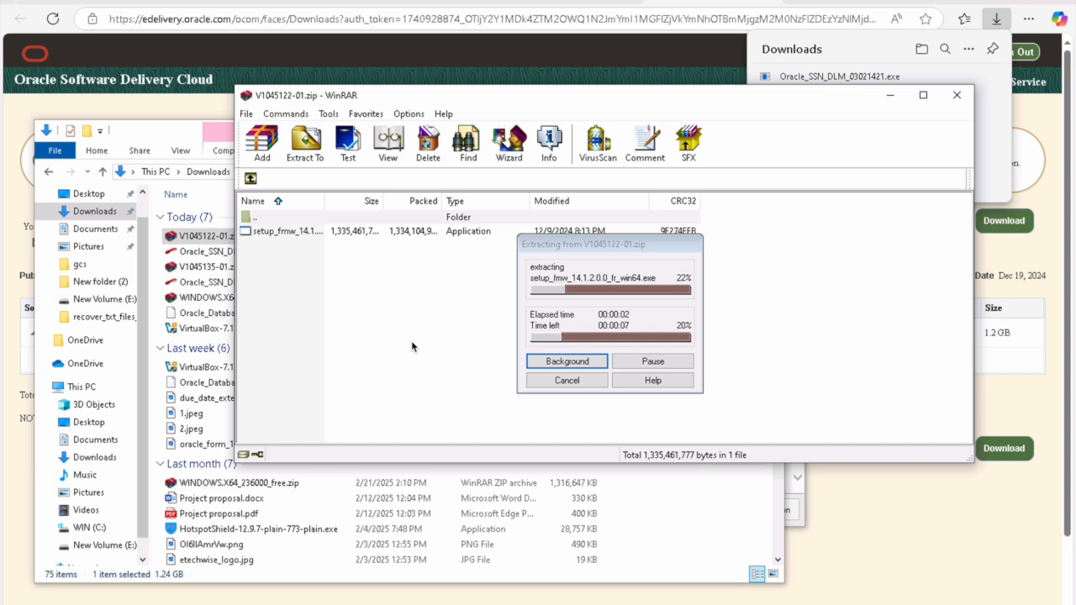
left_click(104, 545)
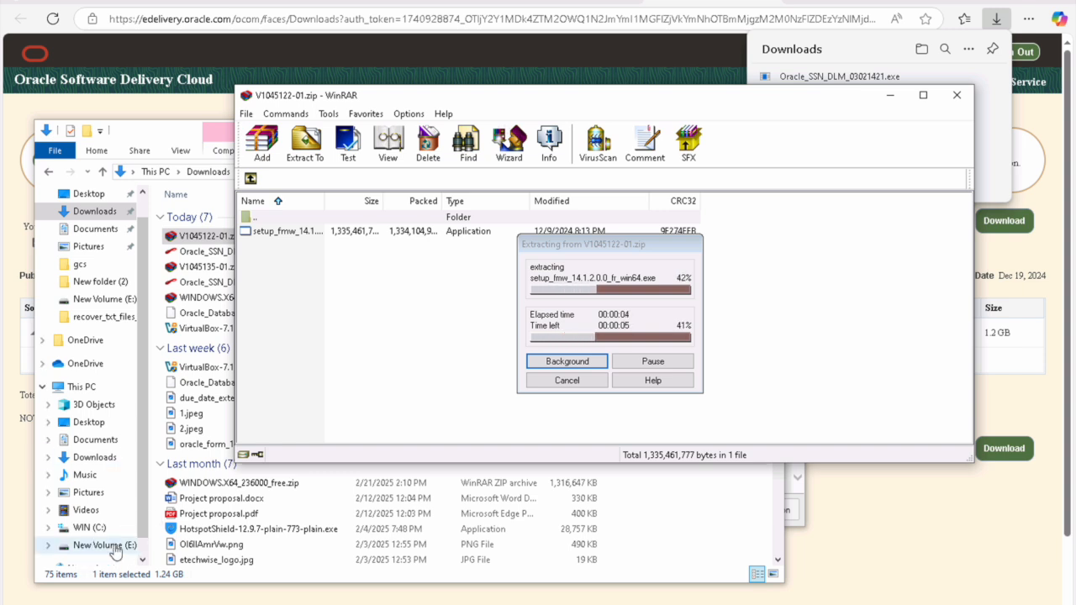
Step: Check that setup_fmw_14.1.2.0.0_fr_win64.exe is in E:\19_14\forms, then close Explorer
double_click(209, 217)
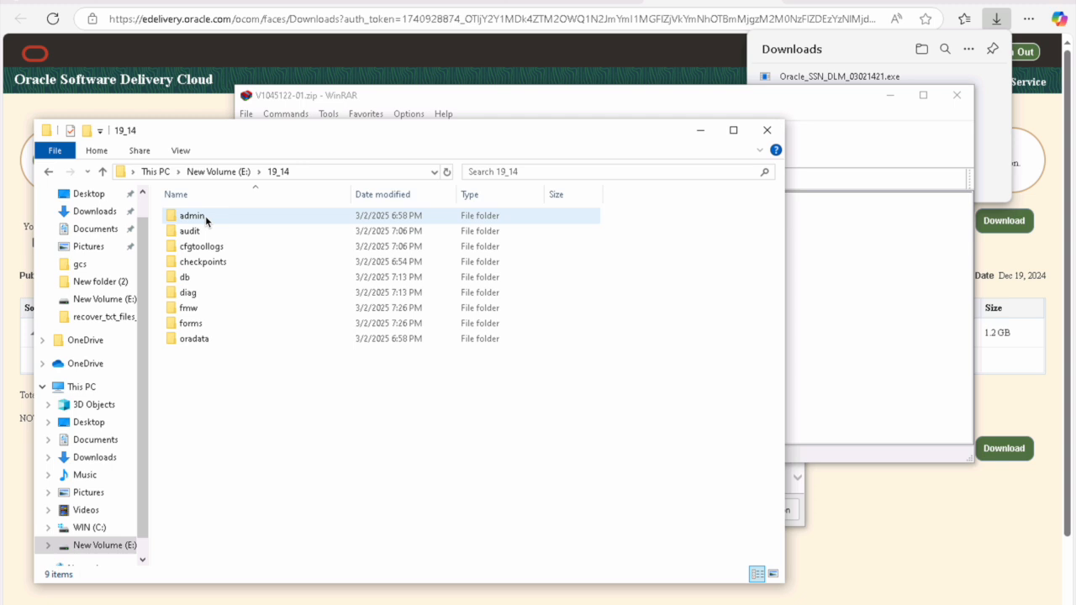
double_click(192, 323)
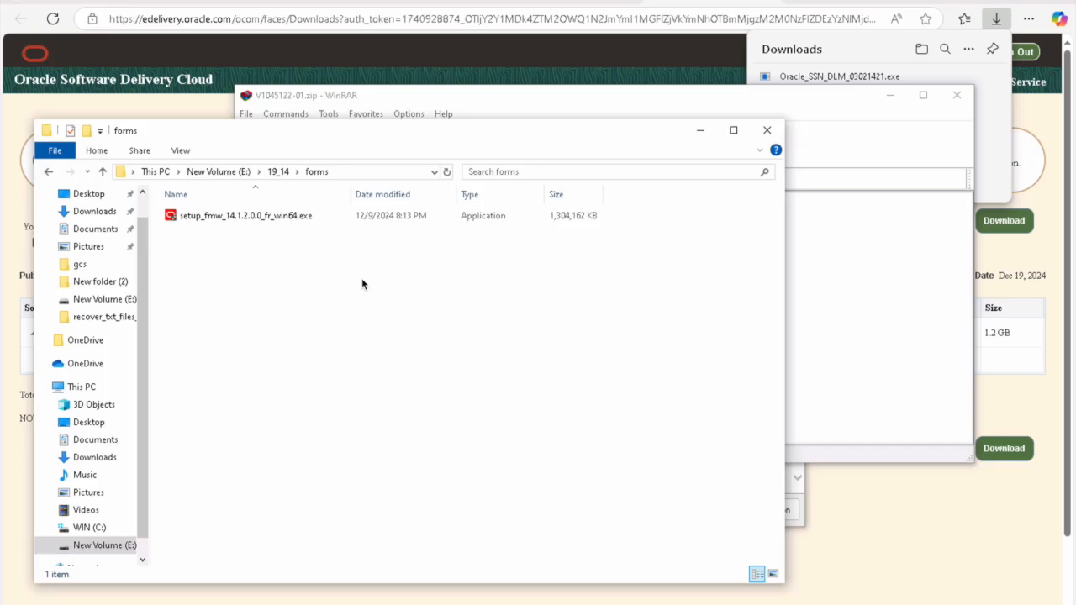
left_click(767, 131)
Step: Close the WinRAR and Download Manager windows and return to Edge
left_click(957, 96)
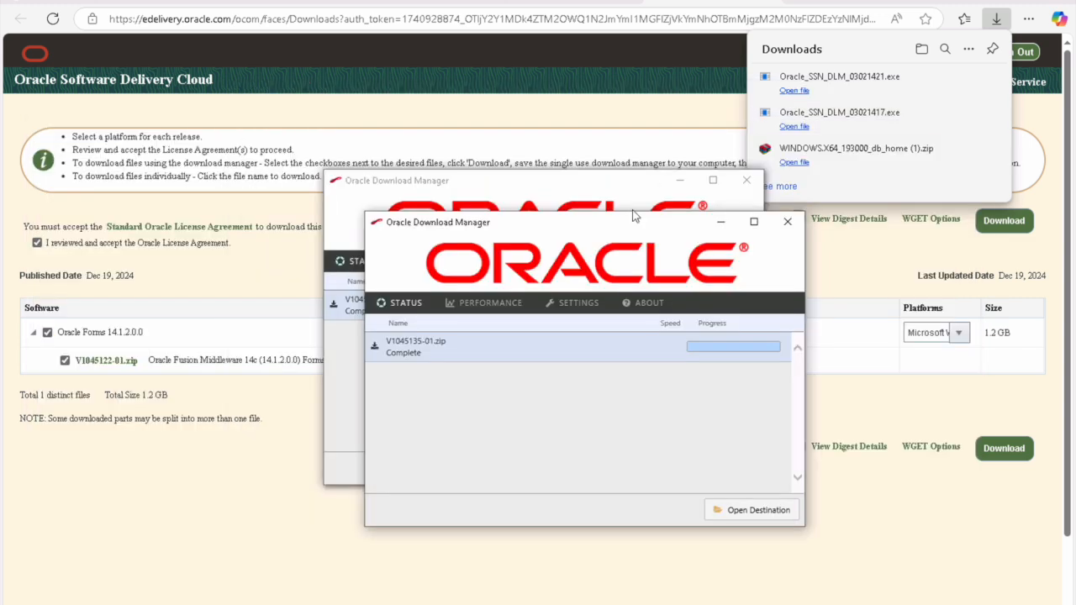
left_click(787, 222)
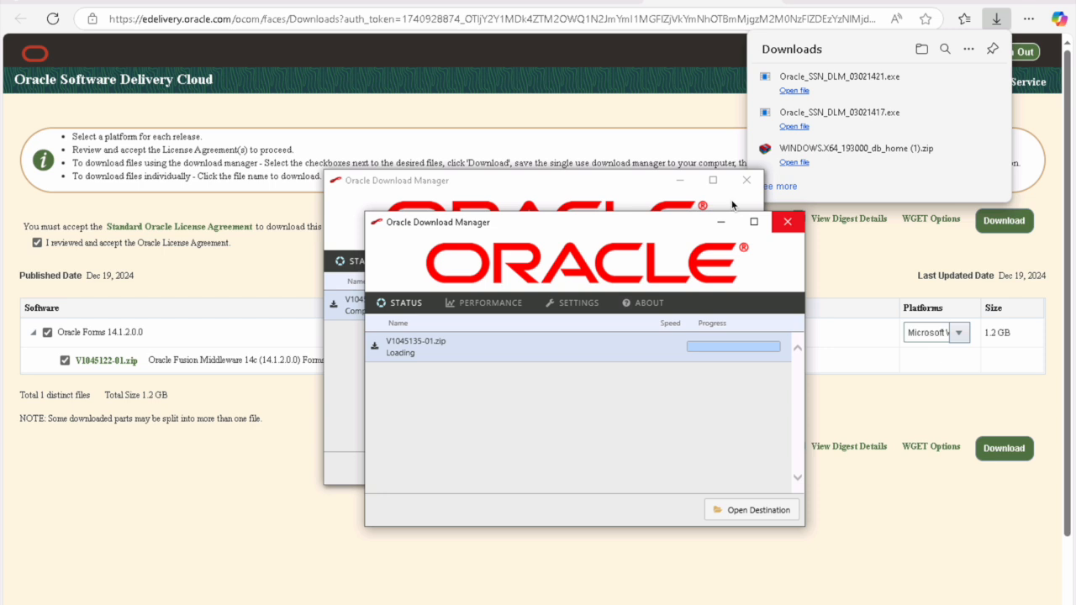
left_click(747, 182)
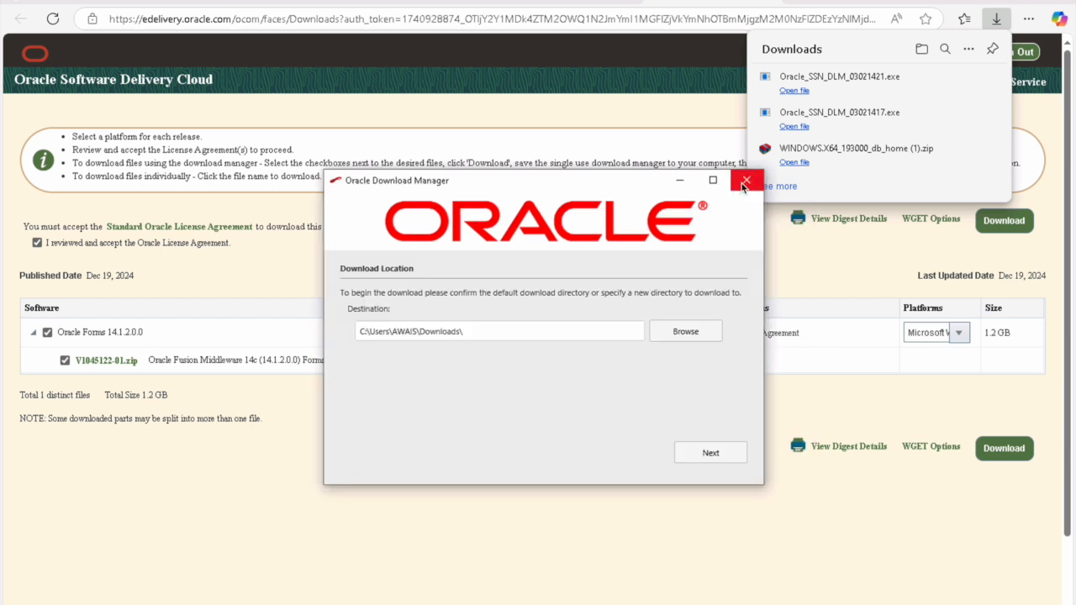
left_click(938, 4)
key("ctrl+t")
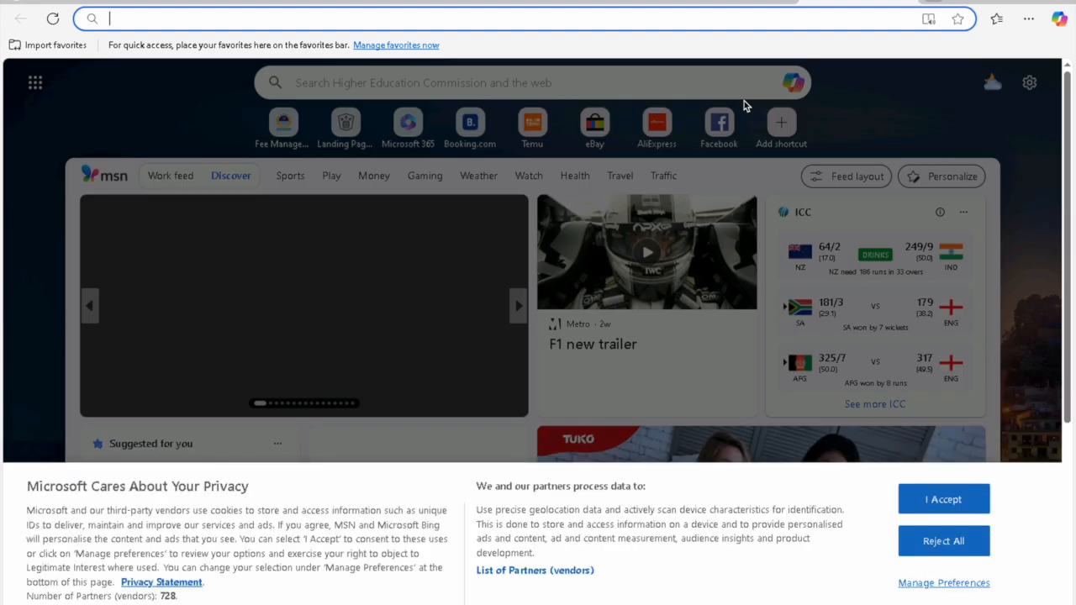
Step: Search Bing for 'java jdk 21' and open Oracle's Java Downloads page
type("j")
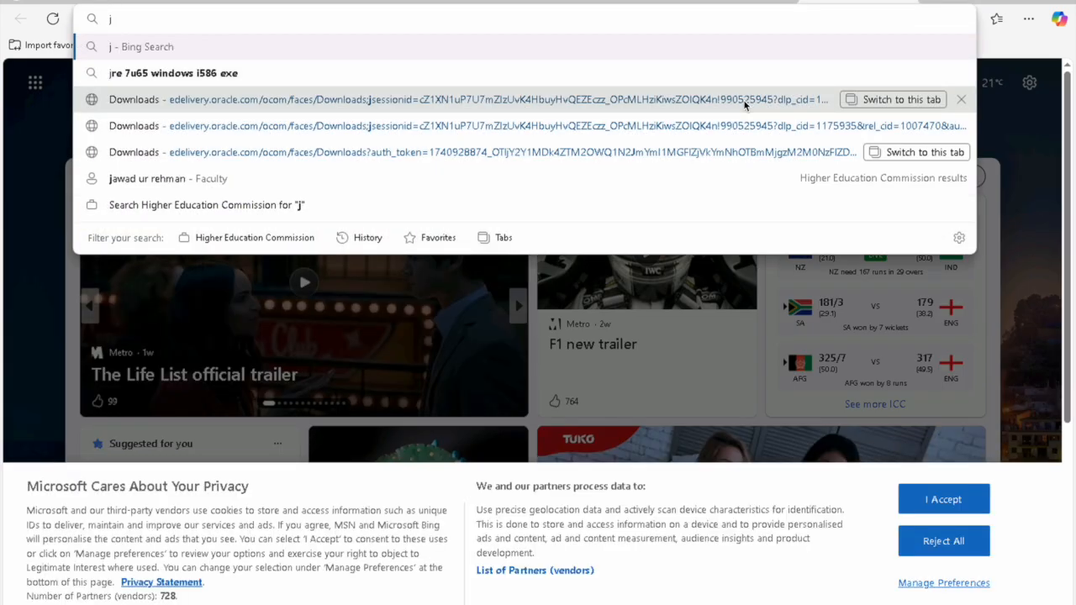
type("ava jd")
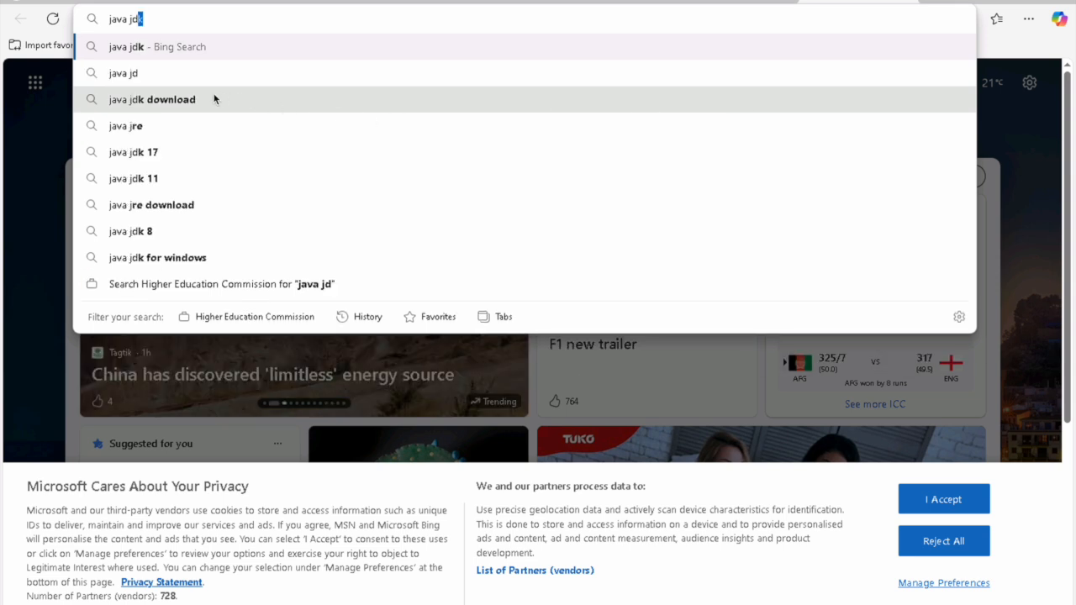
type("k")
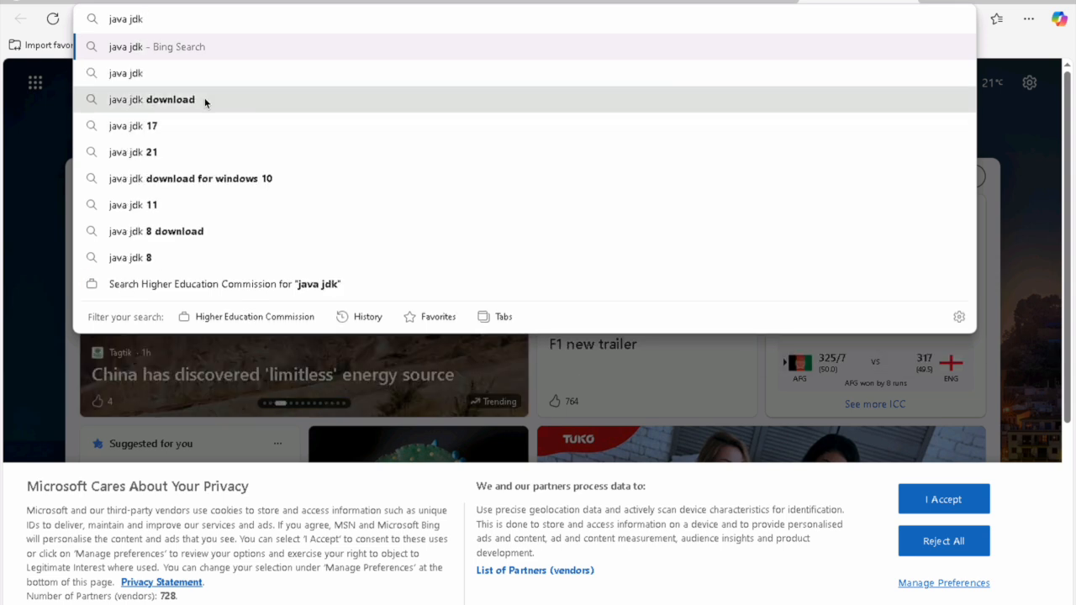
left_click(158, 159)
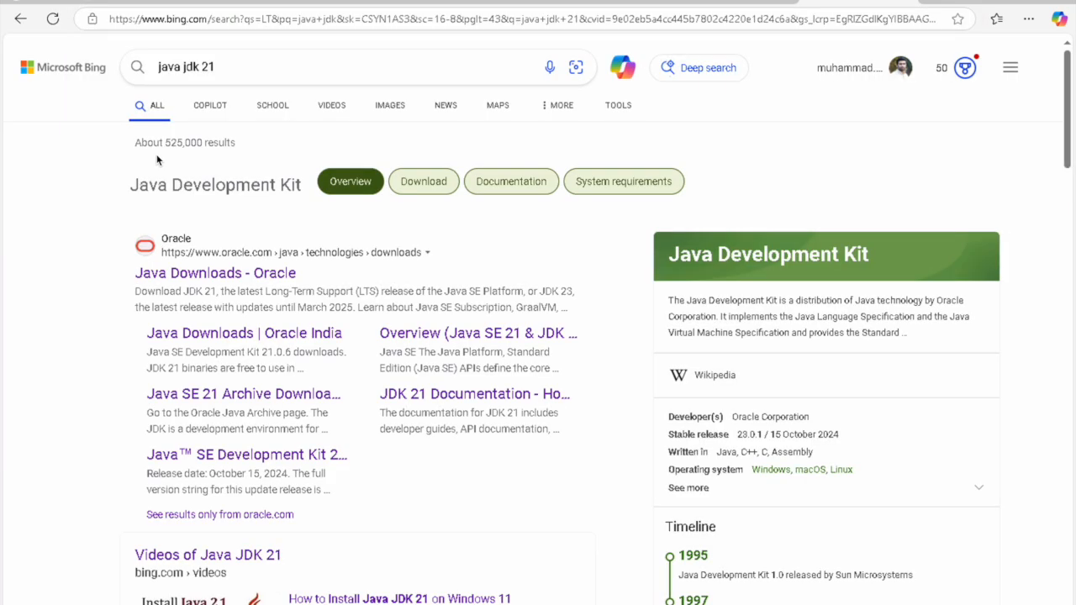
left_click(257, 274)
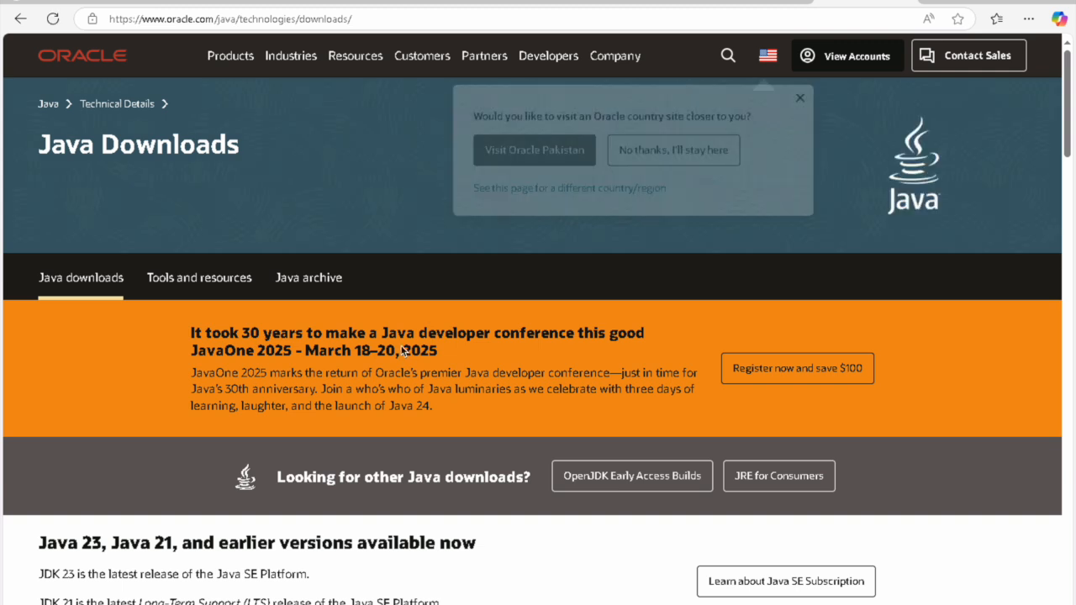
Step: Download the JDK 21 Windows x64 installer, jdk-21_windows-x64_bin.exe, from Oracle's Java Downloads page
scroll(402, 352, "down", 2)
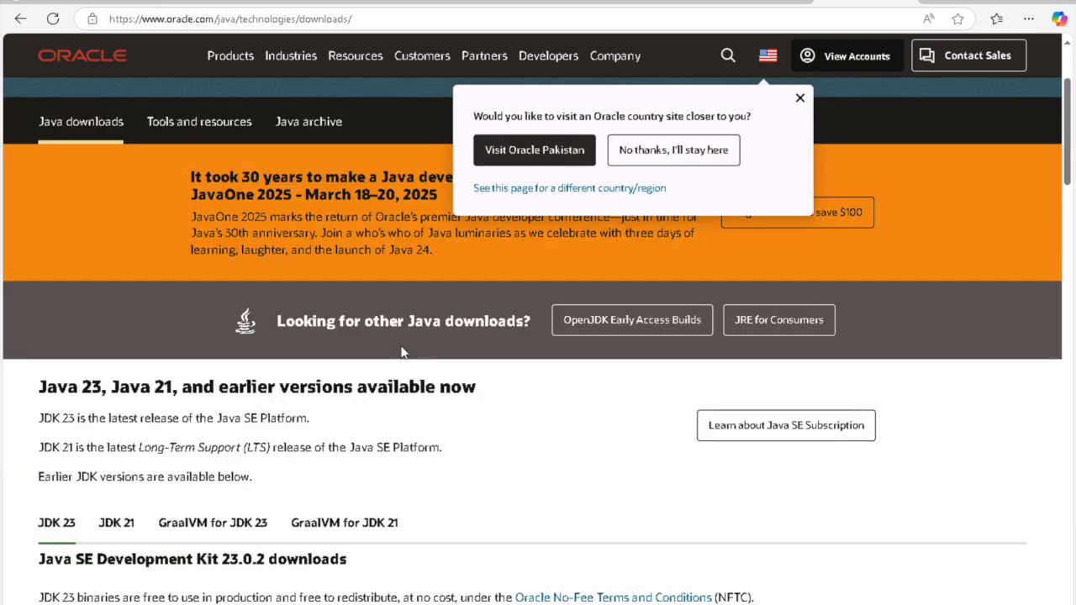
left_click(115, 523)
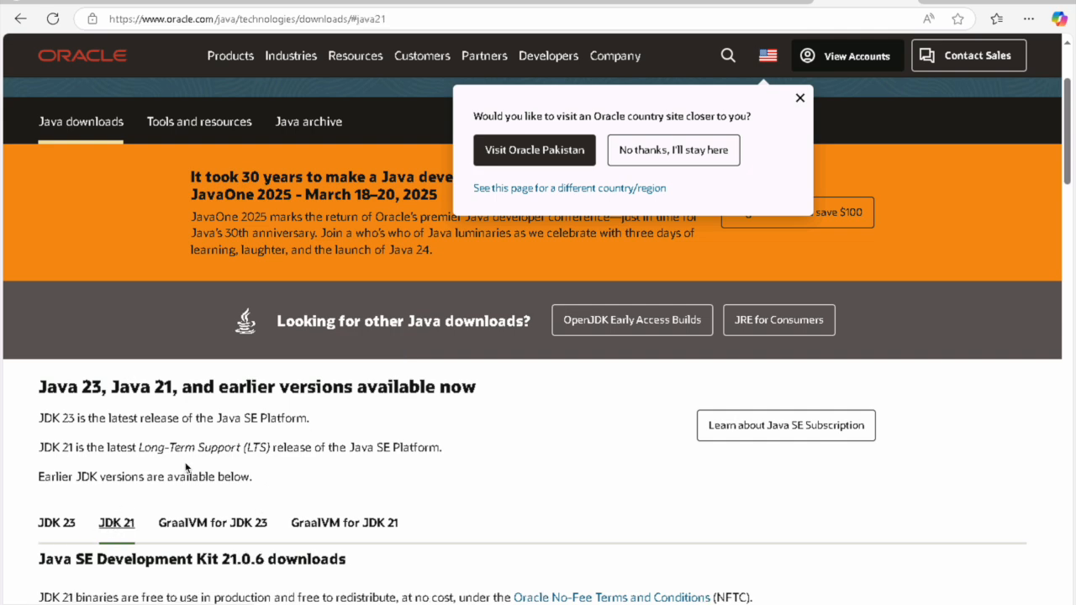
scroll(187, 469, "down", 3)
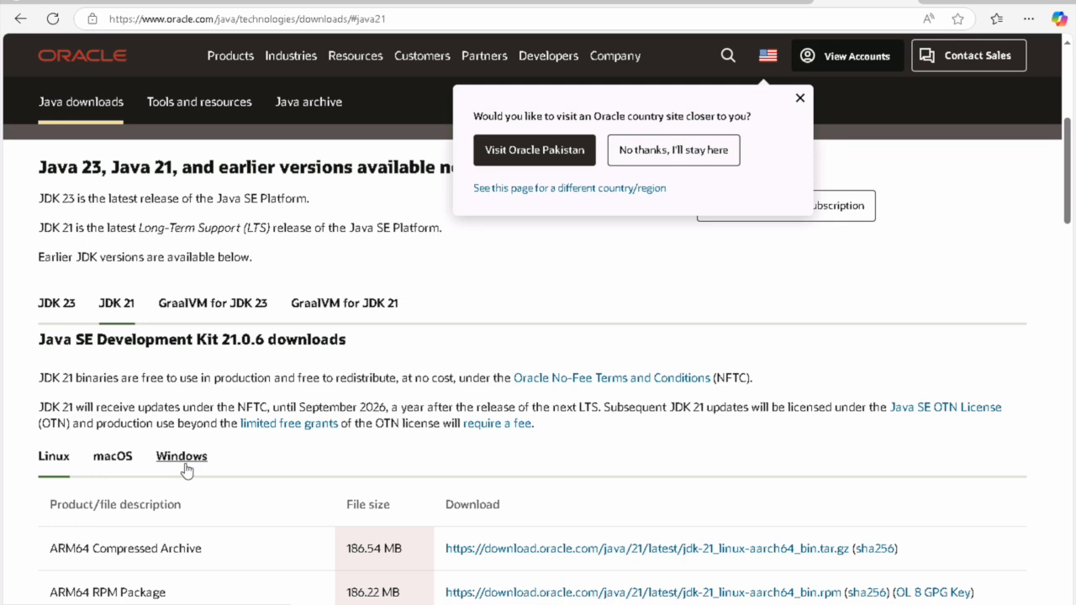
scroll(187, 469, "down", 3)
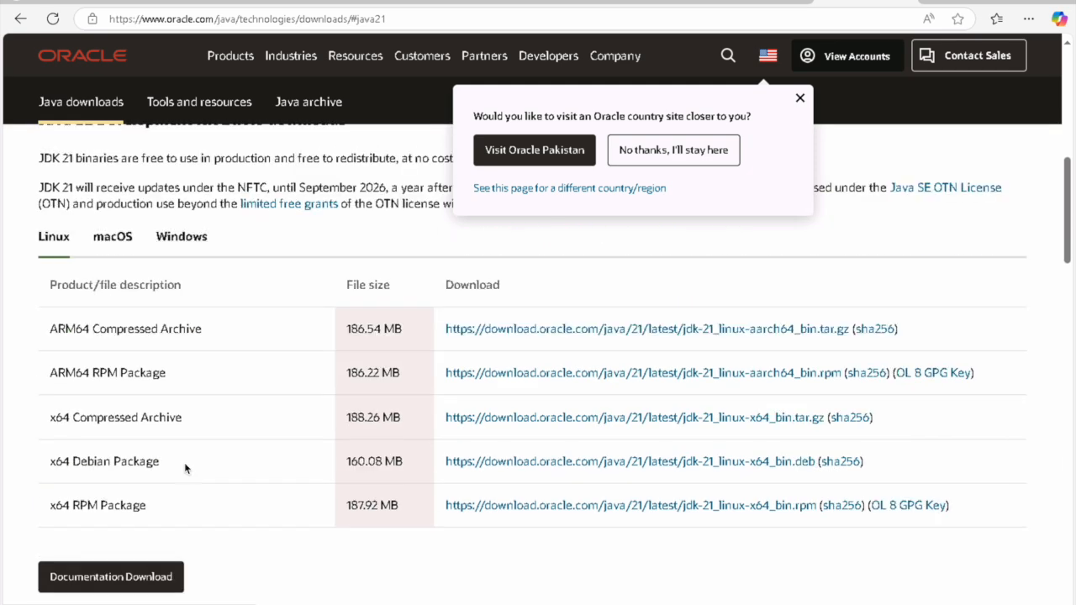
scroll(187, 469, "down", 5)
scroll(186, 469, "down", 3)
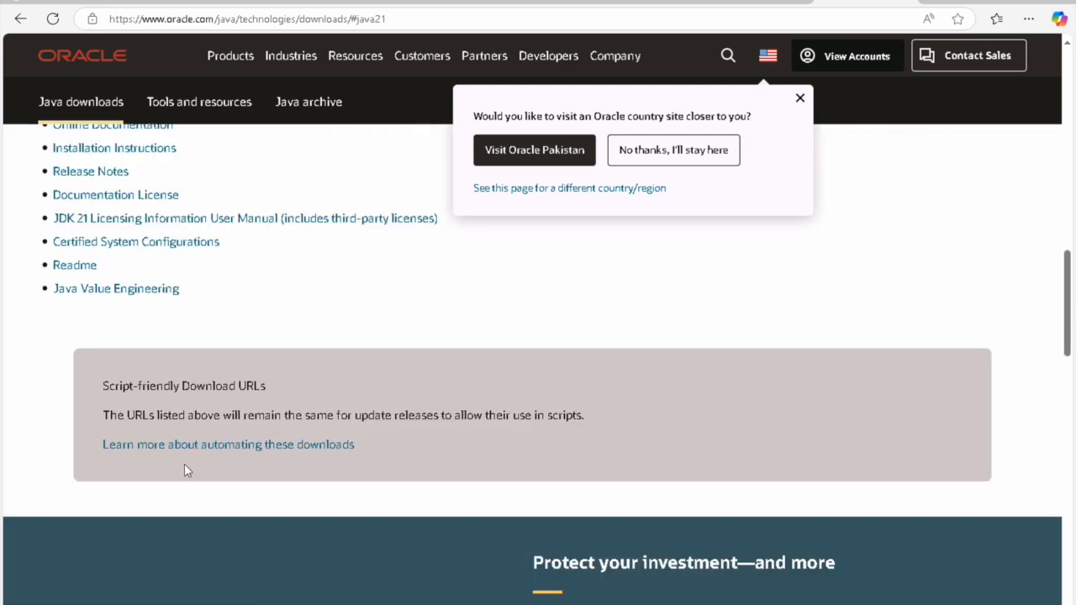
scroll(186, 469, "up", 4)
scroll(186, 469, "up", 4)
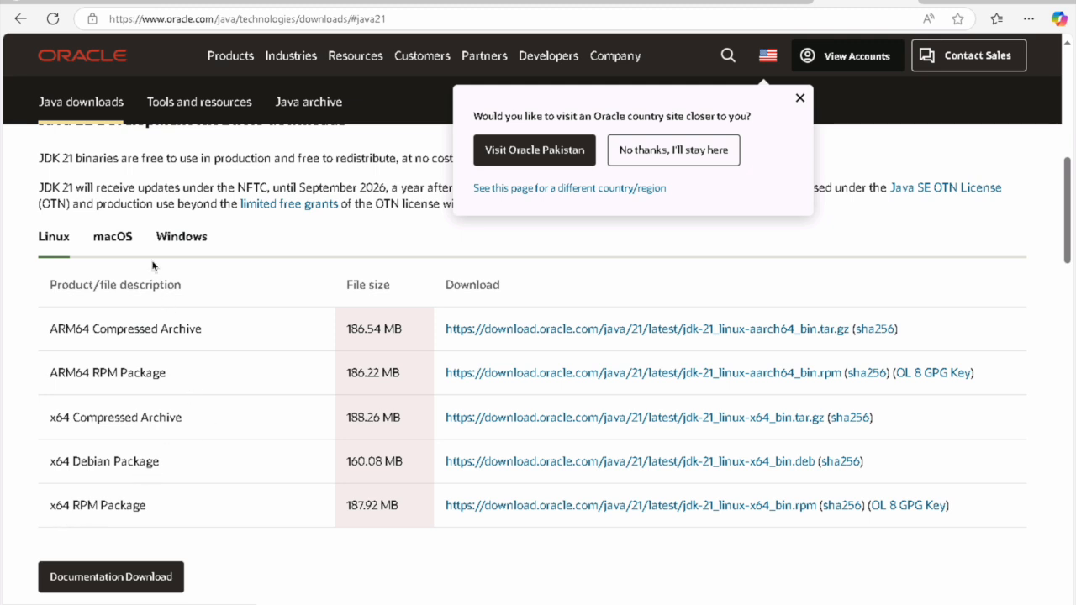
left_click(173, 243)
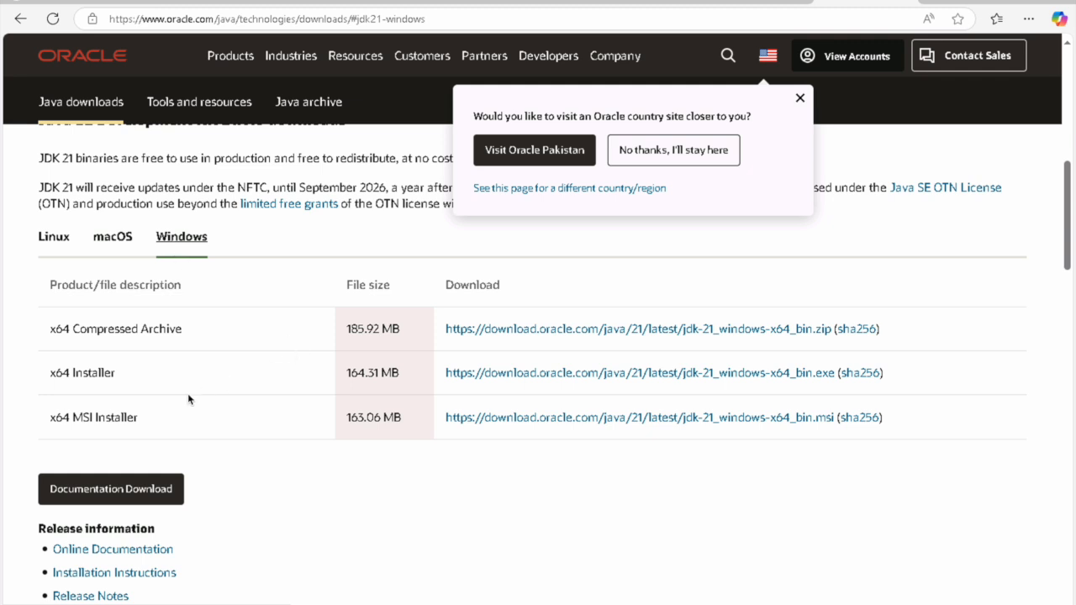
left_click(702, 377)
left_click(732, 373)
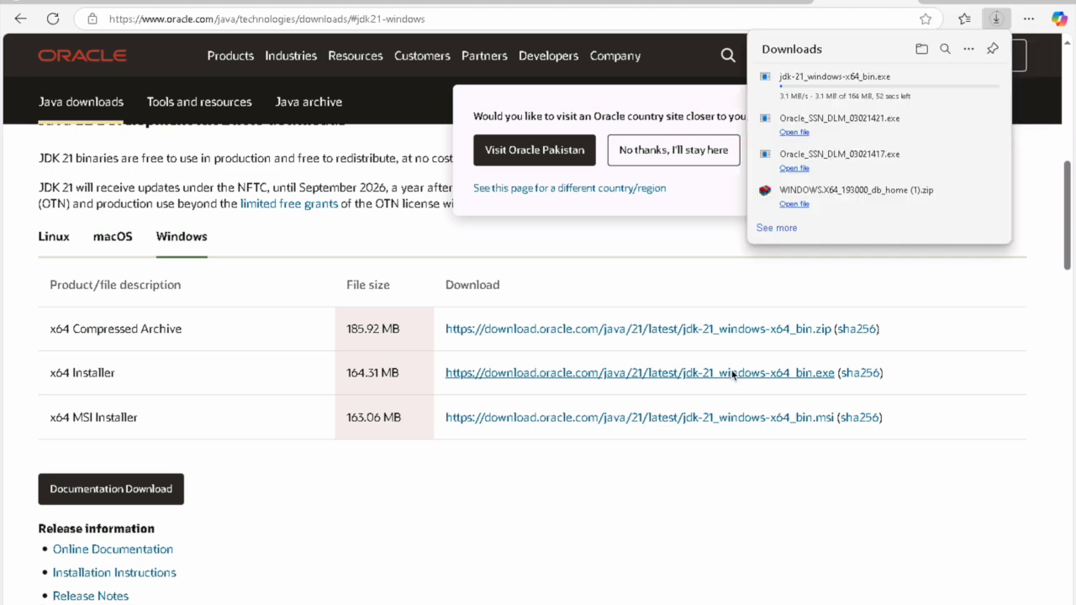
Step: Launch the downloaded jdk-21_windows-x64_bin.exe to start the JDK 21.0.6 setup wizard
mouse_move(896, 98)
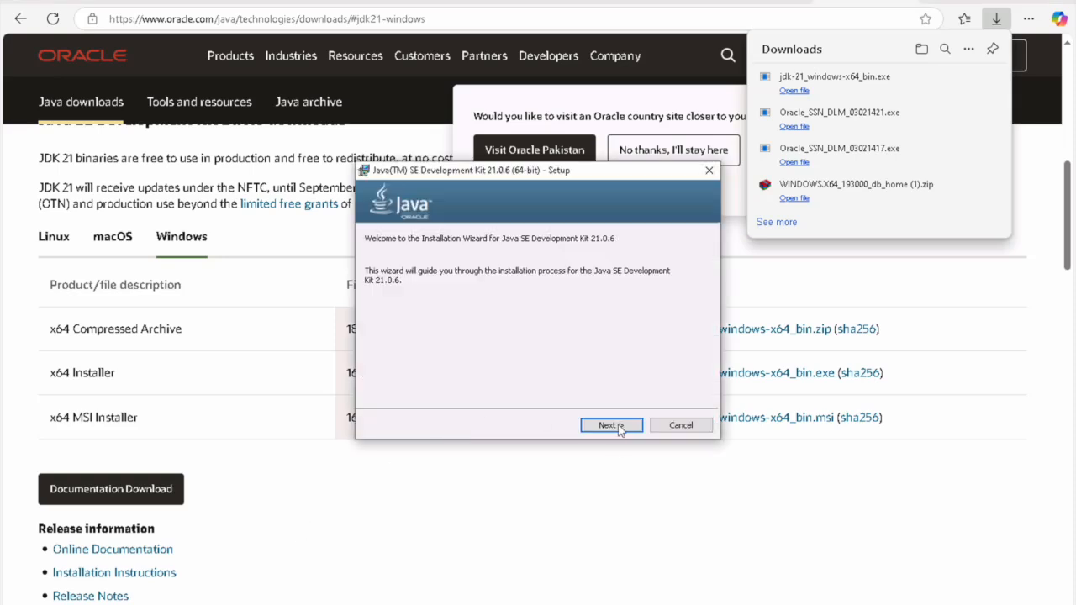
Step: Change the JDK install folder from C:\Program Files\Java\jdk-21\ to c:\Java\jdk-21\
left_click(623, 433)
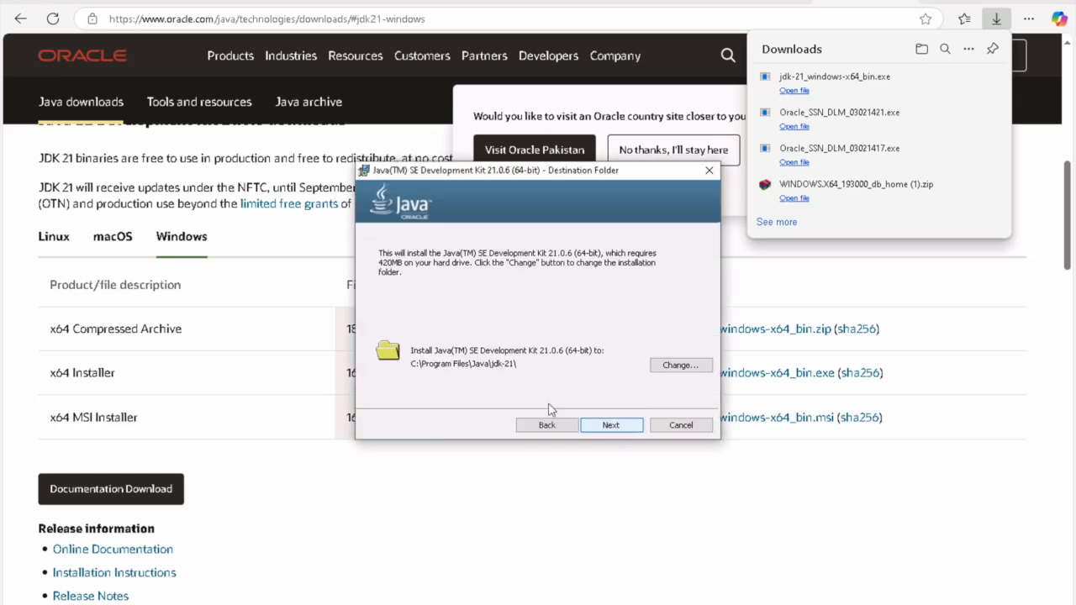
left_click(670, 366)
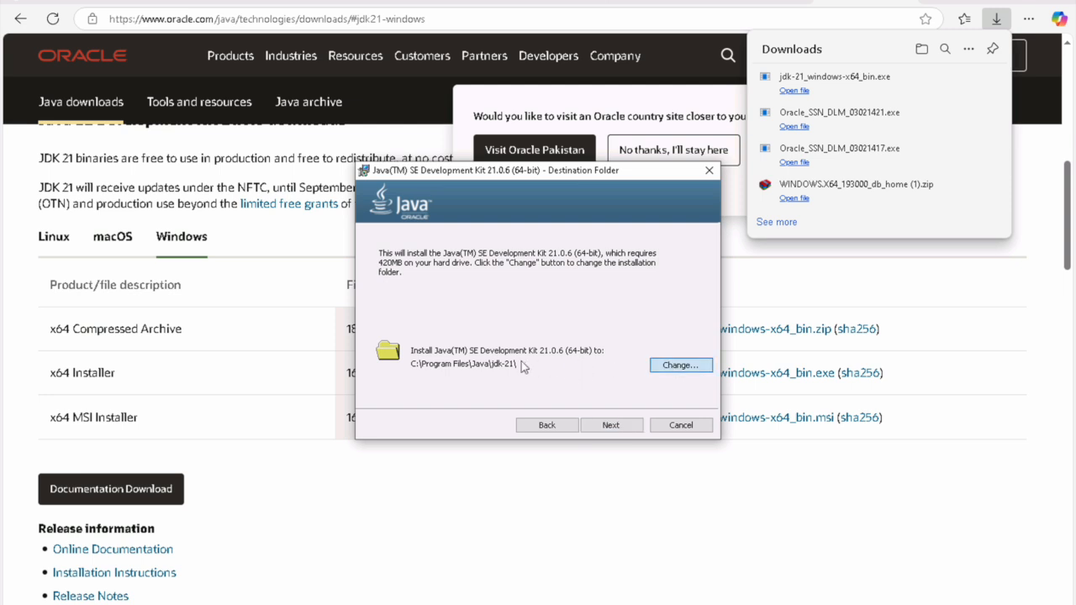
left_click(435, 393)
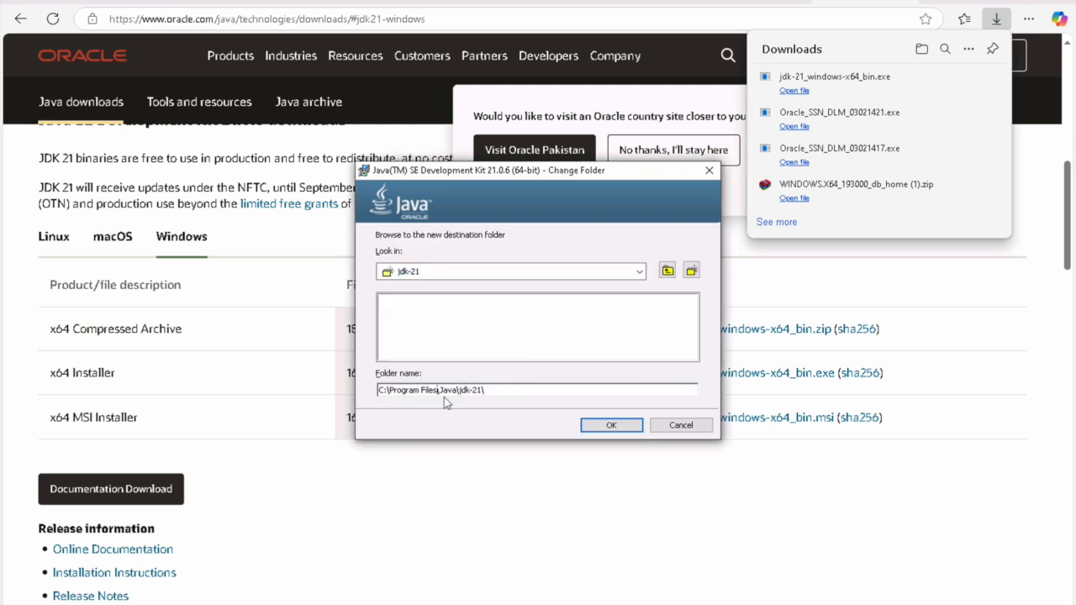
key("BackSpace")
key("BackSpace")
key("BackSpace")
key("BackSpace")
key("BackSpace")
key("BackSpace")
key("BackSpace")
key("BackSpace")
key("BackSpace")
key("BackSpace")
key("BackSpace")
type("c:")
key("BackSpace")
mouse_move(372, 604)
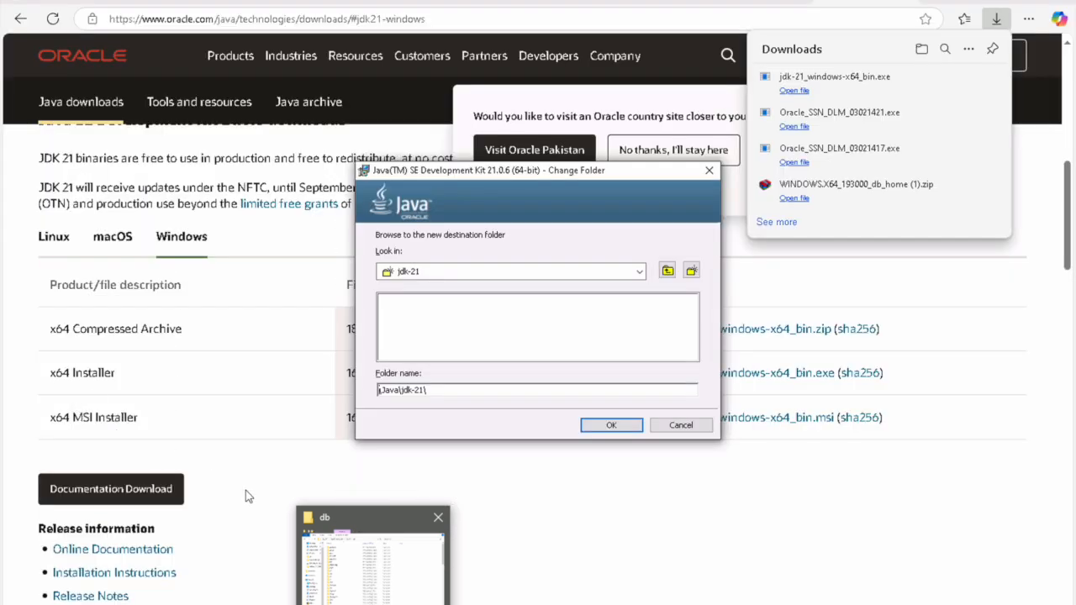
Step: Open the C:\java folder in File Explorer and show its full path
left_click(373, 588)
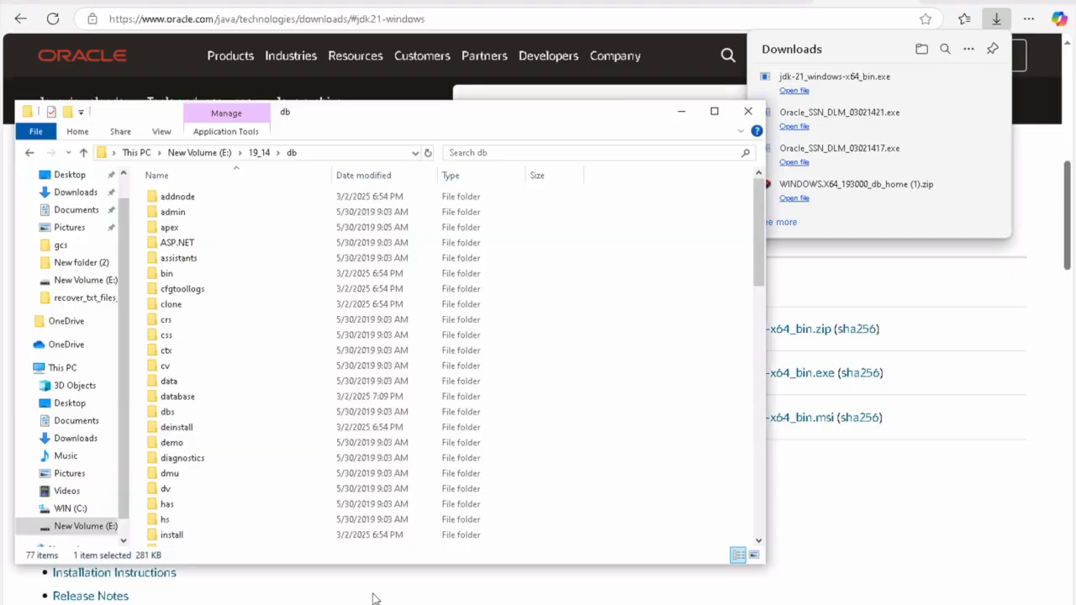
left_click(71, 508)
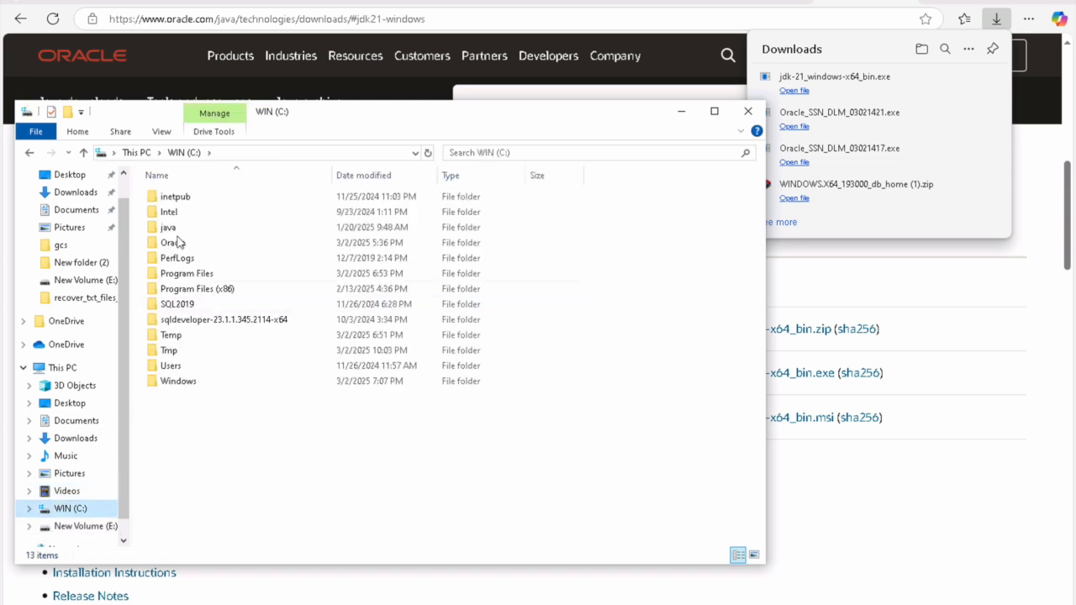
double_click(173, 228)
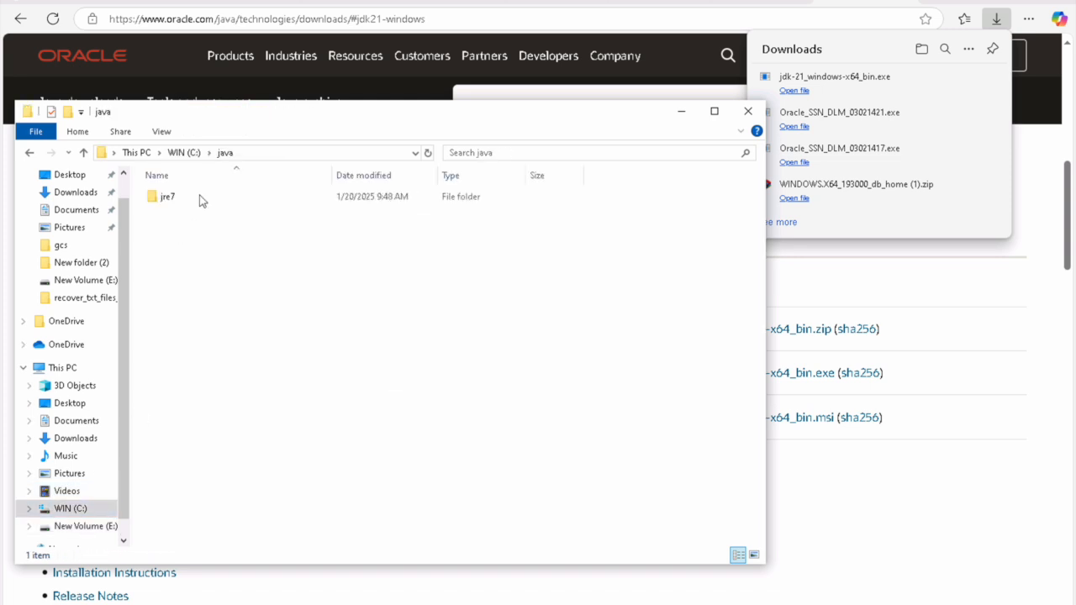
left_click(270, 155)
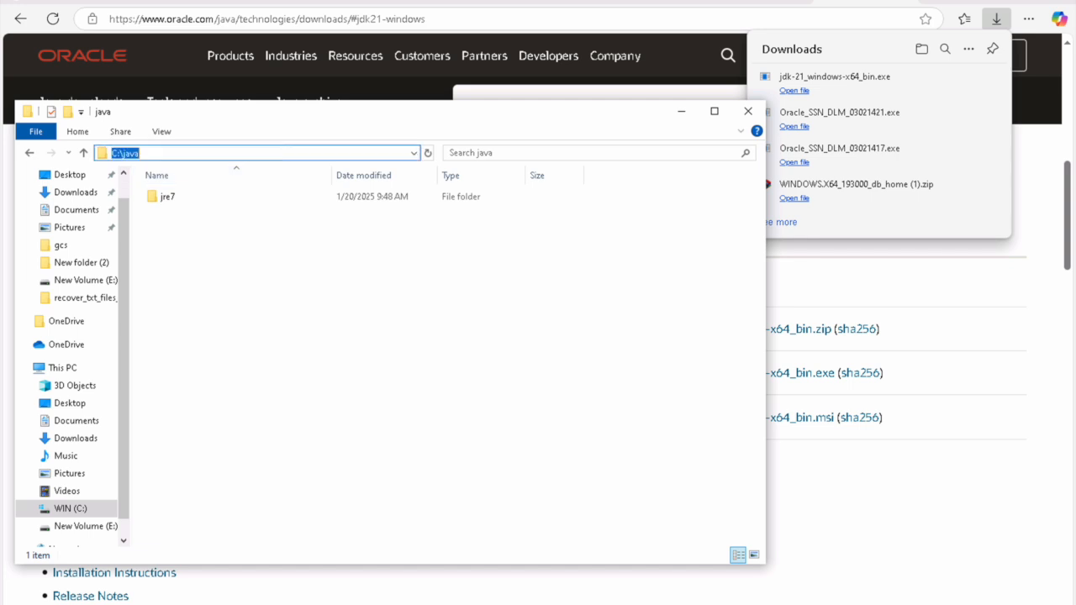
left_click(681, 111)
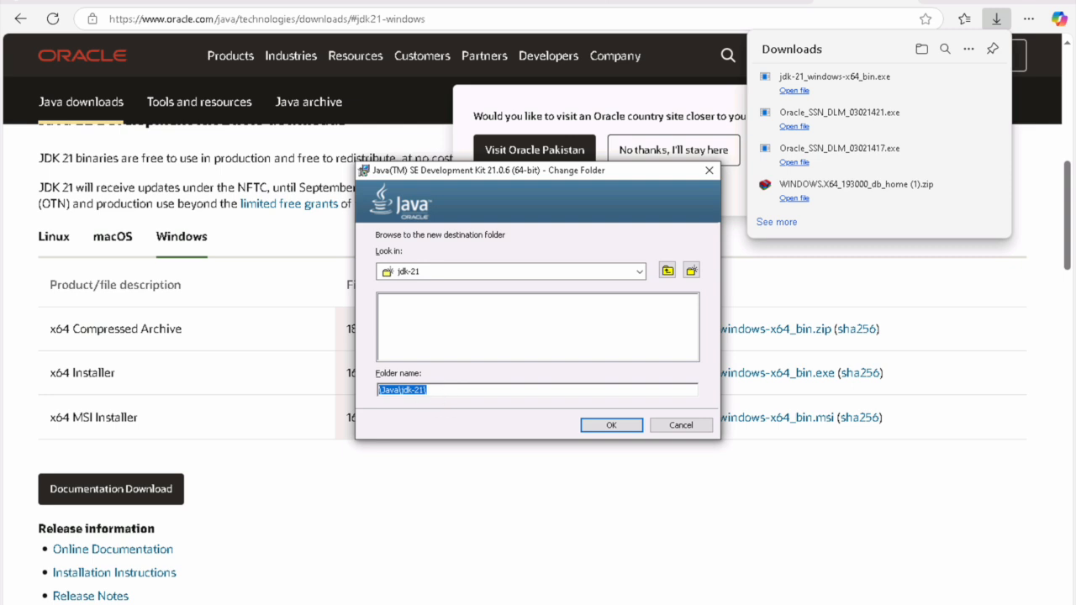
Step: Edit the JDK destination path to C:\Java\jdk-21\ and confirm it
key("End")
key("ctrl+Left")
key("ctrl+Left")
key("ctrl+Left")
type("java\\")
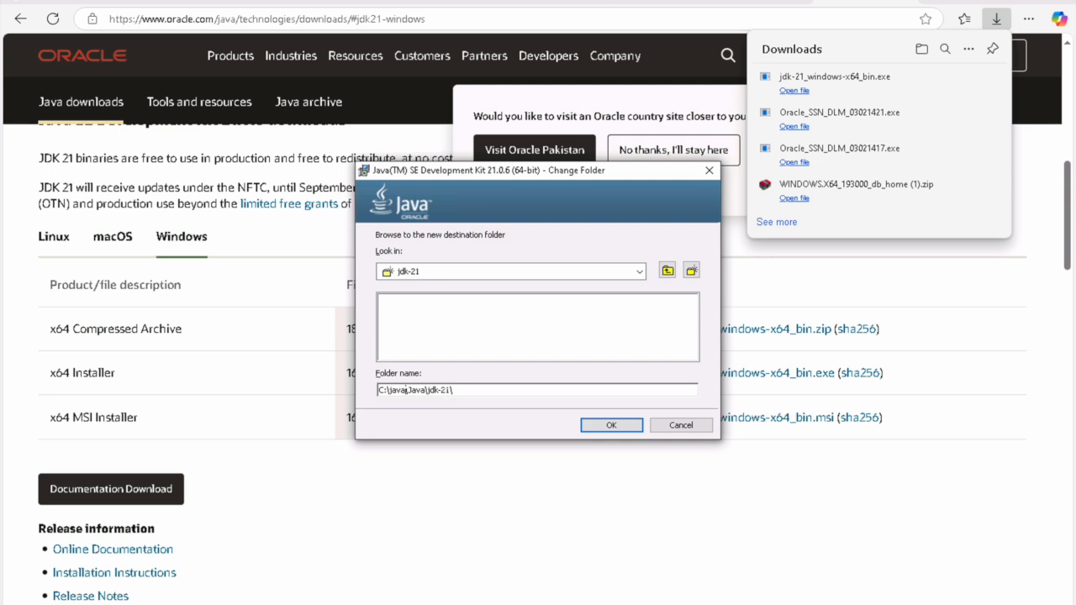
key("BackSpace")
key("BackSpace")
key("BackSpace")
key("BackSpace")
key("BackSpace")
key("BackSpace")
left_click(611, 425)
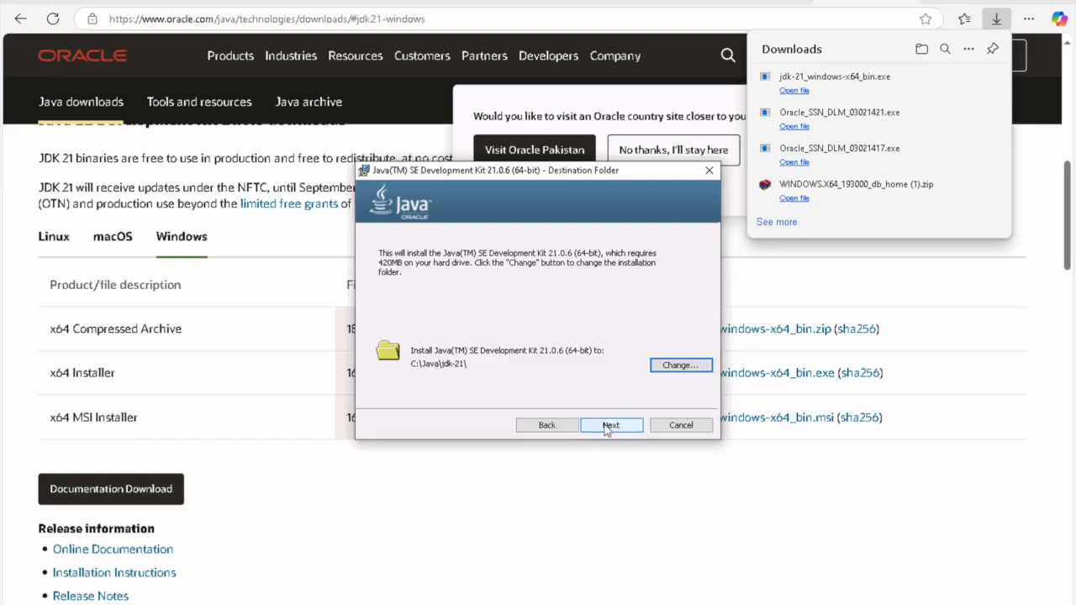
Step: Keep C:\Java\jdk-21\ as destination, install JDK 21.0.6, and close the installer
left_click(679, 367)
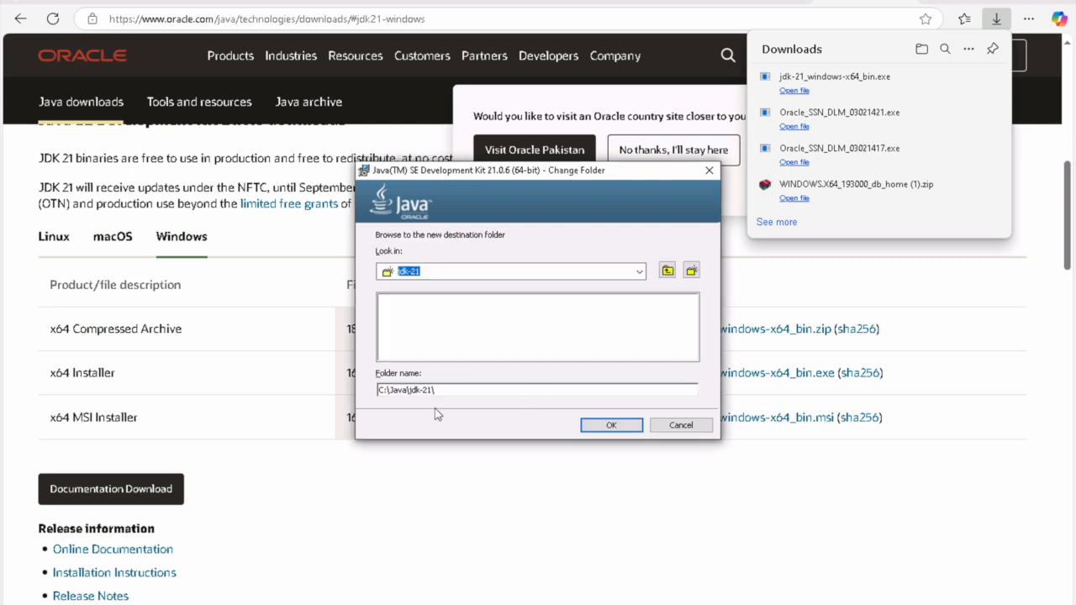
left_click(454, 392)
key("ctrl+a")
key("ctrl+c")
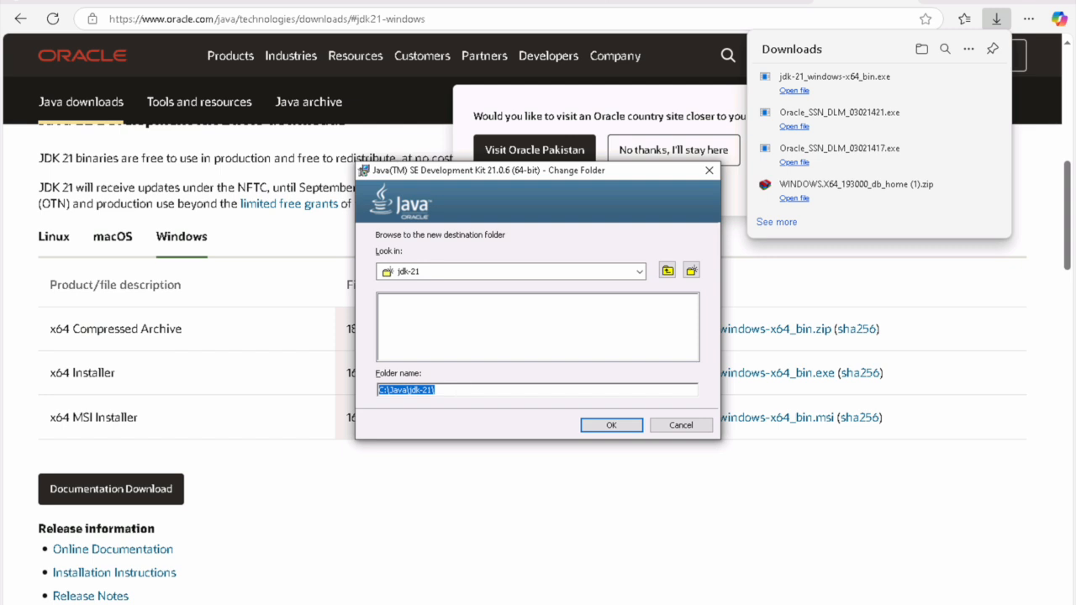
left_click(611, 424)
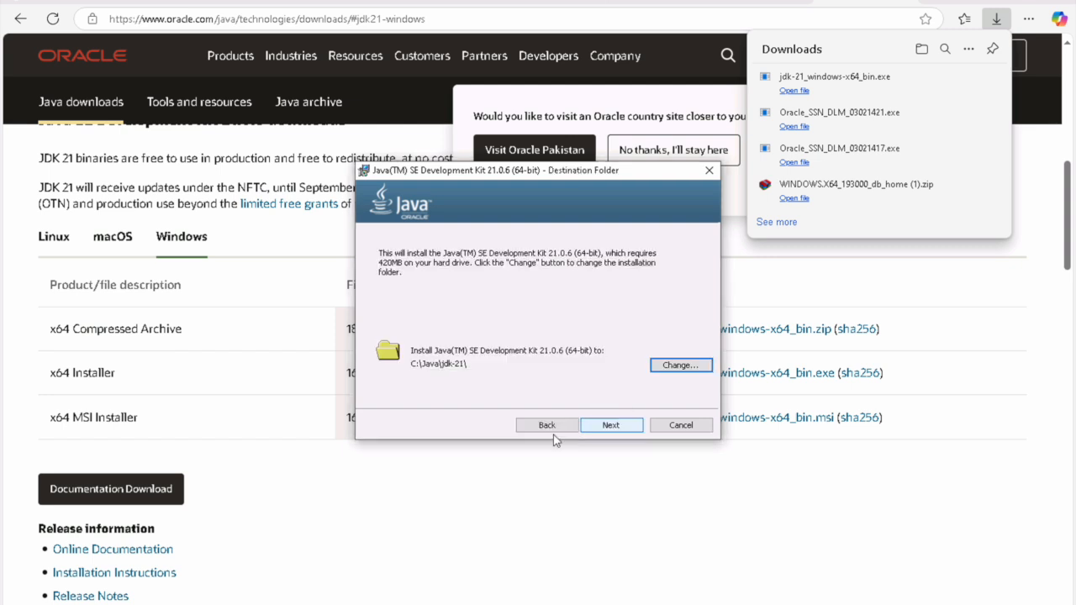
left_click(611, 425)
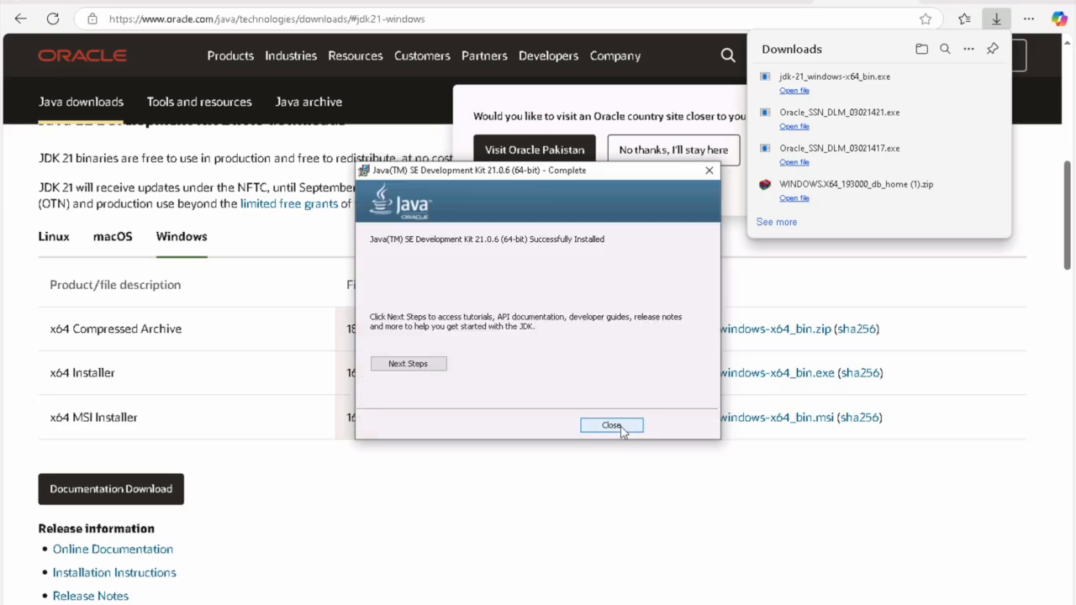
left_click(611, 425)
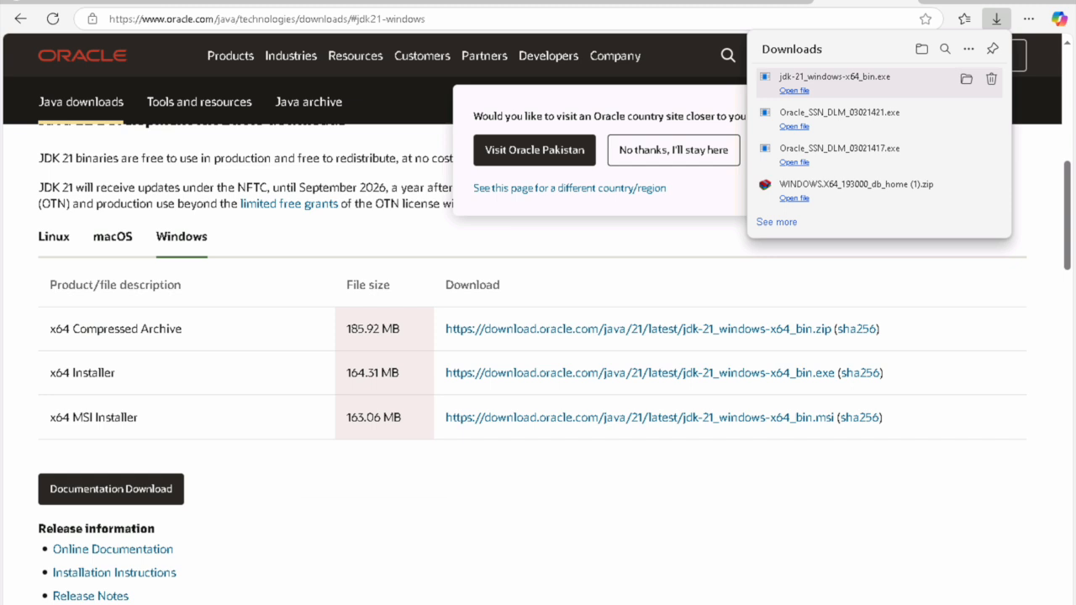
Step: Reach the Environment Variables dialog through This PC Properties and Advanced system settings
left_click(378, 585)
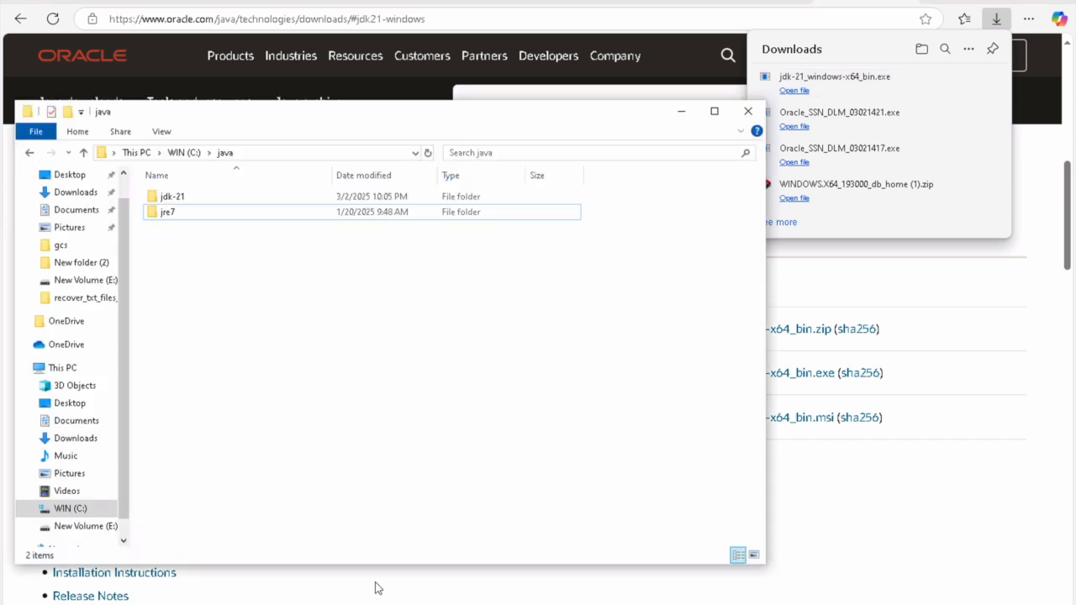
right_click(63, 370)
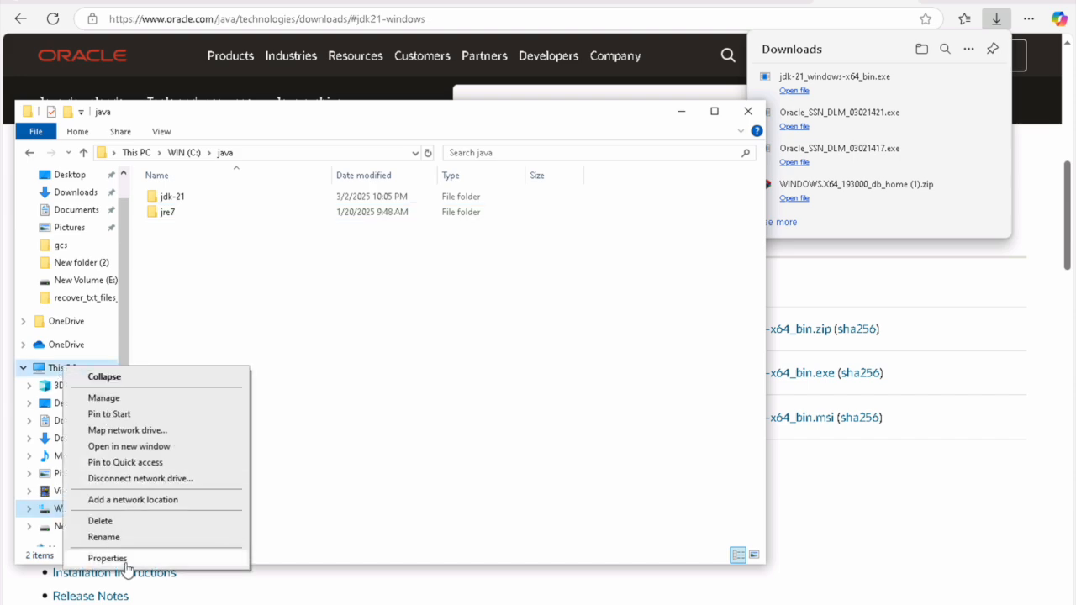
left_click(125, 563)
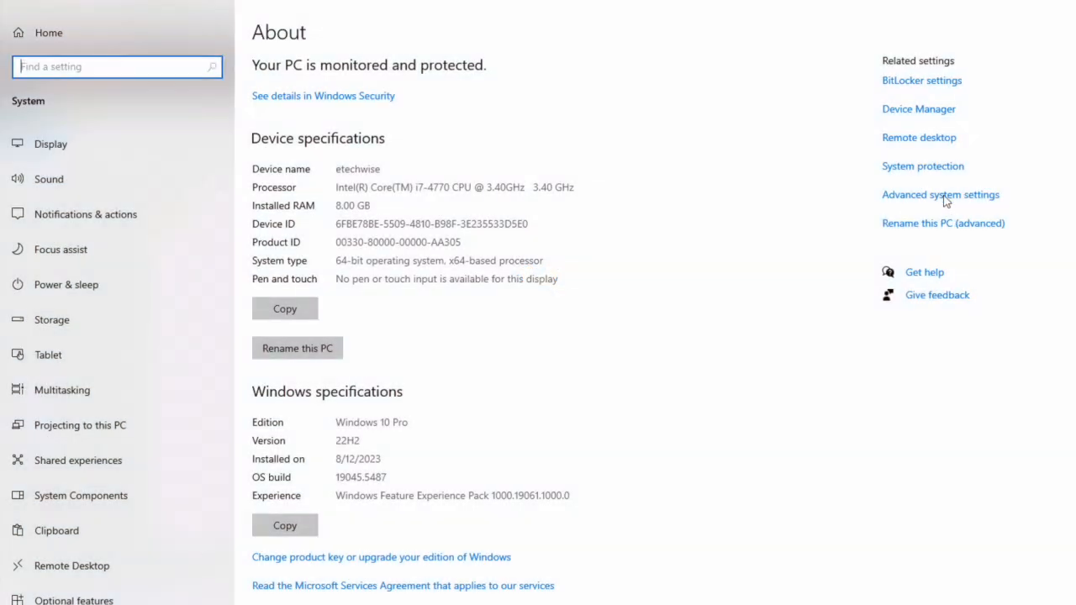
left_click(943, 196)
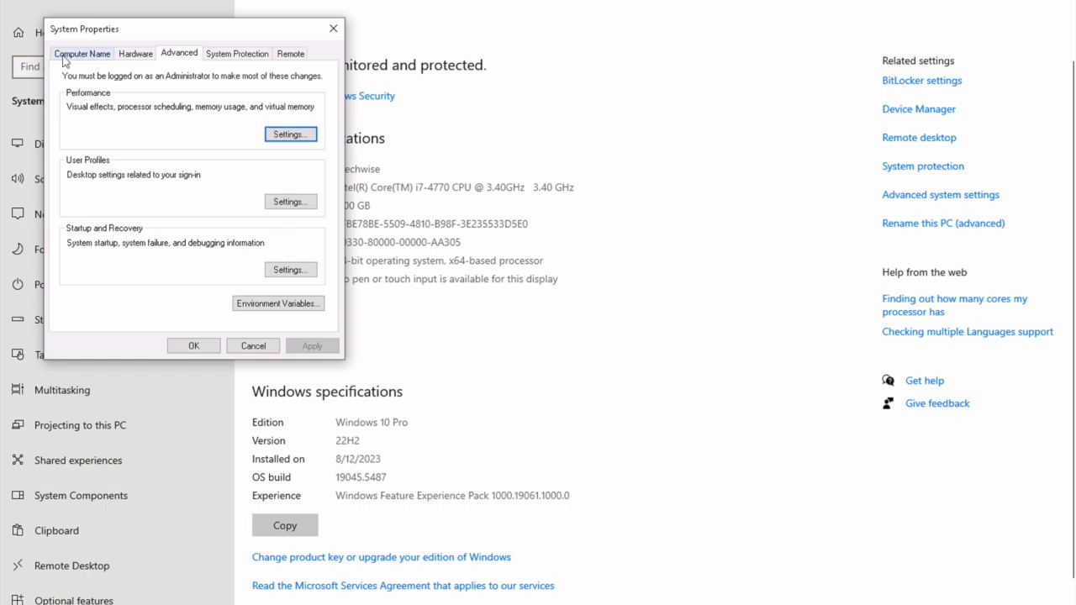
left_click(270, 304)
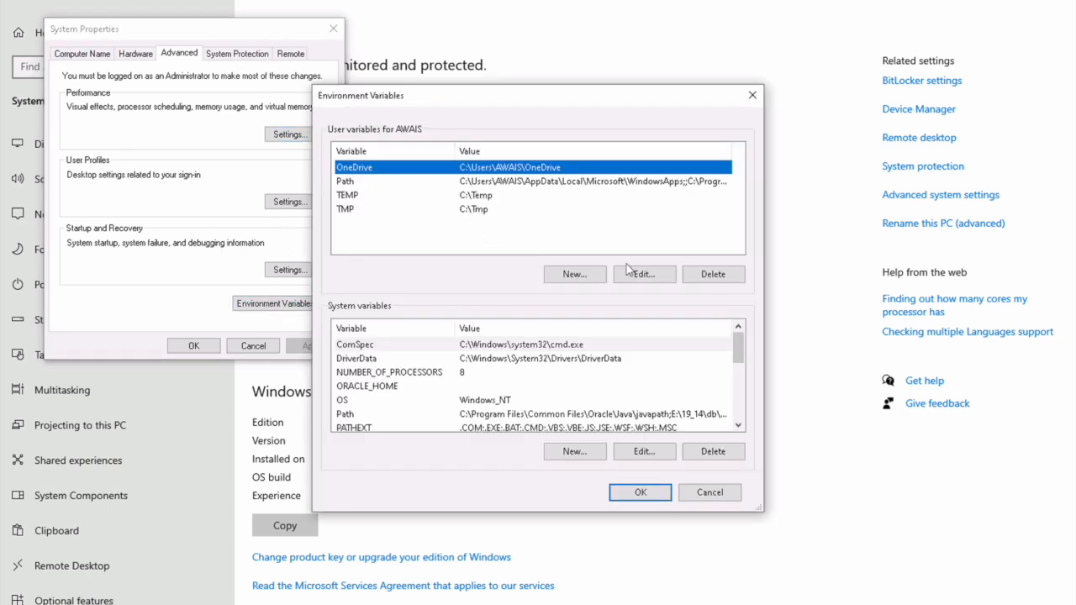
Step: Add a user variable JAVA_HOME with value C:\Java\jdk-21\
left_click(575, 275)
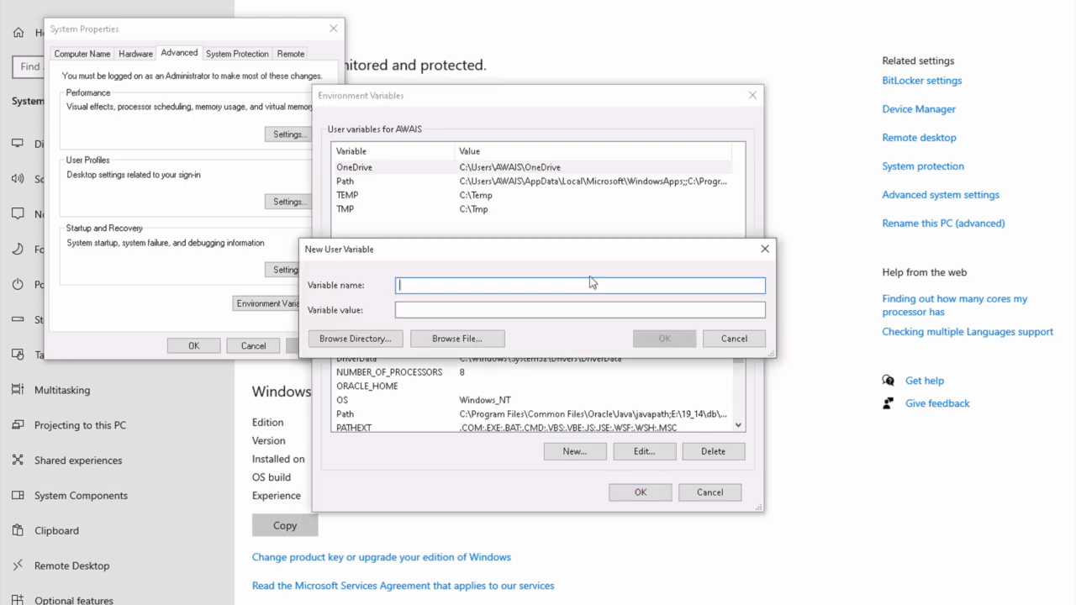
type("java_home")
key("BackSpace")
key("BackSpace")
key("BackSpace")
key("BackSpace")
key("BackSpace")
key("BackSpace")
key("BackSpace")
key("BackSpace")
key("BackSpace")
type("JAVA_HOME")
key("Tab")
key("ctrl+v")
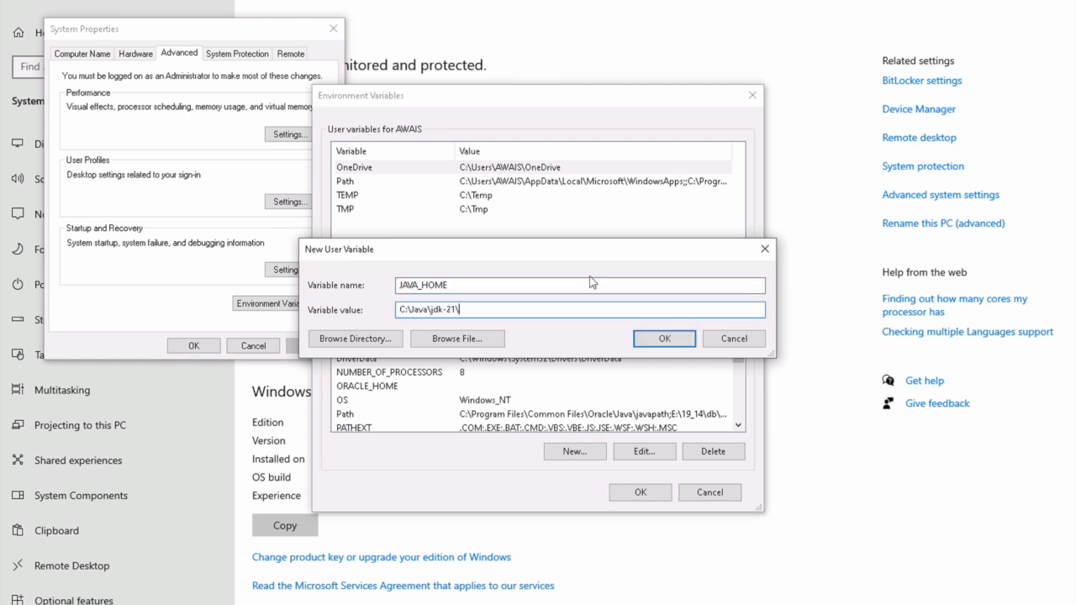
left_click(664, 338)
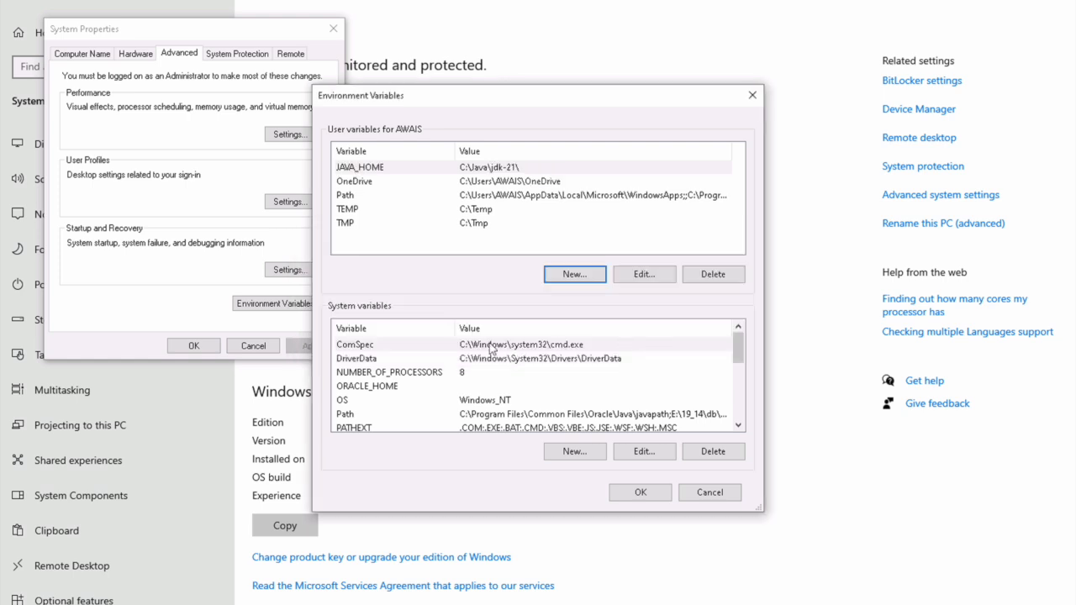
Step: Add C:\Java\jdk-21\bin to the system Path and save the environment variables
left_click(402, 417)
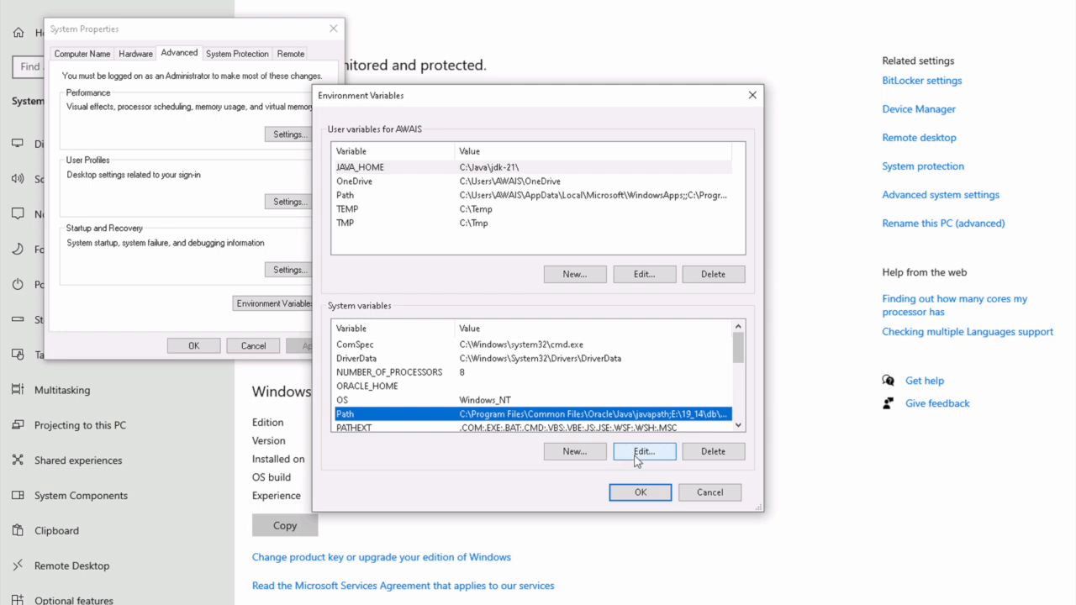
left_click(637, 455)
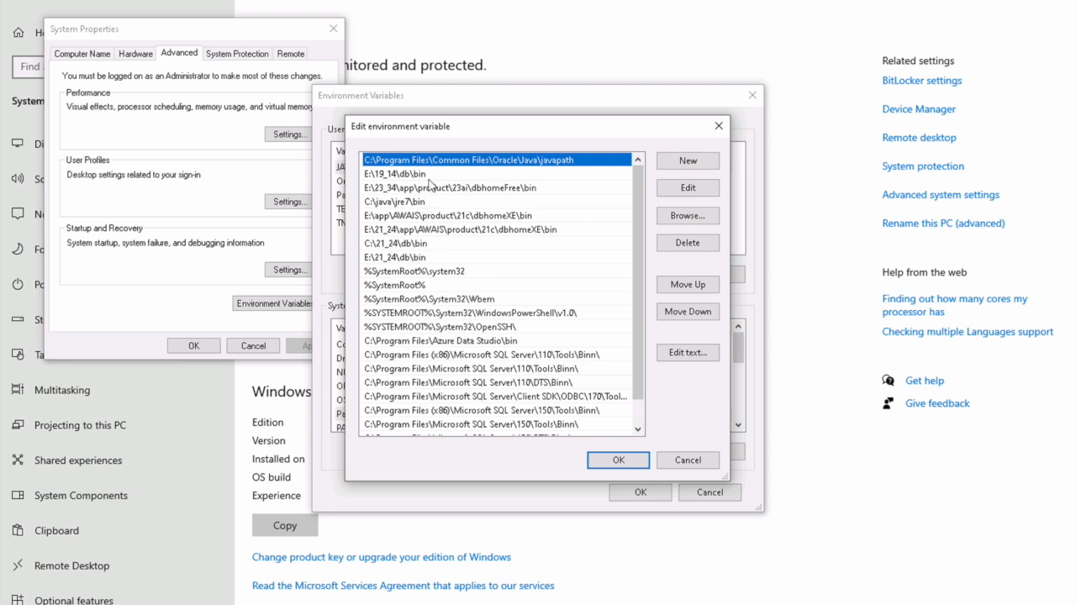
left_click(706, 164)
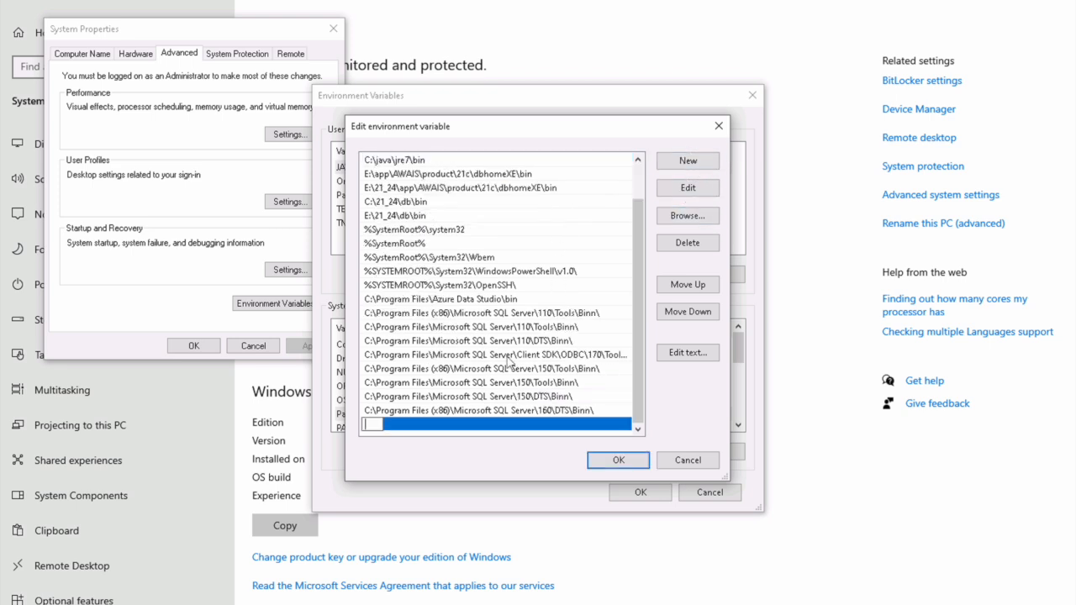
key("ctrl+v")
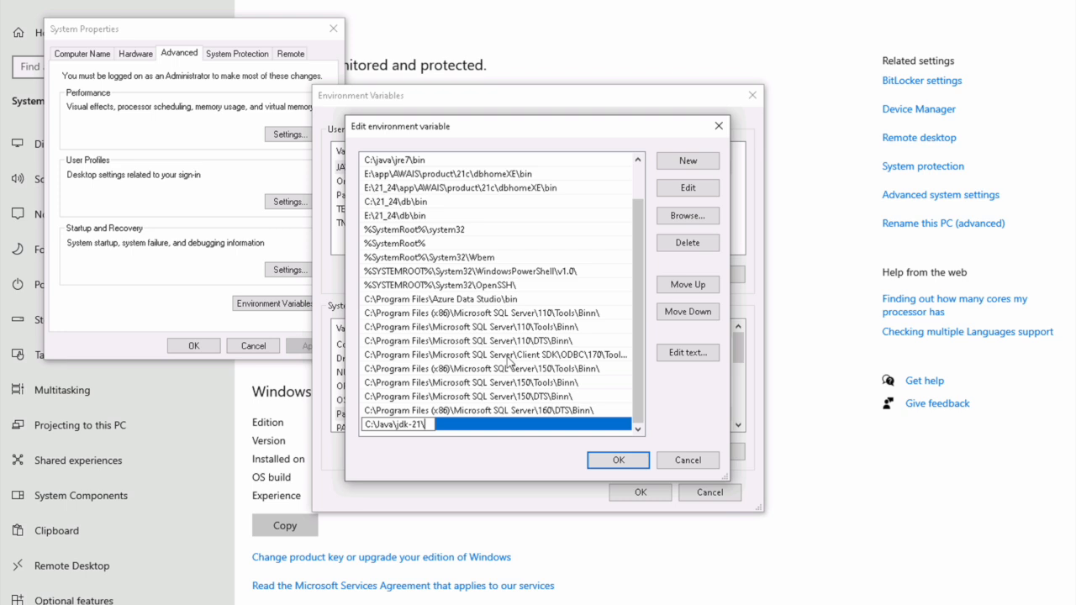
type("B")
key("BackSpace")
type("bin")
left_click(600, 464)
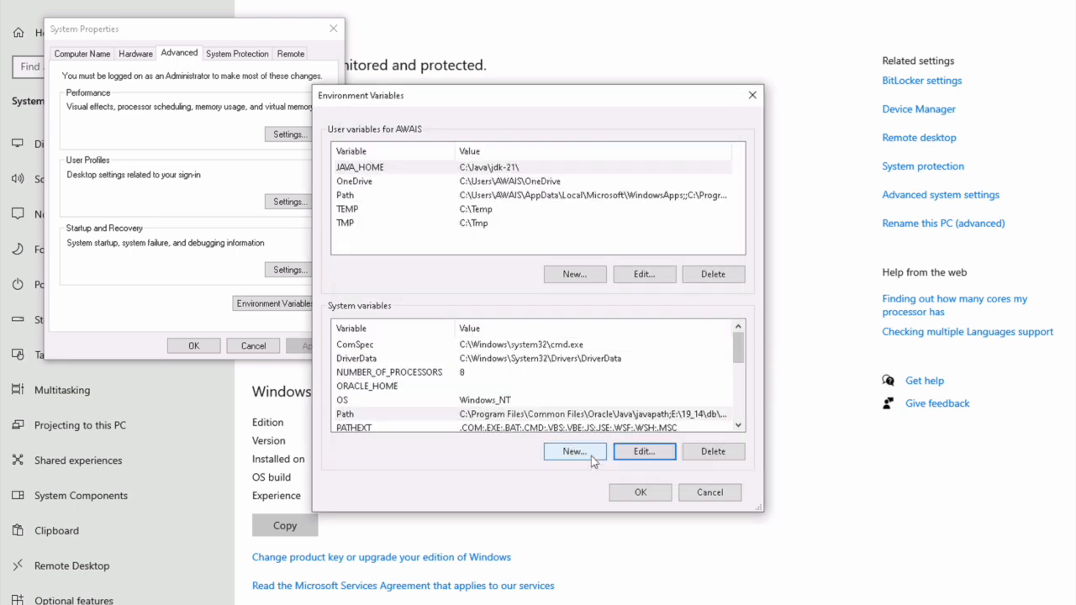
left_click(636, 496)
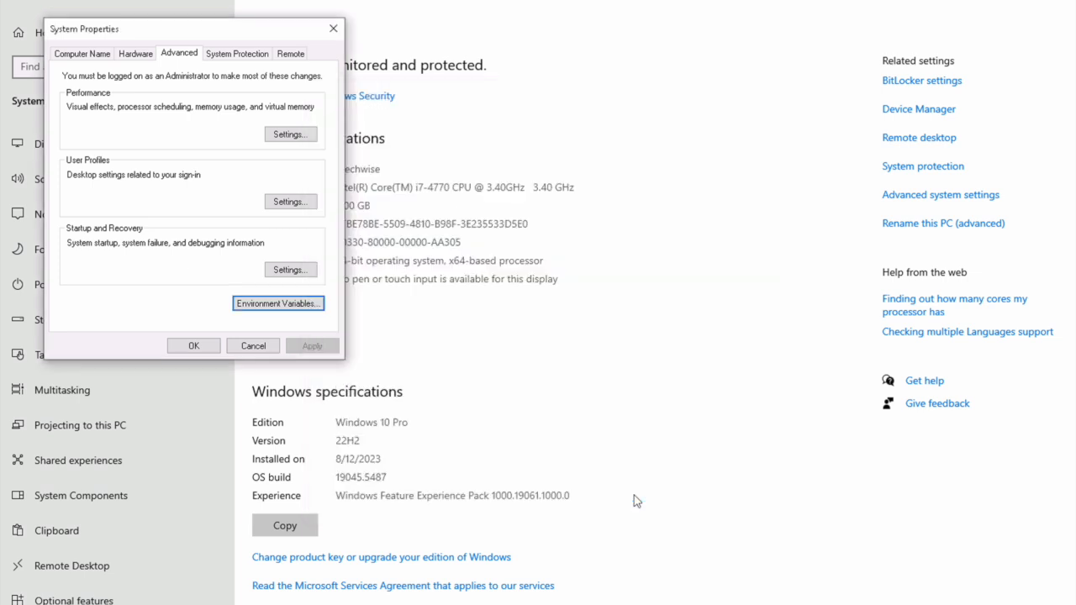
Step: Open the E:\19_14\fmw folder in File Explorer and show its full path
left_click(200, 348)
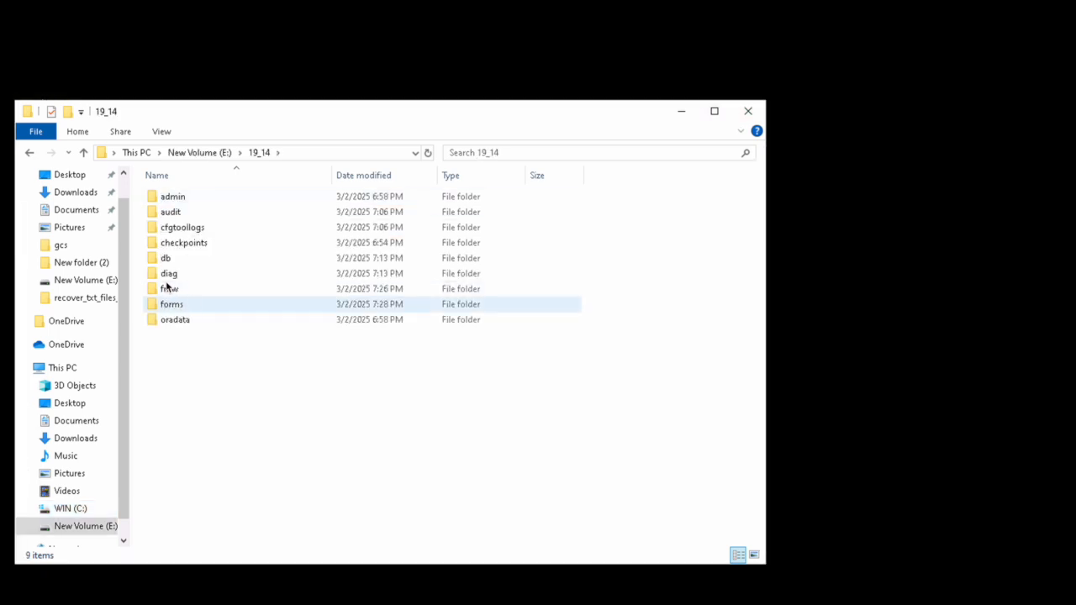
double_click(166, 288)
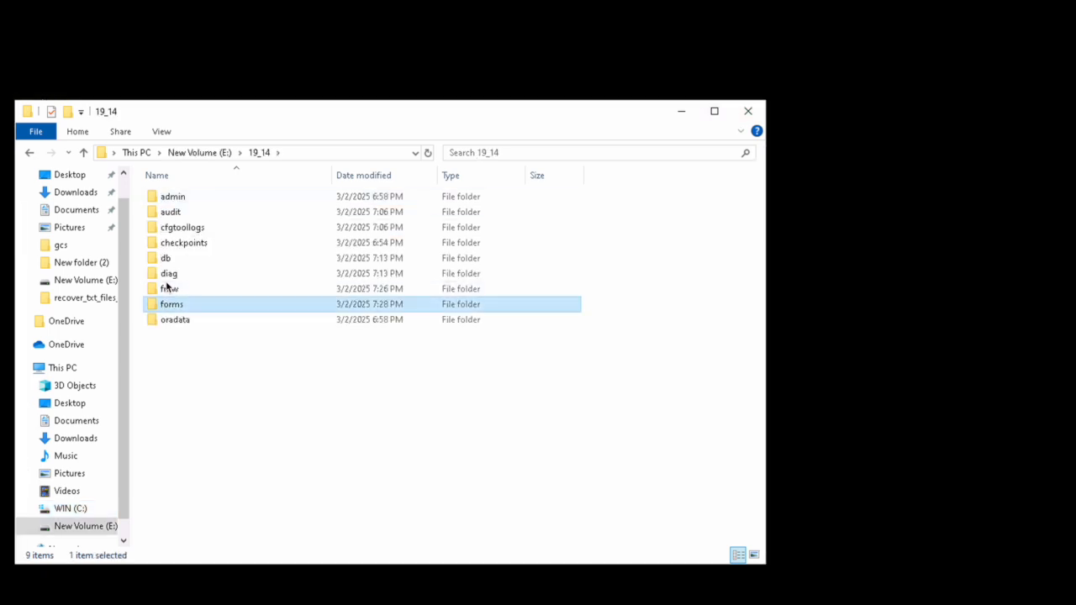
left_click(351, 152)
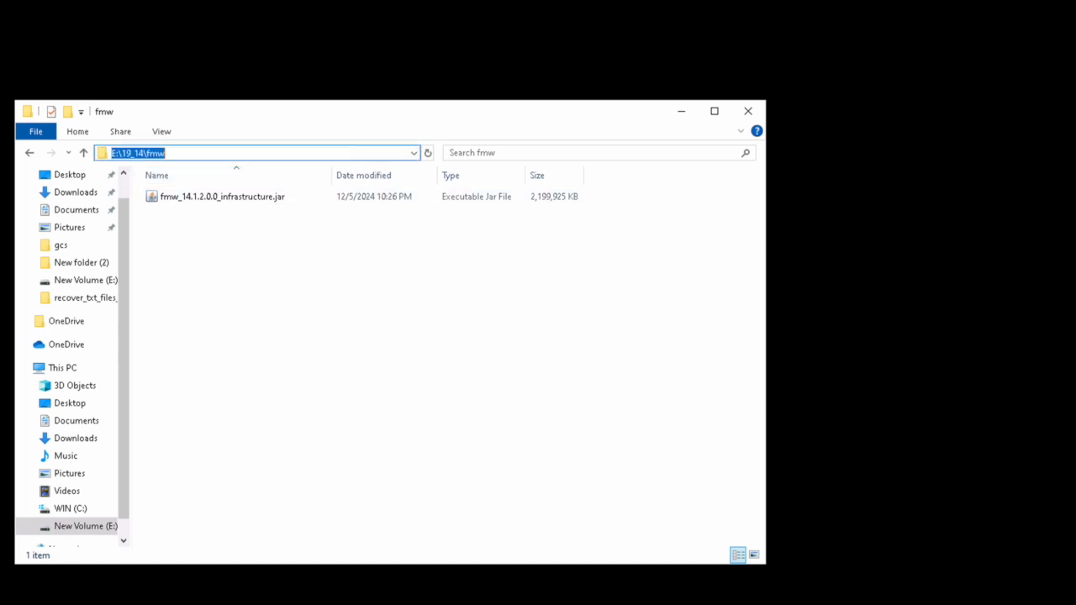
Step: Launch Command Prompt as administrator
key("super")
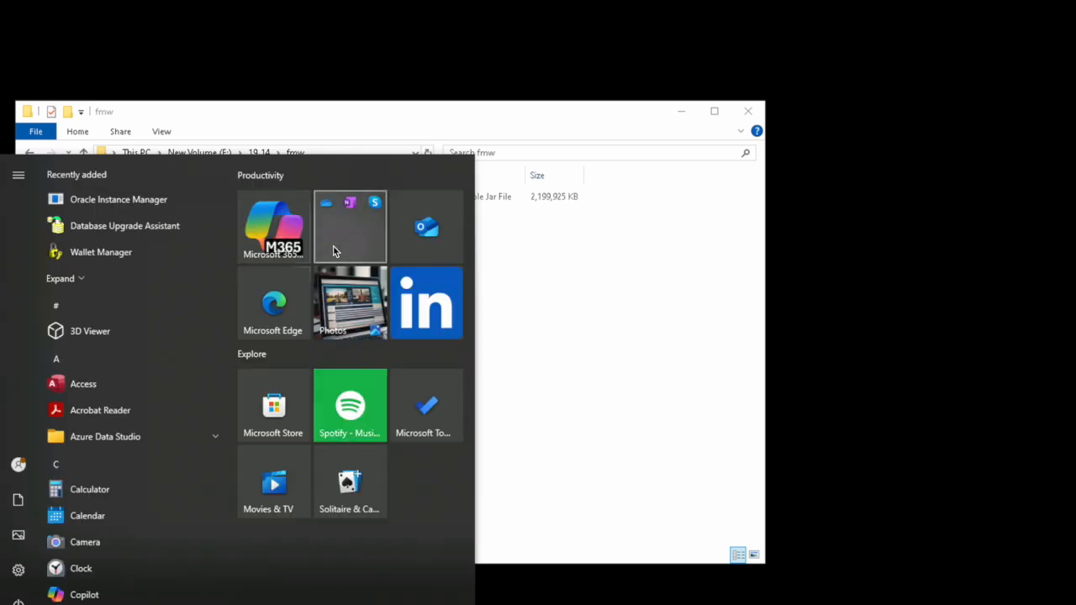
type("cmd")
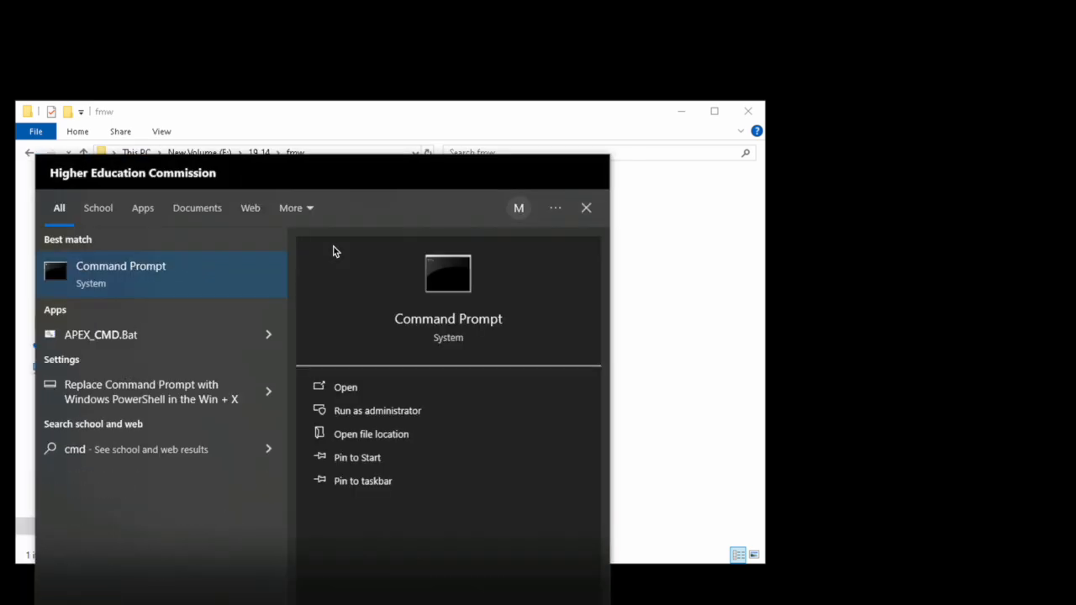
left_click(402, 411)
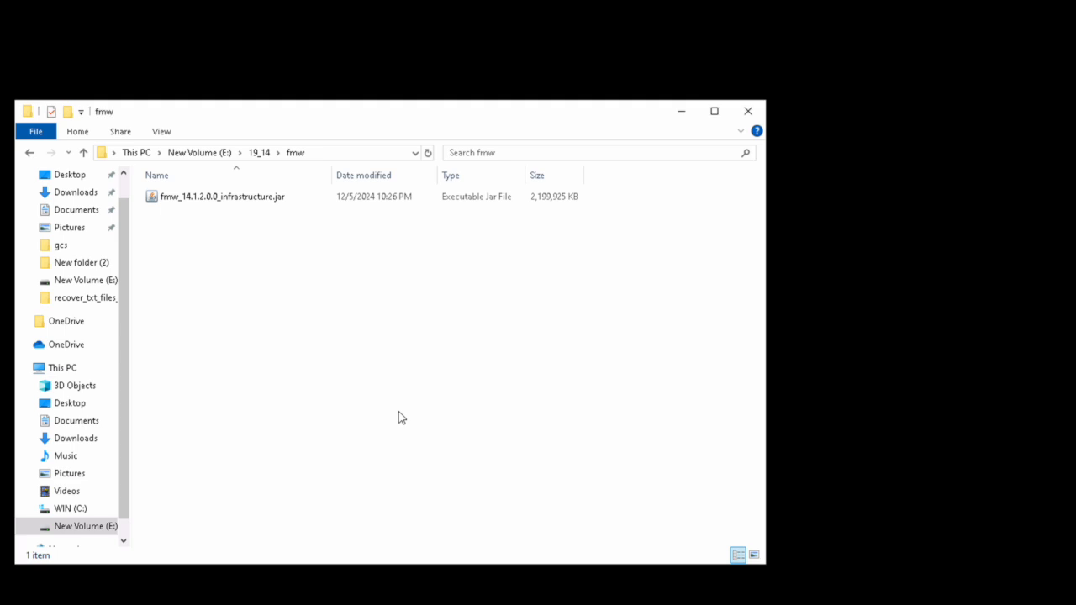
Step: Switch the console to E:\19_14\fmw and confirm Java 21.0.6 with java -version
type("cd E:\\19_14\\fmw")
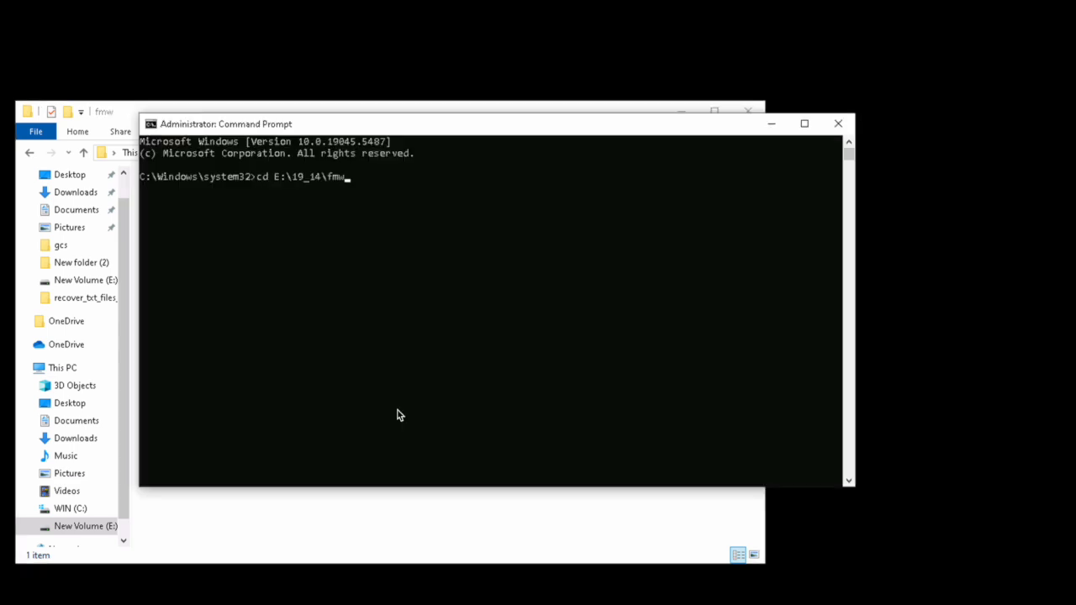
key("Return")
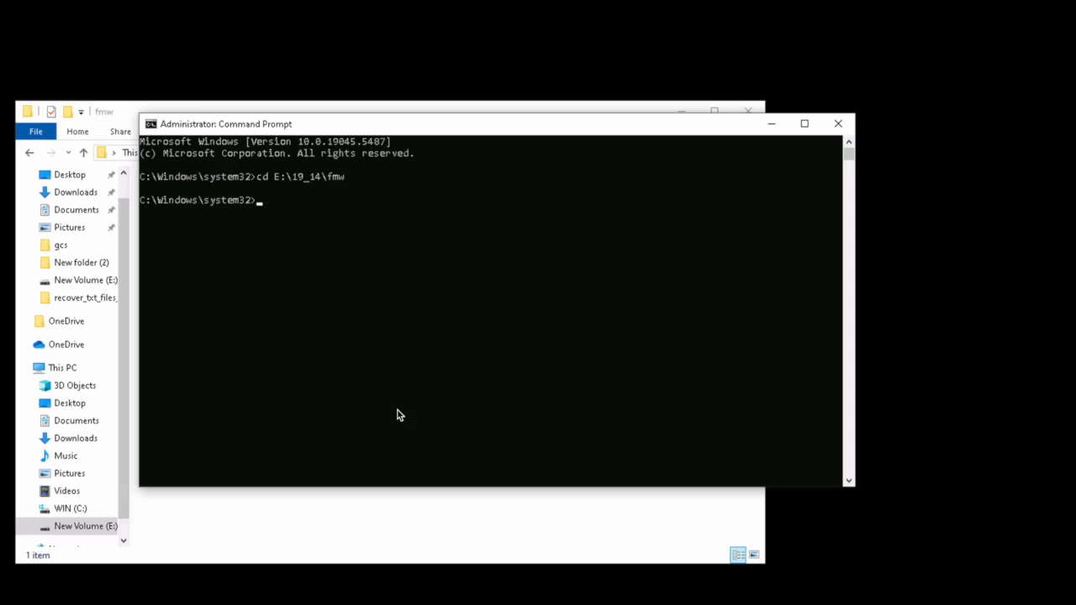
type("e:")
key("Return")
type("cls")
key("Return")
type("java -version")
key("Return")
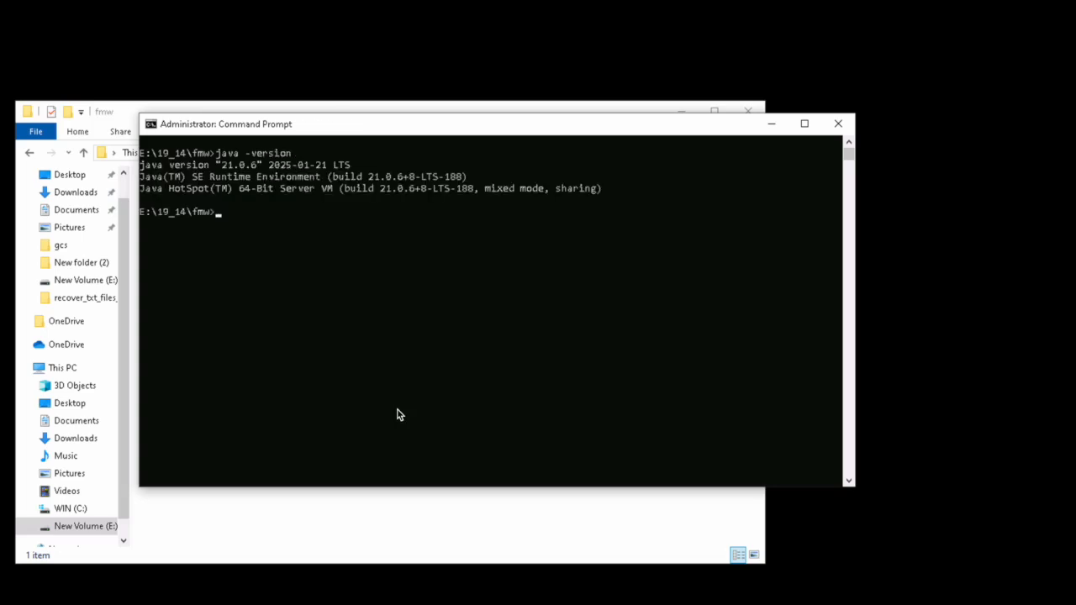
Step: Run java -jar -D64 fmw_14.1.2.0.0_infrastructure.jar to start the installer
type("cls")
key("Return")
type("java -jar -D64 ")
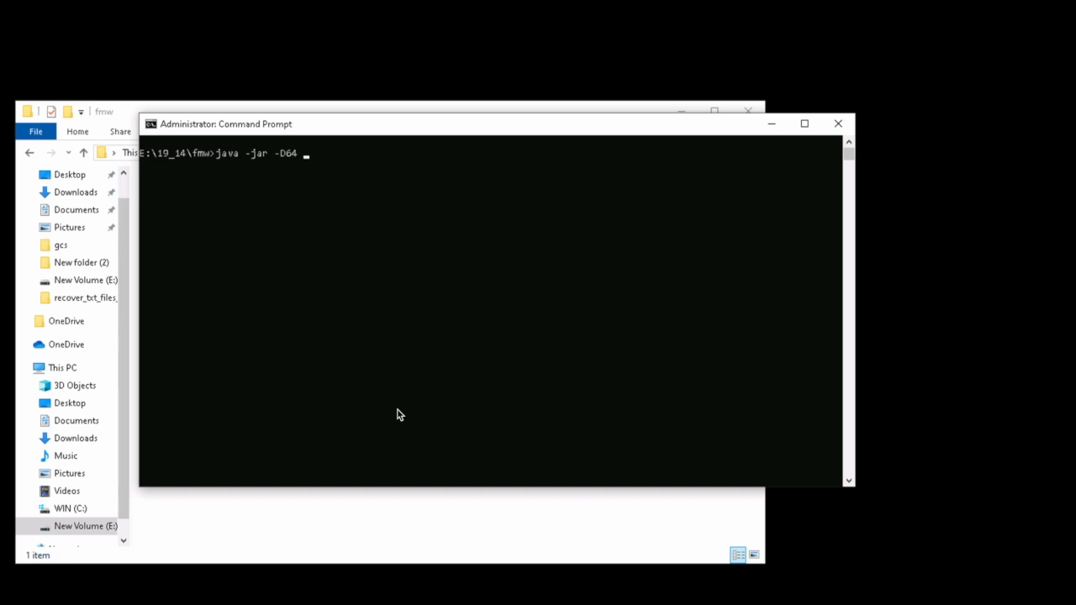
type("f")
key("Tab")
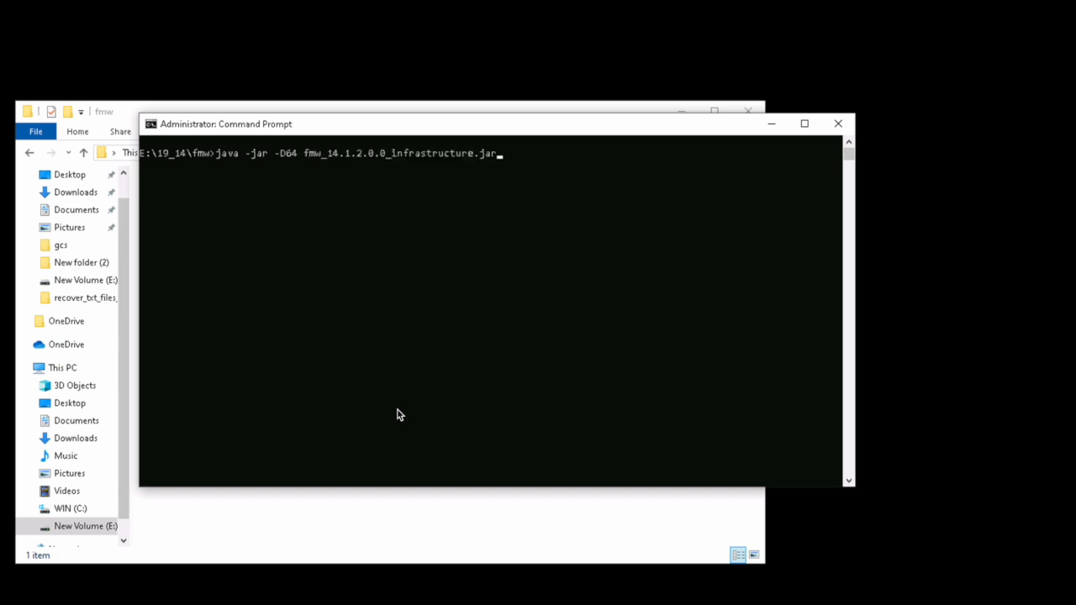
key("Return")
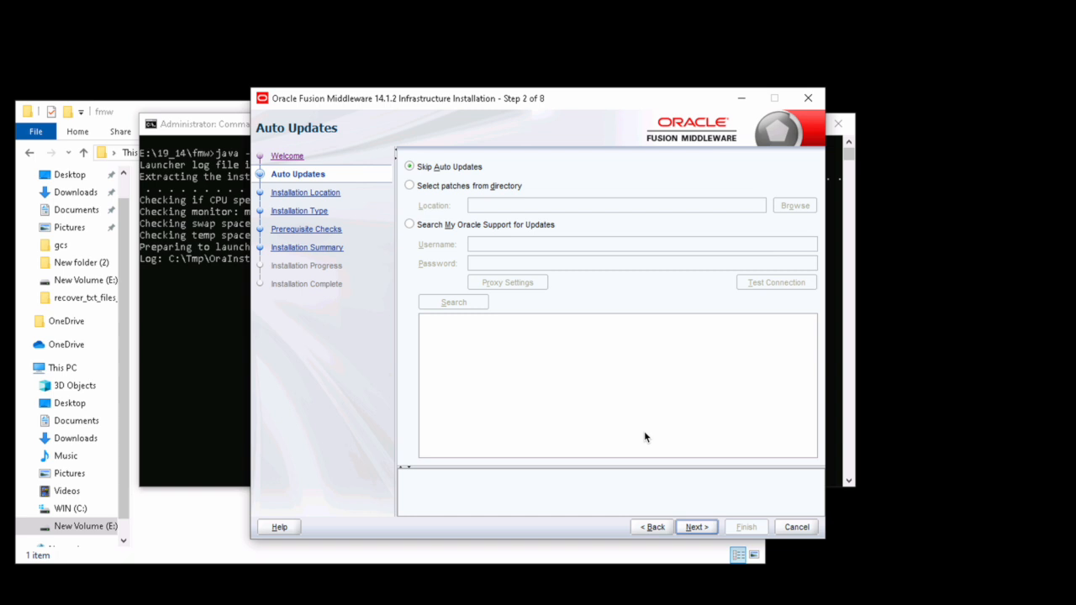
Step: Skip auto updates and set Oracle Home to E:\Oracle\Middleware\Oracle_Home
left_click(696, 527)
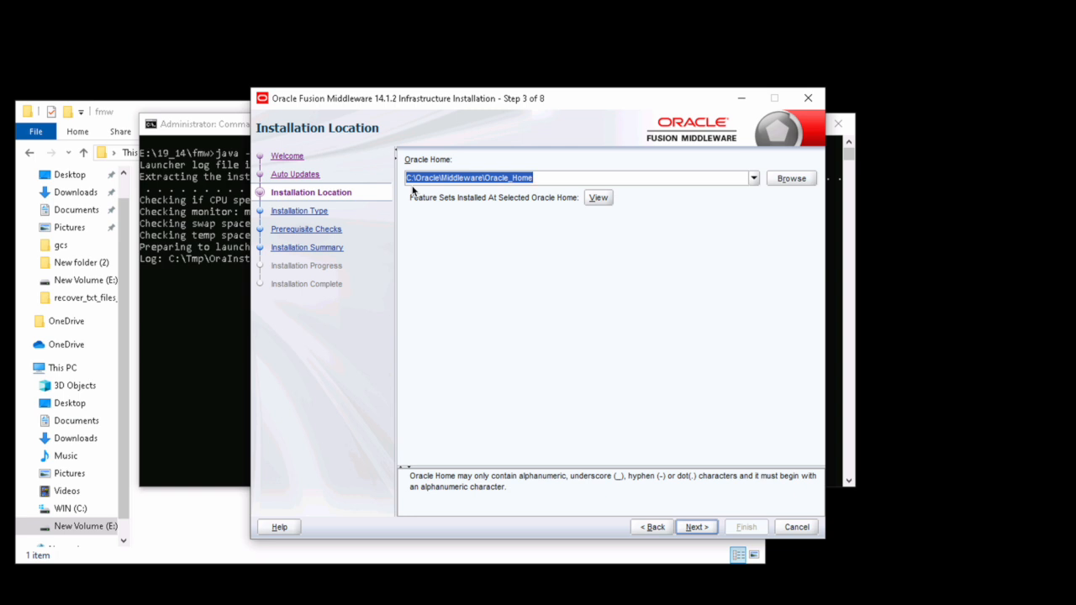
left_click(412, 181)
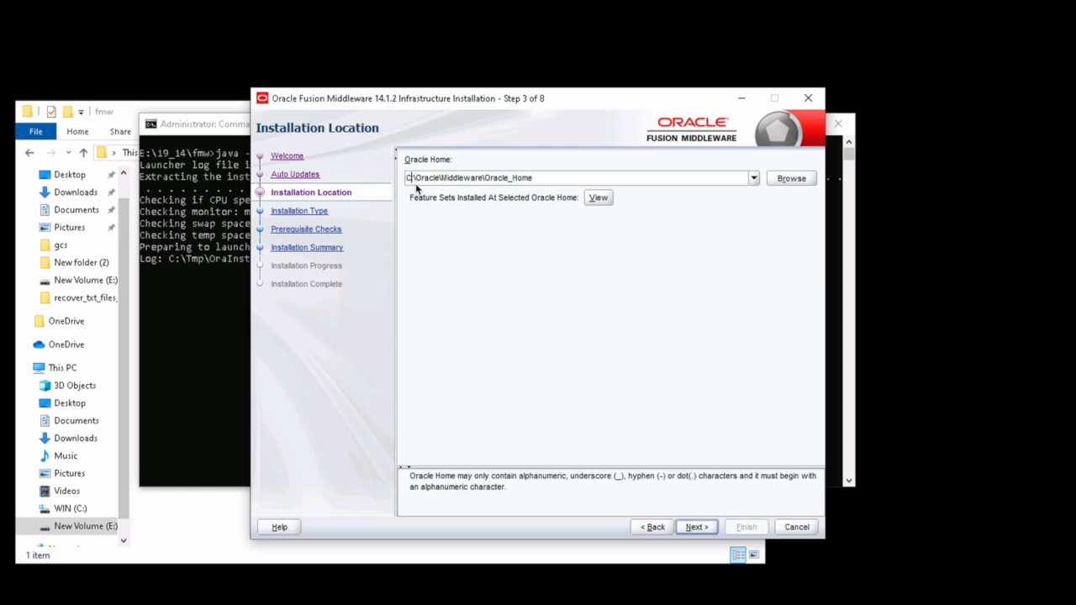
key("BackSpace")
type("E")
left_click(707, 527)
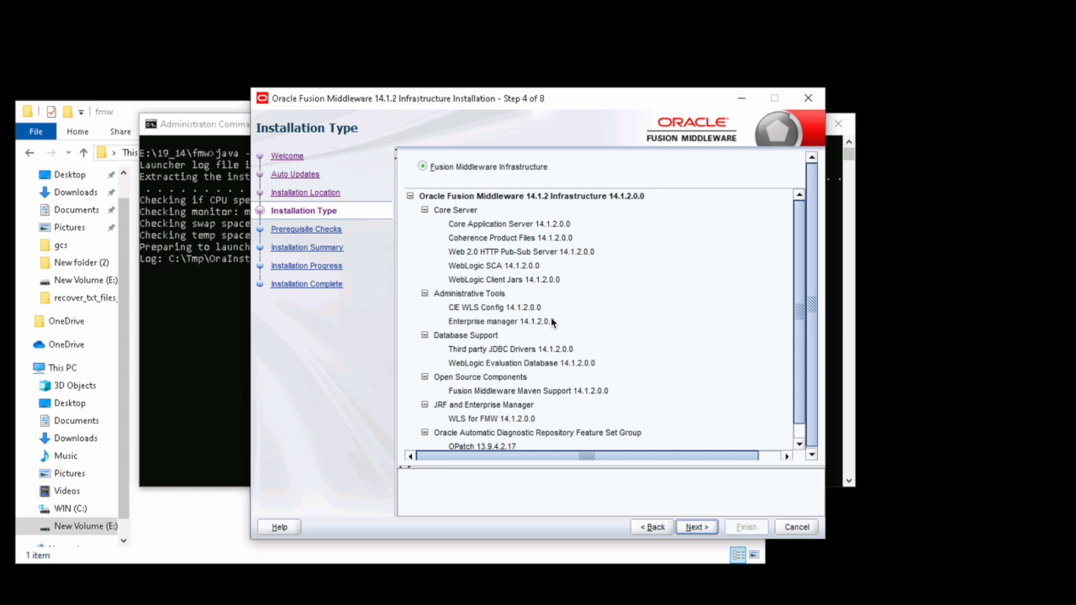
Step: Choose Fusion Middleware Infrastructure, pass the prerequisite checks, and begin installing
scroll(550, 317, "down", 1)
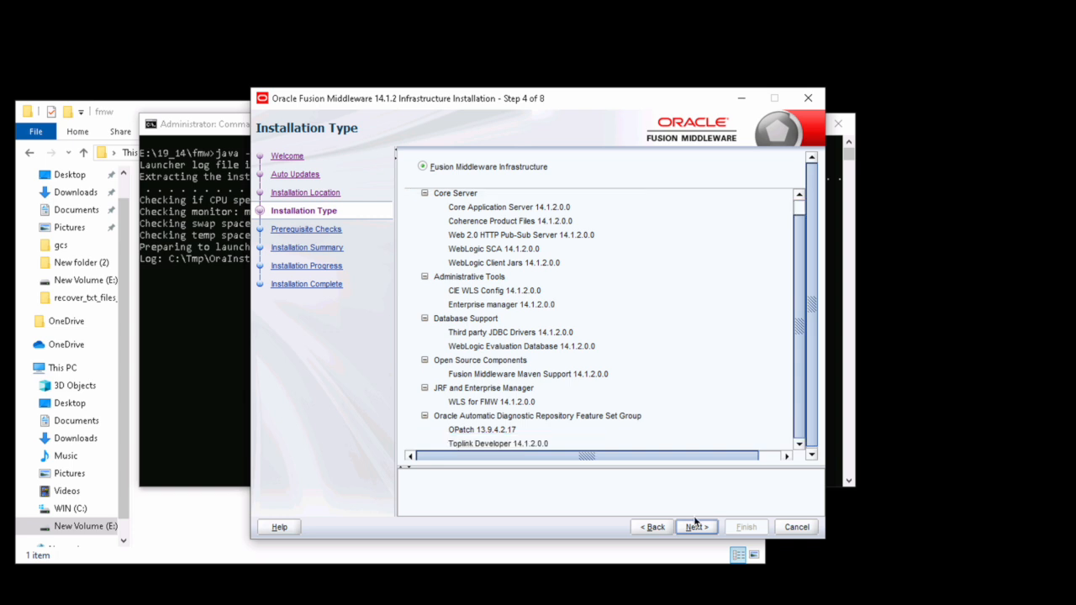
left_click(699, 527)
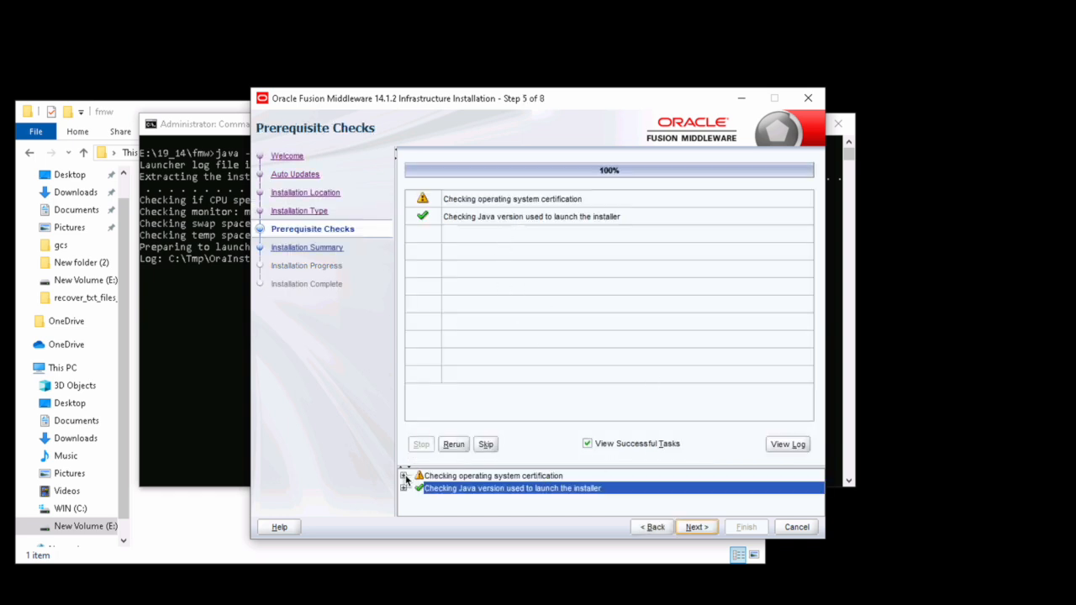
left_click(699, 526)
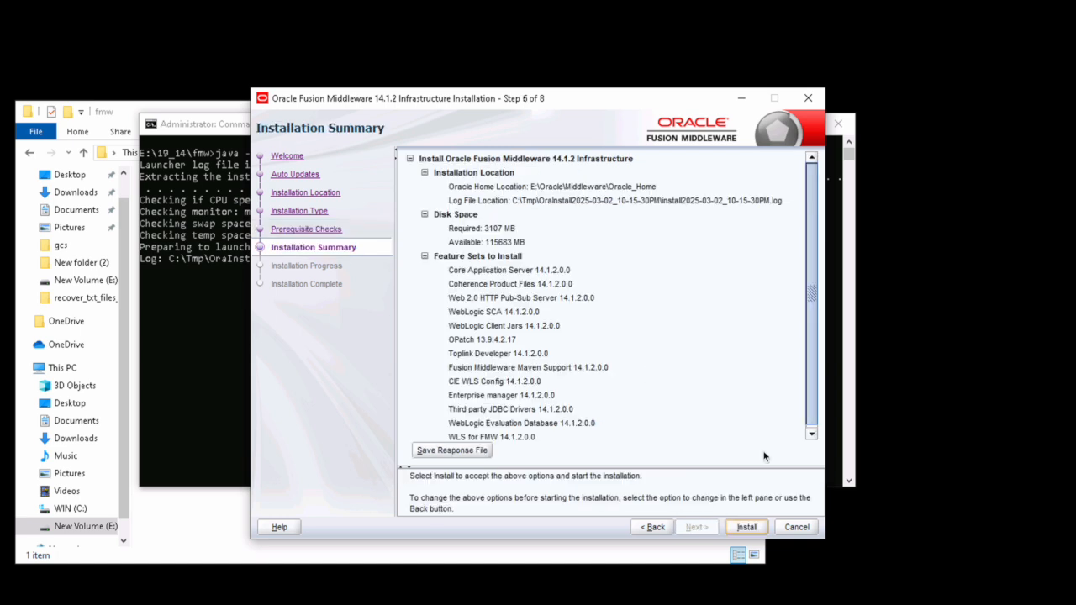
left_click(749, 527)
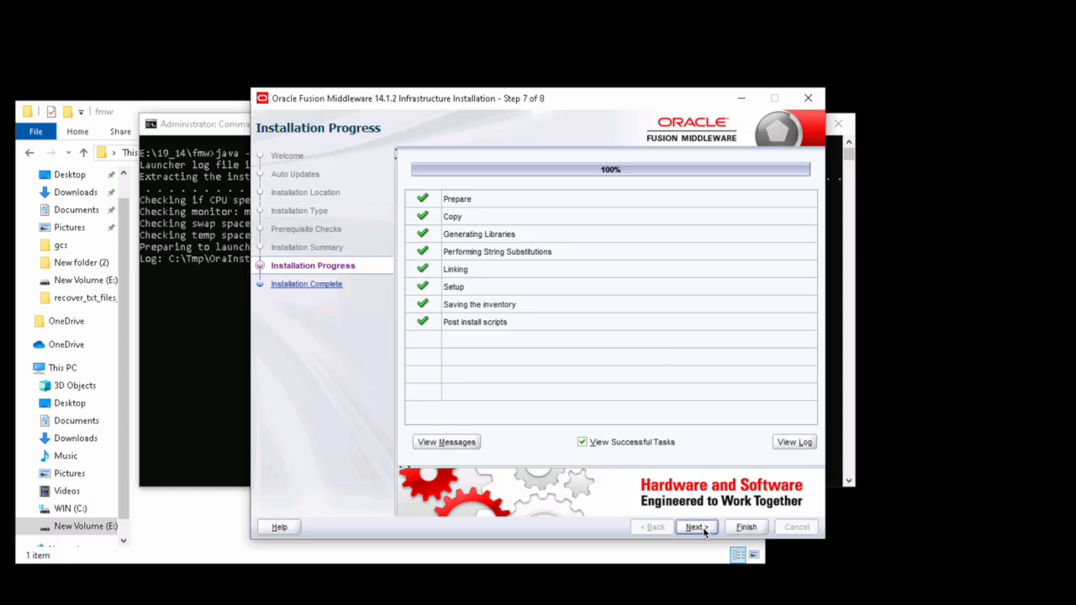
Step: Proceed to the Installation Complete page and finish the Infrastructure installer
left_click(696, 527)
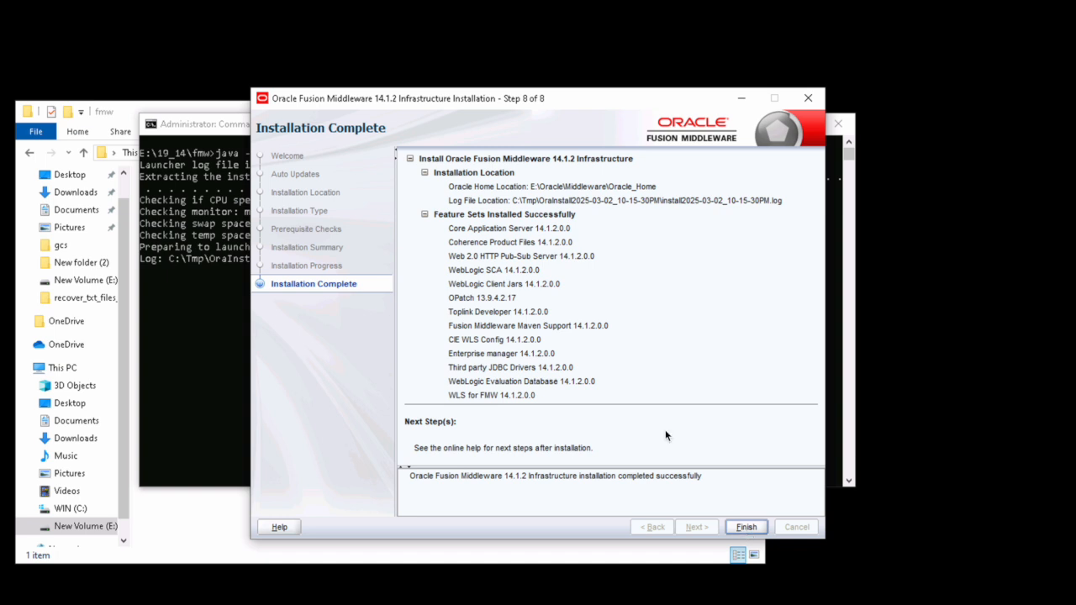
key("Return")
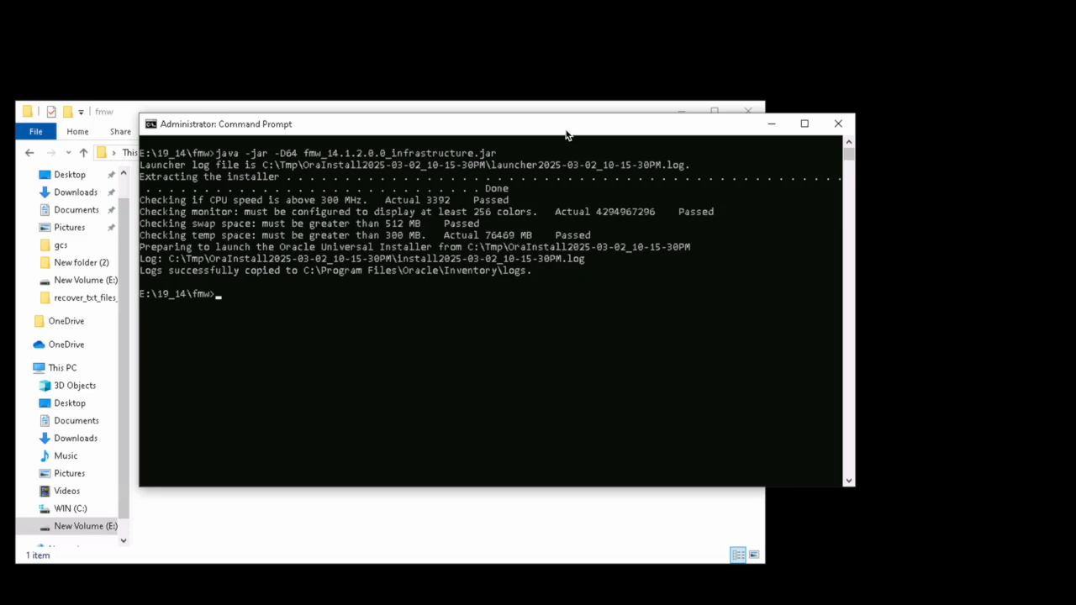
Step: Try clearing the console with 'clscls', then close the Command Prompt window
type("clscls")
key("Return")
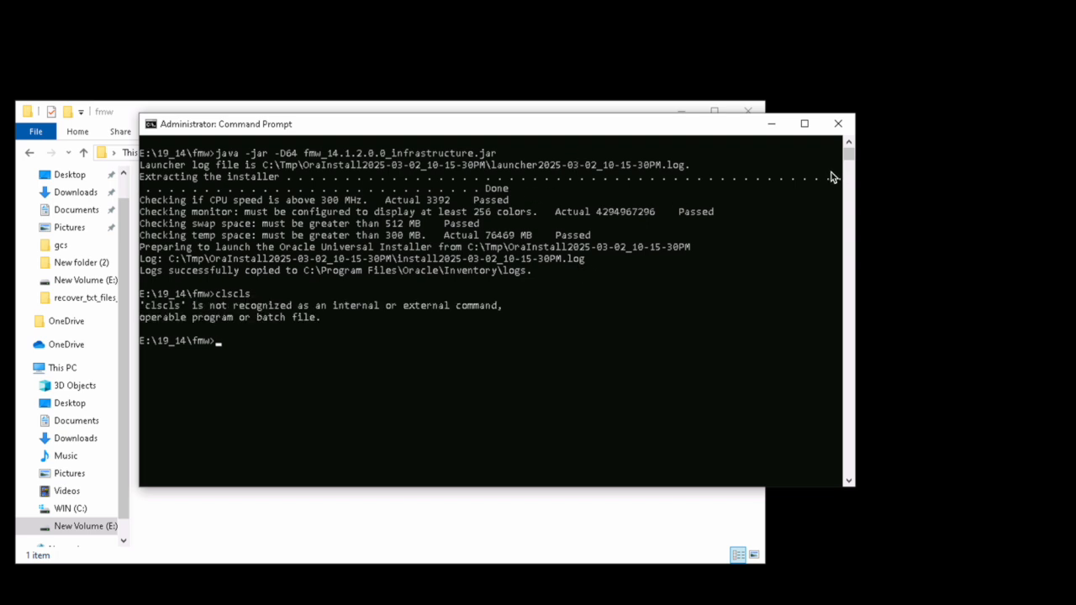
left_click(845, 129)
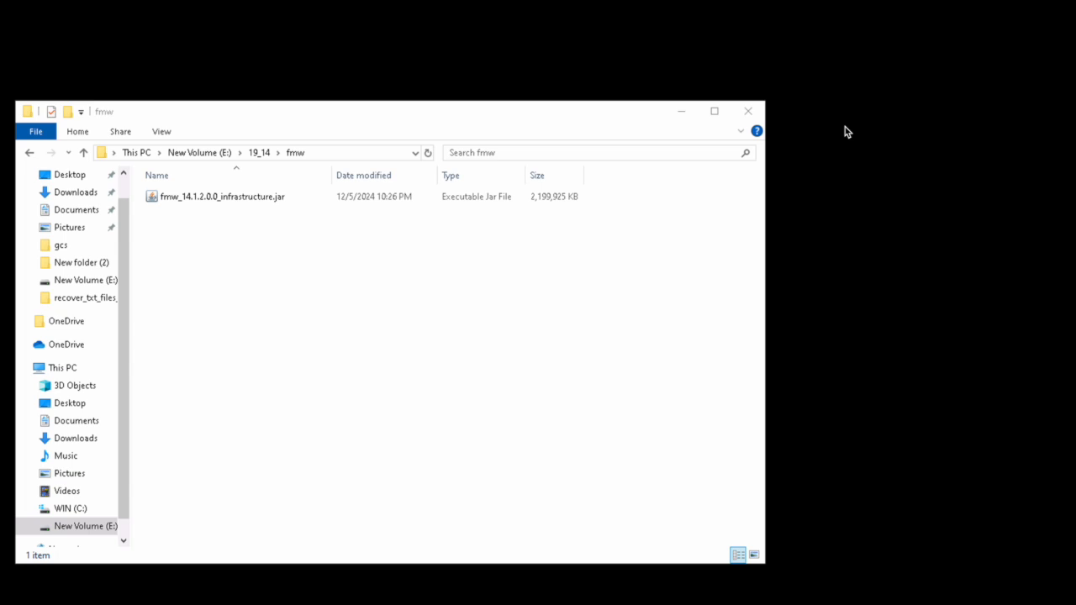
Step: Go to E:\19_14\forms and bring up the options for setup_fmw_14.1.2.0.0_fr_win64.exe
left_click(259, 153)
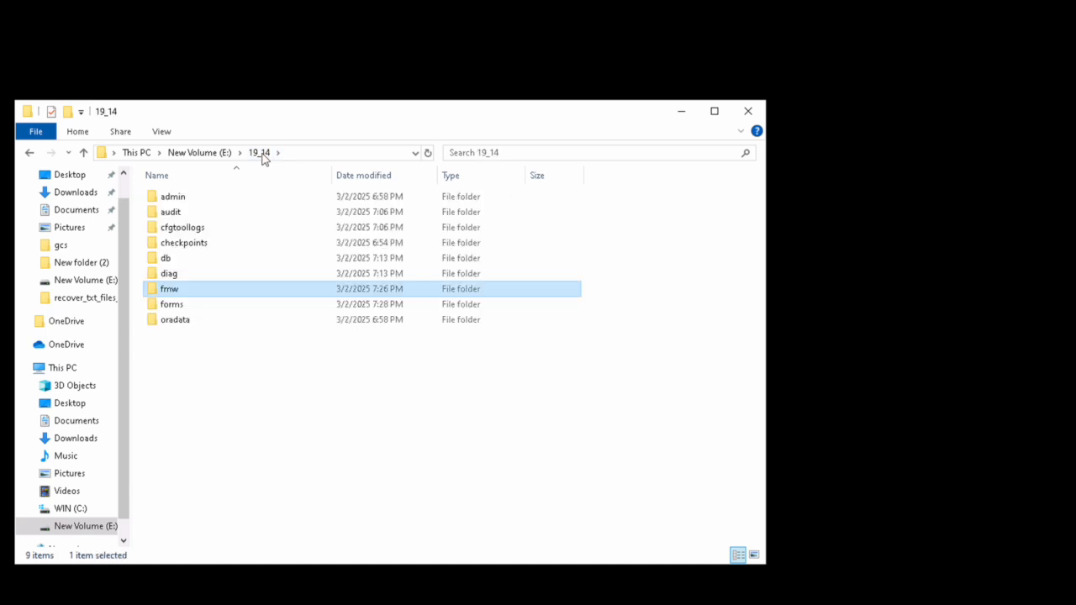
double_click(171, 305)
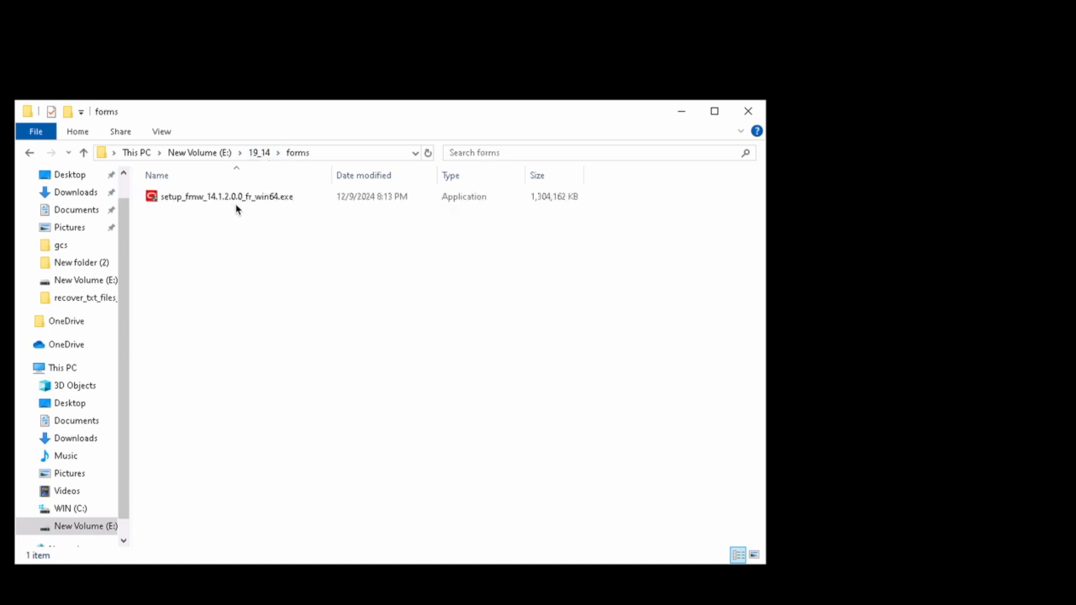
mouse_move(236, 208)
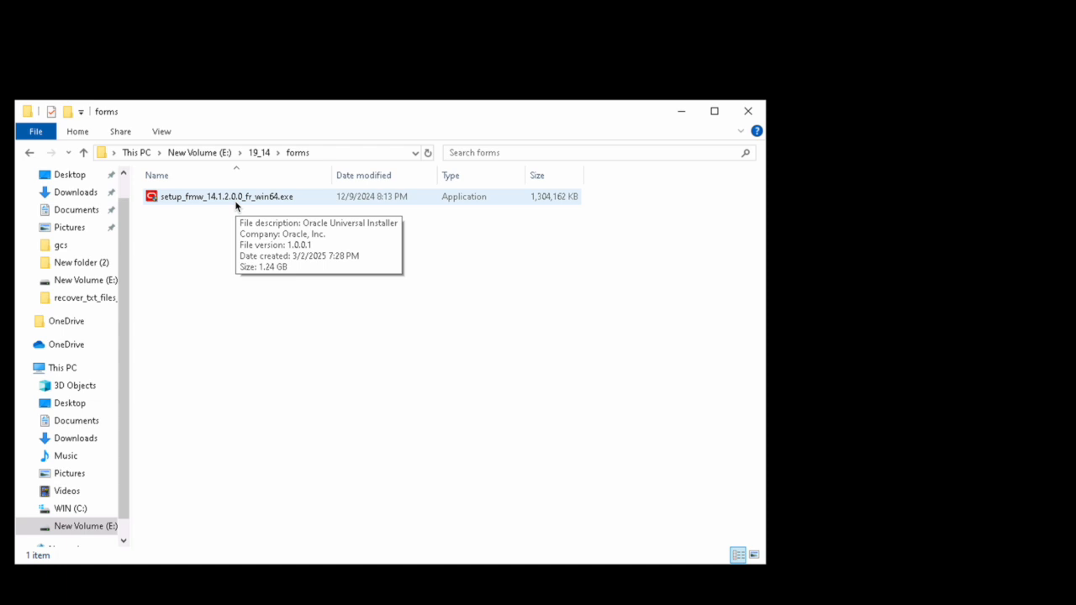
double_click(236, 199)
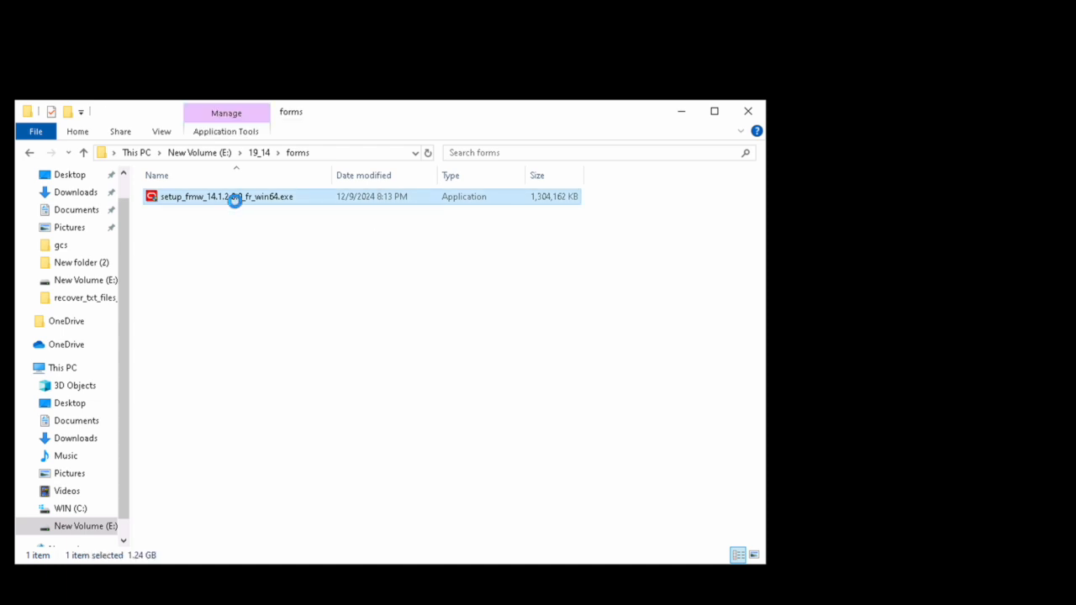
right_click(237, 208)
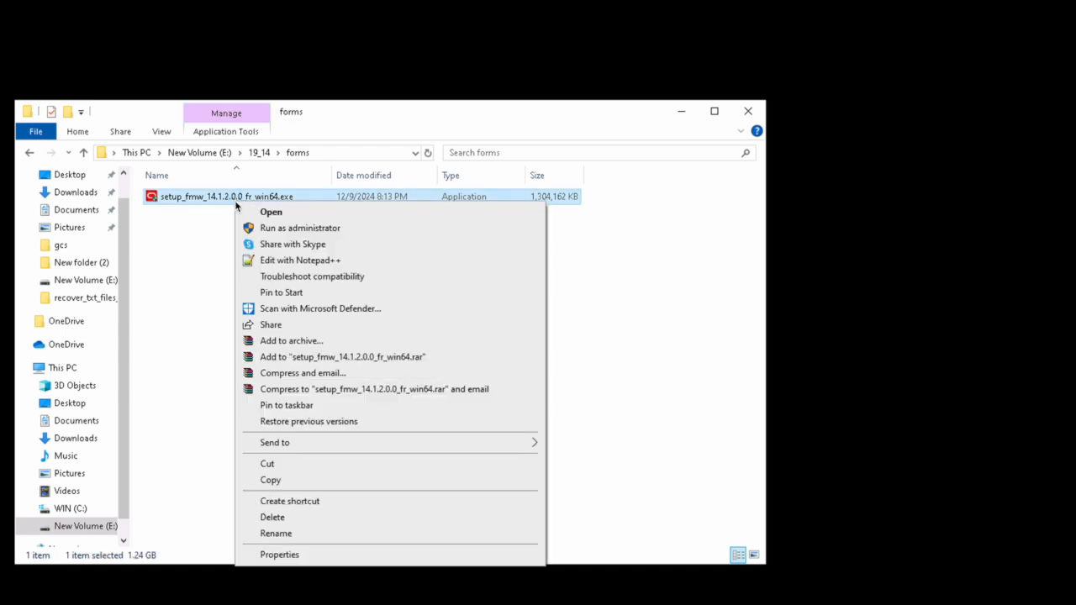
Step: Run the Forms and Reports setup as administrator, then bring Edge's Java Downloads window forward
left_click(265, 231)
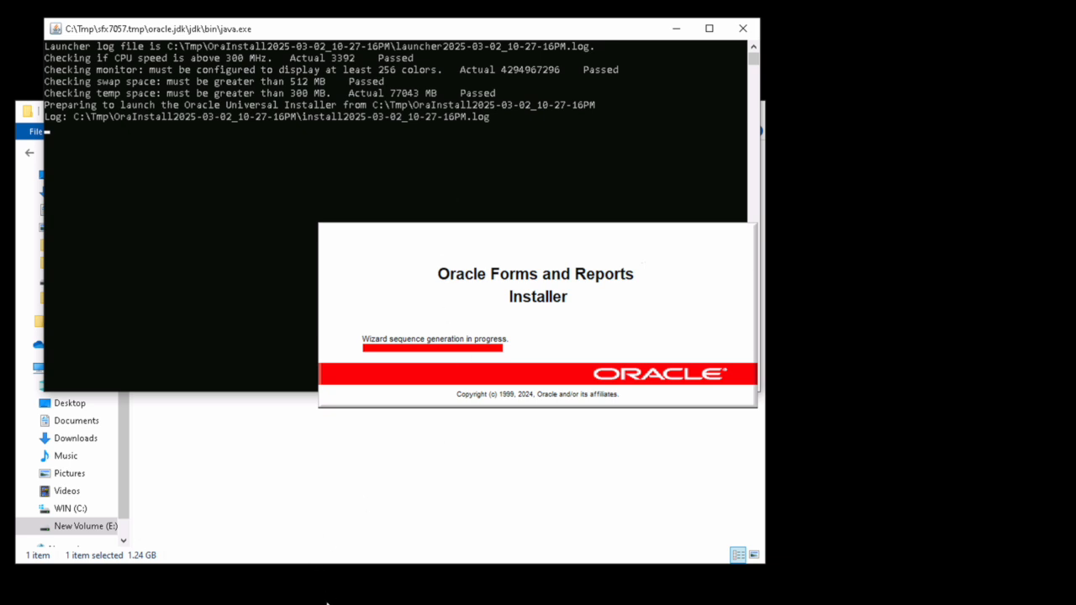
mouse_move(337, 604)
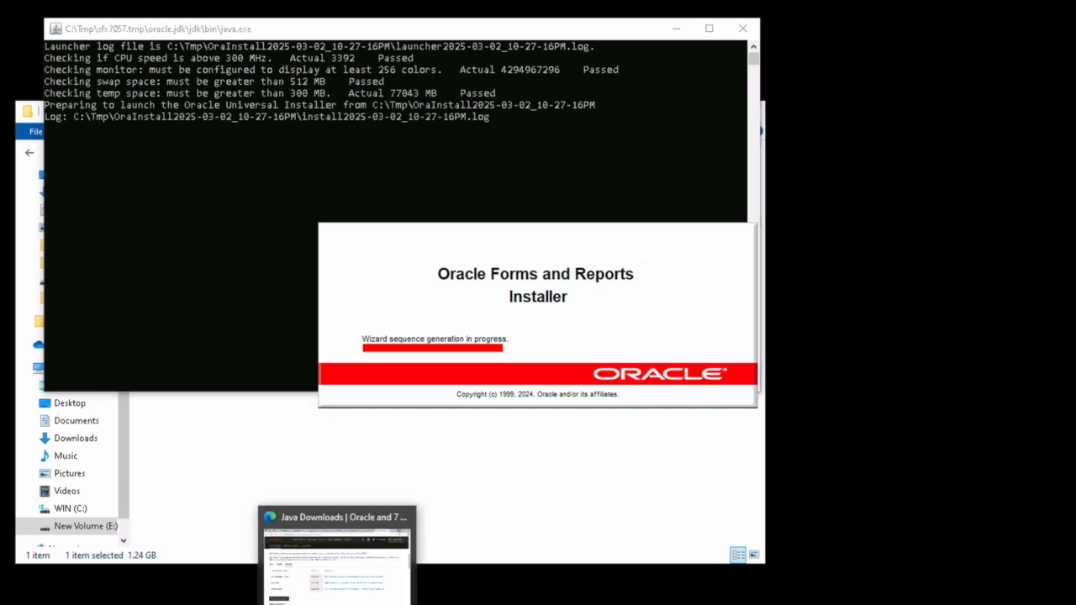
left_click(337, 604)
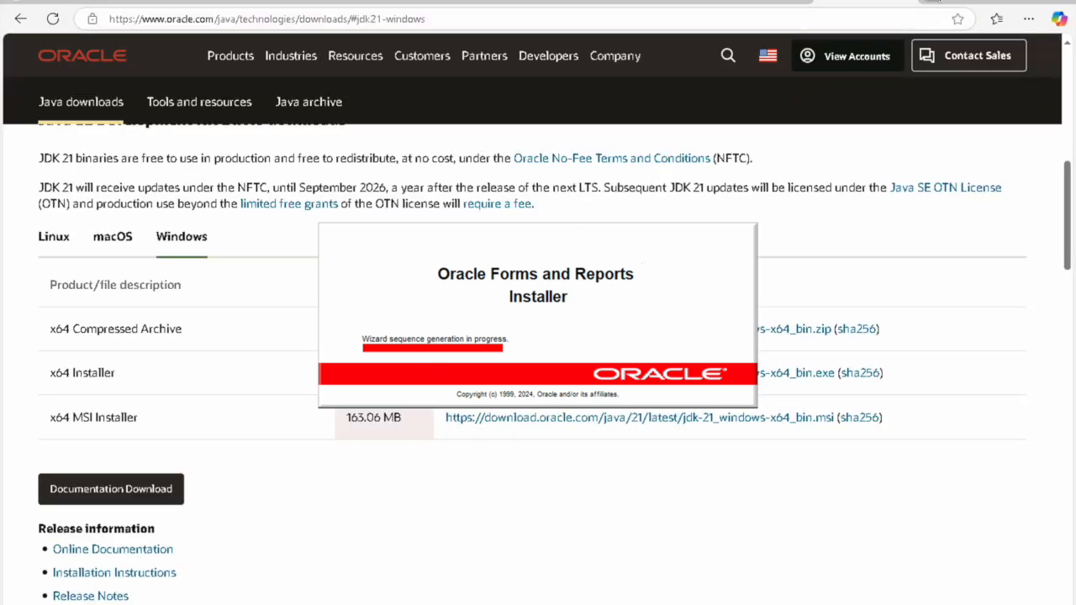
Step: In a new tab, search Bing for 'visual c++ redistributable all in one download'
key("ctrl+t")
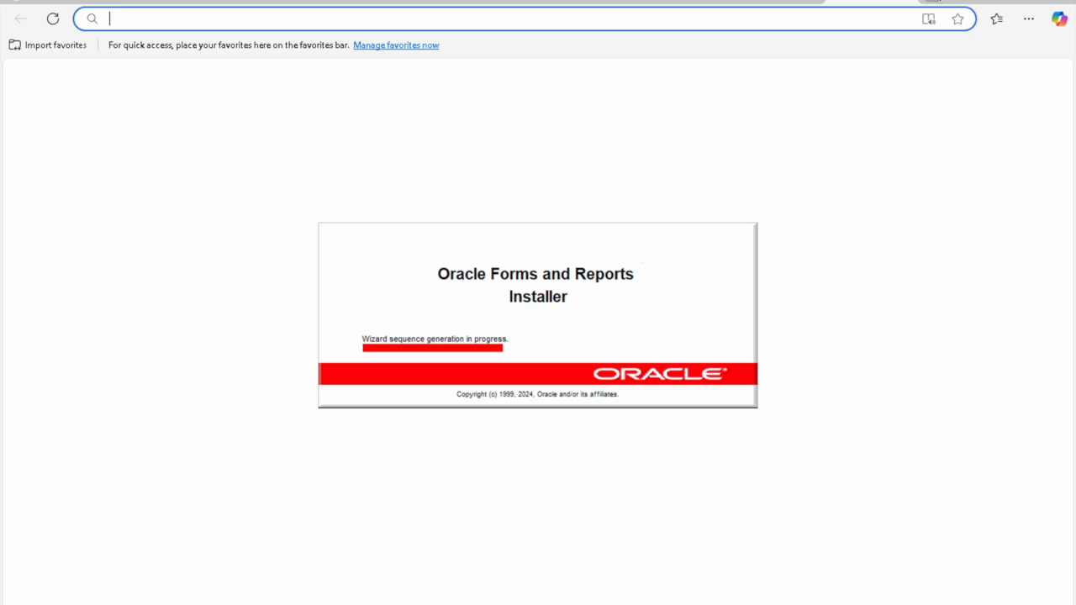
type("v")
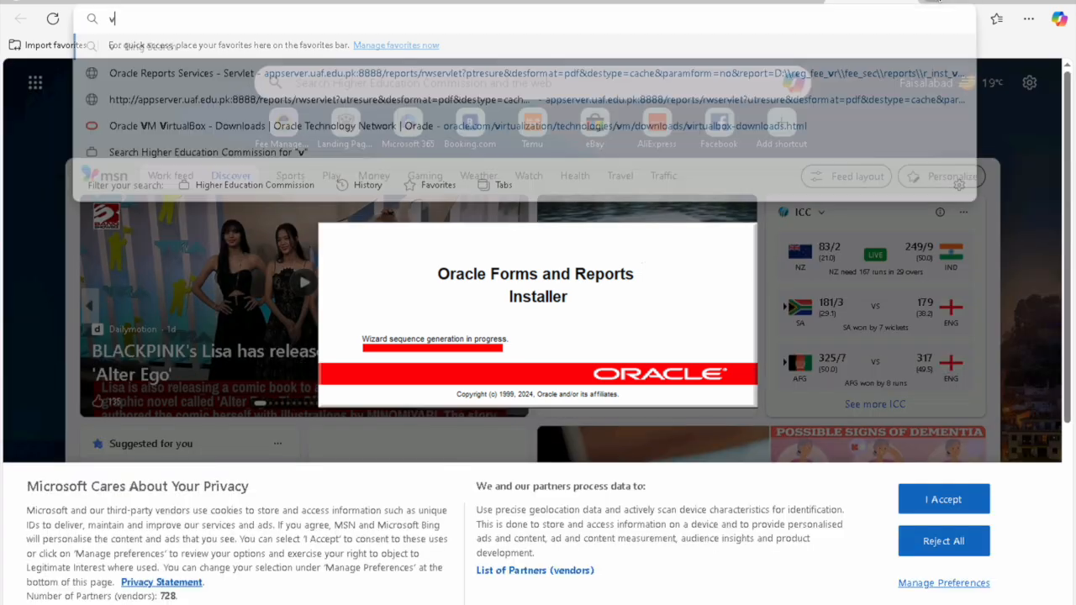
type("isual c")
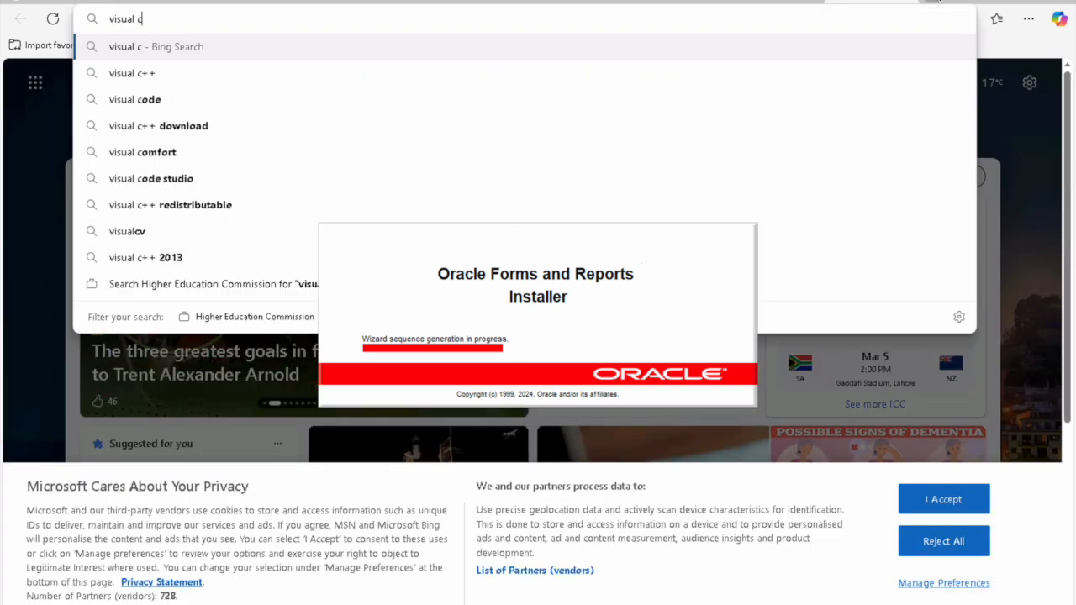
key("Down")
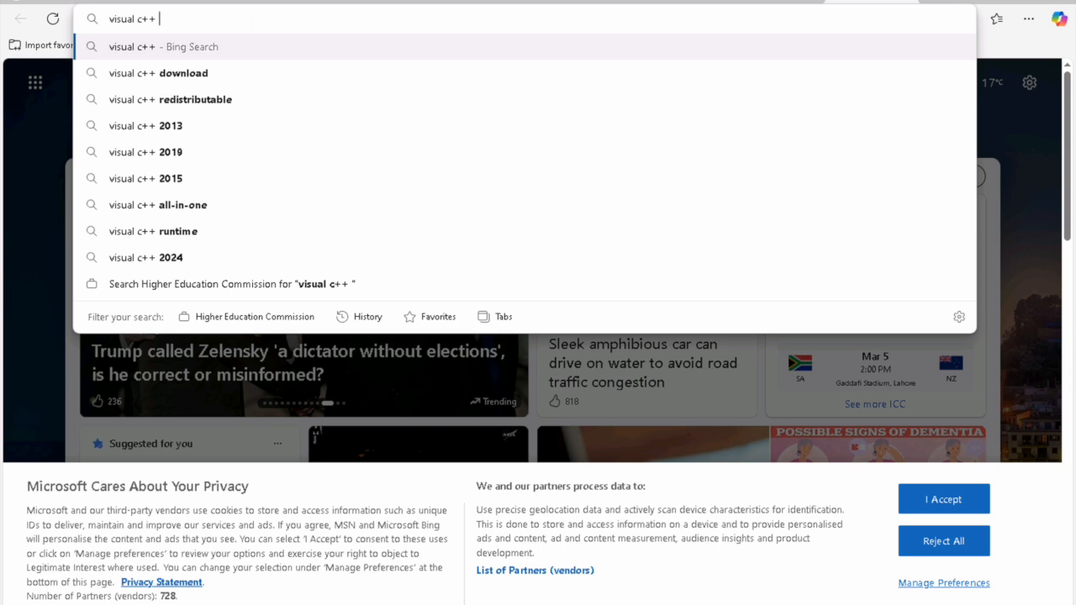
key("Down")
key("Down")
type("a")
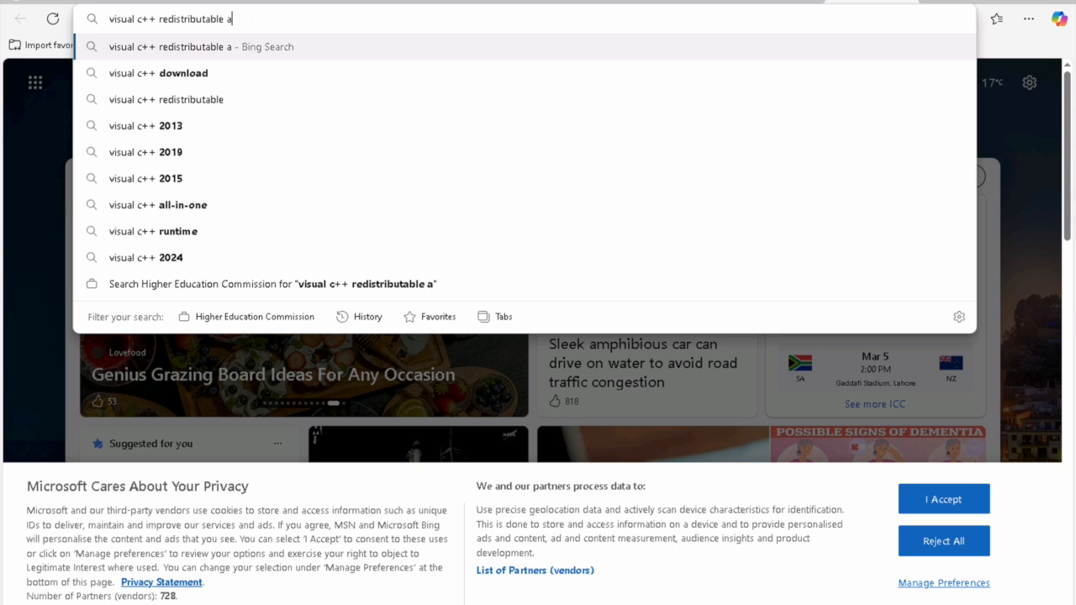
type("l")
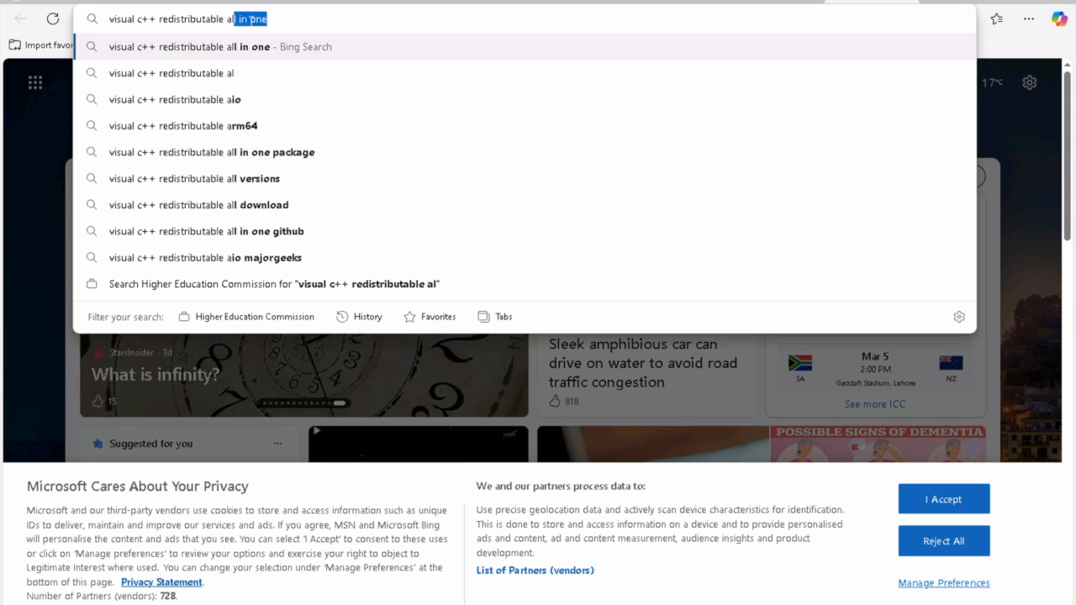
type("l version")
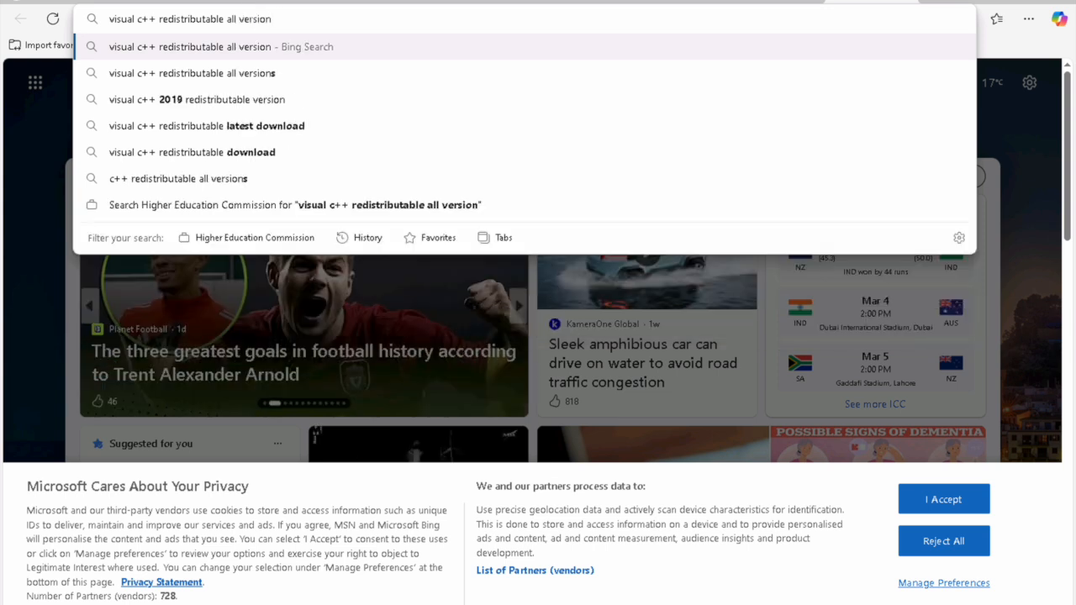
key("BackSpace")
key("BackSpace")
key("BackSpace")
key("BackSpace")
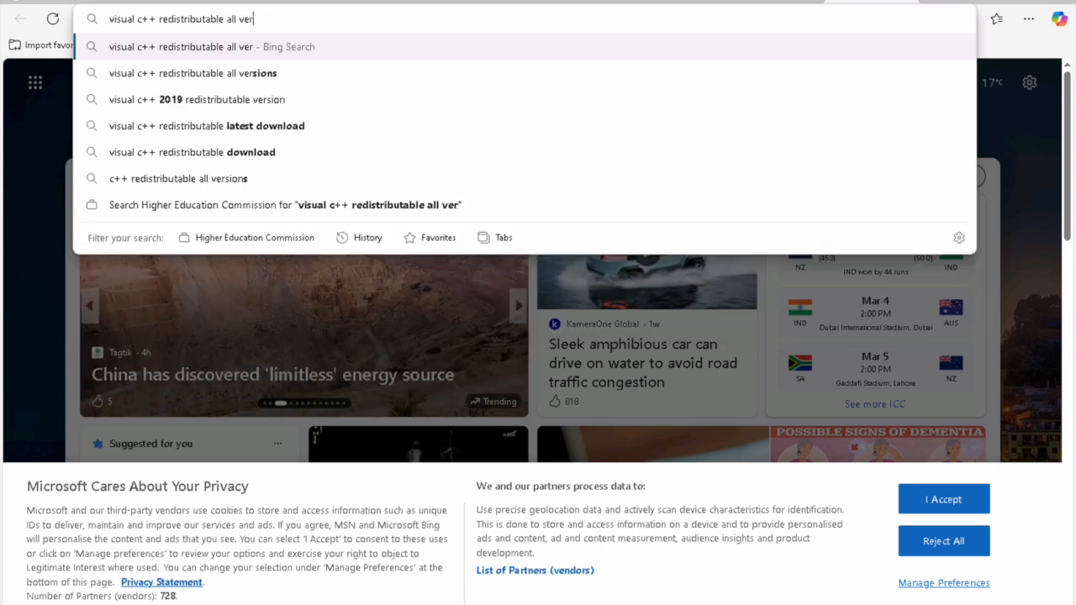
key("BackSpace")
key("BackSpace")
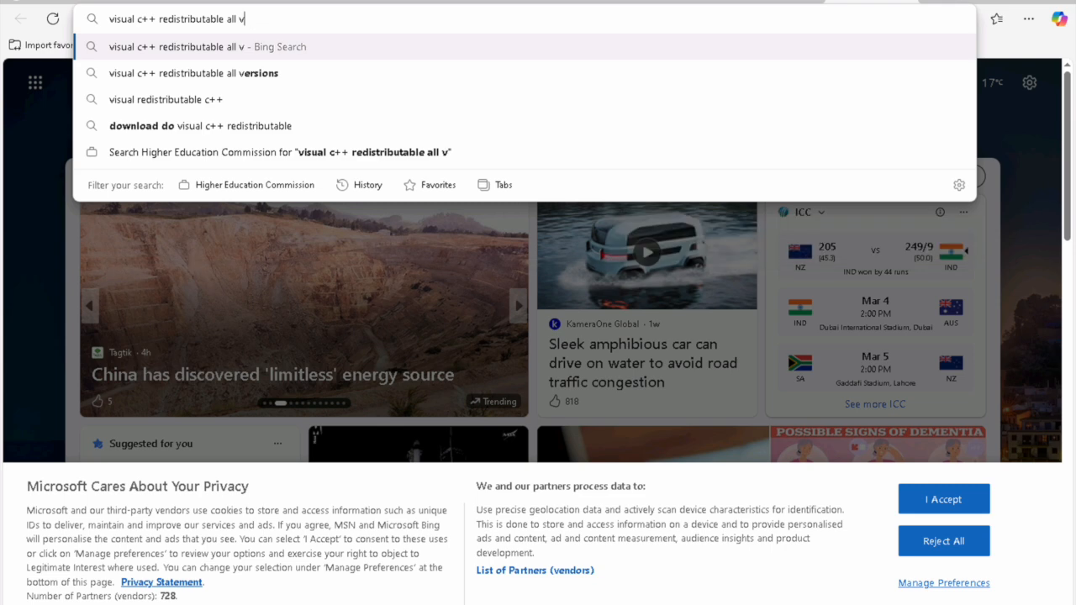
key("BackSpace")
key("BackSpace")
key("BackSpace")
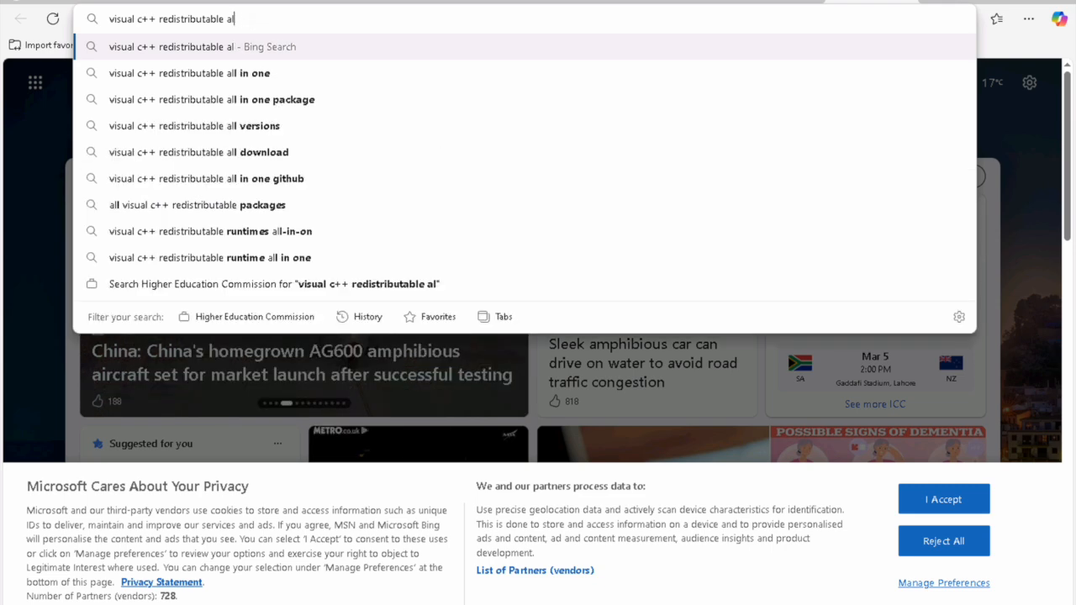
key("Down")
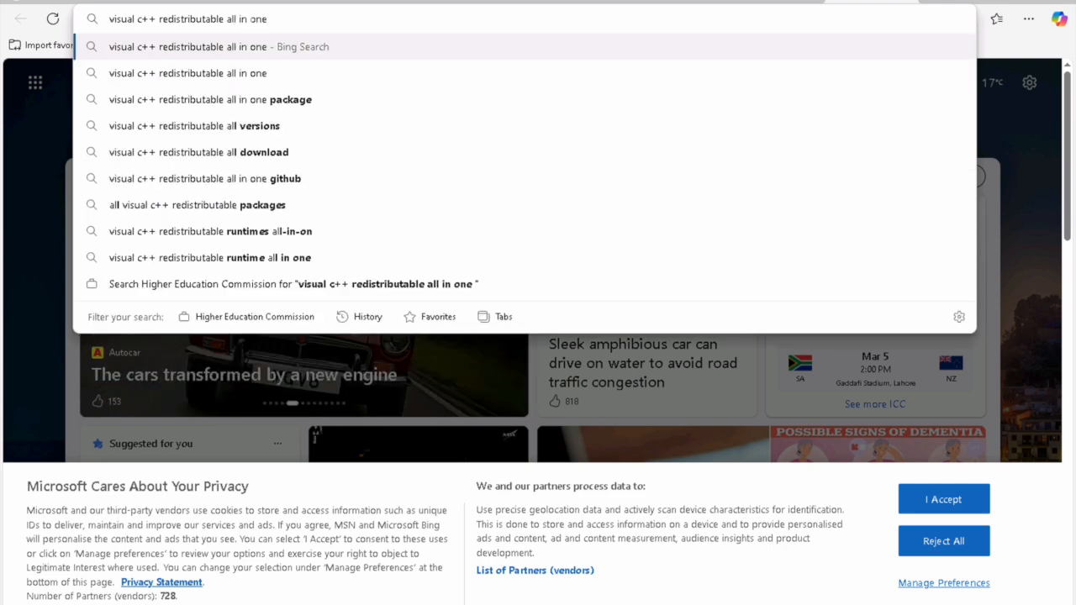
type("dow")
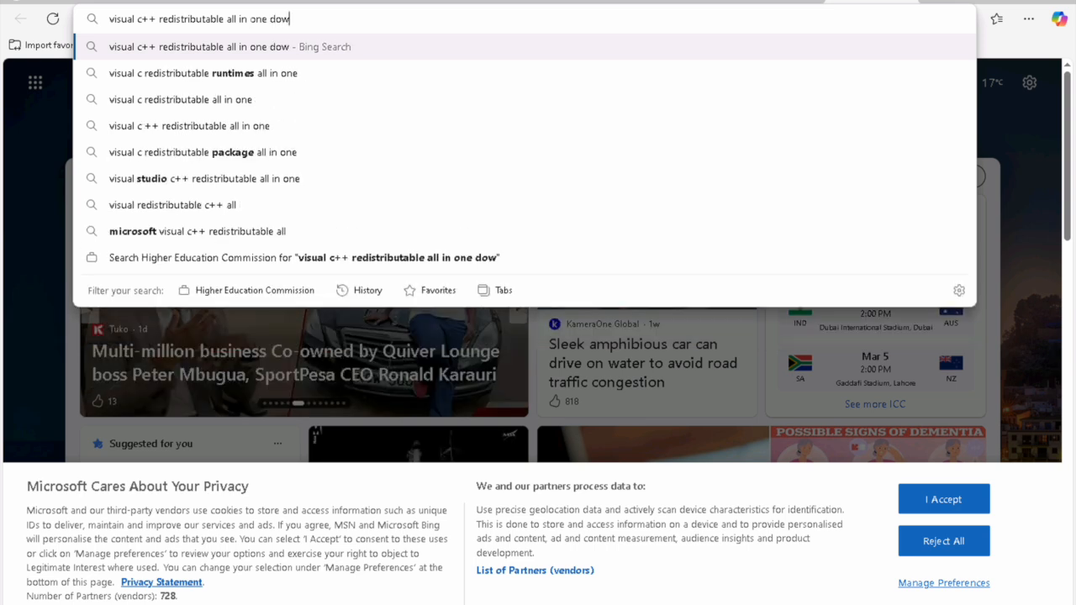
type("nload")
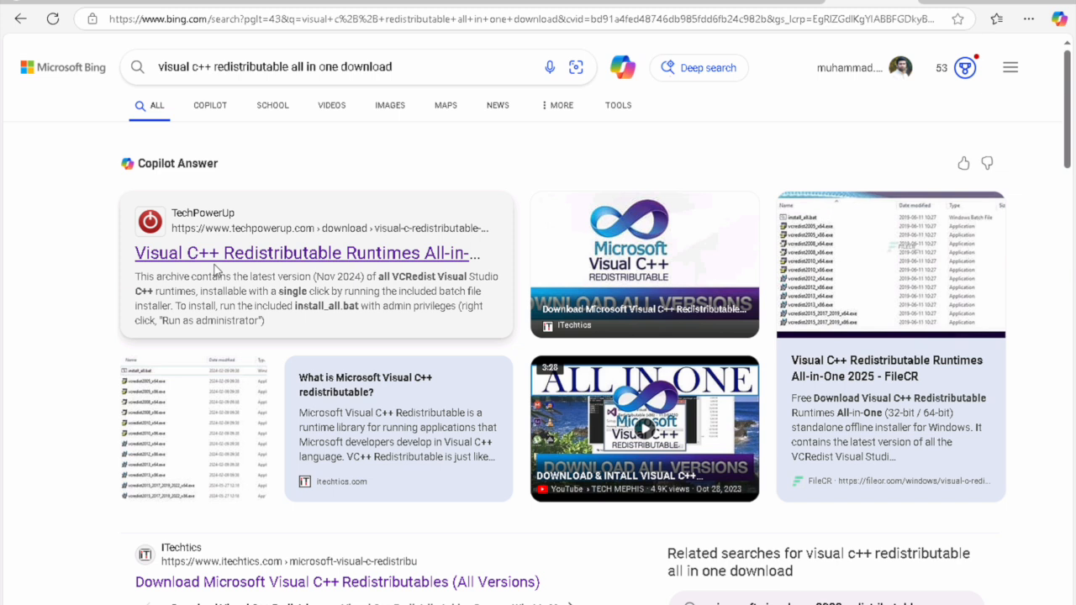
Step: Download the Visual C++ Runtimes All-in-One Nov 2024 zip from TechPowerUp's US-3 server
left_click(281, 262)
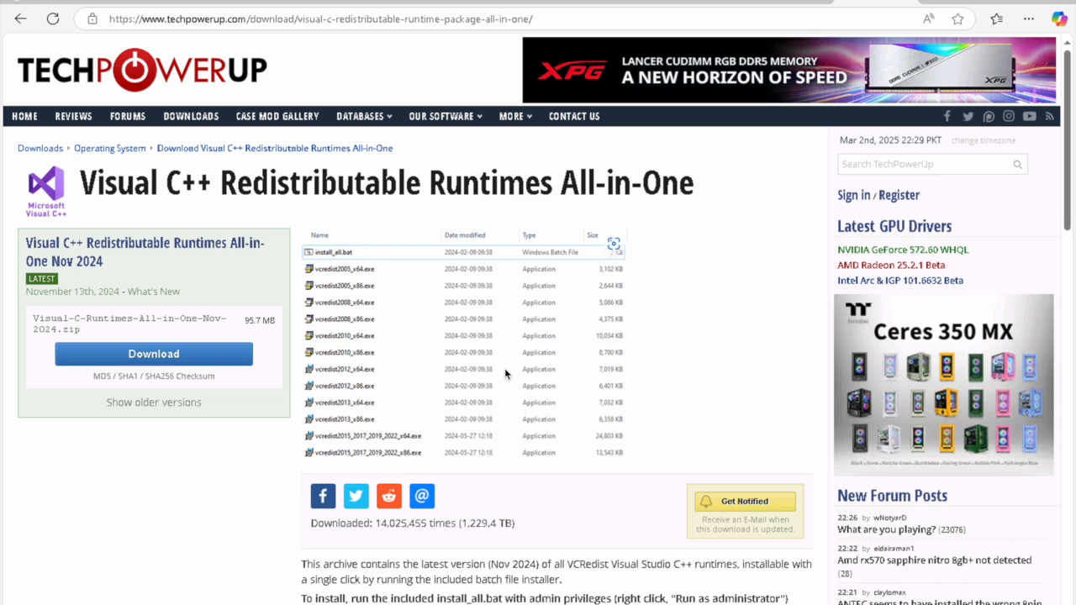
left_click(165, 355)
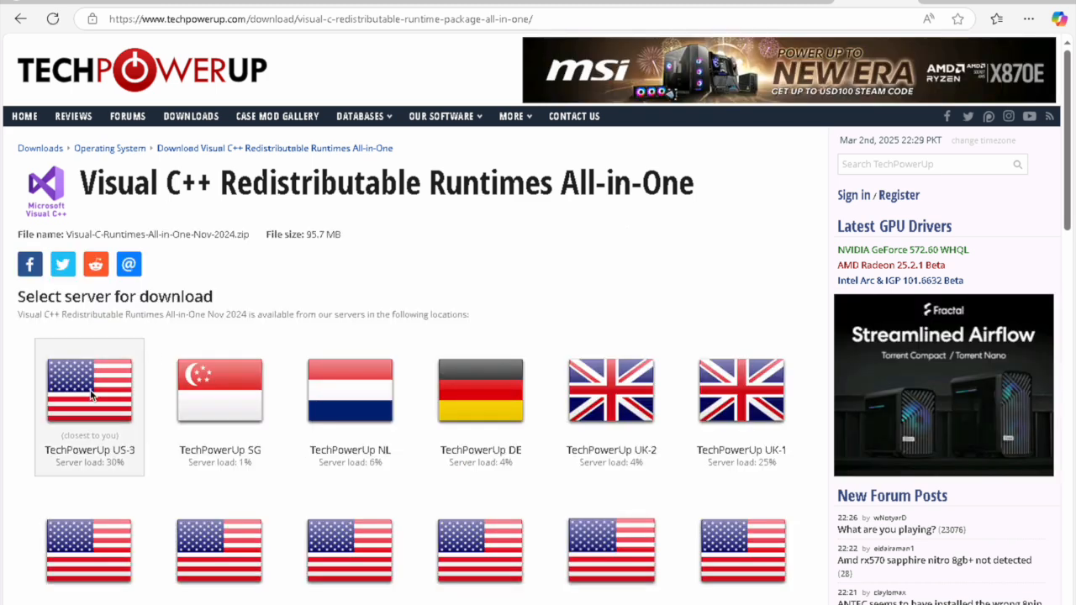
left_click(91, 398)
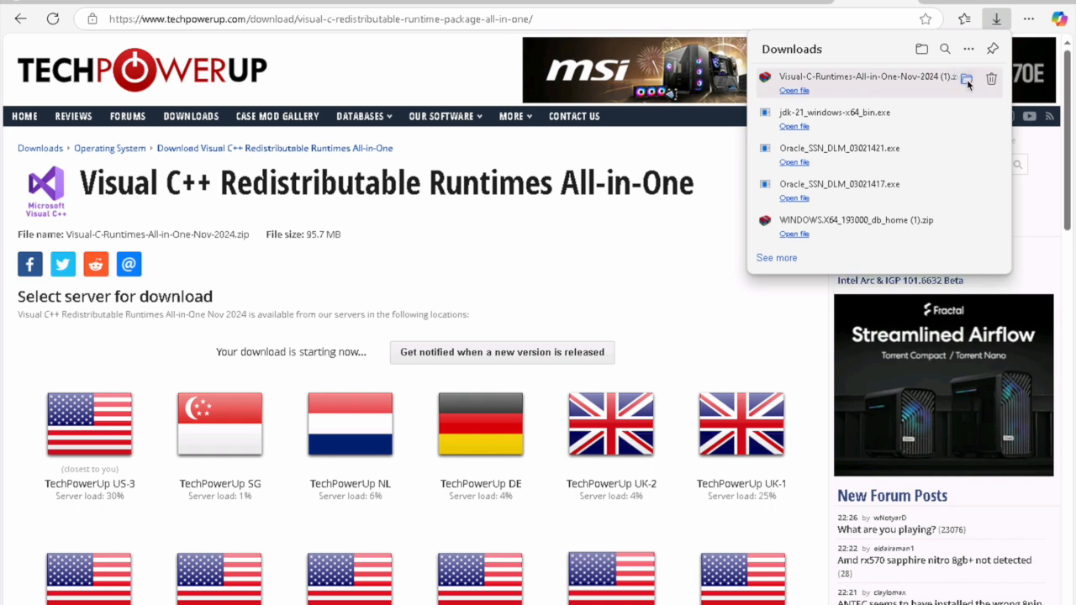
Step: Extract the downloaded runtimes zip with WinRAR into its own folder in Downloads
left_click(967, 79)
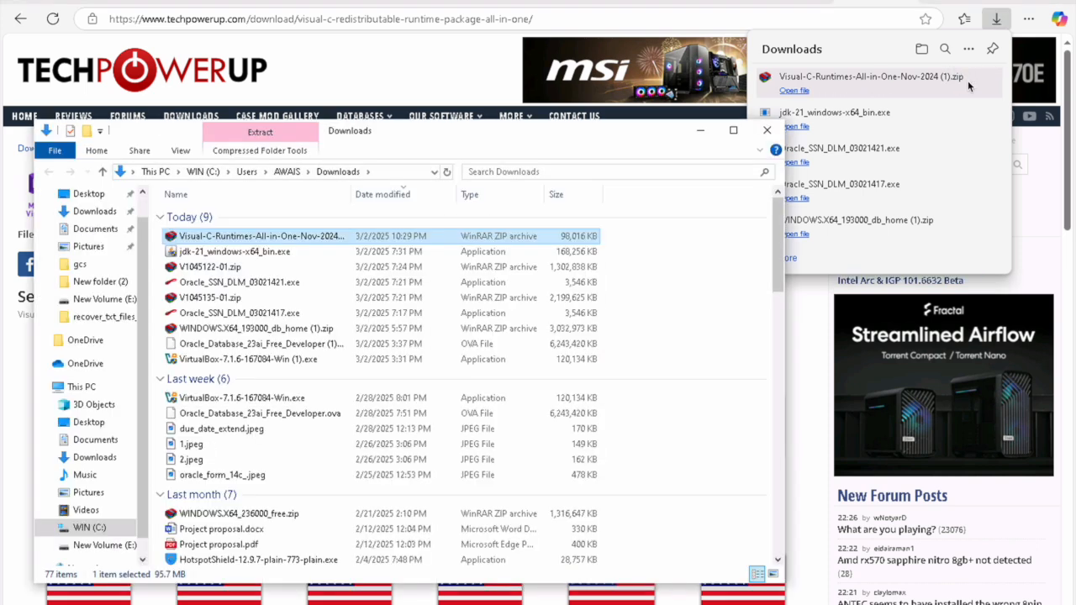
double_click(267, 240)
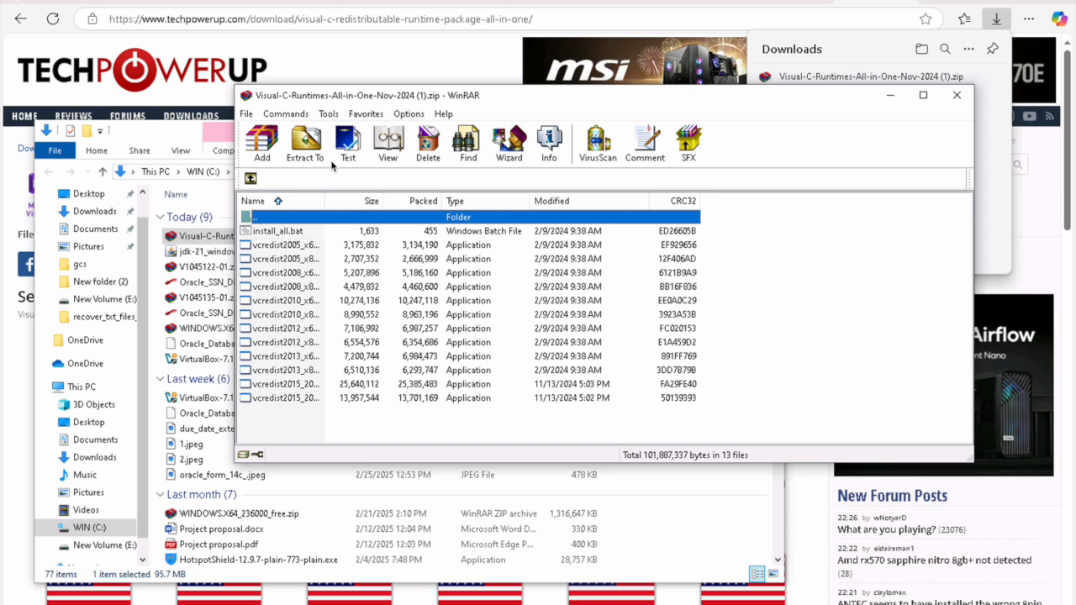
left_click(307, 158)
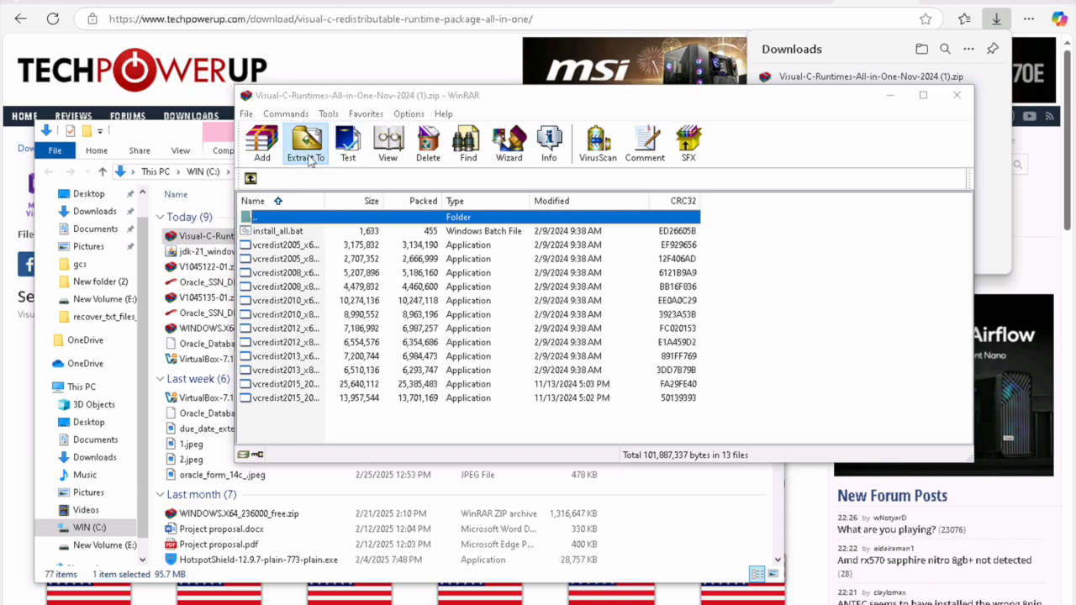
left_click(629, 432)
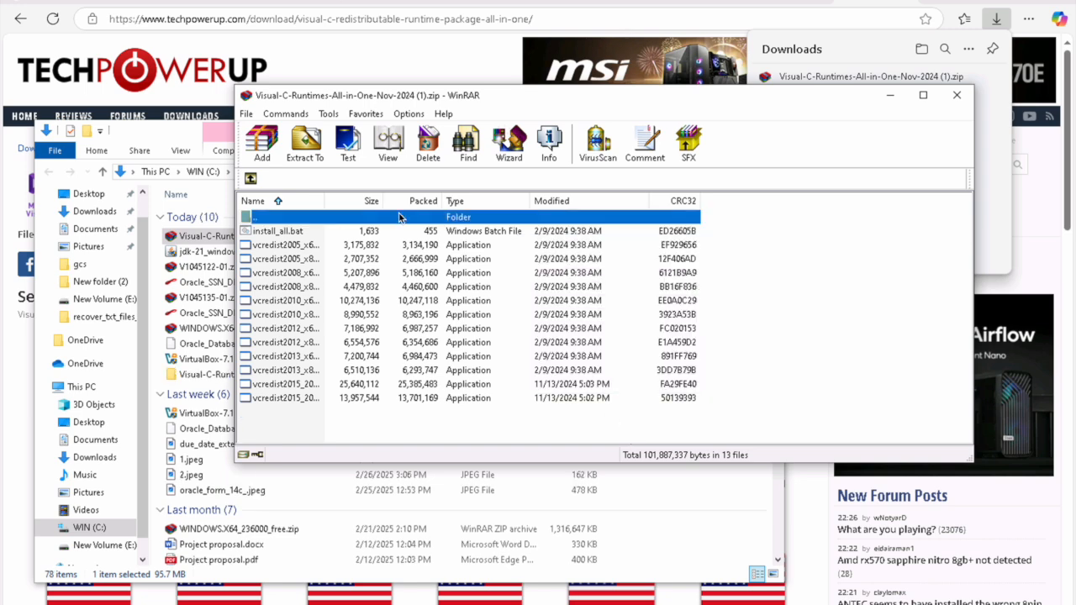
Step: Run install_all.bat from the extracted runtimes folder as administrator
left_click(215, 378)
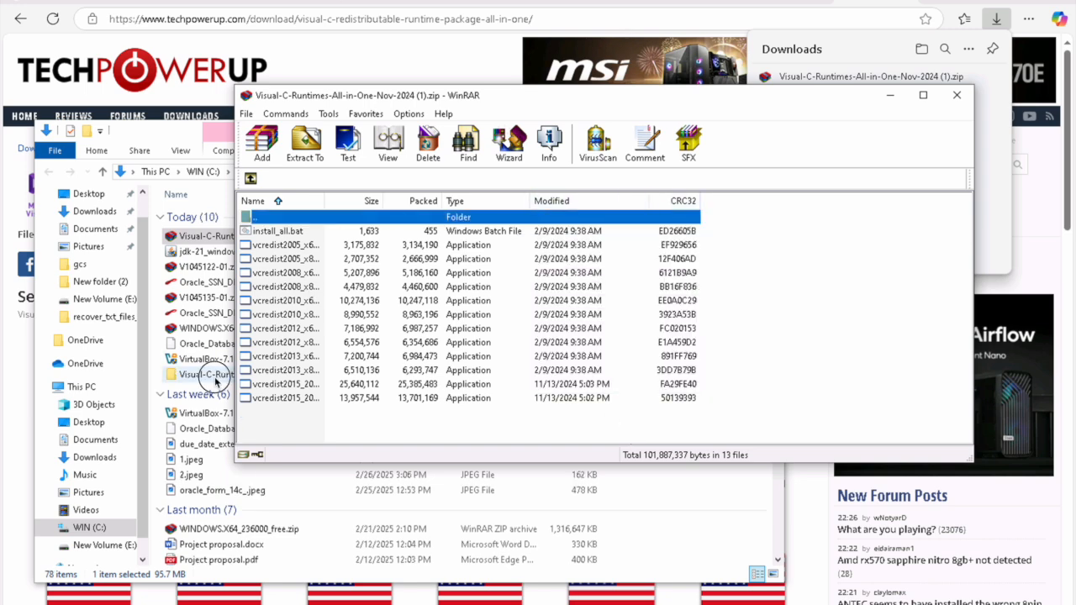
double_click(215, 377)
left_click(212, 217)
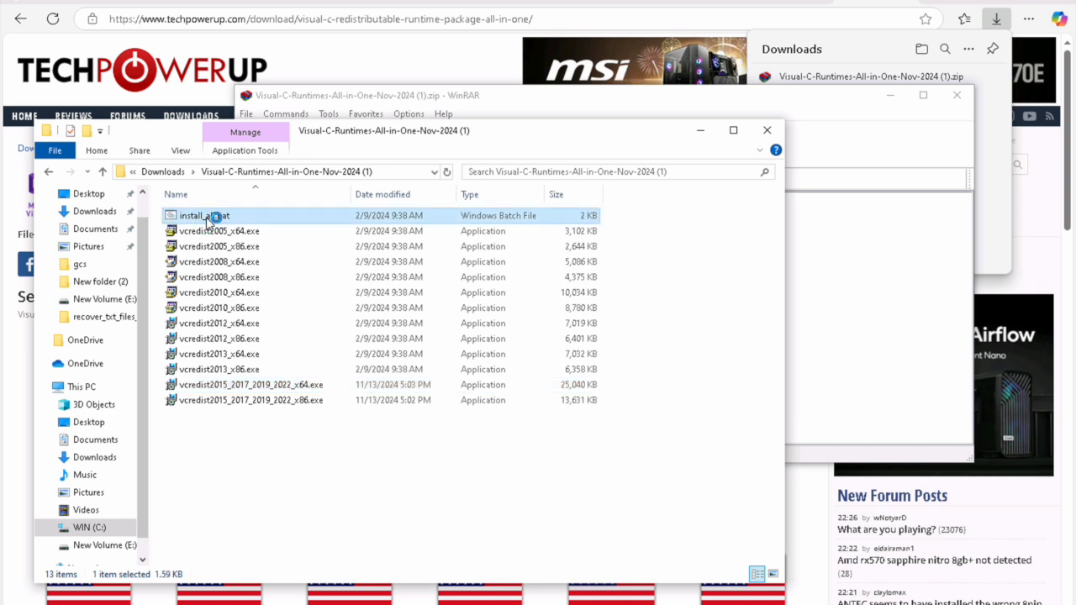
right_click(206, 217)
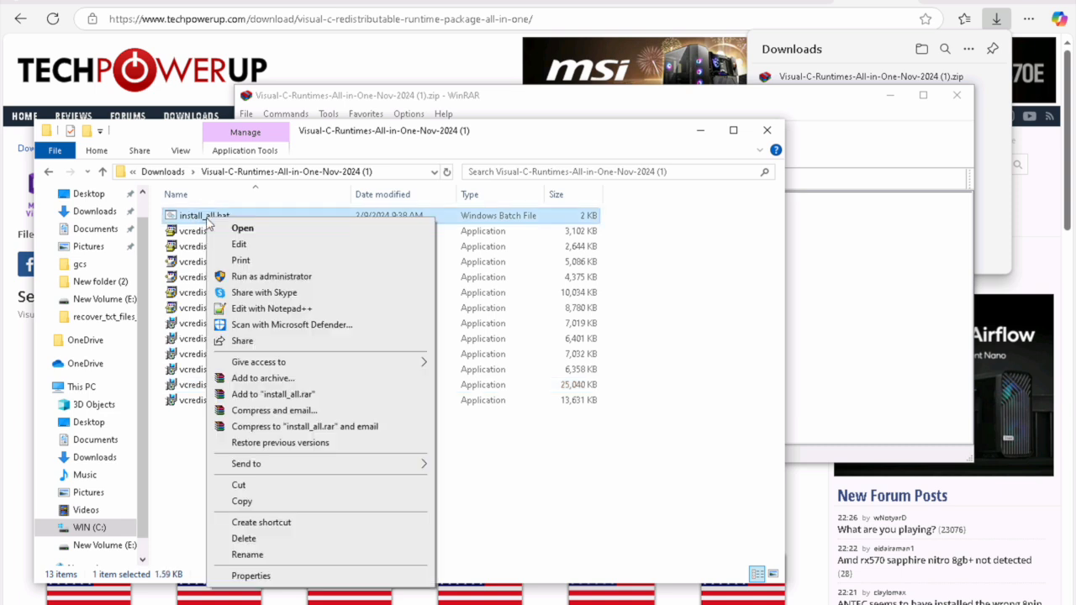
left_click(256, 277)
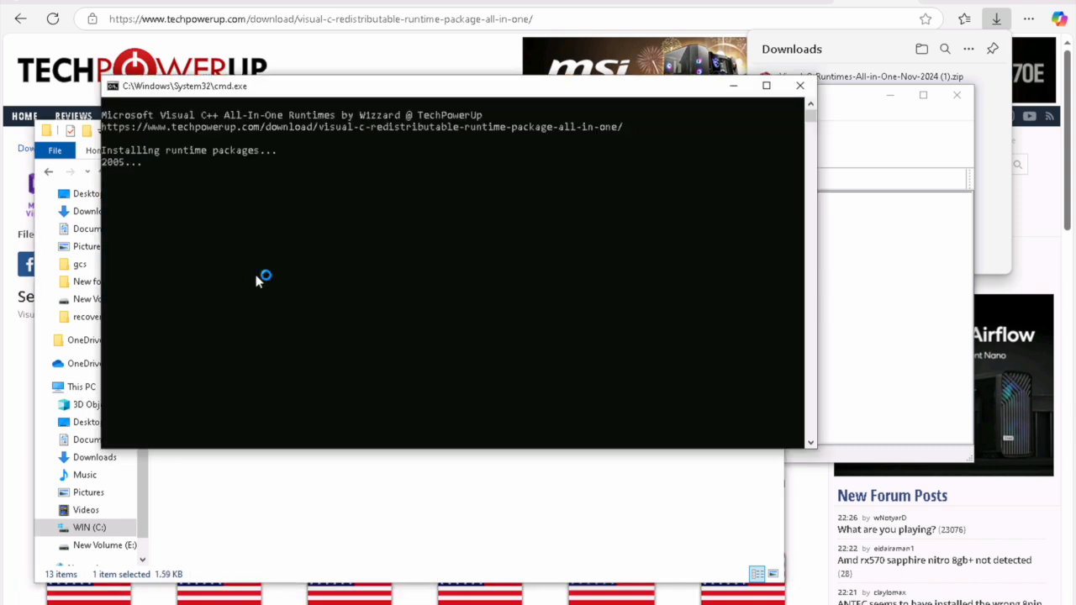
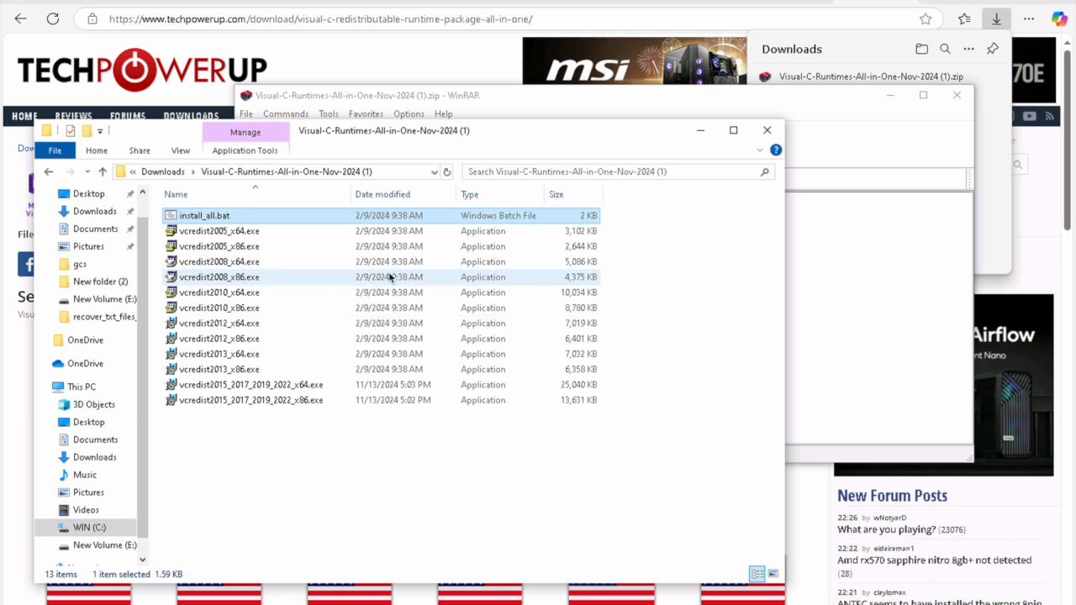
Step: Minimize the extracted runtimes folder and close the Visual C++ runtimes archive in WinRAR
left_click(700, 132)
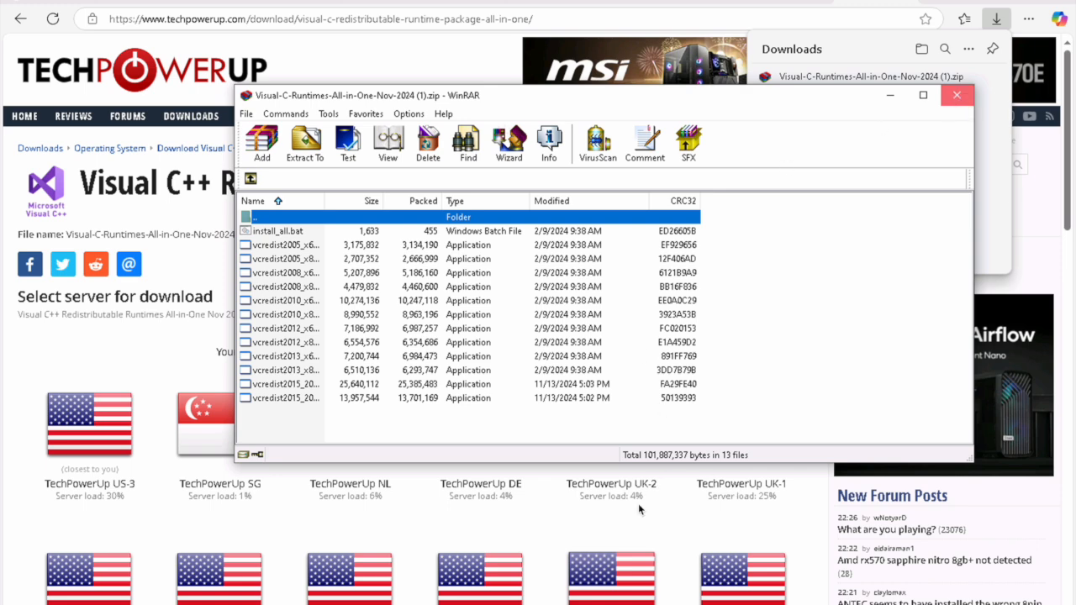
left_click(956, 95)
left_click(516, 604)
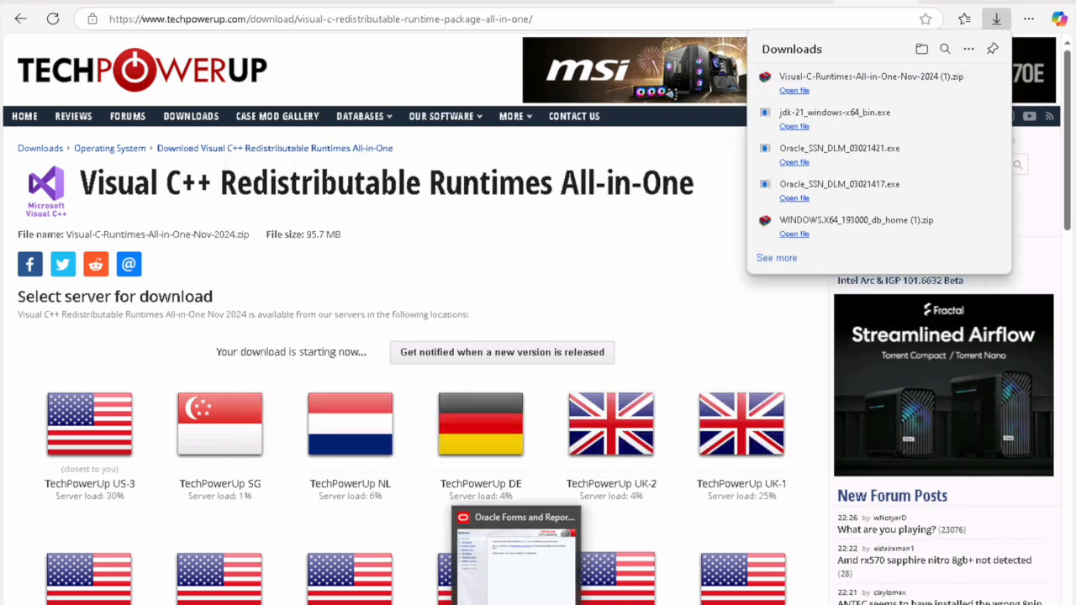
Step: Pass Welcome and skipped Auto Updates, and set Oracle Home to E:\Oracle\Middleware\Oracle_Home
left_click(516, 559)
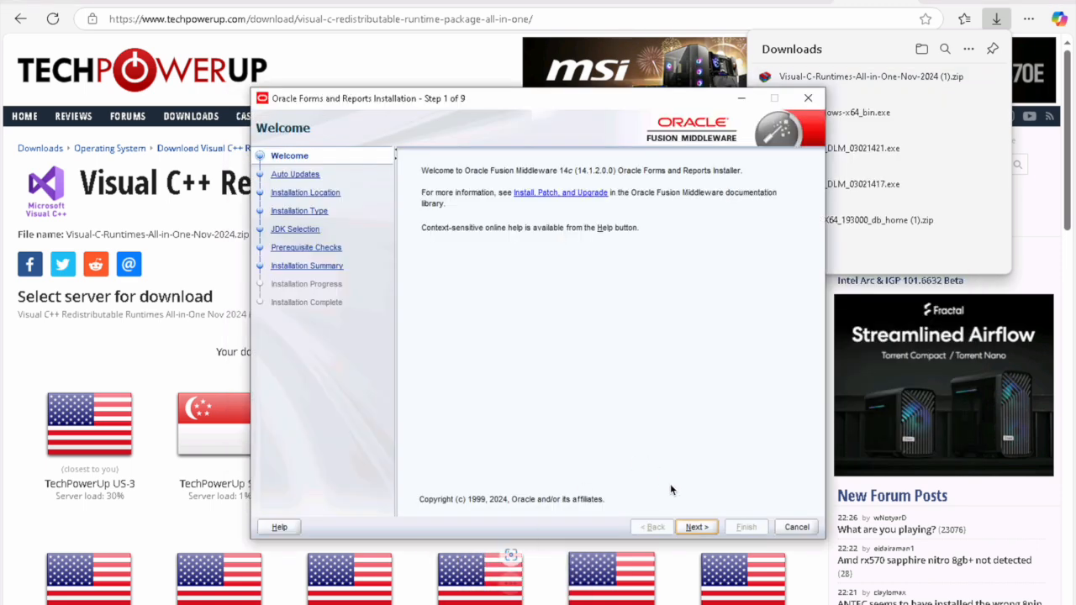
left_click(695, 527)
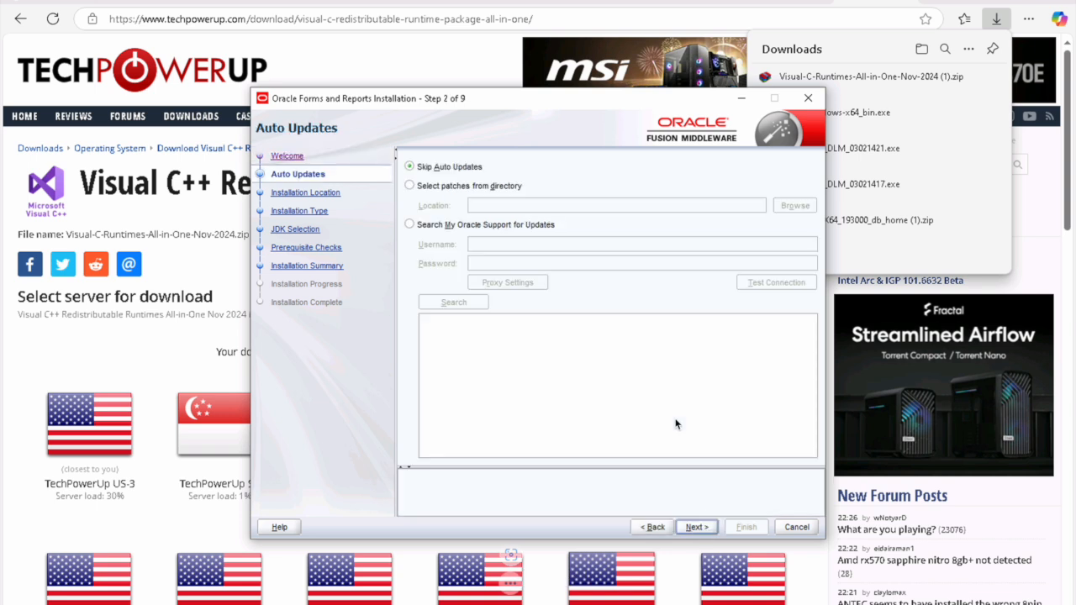
left_click(694, 529)
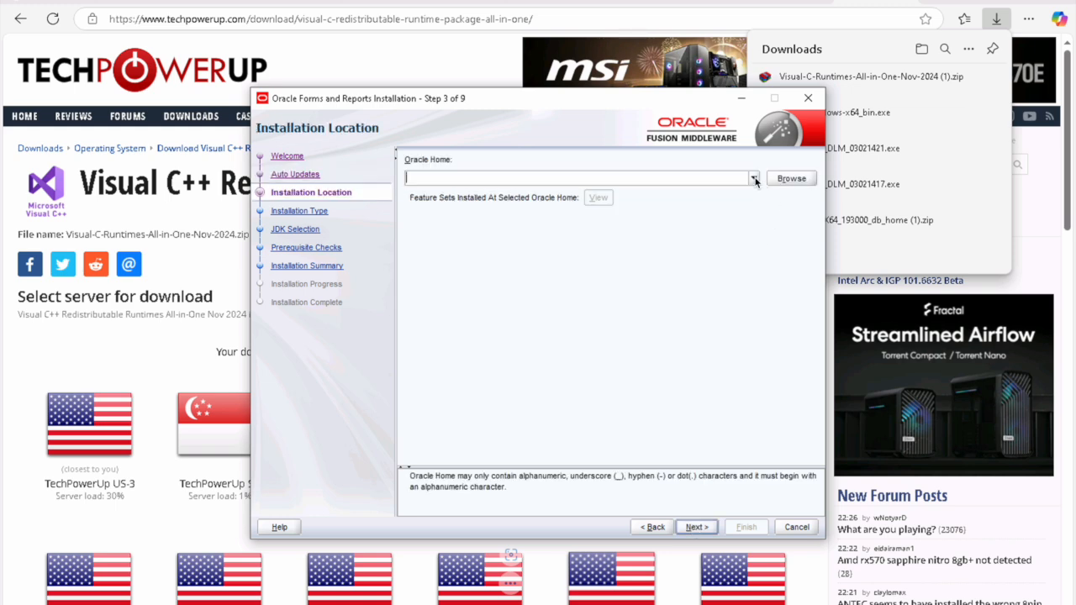
left_click(754, 178)
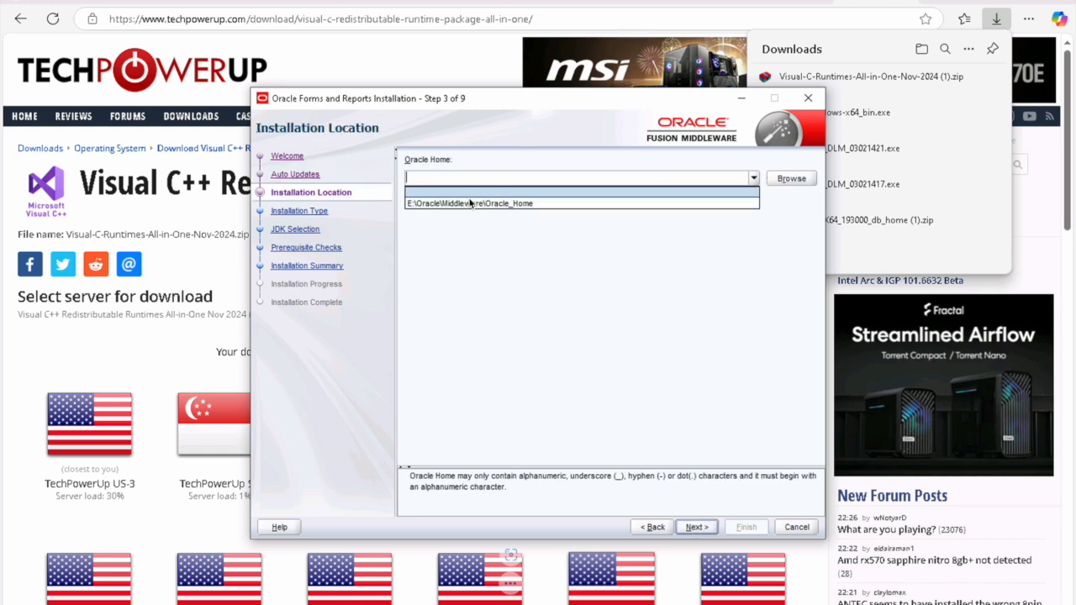
left_click(477, 204)
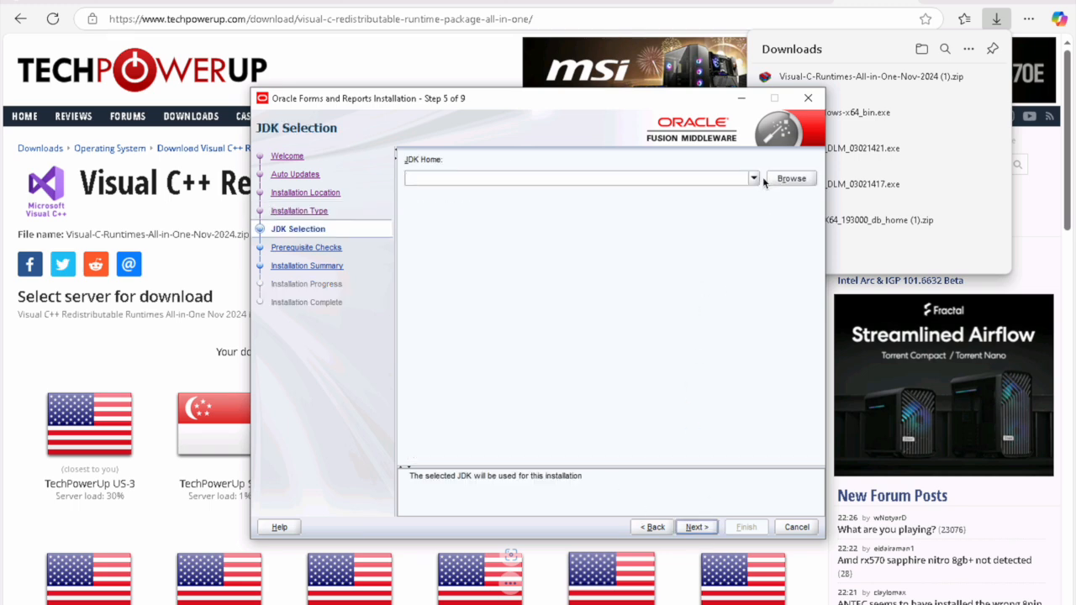
Step: Choose C:\java\jdk-21 as the JDK home and pass the prerequisite checks to the summary
left_click(753, 179)
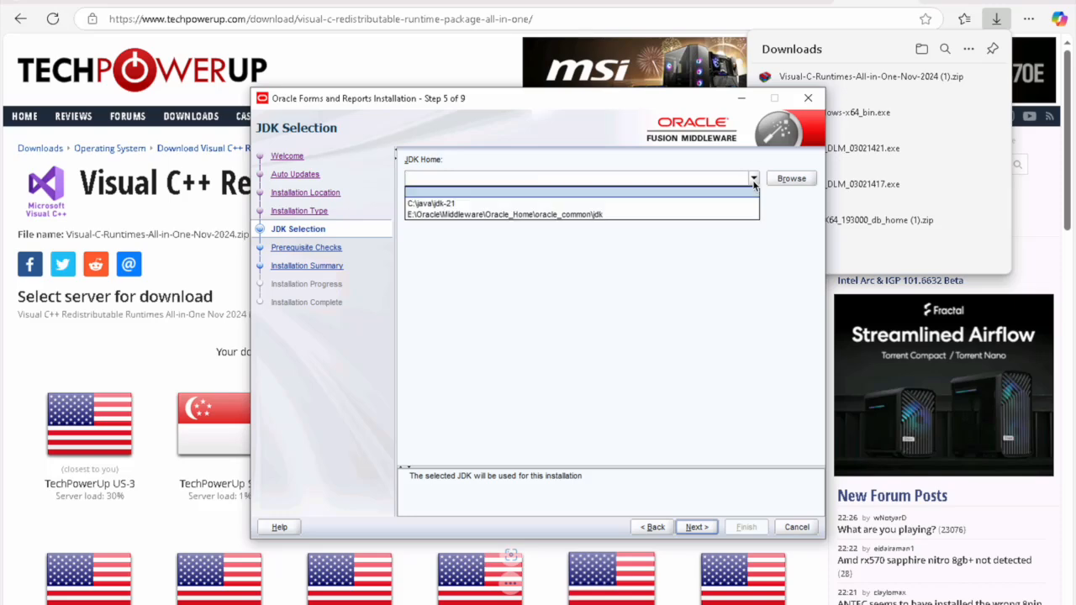
left_click(457, 203)
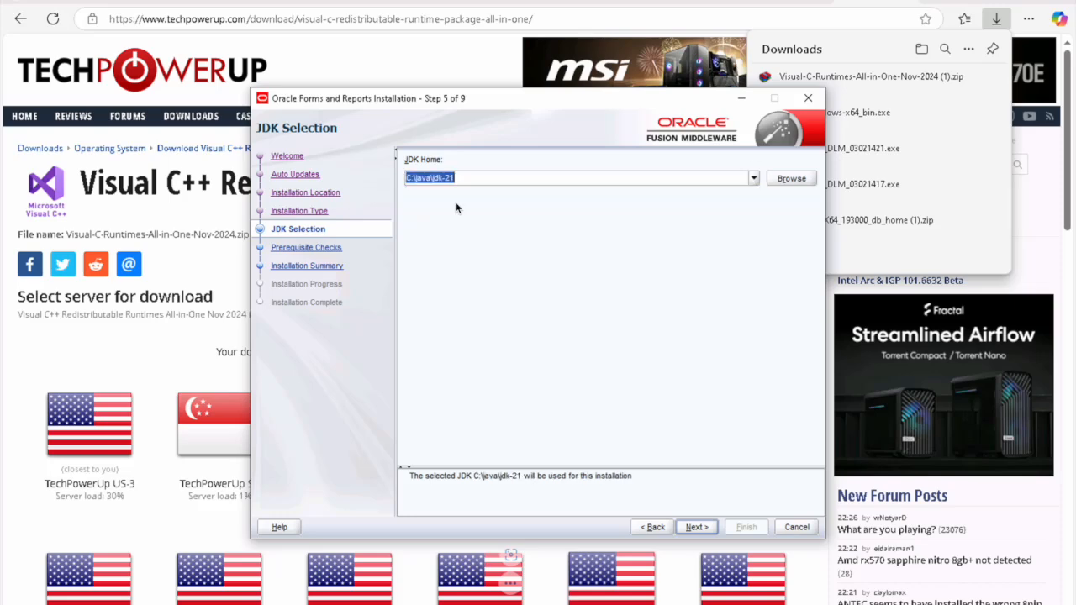
left_click(697, 527)
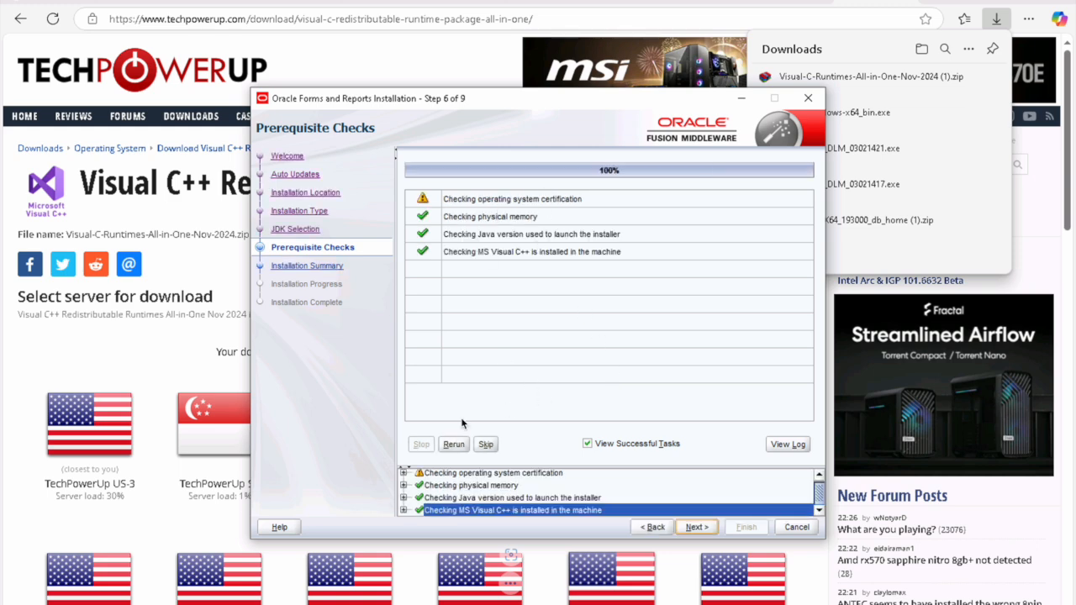
left_click(703, 527)
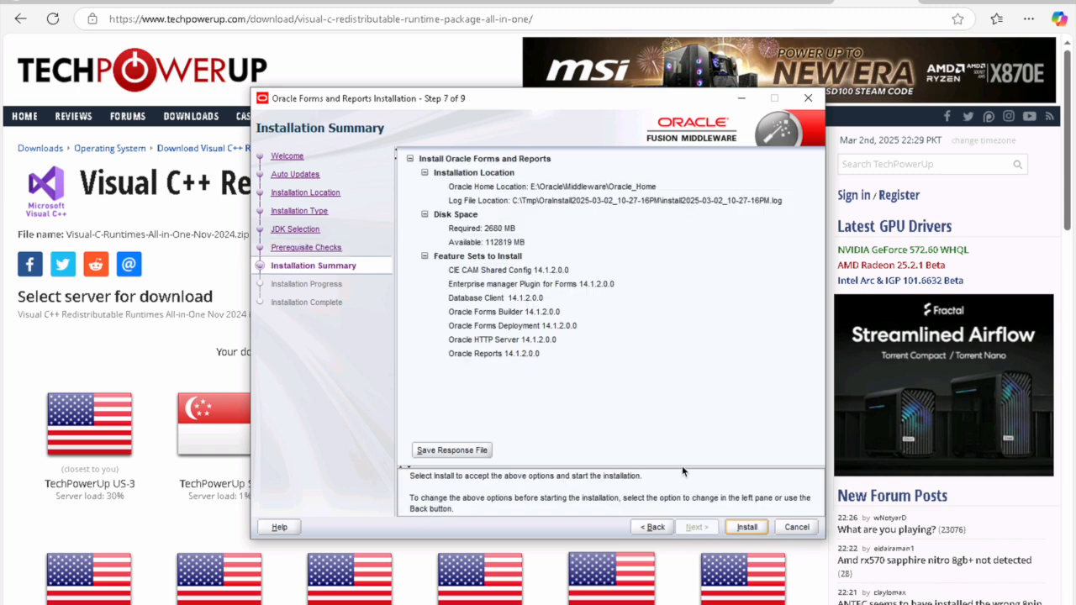
Step: Install Forms and Reports 14.1.2 and, at 100%, continue to the Installation Complete page
left_click(747, 526)
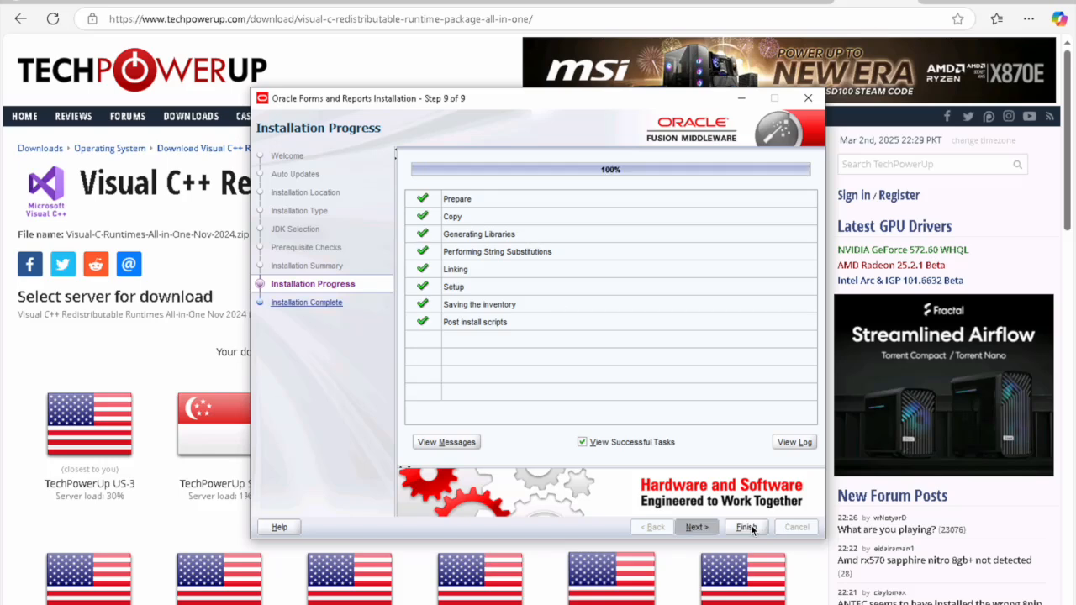
left_click(696, 527)
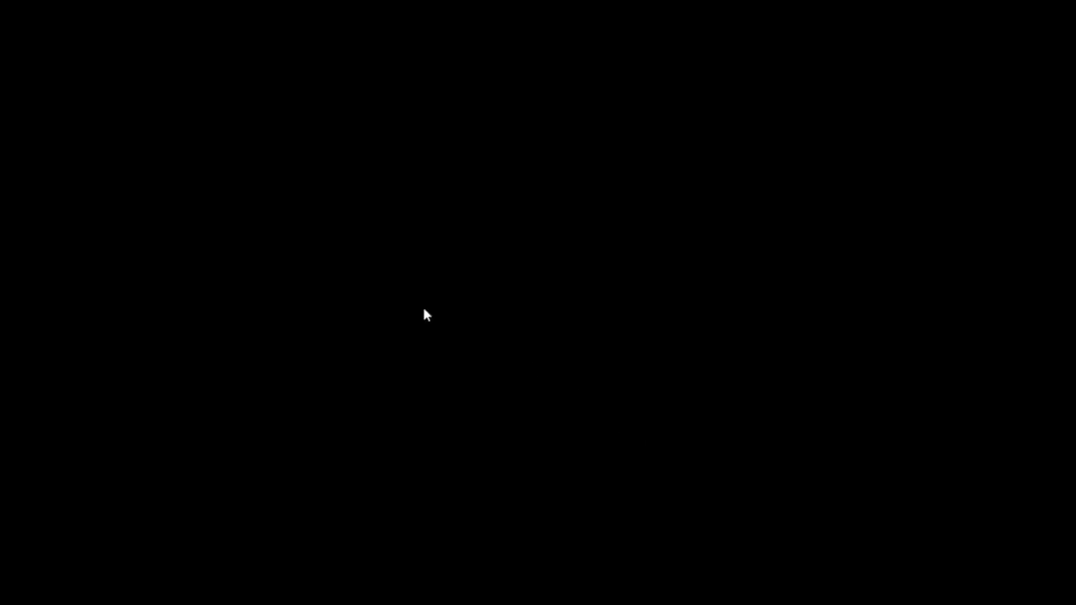
Step: Refresh the desktop and browse Explorer to E:\Oracle\Middleware\Oracle_Home
right_click(404, 258)
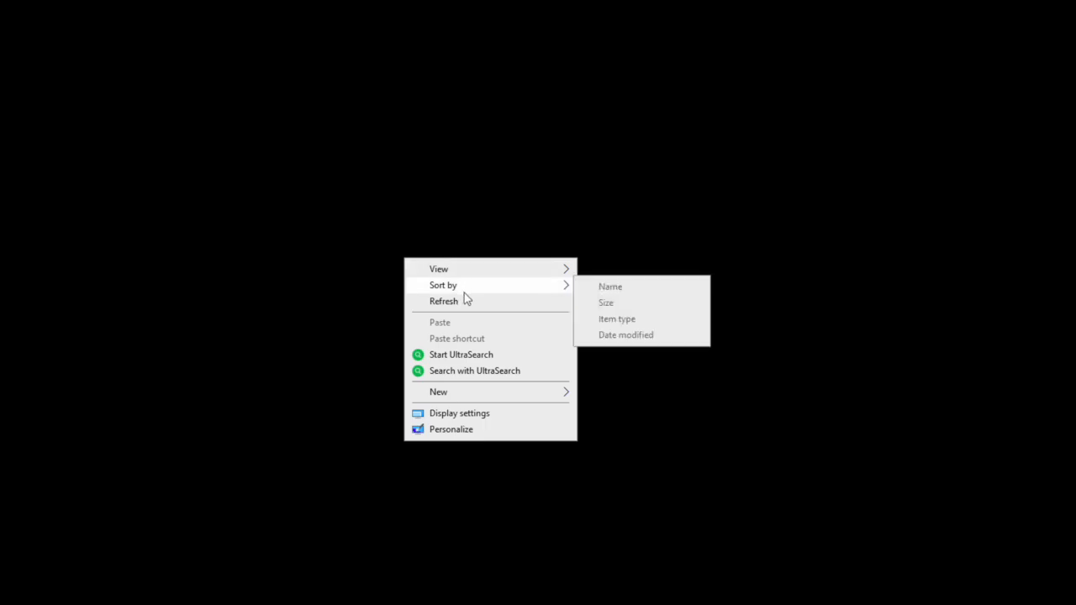
left_click(467, 302)
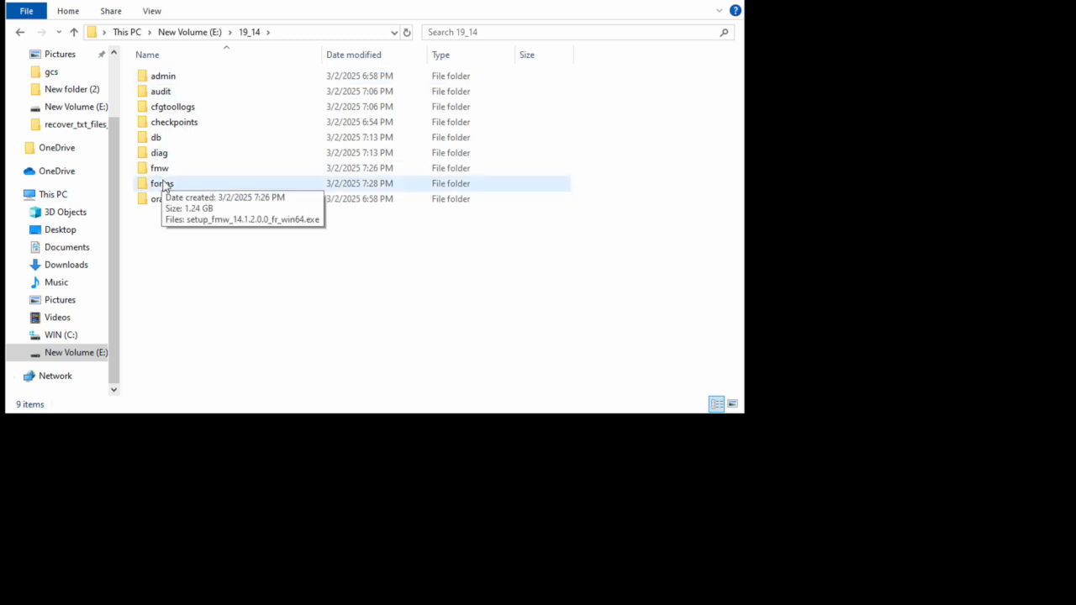
left_click(165, 185)
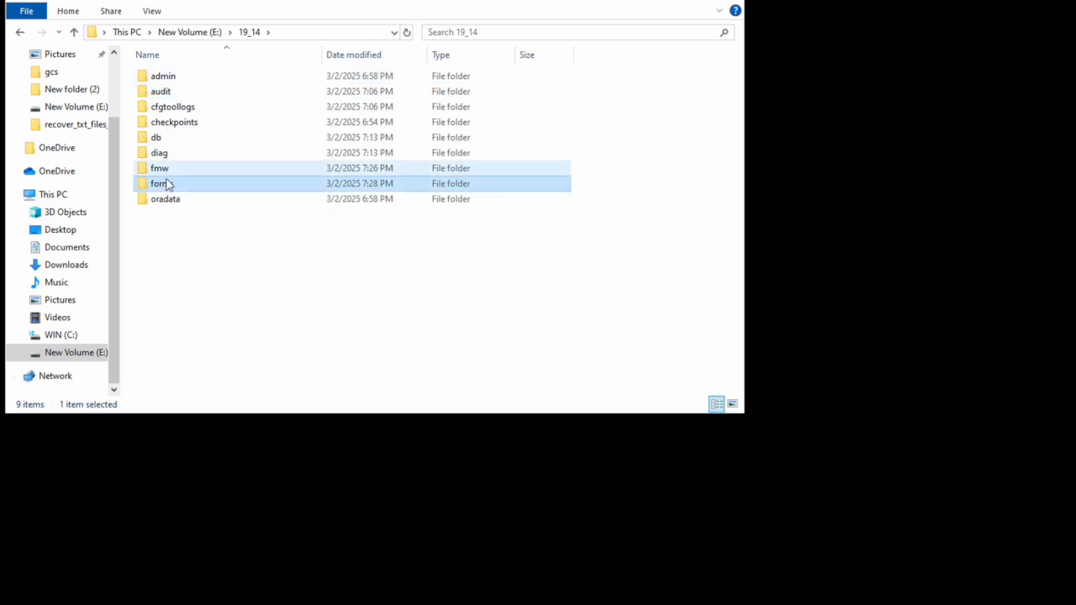
left_click(204, 32)
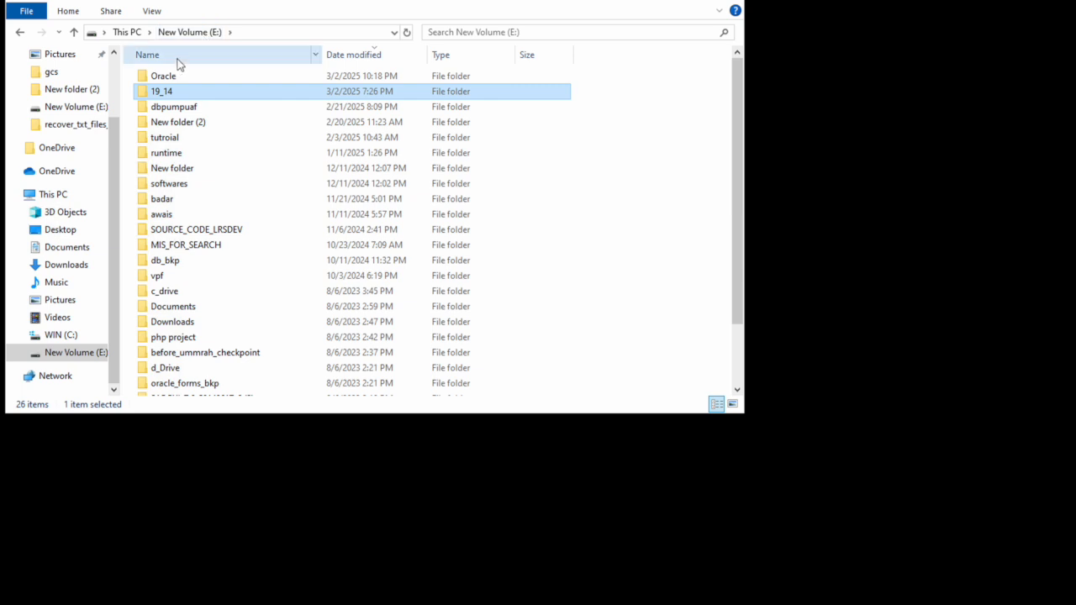
double_click(176, 74)
double_click(175, 76)
double_click(175, 77)
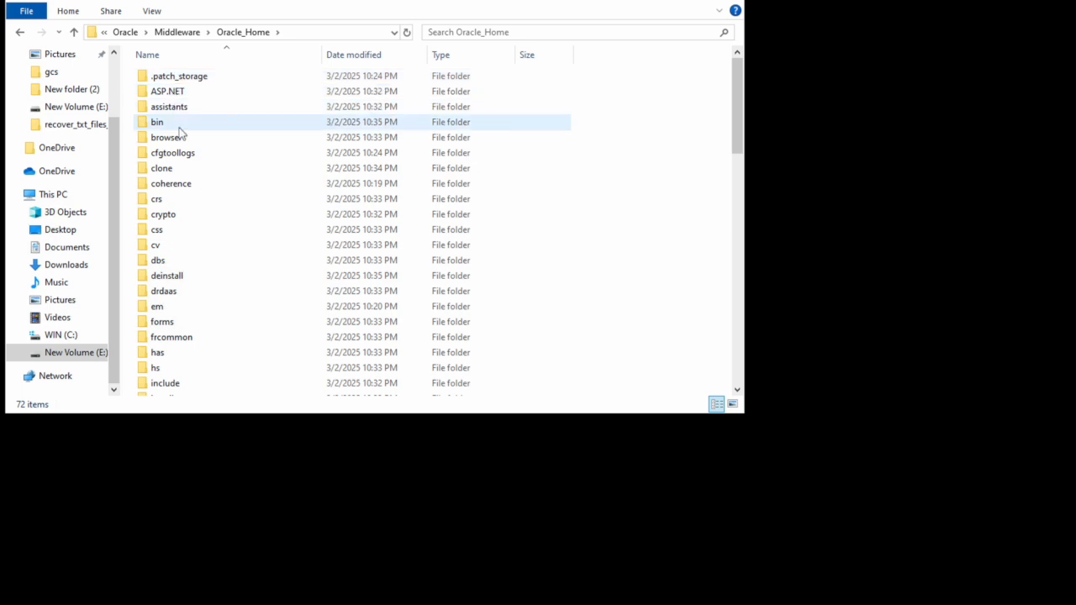
Step: Open the oracle_common\bin folder inside Oracle_Home, where rcu.bat is listed
left_click(175, 162)
key("o")
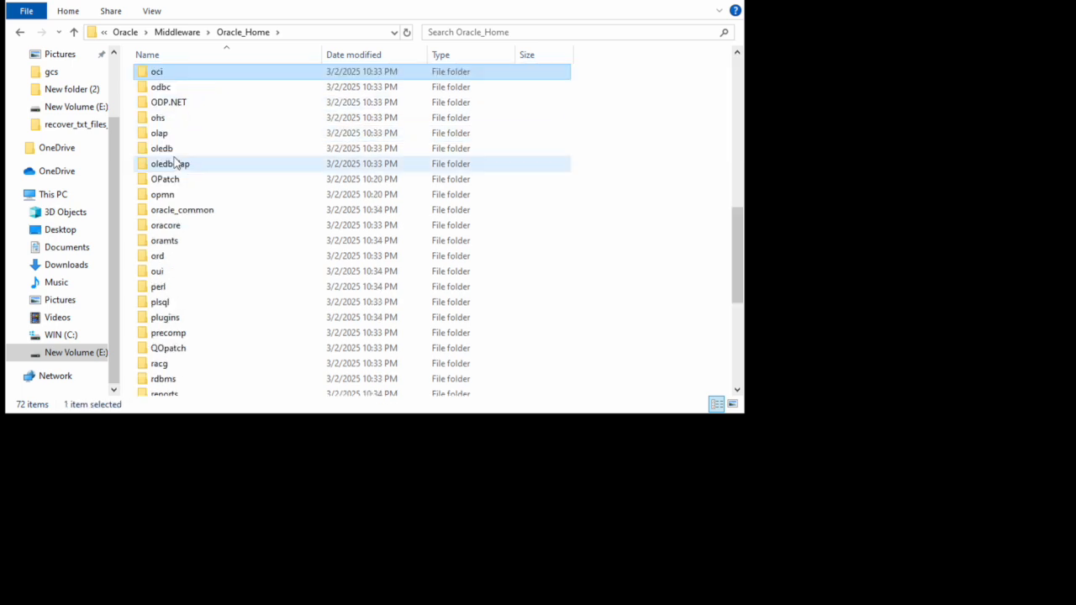
key("o")
key("o")
key("o")
key("o")
key("o")
key("o")
key("o")
key("o")
key("o")
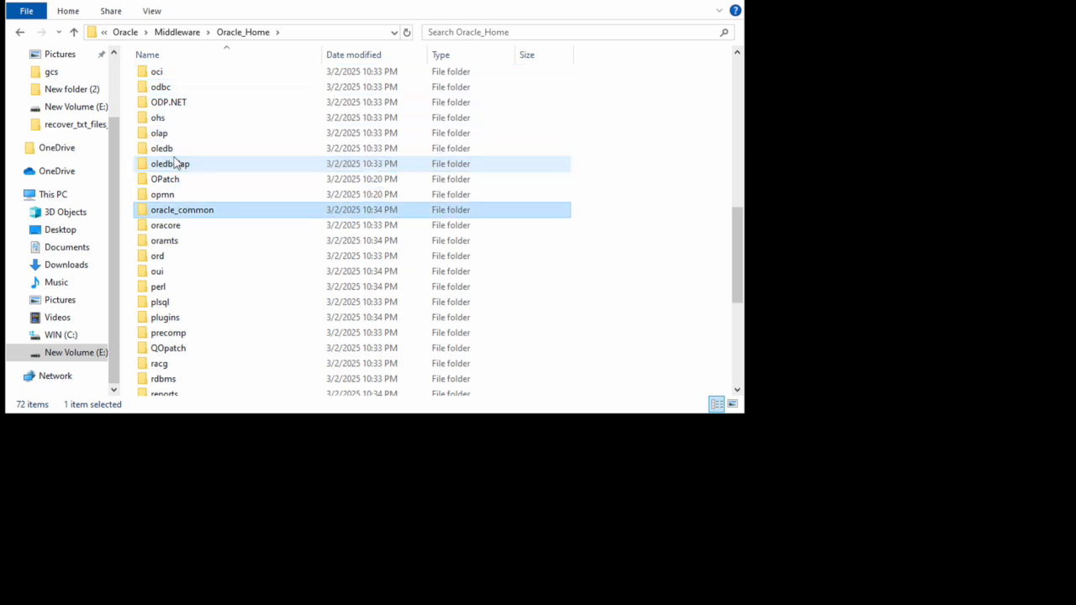
key("Return")
key("c")
key("b")
key("c")
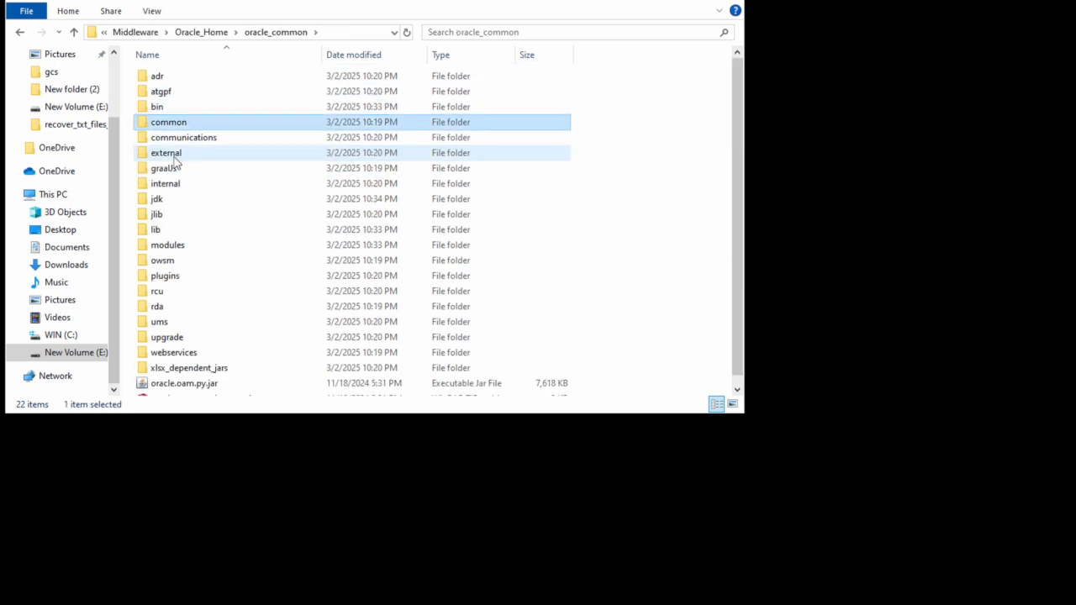
key("b")
key("Return")
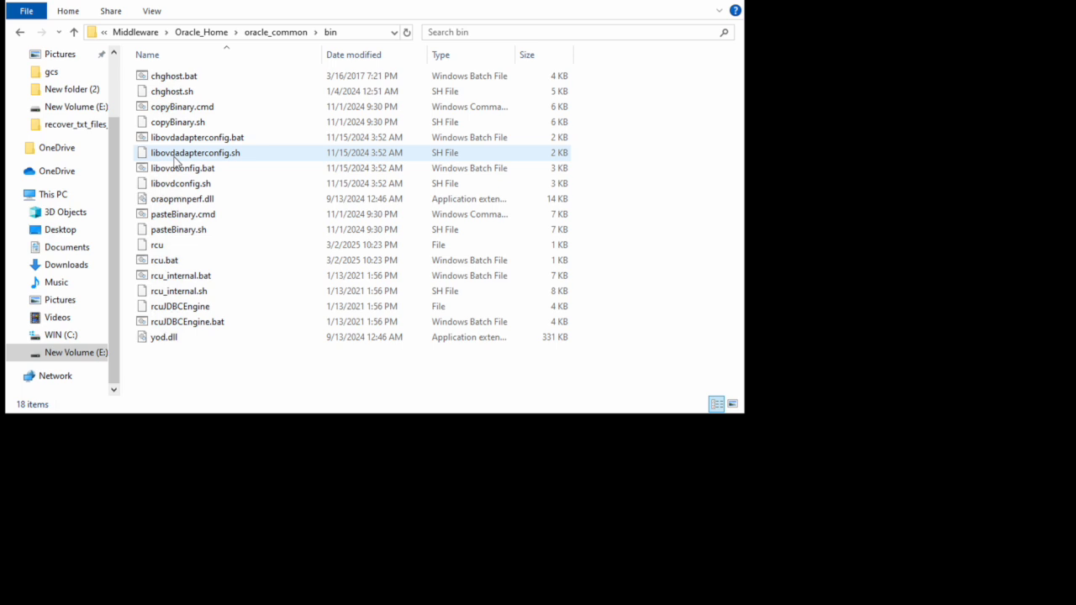
Step: Copy the bin folder's path and launch Command Prompt as administrator
left_click(354, 33)
key("ctrl+c")
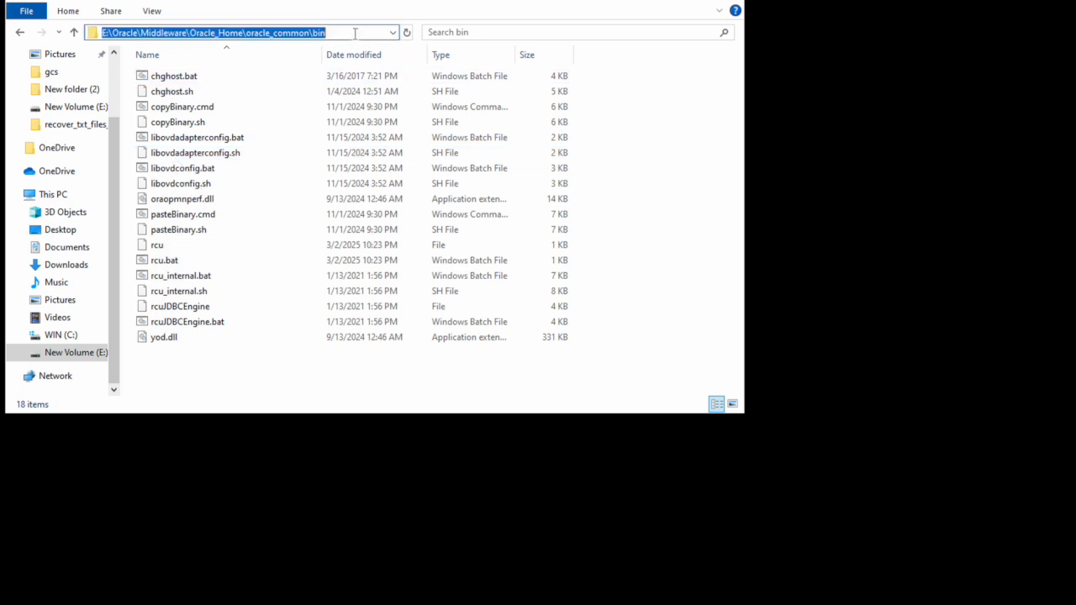
key("super")
type("cmd")
left_click(403, 412)
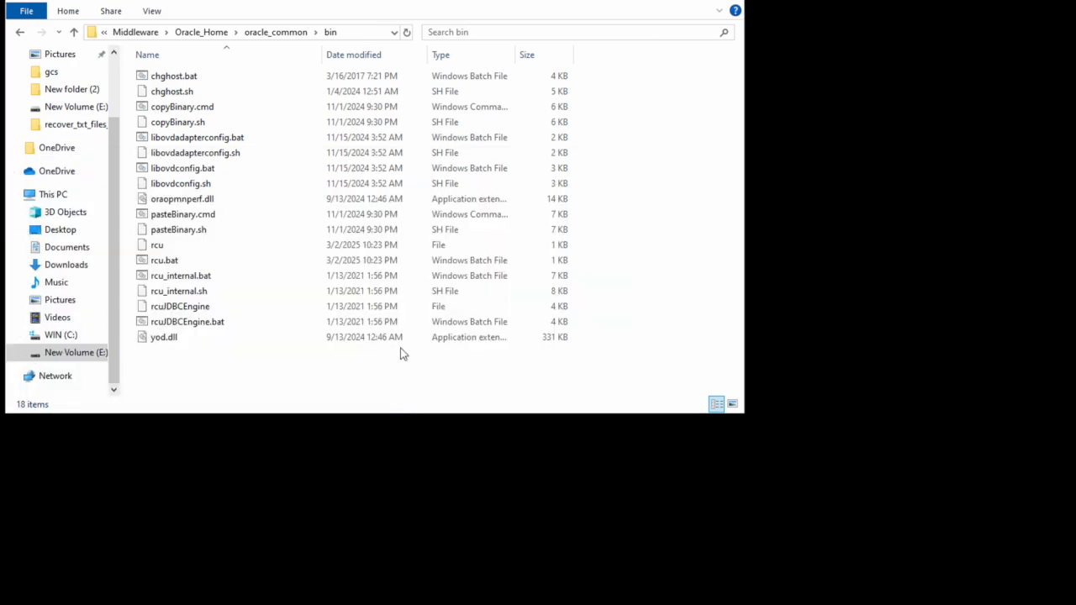
Step: Change to the pasted oracle_common\bin path on drive E:, clear the screen, and run rcu.bat
type("cd")
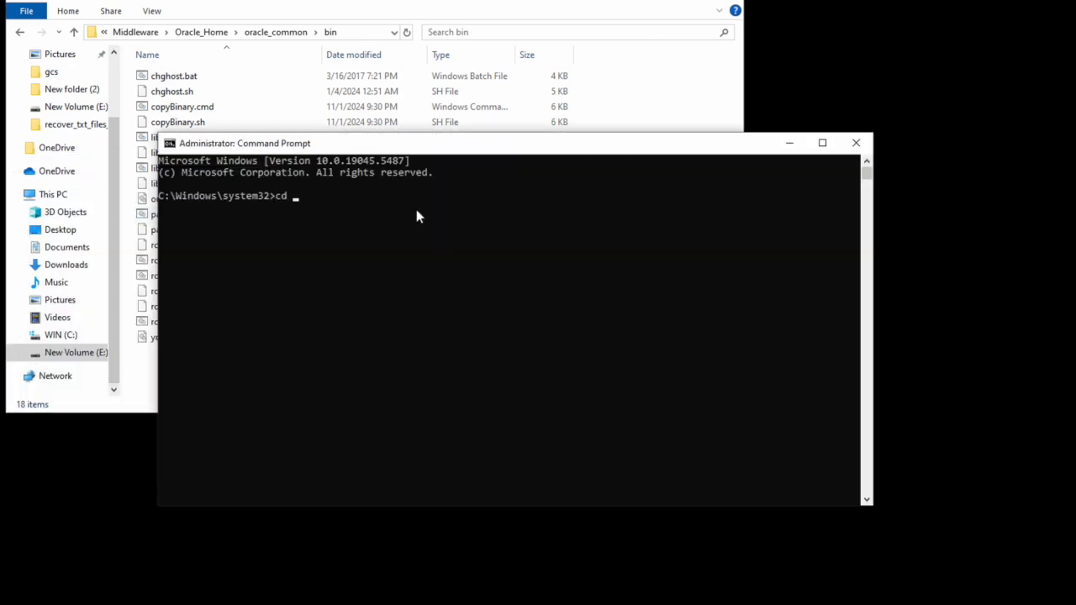
key("ctrl+v")
key("Return")
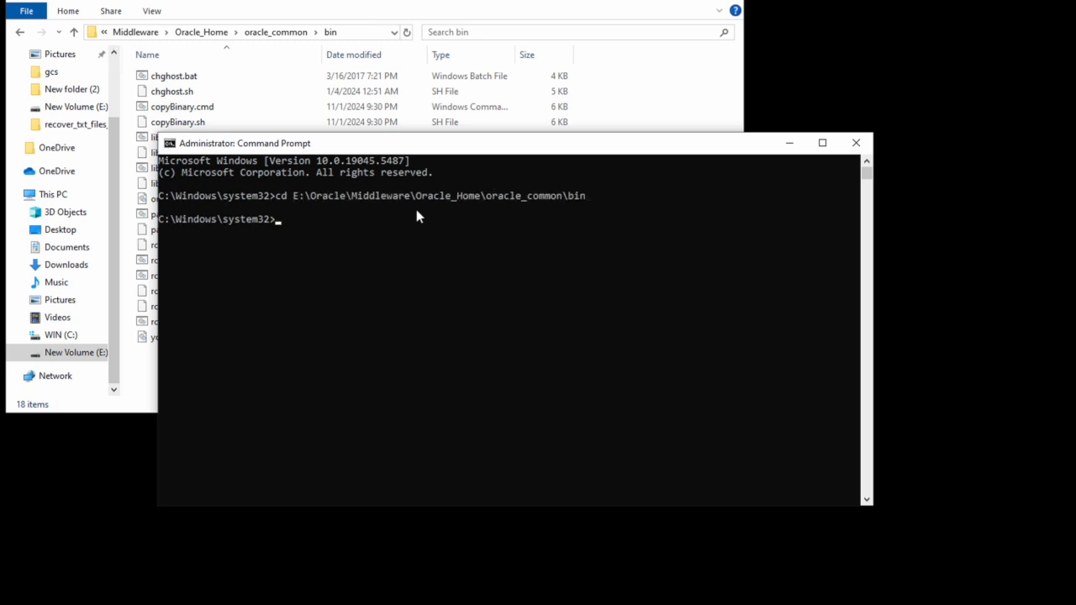
type("E:")
key("Return")
type("cls")
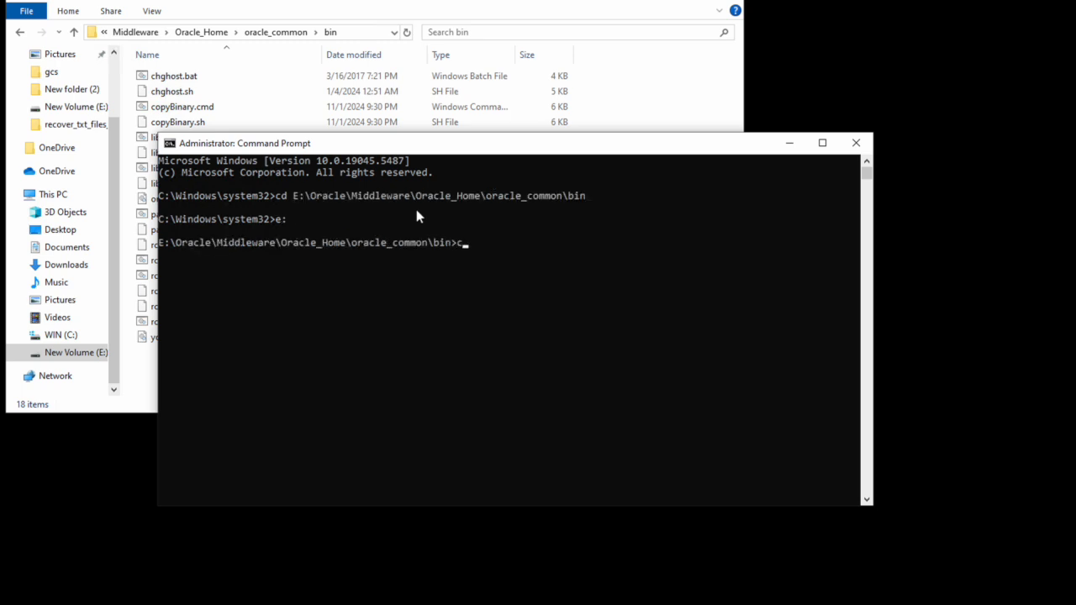
key("Return")
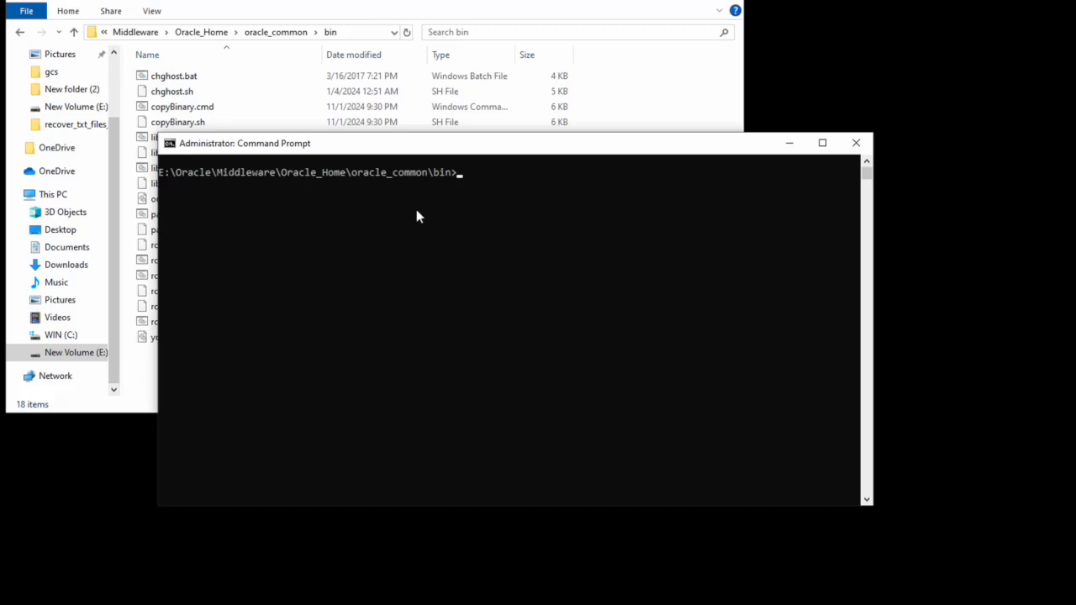
type("rcu.bat")
key("Return")
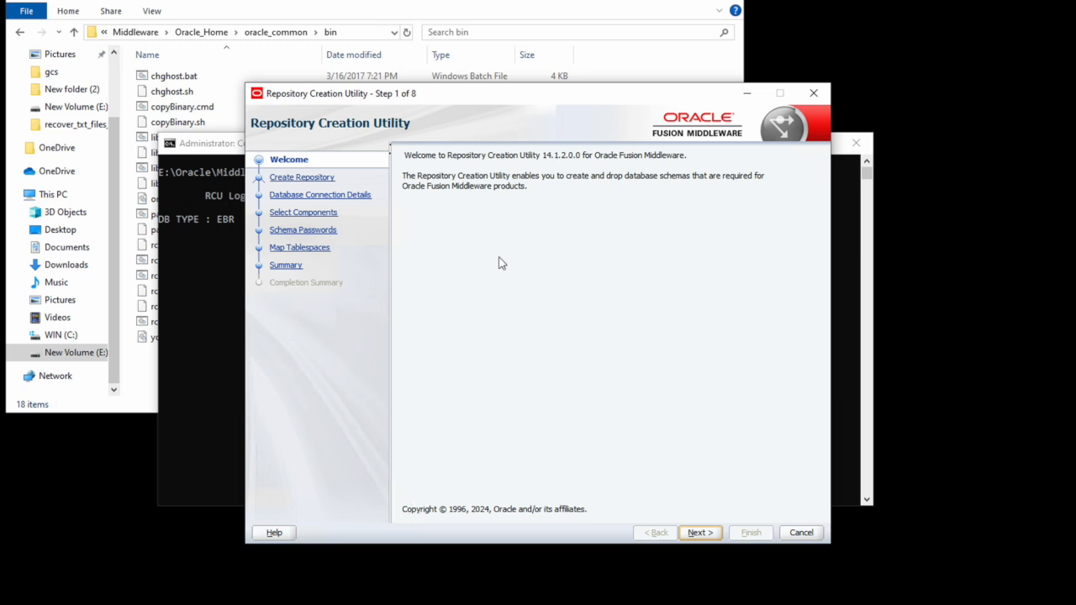
Step: Connect to the database at localhost port 1521, service orcl.com, as sys with its password
left_click(705, 532)
left_click(711, 534)
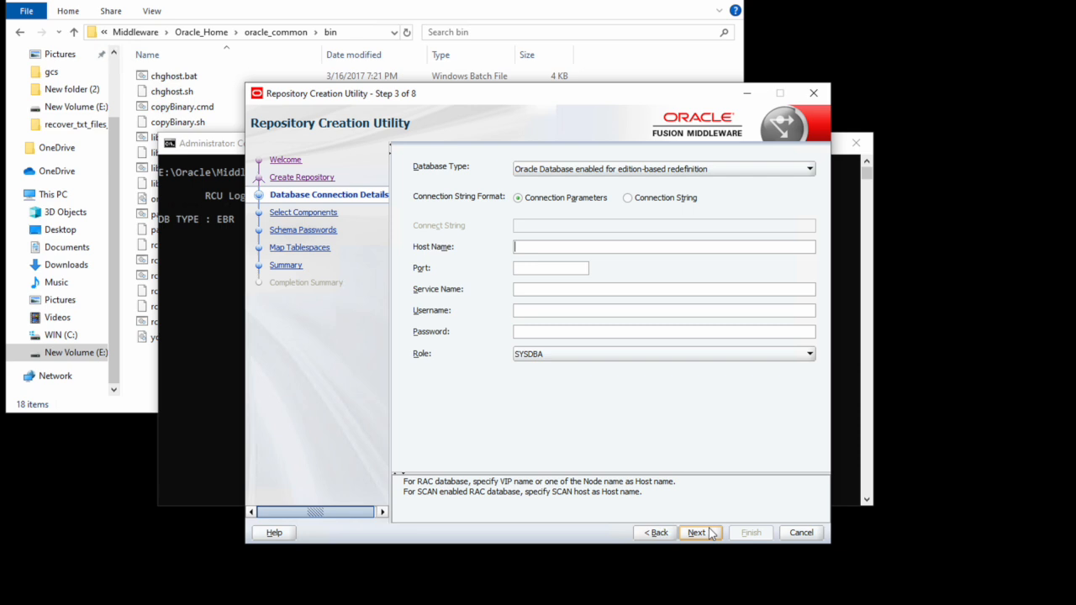
type("localhost")
key("Tab")
type("1521")
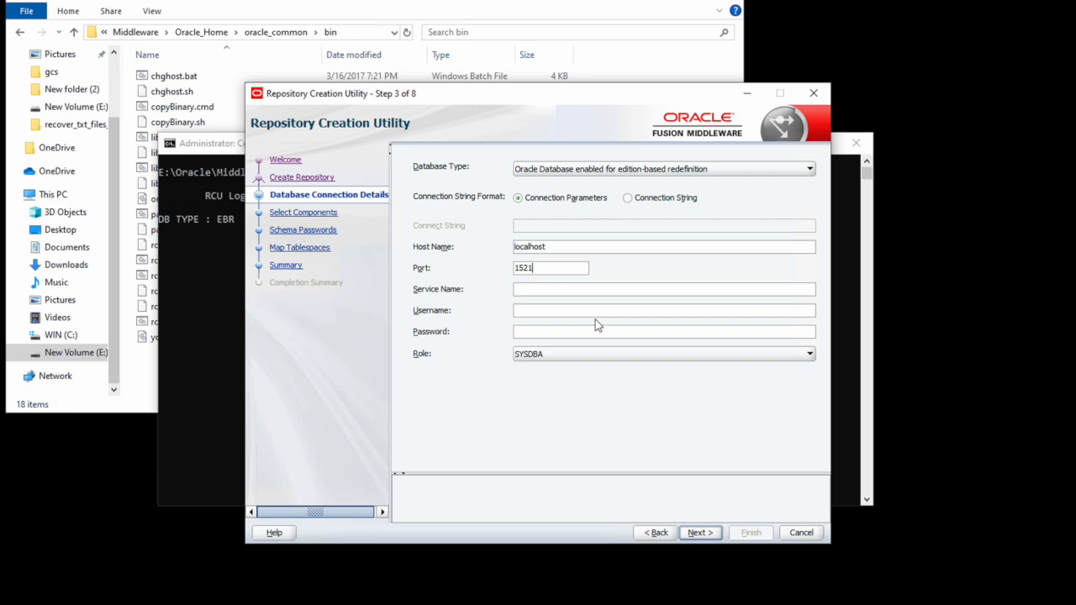
key("Tab")
type("orcl.com")
key("Tab")
type("sys")
key("Tab")
type("oracle")
left_click(712, 536)
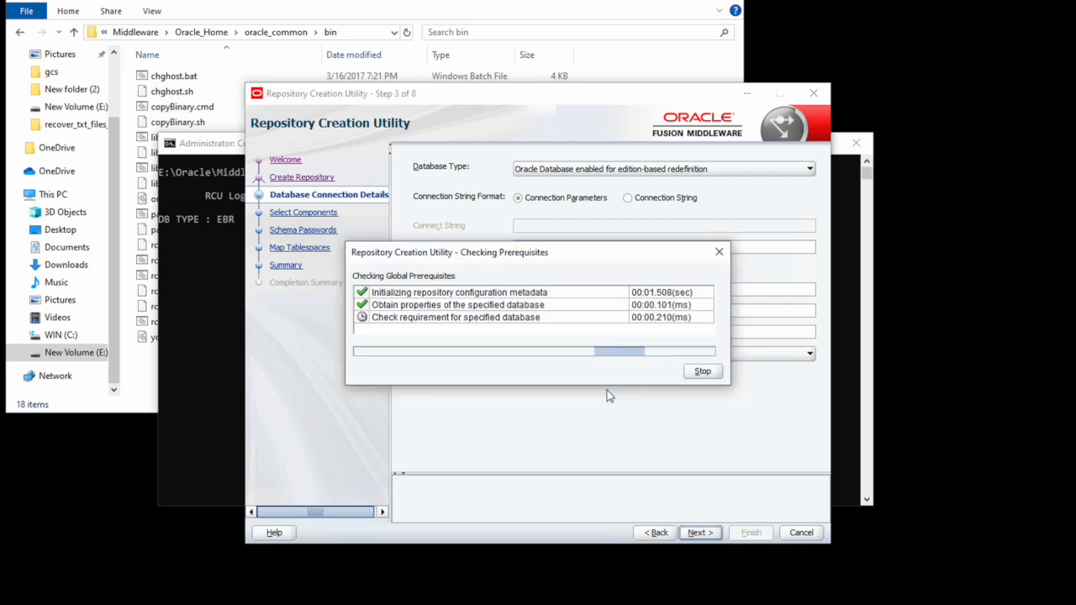
Step: Select the Oracle Platform Security Services, audit and Metadata Services schemas and pass their checks
left_click(706, 372)
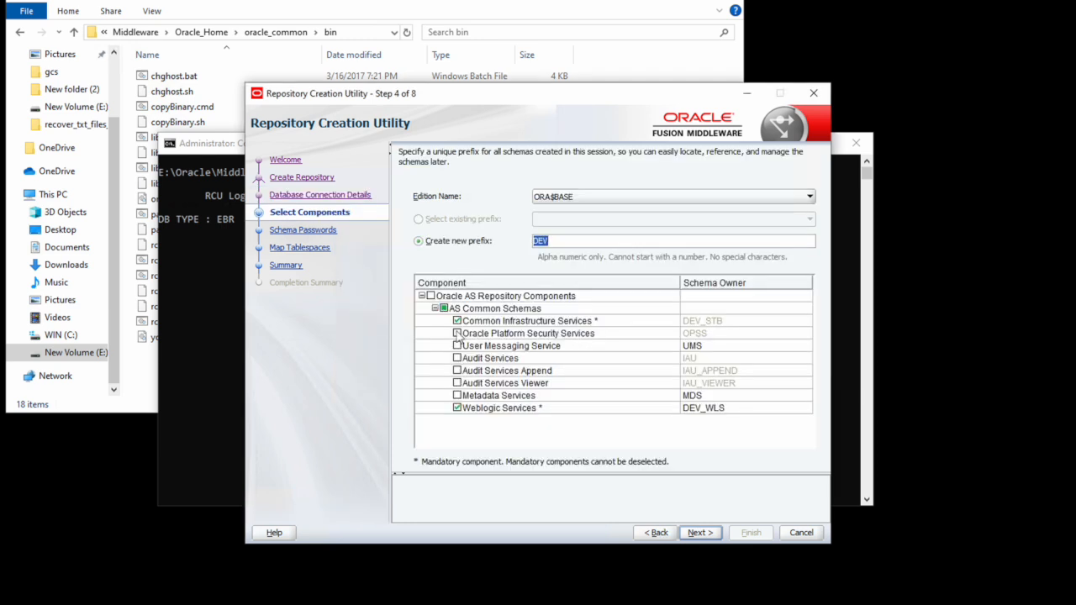
left_click(456, 334)
left_click(458, 396)
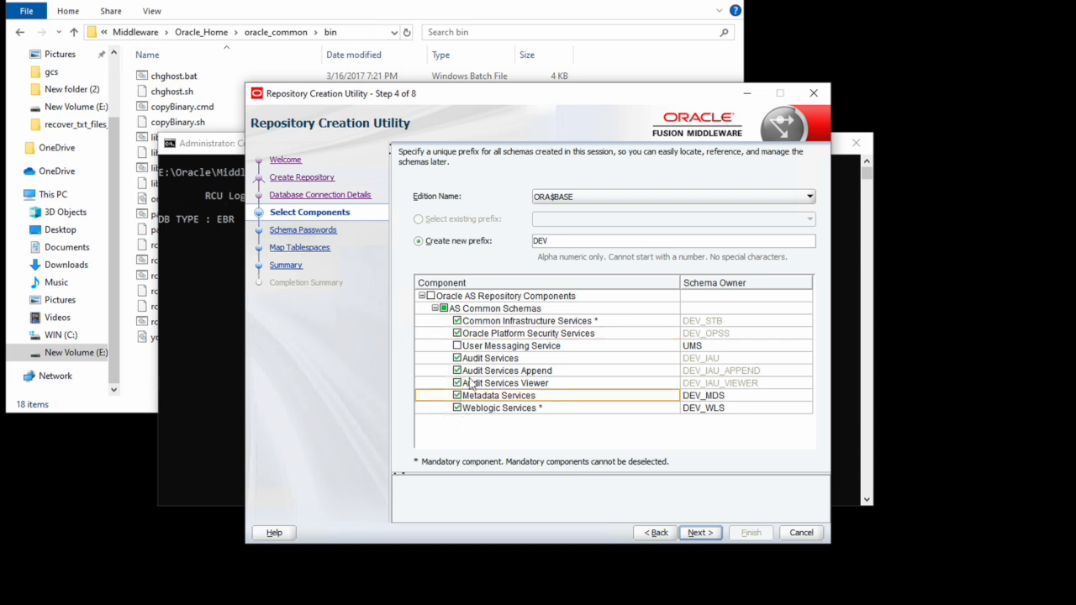
left_click(704, 538)
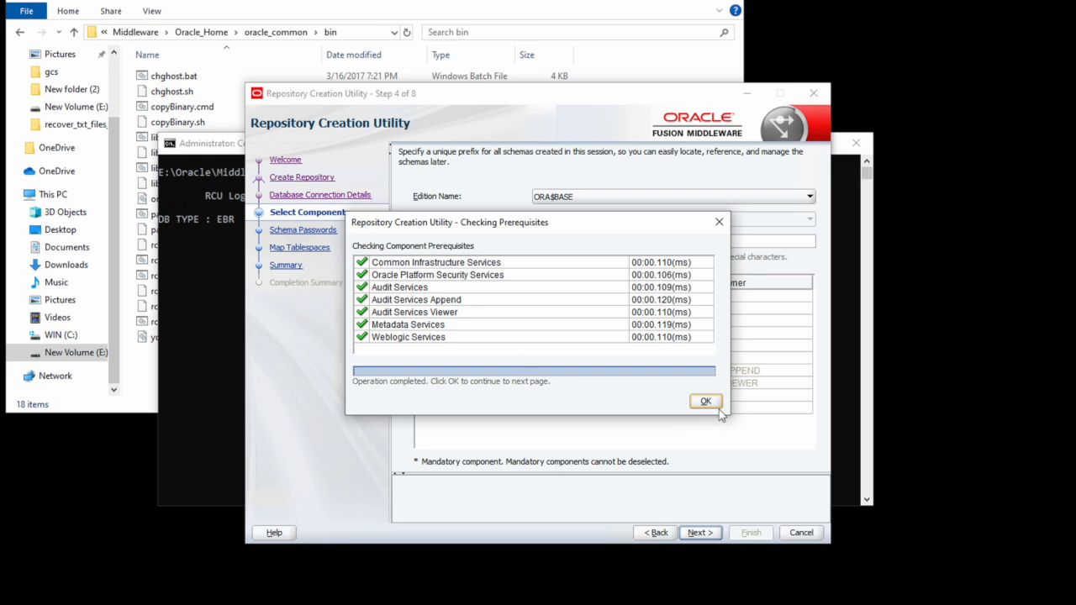
left_click(706, 401)
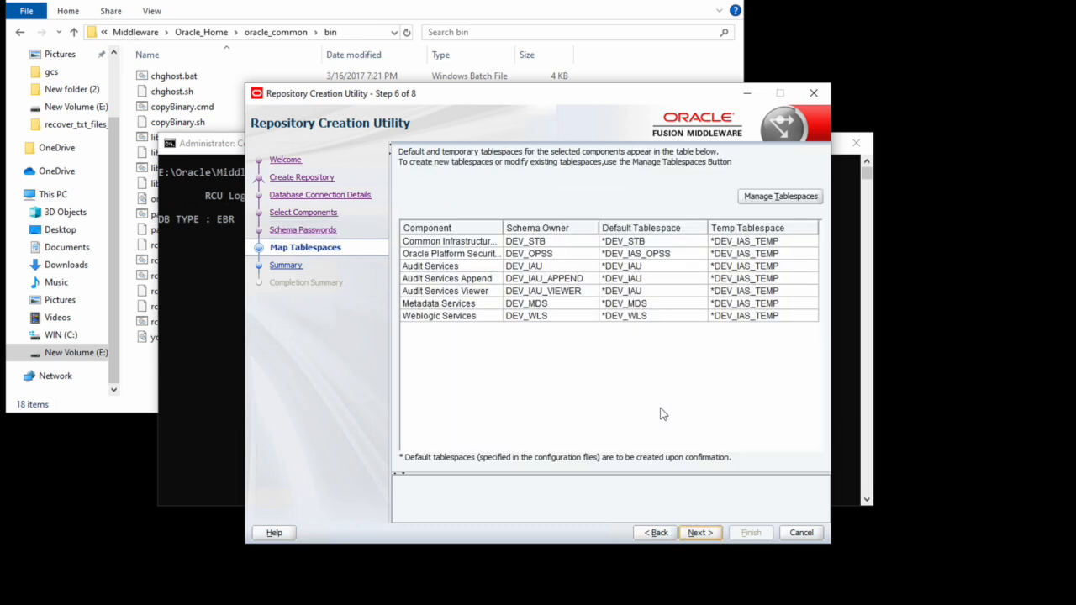
Step: Create the missing mapped tablespaces and start creating the DEV repository schemas
left_click(698, 533)
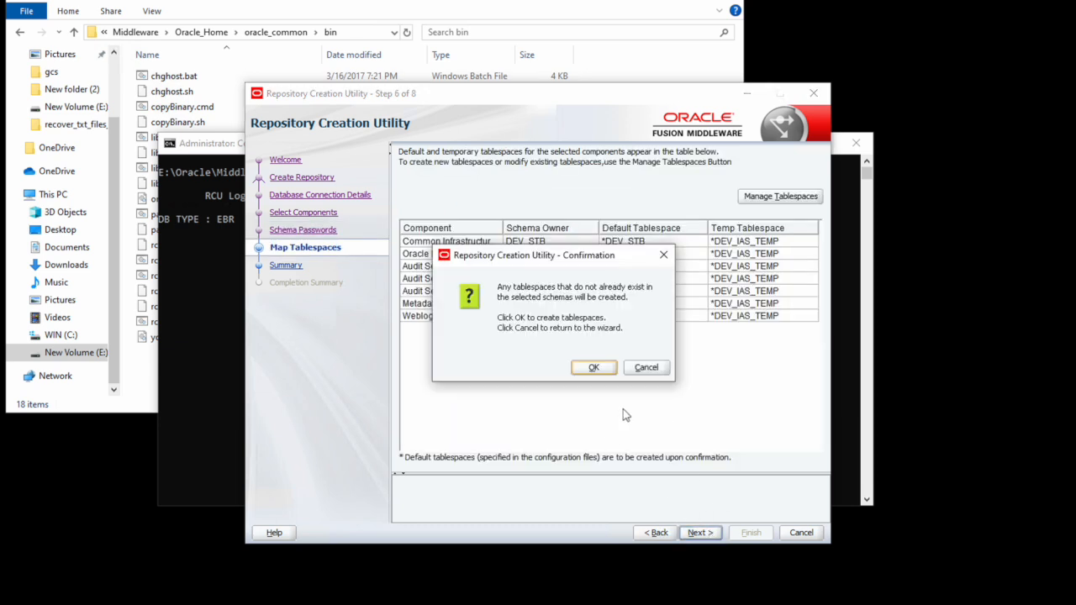
left_click(595, 368)
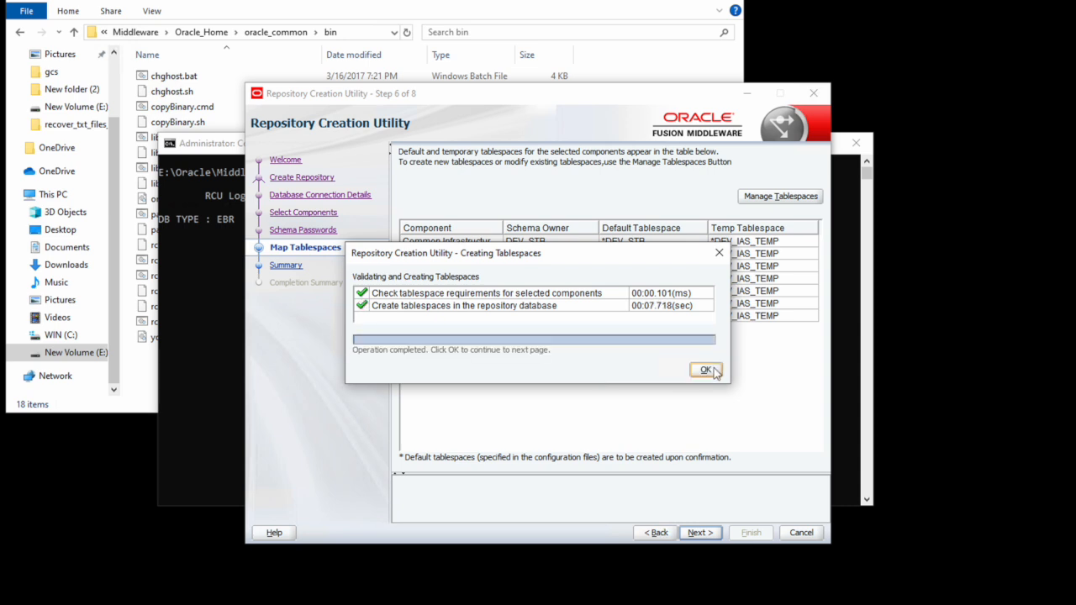
left_click(706, 371)
left_click(752, 533)
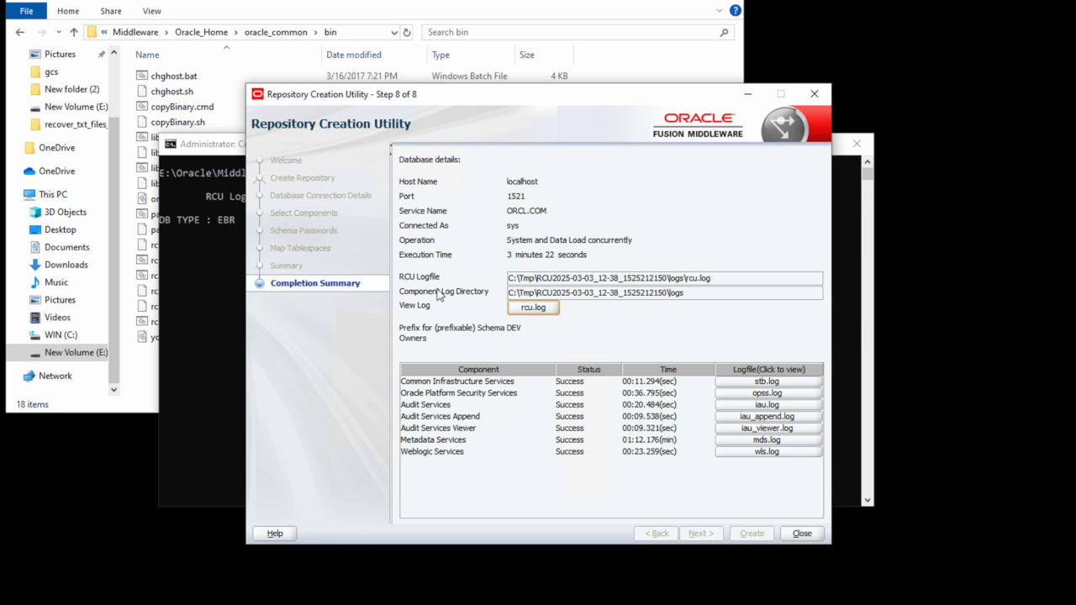
Step: Close the Repository Creation Utility once all seven DEV schemas show Success
left_click(801, 538)
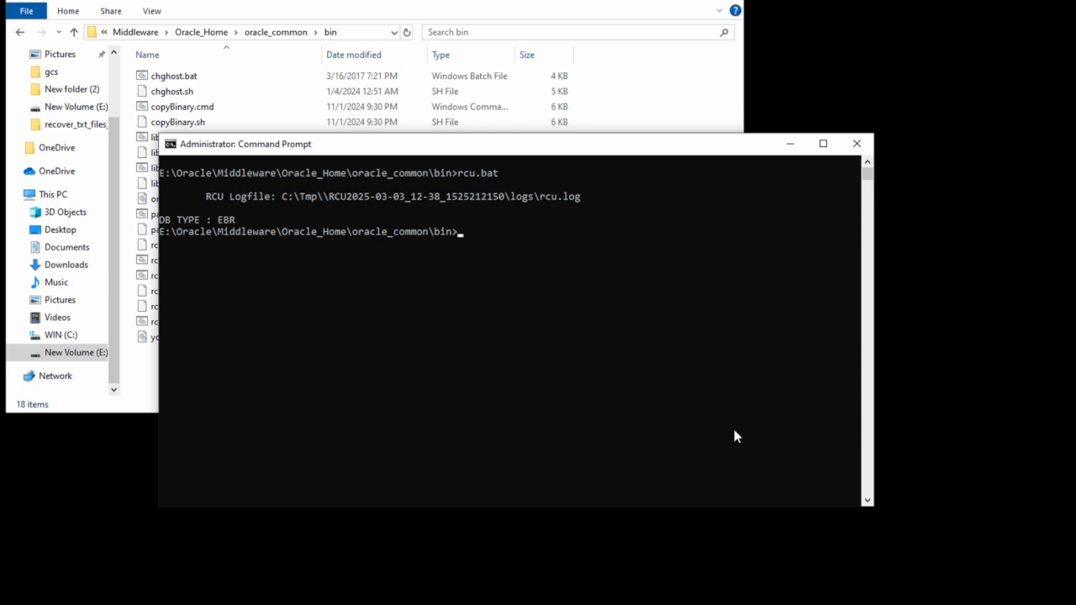
Step: Exit the old console and browse Explorer to oracle_common\common\bin, copying its path
type("exit")
key("Return")
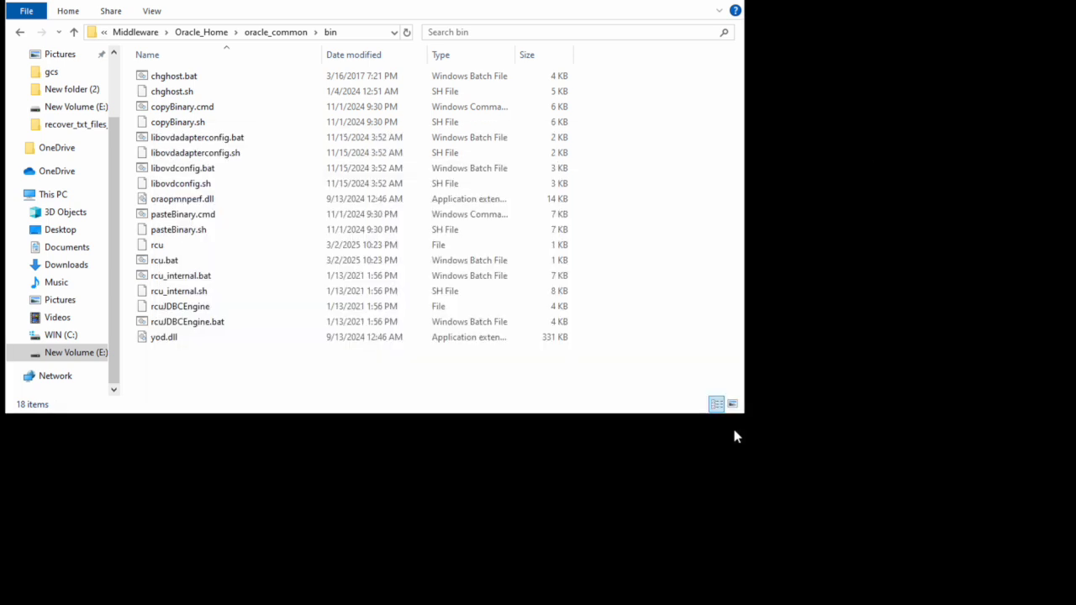
left_click(278, 32)
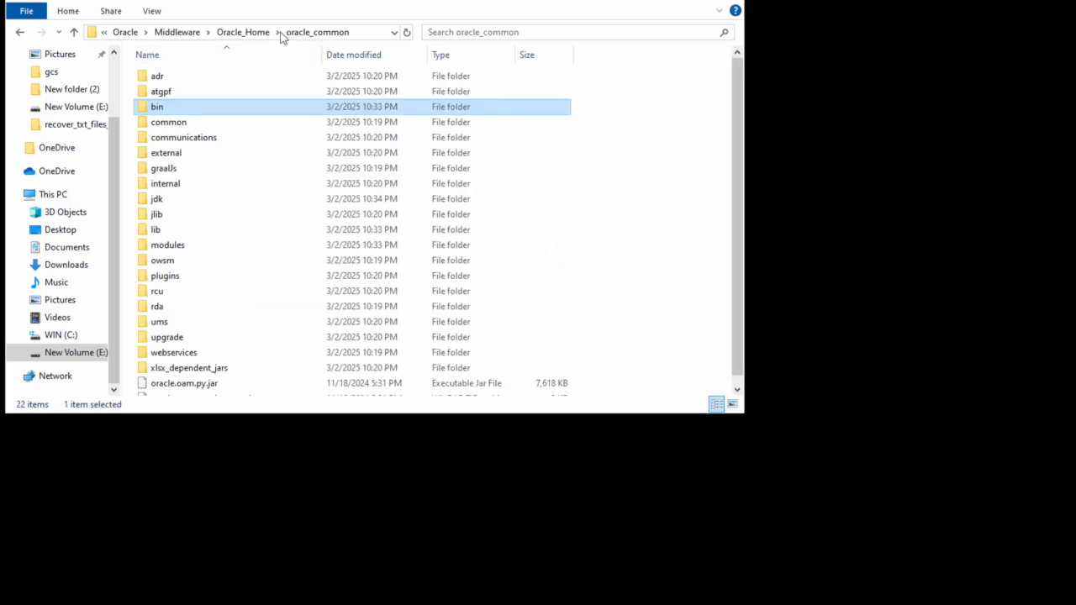
double_click(172, 122)
double_click(167, 76)
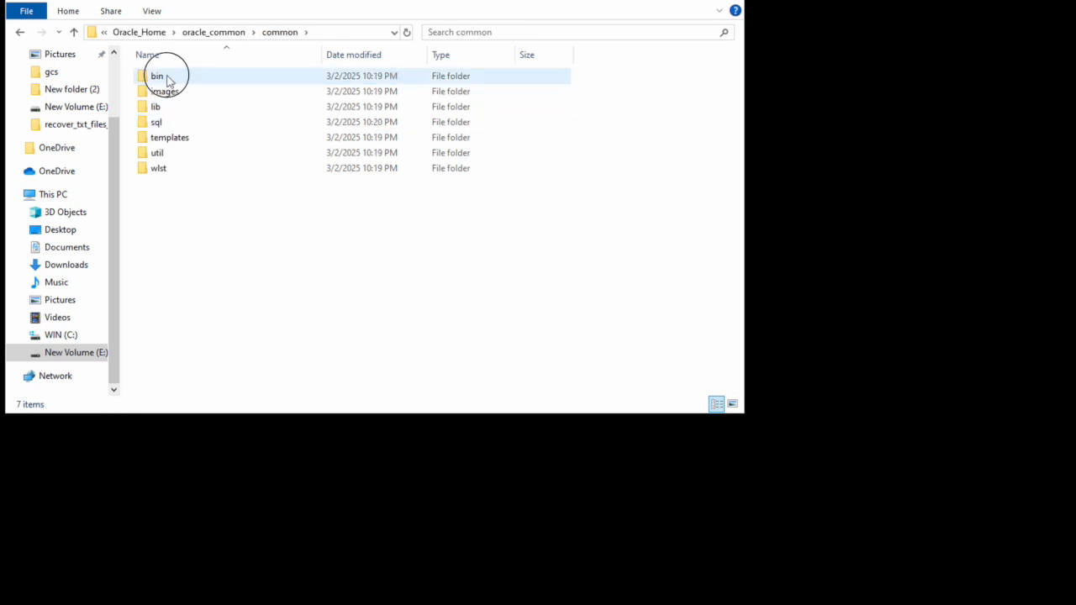
left_click(363, 32)
key("ctrl+c")
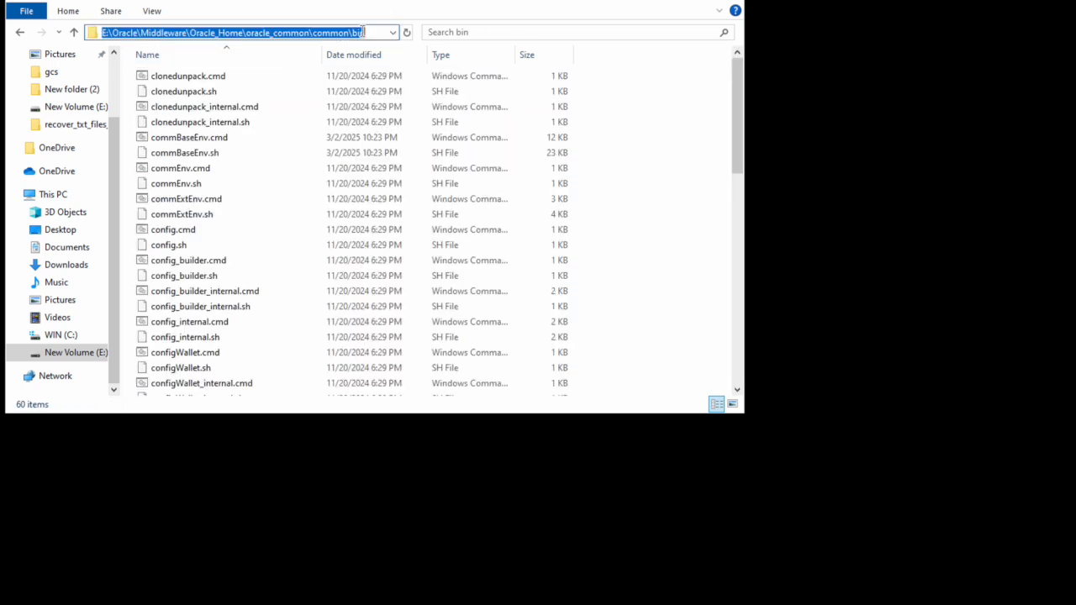
key("super")
Step: In an administrator Command Prompt, change to the common\bin path on E:, clear, and run config.cmd
type("cmd")
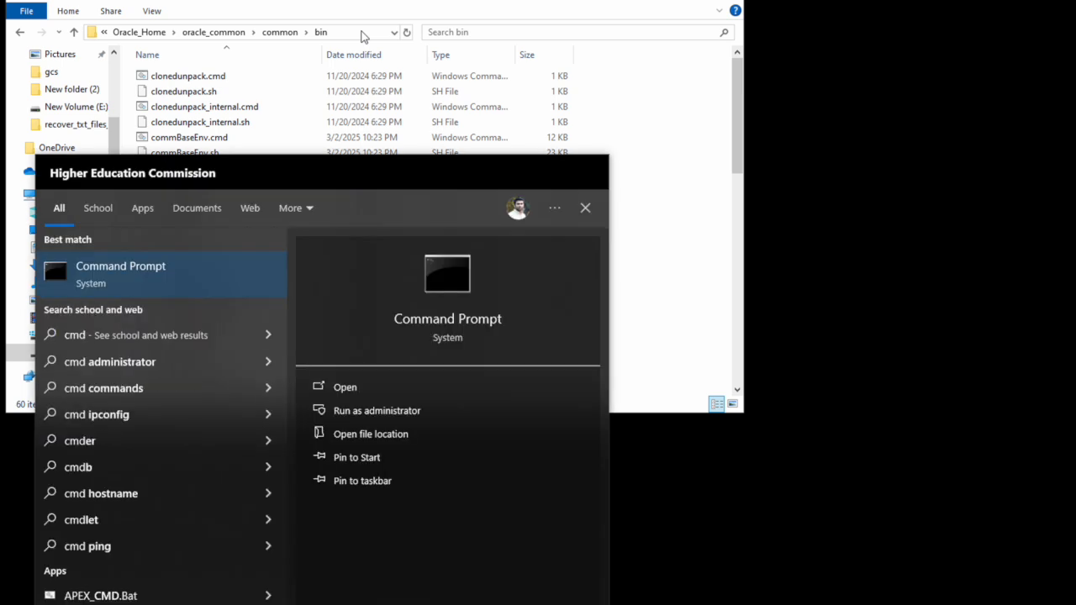
left_click(315, 409)
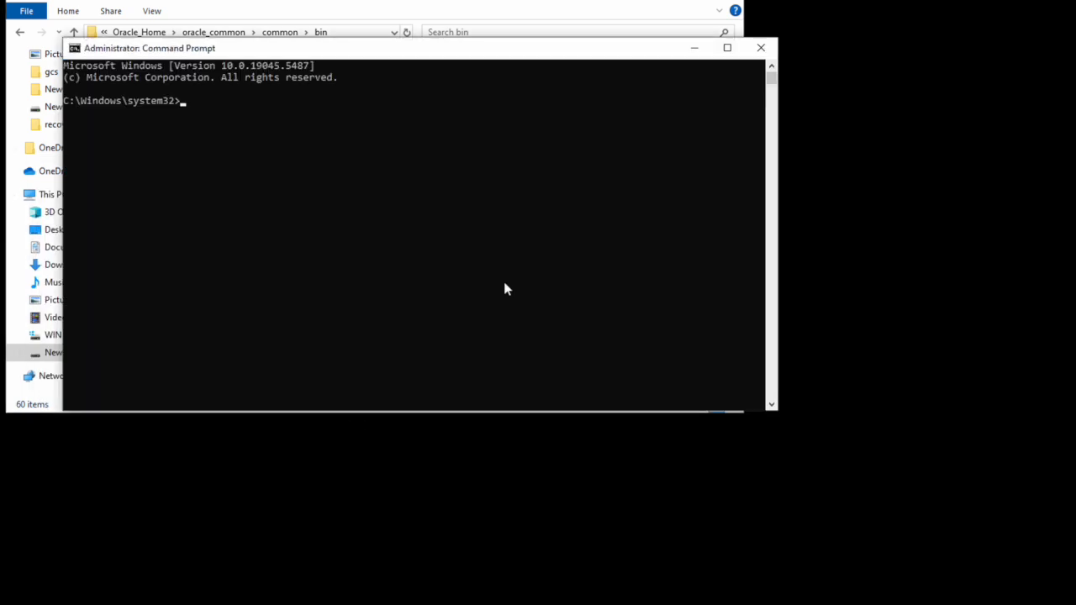
type("cd")
key("ctrl+v")
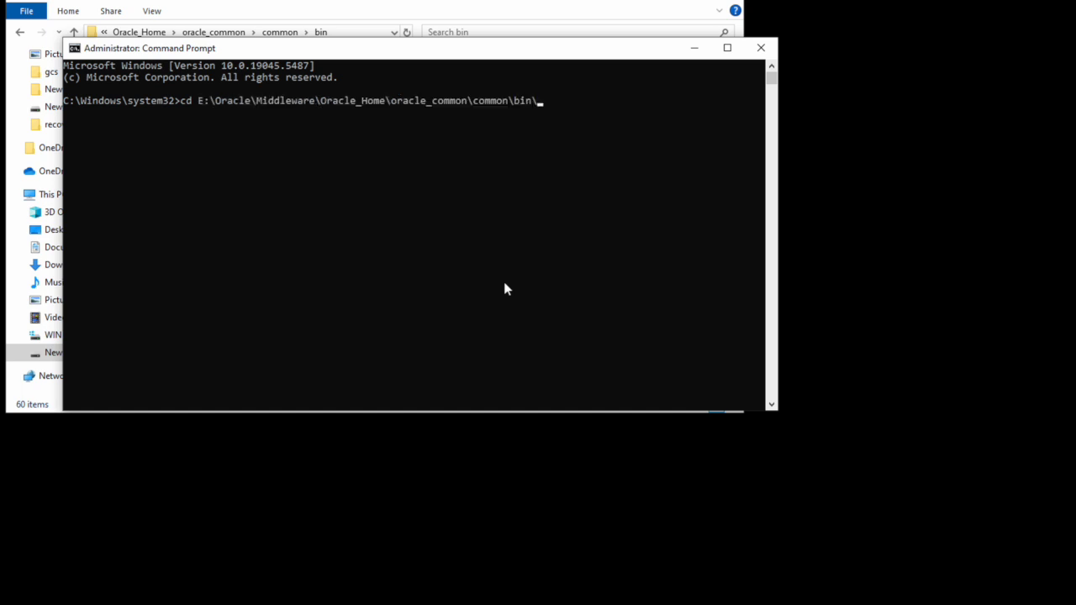
key("Return")
type("E:")
key("Return")
type("cls")
key("Return")
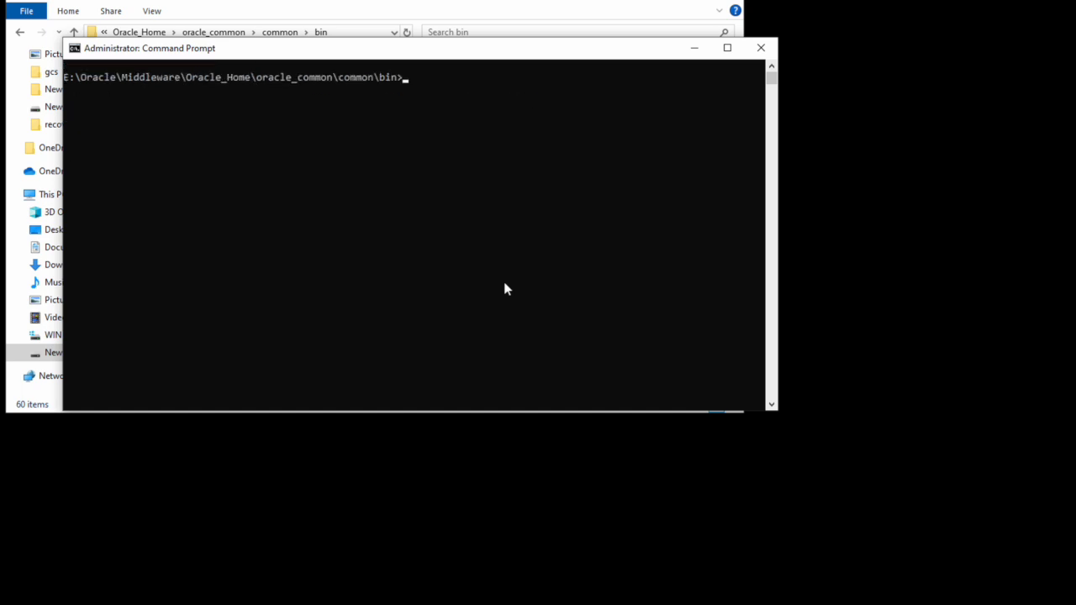
type("config.cmd")
key("Return")
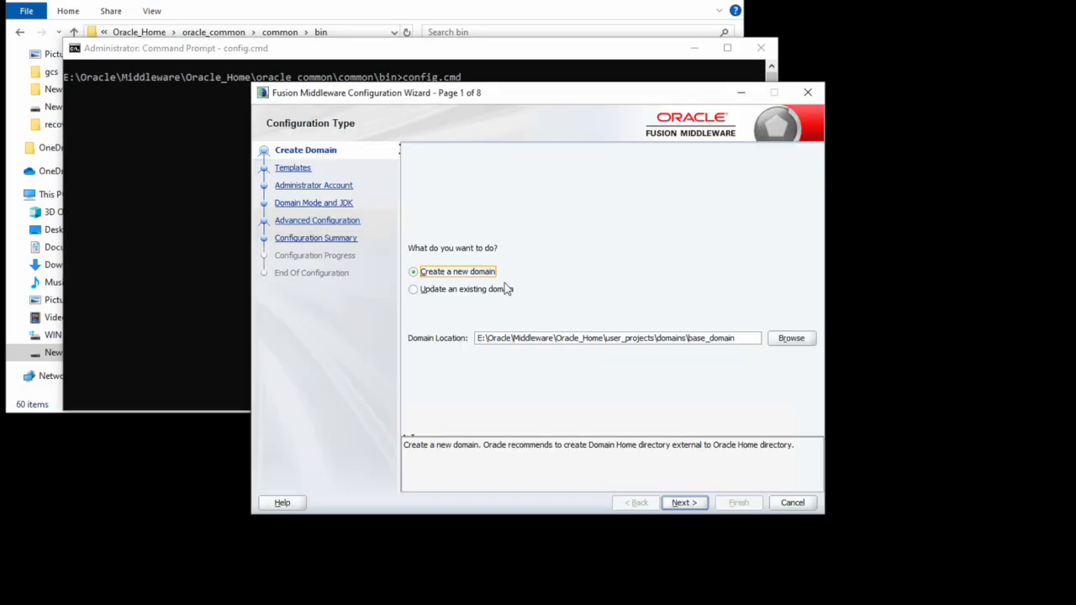
Step: Choose to create a new domain and settle on the Oracle Forms template
left_click(688, 504)
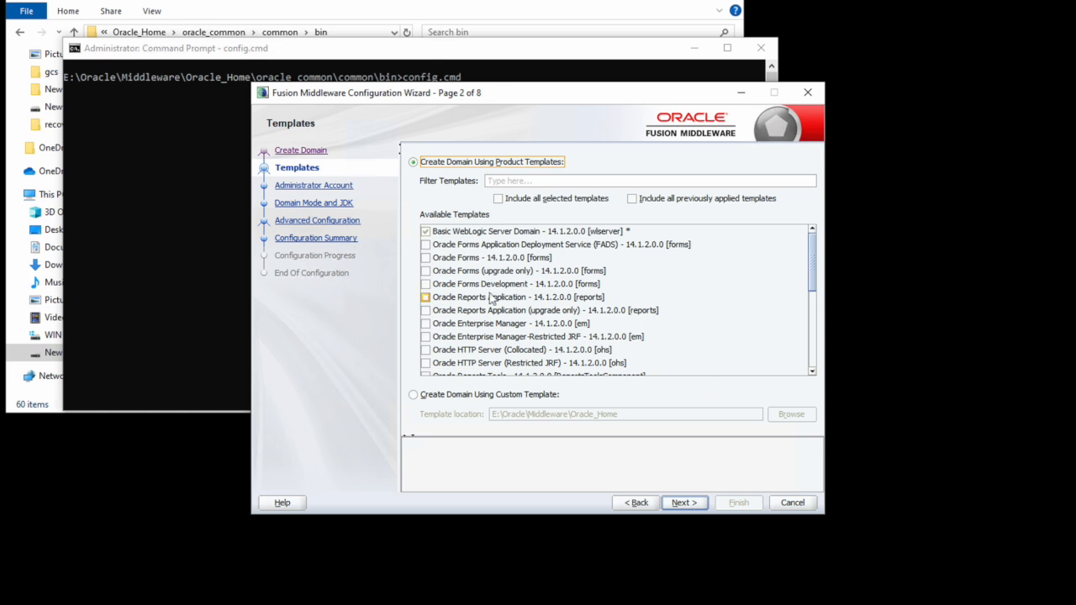
left_click(425, 259)
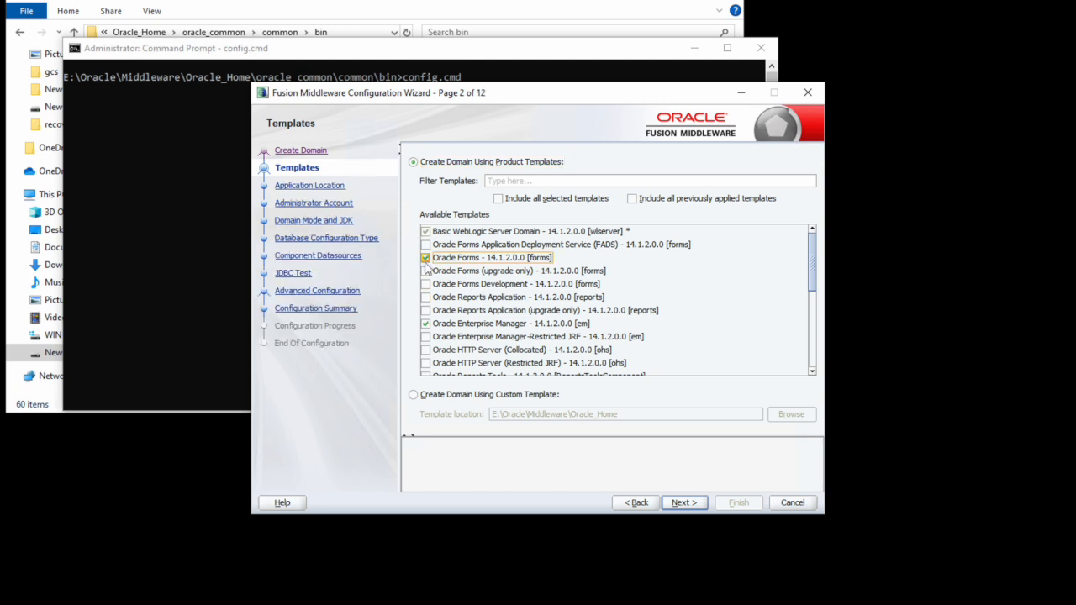
left_click(425, 271)
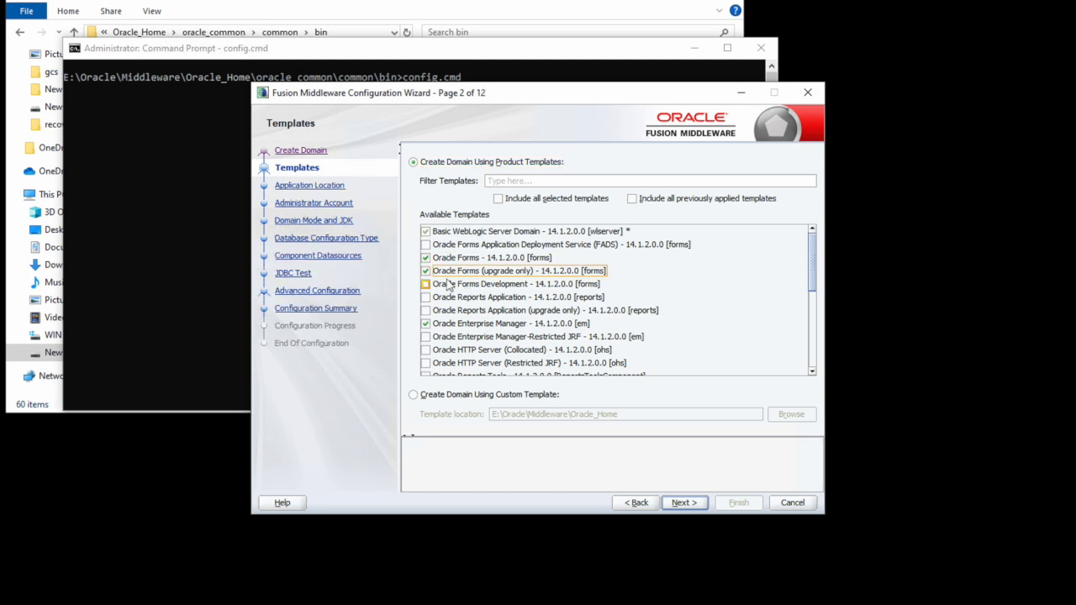
left_click(427, 272)
left_click(426, 285)
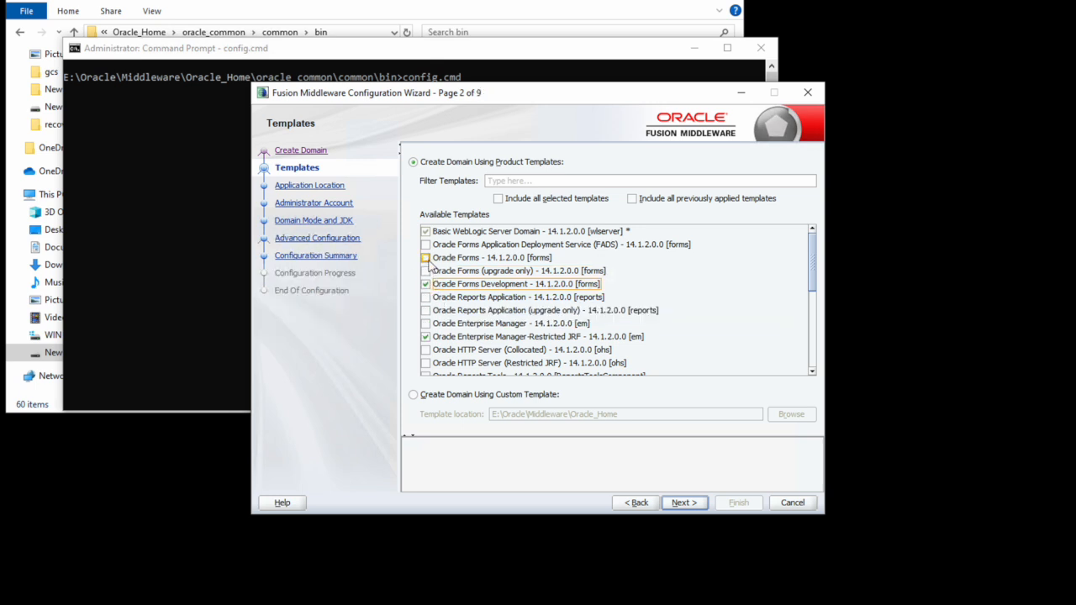
left_click(426, 258)
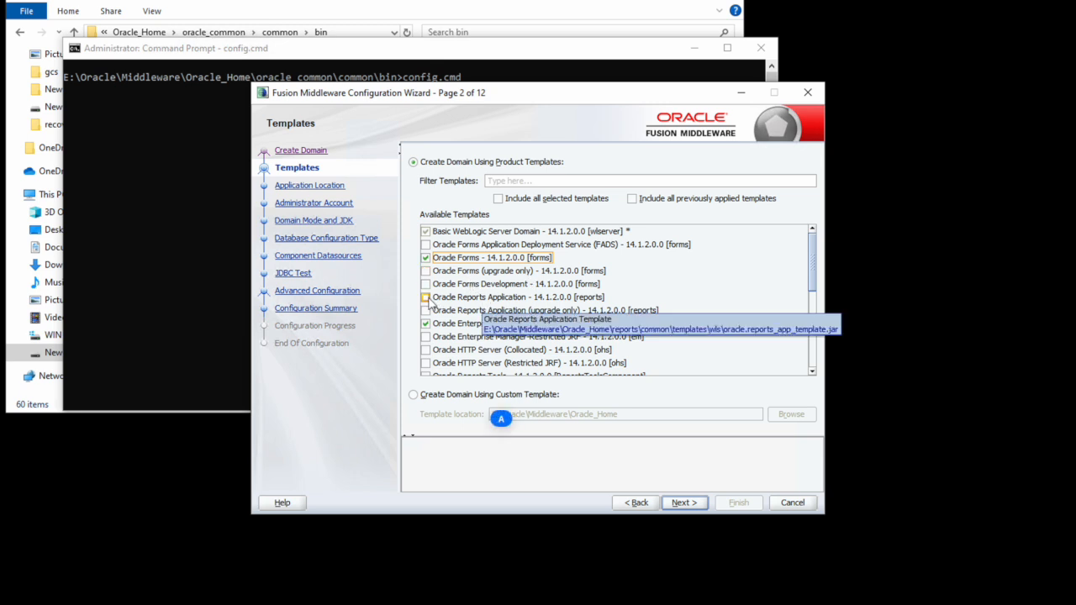
Step: Add the Oracle Reports Application, Oracle HTTP Server (Collocated), Reports Server and Reports Bridge templates
left_click(427, 298)
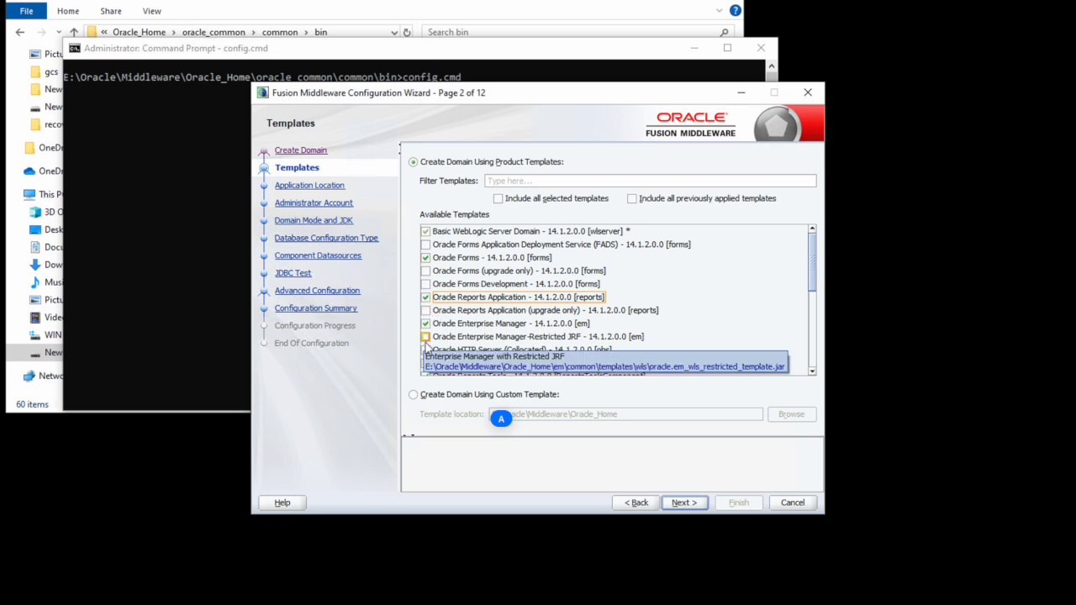
scroll(450, 329, "down", 1)
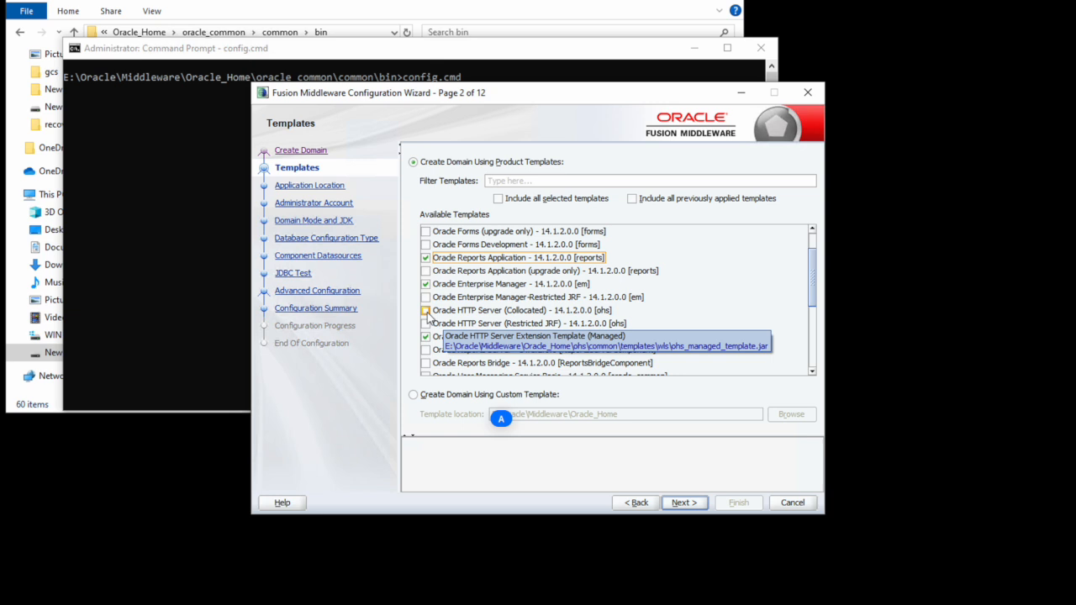
left_click(425, 310)
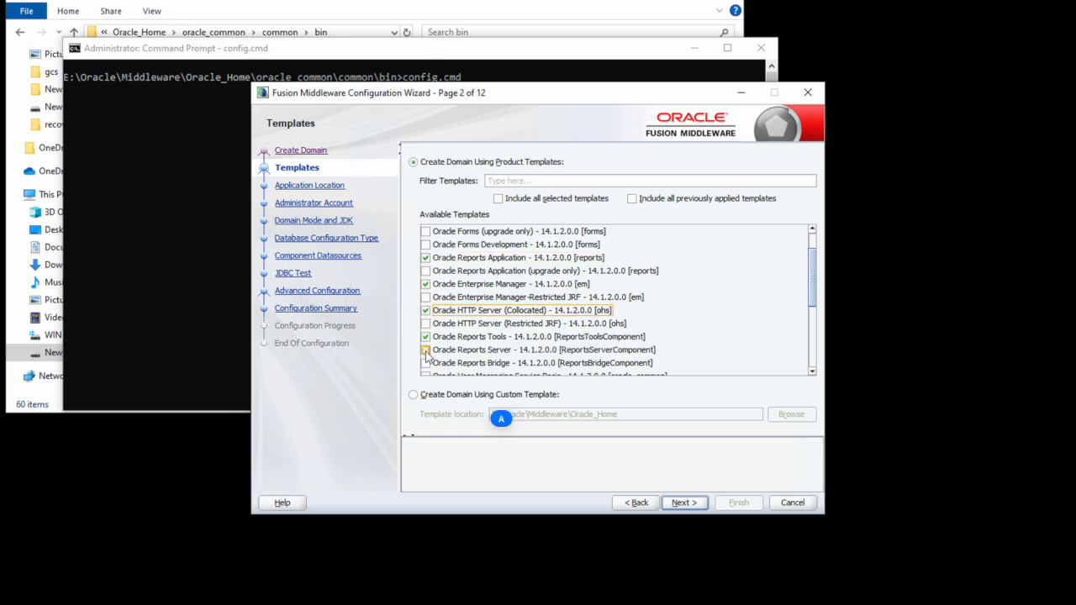
left_click(425, 350)
left_click(426, 362)
Step: Scroll through Available Templates to review the selections, then proceed to Application Location
scroll(460, 338, "down", 1)
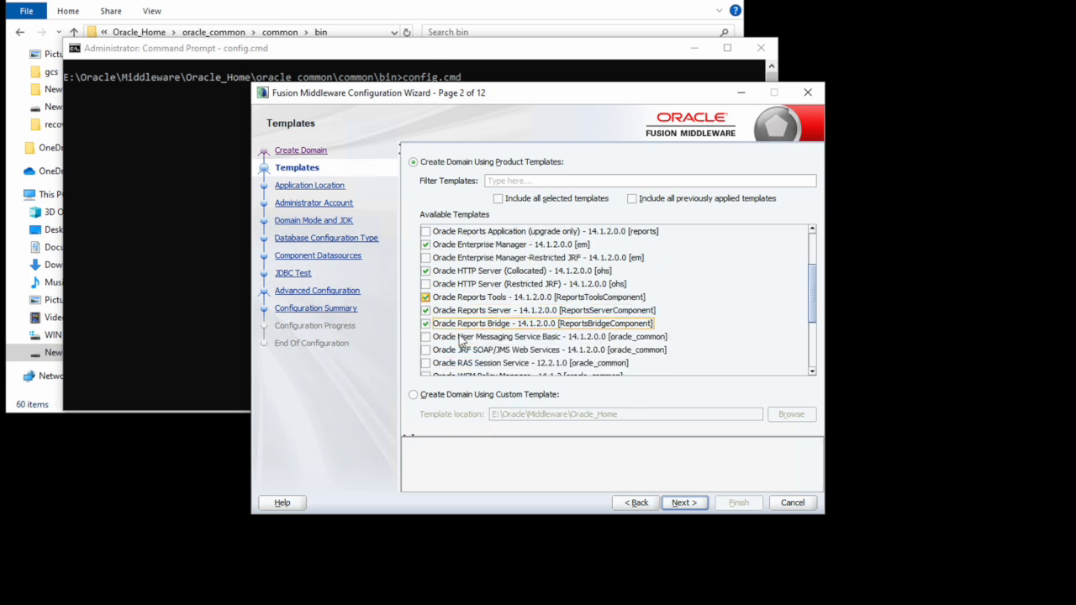
scroll(495, 345, "down", 3)
scroll(501, 347, "up", 3)
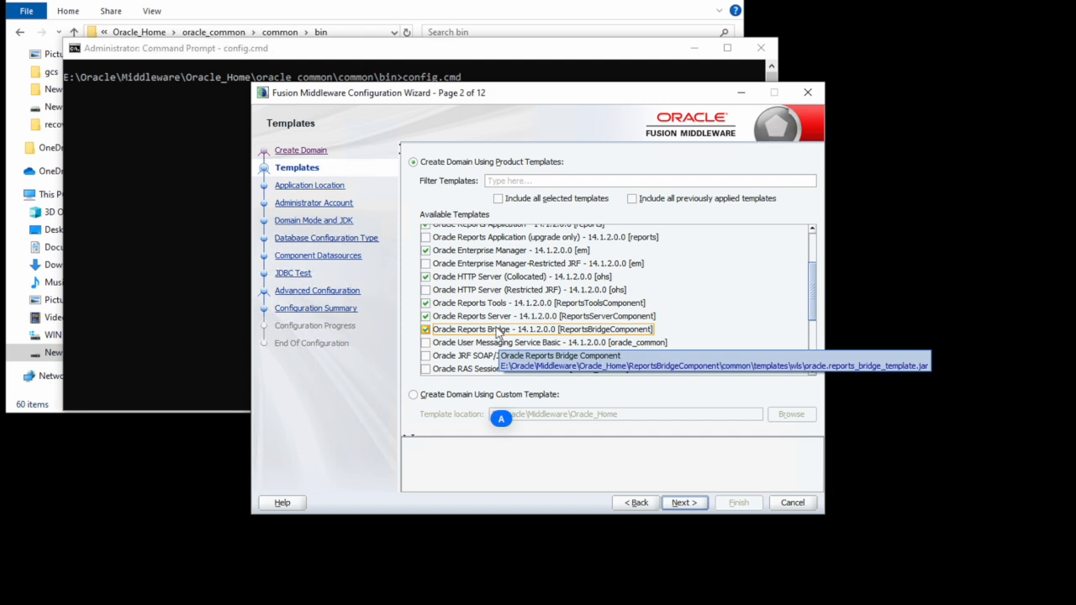
scroll(494, 337, "up", 1)
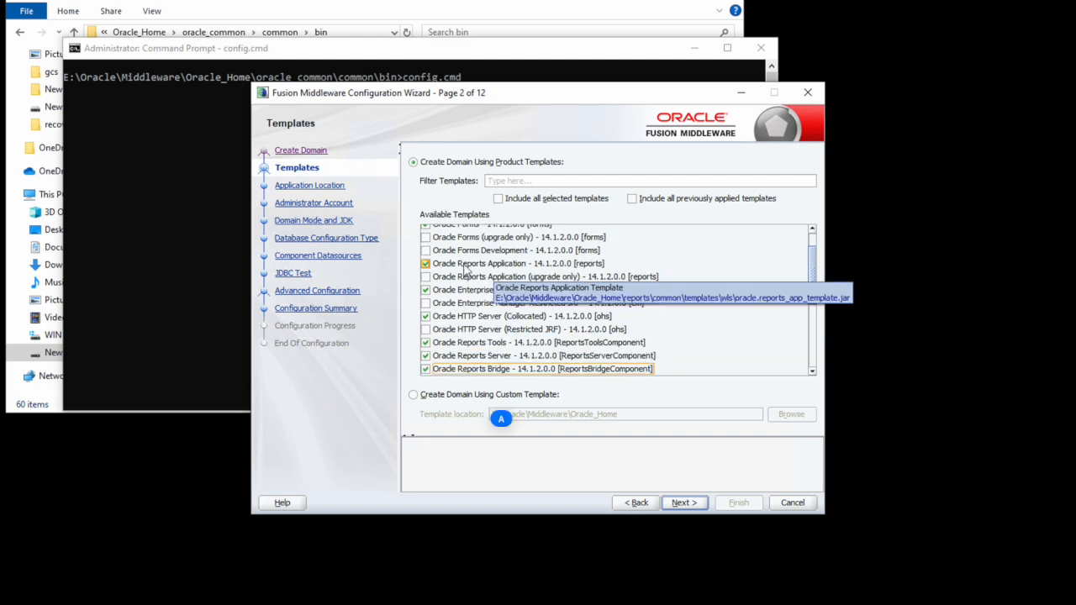
scroll(469, 273, "up", 1)
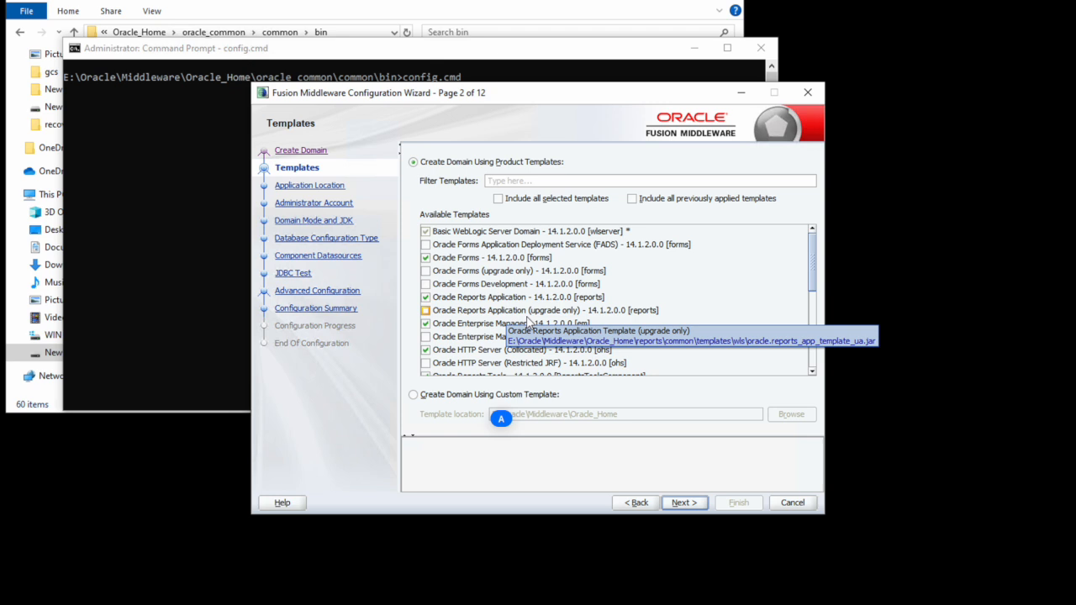
scroll(528, 321, "down", 1)
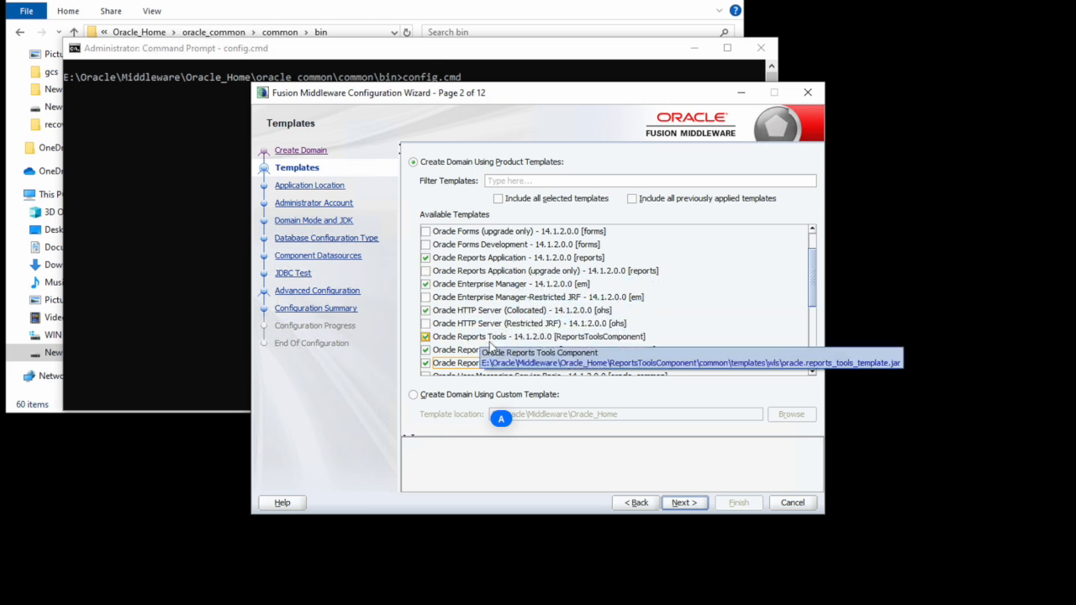
scroll(574, 345, "down", 2)
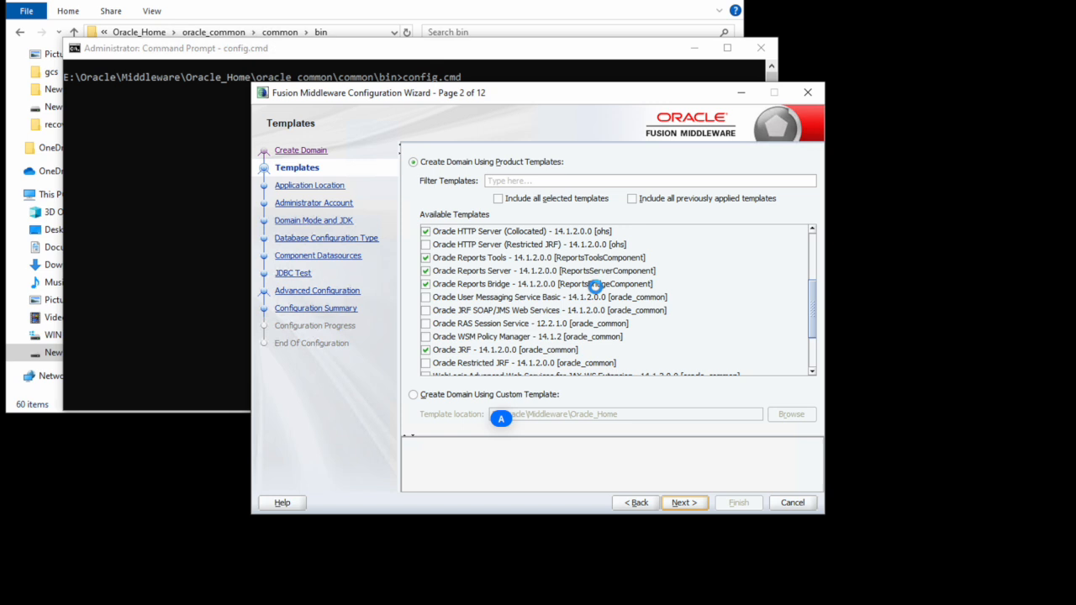
key("alt+n")
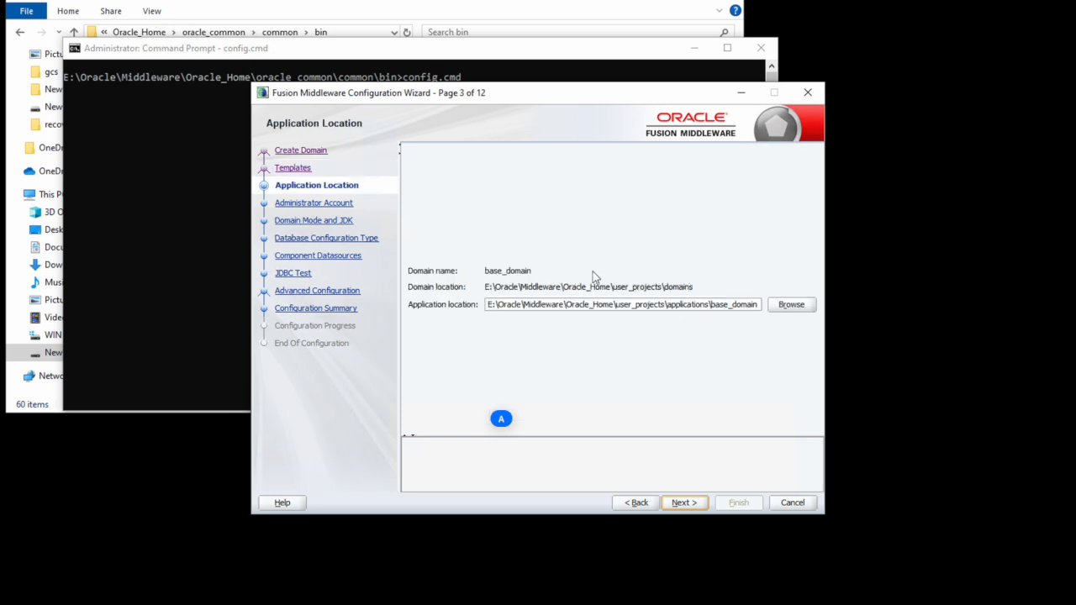
Step: Keep the default administrator name, then enter the admin password and start confirming it
left_click(688, 501)
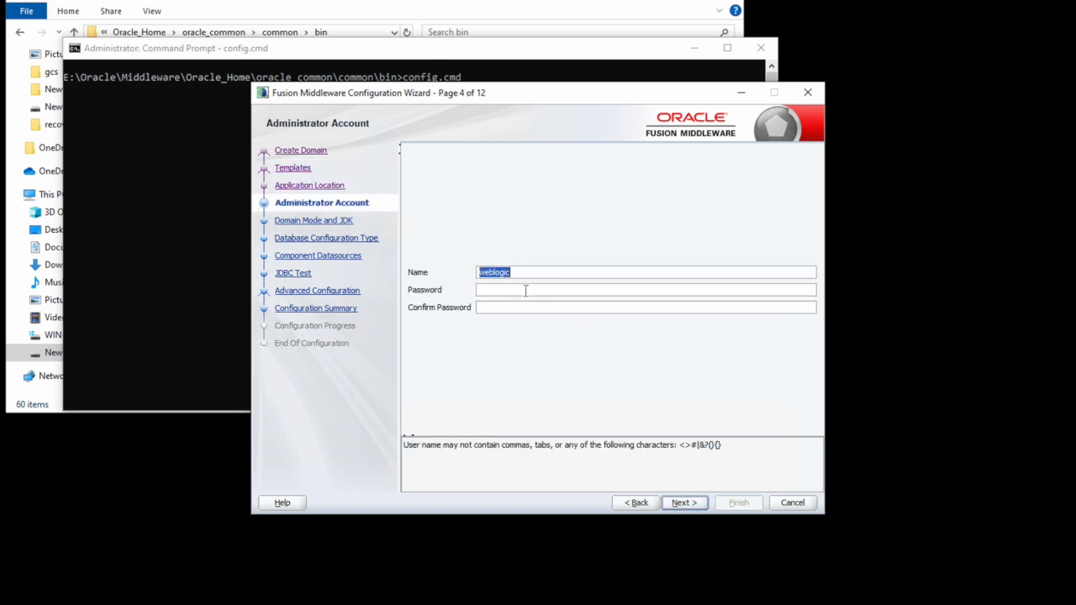
left_click(526, 291)
type("welcome1")
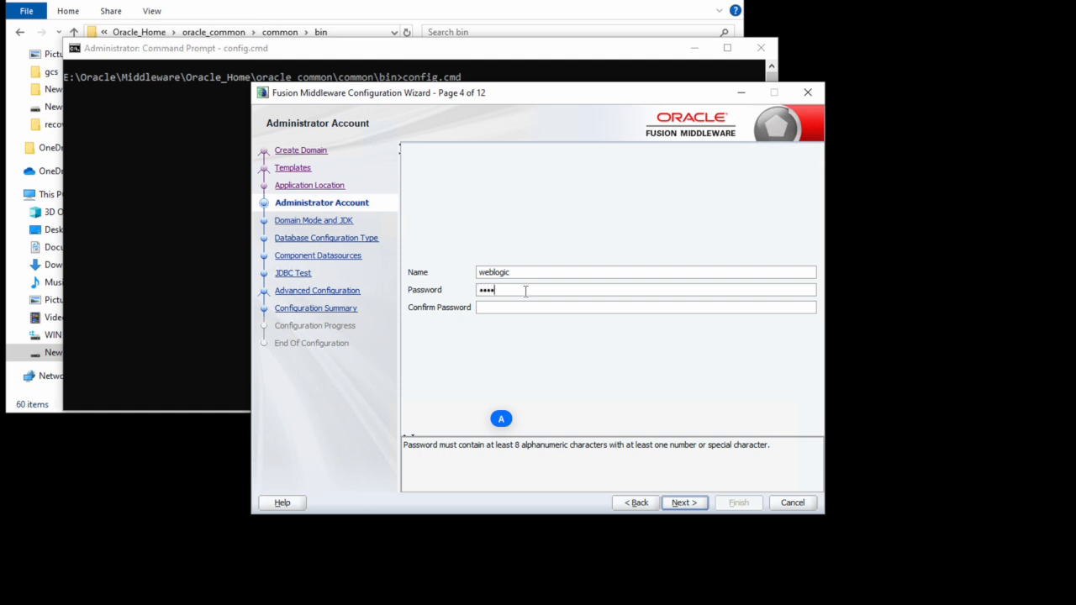
type("1")
key("Tab")
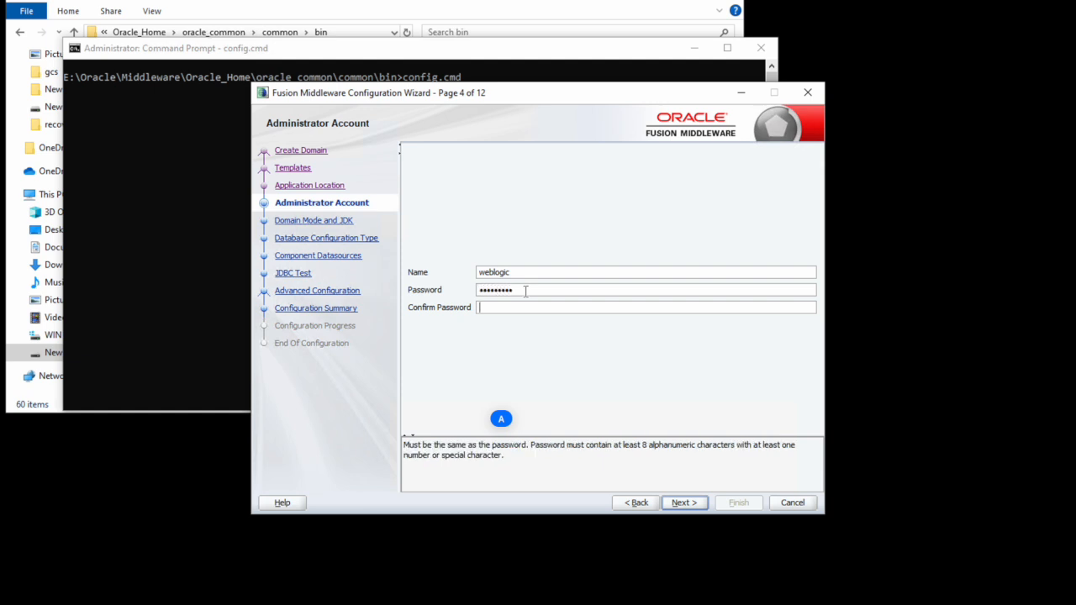
type("welcome11")
Step: Keep Development mode and re-enable non-SSL listen ports after the port-required warning
left_click(699, 506)
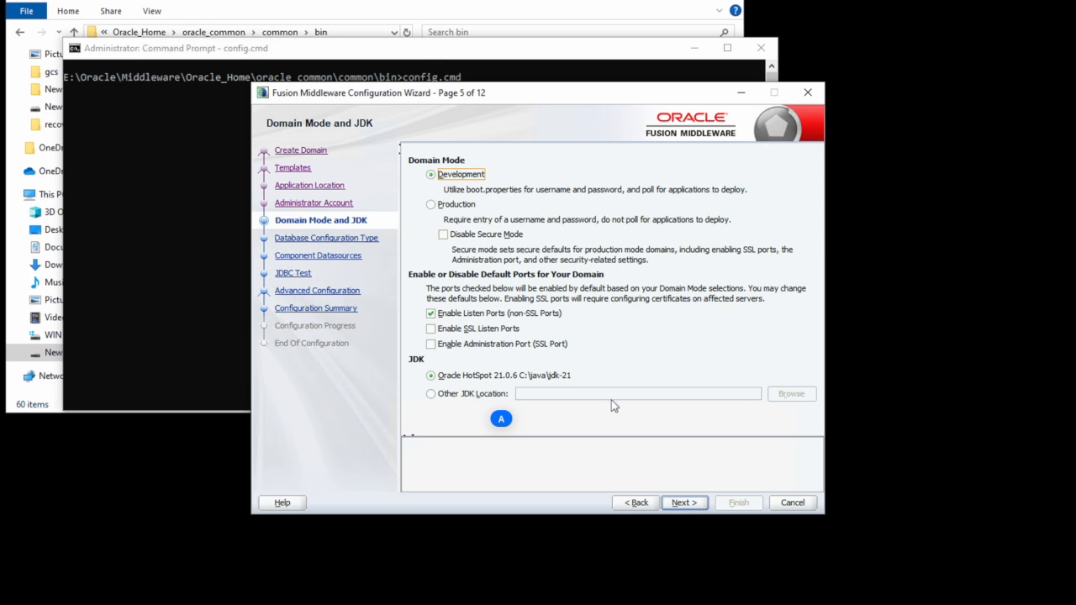
left_click(431, 314)
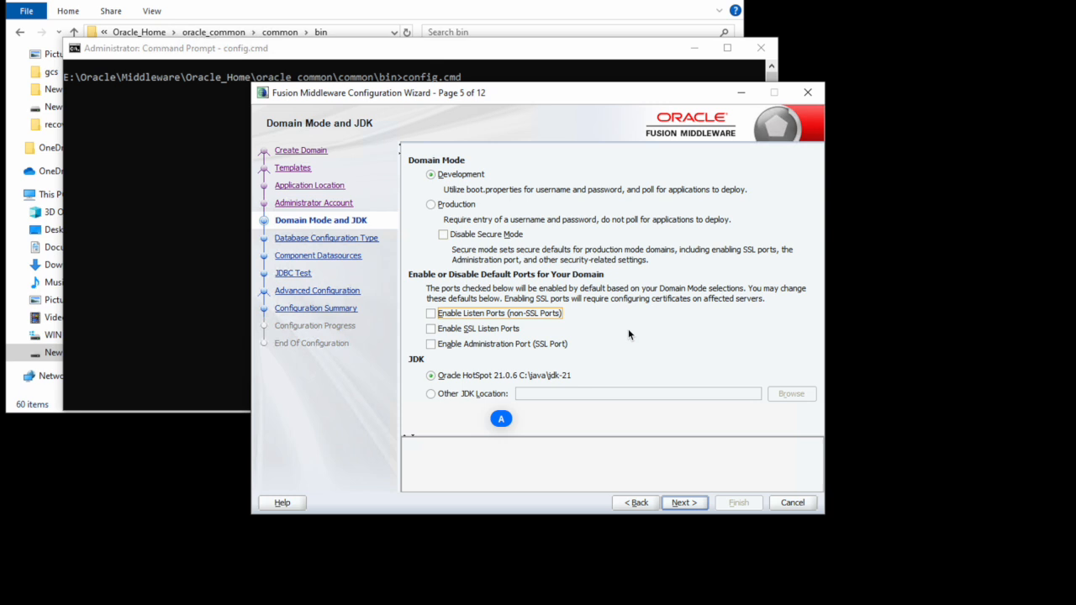
left_click(691, 501)
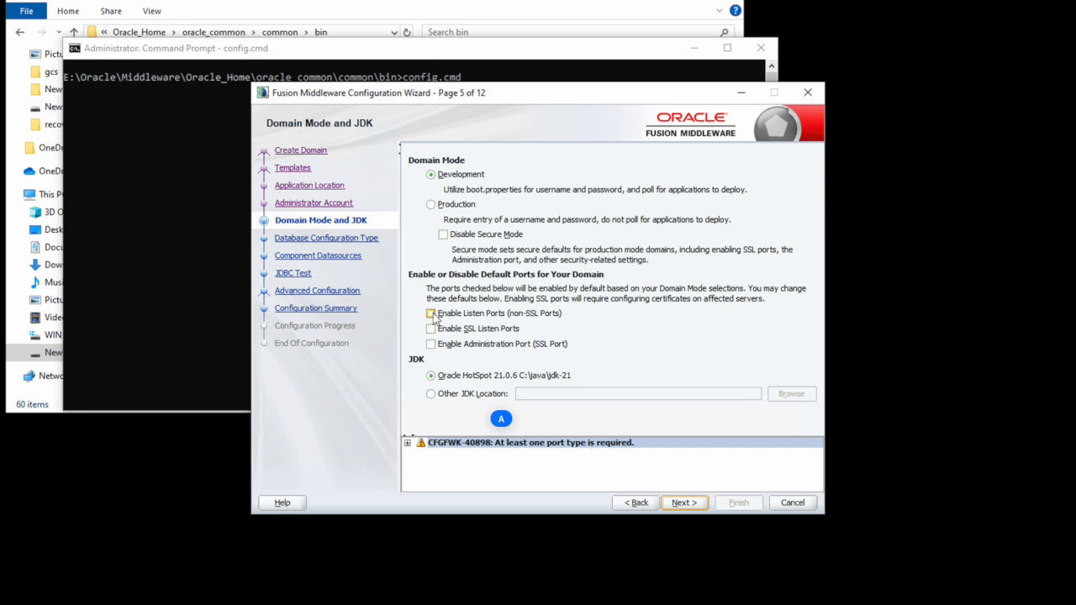
left_click(431, 314)
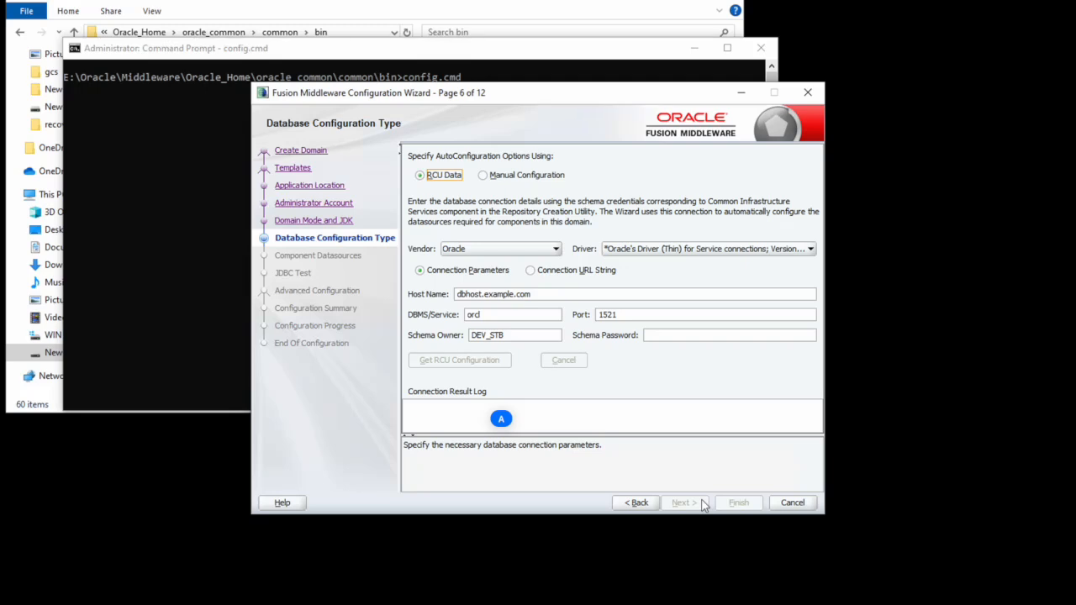
Step: Point the RCU connection at host localhost, service orcl.com, with the schema password, and fetch its configuration
left_click(544, 294)
double_click(545, 293)
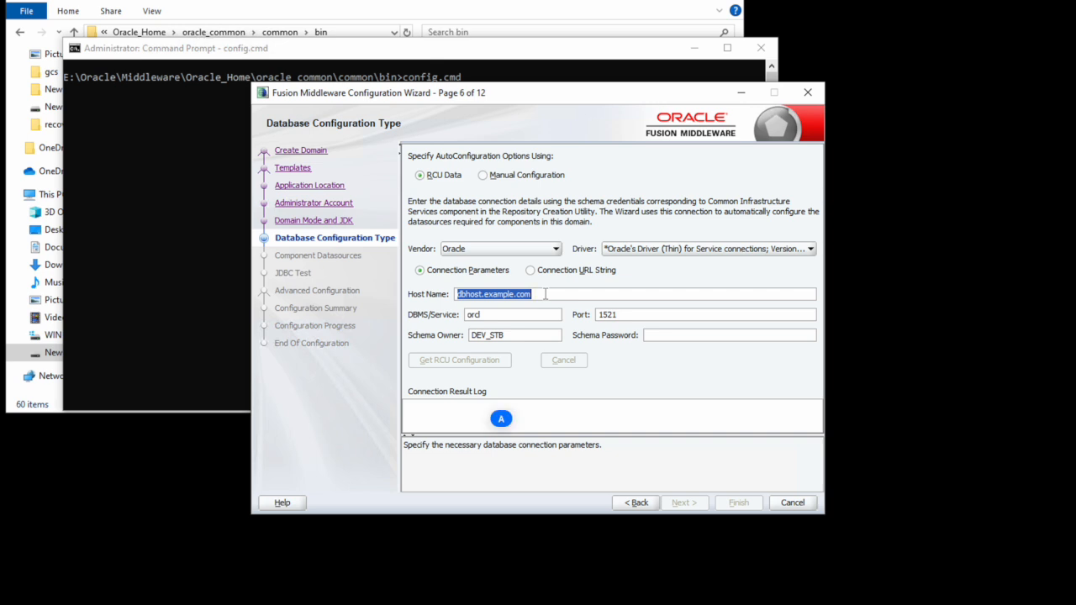
type("local")
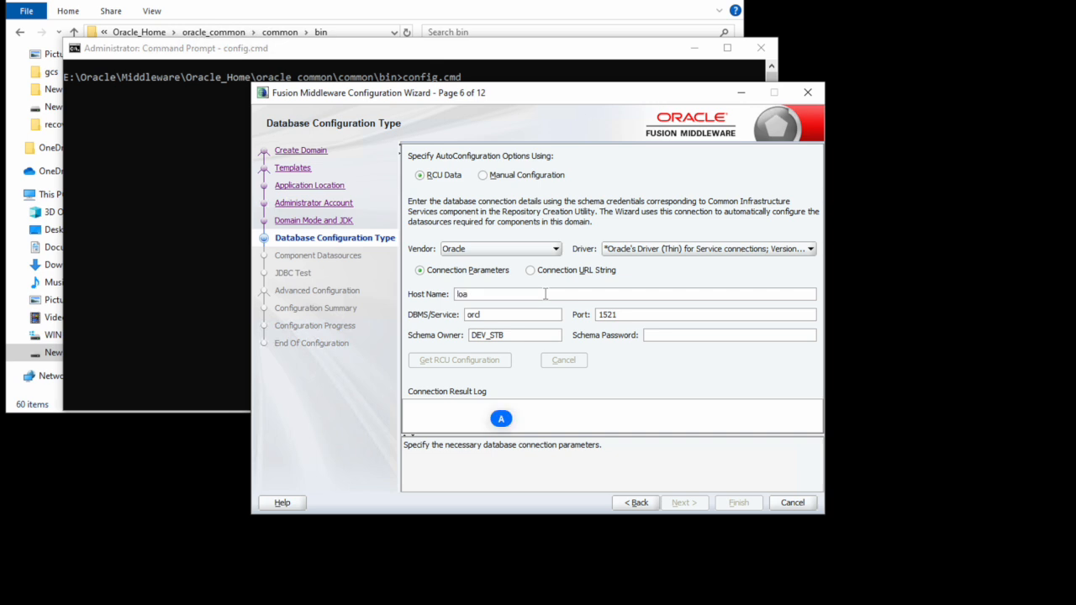
type("host")
key("Tab")
type("orcl.com")
key("Tab")
key("Tab")
key("Tab")
type("oracle")
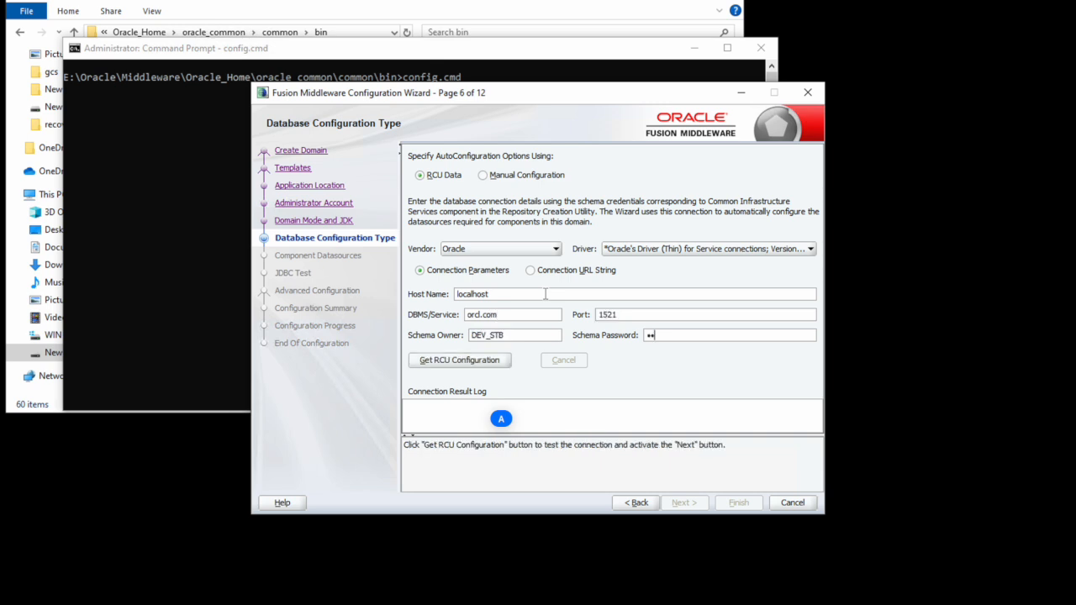
left_click(446, 363)
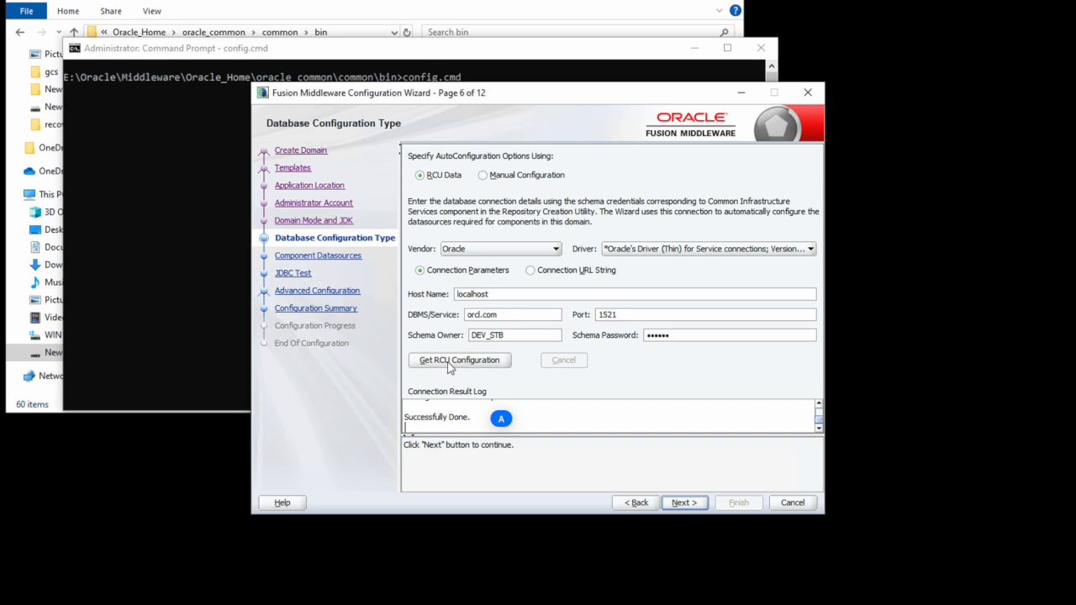
left_click(703, 507)
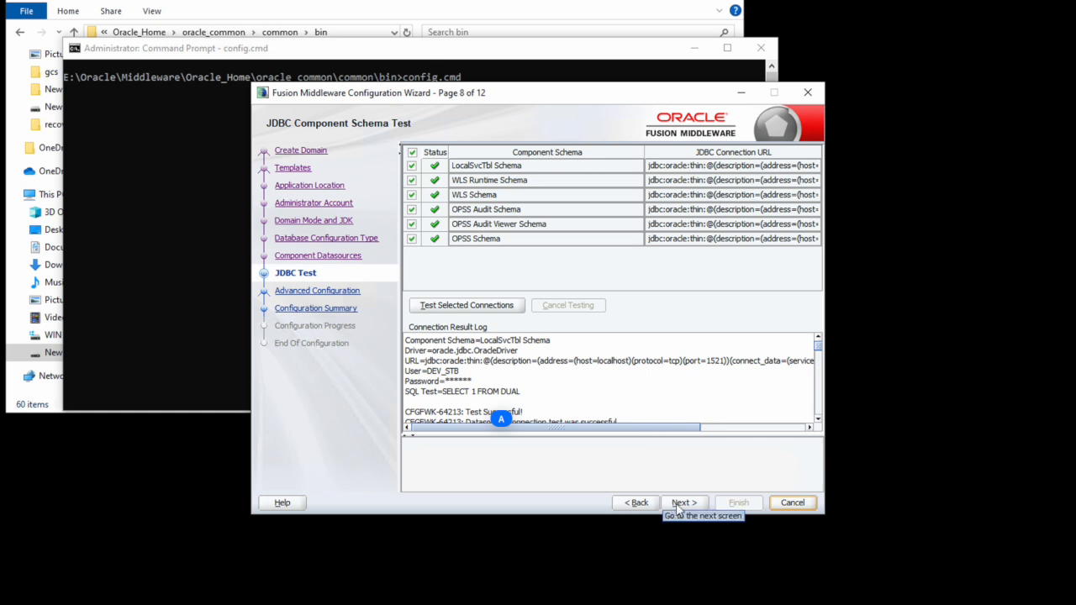
Step: Select Administration Server, Topology and System Components for advanced configuration, leaving Node Manager unticked
left_click(683, 503)
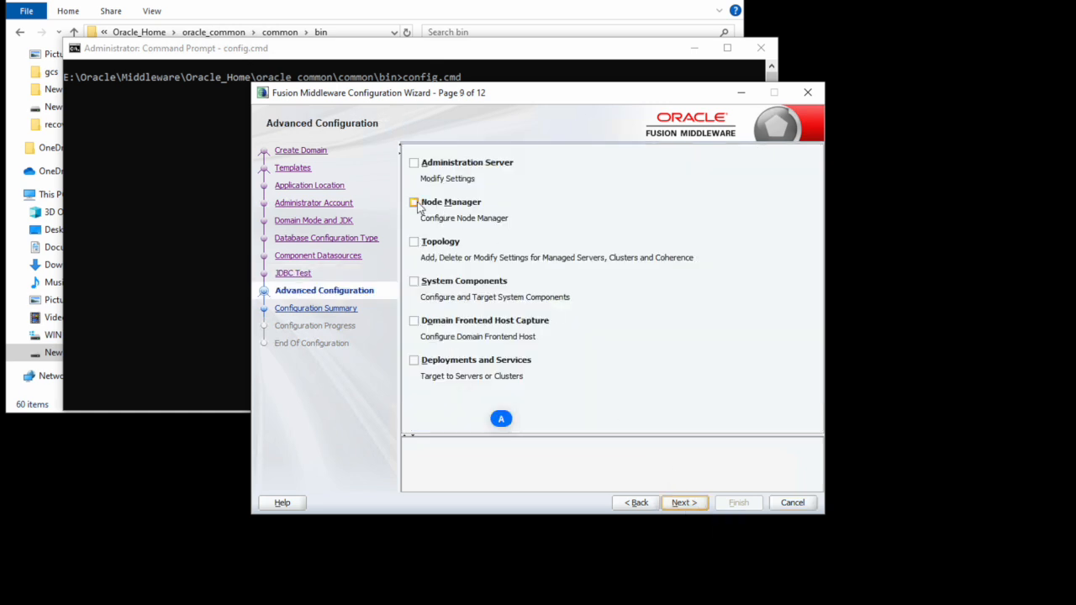
left_click(414, 205)
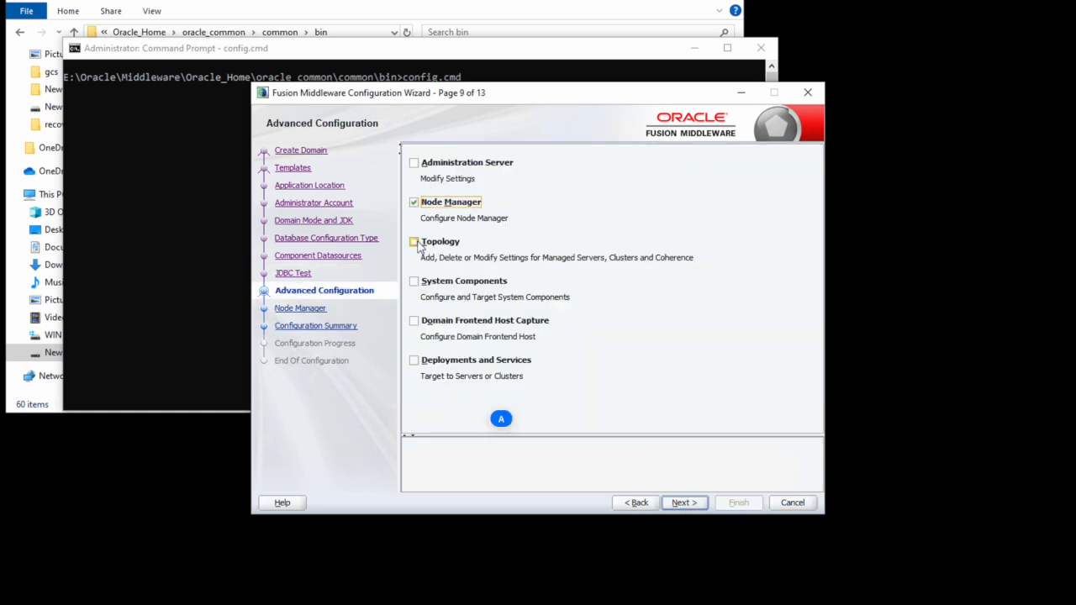
left_click(414, 242)
left_click(413, 282)
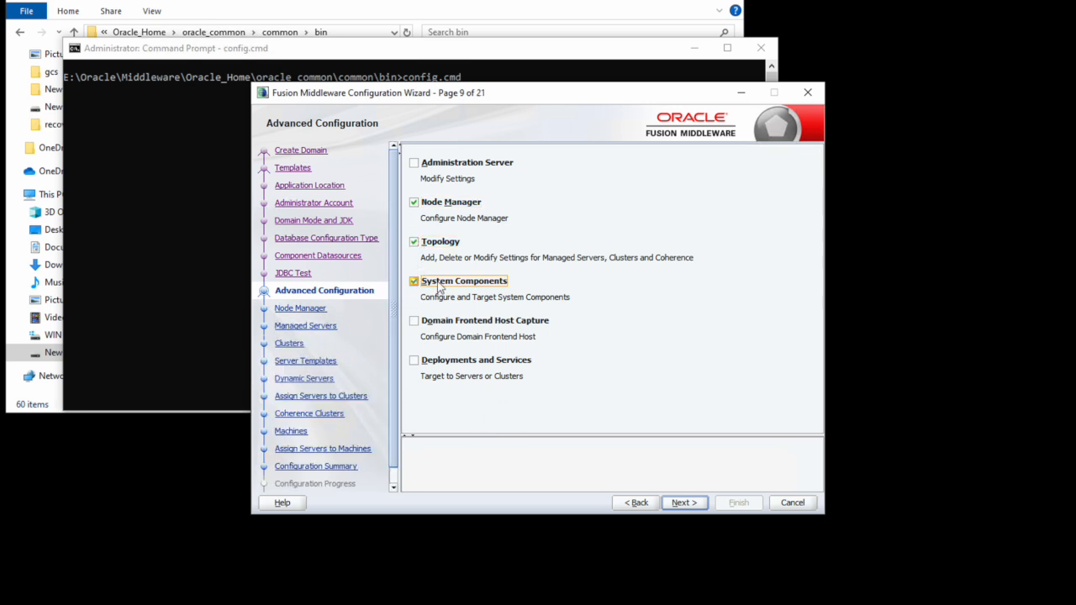
left_click(684, 503)
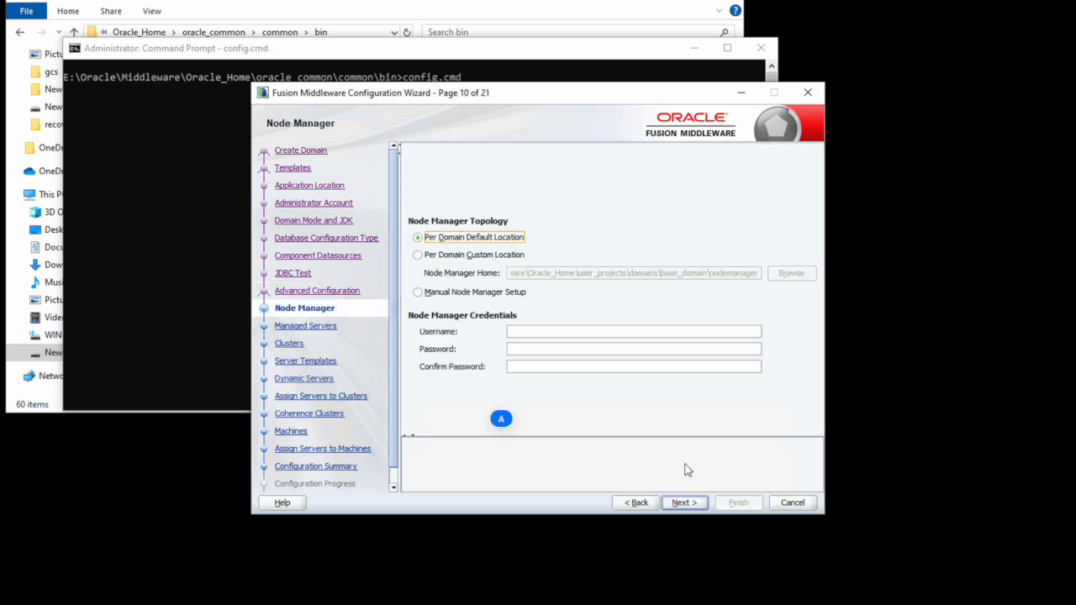
left_click(635, 503)
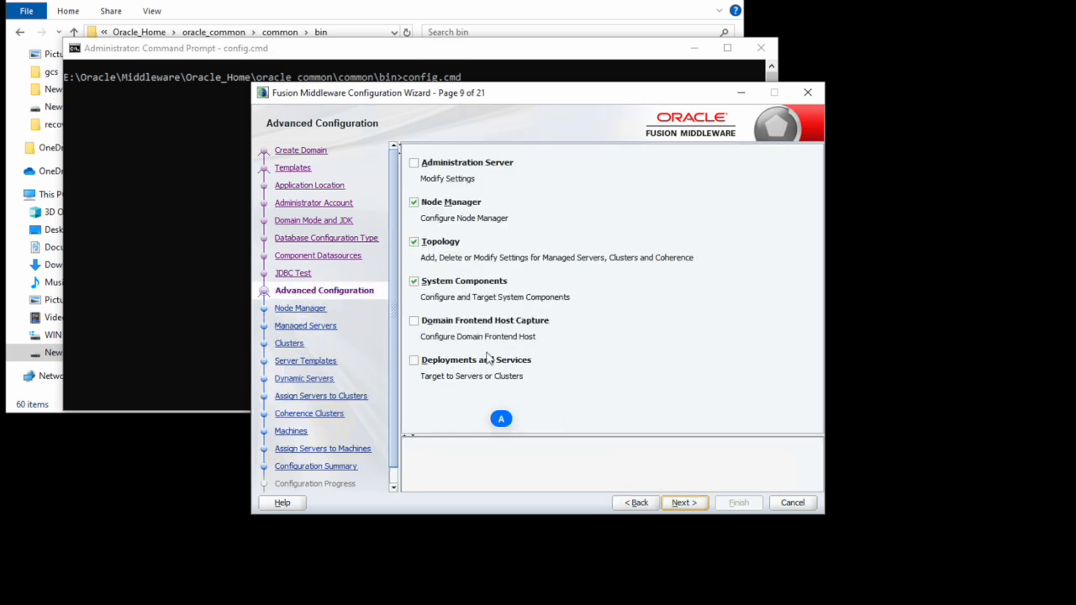
left_click(413, 163)
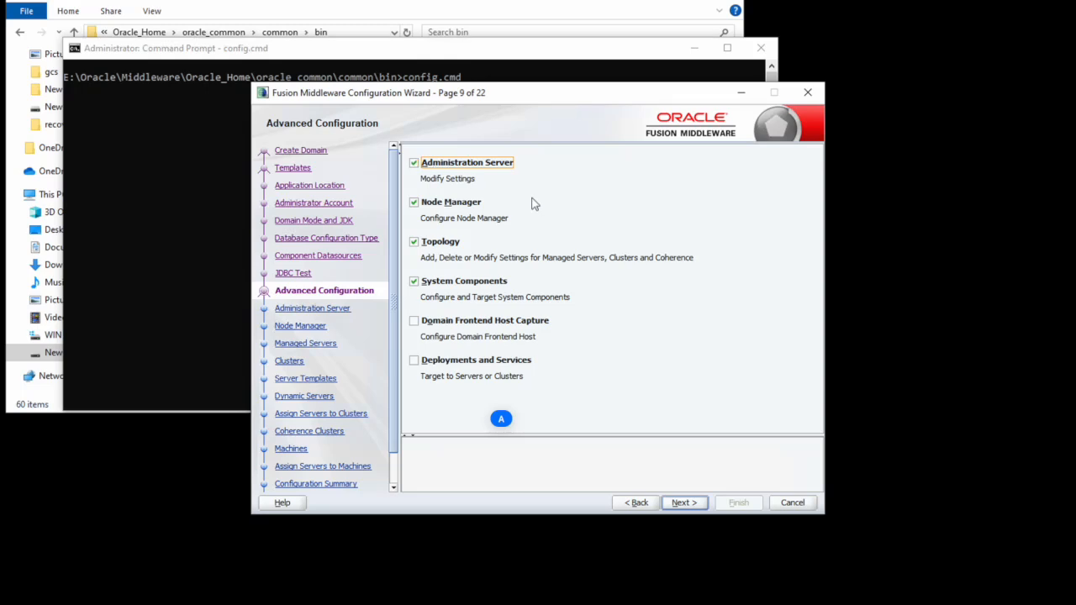
left_click(414, 203)
left_click(702, 508)
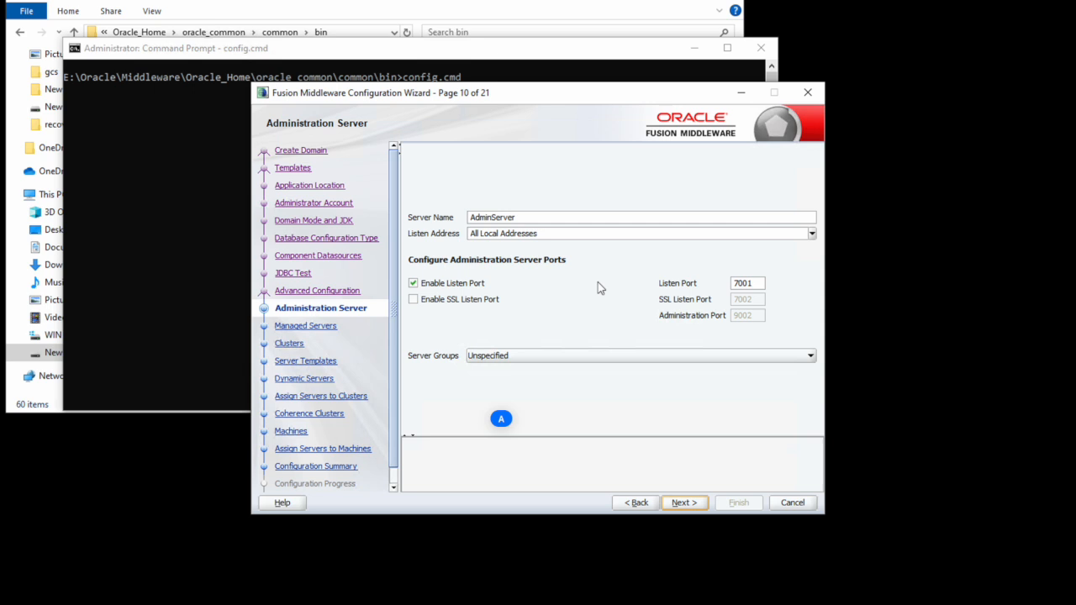
Step: Accept the default managed servers, clusters, server templates, dynamic servers, cluster assignments and Coherence cluster
left_click(684, 502)
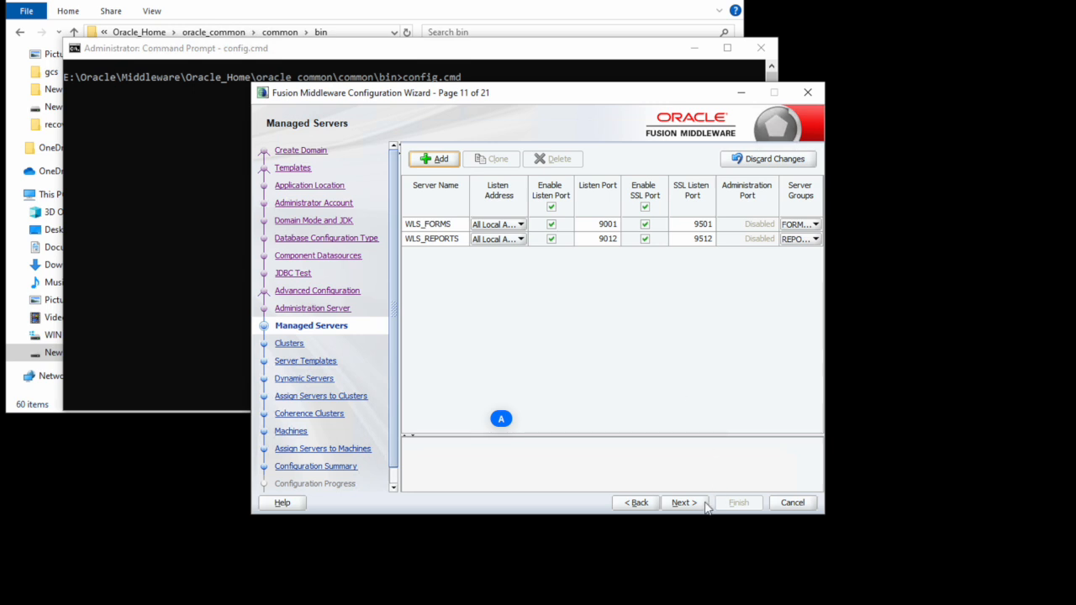
left_click(683, 502)
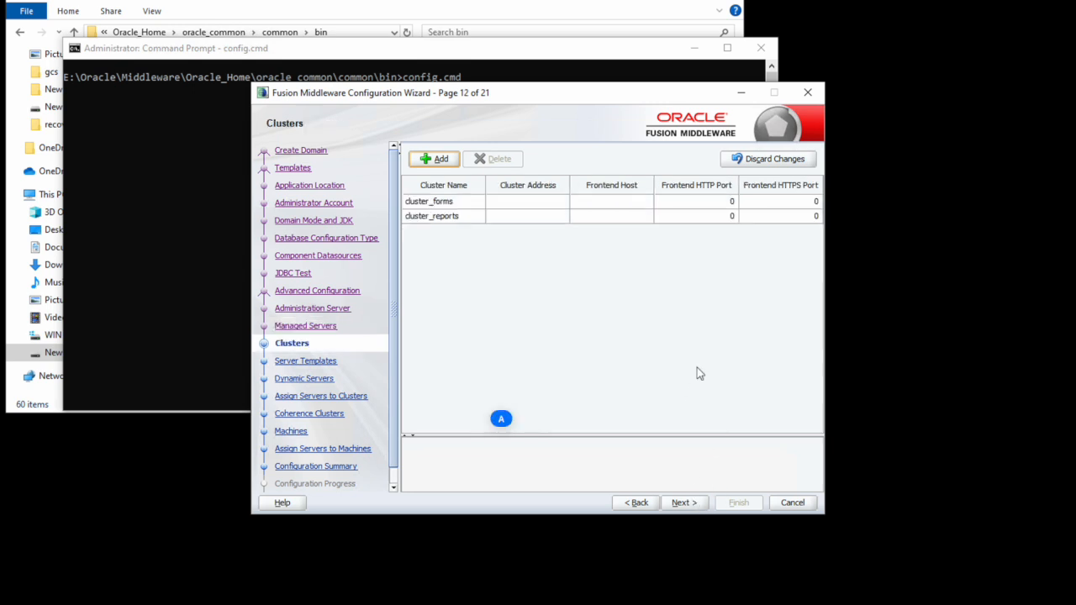
left_click(683, 503)
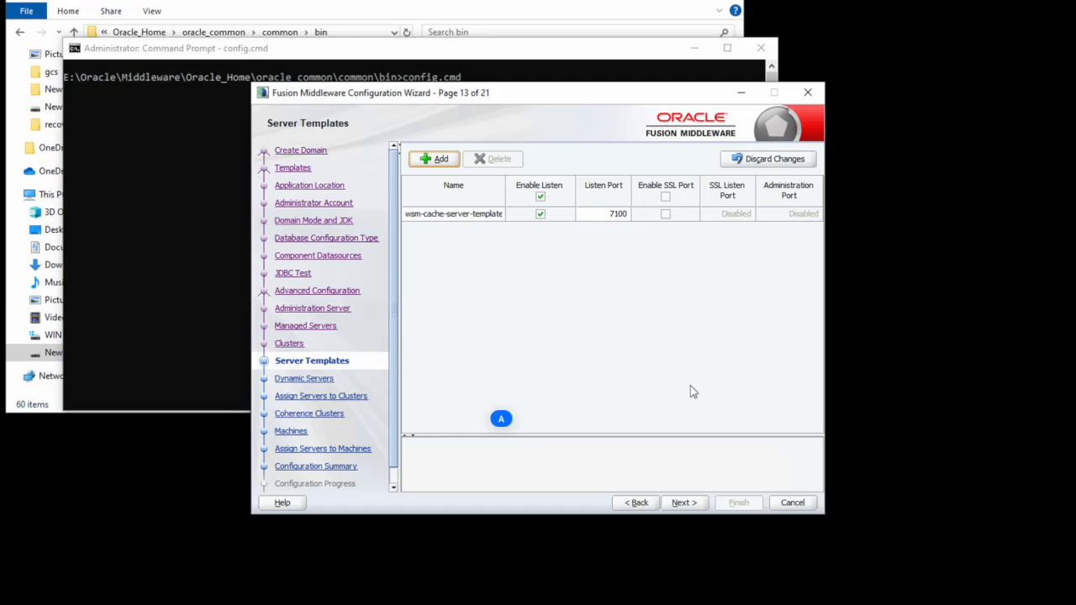
left_click(685, 503)
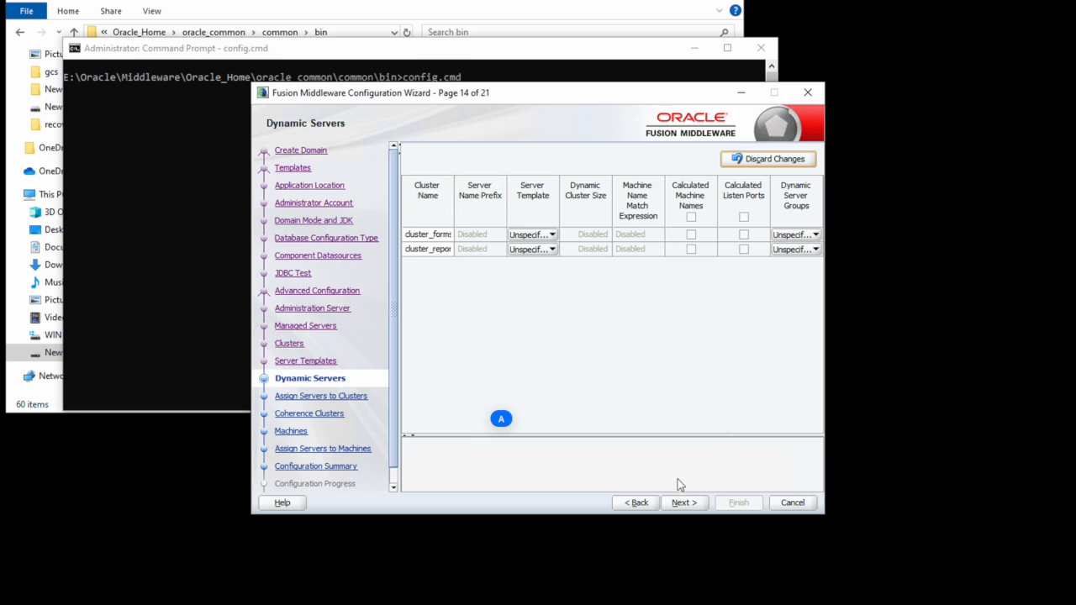
left_click(682, 505)
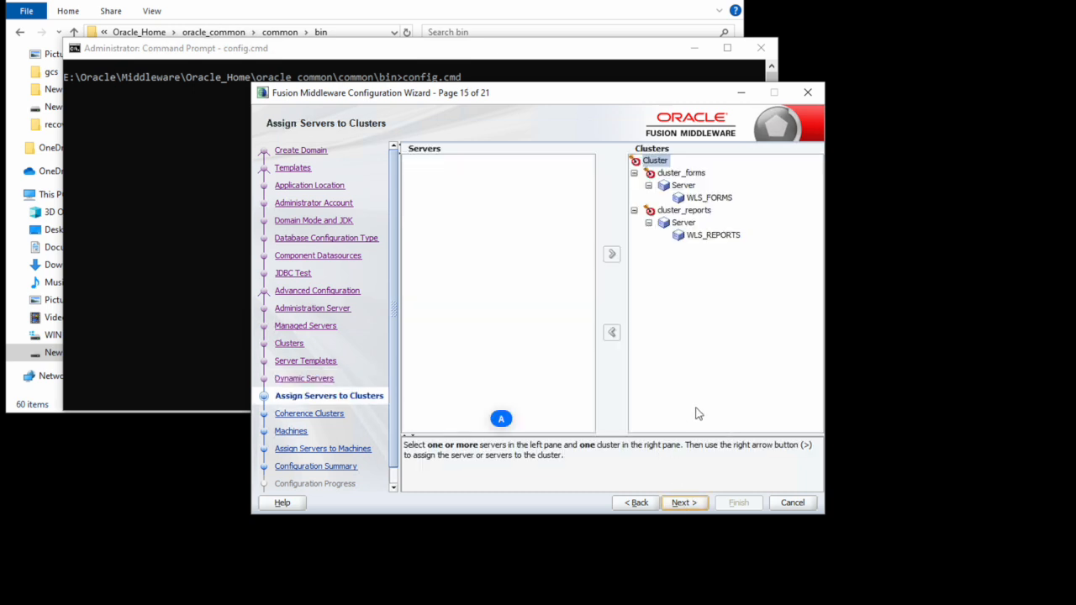
left_click(684, 503)
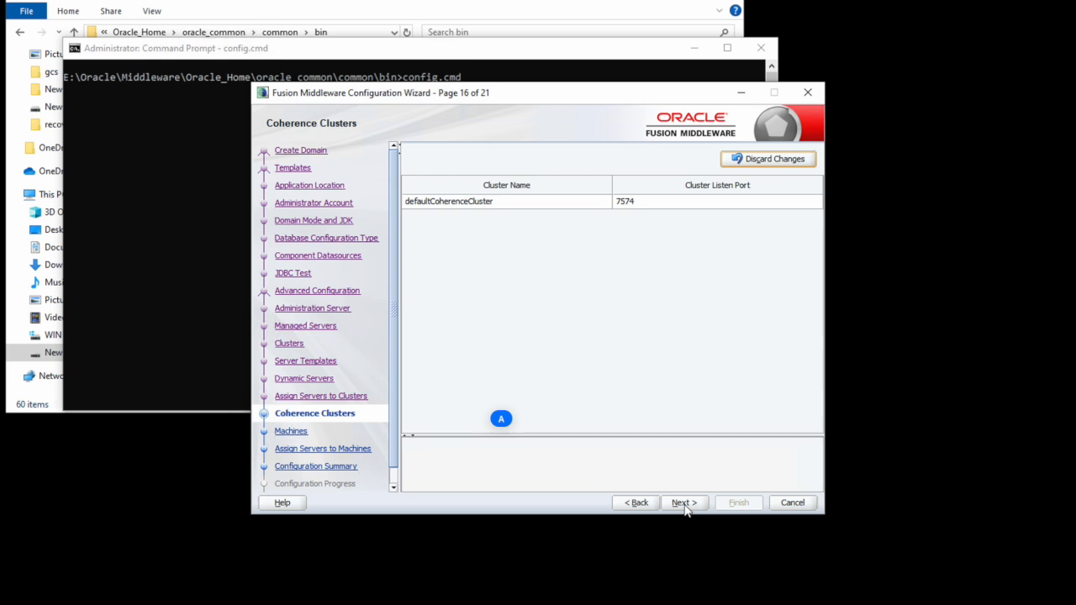
left_click(685, 507)
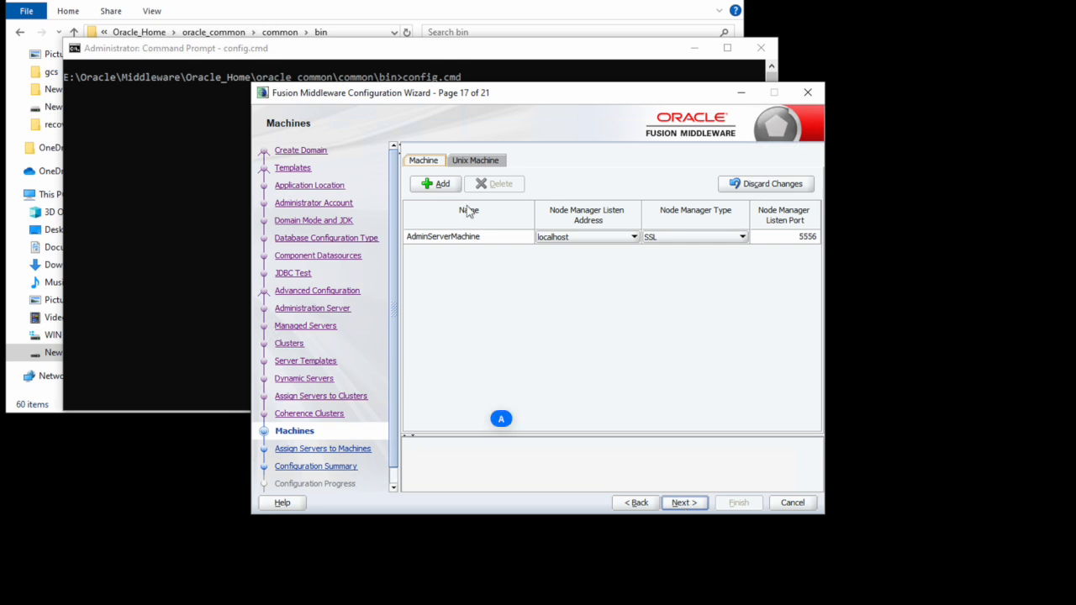
Step: Move AdminServer onto AdminServerMachine, joining WLS_FORMS and WLS_REPORTS
left_click(686, 502)
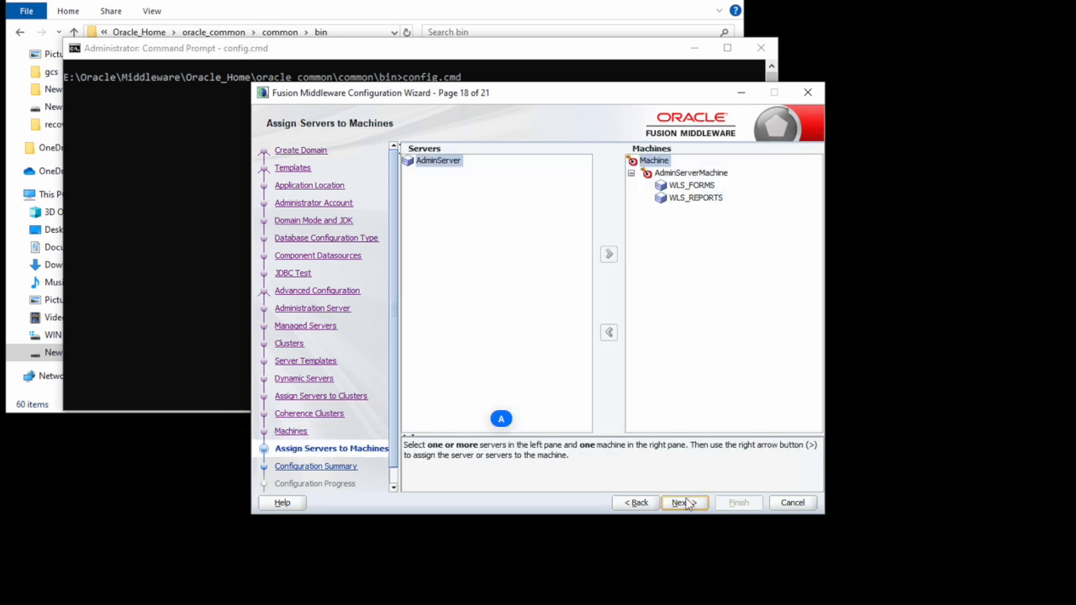
left_click(688, 173)
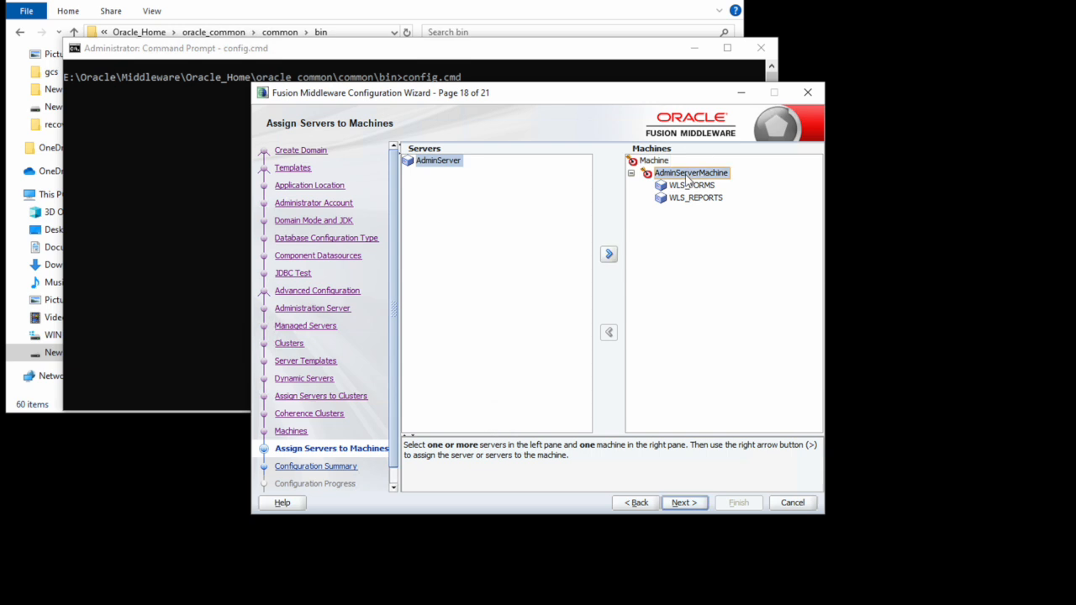
left_click(609, 254)
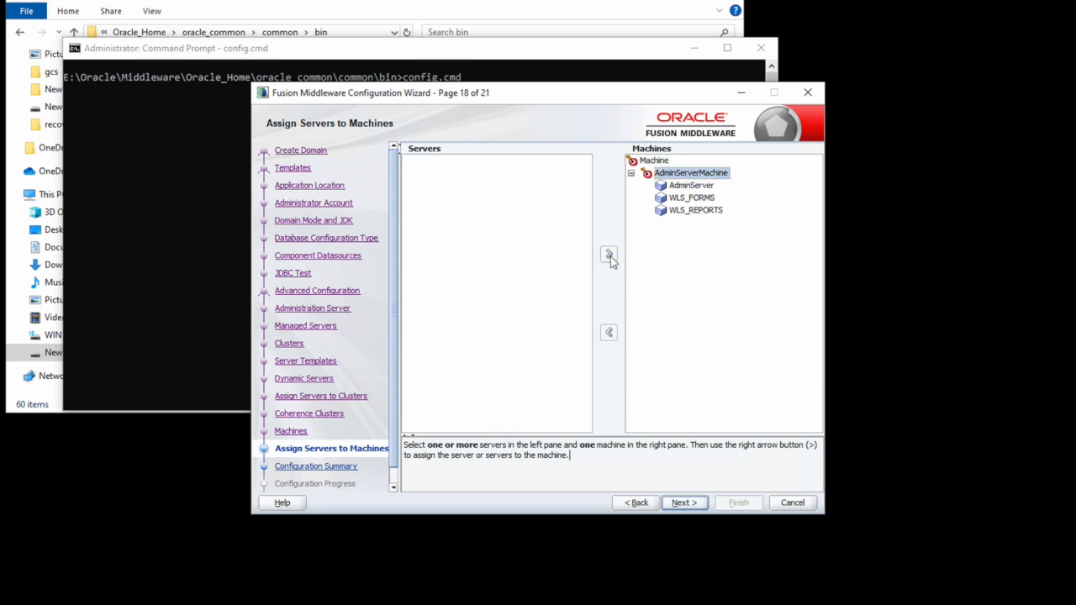
left_click(682, 502)
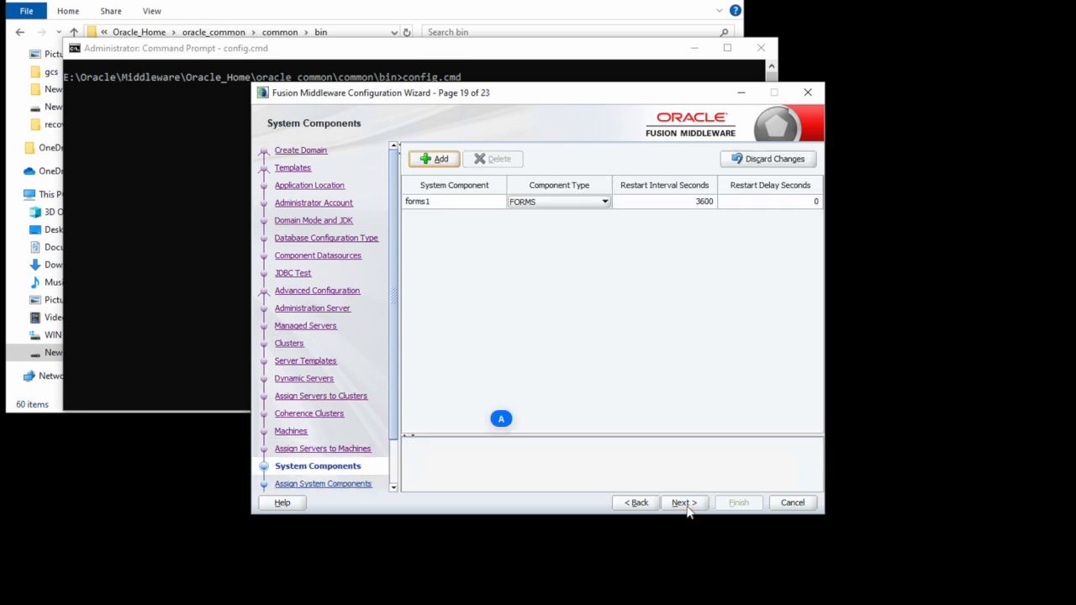
Step: Add a system component named ohs1 of type OHS
left_click(445, 161)
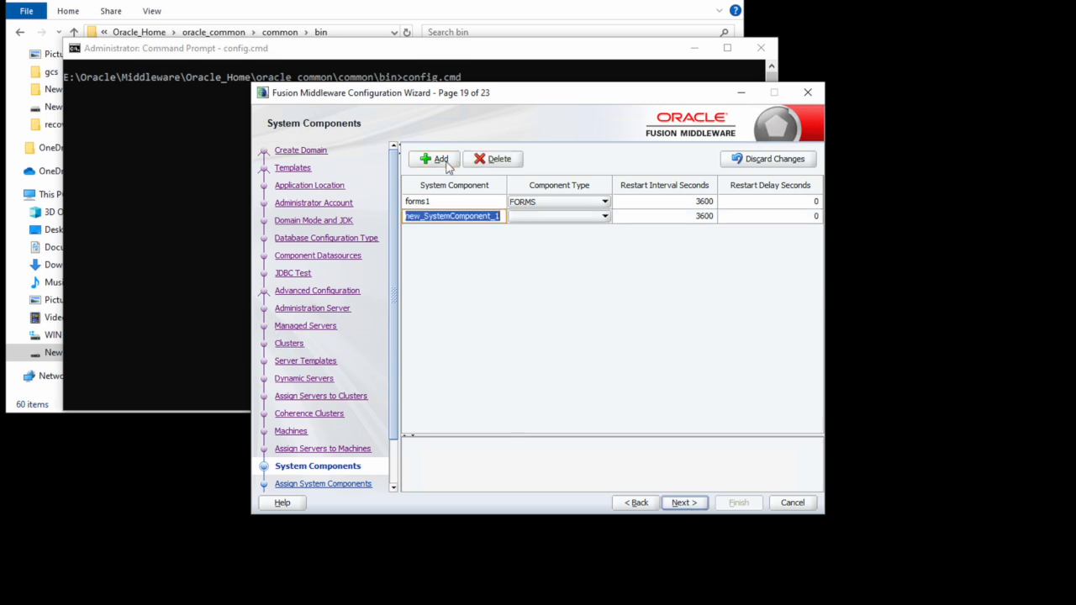
type("ohs1")
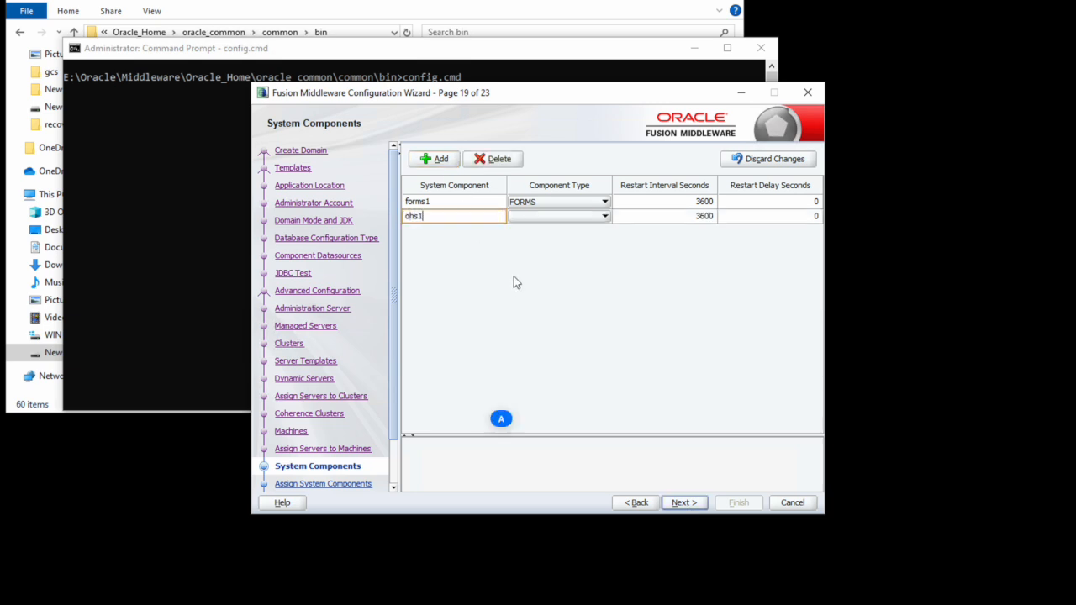
key("Tab")
key("o")
left_click(685, 503)
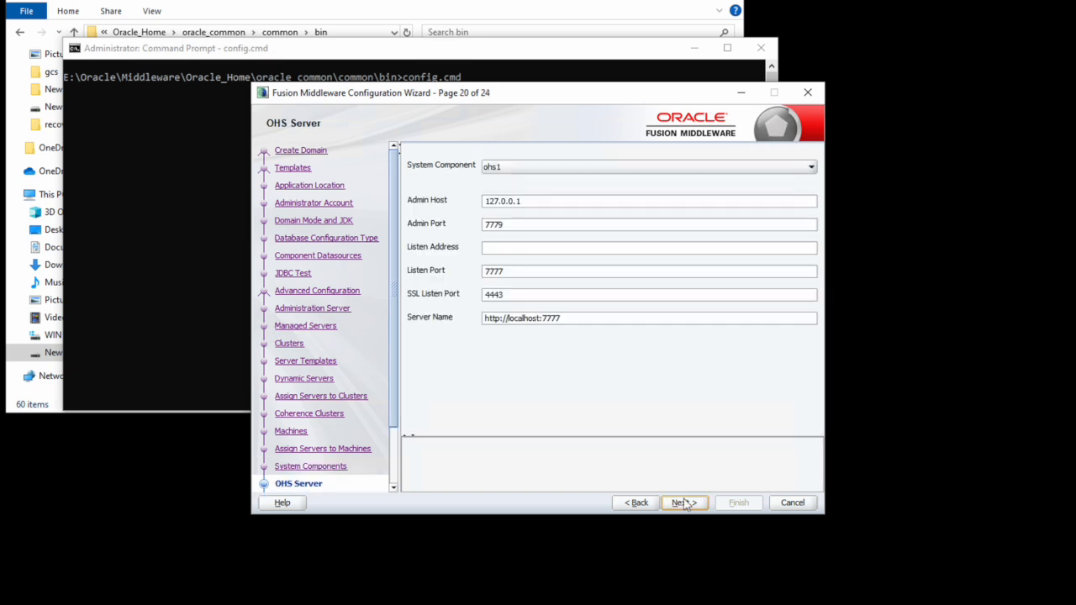
Step: Set the ohs1 listen address to localhost
left_click(517, 249)
type("lol")
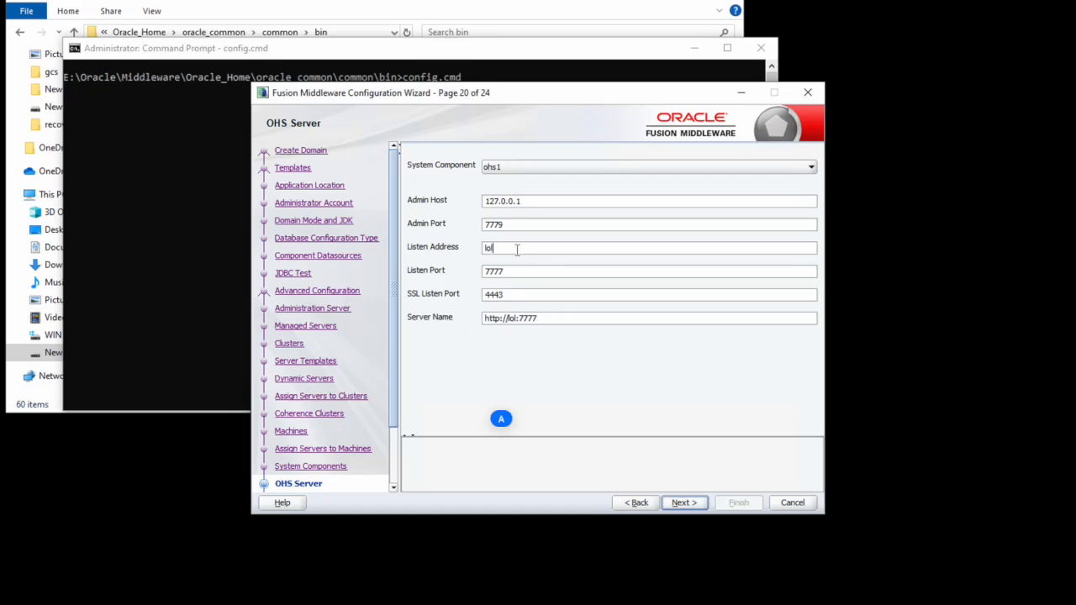
key("BackSpace")
type("calhost")
left_click(679, 503)
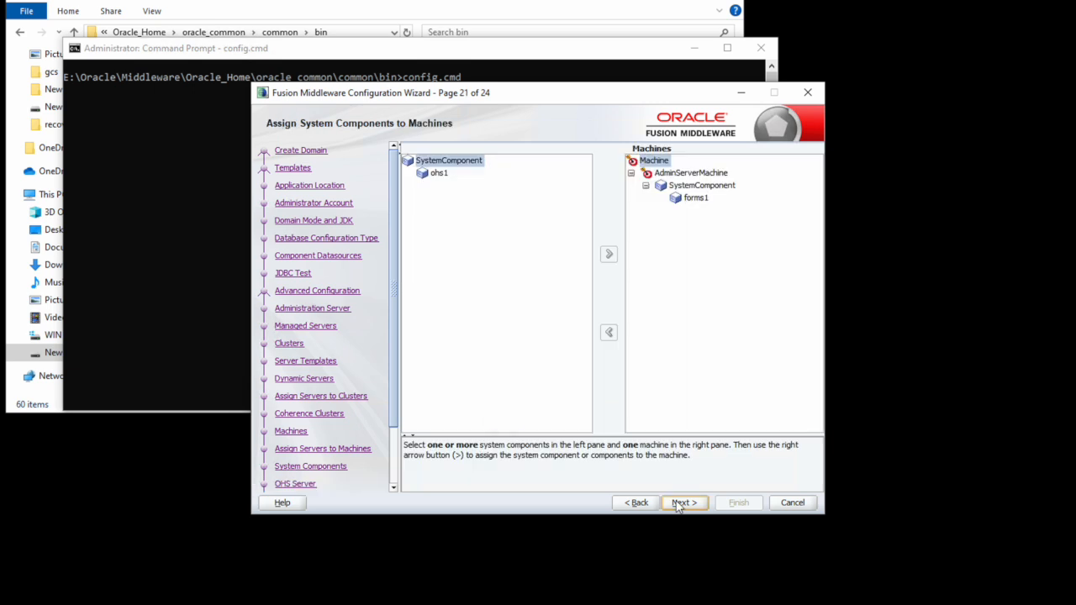
Step: Assign ohs1 to AdminServerMachine
left_click(673, 174)
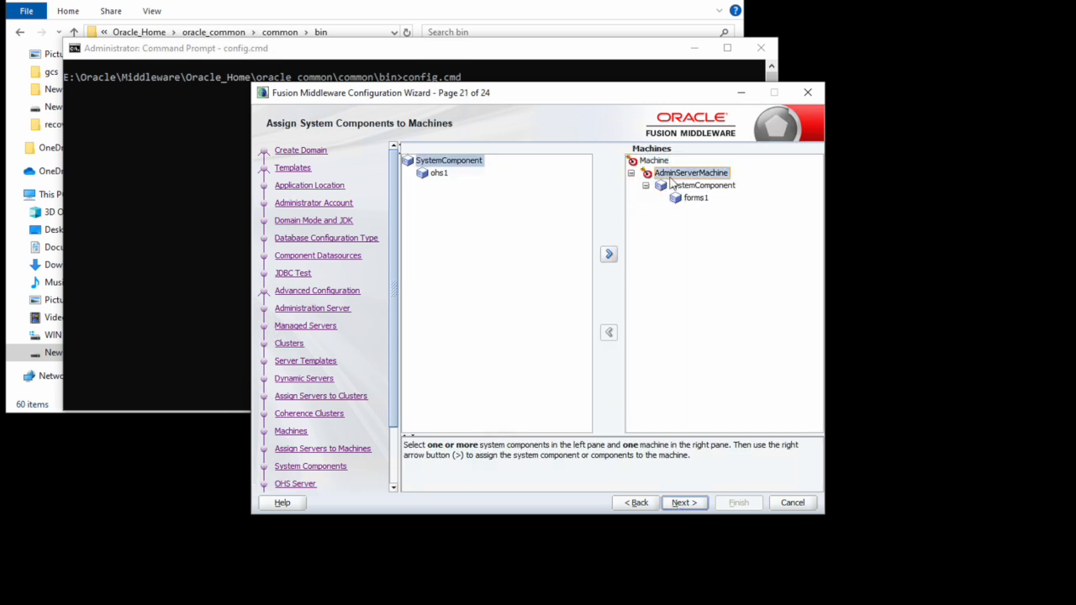
left_click(610, 256)
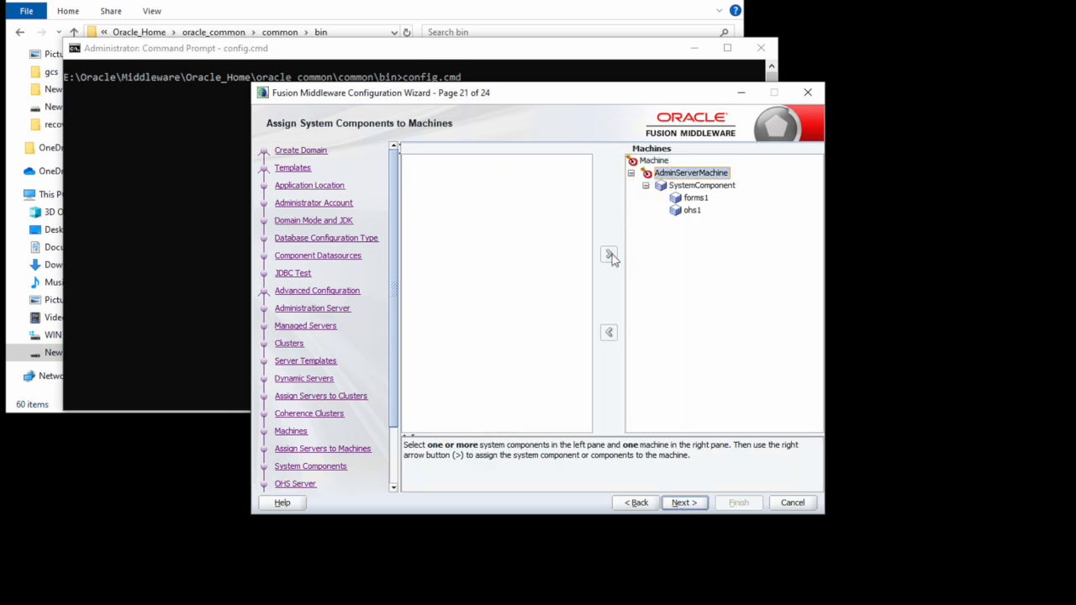
left_click(685, 503)
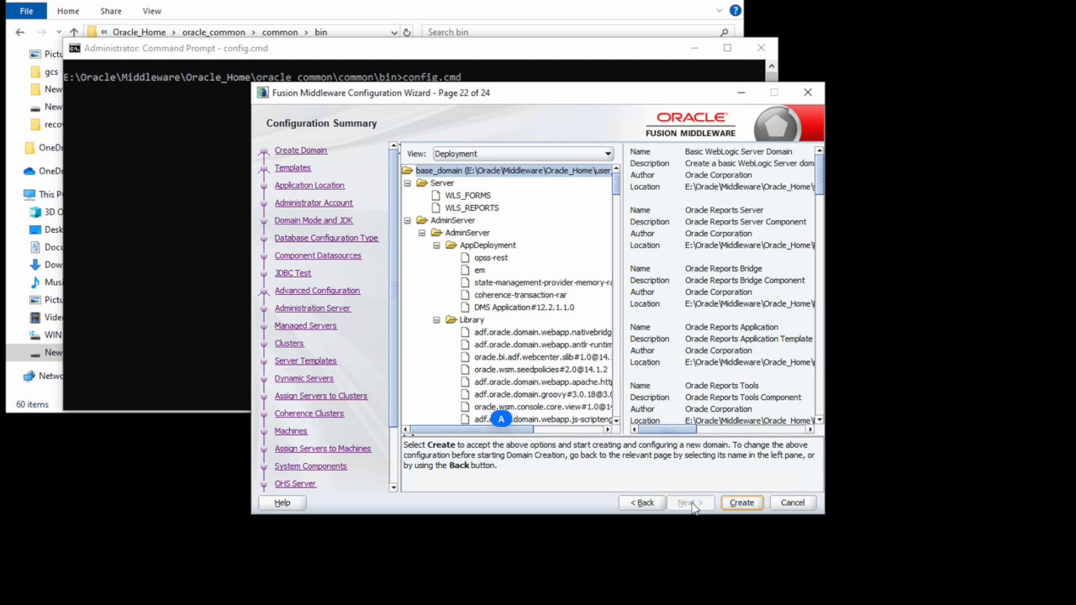
Step: Create base_domain, wait for progress to reach 100%, and finish the wizard
left_click(734, 507)
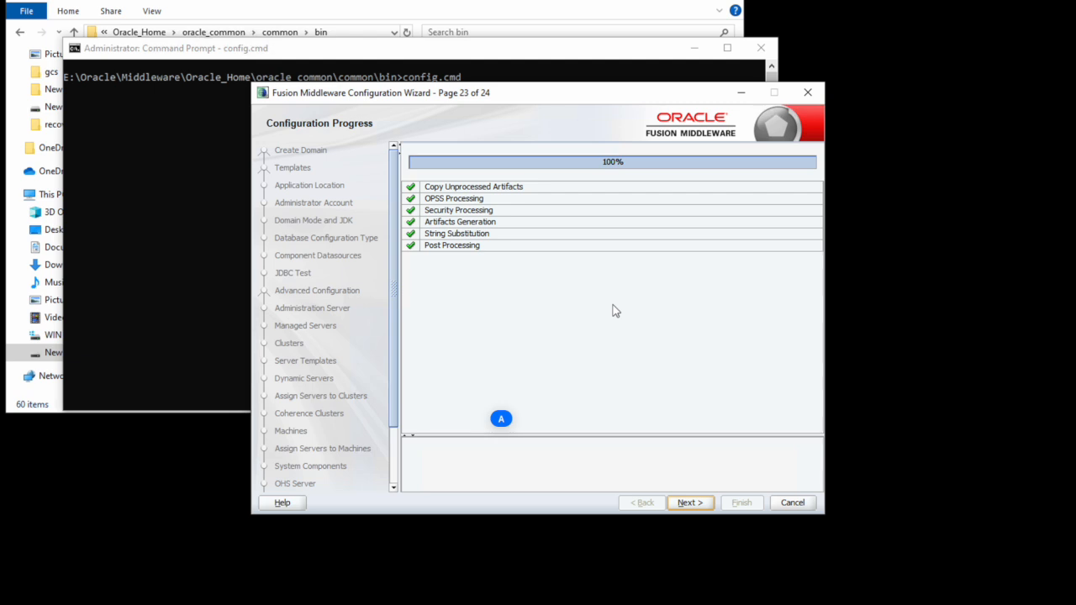
left_click(688, 502)
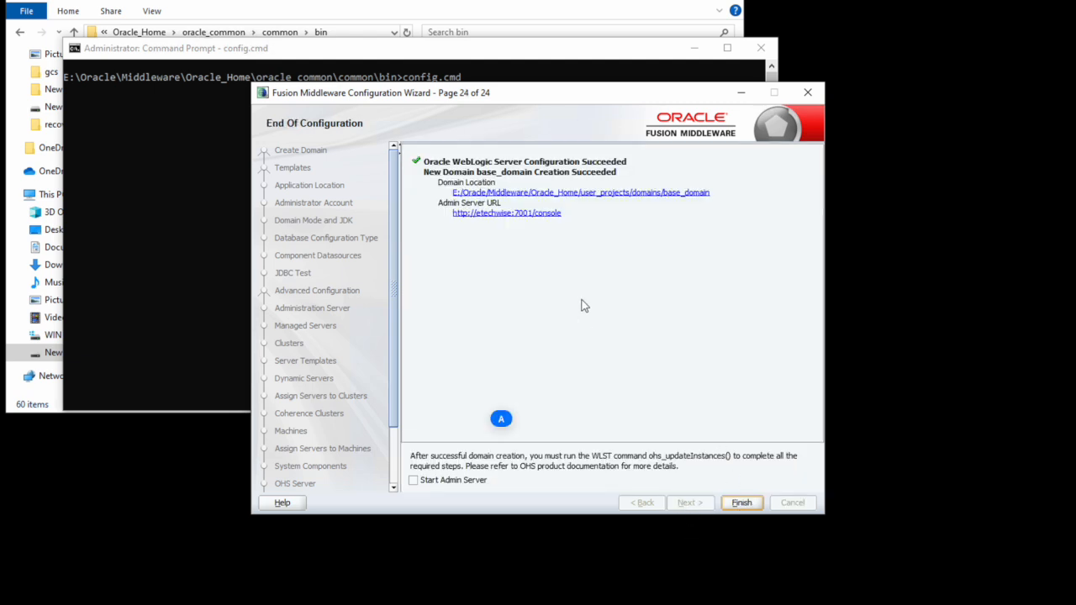
left_click(741, 503)
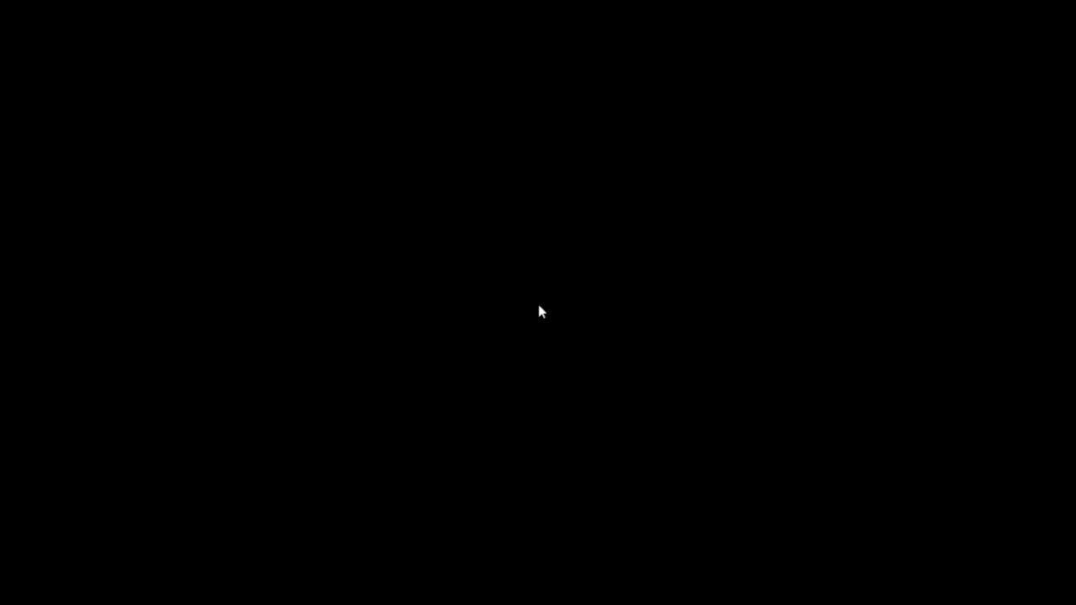
Step: Refresh the desktop and open File Explorer
right_click(386, 200)
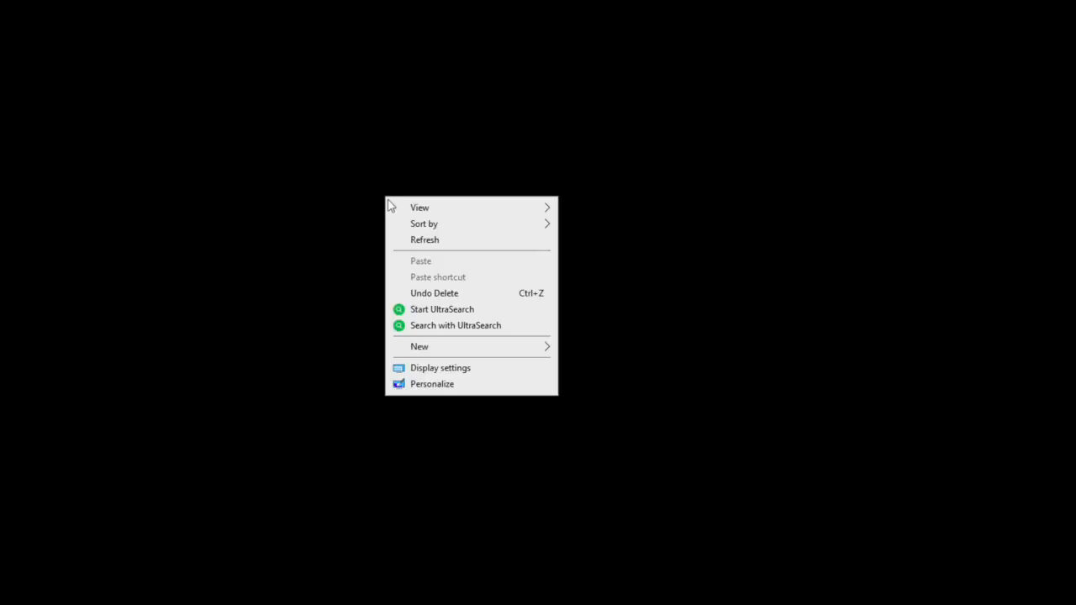
left_click(426, 240)
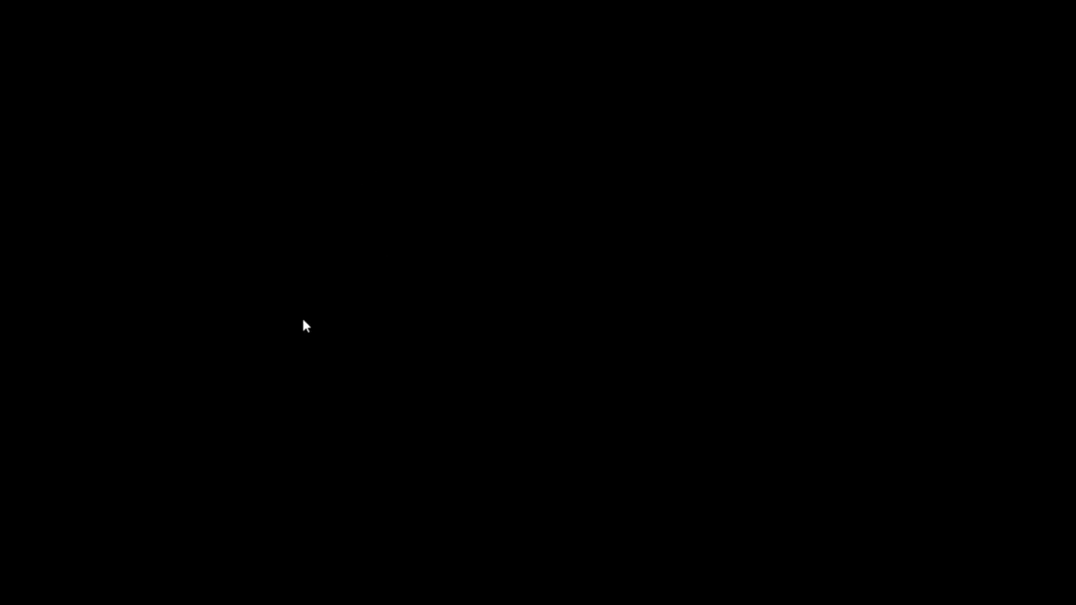
key("super")
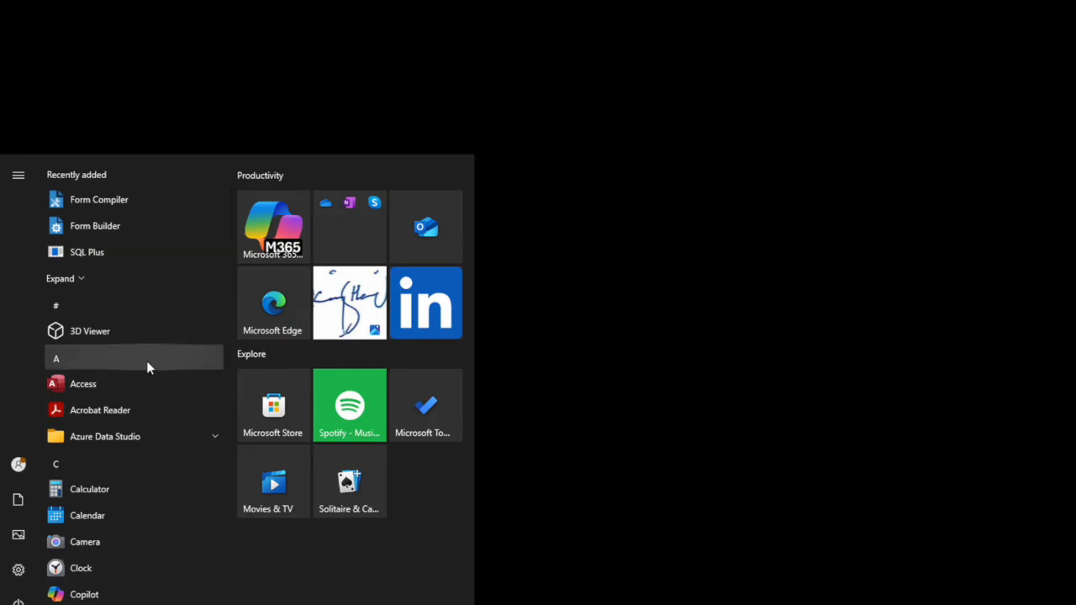
key("Escape")
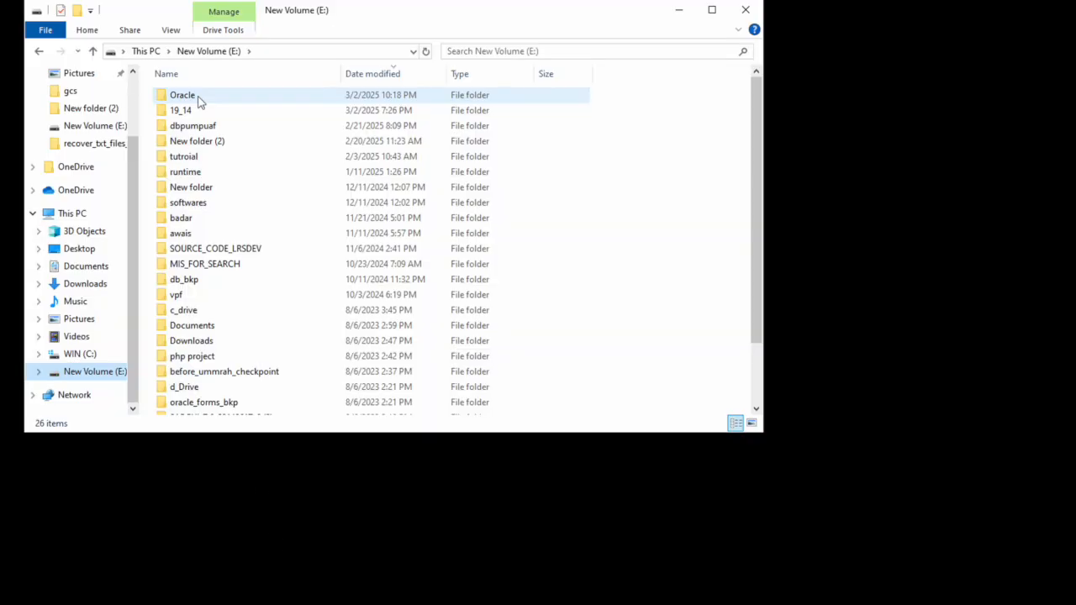
Step: Open E:\Oracle\Middleware\Oracle_Home\user_projects\domains\base_domain\bin in File Explorer
double_click(199, 102)
double_click(199, 98)
double_click(199, 98)
left_click(199, 102)
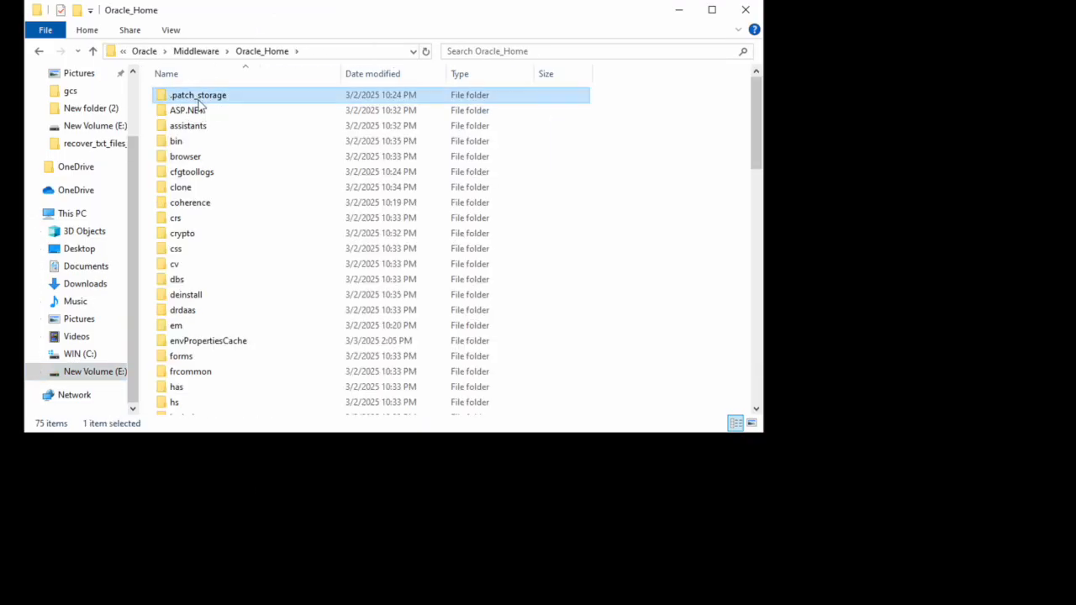
key("u")
key("Down")
key("Return")
key("d")
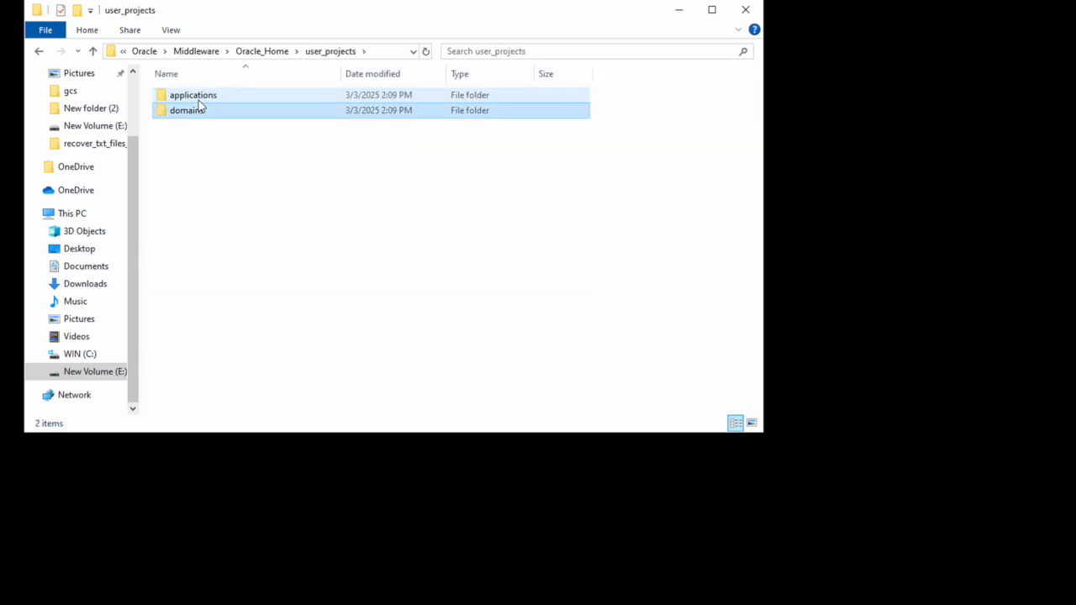
key("Return")
key("b")
key("Return")
key("b")
key("Down")
key("Up")
key("Return")
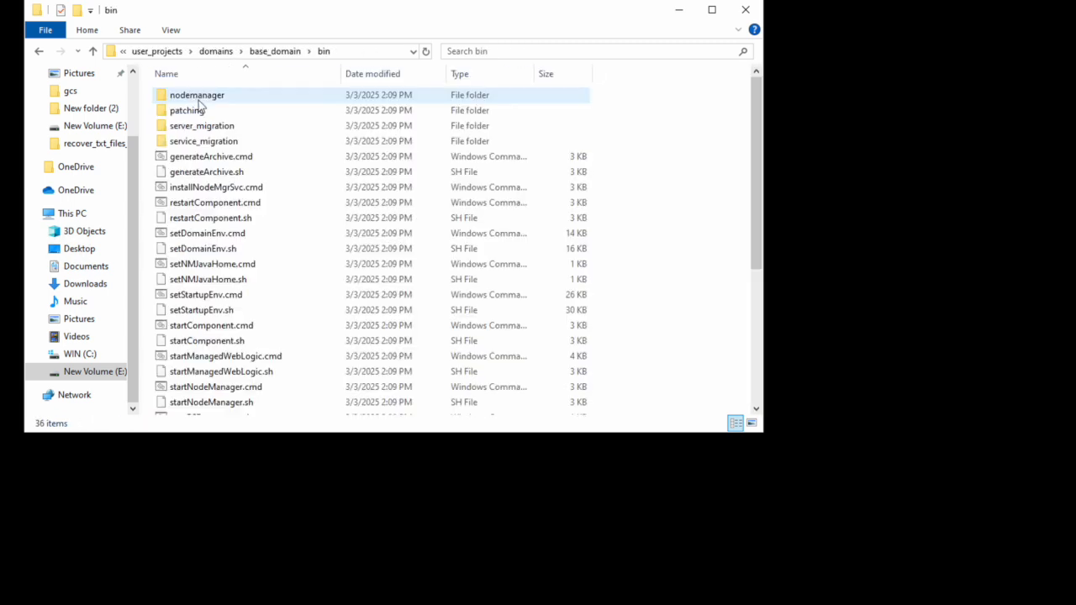
Step: Copy the bin folder path and search Windows for cmd
left_click(357, 52)
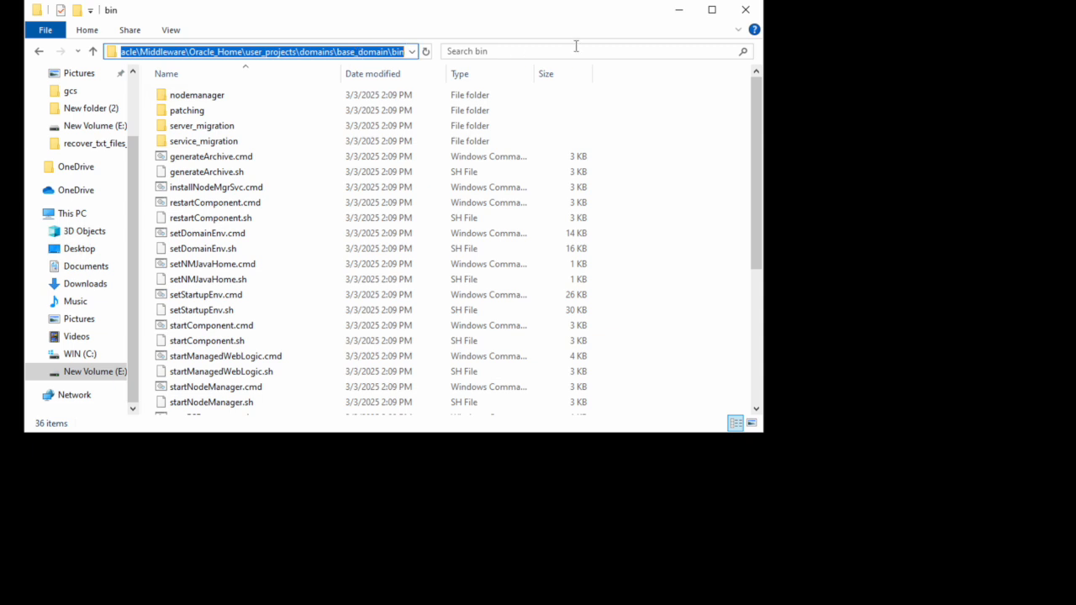
key("super")
type("cmd")
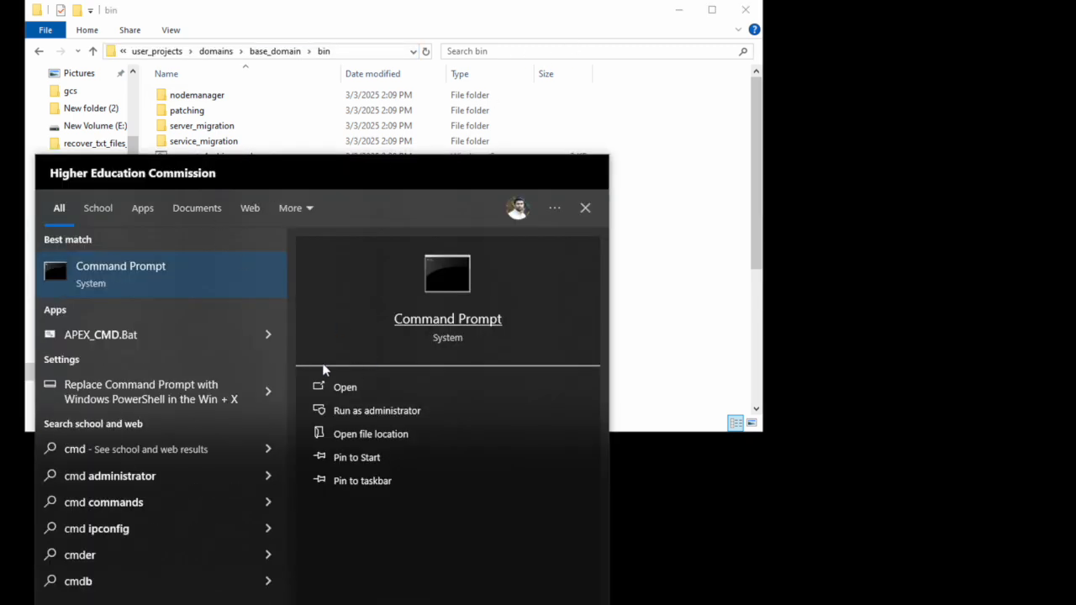
Step: Open an administrator Command Prompt in the base_domain bin folder on drive E and clear it
left_click(390, 411)
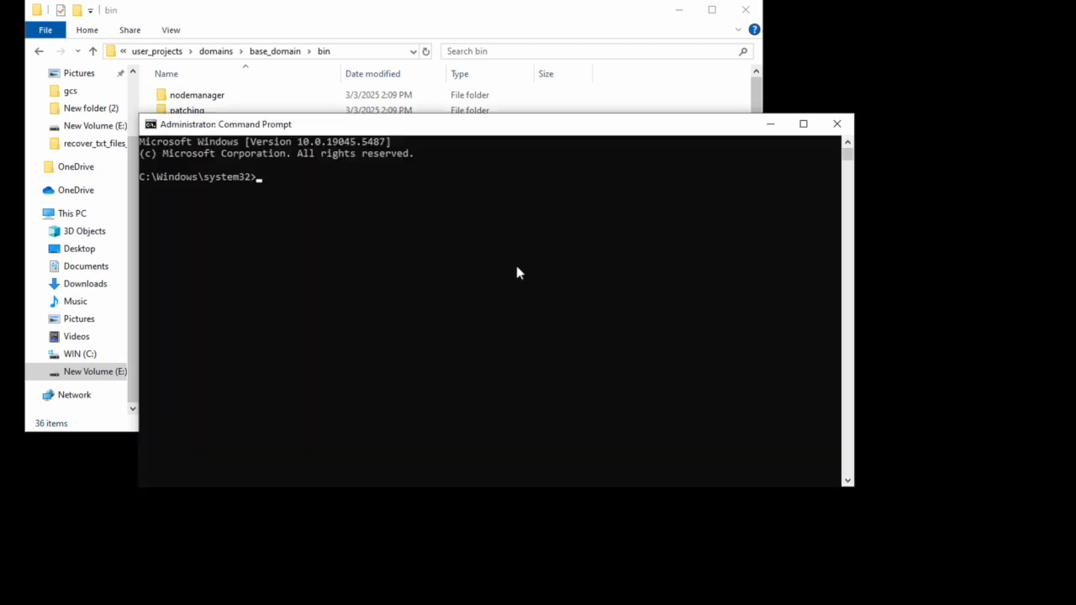
type("cd")
type("E:\\Oracle\\Middleware\\Oracle_Home\\user_projects\\domains\\base_domain\\bin")
key("Return")
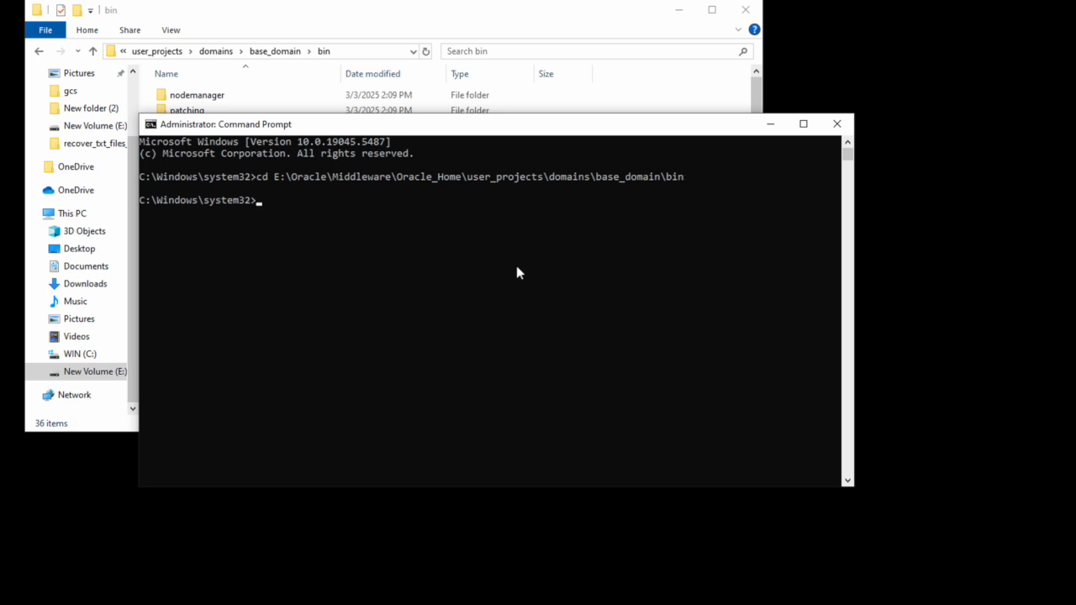
type("E:")
key("Return")
type("cls")
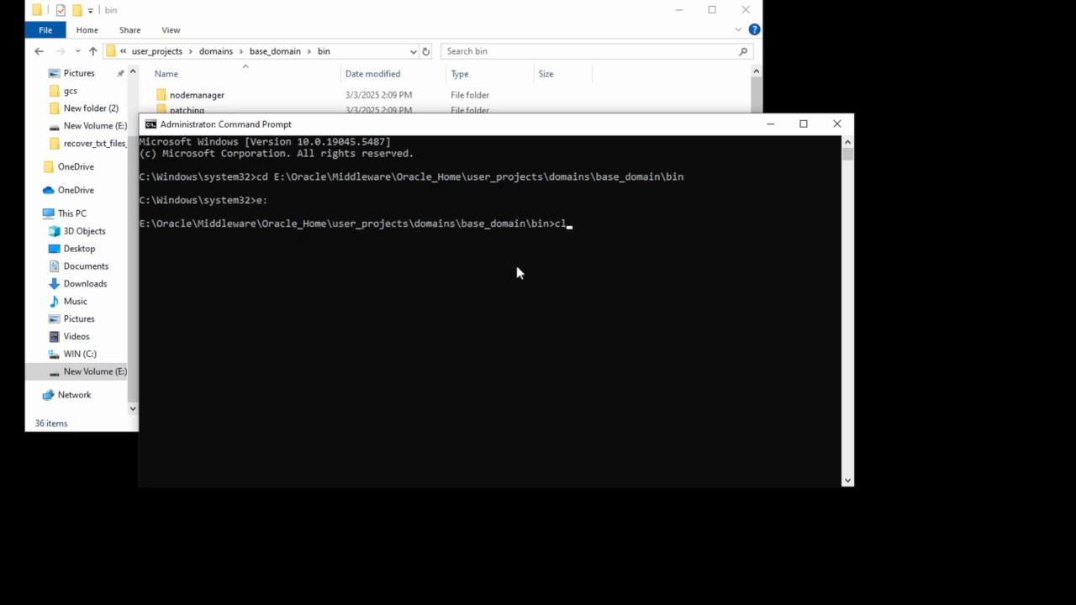
key("Return")
Step: Launch startWebLogic.cmd to start the AdminServer
type("jav")
key("BackSpace")
key("BackSpace")
key("BackSpace")
type("stae")
key("BackSpace")
type("rtwe")
key("Tab")
key("Return")
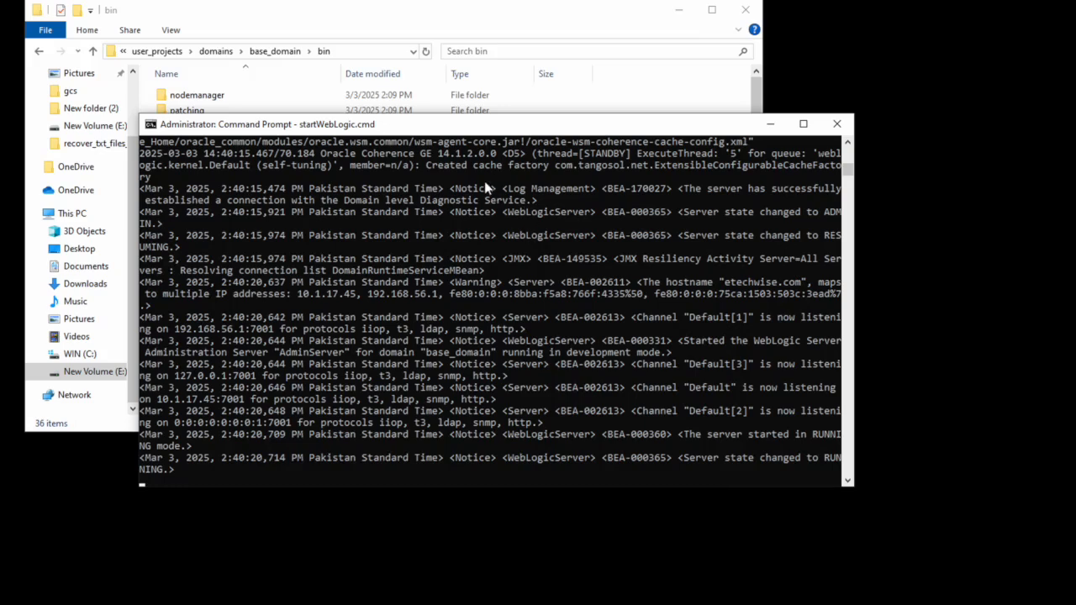
Step: Open a second administrator Command Prompt in the copied base_domain\bin folder on drive E: and clear it
left_click(348, 51)
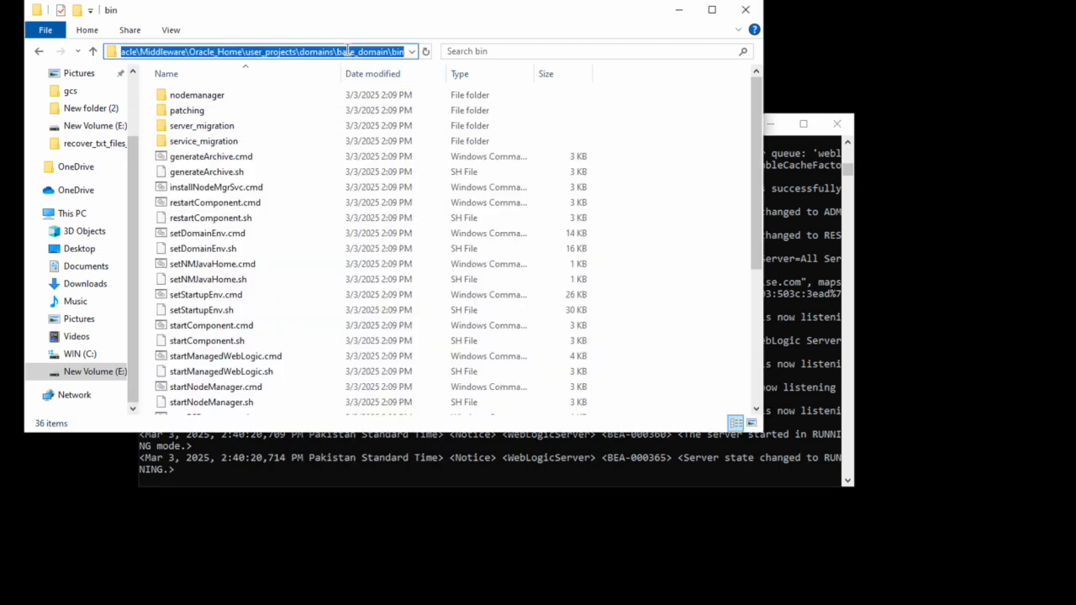
key("super")
type("cmd")
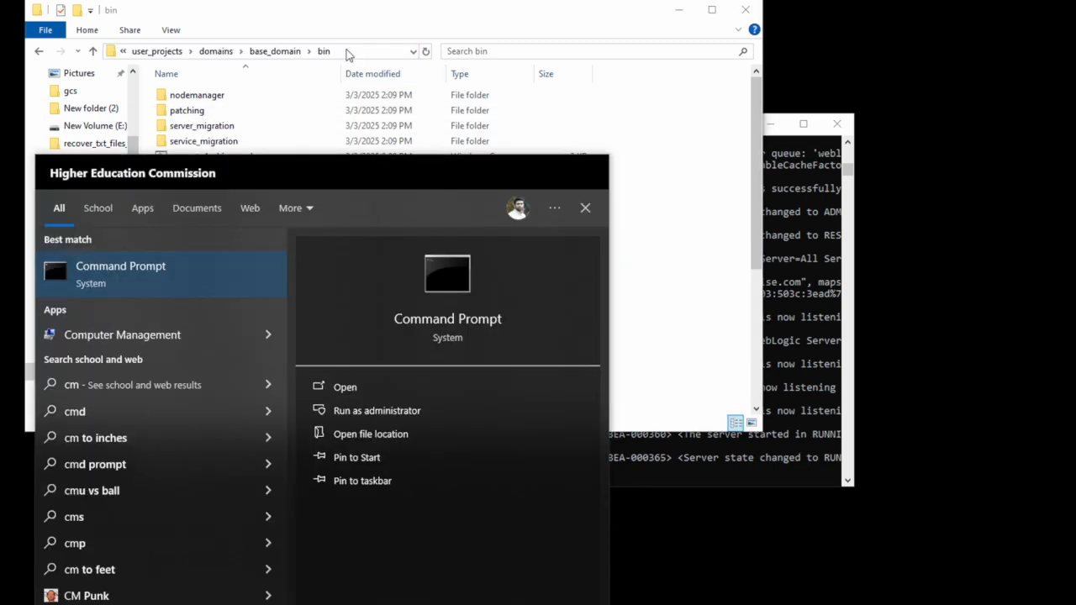
left_click(383, 407)
type("cd")
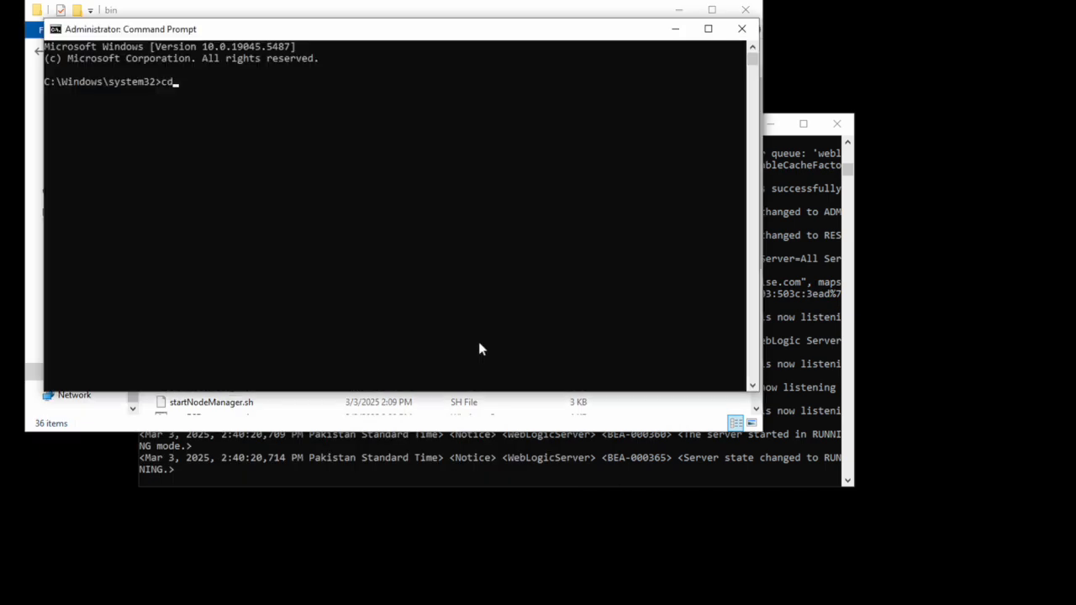
type("E:\\Oracle\\Middleware\\Oracle_Home\\user_projects\\domains\\base_domain\\bin")
key("Return")
type("e:")
key("Return")
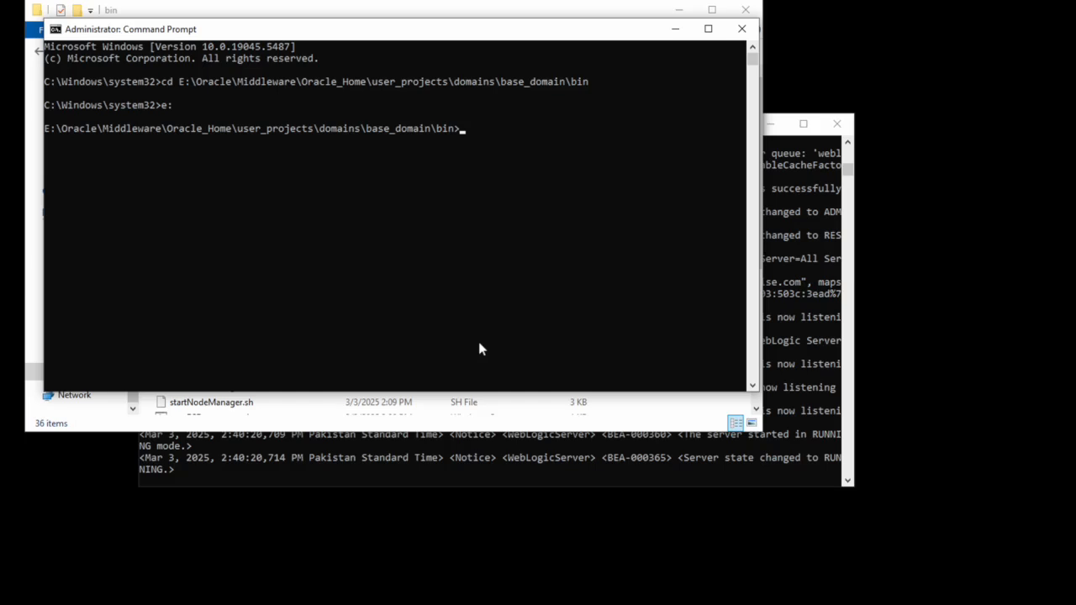
type("cls")
key("Return")
Step: Run startManagedWebLogic.cmd WLS_FORMS and supply the WebLogic admin user name and password
type("startMa")
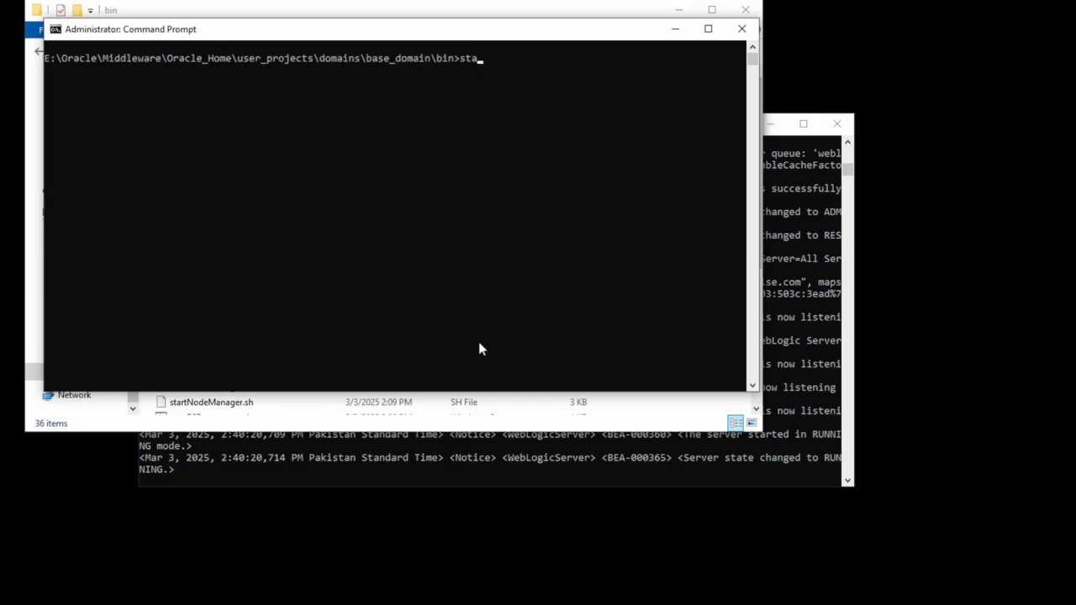
key("Tab")
type("WLS")
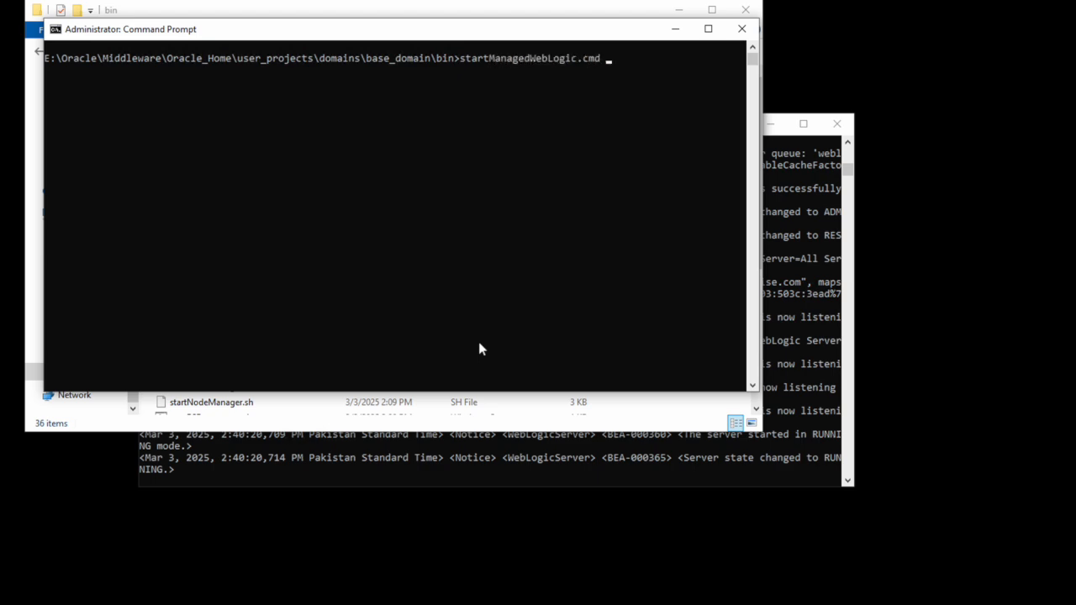
type("_FORMS")
key("Return")
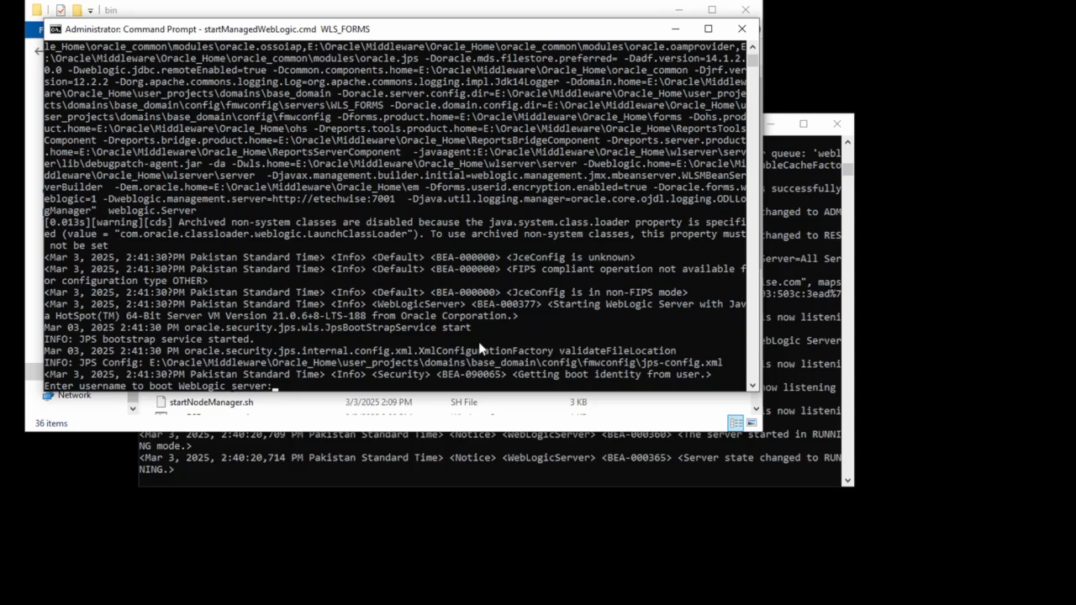
type("weblogic")
key("Return")
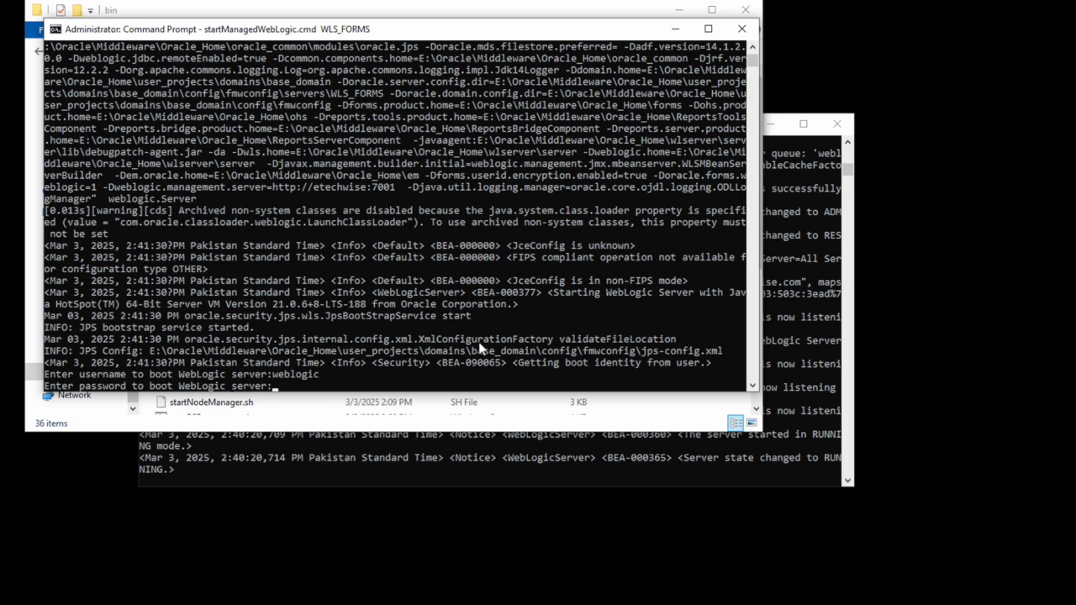
key("Return")
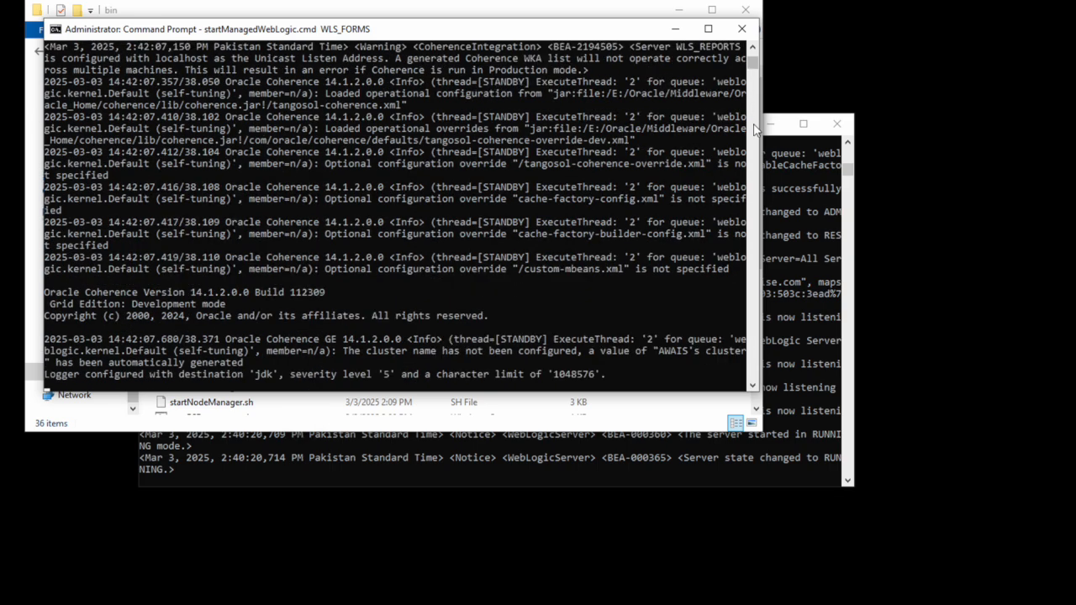
Step: Move the WLS_FORMS console aside and wait until it reports RUNNING mode on port 9001
left_click_drag(568, 35, 758, 175)
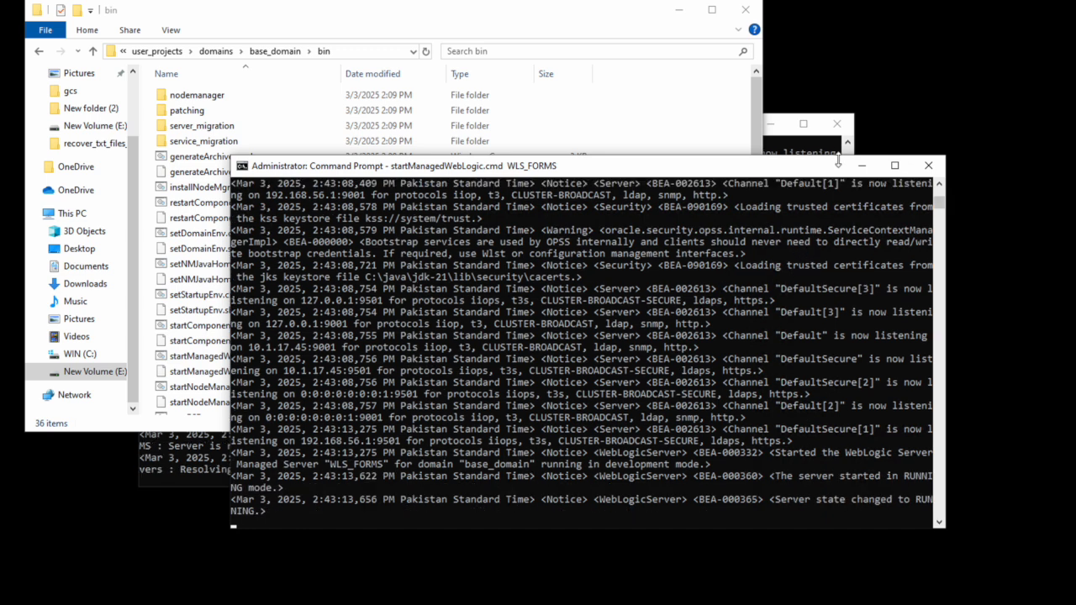
Step: Open a third administrator Command Prompt in the copied base_domain\bin folder on drive E:
left_click(351, 53)
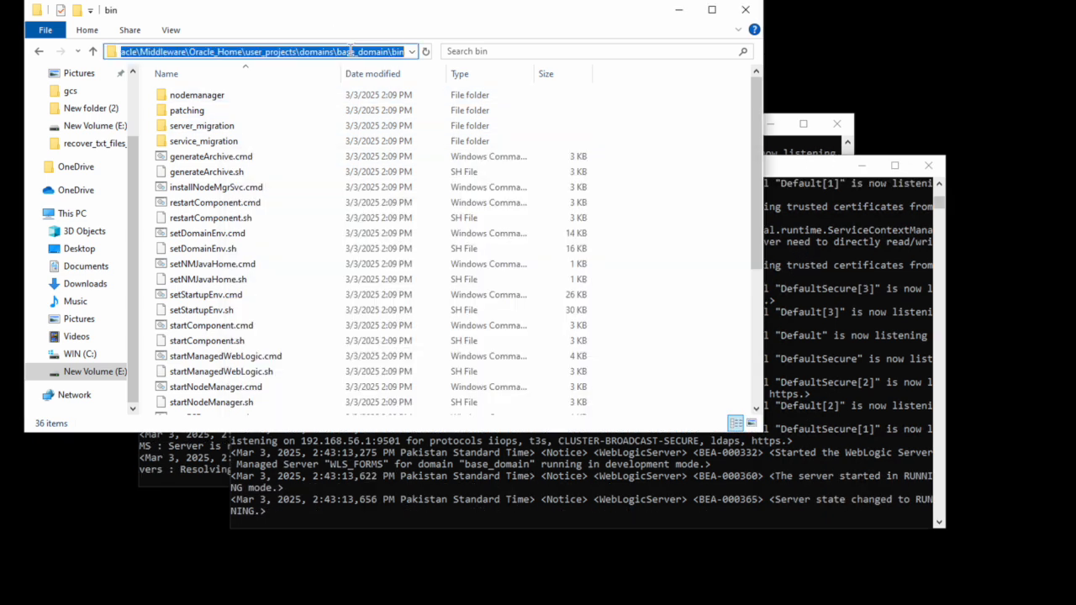
key("super")
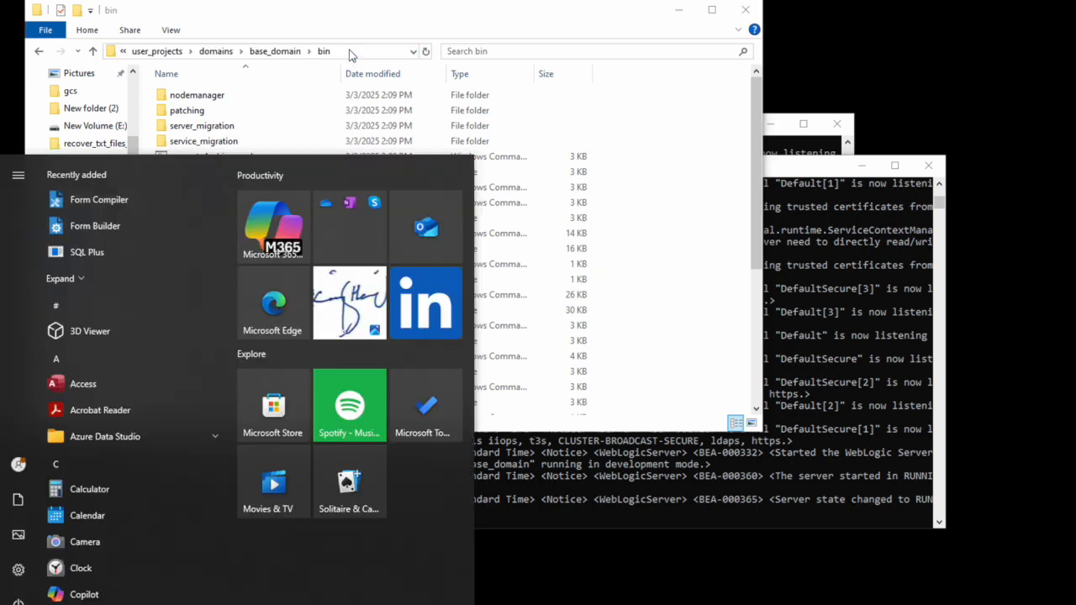
type("cmd")
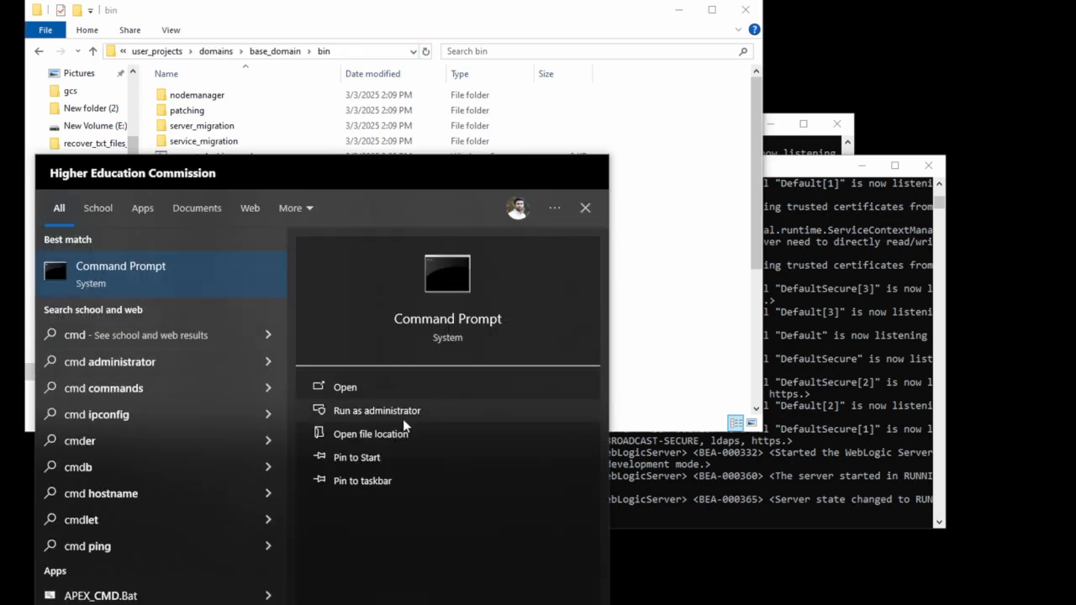
left_click(401, 416)
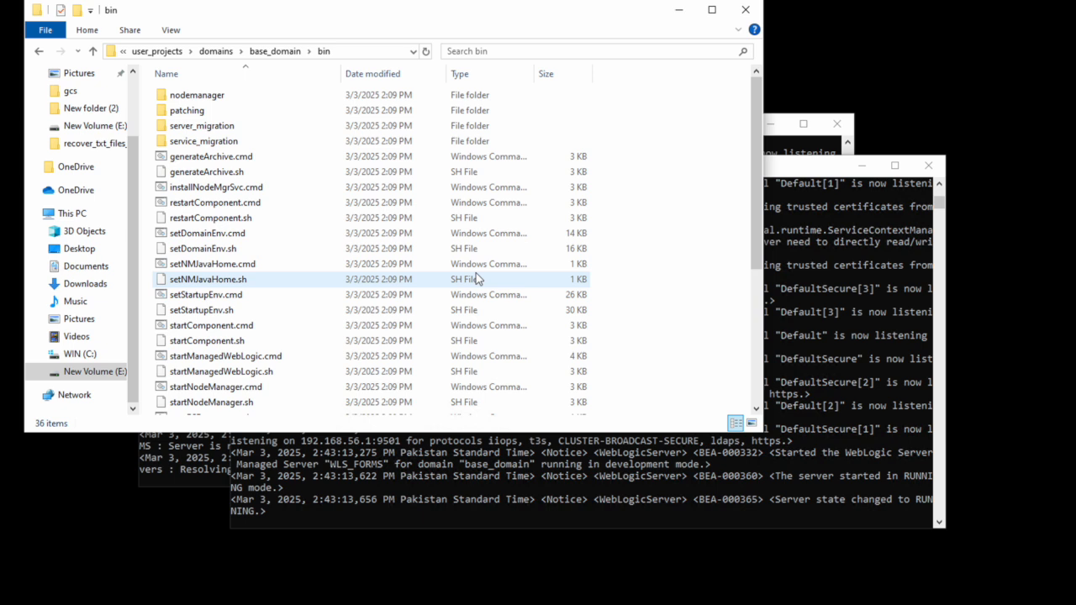
type("cd")
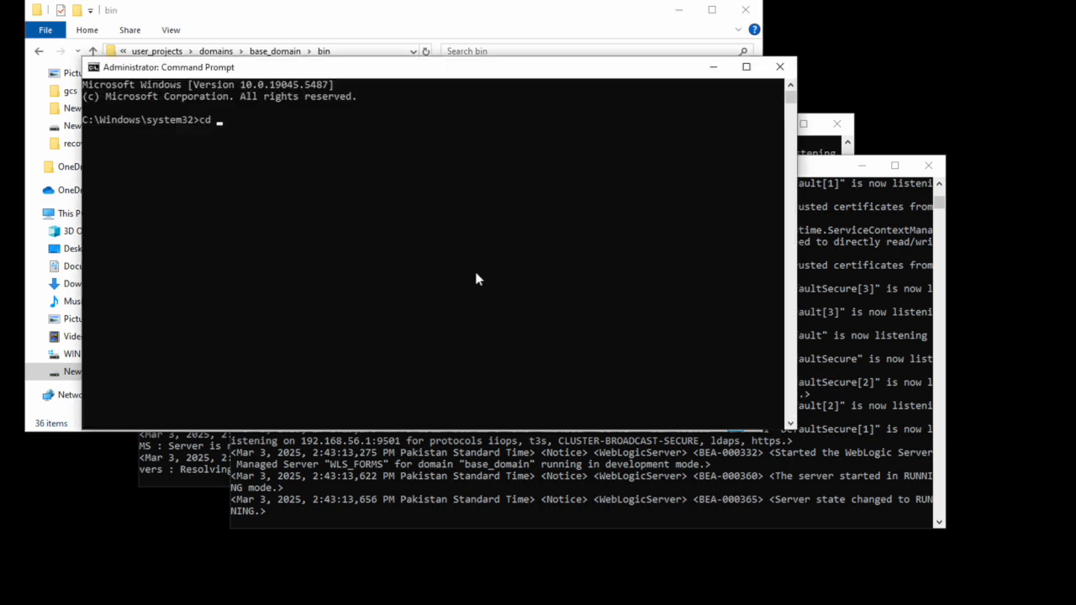
type("E:\\Oracle\\Middleware\\Oracle_Home\\user_projects\\domains\\base_domain\\bin")
key("Return")
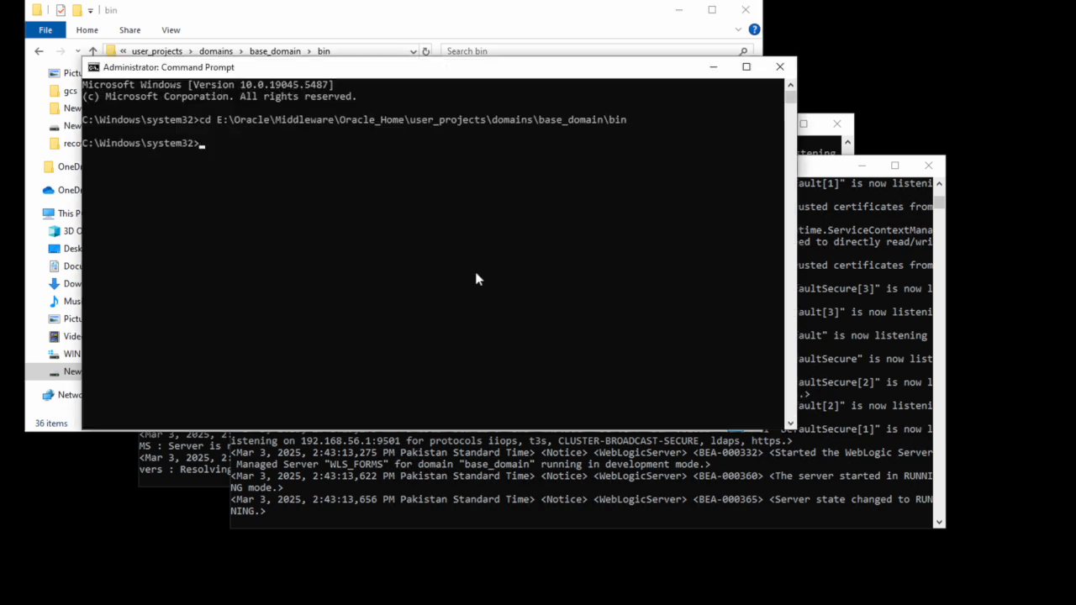
type("e:")
key("Return")
Step: Type startManagedWebLogic.cmd WLS_REPORTS at the prompt without running it yet
type("s")
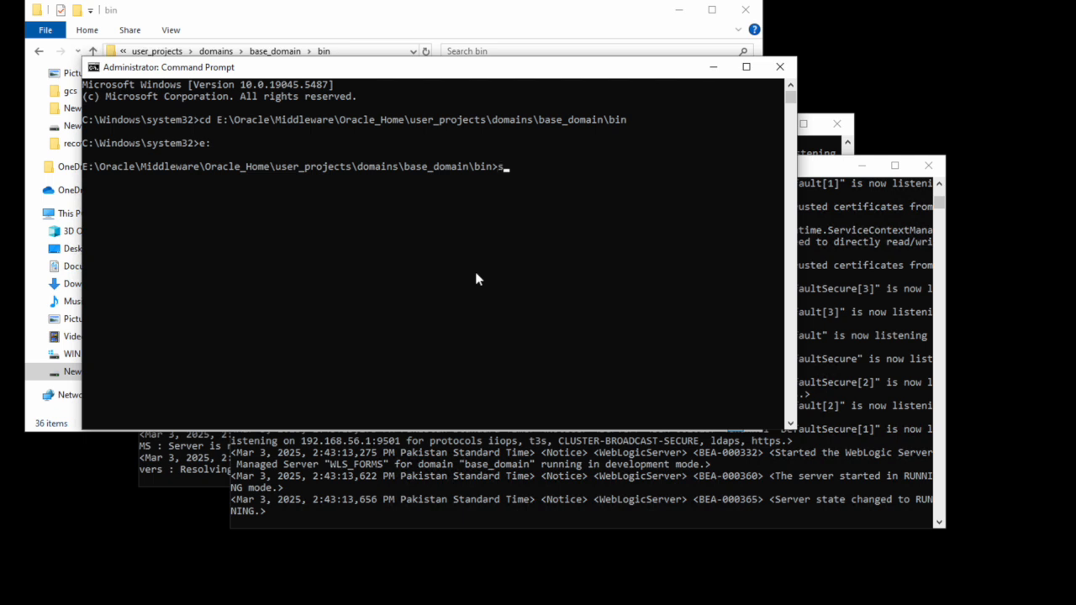
type("tartMan")
key("Tab")
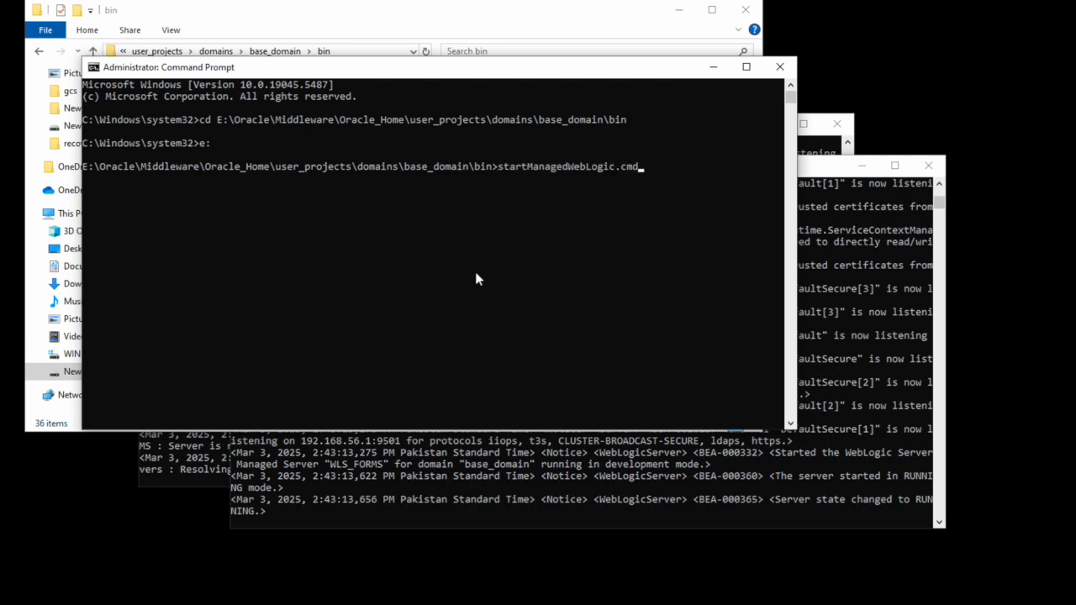
type("WLS_REPORTS")
Step: Run the WLS_REPORTS start command and enter the WebLogic admin user name and password
key("Return")
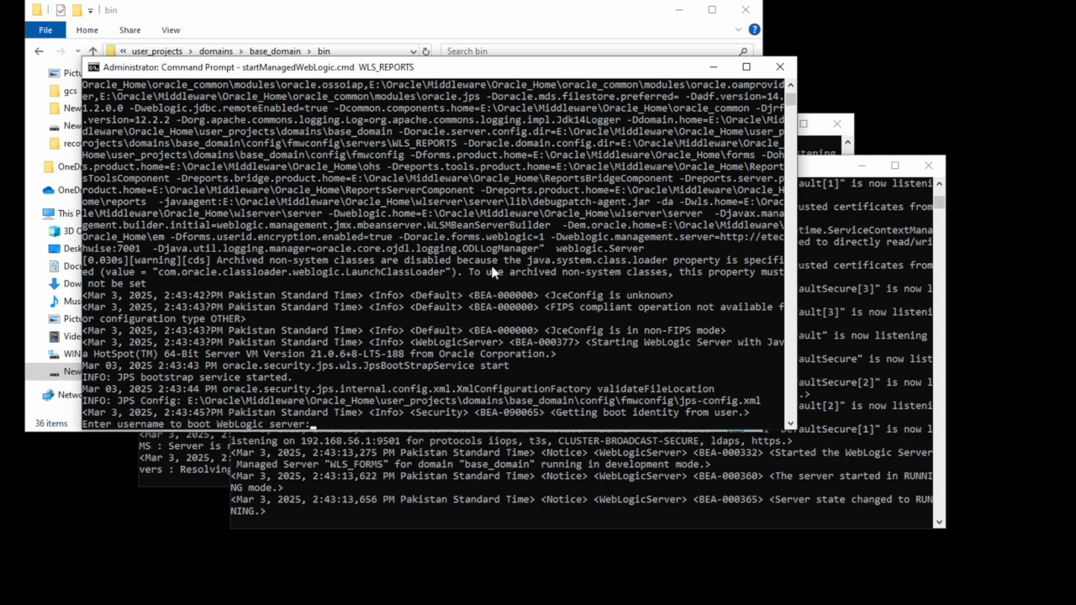
type("weblogic")
key("Return")
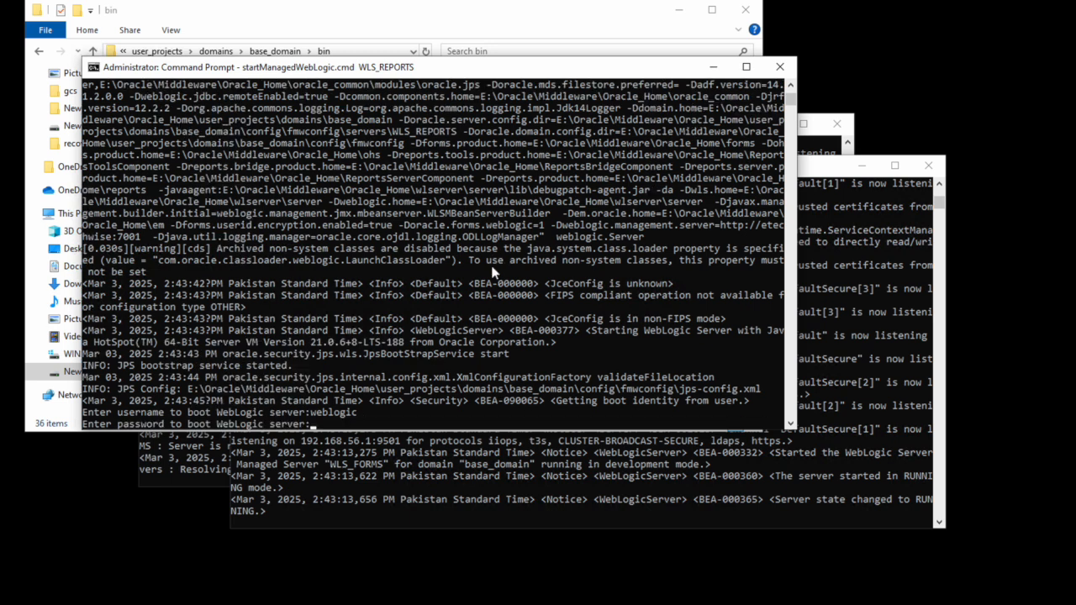
key("Return")
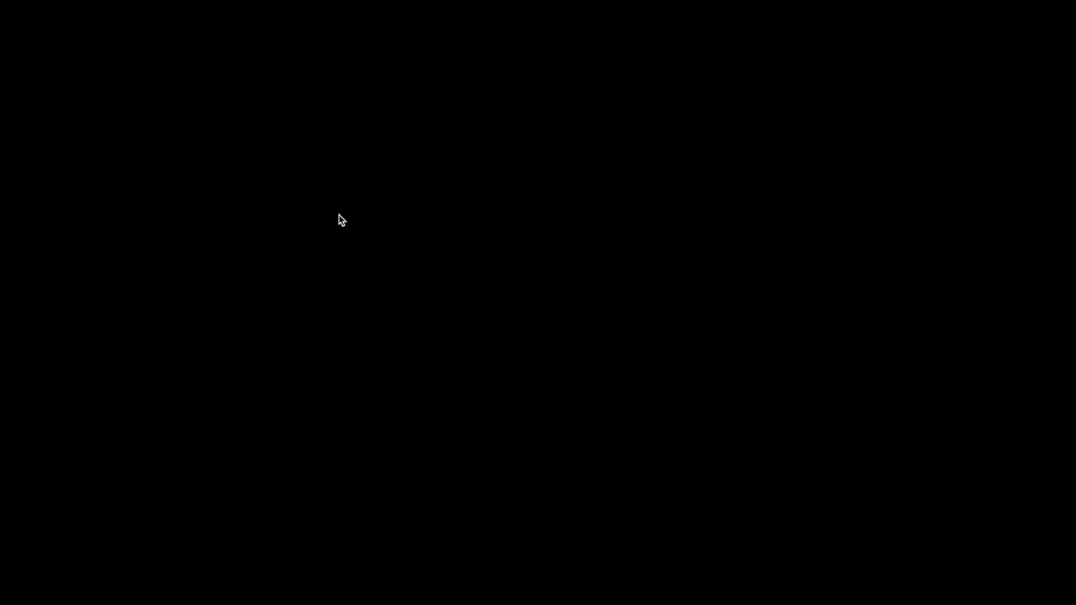
right_click(339, 216)
left_click(401, 258)
Step: Load localhost:7001/console in the browser to reach the WebLogic Server 14.1.2 welcome page
type("localhost:")
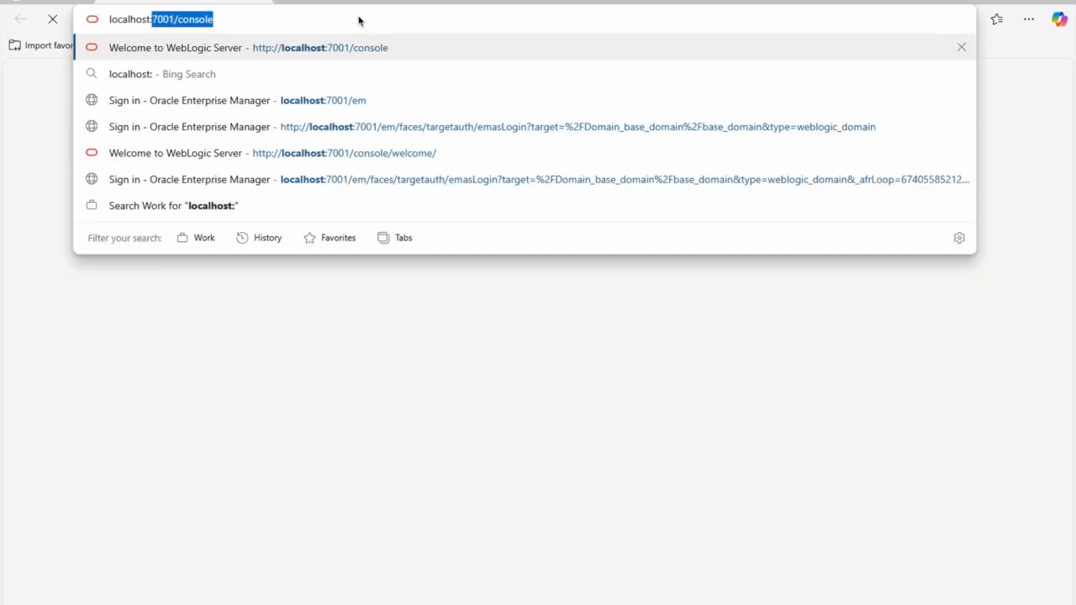
type("7001/console")
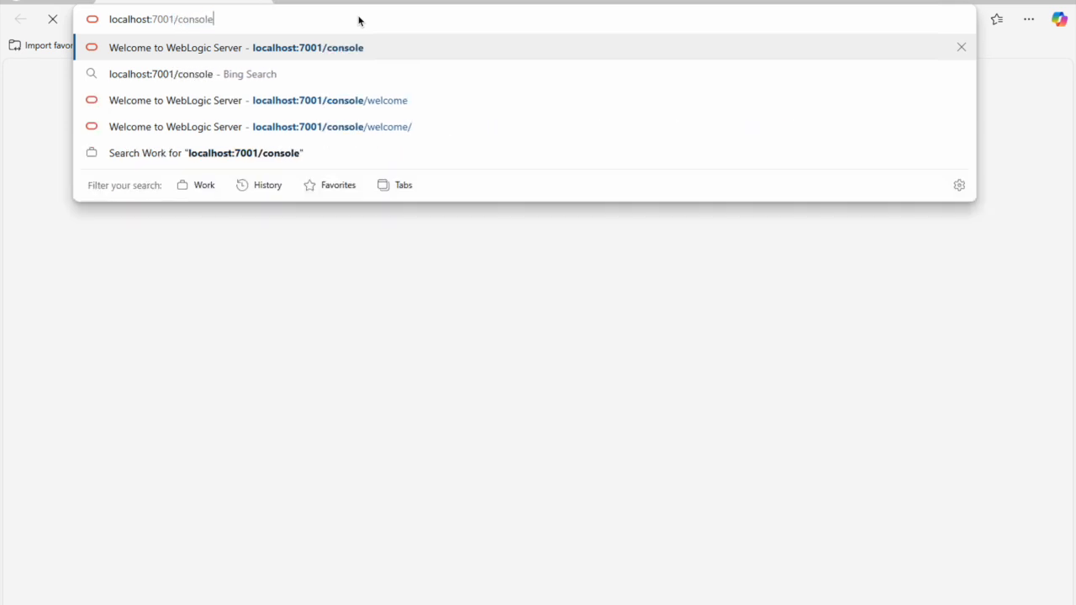
key("Return")
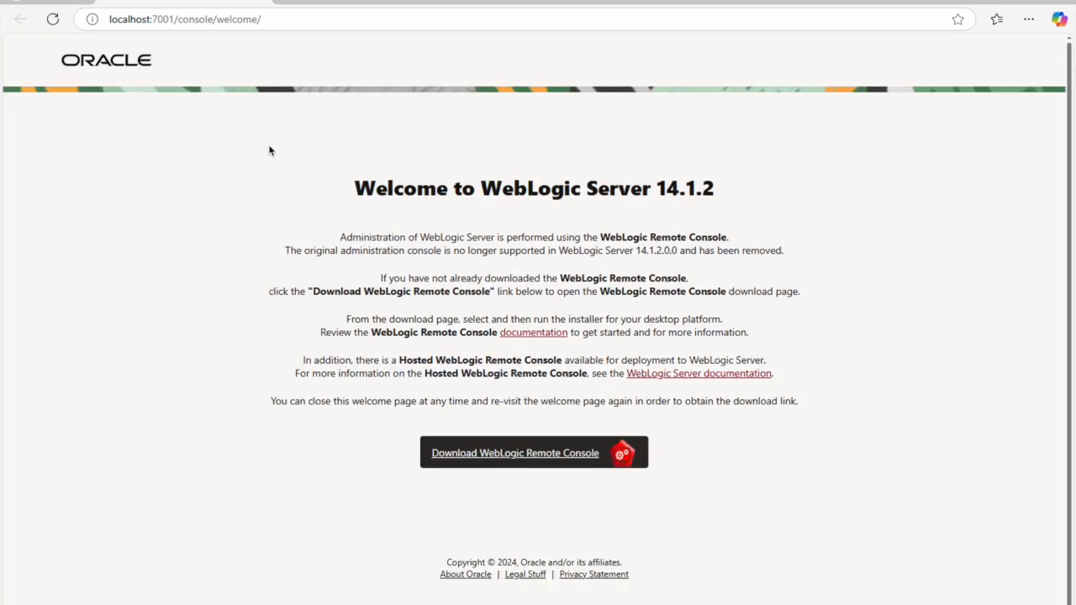
scroll(658, 330, "down", 1)
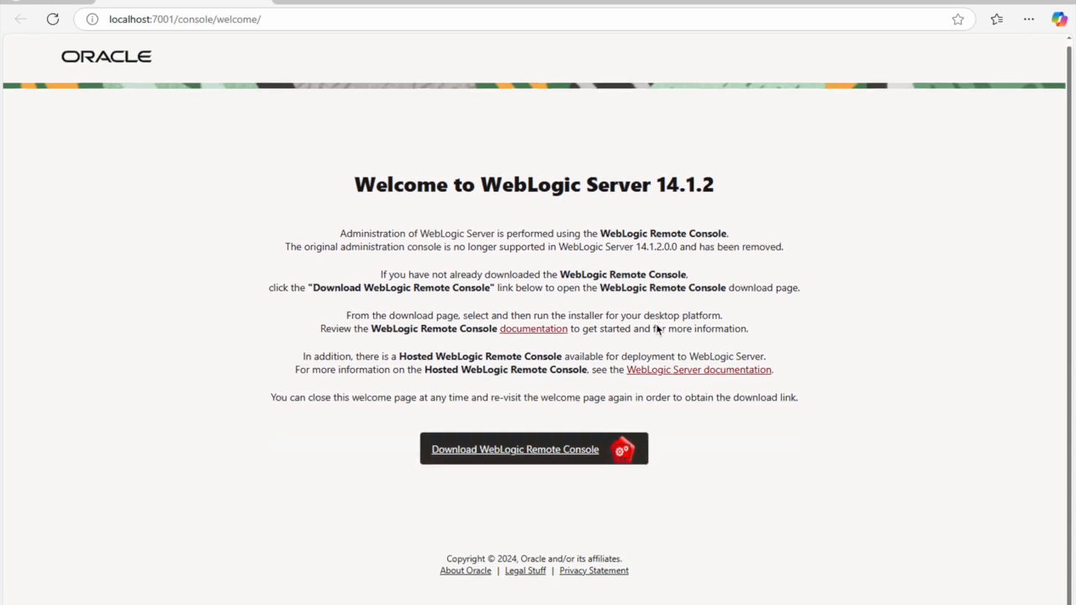
scroll(658, 330, "up", 1)
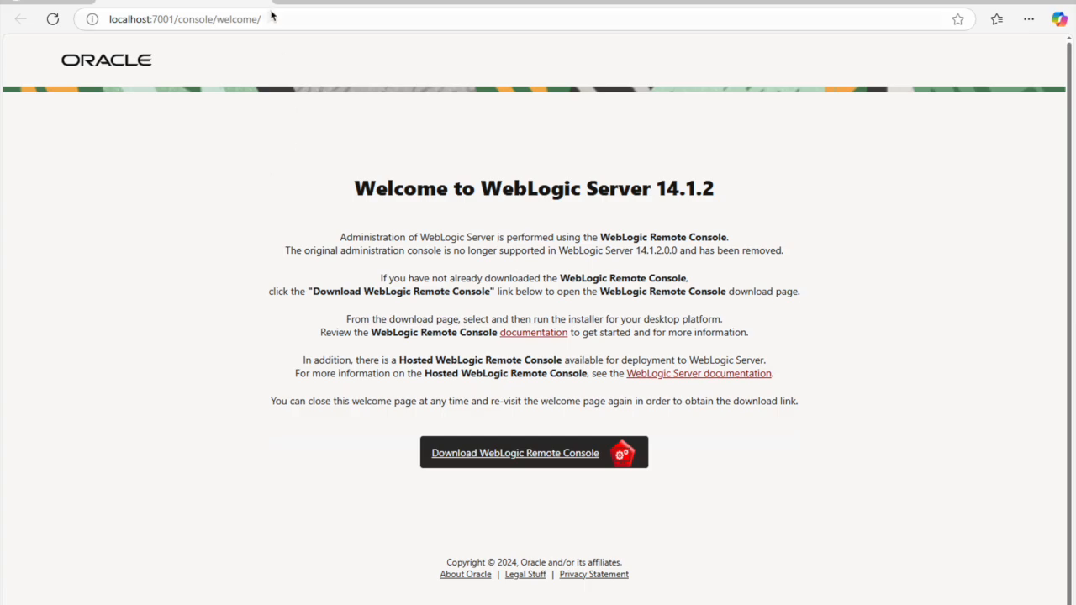
Step: In a new tab, load localhost:7001/em and sign in with the admin user name and password
key("ctrl+t")
type("l")
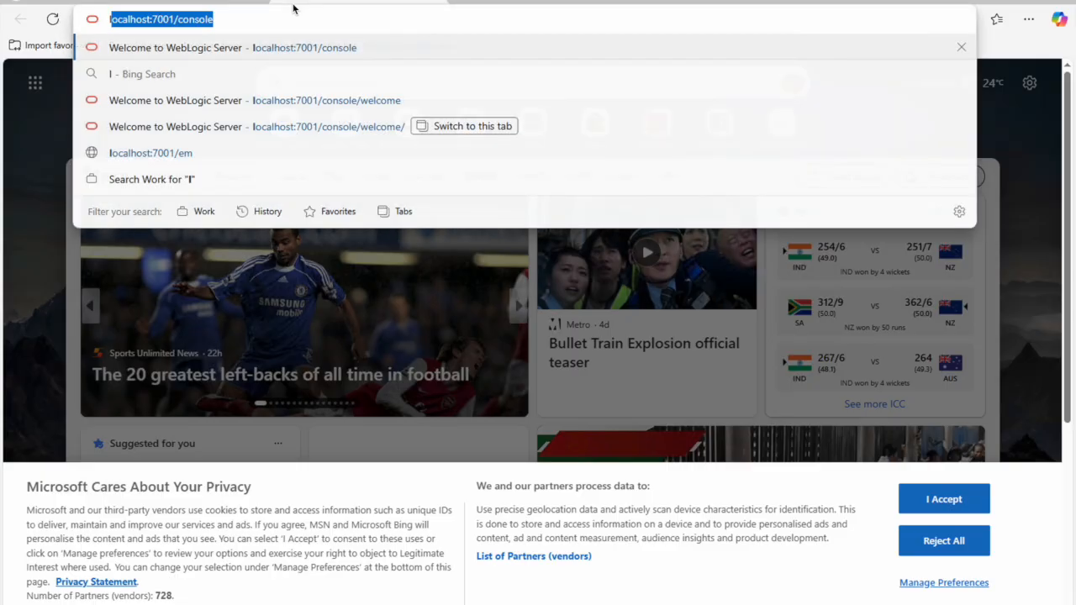
type("ocalhost:")
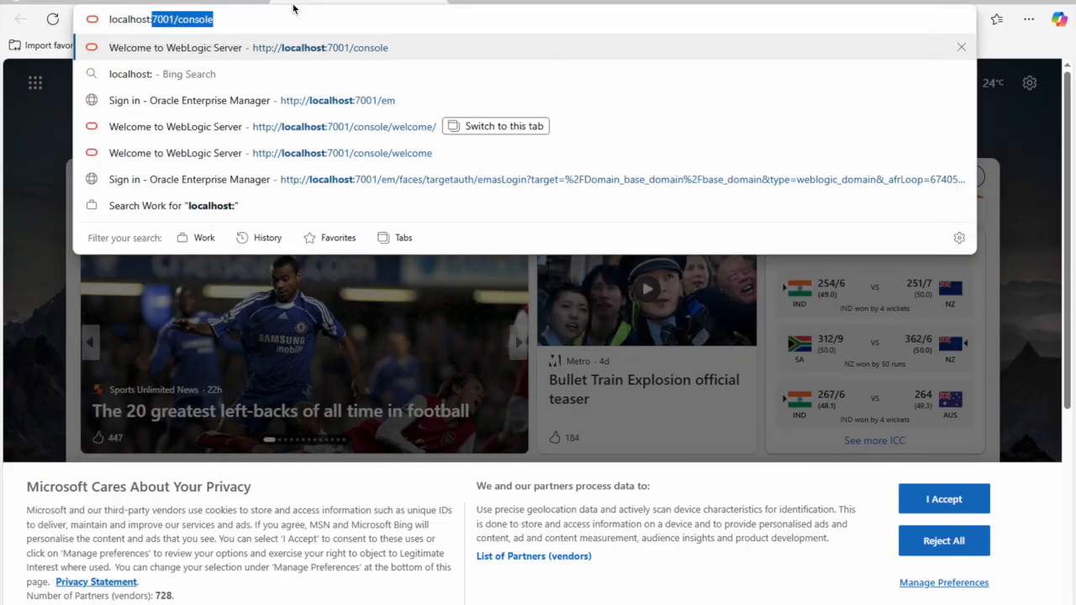
type("7001/")
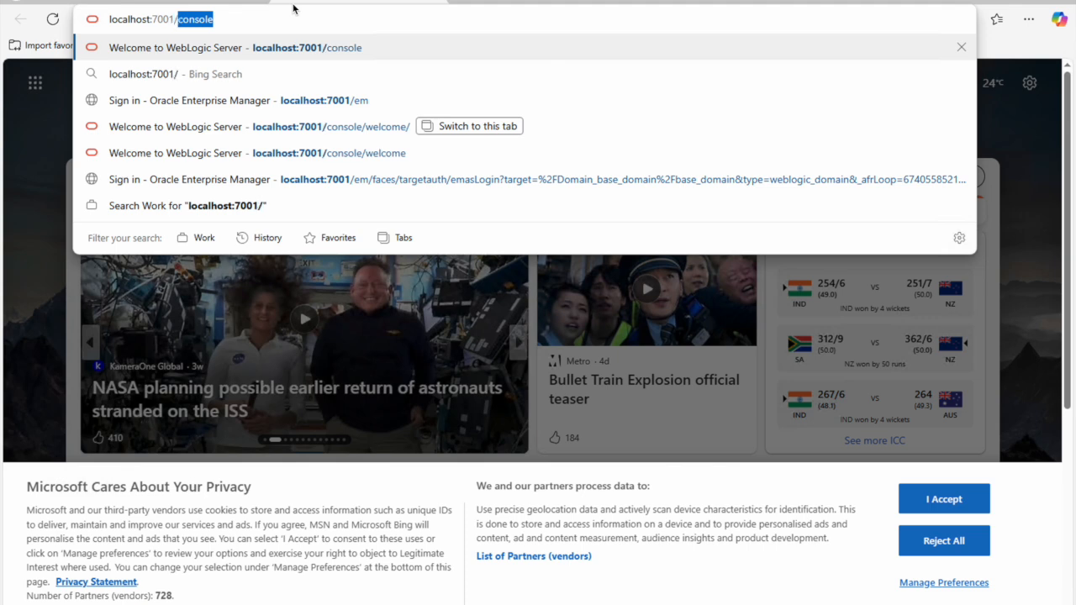
type("em")
key("Return")
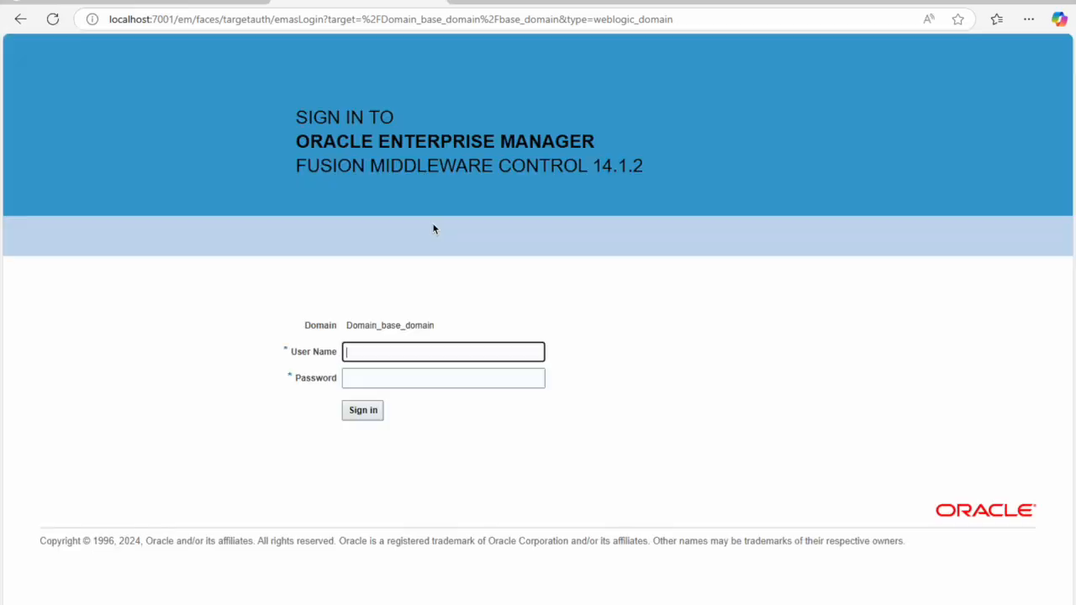
type("weblogic")
key("Tab")
type("welcome1")
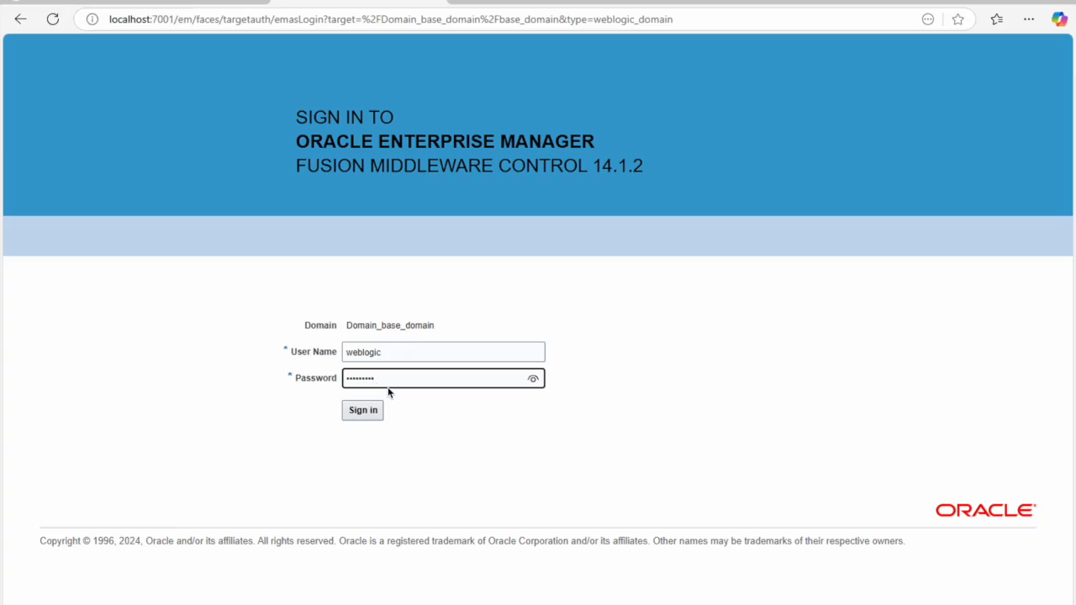
left_click(375, 411)
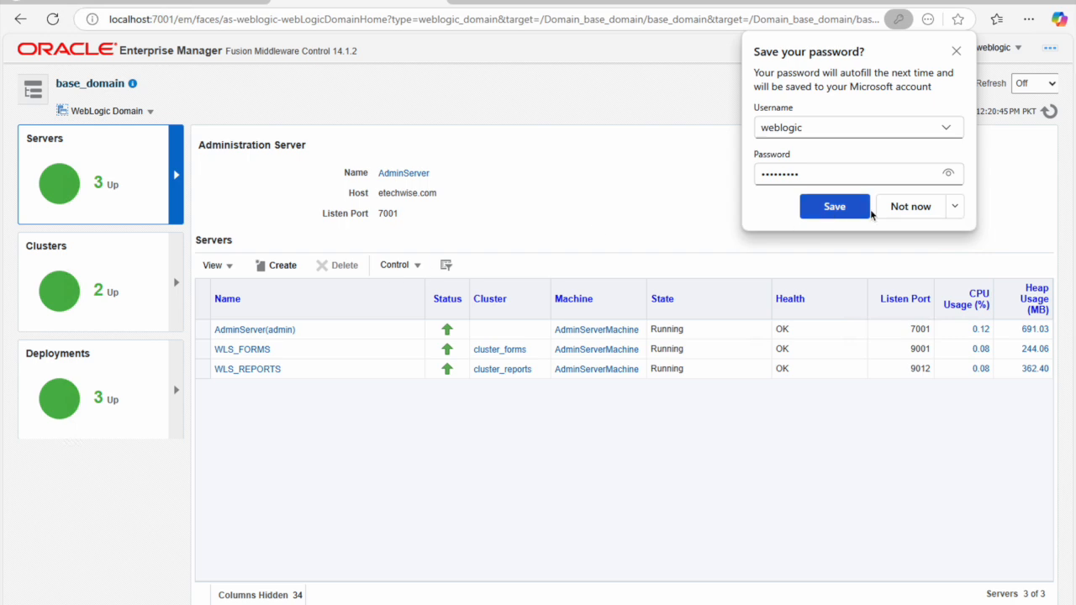
Step: Decline saving the password, then check that AdminServer, WLS_FORMS and WLS_REPORTS are all running
left_click(924, 213)
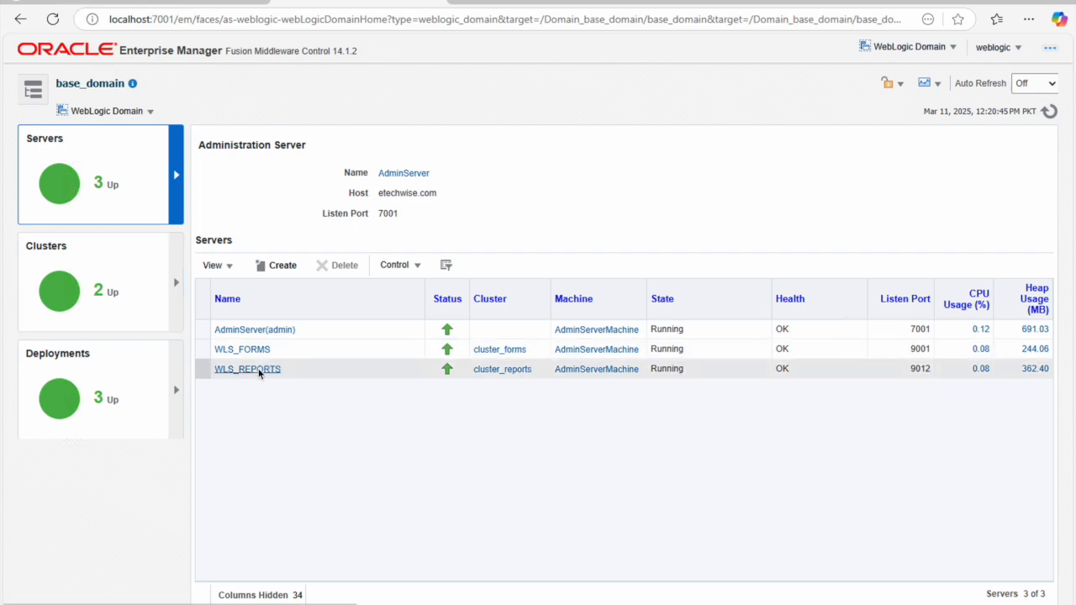
left_click(34, 92)
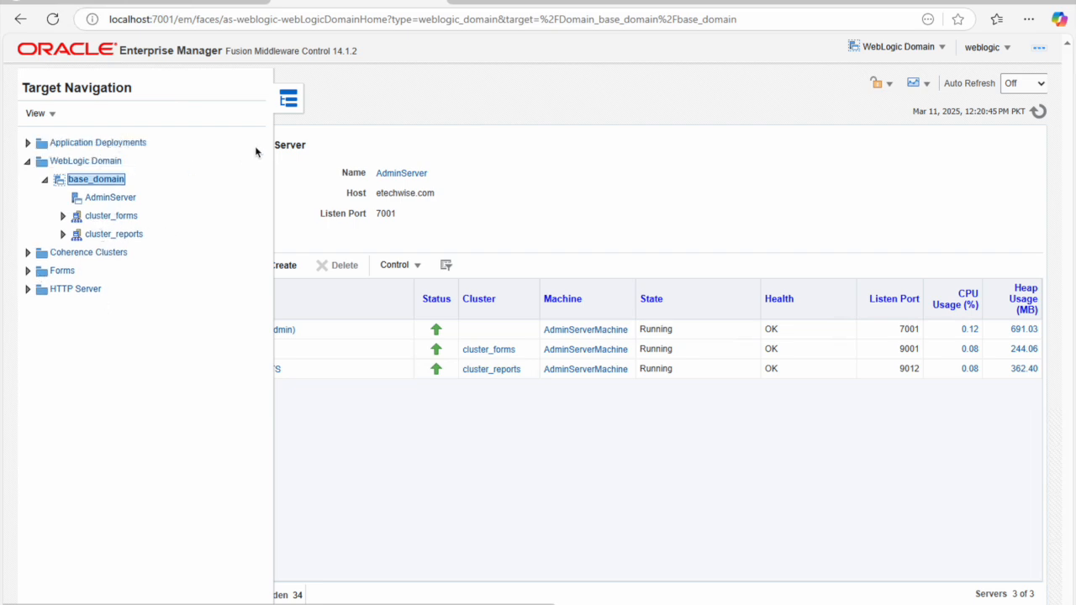
left_click(604, 178)
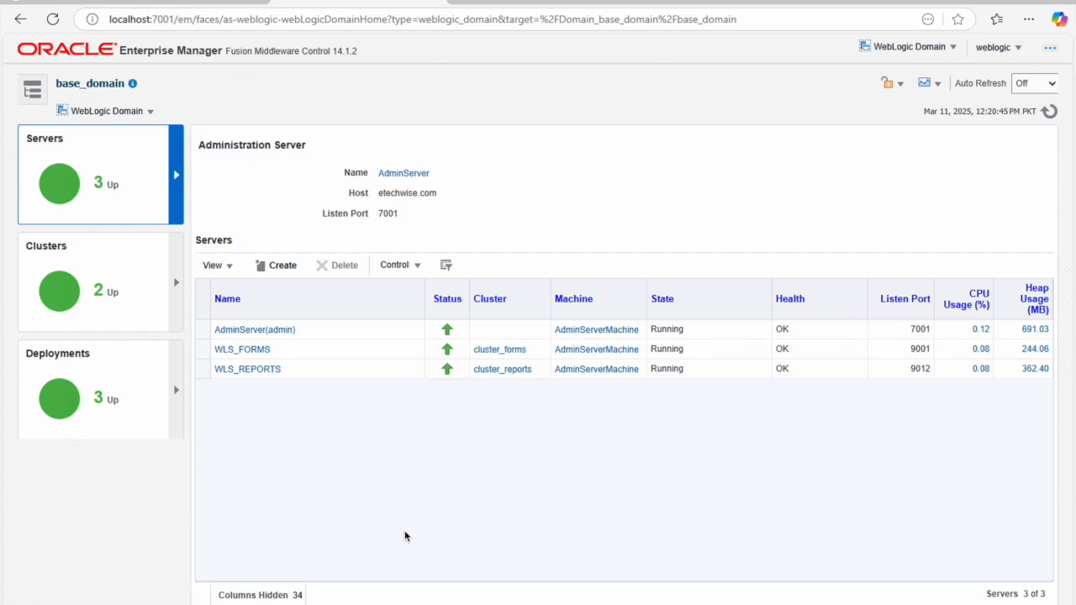
mouse_move(372, 604)
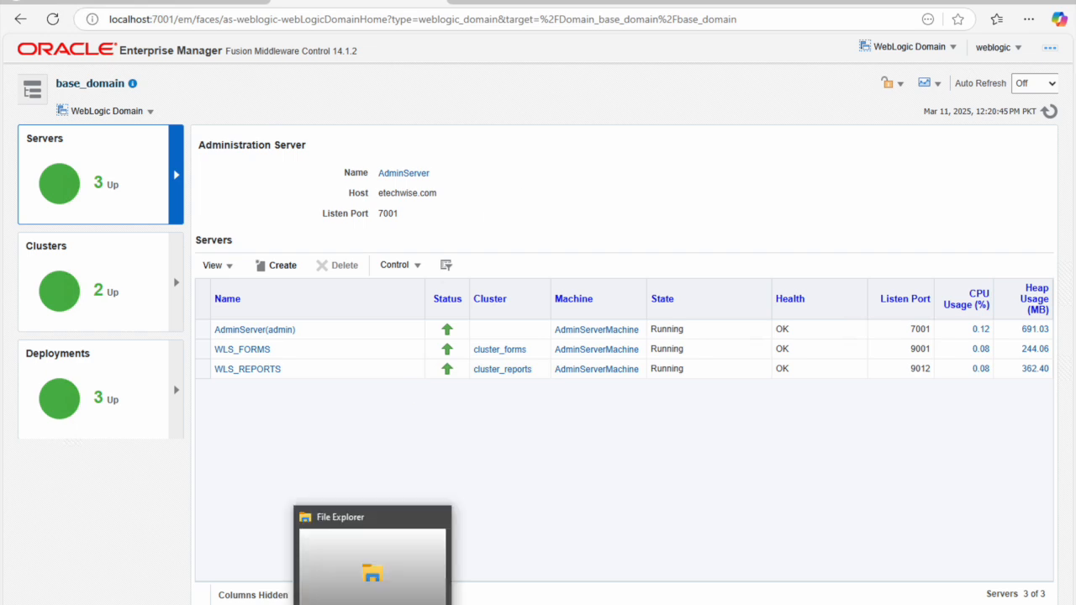
Step: Navigate File Explorer to Oracle\Middleware\Oracle_Home\user_projects\domains\base_domain\bin
left_click(372, 604)
double_click(110, 98)
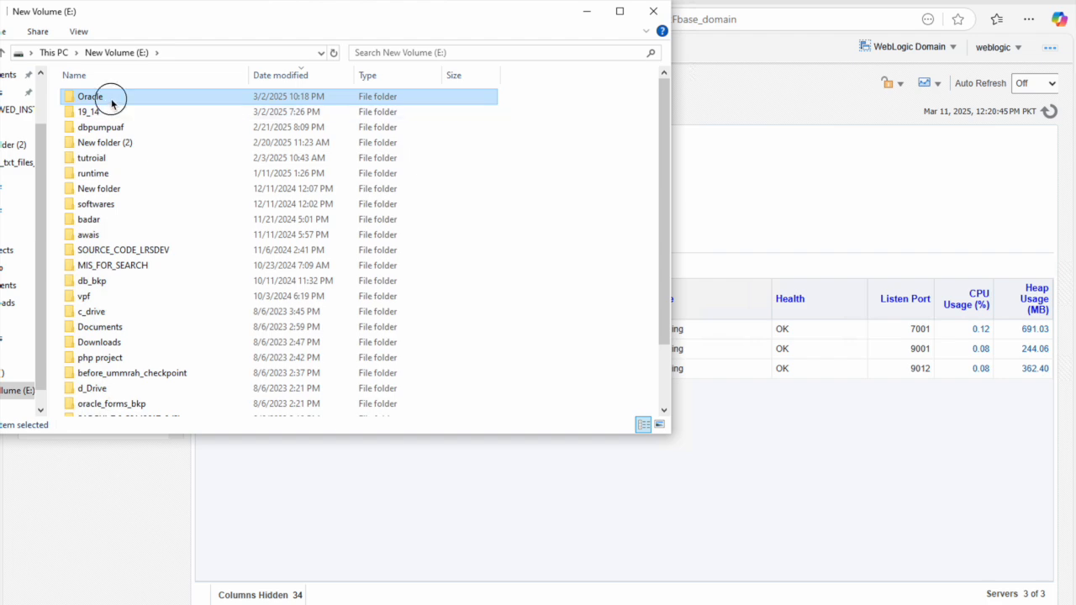
double_click(111, 98)
double_click(112, 99)
left_click(112, 100)
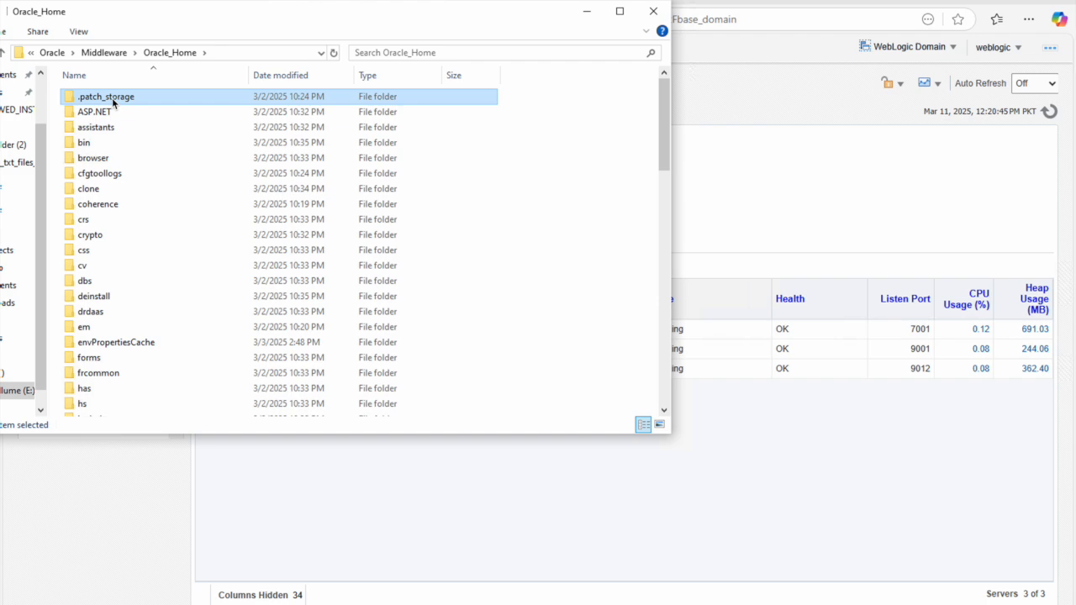
key("u")
double_click(121, 286)
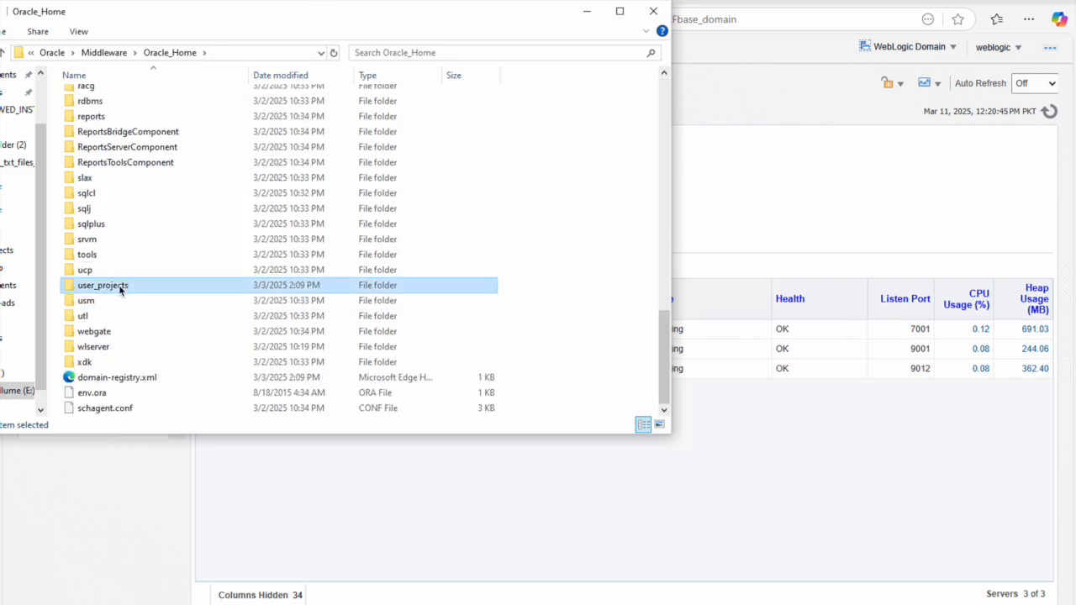
double_click(109, 116)
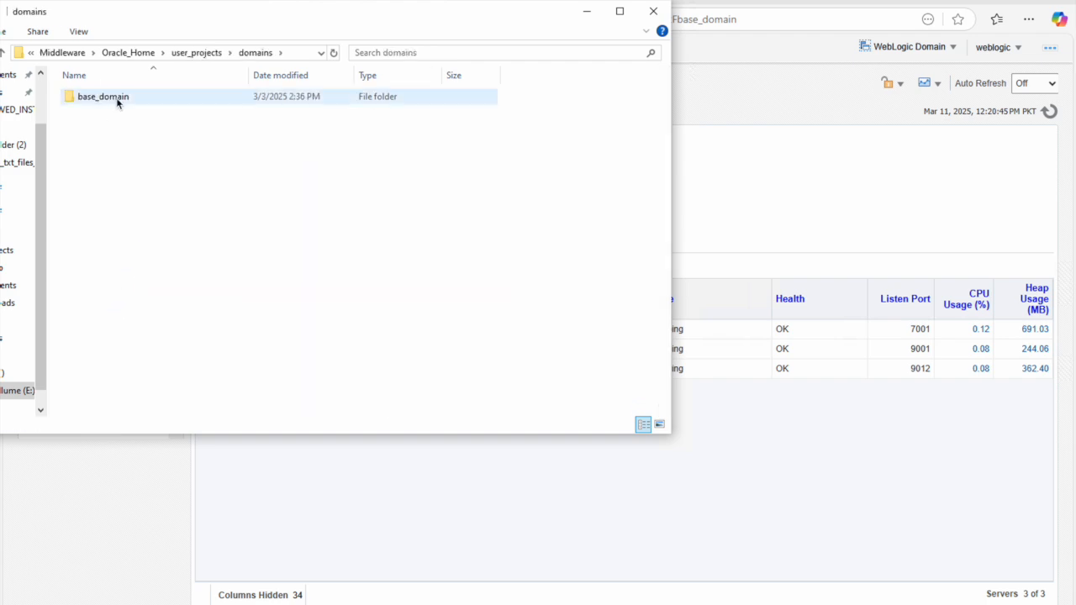
double_click(117, 103)
double_click(87, 113)
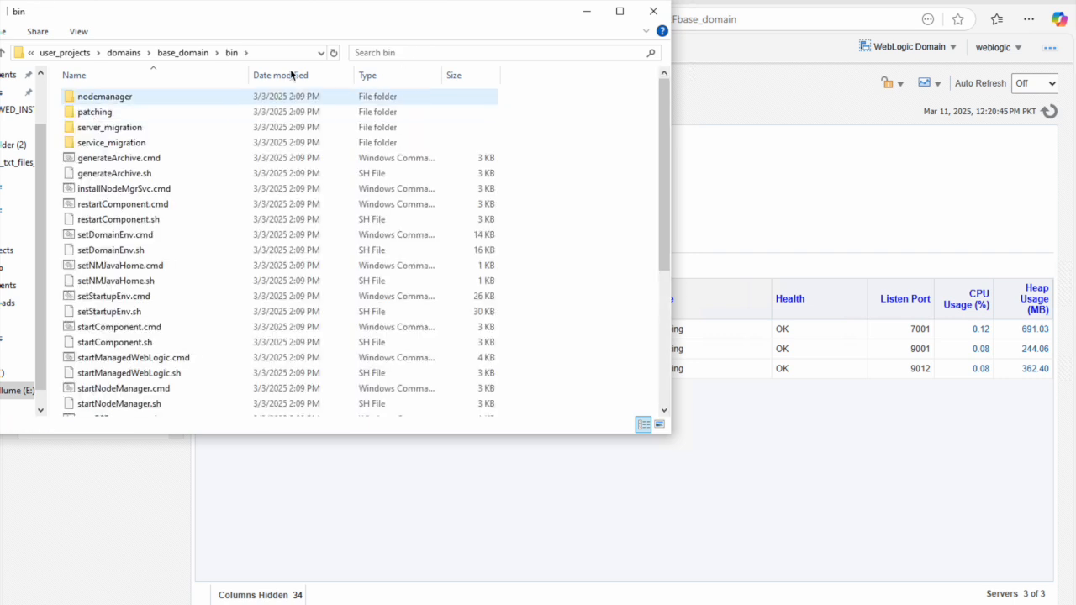
Step: Copy the bin folder's full path from the address bar
left_click(286, 54)
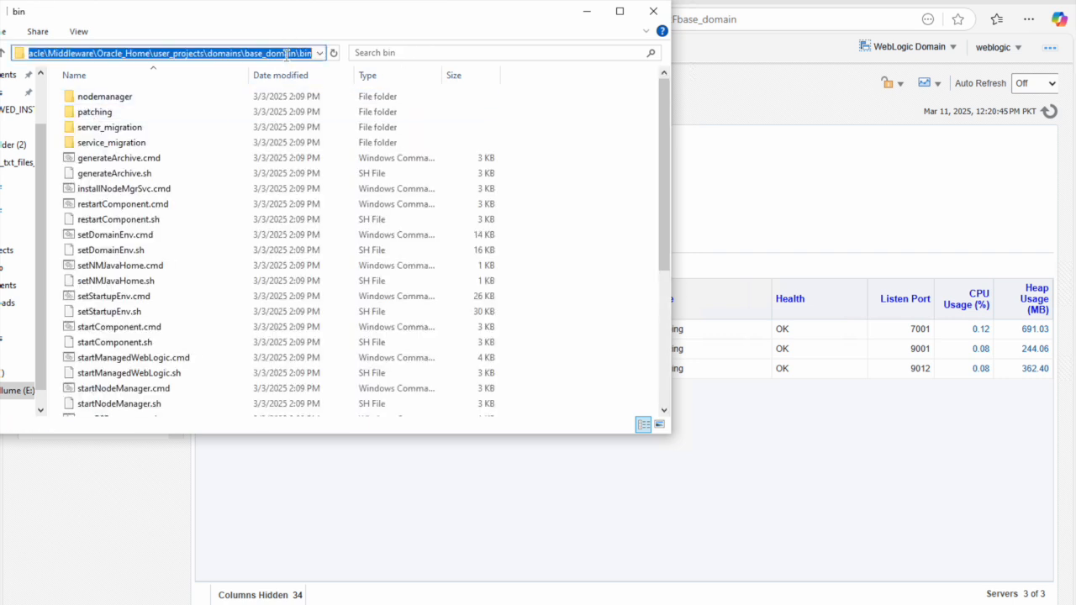
key("super+r")
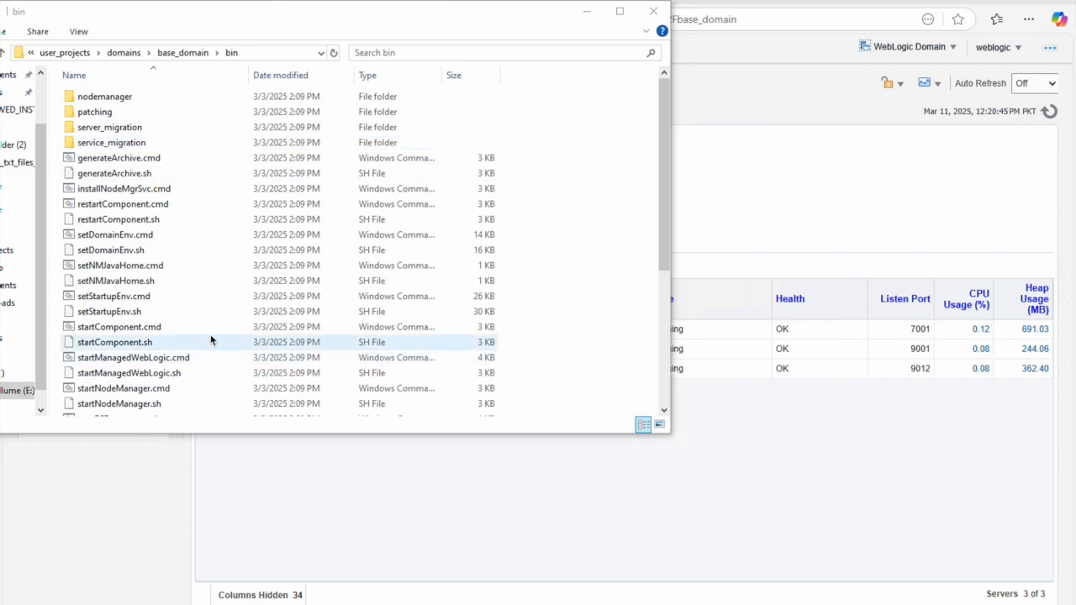
key("super")
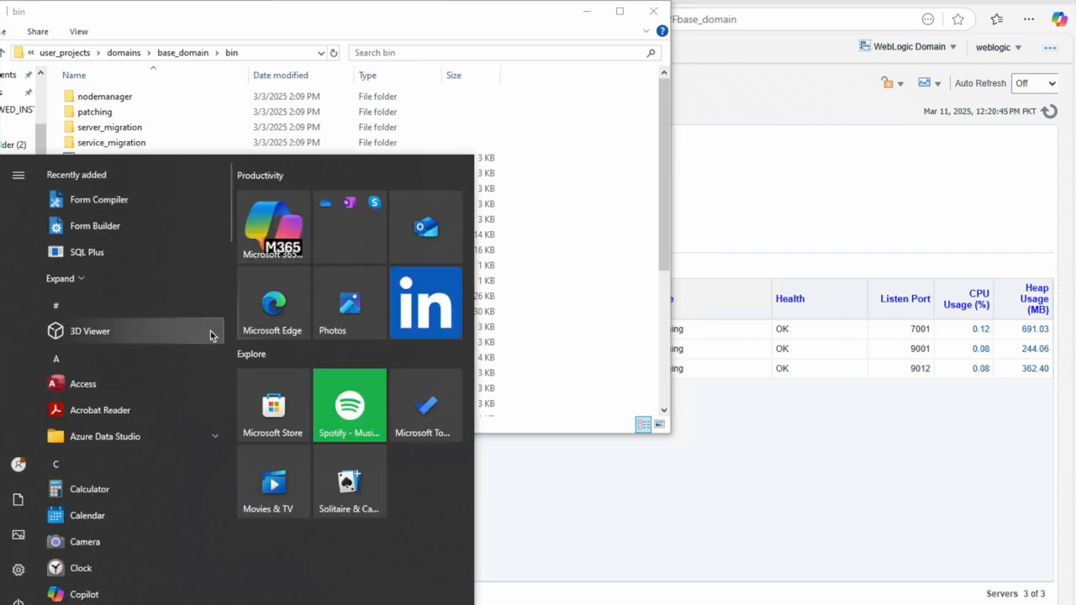
Step: Open an administrator Command Prompt in the pasted base_domain\bin folder on drive E: and clear it
left_click(210, 331)
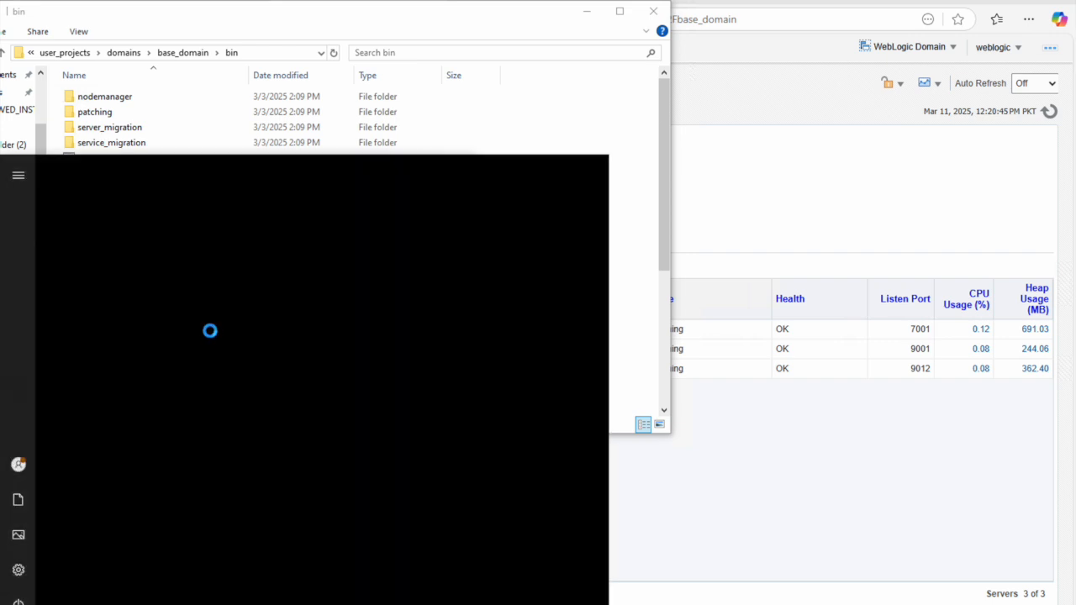
type("md")
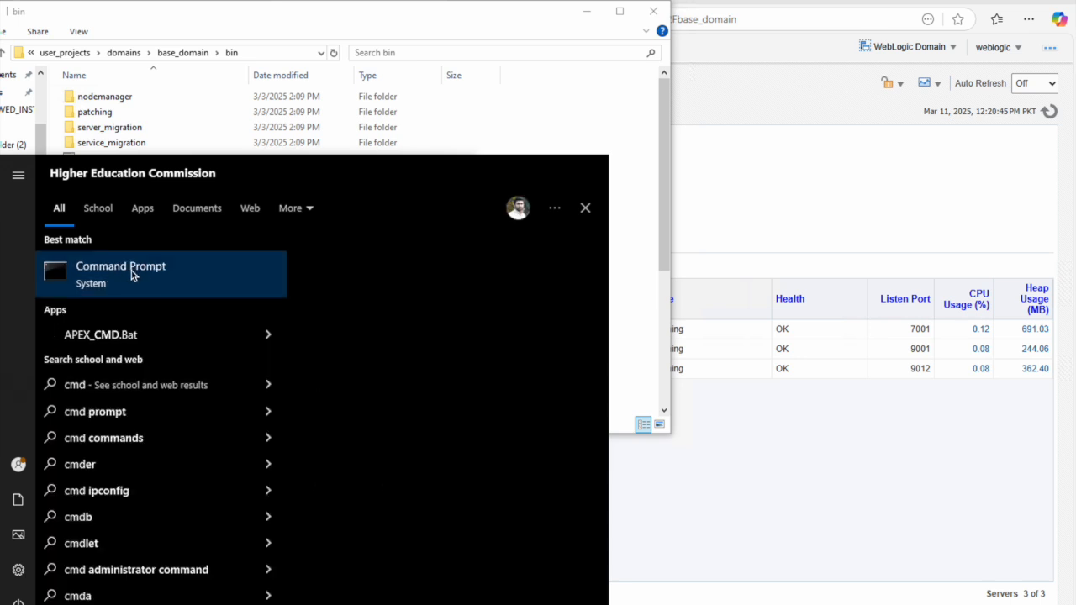
right_click(131, 270)
left_click(191, 290)
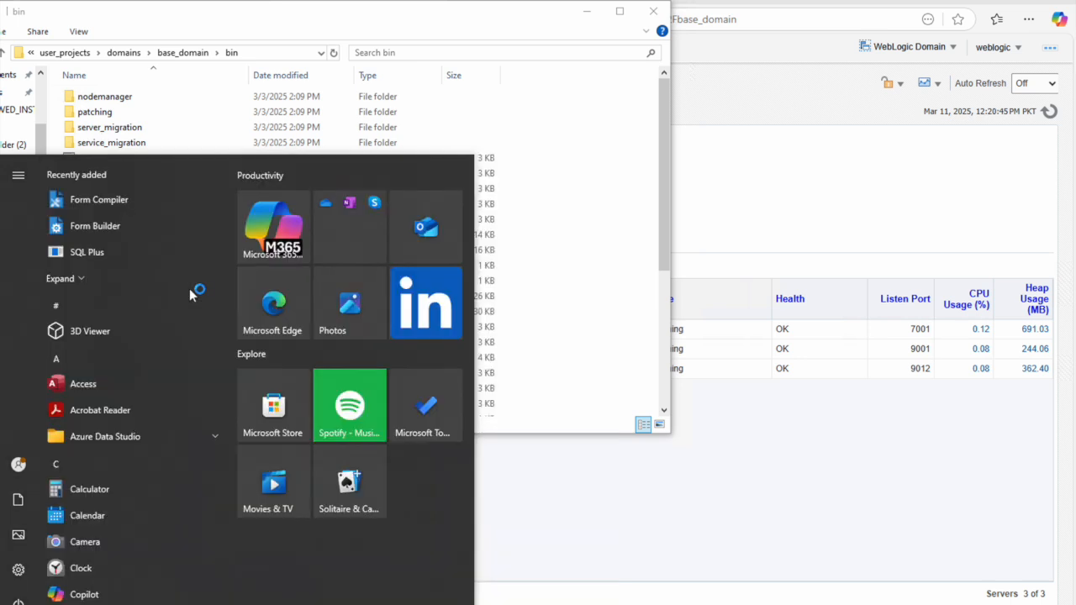
left_click(532, 14)
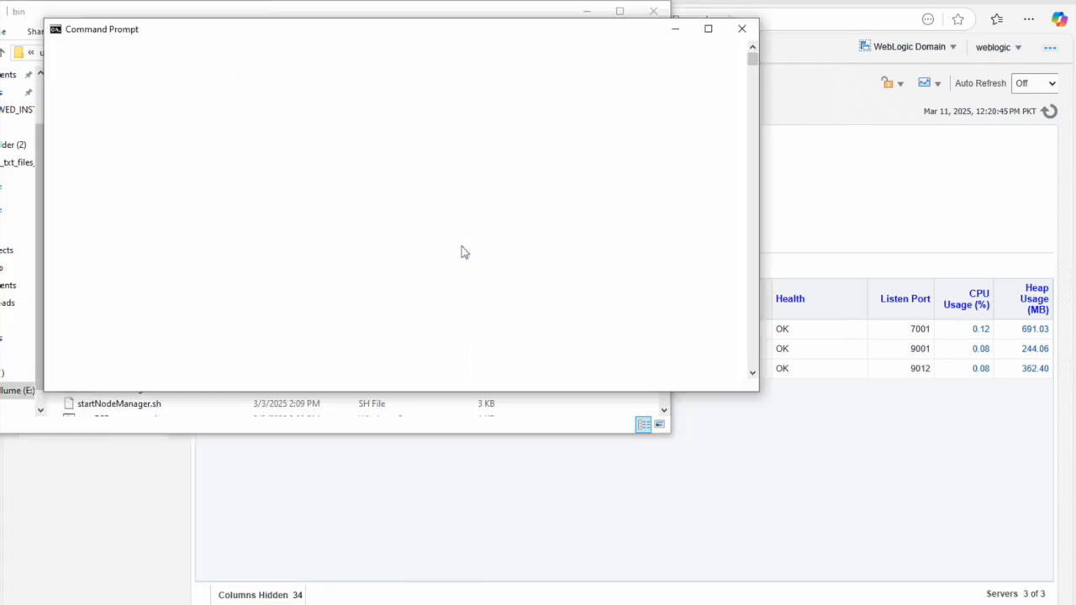
type("cd")
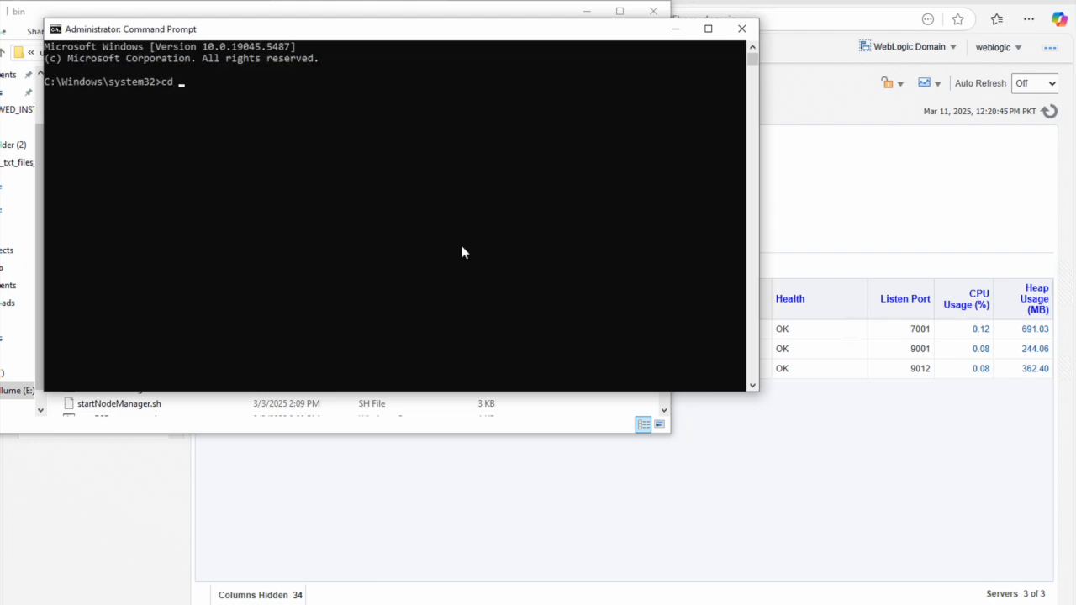
type("E:\\Oracle\\Middleware\\Oracle_Home\\user_projects\\domains\\base_domain\\bin")
key("Return")
type("E:")
key("Return")
type("cls")
key("Return")
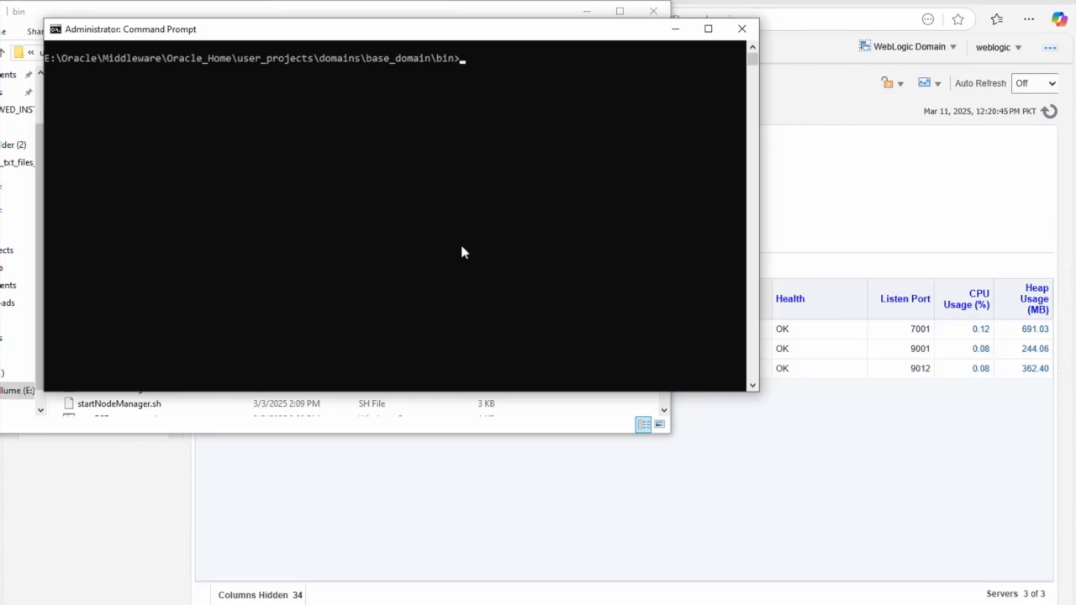
Step: Run stopComponent.cmd ohs1 to stop the ohs1 system component
type("stopCom")
key("Tab")
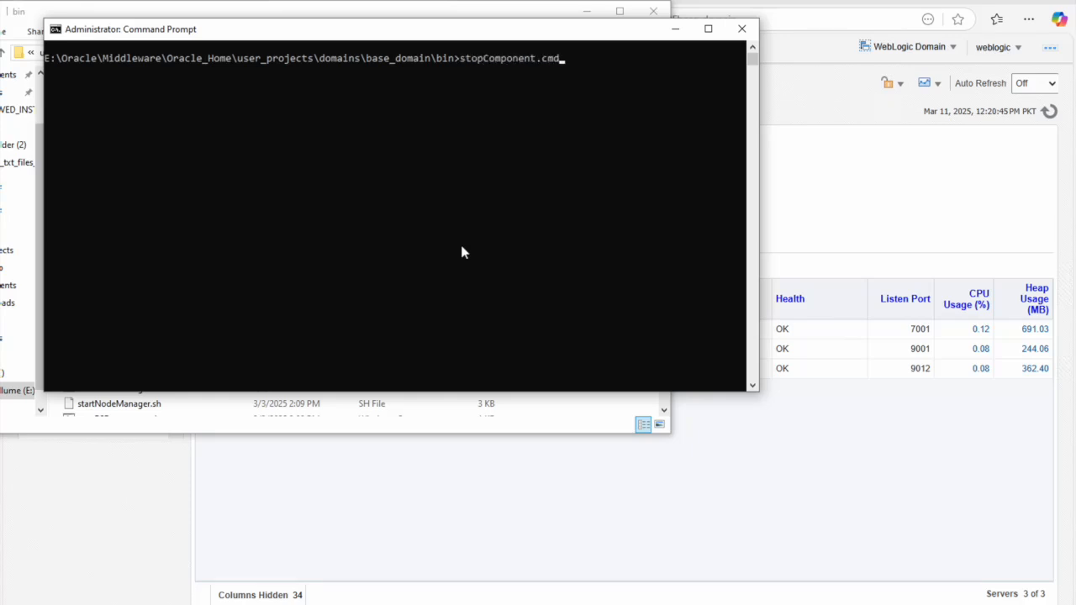
type("ohs1")
key("Return")
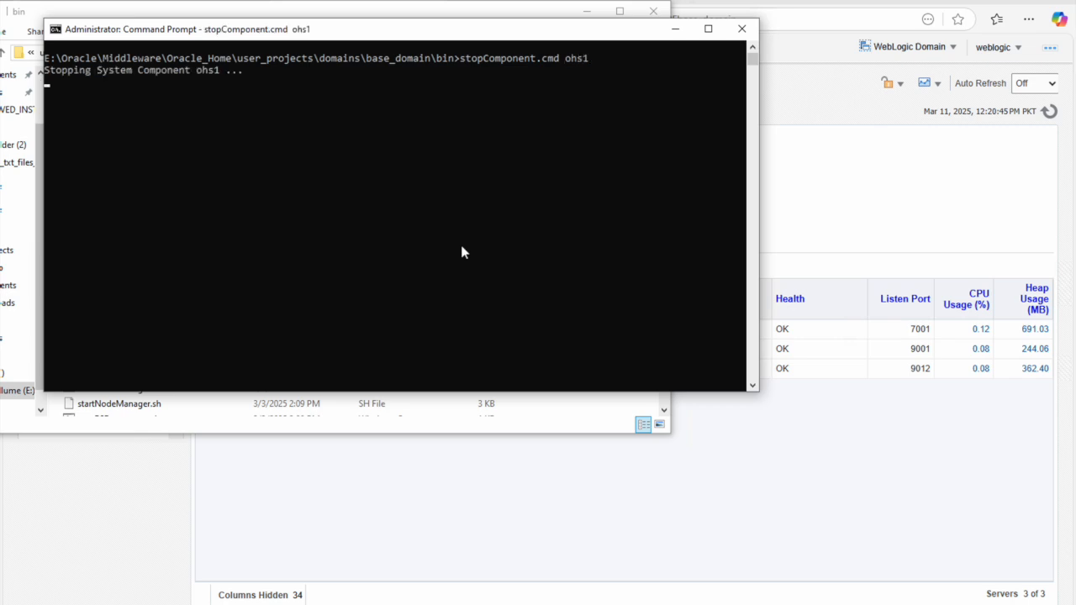
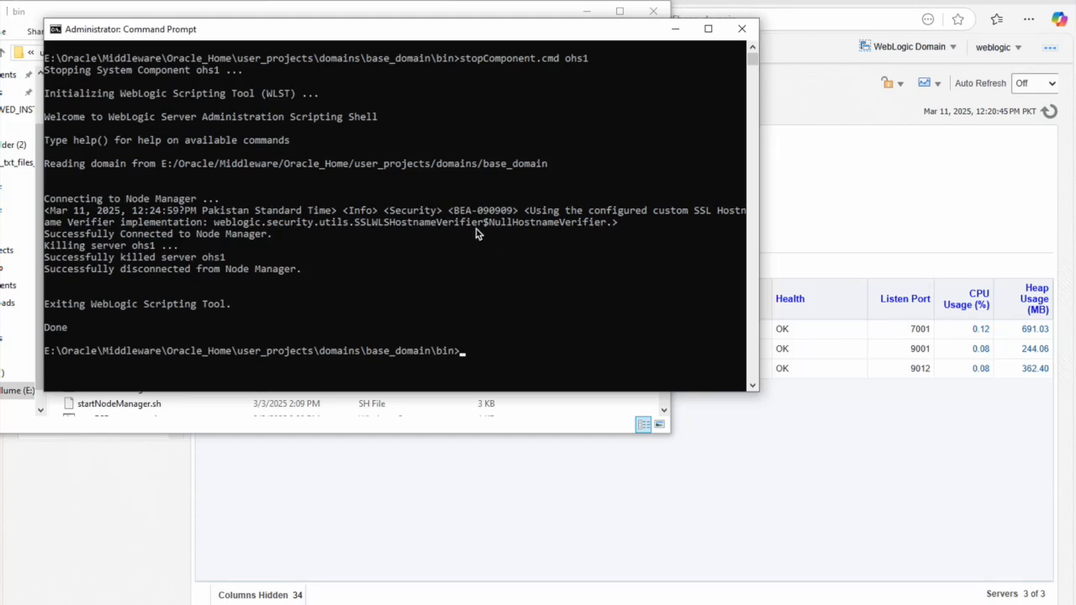
Step: Clear the console and run stopManagedWebLogic.cmd WLS_REPORTS
type("cls")
key("Return")
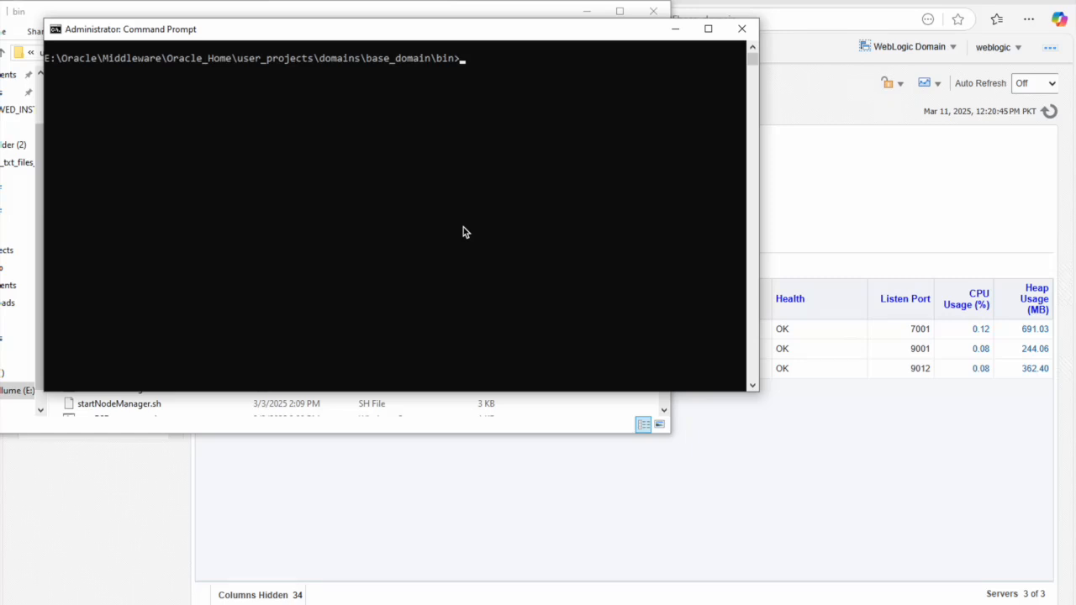
type("stopma")
key("Tab")
type("wls")
key("BackSpace")
key("BackSpace")
key("BackSpace")
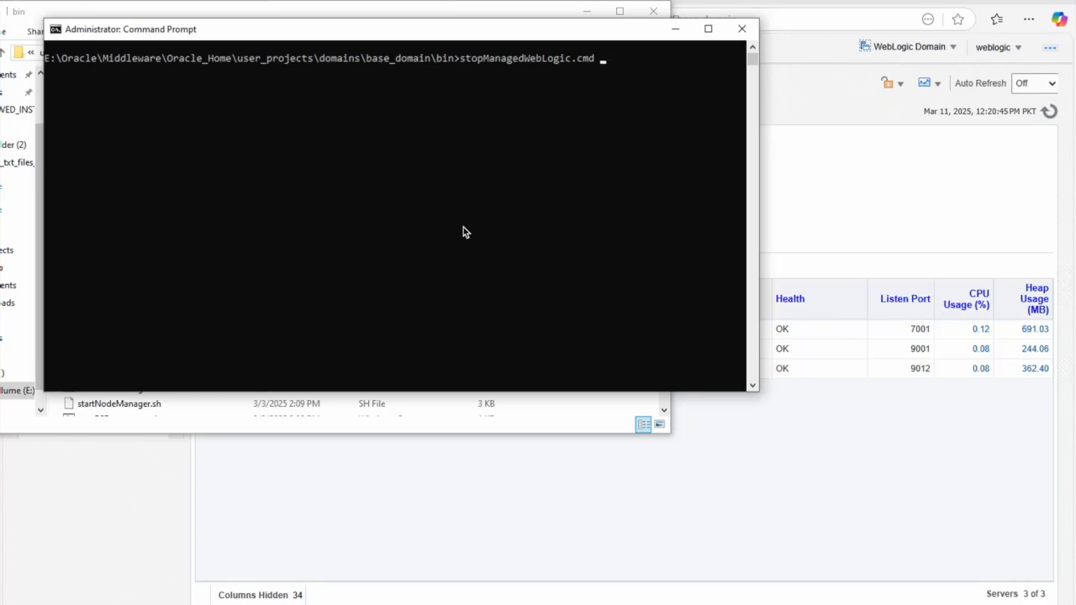
type("WLS_REPORTS")
key("Return")
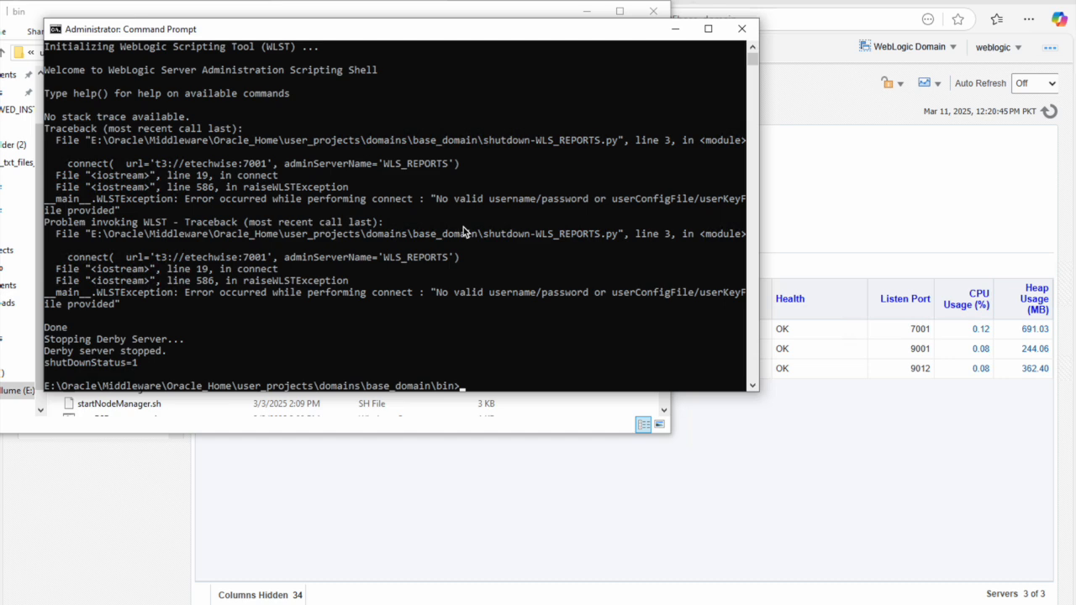
Step: Clear the console after the stop script fails for lack of valid credentials
type("CLS")
key("BackSpace")
key("BackSpace")
key("BackSpace")
type("cls")
key("Return")
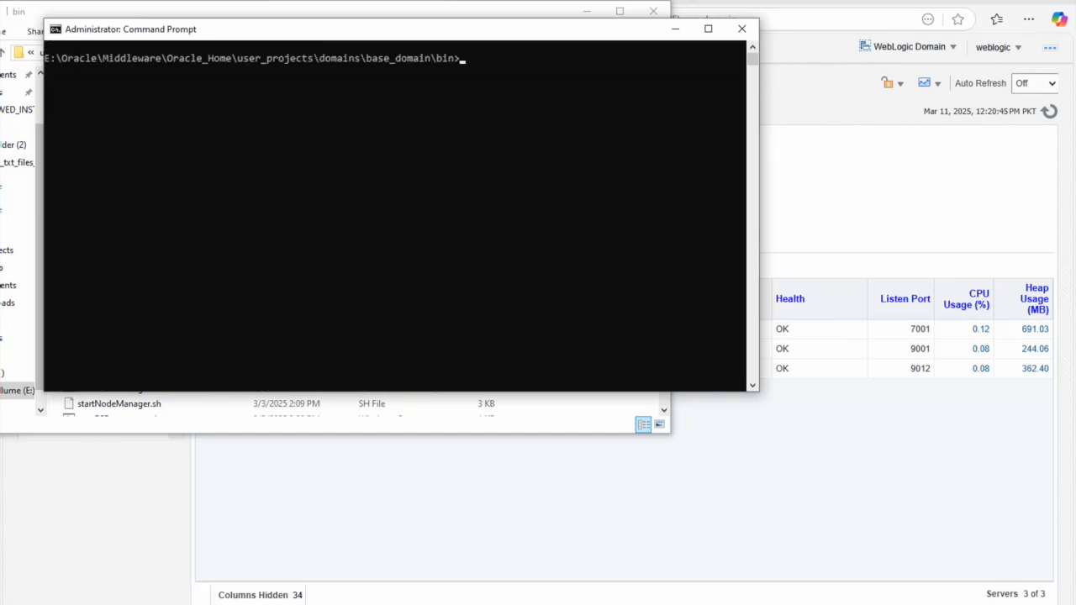
left_click(480, 604)
Step: Browse from the bin folder to base_domain\servers\WLS_REPORTS in File Explorer
mouse_move(756, 567)
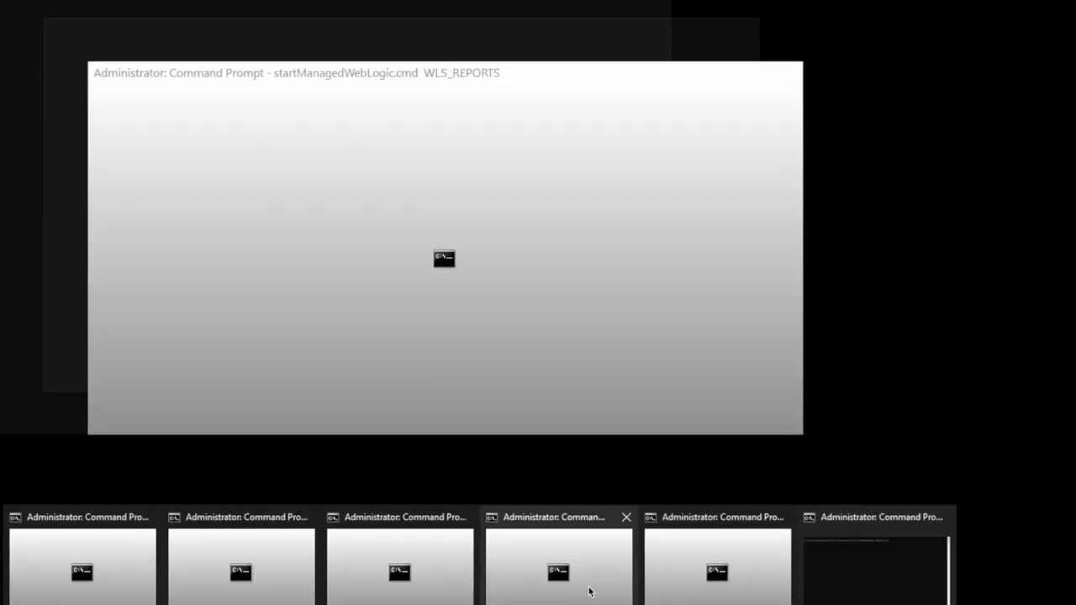
left_click(590, 593)
left_click(254, 10)
left_click(253, 53)
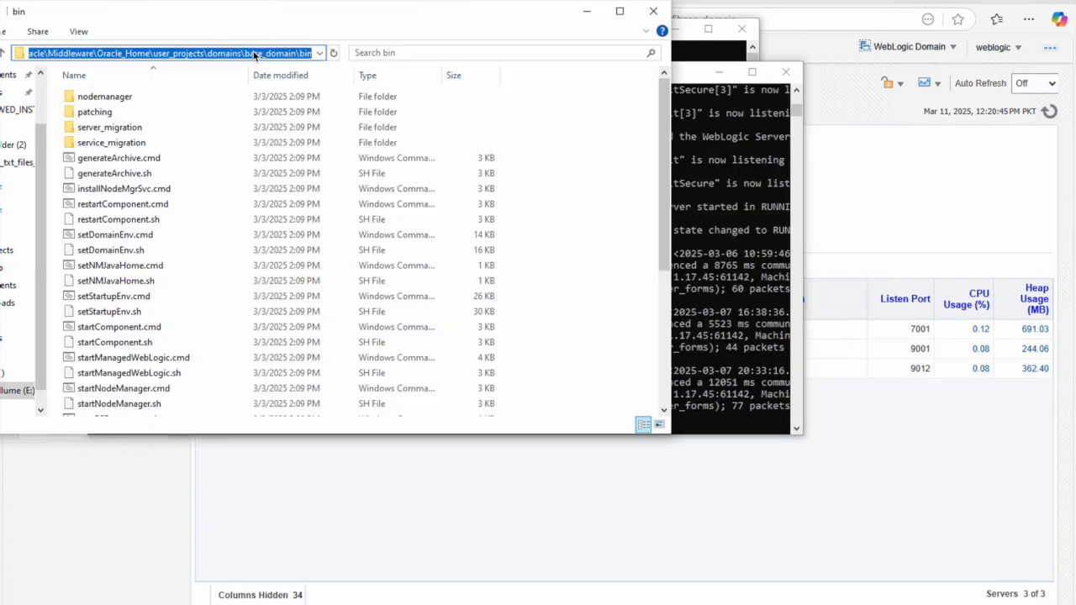
key("super")
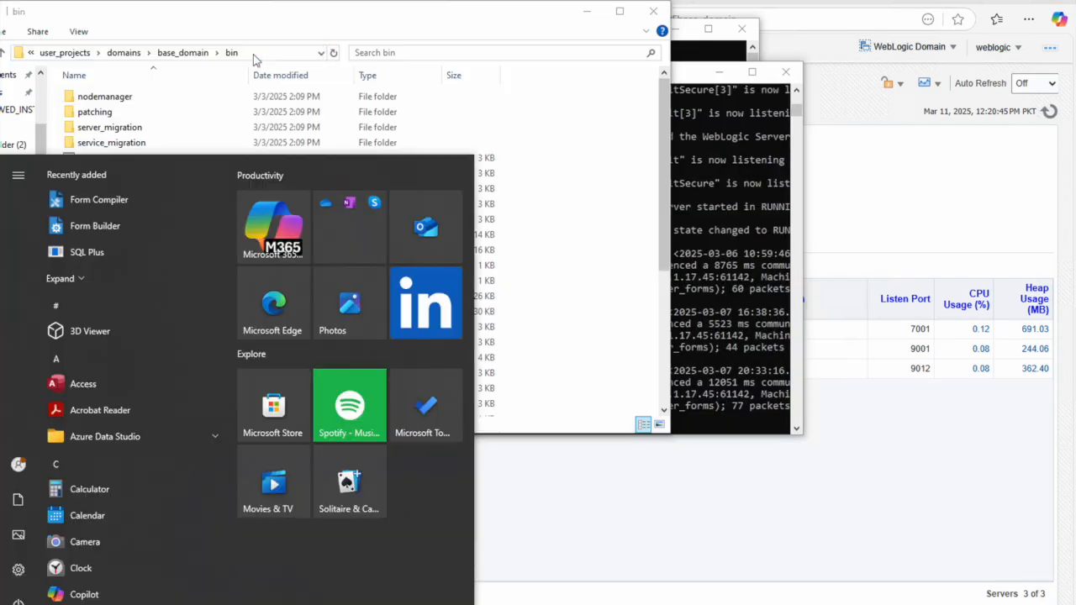
type("n")
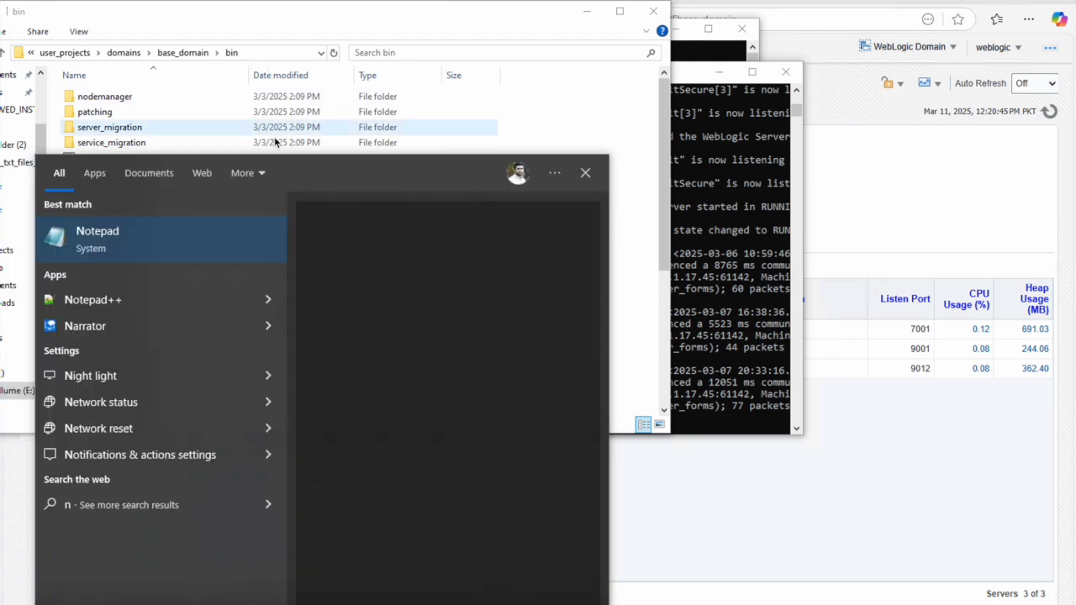
key("Return")
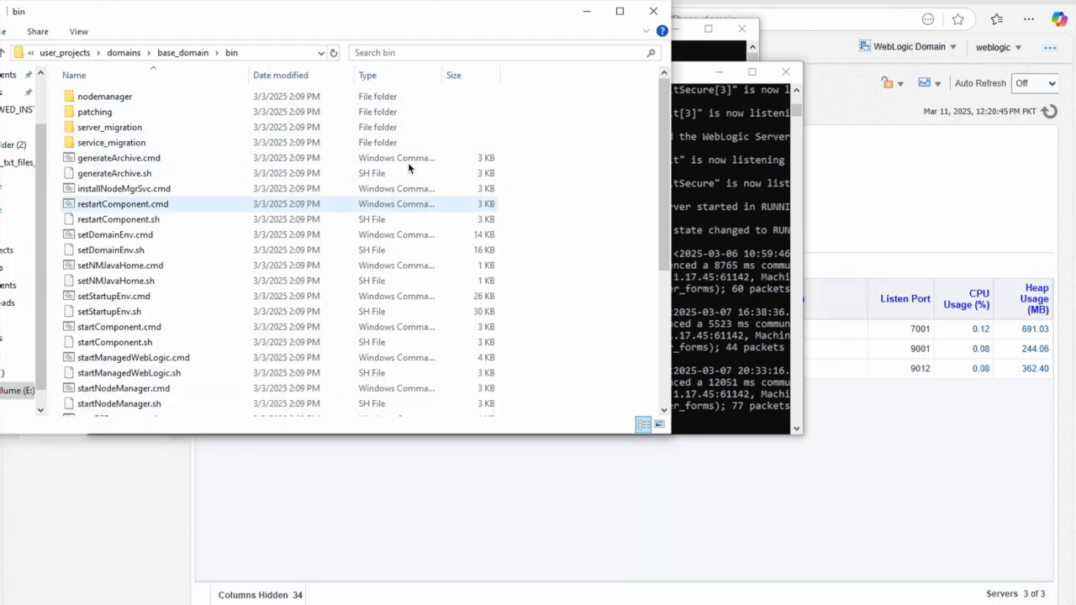
left_click(198, 52)
left_click(107, 131)
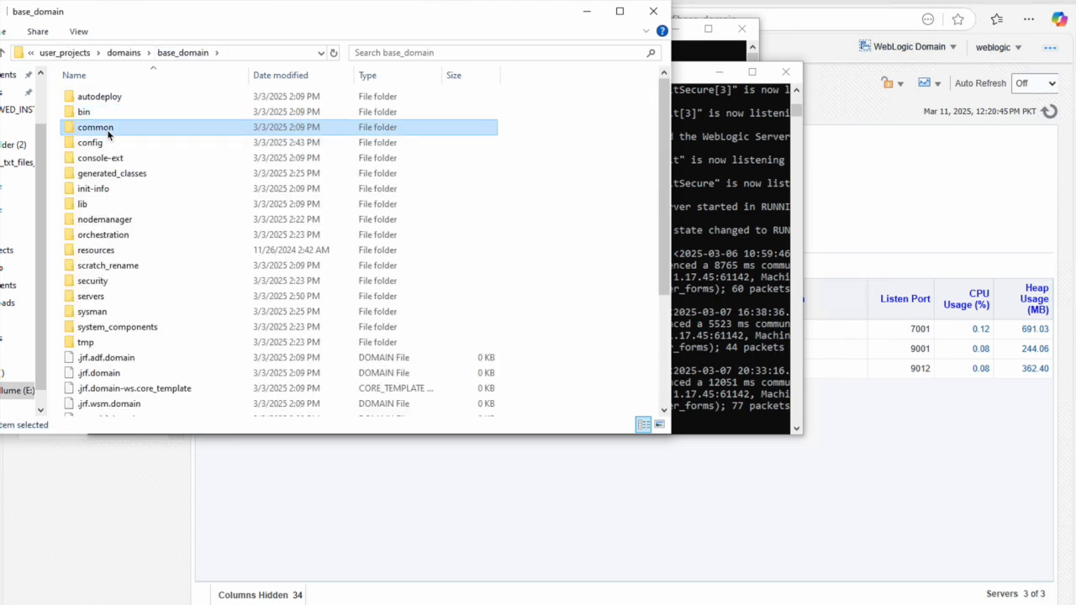
key("s")
left_click(104, 296)
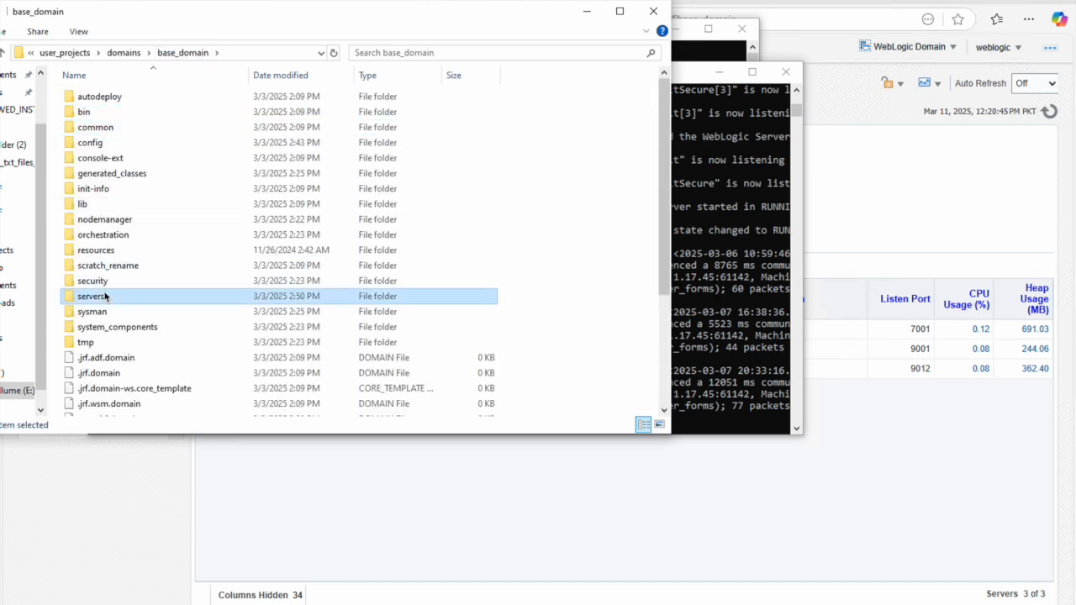
double_click(104, 296)
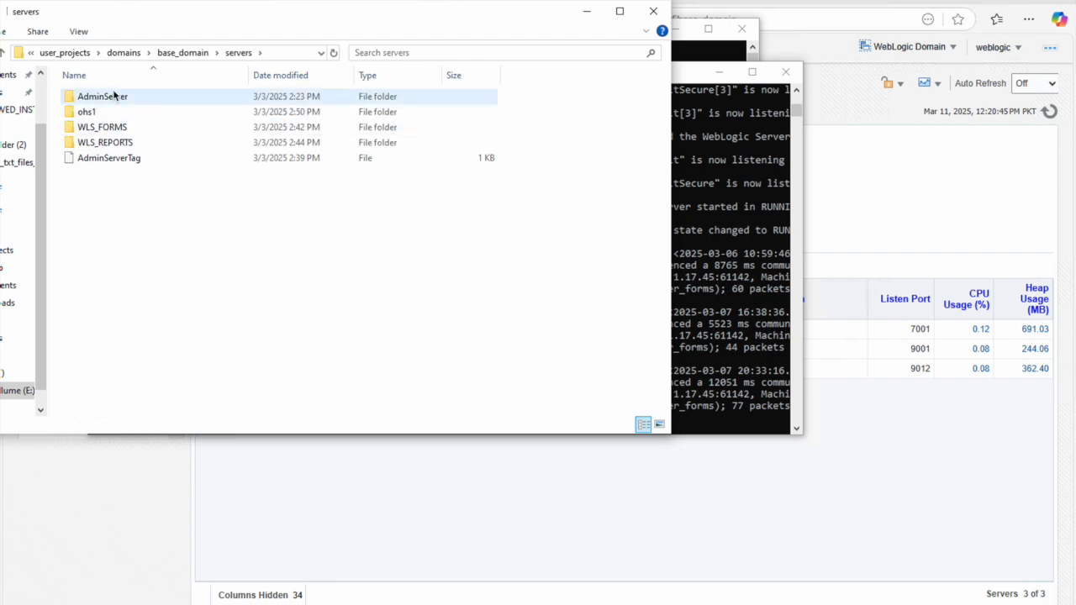
double_click(124, 143)
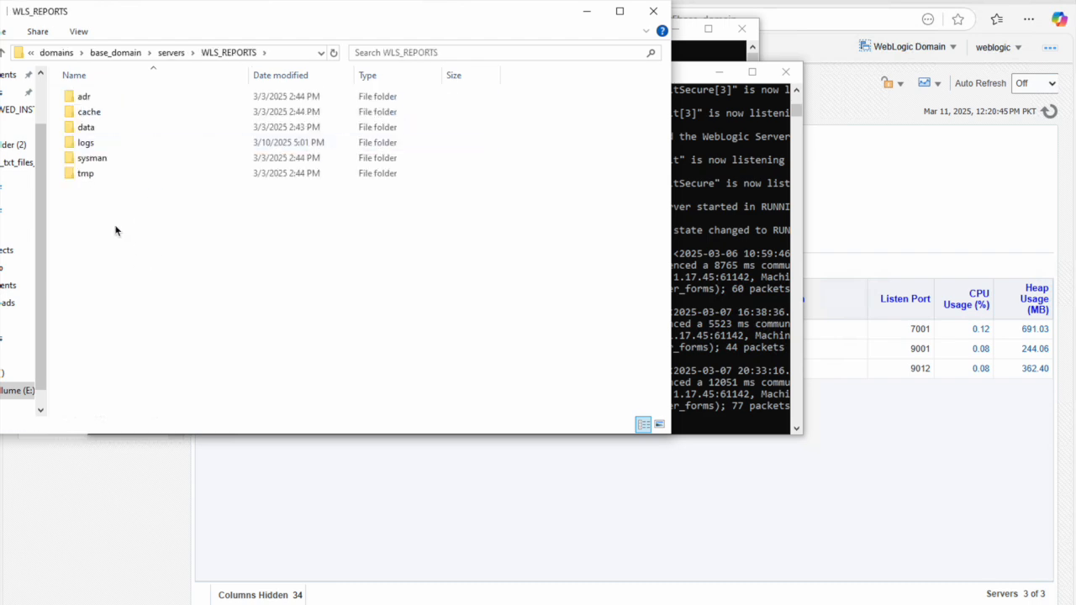
Step: Create a new folder named security inside WLS_REPORTS and open it
right_click(118, 231)
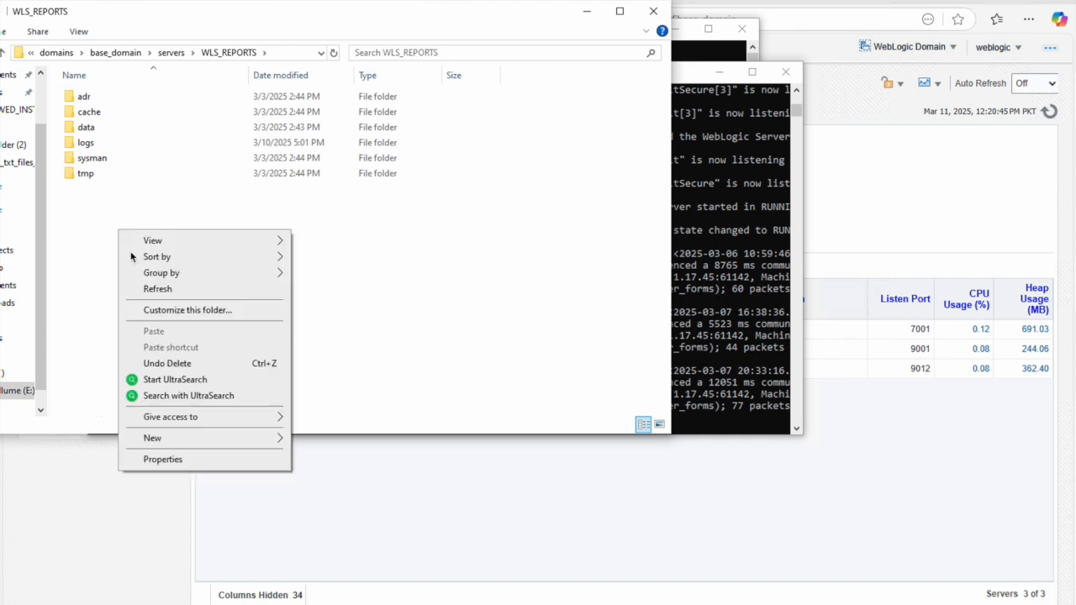
mouse_move(230, 436)
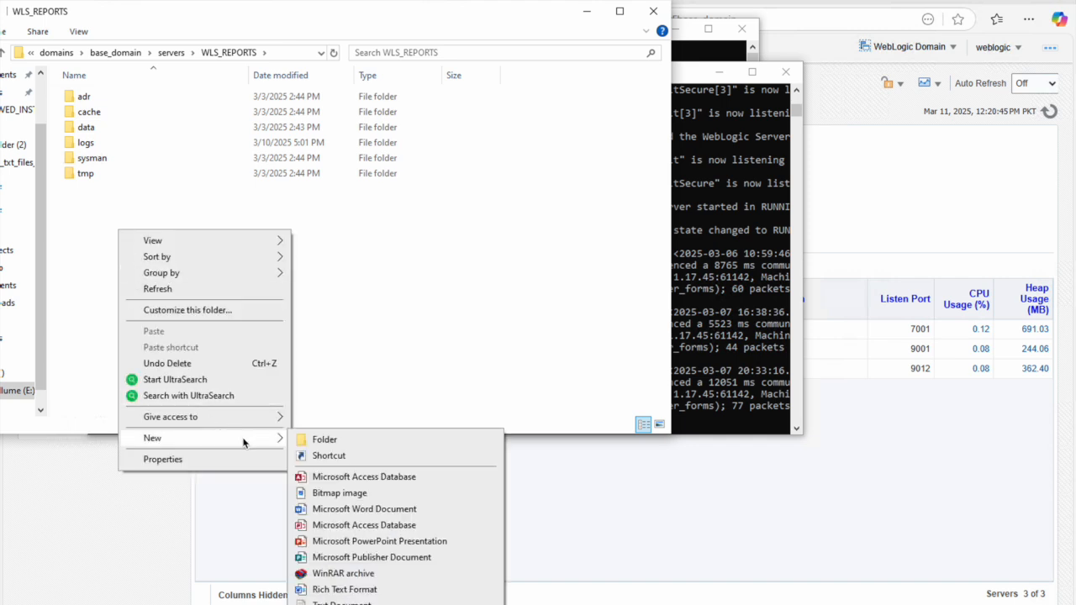
left_click(326, 439)
type("sec")
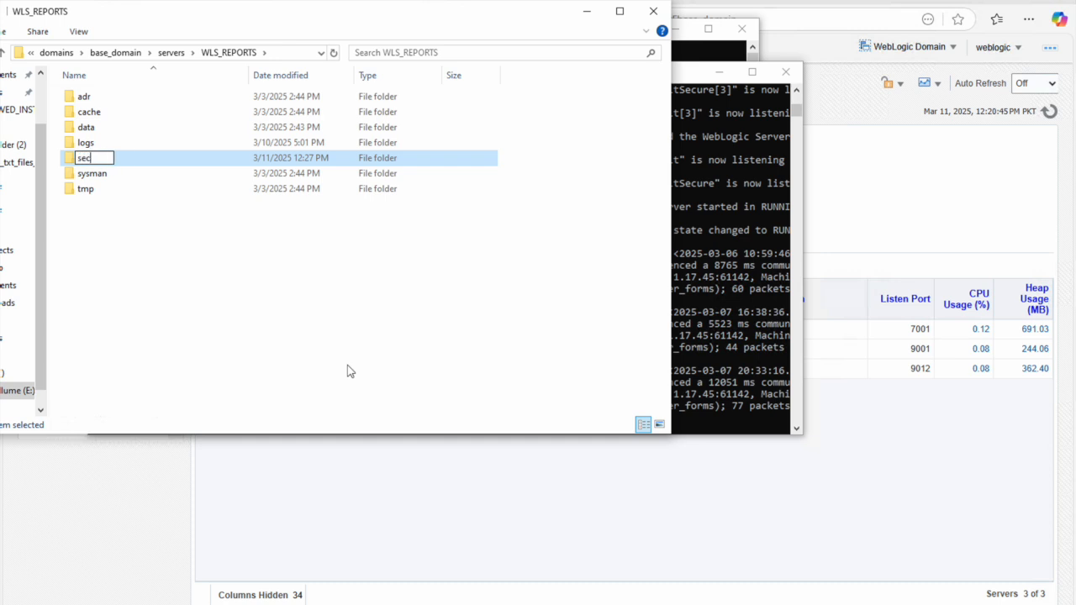
type("urity")
key("Return")
double_click(100, 161)
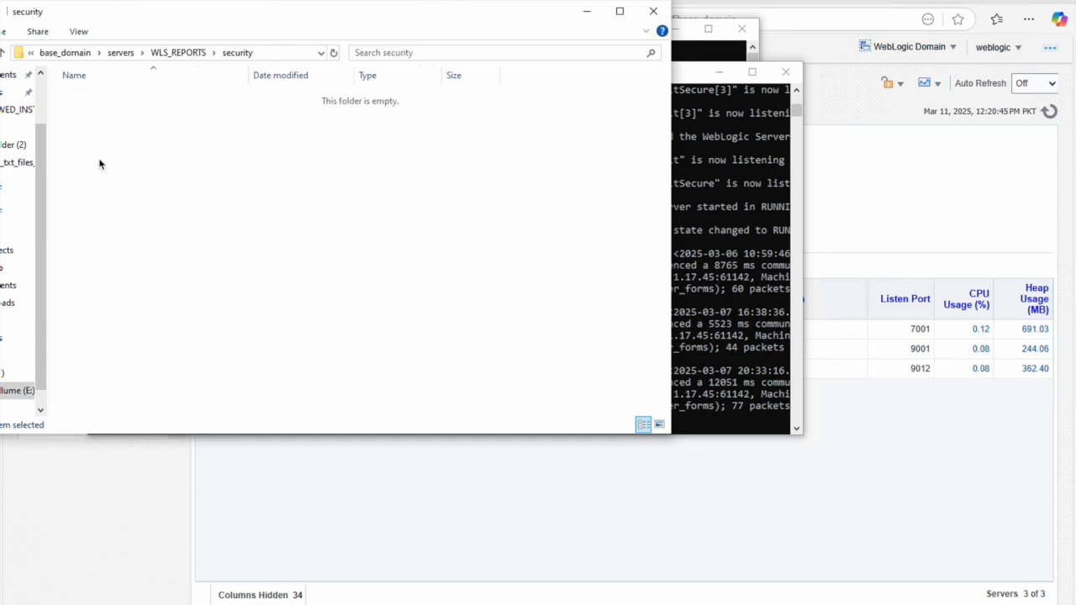
Step: Create an empty boot.properties file in the security folder, accepting the extension change
right_click(166, 157)
mouse_move(281, 370)
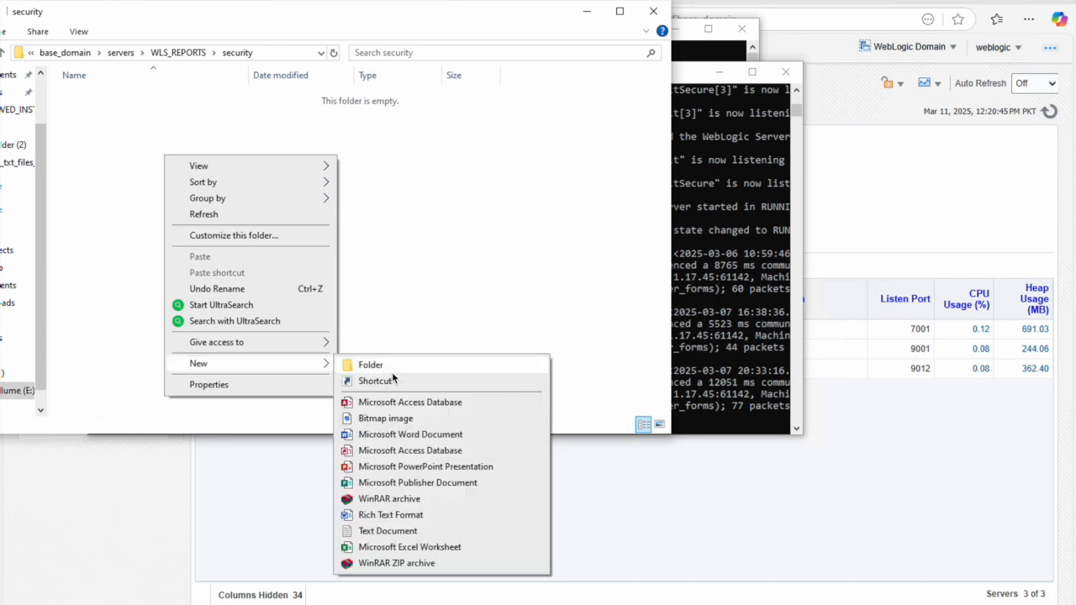
left_click(395, 531)
type("boot")
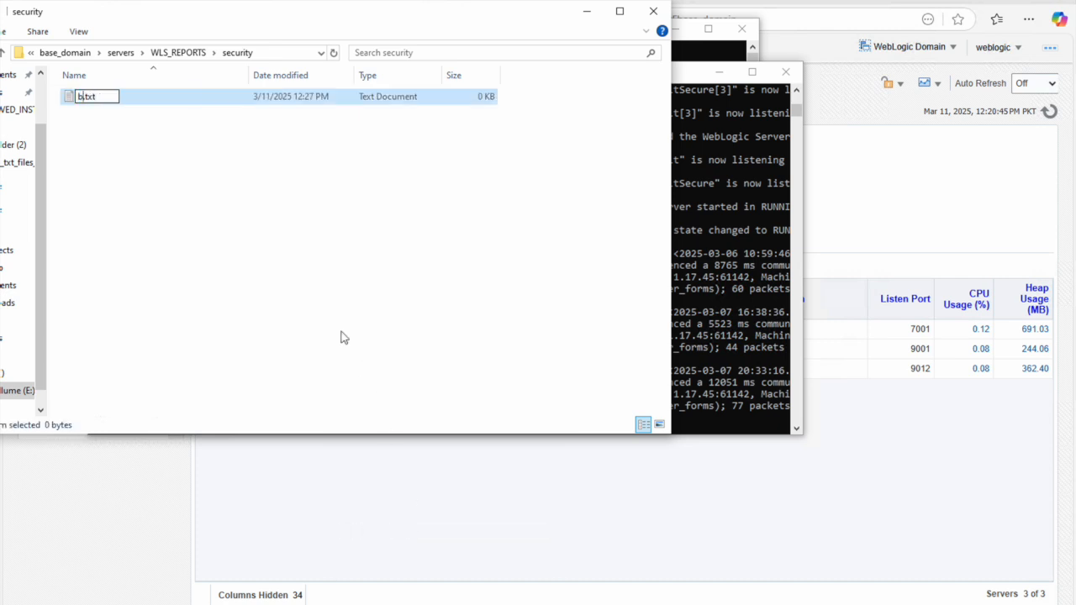
key("BackSpace")
key("BackSpace")
key("BackSpace")
type("properties")
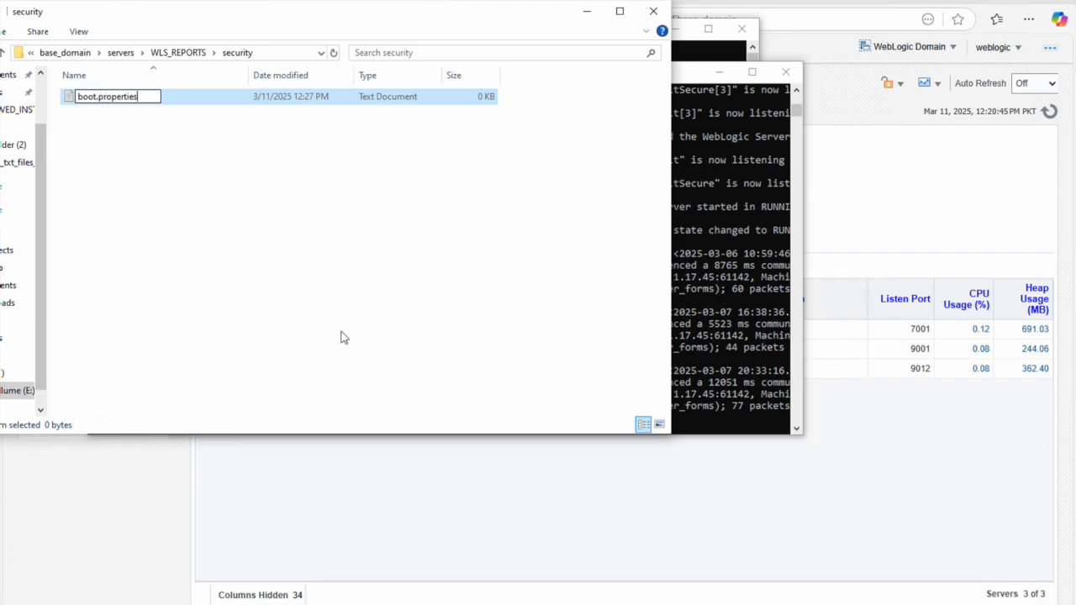
key("Return")
left_click(606, 314)
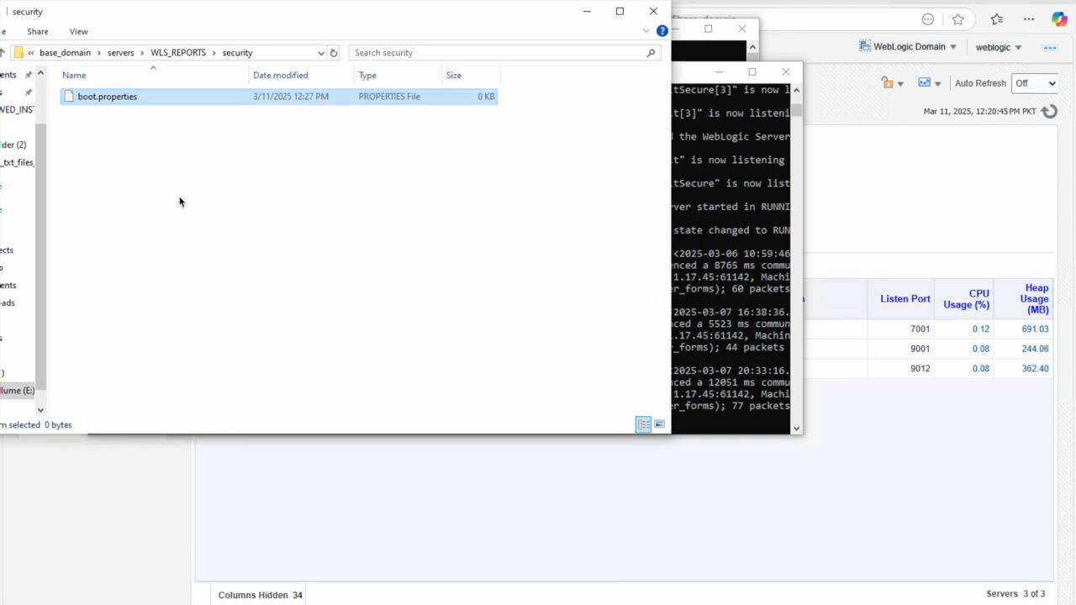
left_click(66, 96)
left_click(101, 102)
right_click(102, 102)
Step: Write the admin username and password lines into boot.properties in Notepad++ and save it
left_click(164, 145)
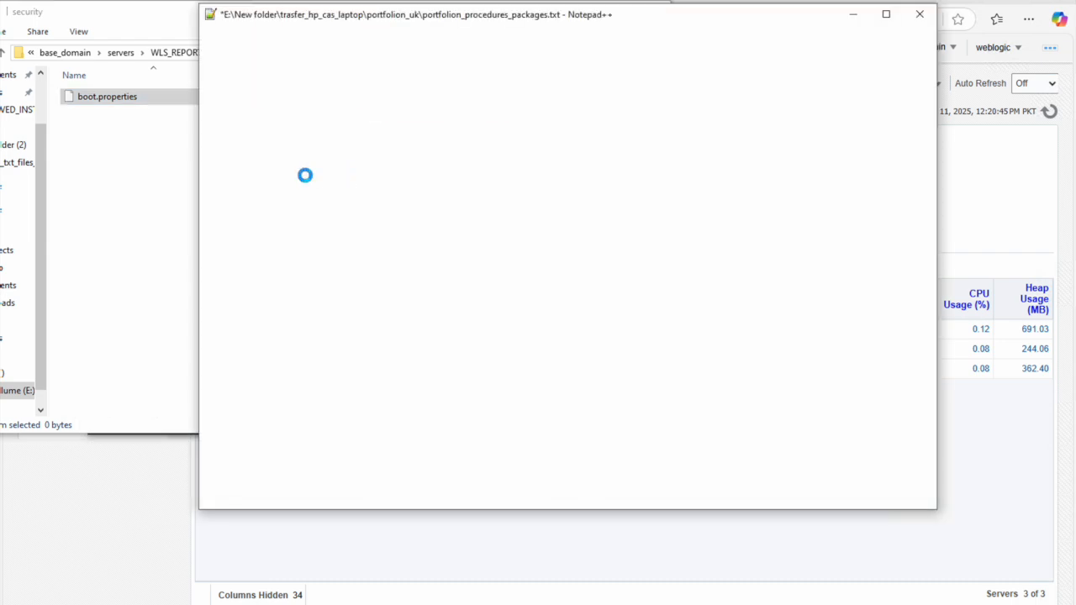
type("us")
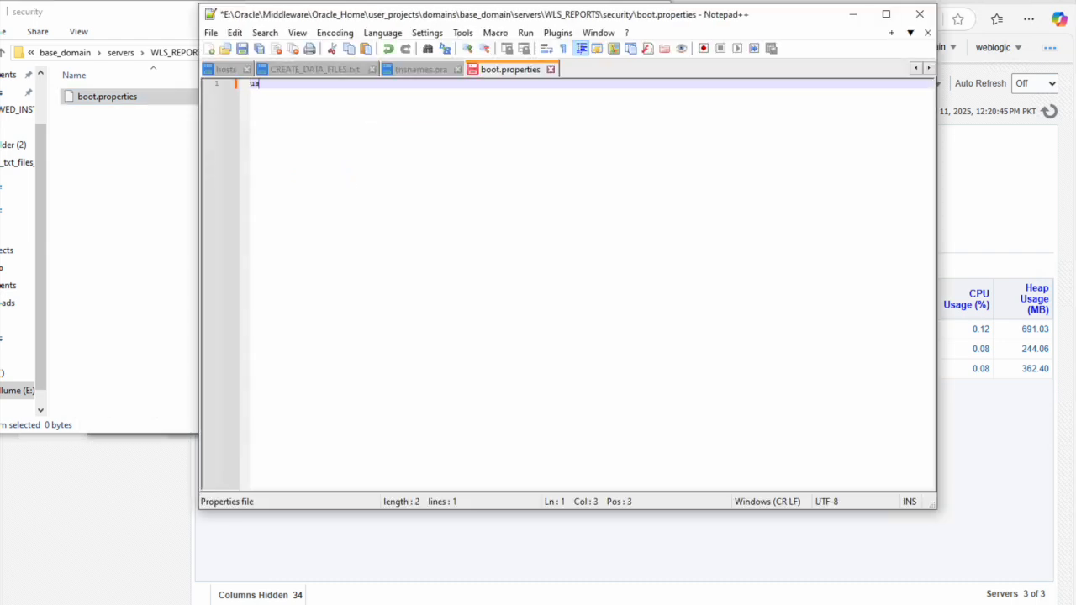
type("ername=weblogic")
key("Return")
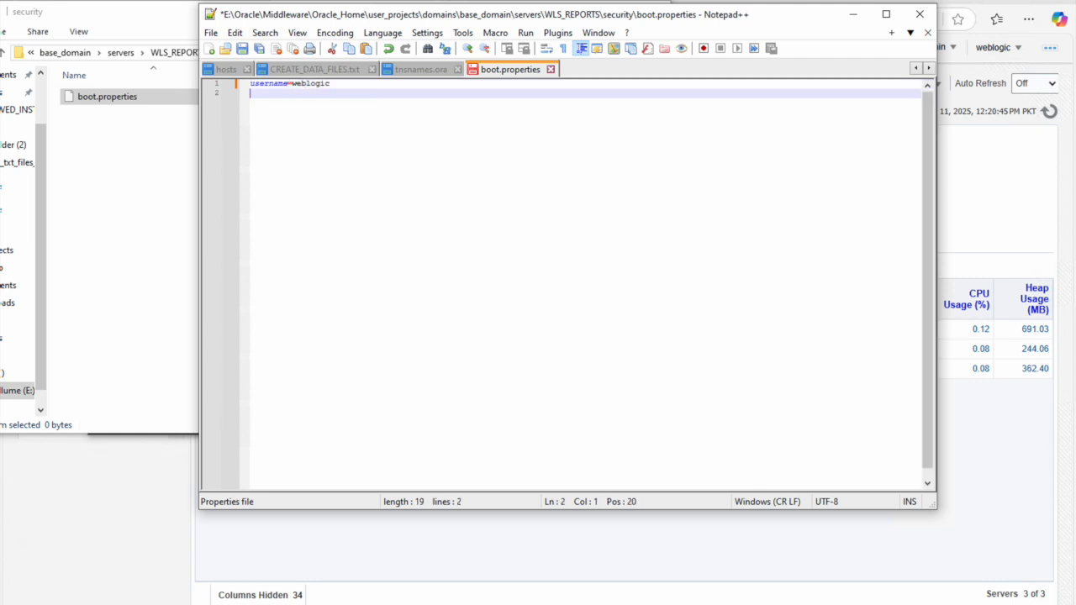
type("password=webl")
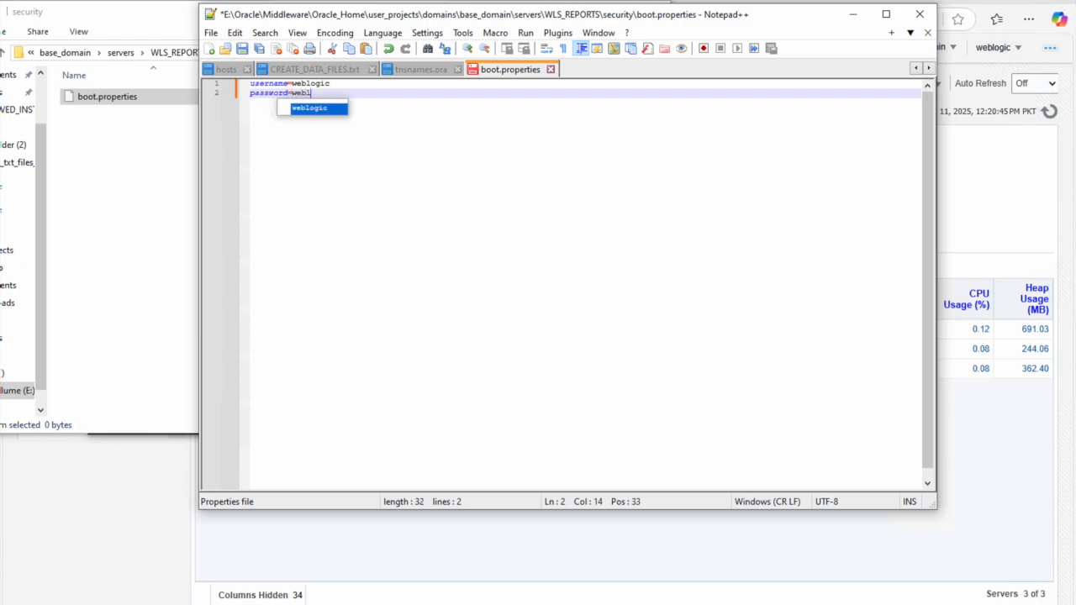
type("ogic1")
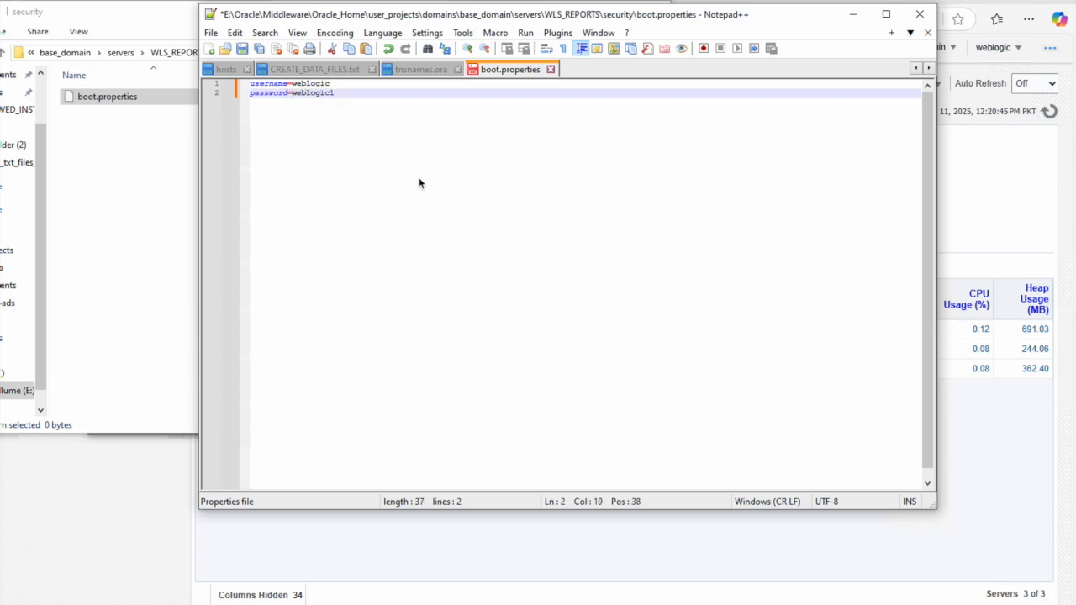
right_click(508, 74)
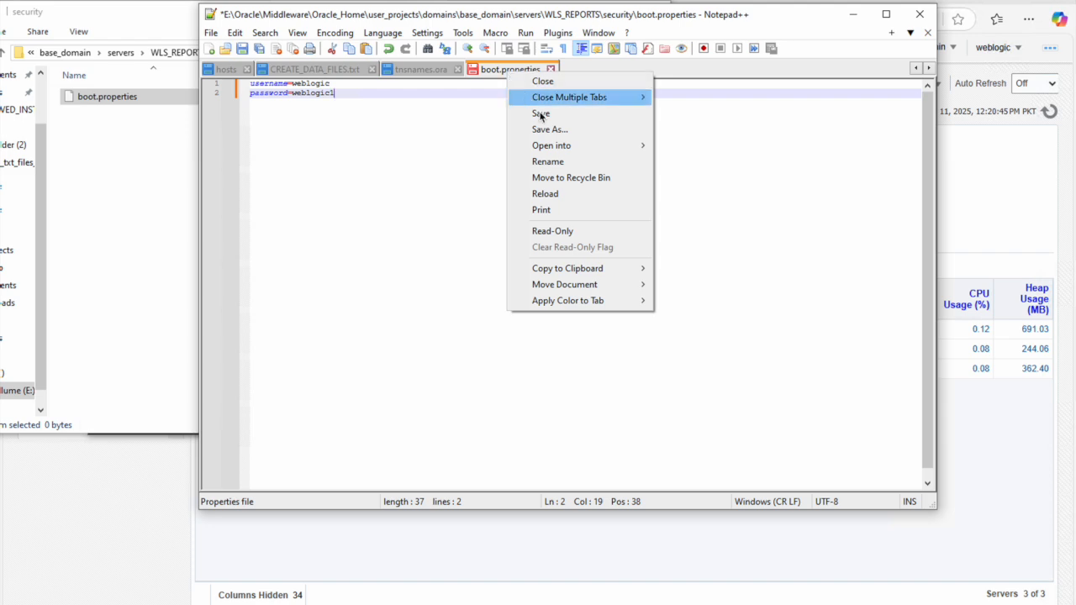
left_click(540, 114)
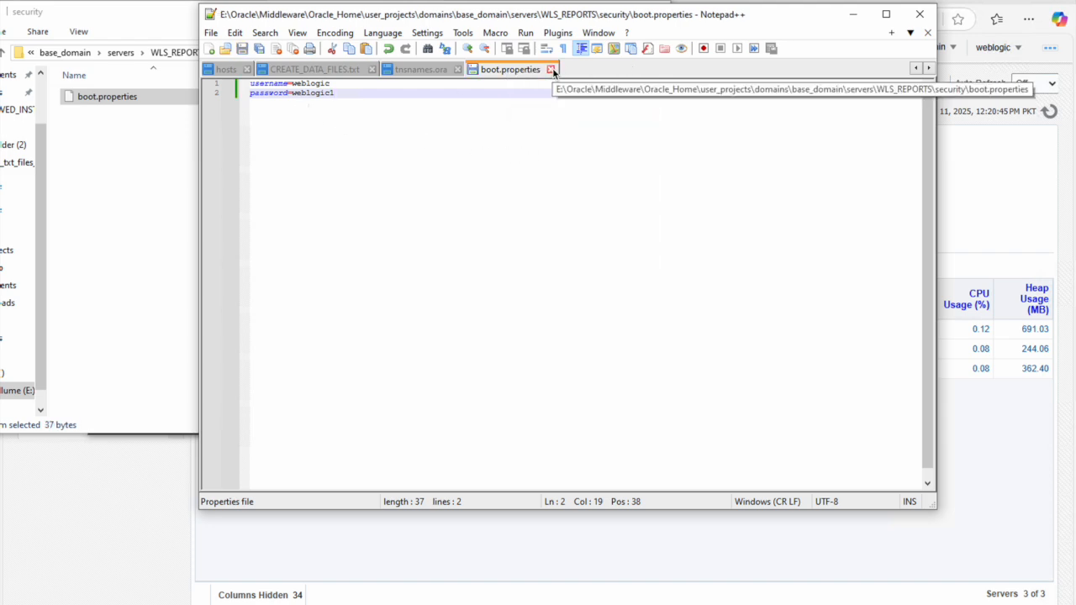
Step: Copy the security folder from WLS_REPORTS and paste it into the WLS_FORMS server folder
left_click(920, 17)
left_click(163, 84)
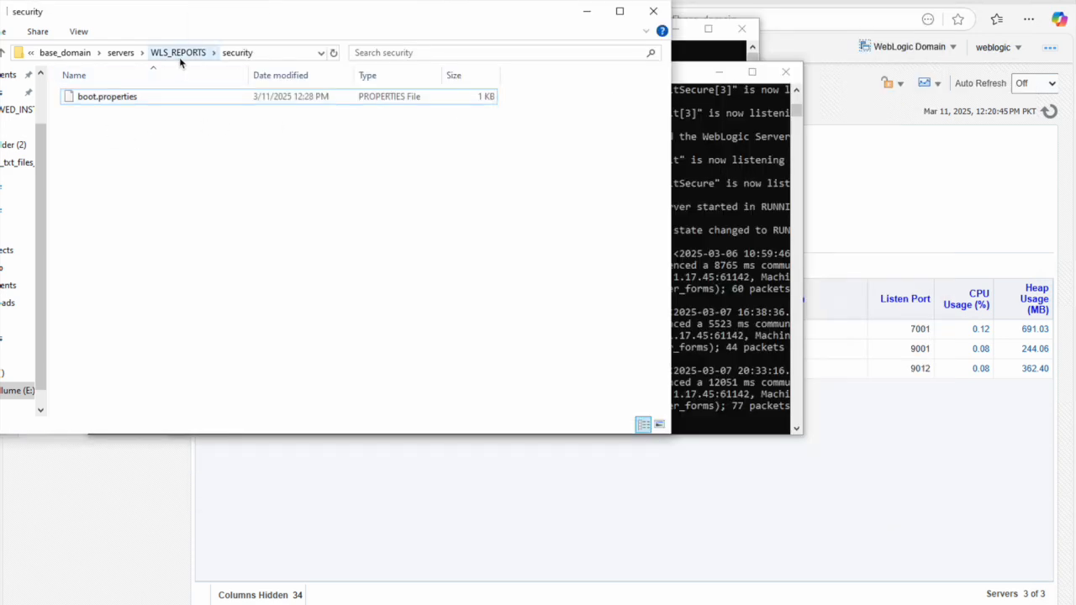
left_click(179, 56)
right_click(93, 159)
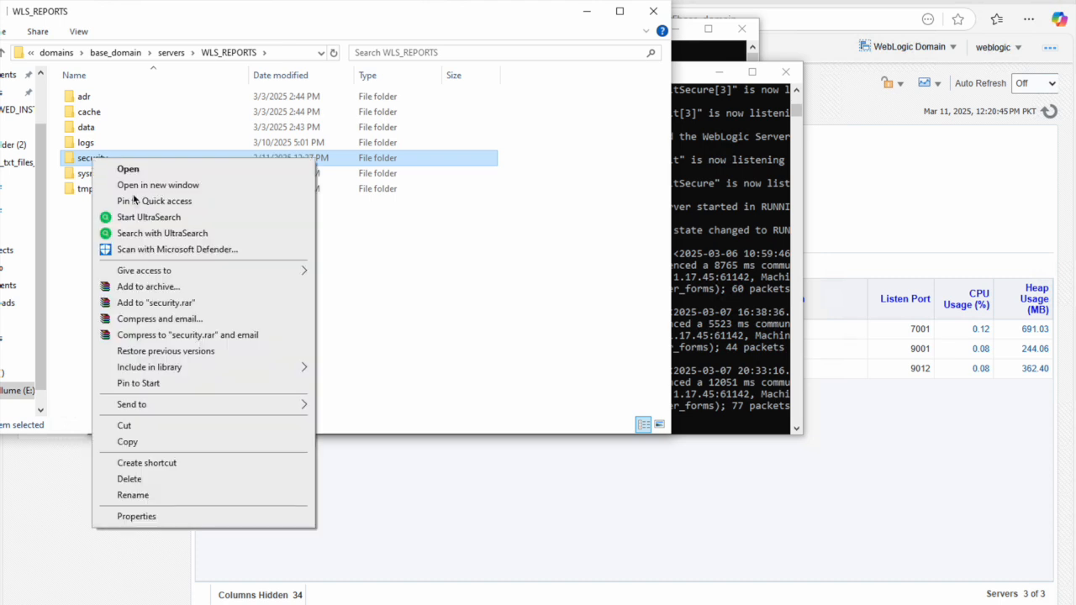
left_click(148, 442)
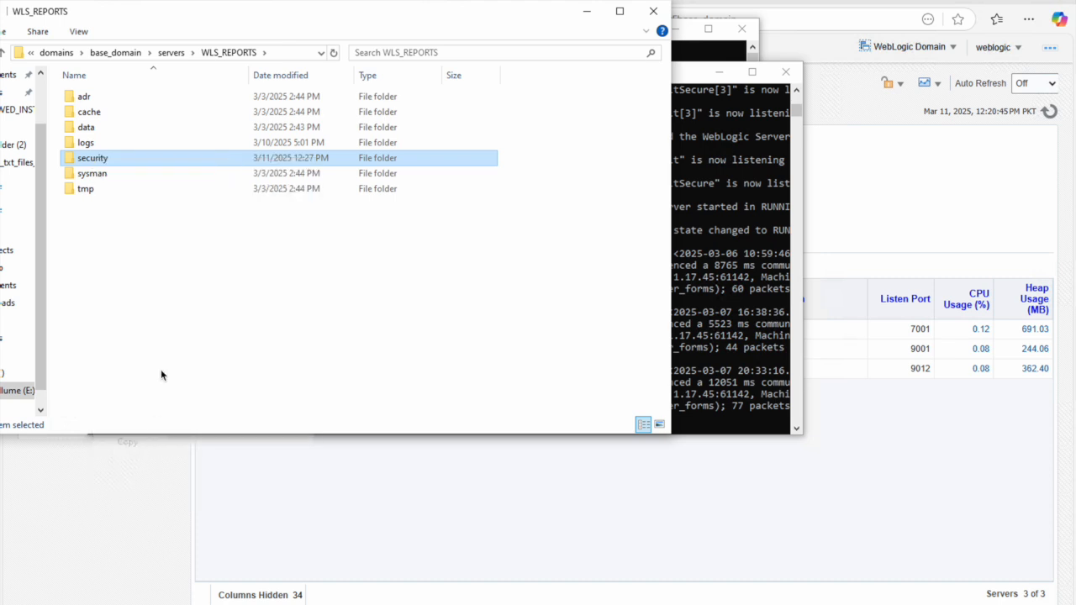
left_click(181, 52)
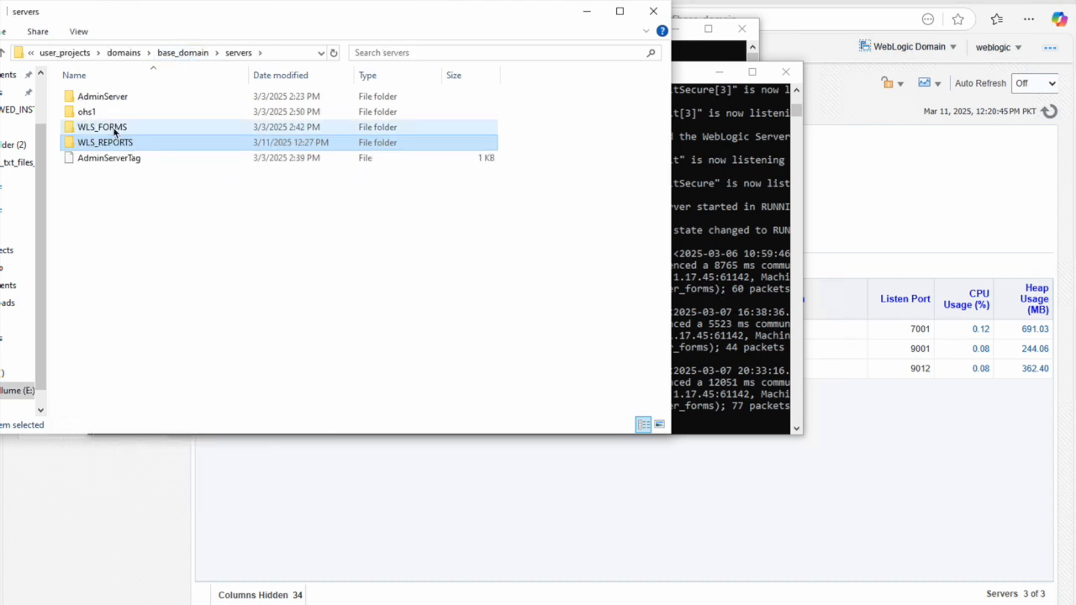
double_click(115, 130)
right_click(123, 238)
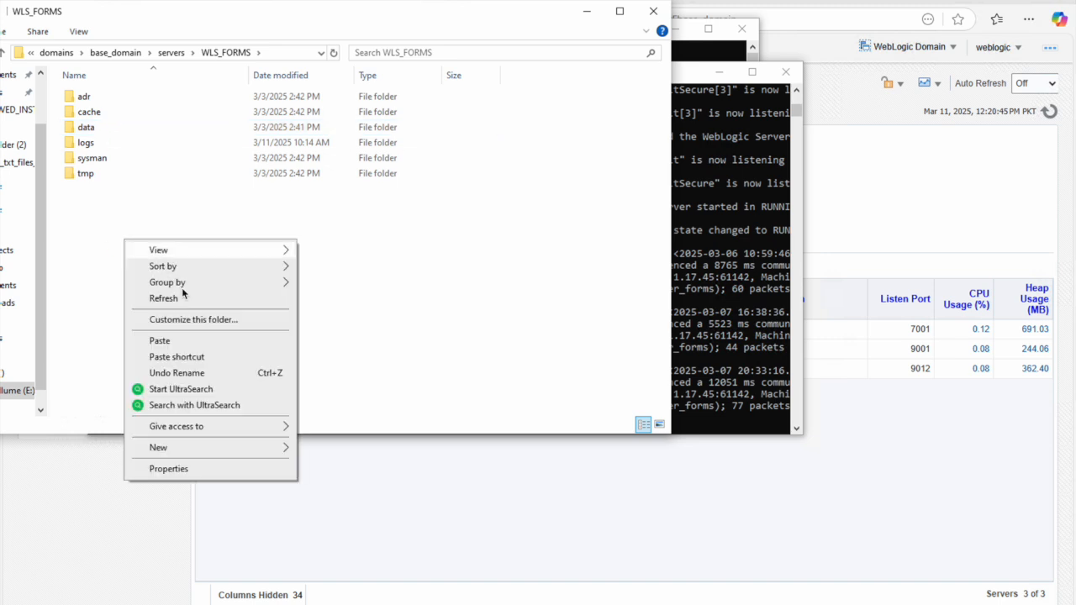
left_click(173, 341)
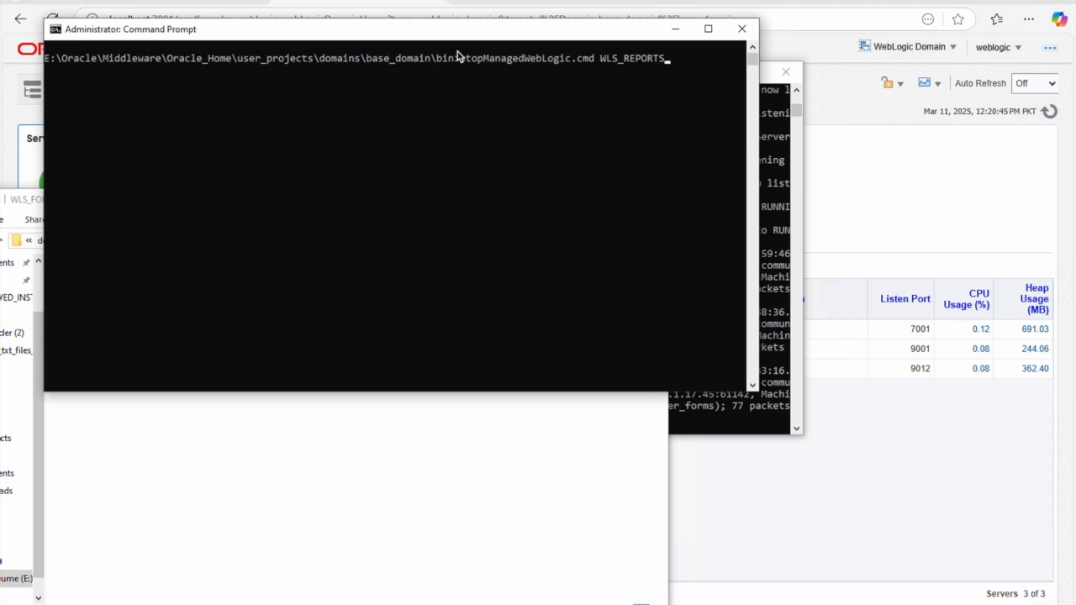
Step: Rerun stopManagedWebLogic.cmd WLS_REPORTS and arrange the consoles to watch the shutdown complete
key("Return")
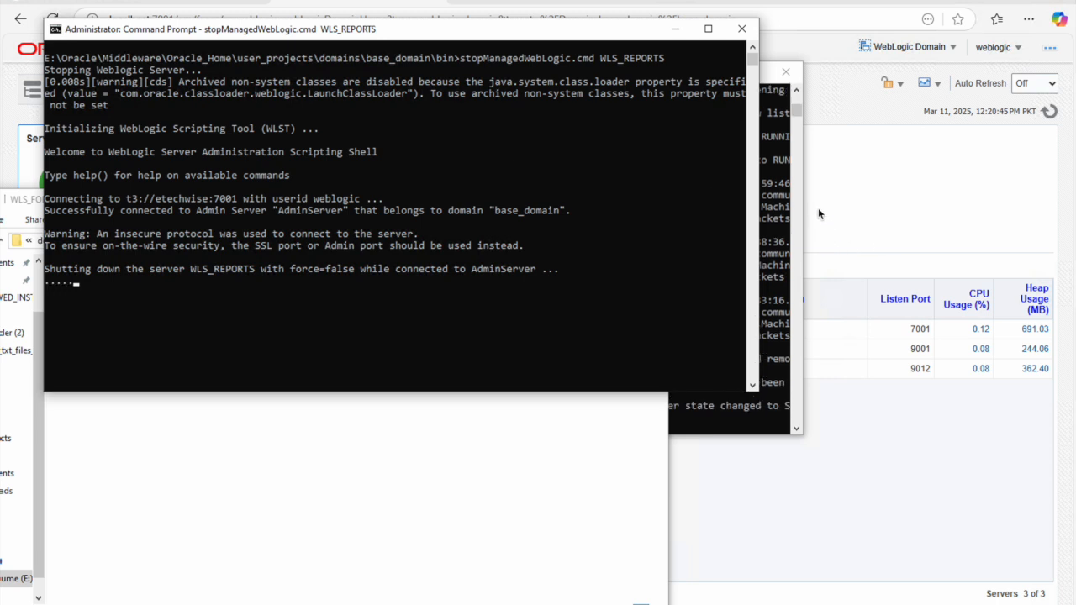
left_click(801, 111)
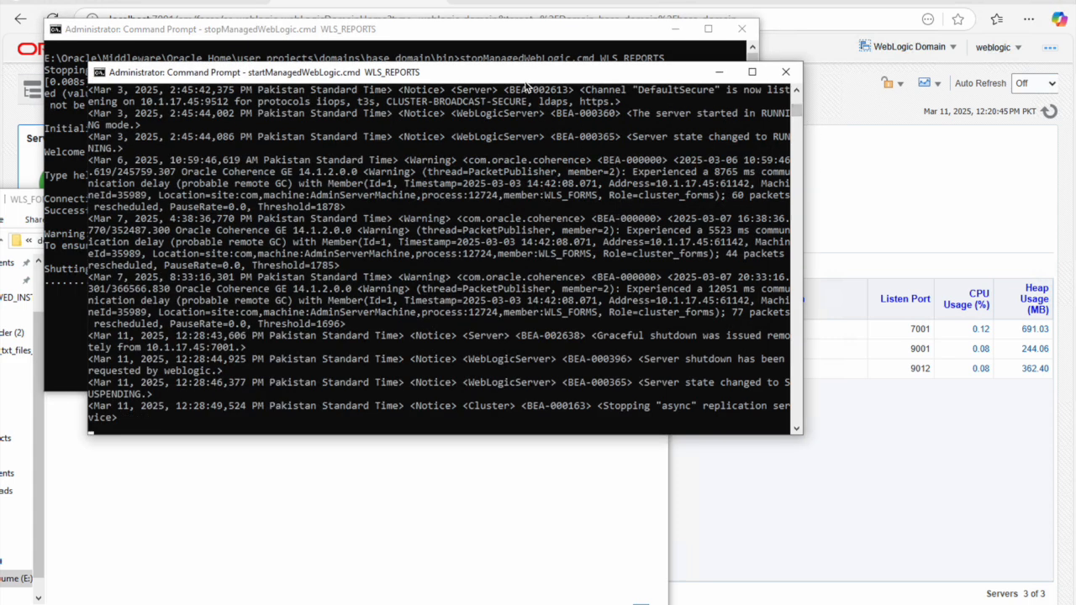
left_click_drag(516, 73, 752, 118)
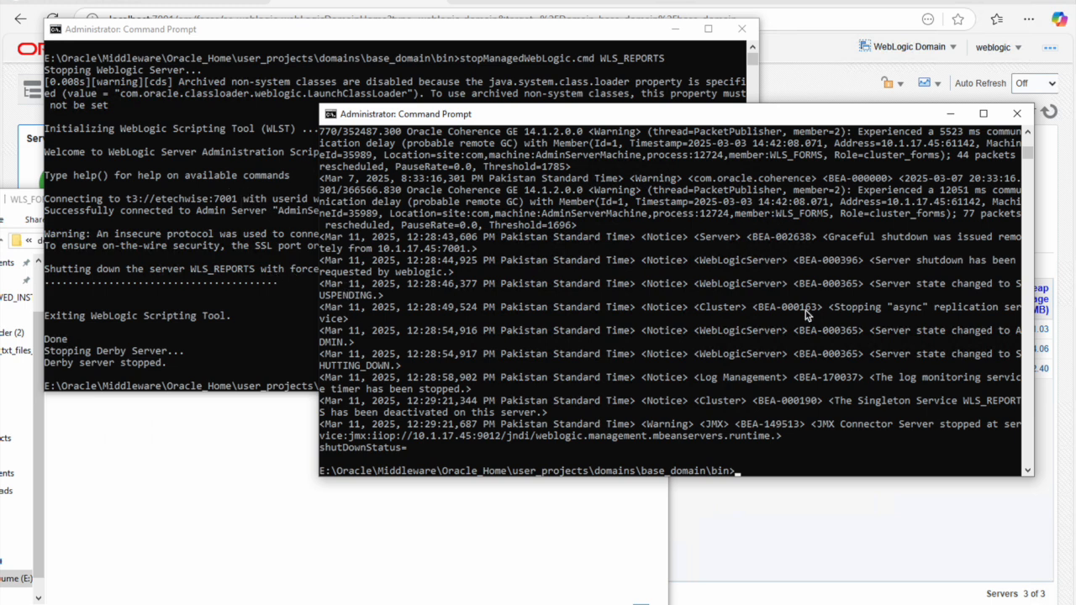
scroll(805, 310, "down", 3)
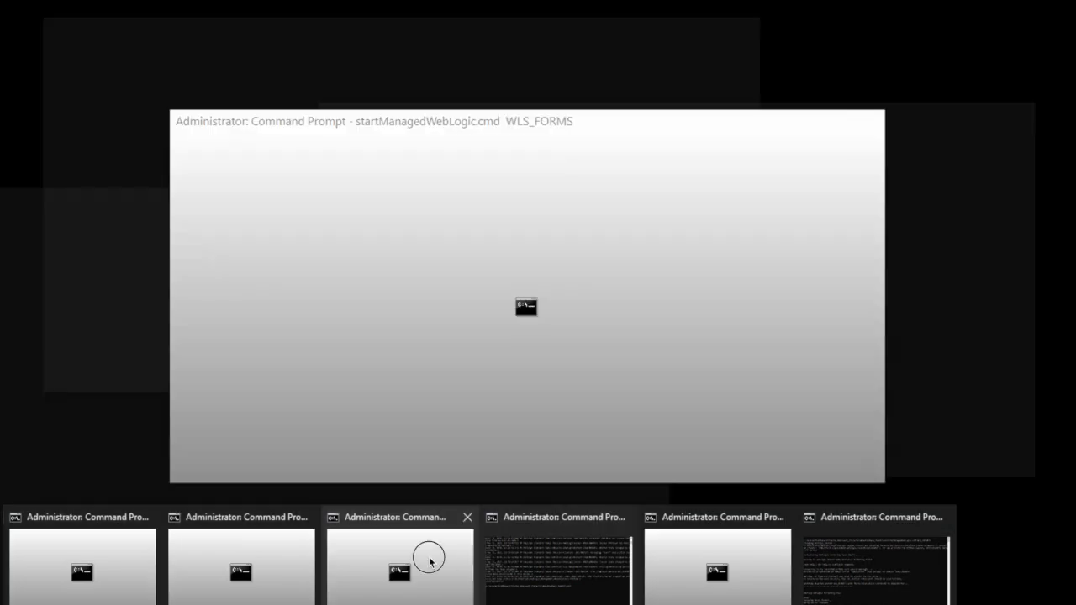
left_click(429, 557)
left_click_drag(736, 134, 881, 131)
left_click(463, 33)
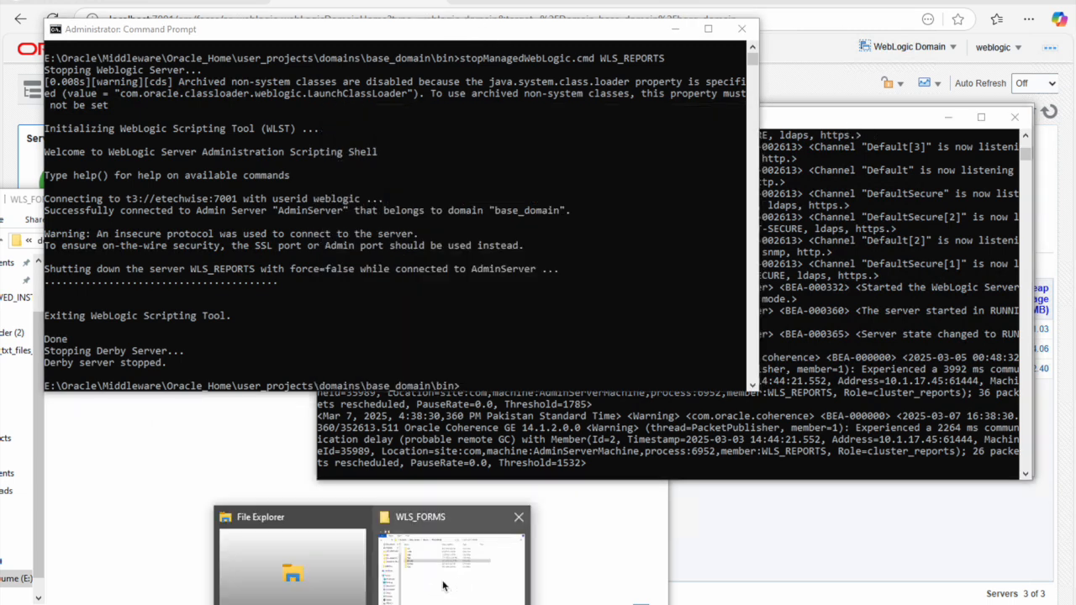
left_click(446, 588)
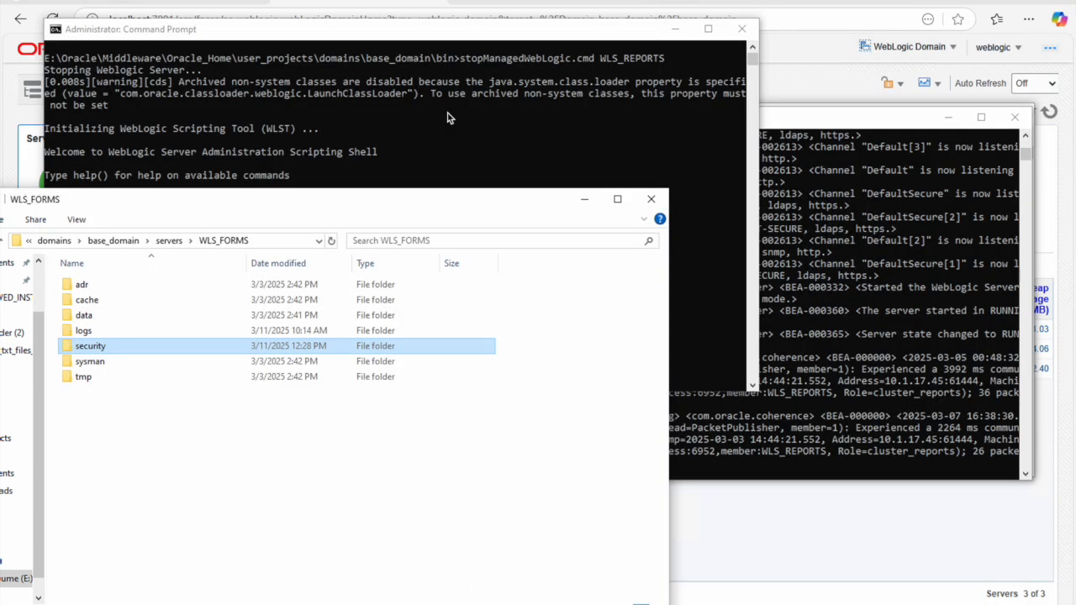
Step: Check the copied WLS_FORMS\security\boot.properties in Notepad++, then close the editor
left_click(169, 242)
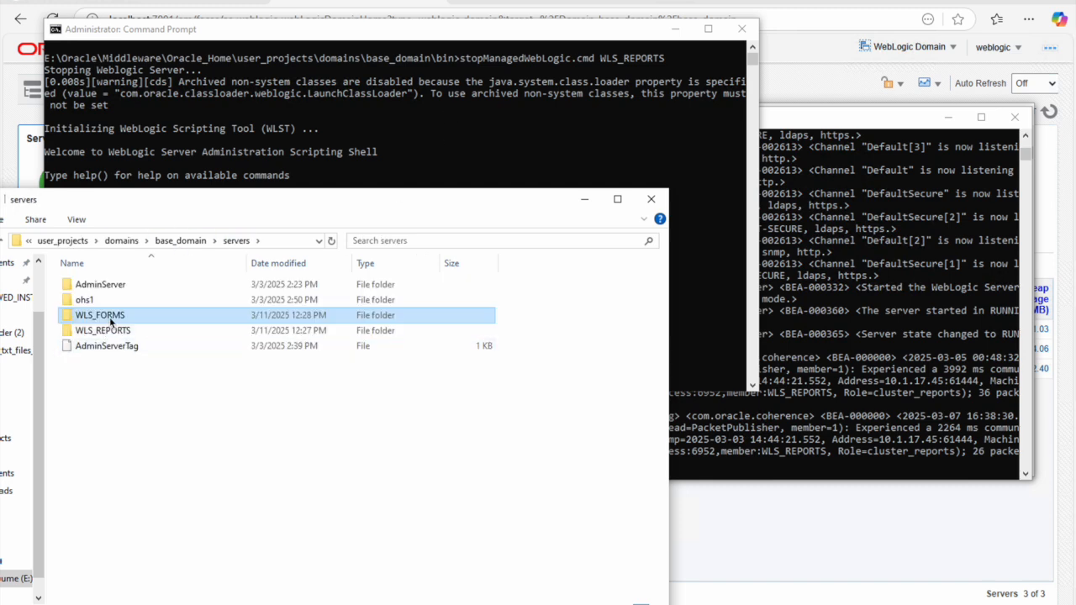
double_click(112, 318)
left_click(98, 347)
double_click(97, 347)
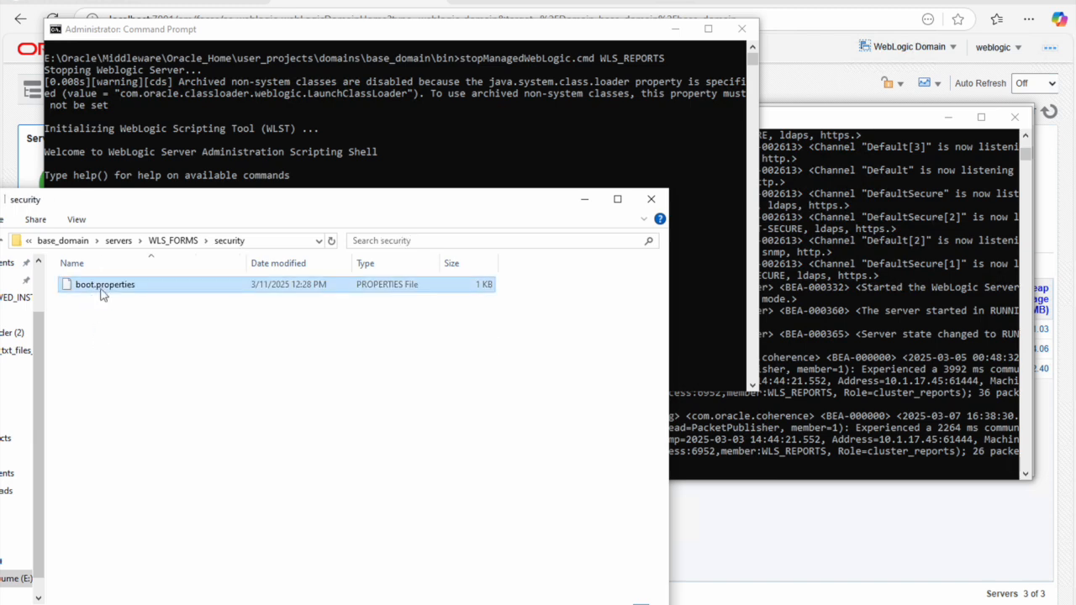
right_click(100, 287)
left_click(156, 332)
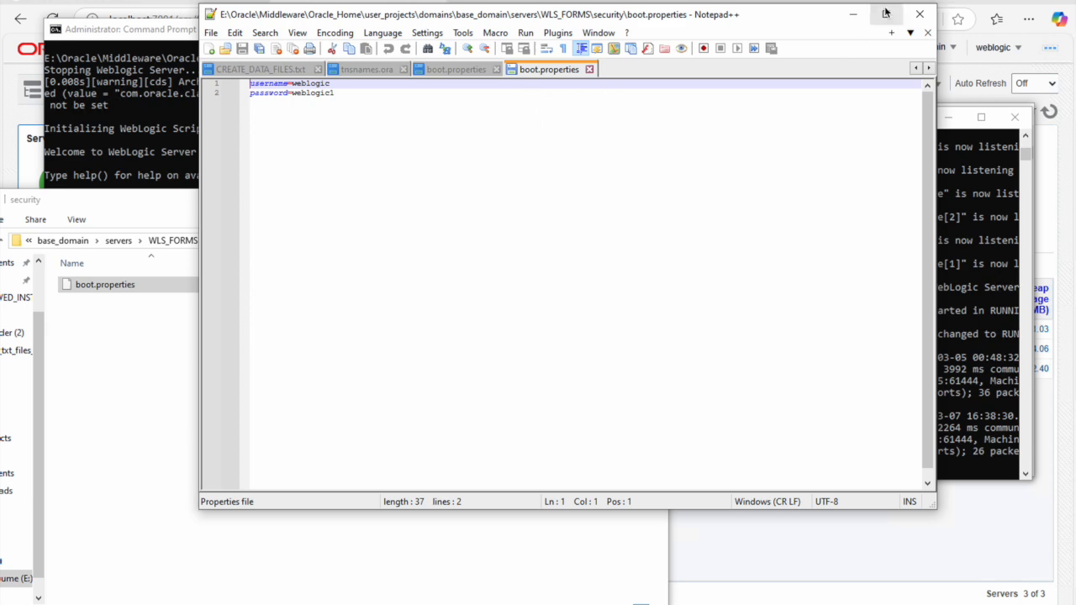
left_click(919, 17)
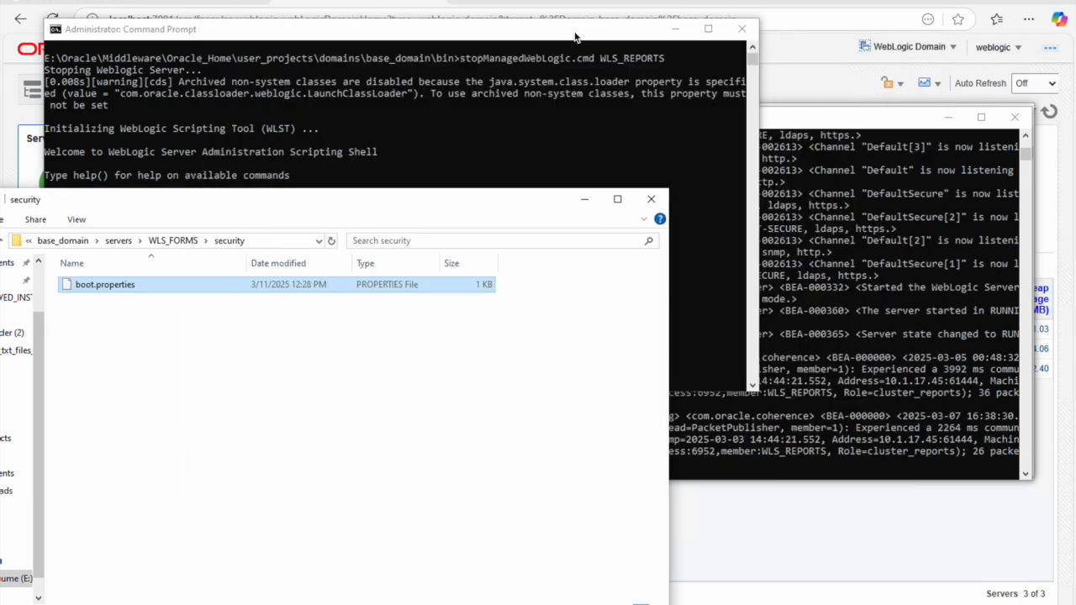
left_click(578, 37)
Step: Clear the console, run stopManagedWebLogic.cmd WLS_FORMS, and check the Enterprise Manager server list
type("cls")
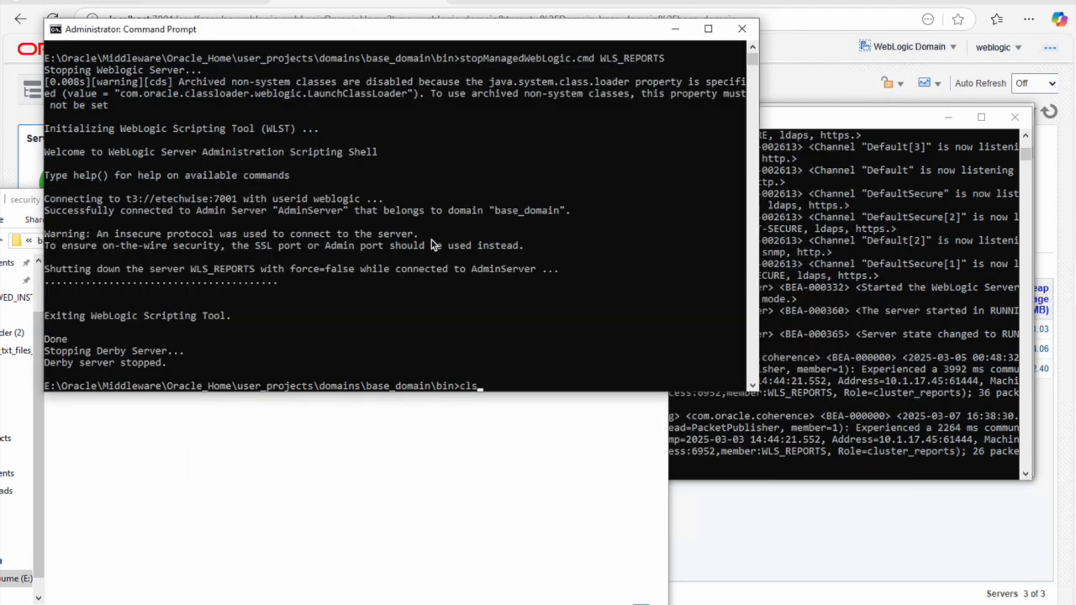
key("Return")
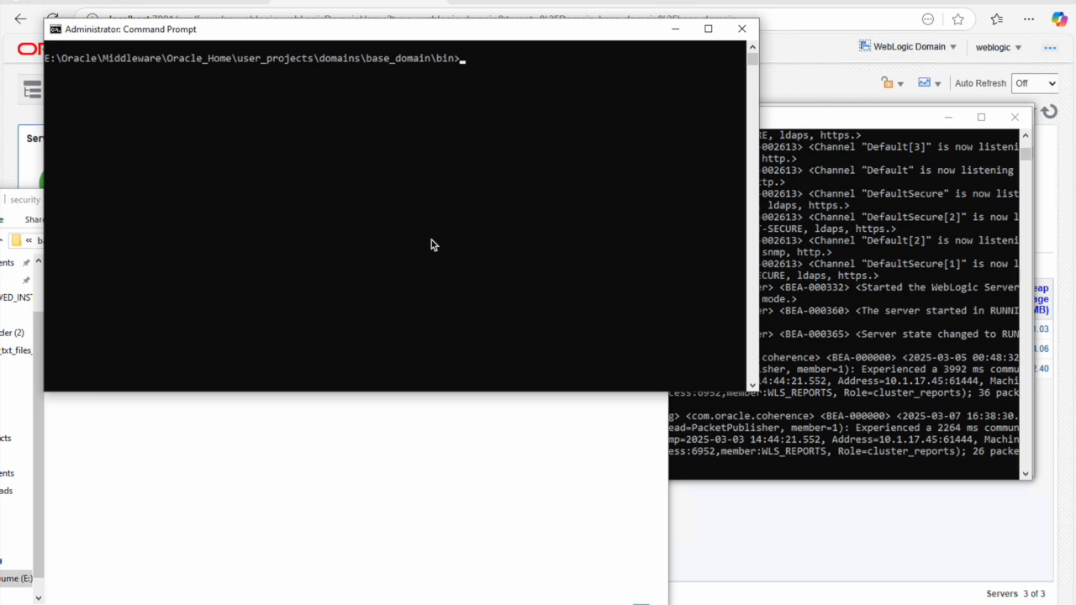
type("stopMan")
key("Tab")
type("WLS_")
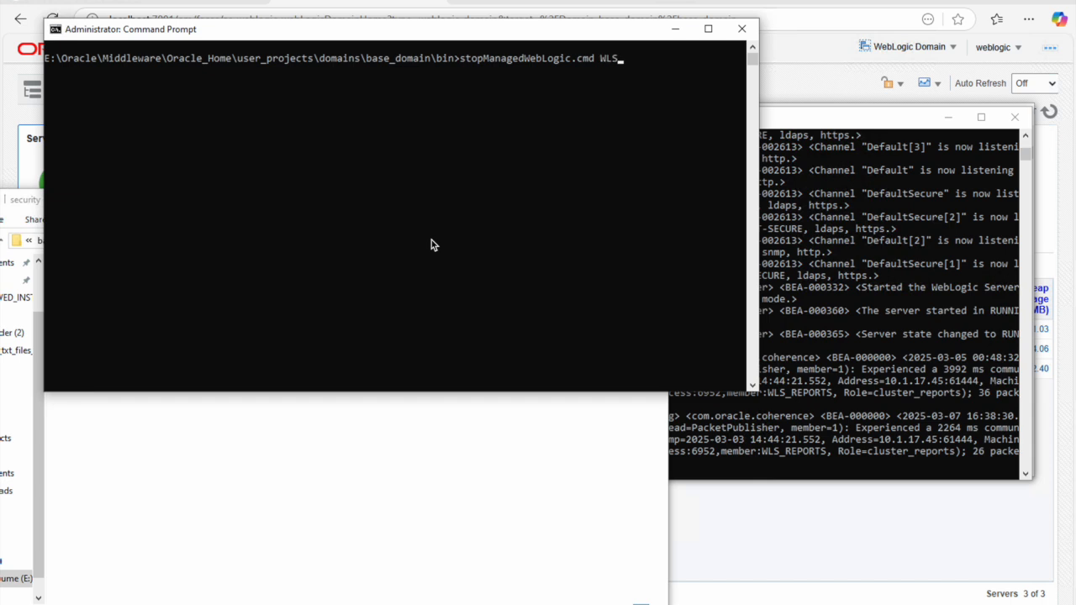
type("FORMS")
key("Return")
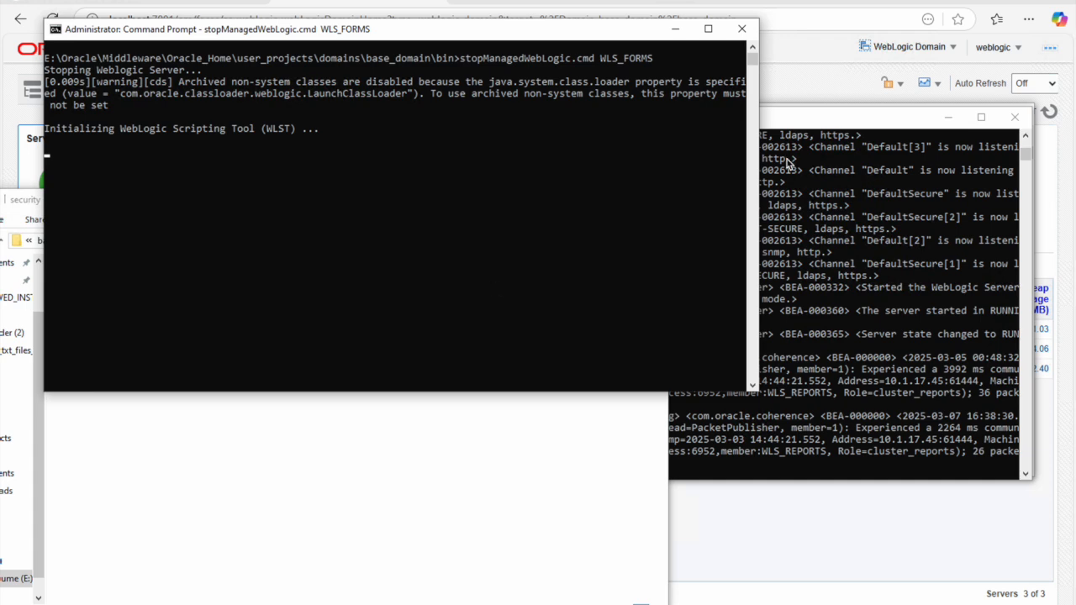
left_click(806, 118)
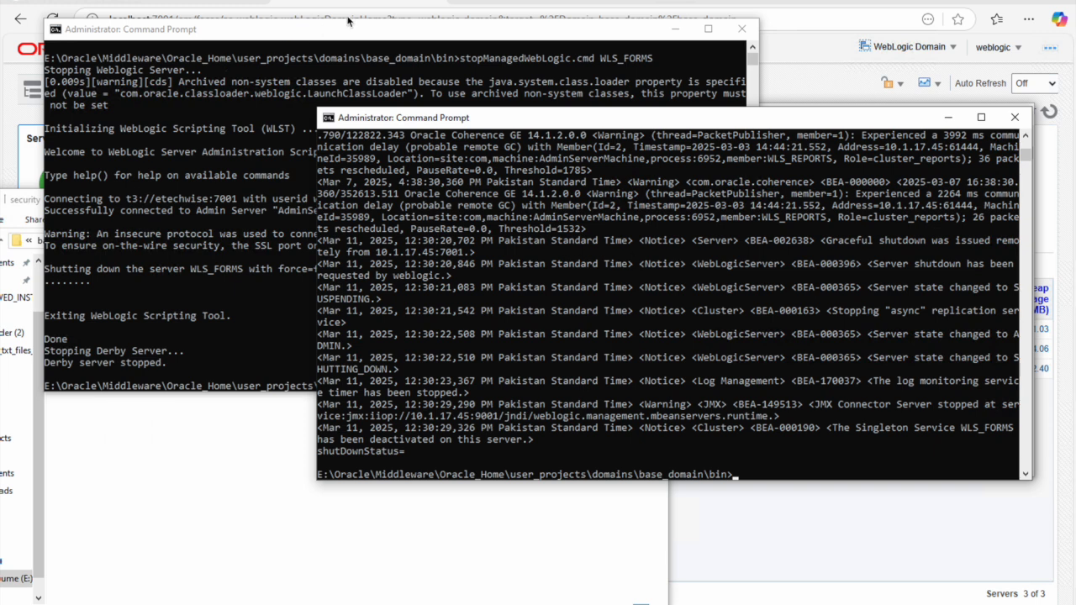
left_click(381, 3)
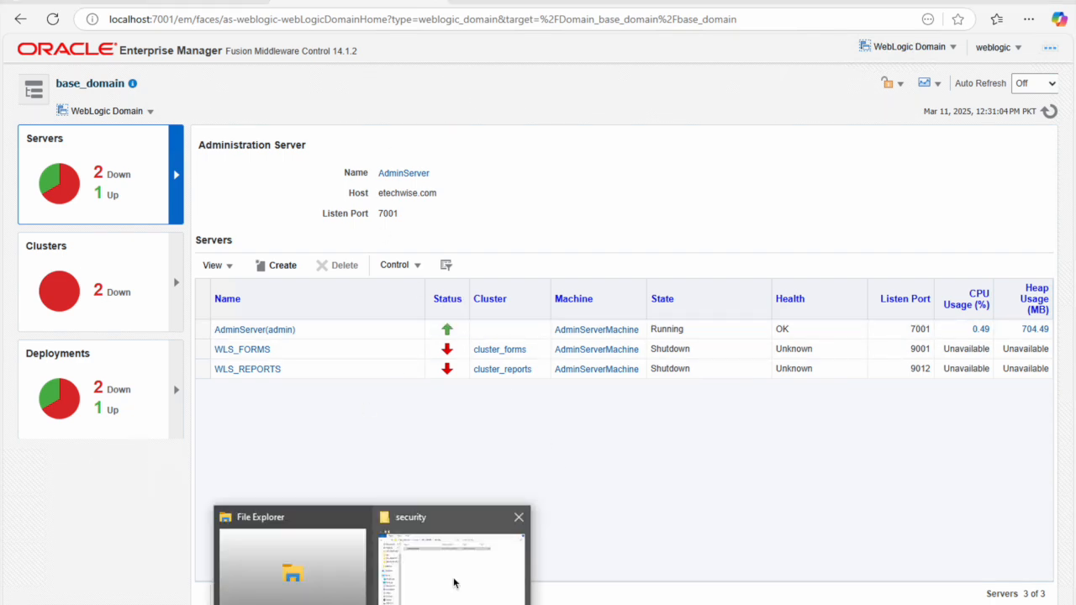
Step: Compare with AdminServer's security\boot.properties in Notepad++, then close it
left_click(448, 588)
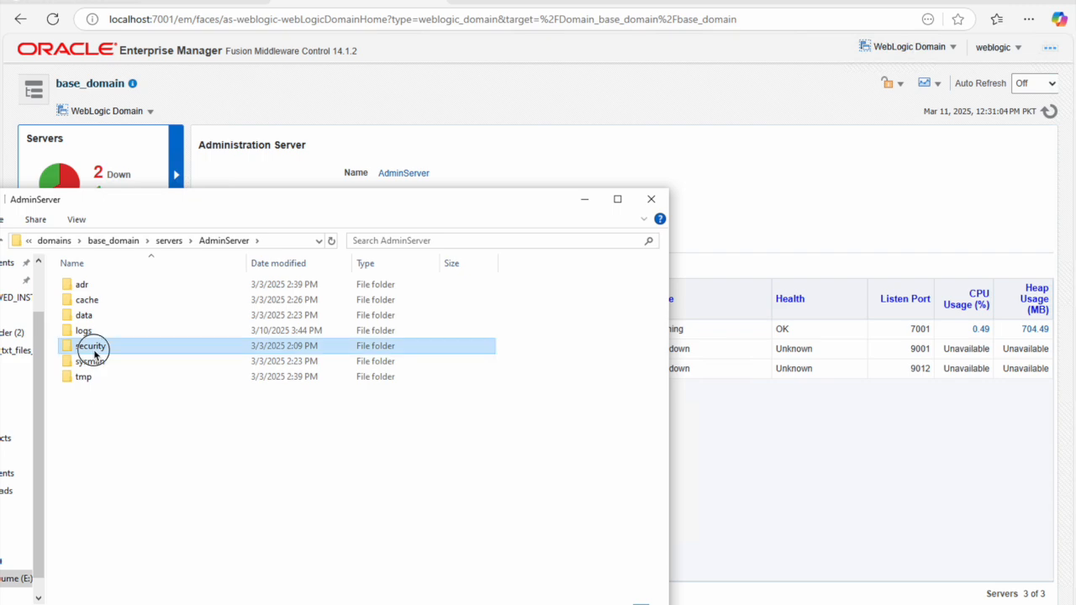
double_click(96, 347)
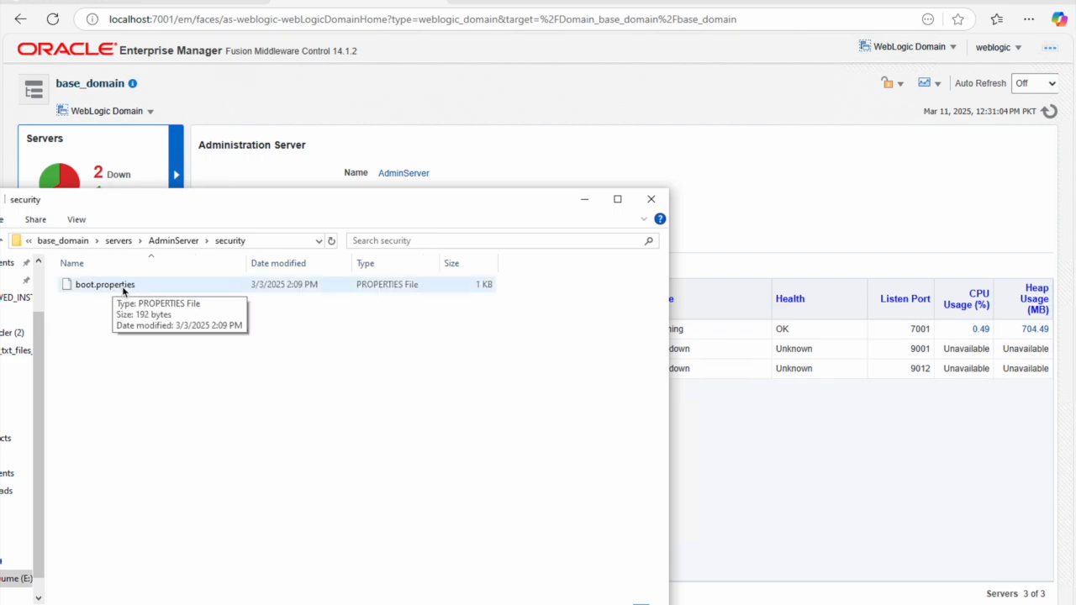
right_click(123, 288)
left_click(183, 330)
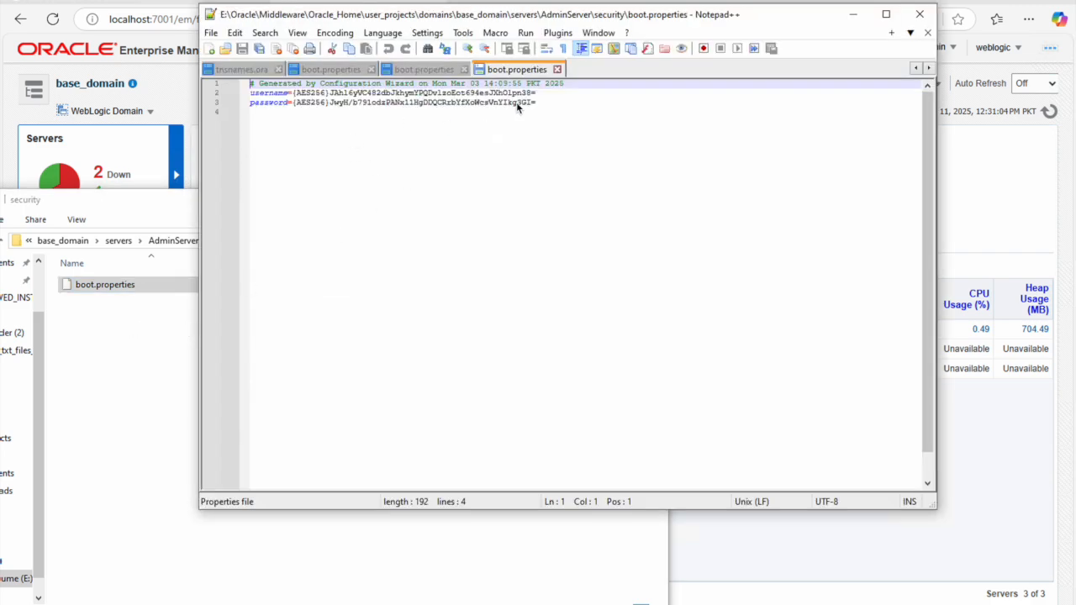
left_click(556, 69)
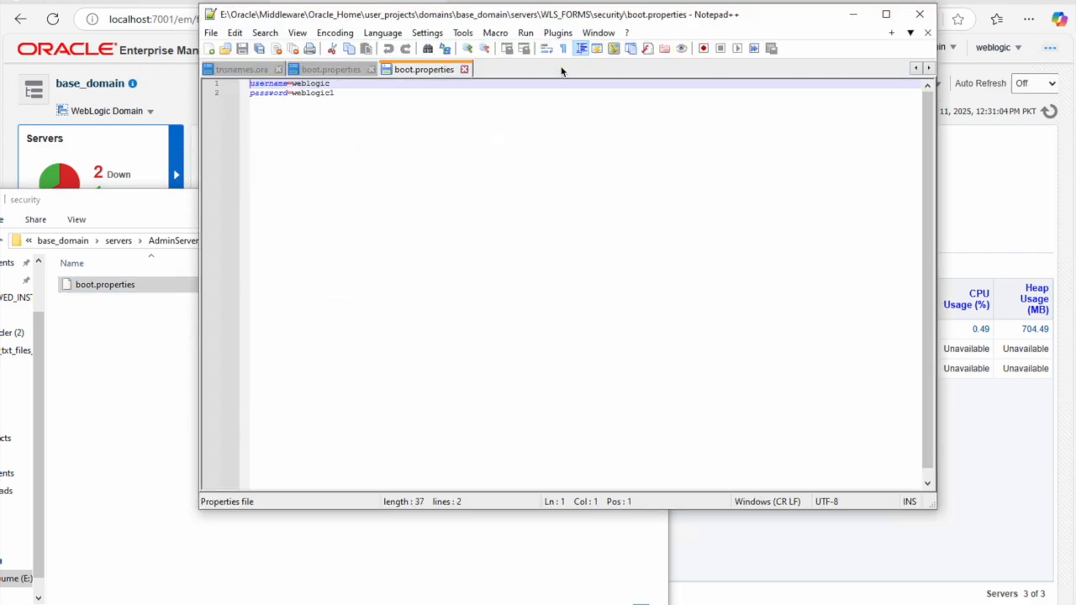
left_click(920, 14)
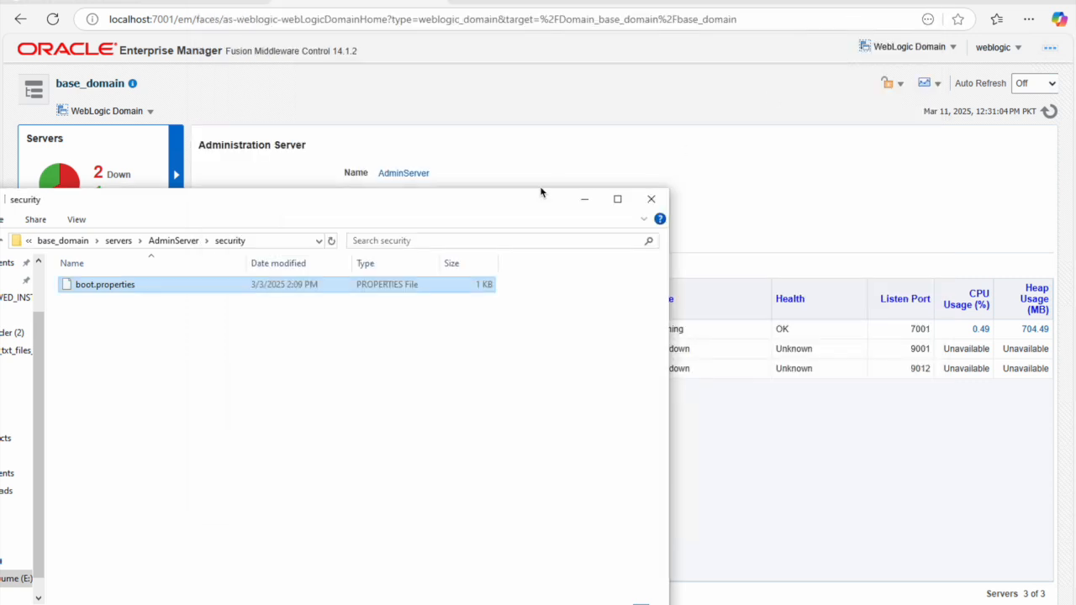
left_click(489, 103)
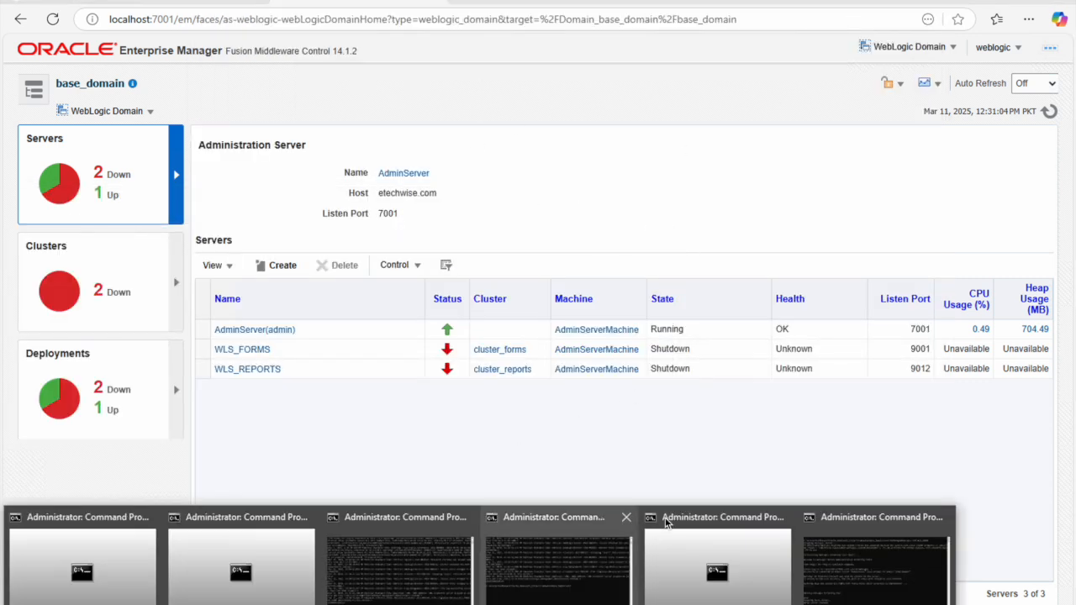
left_click(876, 548)
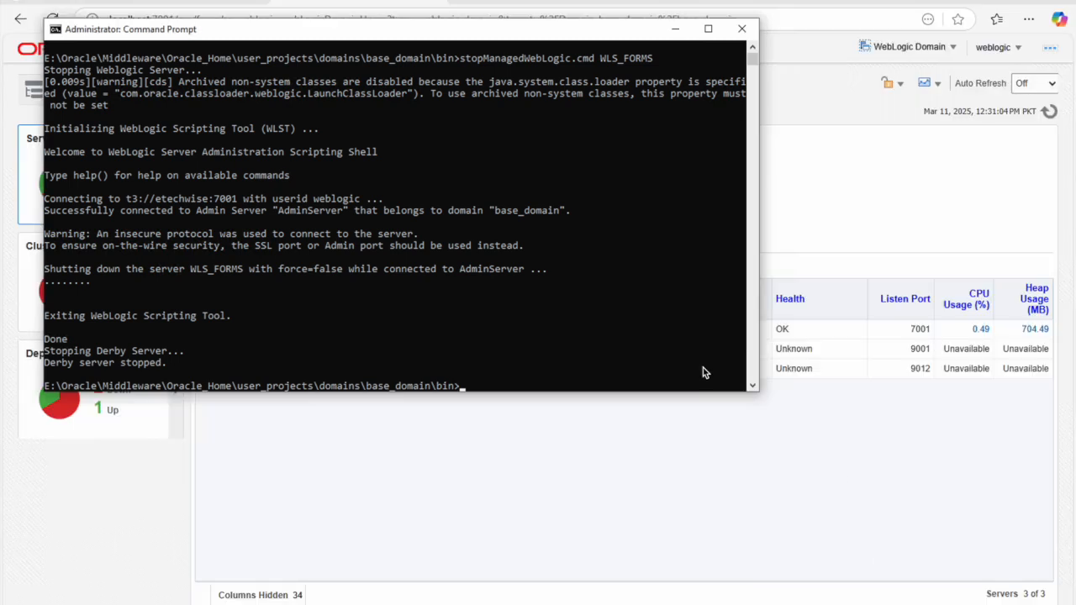
Step: Stop the Admin Server with stopWebLogic.cmd and reload the Enterprise Manager page
type("stopWeb")
key("Tab")
key("Return")
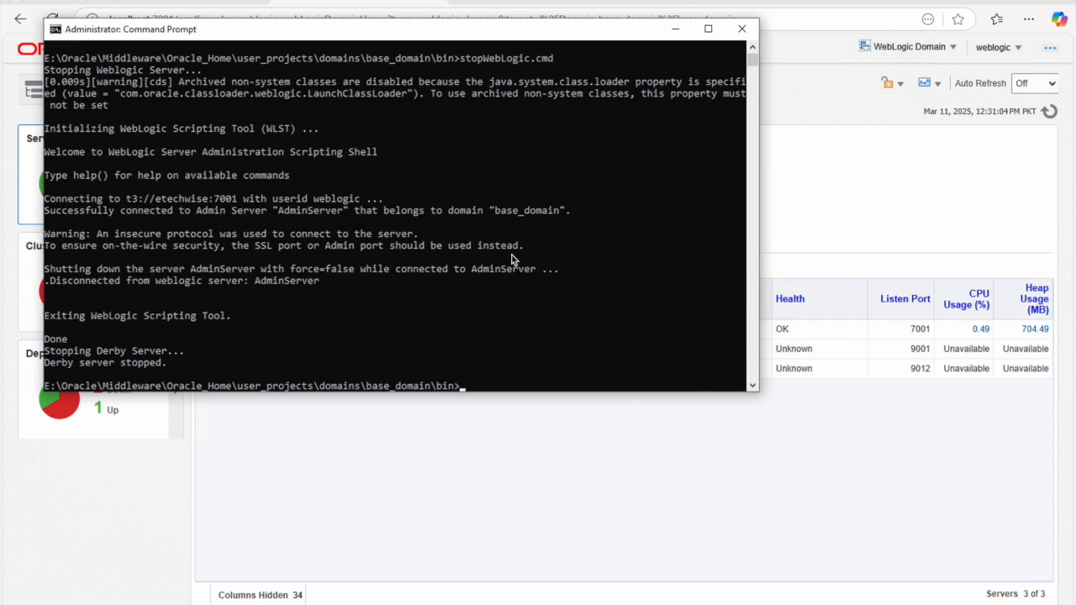
left_click(338, 2)
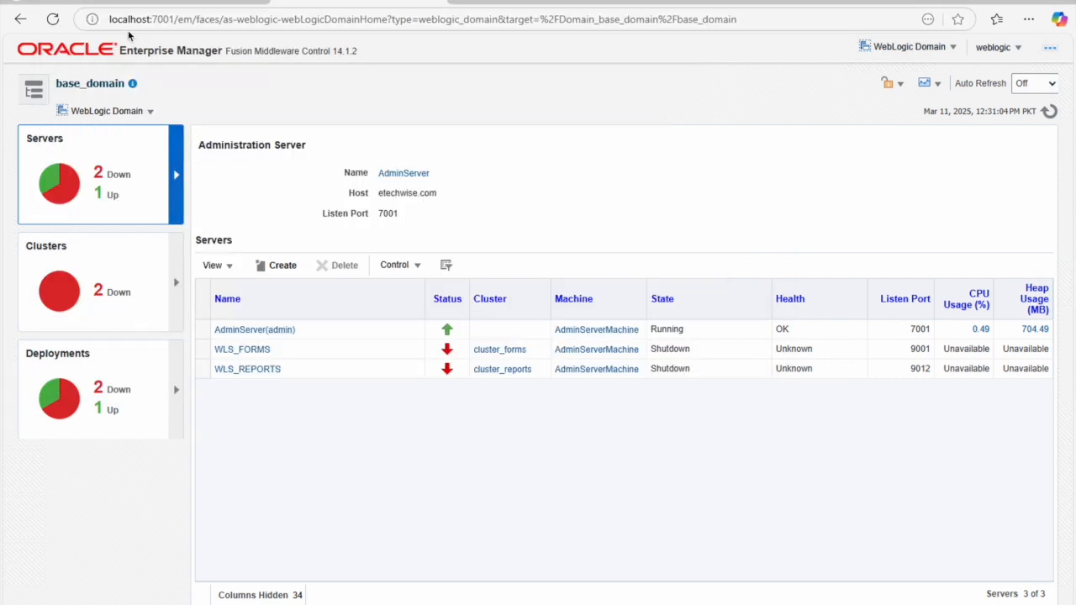
left_click(53, 19)
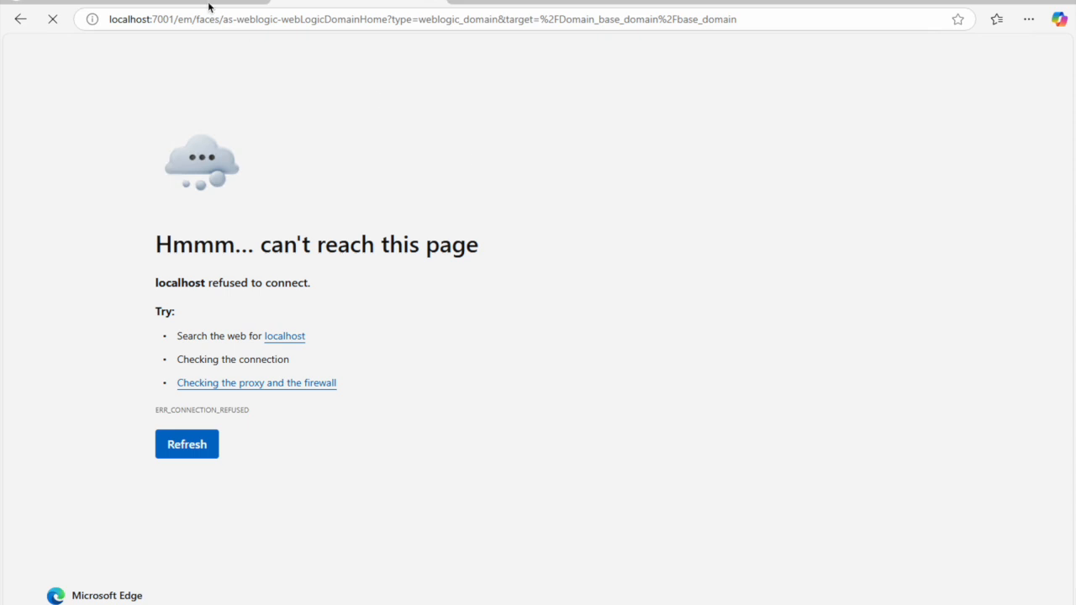
Step: Reload the localhost:7001/console page, then stop Node Manager with stopNodeManager.cmd
left_click(53, 19)
left_click(52, 19)
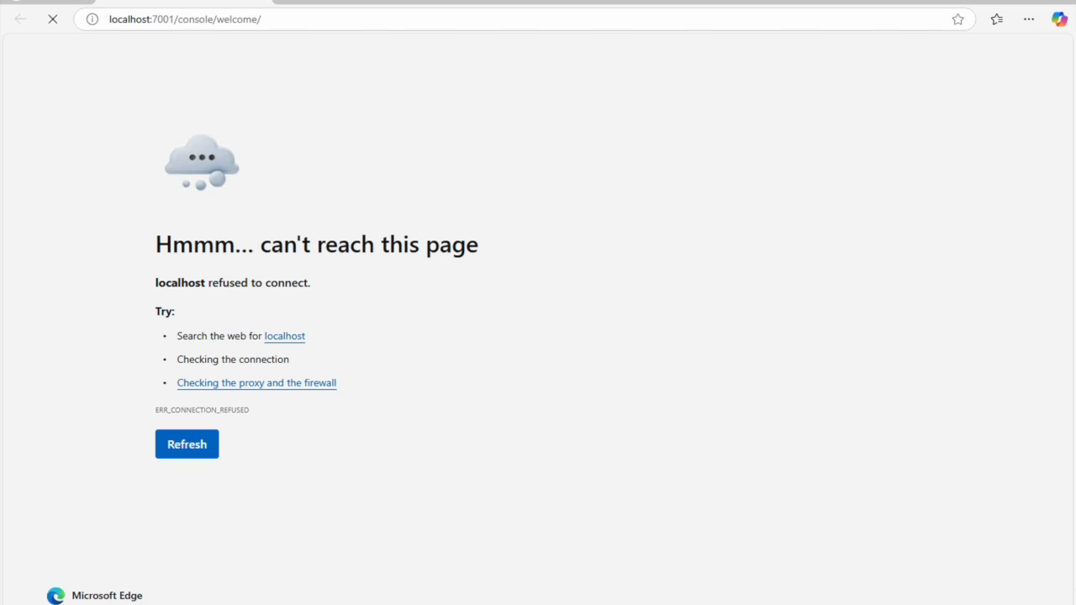
mouse_move(541, 602)
left_click(887, 565)
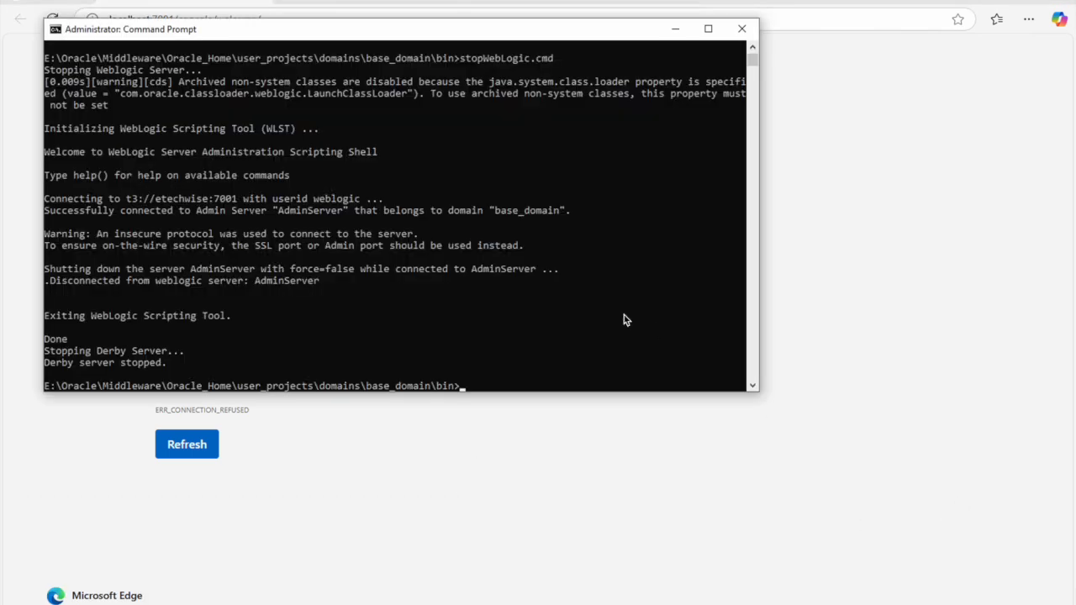
type("stopno")
key("Tab")
key("Return")
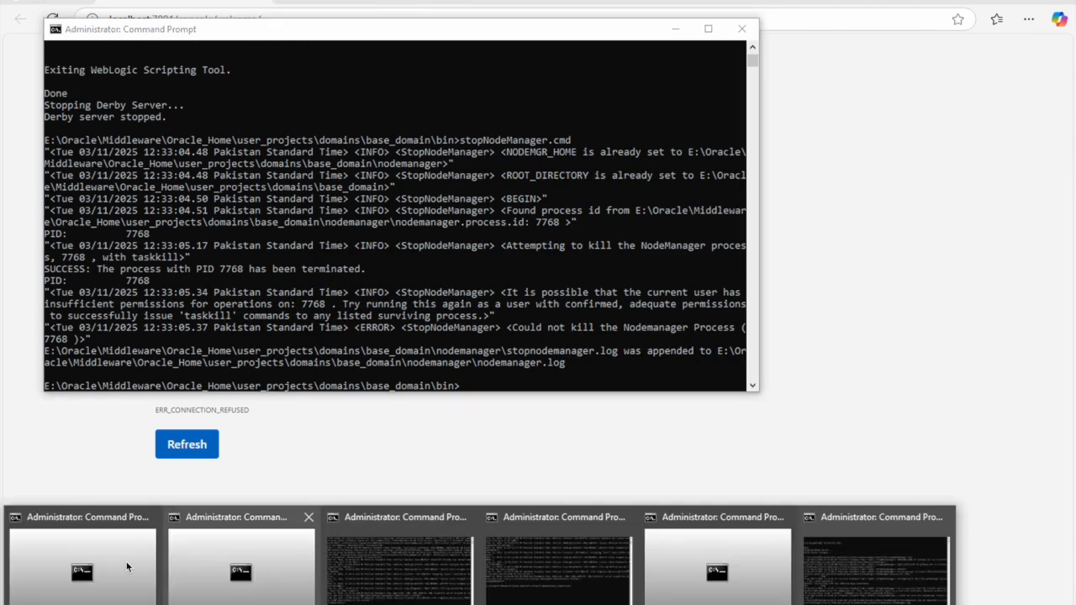
Step: Close the startNodeManager and domain bin console windows with exit
left_click(85, 545)
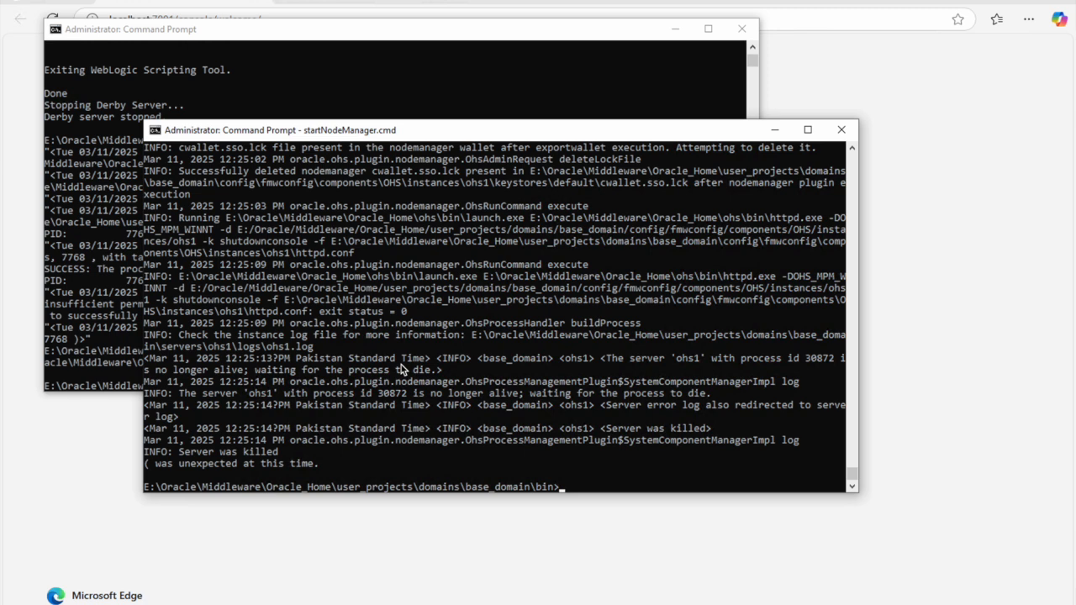
type("exit")
key("Return")
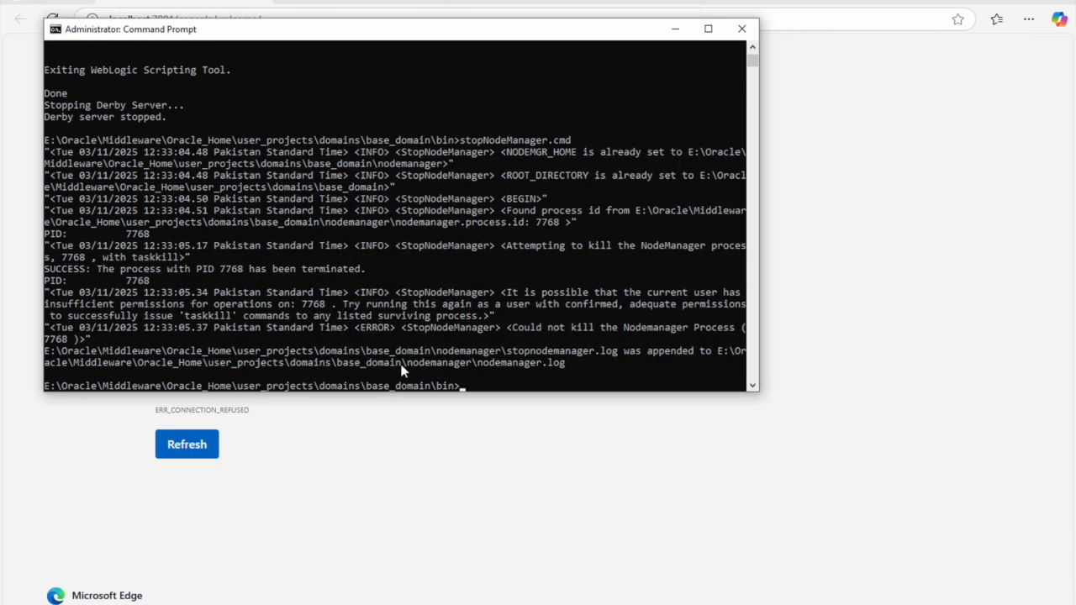
type("exit")
key("Return")
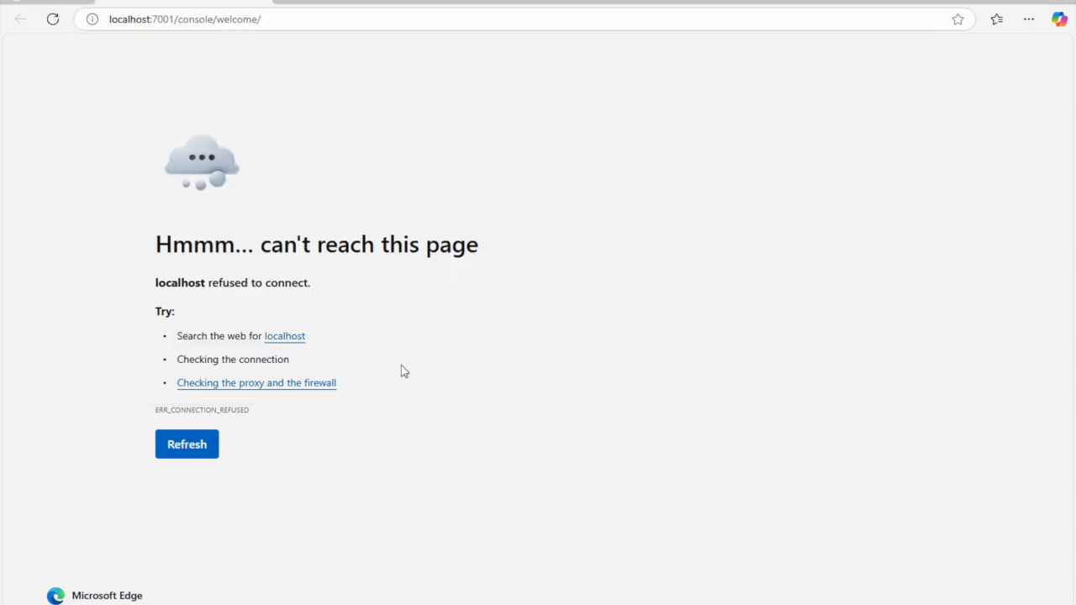
Step: Close the Edge browser and exit the last remaining server console window
left_click(258, 2)
left_click(258, 2)
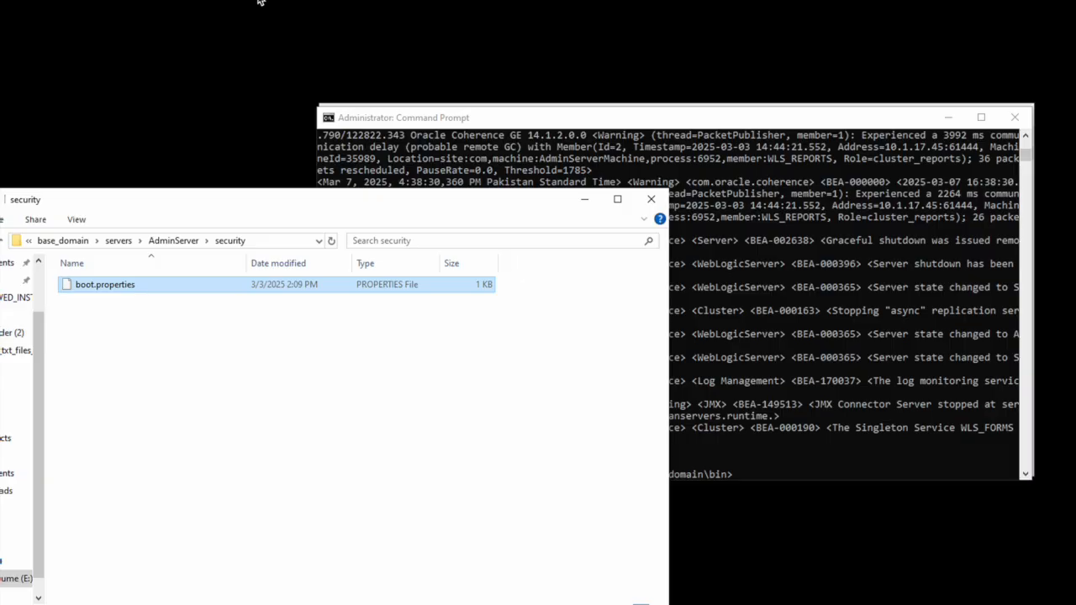
left_click(789, 129)
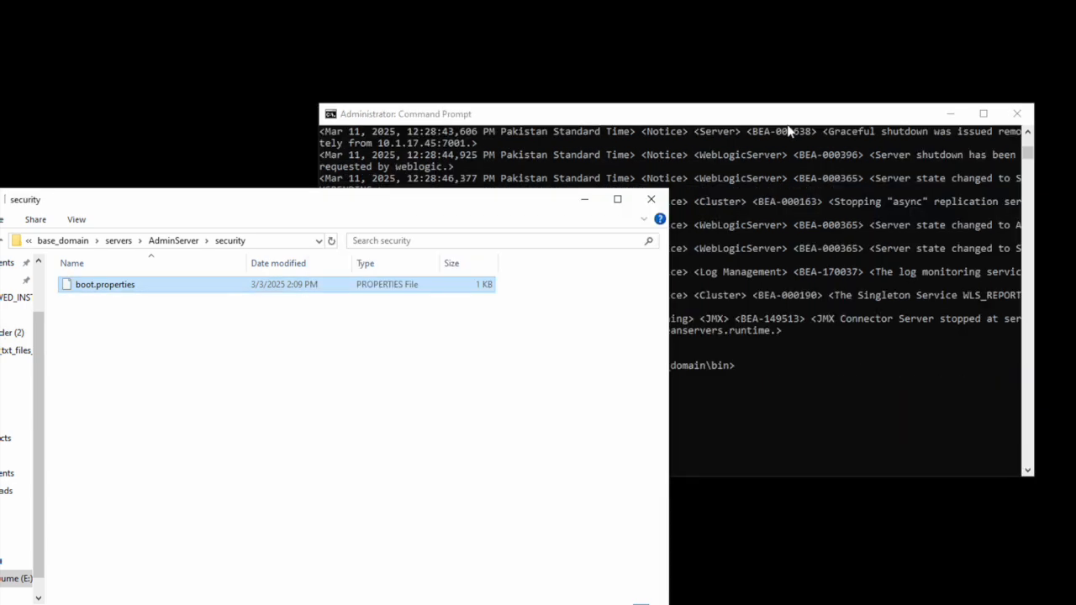
left_click(796, 119)
type("exit")
key("Return")
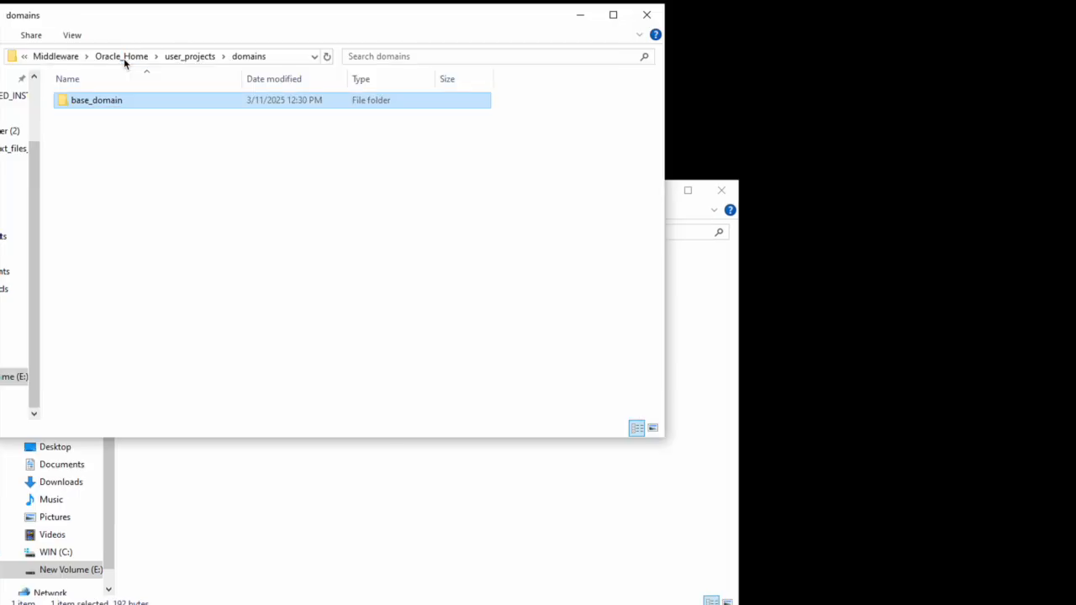
Step: Go up to Oracle_Home and open the oracle_common folder
left_click(208, 56)
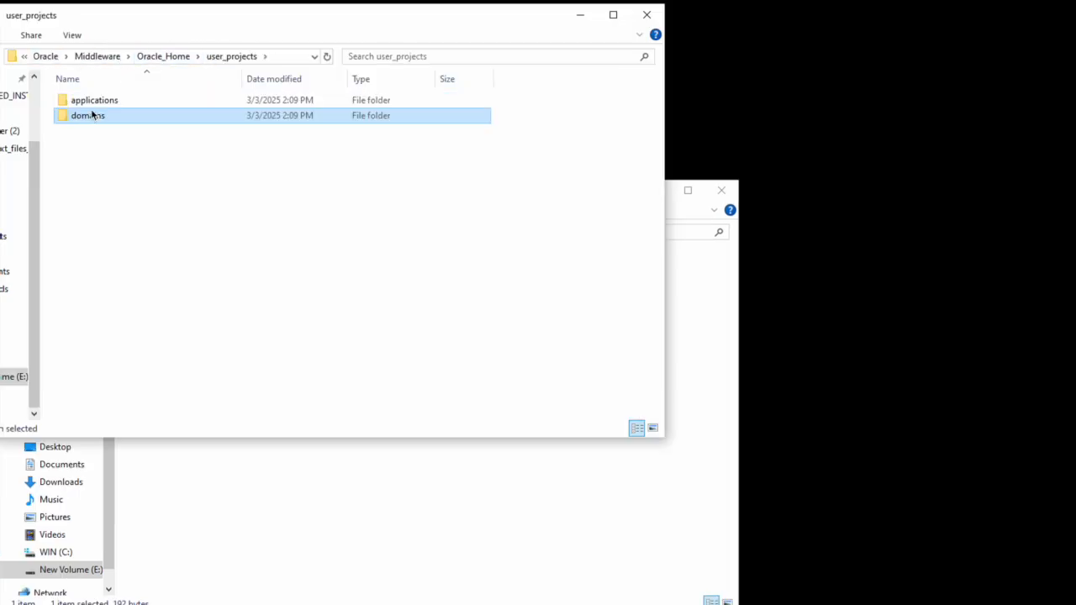
left_click(177, 60)
left_click(84, 151)
scroll(150, 227, "up", 7)
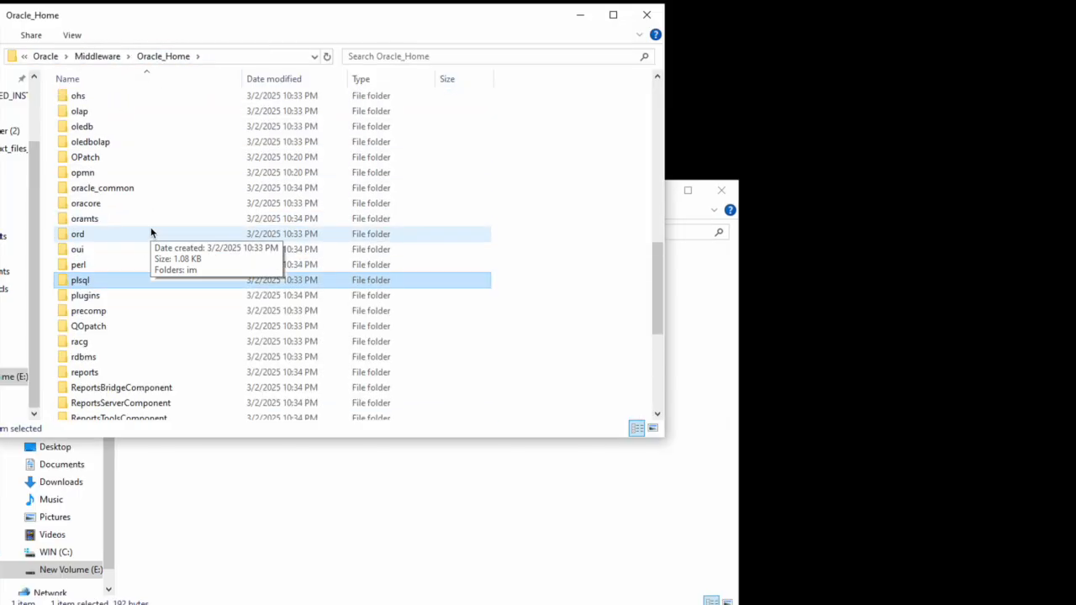
scroll(151, 227, "up", 4)
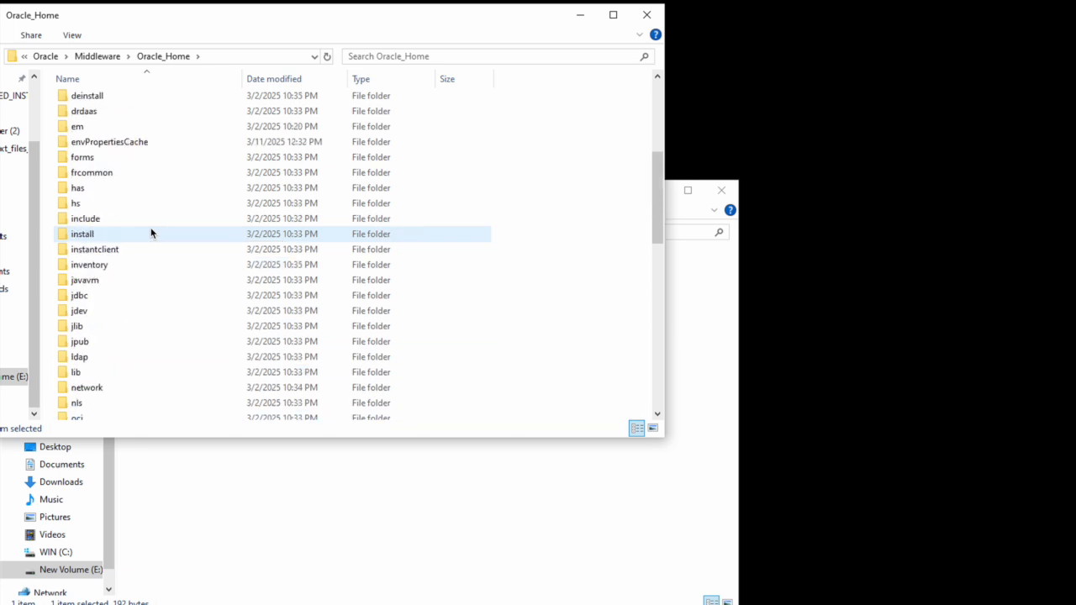
scroll(150, 227, "up", 4)
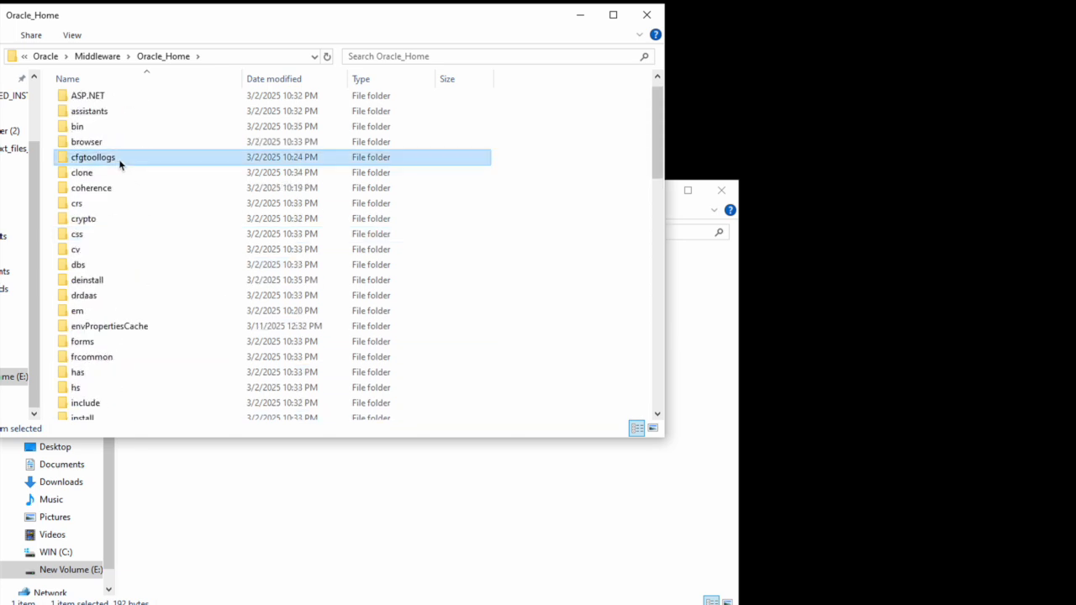
key("o")
key("o")
key("o")
key("o")
key("o")
key("o")
key("o")
key("o")
key("o")
key("o")
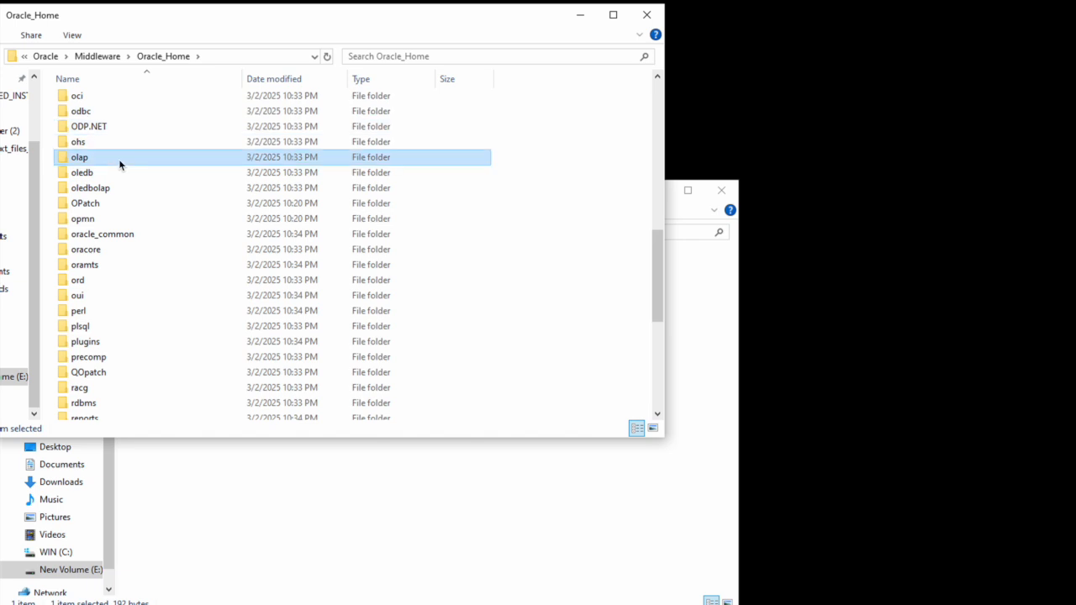
key("Return")
Step: Open common > bin, copy its full path, and bring the Administrator Command Prompt forward
key("Down")
key("Down")
key("Down")
key("Down")
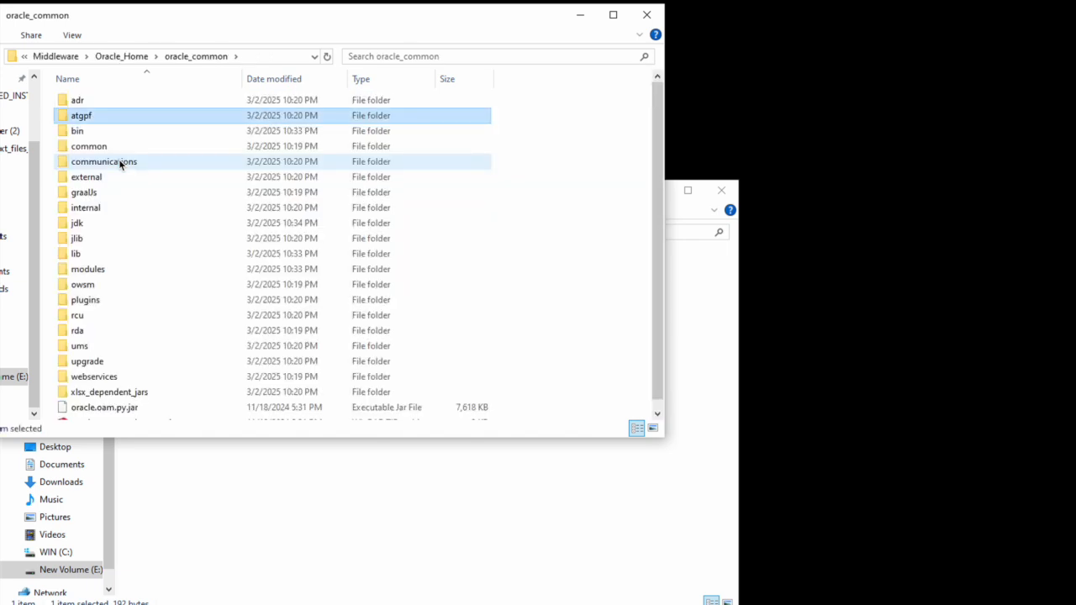
key("Up")
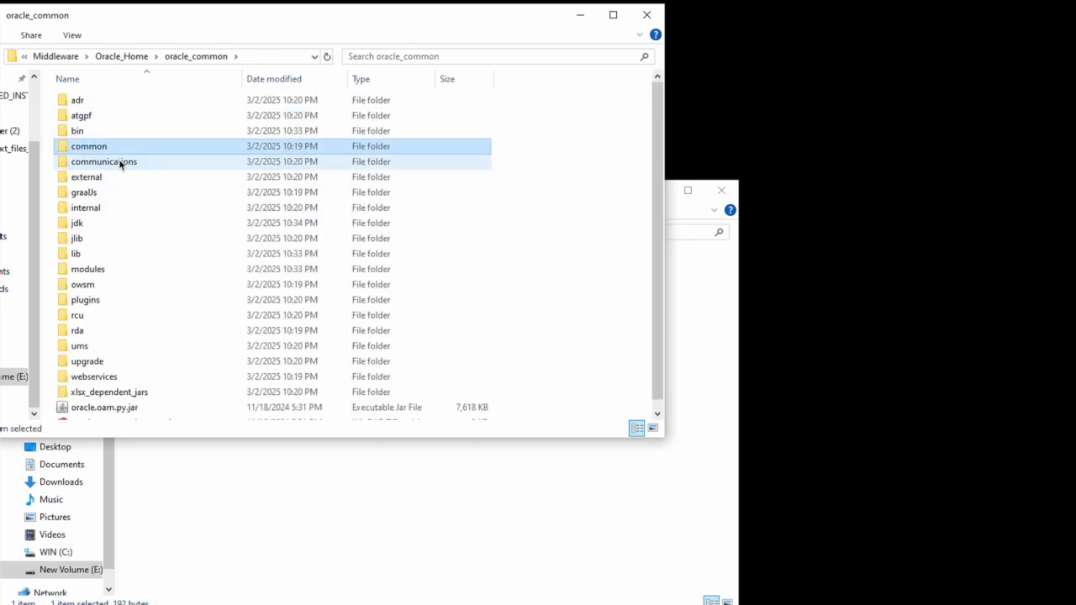
key("Return")
double_click(84, 102)
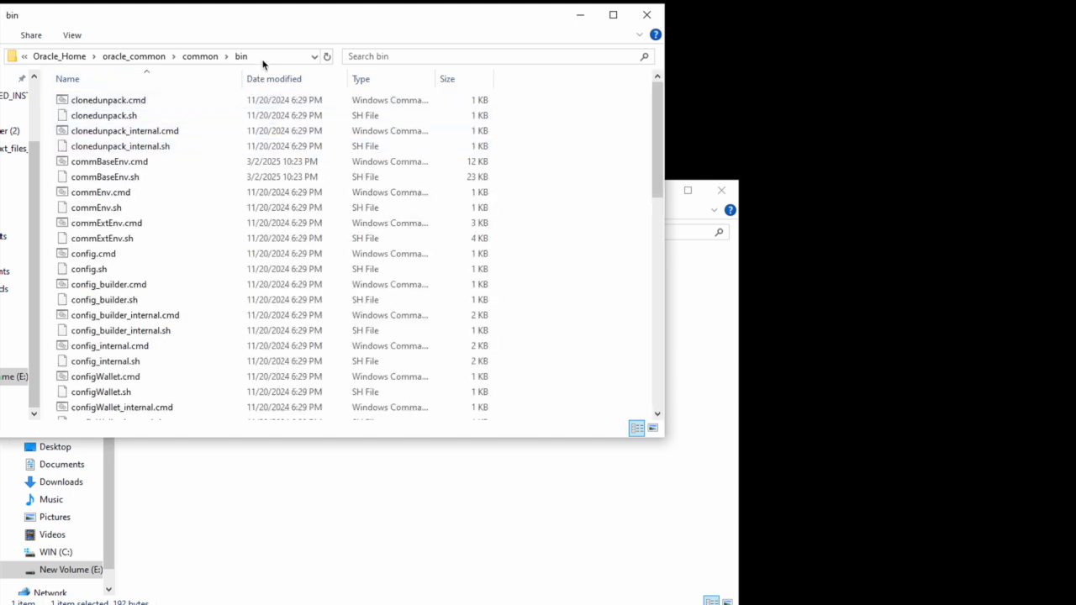
left_click(264, 59)
key("ctrl+c")
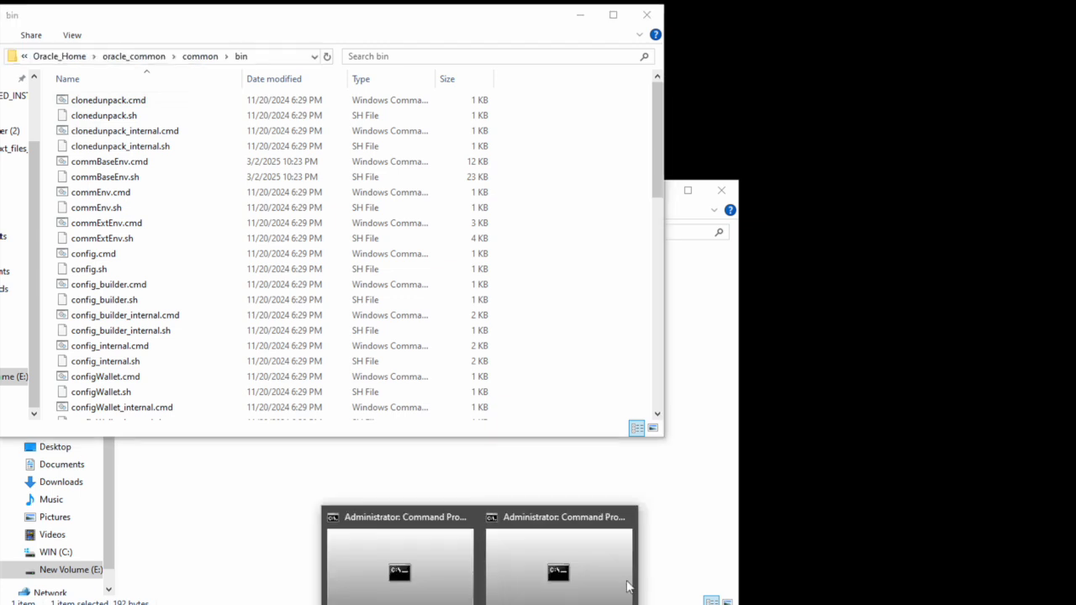
left_click(578, 577)
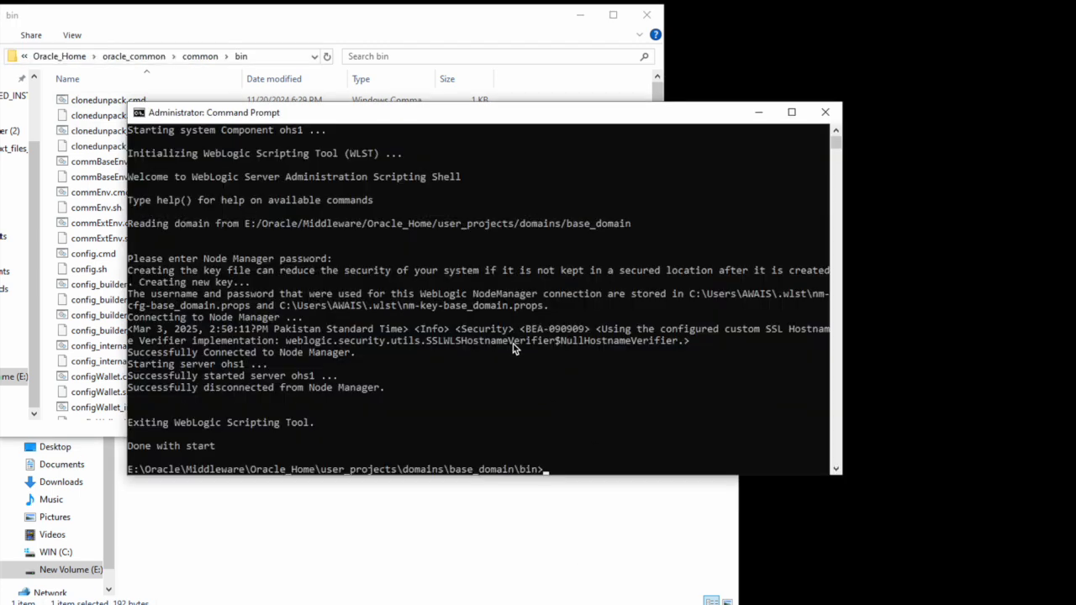
Step: Change directory to the pasted oracle_common\common\bin path and clear the screen
type("cd")
key("ctrl+v")
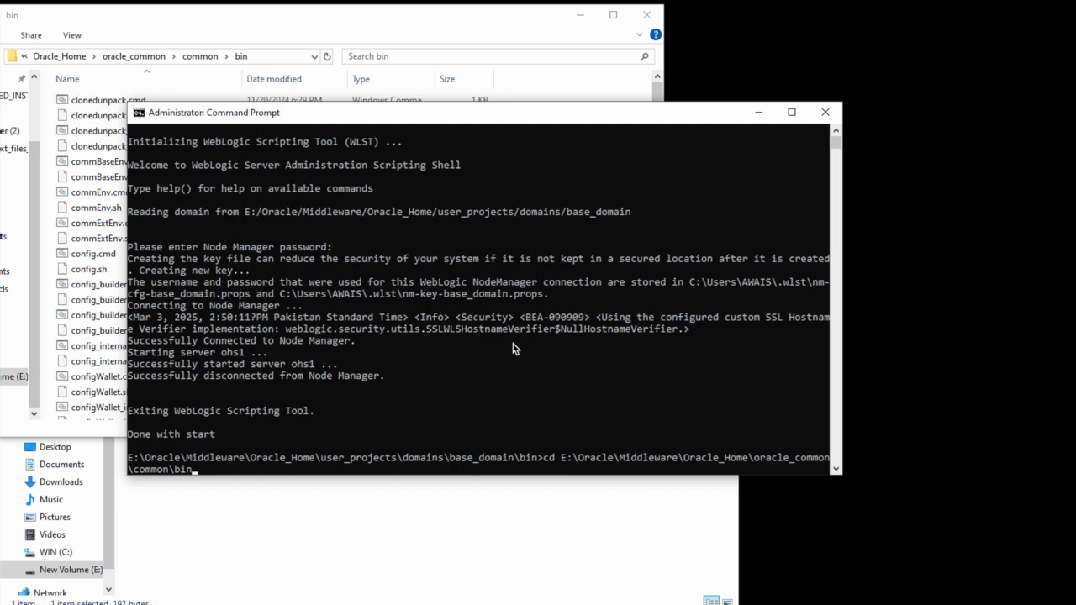
key("Return")
type("cls")
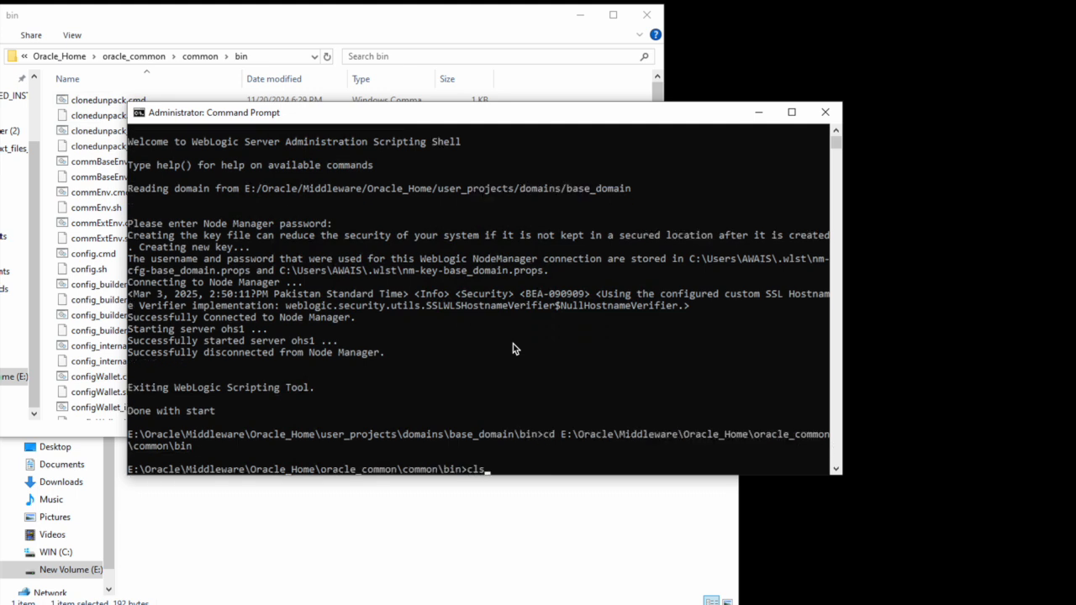
key("Return")
Step: Start wlst.cmd and run connect() at the wls:/offline prompt
type("wls")
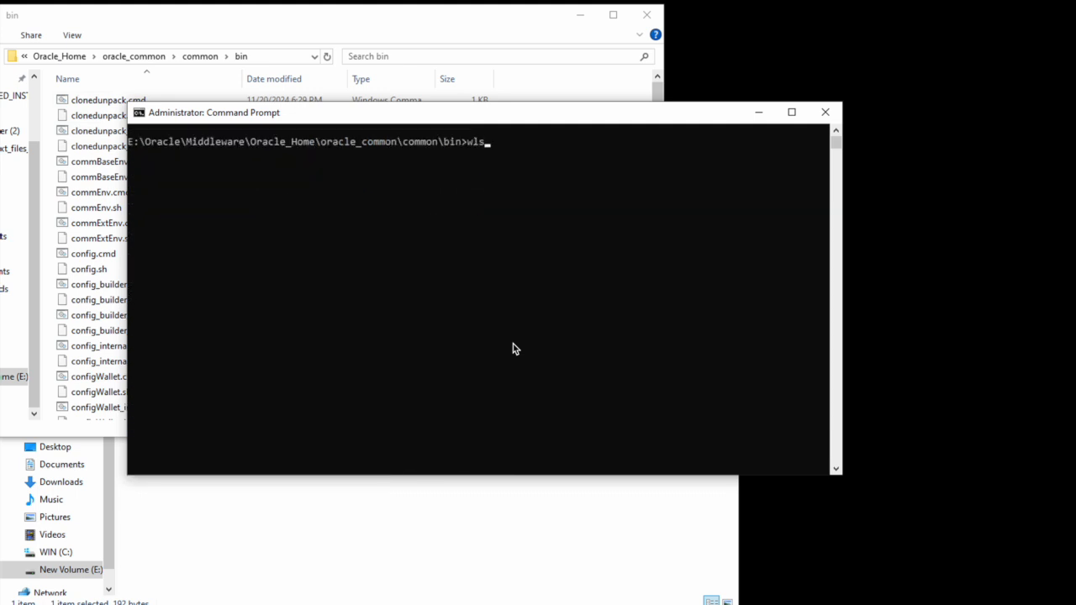
key("Tab")
key("Return")
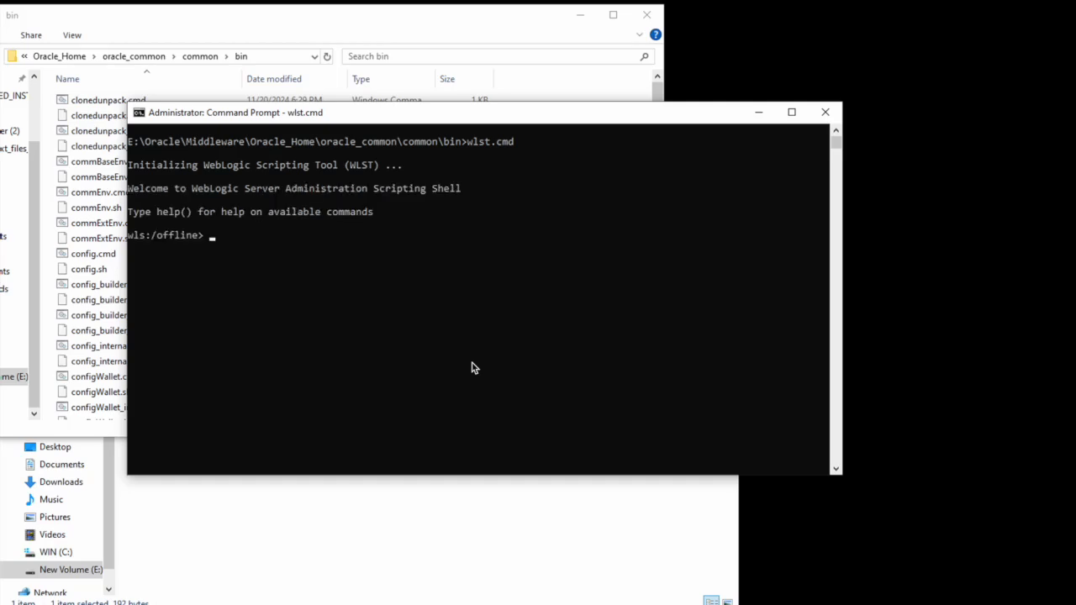
type("connect()")
key("Return")
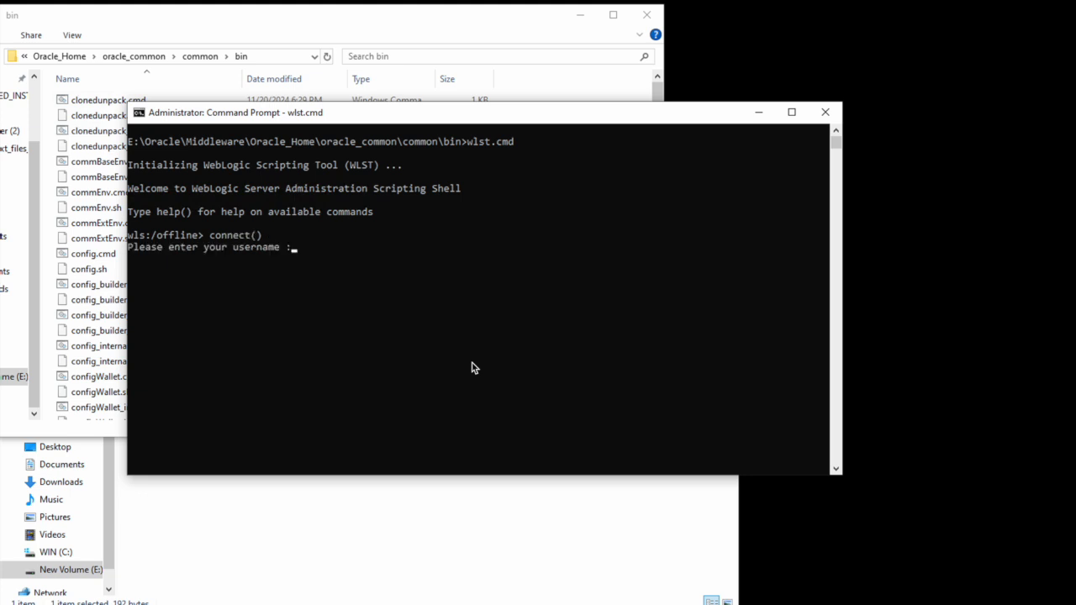
Step: Enter the admin username, password and default t3://localhost:7001 URL; the connection is refused
type("weblogic")
key("Return")
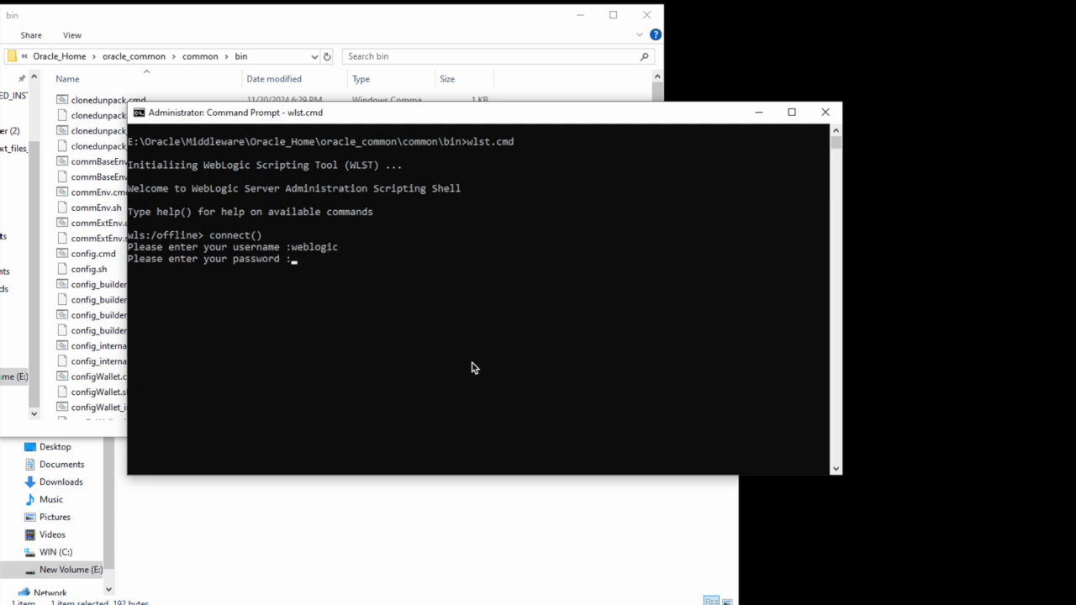
key("Return")
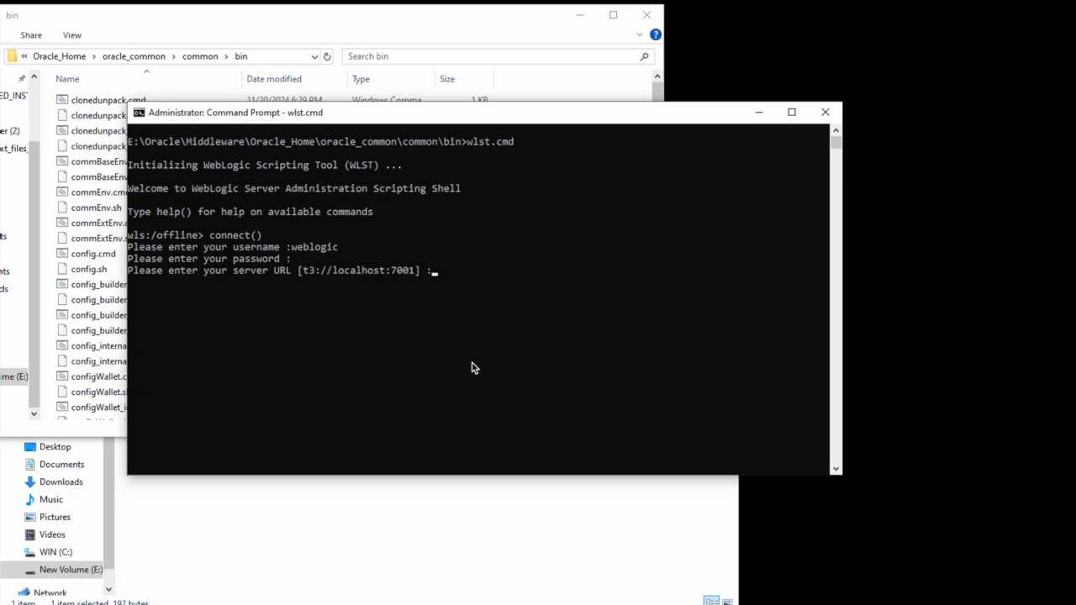
key("Return")
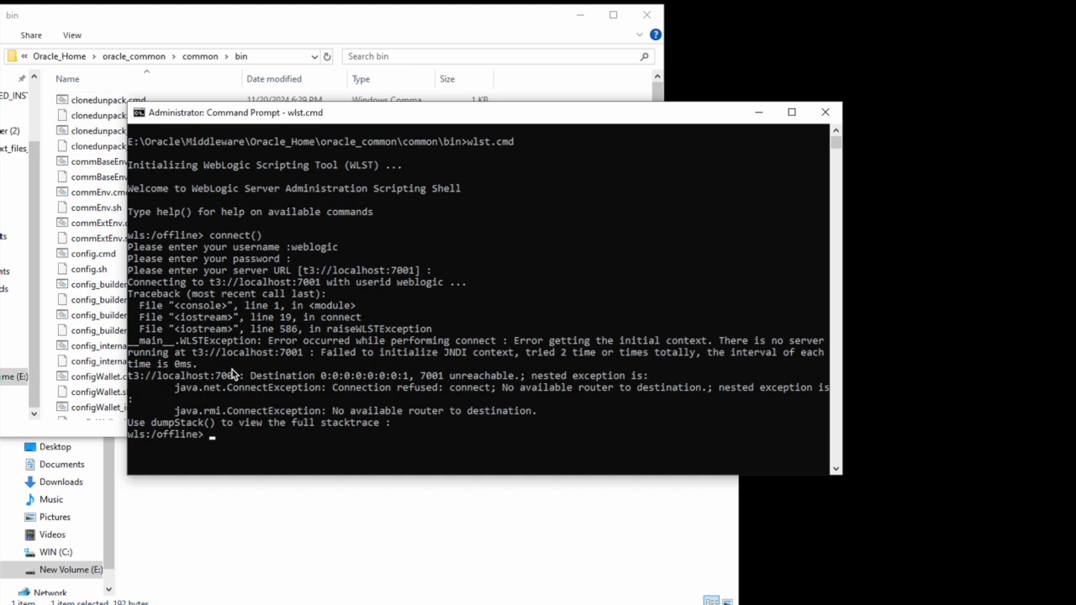
left_click(278, 28)
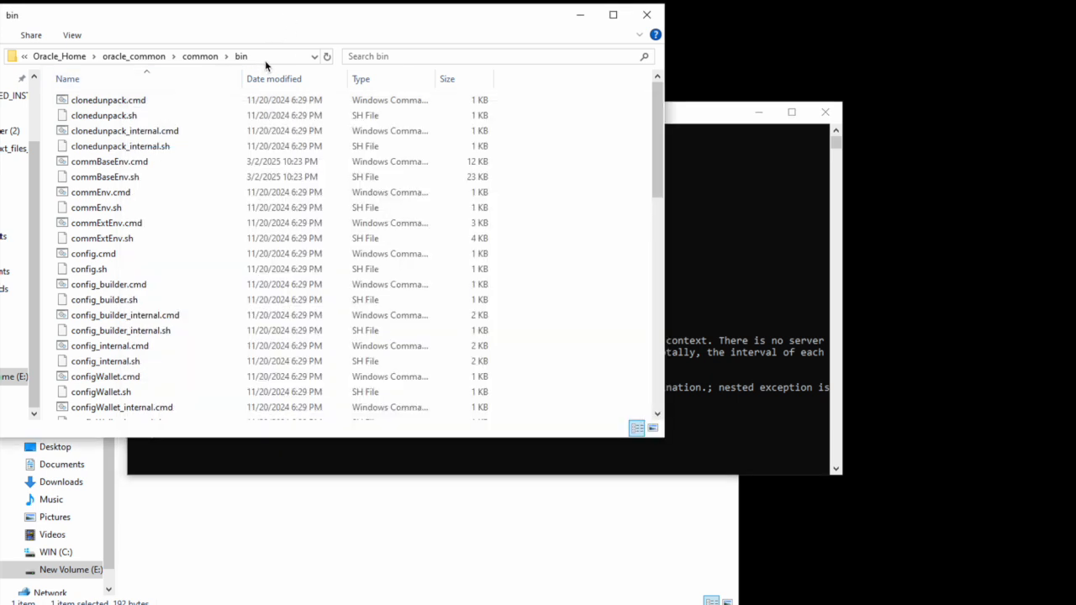
Step: Leave the bin folder's address bar and go up to Oracle_Home
left_click(265, 59)
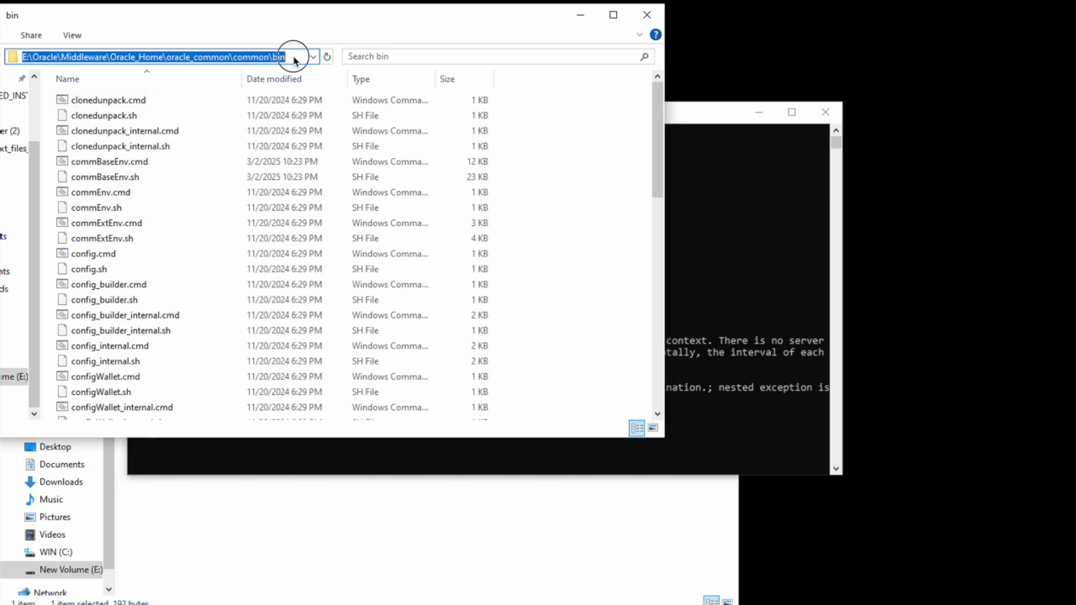
left_click(293, 57)
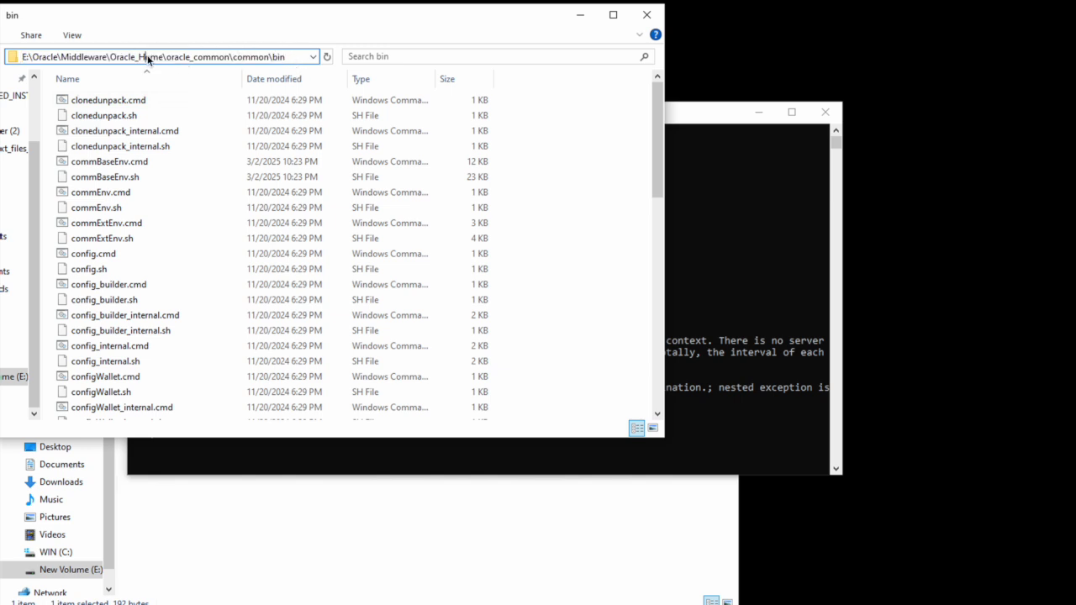
key("Escape")
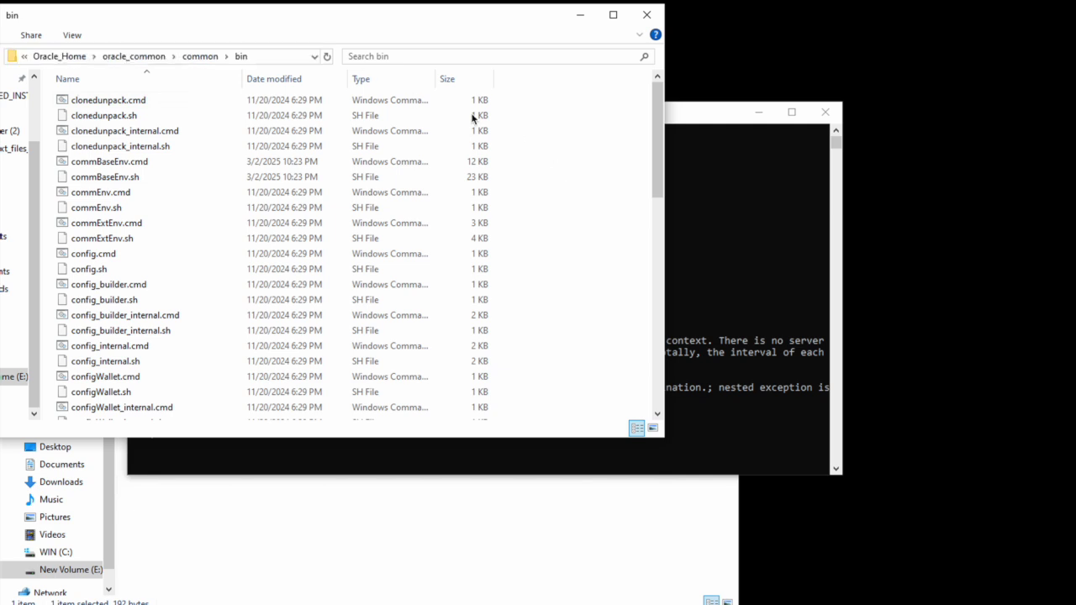
left_click(141, 57)
left_click(143, 60)
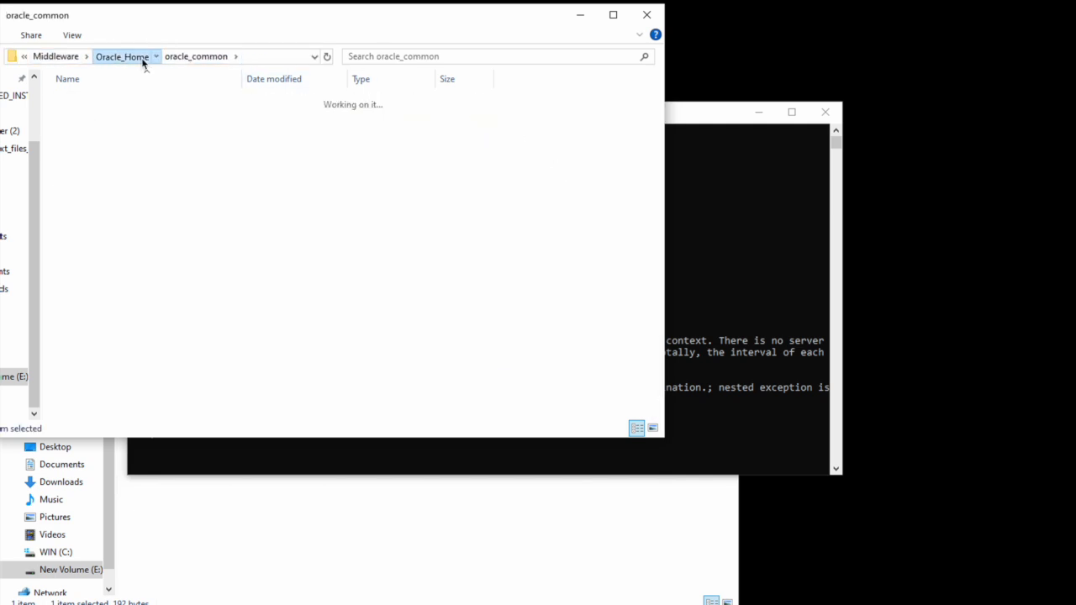
left_click(94, 233)
Step: Open user_projects > domains > base_domain > bin and select its full path for copying
key("o")
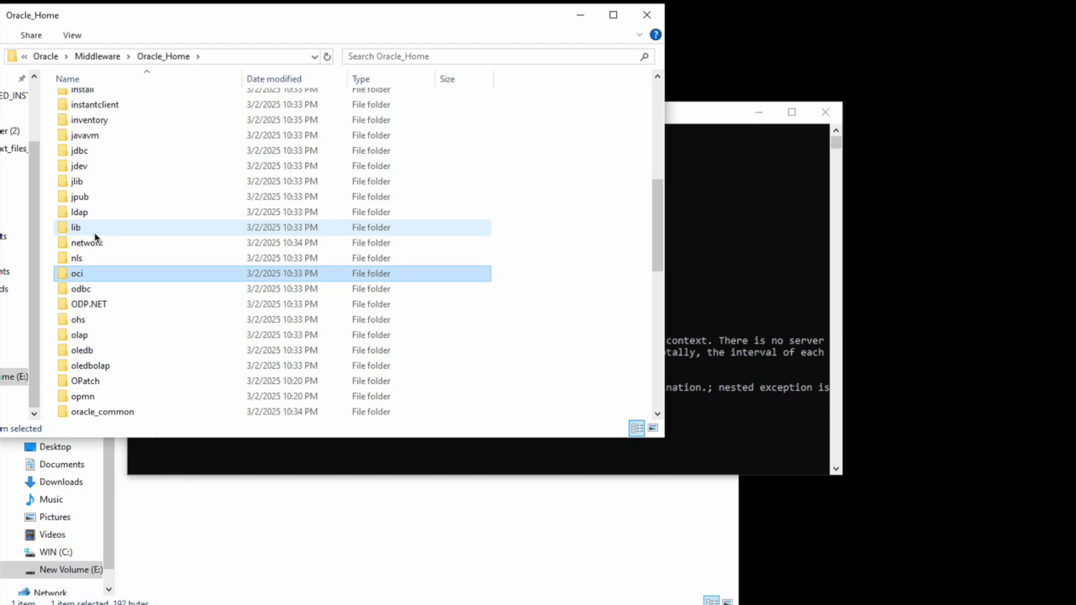
key("i")
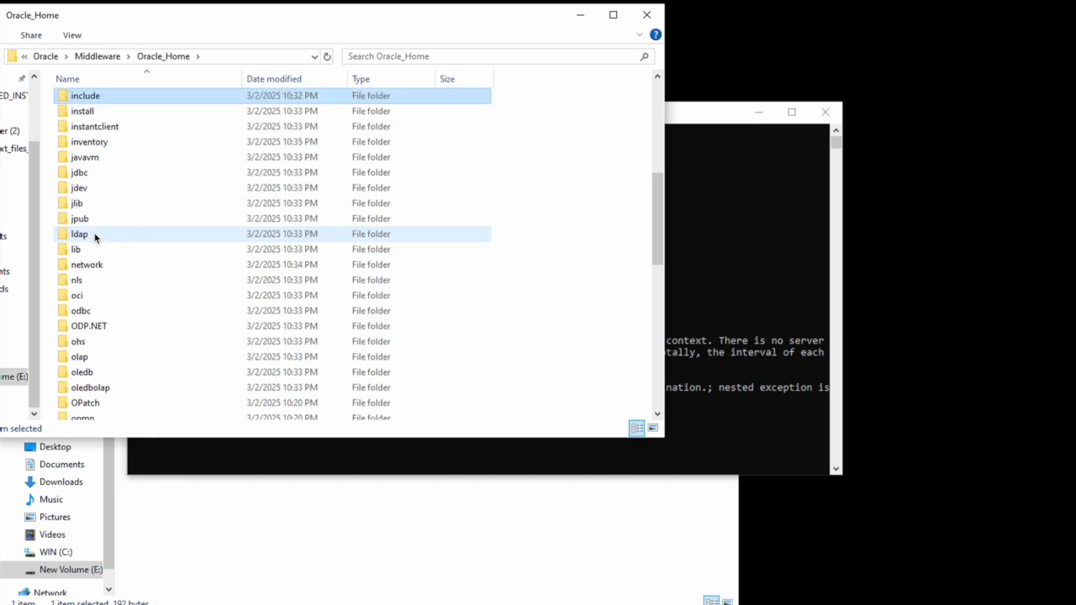
key("i")
key("i")
key("i")
key("u")
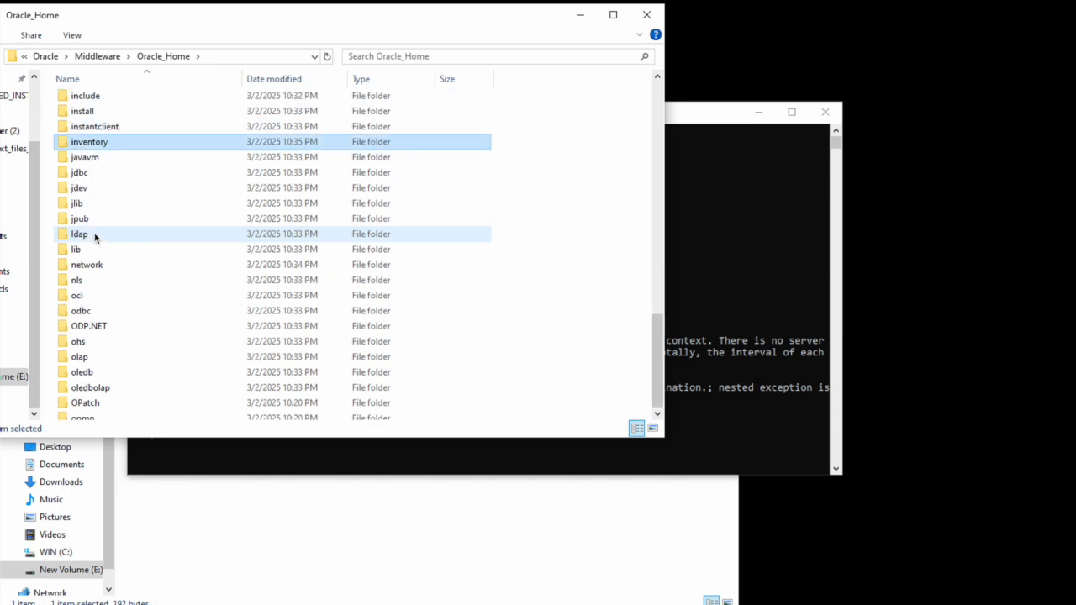
key("Down")
key("Return")
key("Down")
key("Up")
key("Down")
key("Return")
key("Return")
key("Down")
key("Down")
key("Down")
key("Down")
key("Down")
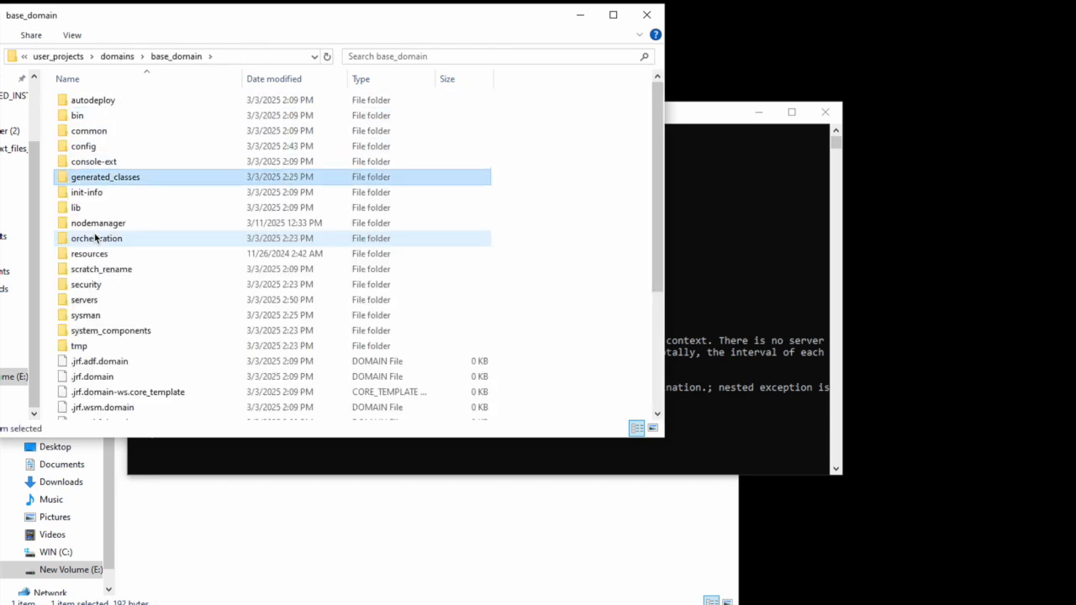
double_click(86, 118)
left_click(273, 58)
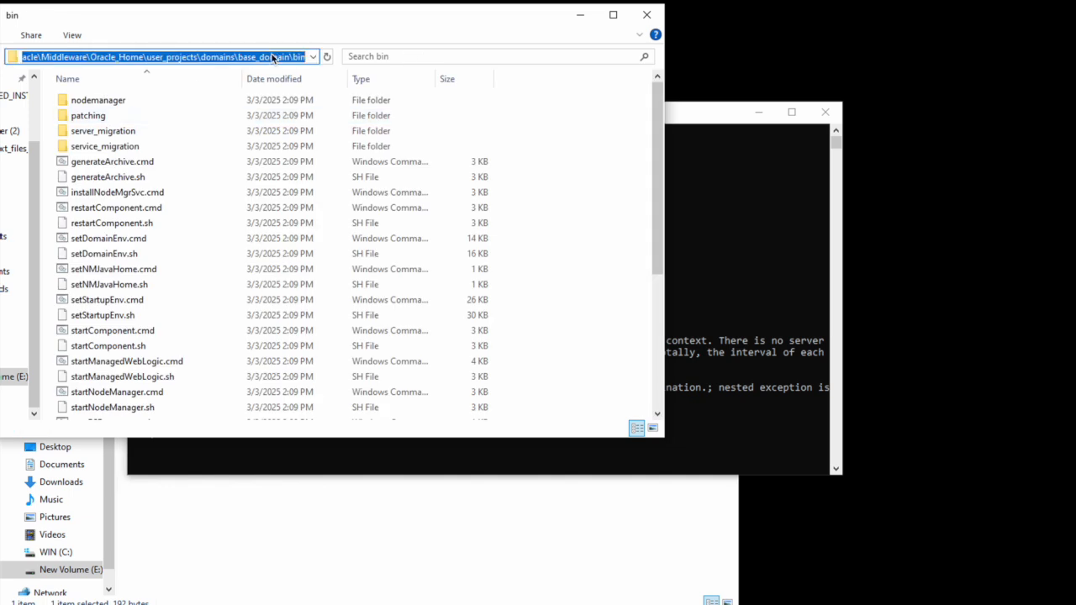
Step: Open an administrator Command Prompt, cd to the domain bin path, and switch to E:
key("super")
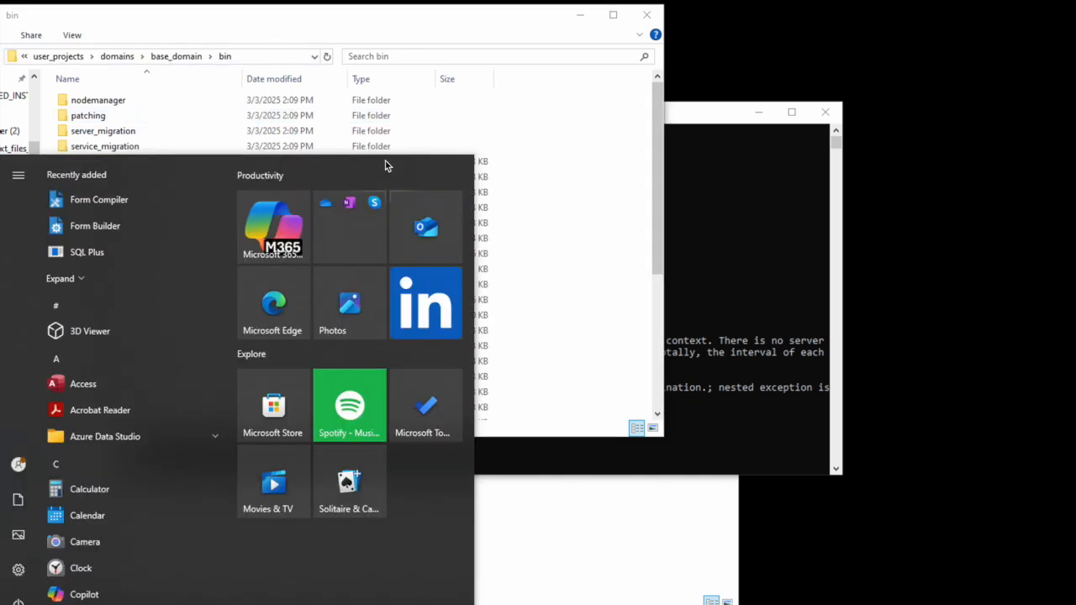
type("cmd")
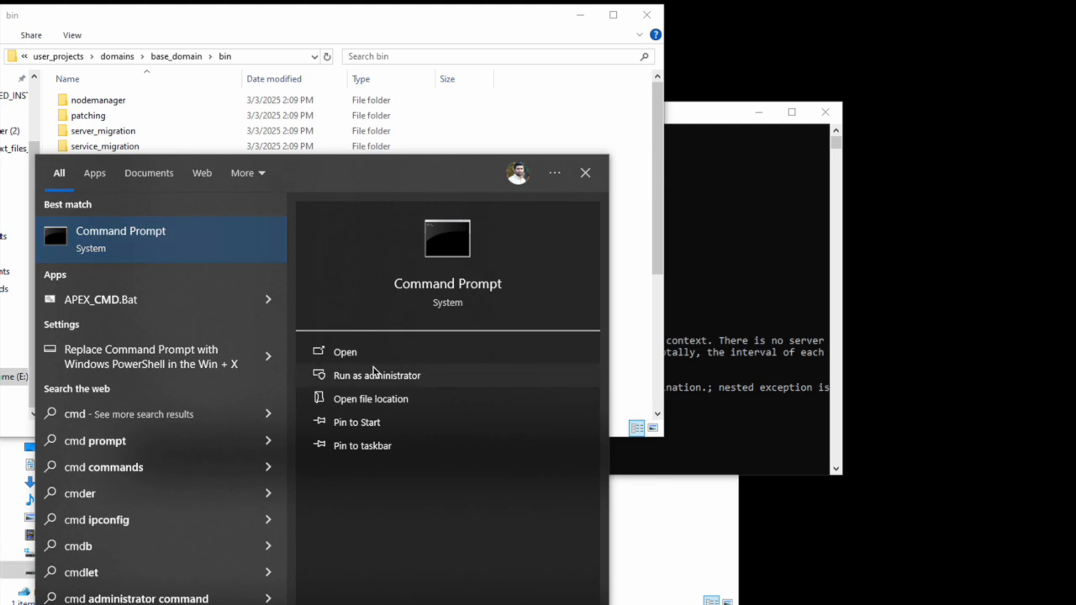
left_click(377, 375)
type("cd")
type("E:\\Oracle\\Middleware\\Oracle_Home\\user_projects\\domains\\base_domain\\bin")
key("Return")
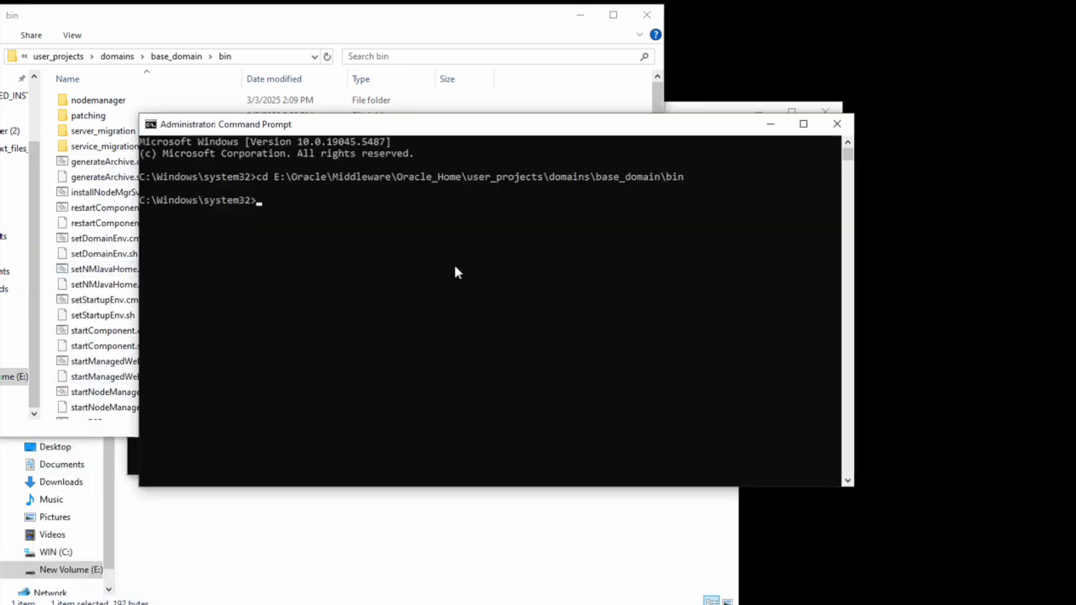
type("E:")
key("Return")
Step: Clear the screen, run startNodeManager.cmd, and minimize the Node Manager console
type("cls")
key("Return")
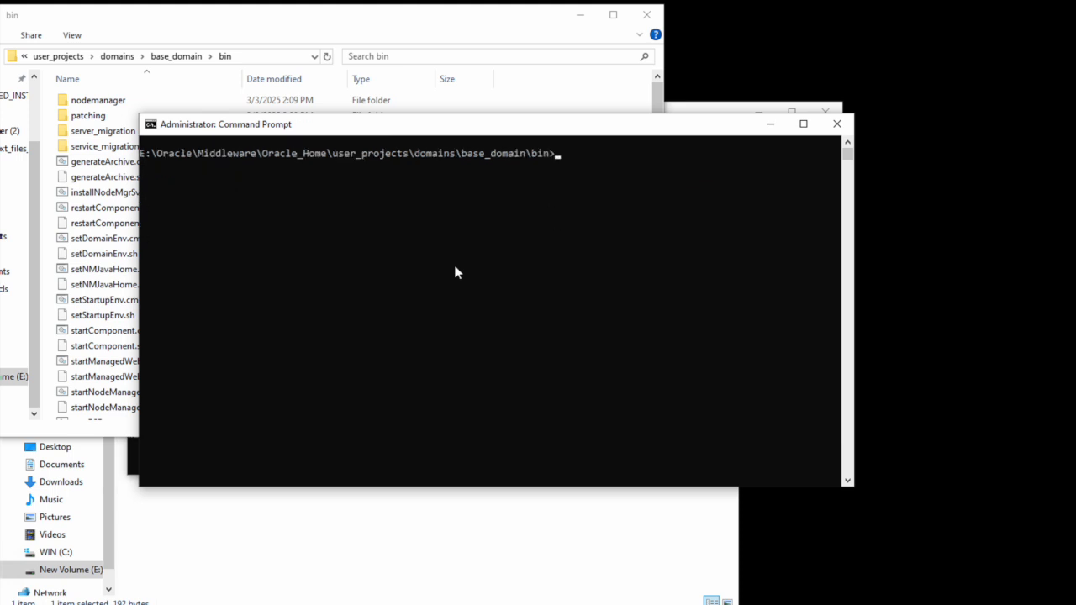
type("startno")
key("Tab")
key("Return")
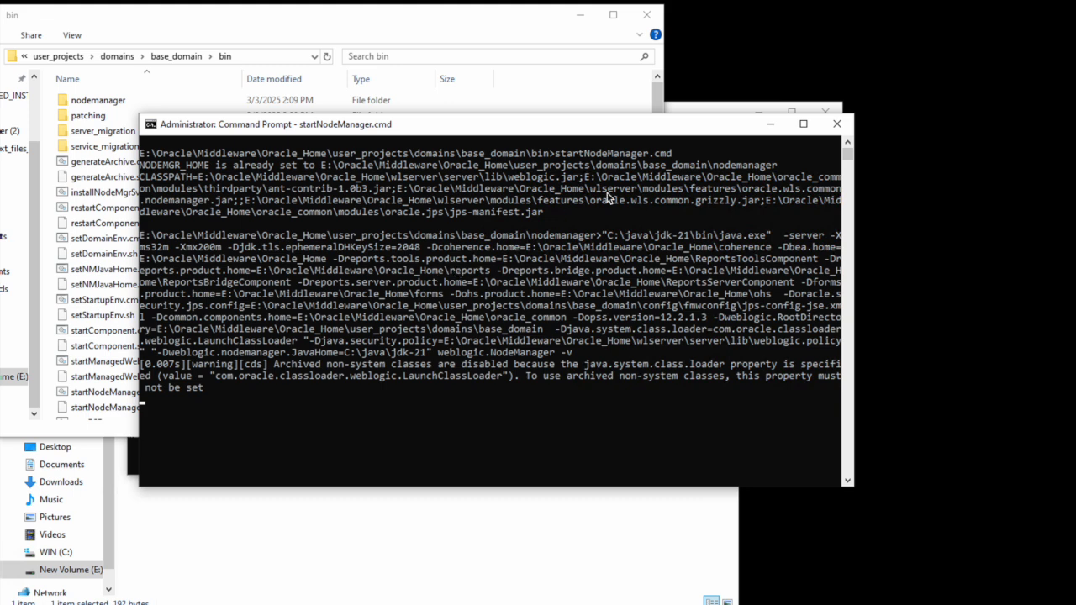
left_click(760, 132)
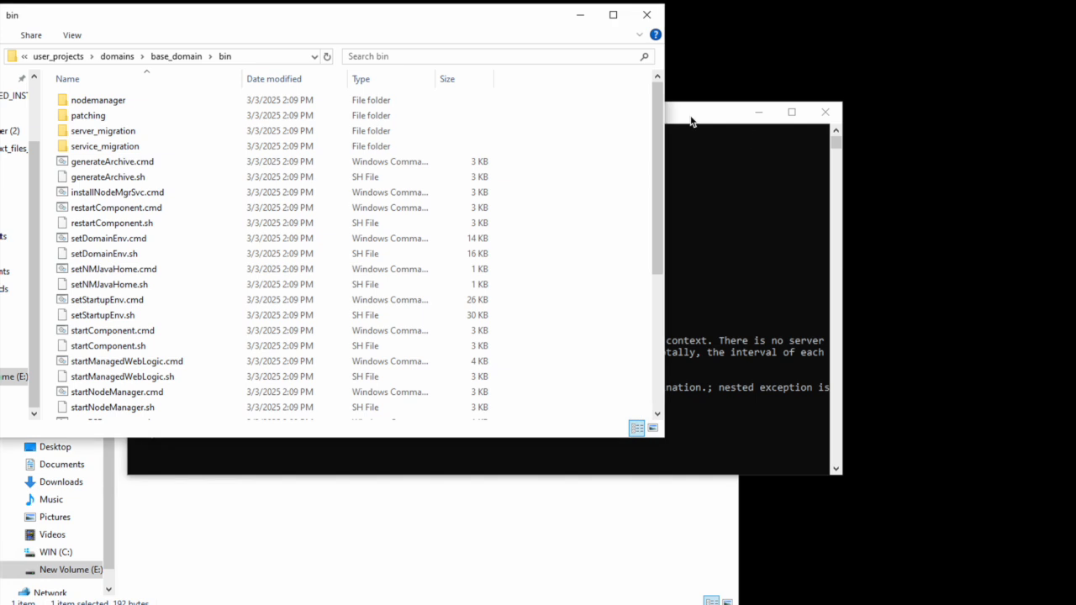
Step: Copy the bin path again and open a second administrator Command Prompt in that folder on E:
left_click(263, 57)
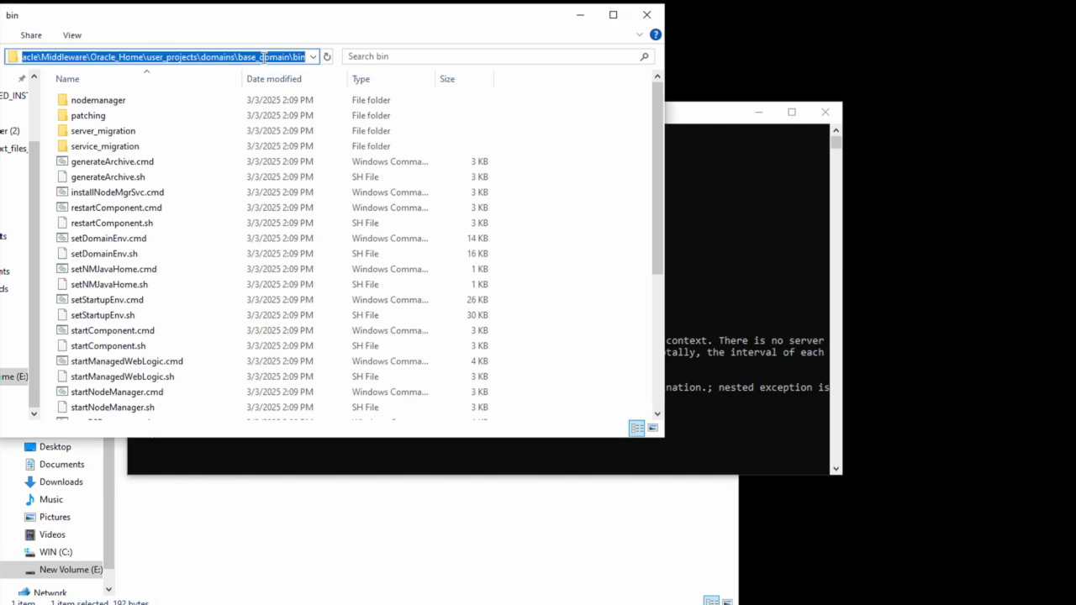
key("super")
type("cmd")
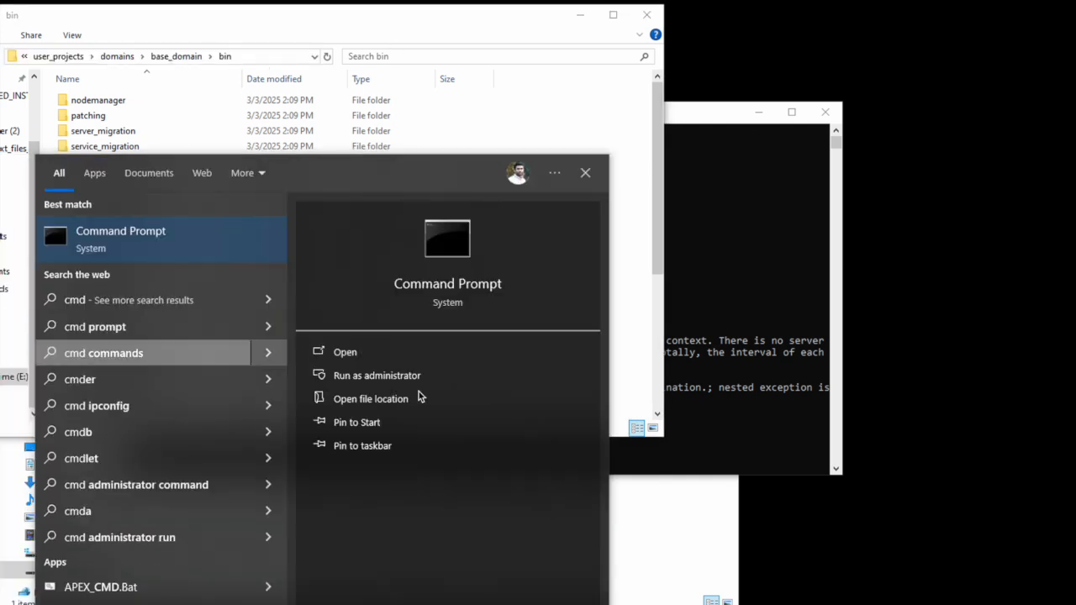
left_click(384, 376)
type("cd")
type("E:\\Oracle\\Middleware\\Oracle_Home\\user_projects\\domains\\base_domain\\bin")
key("Return")
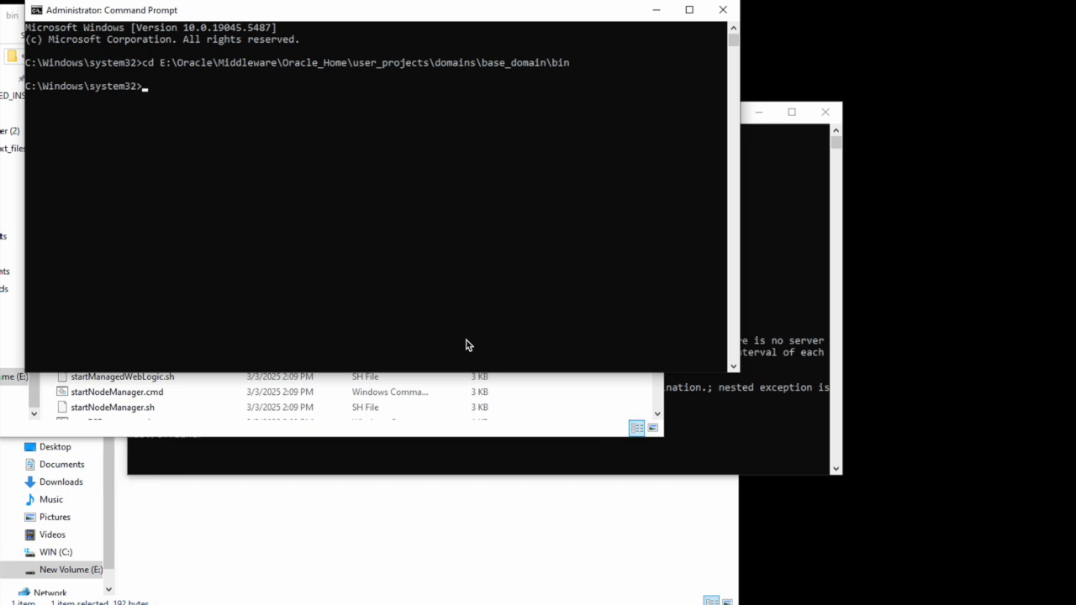
type("e:")
key("Return")
Step: Clear the screen and run startWebLogic.cmd to start the admin server
type("cls")
key("Return")
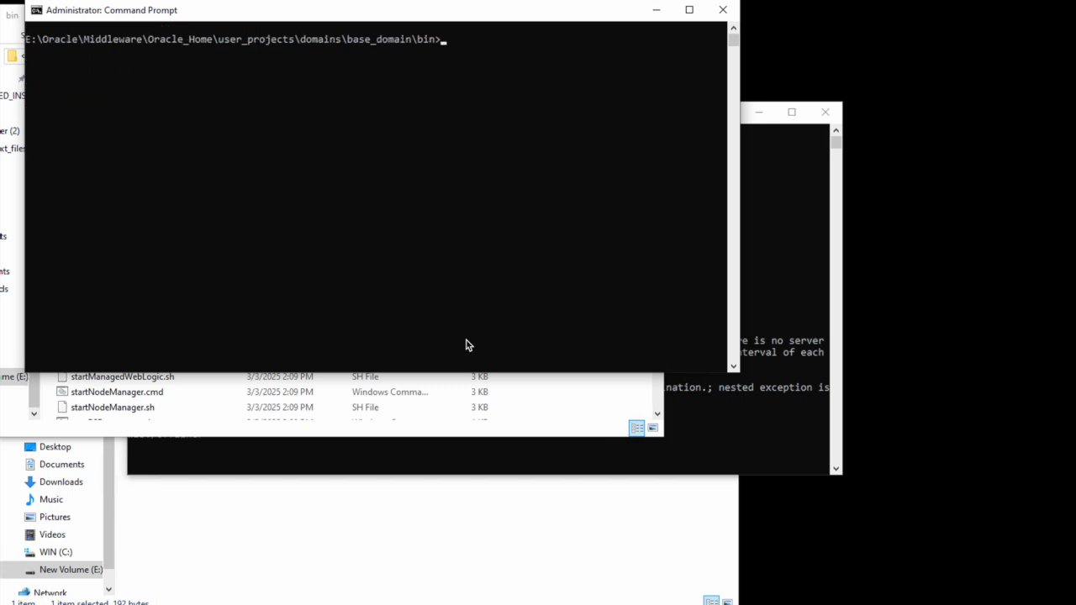
type("startWe")
key("Tab")
key("Return")
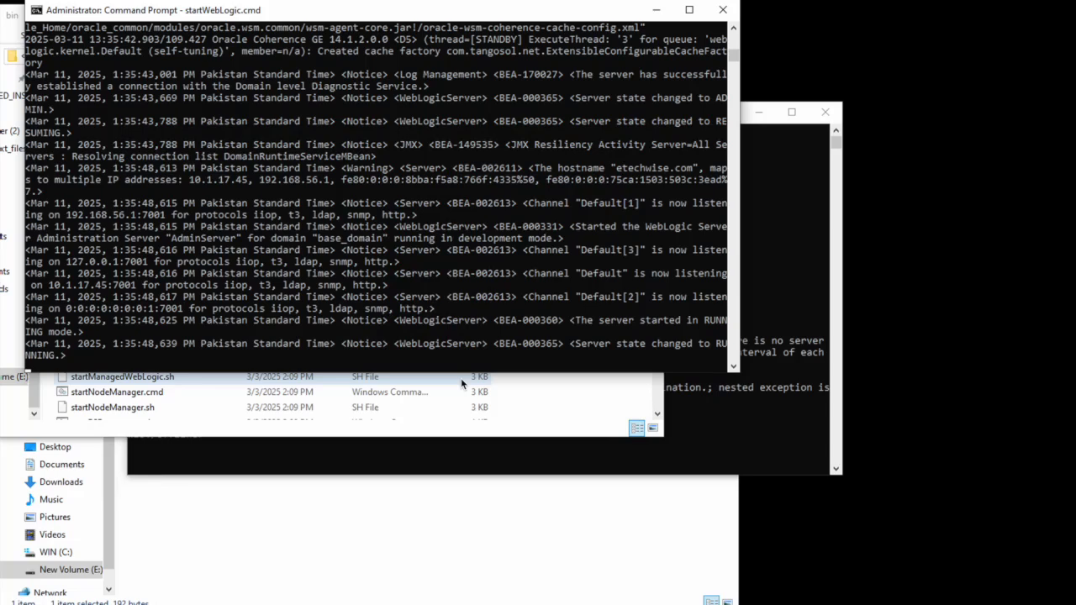
Step: Minimize the startWebLogic.cmd console once AdminServer reports RUNNING mode
left_click(656, 12)
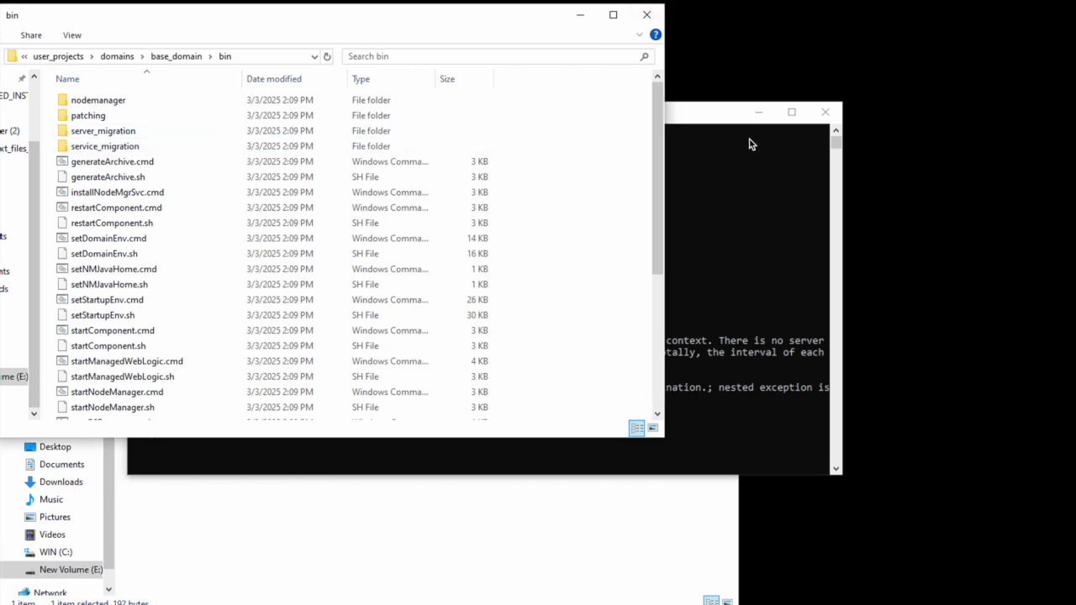
Step: In WLST, run connect() with the admin username, password and default t3://localhost:7001 URL
left_click(697, 118)
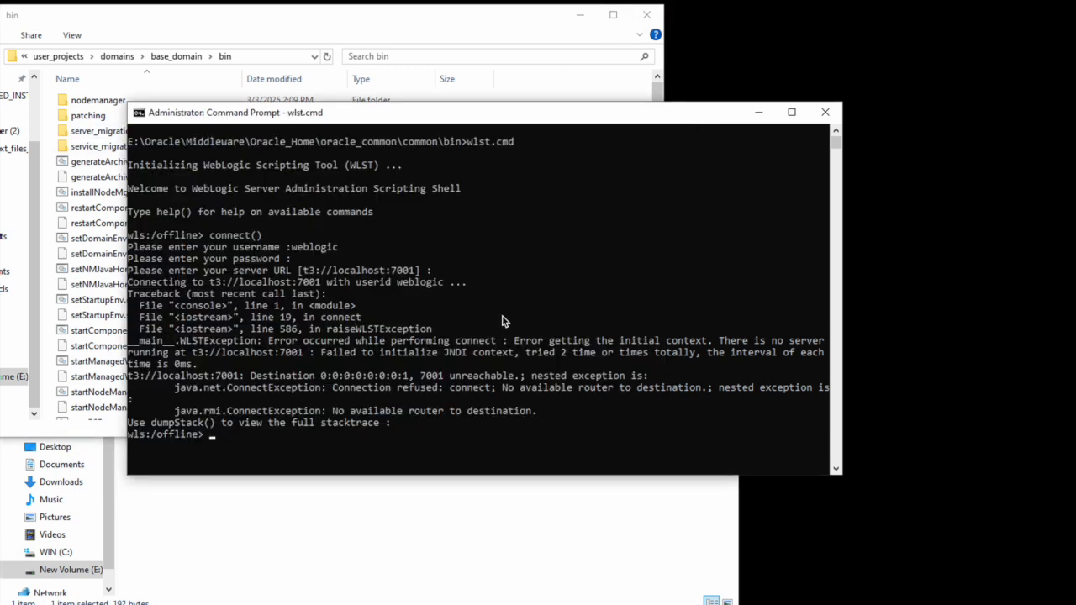
type("weblogic")
key("BackSpace")
key("BackSpace")
key("BackSpace")
key("BackSpace")
key("BackSpace")
key("BackSpace")
key("BackSpace")
key("BackSpace")
type("connect()")
key("Return")
type("weblogic")
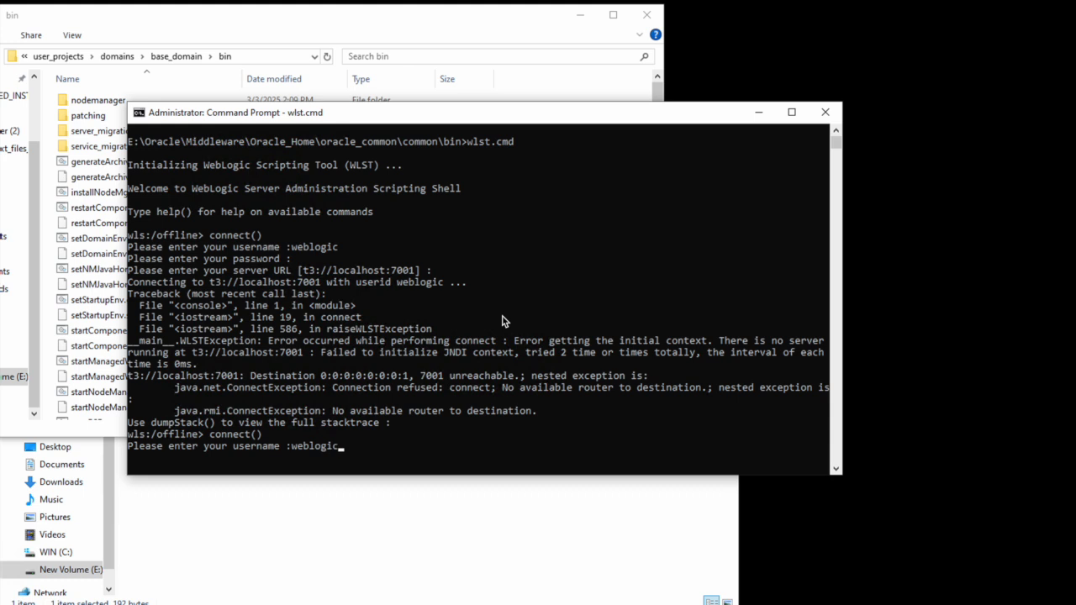
key("Return")
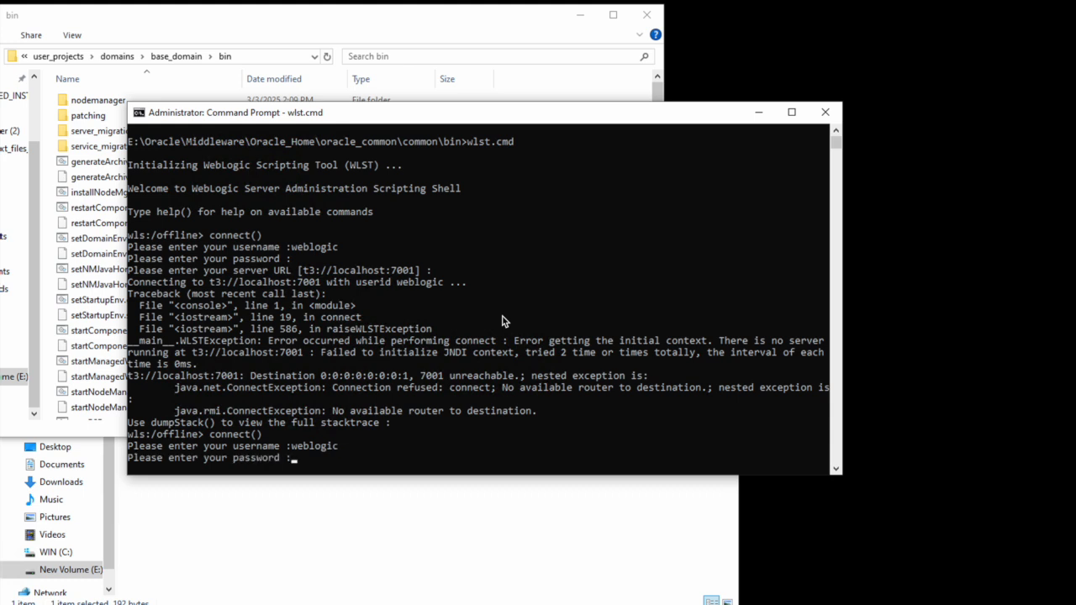
key("Return")
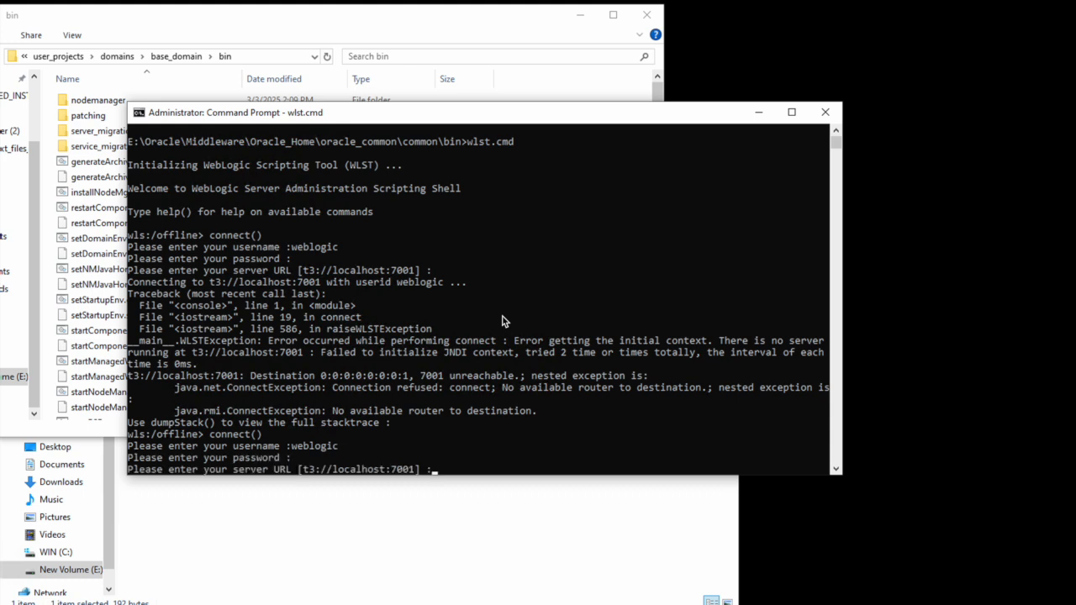
key("Return")
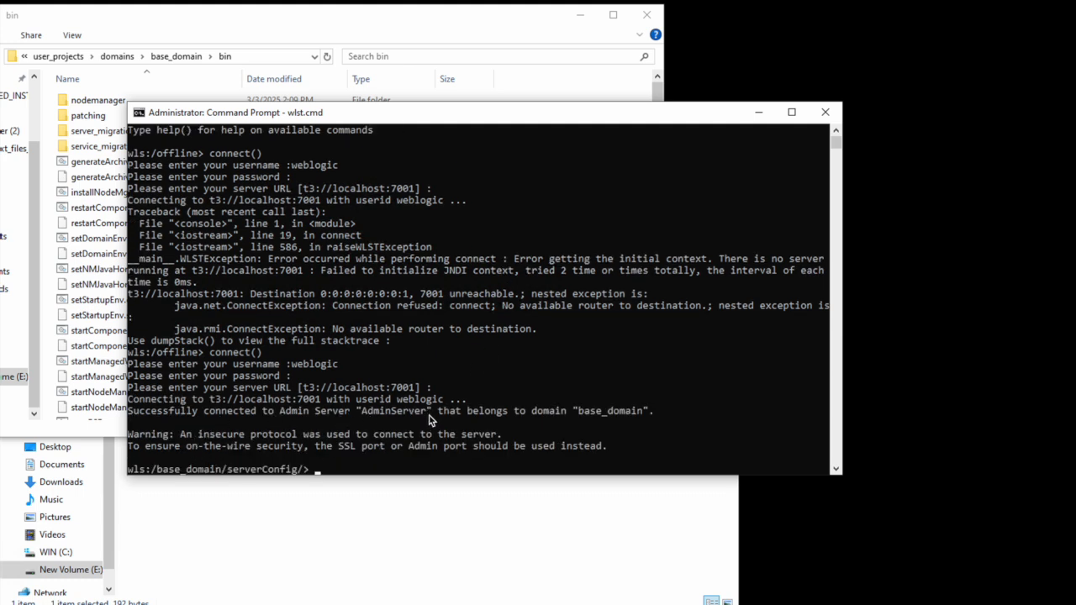
scroll(449, 388, "down", 1)
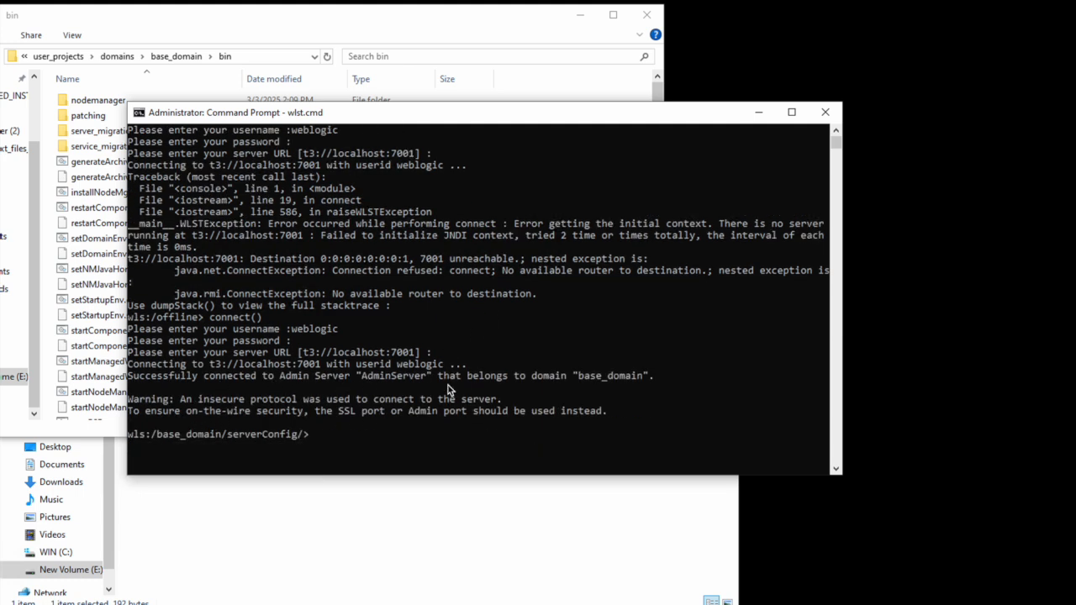
Step: Run createReportsToolsInstance(instanceName='reptools1',machine='Adminservermachine') in WLST
type("createReportsToo")
type("ls")
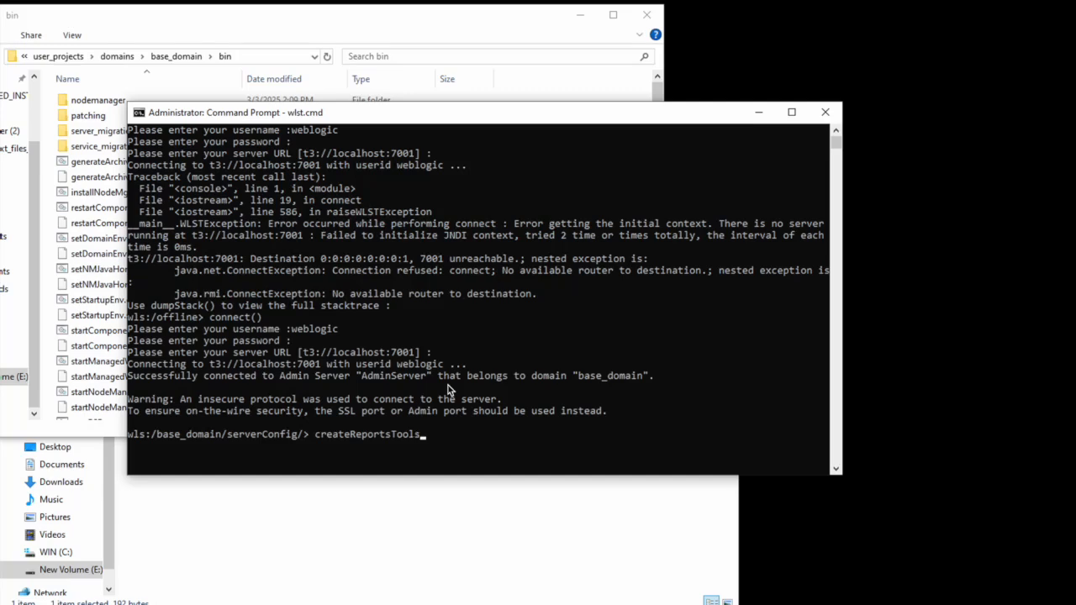
type("Instance(instance")
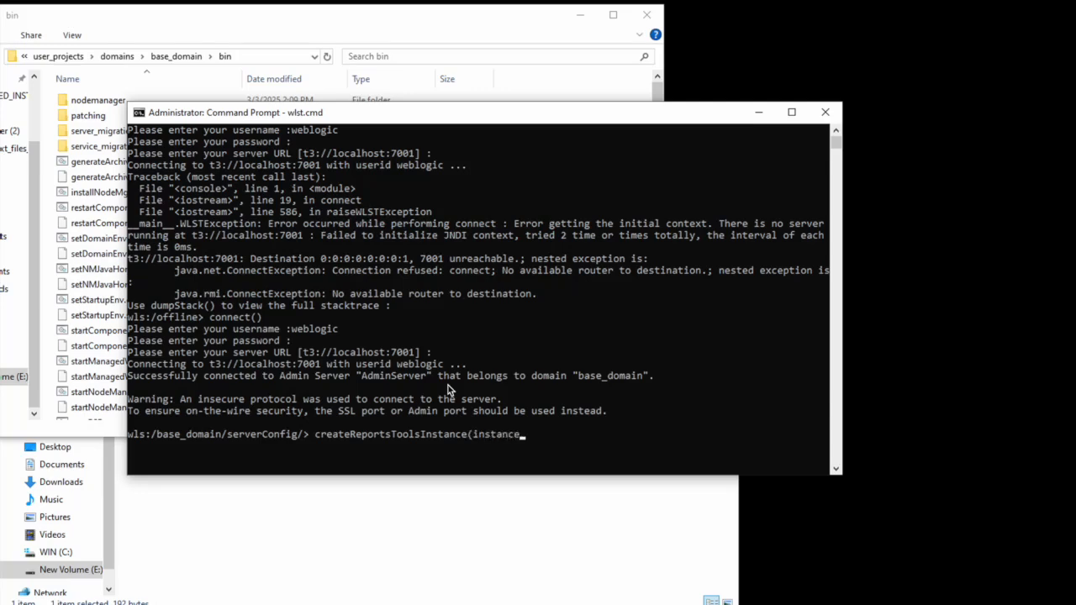
type("Name")
type("='")
type("rep")
type("tools1")
type("'")
type(",")
type("ca")
key("BackSpace")
key("BackSpace")
type("machine")
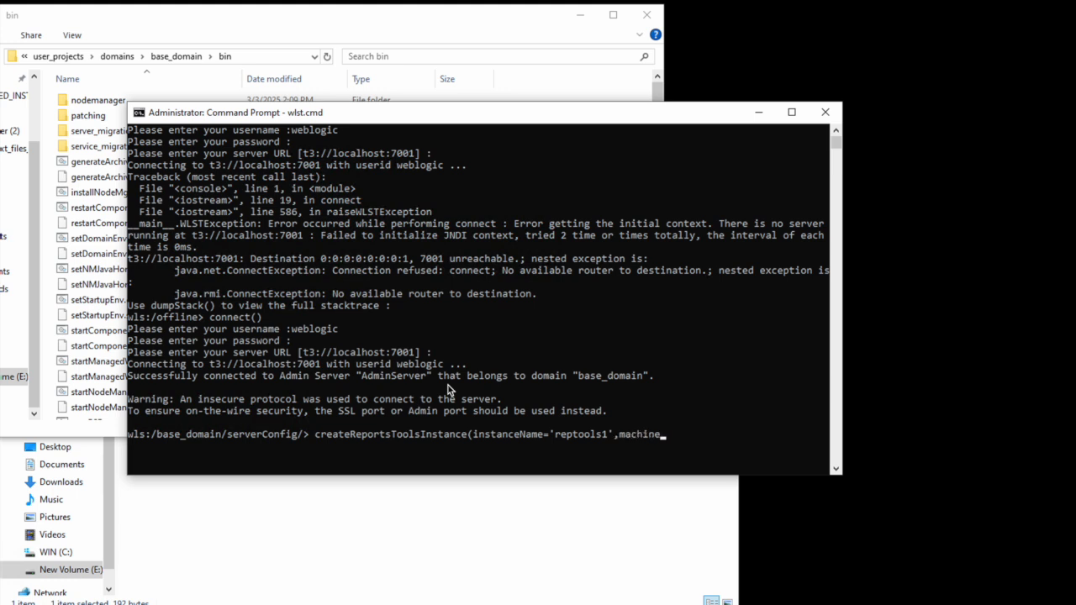
type("nae")
key("BackSpace")
key("BackSpace")
key("BackSpace")
type("='admi")
key("BackSpace")
key("BackSpace")
key("BackSpace")
key("BackSpace")
type("Adminservermachine')")
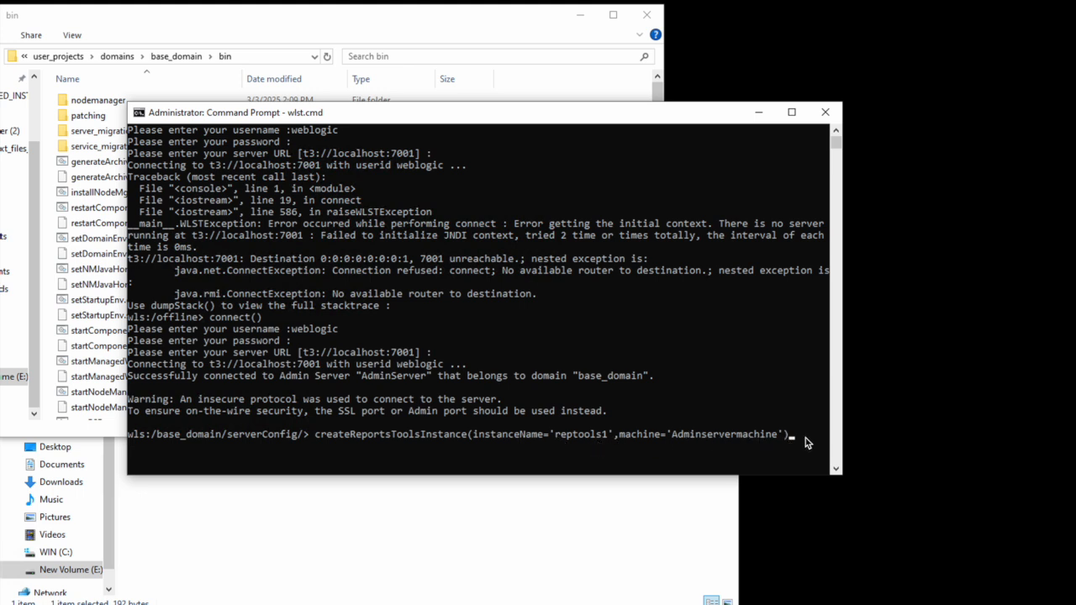
key("Return")
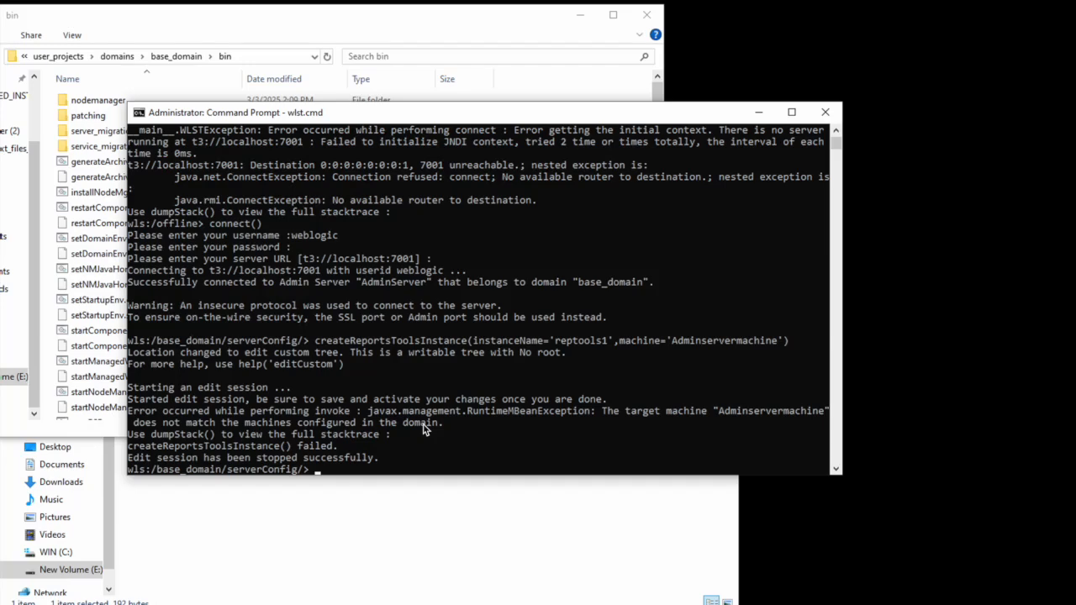
Step: Recall the failed createReportsToolsInstance command and edit the machine name
key("Up")
key("Left")
key("Left")
key("Left")
key("Left")
key("Left")
key("Left")
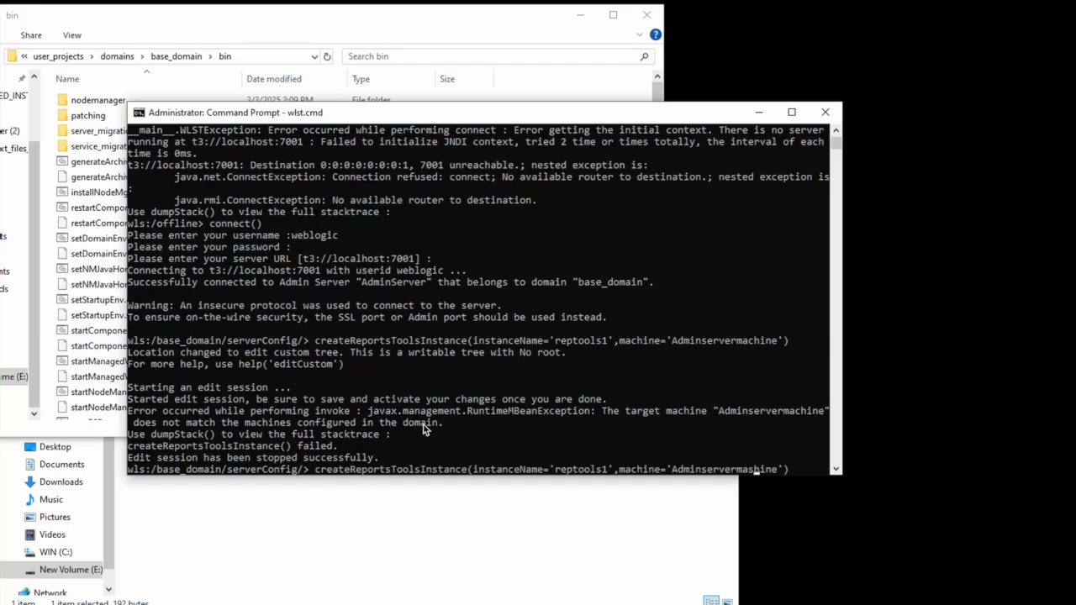
key("BackSpace")
type("c")
key("Right")
key("Right")
key("Right")
key("Right")
key("Right")
key("Right")
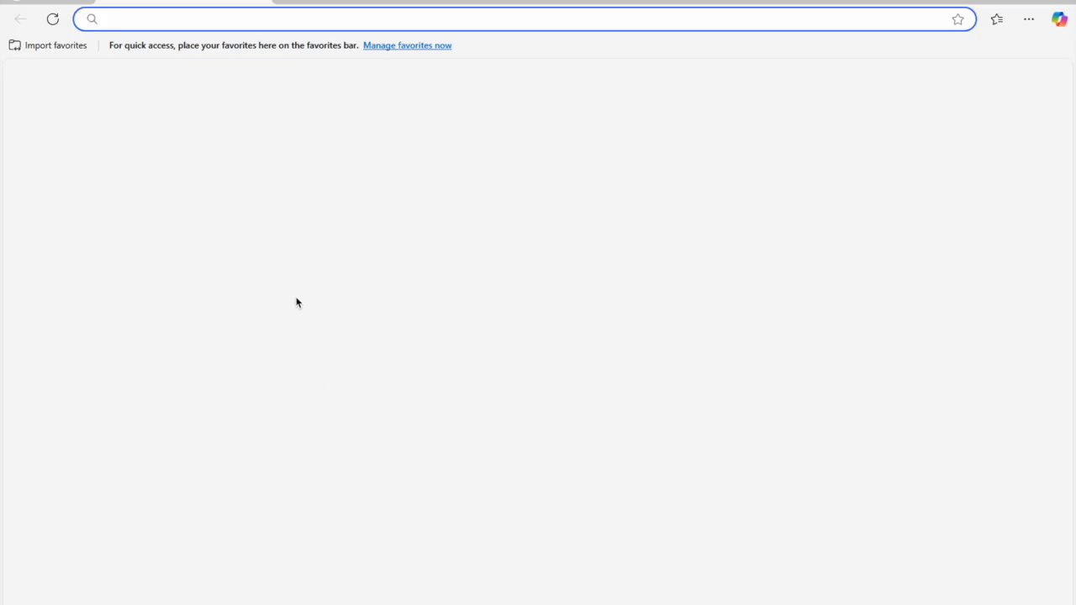
Step: Load Enterprise Manager at localhost:7001/em in Edge
type("local")
key("Right")
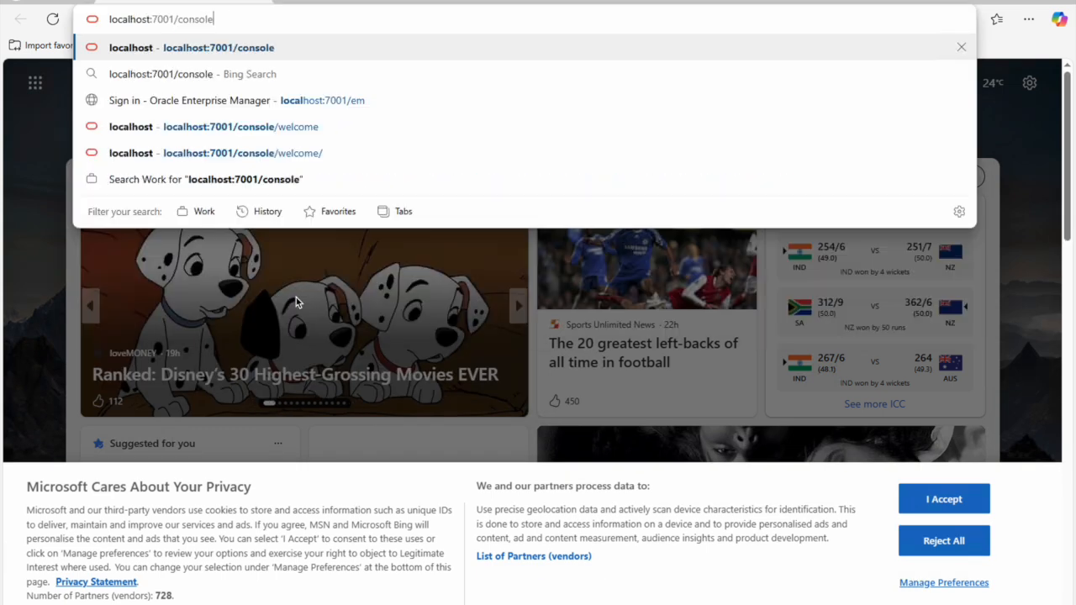
key("BackSpace")
key("BackSpace")
key("BackSpace")
key("BackSpace")
key("BackSpace")
key("BackSpace")
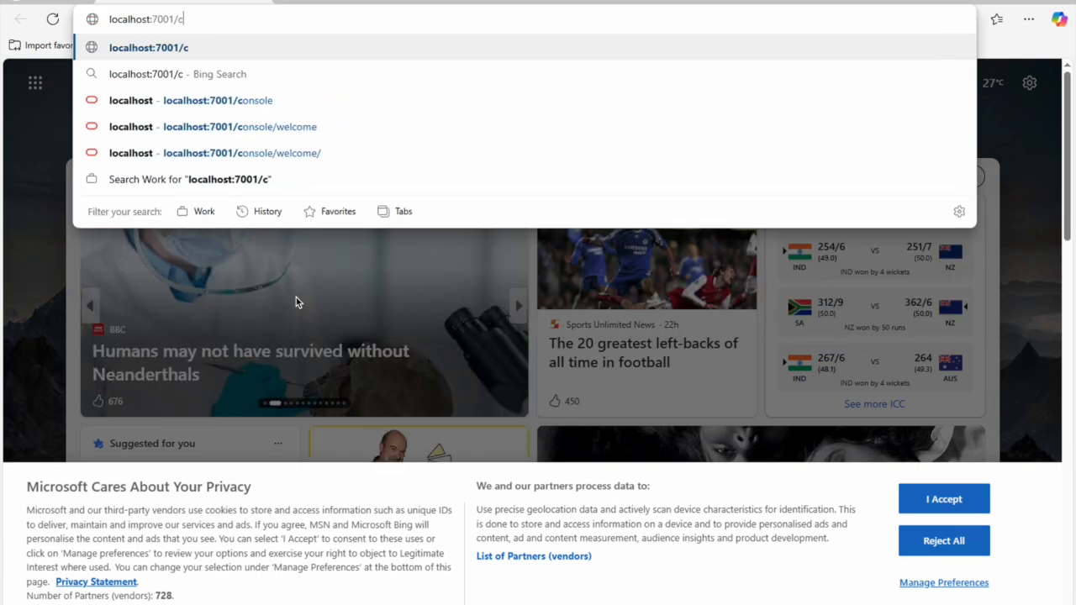
key("BackSpace")
type("em")
key("Return")
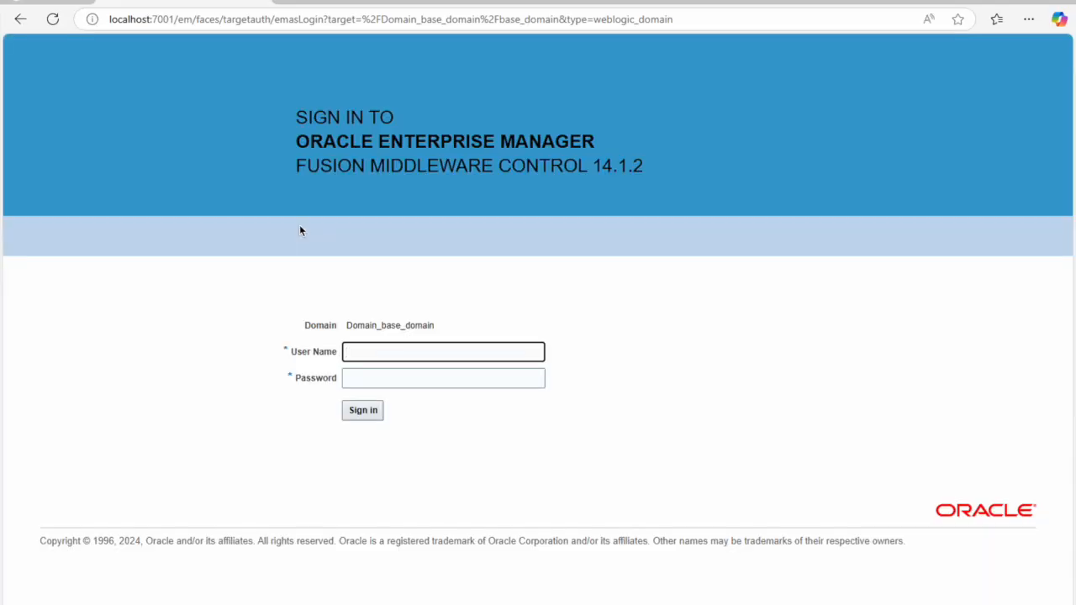
Step: Enter the admin username and password and attempt to sign in
type("weblogic")
key("Tab")
type("welcome1")
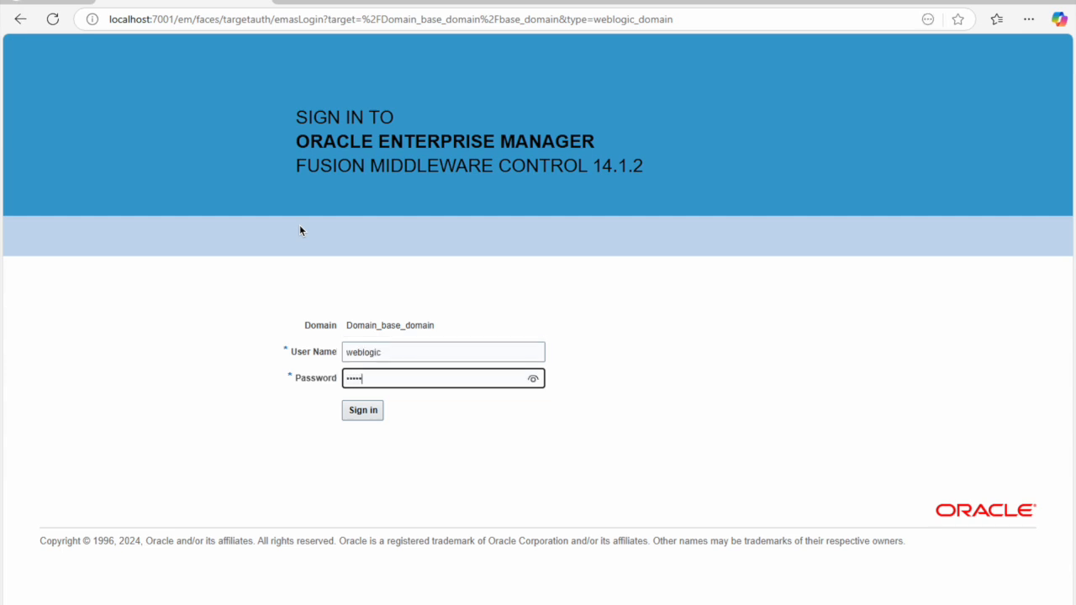
key("Tab")
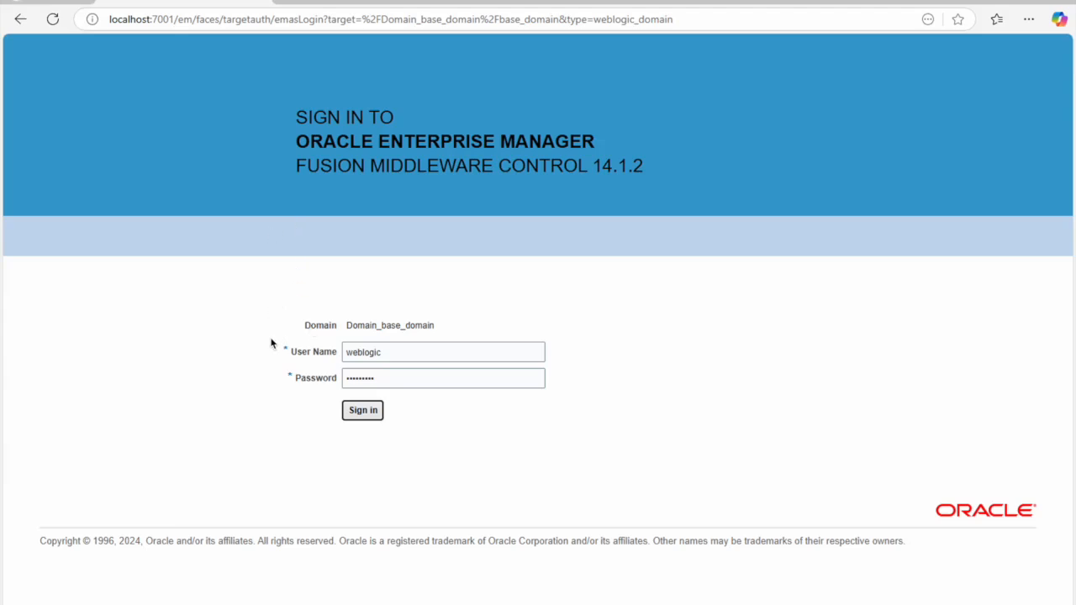
left_click(367, 411)
left_click(53, 19)
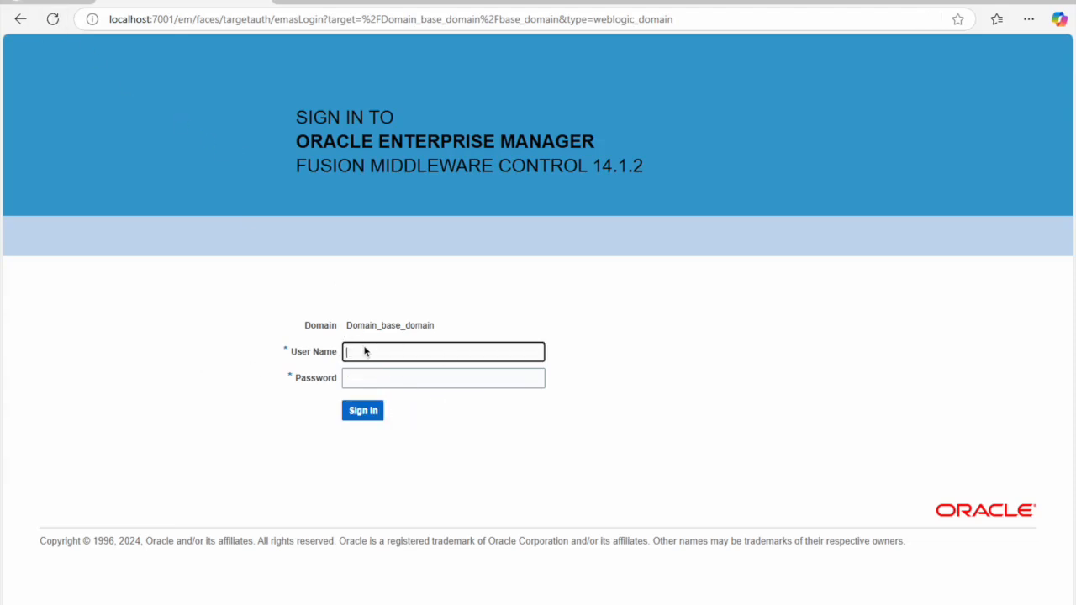
Step: Re-enter the admin username with a different password and sign in to Enterprise Manager
type("weblogic")
double_click(364, 352)
key("Tab")
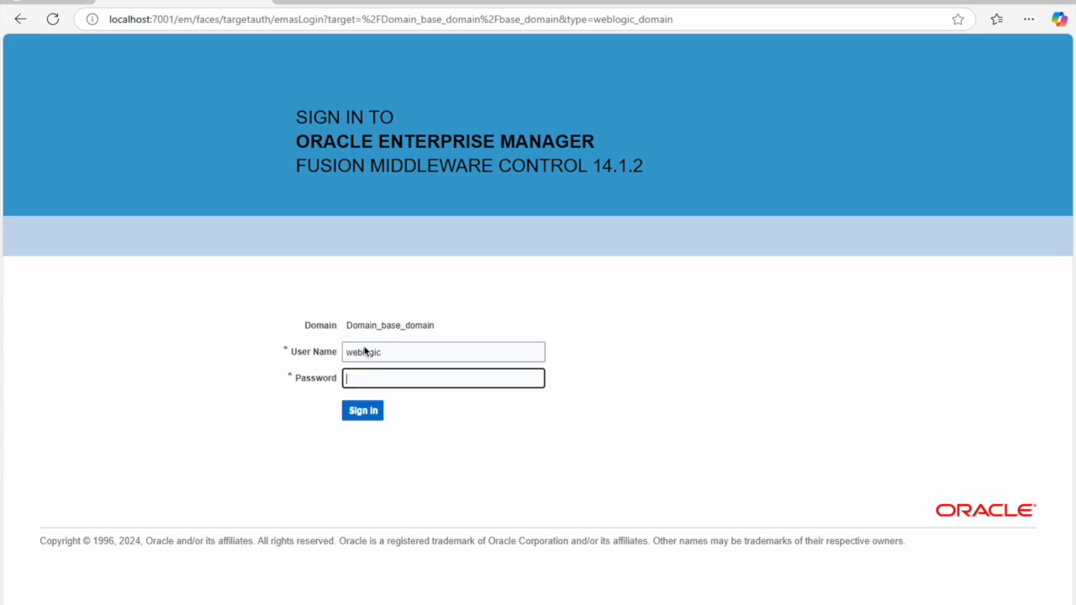
type("weblogic1")
key("Tab")
key("Return")
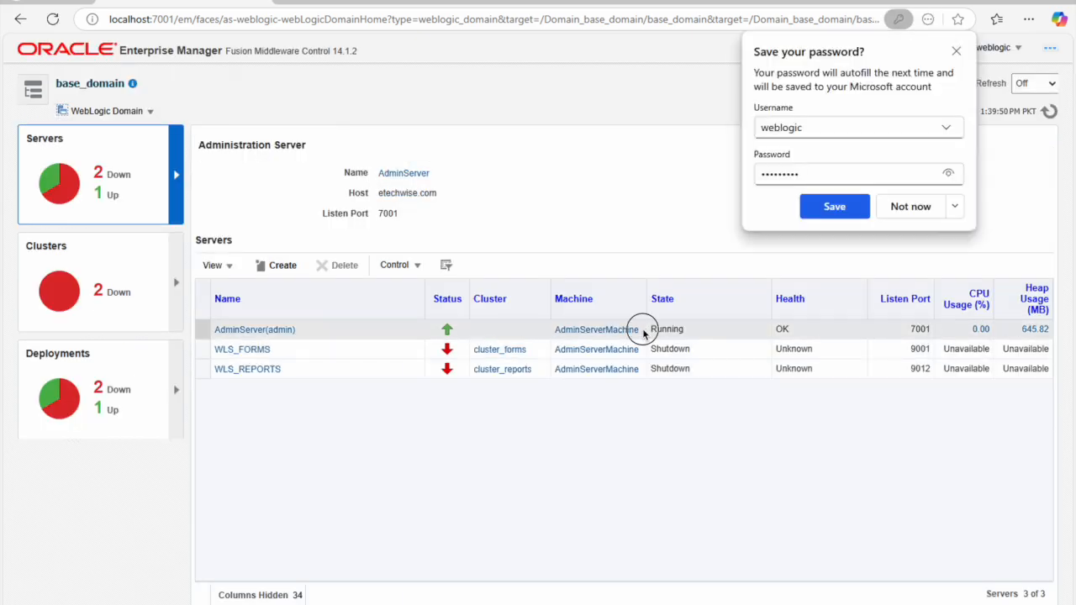
Step: Check that AdminServer's machine is named exactly AdminServerMachine, then bring the startWebLogic console forward
left_click(641, 332)
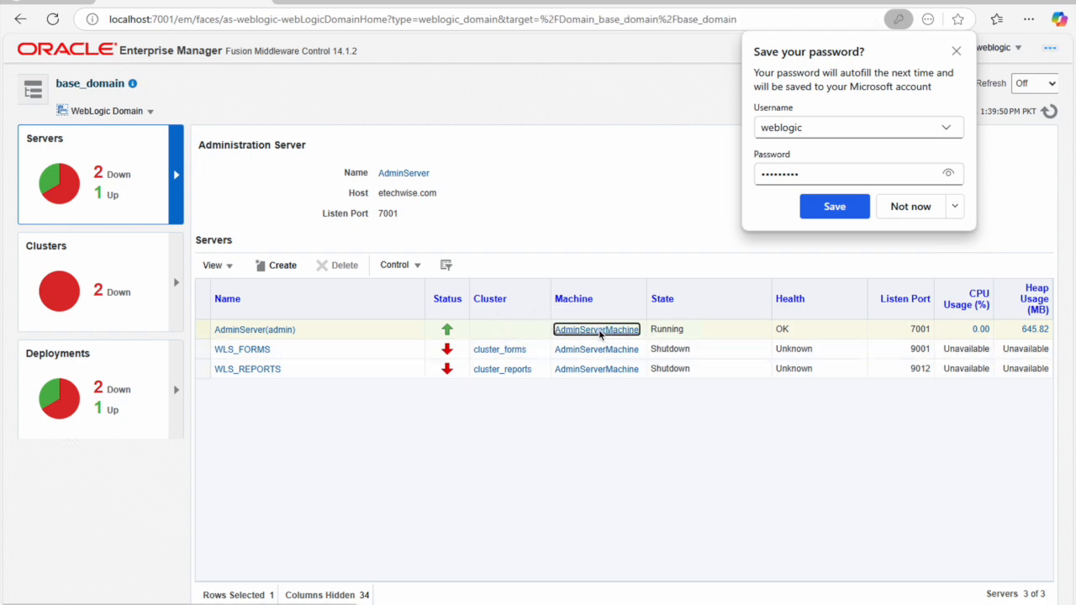
left_click_drag(534, 339, 639, 343)
key("ctrl+c")
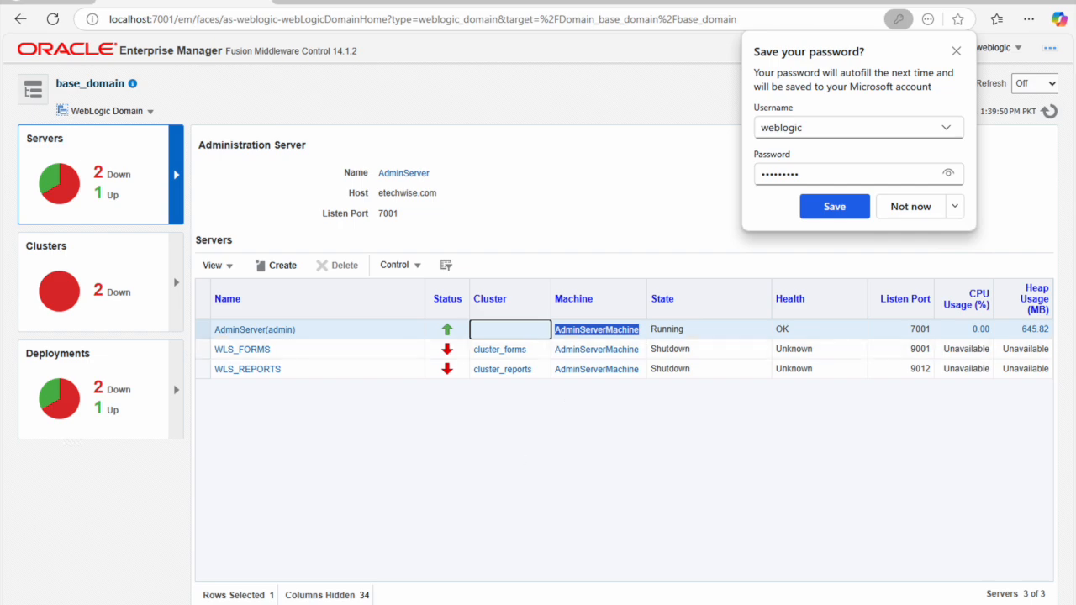
left_click(531, 571)
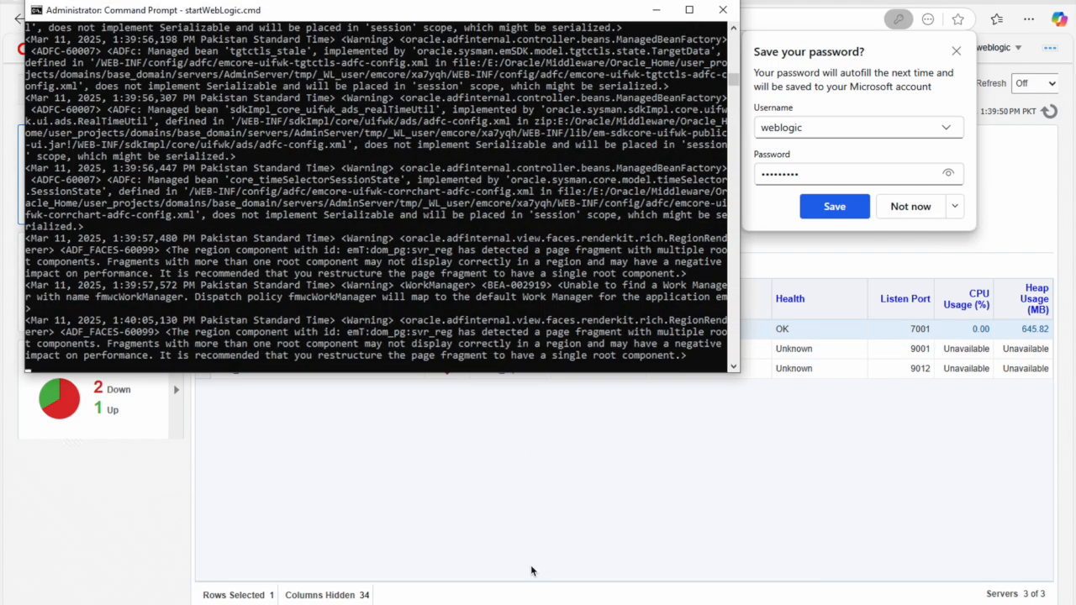
Step: In WLST, correct the machine name to AdminServerMachine and rerun the reptools1 create-instance command
mouse_move(506, 600)
left_click(411, 561)
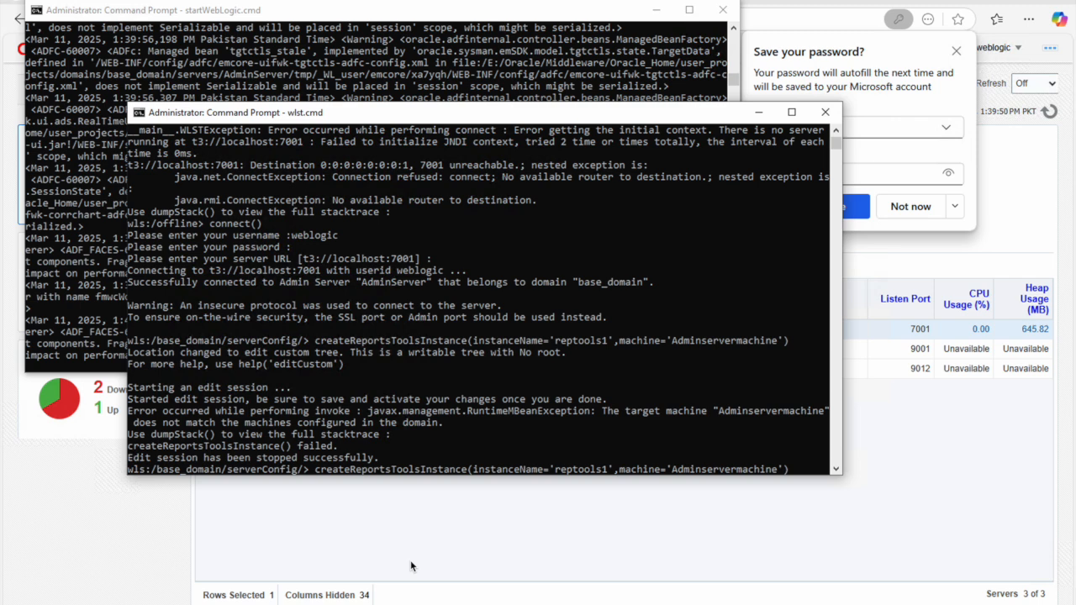
key("Left")
key("Left")
key("Left")
key("Left")
key("Left")
key("Right")
key("Right")
key("BackSpace")
key("BackSpace")
key("BackSpace")
key("BackSpace")
key("BackSpace")
key("BackSpace")
key("BackSpace")
key("BackSpace")
key("BackSpace")
key("BackSpace")
key("BackSpace")
key("BackSpace")
key("BackSpace")
key("BackSpace")
key("BackSpace")
key("BackSpace")
key("BackSpace")
key("BackSpace")
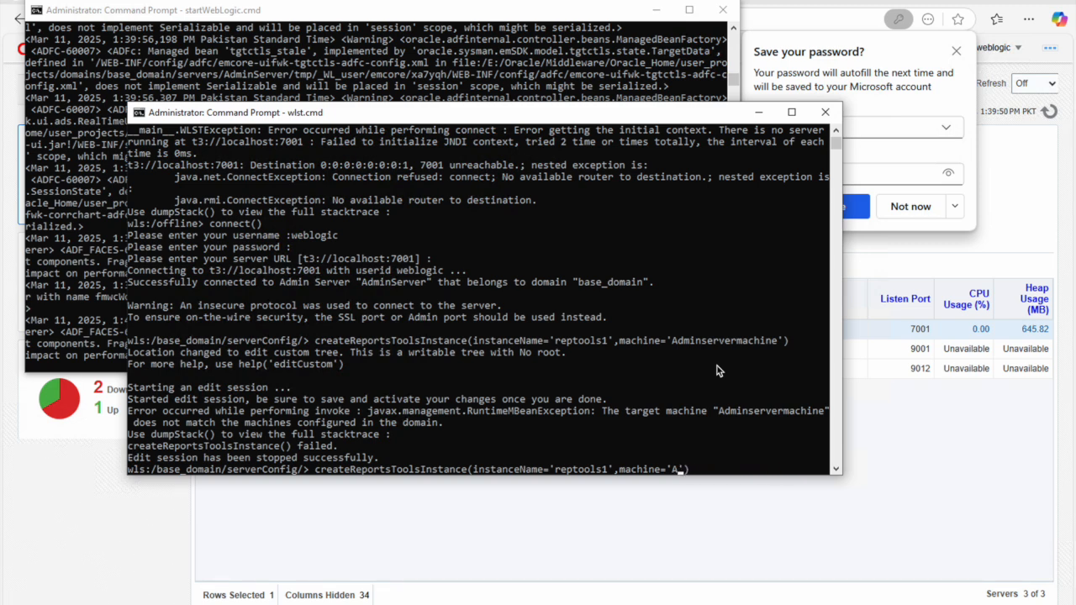
key("ctrl+v")
key("End")
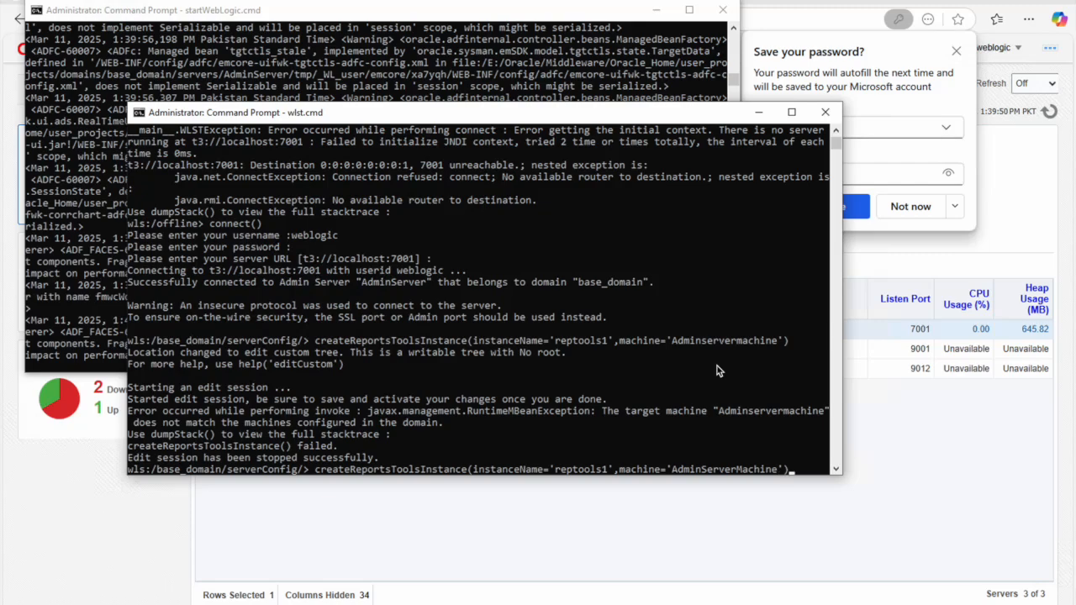
key("Return")
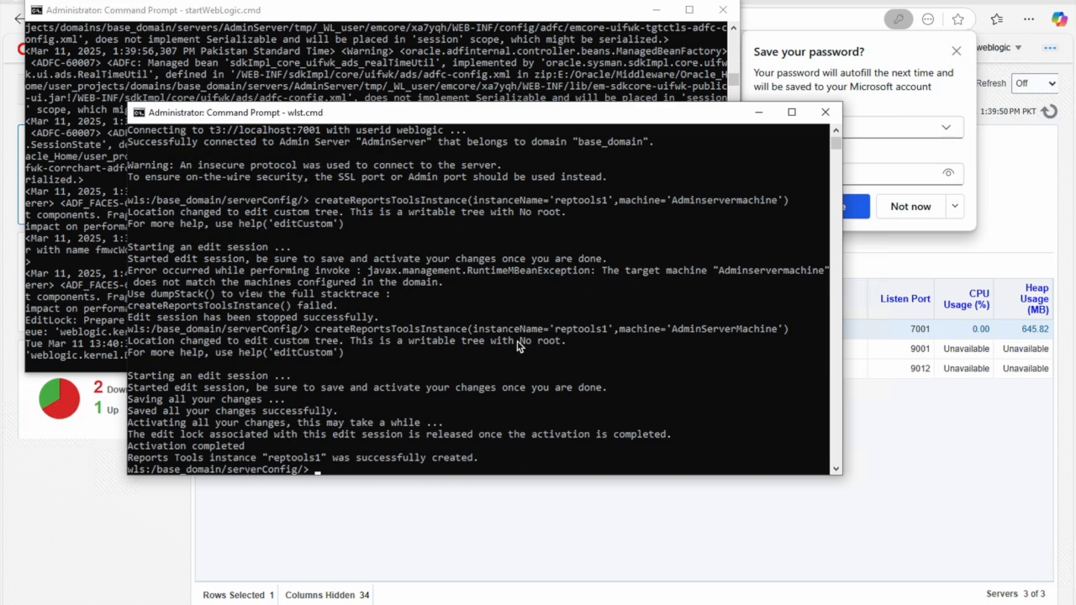
Step: Run disconnect() and exit() to leave WLST
type("disconnect()")
key("Return")
type("exit")
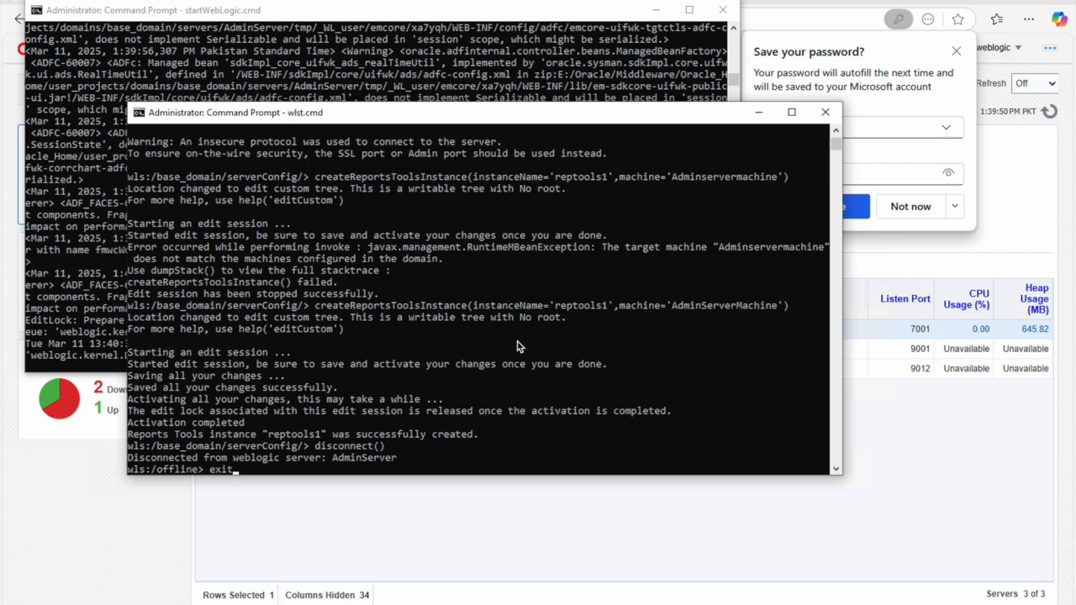
type("()")
key("Return")
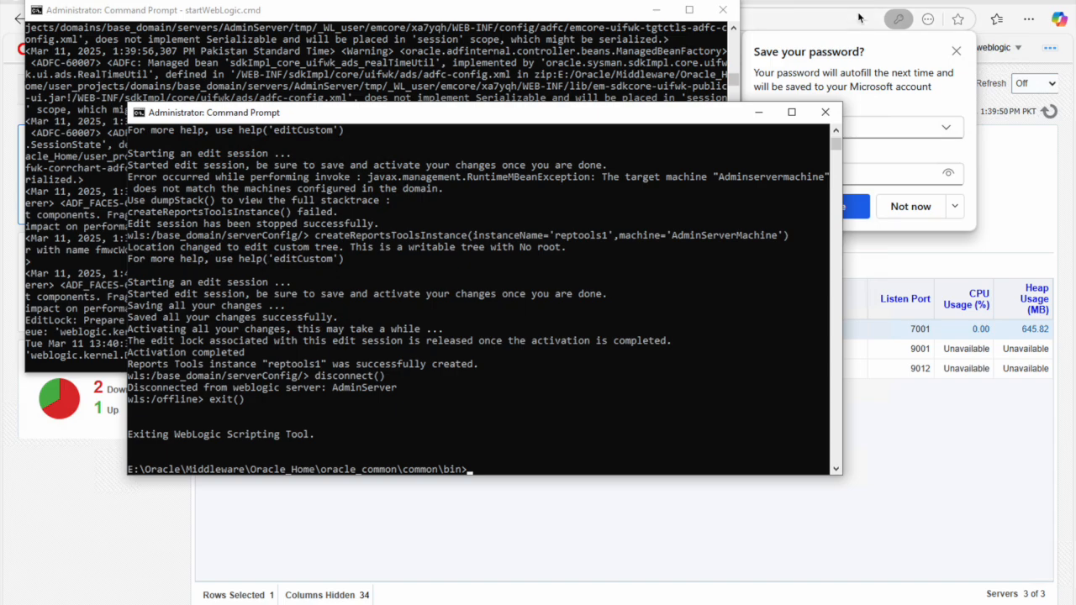
left_click(447, 250)
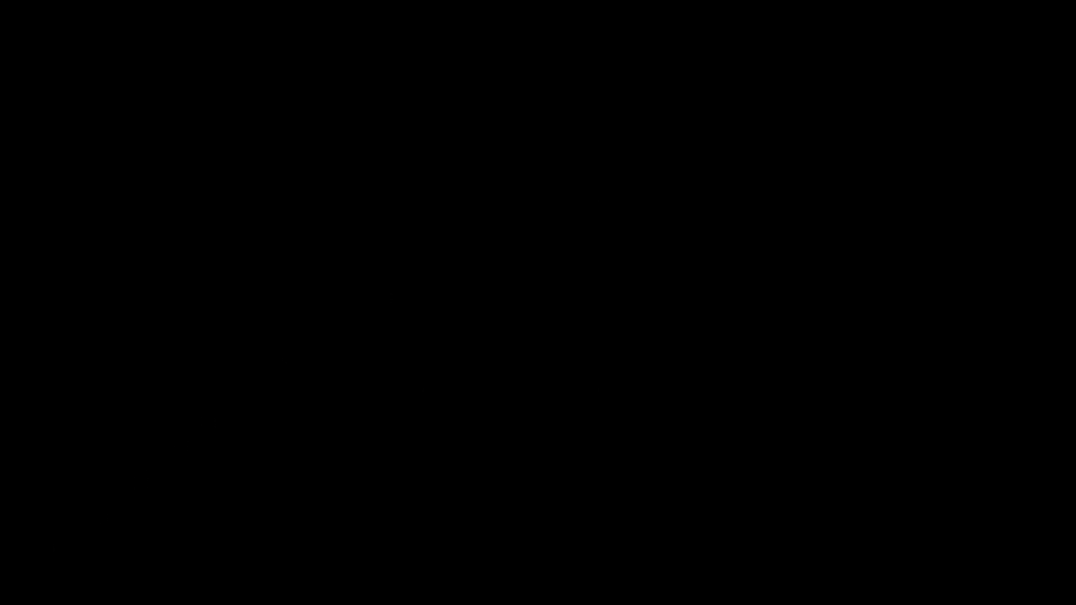
Step: Search the Start menu for 'form' and launch Oracle Forms Builder
key("super")
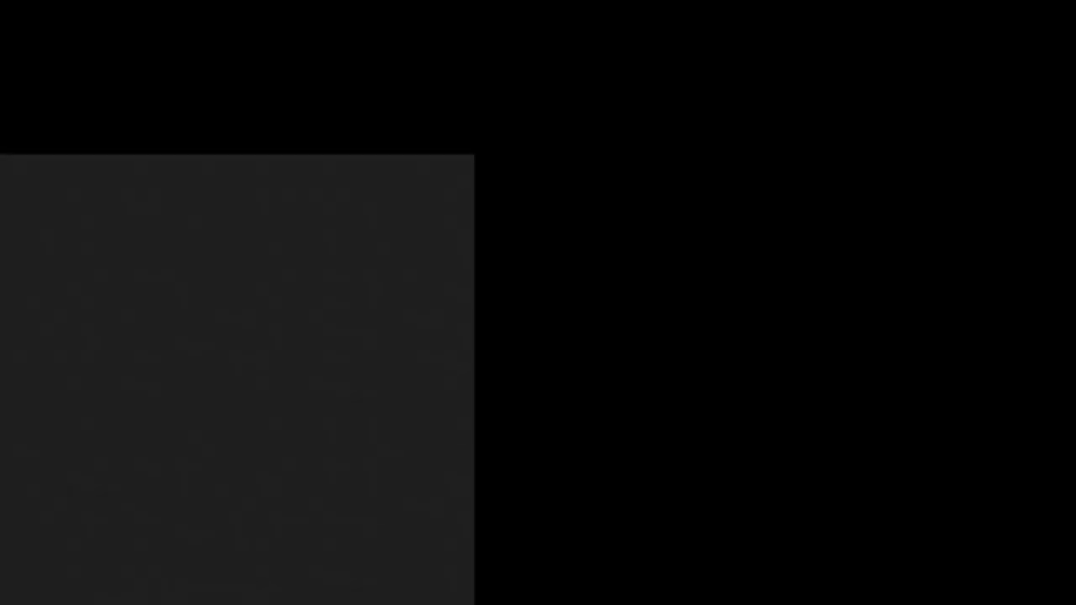
type("form")
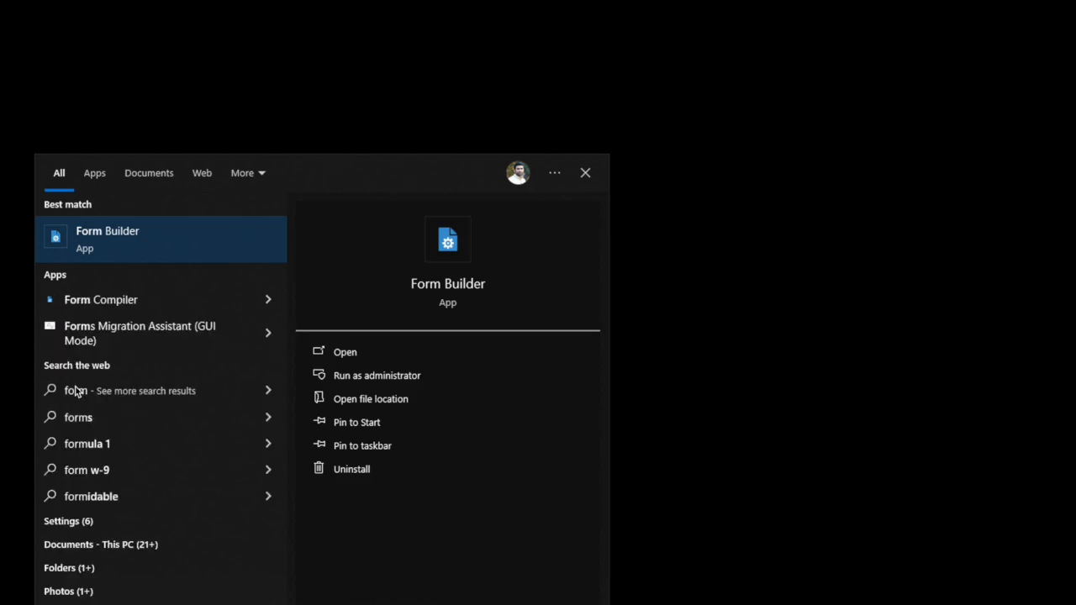
left_click(143, 234)
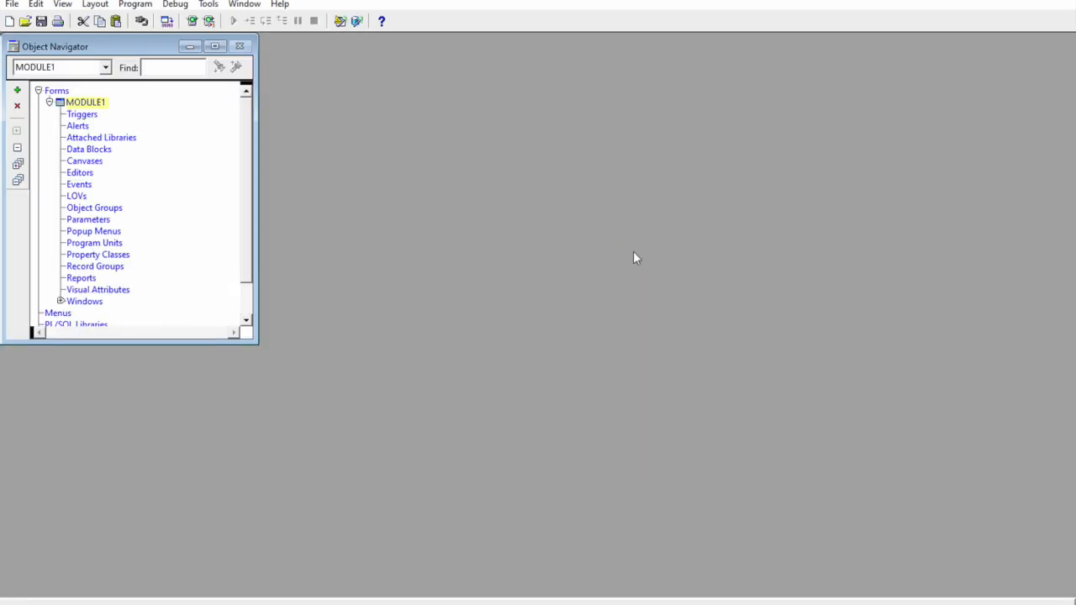
Step: Search the Start menu for 'report builder', then close the search panel
key("super")
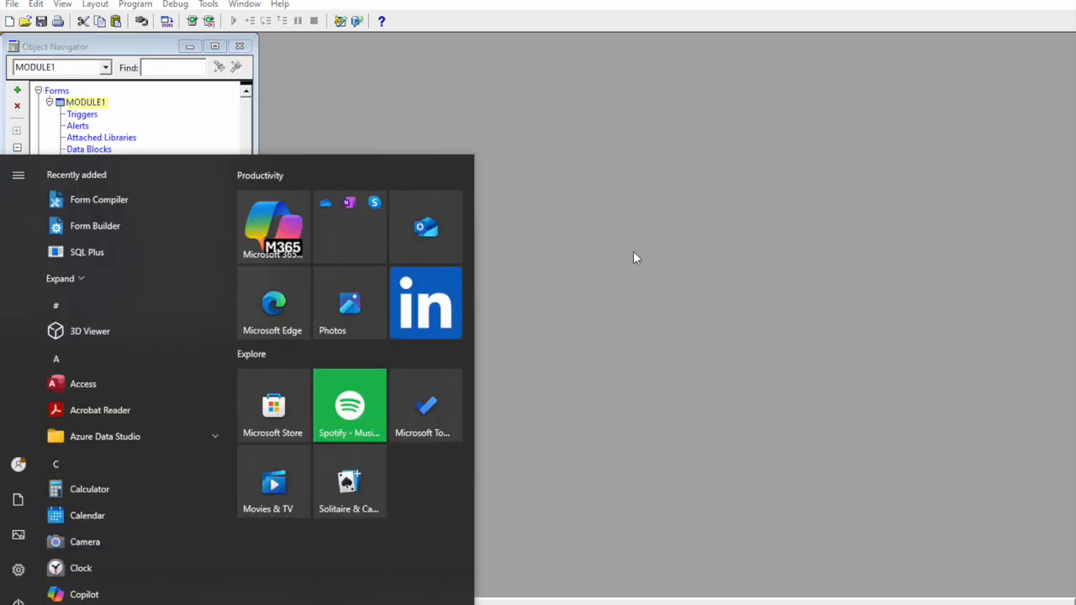
type("re")
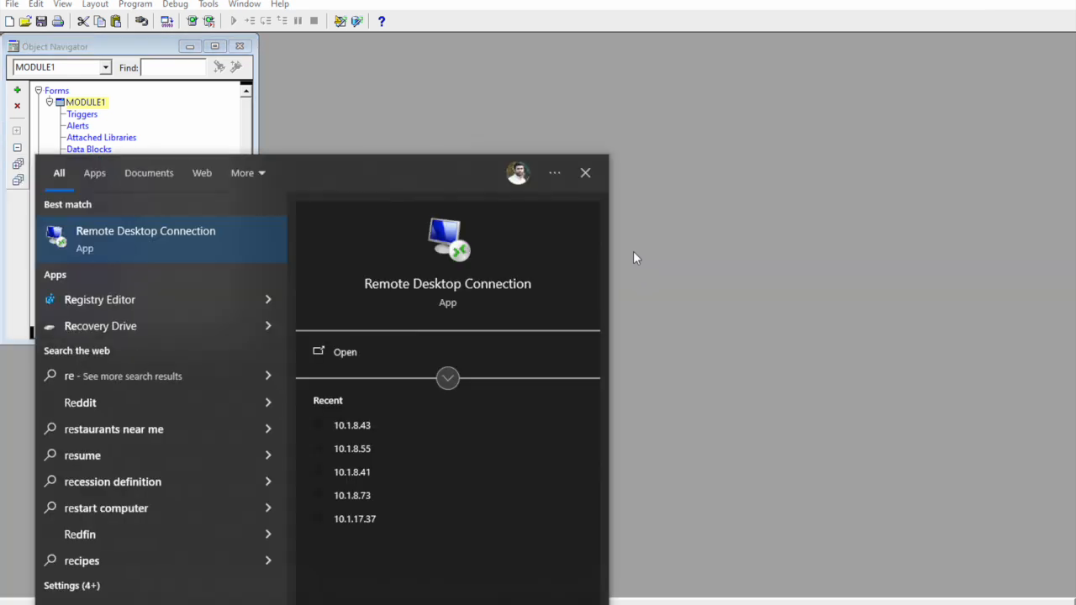
type("port builder")
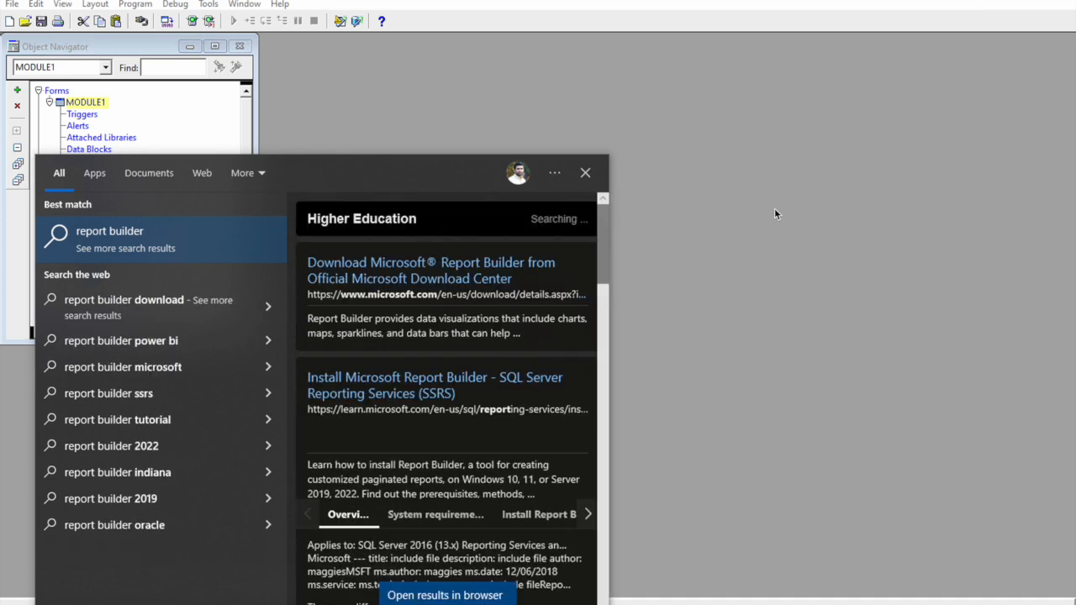
left_click(775, 207)
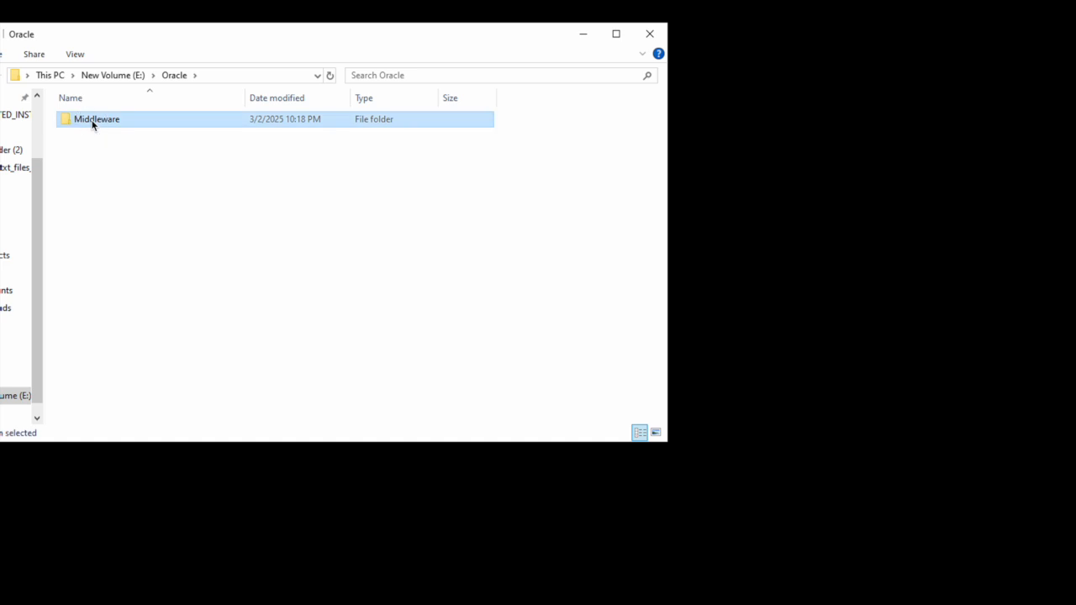
Step: Browse from Middleware into Oracle_Home and open its bin folder
double_click(92, 119)
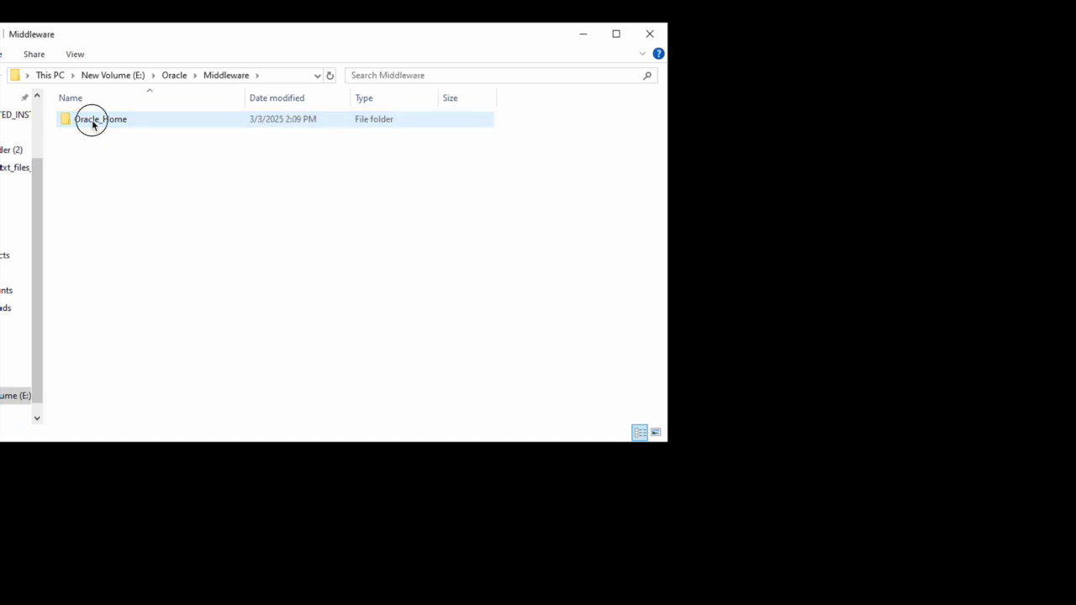
double_click(92, 119)
left_click(99, 152)
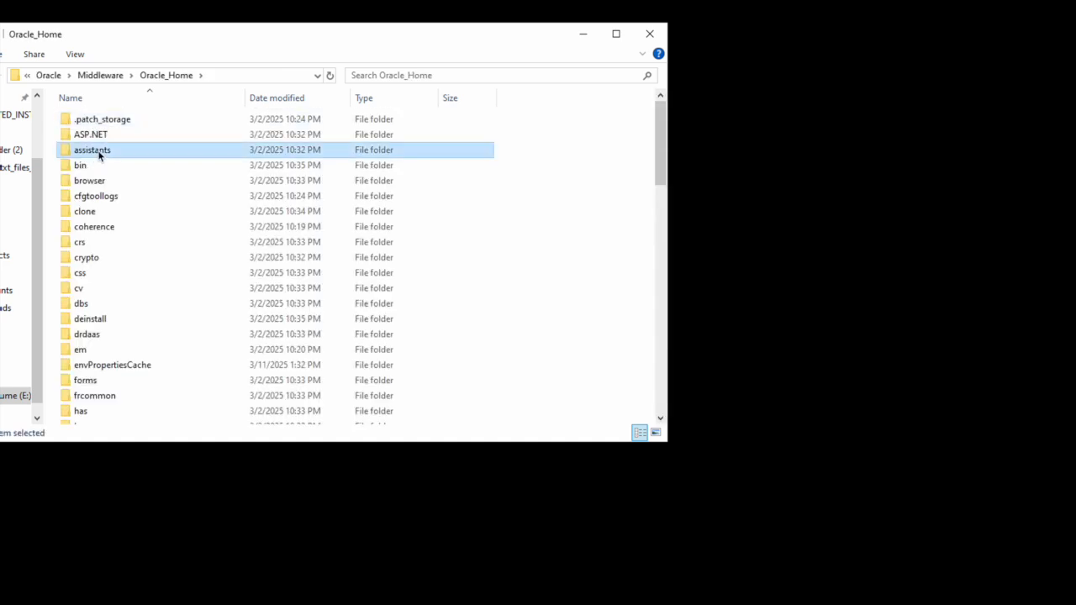
scroll(98, 153, "down", 15)
scroll(99, 156, "up", 15)
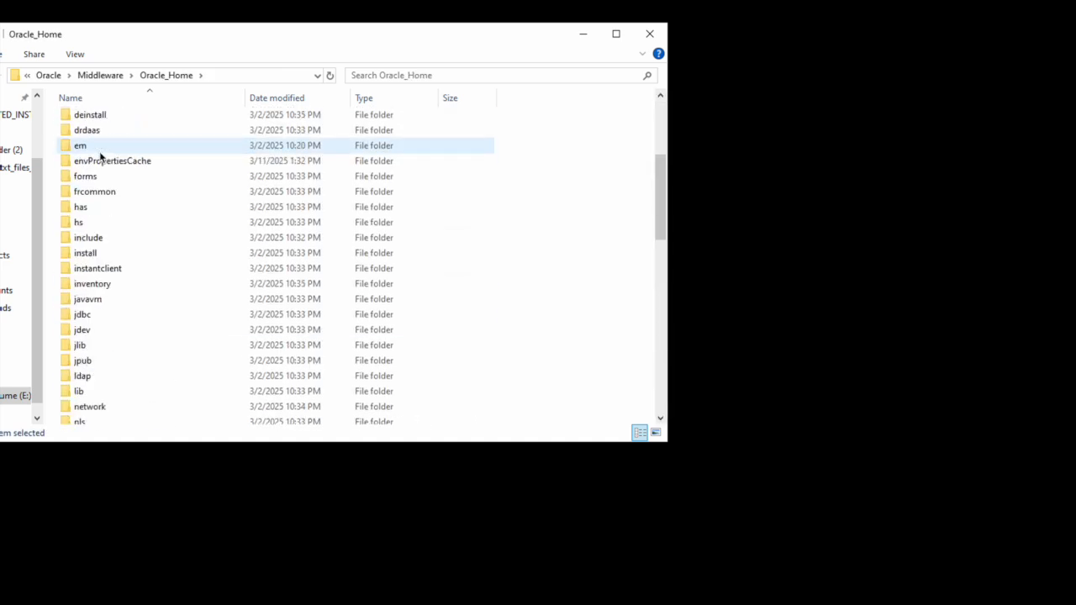
left_click(99, 152)
left_click(100, 165)
left_click(110, 196)
left_click(120, 243)
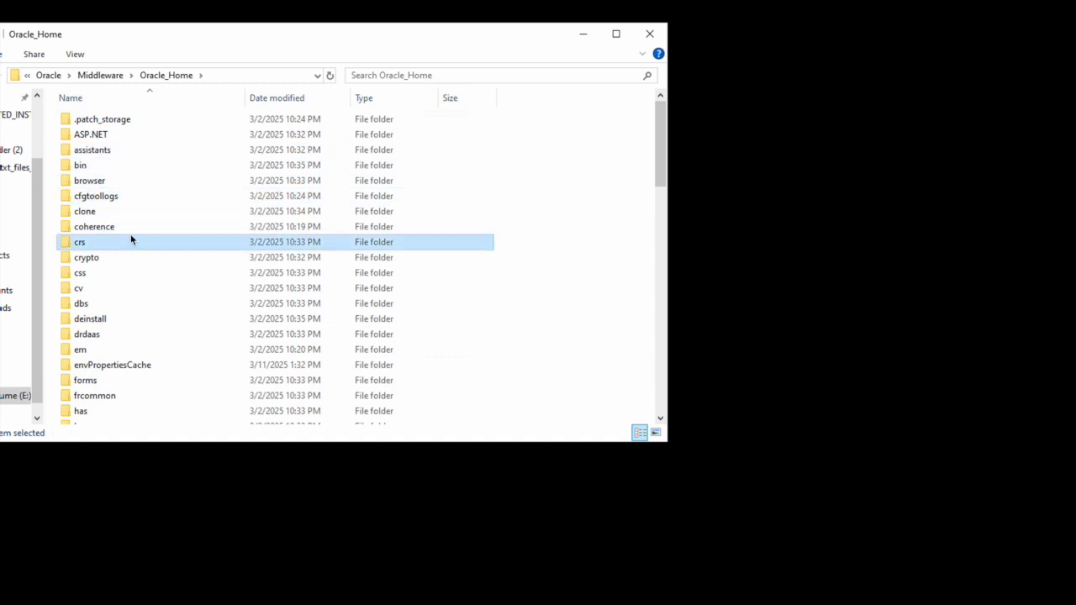
left_click(105, 198)
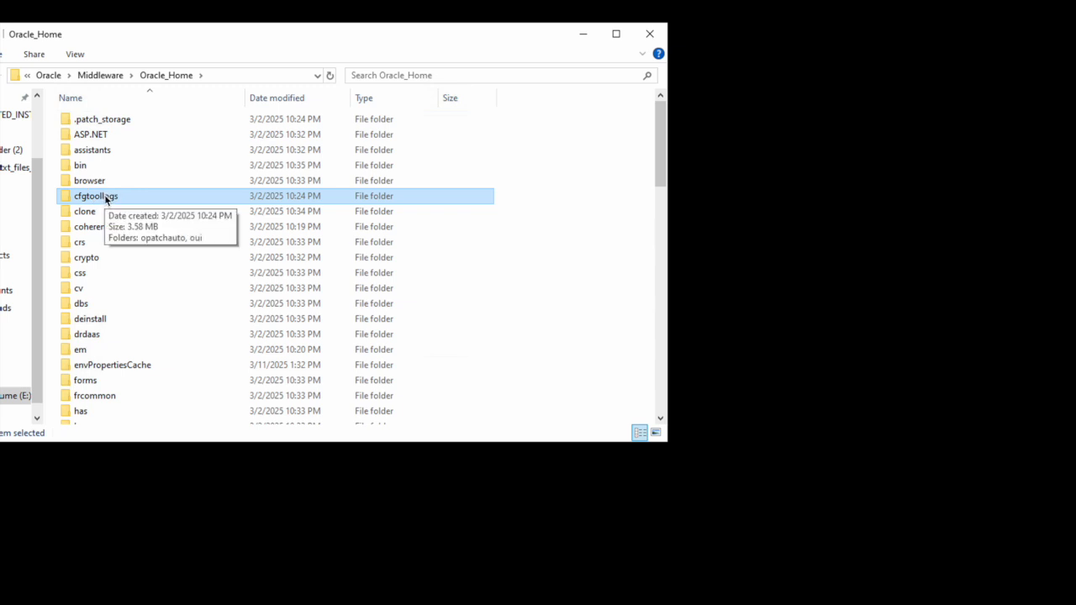
left_click(104, 151)
left_click(103, 166)
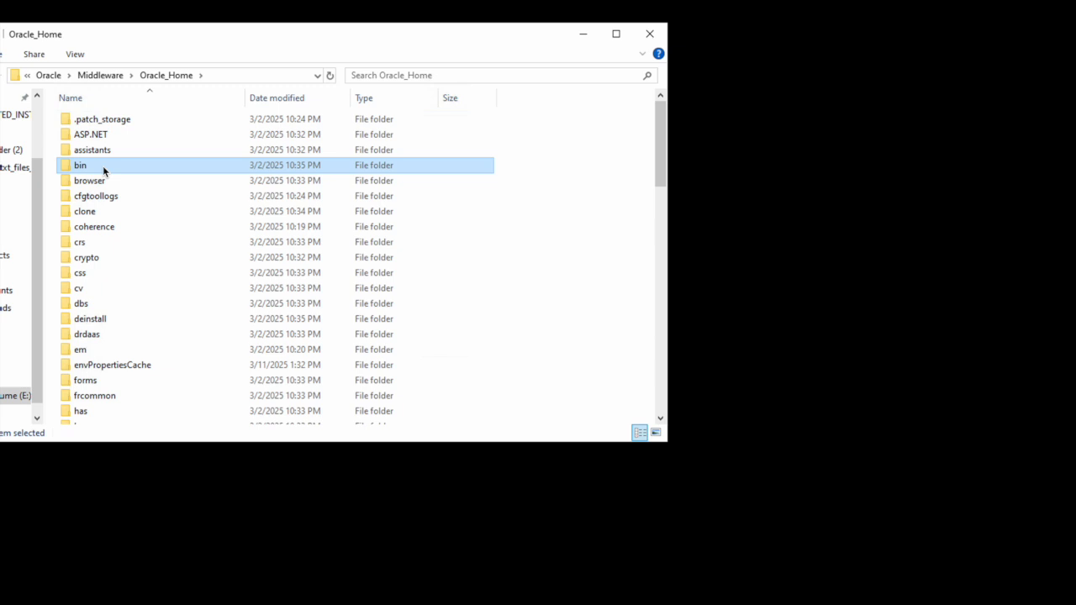
left_click(116, 184)
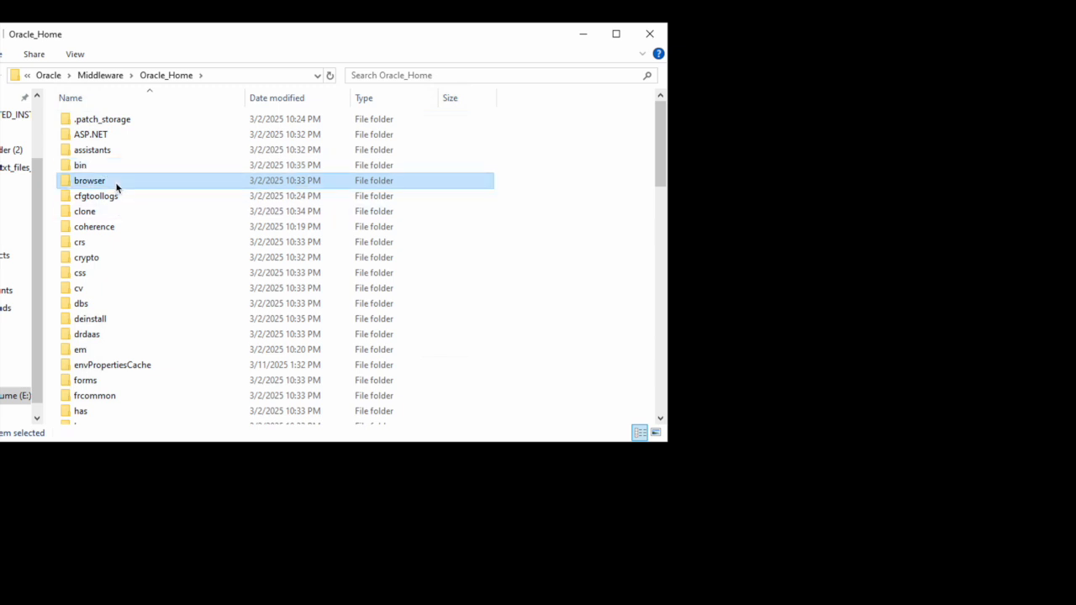
left_click(111, 211)
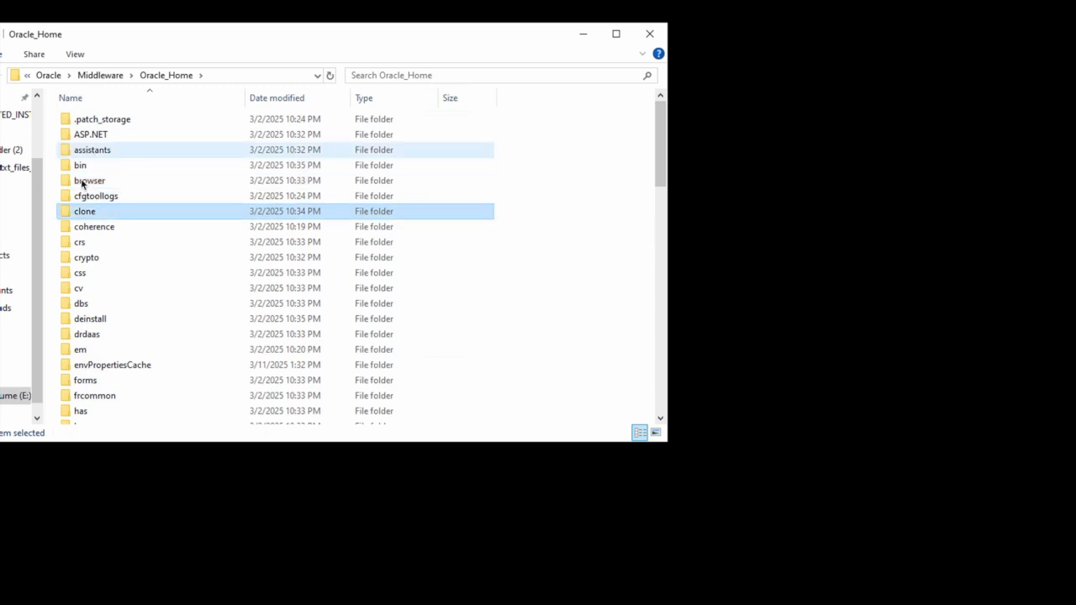
double_click(91, 166)
Step: Run rwbuilder.exe from bin and dismiss the REP-50125 NullPointerException errors
left_click(97, 183)
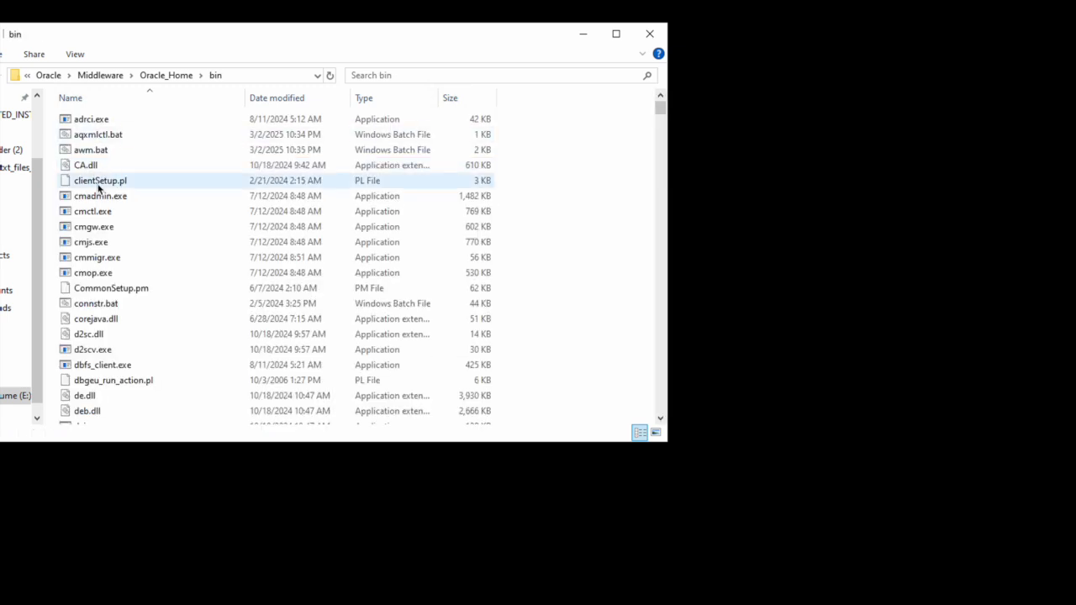
key("r")
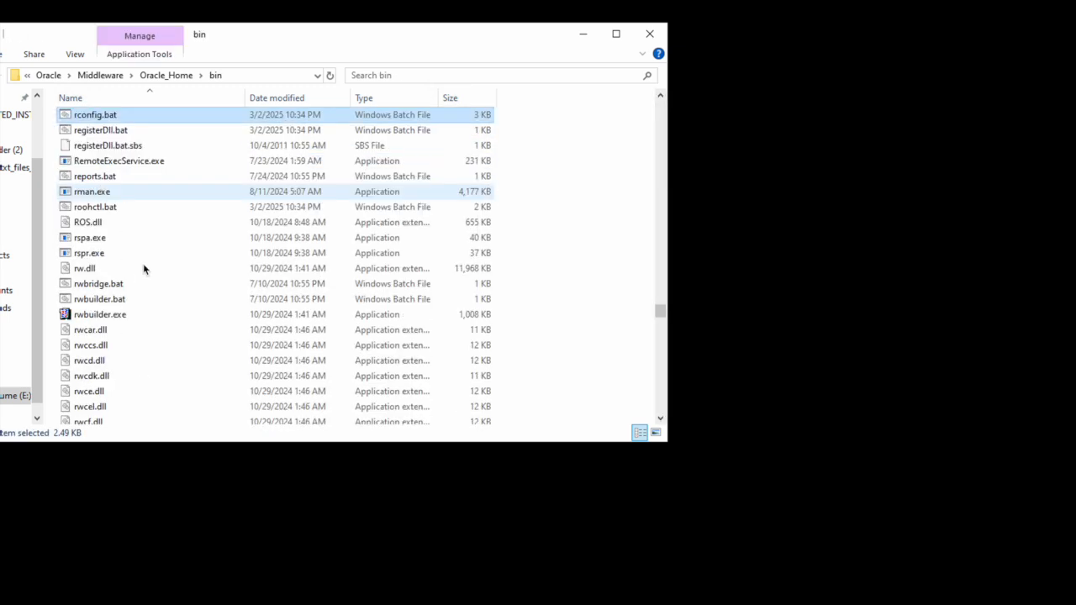
double_click(102, 315)
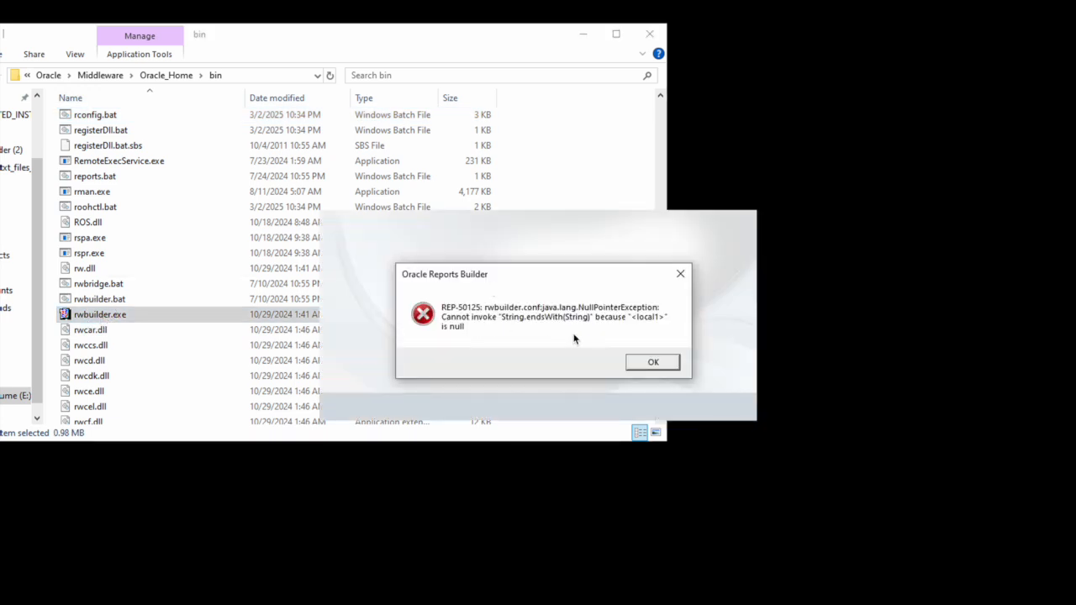
left_click(670, 363)
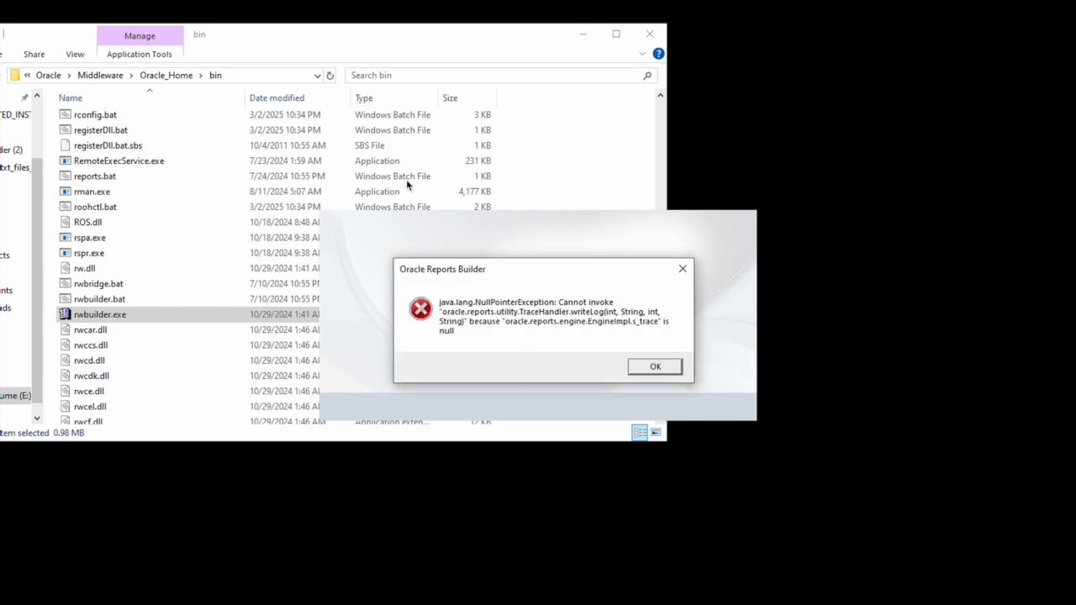
left_click(678, 370)
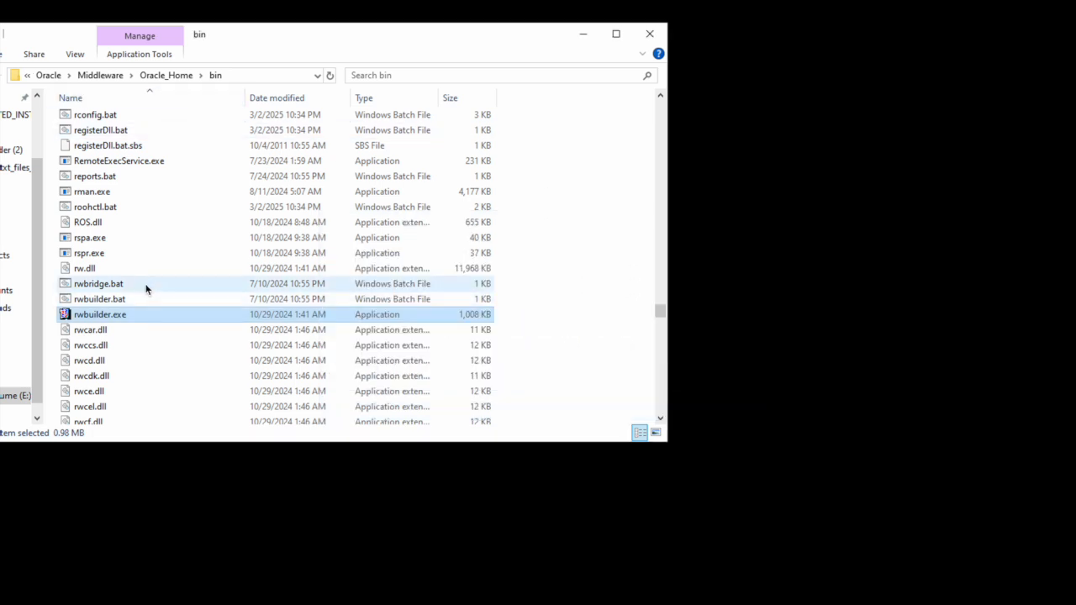
left_click(85, 300)
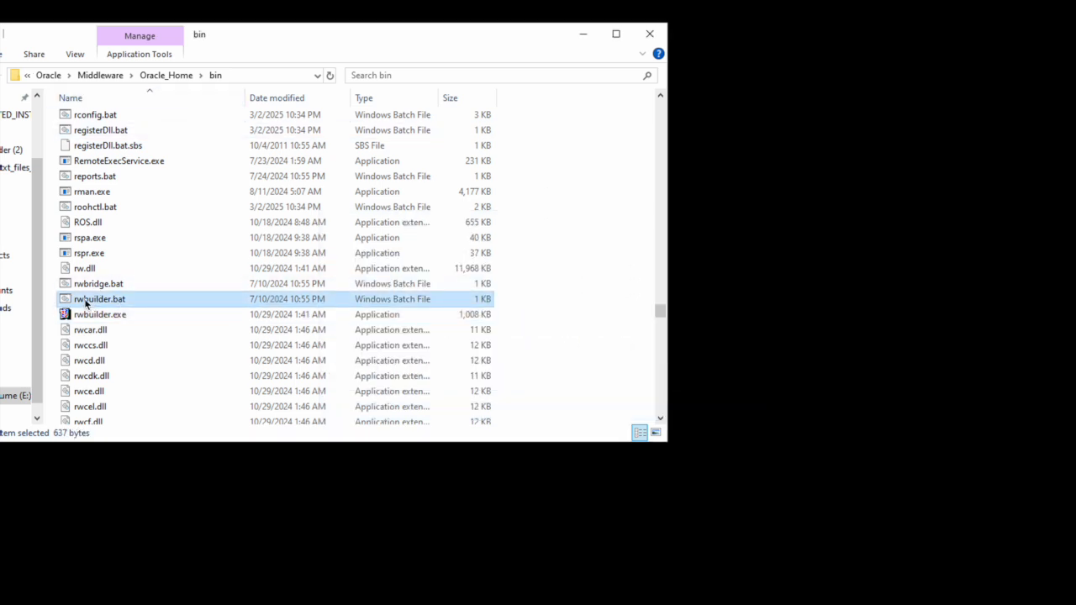
Step: Open an administrator Command Prompt and change to the Oracle_Home bin folder on E:
left_click(241, 77)
key("ctrl+c")
key("super")
type("cmd")
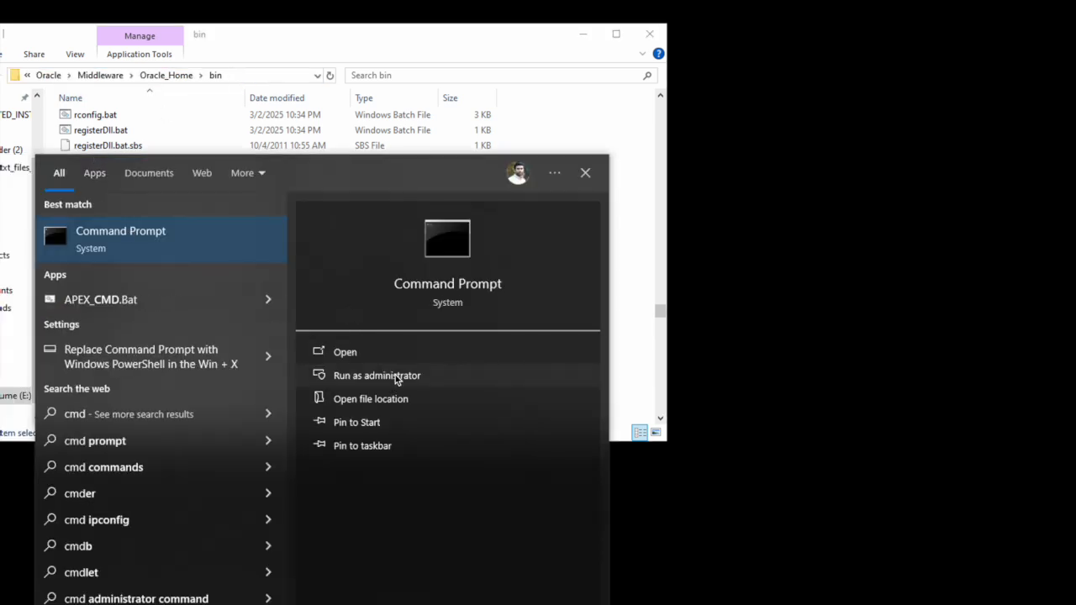
left_click(395, 375)
type("cd")
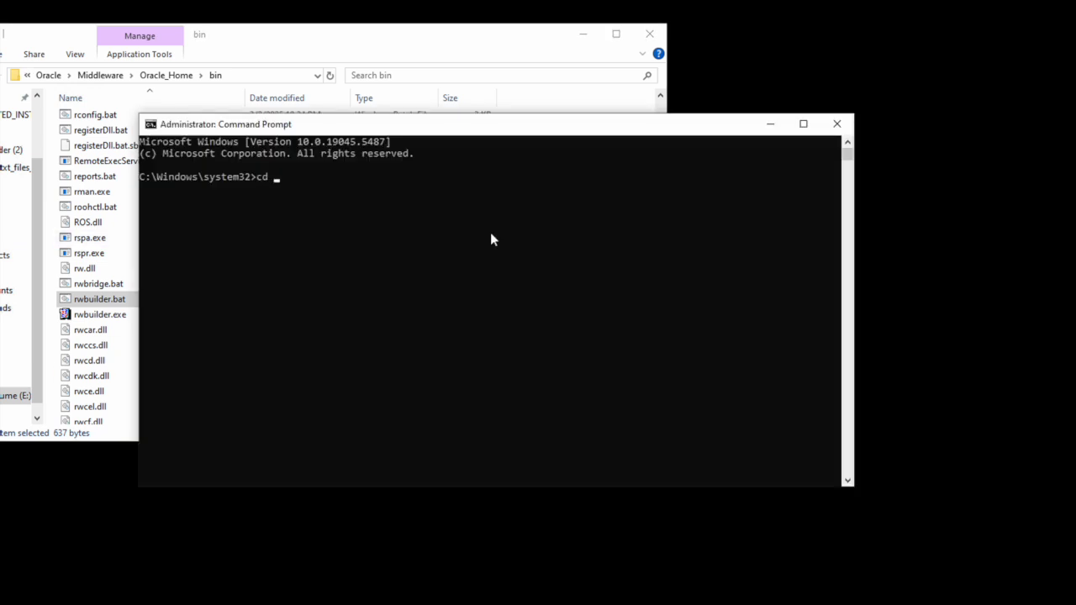
key("ctrl+v")
key("Return")
type("e:")
key("Return")
type("cls")
key("Return")
Step: Run rwbuilder.bat, dismiss the 'Windows cannot find' error, and close the console
type("rwbu")
key("Tab")
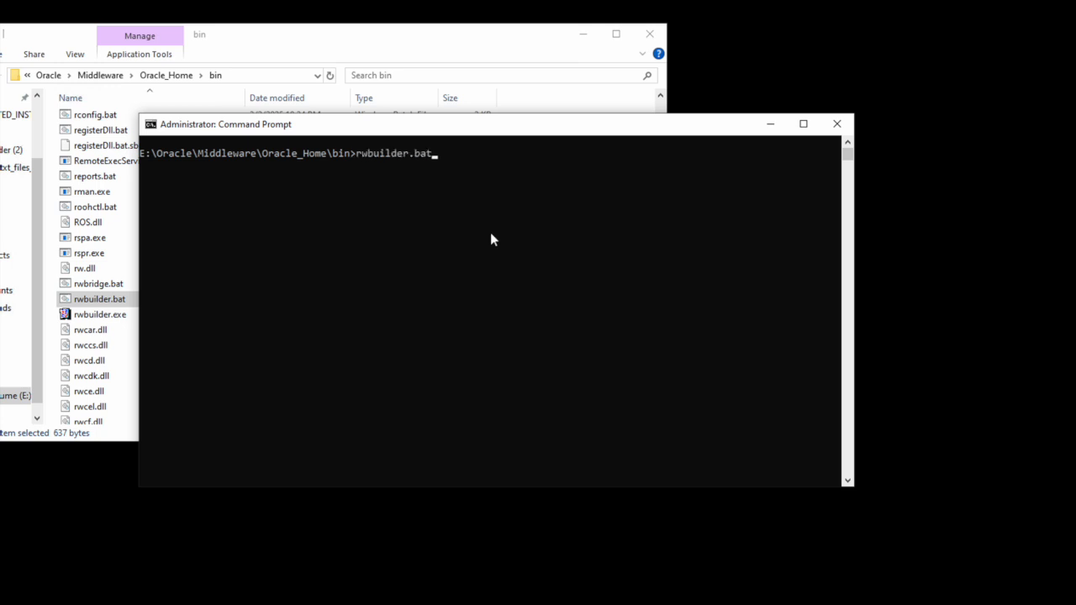
key("Return")
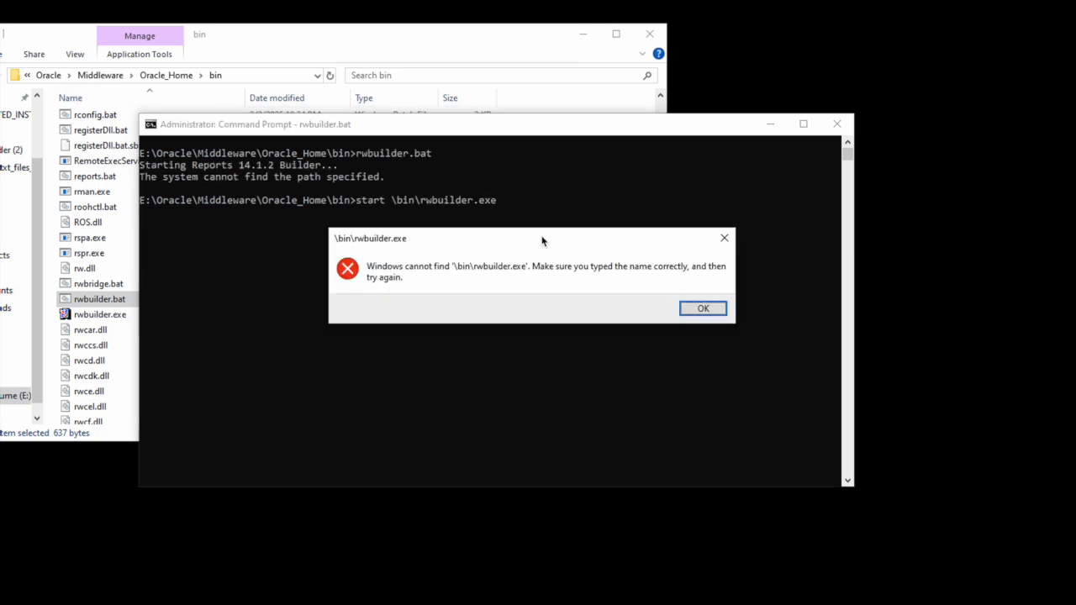
left_click(706, 308)
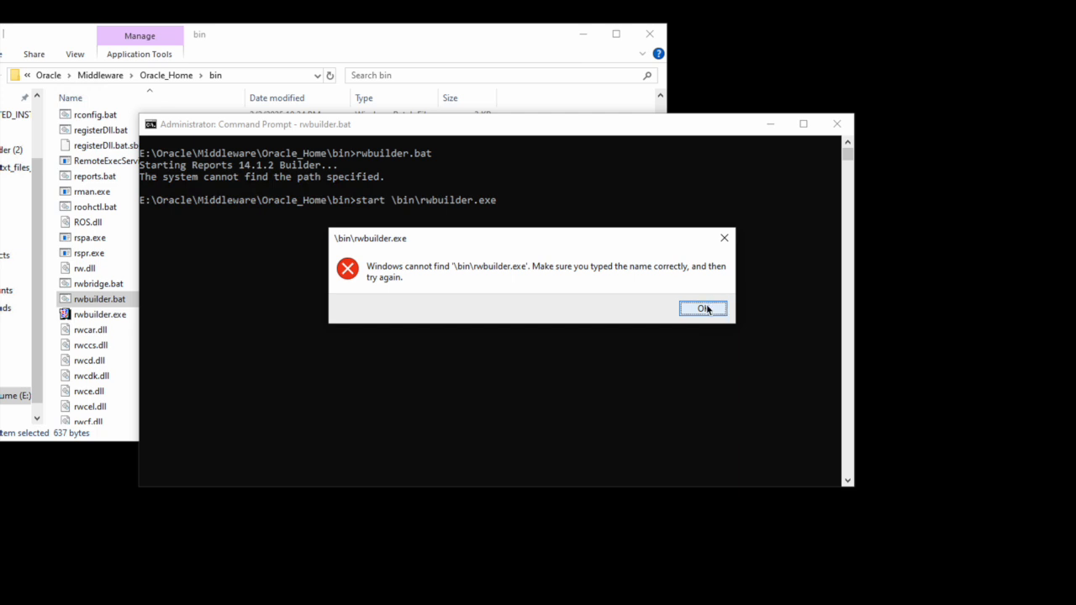
left_click(845, 123)
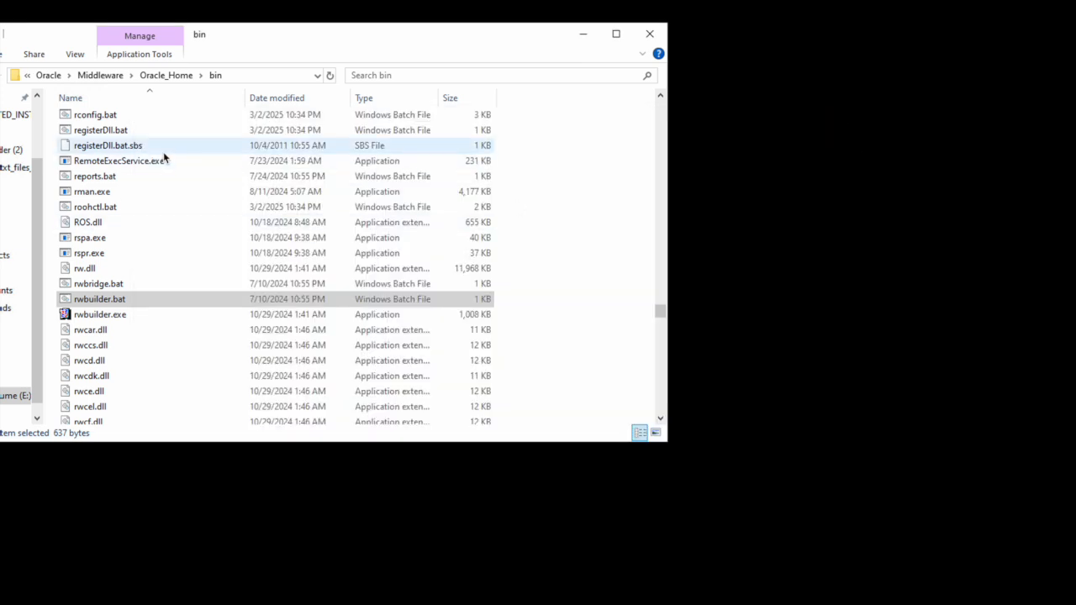
Step: Retry rwbuilder.exe, dismiss its Reports Builder error, and return to the Oracle_Home folder
double_click(96, 318)
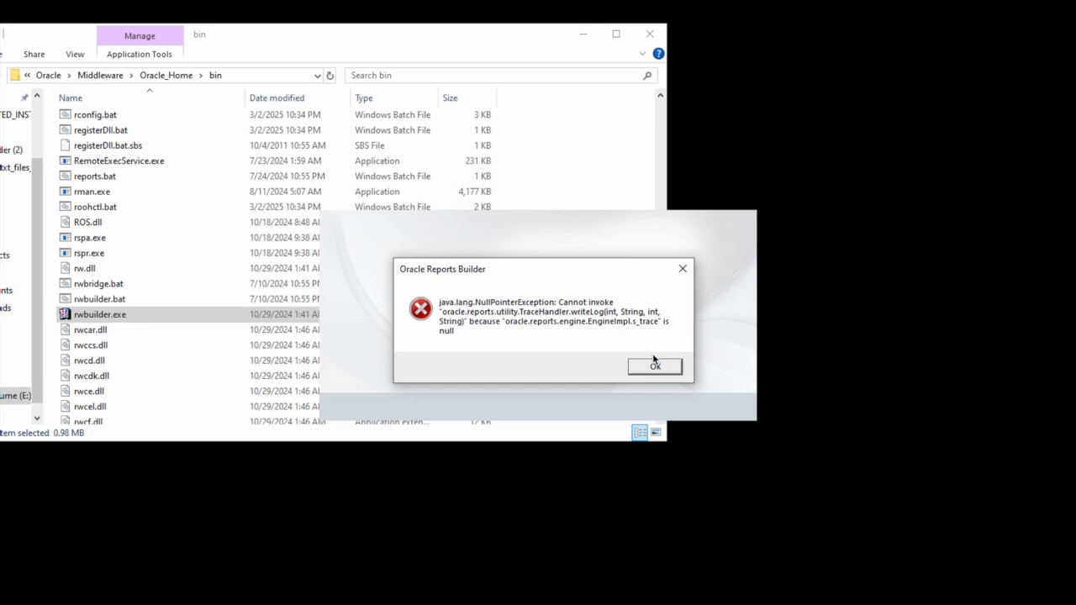
left_click(653, 363)
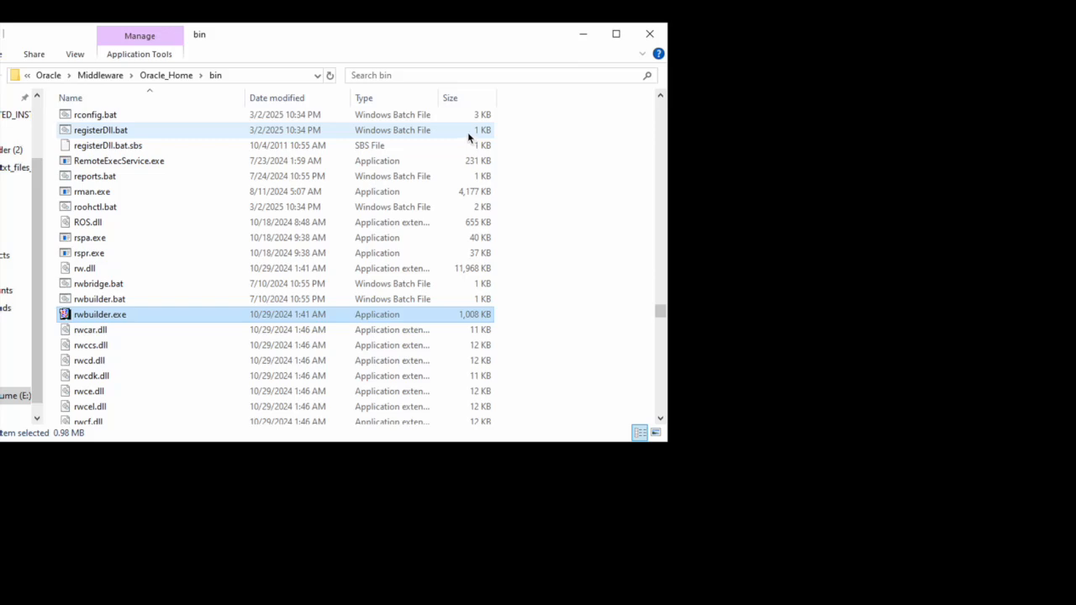
left_click(172, 78)
left_click(122, 263)
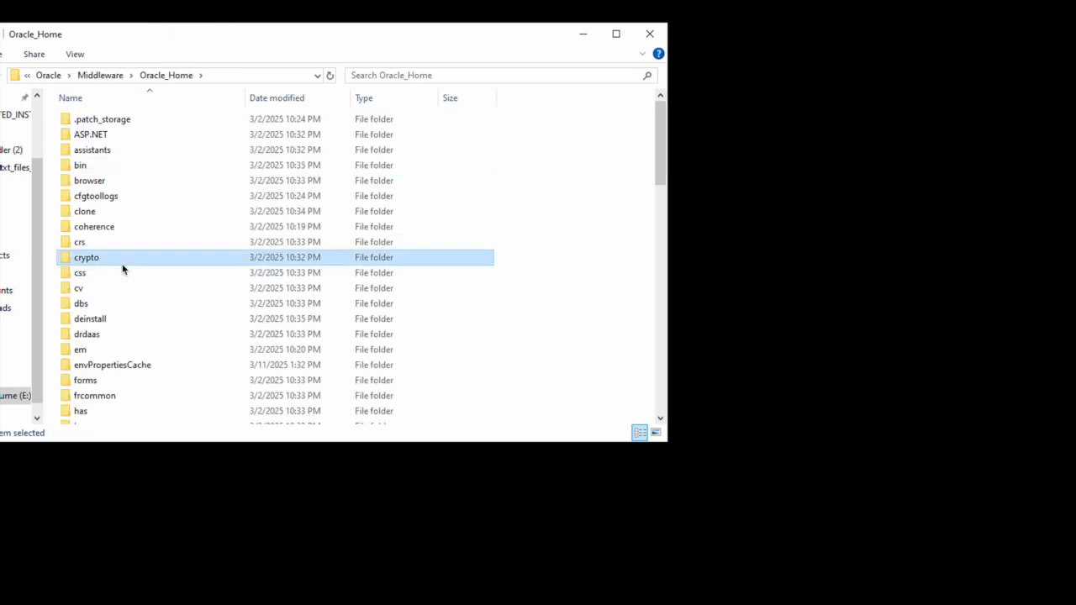
left_click(127, 244)
Step: Browse to user_projects\domains\base_domain\config and open fmwconfig
key("c")
key("c")
key("c")
key("c")
key("c")
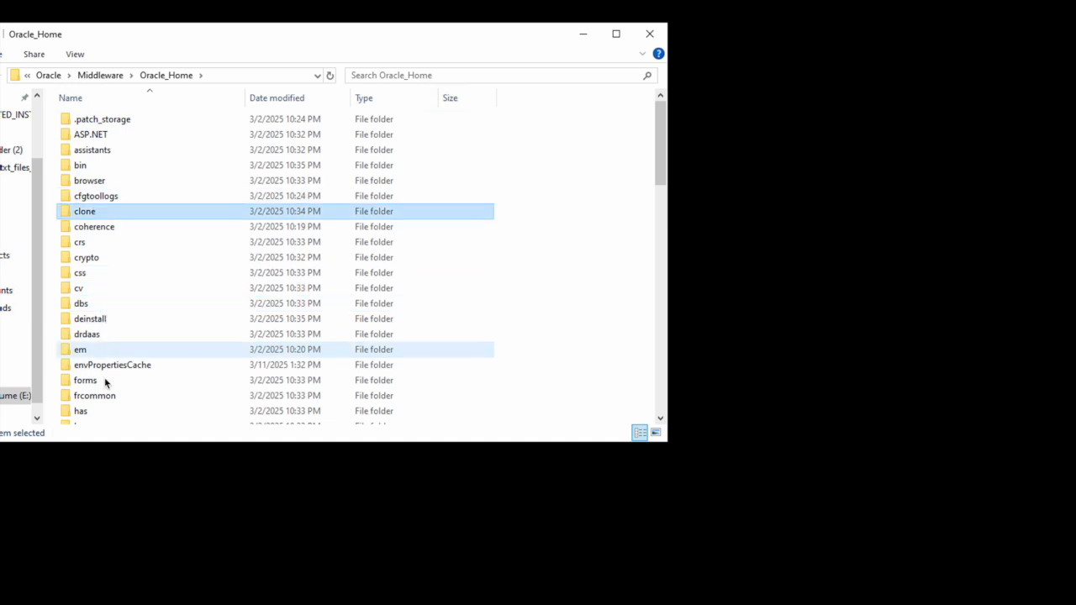
scroll(128, 241, "down", 2)
left_click(127, 234)
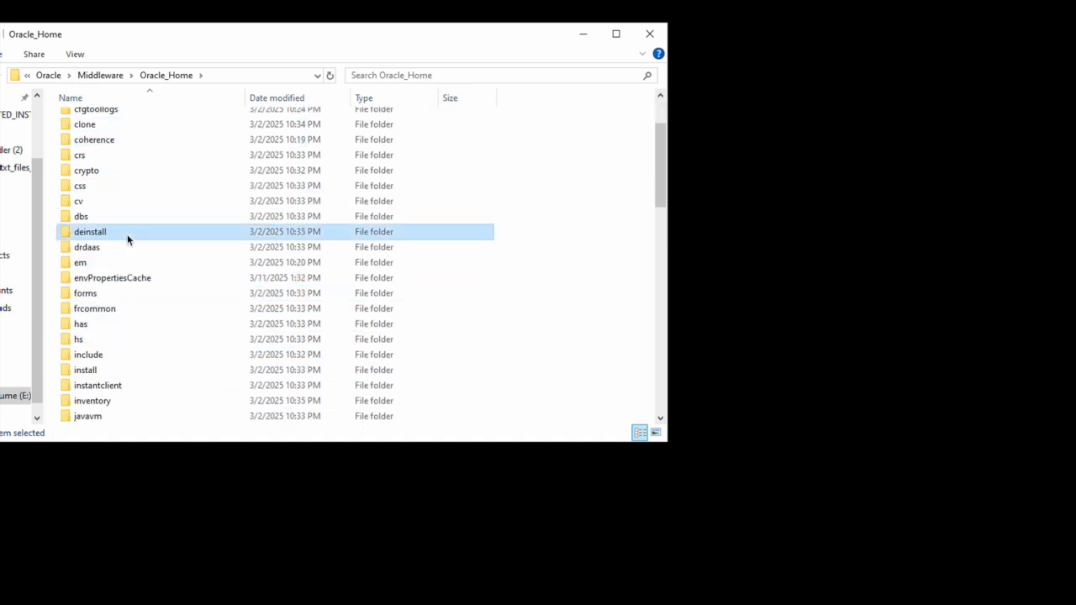
key("c")
key("u")
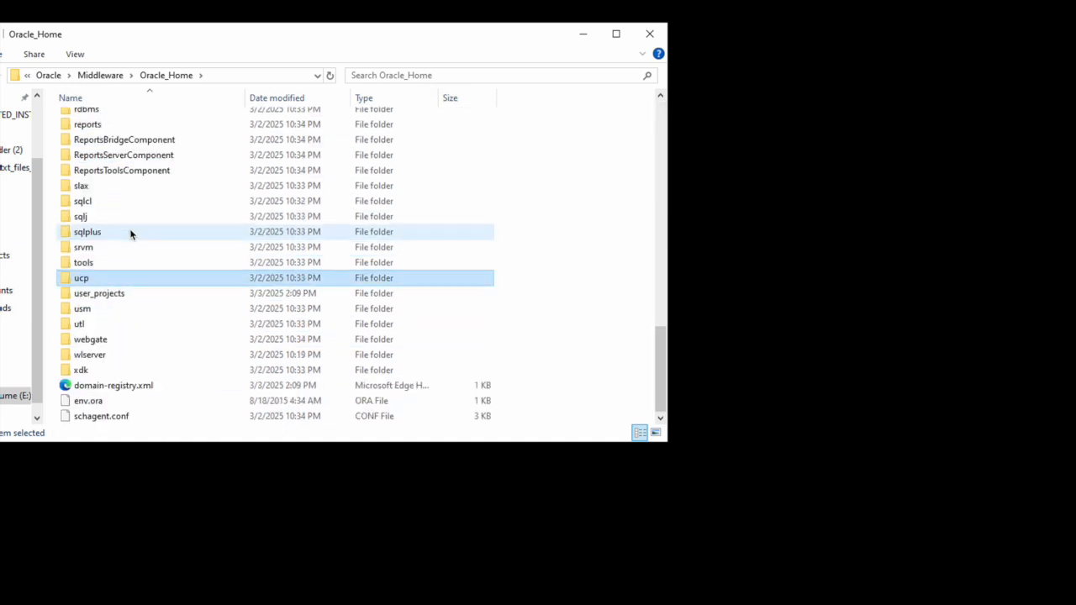
double_click(120, 294)
double_click(107, 146)
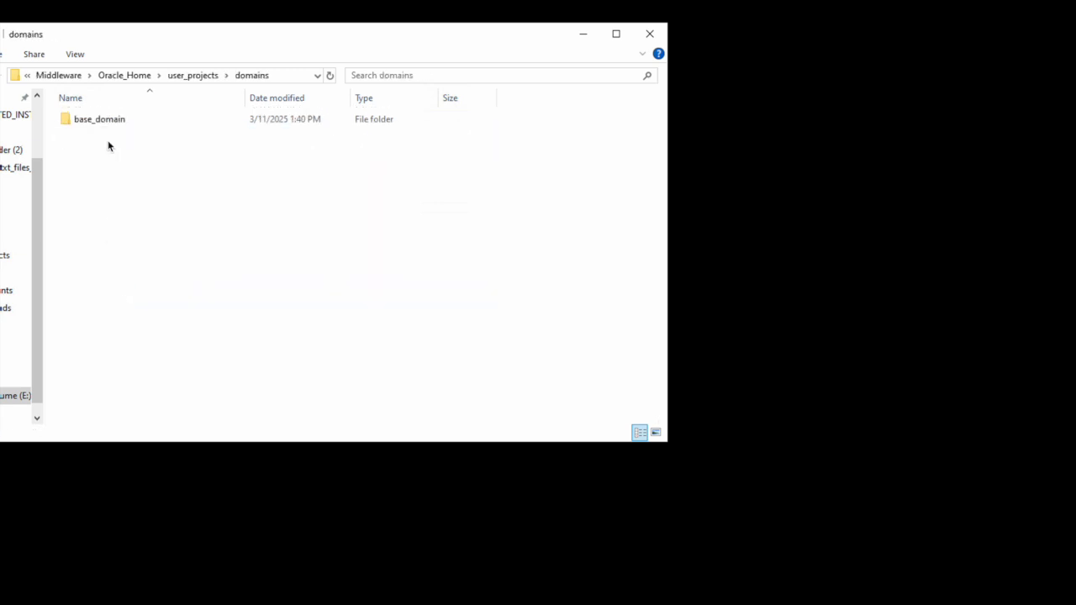
double_click(107, 125)
left_click(106, 166)
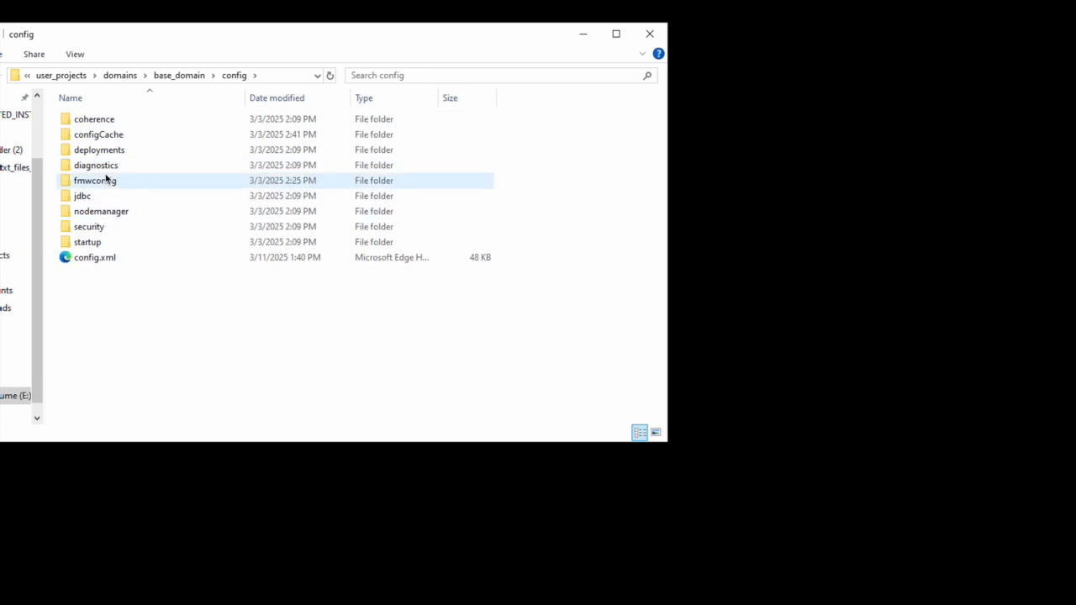
double_click(106, 178)
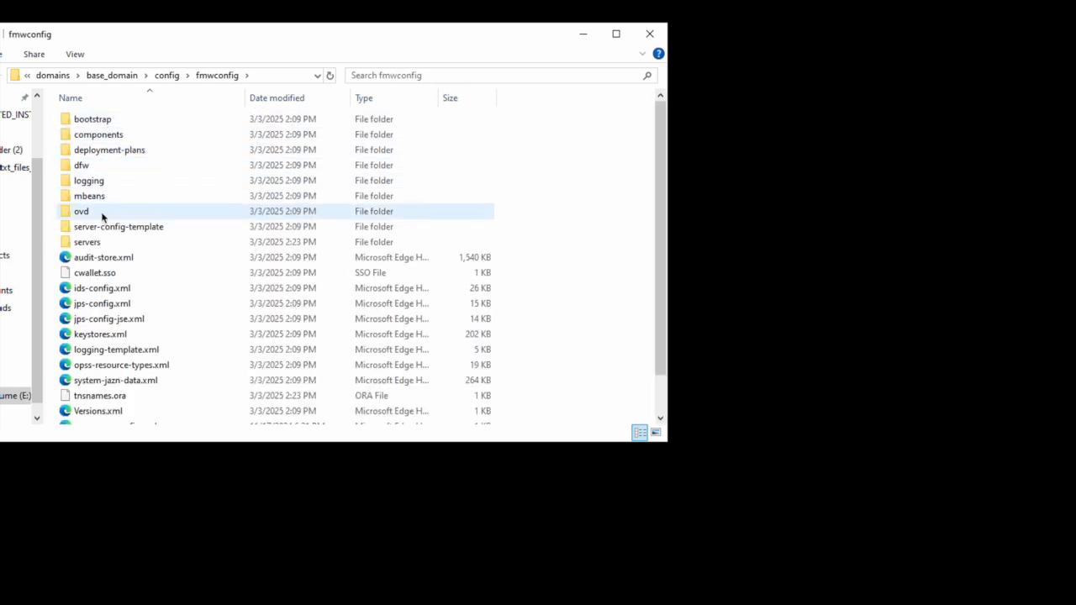
Step: Drill into servers\WLS_REPORTS\applications\reports_14.1.2\configuration under fmwconfig
double_click(105, 242)
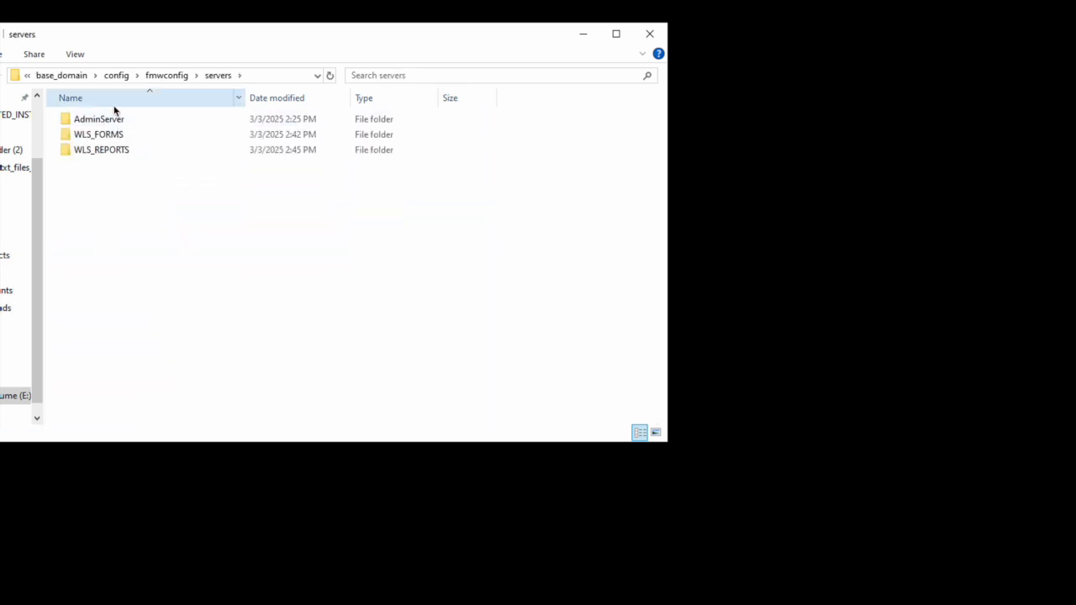
double_click(117, 149)
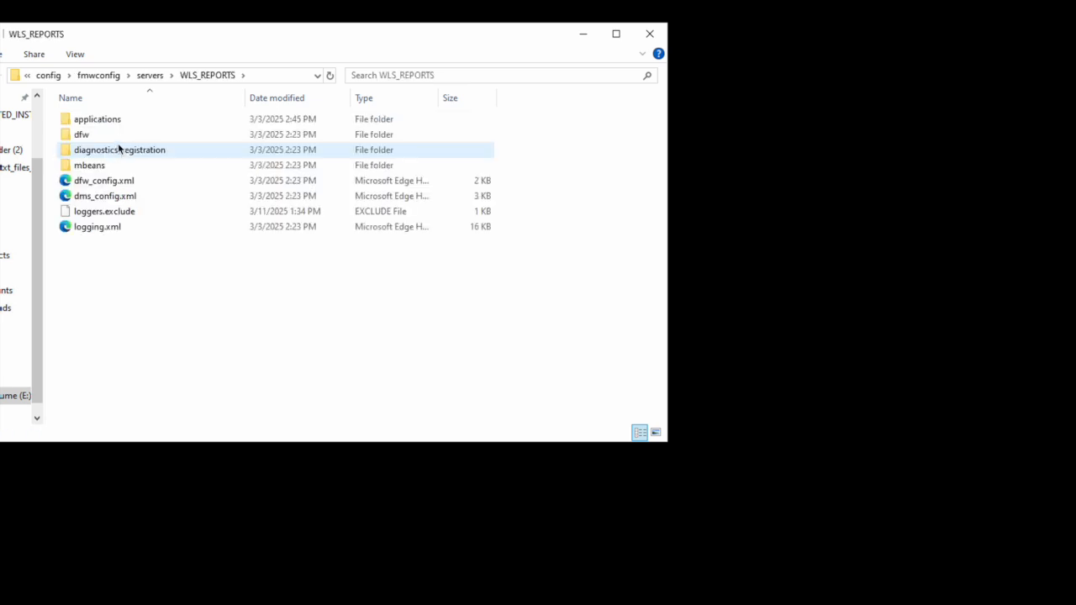
double_click(115, 125)
double_click(115, 125)
double_click(114, 125)
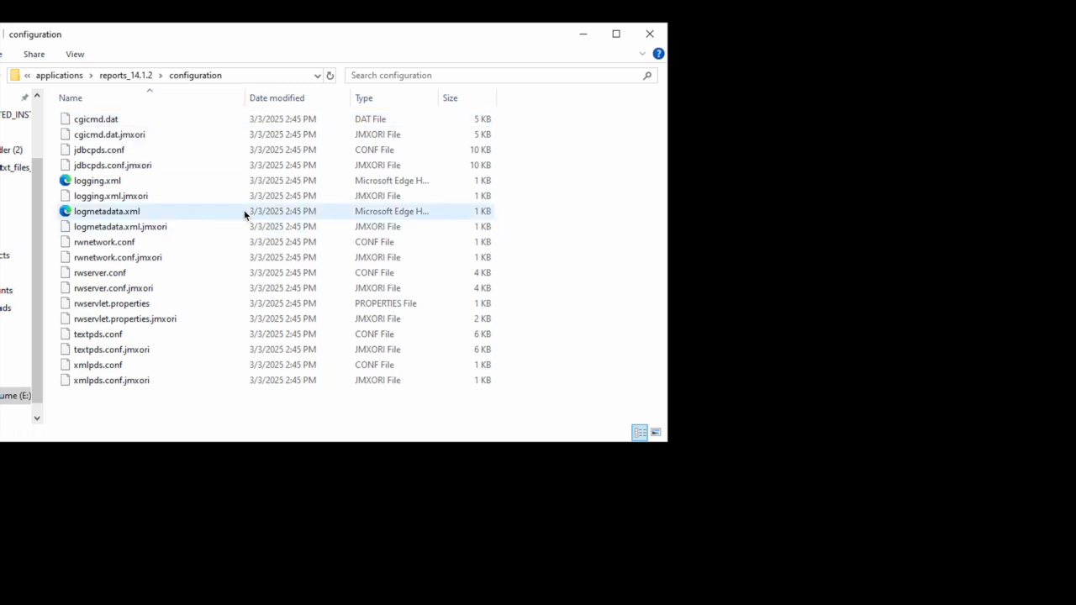
Step: Climb back up the breadcrumbs to base_domain's config folder
left_click(120, 75)
left_click(190, 76)
left_click(169, 77)
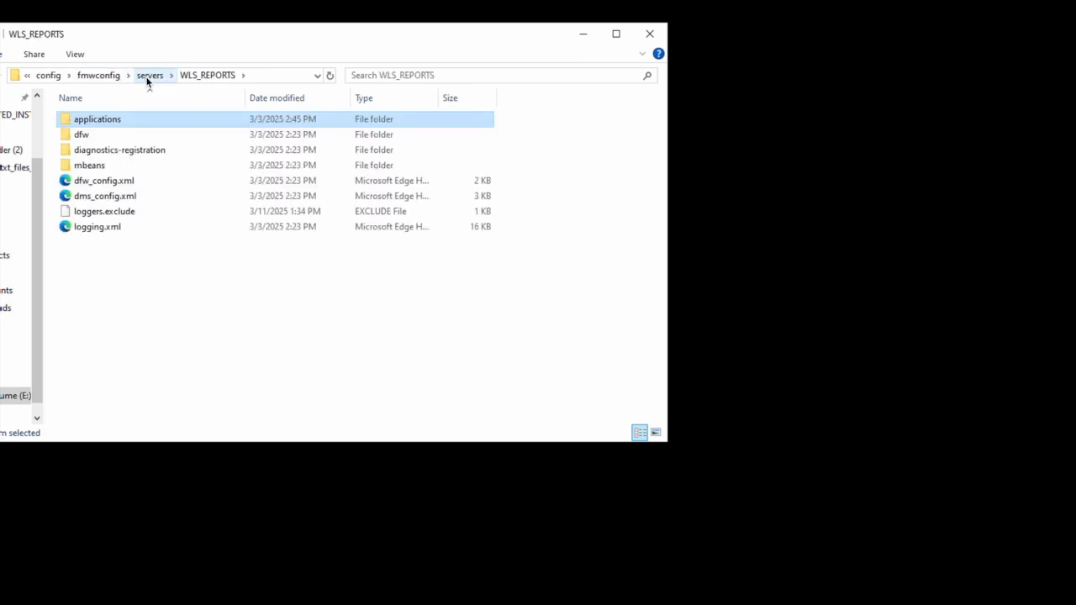
left_click(150, 75)
left_click(172, 76)
left_click(164, 80)
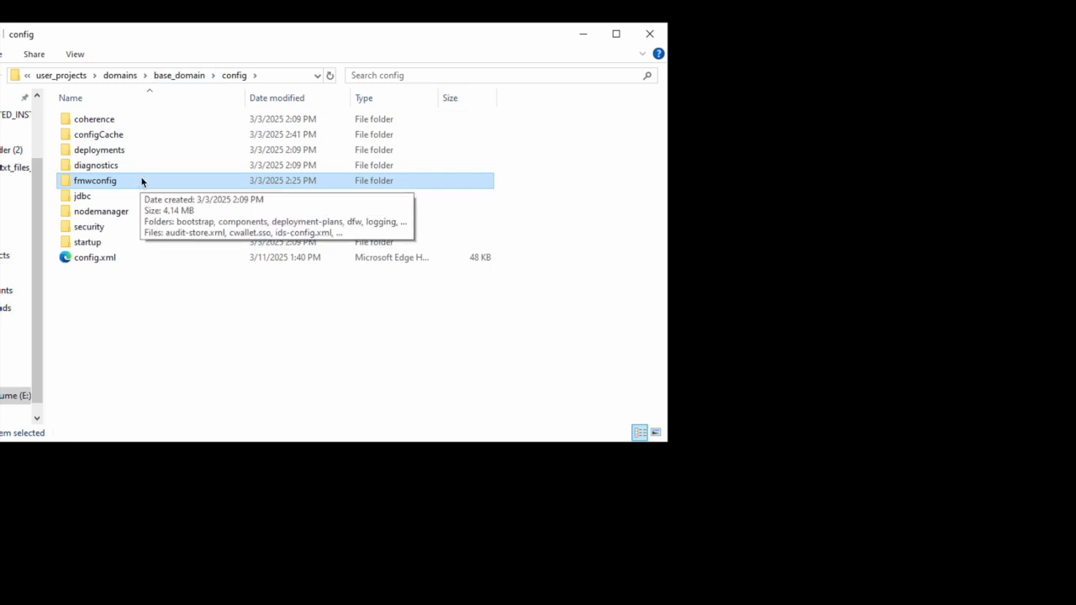
Step: Go up to base_domain and open its servers folder
left_click(190, 75)
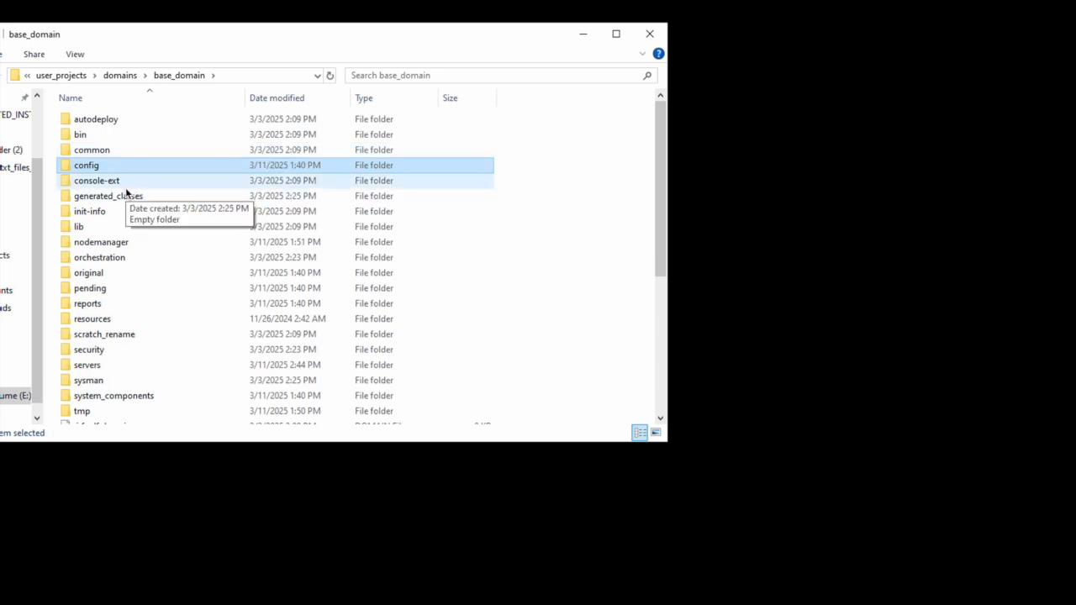
left_click(126, 258)
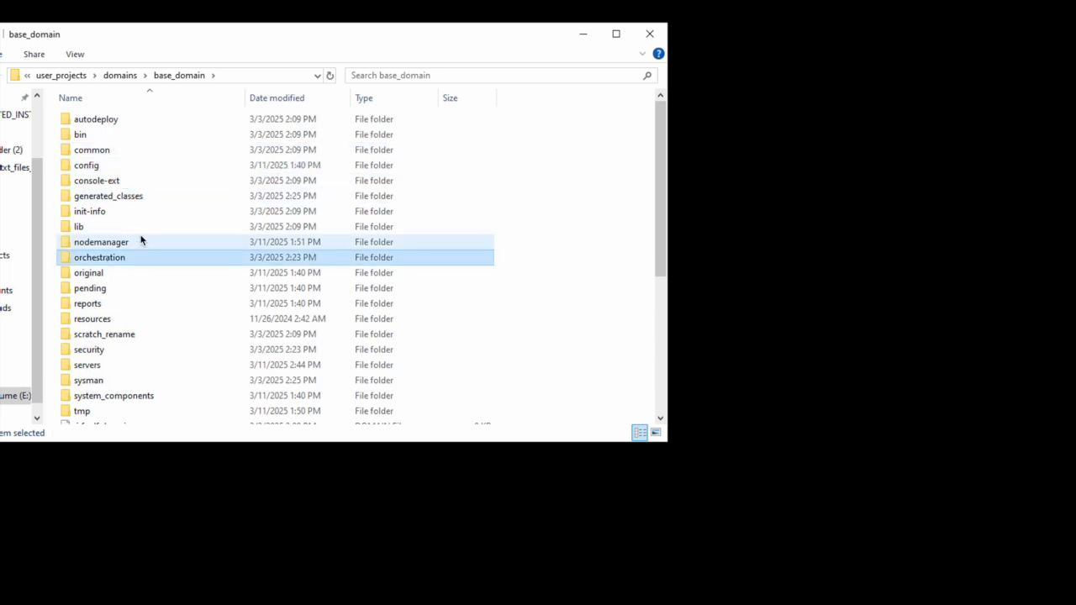
left_click(145, 213)
left_click(153, 198)
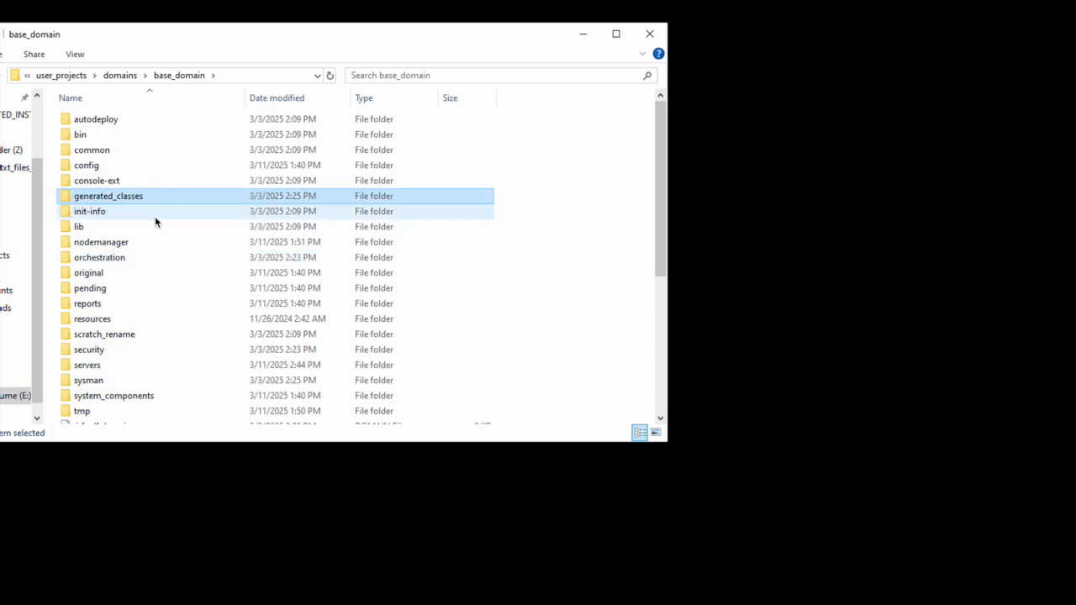
scroll(121, 303, "down", 1)
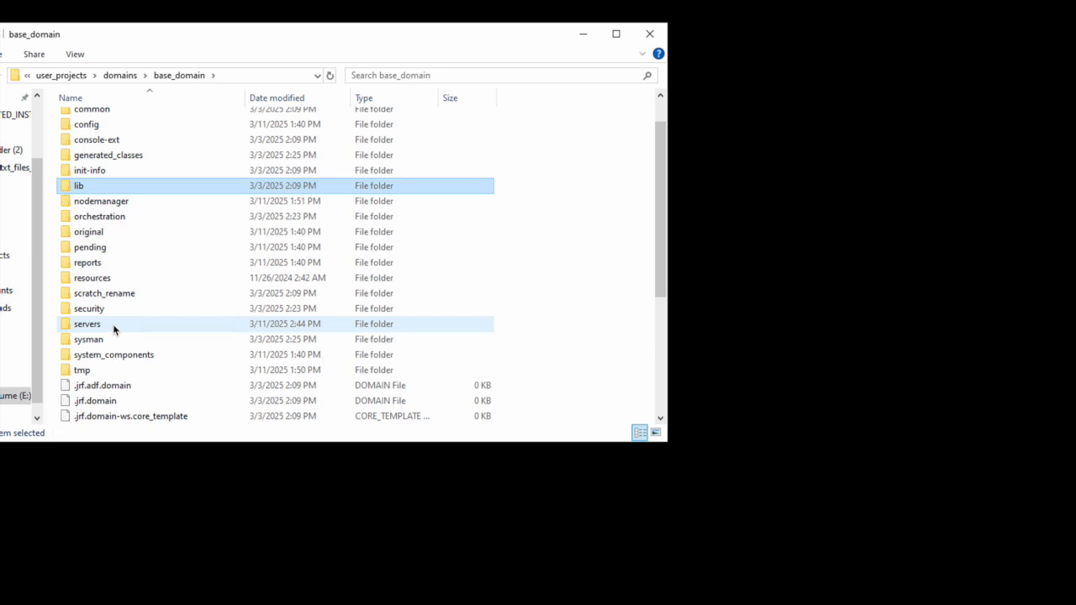
double_click(113, 324)
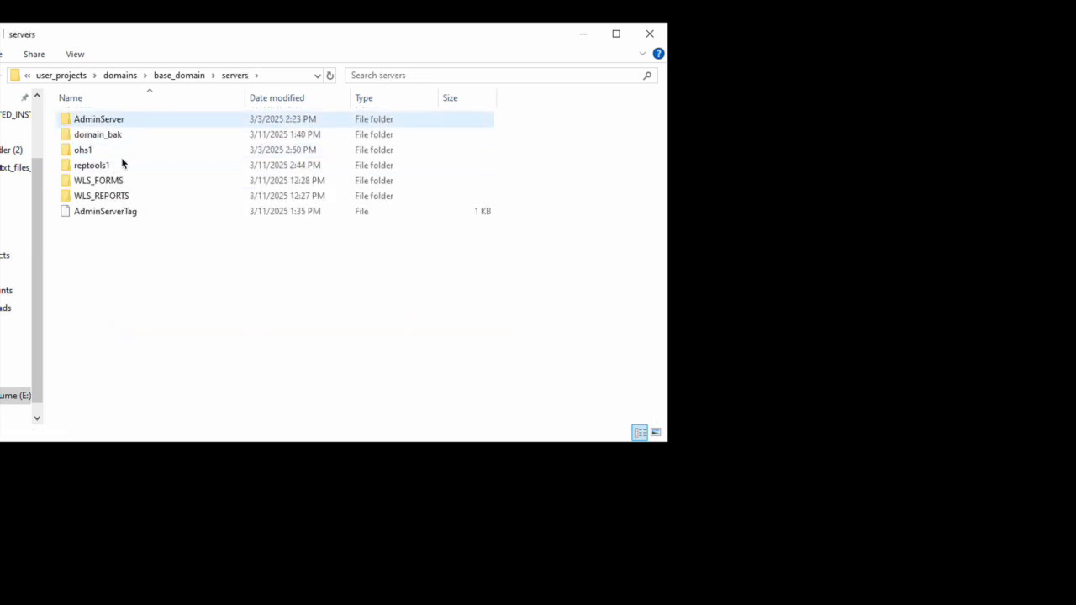
Step: Check the WLS_REPORTS and common folders, then return to base_domain and scan its contents
left_click(126, 195)
double_click(126, 195)
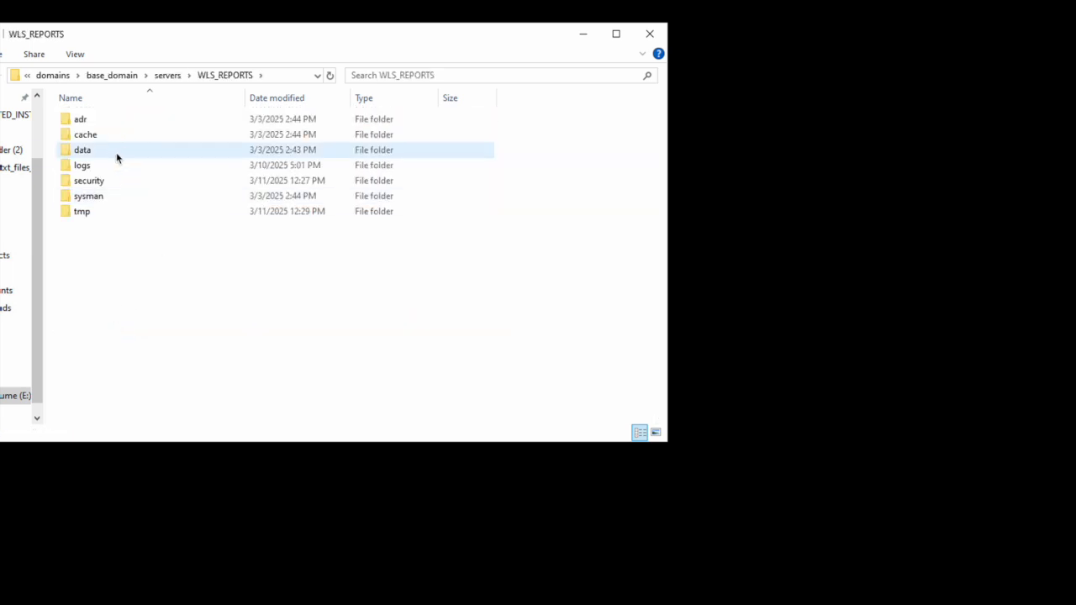
left_click(190, 75)
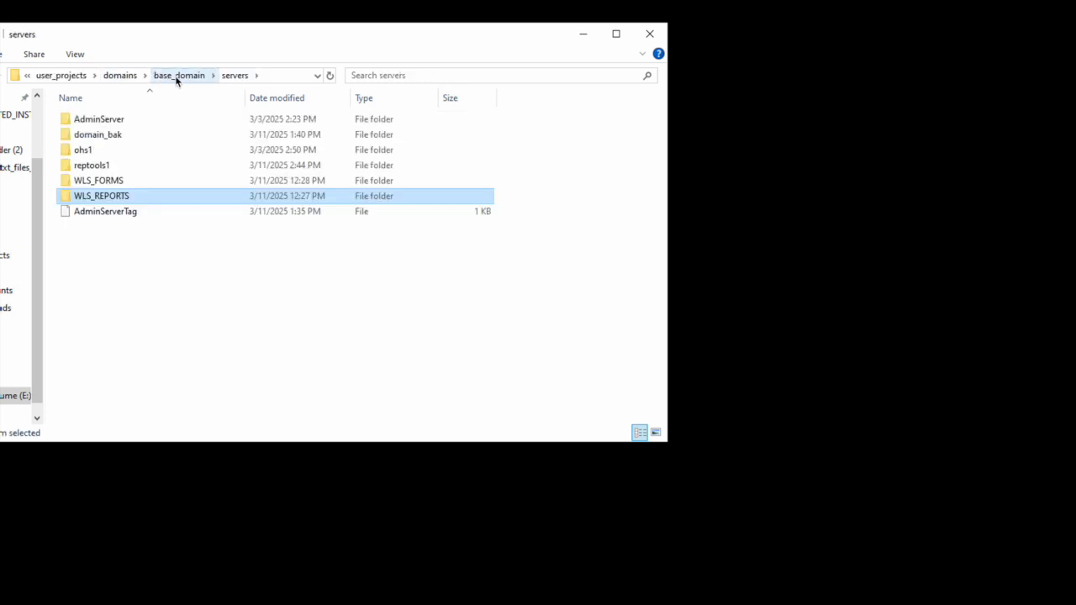
left_click(179, 75)
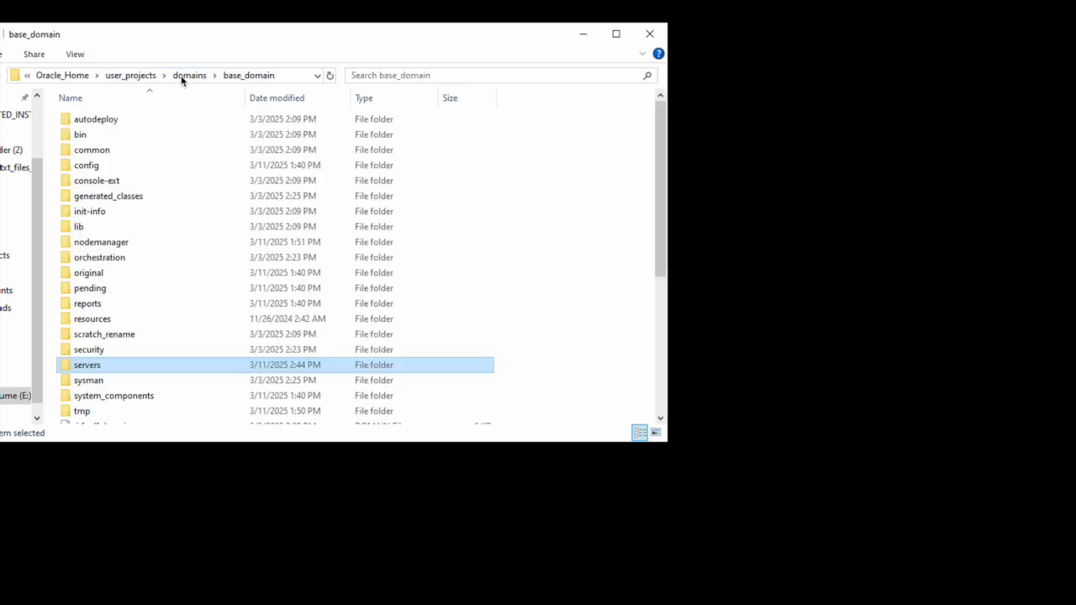
left_click(97, 151)
double_click(104, 153)
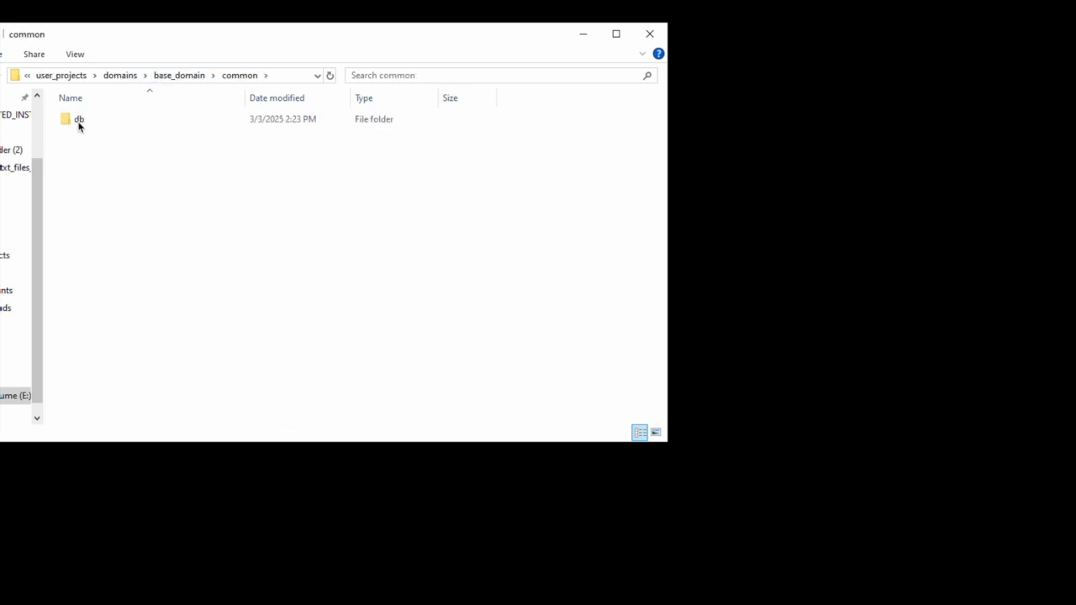
left_click(186, 76)
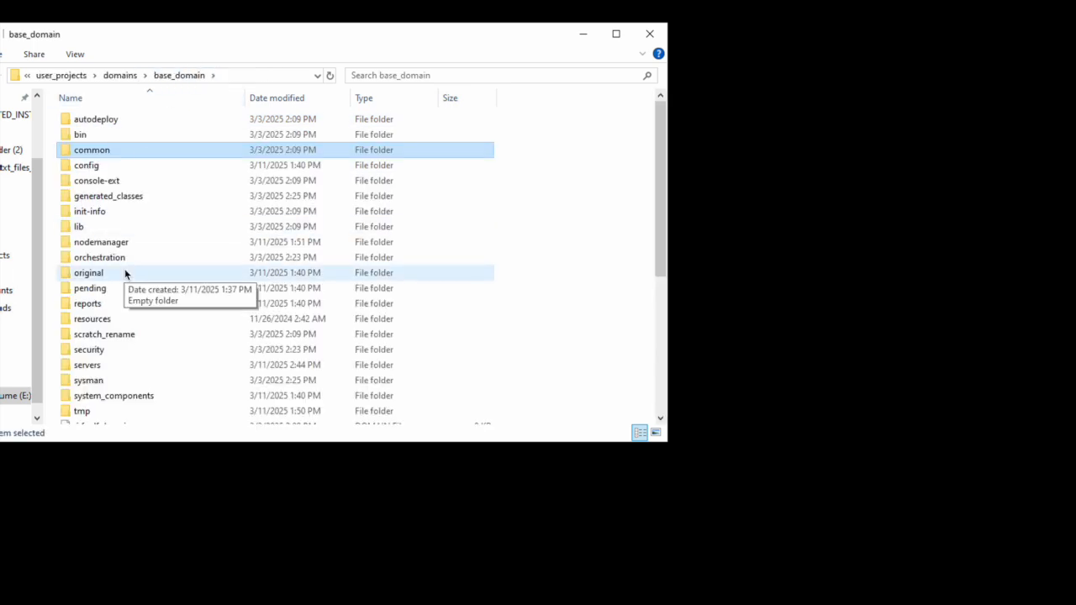
scroll(126, 274, "down", 3)
scroll(125, 274, "up", 3)
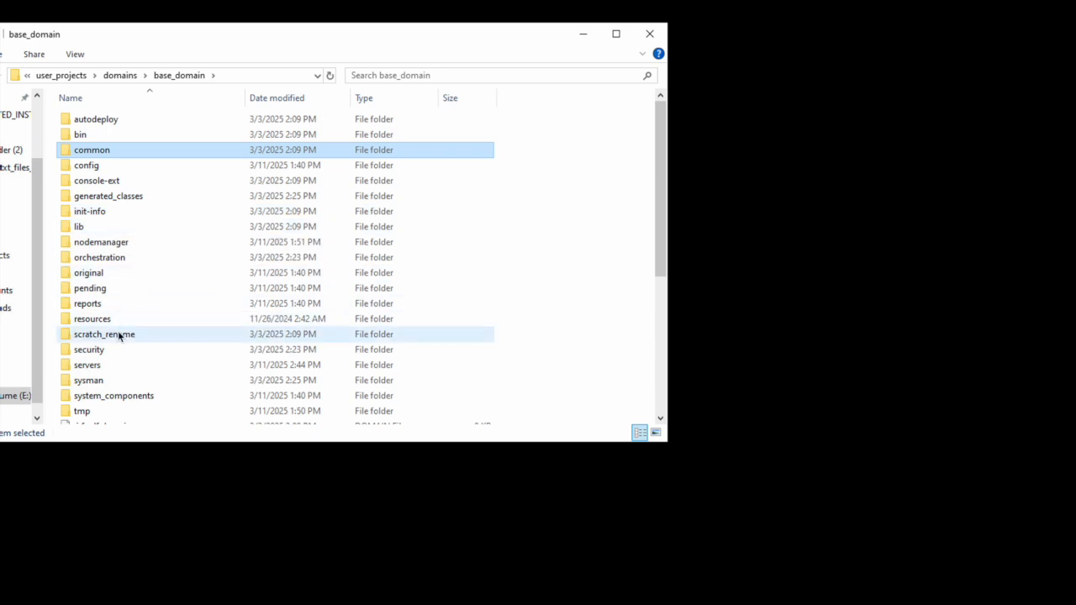
scroll(118, 335, "down", 1)
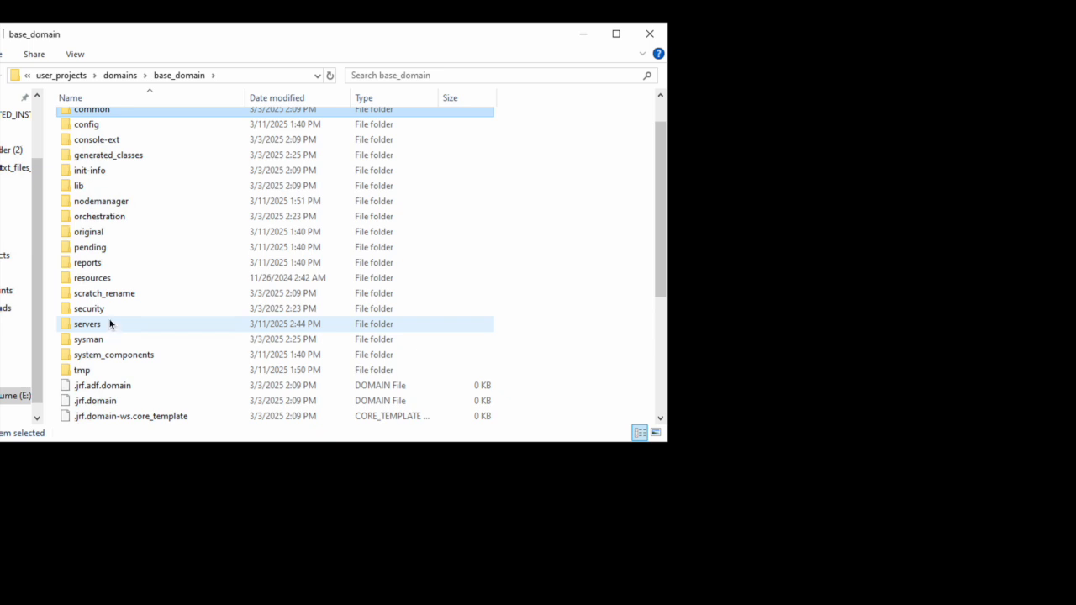
scroll(110, 323, "up", 1)
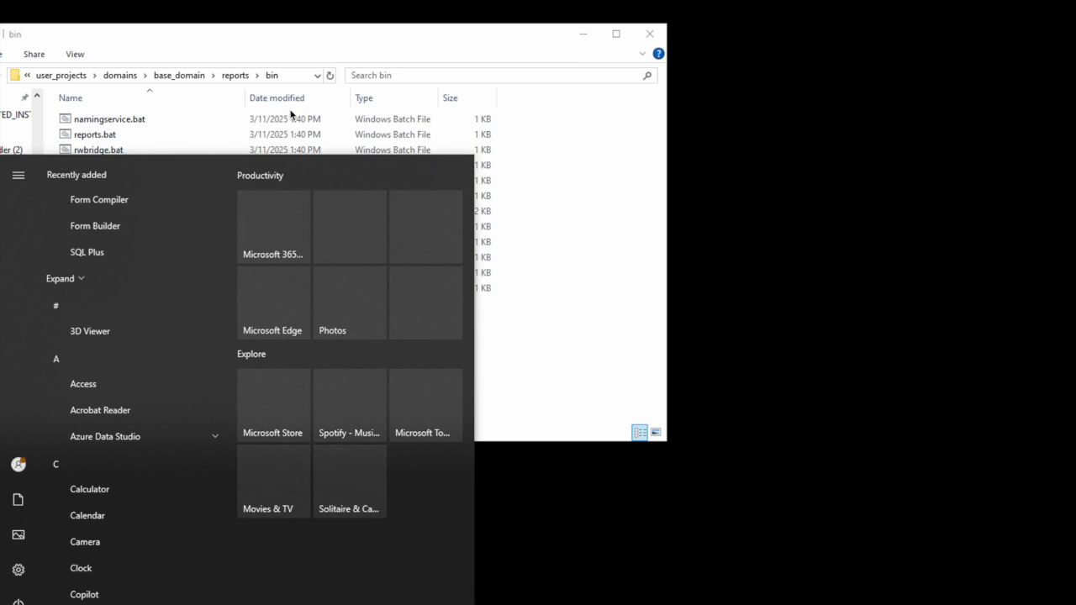
Step: Open an administrator Command Prompt in base_domain\reports\bin and run rwbuilder.bat
type("cmd")
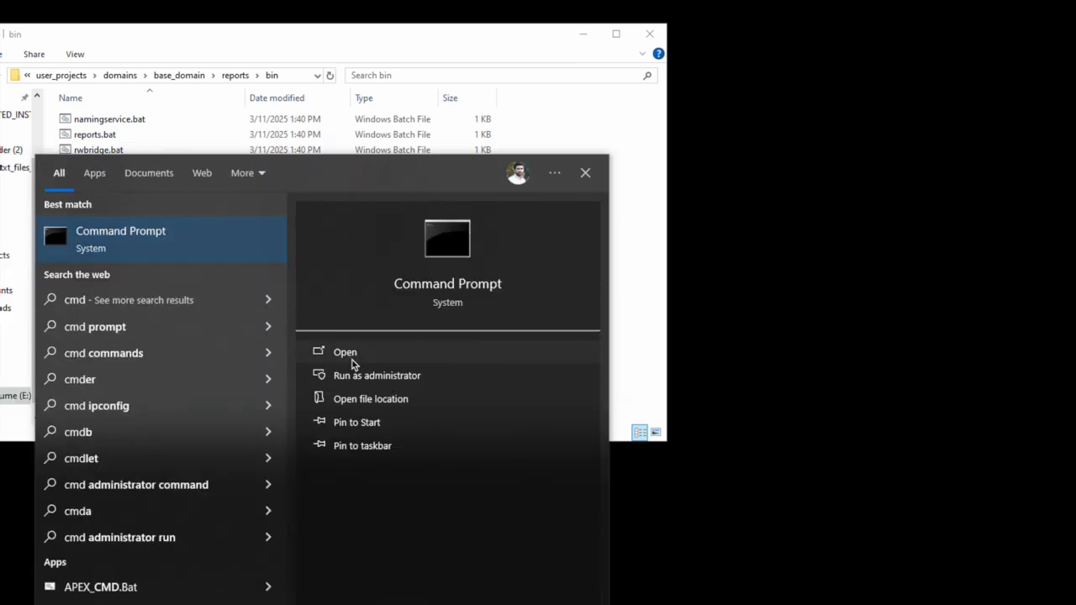
left_click(376, 376)
type("cd")
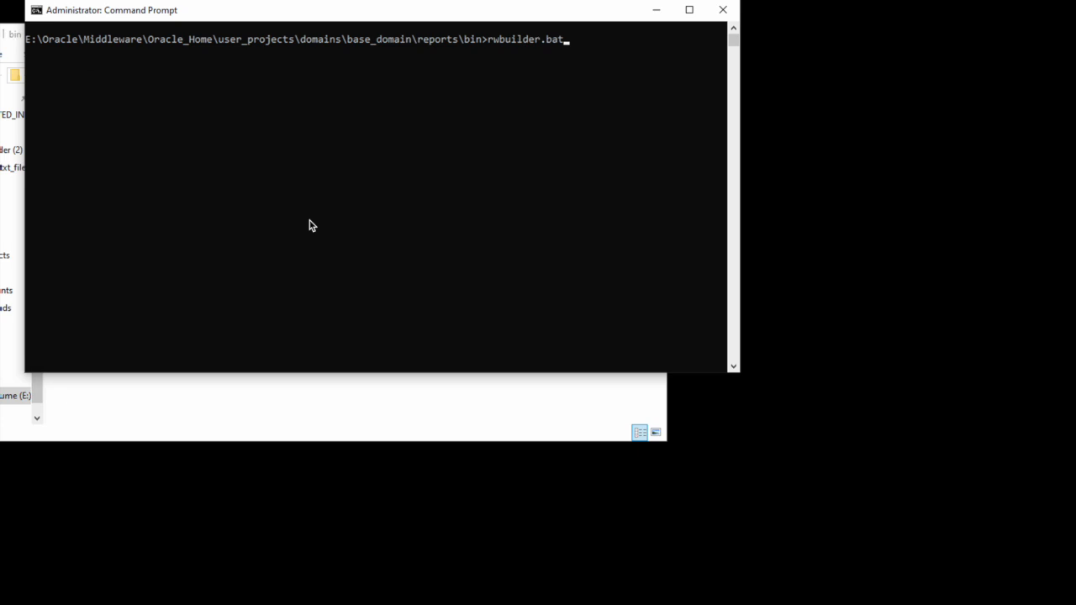
key("Return")
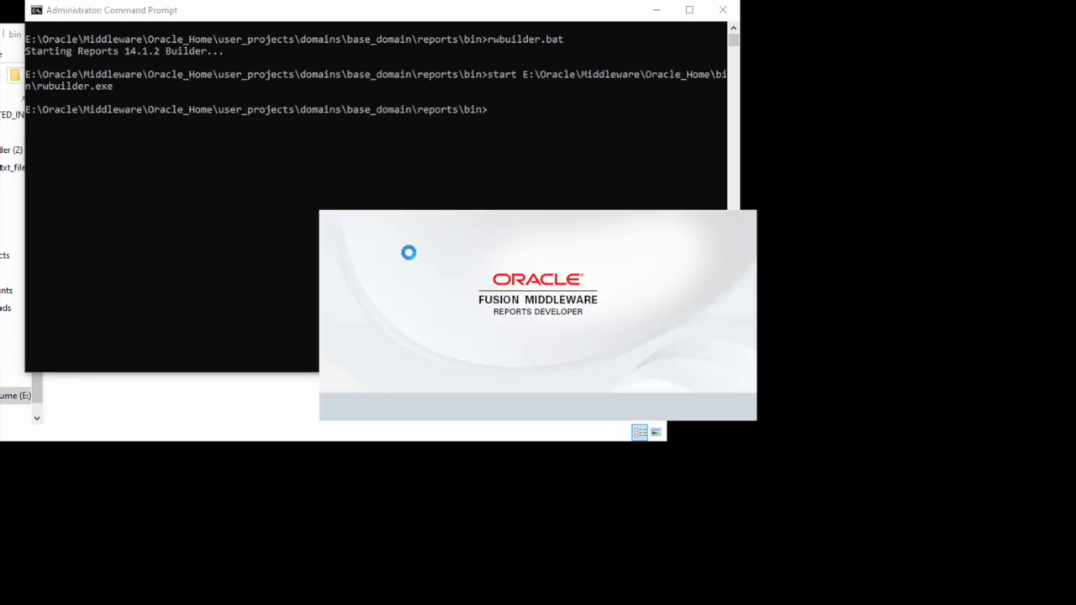
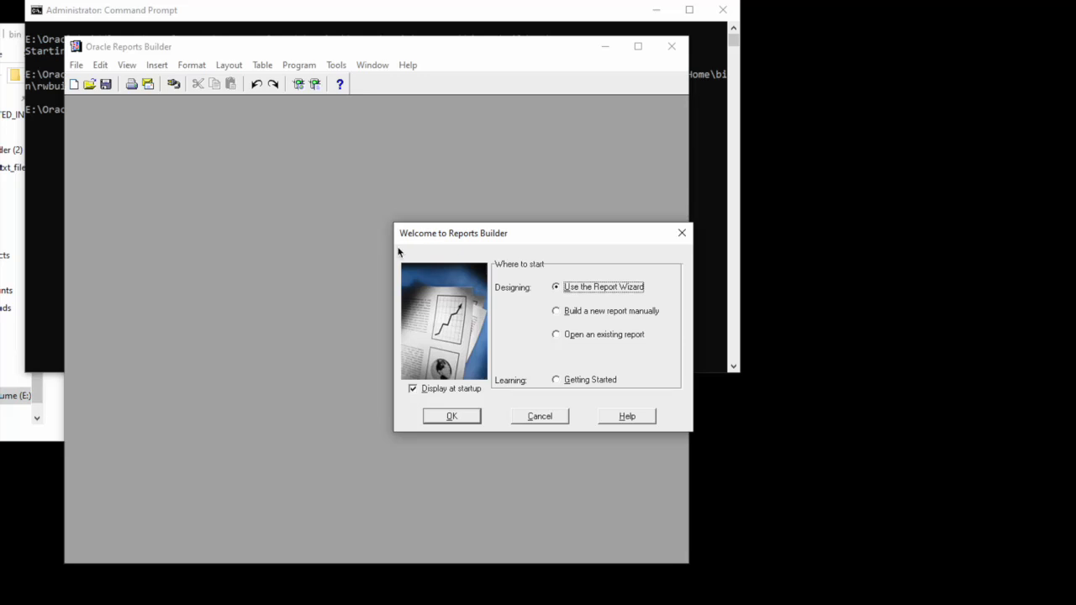
Step: Dismiss the Reports Builder welcome dialog, select MODULE1's Paper Layout, and open E:\Oracle in Explorer
left_click(542, 419)
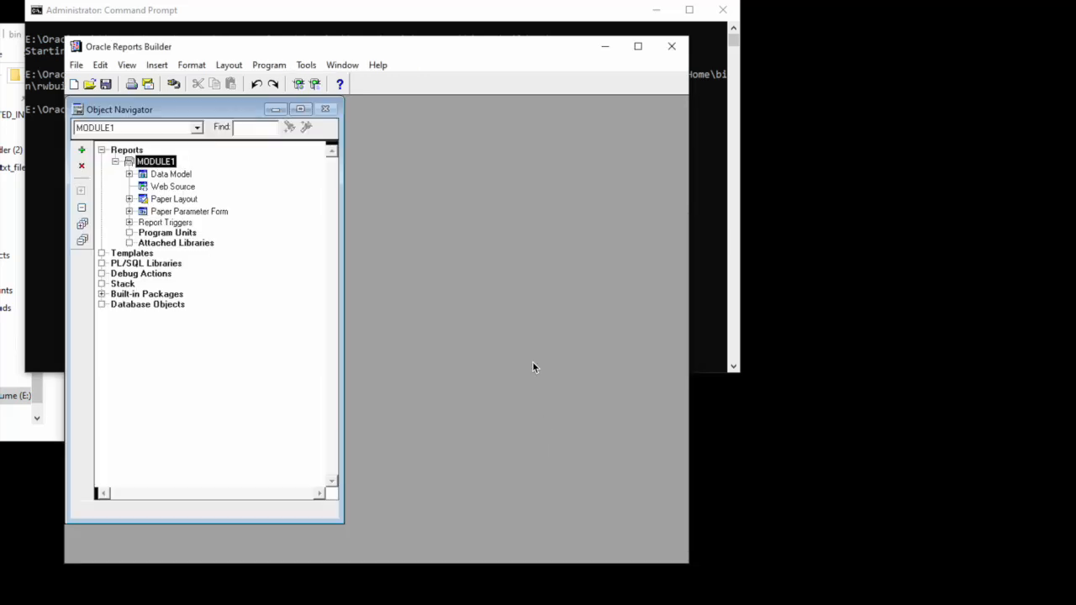
left_click(174, 199)
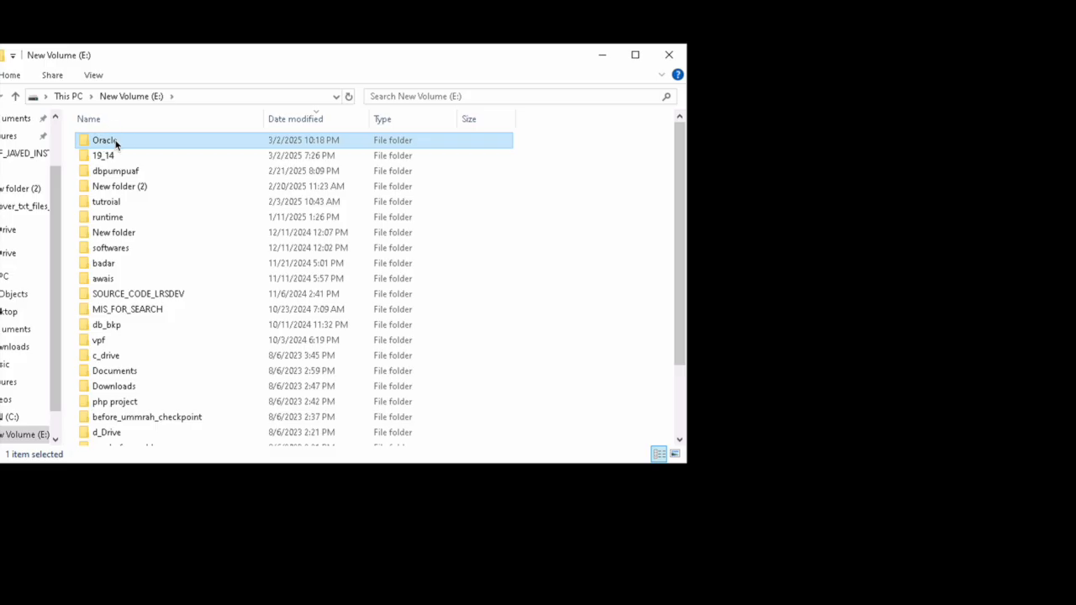
double_click(109, 141)
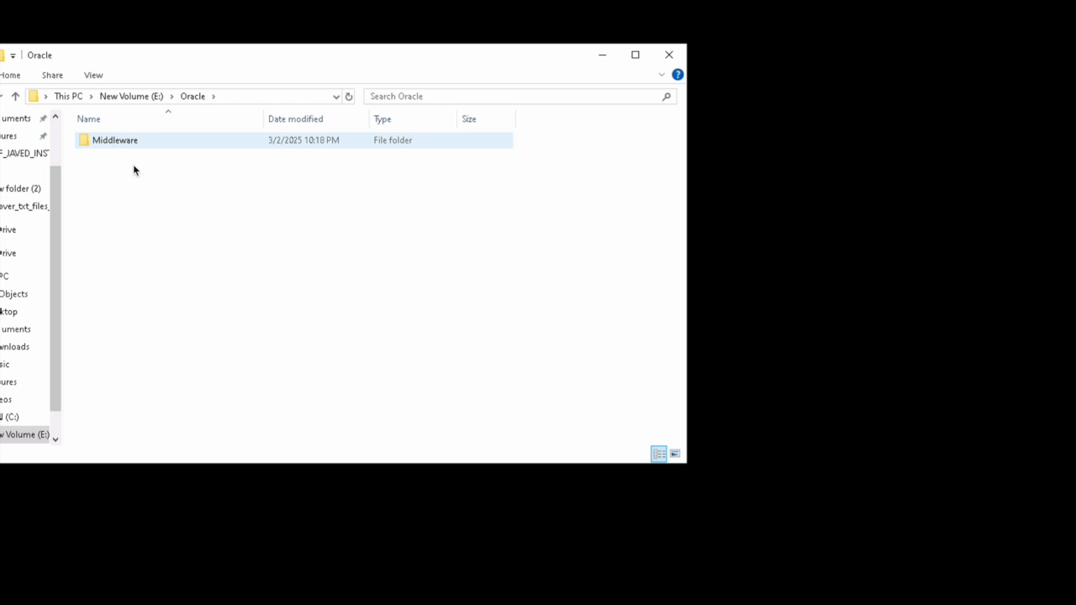
Step: Browse into Middleware\Oracle_Home\network\admin, which holds sqlnet.ora
double_click(131, 148)
double_click(131, 148)
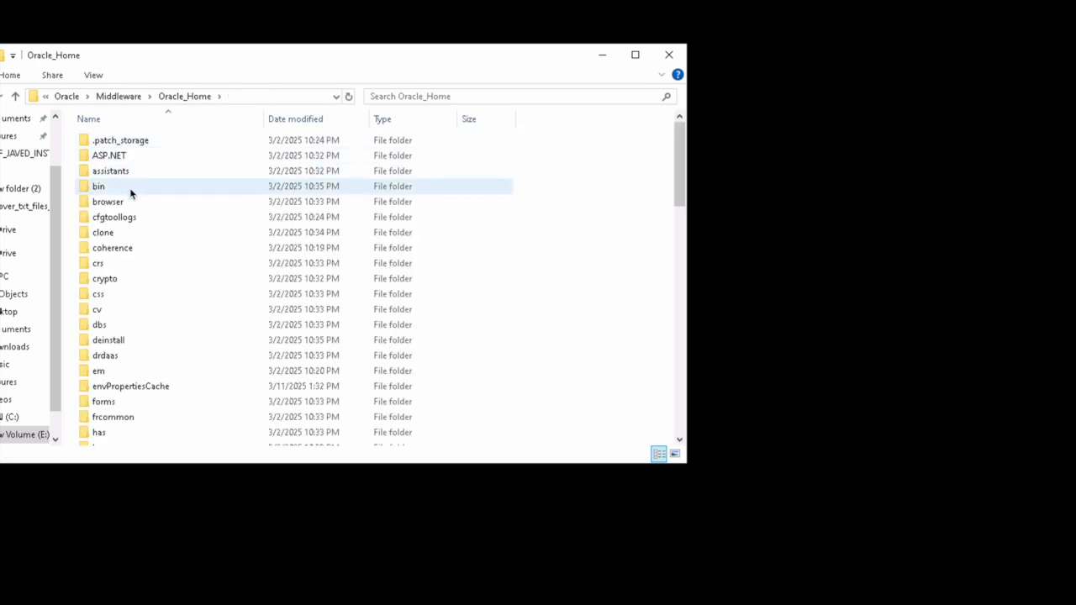
left_click(130, 188)
key("n")
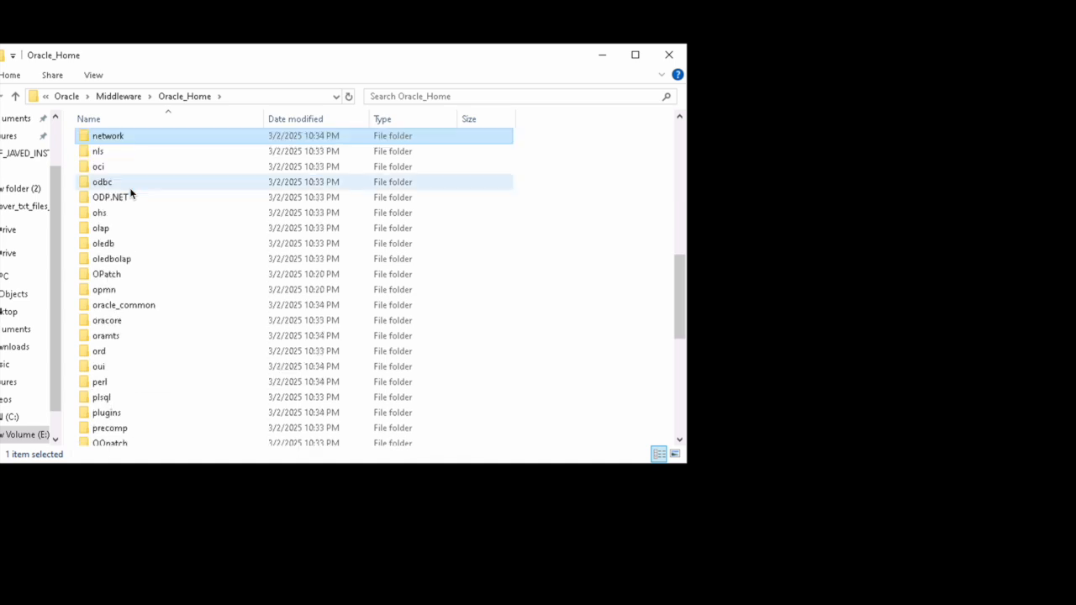
key("Return")
key("Down")
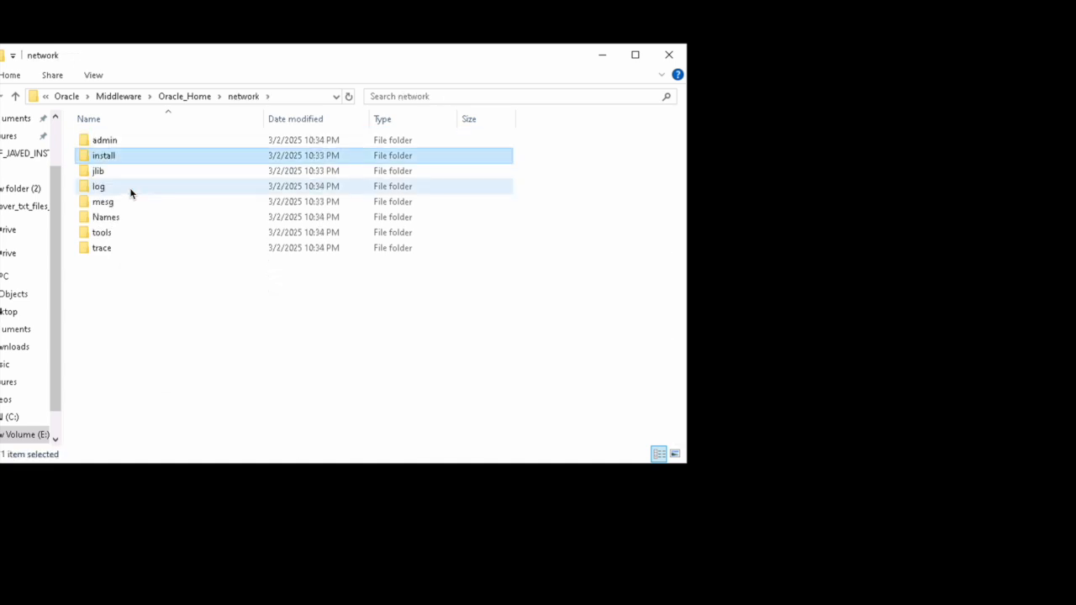
key("Up")
key("Return")
key("Down")
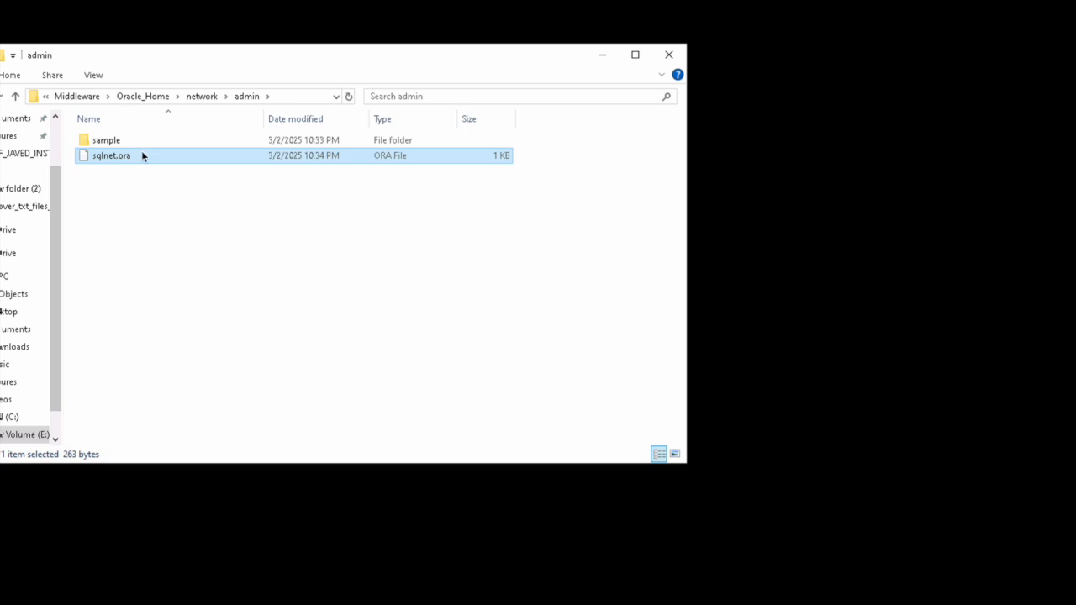
Step: Copy tnsnames.ora from the admin\sample folder
double_click(123, 143)
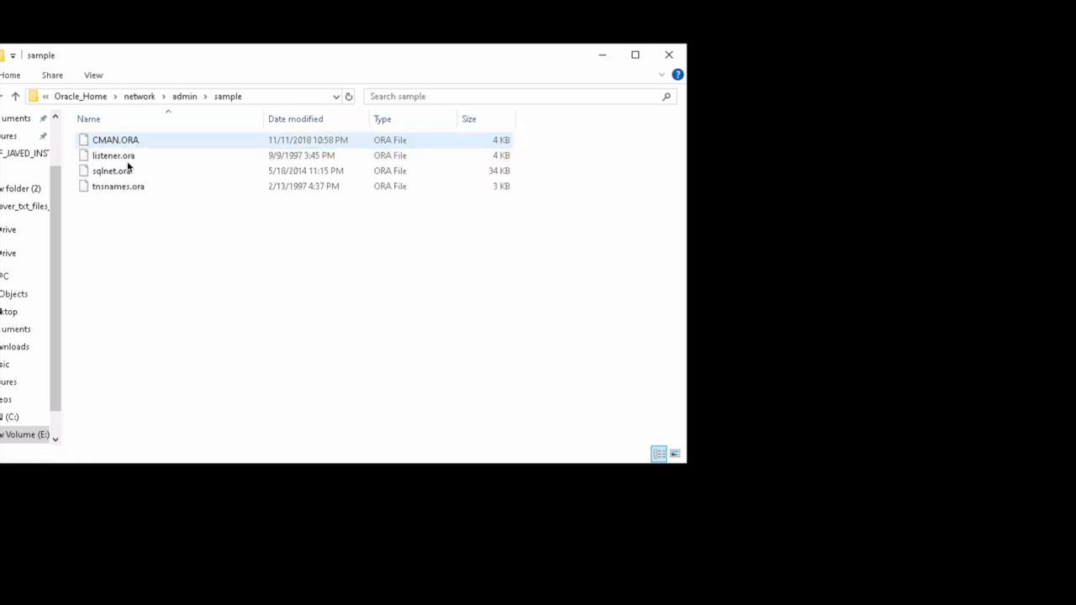
left_click(130, 185)
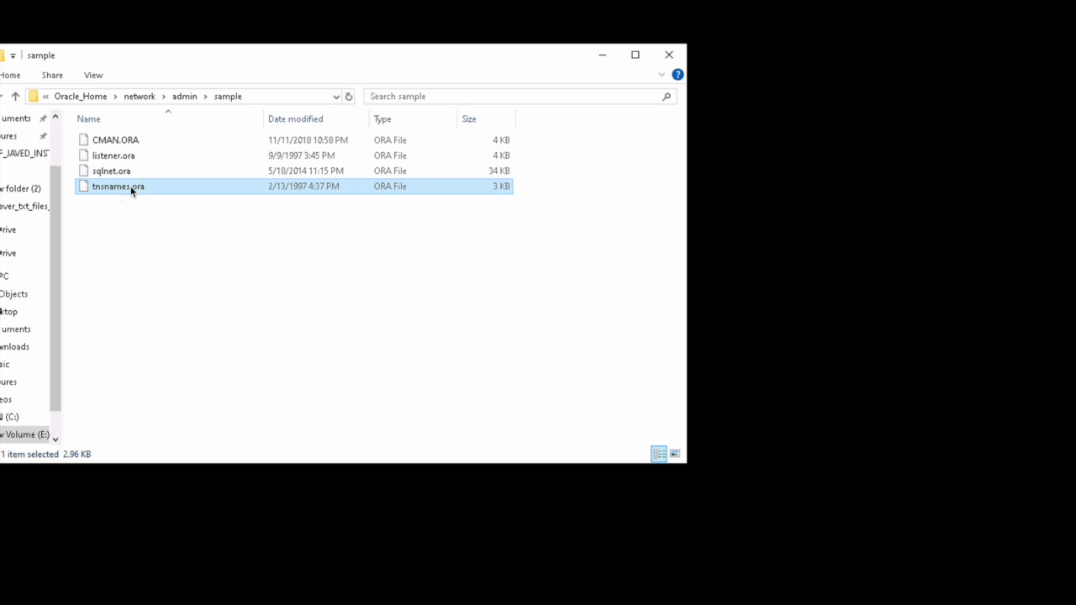
right_click(130, 185)
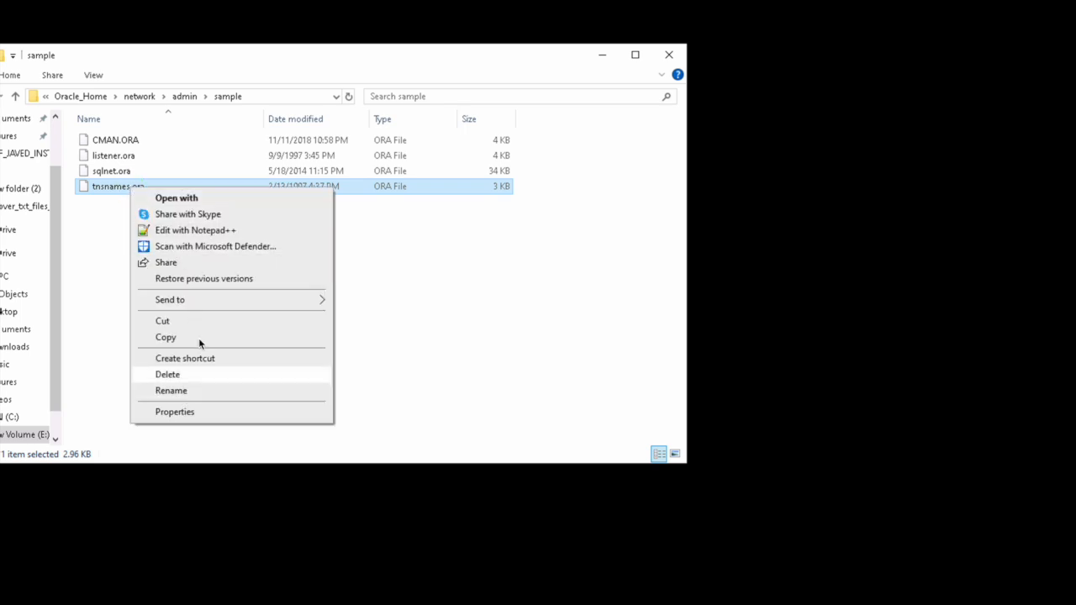
left_click(198, 337)
Step: Paste tnsnames.ora into network\admin and edit the copy with Notepad++
left_click(177, 97)
right_click(187, 247)
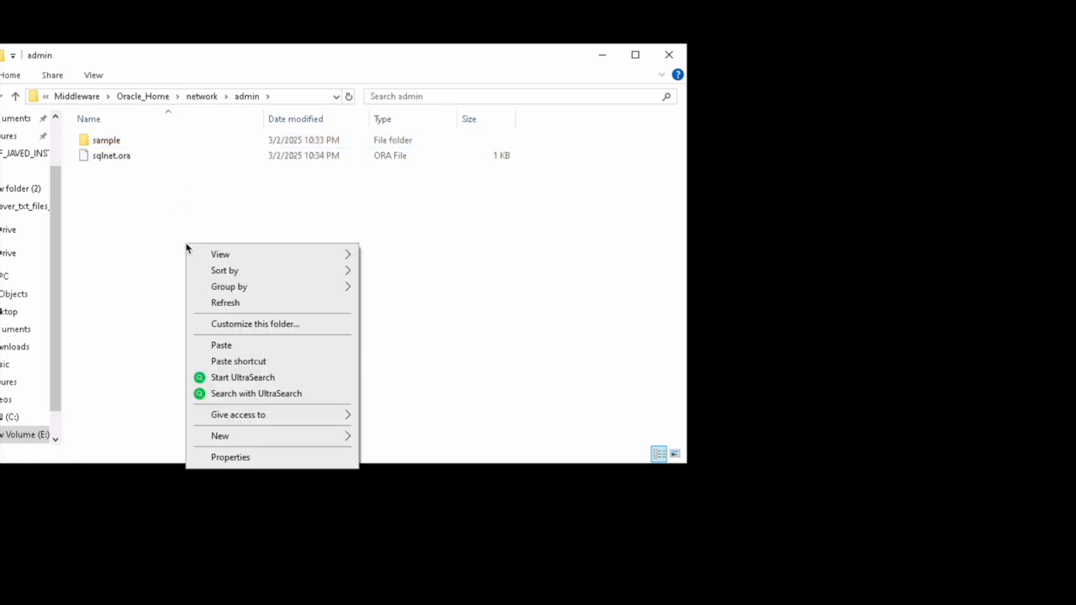
left_click(230, 351)
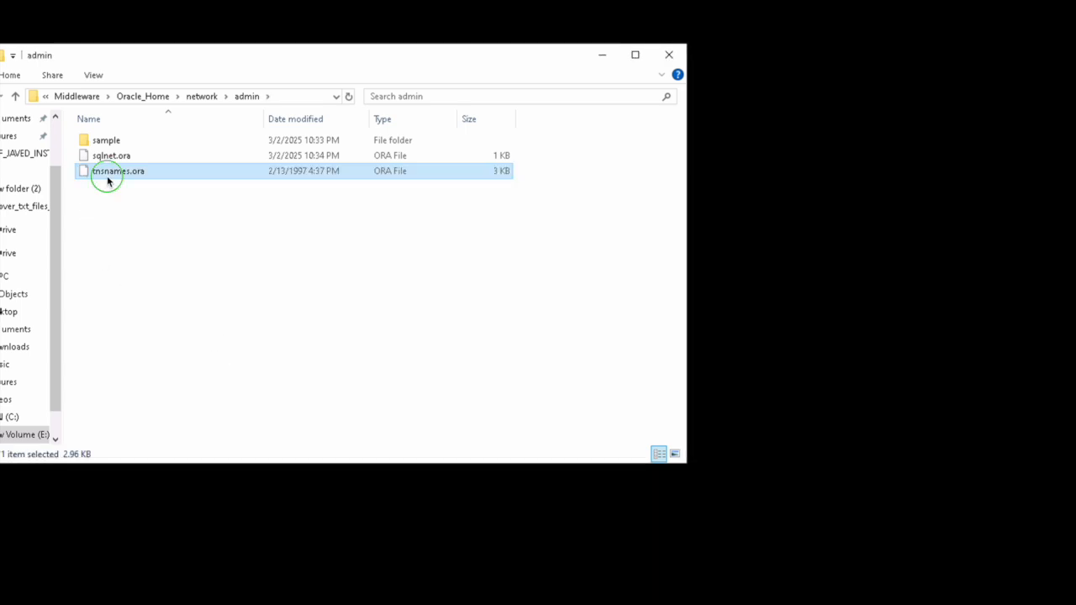
right_click(107, 177)
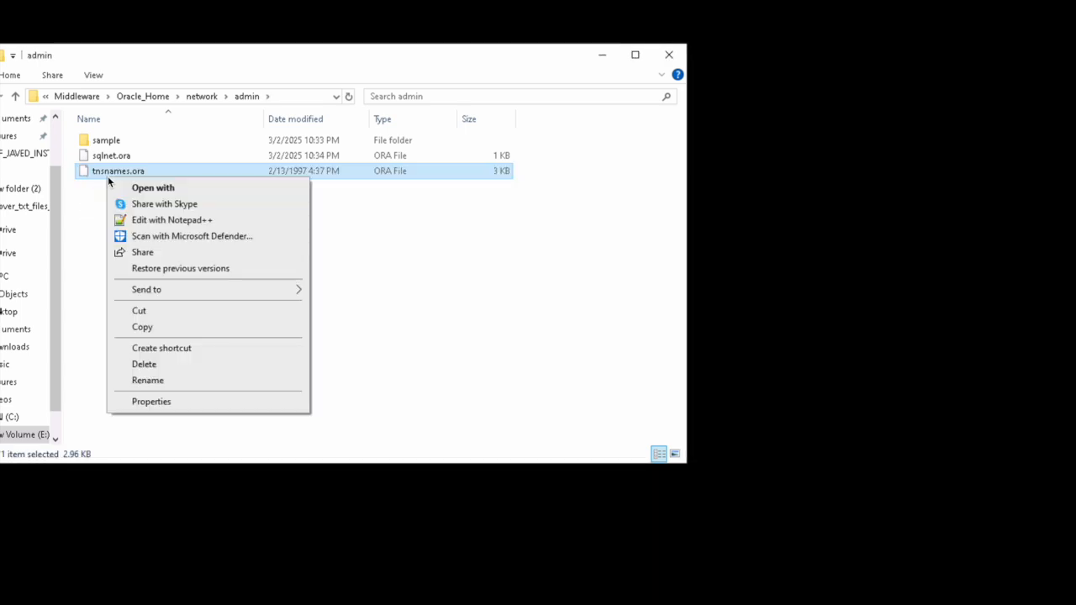
left_click(159, 220)
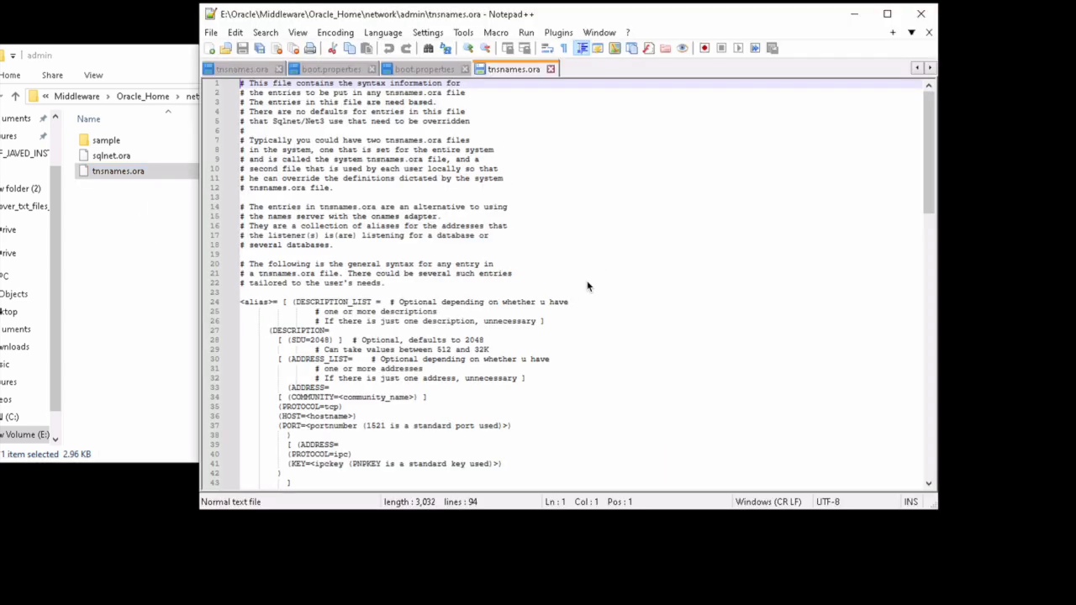
Step: Look through the 94-line tnsnames.ora template, then return to File Explorer
scroll(587, 286, "down", 7)
scroll(587, 286, "down", 20)
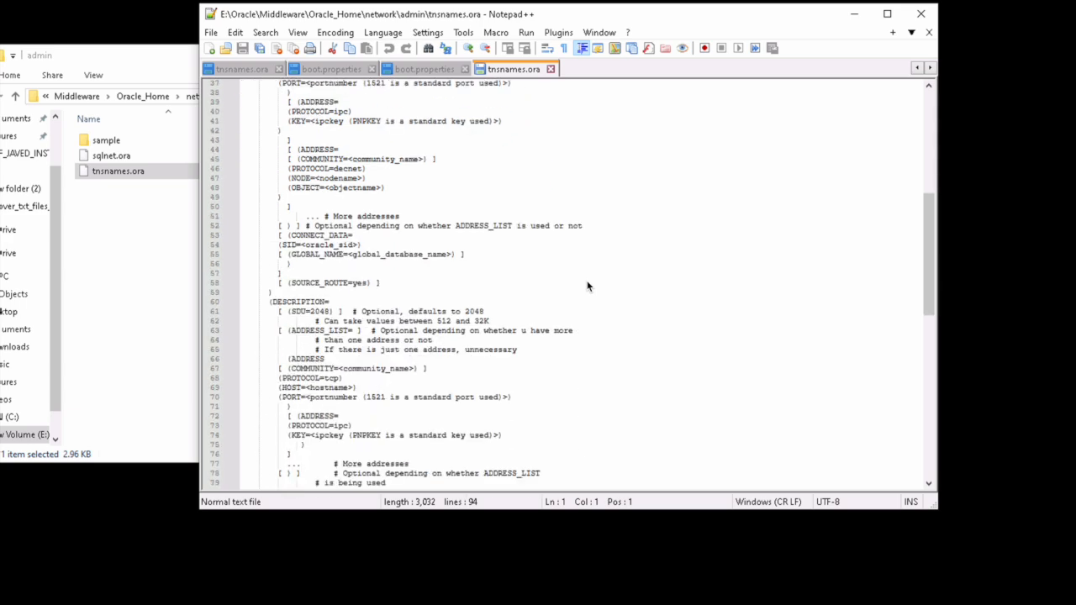
scroll(587, 287, "up", 3)
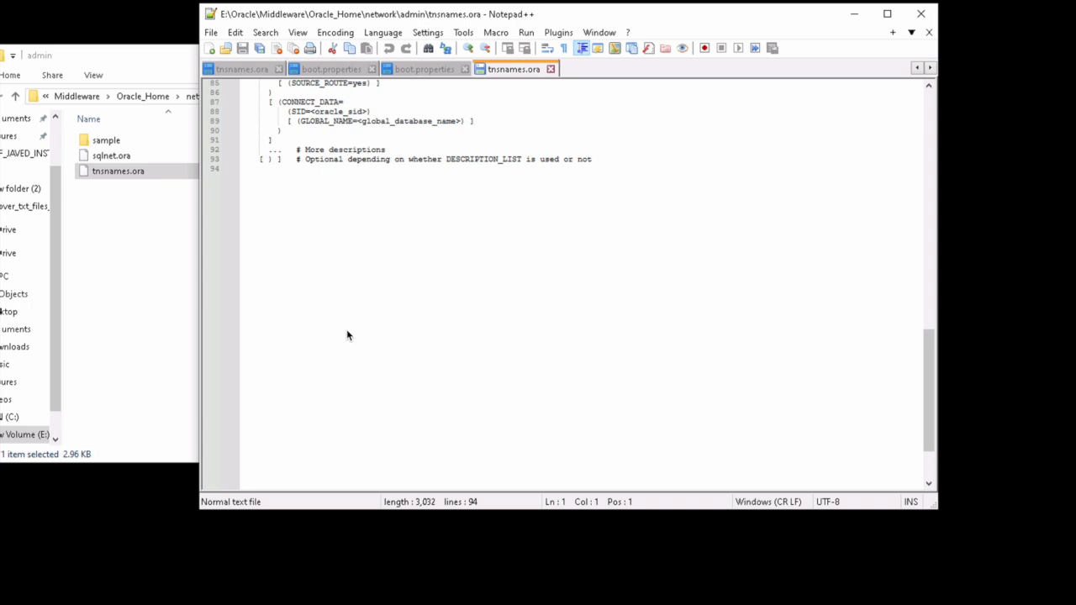
left_click(132, 264)
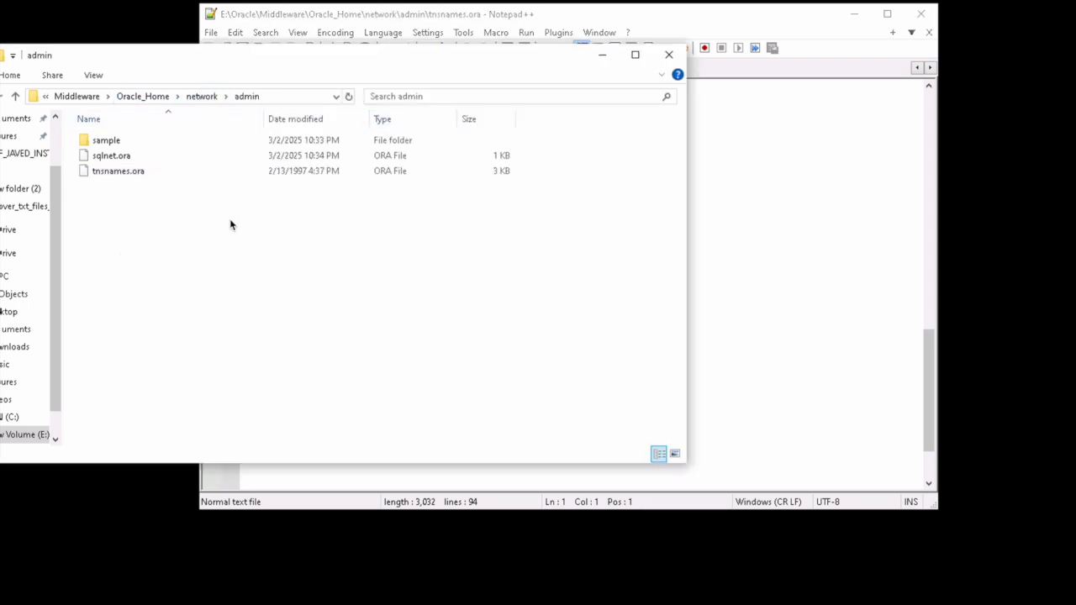
Step: Go from Oracle_Home into user_projects\domains\base_domain
left_click(168, 98)
left_click(128, 223)
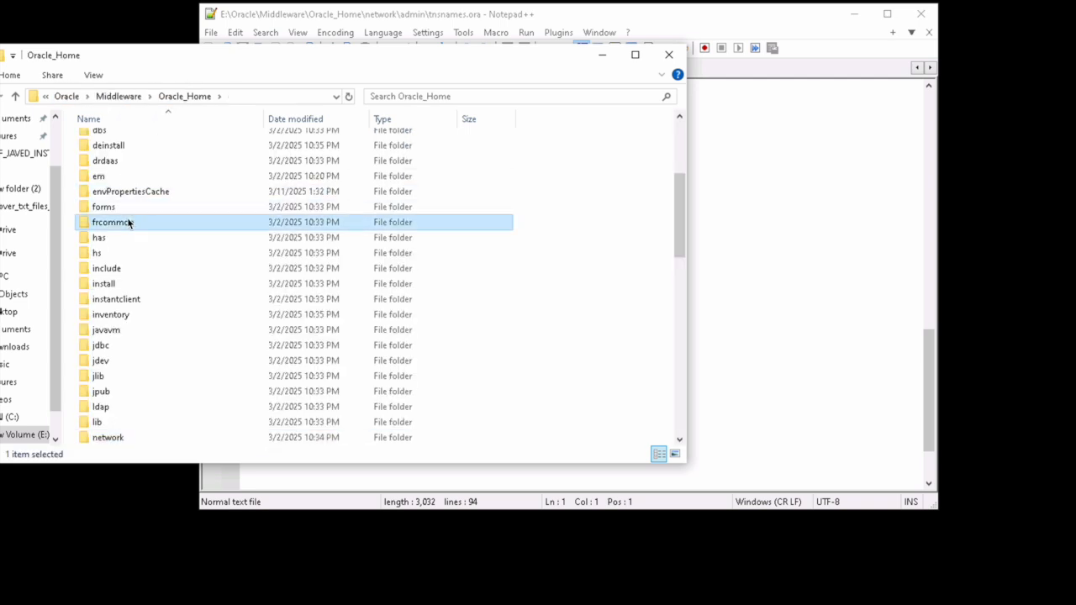
key("u")
key("Down")
key("Return")
key("d")
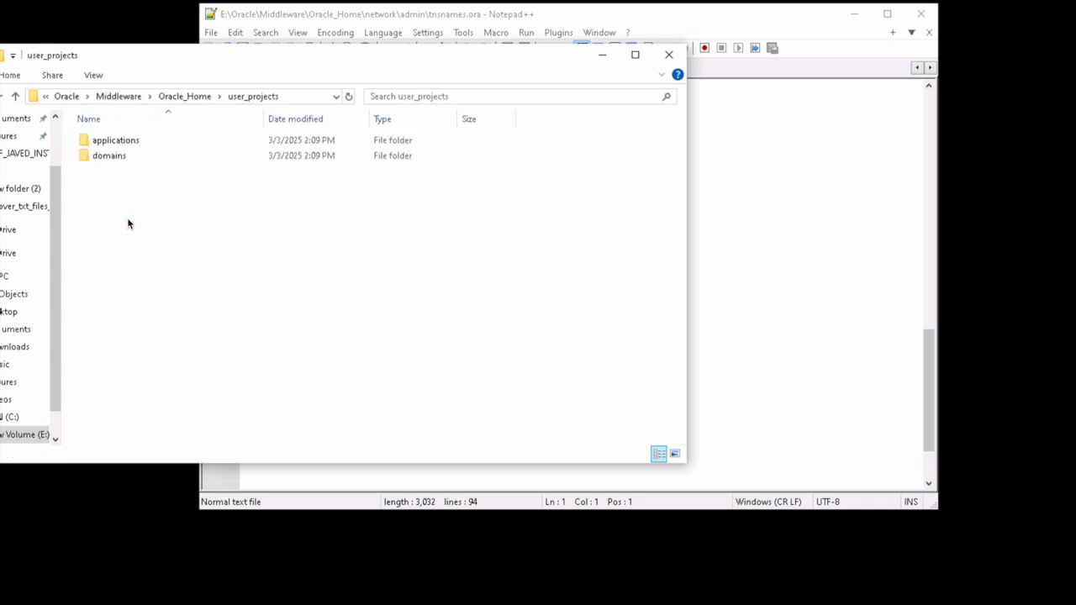
key("Return")
key("b")
key("Return")
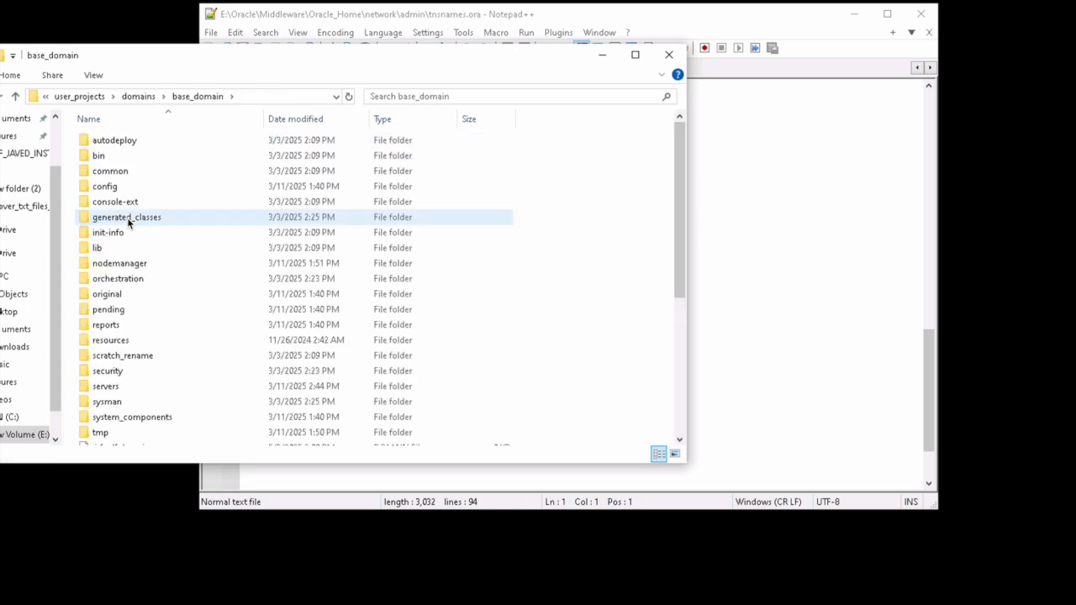
Step: Open config\fmwconfig and edit its tnsnames.ora with Notepad++
key("c")
key("c")
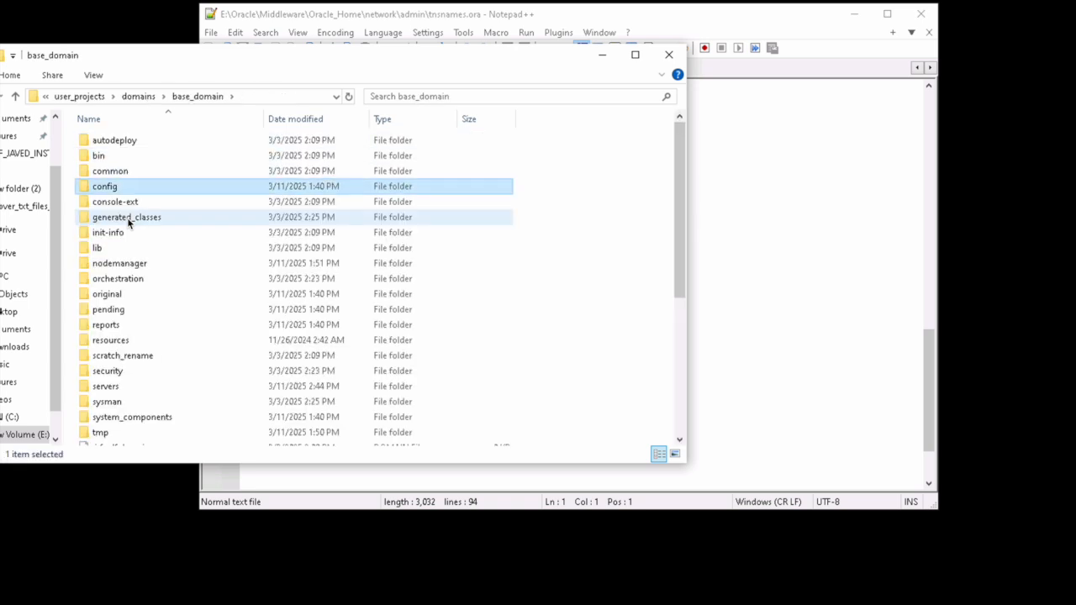
key("c")
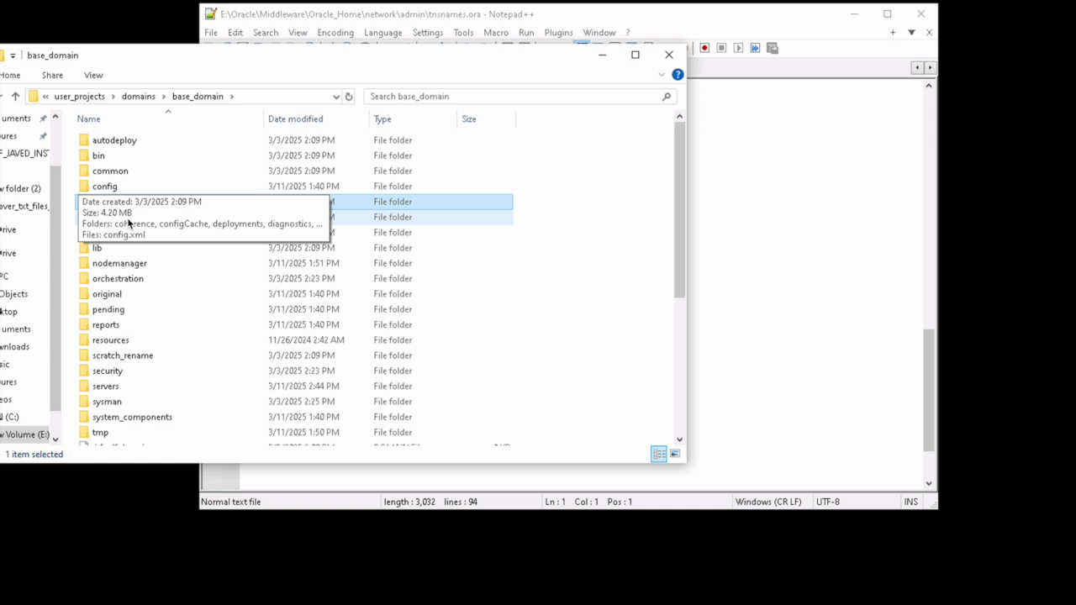
key("Up")
key("Return")
key("d")
key("d")
key("f")
key("Return")
key("t")
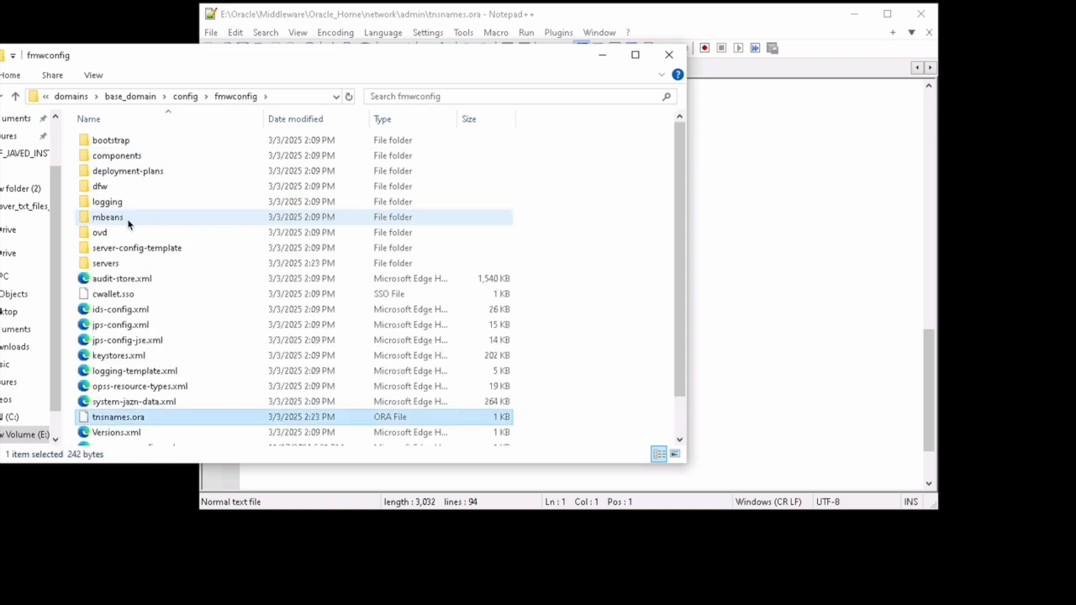
right_click(139, 418)
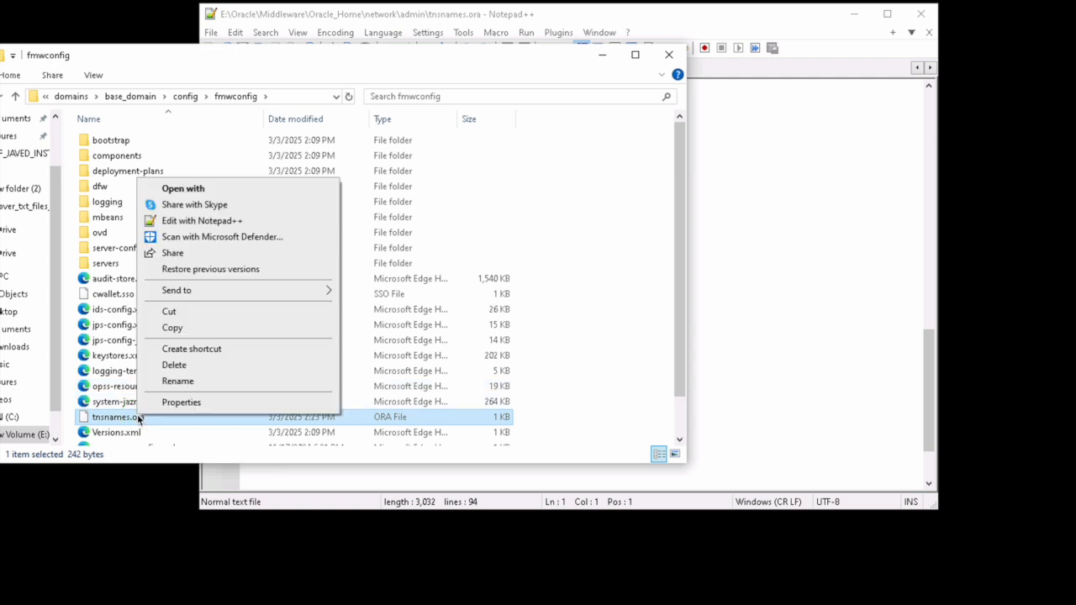
left_click(175, 222)
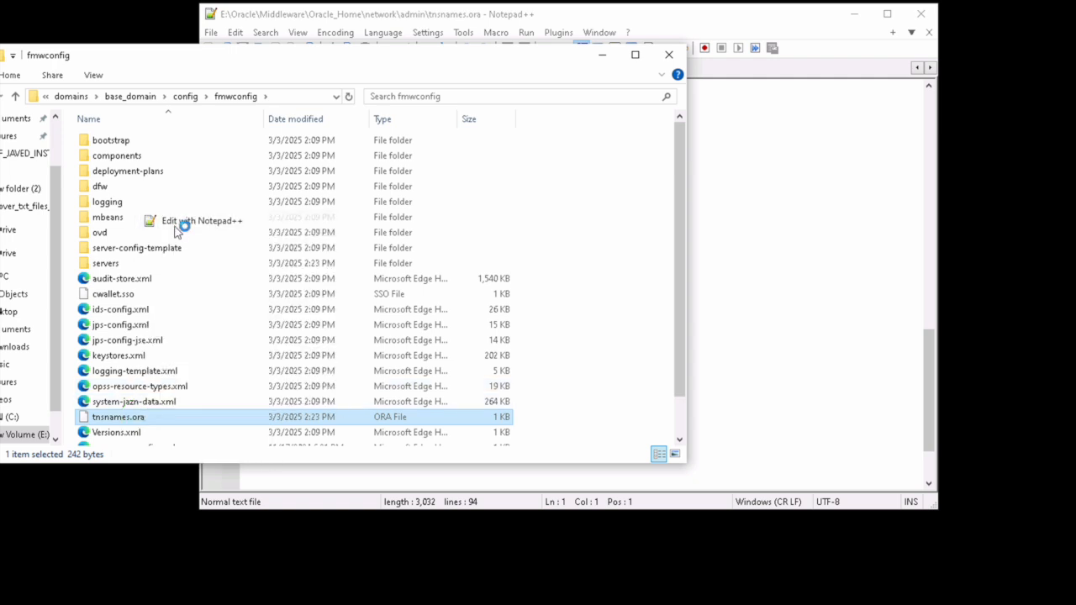
Step: Copy the commented <ALIAS> sample entry and paste it at line 13
key("Down")
key("Down")
key("Down")
key("Down")
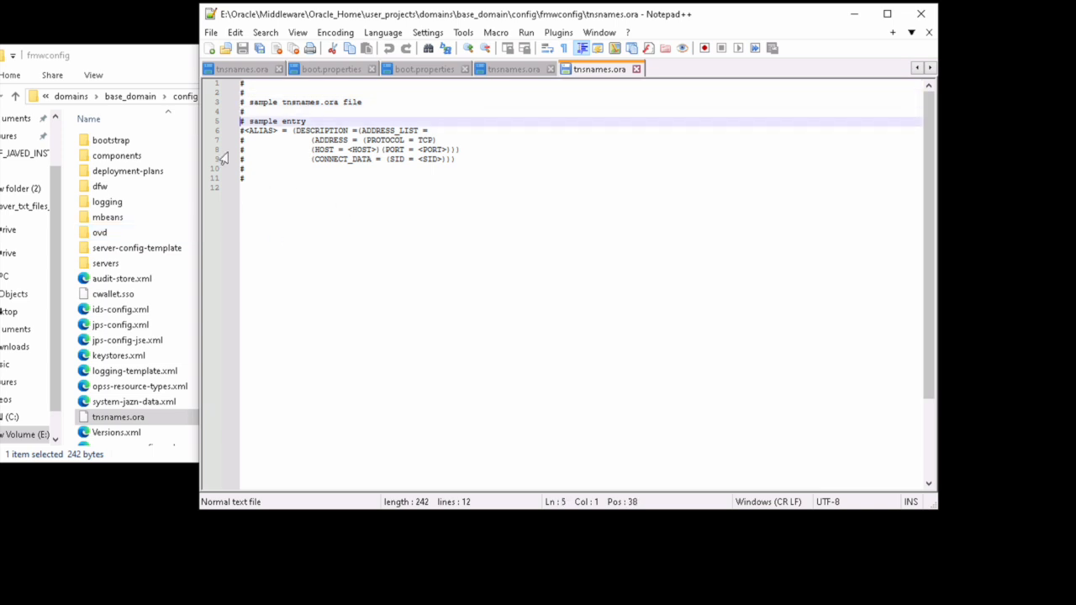
key("Down")
key("Down")
key("Up")
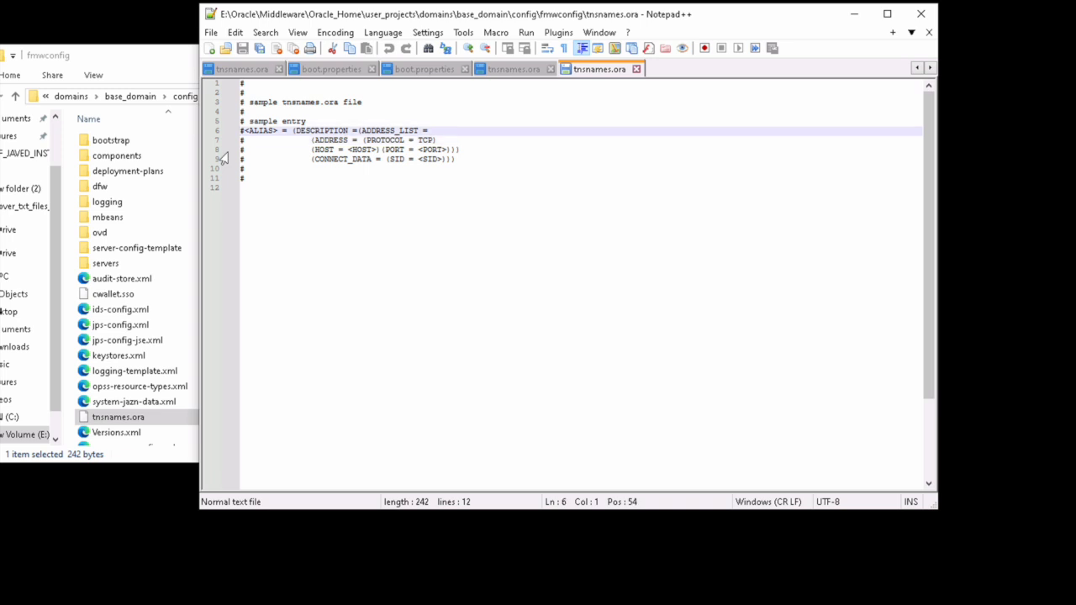
key("shift+Down")
key("shift+Down")
key("shift+Down")
key("shift+Down")
key("ctrl+c")
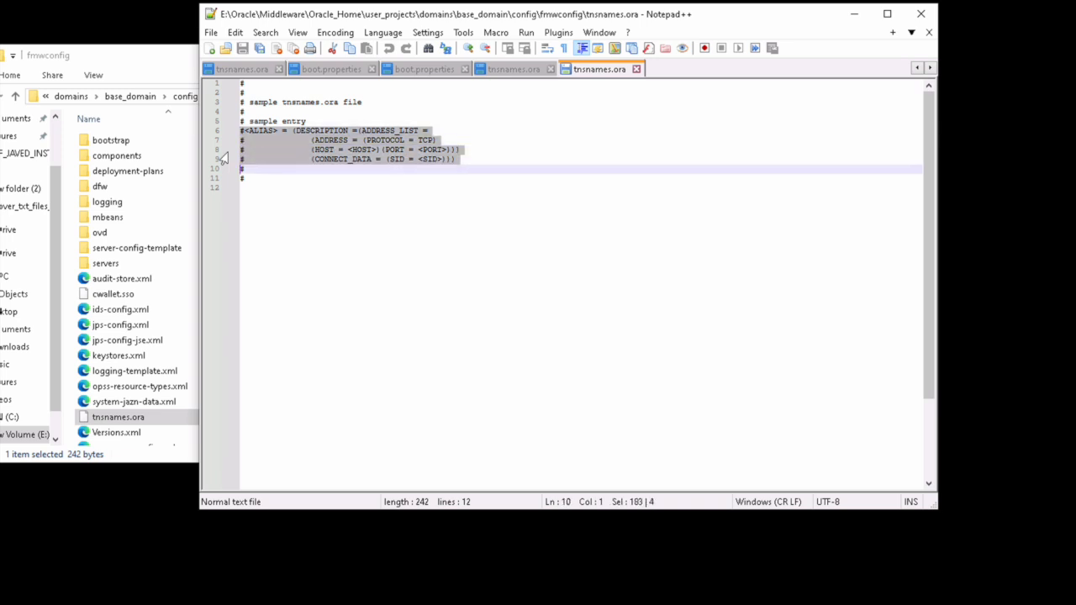
key("Down")
key("Down")
key("Return")
key("super")
type("#<ALIAS> = (DESCRIPTION =(ADDRESS_LIST = # (ADDRESS = (PROTOCOL = TCP) # (HOST = <HOST>)(PORT = <PORT>))")
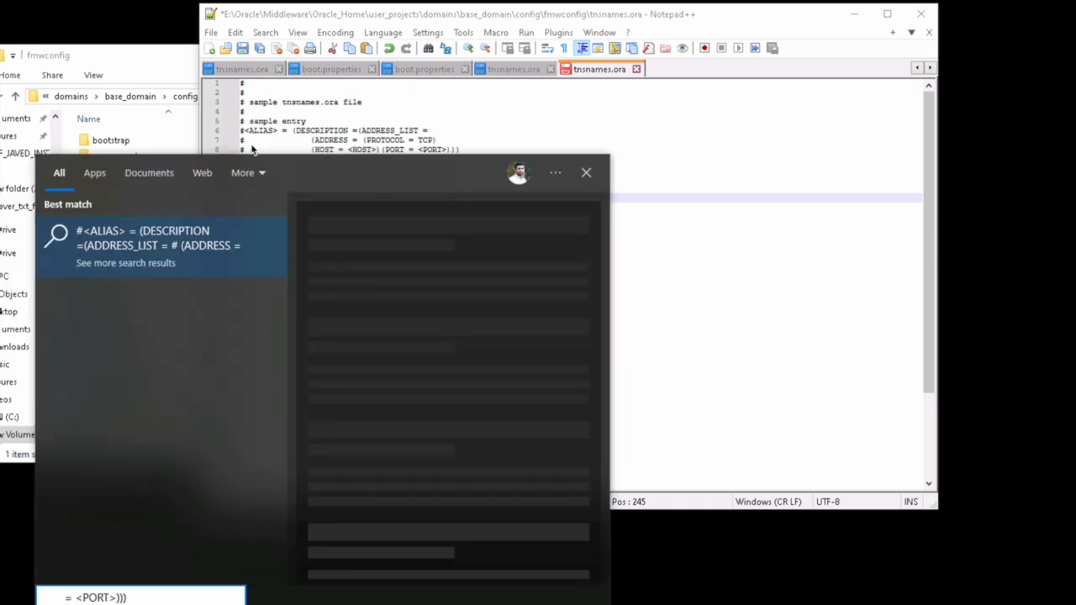
left_click(685, 208)
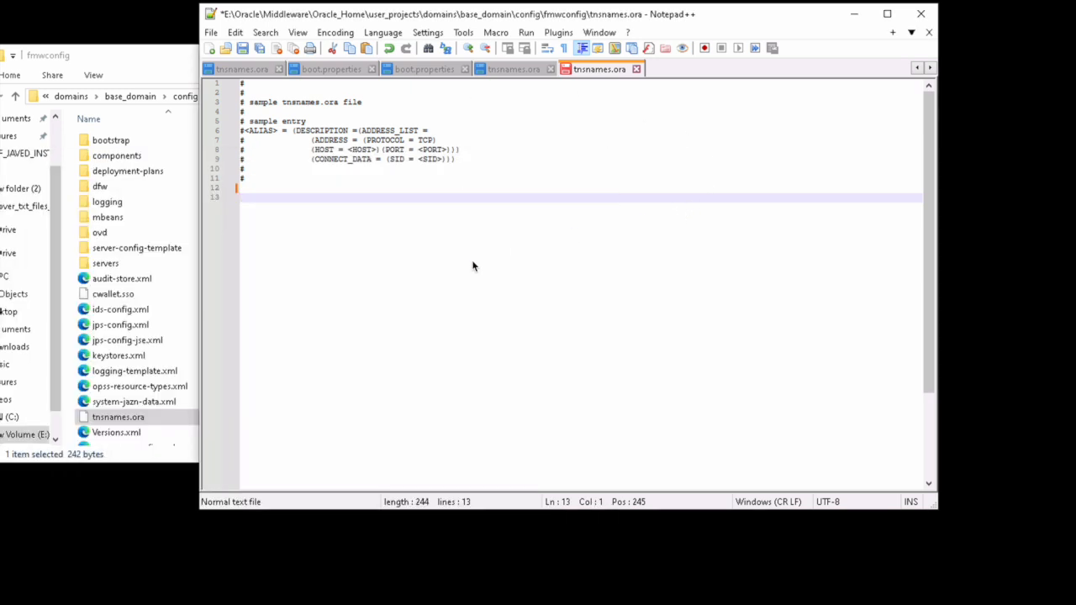
key("ctrl+v")
Step: Remove the leading # from lines 13–16 of the pasted entry
key("Up")
key("Up")
key("Up")
key("Up")
key("Delete")
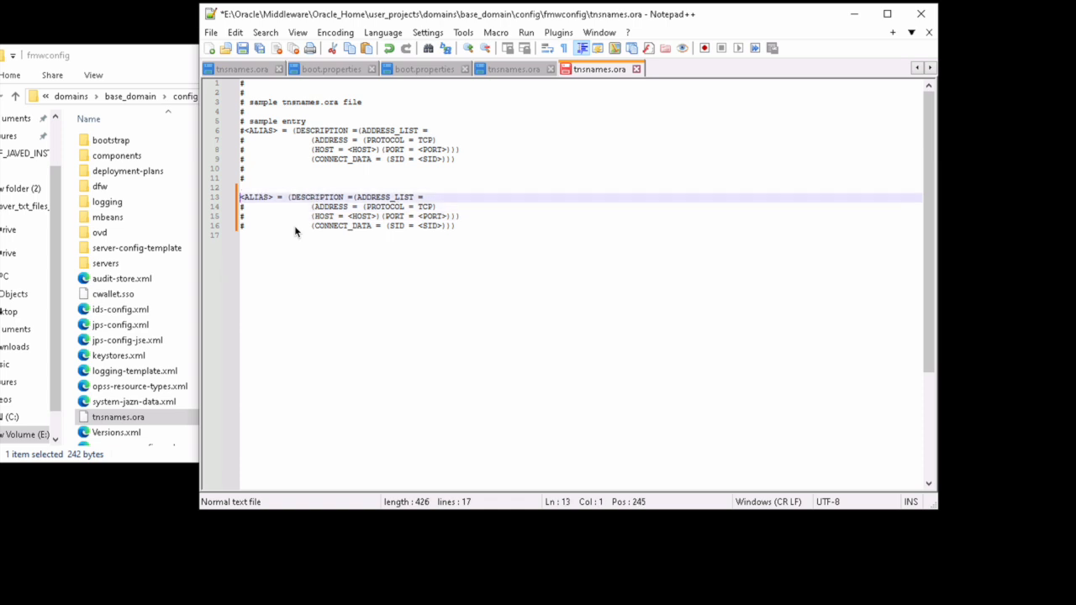
key("Down")
key("Right")
key("BackSpace")
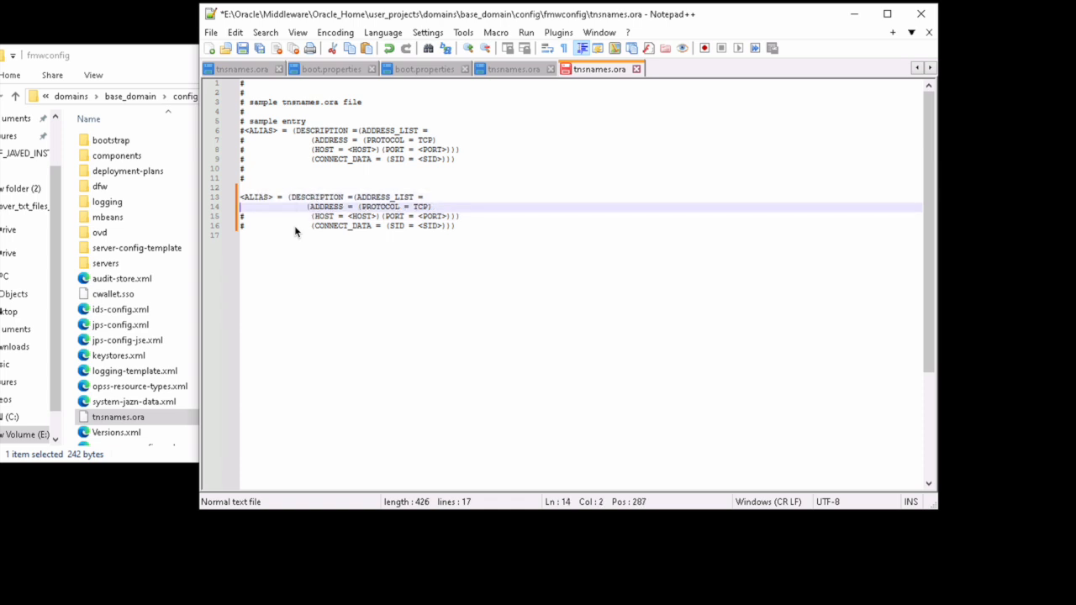
key("Down")
key("Right")
key("BackSpace")
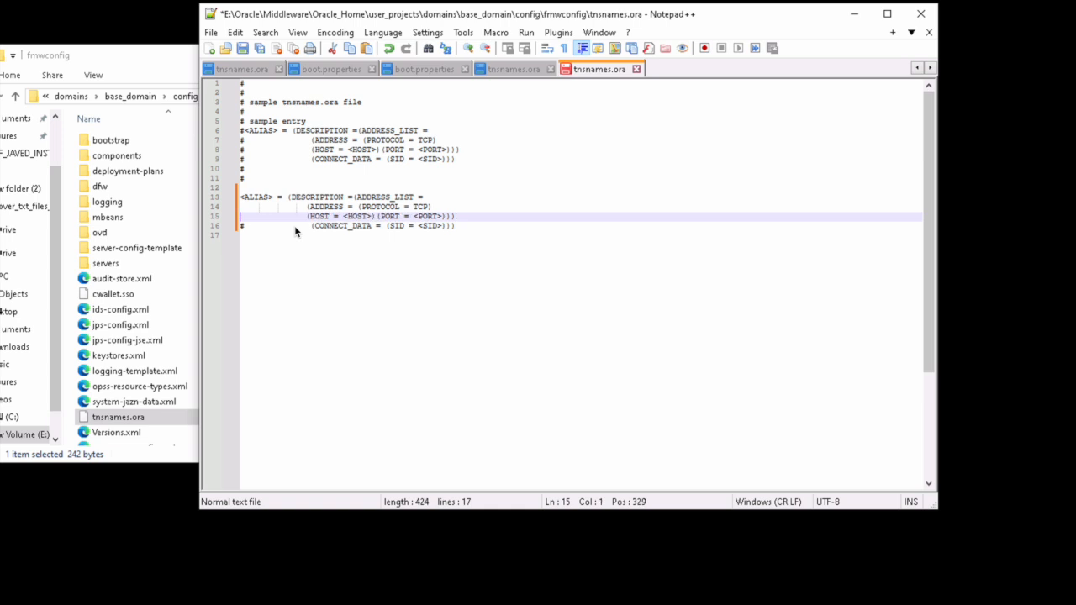
key("Down")
key("Right")
key("BackSpace")
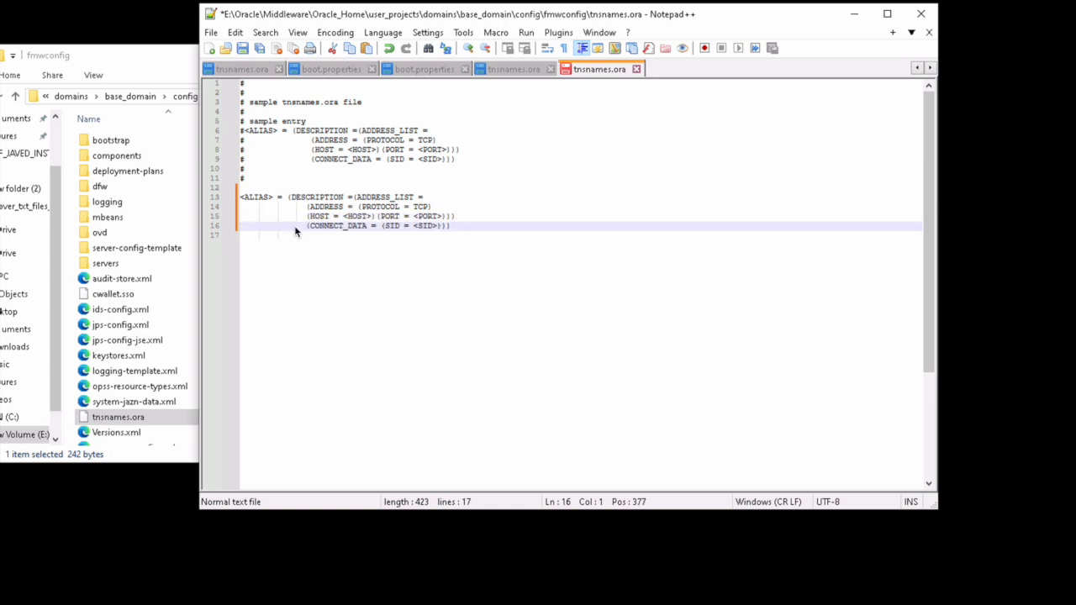
Step: Save the edited tnsnames.ora and switch back to File Explorer
right_click(609, 74)
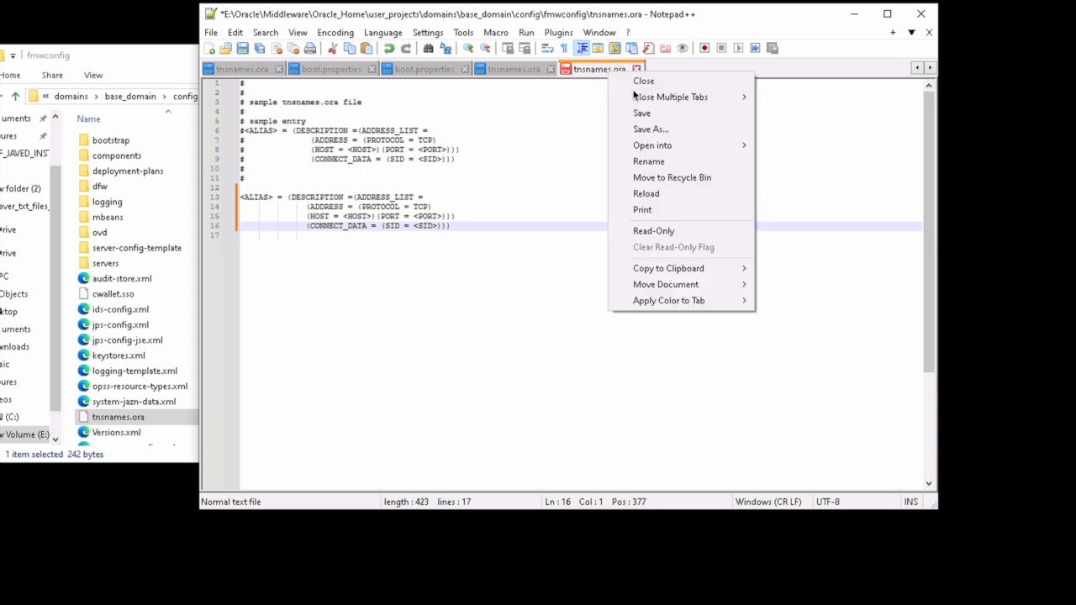
left_click(640, 113)
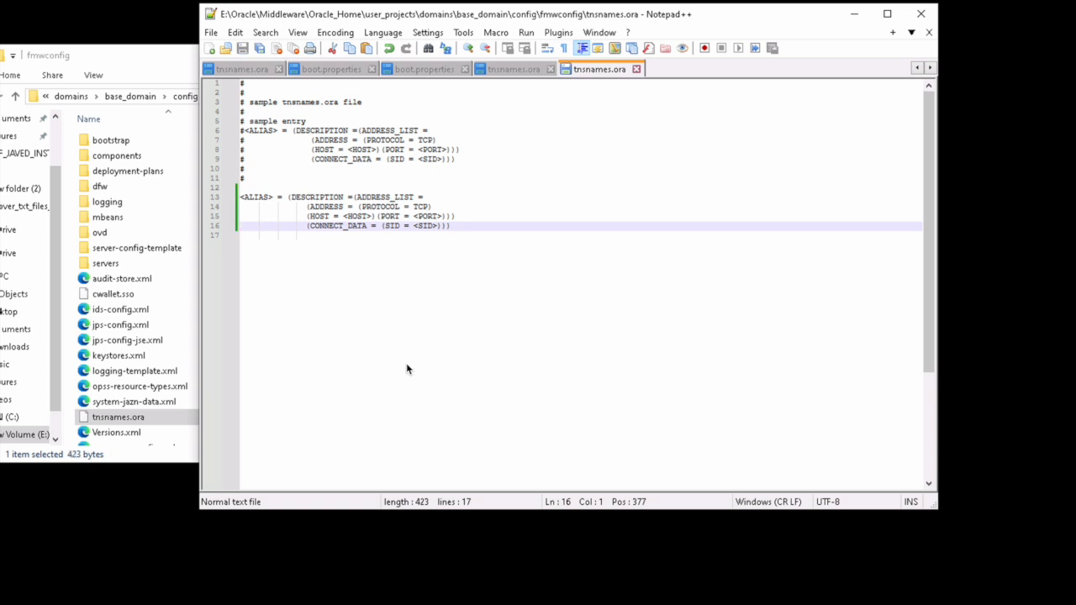
left_click(177, 59)
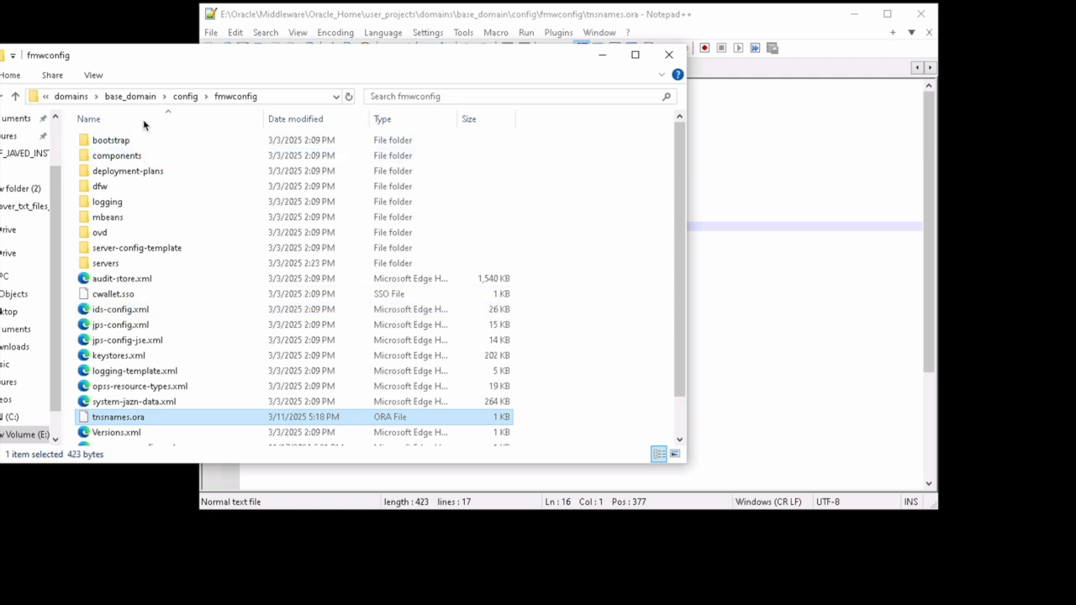
Step: Go up to drive E: and open the 19_14\db folder
left_click(77, 98)
left_click(87, 97)
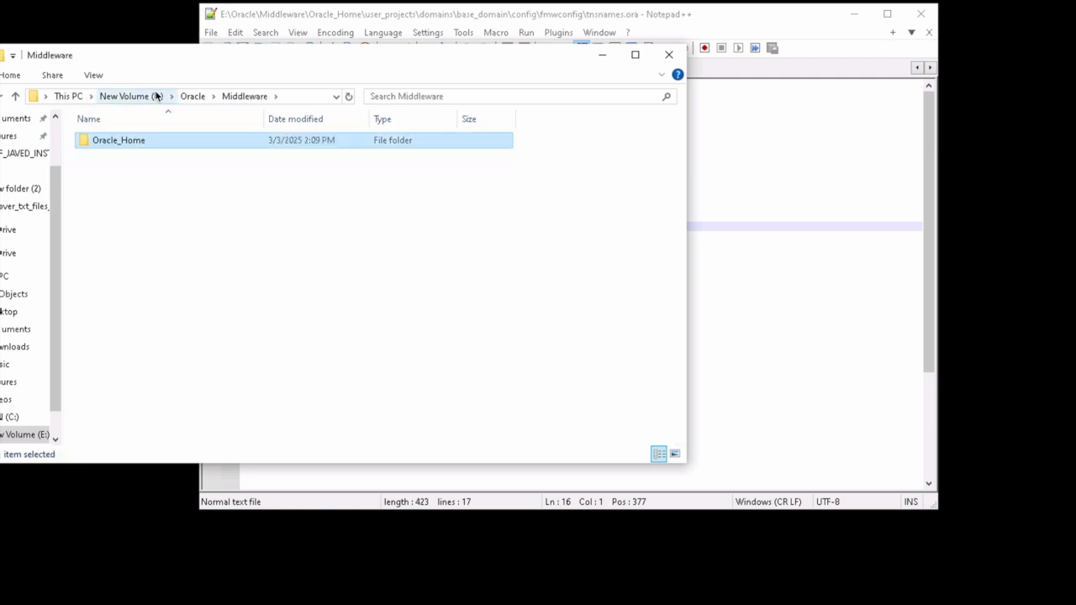
left_click(193, 96)
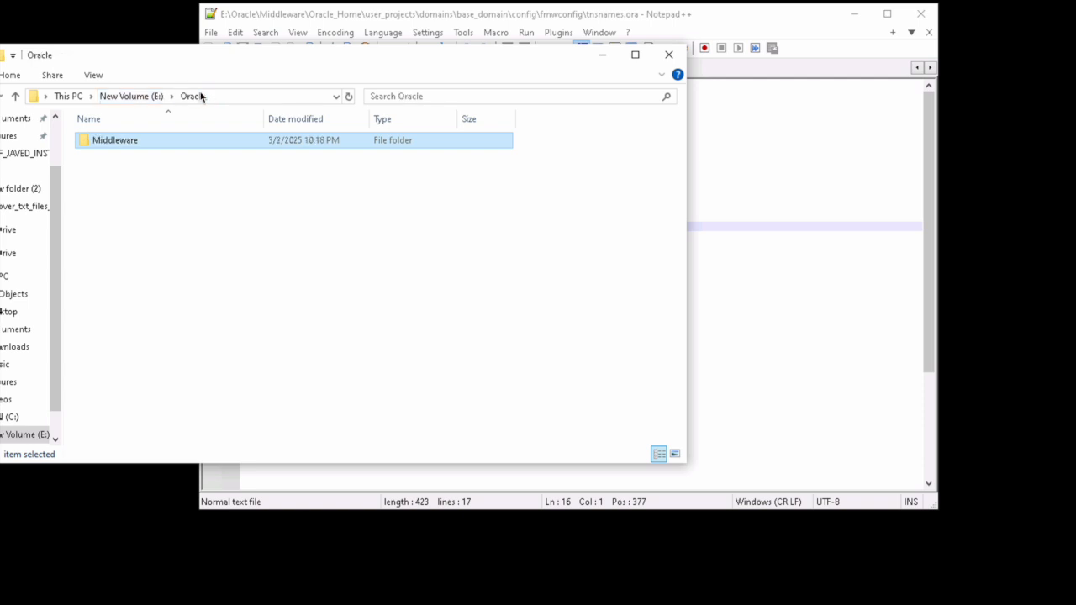
left_click(134, 95)
double_click(124, 160)
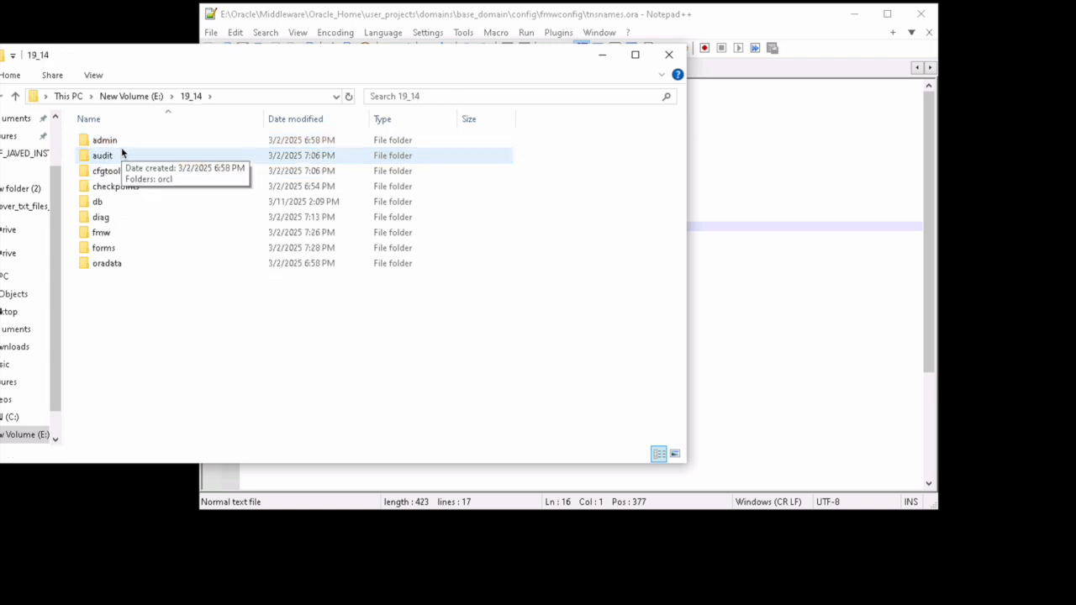
left_click(121, 150)
key("Down")
key("Down")
key("Down")
key("Down")
key("Down")
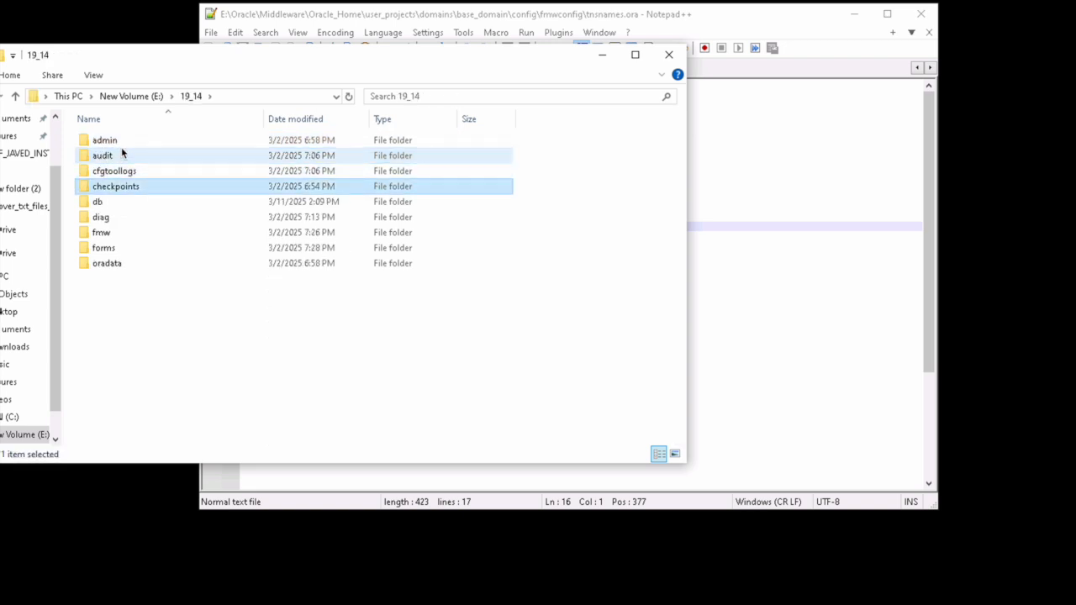
key("Up")
key("Up")
key("Down")
key("Return")
Step: Copy the 1005-byte tnsnames.ora from db\network\admin and return to 19_14
left_click(121, 147)
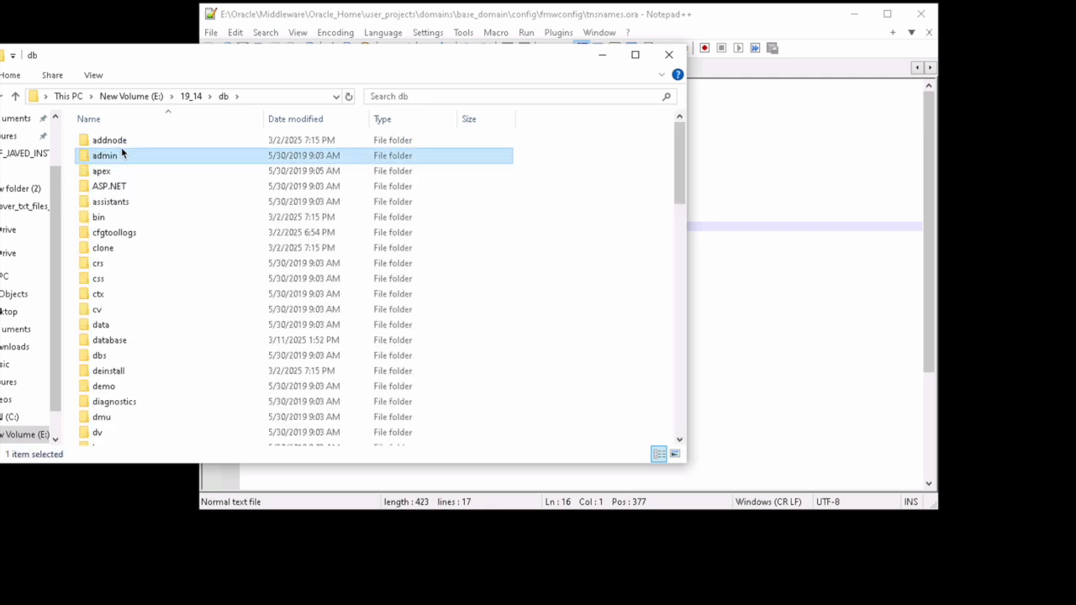
key("n")
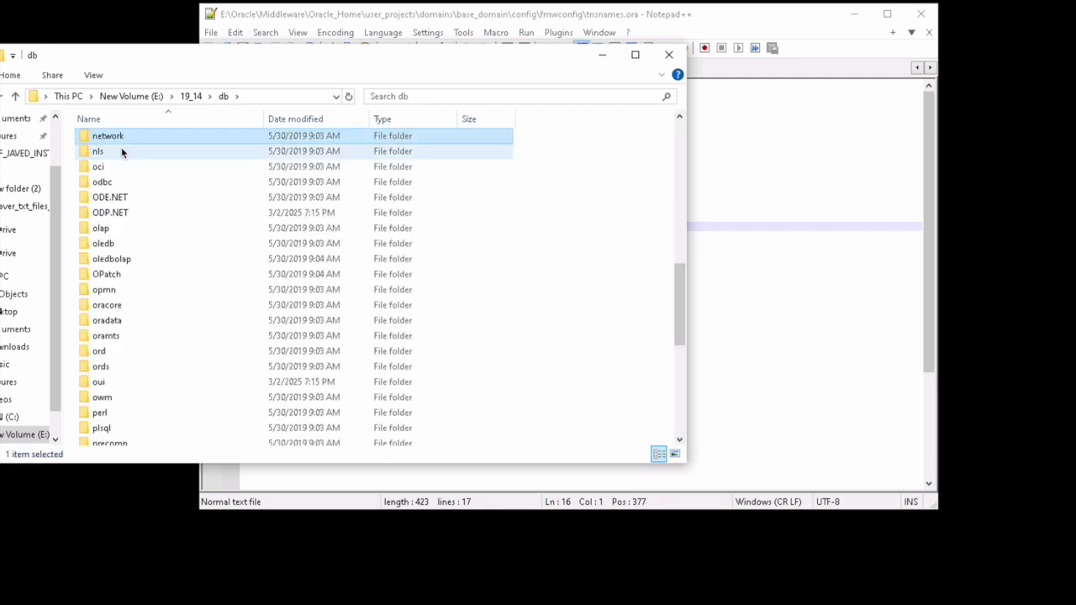
left_click(123, 180)
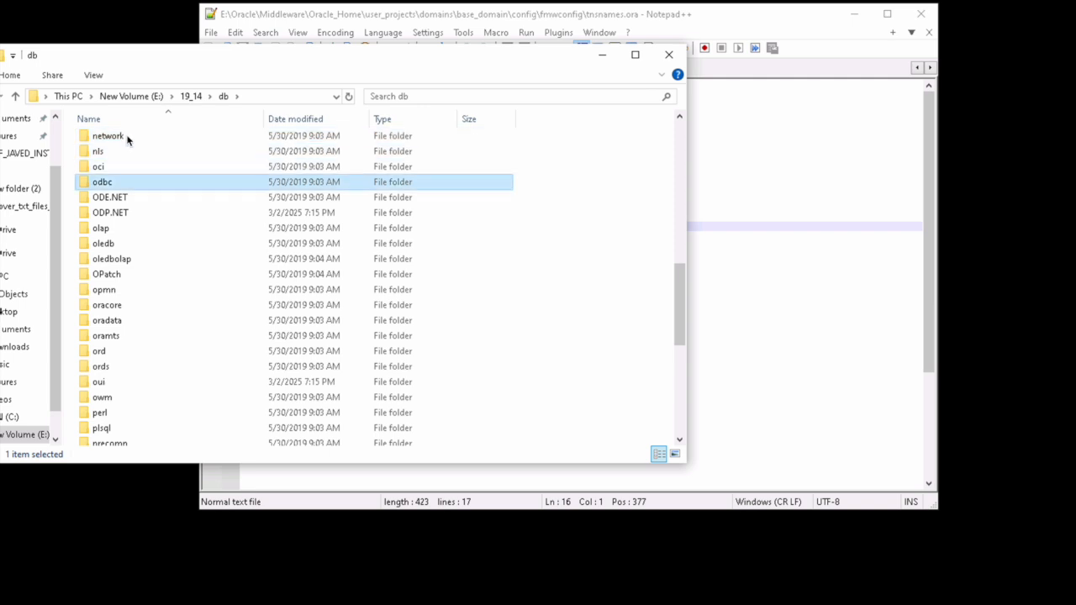
left_click(123, 133)
double_click(123, 136)
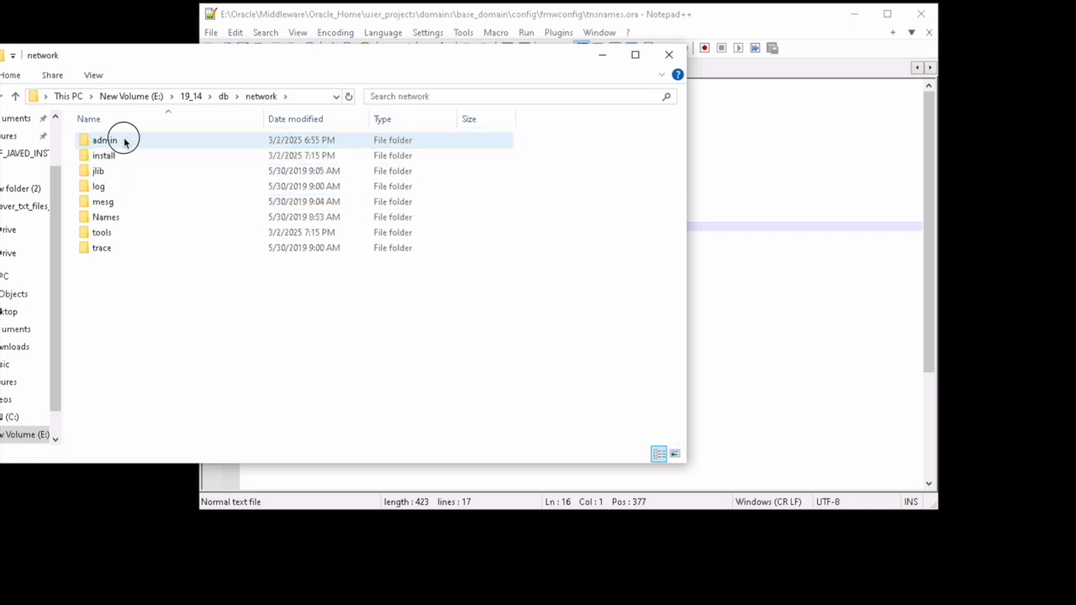
double_click(123, 137)
left_click(124, 204)
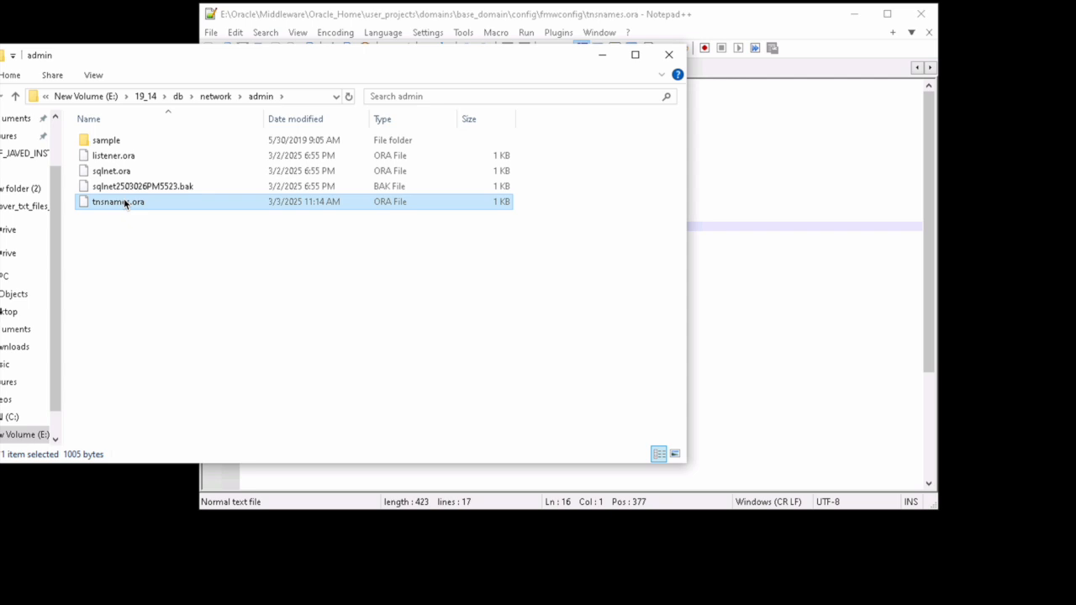
right_click(125, 204)
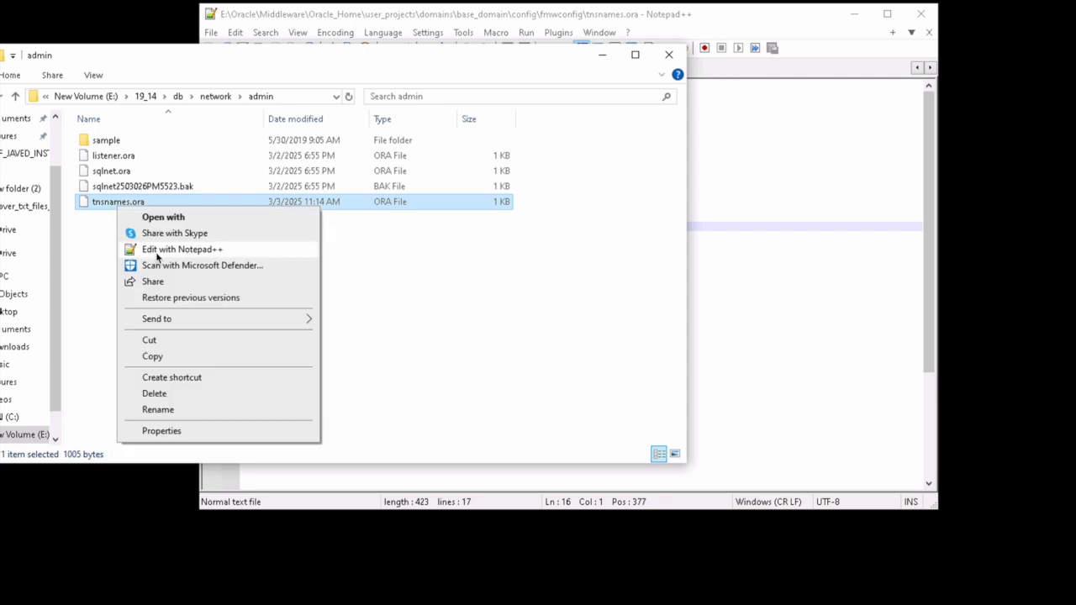
left_click(152, 356)
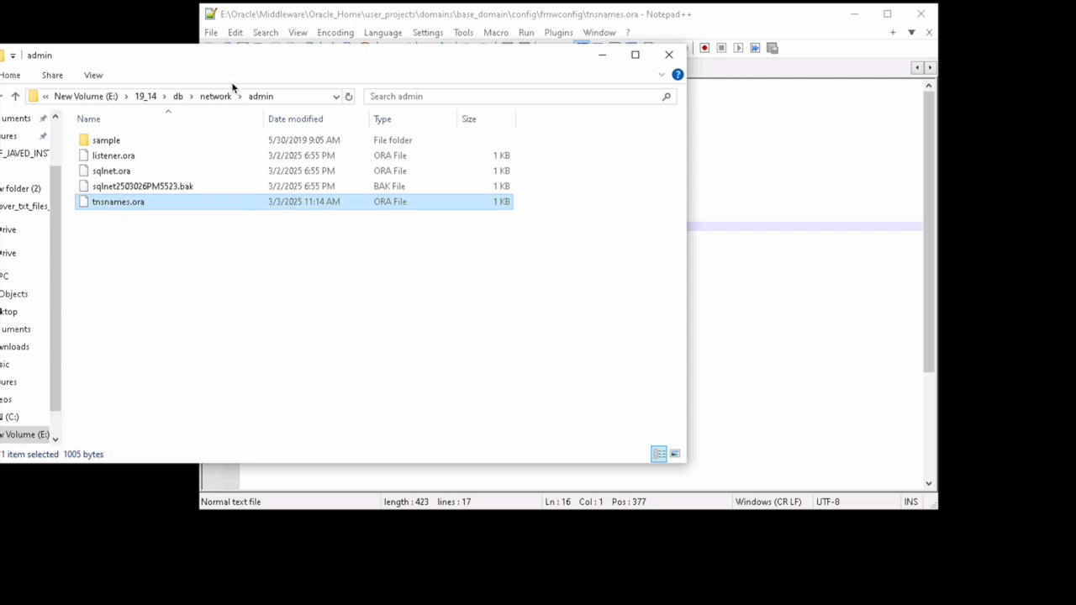
left_click(146, 99)
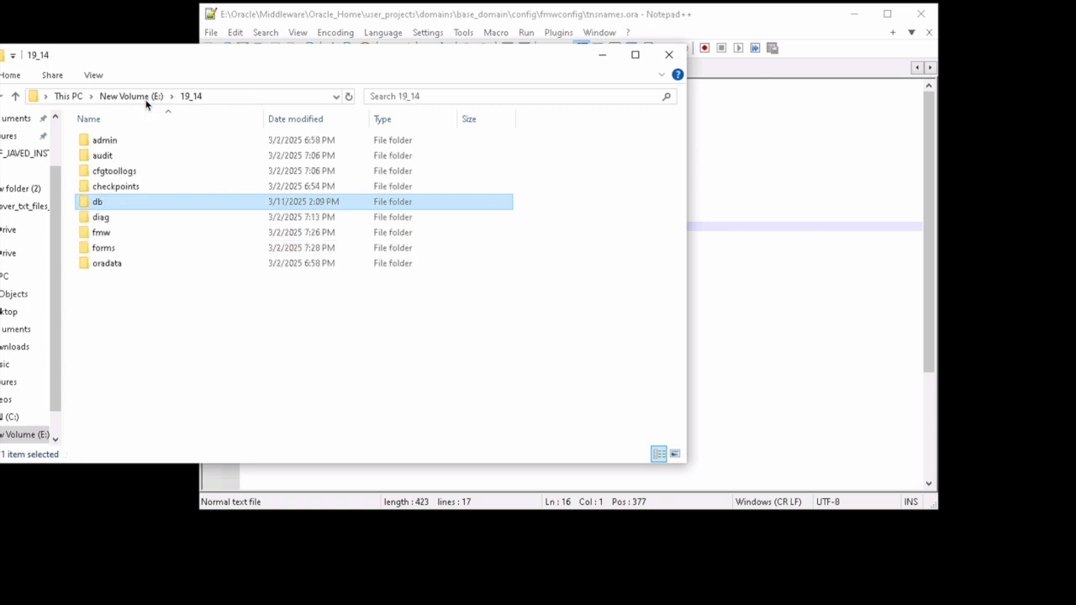
Step: Navigate to Oracle\Middleware\Oracle_Home\network\admin
left_click(156, 98)
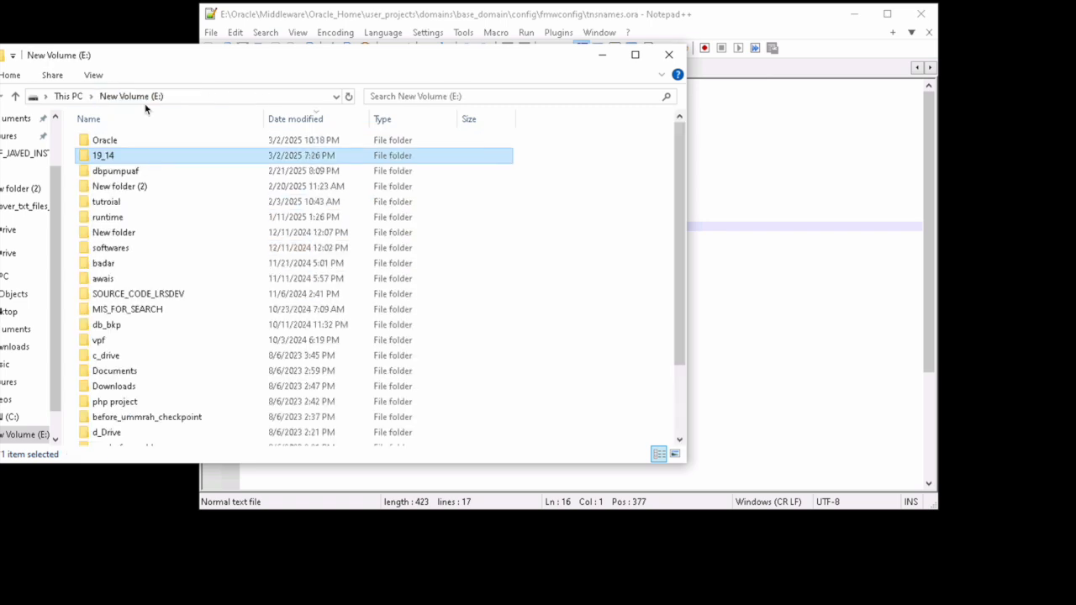
double_click(116, 143)
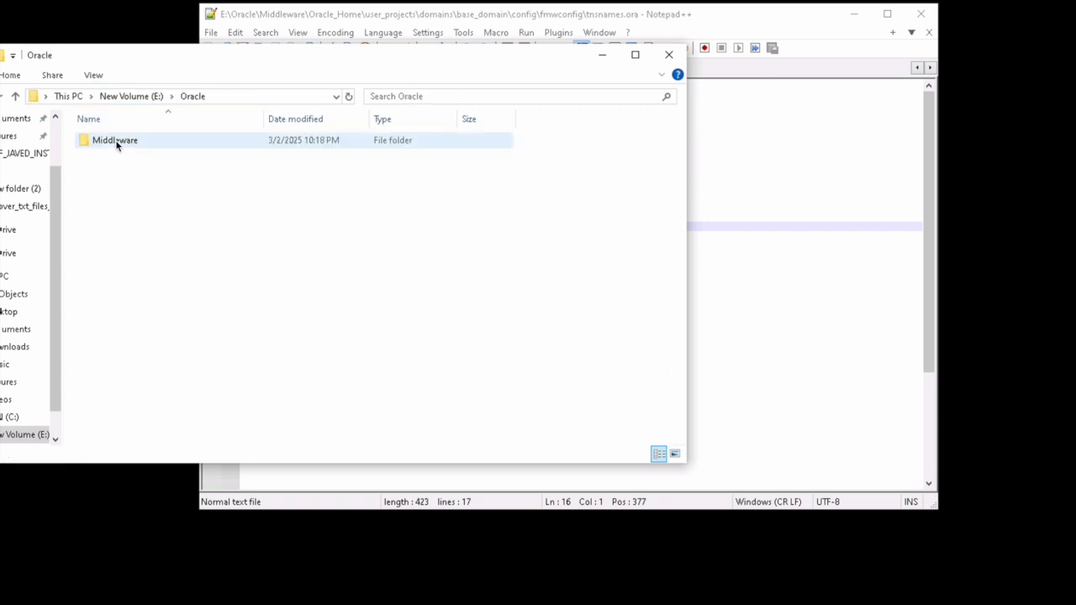
double_click(116, 143)
left_click(116, 143)
double_click(116, 143)
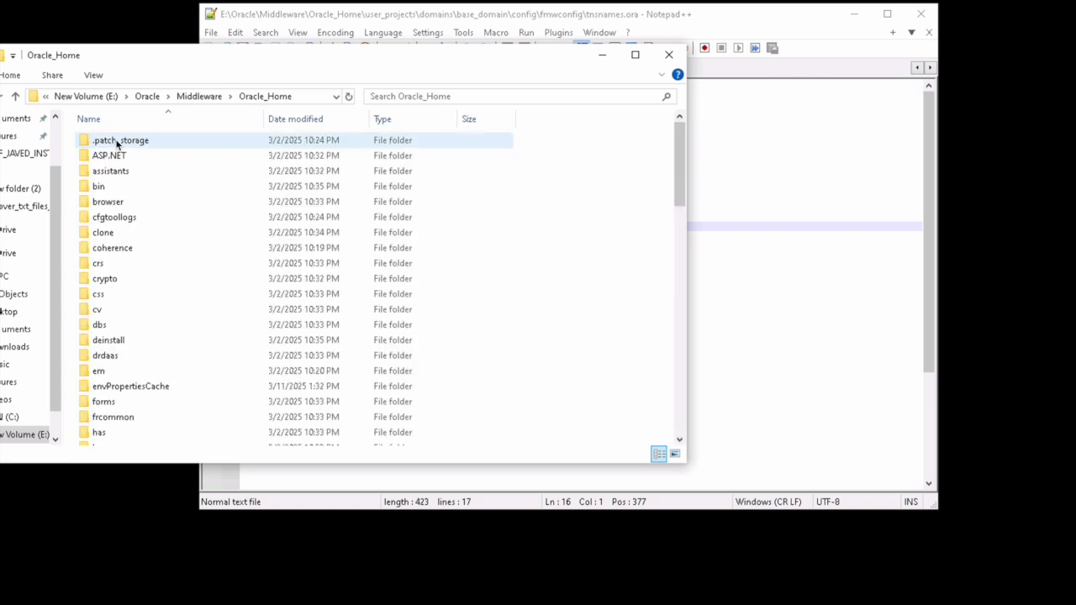
left_click(120, 203)
key("n")
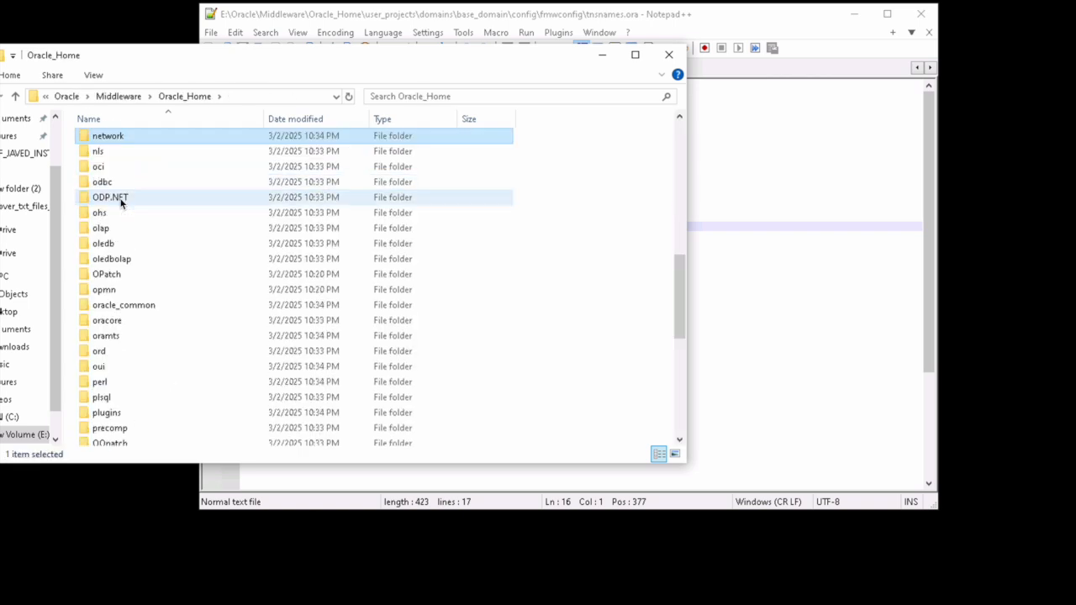
key("Return")
key("Down")
key("Up")
key("Return")
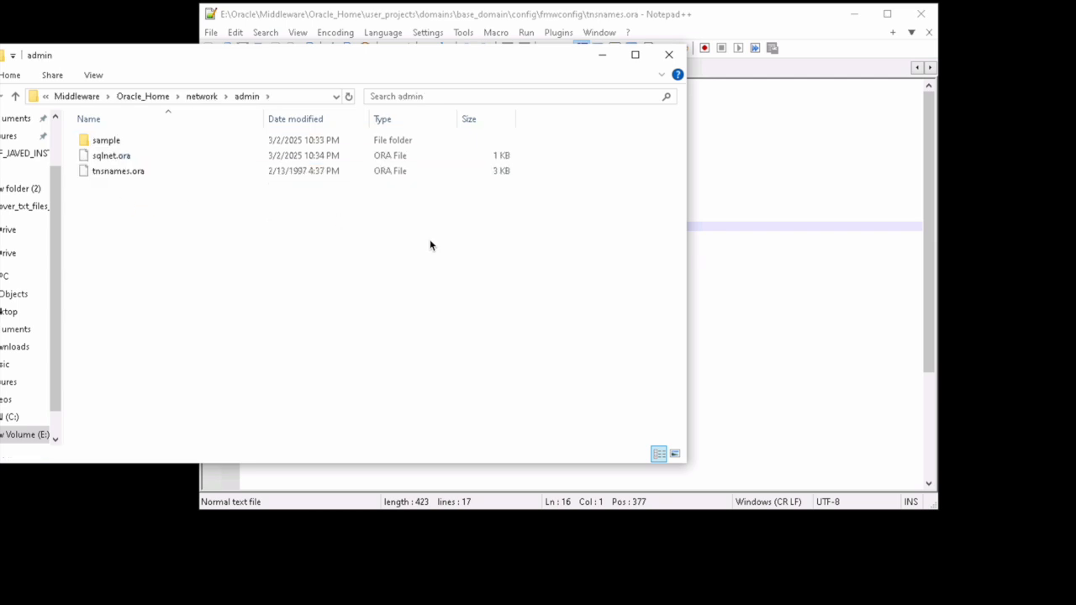
Step: Close both tnsnames.ora files in Notepad++
left_click(785, 161)
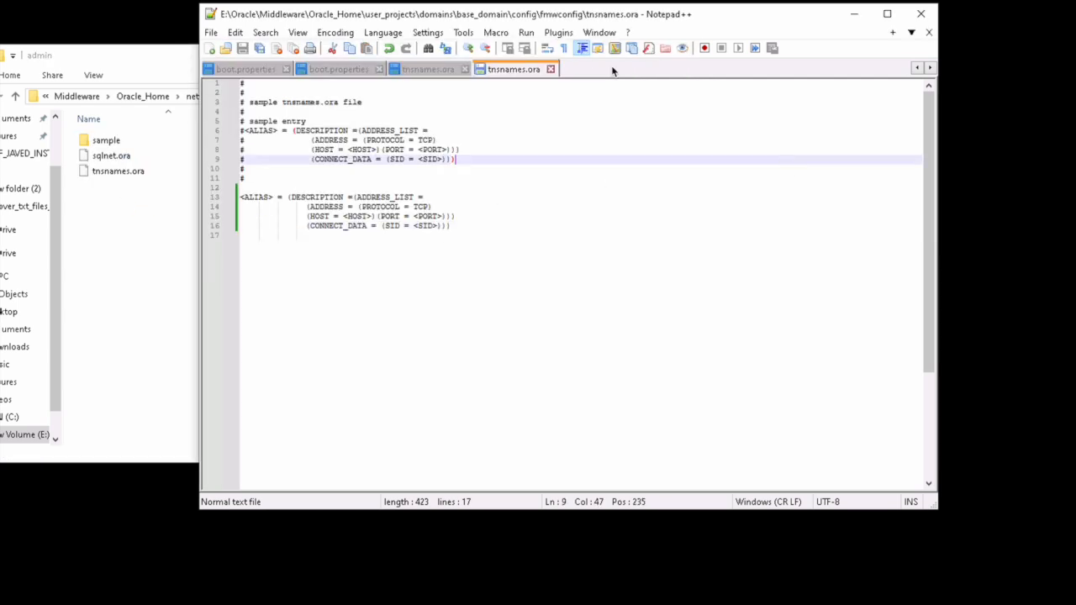
left_click(551, 69)
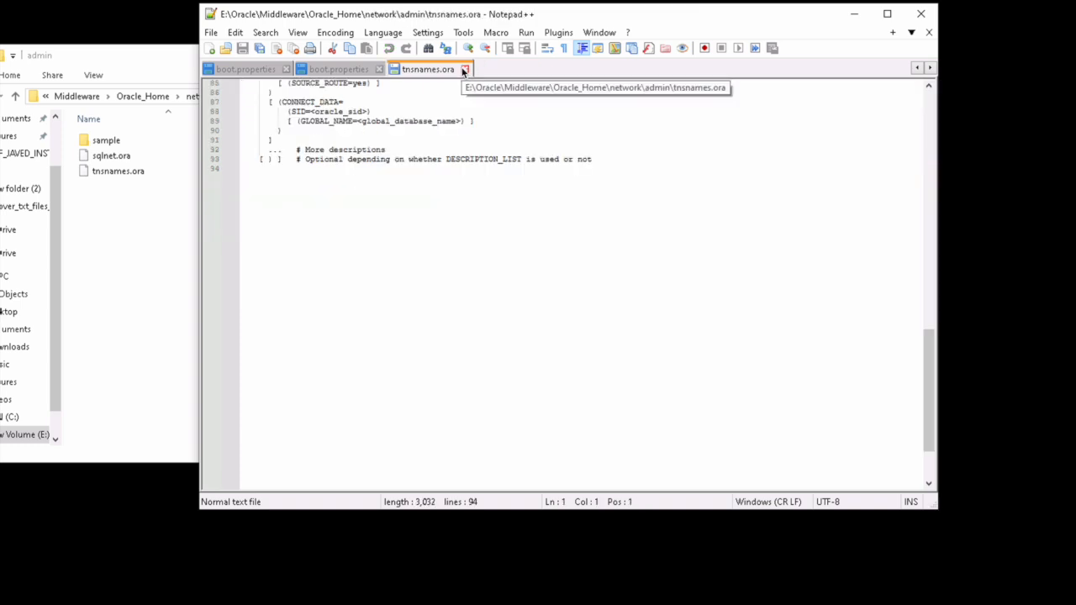
left_click(463, 69)
Step: Paste the 19_14 tnsnames.ora into network\admin, replacing the sample copy
left_click(146, 224)
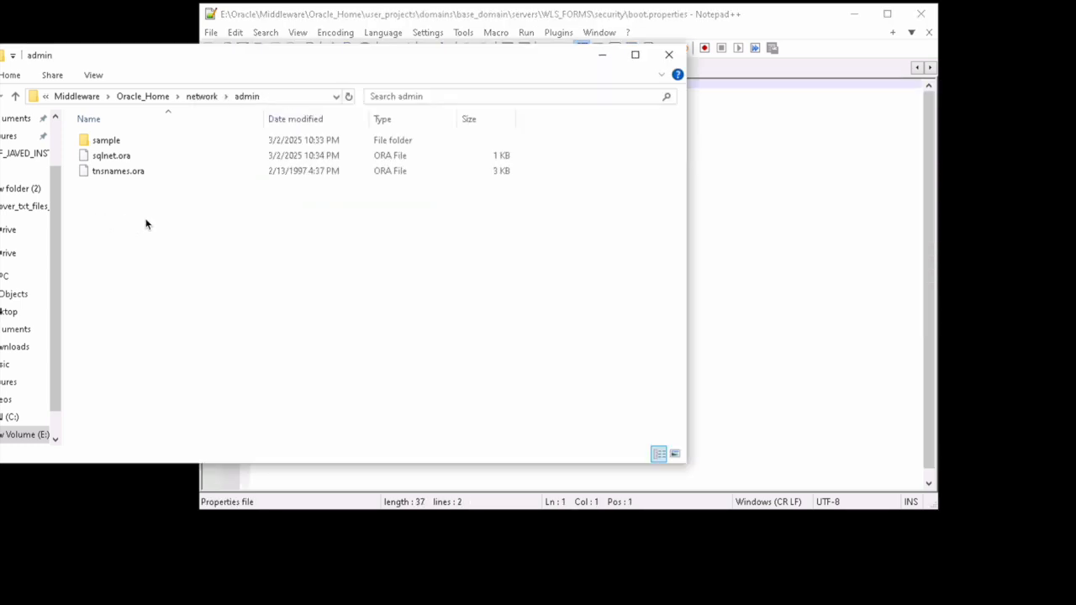
right_click(146, 224)
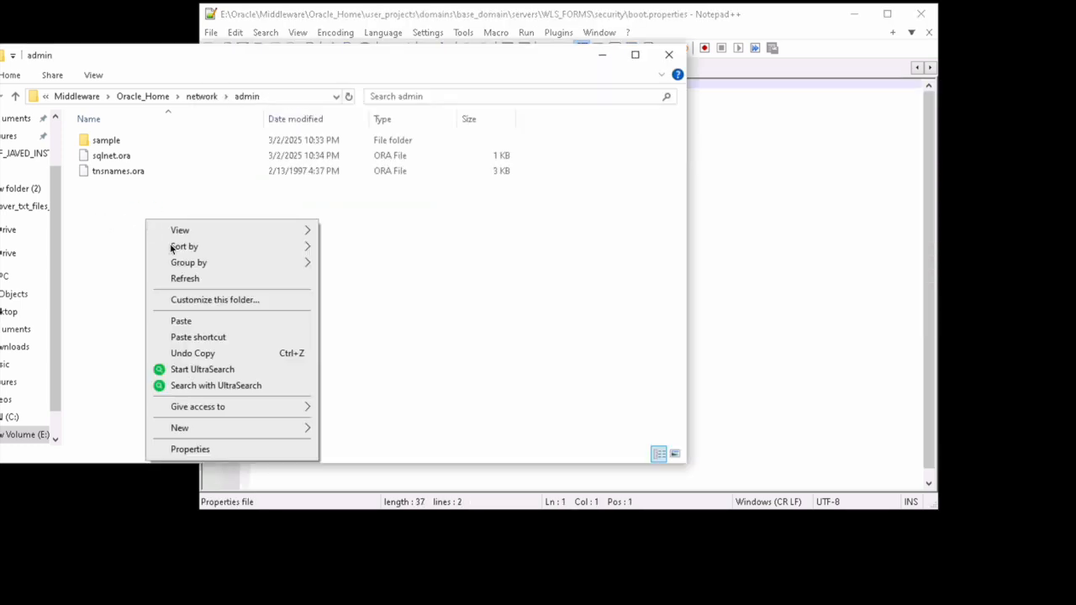
left_click(216, 319)
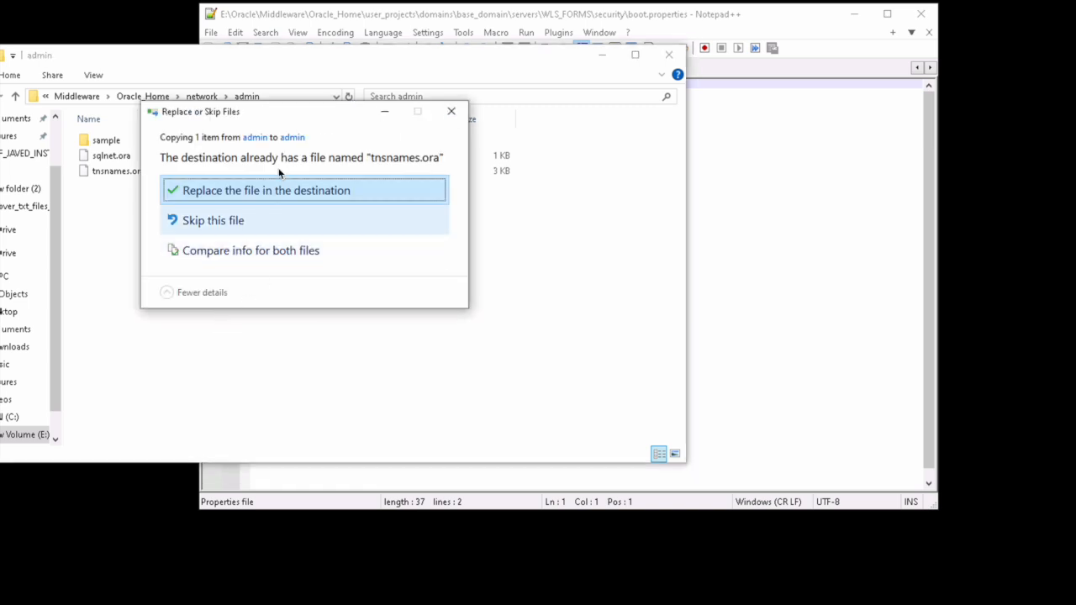
left_click(270, 197)
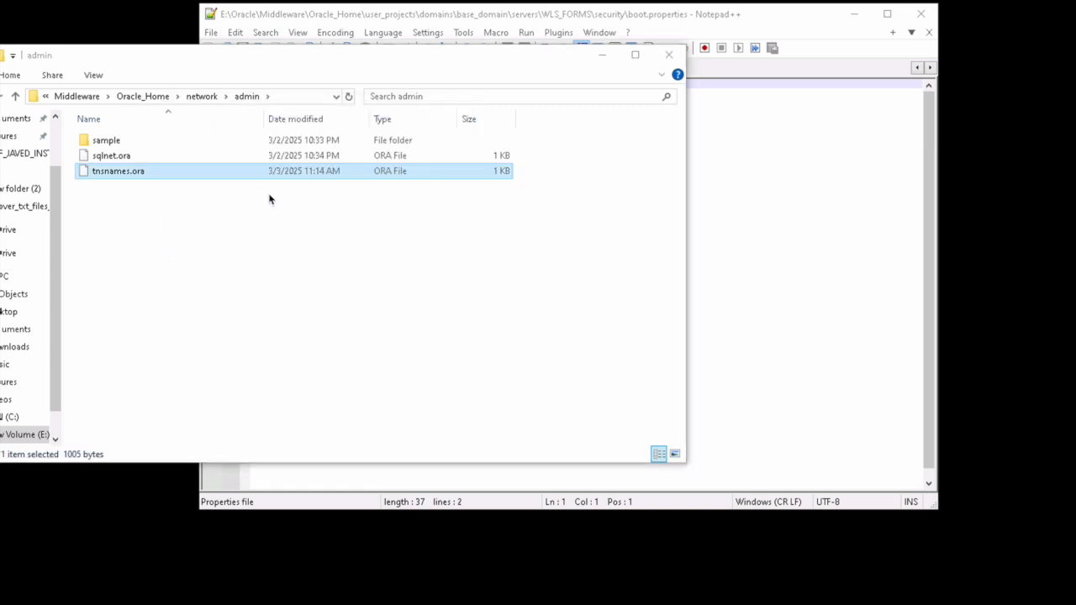
Step: Go from Oracle_Home into user_projects\domains\base_domain
left_click(160, 98)
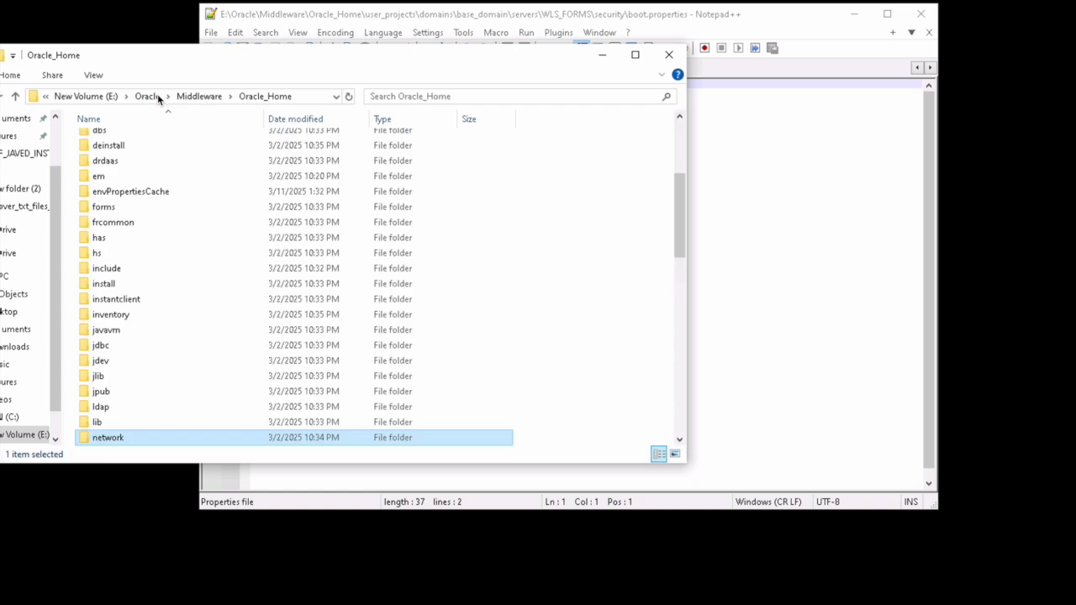
left_click(154, 203)
key("u")
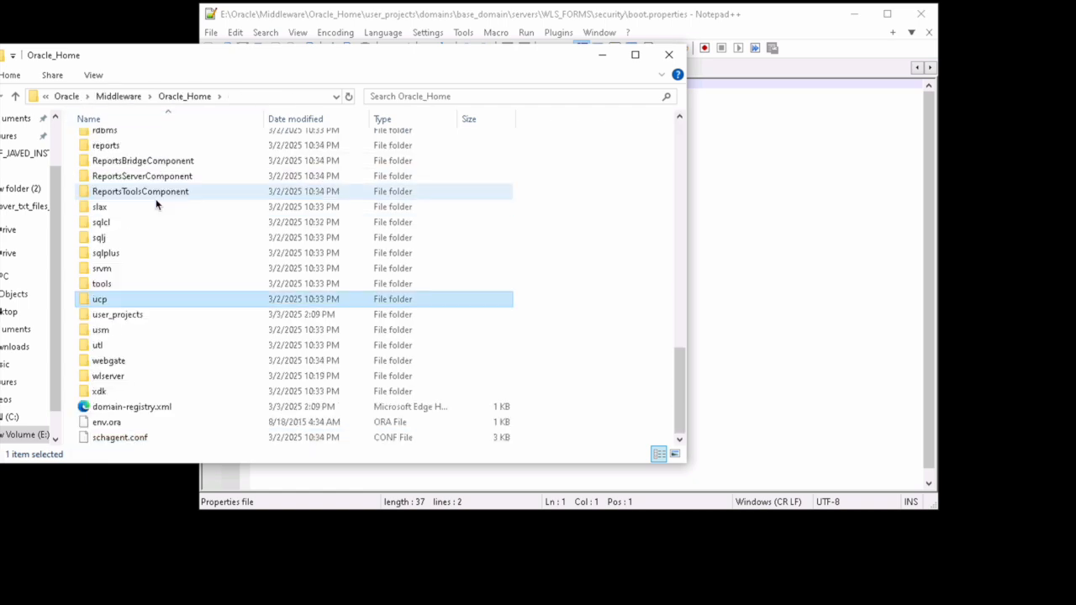
key("Down")
key("Return")
key("d")
key("Return")
key("b")
key("Return")
Step: Open base_domain's config\fmwconfig folder
key("b")
key("Down")
key("Down")
key("Down")
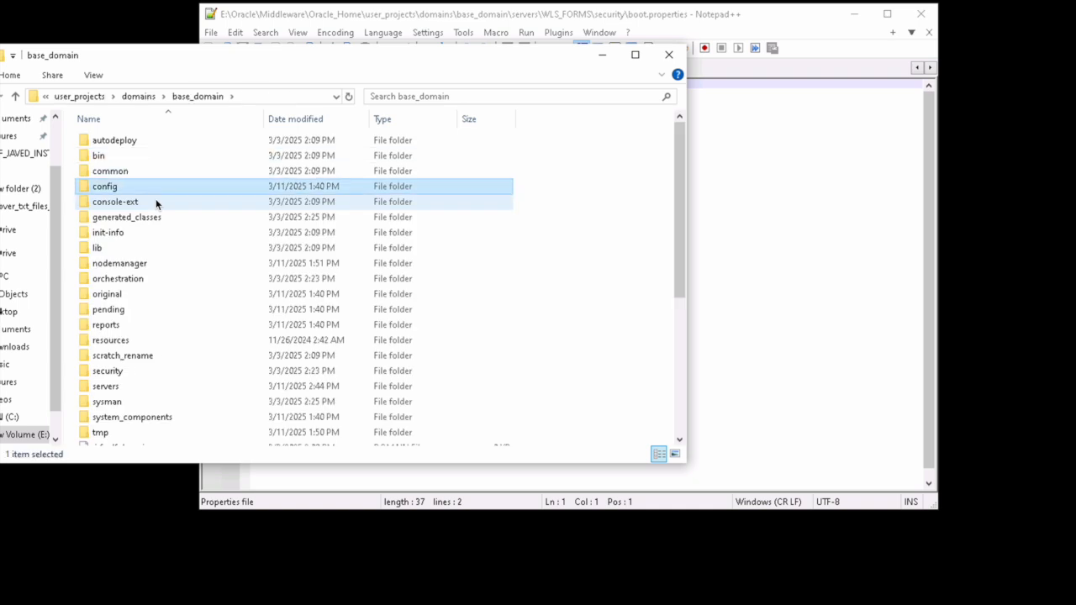
key("Up")
key("Up")
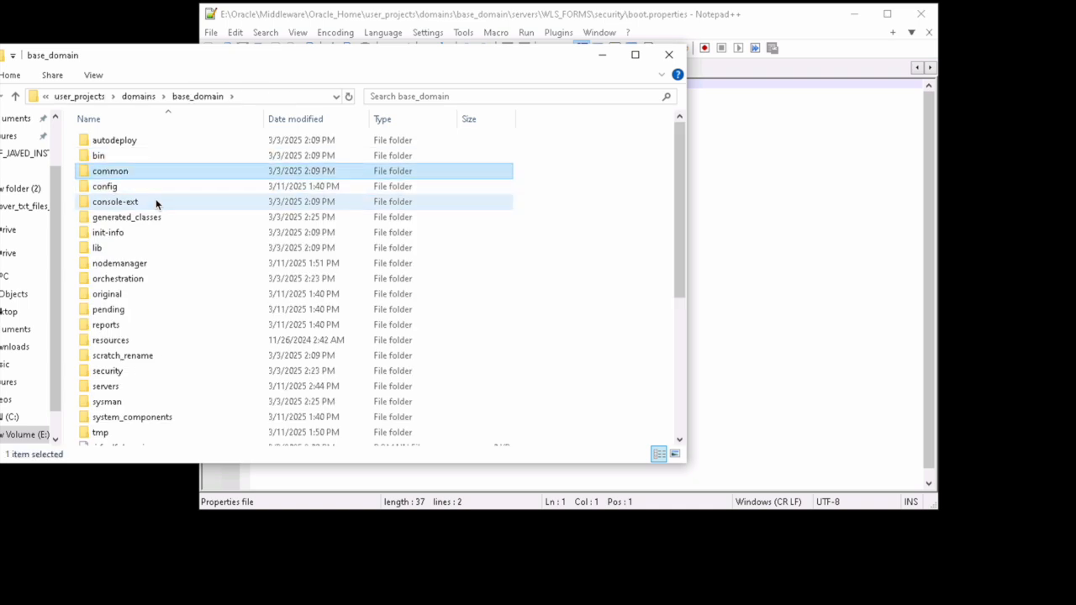
key("Down")
key("Return")
key("Down")
key("Down")
key("Down")
key("Down")
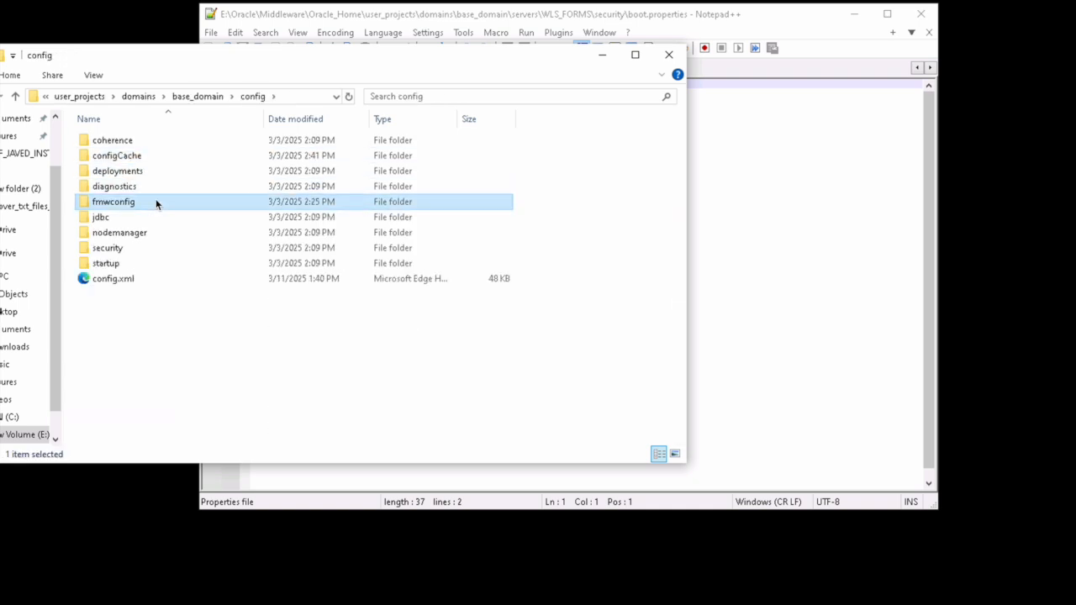
key("Return")
key("Down")
key("Down")
Step: Paste tnsnames.ora into fmwconfig, replacing the edited file
right_click(596, 195)
left_click(663, 297)
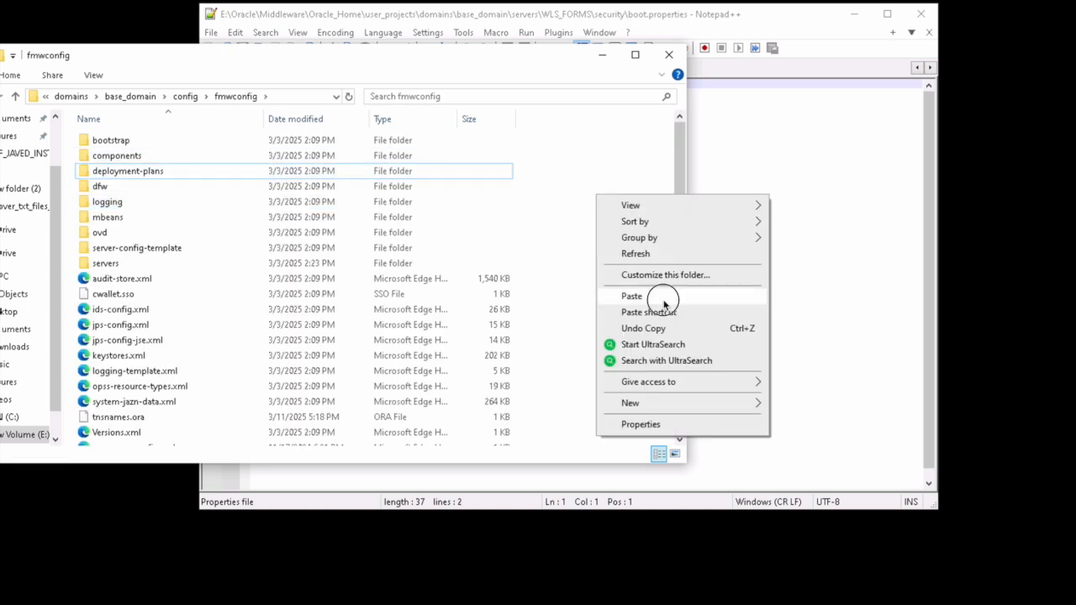
left_click(545, 192)
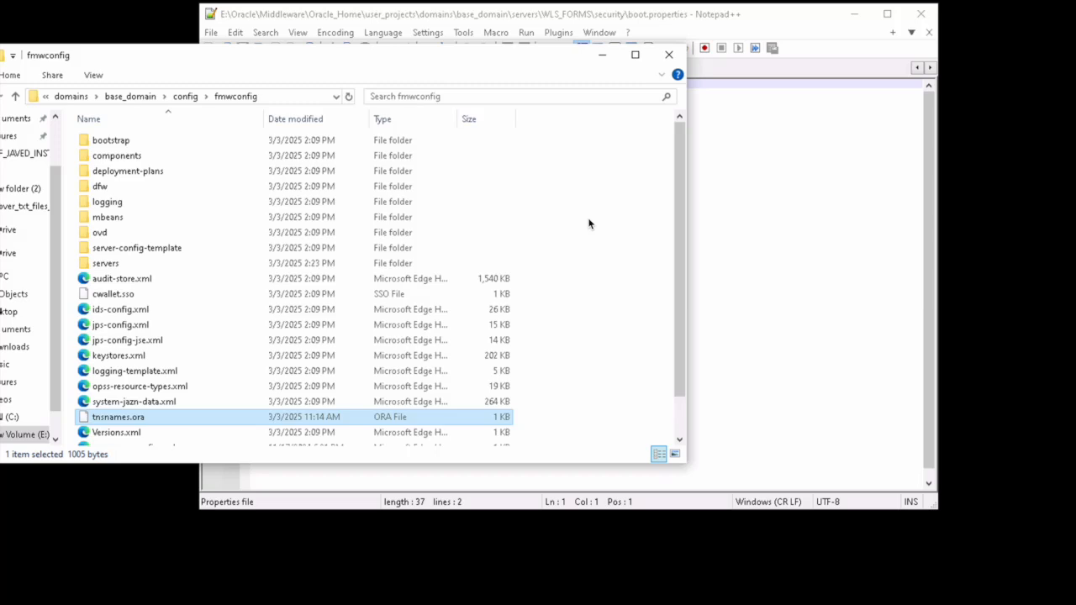
Step: Close Explorer and Notepad++, then search Bing in Edge for 'sql developer download'
left_click(677, 55)
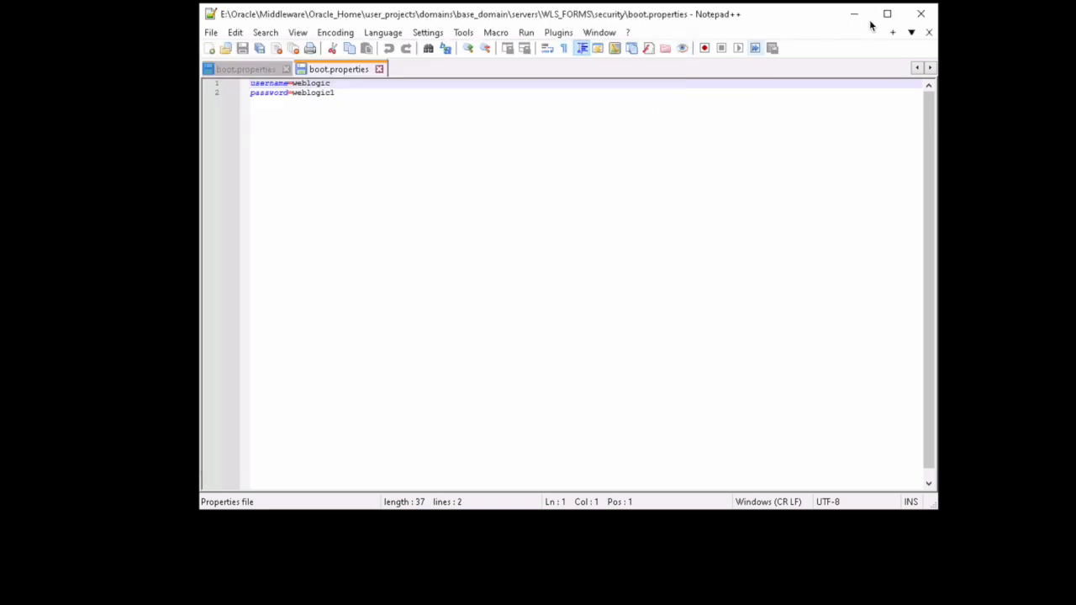
left_click(920, 13)
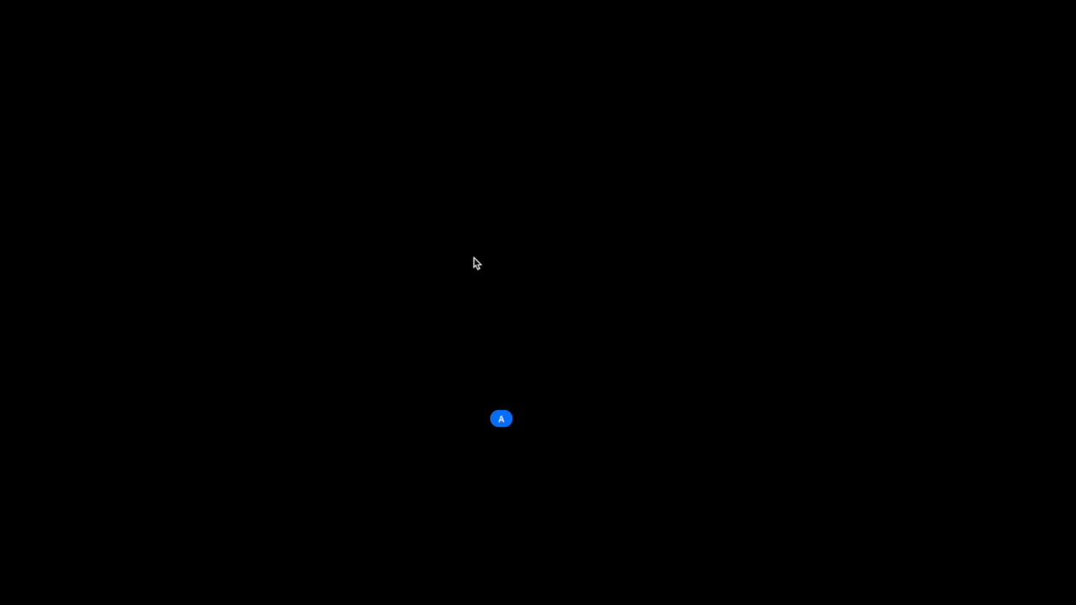
type("sql")
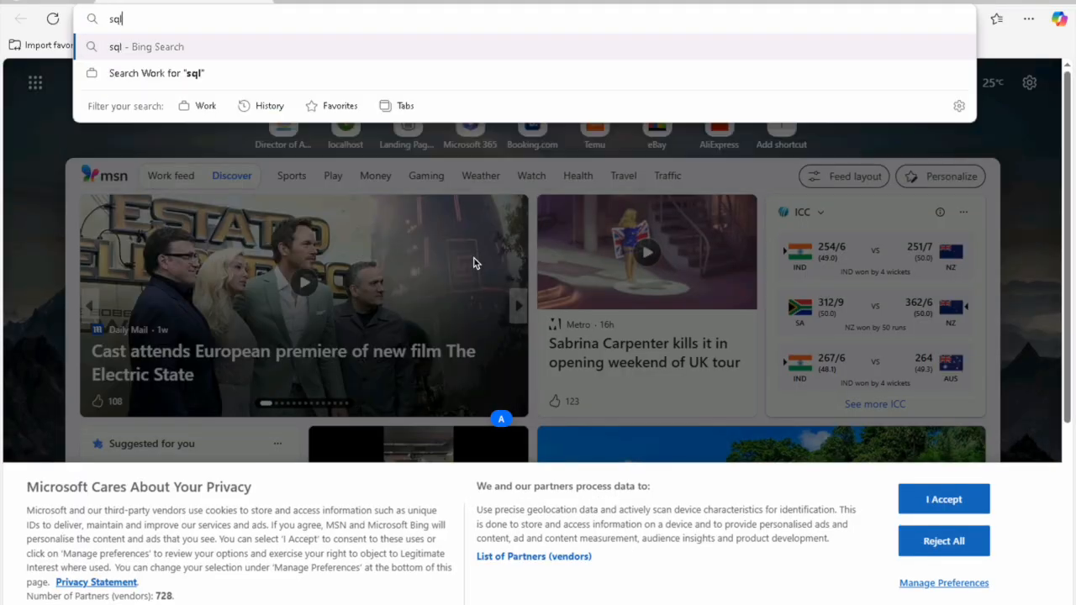
type(" deve")
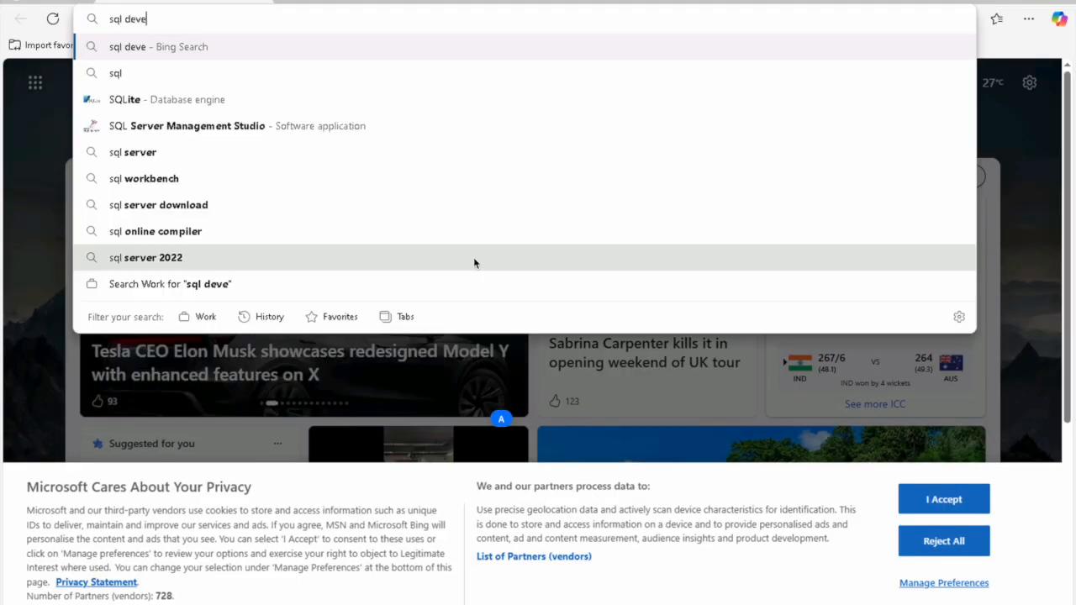
key("Down")
key("Down")
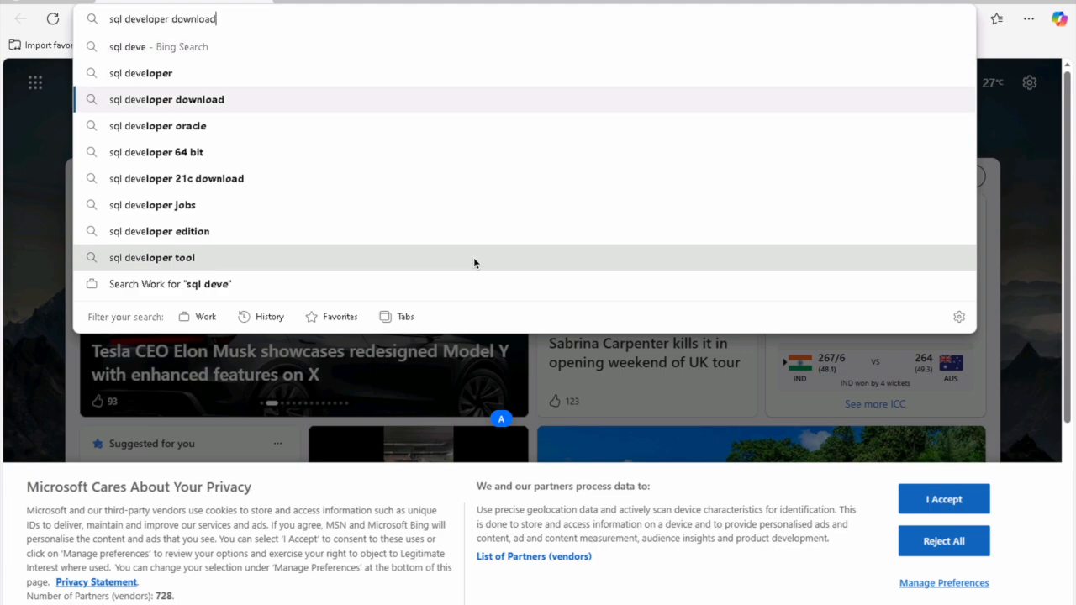
key("Return")
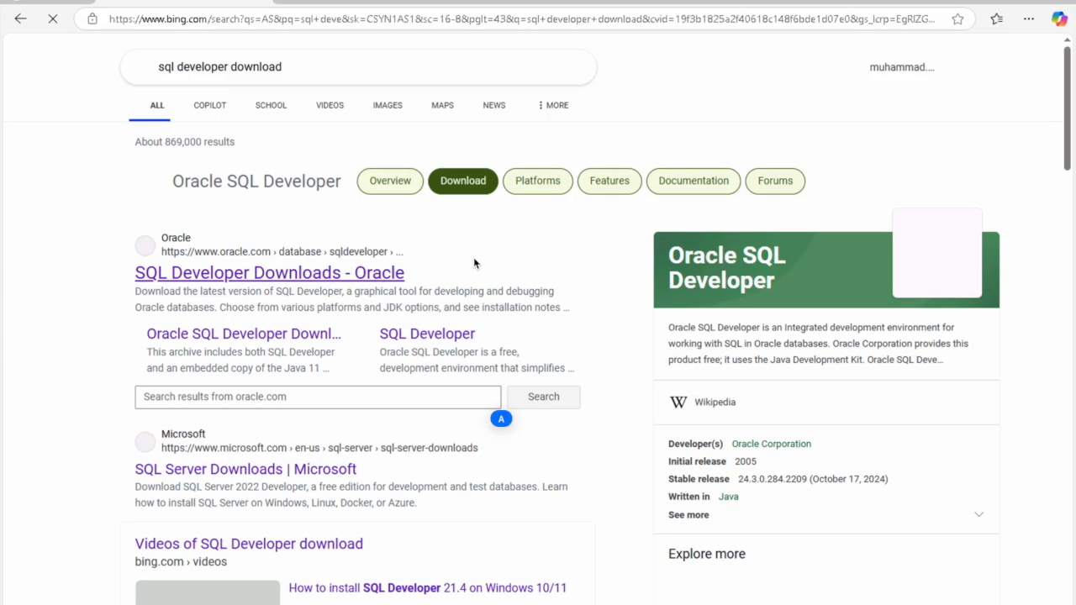
Step: Download sqldeveloper-24.3.1.347.1826-x64.zip (Windows 64-bit with JDK 17) from Oracle's downloads page
left_click(319, 273)
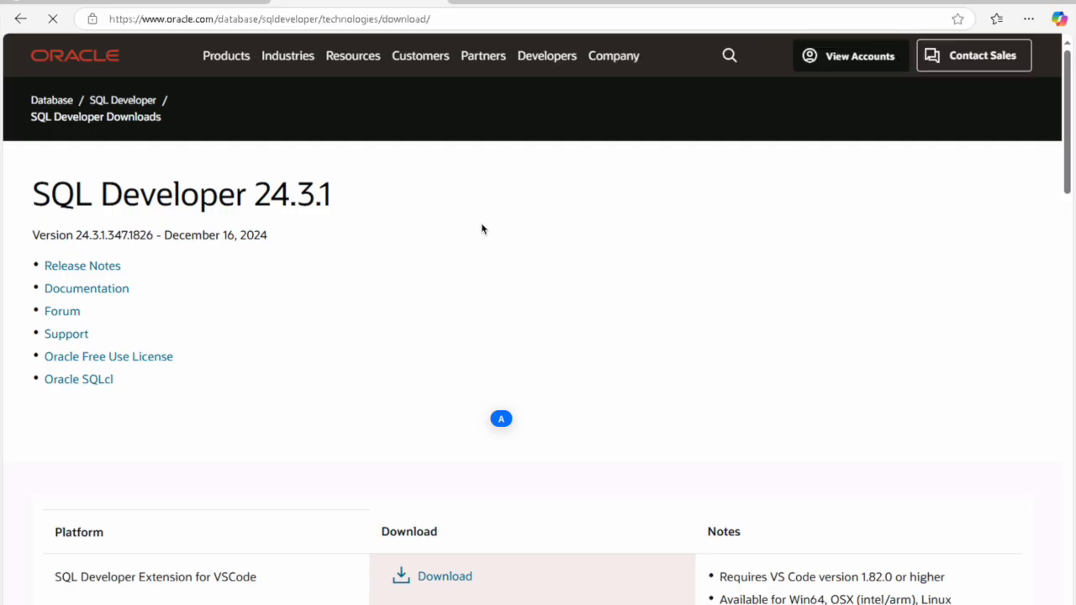
scroll(482, 225, "down", 2)
scroll(482, 233, "down", 3)
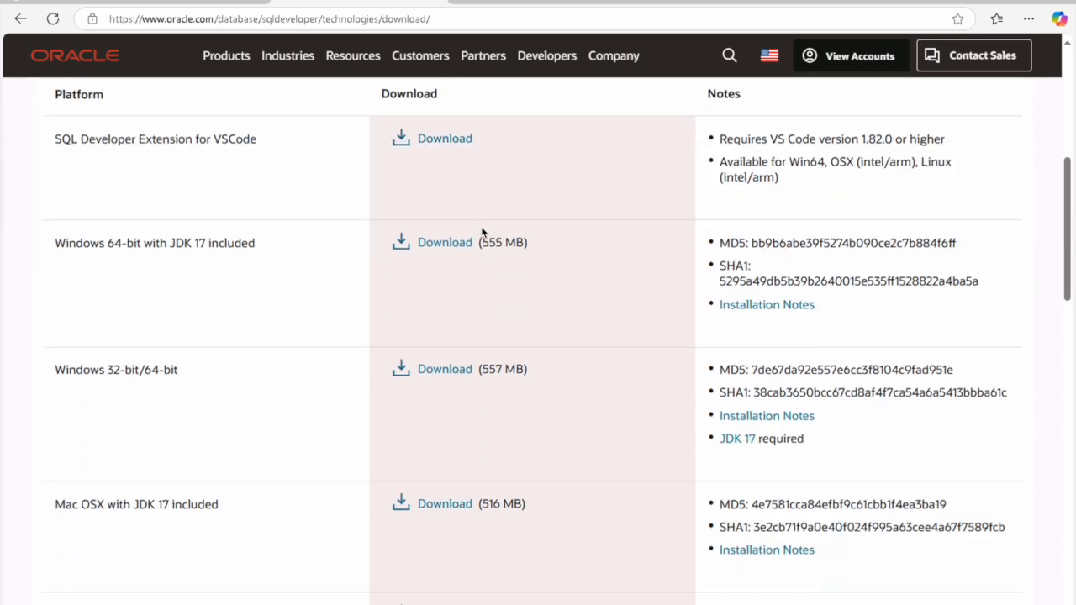
left_click(460, 244)
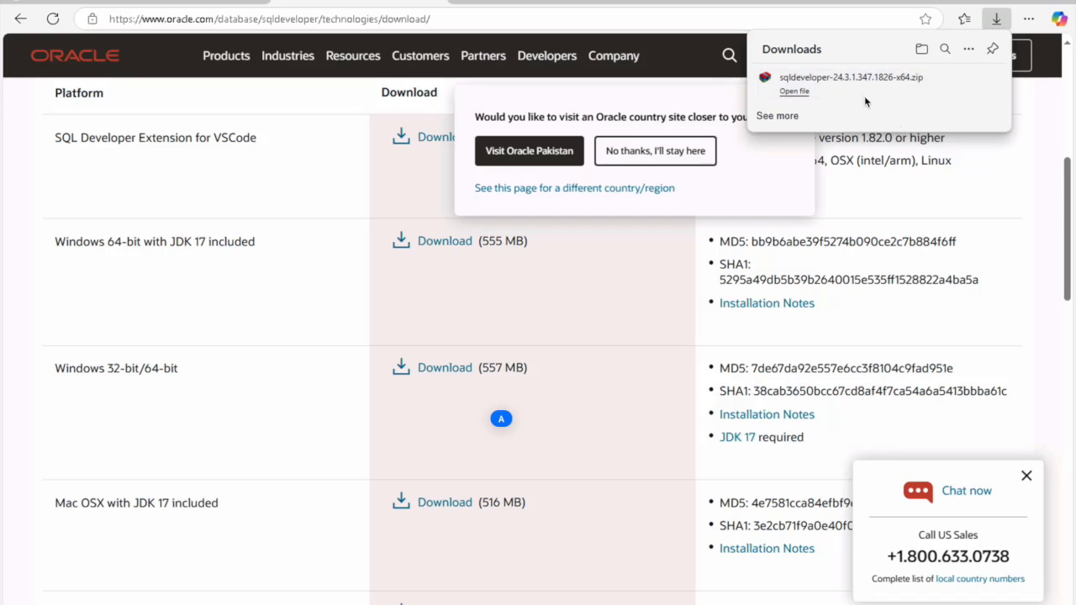
Step: Open the downloaded SQL Developer zip in WinRAR and point Extract To at E:\19_14
left_click(966, 79)
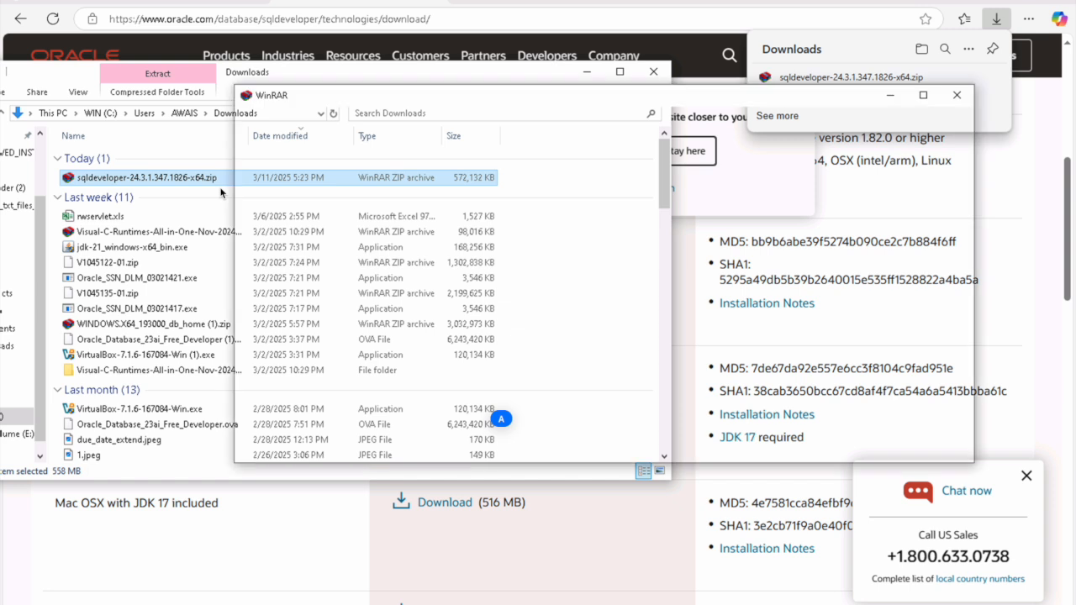
double_click(220, 178)
left_click(312, 148)
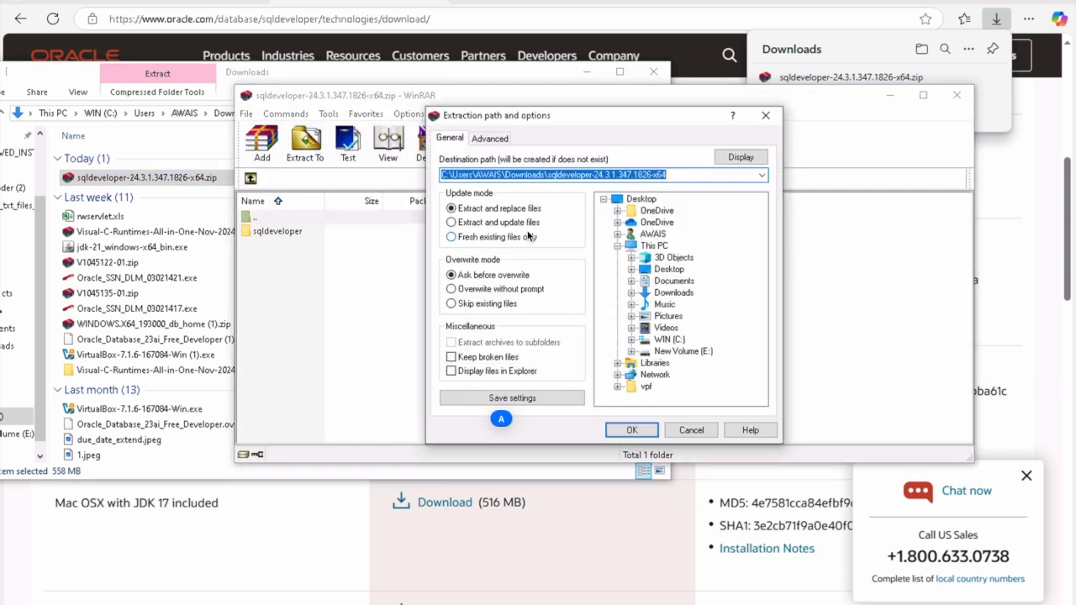
left_click(674, 351)
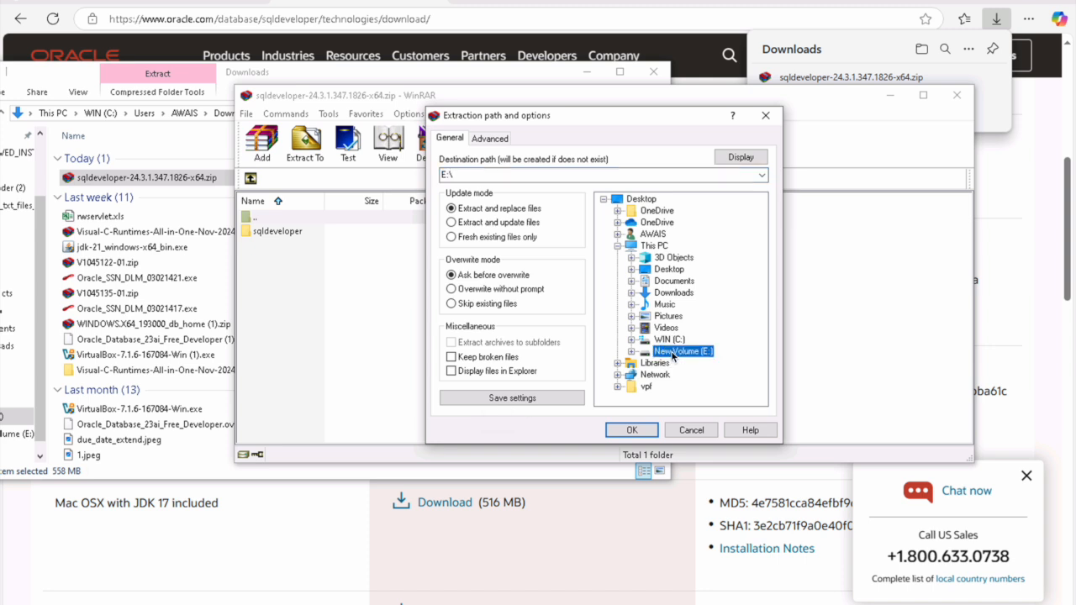
double_click(674, 351)
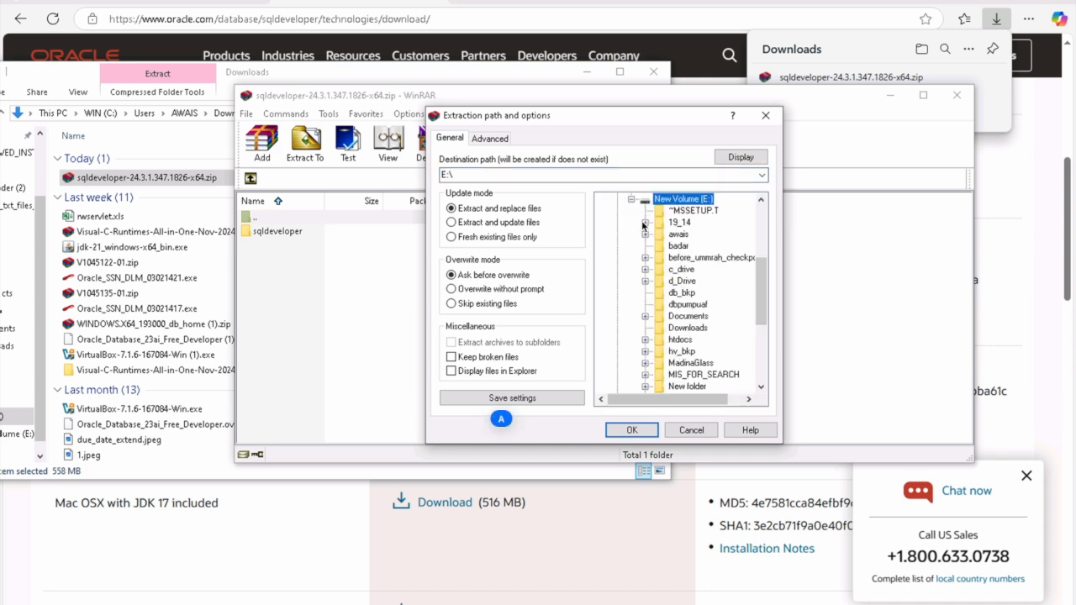
double_click(672, 223)
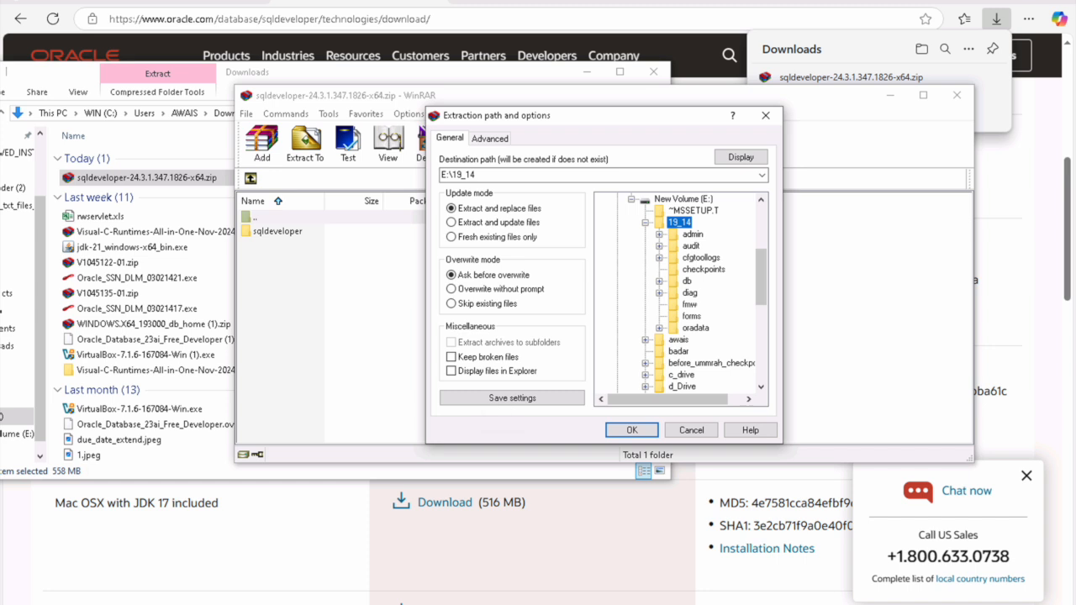
key("alt+Tab")
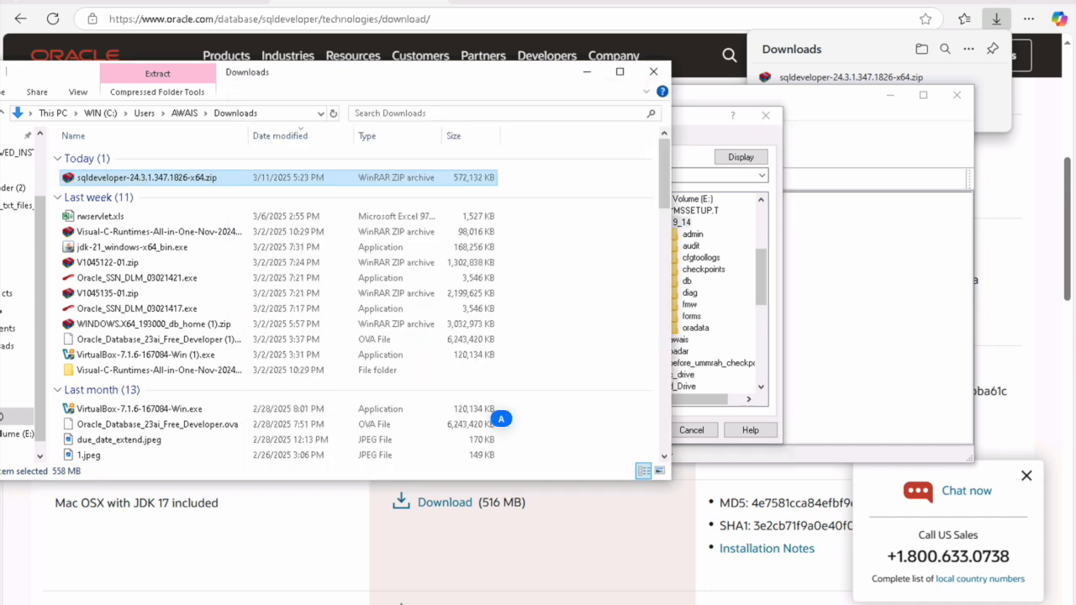
Step: Create a new empty folder named sqld inside E:\19_14
left_click(21, 434)
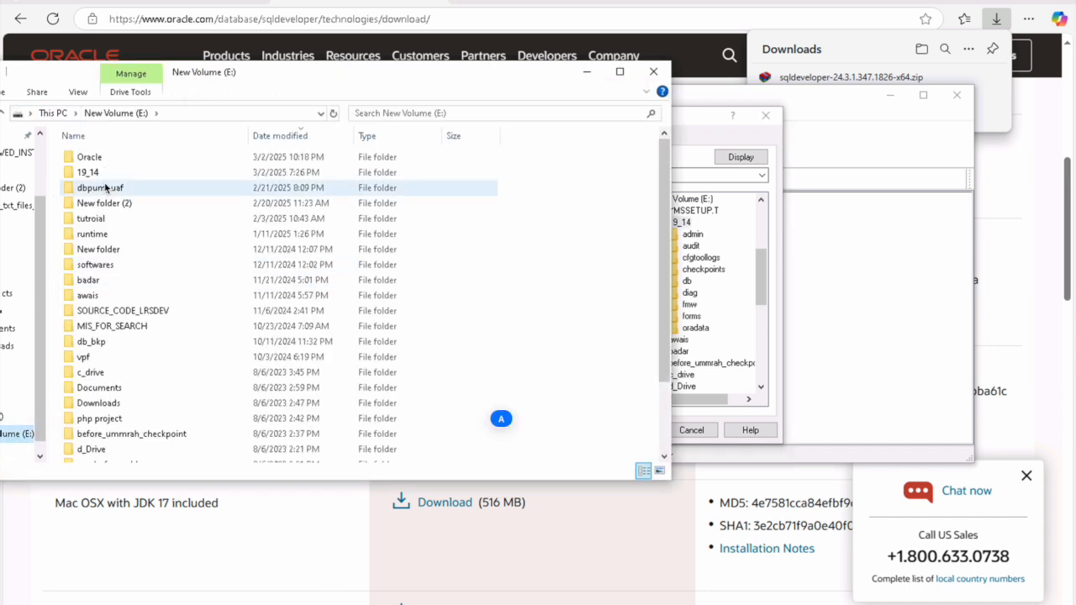
double_click(102, 173)
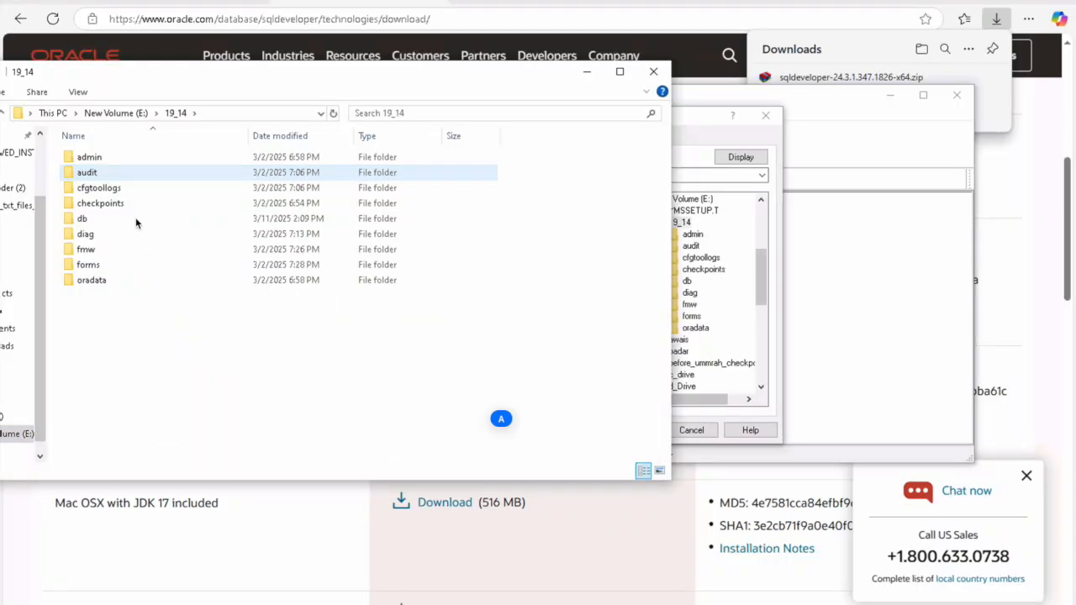
right_click(152, 398)
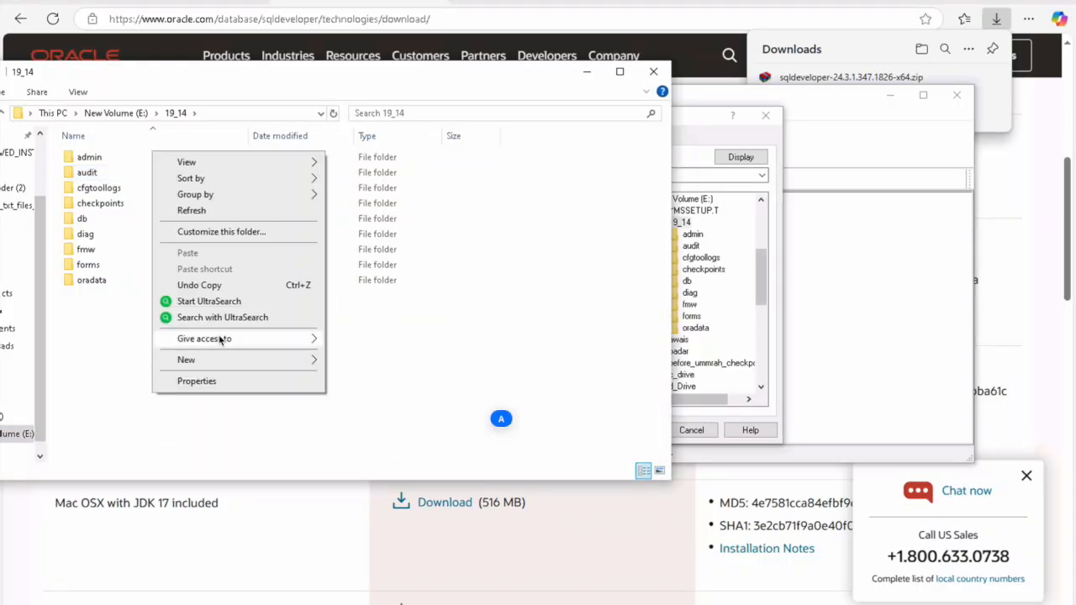
mouse_move(226, 359)
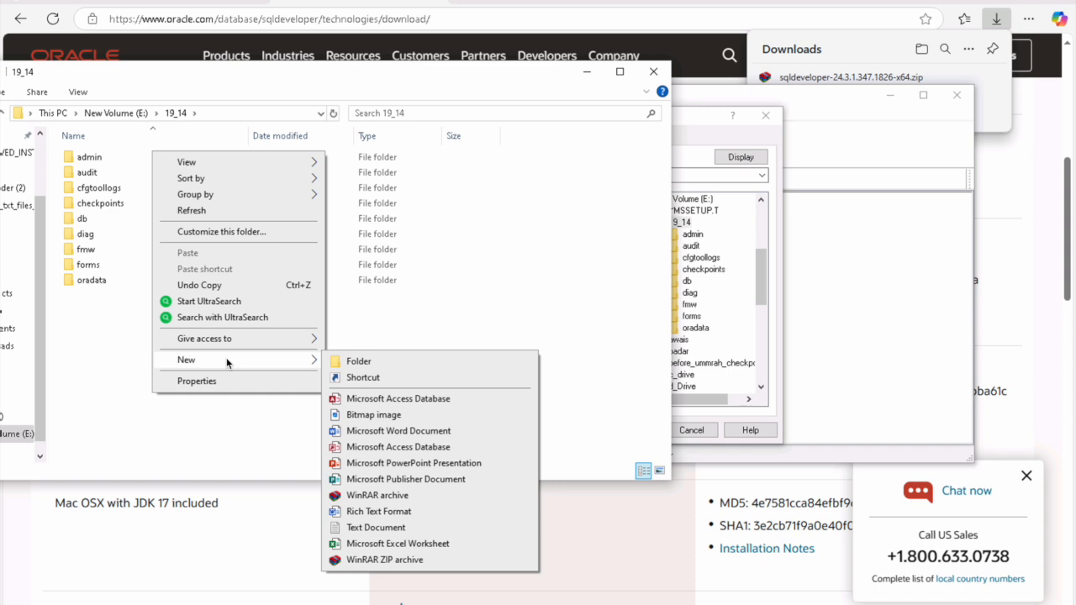
left_click(352, 362)
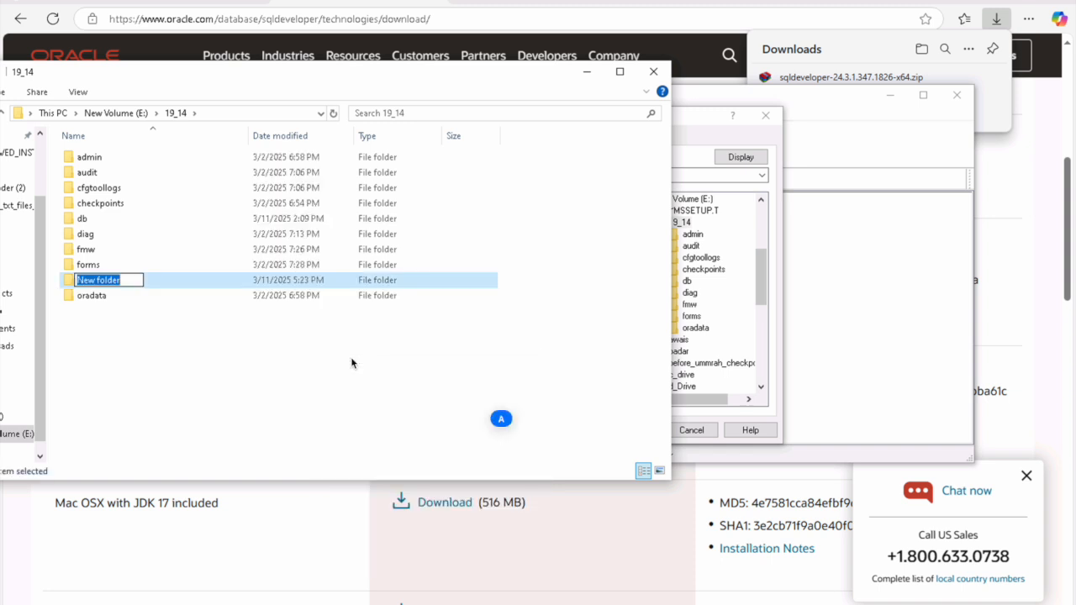
type("sqld")
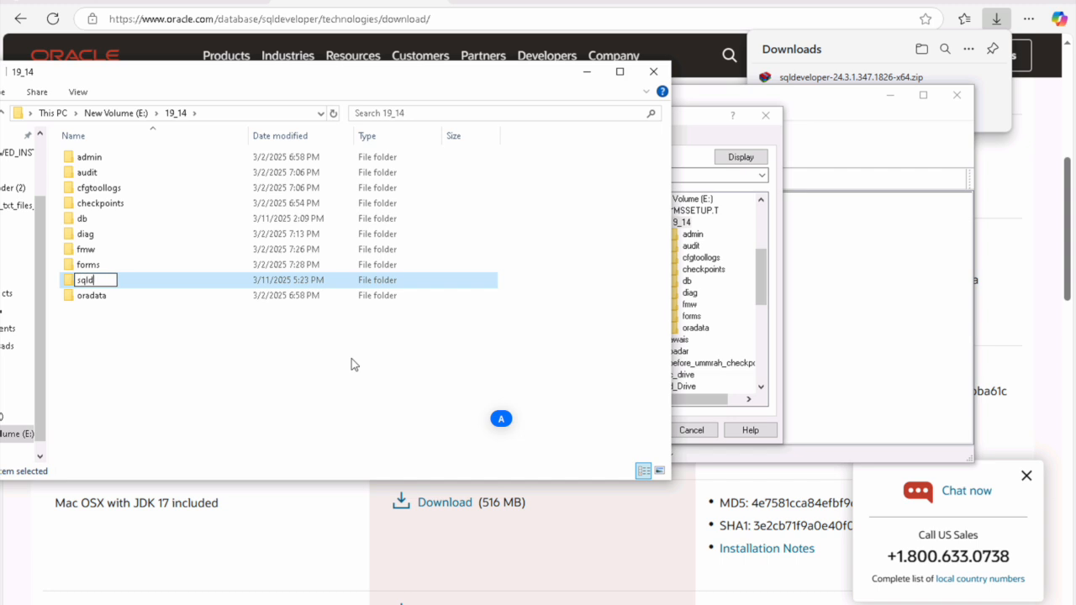
key("Return")
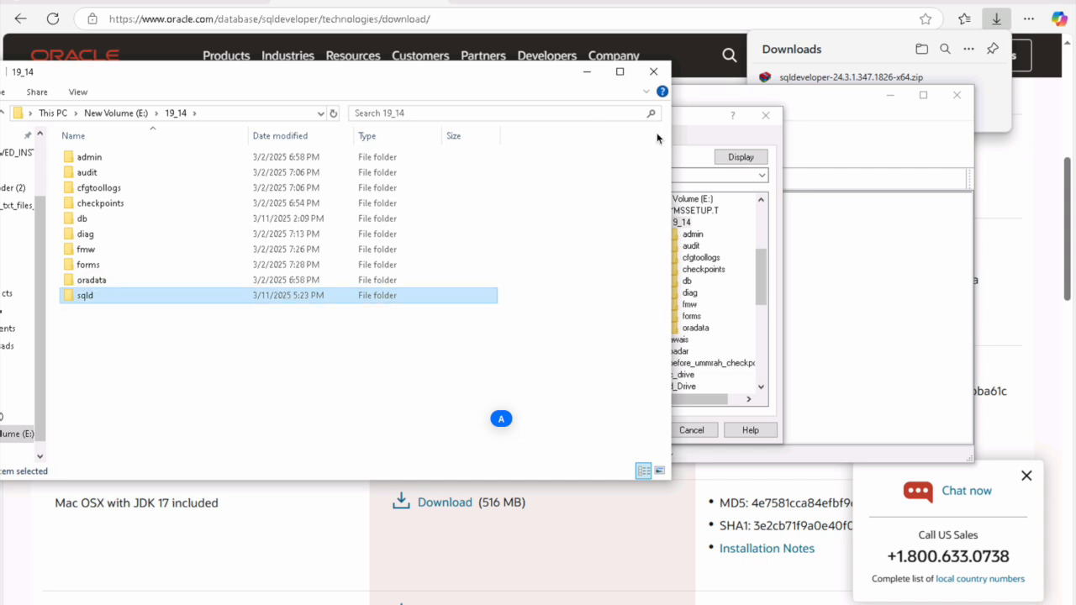
left_click(685, 116)
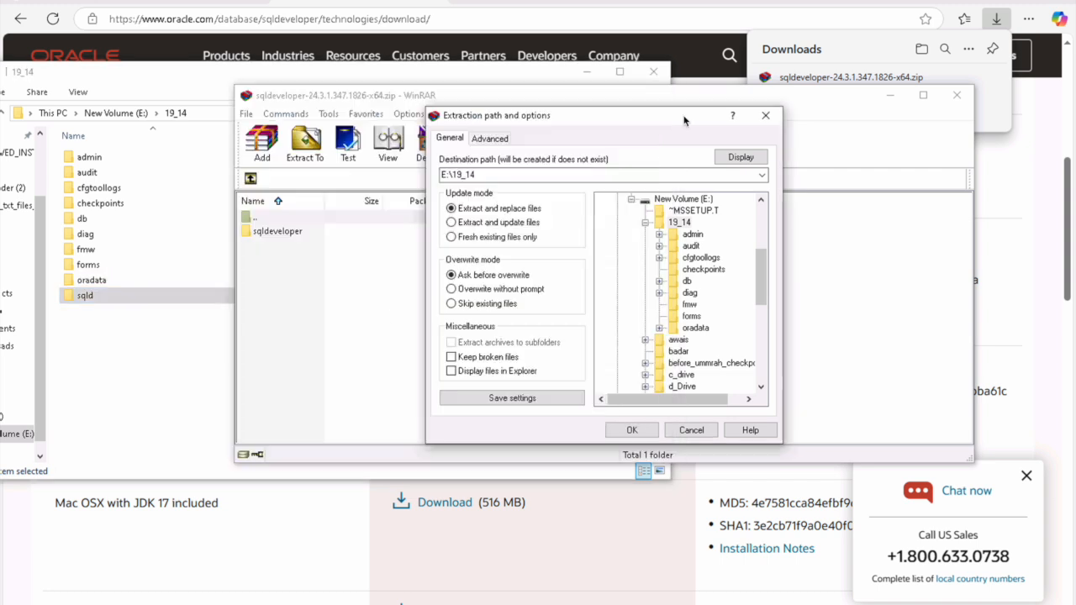
Step: Extract the SQL Developer archive into E:\19_14\sqld
left_click(644, 223)
double_click(659, 223)
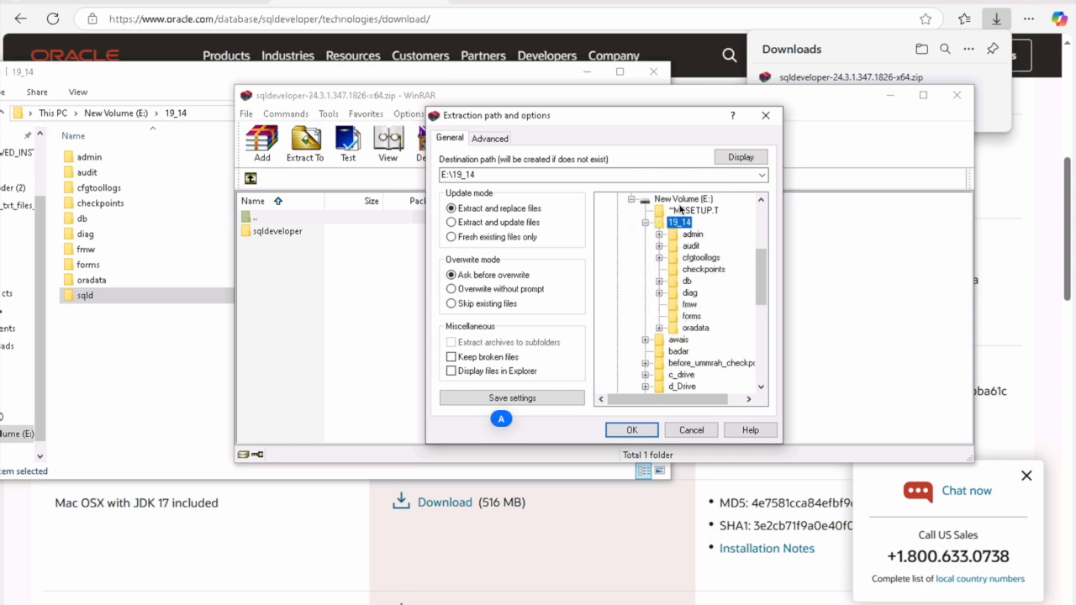
double_click(683, 199)
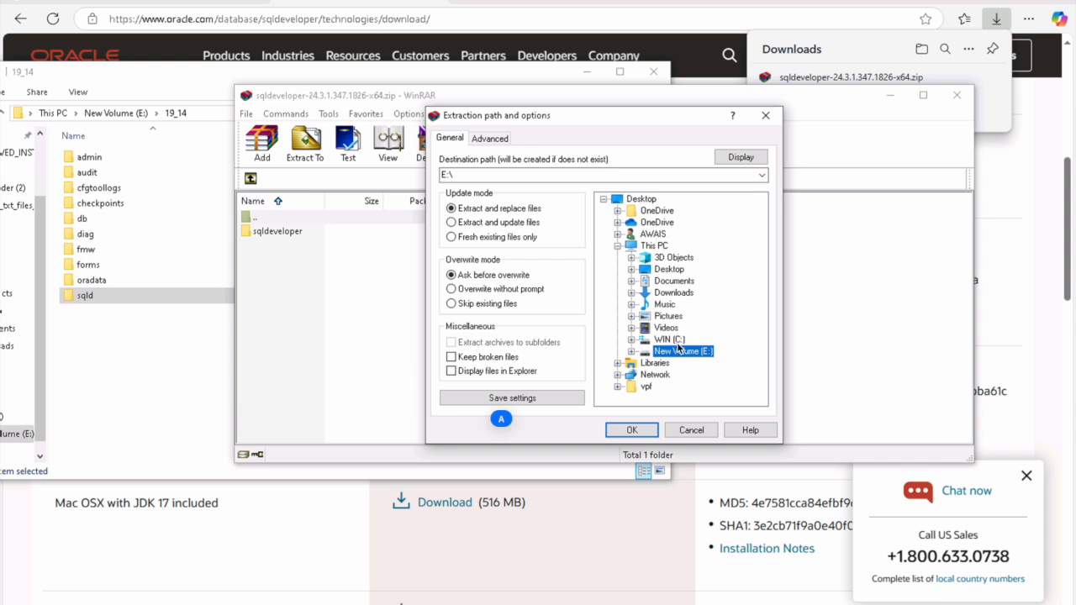
left_click(704, 431)
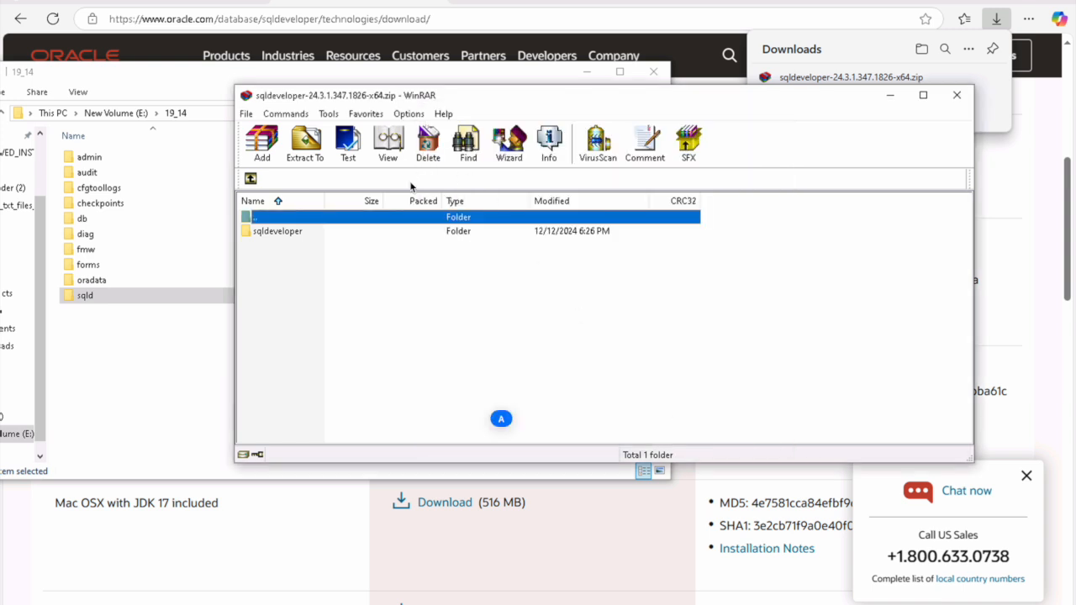
left_click(300, 156)
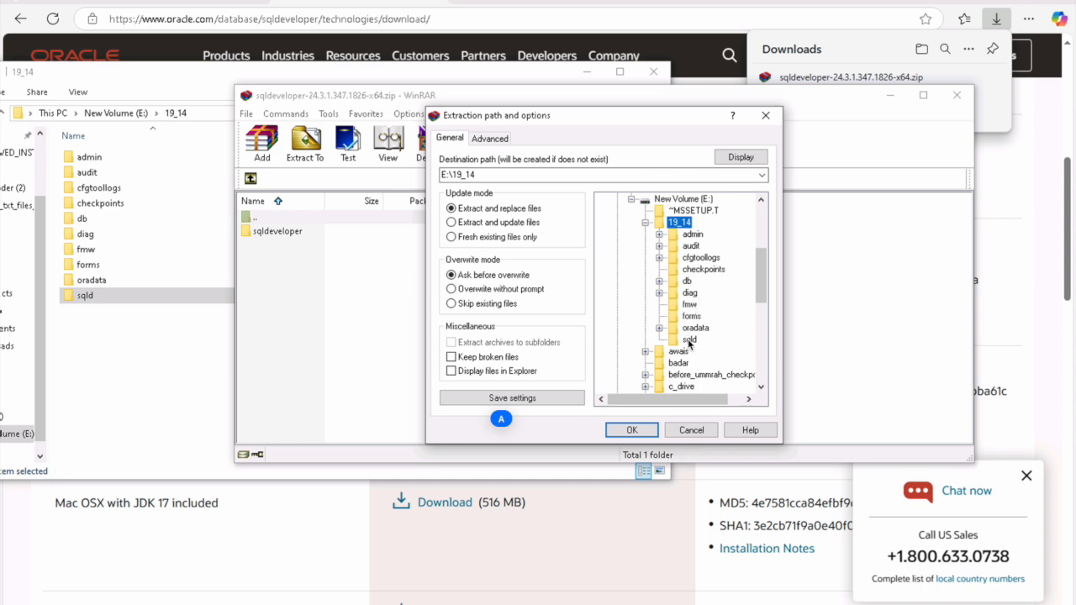
left_click(688, 339)
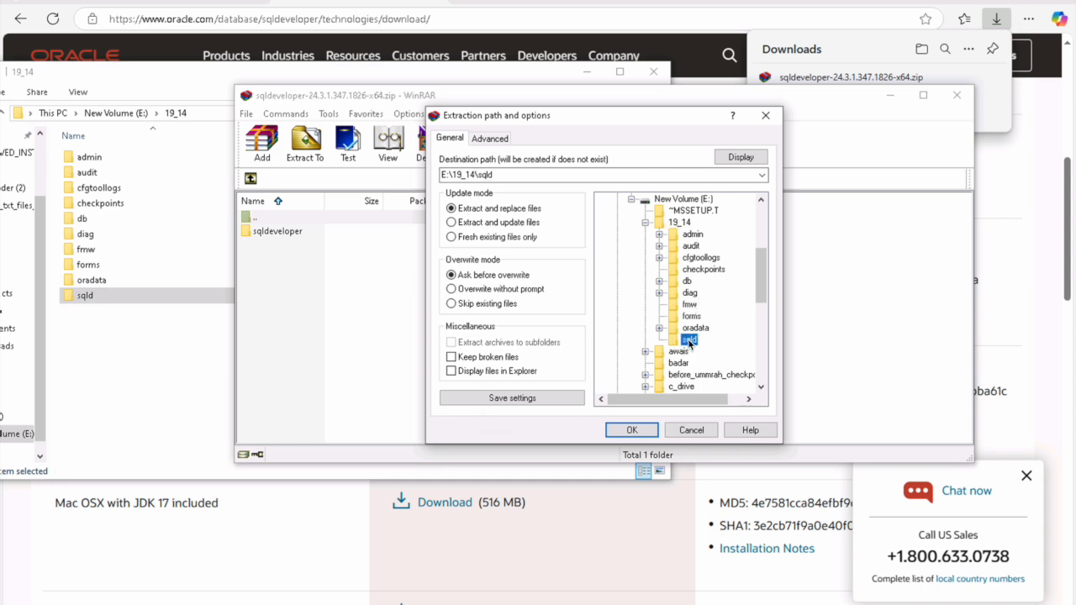
left_click(635, 430)
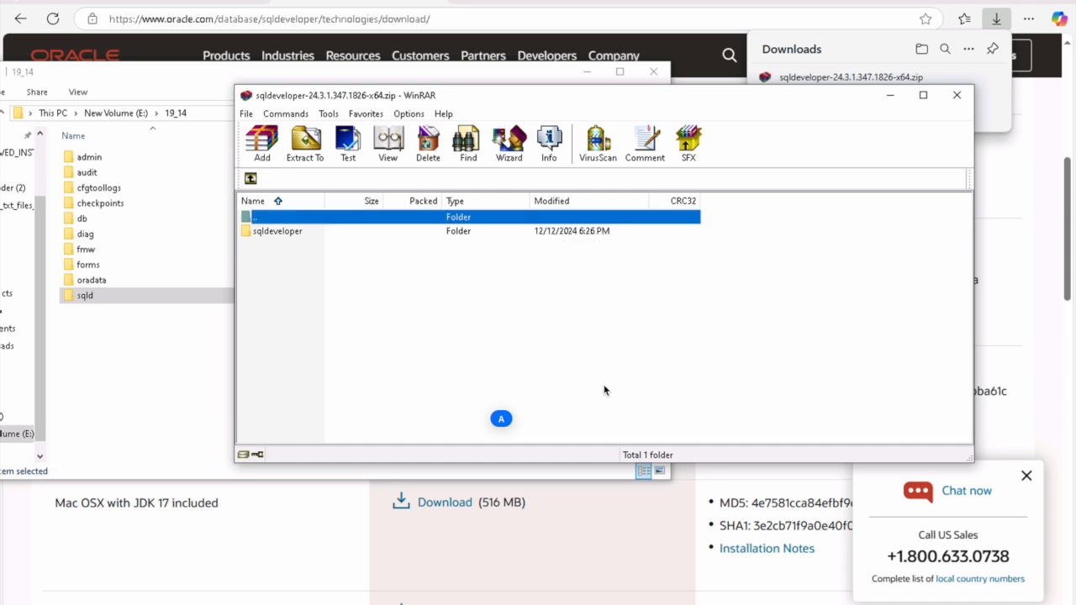
left_click(93, 301)
Step: Launch sqldeveloper.exe from E:\19_14\sqld\sqldeveloper
double_click(94, 298)
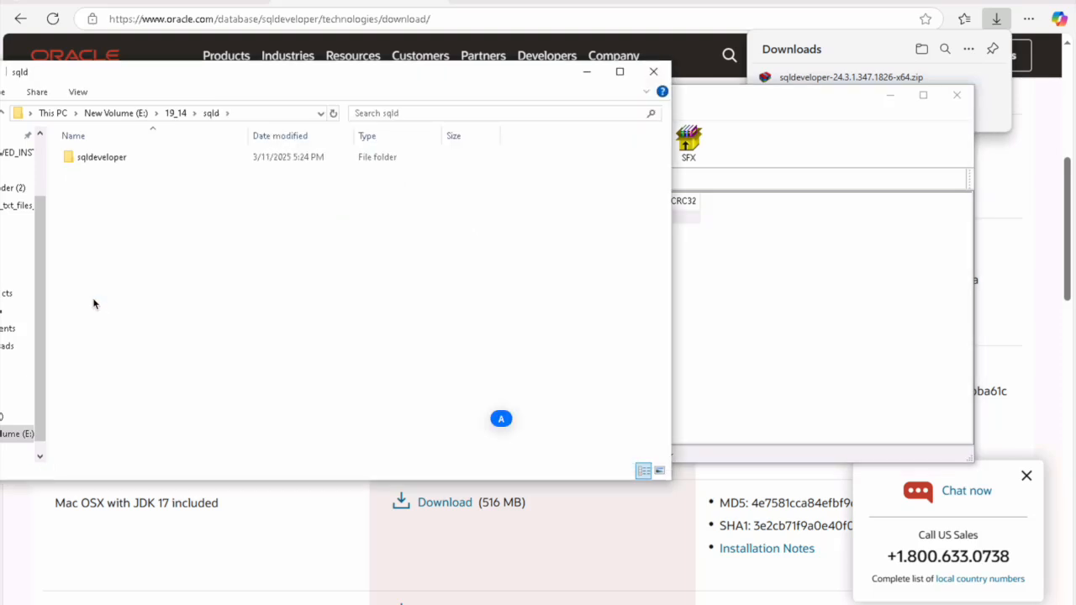
double_click(112, 158)
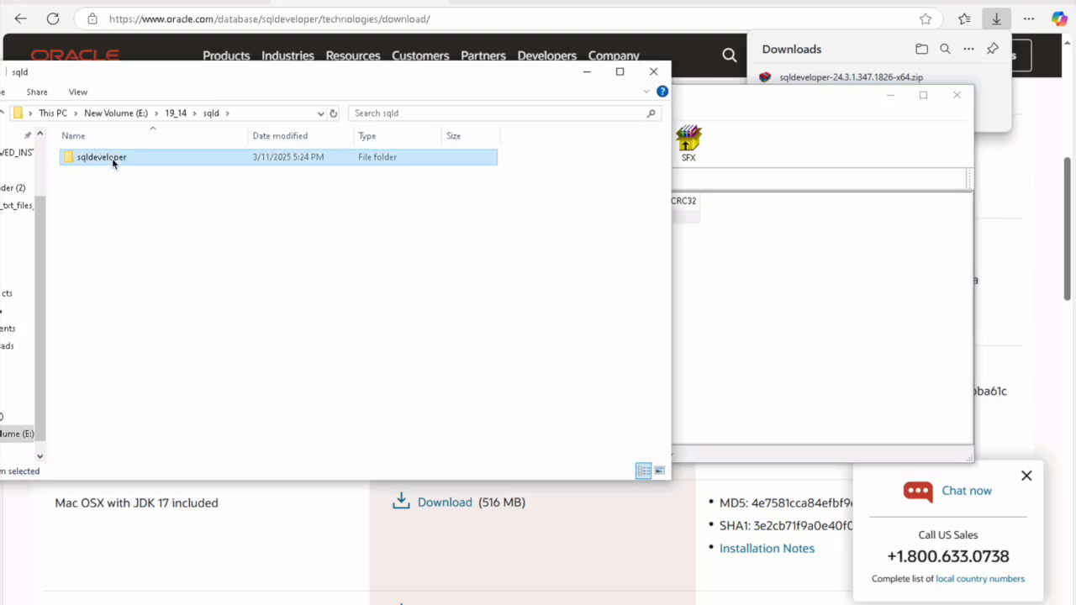
scroll(122, 273, "down", 2)
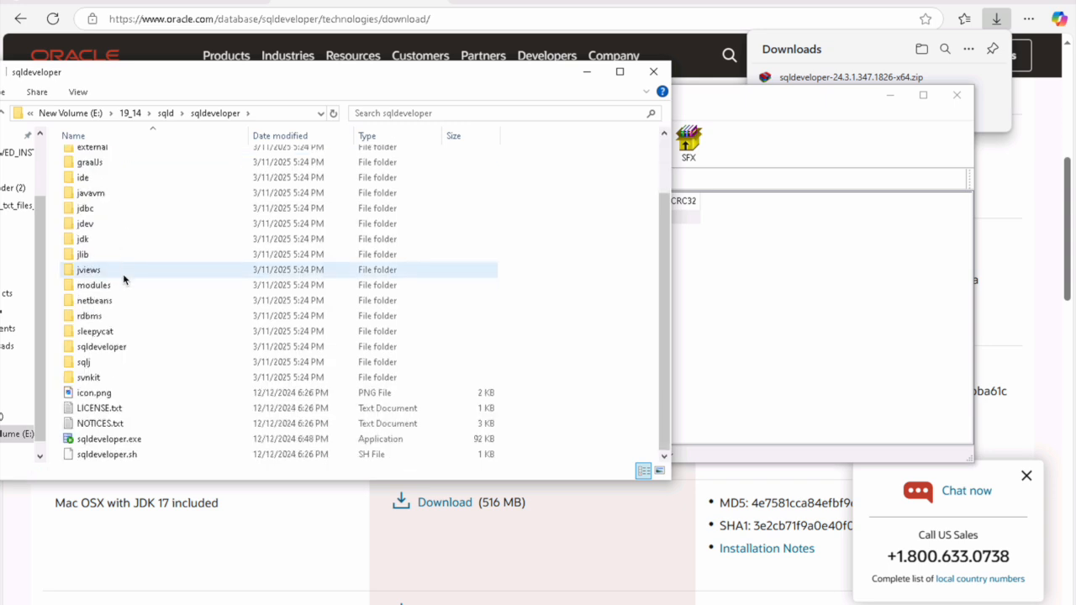
double_click(116, 439)
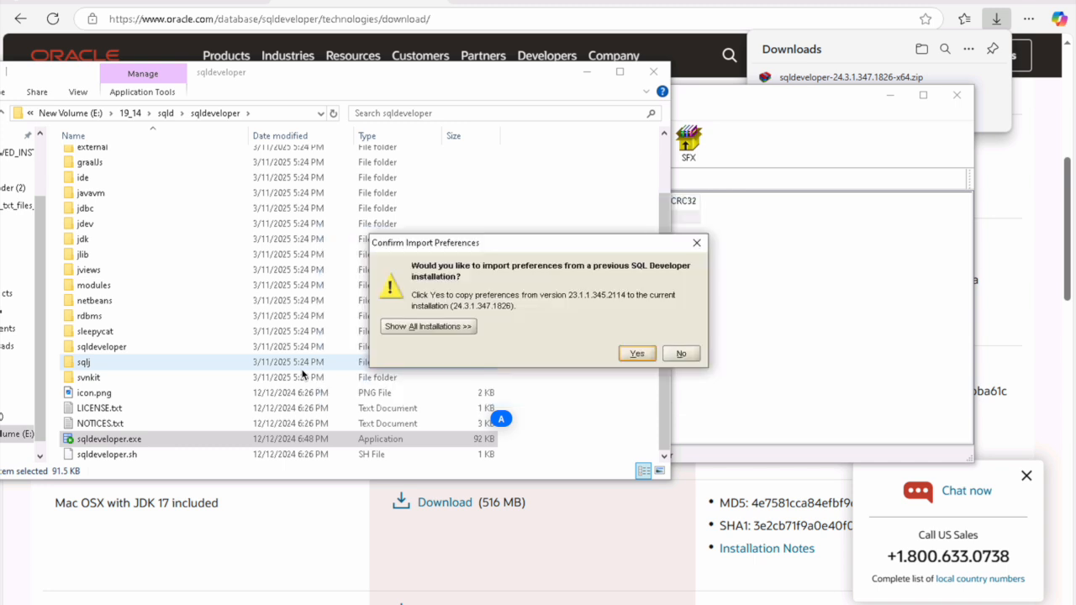
Step: Answer the import-preferences prompt and dismiss the Oracle Usage Tracking notice
left_click(680, 353)
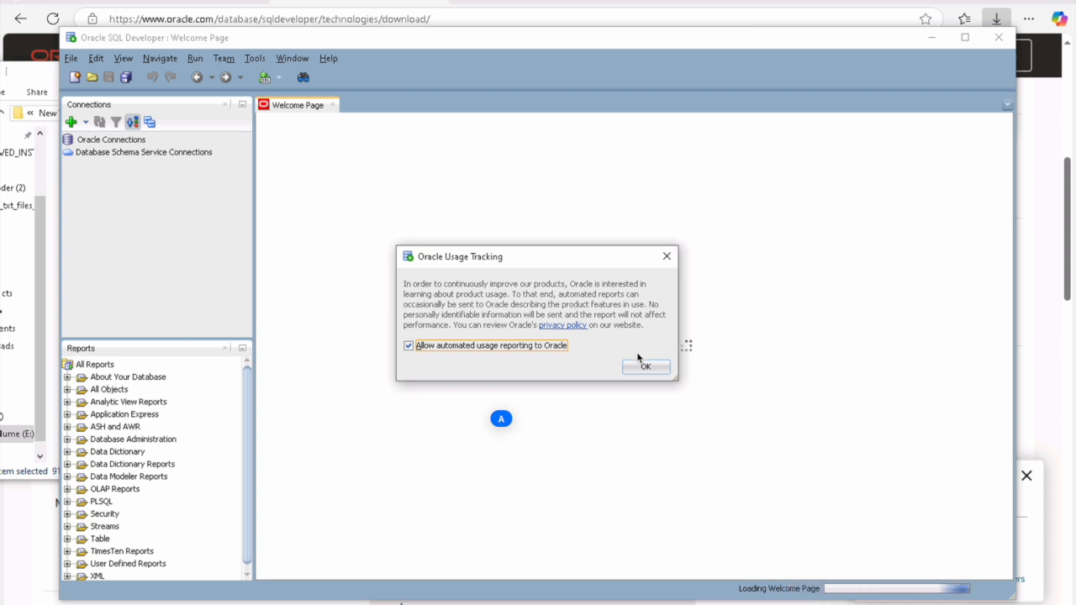
left_click(643, 366)
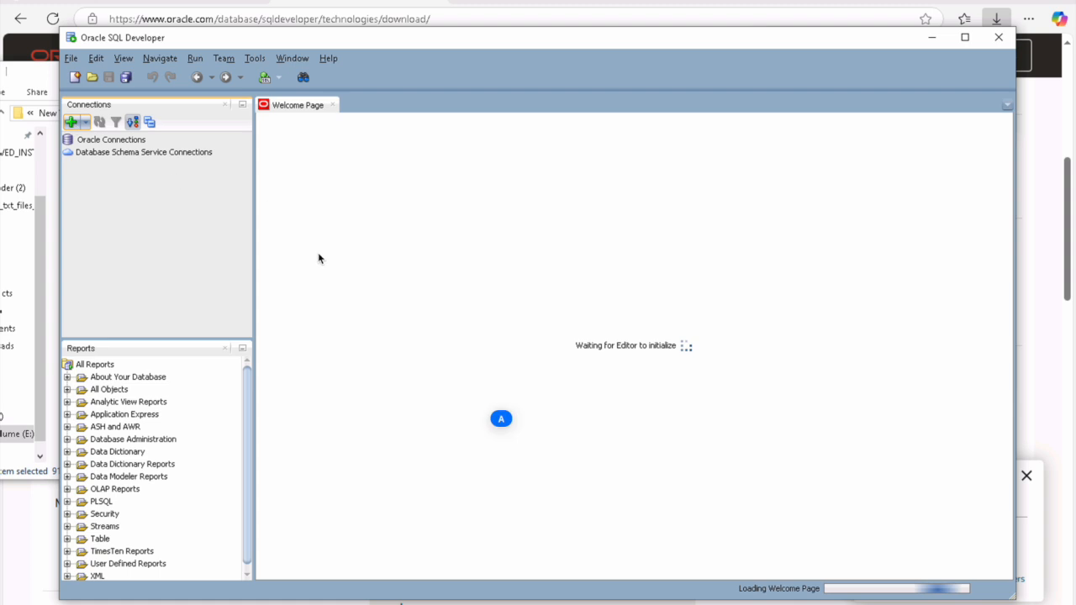
Step: Create connection localhost_system_user to localhost:1521, service name orcl.com, test it, and connect
left_click(72, 124)
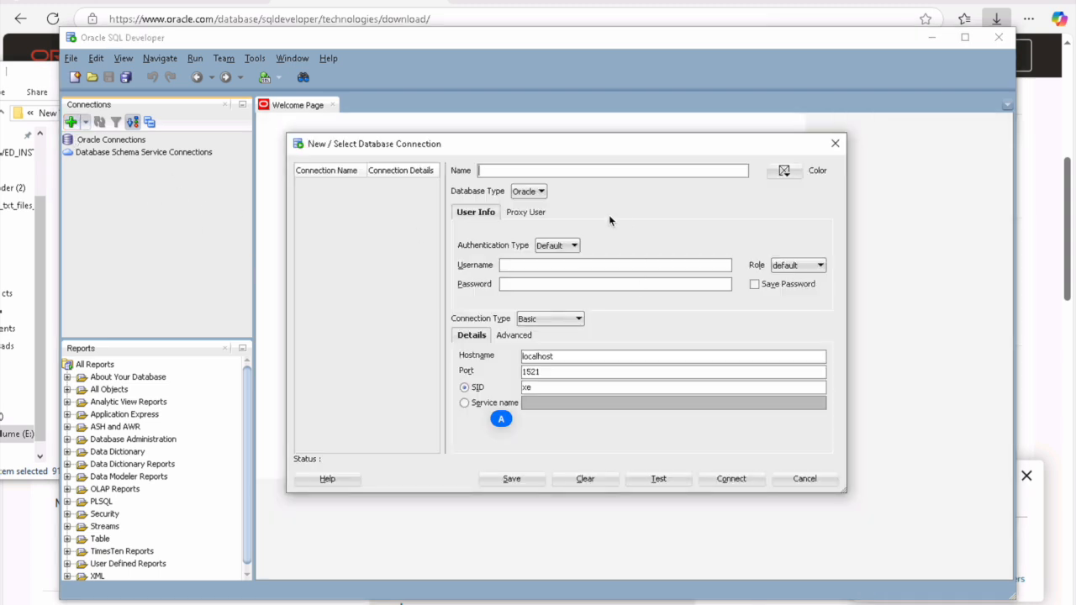
type("localhost_system_user")
key("Tab")
key("Tab")
left_click(528, 267)
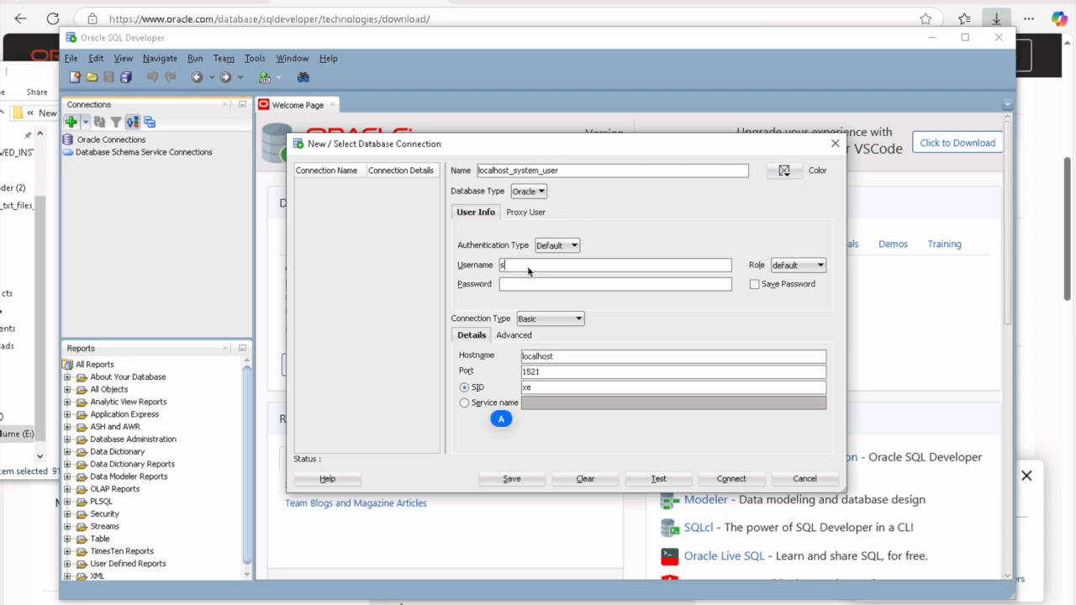
key("Tab")
type("••••••")
key("Tab")
key("Tab")
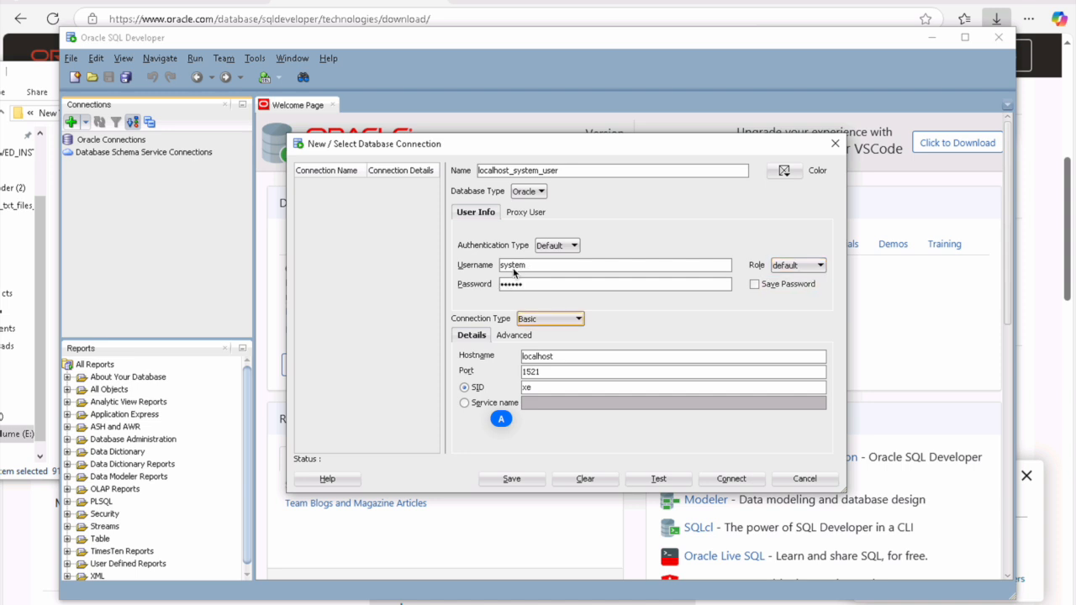
left_click(495, 403)
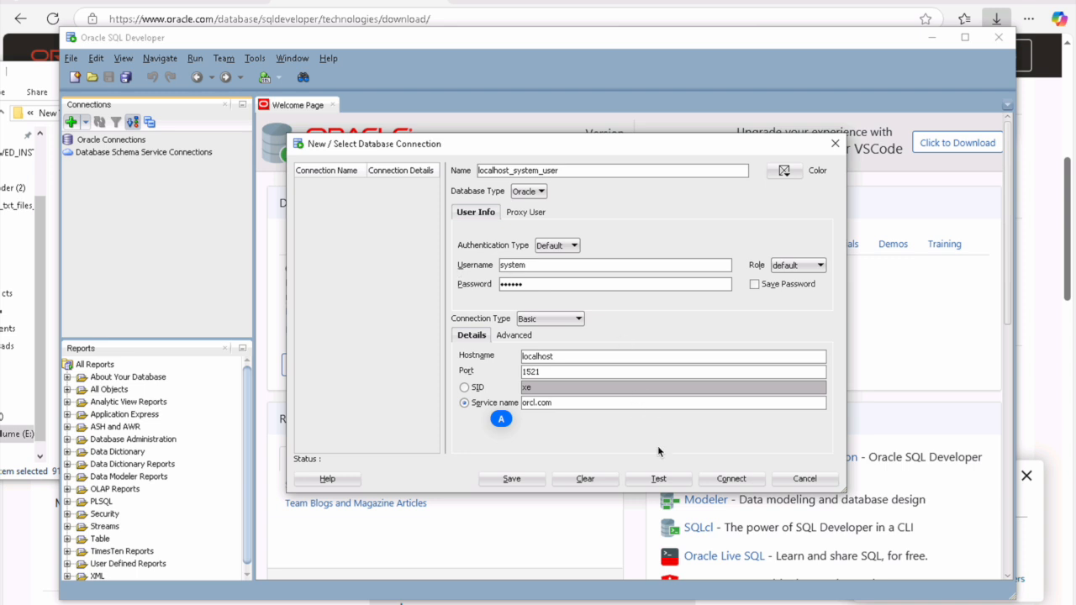
left_click(658, 480)
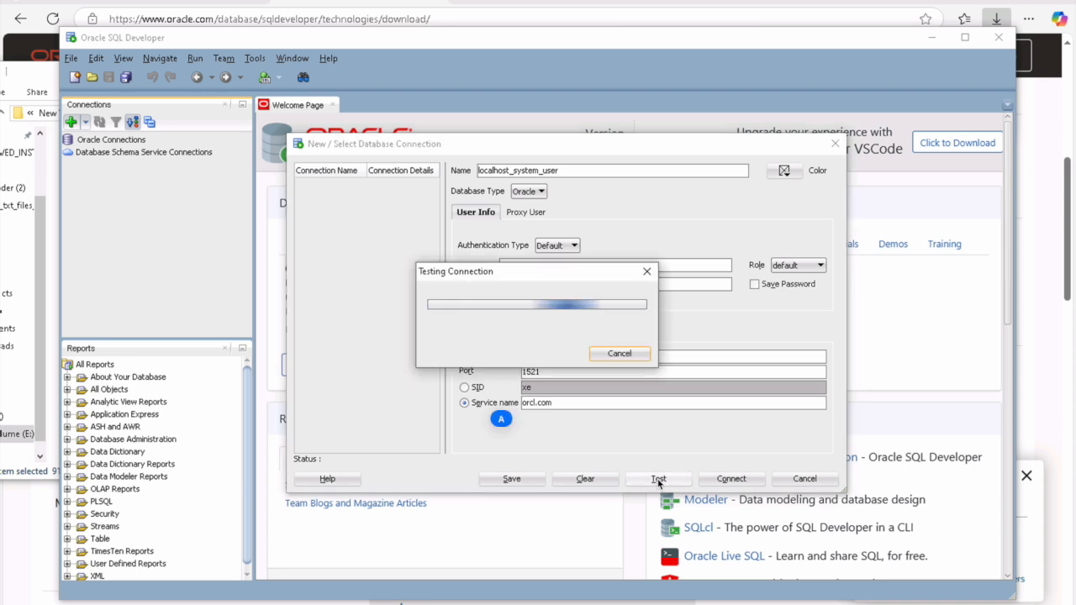
left_click(731, 479)
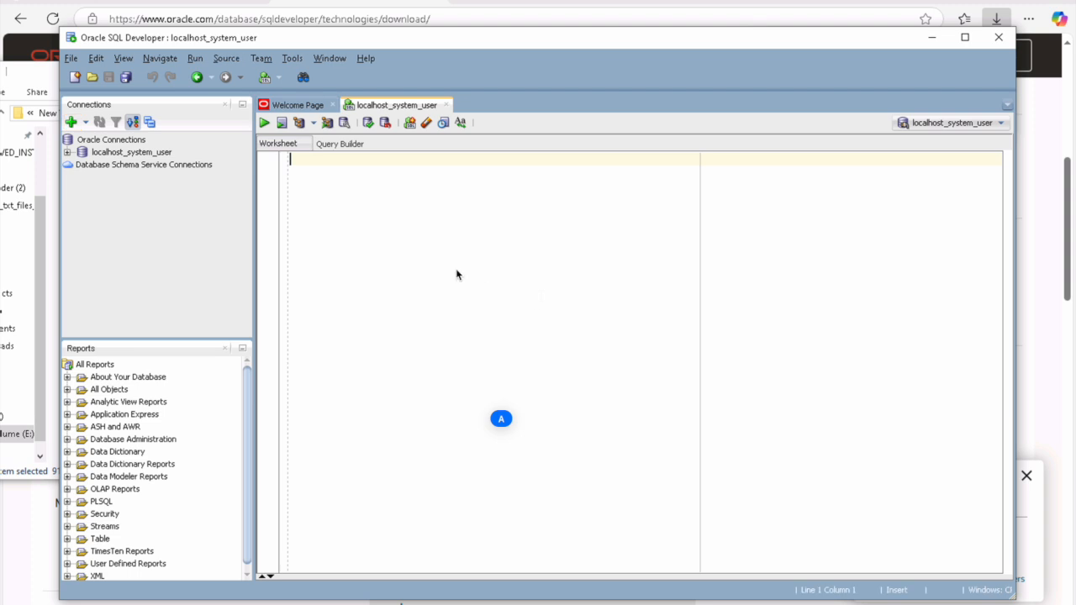
Step: Run a CREATE USER statement creating database user TEST with its password
type("reate")
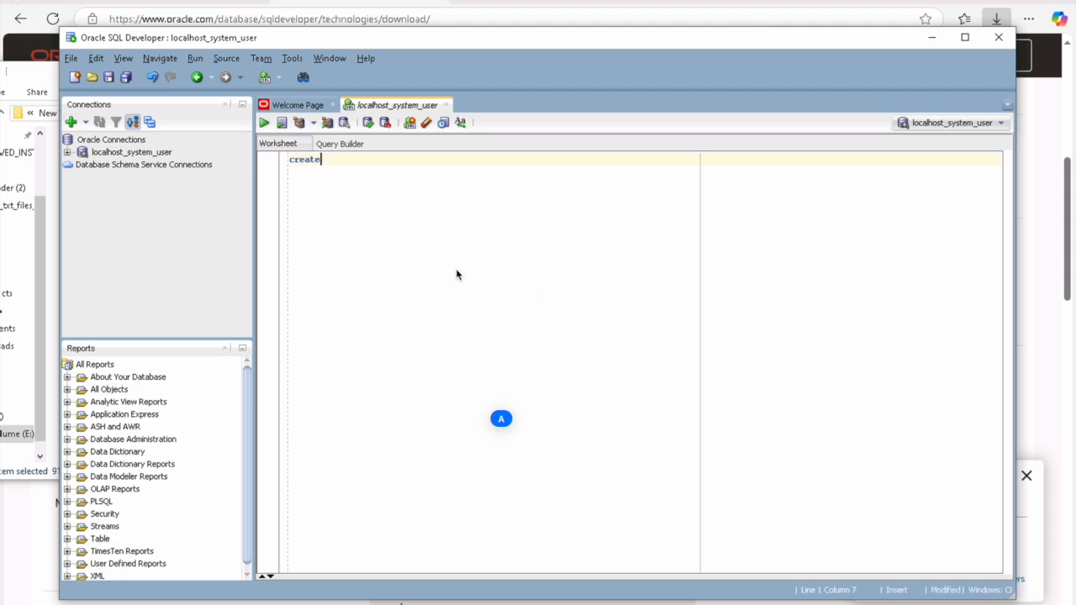
type(" user test identified ")
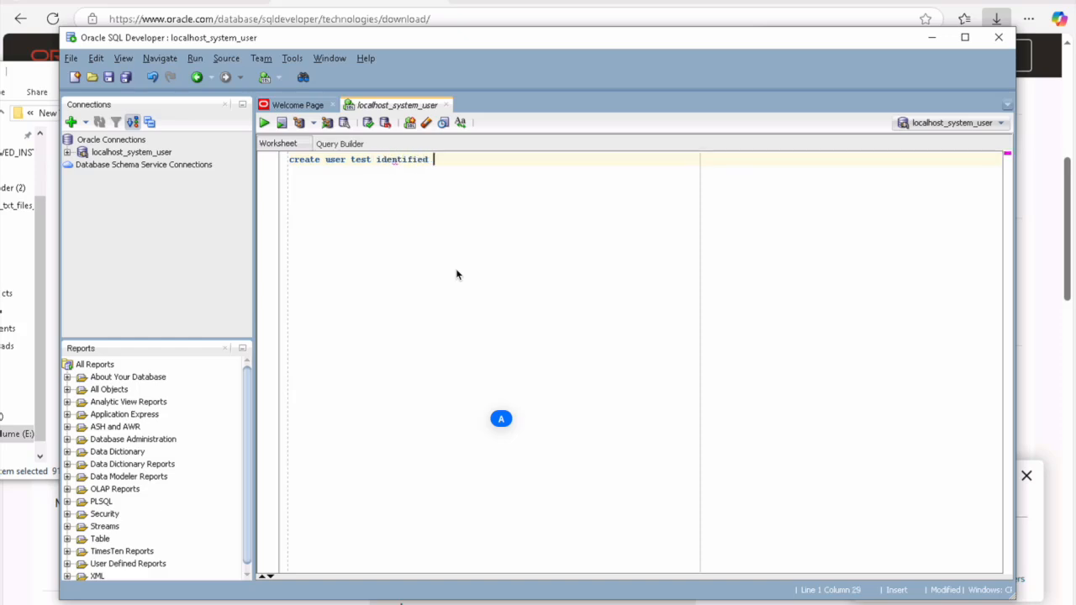
type("by test;")
key("ctrl+a")
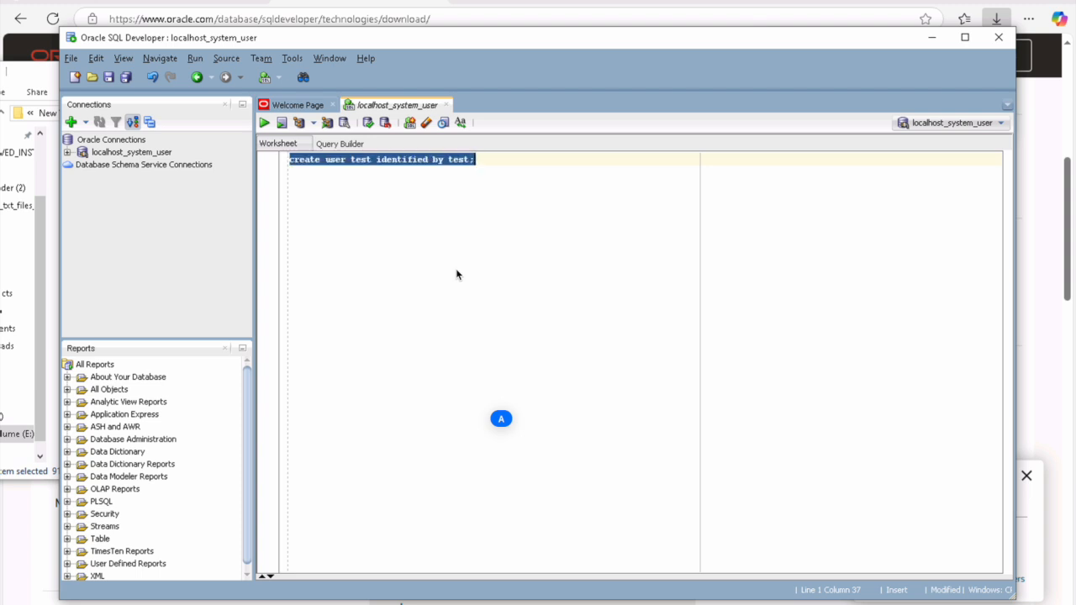
left_click(265, 124)
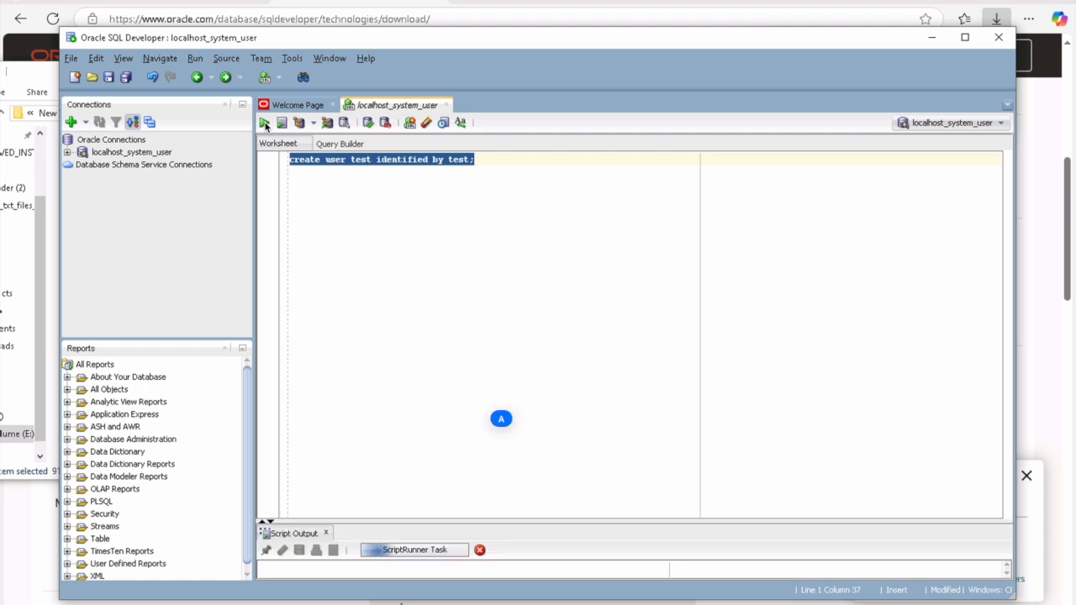
left_click(506, 174)
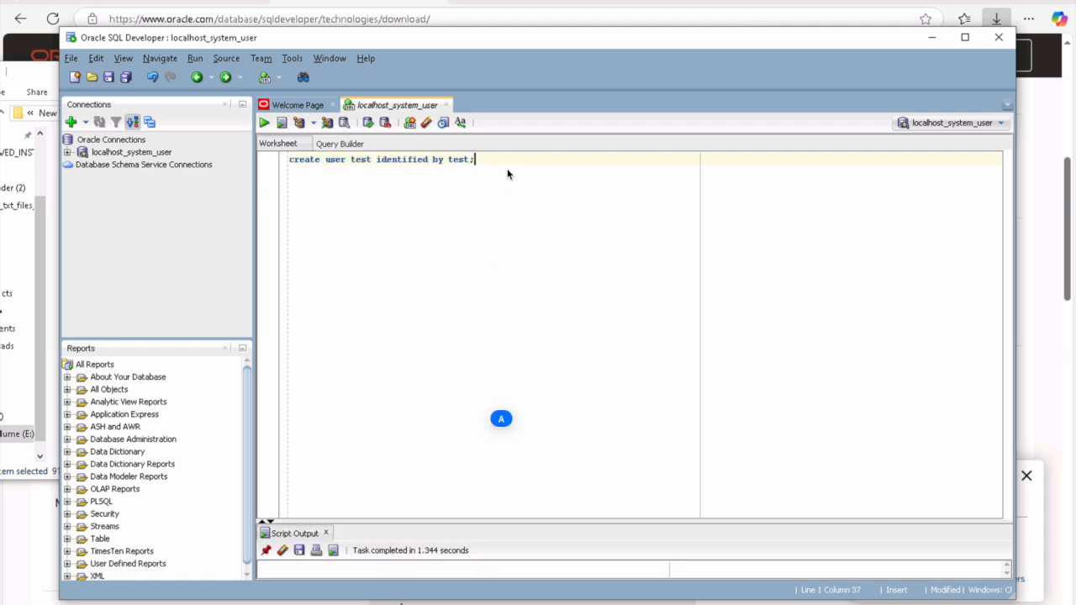
left_click(964, 39)
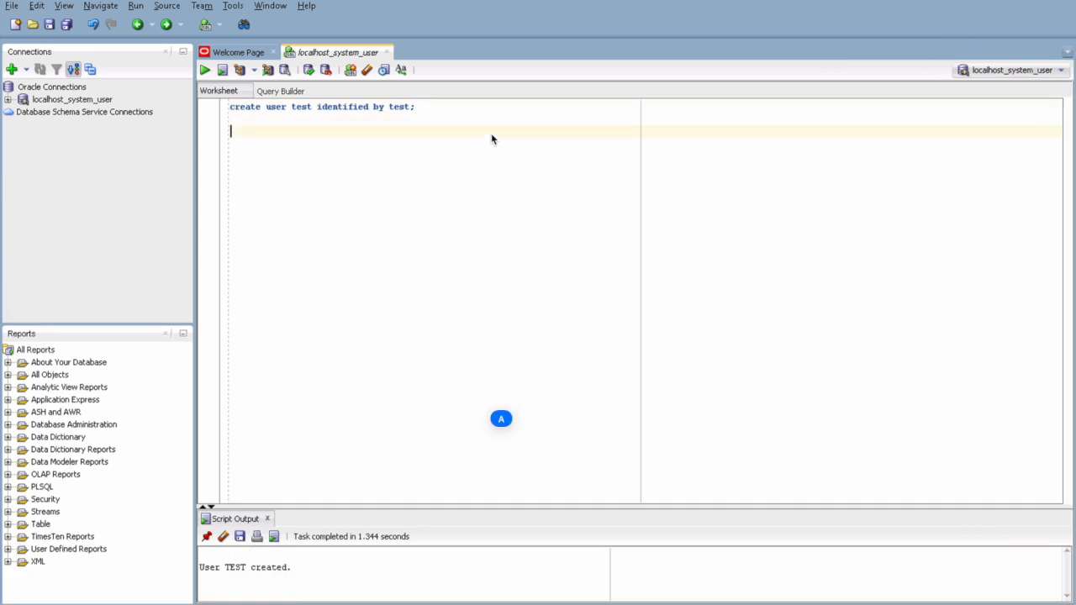
Step: Grant the connect, resource and dba roles to user TEST
type("nt connect, reso")
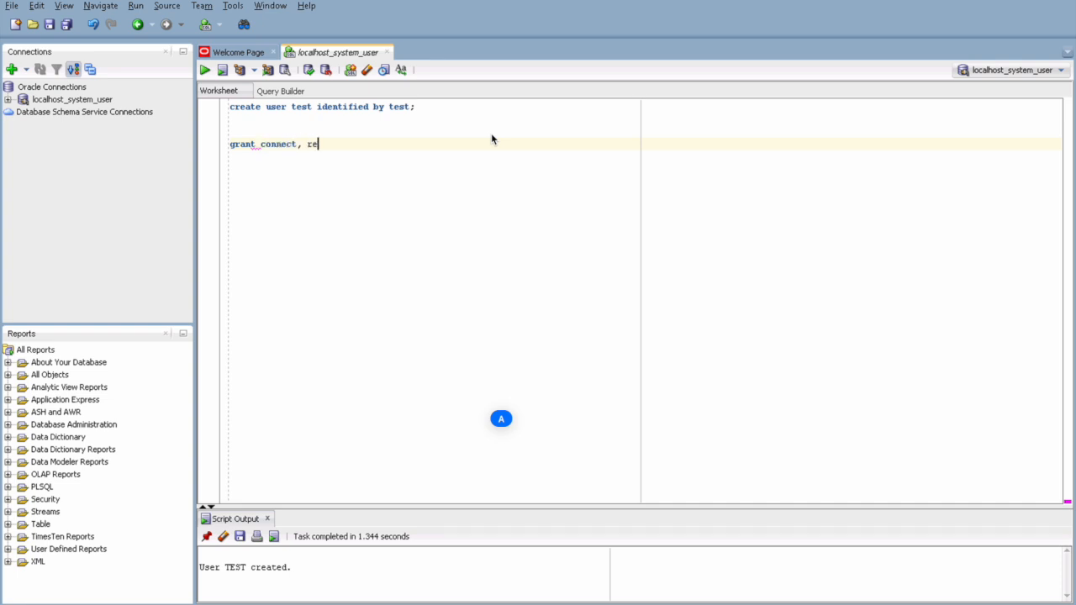
type("rce, dba to test;")
key("shift+Home")
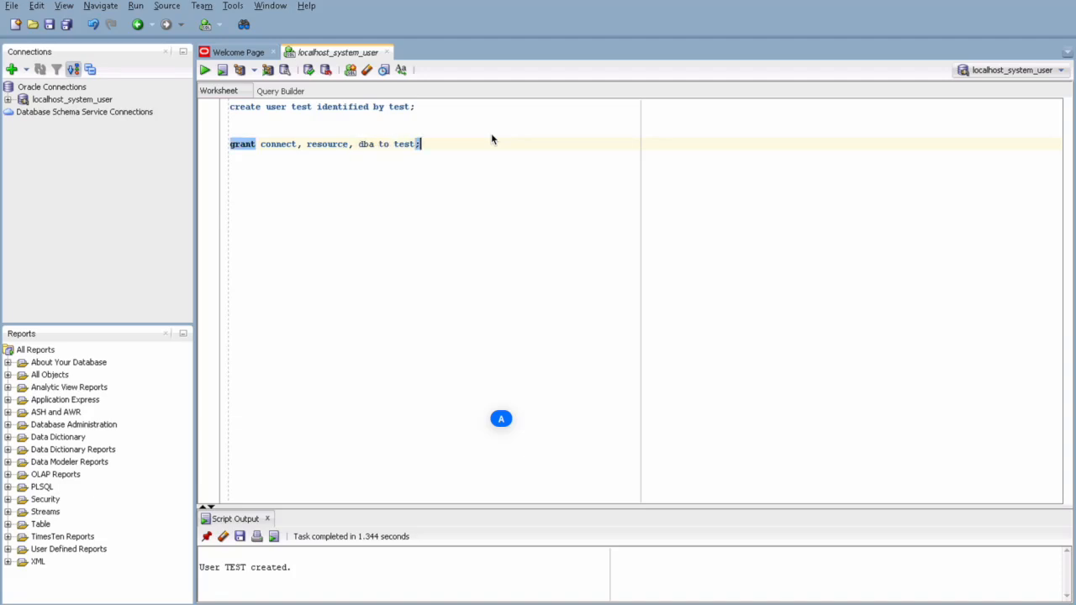
key("shift+Up")
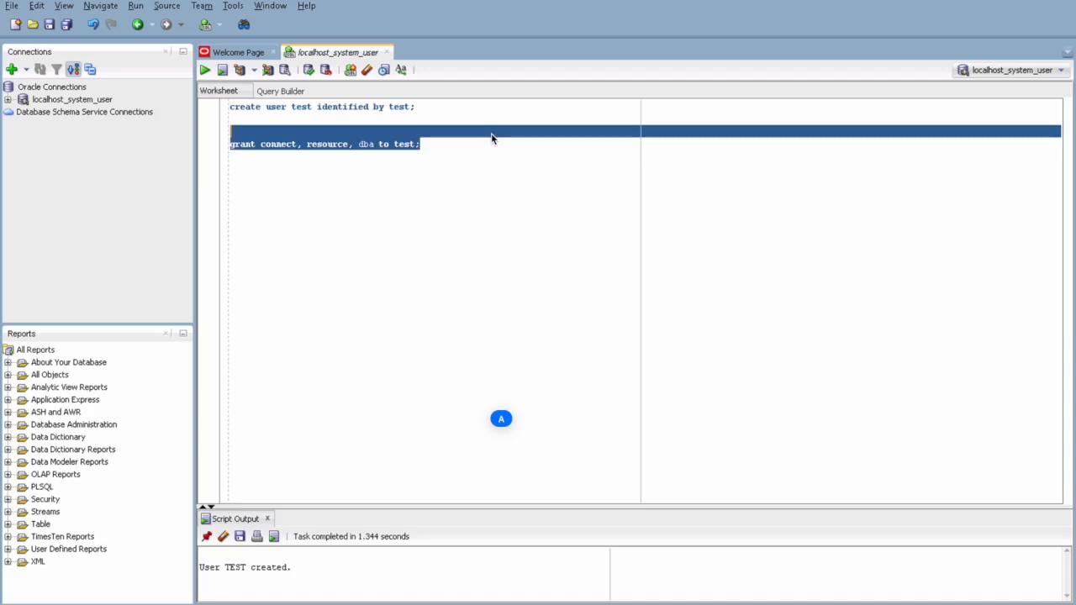
left_click(207, 73)
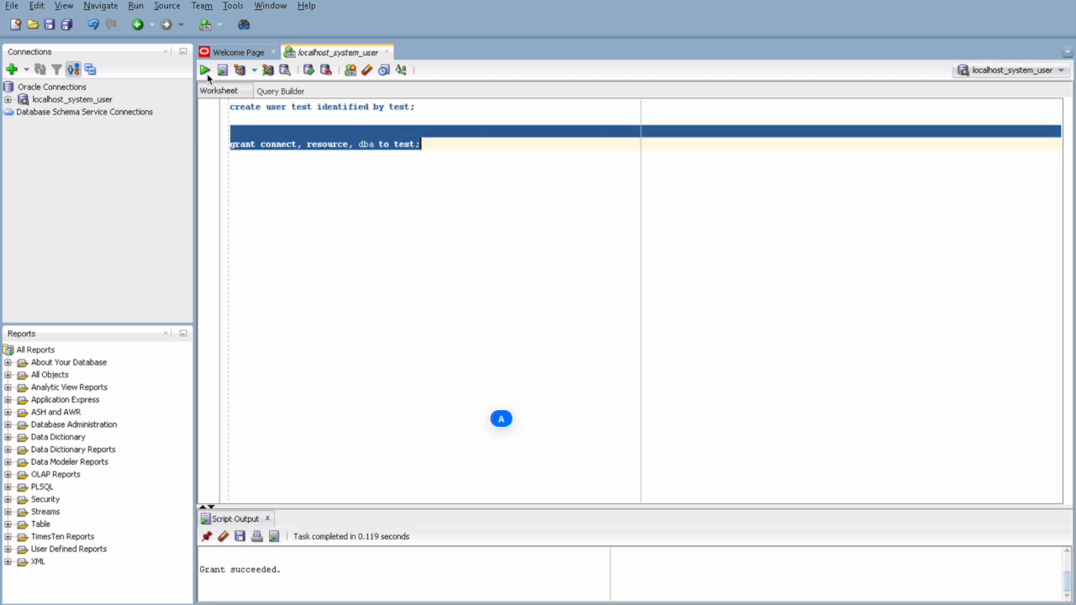
left_click(420, 260)
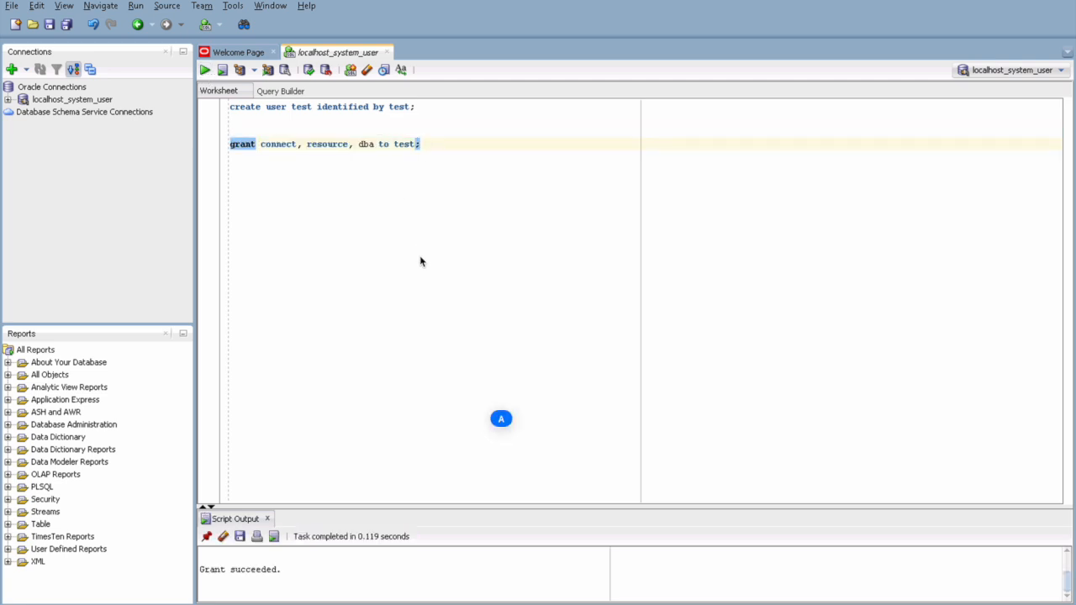
key("super")
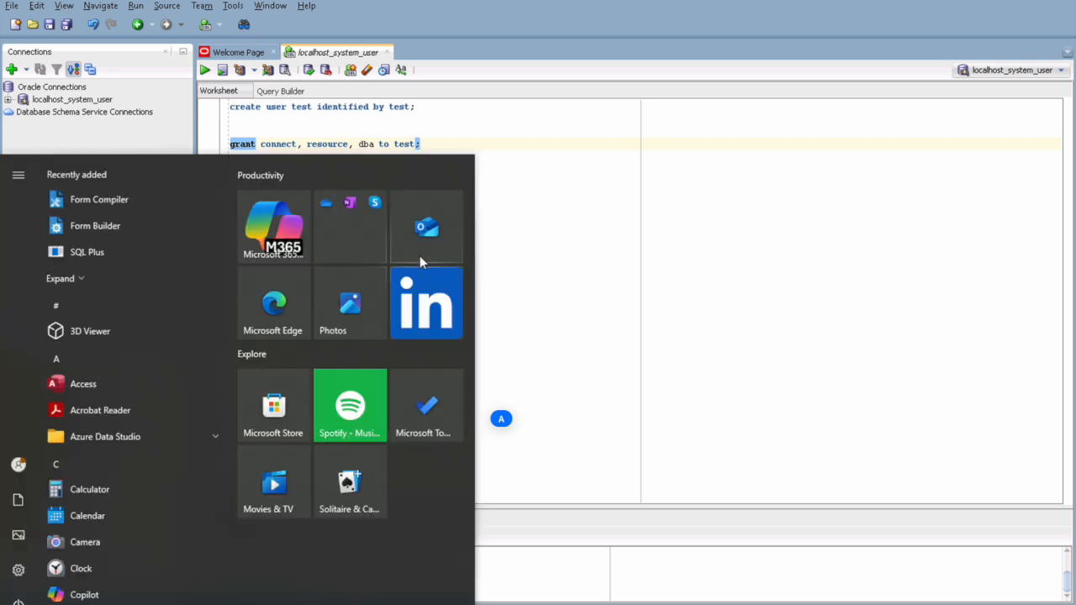
Step: Search the Start menu for 'form' and launch Form Builder
type("form")
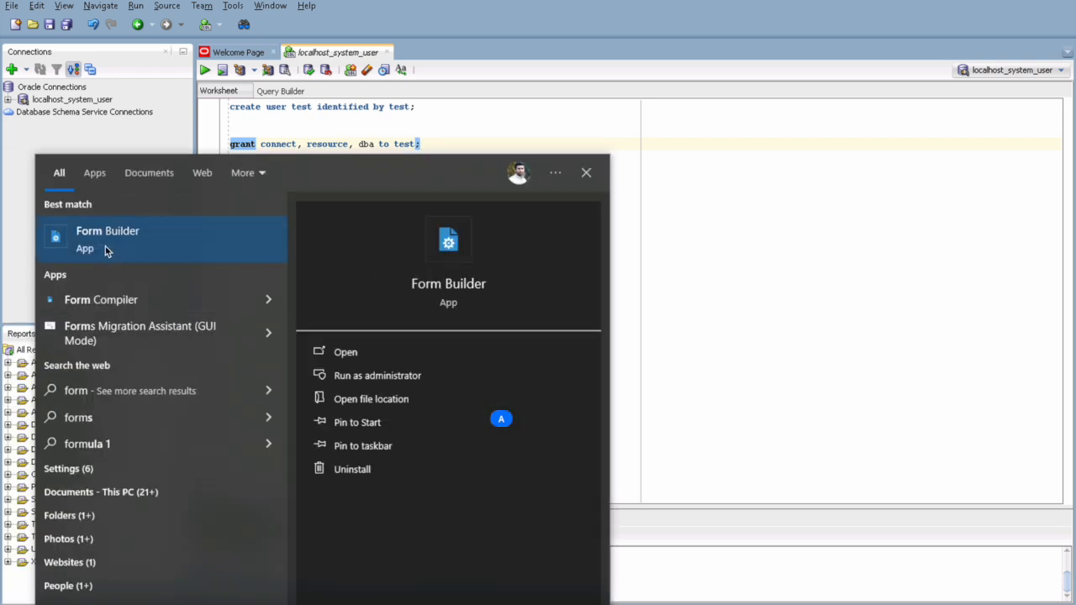
left_click(106, 251)
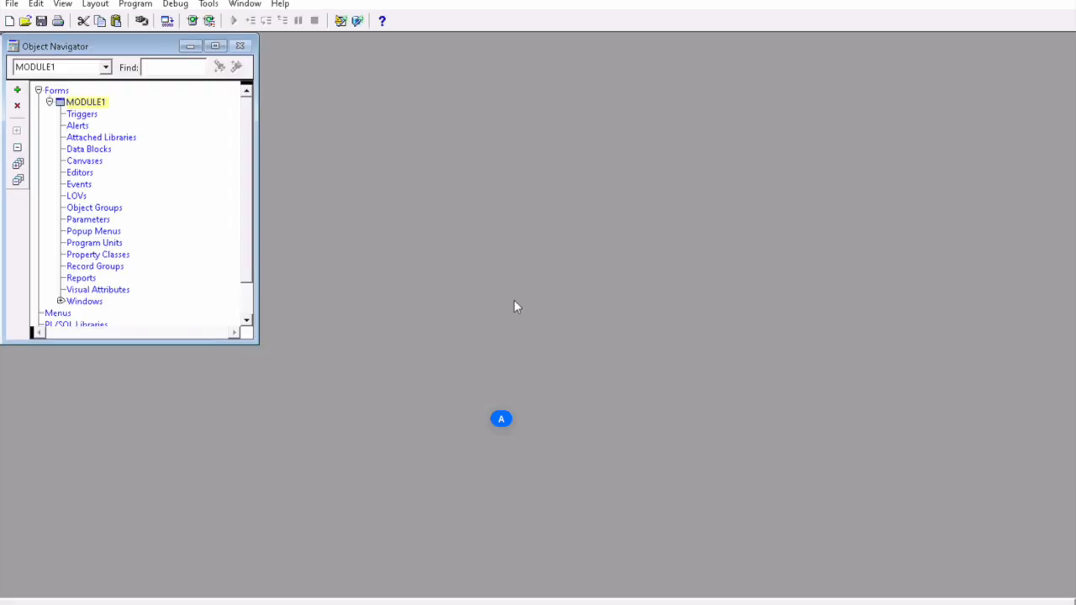
Step: Open Form Builder's Connect dialog and enter the test user's name and password
left_click(14, 5)
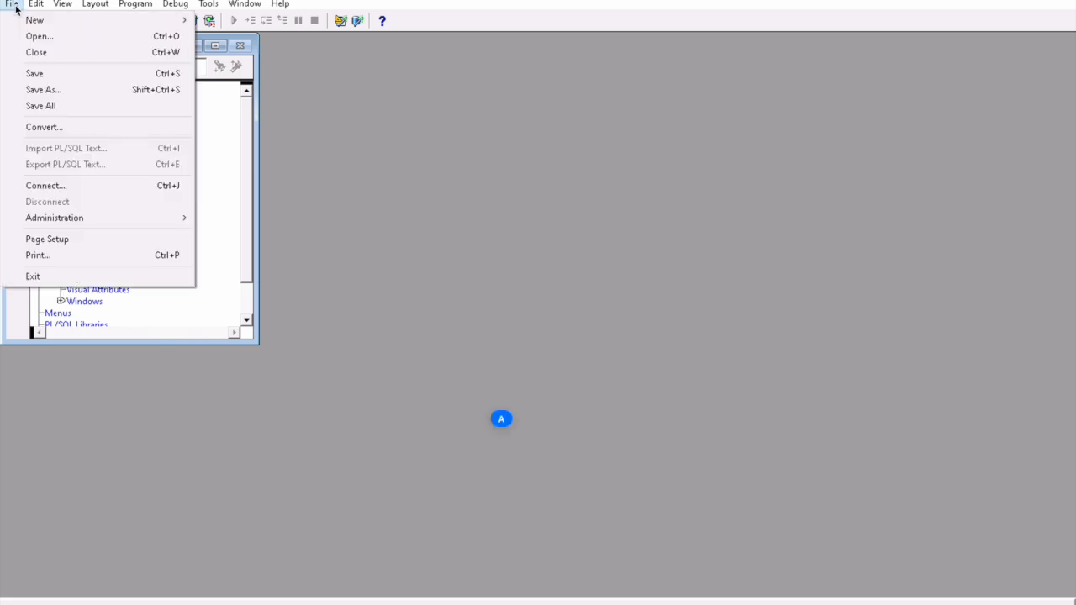
left_click(59, 186)
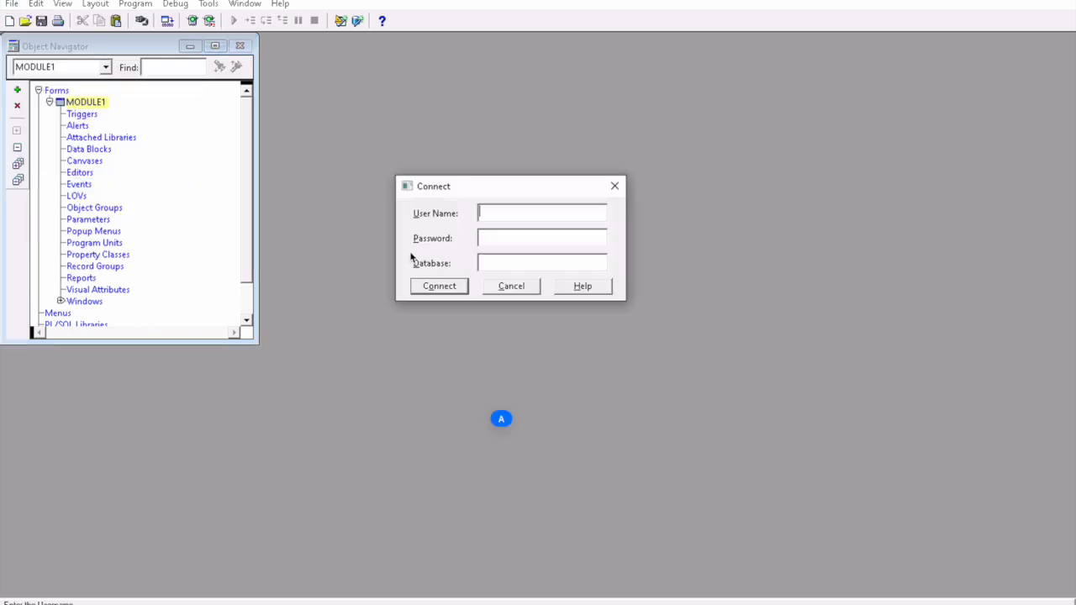
type("testtest")
key("Tab")
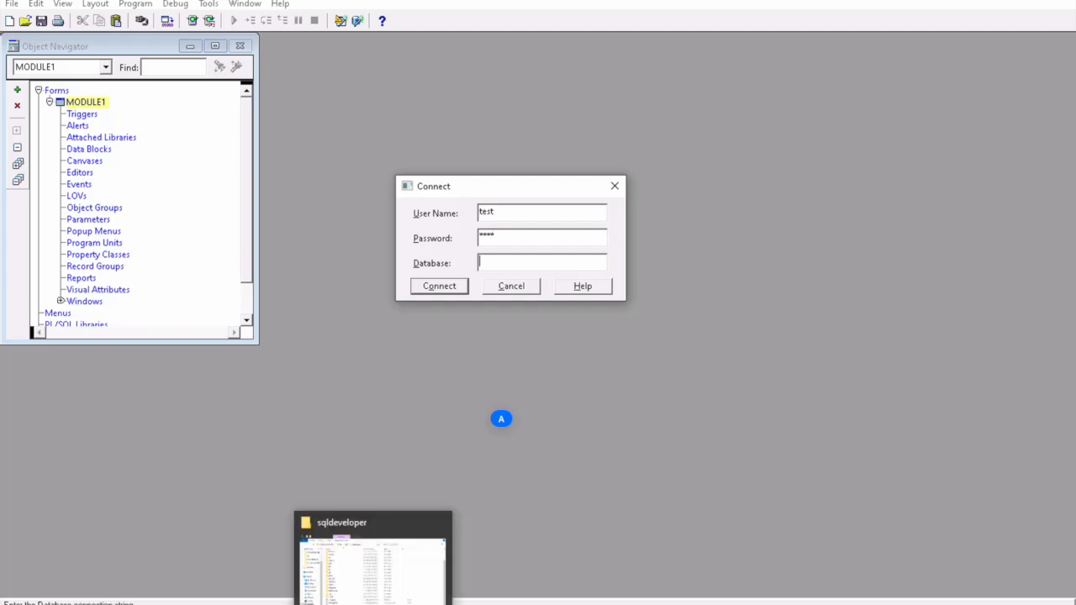
left_click(375, 604)
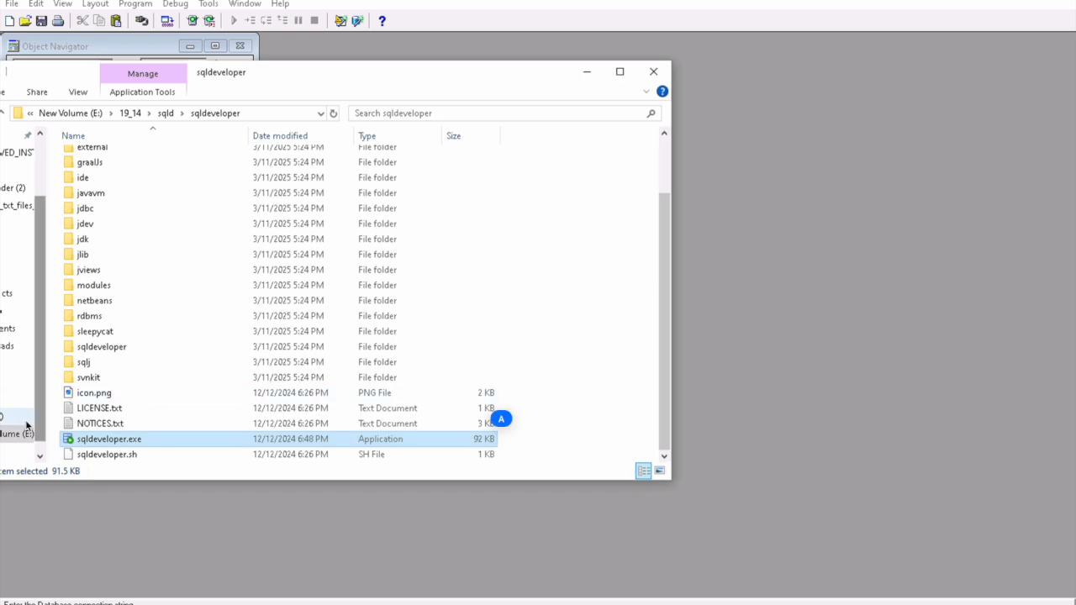
Step: Navigate to E:\Oracle\Middleware\Oracle_Home\network\admin in File Explorer
left_click(92, 118)
double_click(101, 173)
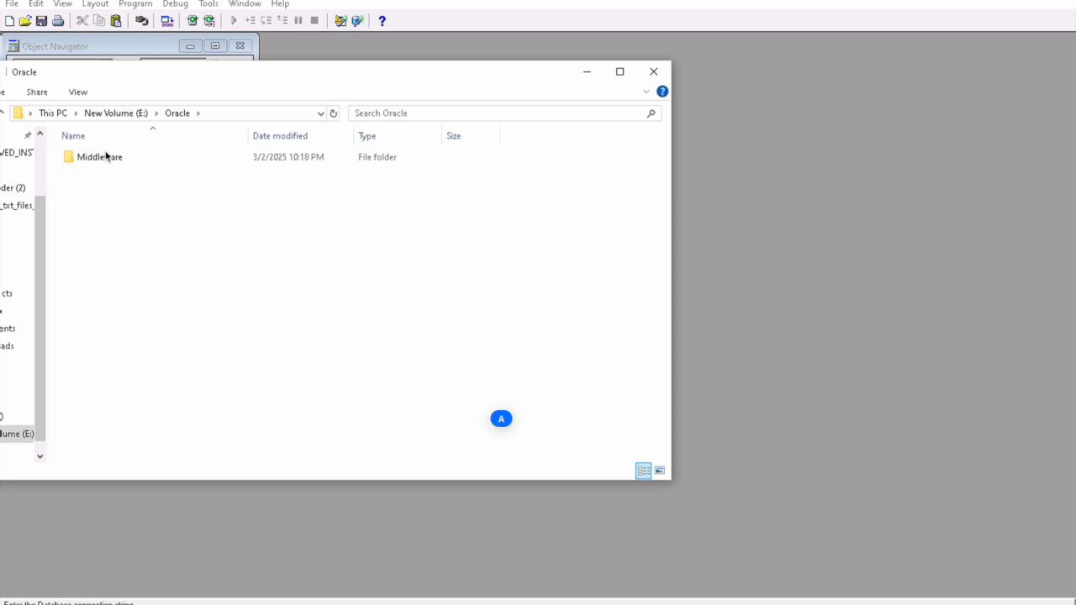
double_click(106, 157)
double_click(106, 160)
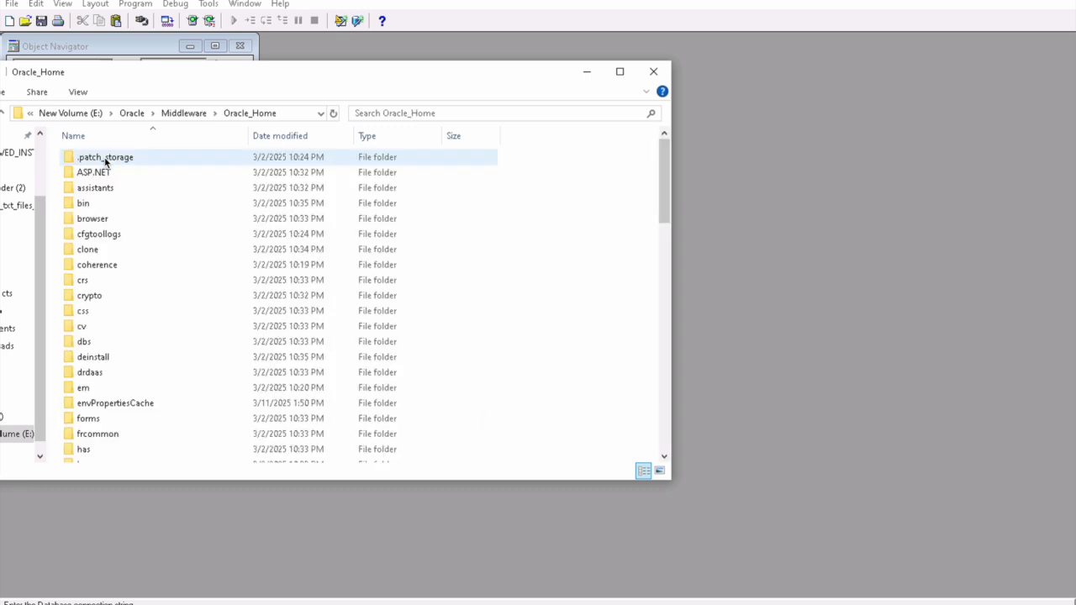
left_click(105, 188)
key("n")
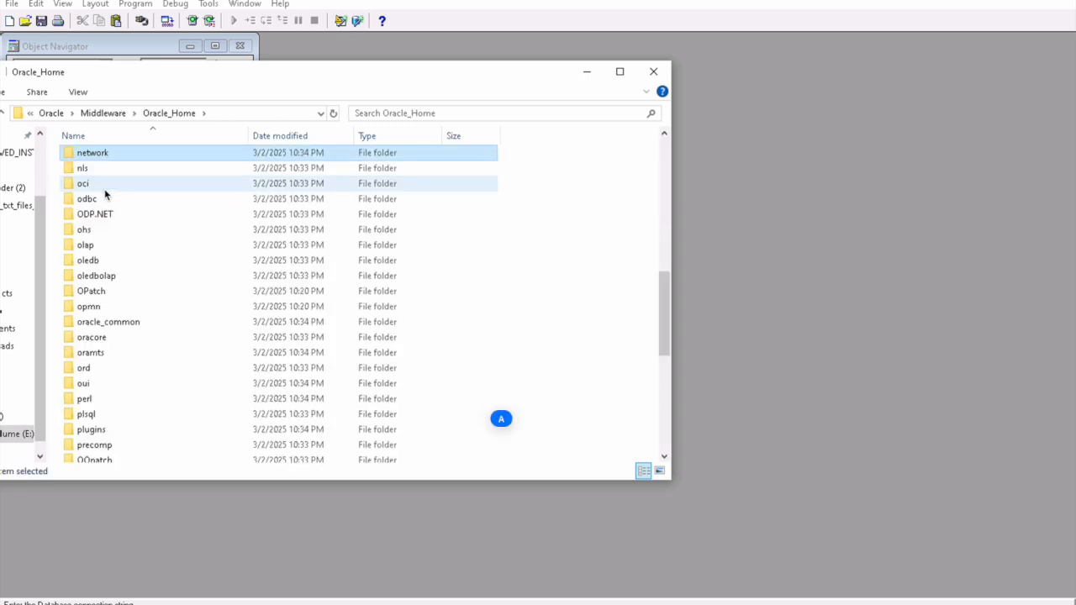
key("Return")
key("Down")
key("Up")
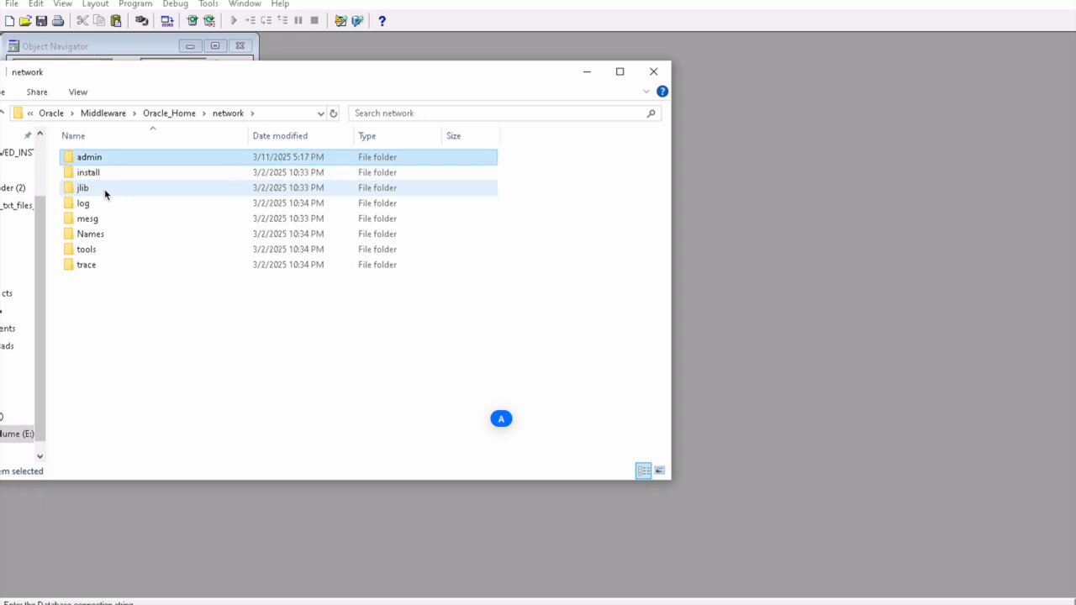
key("Return")
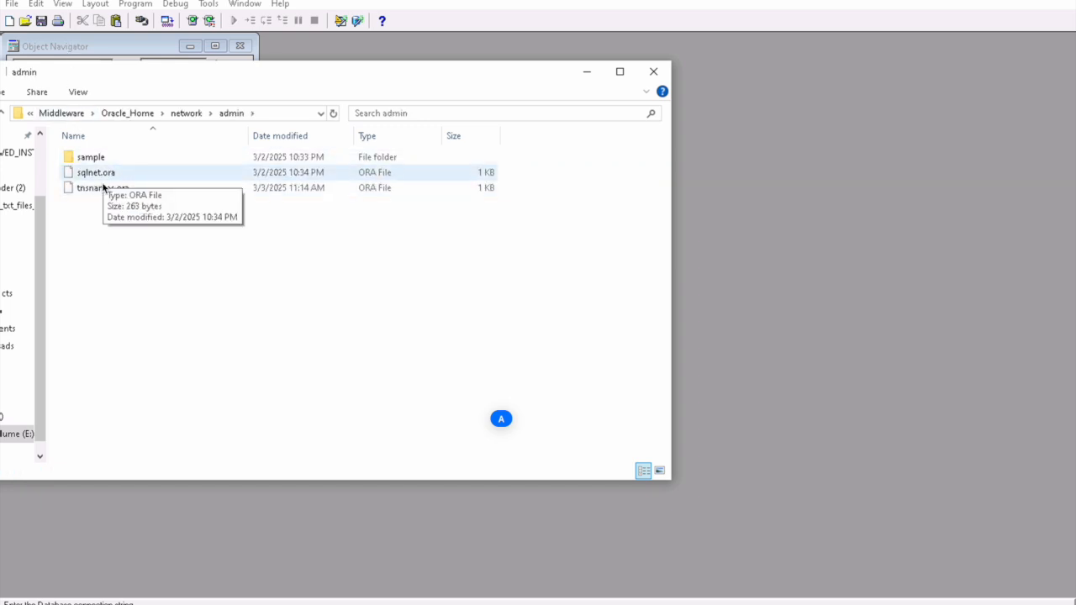
Step: Open tnsnames.ora in Notepad++
left_click(107, 194)
right_click(109, 193)
left_click(139, 234)
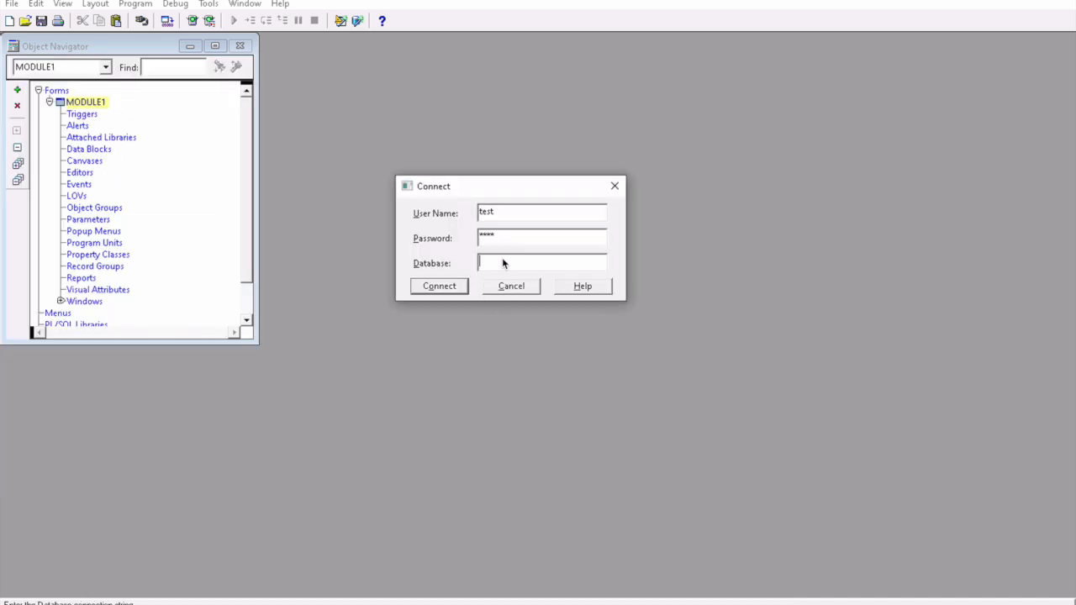
Step: Connect Forms Builder to the ORCL database, then return to SQL Developer
type("orcl")
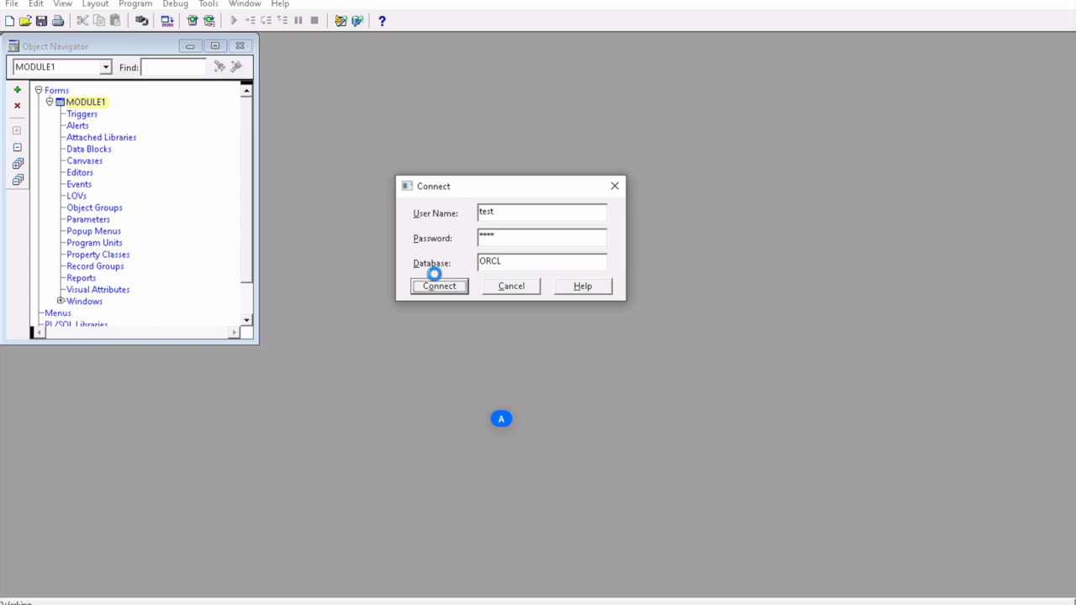
left_click(437, 284)
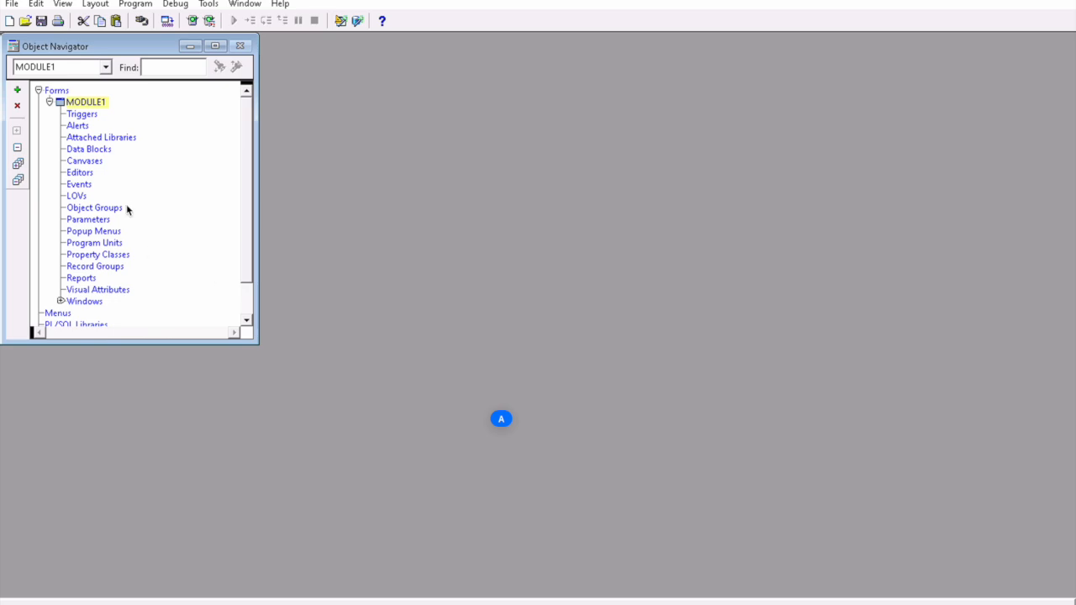
left_click(551, 601)
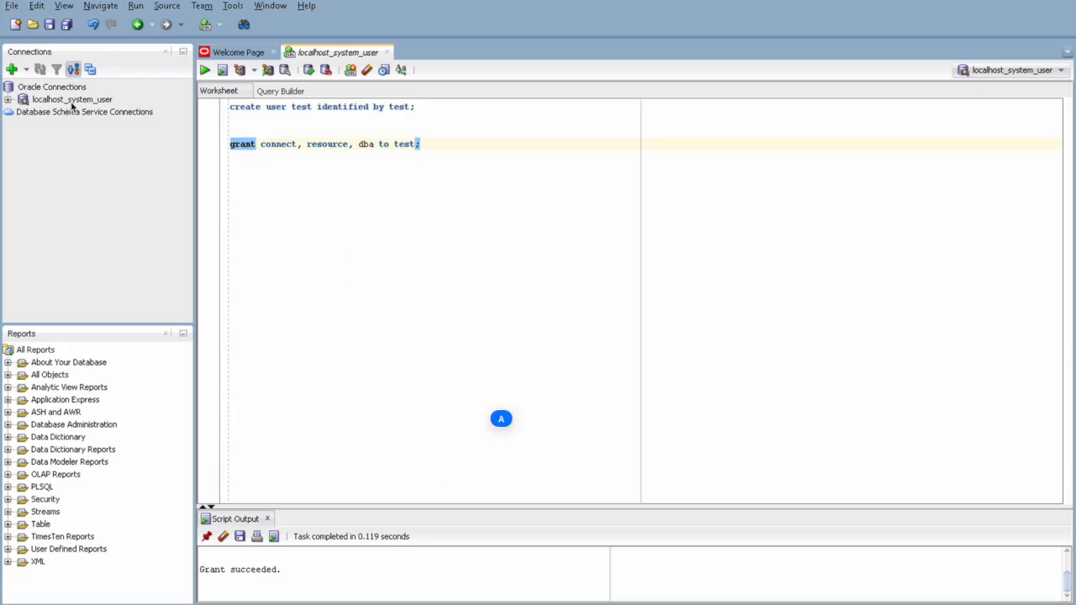
Step: Start a new SQL Developer connection named localhost_TEST_USER
left_click(12, 69)
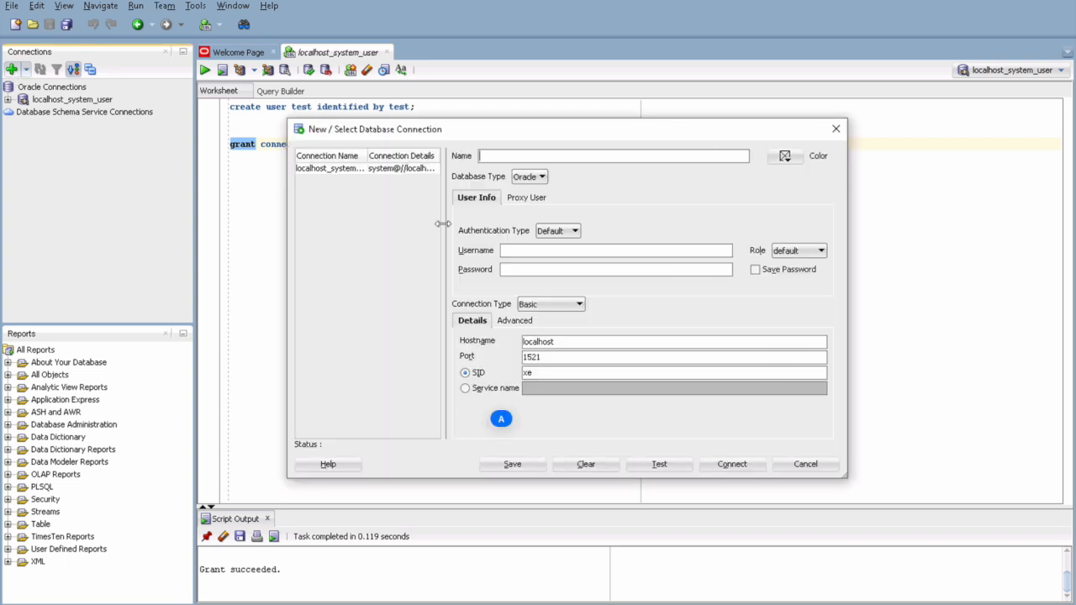
type("TEST_USER")
key("Tab")
left_click(533, 157)
key("Home")
type("localhost_")
Step: Enter the test user's username and password, use service name orcl.com, test and connect
left_click(531, 246)
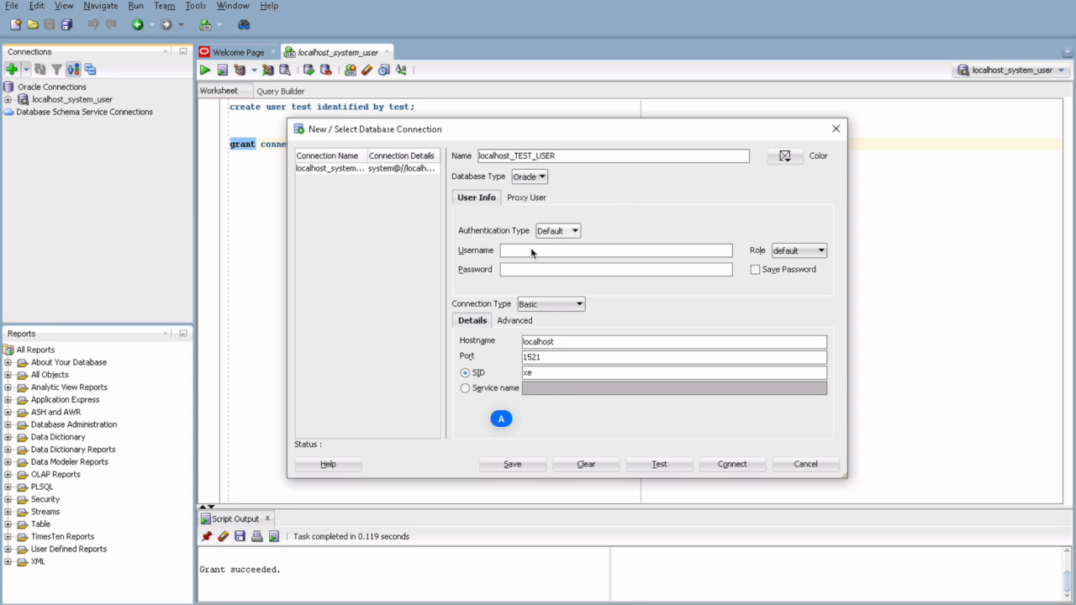
type("test")
key("Tab")
key("Tab")
type("test")
key("Tab")
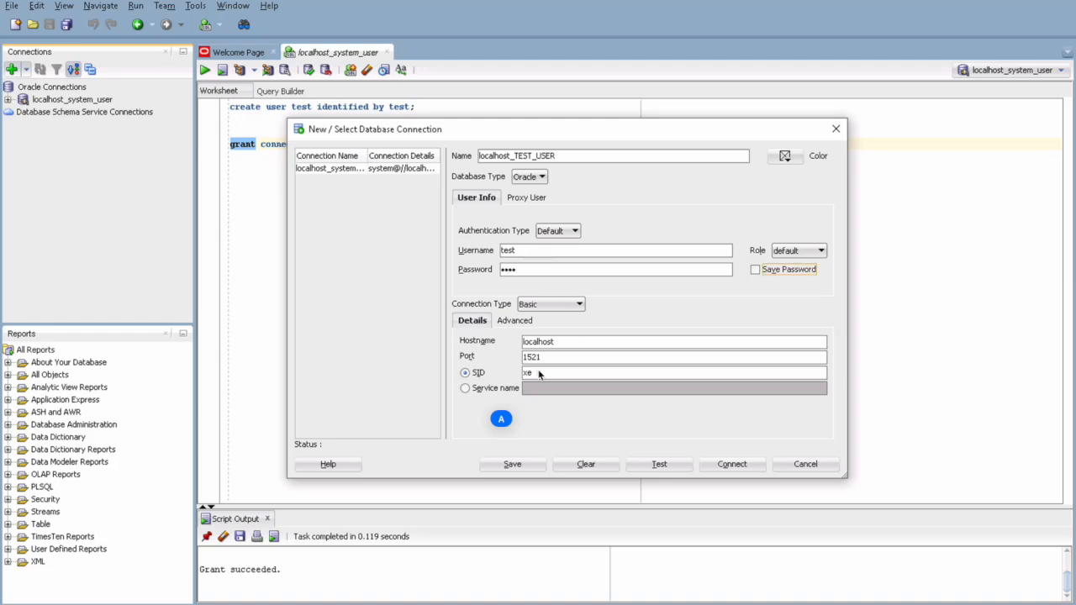
left_click(487, 391)
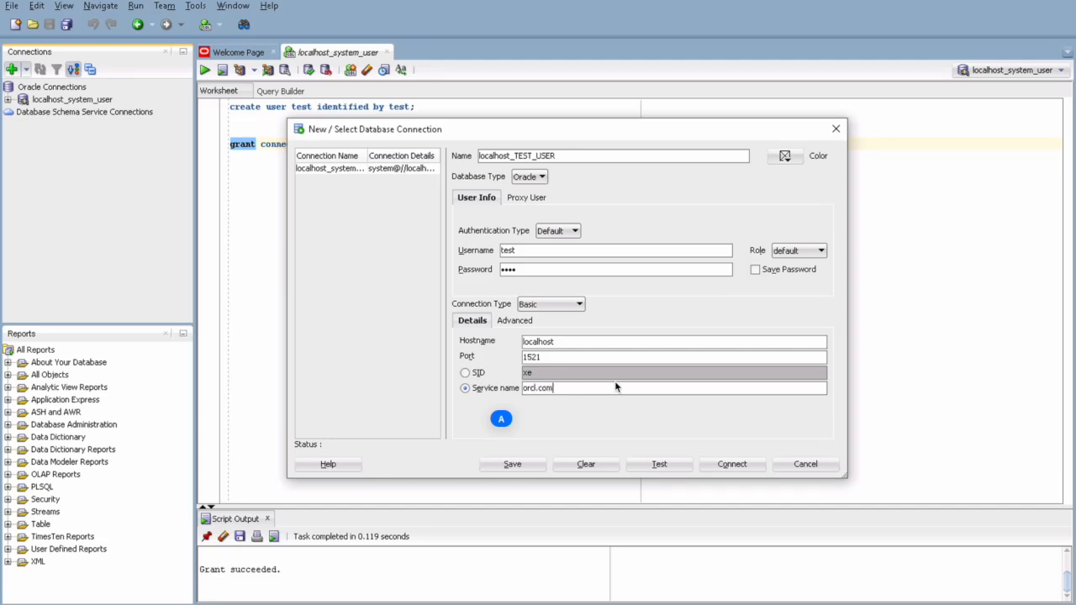
left_click(659, 464)
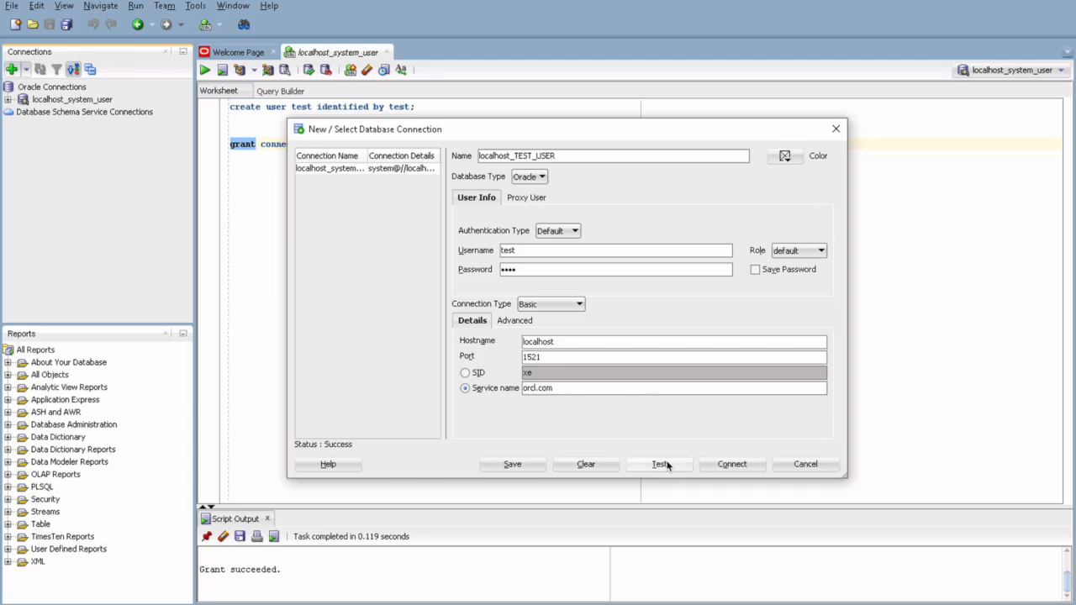
left_click(732, 464)
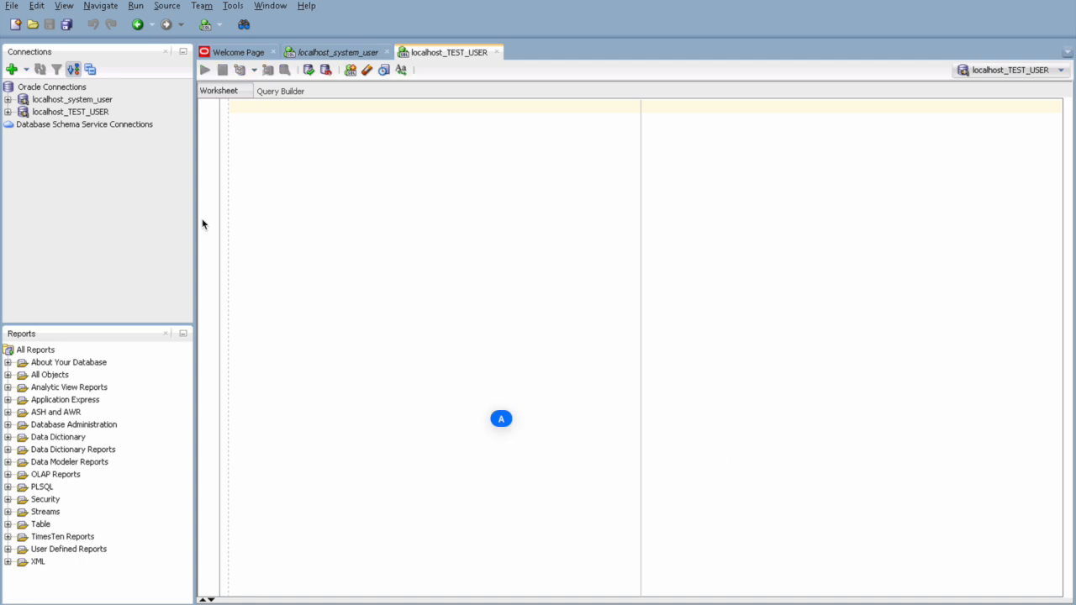
Step: Expand localhost_TEST_USER's object folders and bring up the Tables folder's actions
left_click(8, 112)
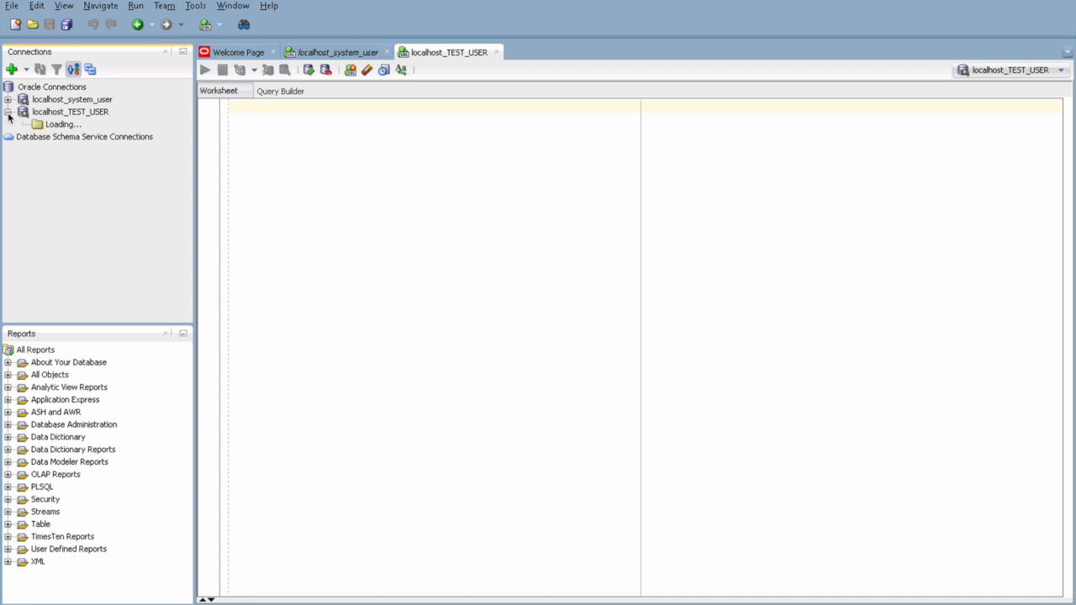
left_click(72, 125)
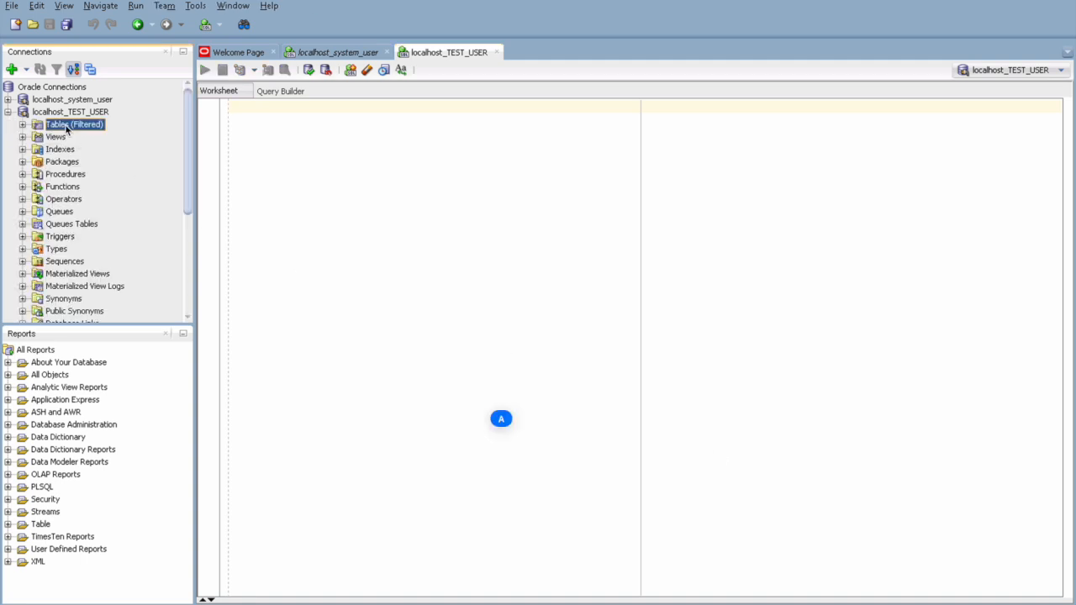
left_click(351, 170)
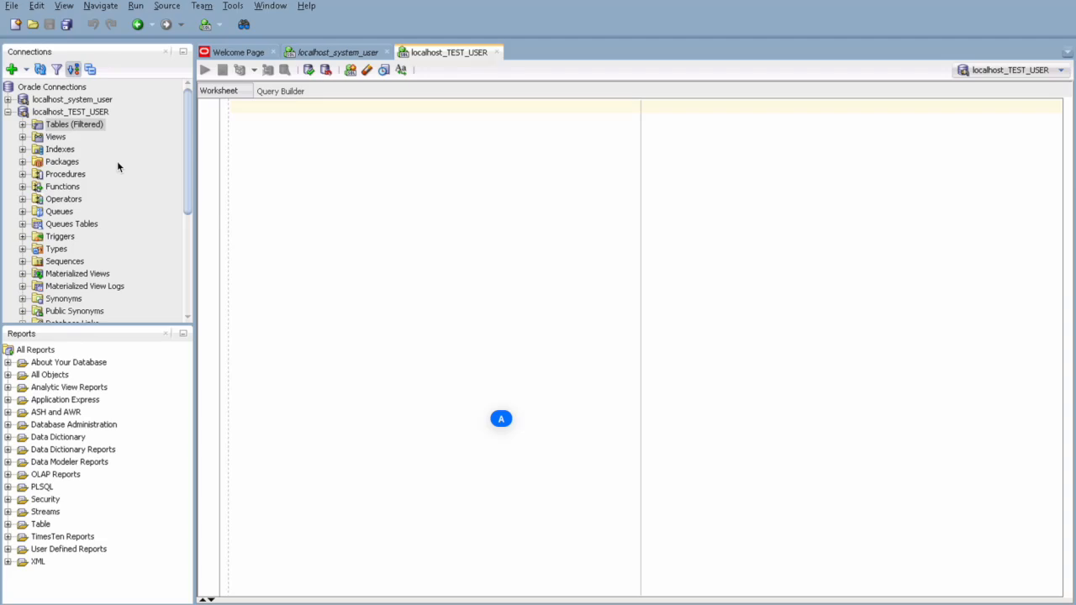
left_click(81, 126)
right_click(81, 127)
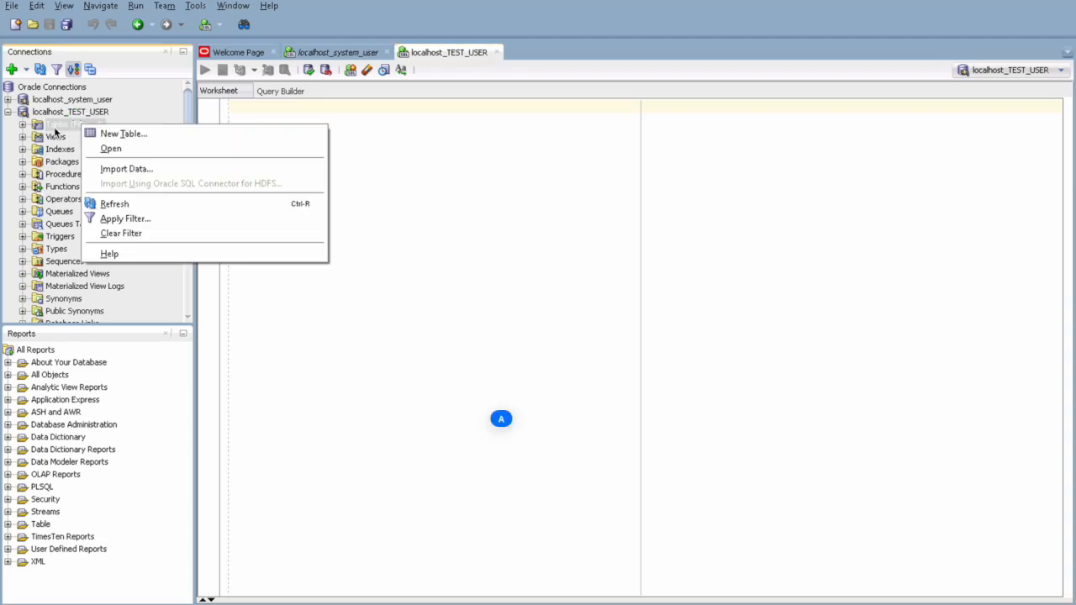
Step: Start a new table, make the first column the primary key named T1_ID, and add a second column
left_click(124, 134)
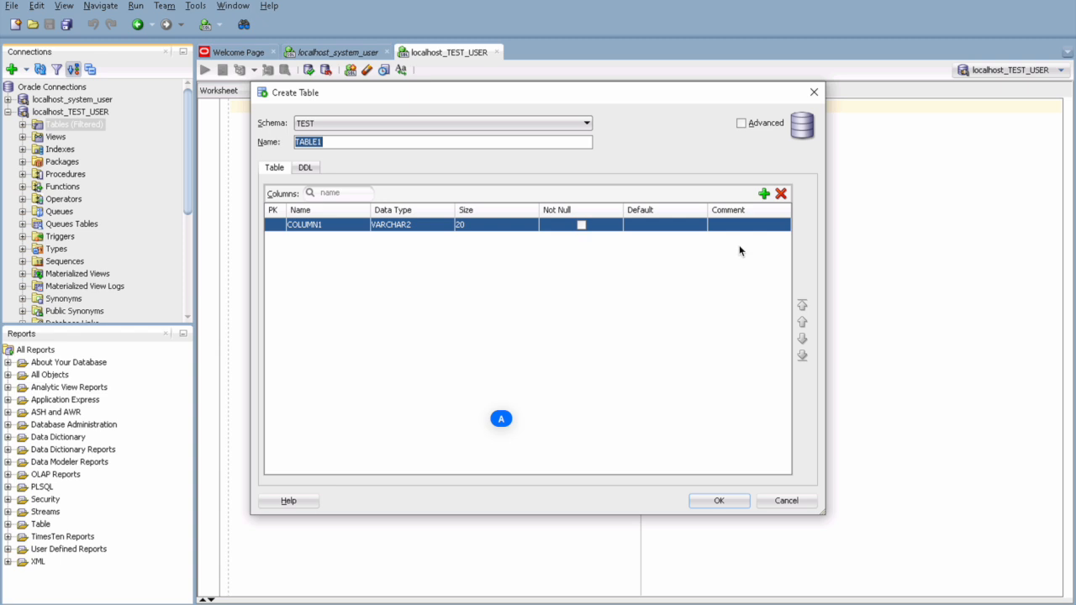
left_click(272, 225)
left_click(764, 195)
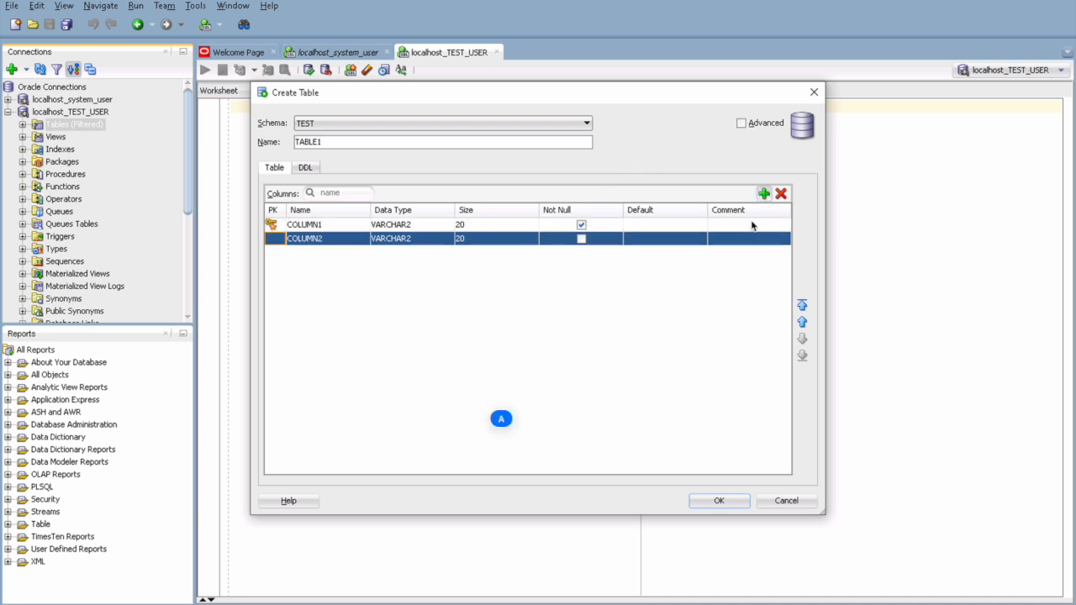
left_click(630, 244)
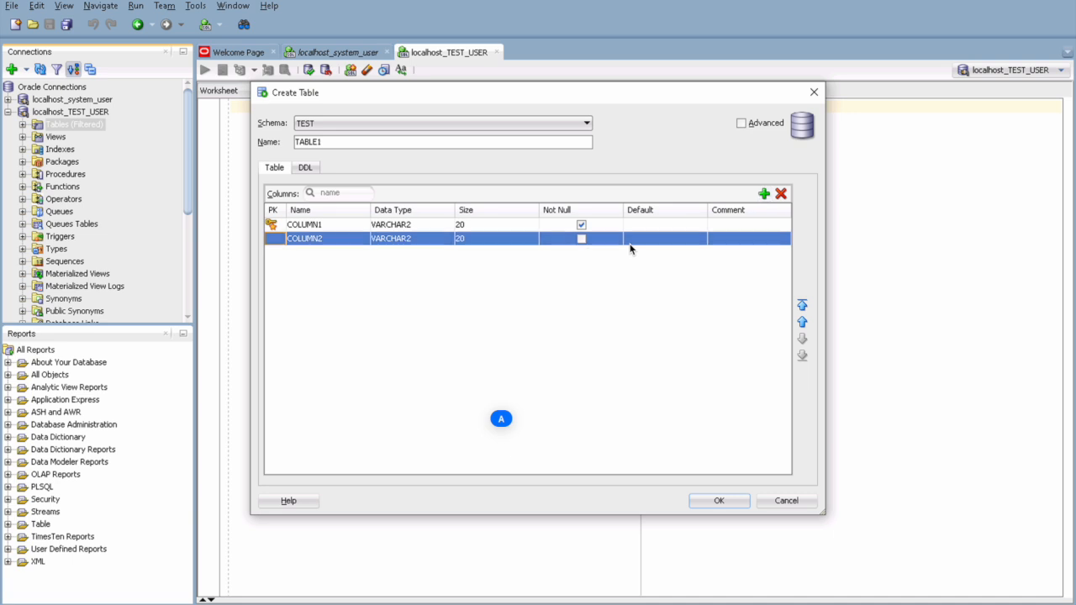
left_click(278, 241)
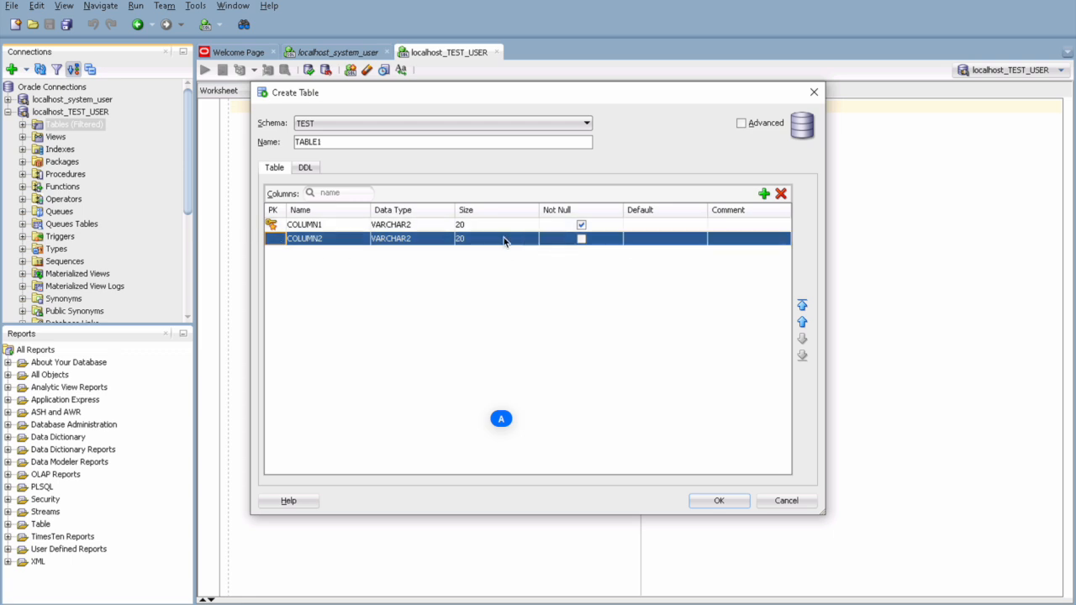
left_click(347, 224)
key("ctrl+a")
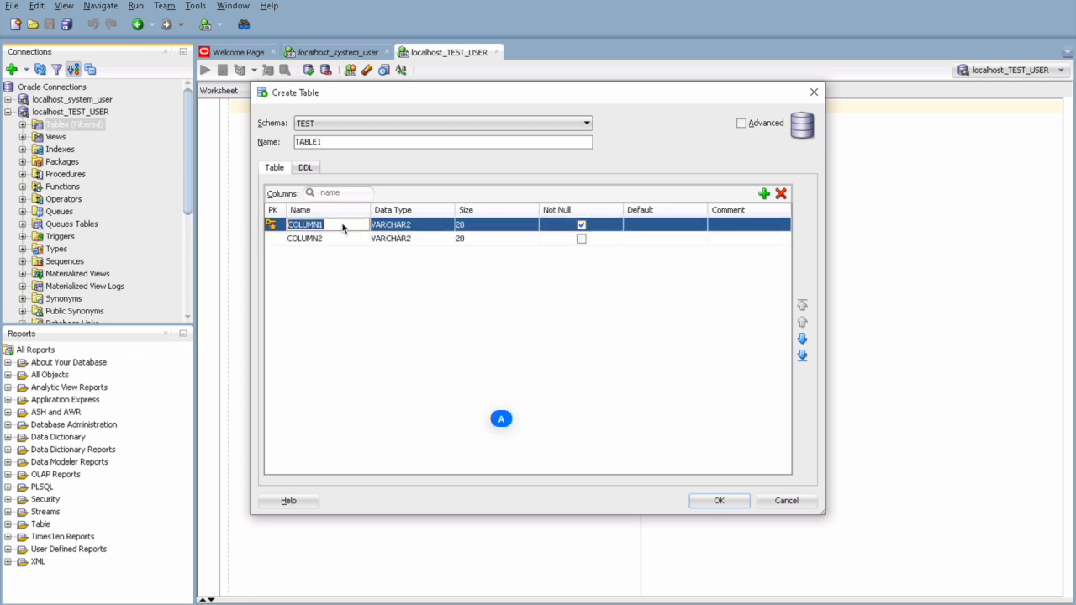
type("t1_ID")
Step: Rename the second column T1_NAME and set T1_ID's data type to NUMBER
left_click(328, 239)
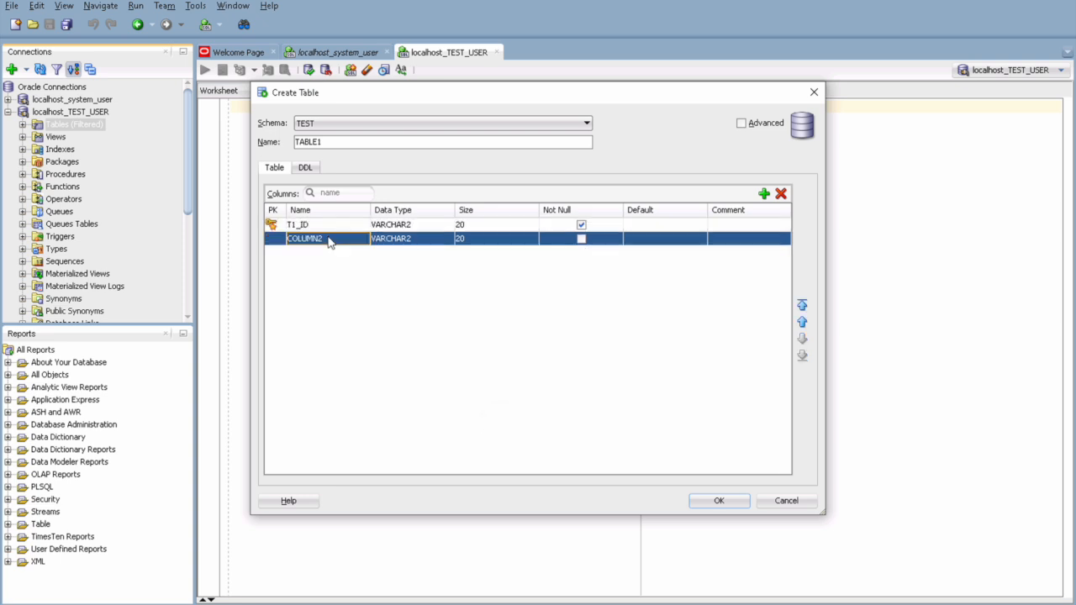
key("ctrl+a")
key("Caps_Lock")
type("T1_NAM")
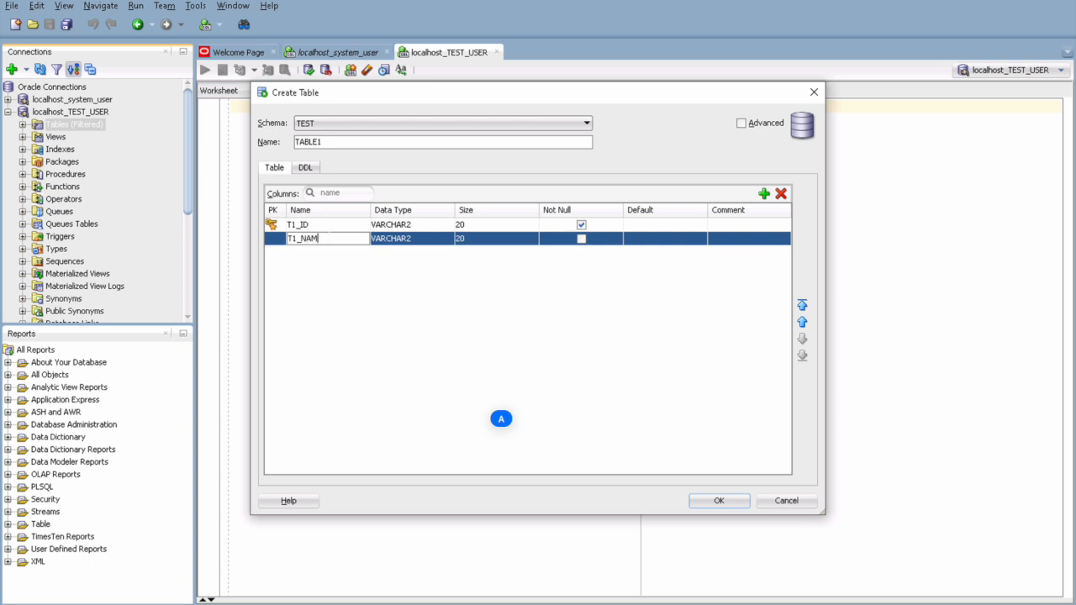
type("E")
left_click(424, 226)
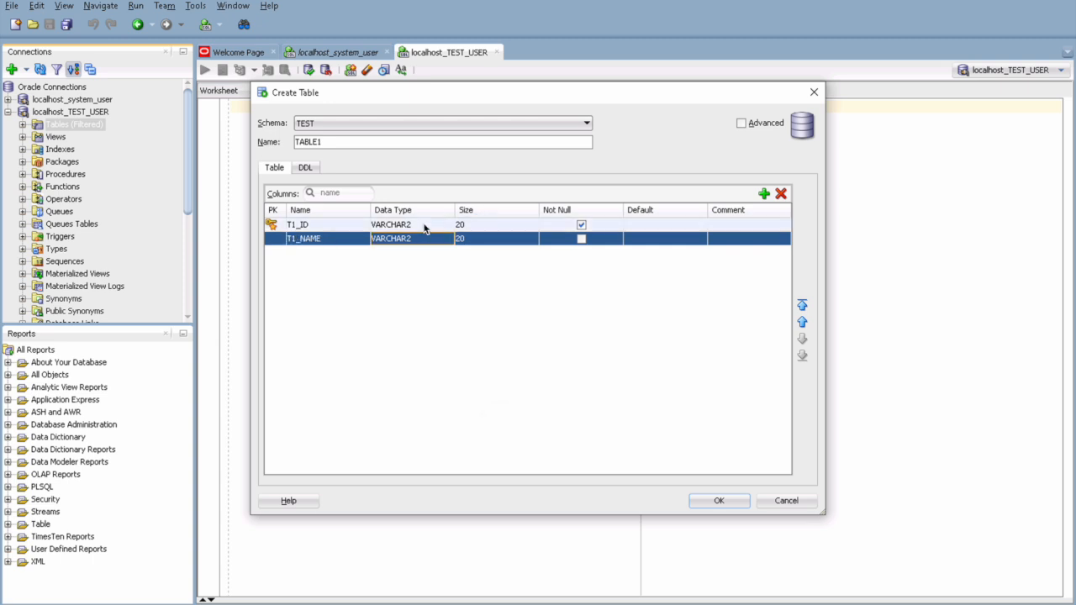
left_click(426, 227)
key("Down")
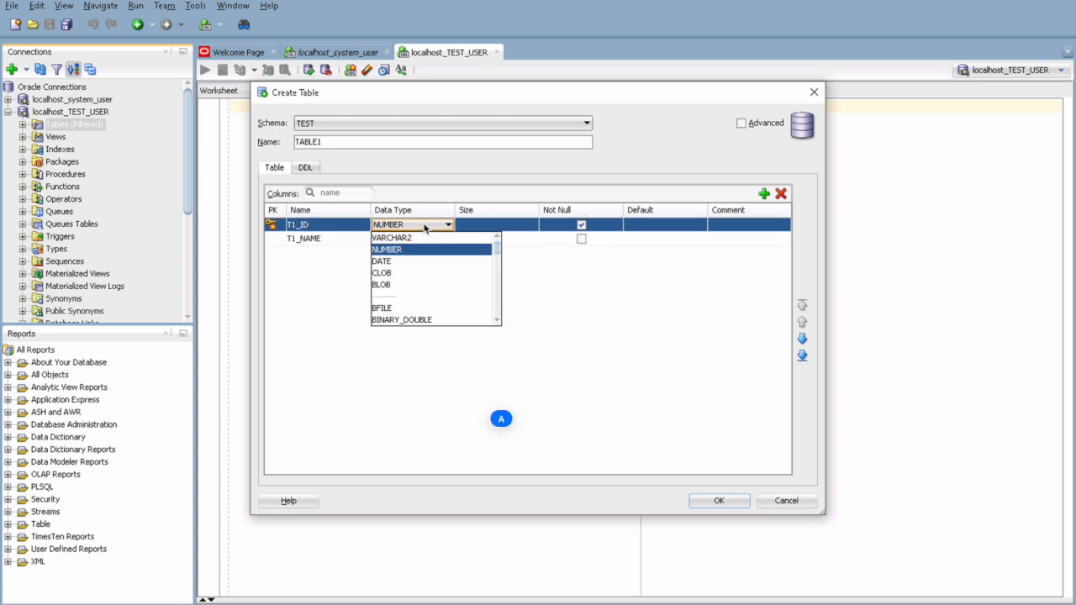
left_click(425, 228)
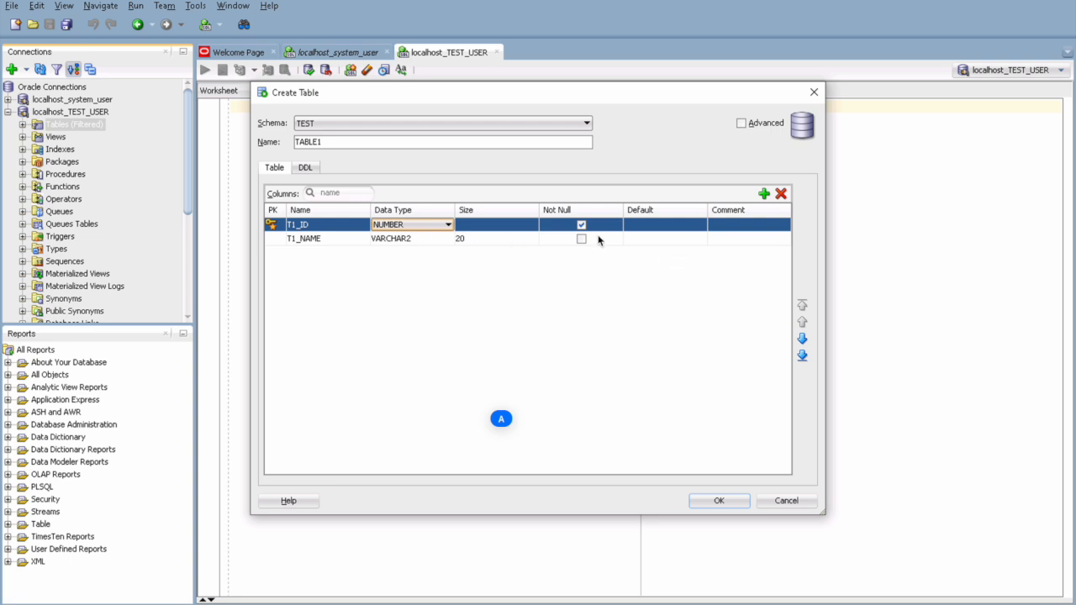
Step: Add a STATUS column of type CHAR and create TABLE1
left_click(763, 195)
left_click(316, 242)
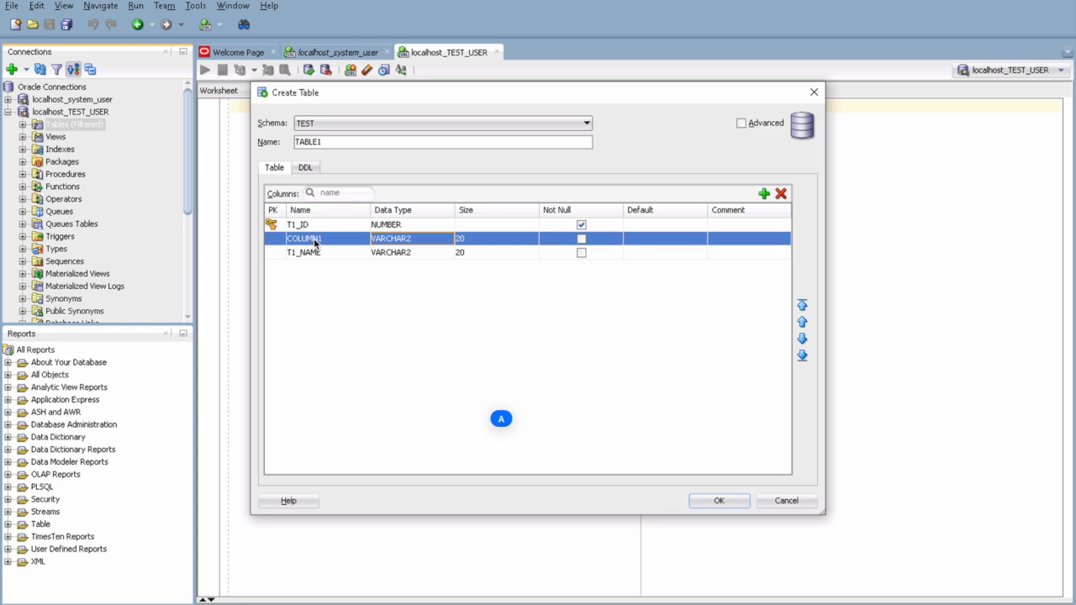
left_click(317, 242)
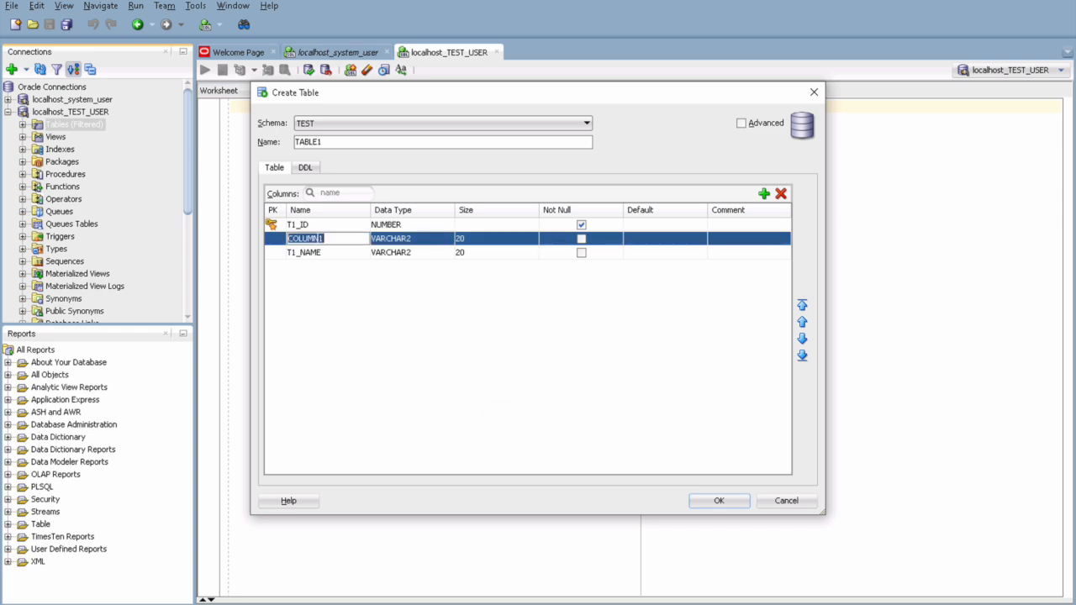
type("STATUS")
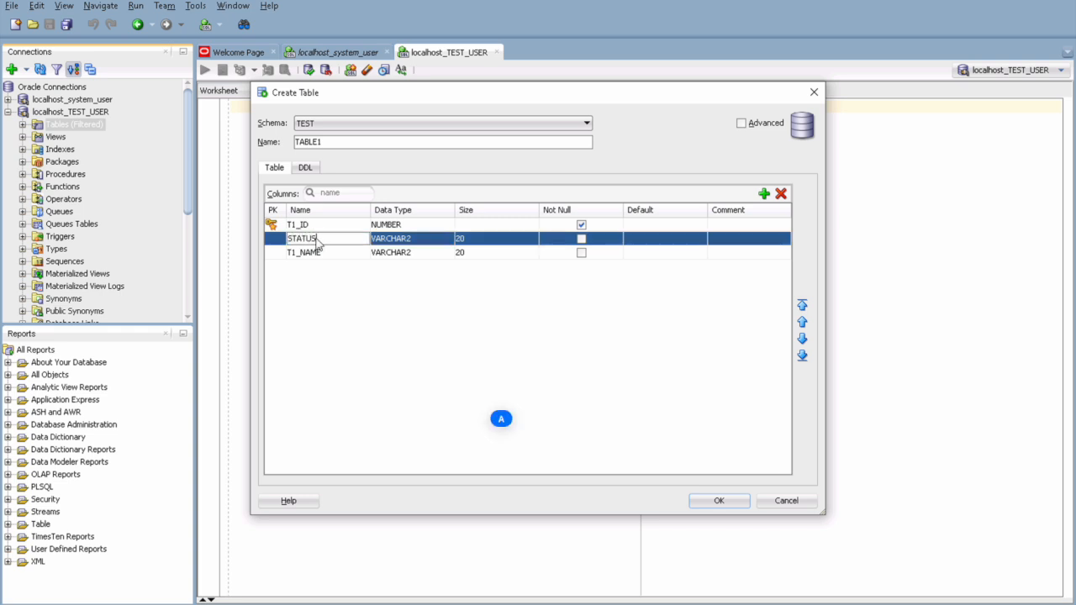
key("Tab")
type("CHAR")
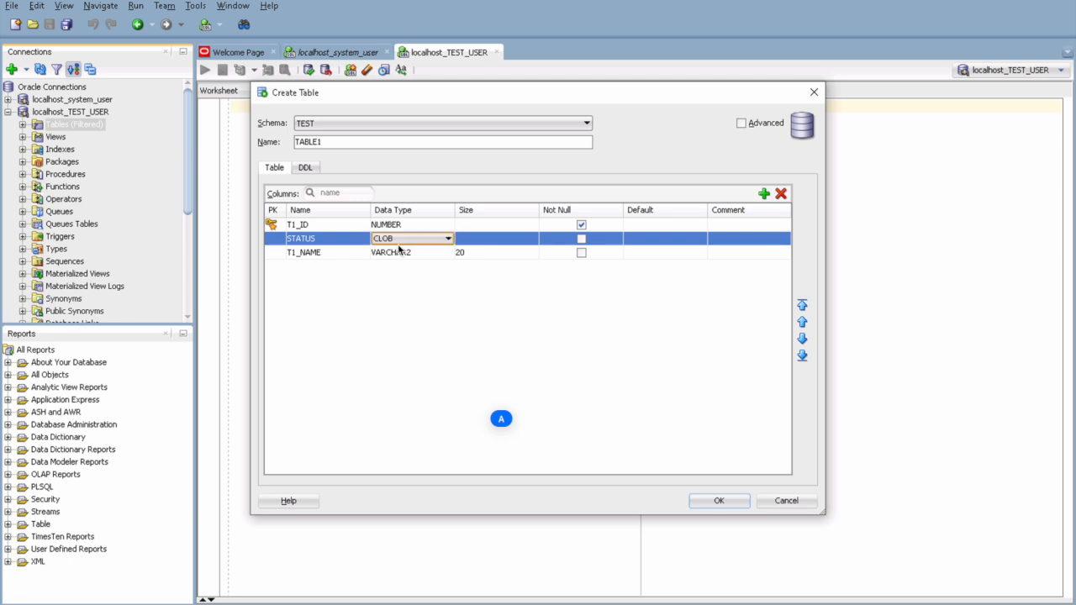
key("Tab")
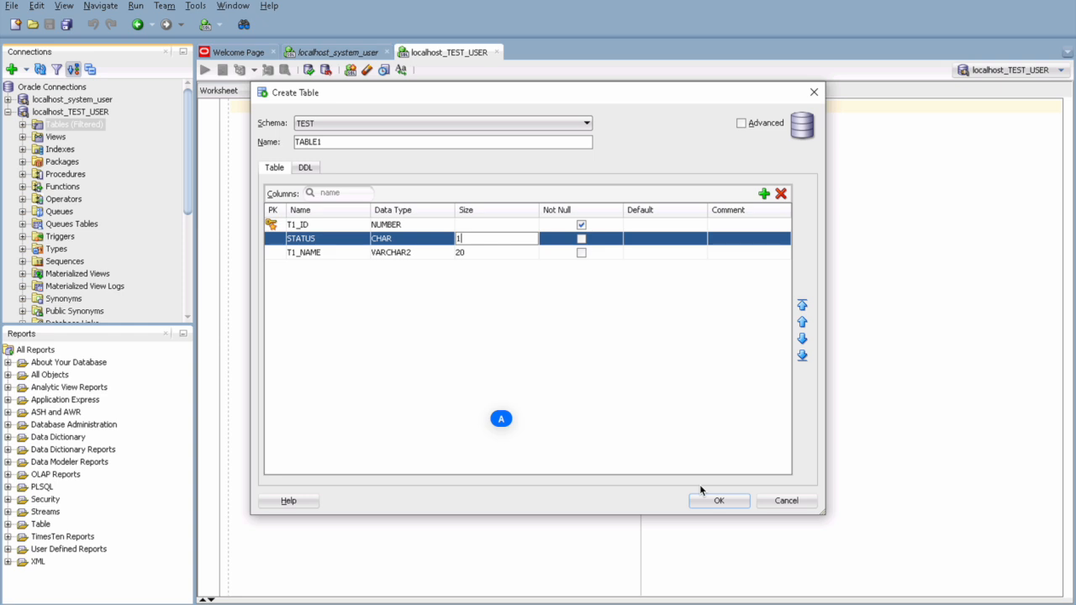
left_click(719, 505)
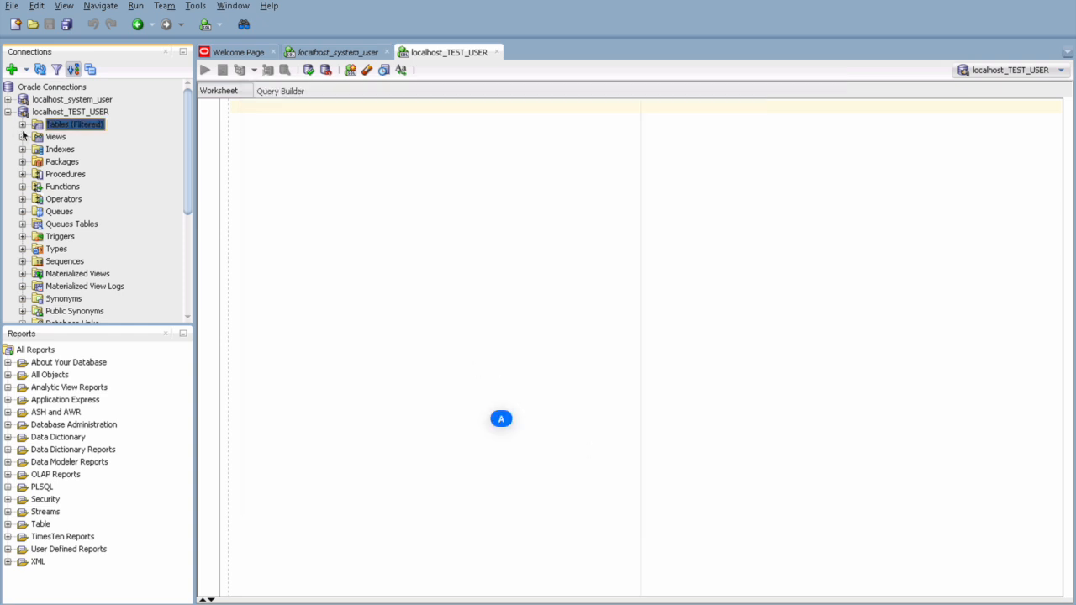
Step: Open TABLE1 from the Tables list and view its empty Data grid
left_click(22, 125)
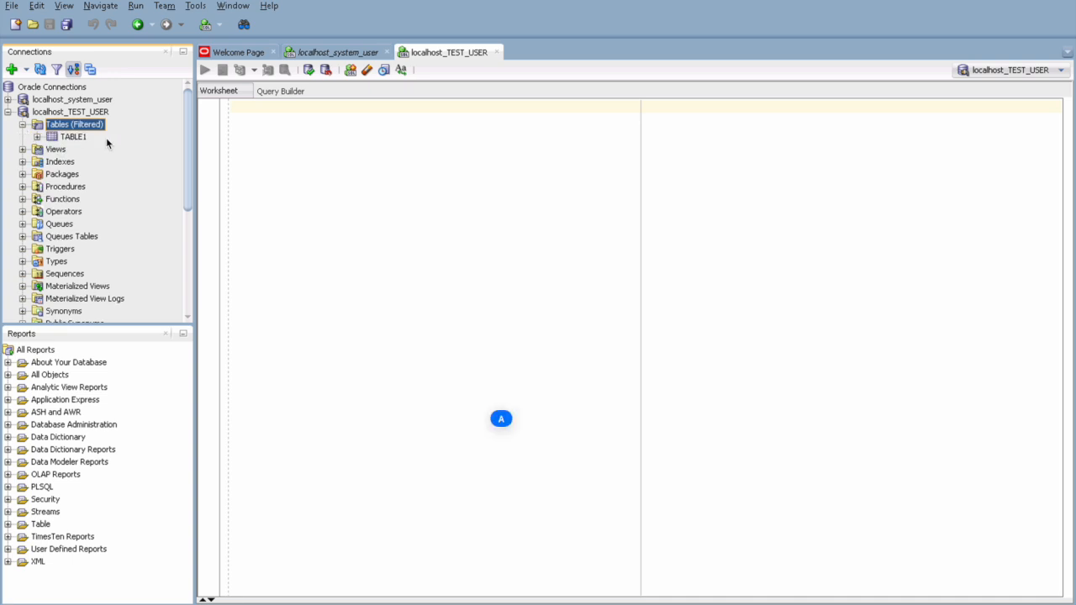
double_click(74, 138)
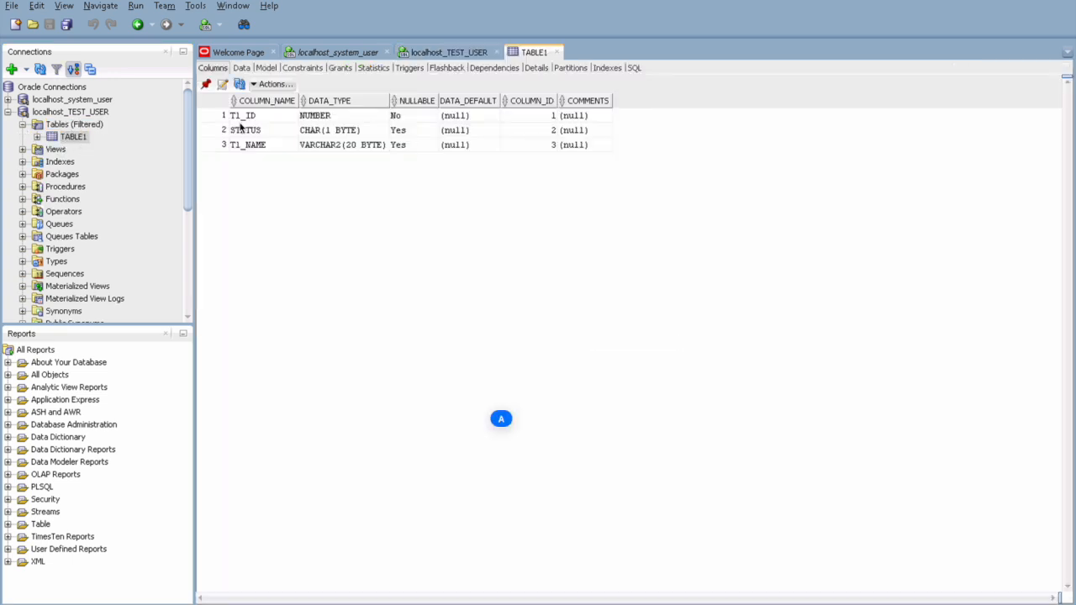
left_click(244, 68)
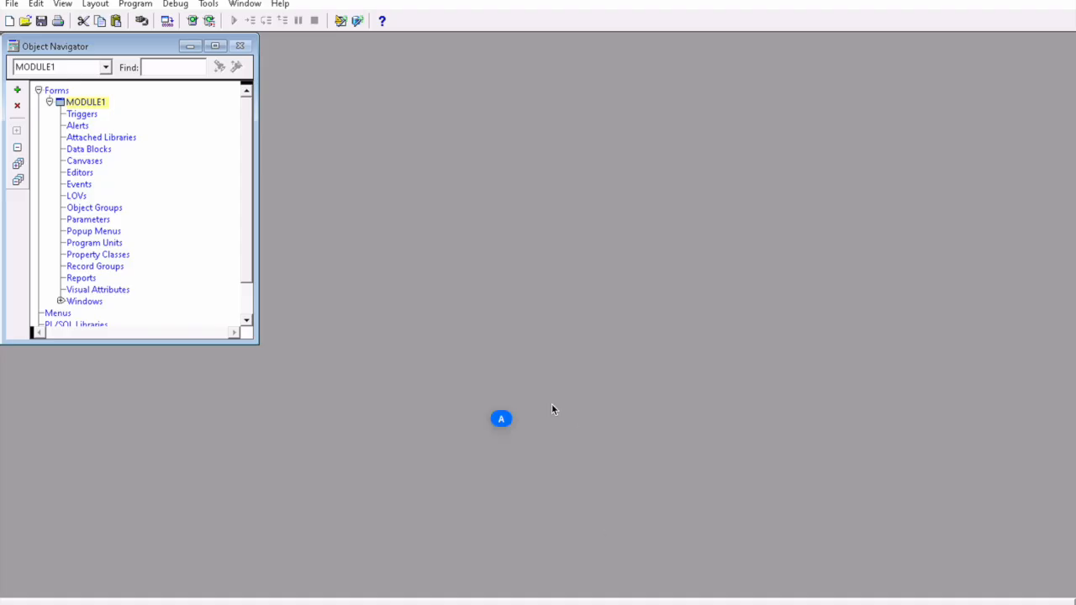
Step: Connect Form Builder to ORCL via File > Connect with the test user's password
left_click(12, 4)
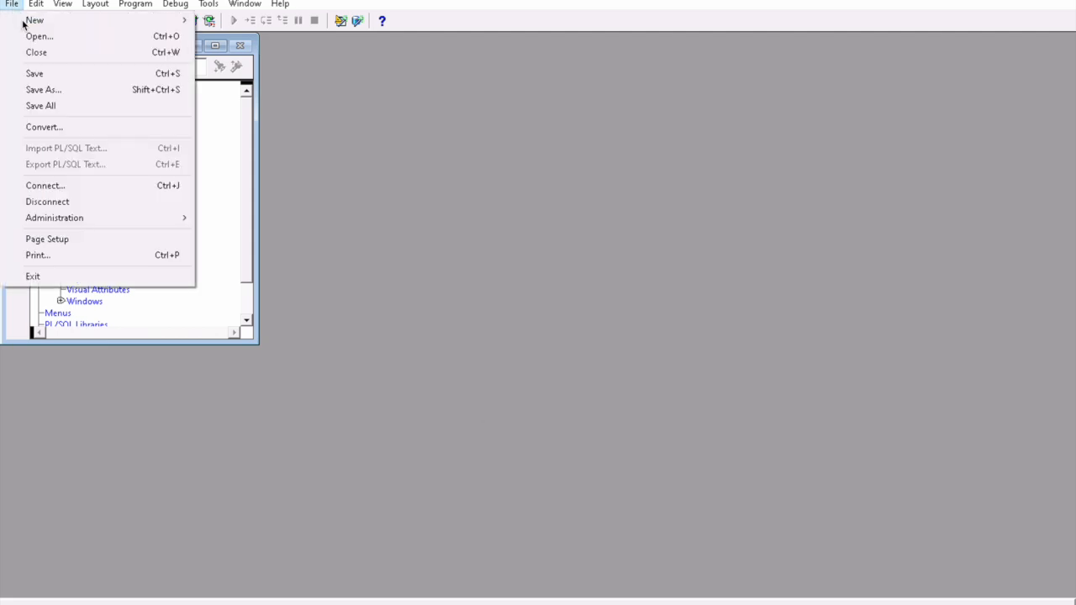
left_click(61, 188)
double_click(490, 211)
key("Tab")
type("test")
left_click(446, 291)
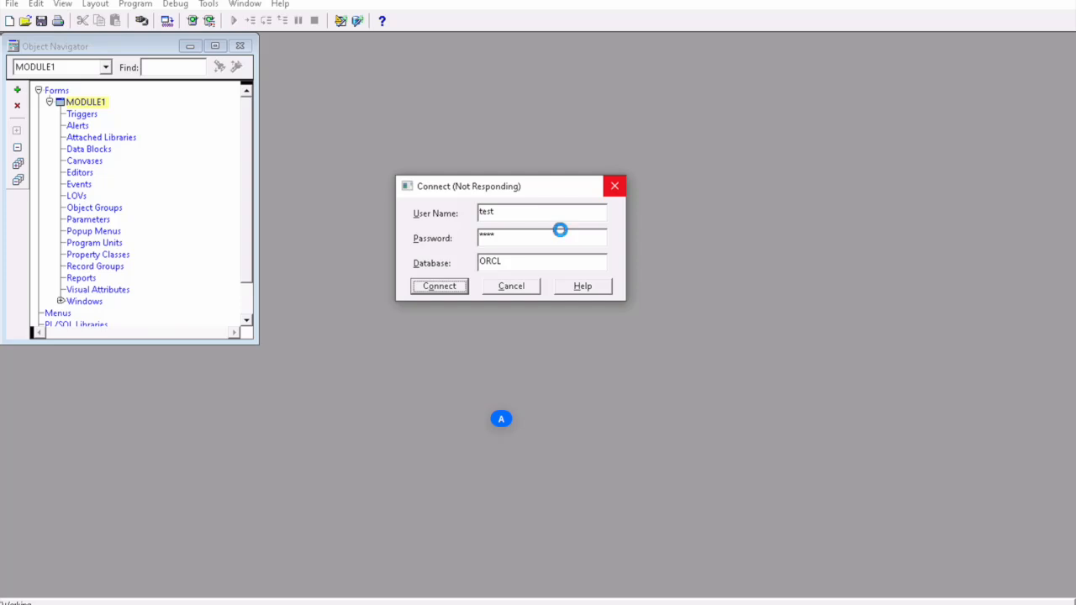
Step: Launch the Data Block Wizard on MODULE1 and base the block on TABLE1
right_click(69, 102)
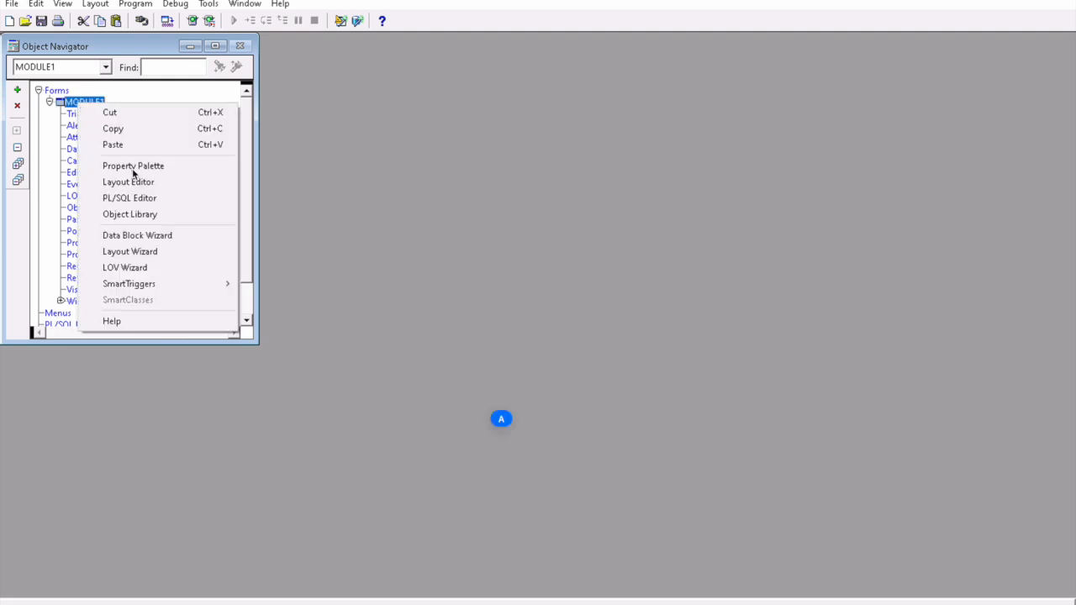
left_click(147, 237)
left_click(671, 471)
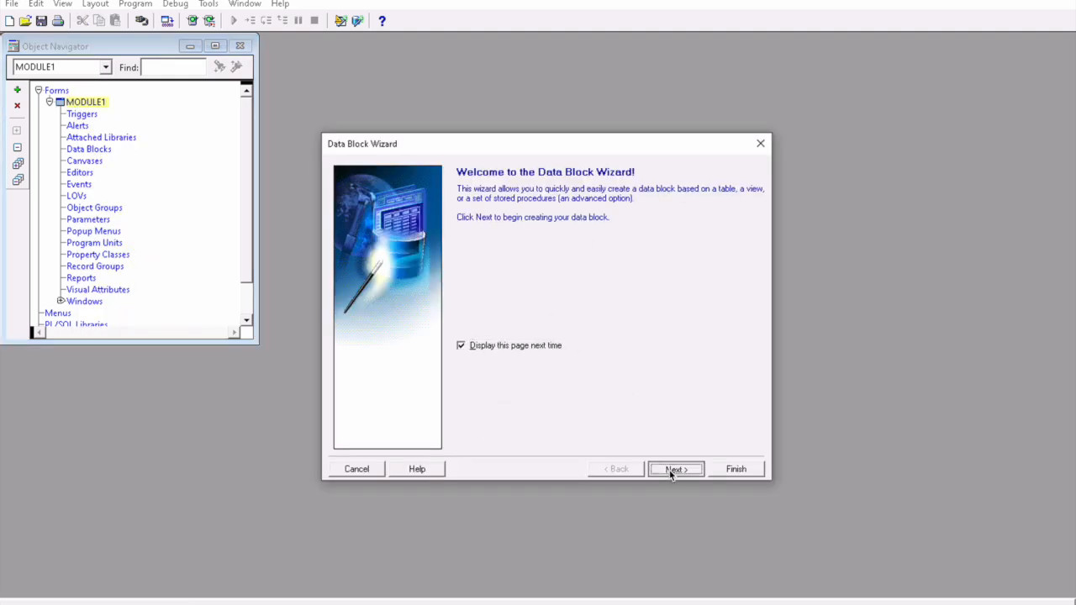
left_click(672, 469)
left_click(743, 212)
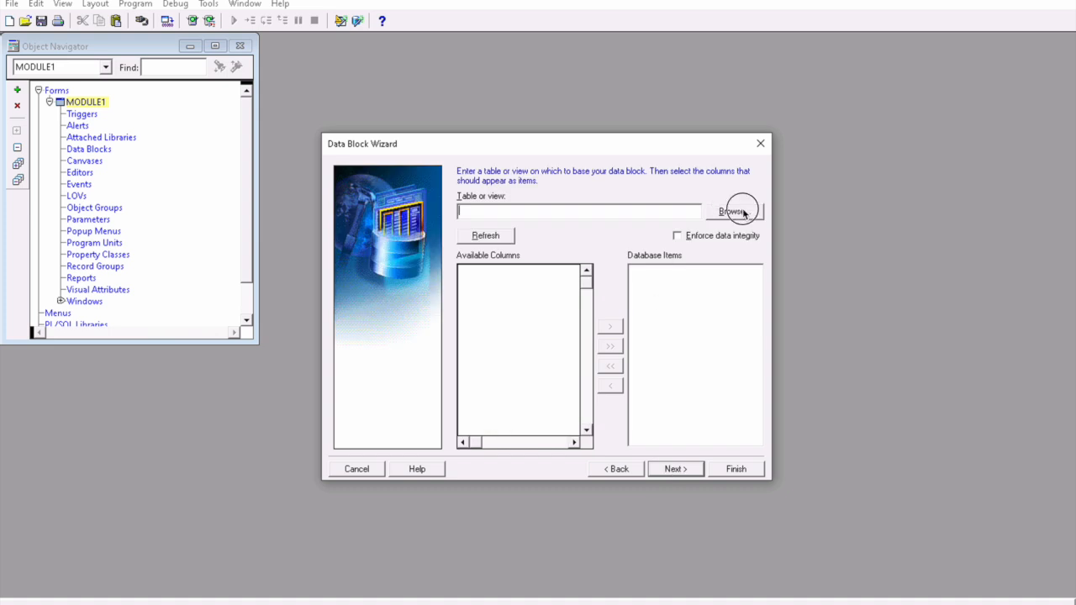
double_click(430, 187)
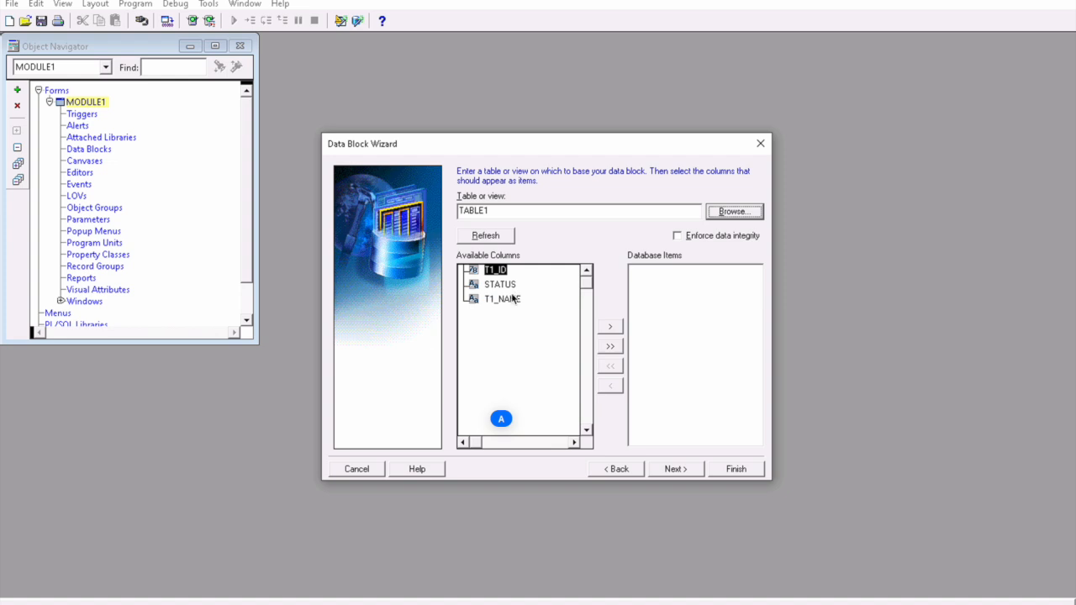
Step: Add items T1_ID, T1_NAME and STATUS, keep block name TABLE1, and finish the block
left_click(604, 328)
left_click(603, 329)
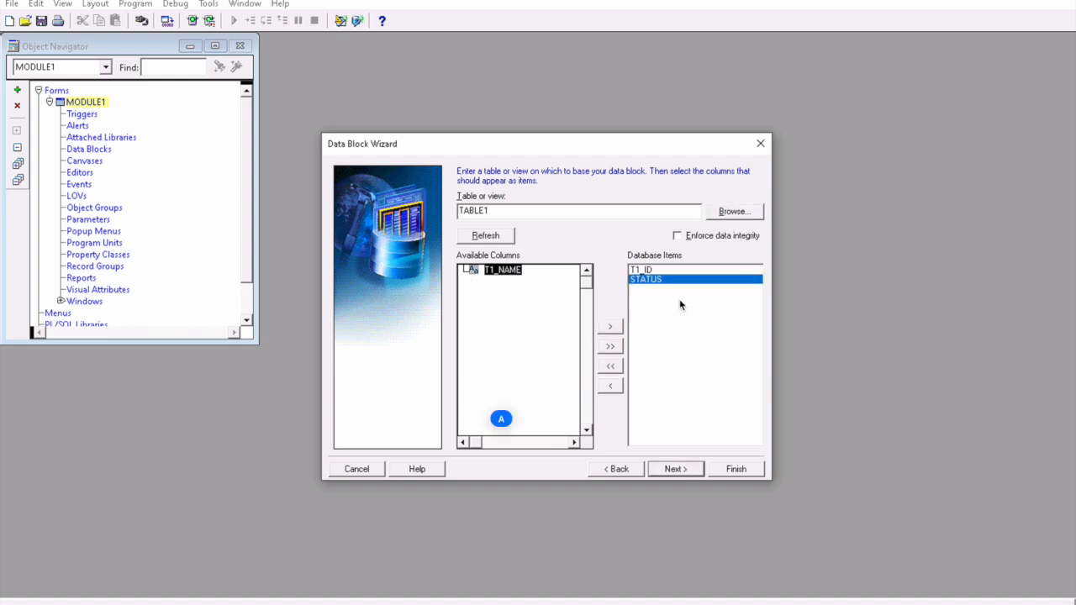
left_click(617, 328)
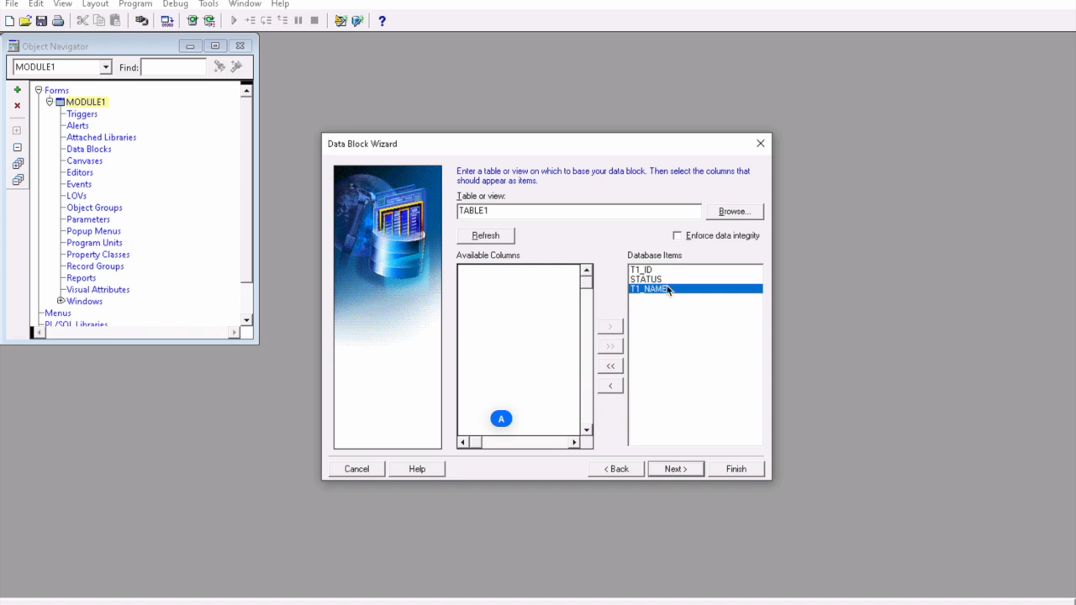
left_click(646, 280)
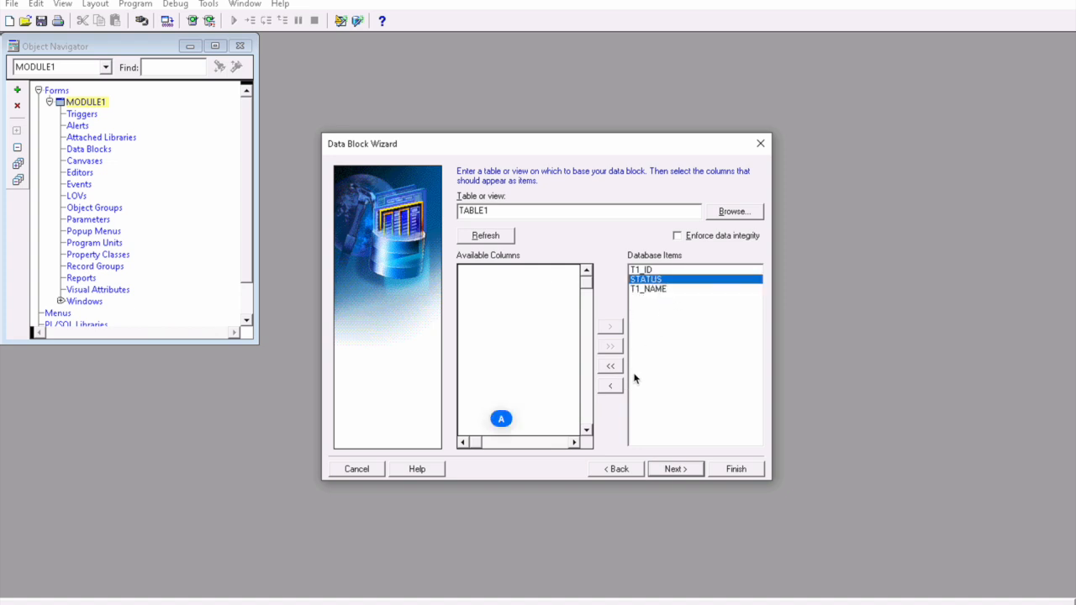
left_click(610, 386)
left_click(611, 327)
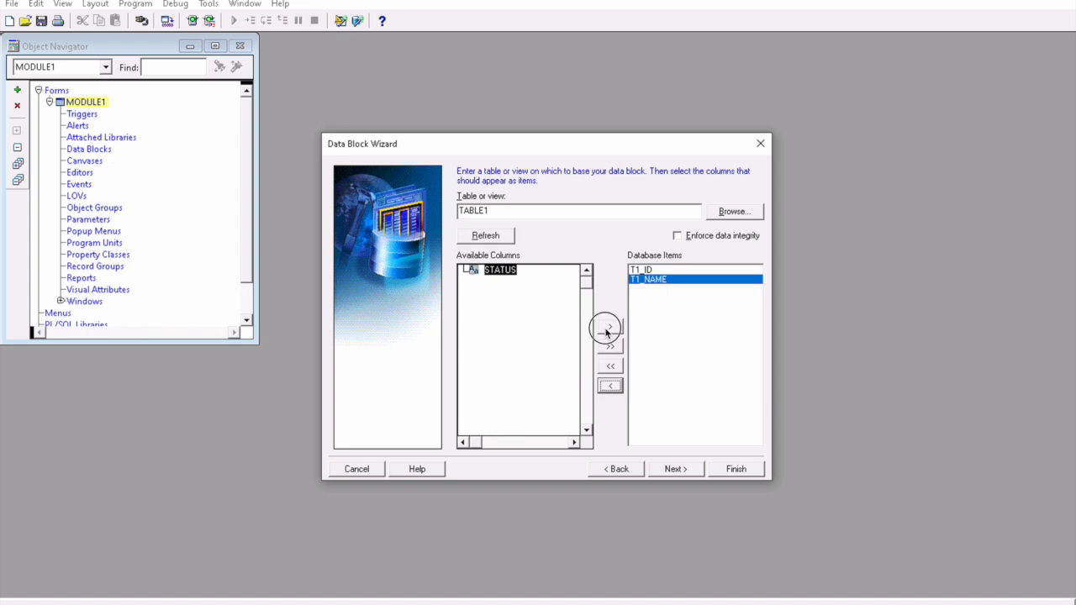
left_click(691, 468)
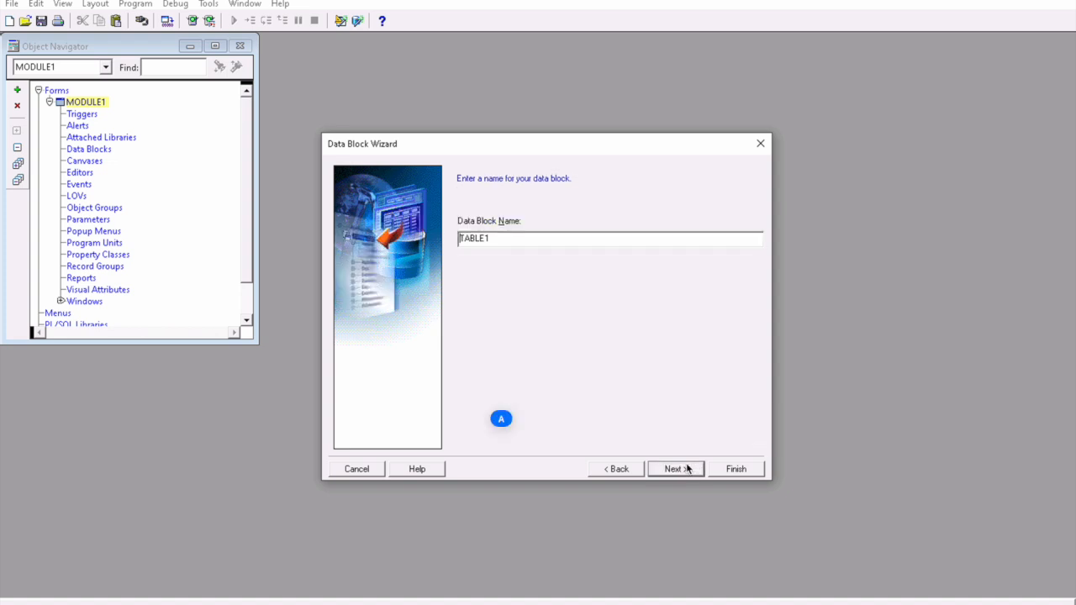
left_click(688, 468)
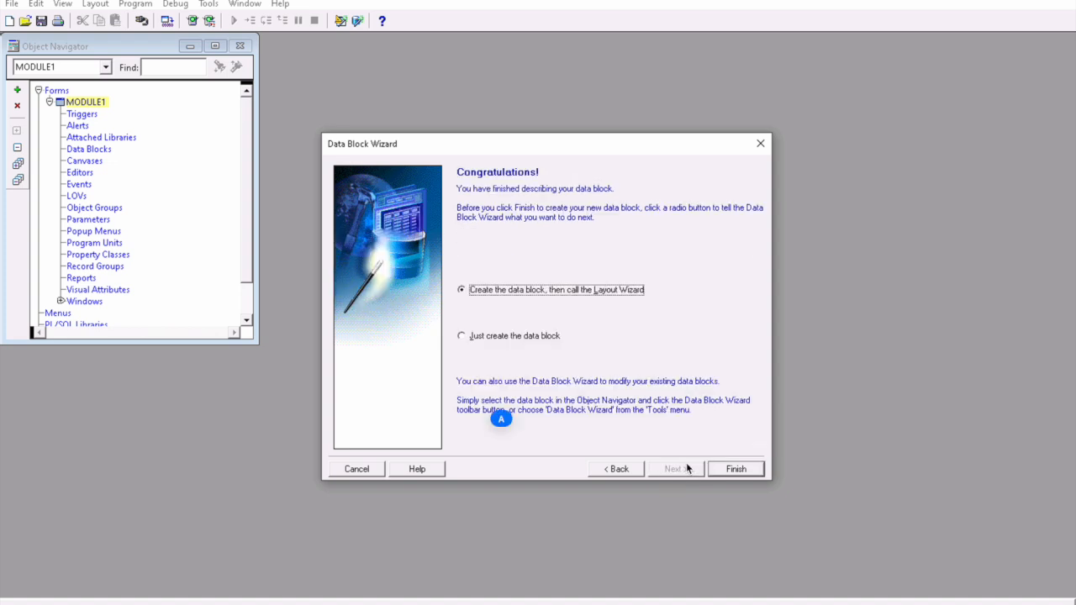
left_click(734, 468)
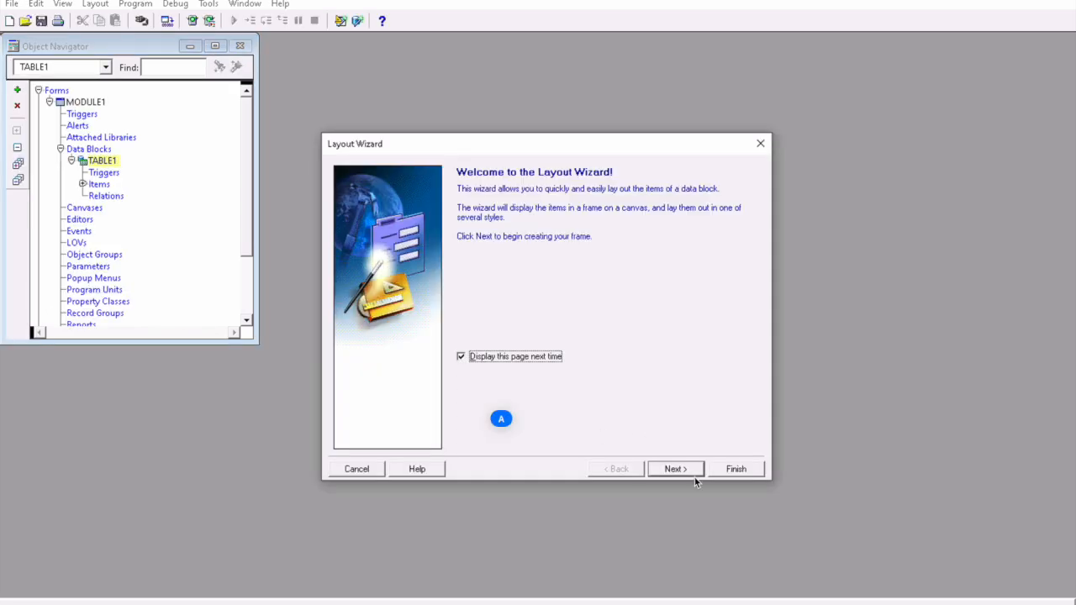
Step: Lay out all three TABLE1 items on a new content canvas with default prompts and style
left_click(686, 470)
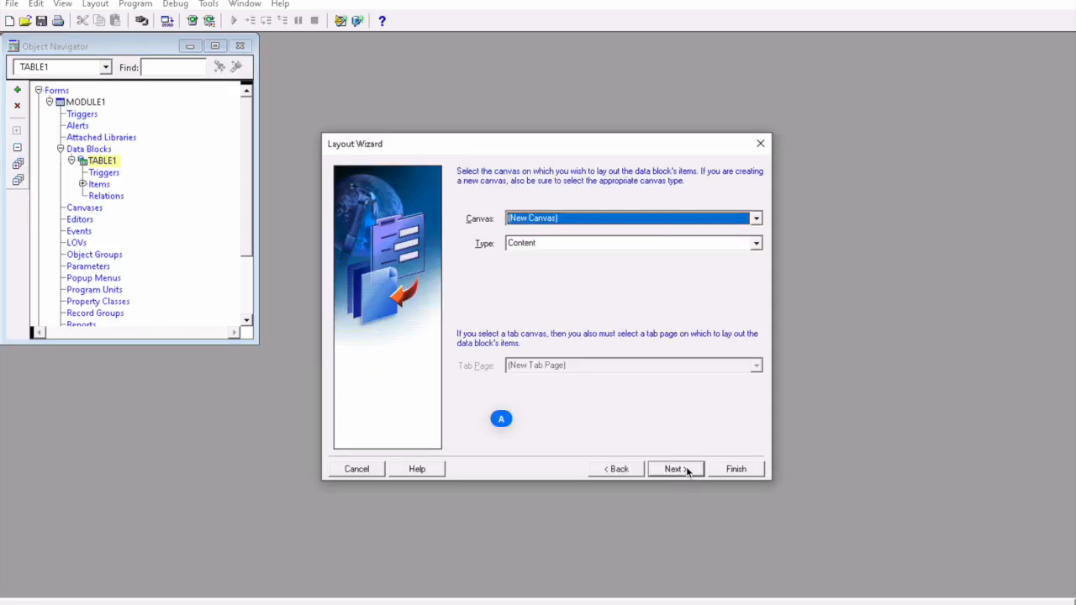
left_click(688, 469)
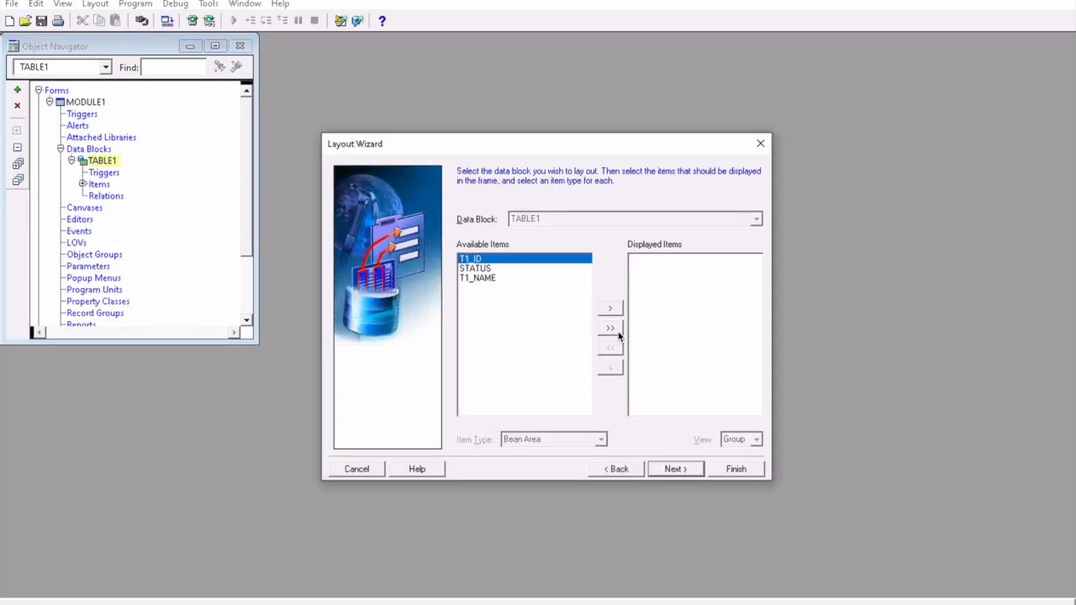
left_click(618, 333)
left_click(688, 469)
left_click(684, 469)
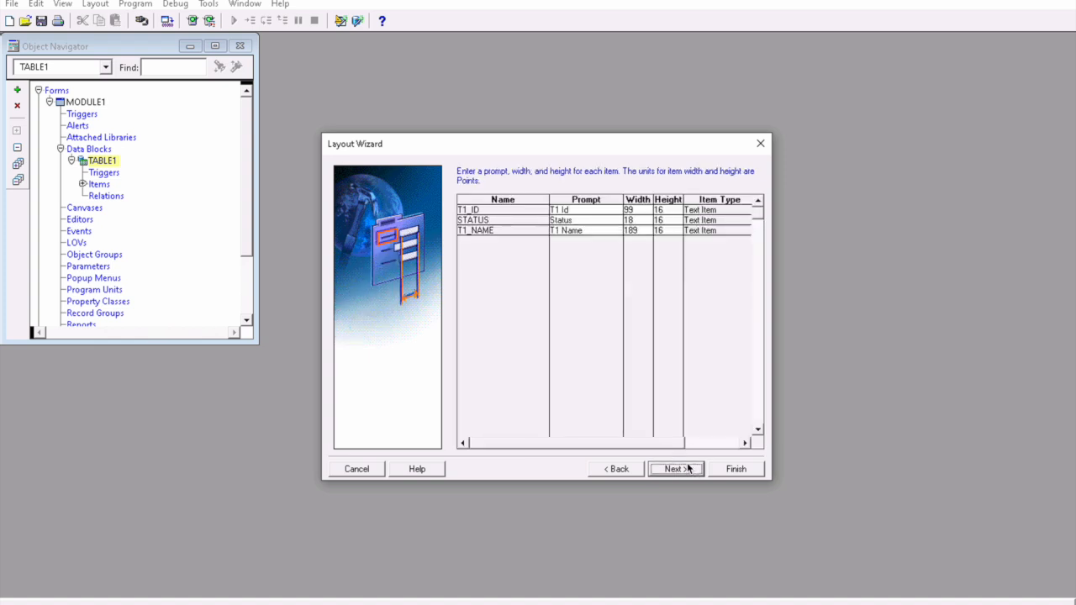
left_click(673, 472)
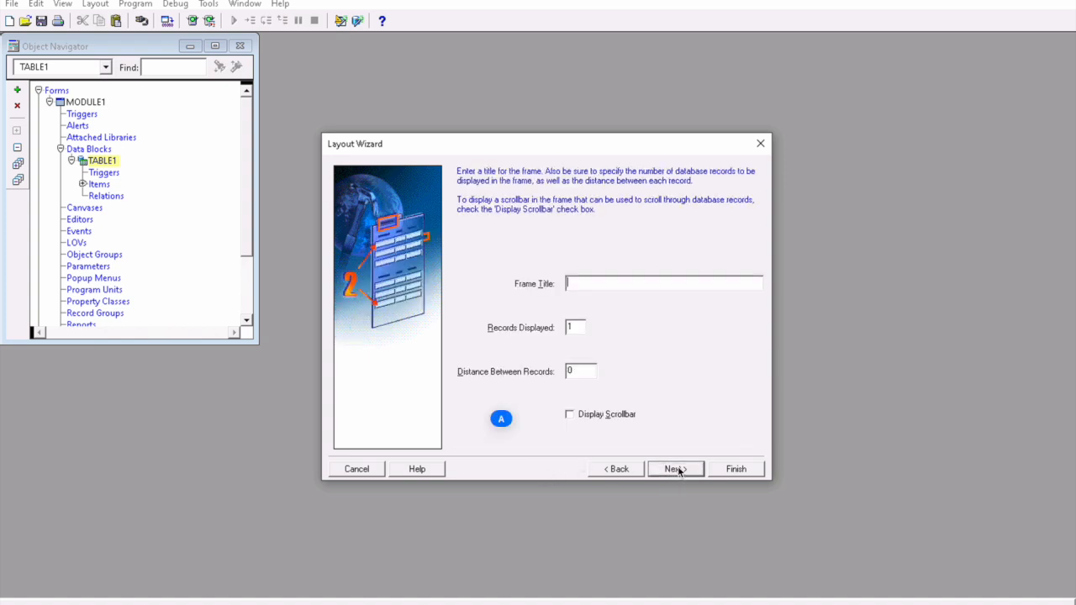
Step: Title the frame TABLE FORM and finish the Layout Wizard
type("TABLE FOM")
key("BackSpace")
type("RM")
left_click(678, 477)
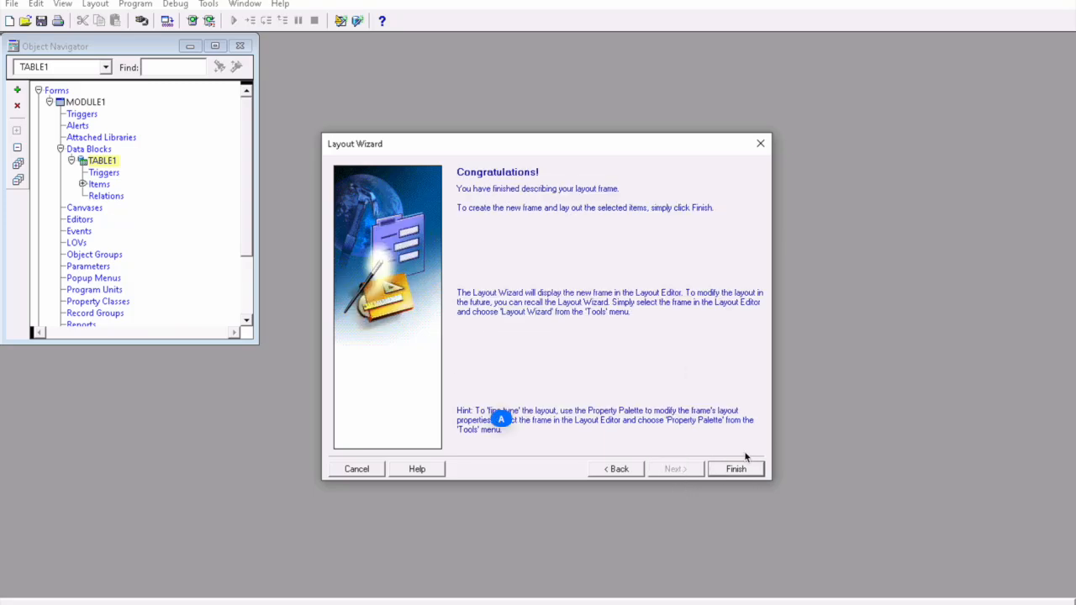
left_click(730, 471)
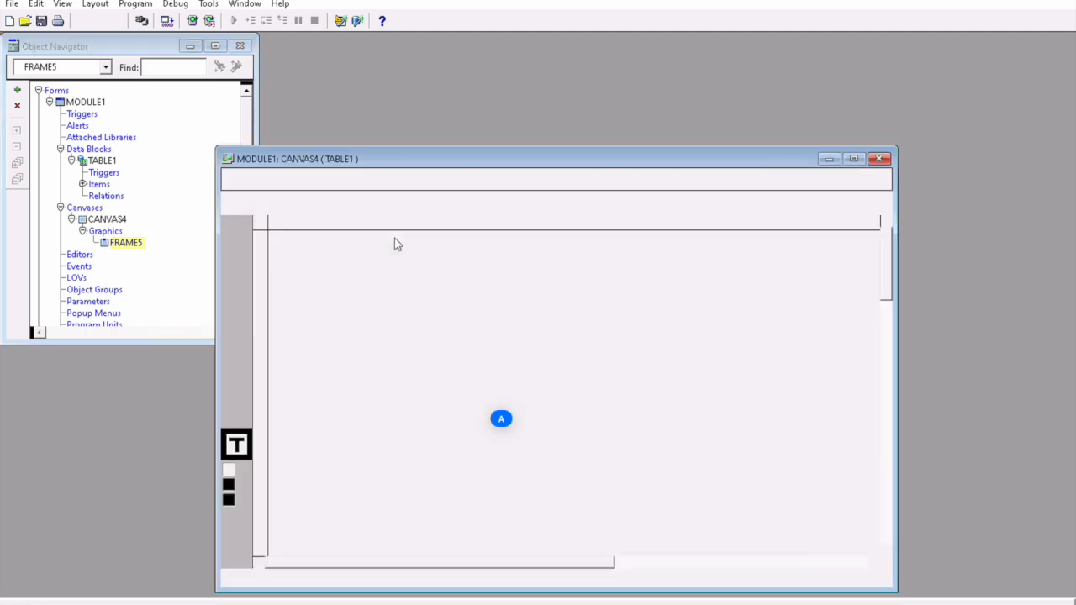
Step: Save the form as F_TABLE1.fmb in Documents
left_click_drag(644, 166, 598, 120)
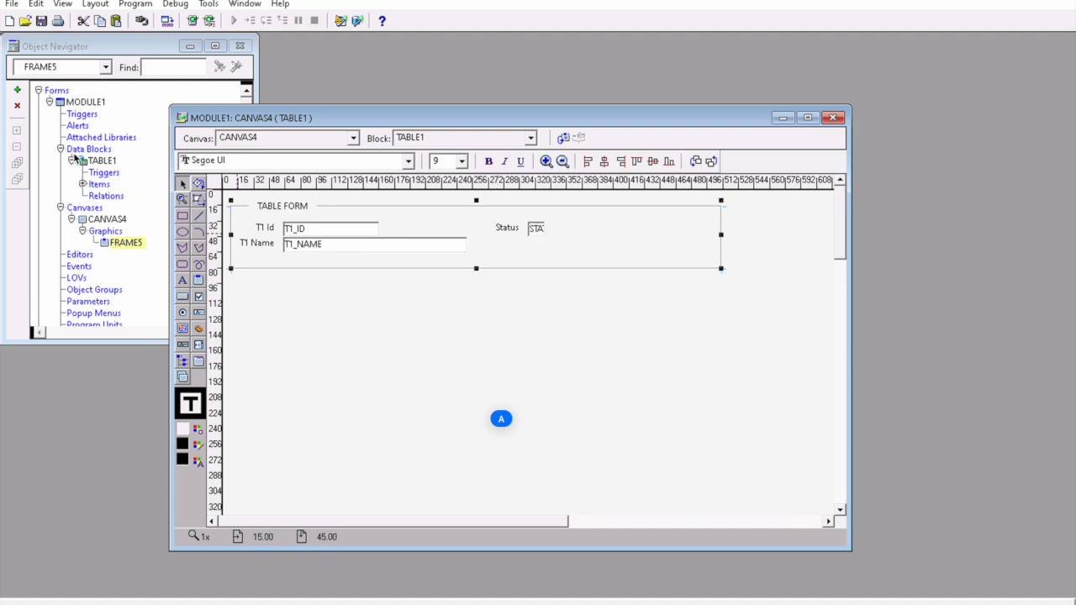
left_click(635, 311)
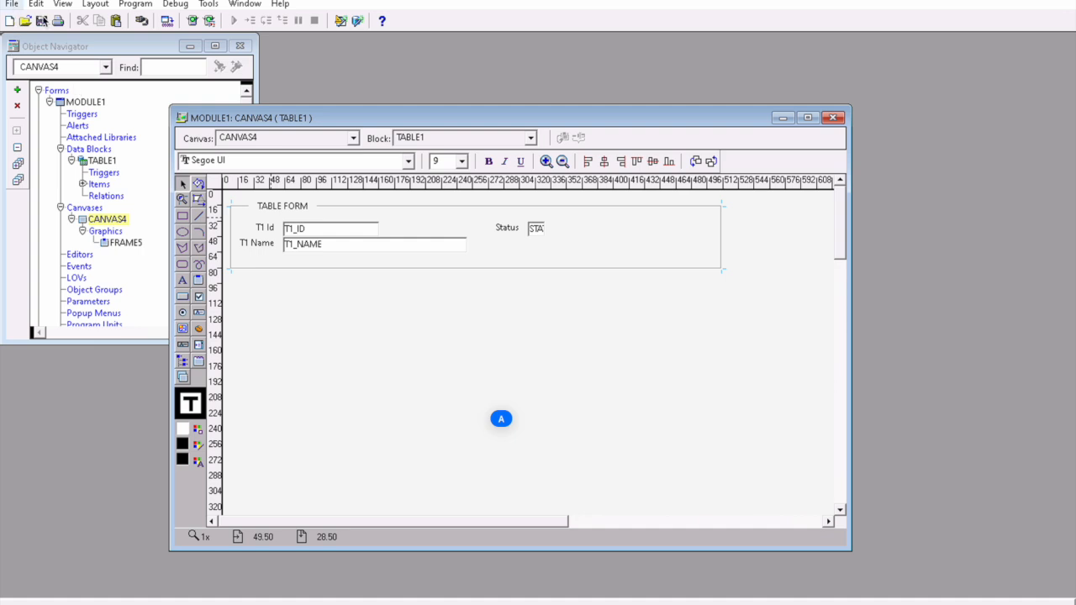
left_click(43, 20)
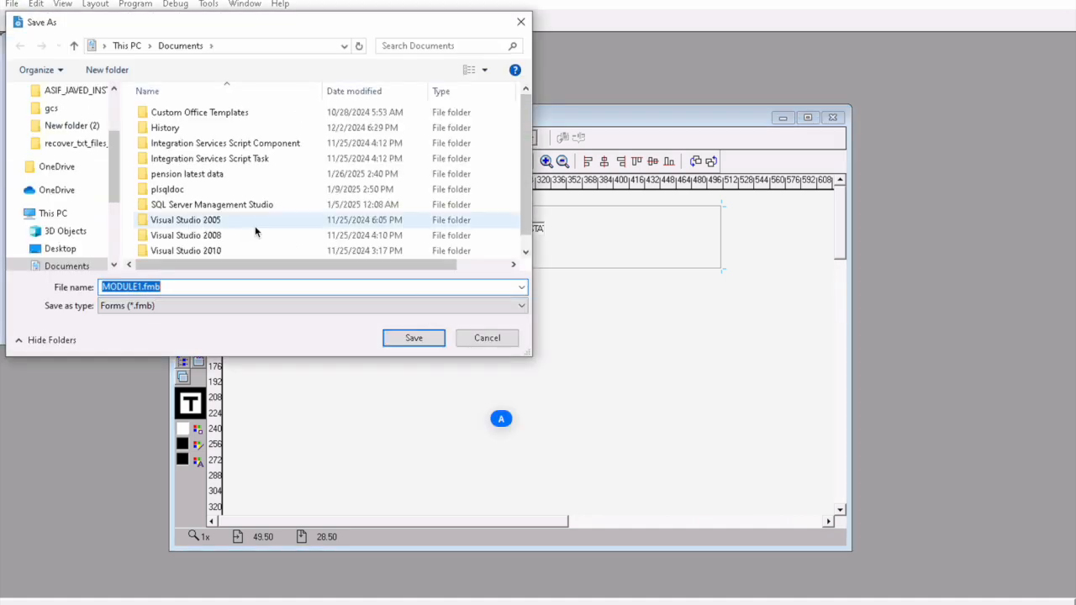
type("F_TAB")
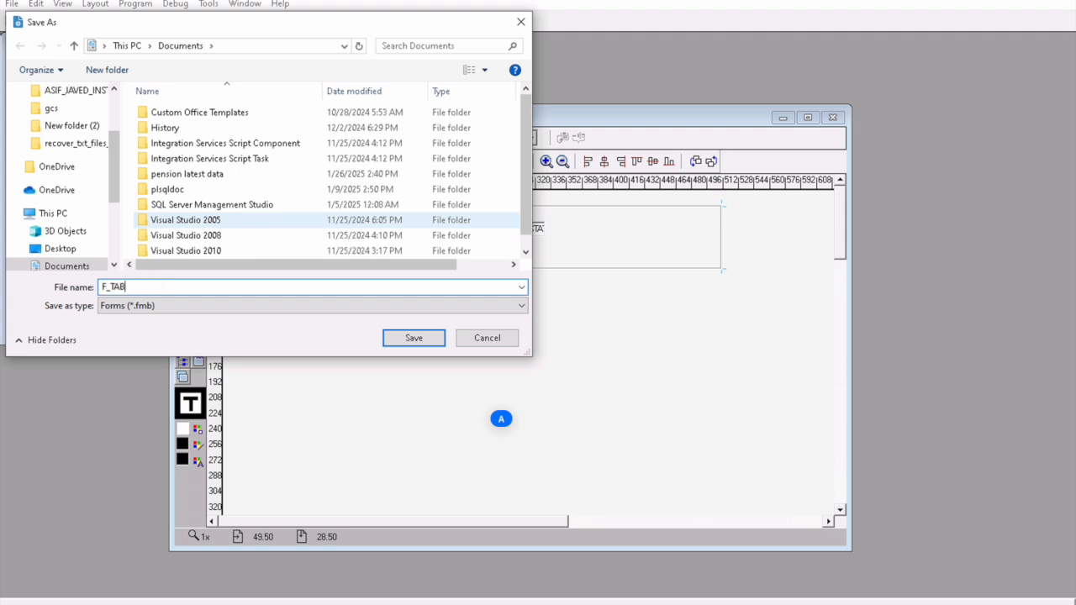
type("LE1")
left_click(413, 338)
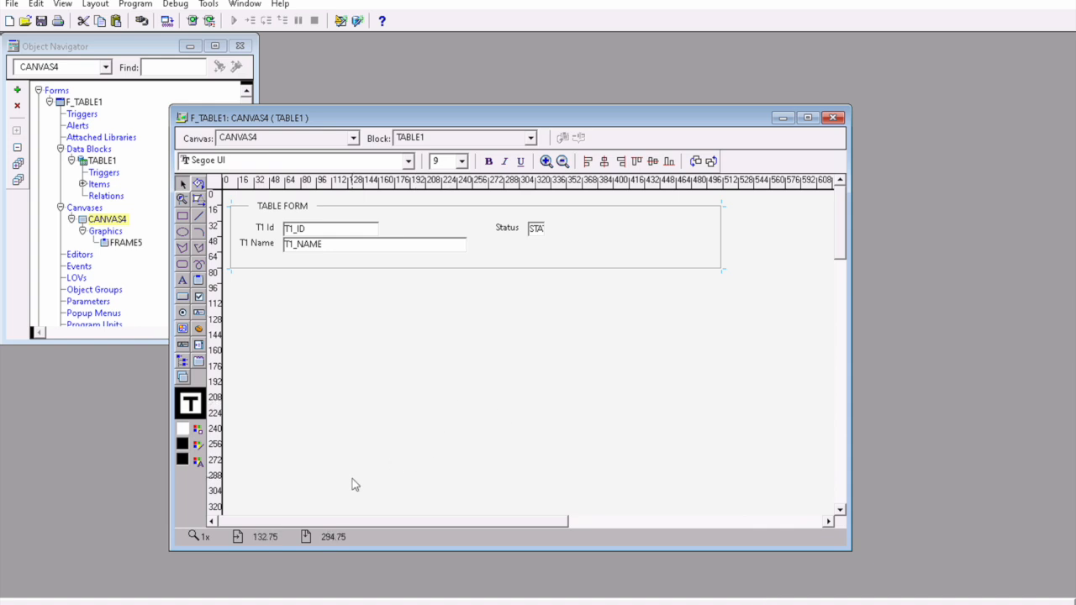
Step: In File Explorer, browse from E: through Oracle\Middleware\Oracle_Home into user_projects
key("alt+Tab")
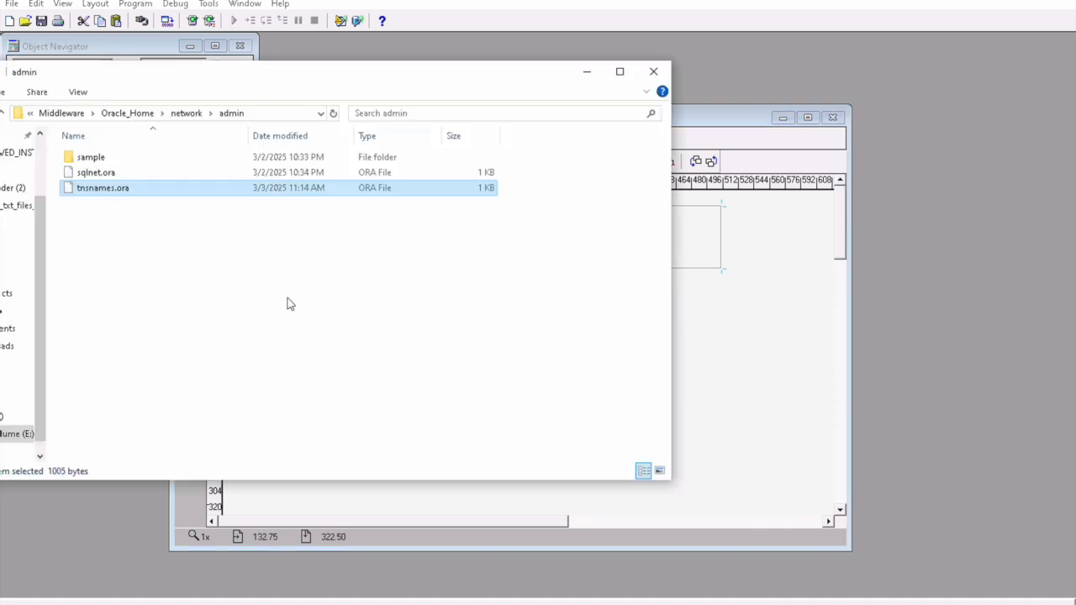
left_click(76, 113)
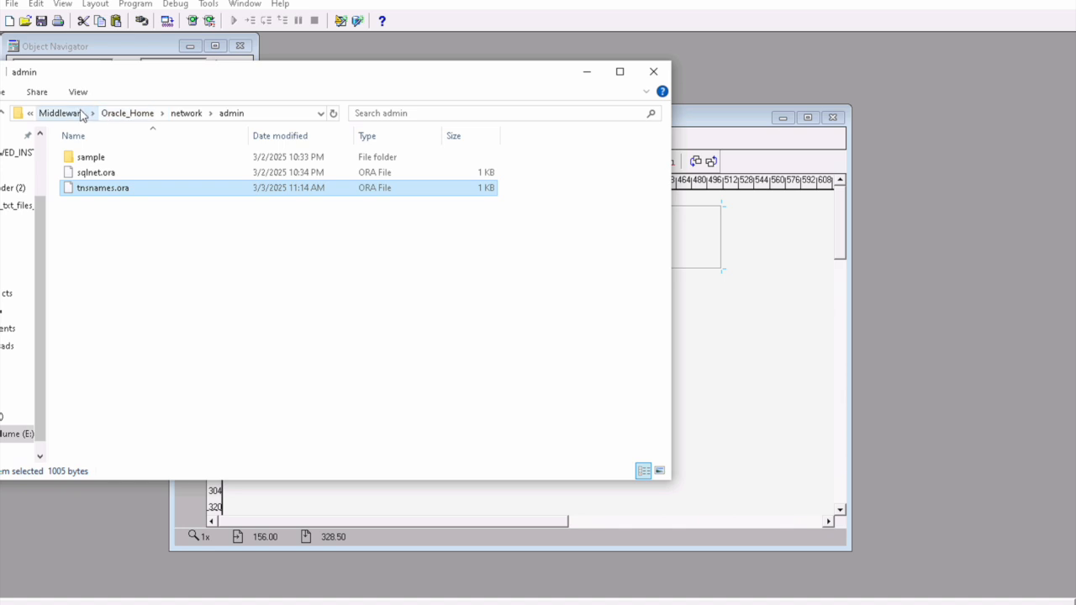
left_click(137, 113)
double_click(99, 175)
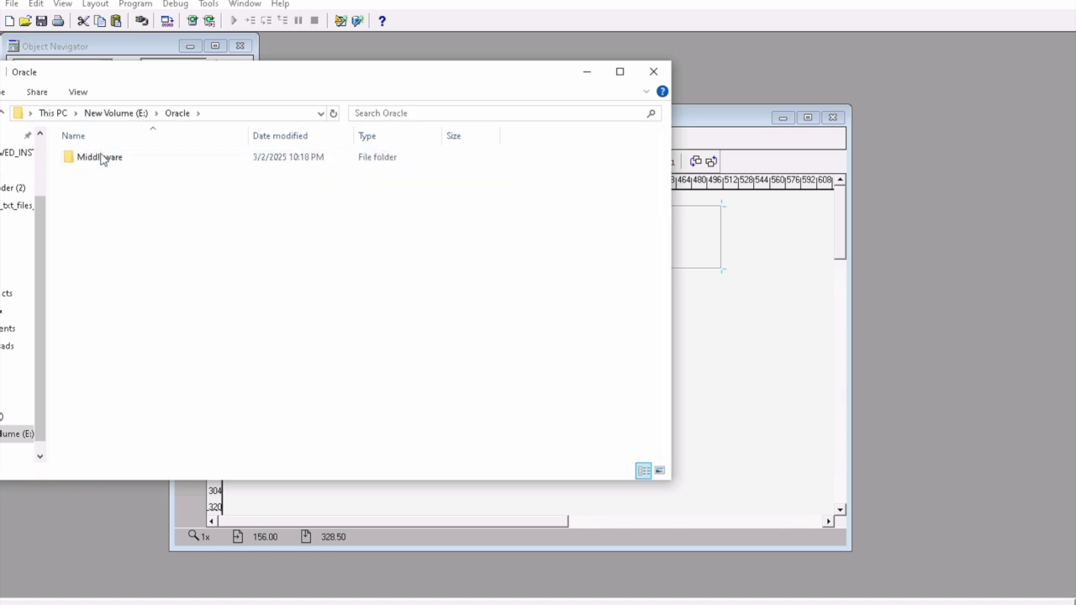
double_click(99, 158)
double_click(103, 158)
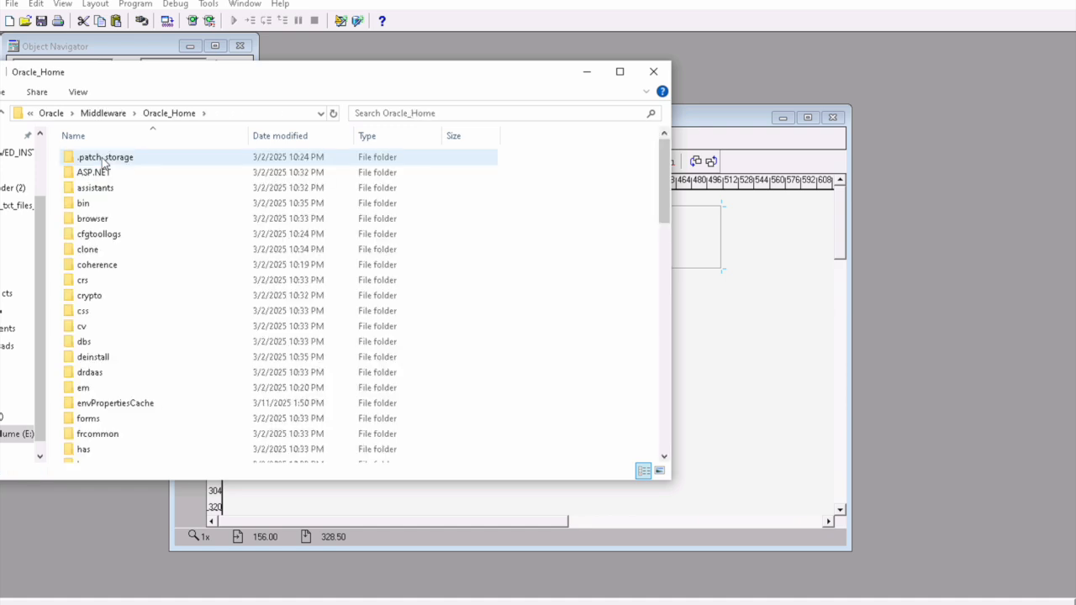
left_click(103, 204)
key("u")
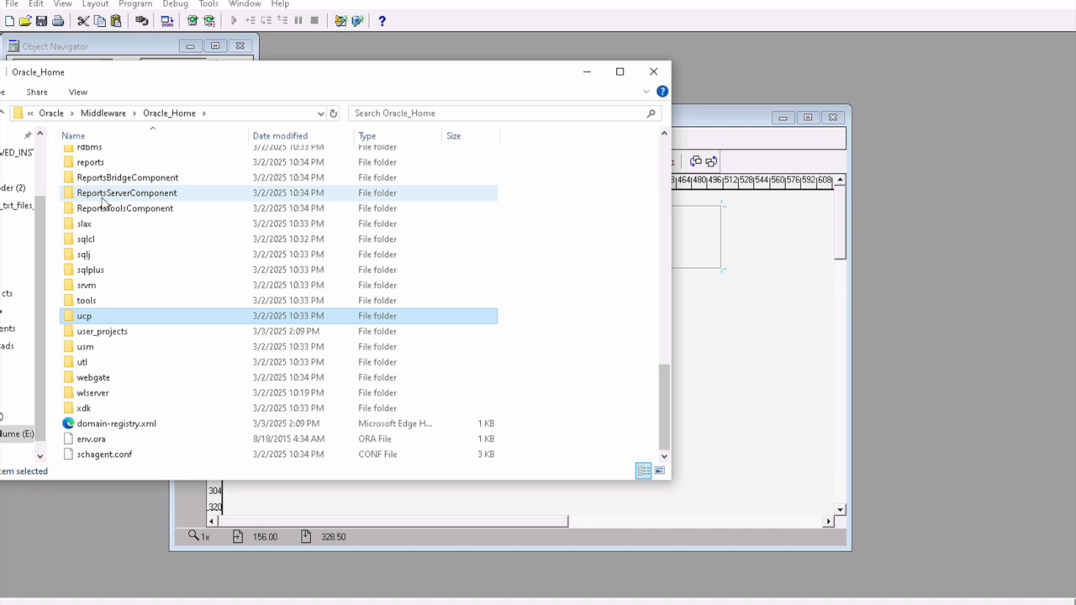
key("Down")
key("Return")
Step: Open domains\base_domain\bin, reveal its full path, and search Windows for cmd
key("d")
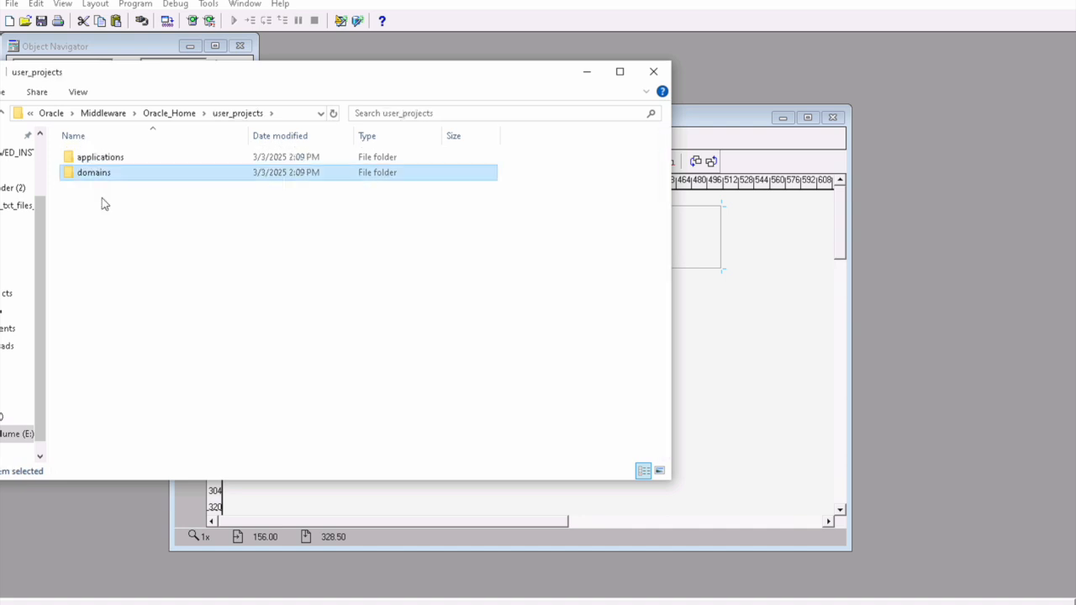
key("Return")
key("Return")
key("b")
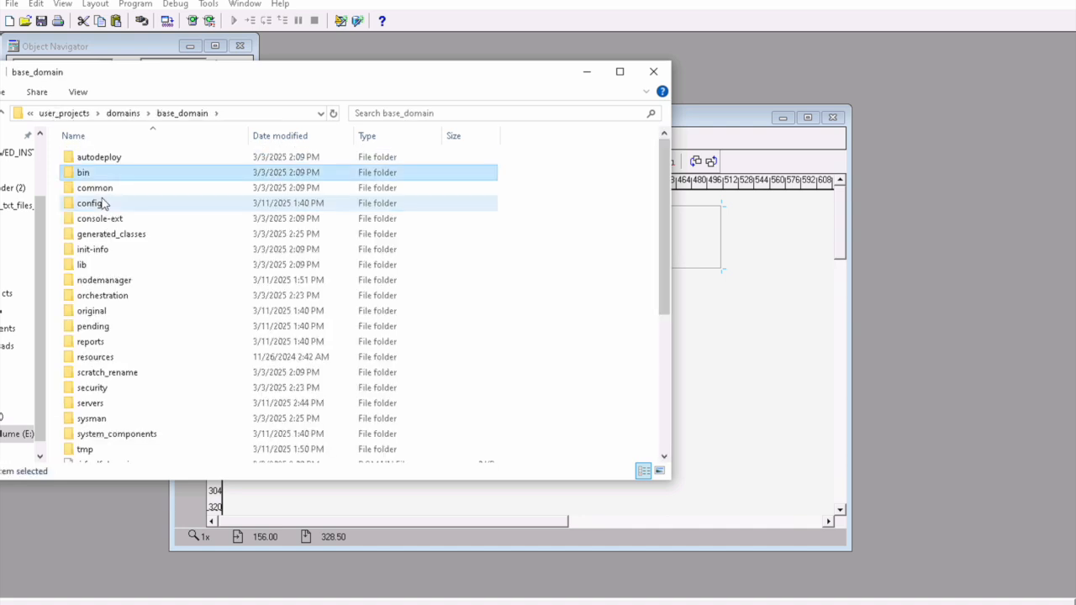
key("Down")
key("Up")
key("Return")
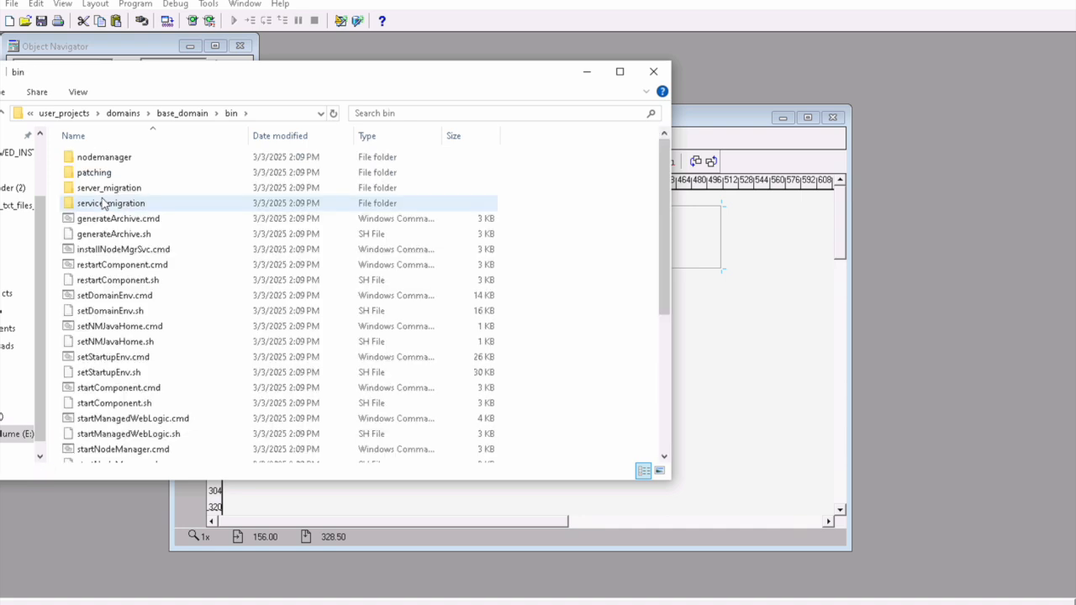
left_click(269, 113)
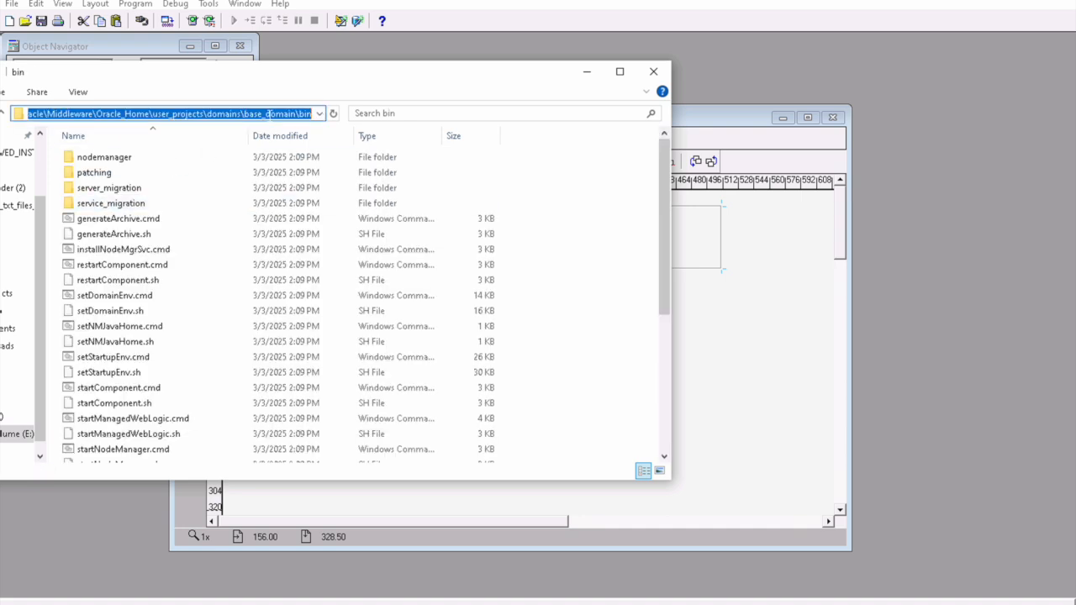
key("super")
type("cmd")
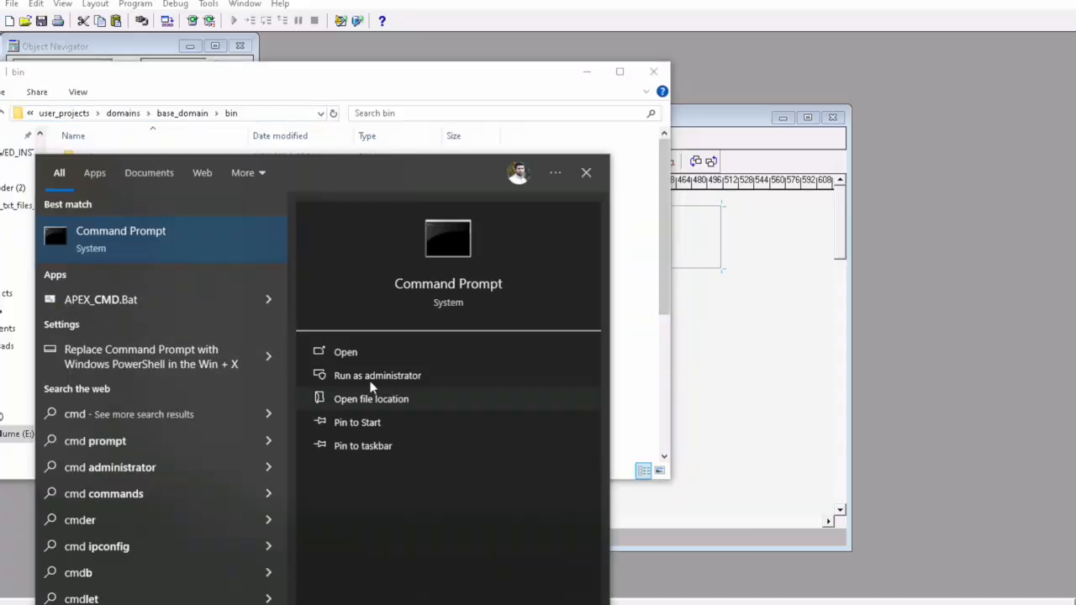
Step: Open an administrator Command Prompt in the base_domain bin folder on drive E:
left_click(396, 381)
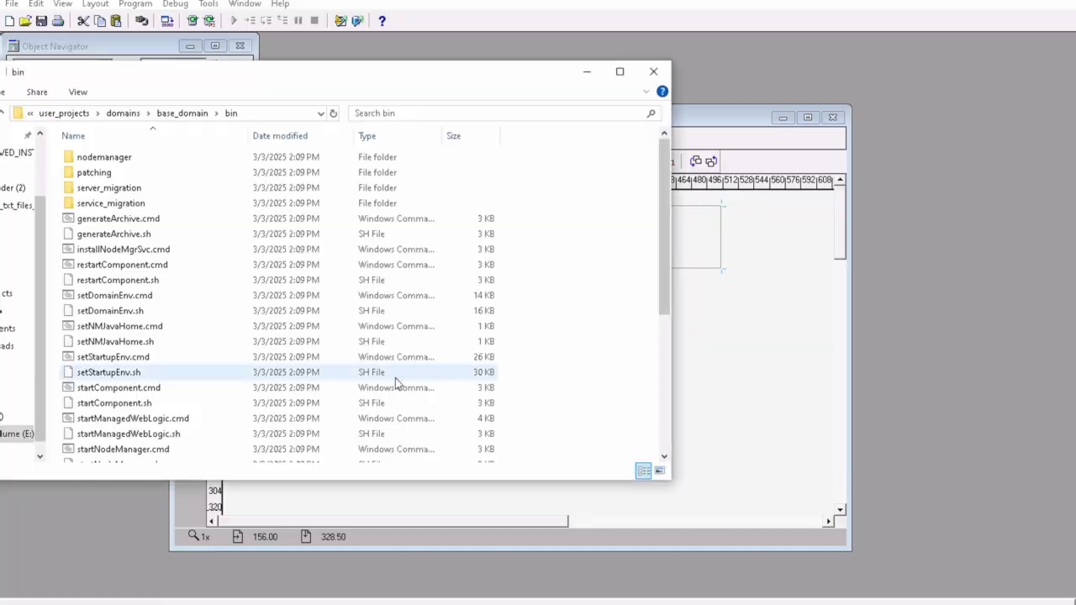
type("cd")
type("E:\\Oracle\\Middleware\\Oracle_Home\\user_projects\\domains\\base_domain\\bin")
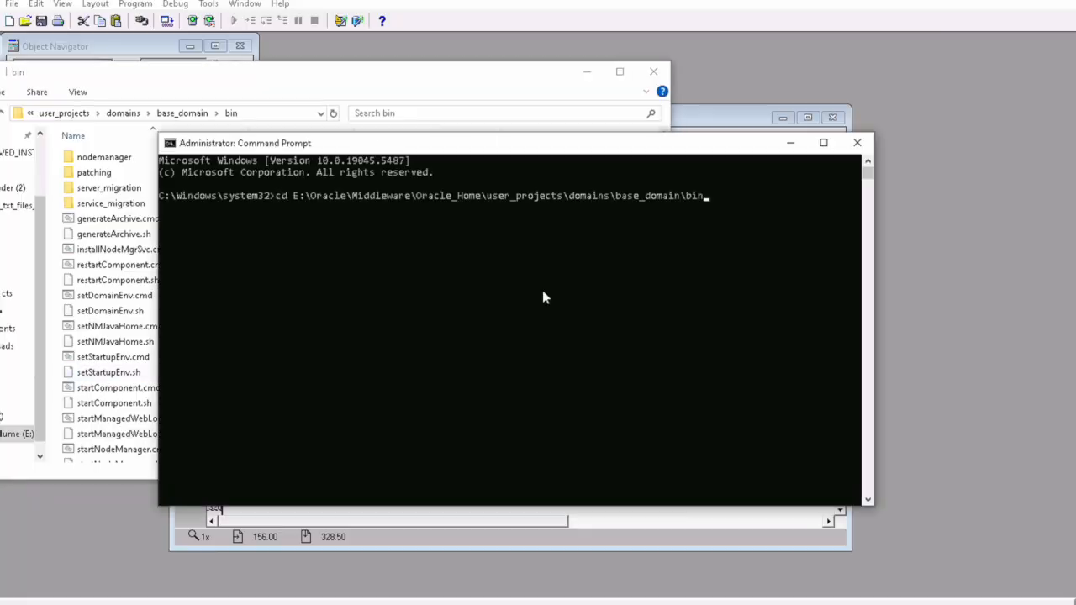
key("Return")
type("E:")
key("Return")
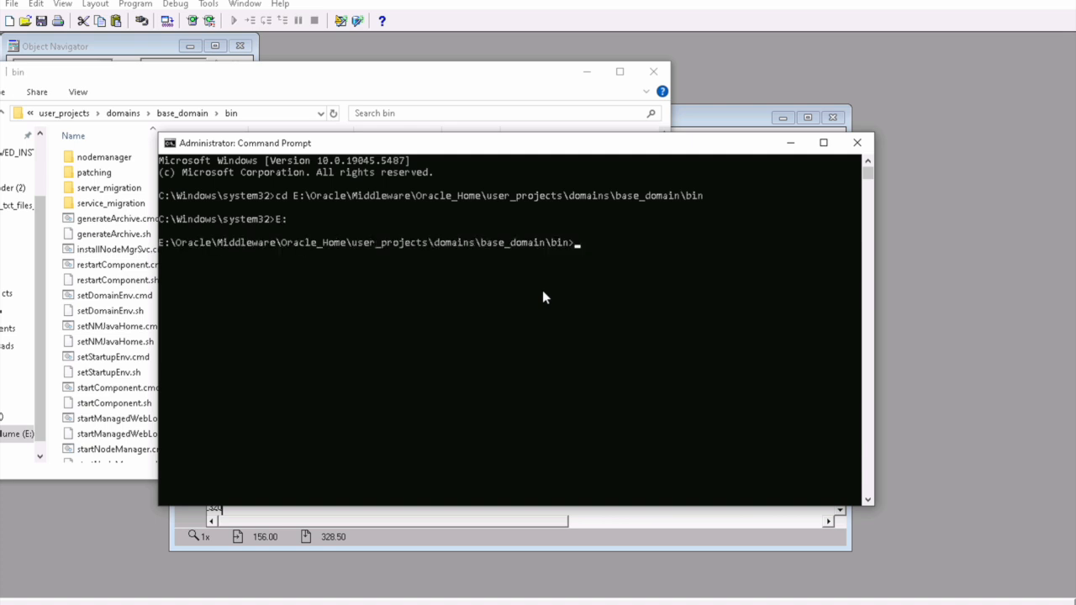
Step: Clear the console and start Node Manager with startNodeManager.cmd
type("cls")
key("Return")
type("s")
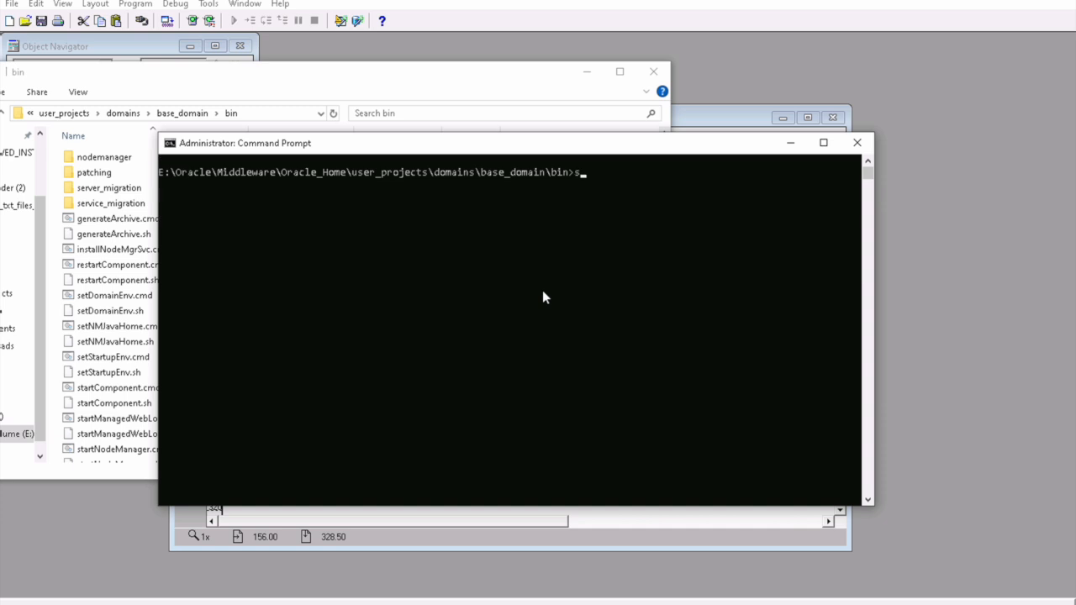
type("tartno")
key("Tab")
key("Return")
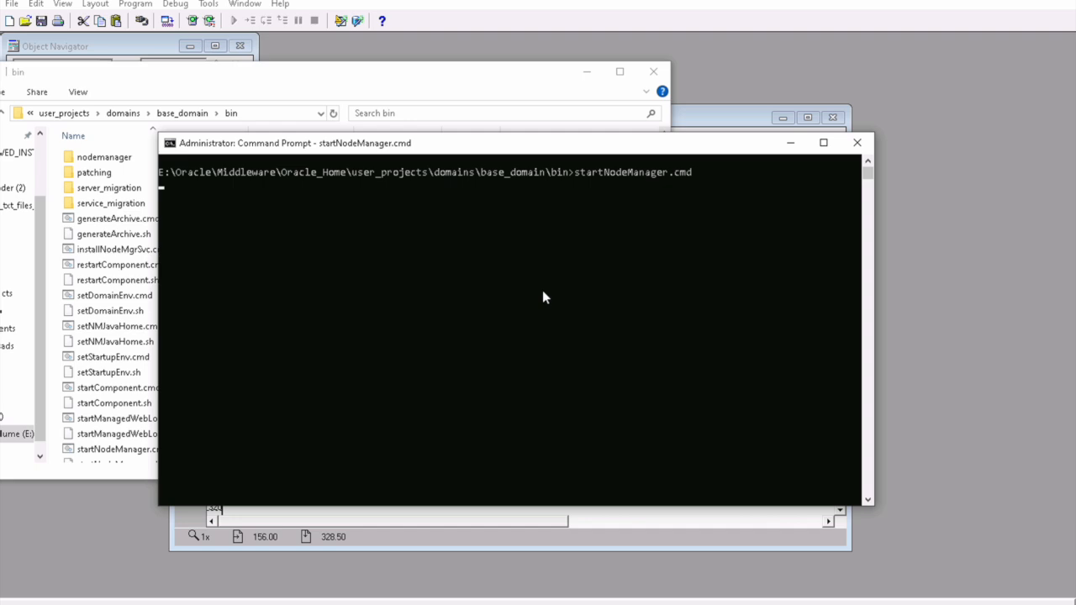
left_click(270, 74)
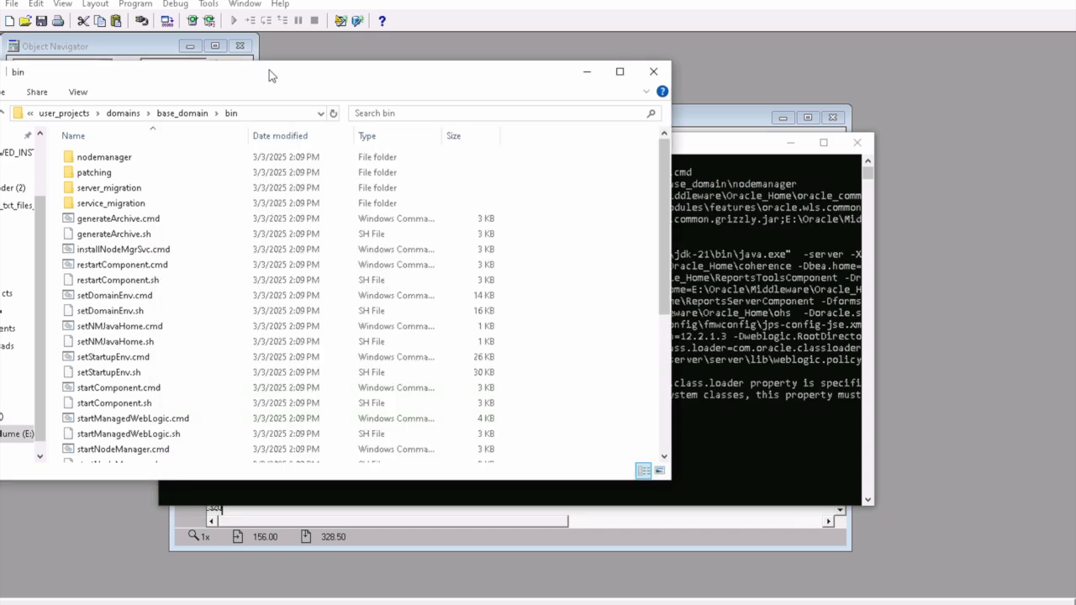
Step: Copy the bin folder path and open a second administrator console there on drive E:
left_click(246, 114)
key("ctrl+c")
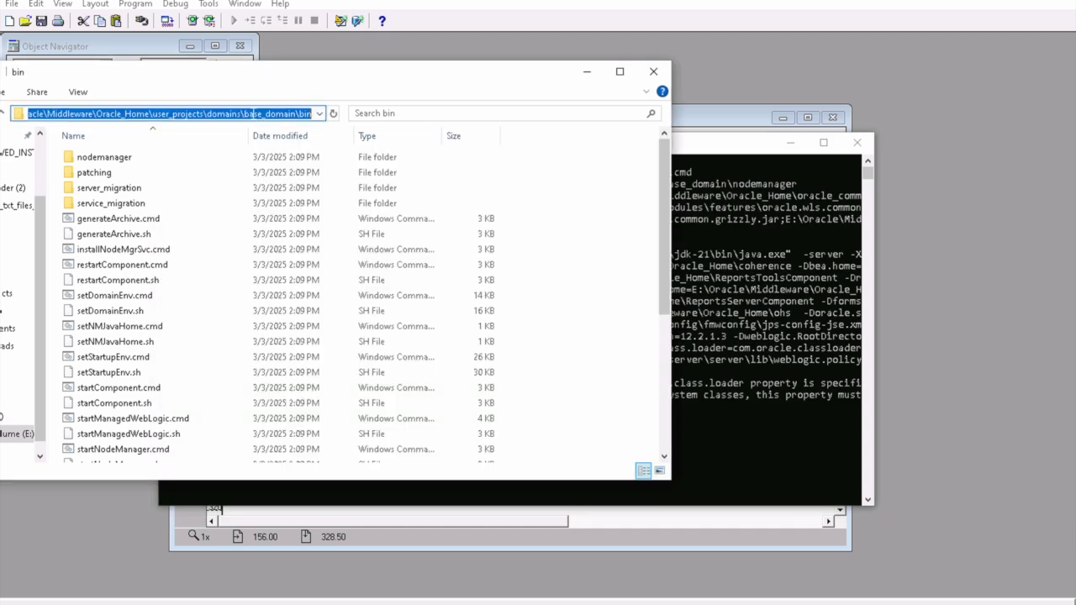
key("super")
type("cm")
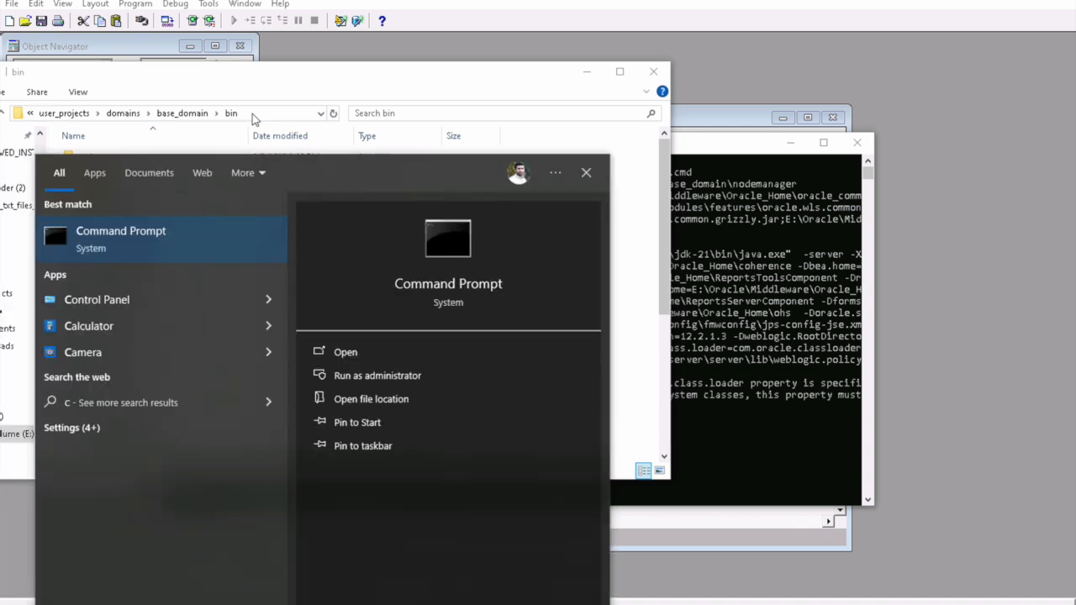
type("d")
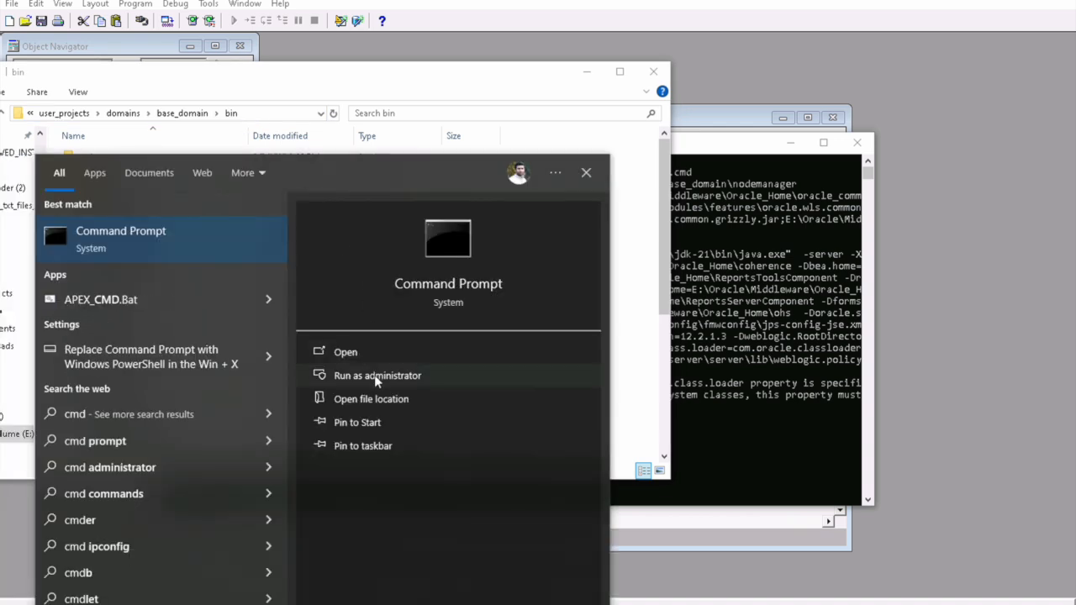
left_click(378, 377)
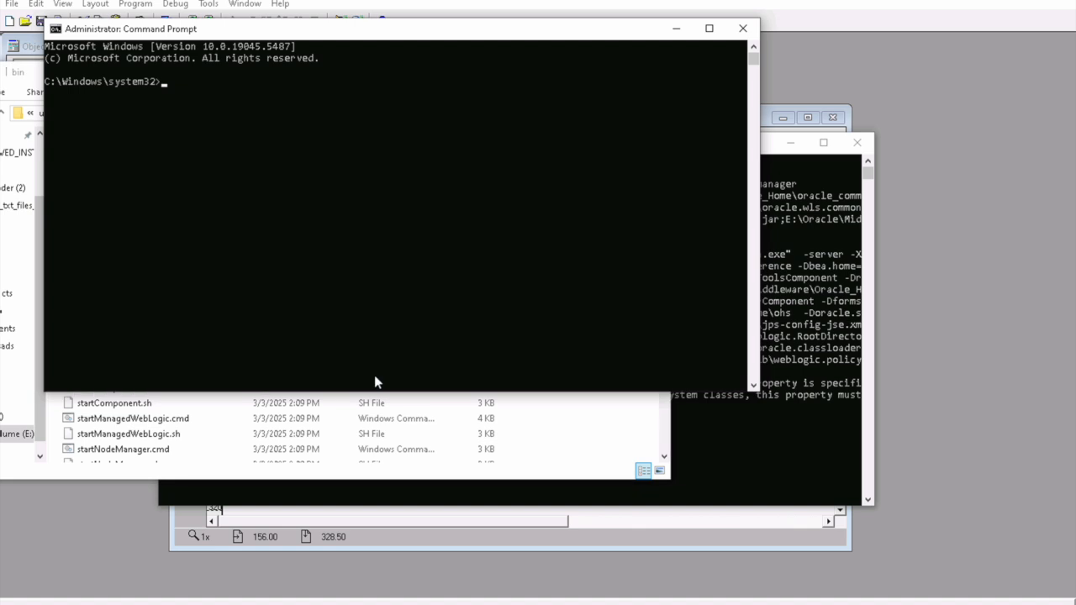
type("cd")
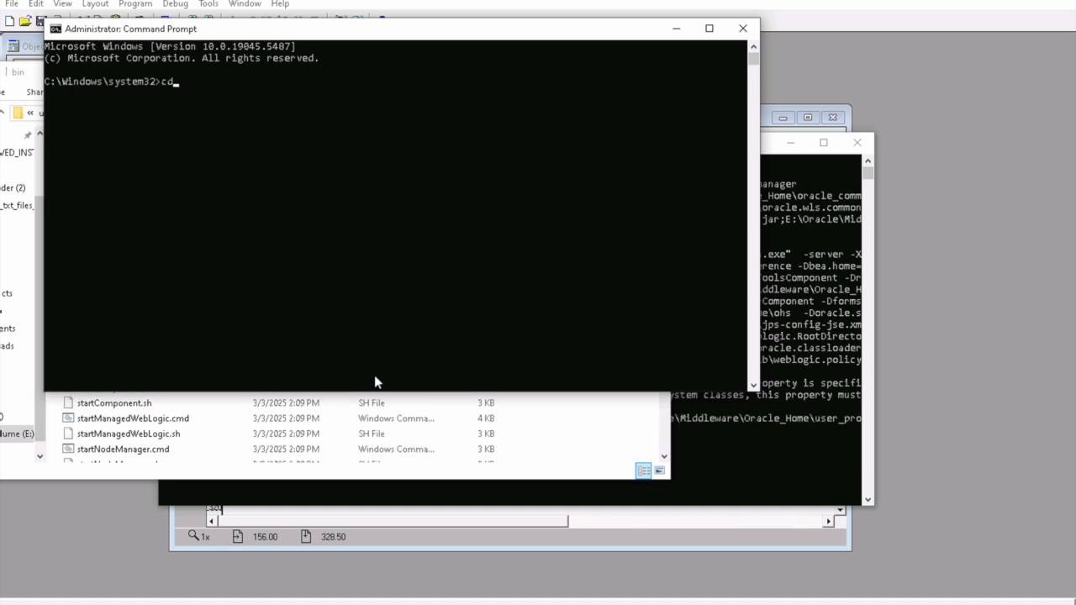
key("ctrl+v")
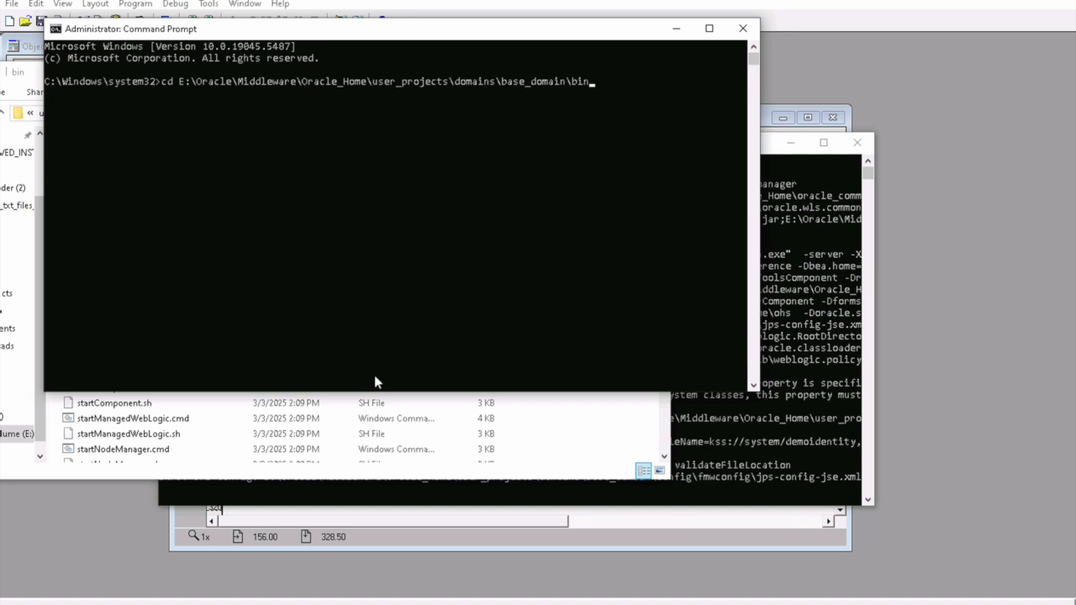
key("Return")
type("E")
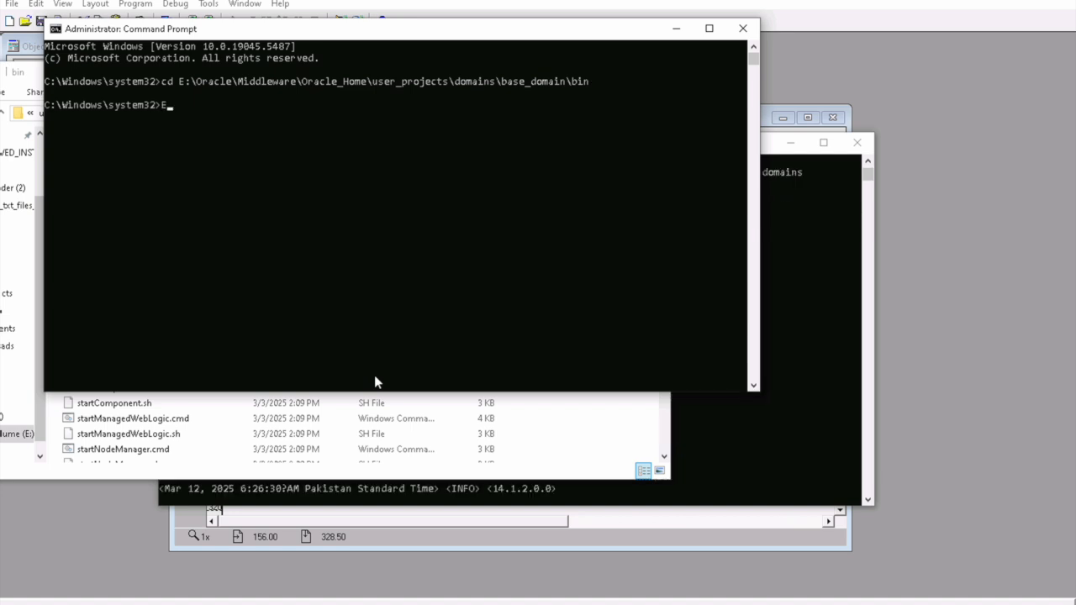
type(":")
key("Return")
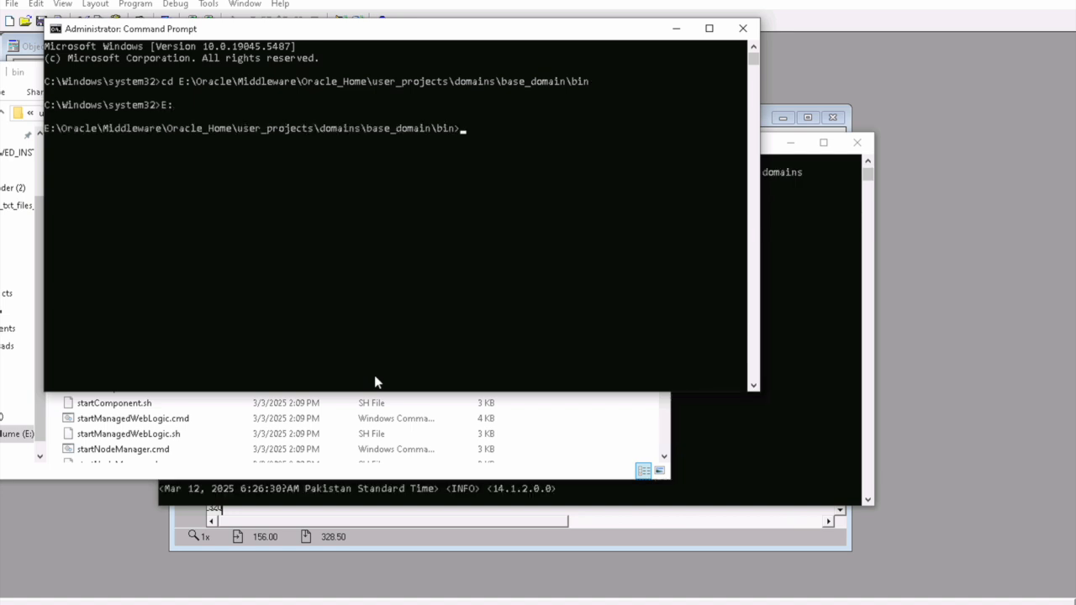
Step: Clear the console and start the AdminServer with startWebLogic.cmd
type("cls")
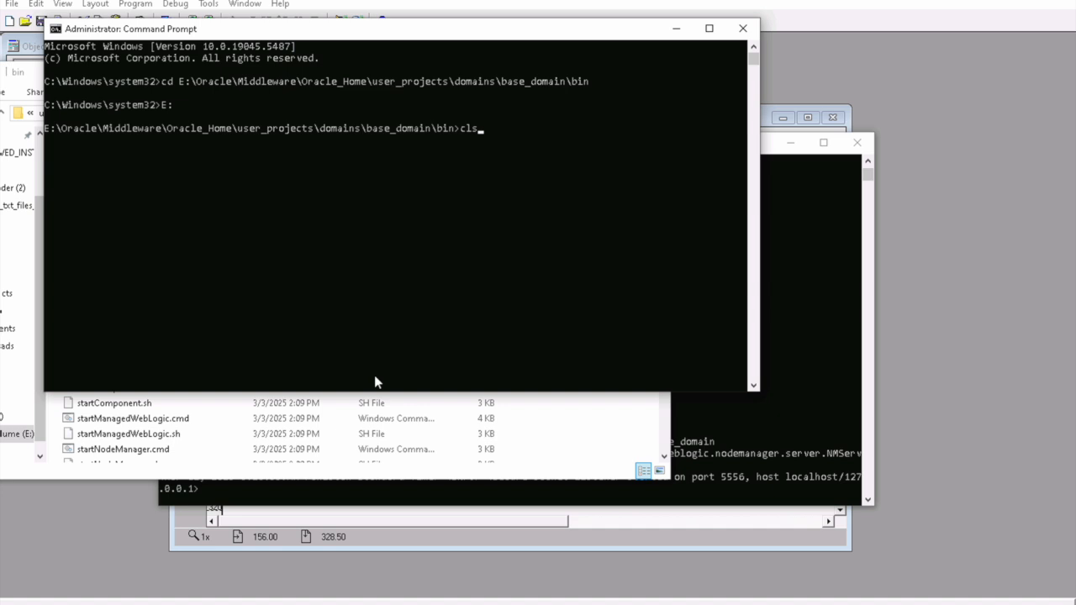
key("Return")
type("startwe")
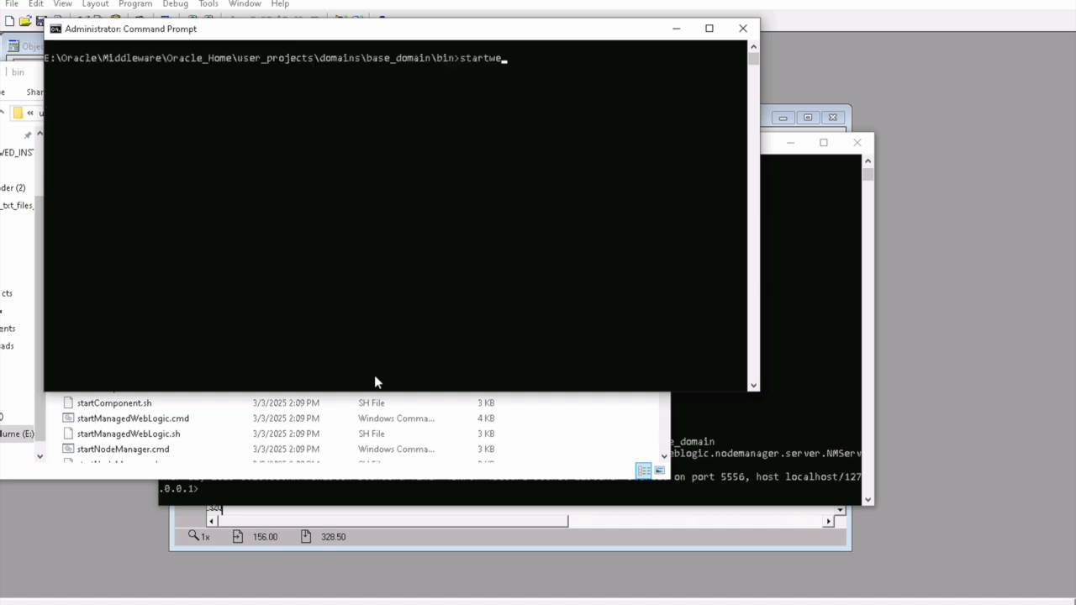
key("Tab")
key("Return")
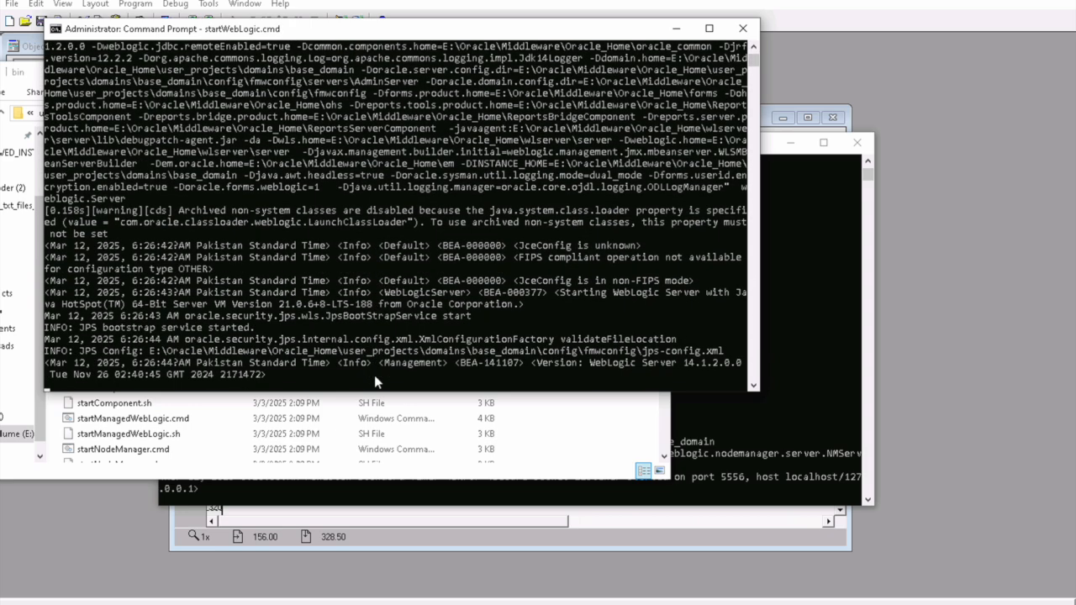
left_click(559, 416)
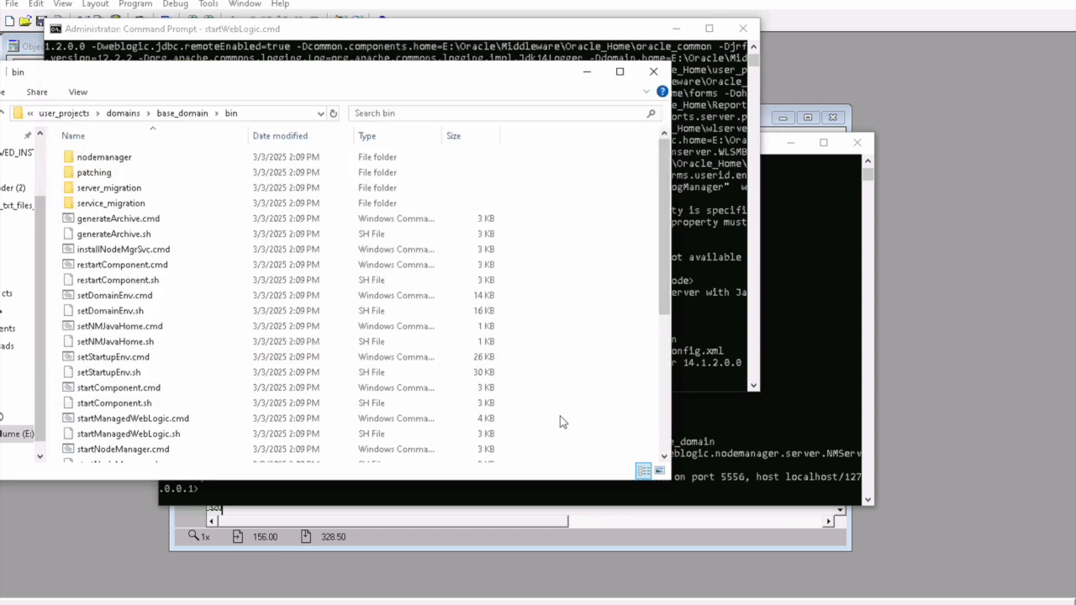
Step: Copy the bin folder path and open a third administrator console there on drive E:
left_click(260, 118)
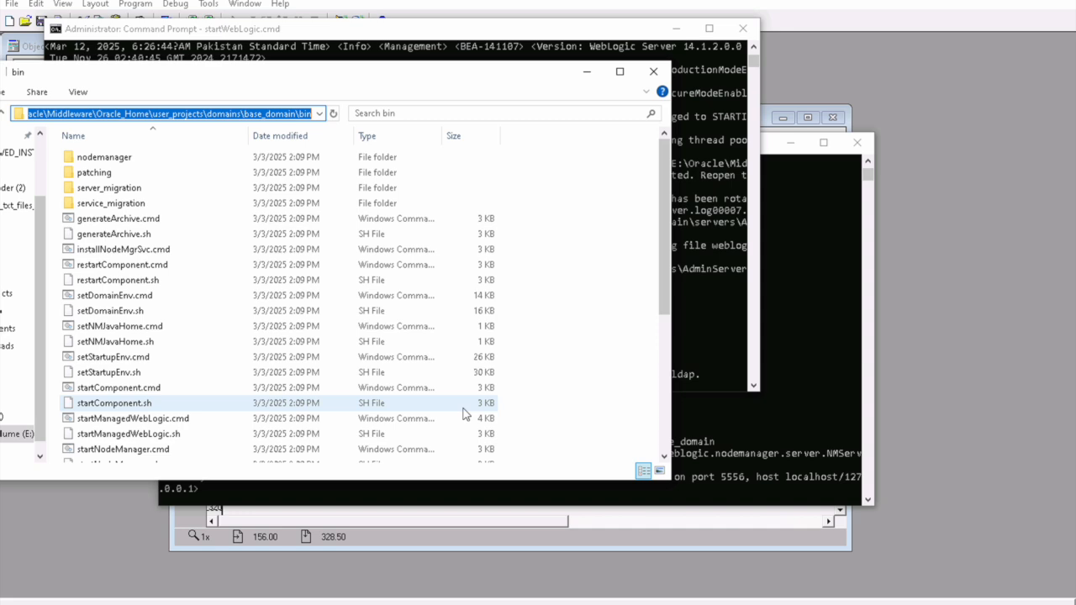
key("super")
type("cmd")
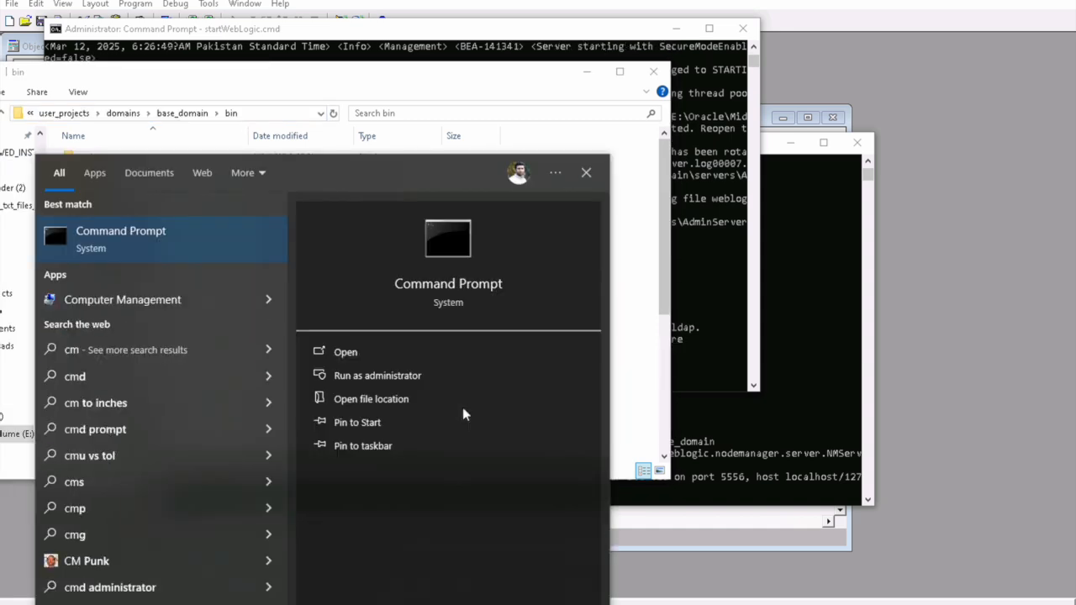
left_click(391, 382)
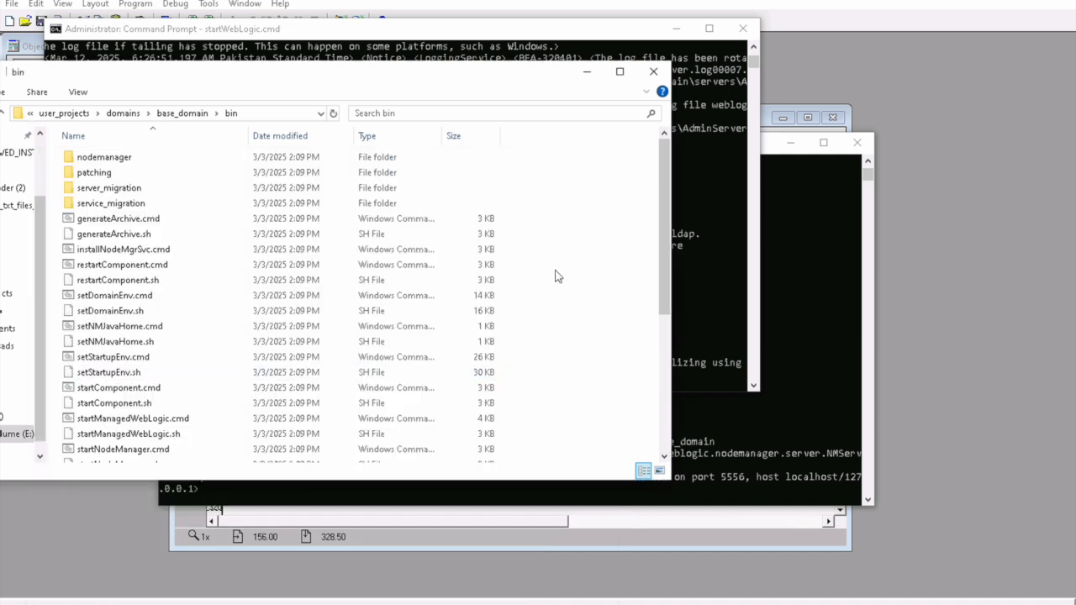
type("cd")
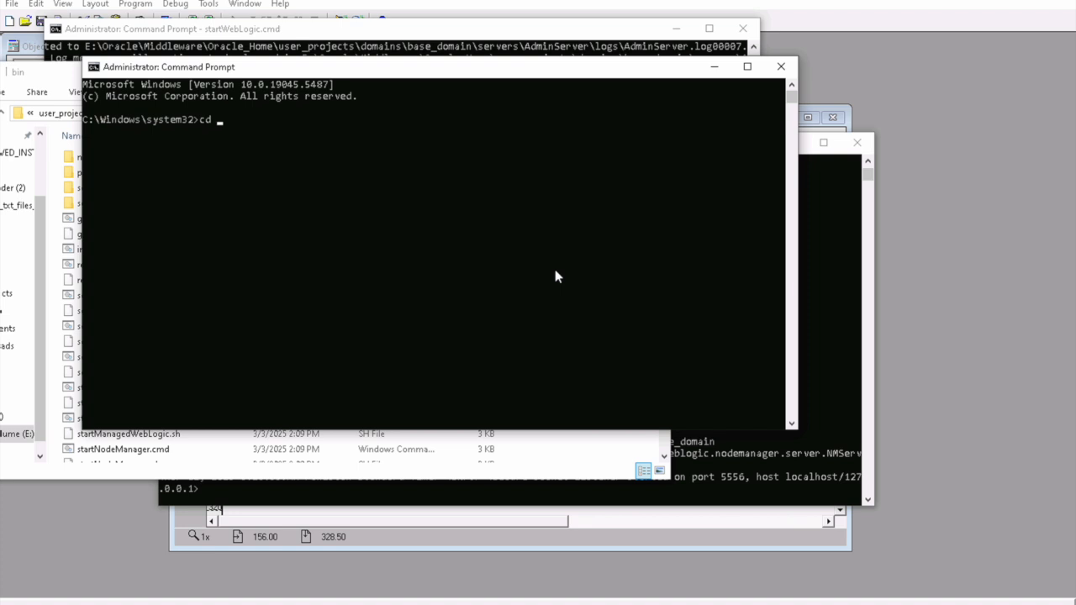
type("E:\\Oracle\\Middleware\\Oracle_Home\\user_projects\\domains\\base_domain\\bin")
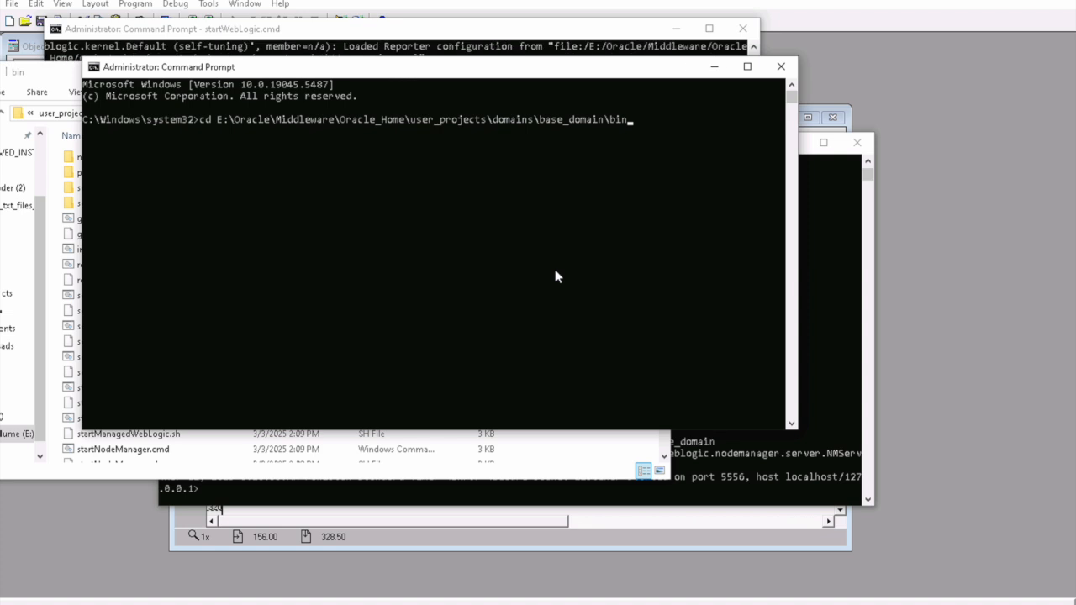
key("Return")
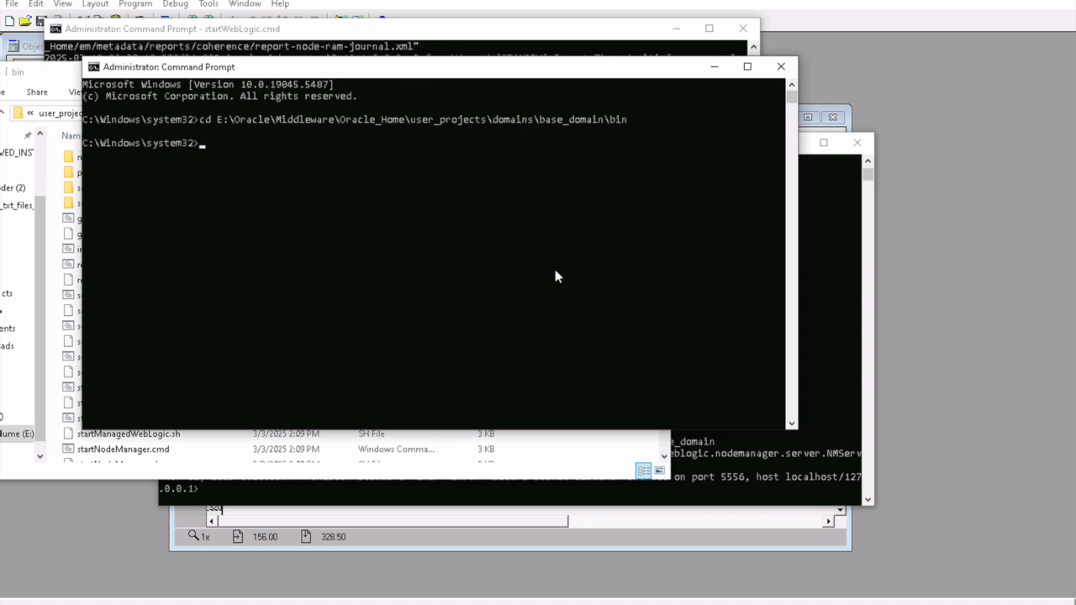
type("e:")
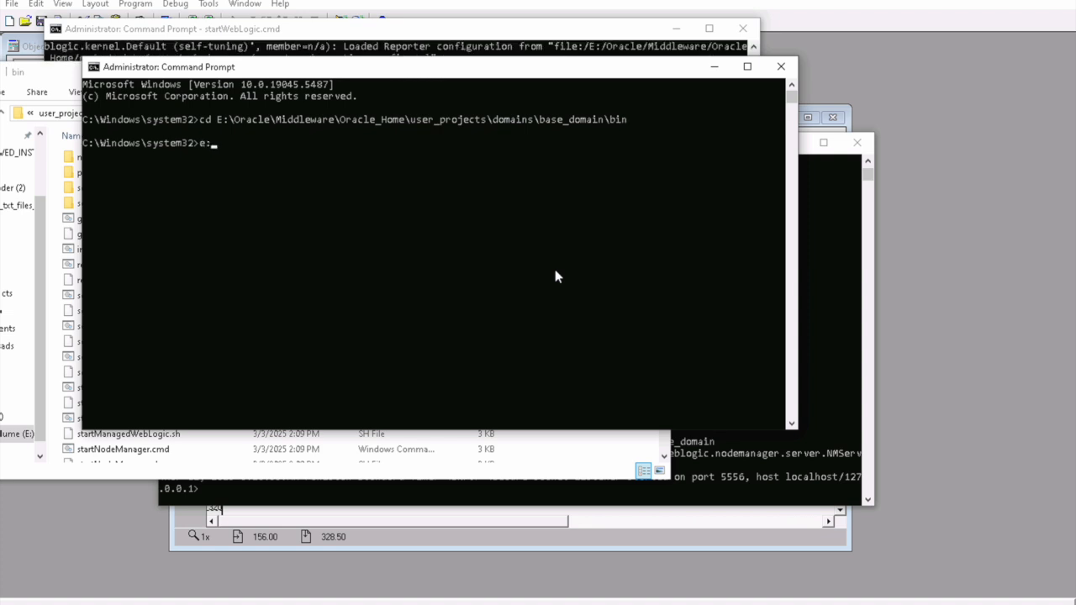
key("Return")
Step: Clear the screen and run startManagedWebLogic.cmd WLS_FORMS
type("cls")
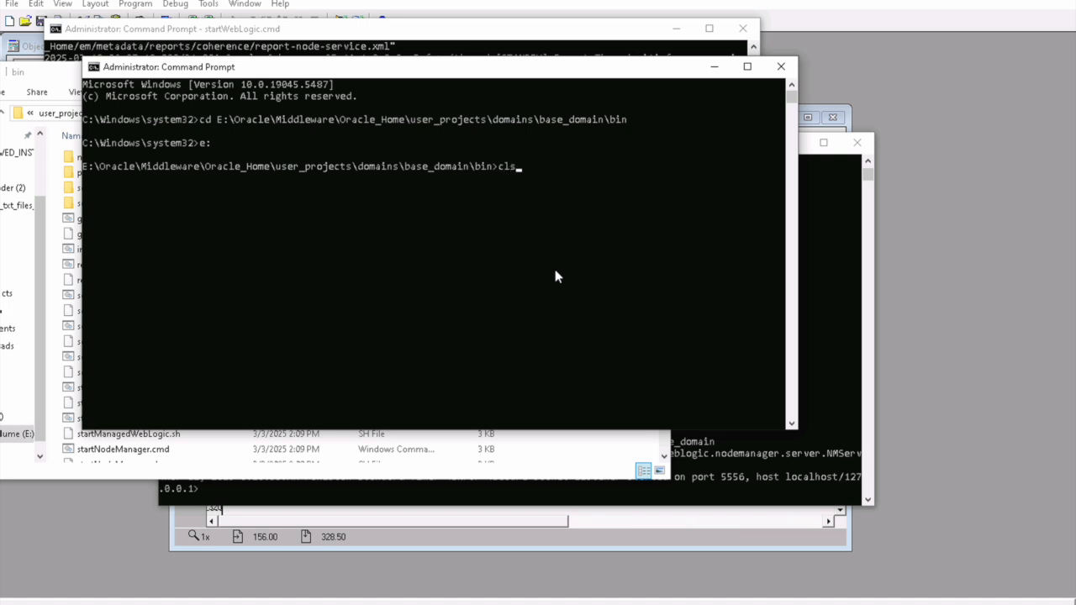
key("Return")
type("startm")
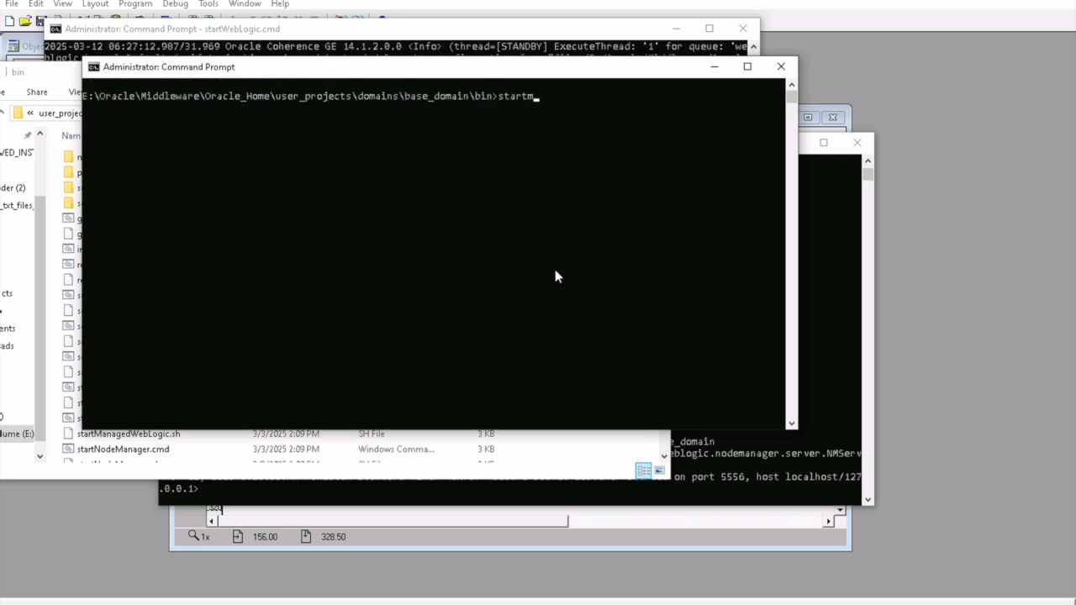
key("Tab")
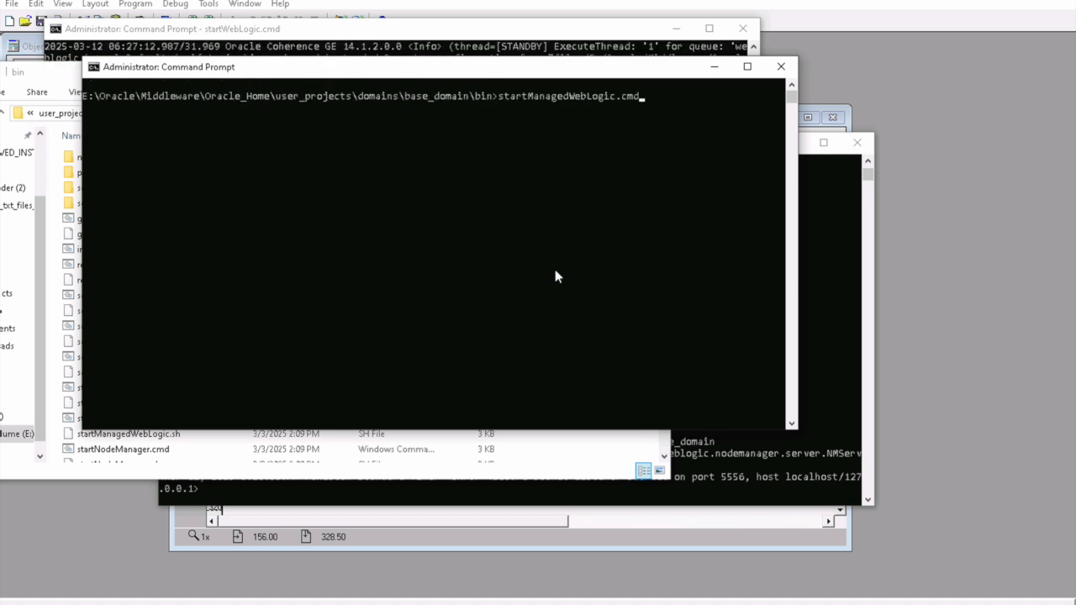
type("WLS")
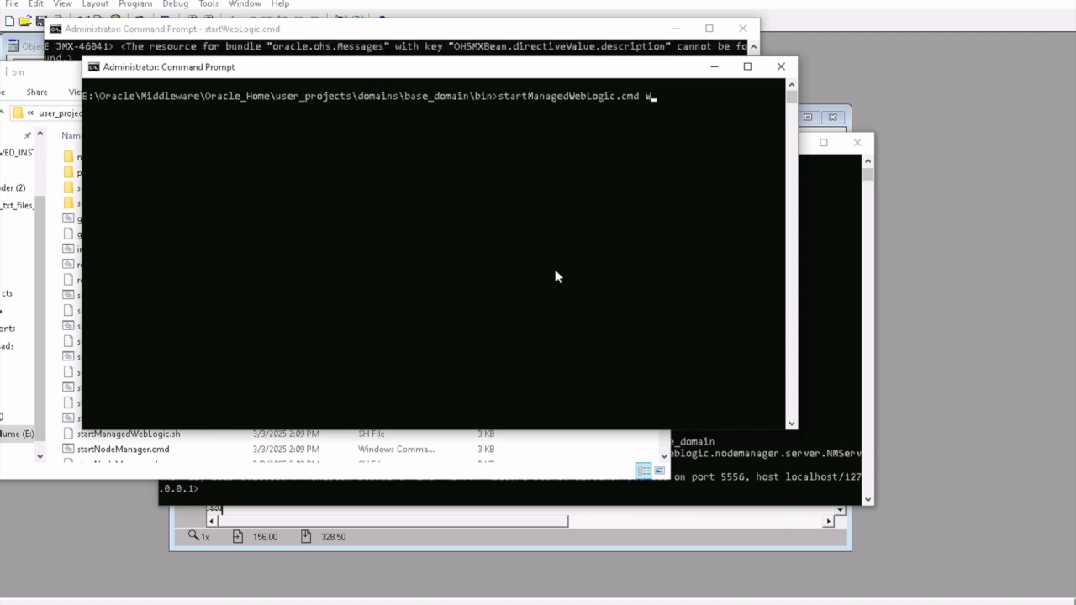
type("_FORMS")
key("Return")
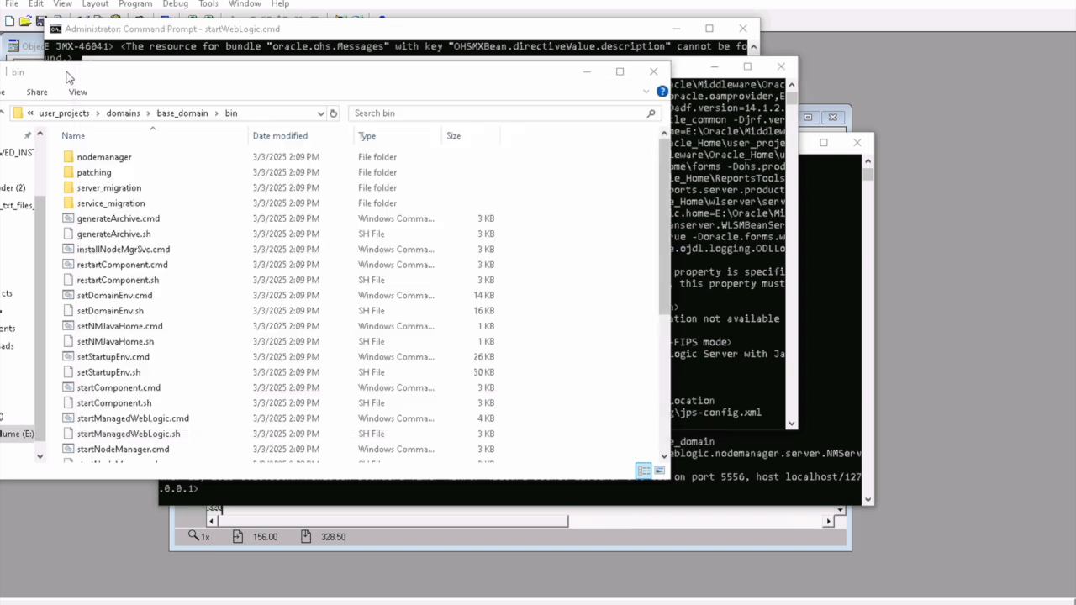
left_click(70, 77)
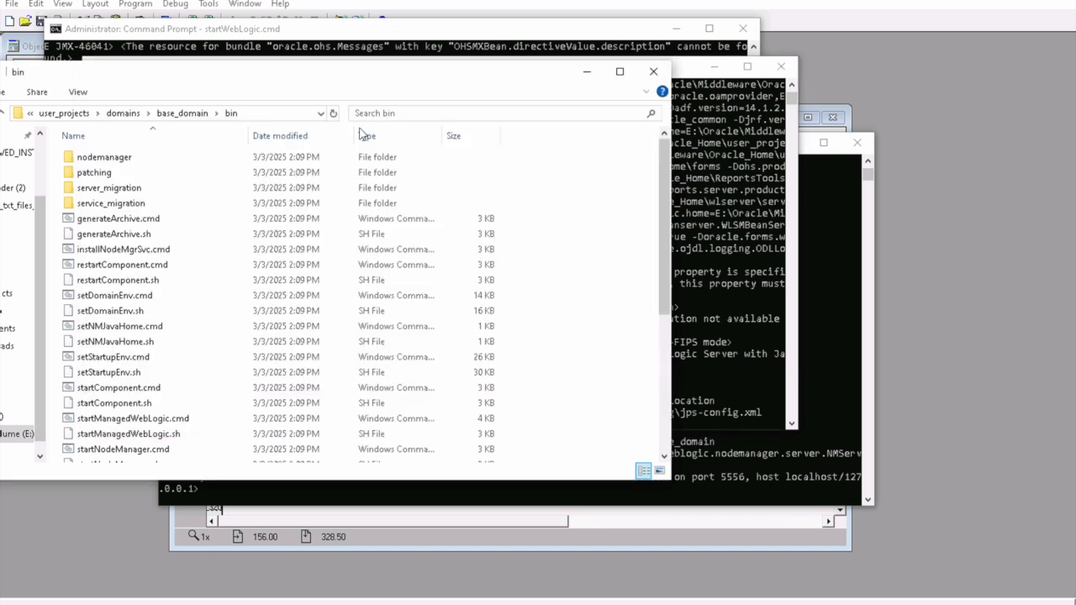
Step: Copy the bin folder path and open a fourth administrator console there on drive E:
left_click(267, 115)
key("ctrl+c")
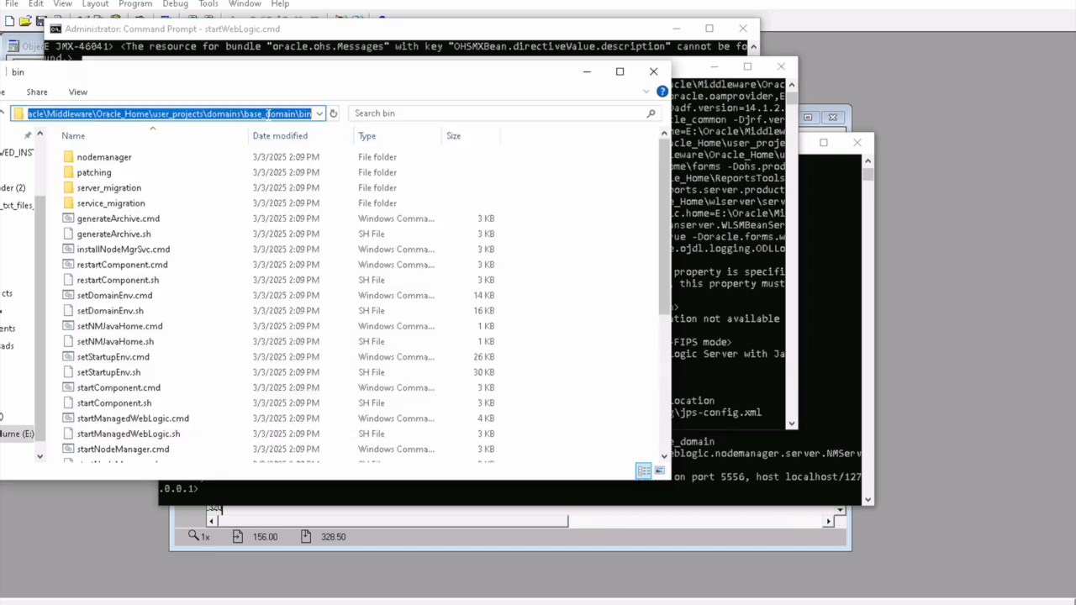
key("super")
type("cmd")
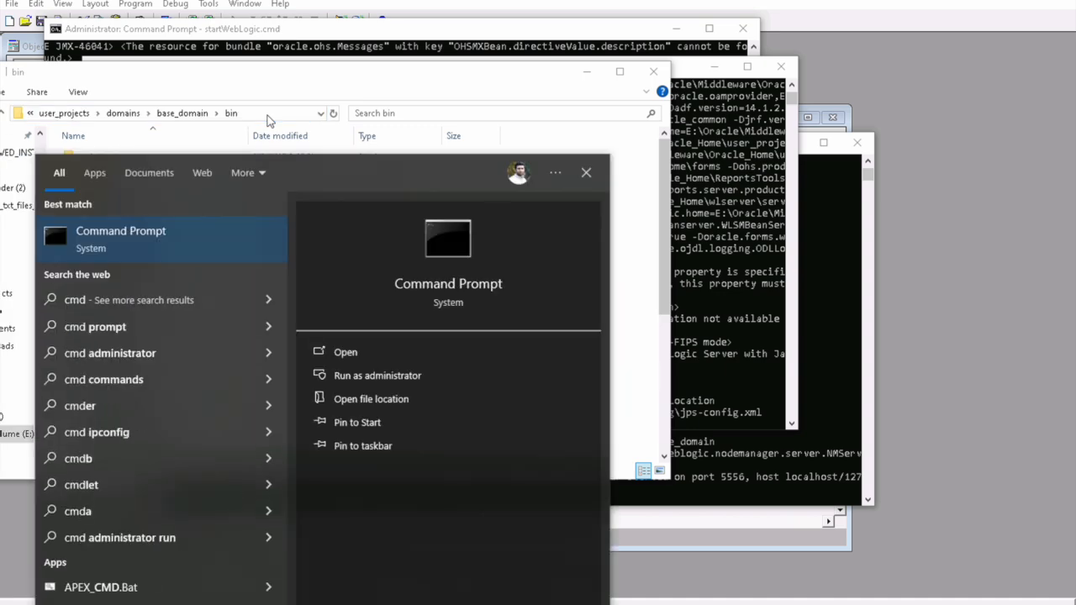
left_click(366, 376)
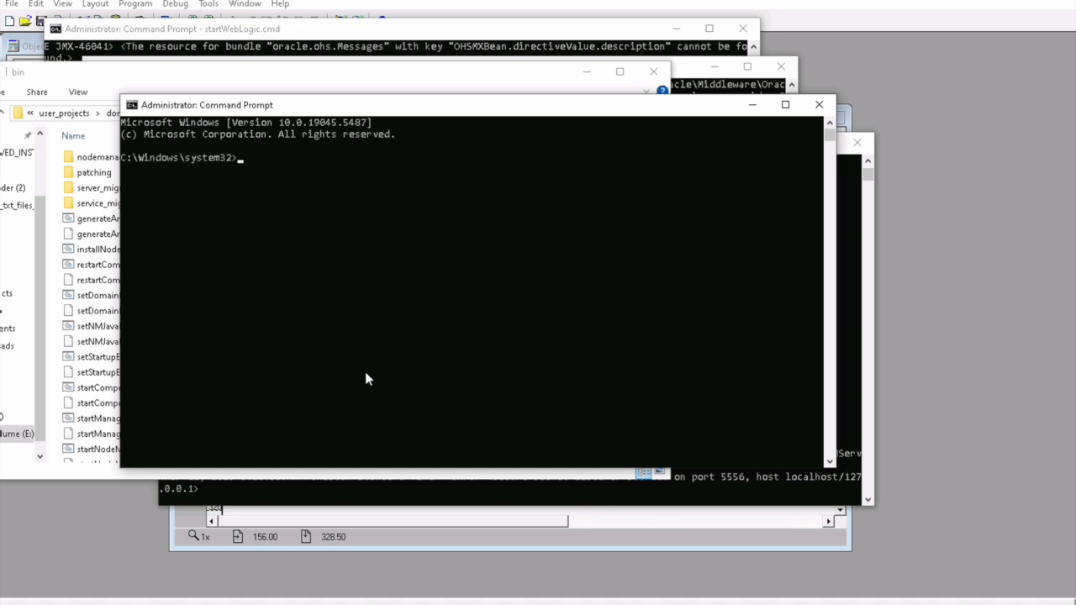
type("CD")
key("ctrl+v")
key("Return")
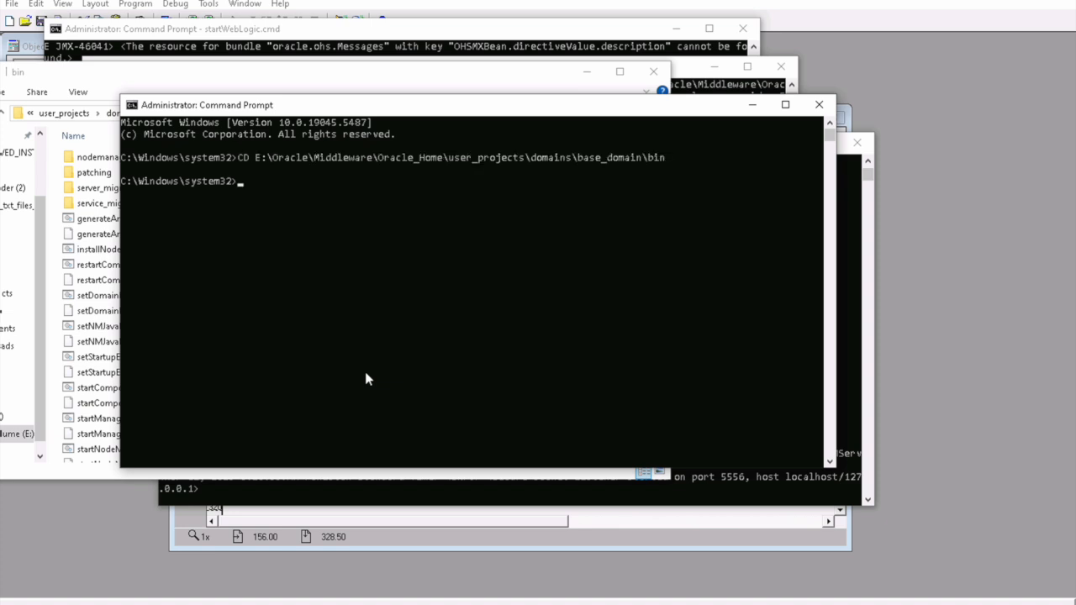
type("e:")
key("Return")
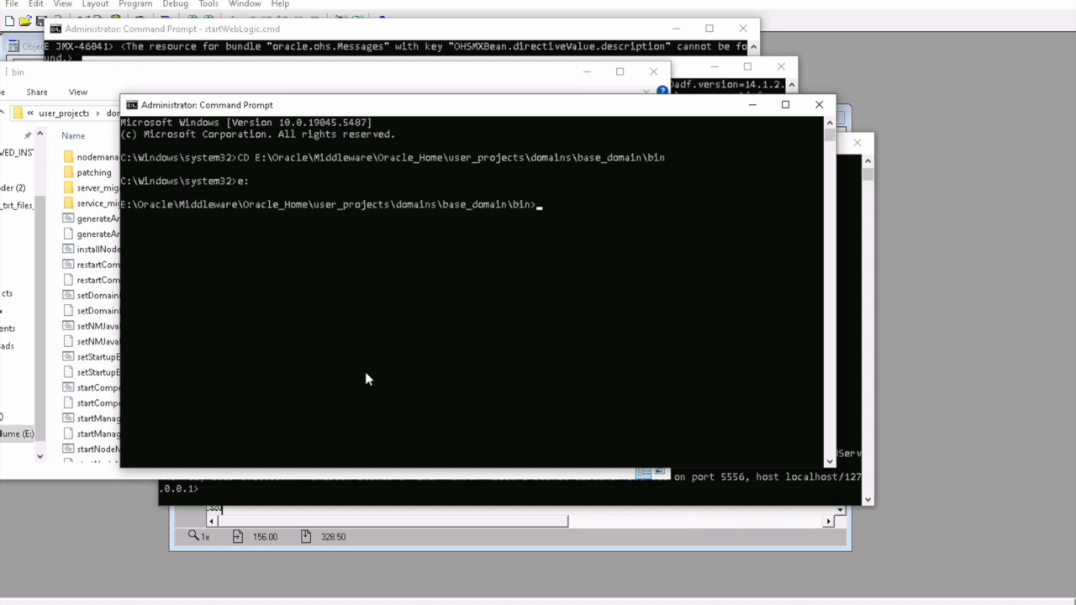
Step: Clear the screen and run startManagedWebLogic.cmd WLS_REPORTS
type("cls")
key("Return")
type("startma")
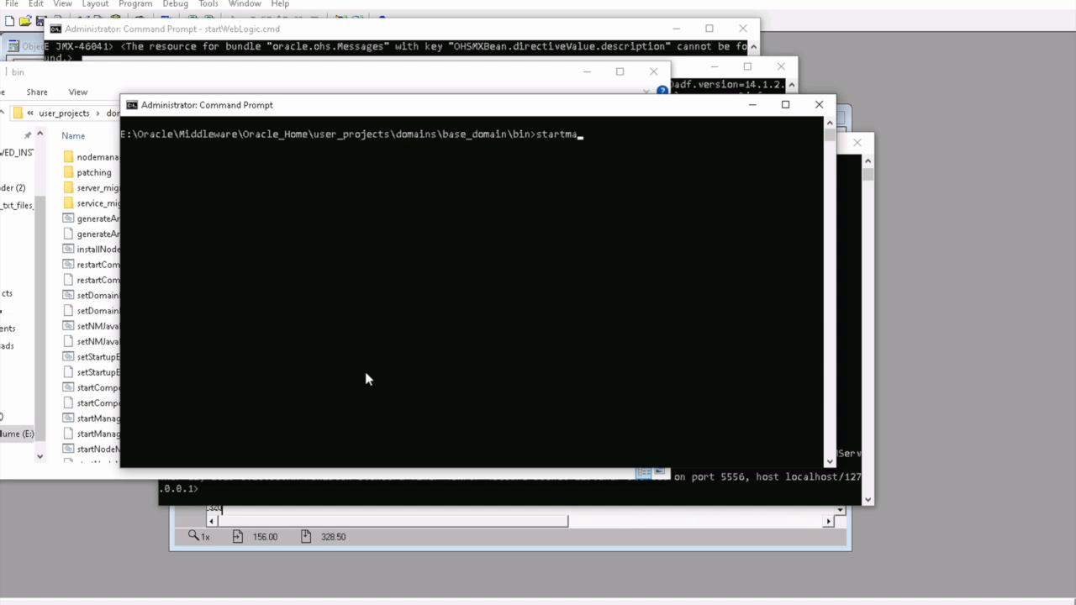
key("Tab")
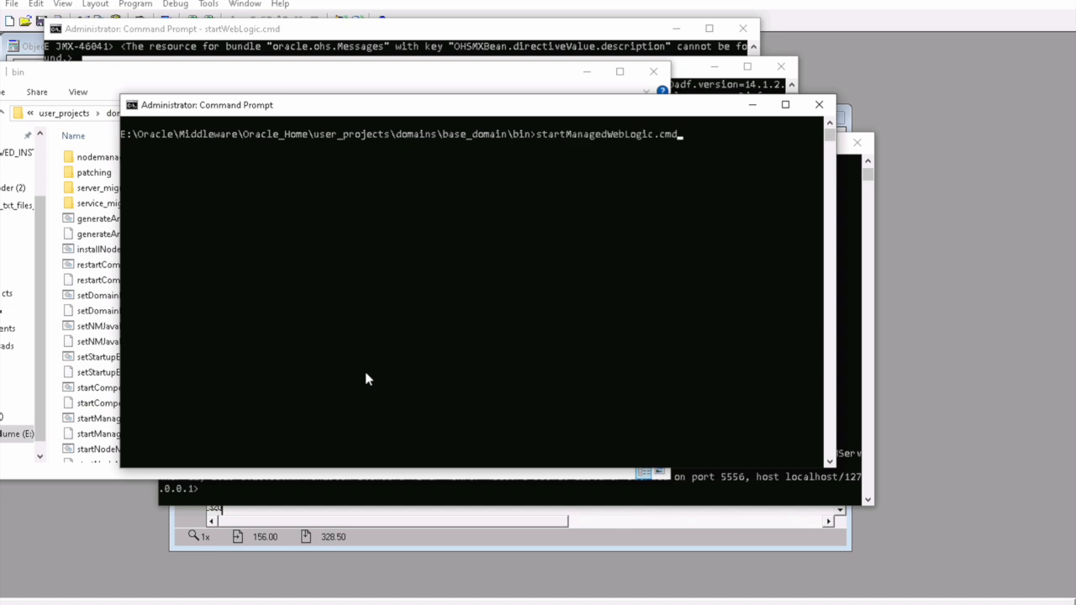
type("WLS_REPORTS")
key("Return")
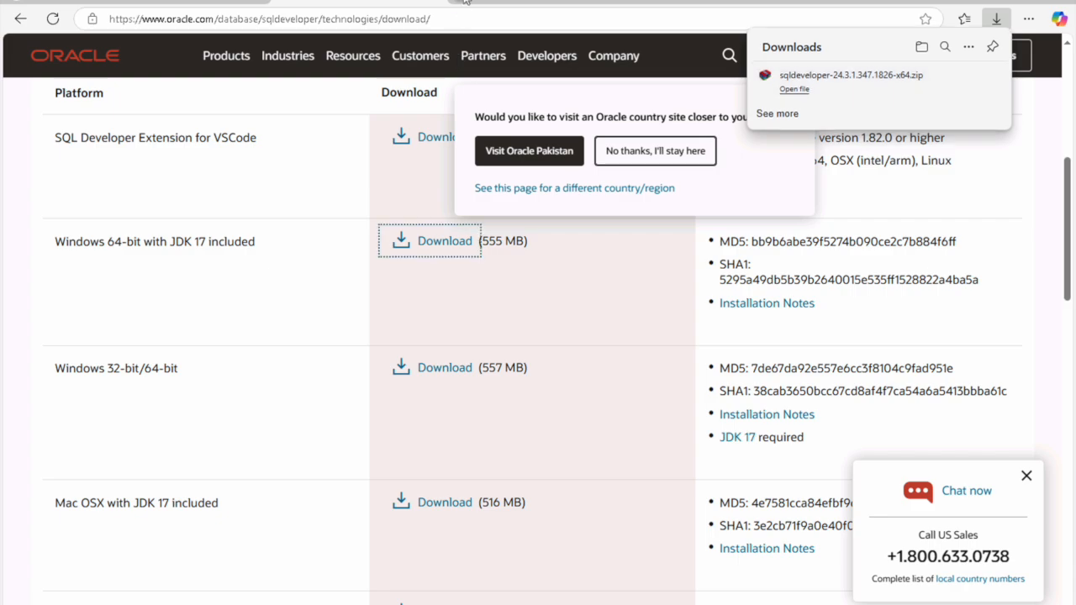
Step: Try loading localhost:7001/EM in a new Edge tab, then return to the AdminServer console
key("ctrl+t")
type("LO")
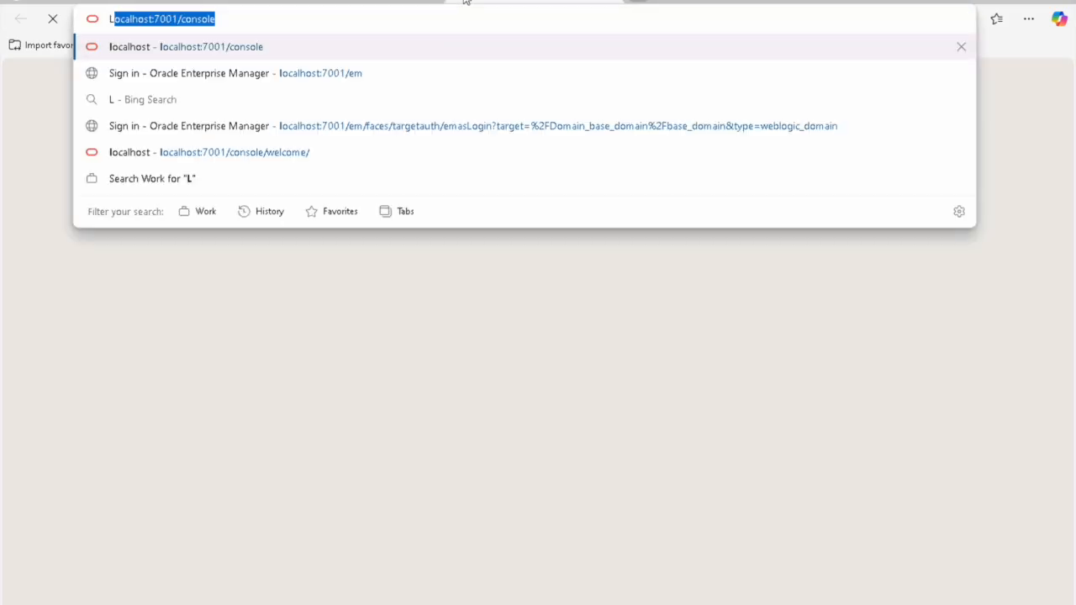
key("End")
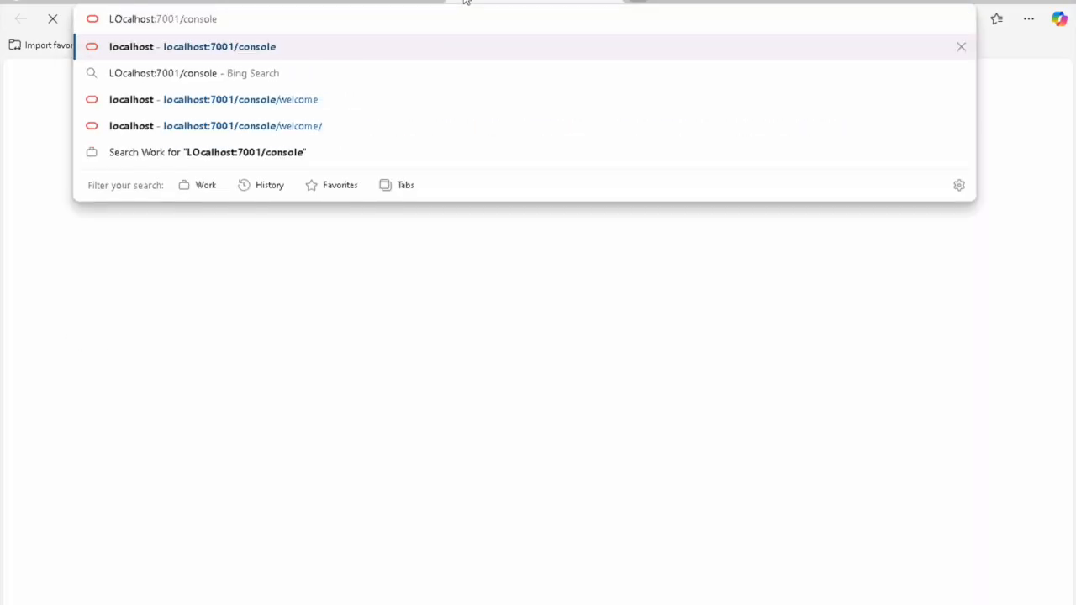
key("BackSpace")
key("BackSpace")
key("BackSpace")
key("BackSpace")
key("BackSpace")
key("BackSpace")
key("BackSpace")
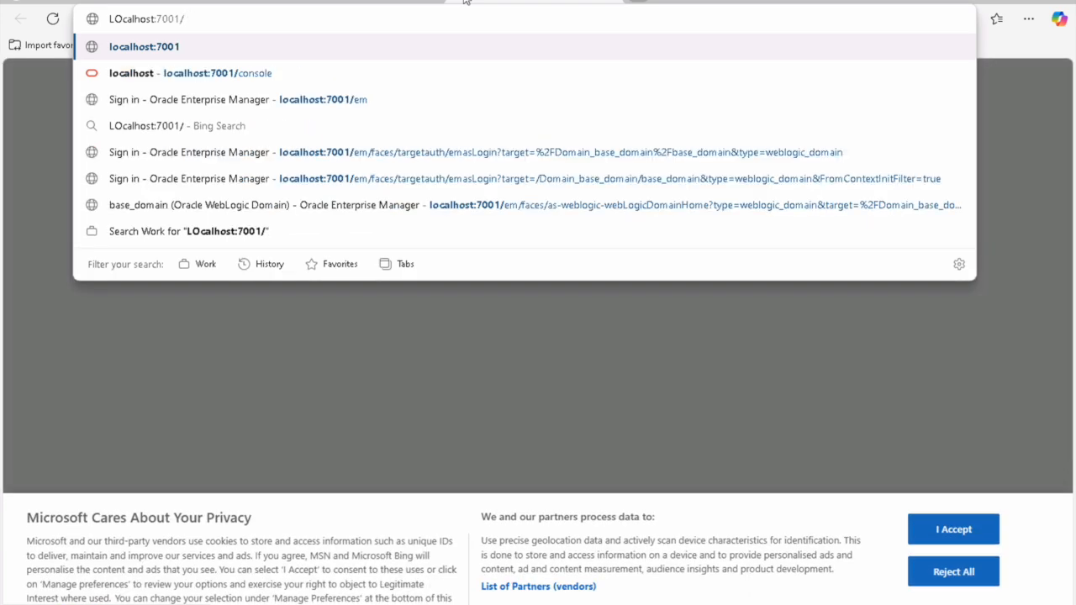
type("EM")
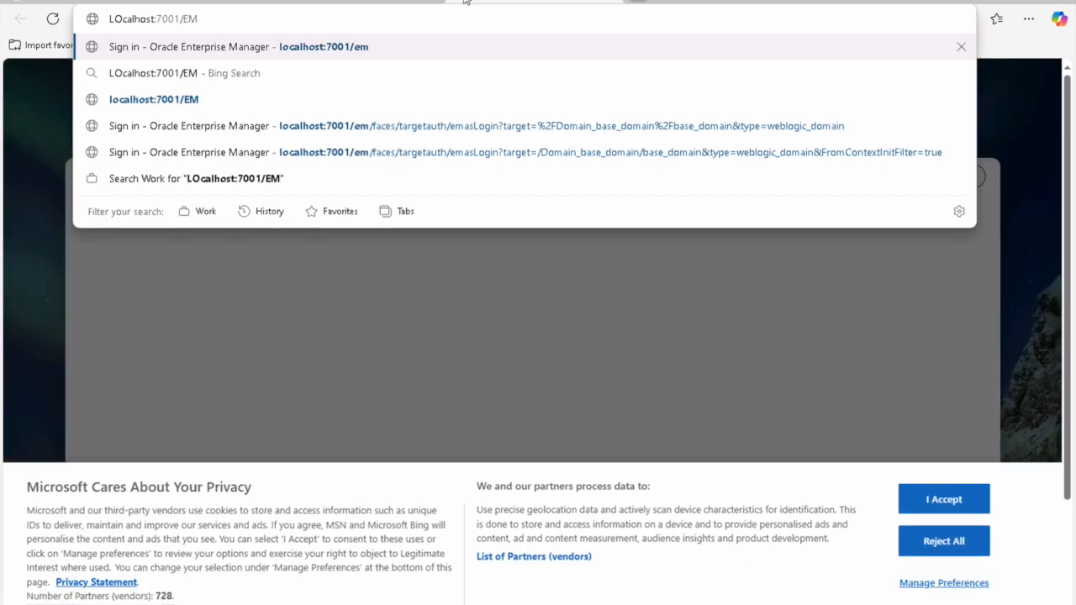
key("Return")
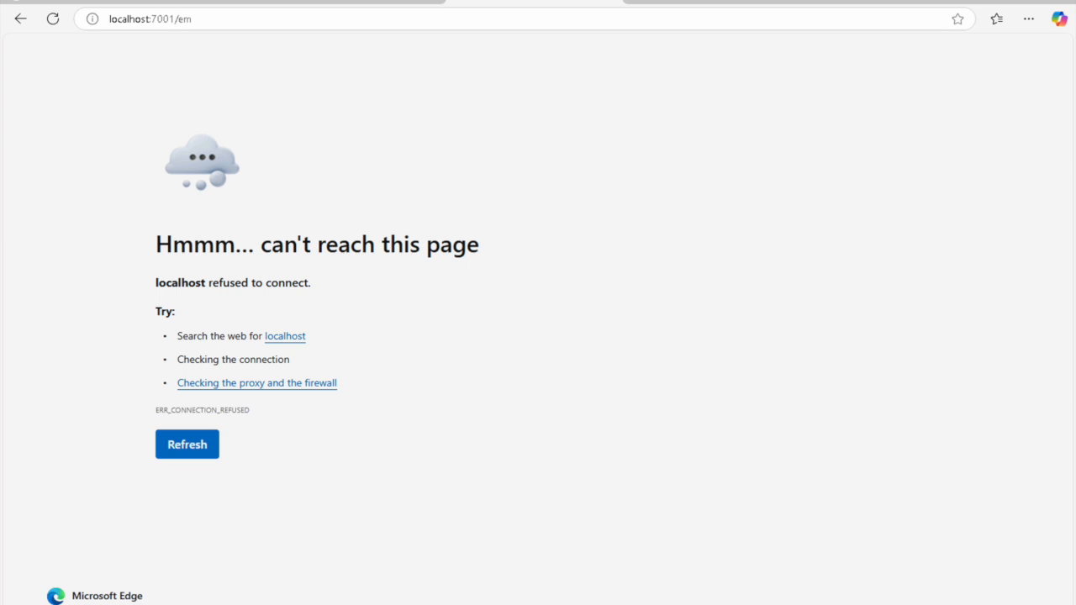
left_click(617, 591)
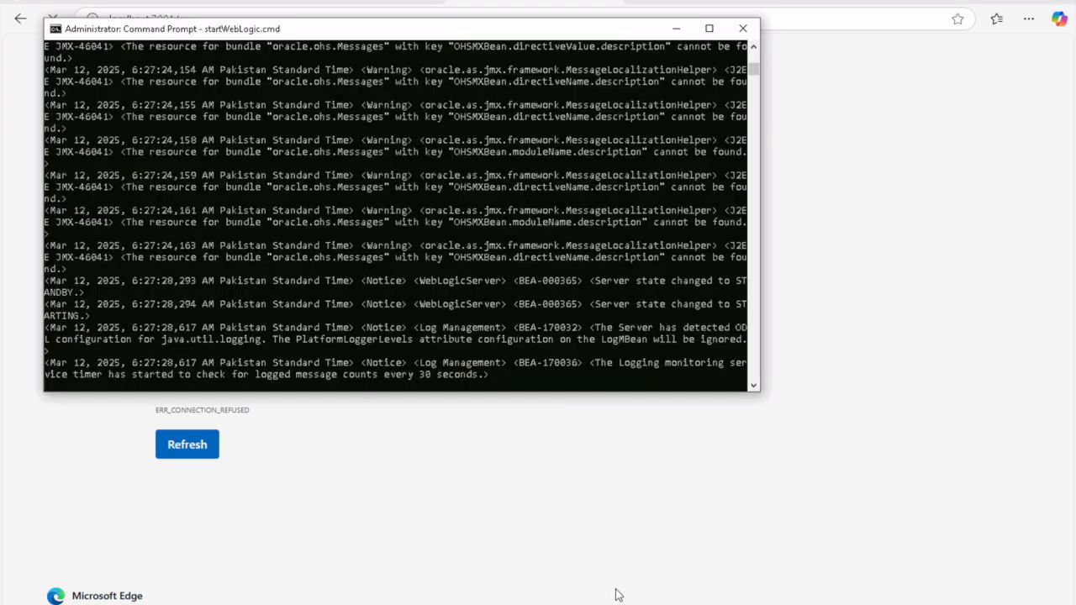
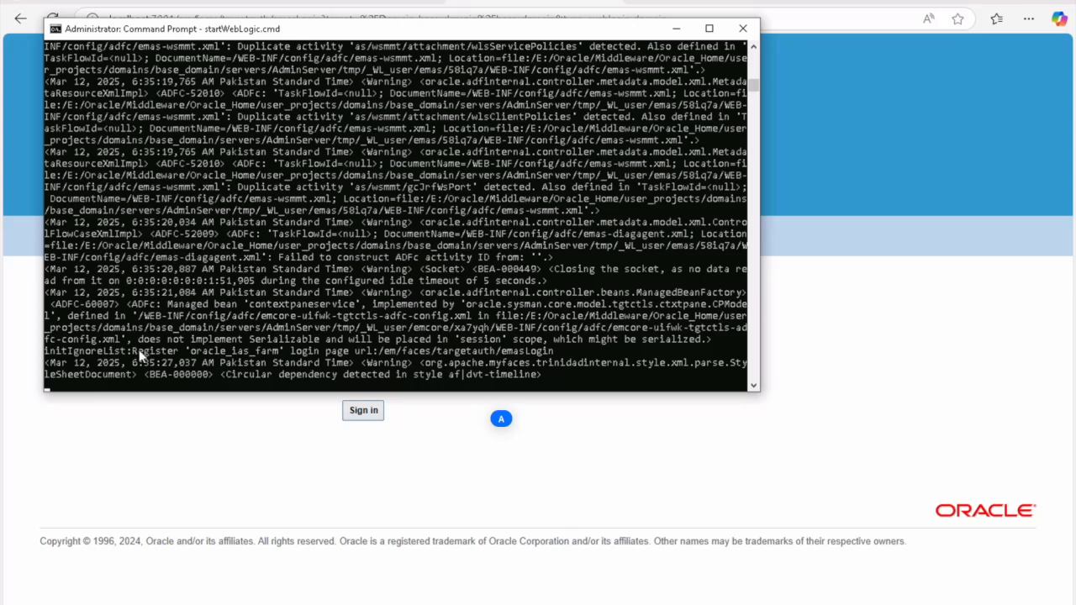
Step: Sign in to Enterprise Manager for base_domain with the administrator user name and password
left_click(217, 397)
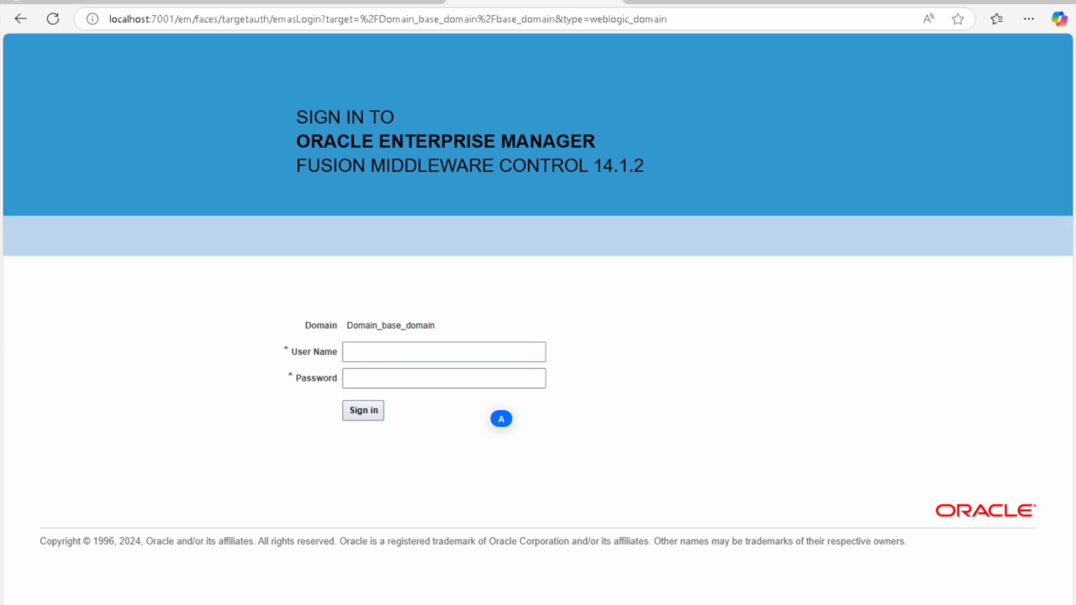
left_click(370, 353)
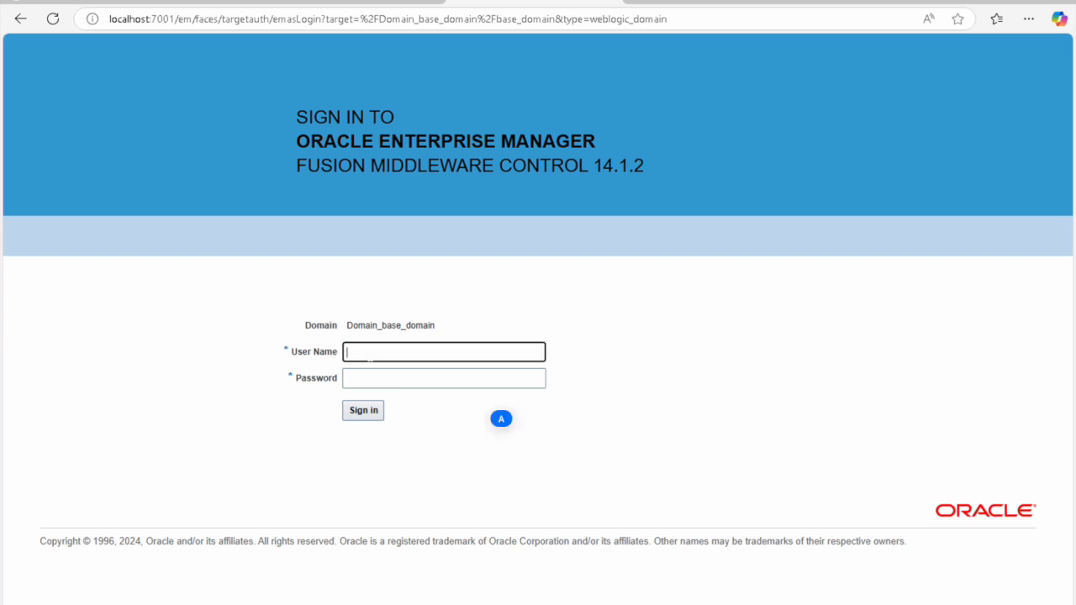
type("weblogic")
key("Tab")
type("welcome1")
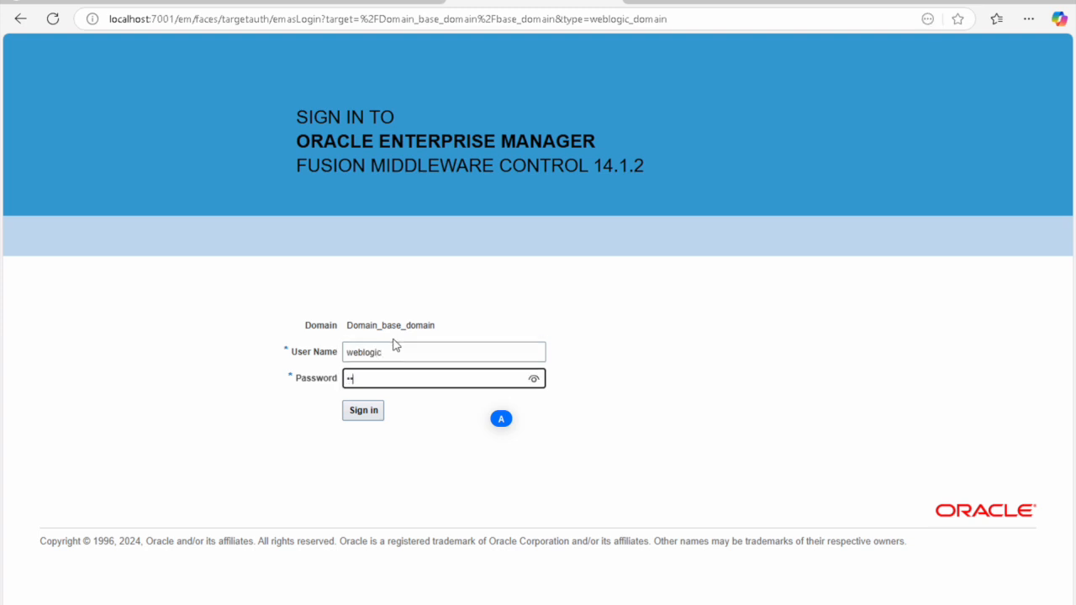
type("1")
left_click(360, 418)
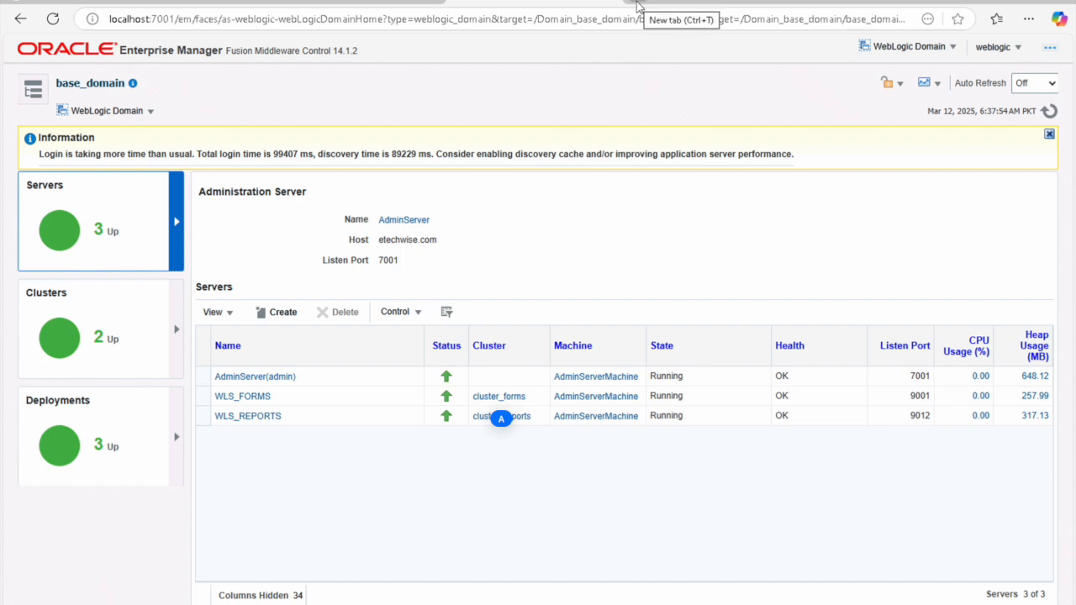
Step: Try localhost:9002/reports/rwservlet in a new tab (connection refused), then return to Enterprise Manager
left_click(638, 5)
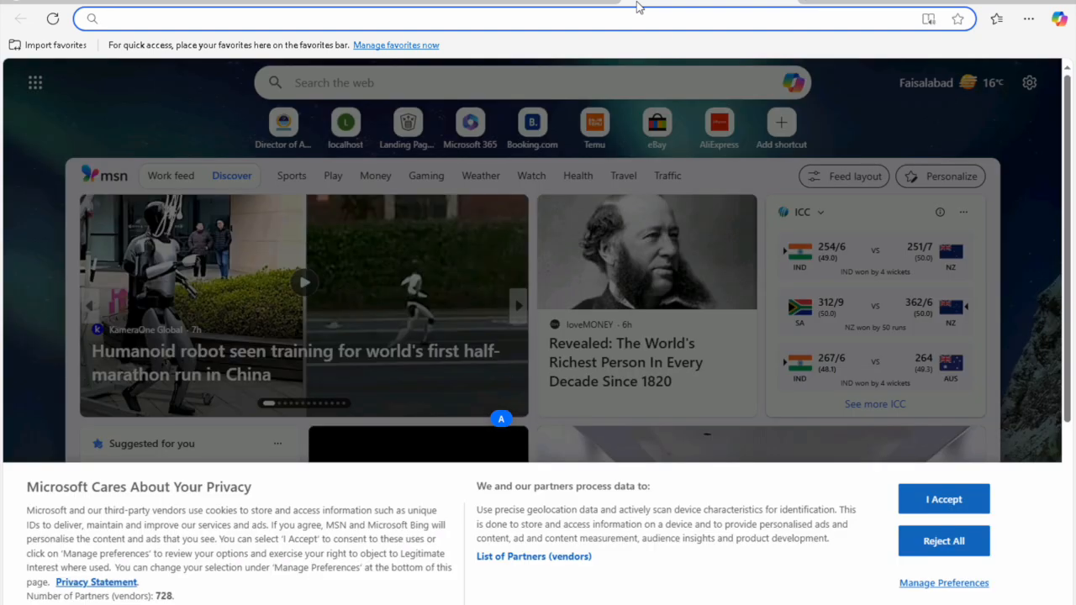
type("lo")
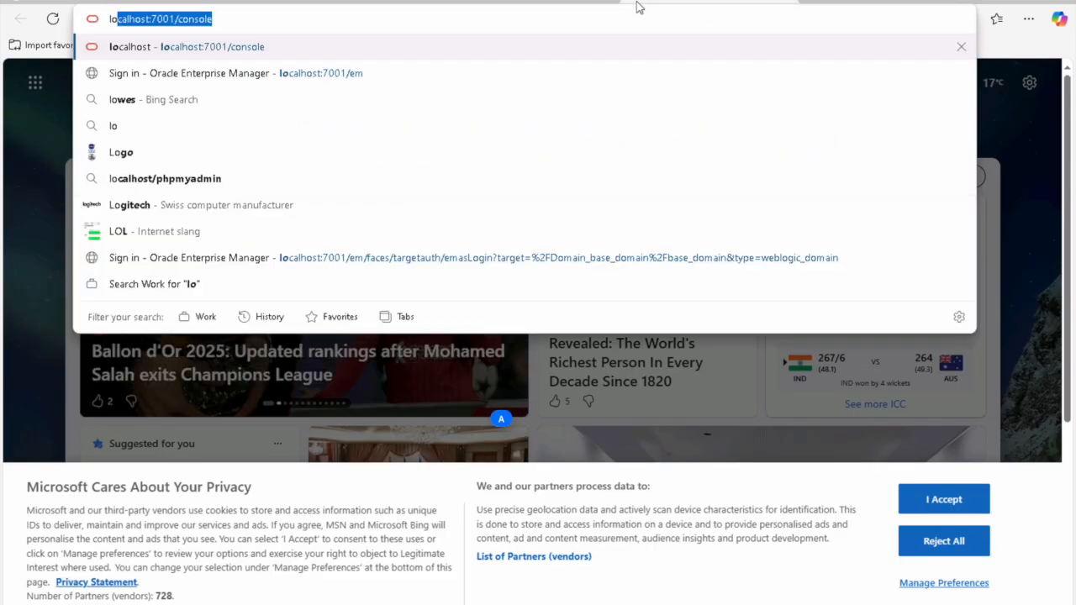
key("Right")
key("BackSpace")
key("BackSpace")
key("BackSpace")
key("BackSpace")
key("BackSpace")
key("BackSpace")
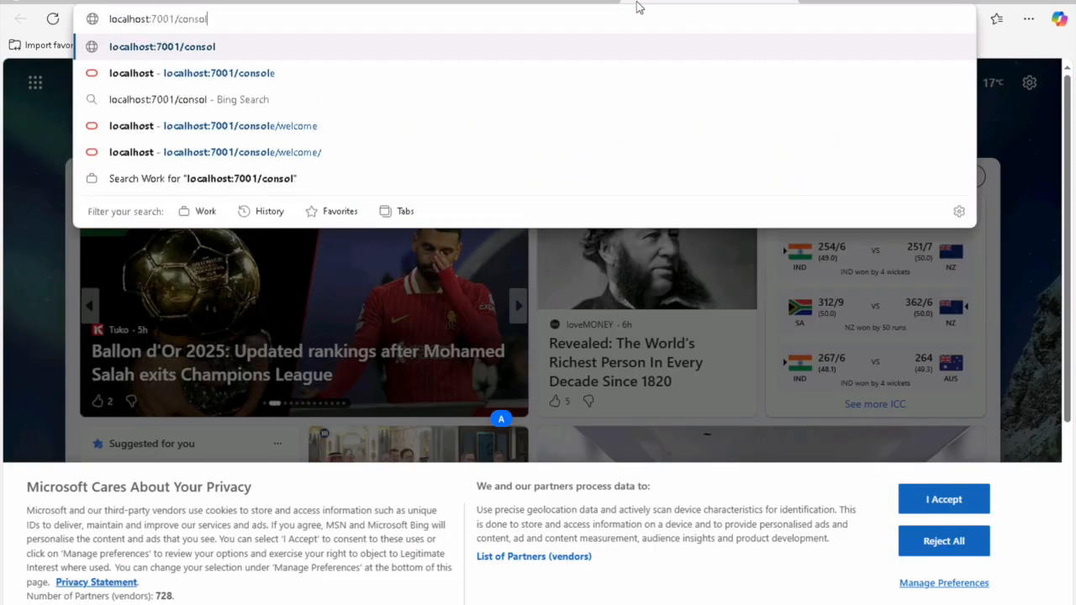
key("BackSpace")
key("BackSpace")
key("BackSpace")
key("BackSpace")
key("BackSpace")
key("BackSpace")
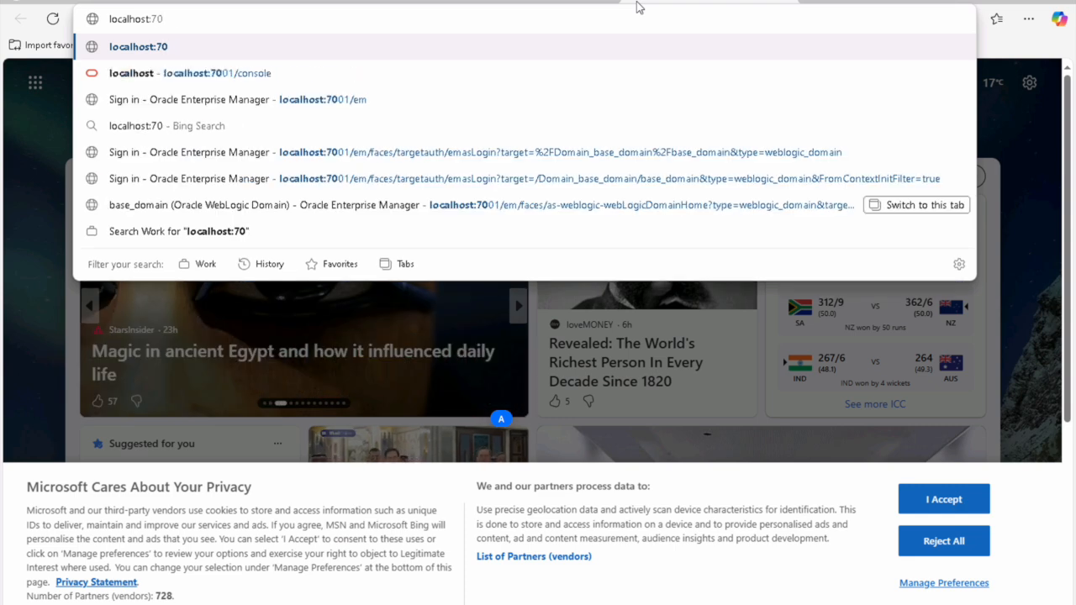
type("9002")
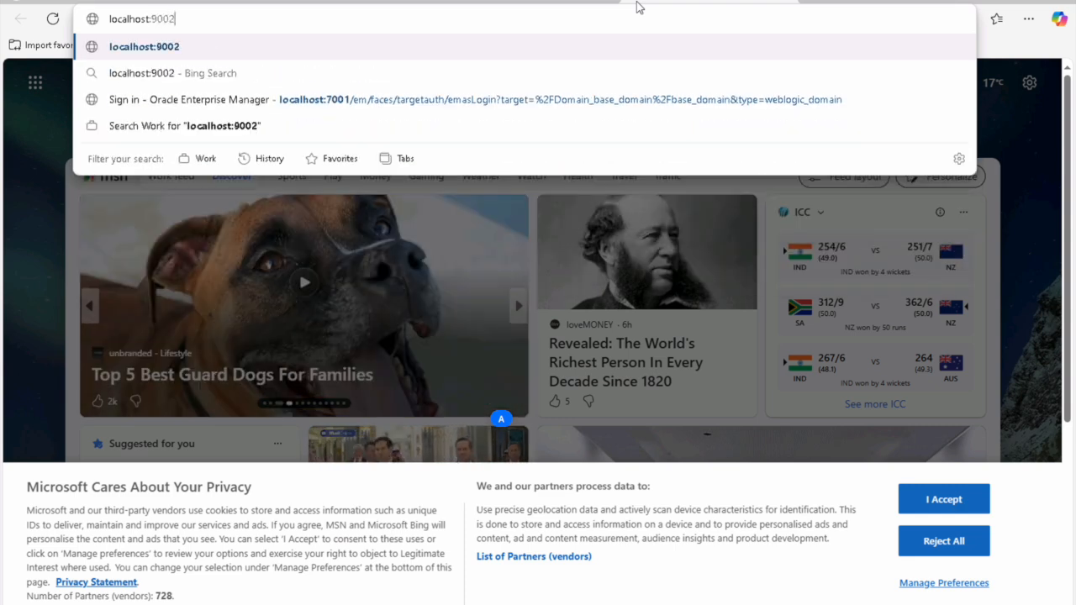
type("/report")
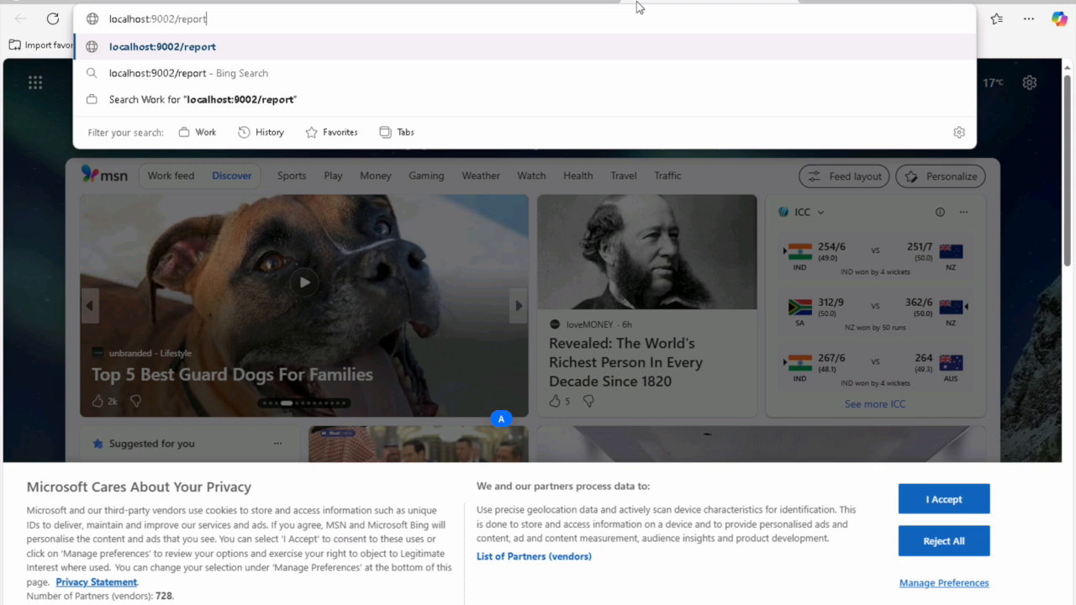
type("s/r")
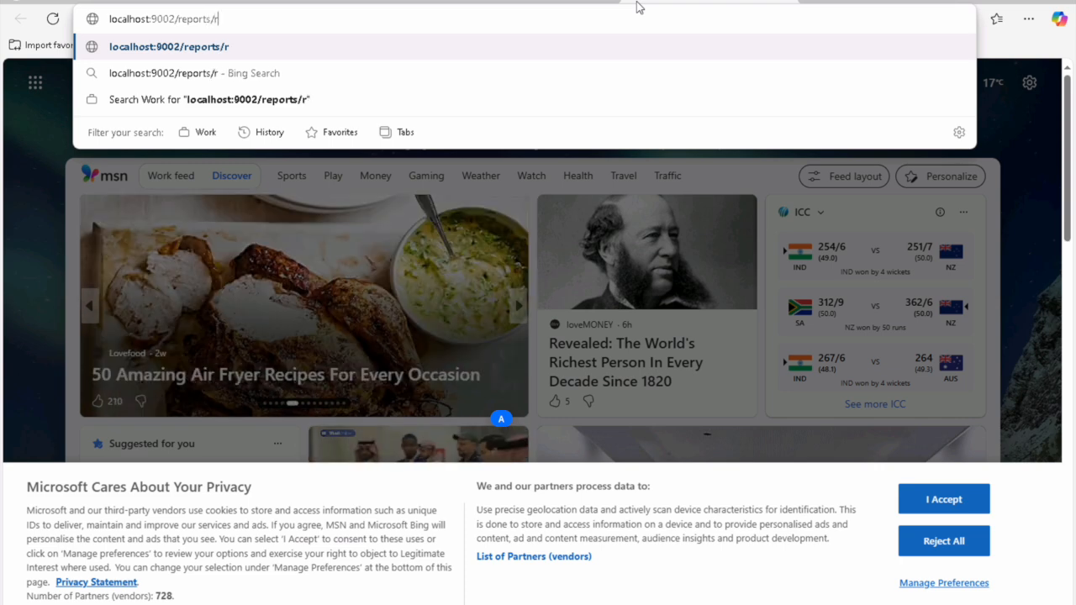
type("wservlet")
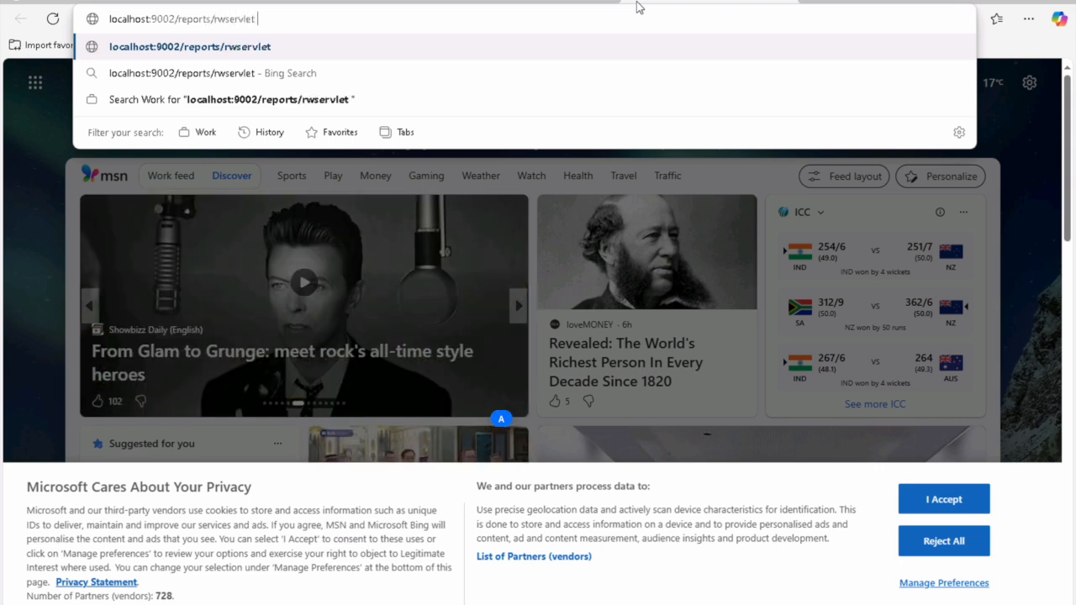
key("Return")
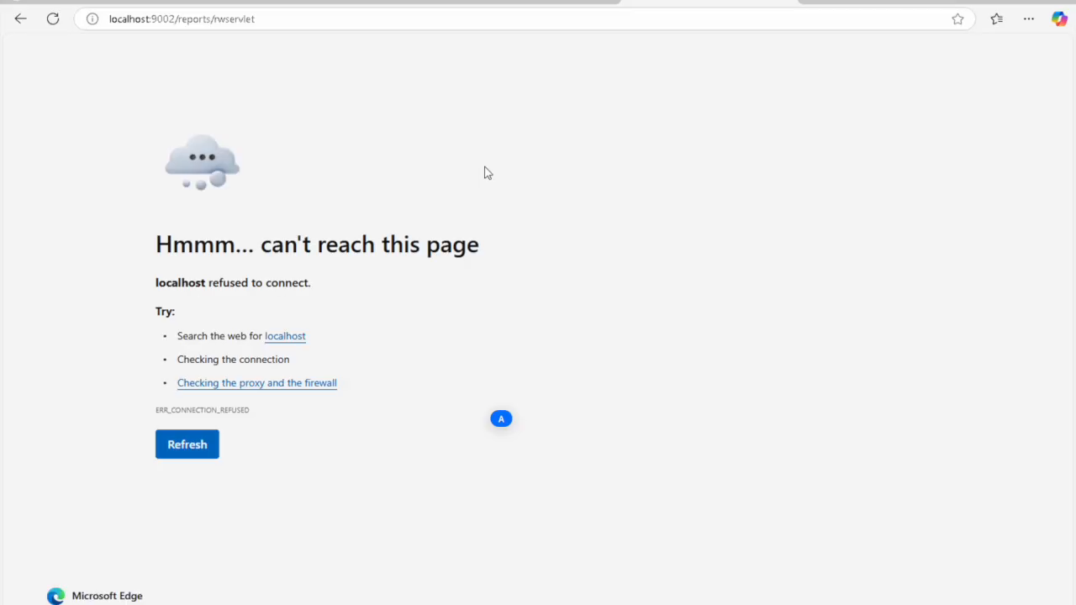
left_click(562, 5)
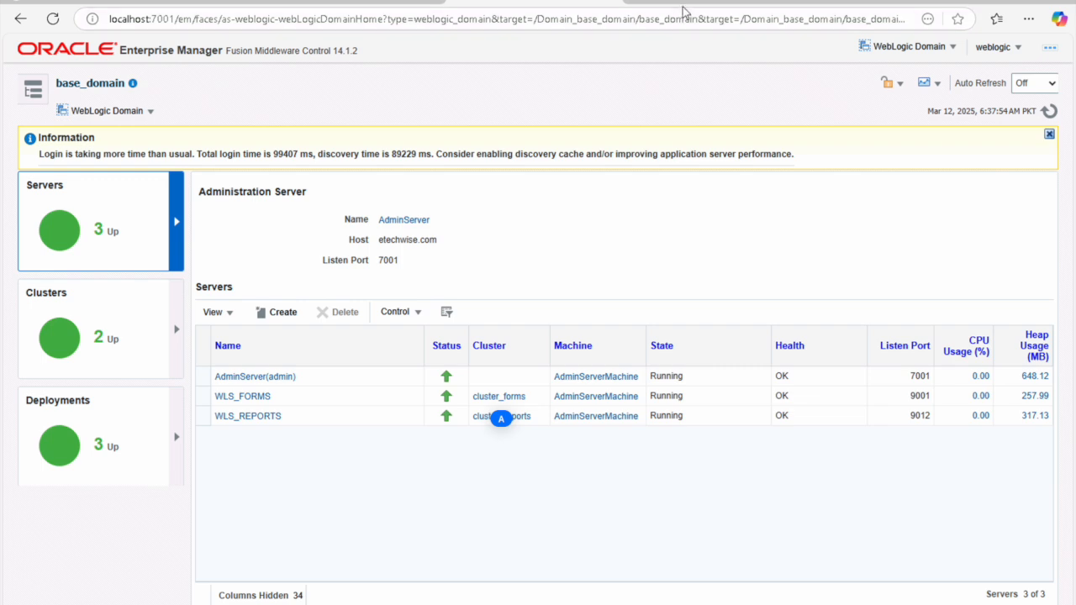
Step: Change the failed tab's address to localhost:9012/reports/rwservlet to load the Reports Servlet help page
left_click(704, 5)
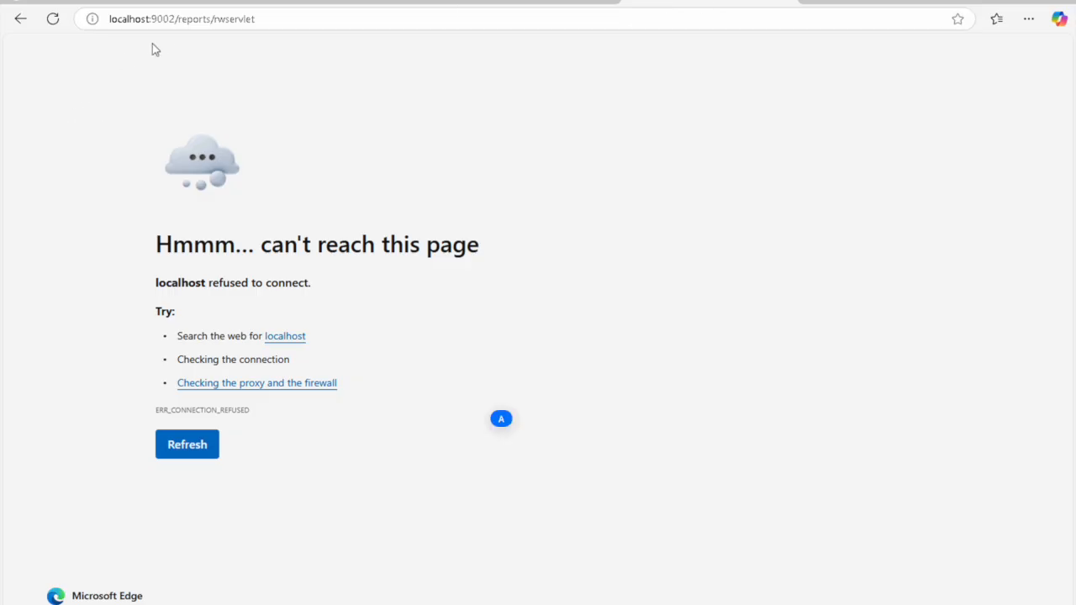
left_click(171, 19)
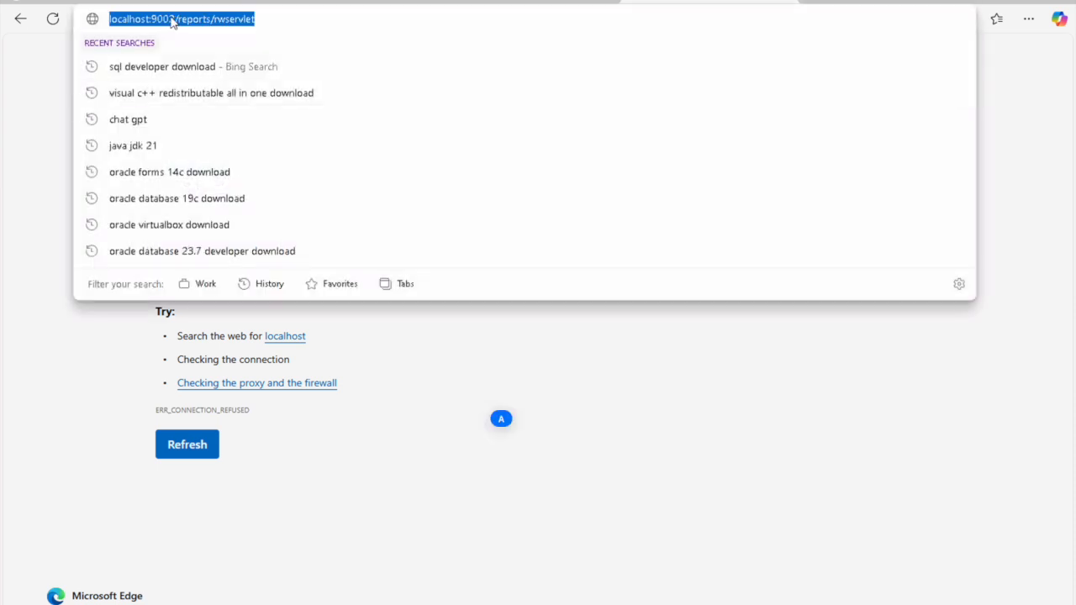
left_click(171, 19)
key("Up")
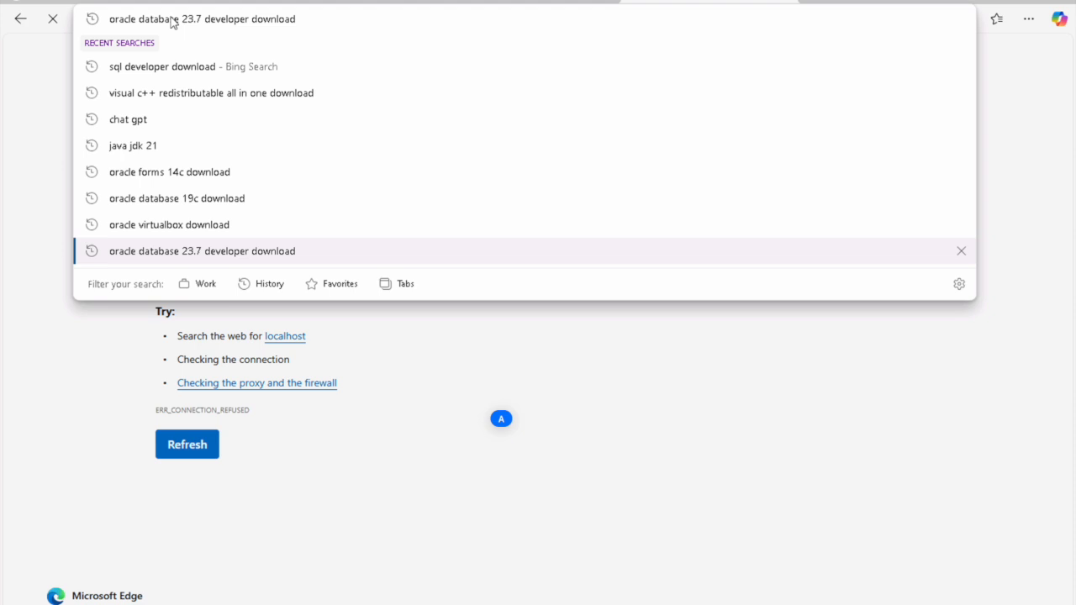
key("ctrl+a")
type("local")
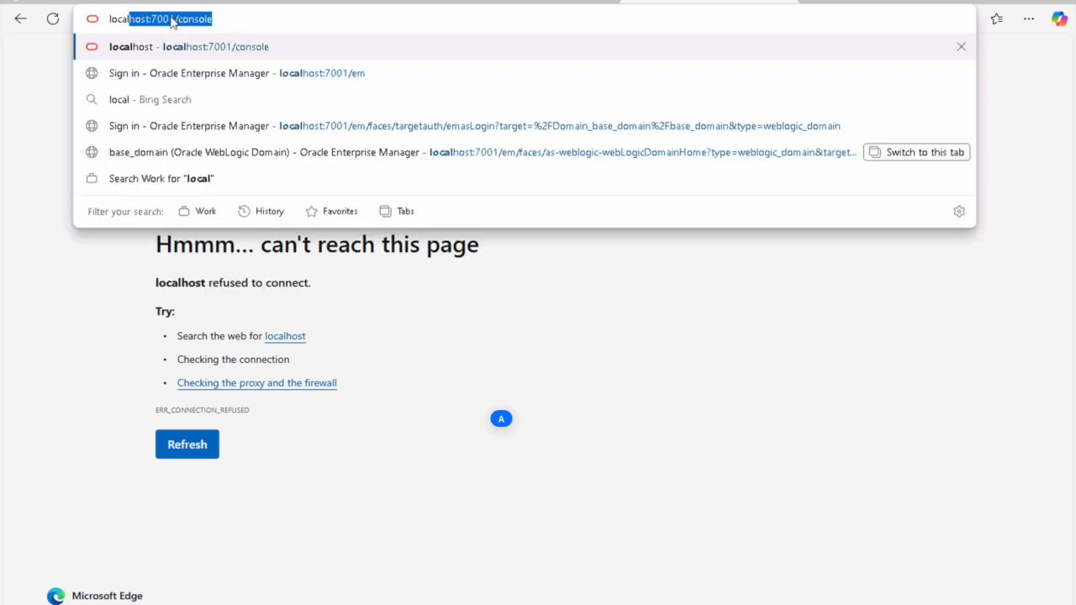
key("End")
key("BackSpace")
key("BackSpace")
key("BackSpace")
key("BackSpace")
key("BackSpace")
key("BackSpace")
key("BackSpace")
key("BackSpace")
key("BackSpace")
key("BackSpace")
key("BackSpace")
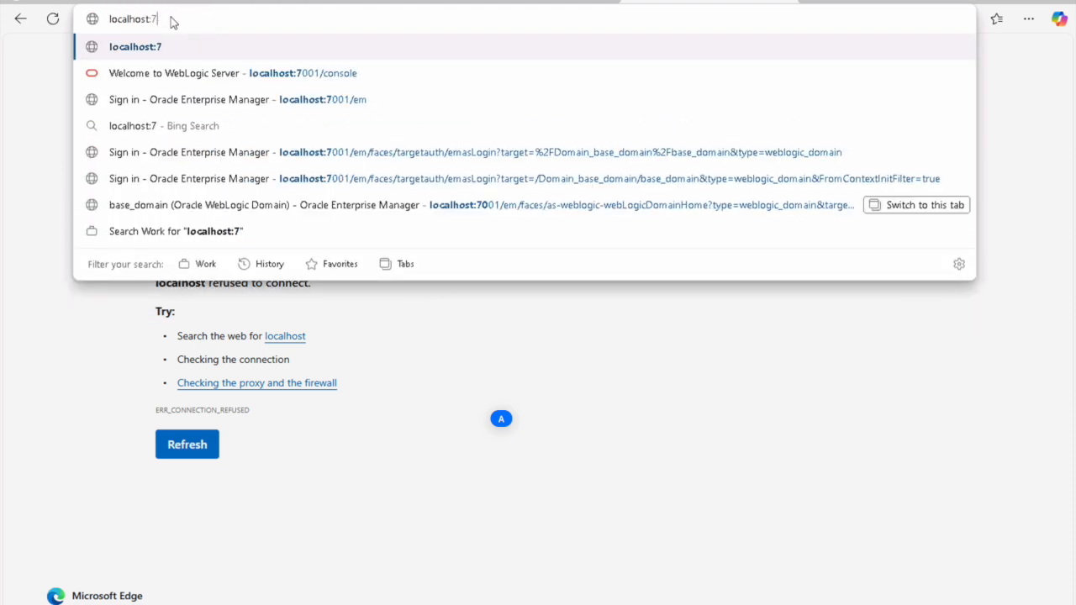
key("BackSpace")
type("9012")
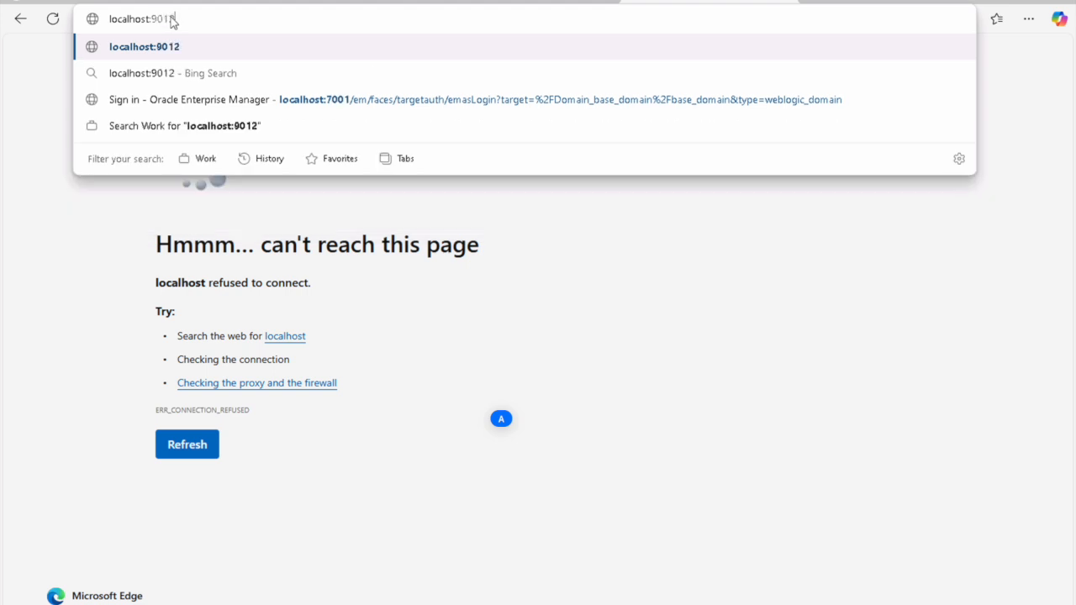
type("/reports")
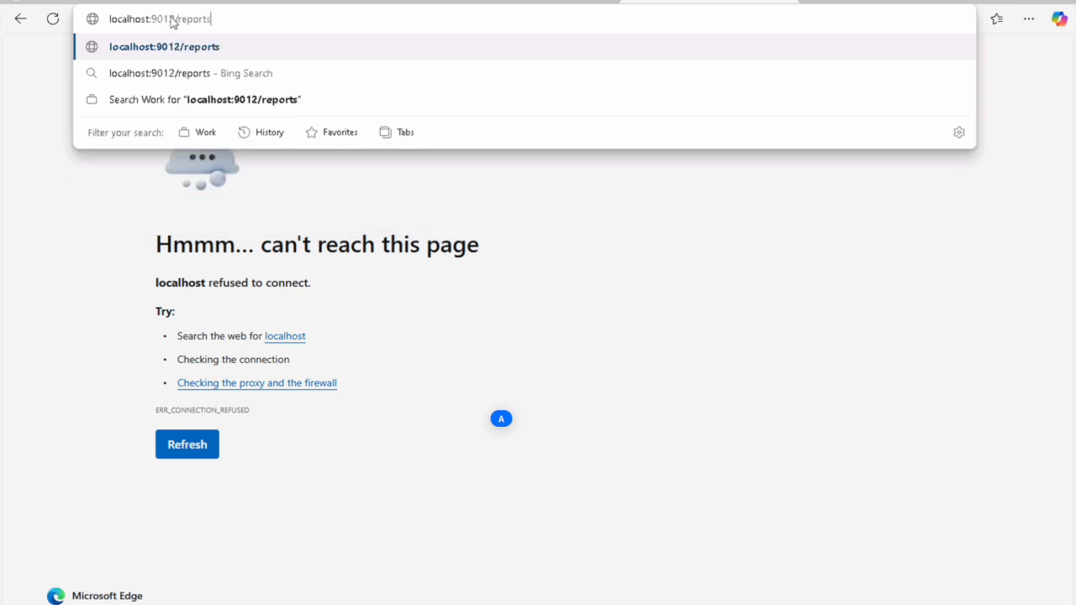
type("/rwserv")
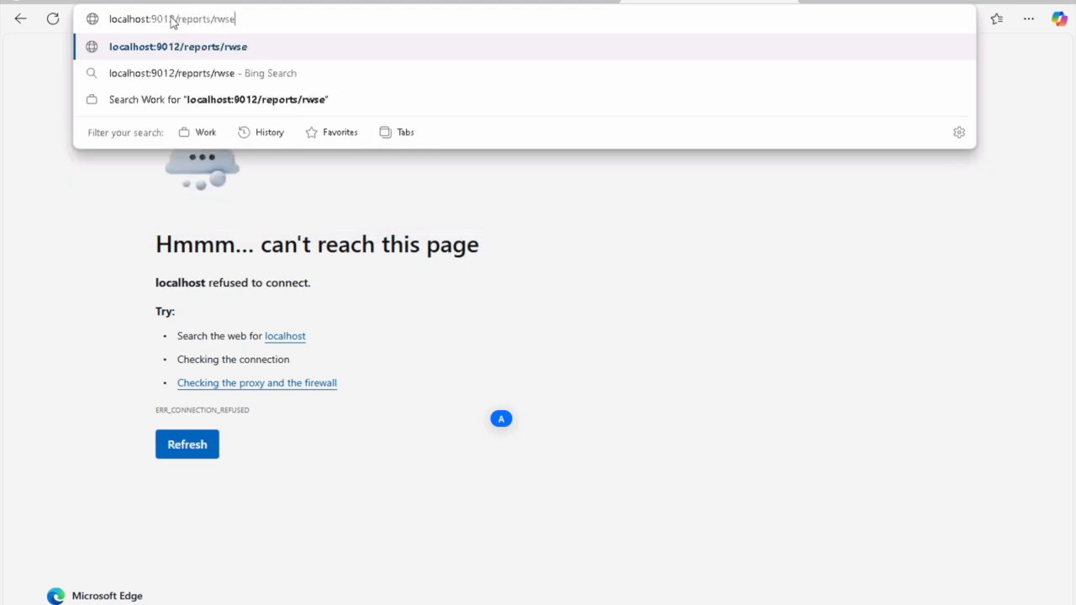
type("let")
key("Return")
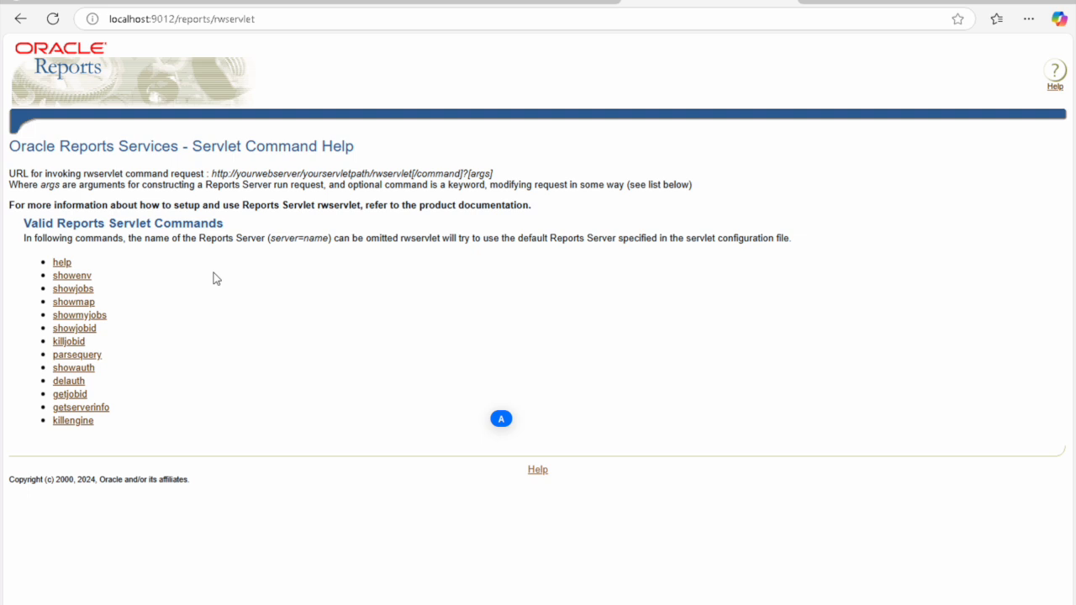
Step: Append /showjobs? to the rwservlet address and load it
key("ctrl+l")
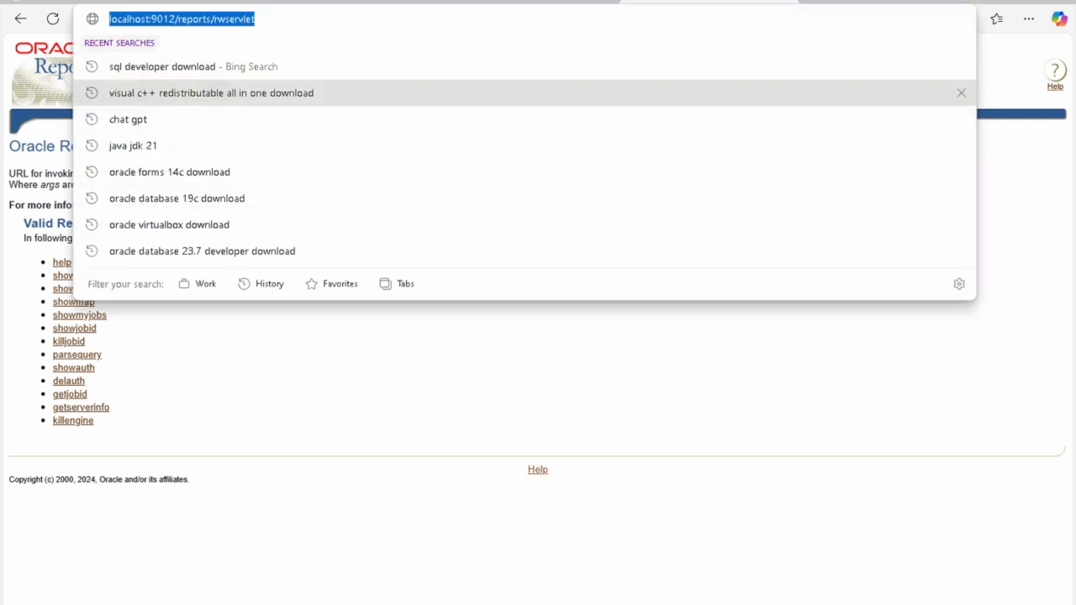
key("End")
type("/sh")
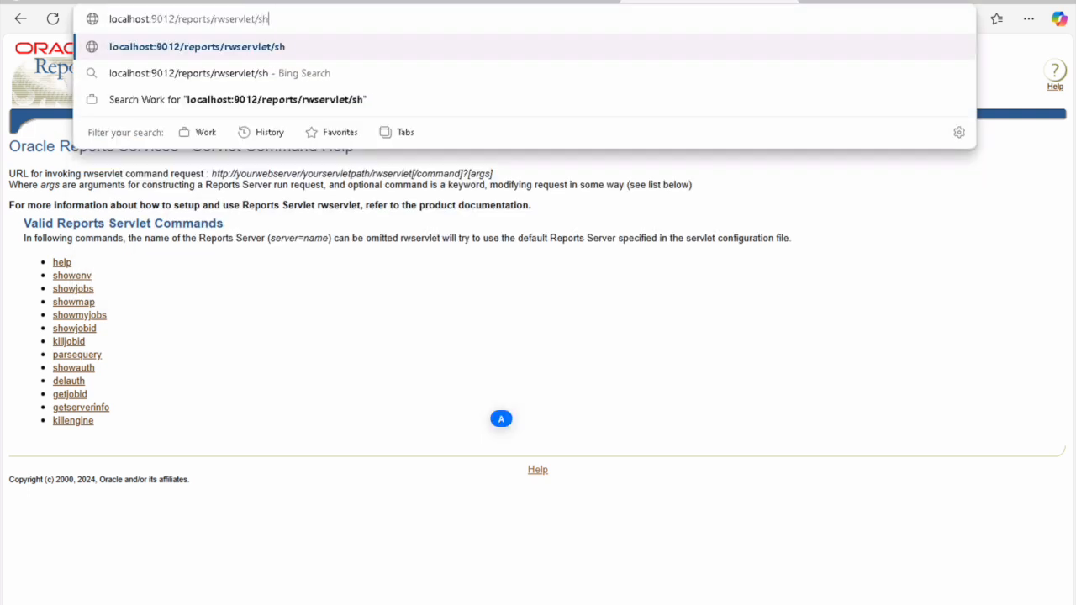
type("owjob")
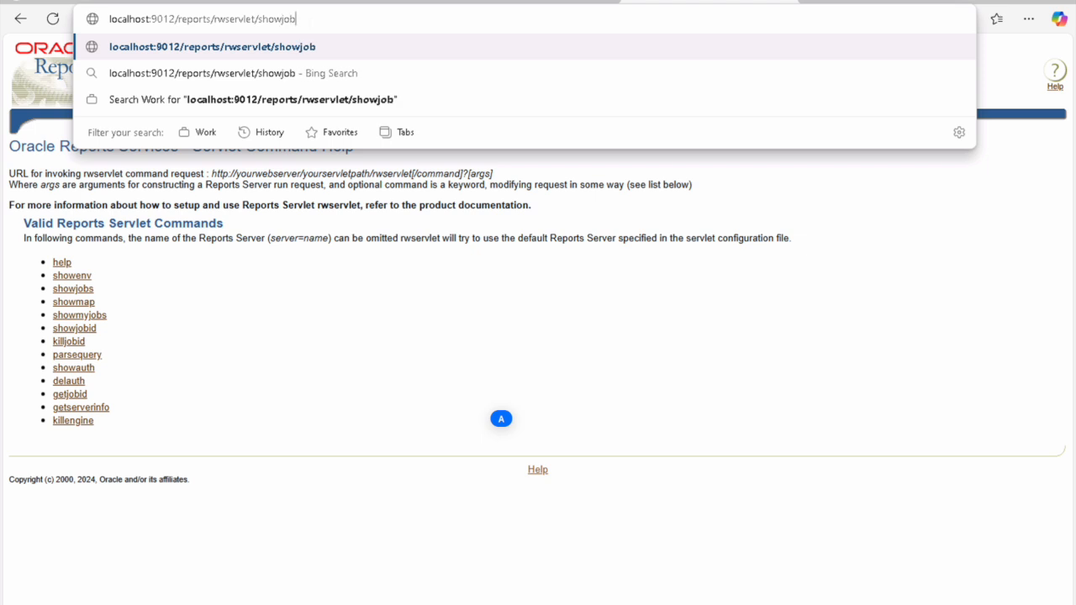
type("s?")
key("Return")
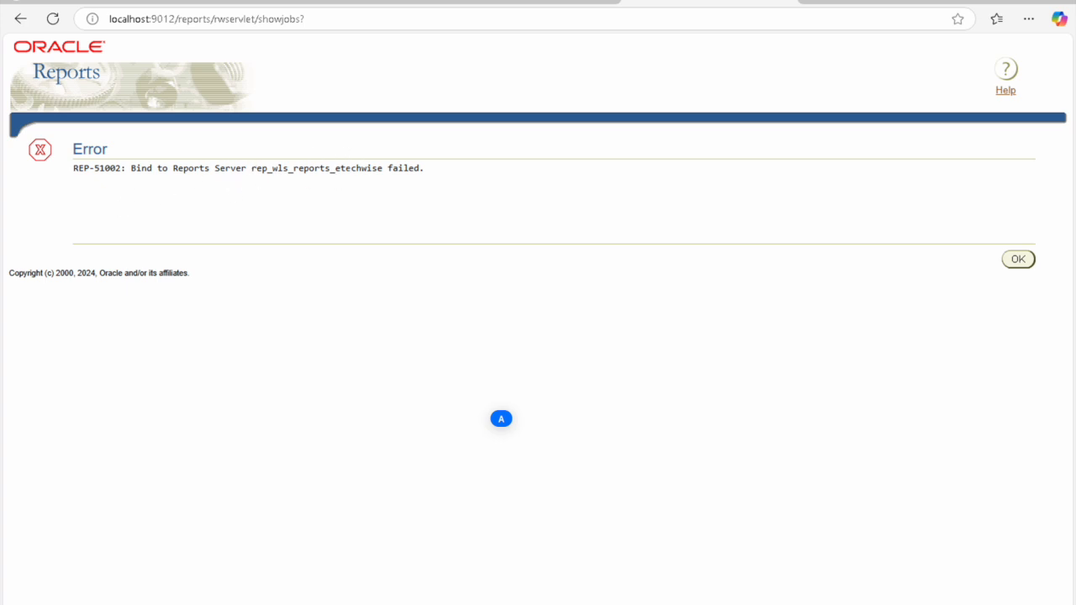
Step: Inspect the REP-51002 bind error for rep_wls_reports_etechwise, then minimize the browser
double_click(348, 168)
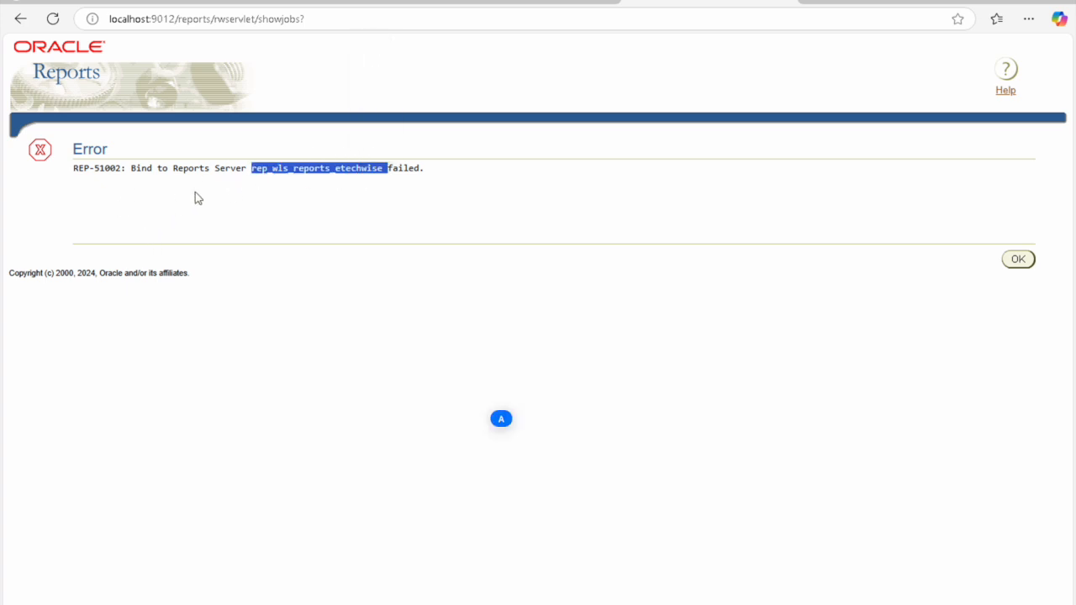
double_click(116, 172)
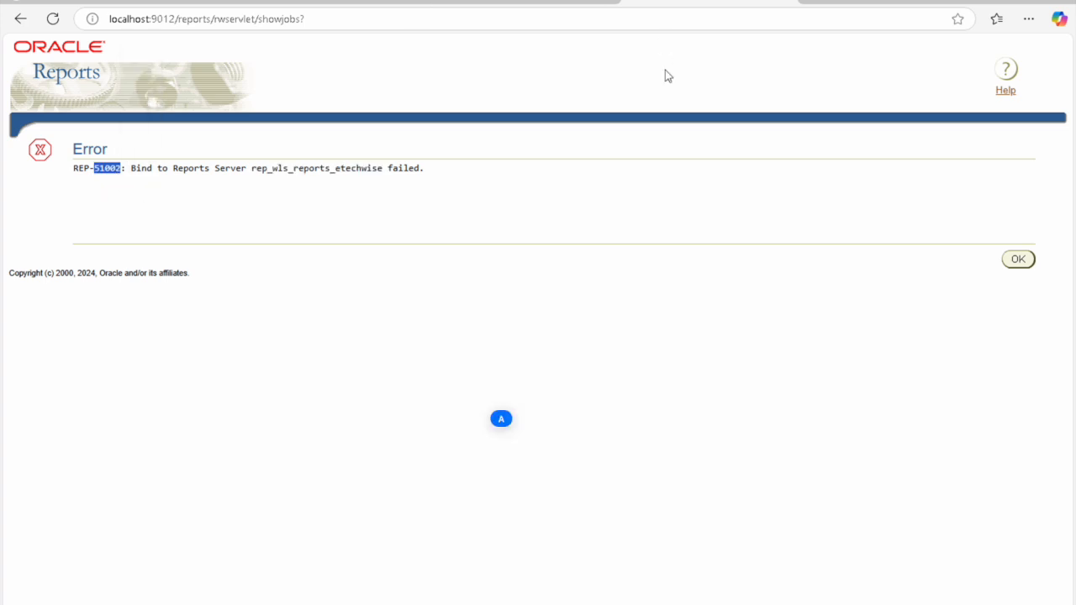
left_click(547, 216)
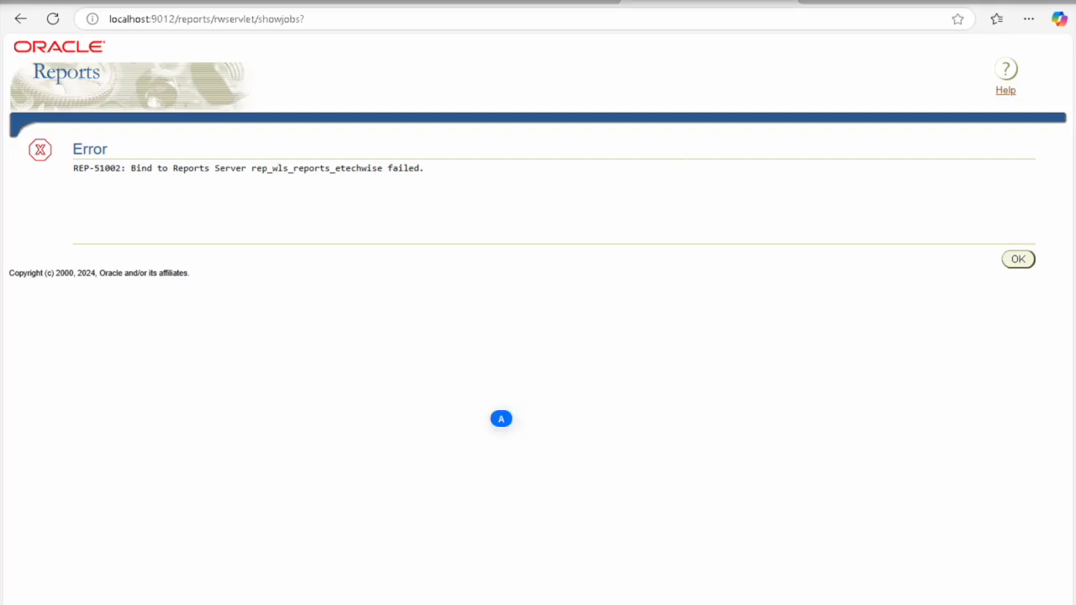
left_click(761, 601)
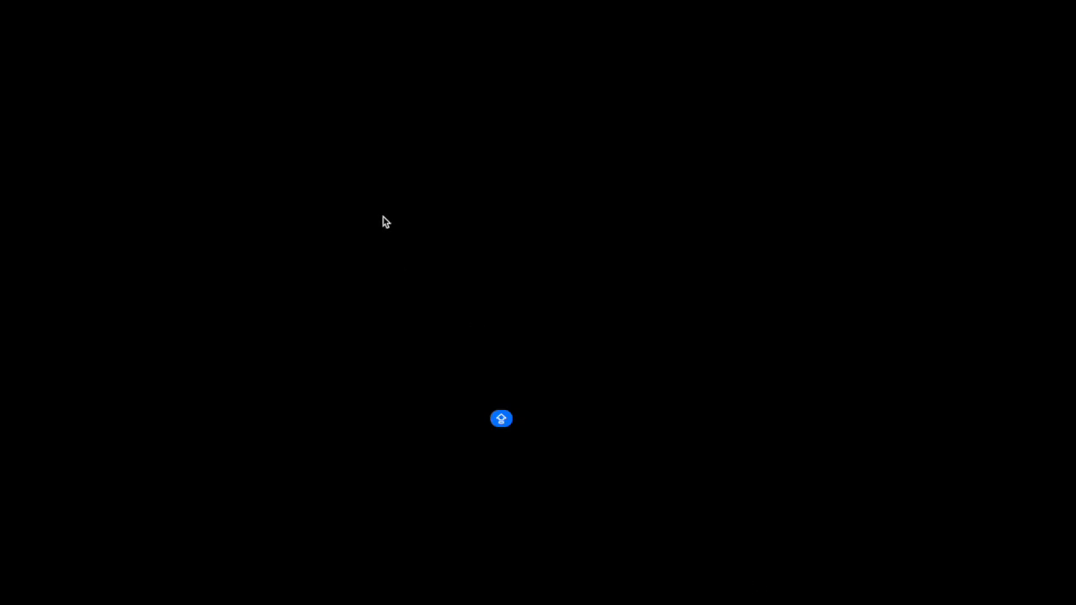
Step: Refresh the WLS_REPORTS status and return to base_domain, showing it Running on port 9012
right_click(378, 173)
left_click(425, 214)
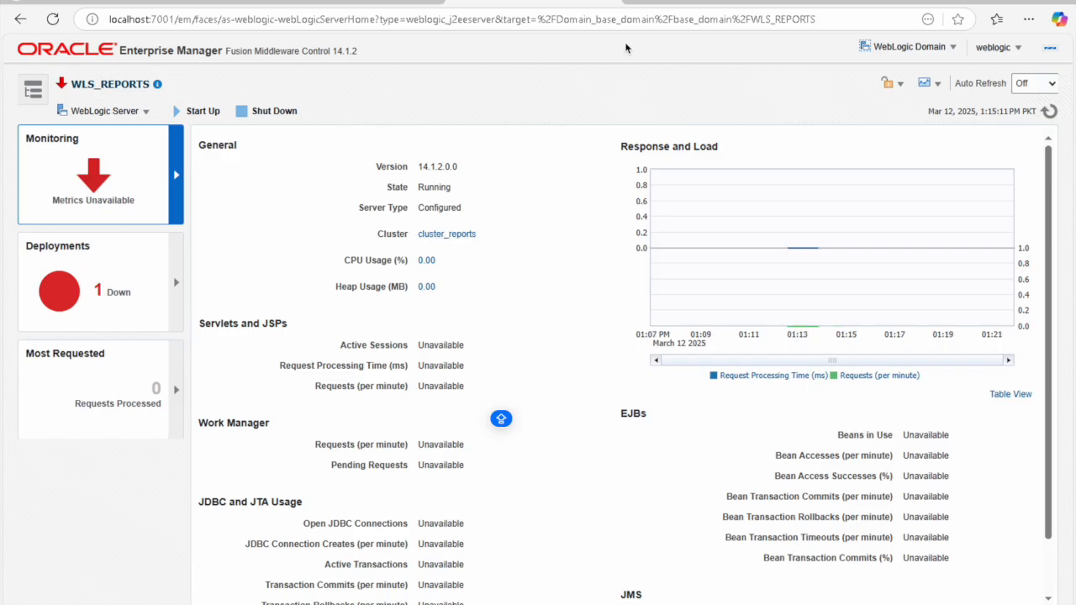
left_click(1050, 111)
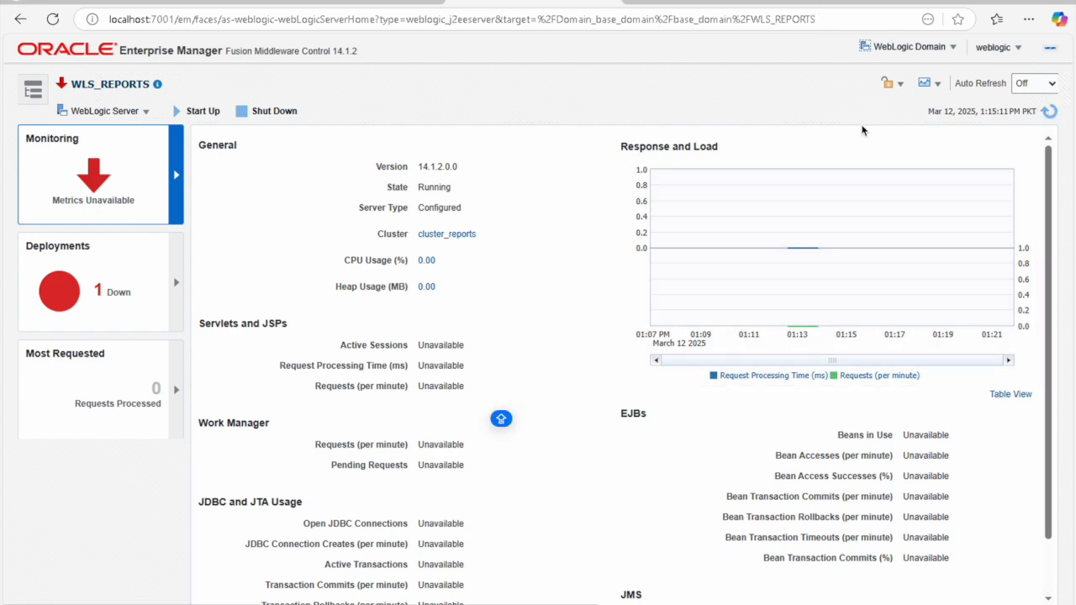
left_click(1051, 112)
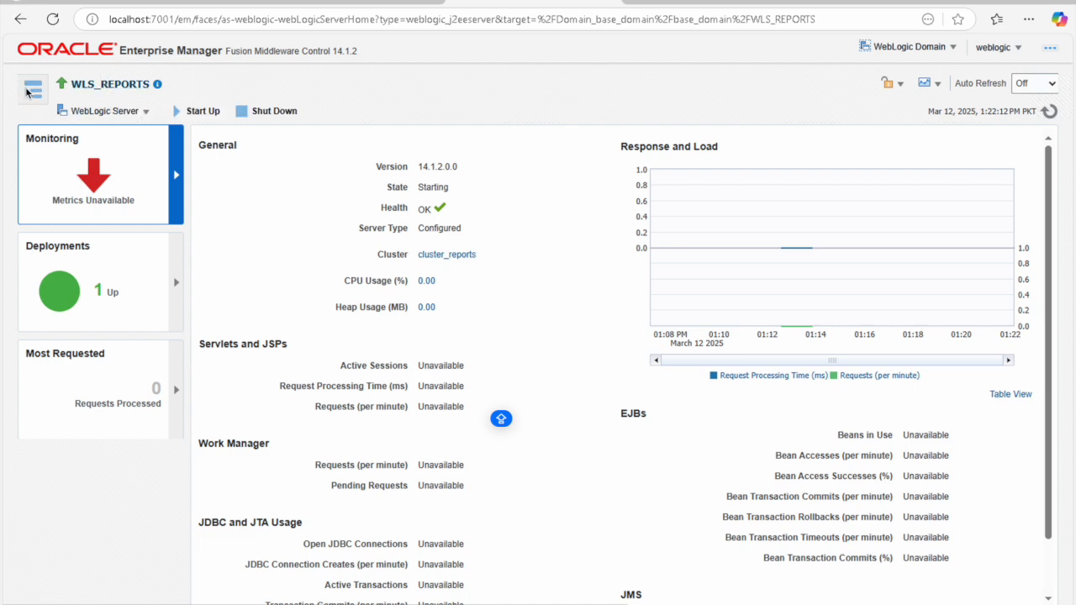
left_click(181, 51)
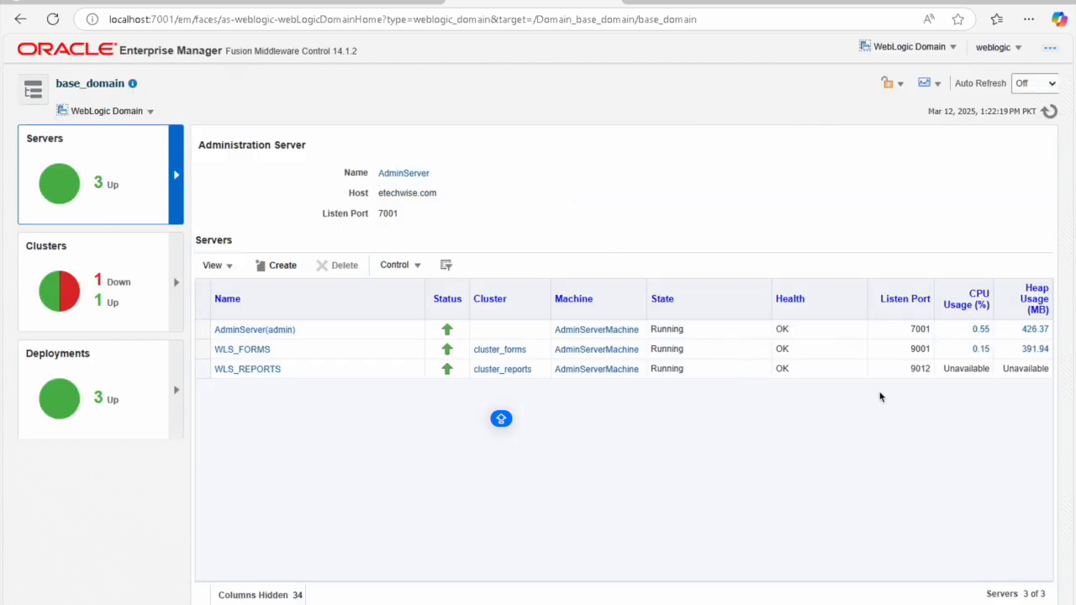
Step: Note WLS_REPORTS listen port 9012, then launch Network & Internet settings from the tray icon
double_click(921, 370)
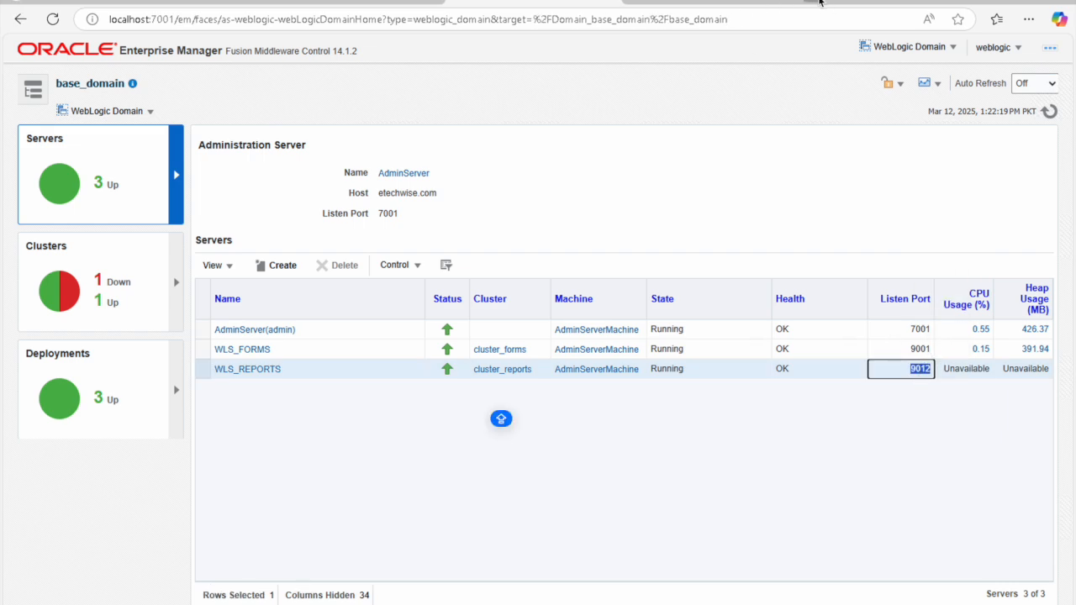
left_click(820, 3)
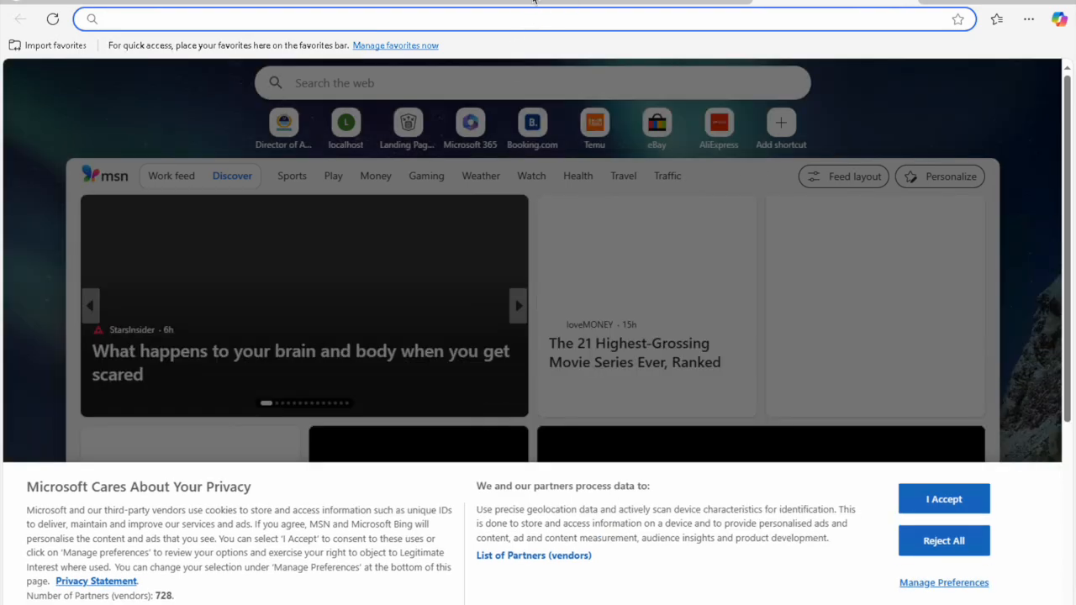
left_click(534, 2)
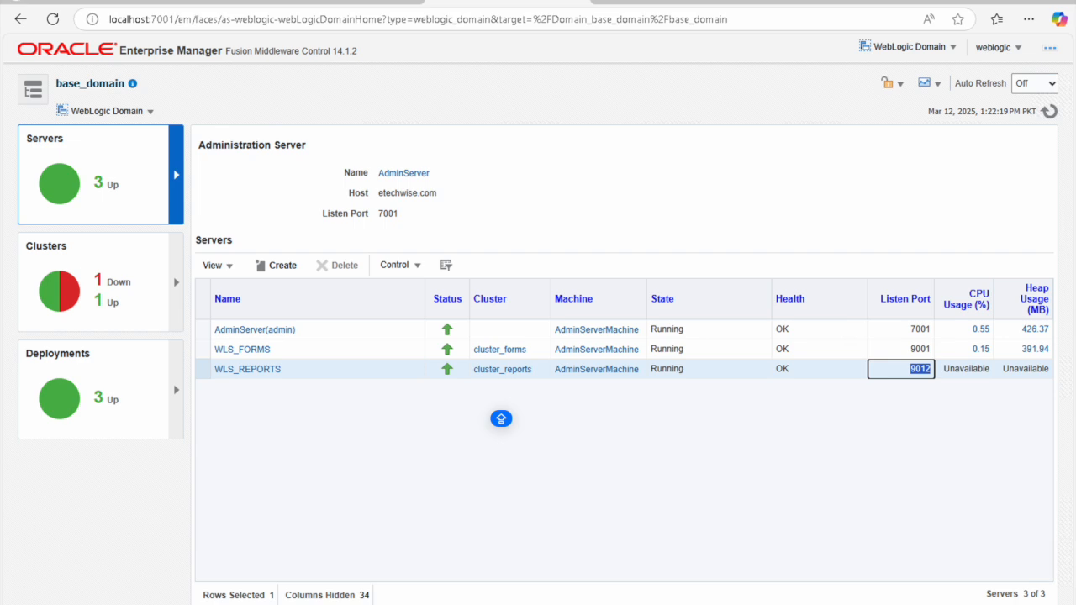
right_click(967, 604)
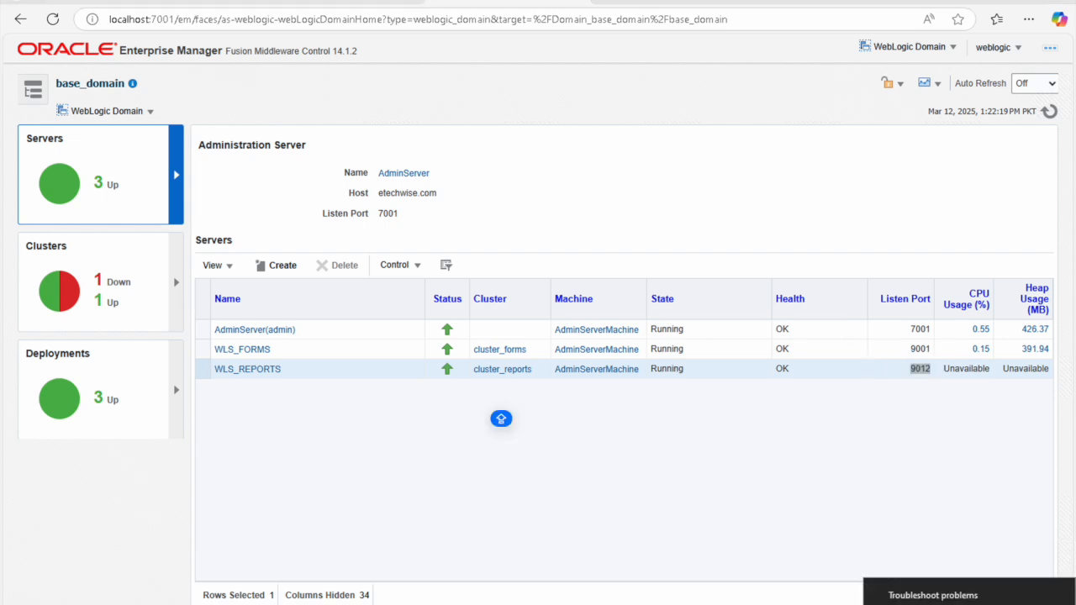
left_click(941, 604)
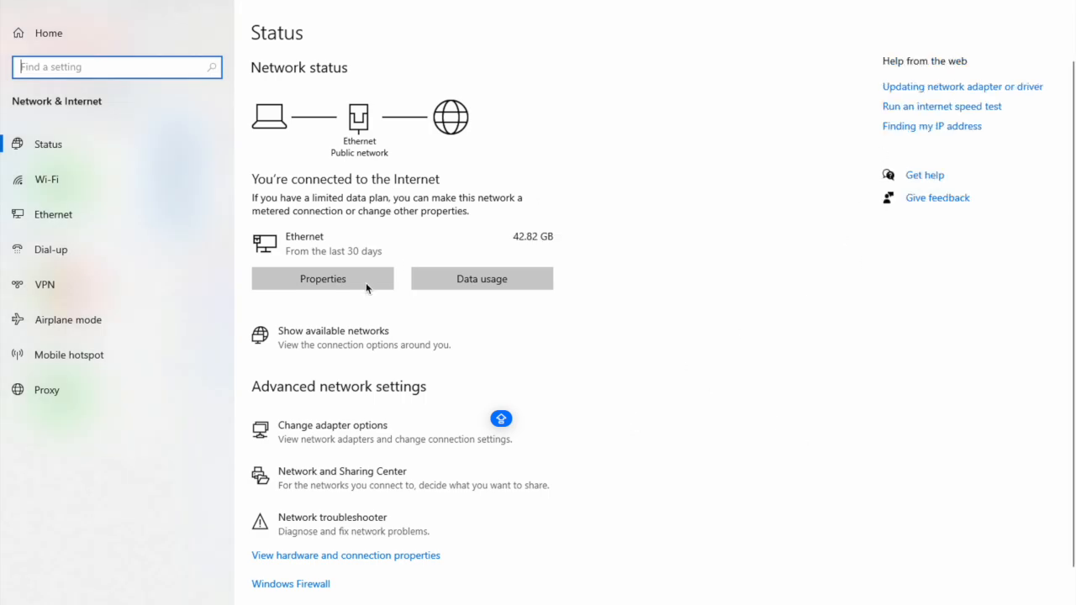
Step: Disable the Ethernet 2 (VirtualBox Host-Only) adapter through Ethernet's adapter options
left_click(52, 218)
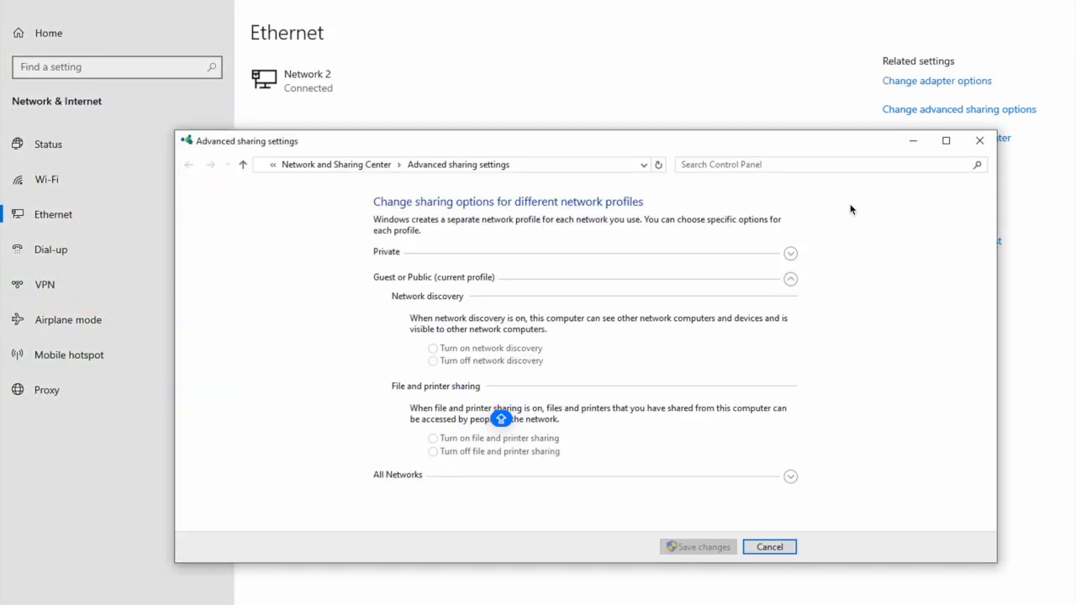
left_click(945, 80)
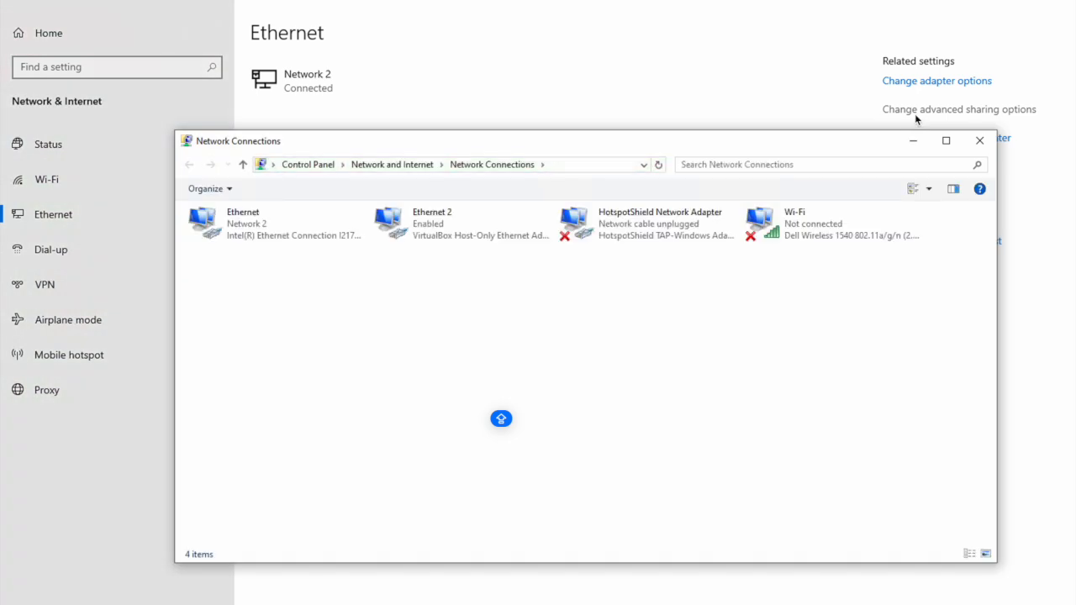
left_click(423, 225)
right_click(422, 225)
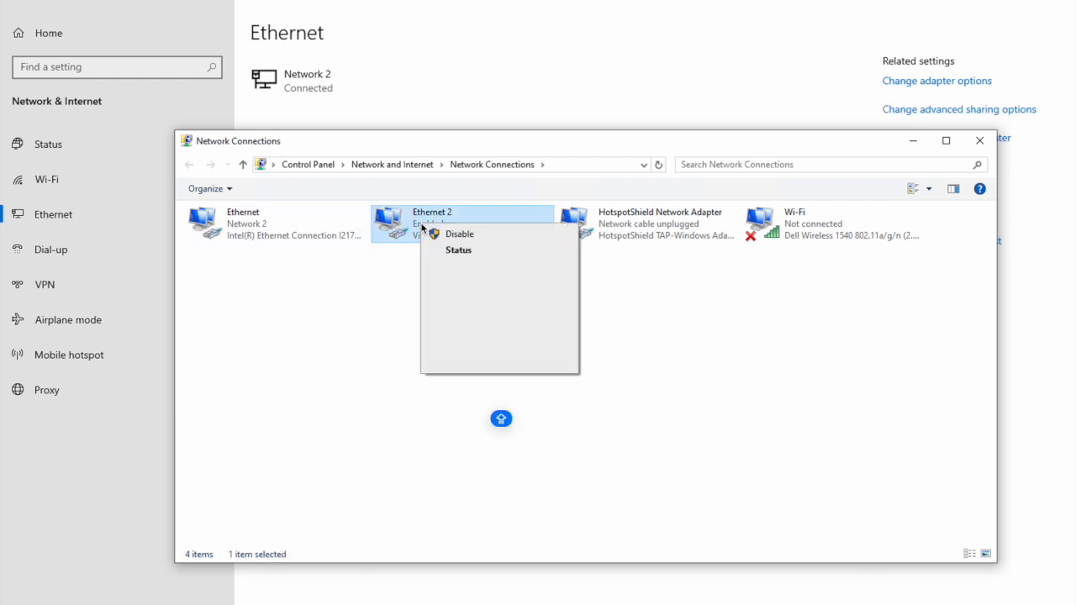
left_click(474, 235)
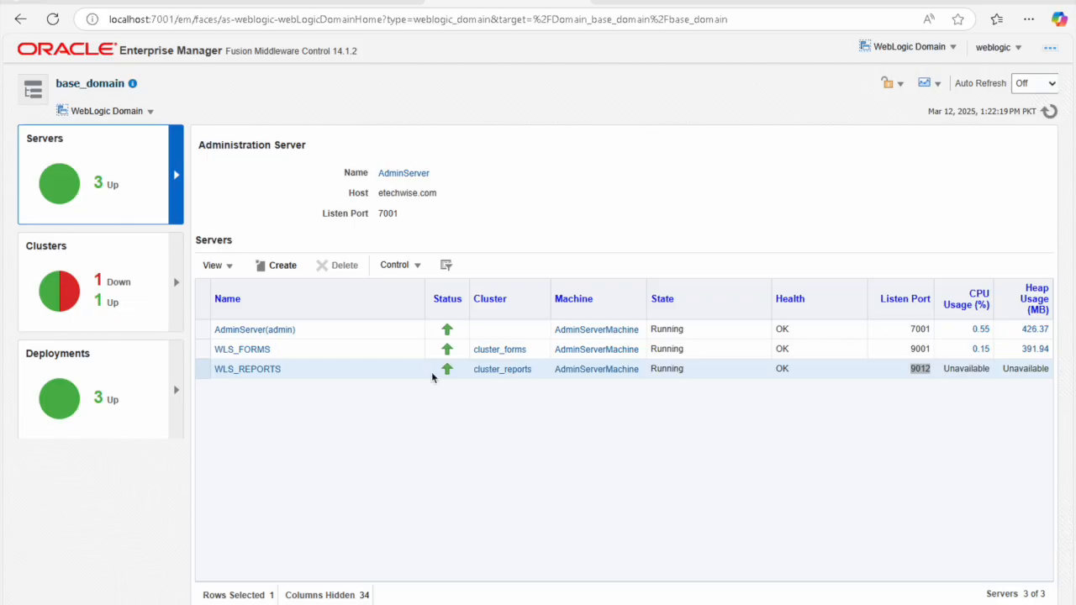
Step: Load localhost:9012/reports/rwservlet in a new tab to show the servlet command help
left_click(835, 1)
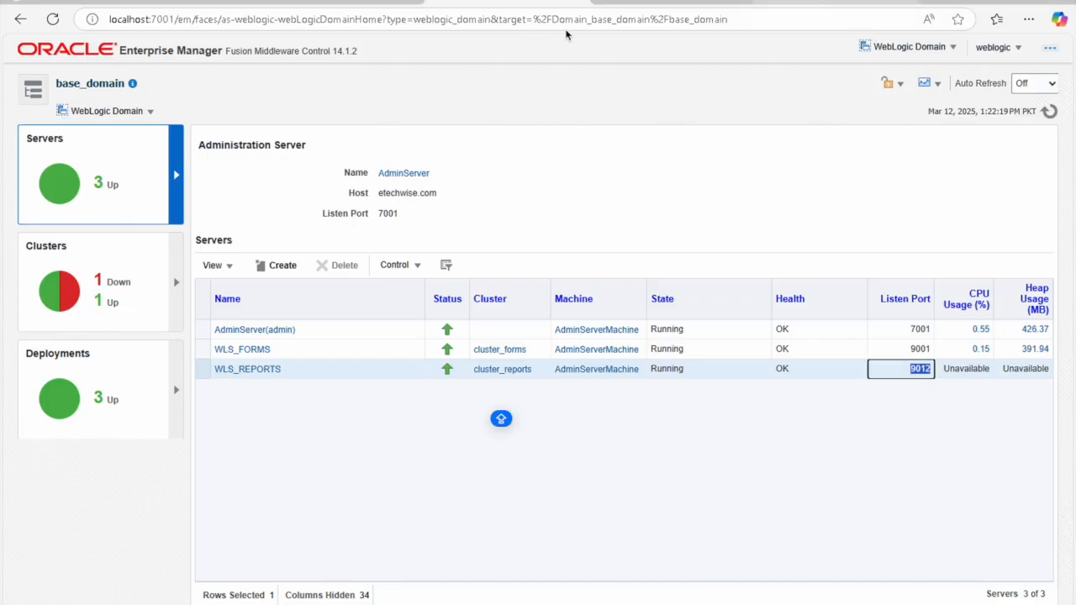
left_click(575, 25)
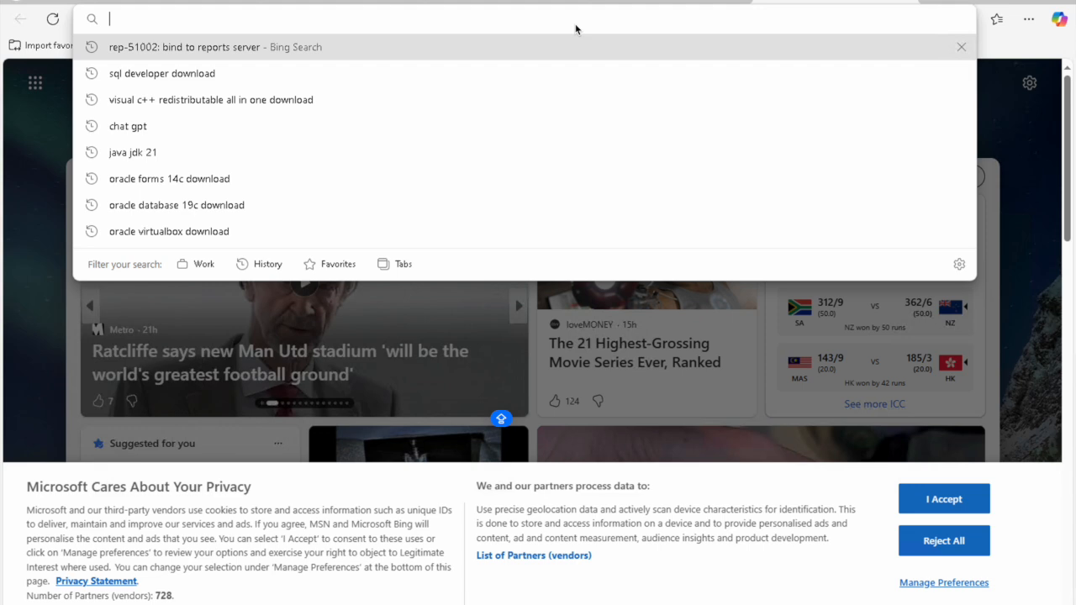
type("localhost")
key("Right")
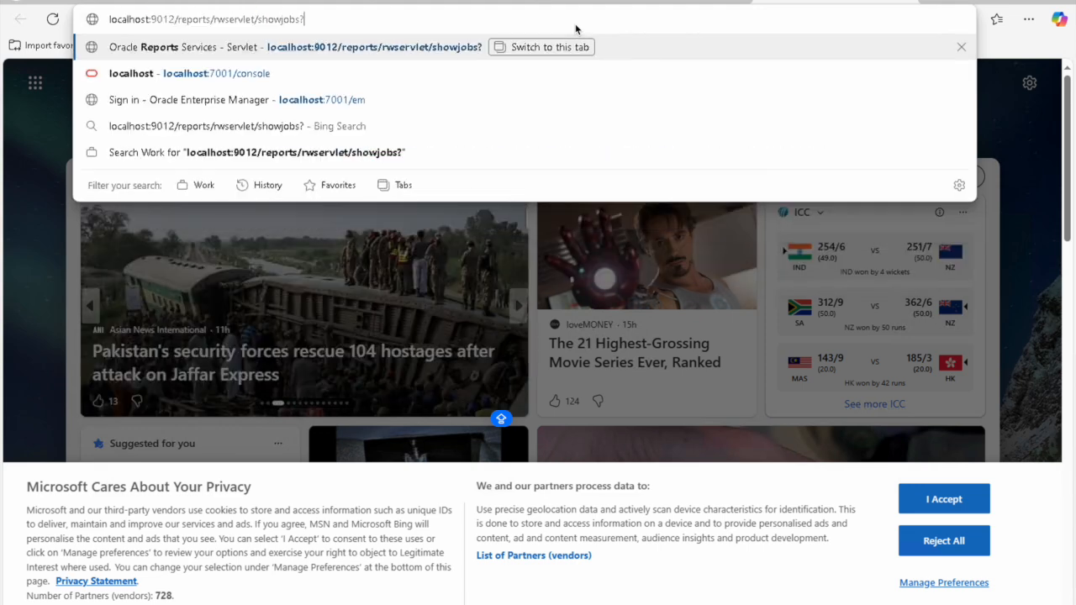
key("BackSpace")
key("BackSpace")
key("BackSpace")
key("BackSpace")
key("BackSpace")
key("BackSpace")
key("BackSpace")
key("BackSpace")
key("BackSpace")
key("BackSpace")
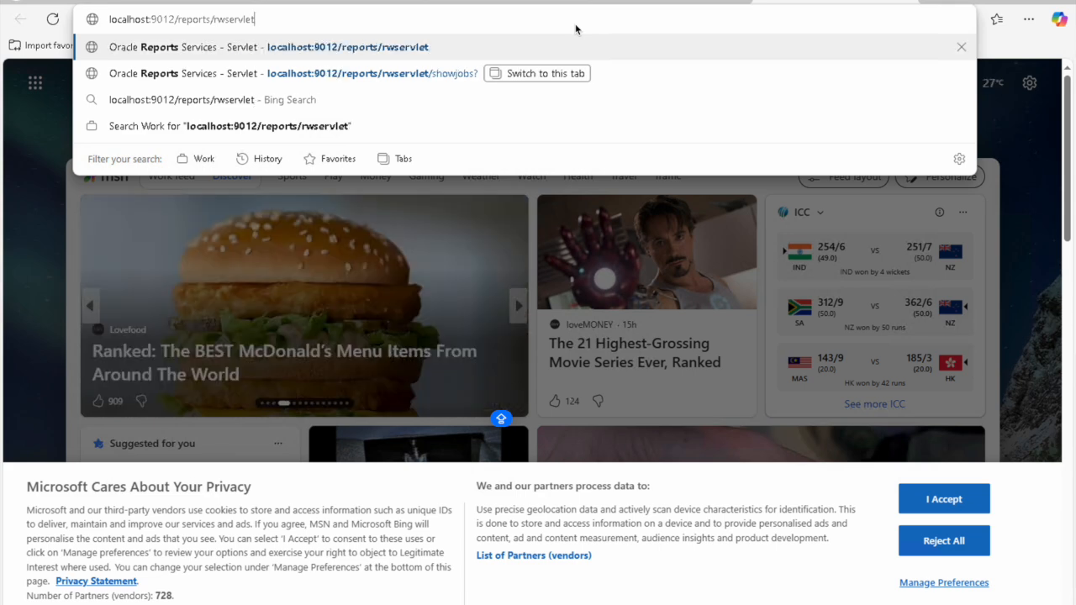
key("Return")
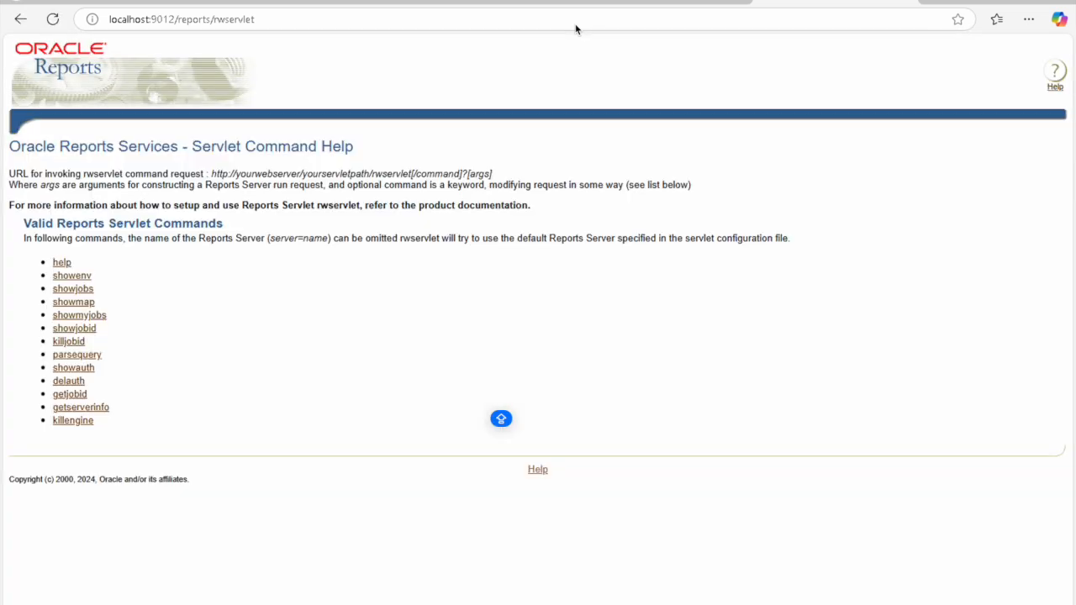
Step: Append /showjobs to the rwservlet address and load it
left_click(575, 25)
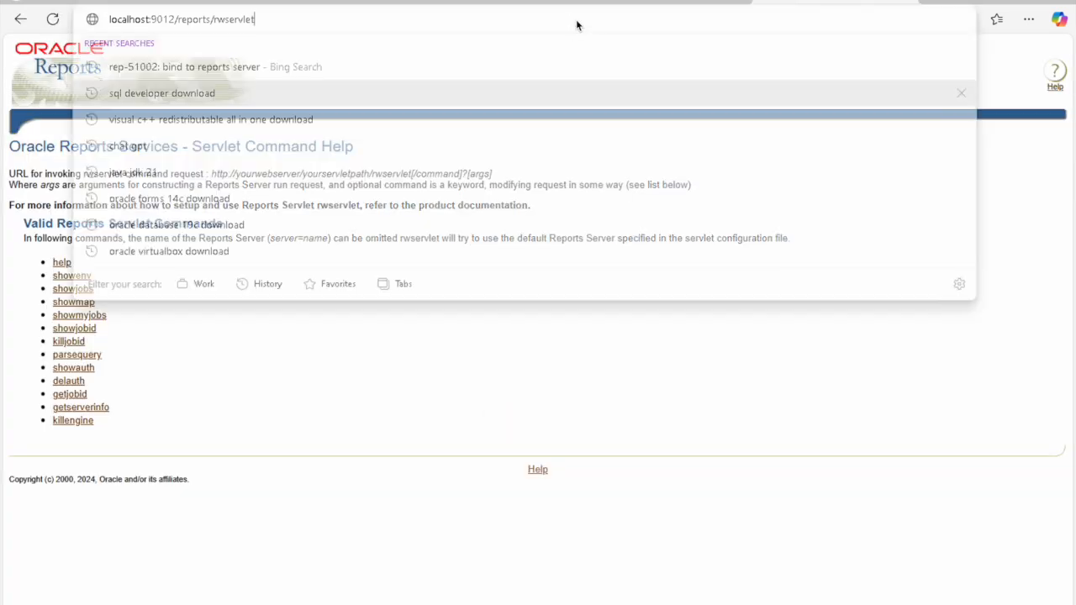
left_click(578, 23)
type("/show")
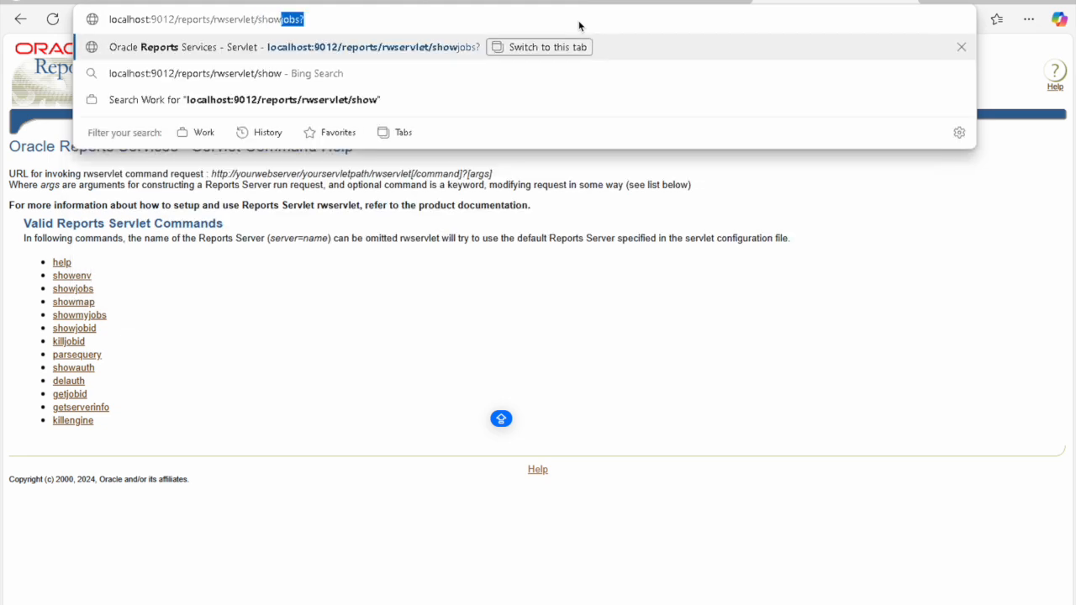
key("Right")
key("Return")
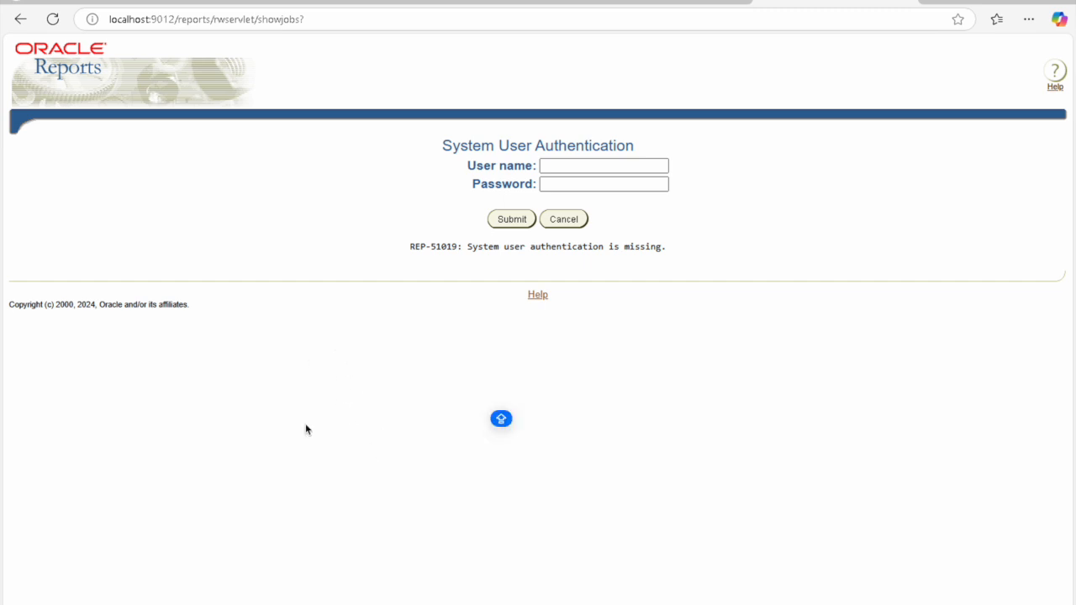
Step: Inspect the REP-51019 authentication message, then switch to File Explorer
left_click_drag(395, 252, 599, 246)
left_click(328, 269)
key("alt+Tab")
Step: Navigate from Oracle_Home into user_projects\domains\base_domain
left_click(200, 120)
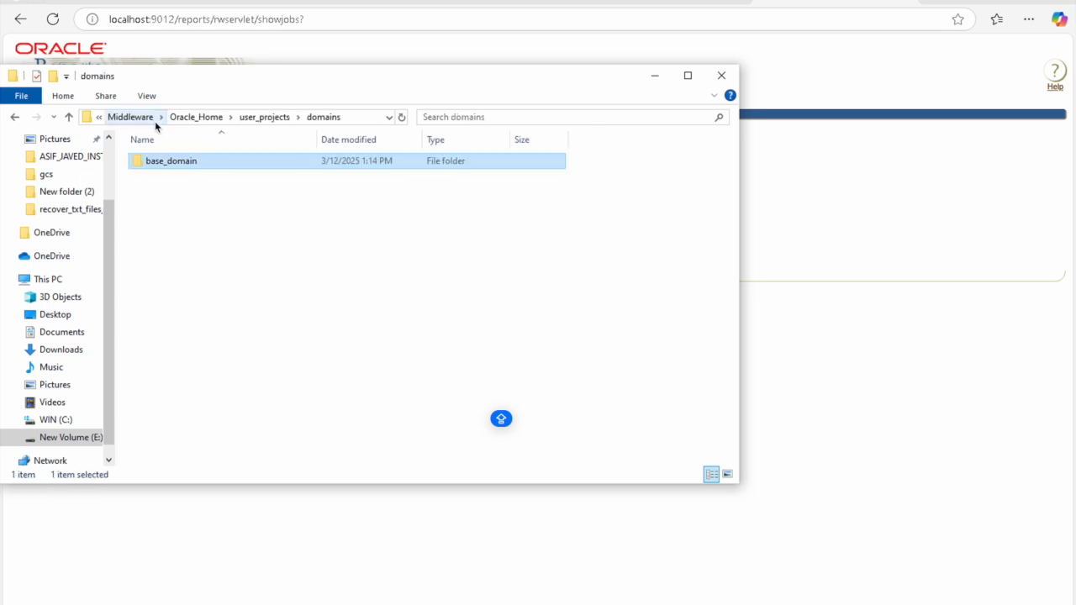
left_click(267, 118)
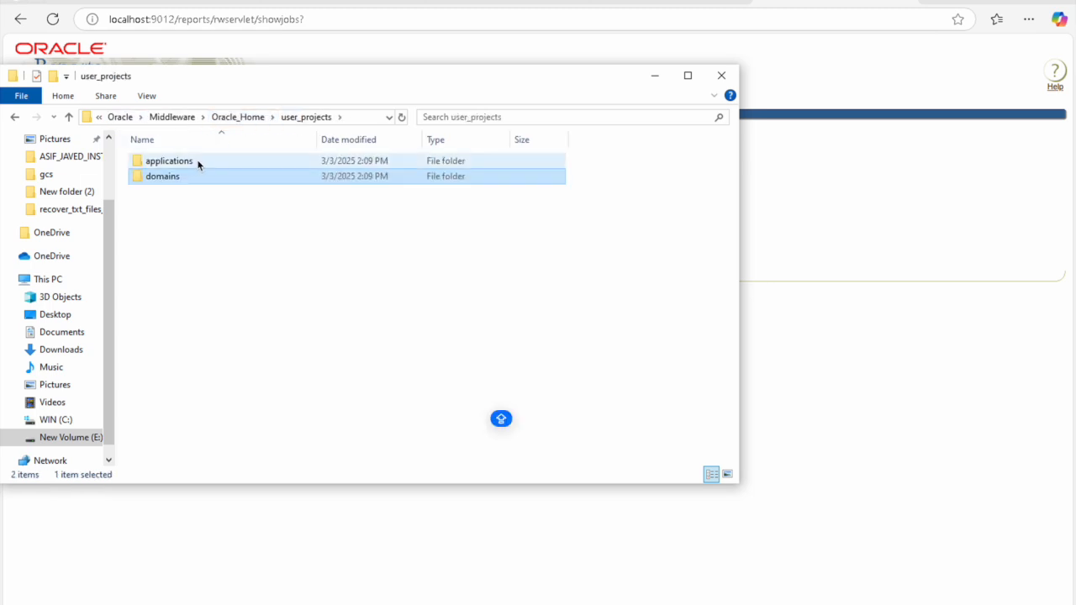
left_click(264, 119)
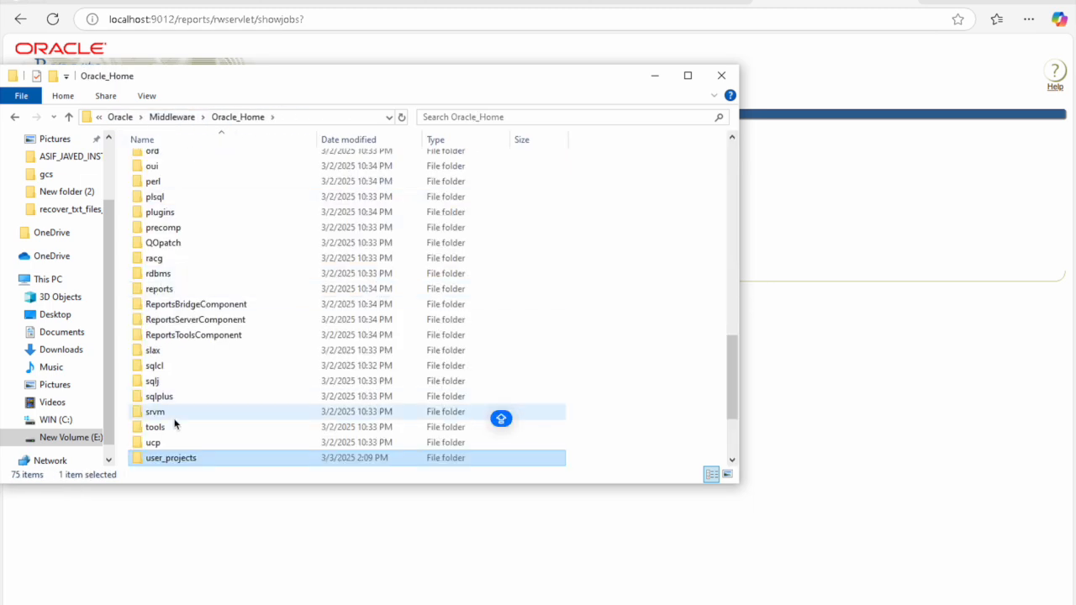
double_click(186, 457)
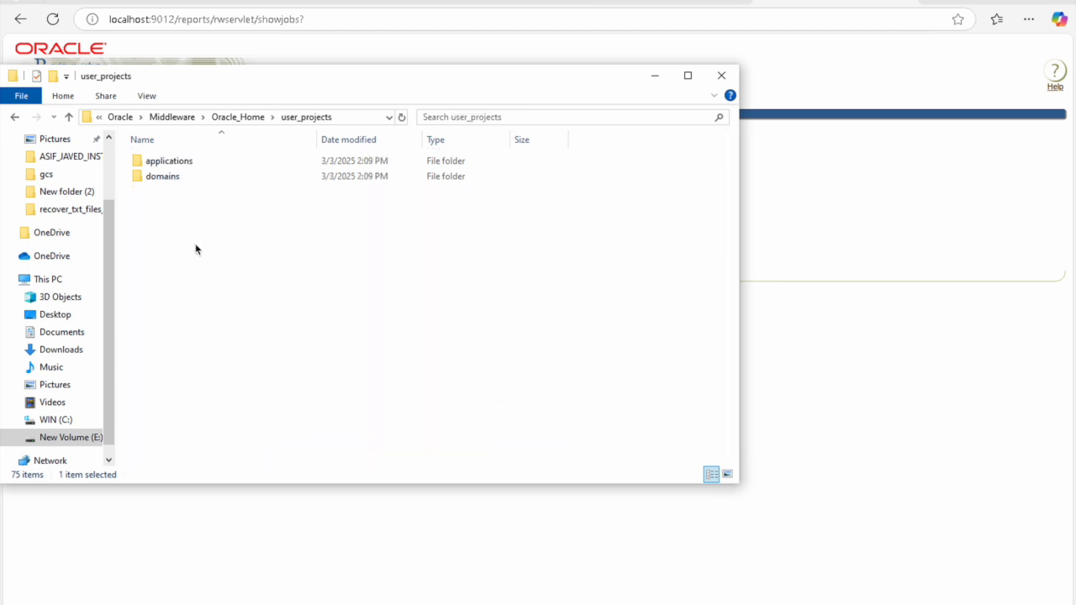
double_click(174, 177)
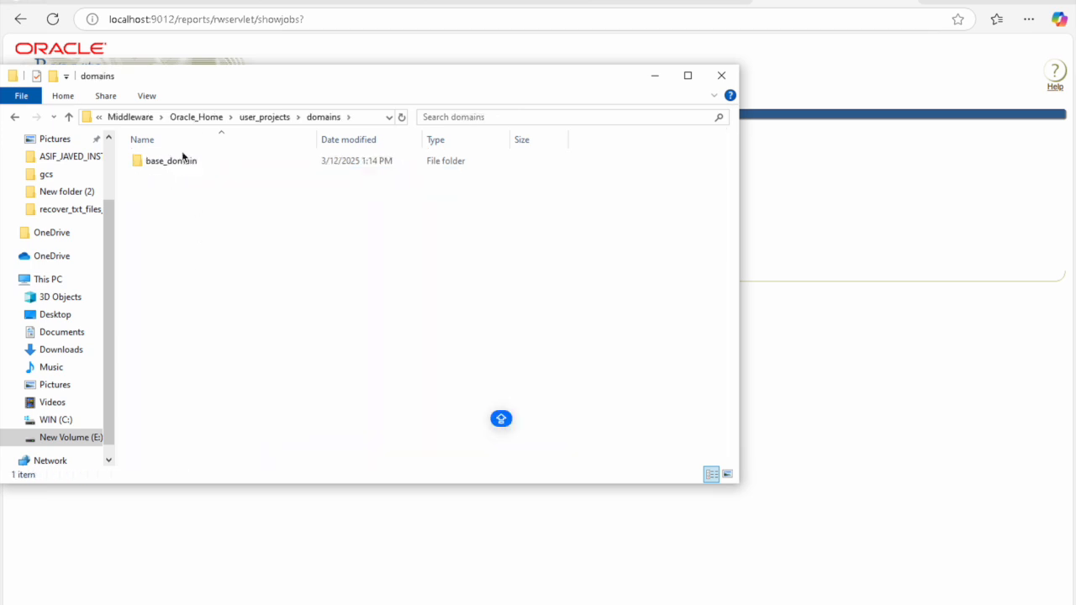
left_click(182, 163)
double_click(182, 163)
left_click(181, 222)
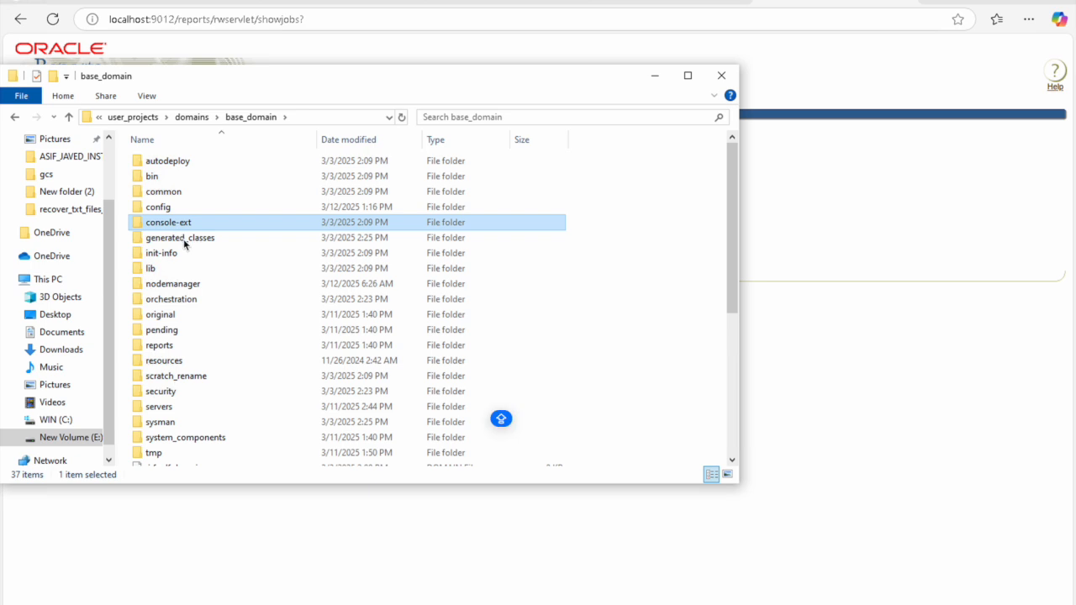
left_click(206, 304)
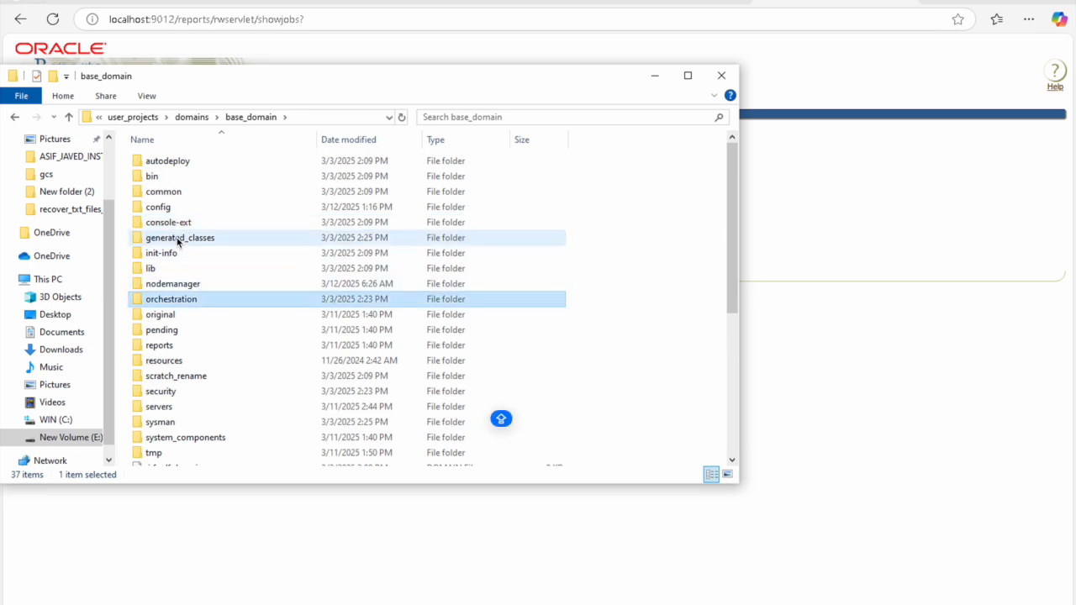
Step: Open config\fmwconfig\servers\WLS_REPORTS\applications\reports_14.1.2\configuration and select rwservlet.properties
double_click(167, 208)
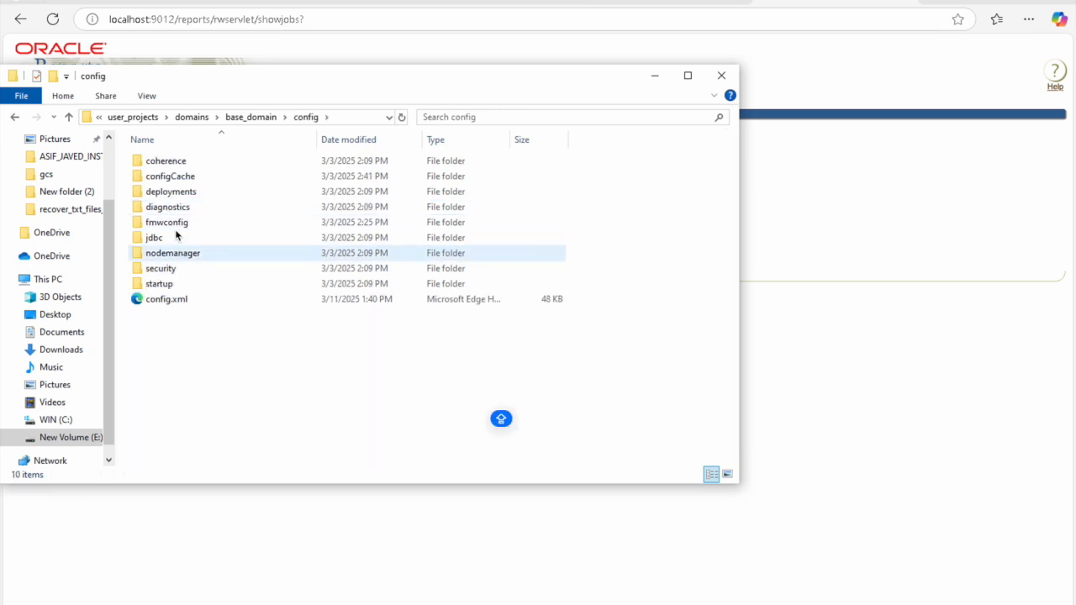
double_click(175, 225)
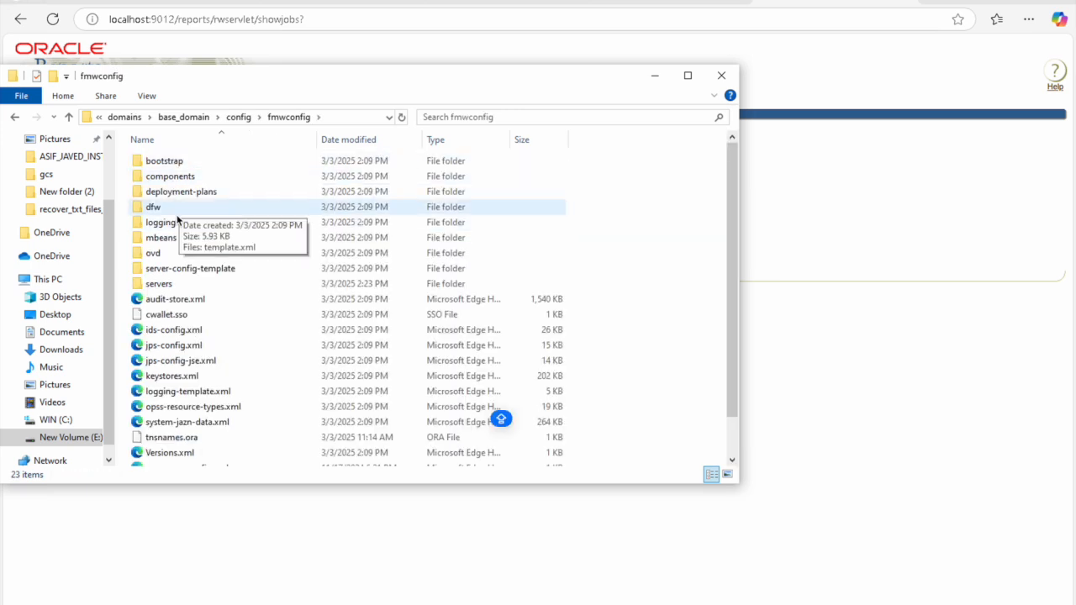
double_click(153, 284)
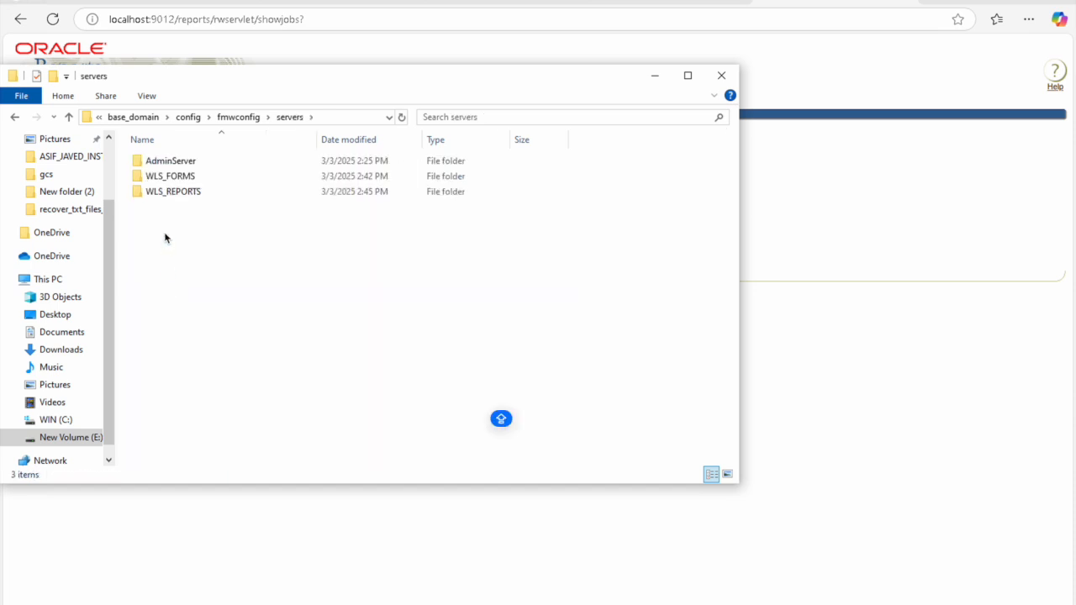
double_click(176, 193)
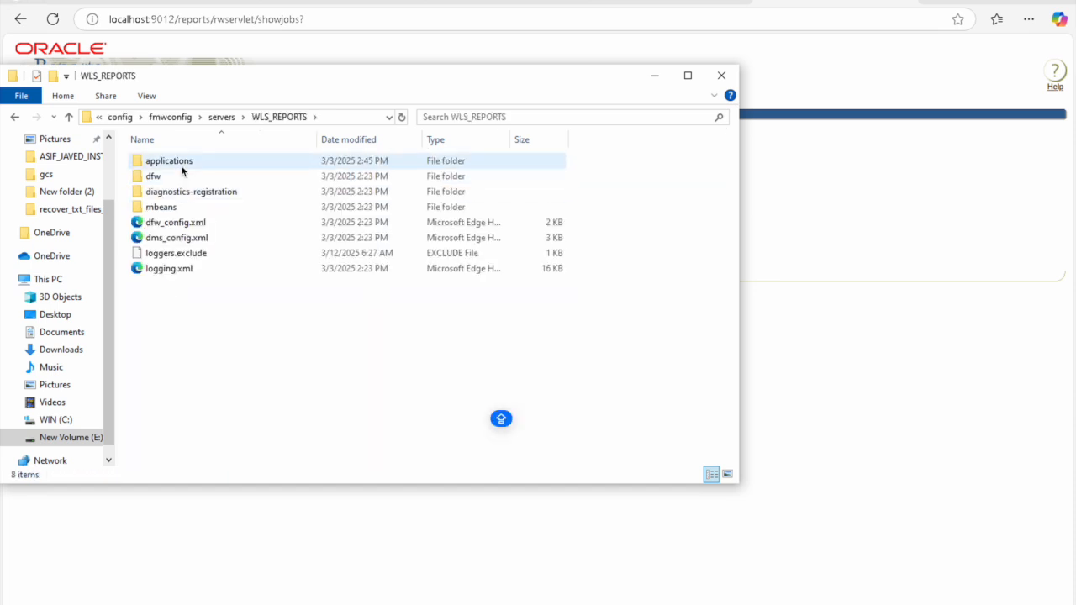
double_click(181, 164)
double_click(181, 165)
double_click(183, 165)
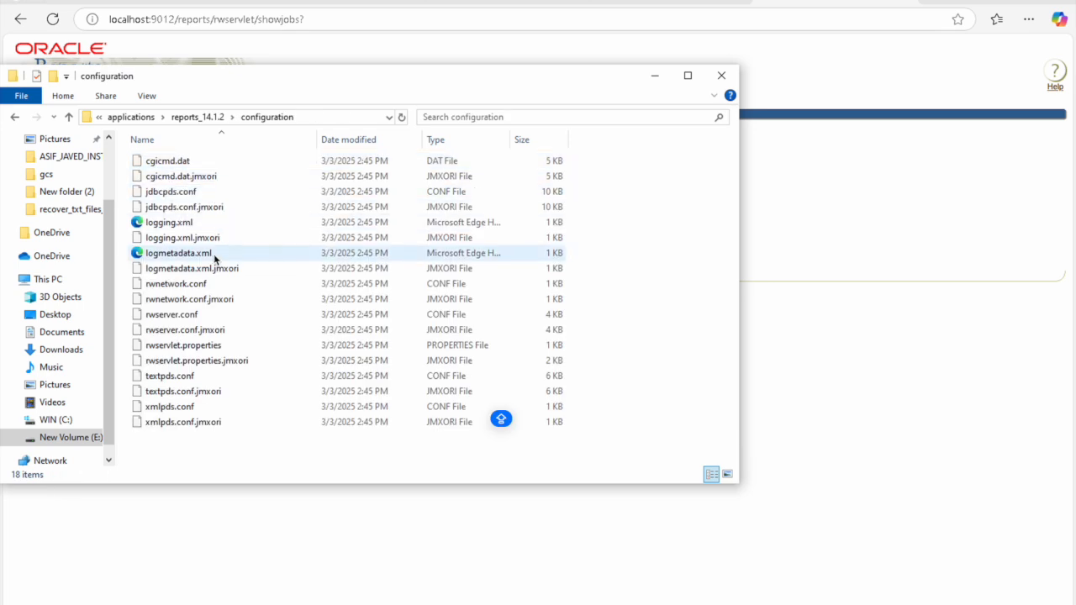
left_click(199, 348)
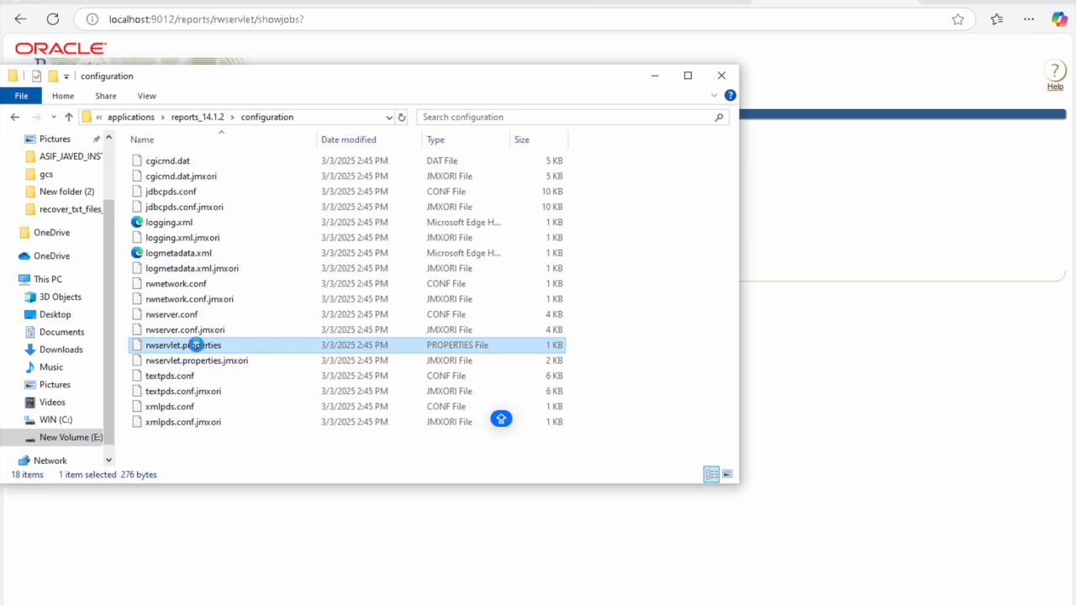
right_click(198, 348)
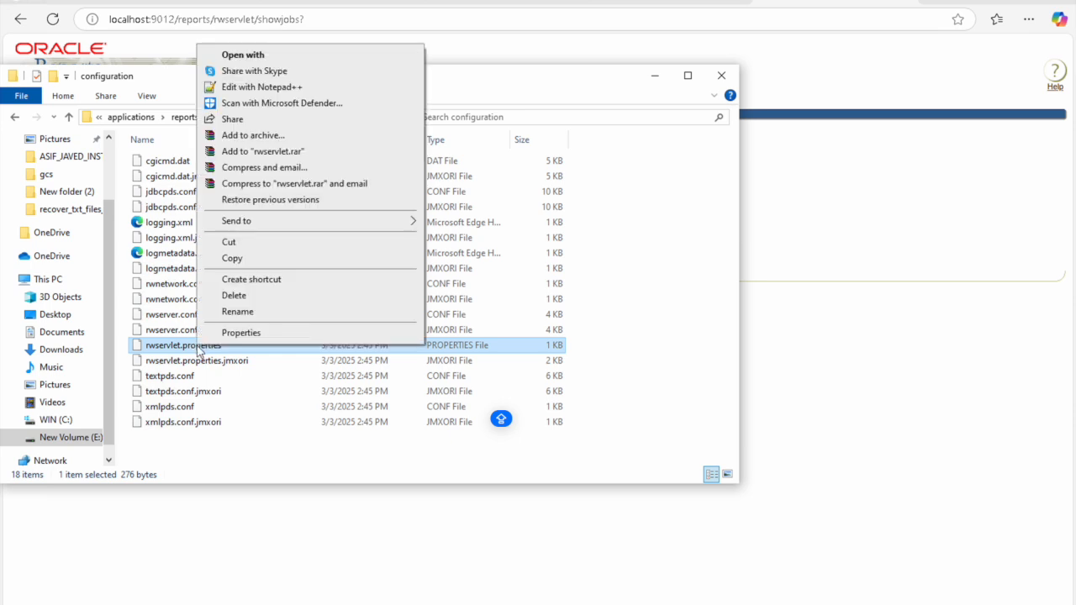
Step: Open rwservlet.properties in Notepad++ and paste the <webcommandaccess>L2</webcommandaccess> line after the server line
left_click(255, 88)
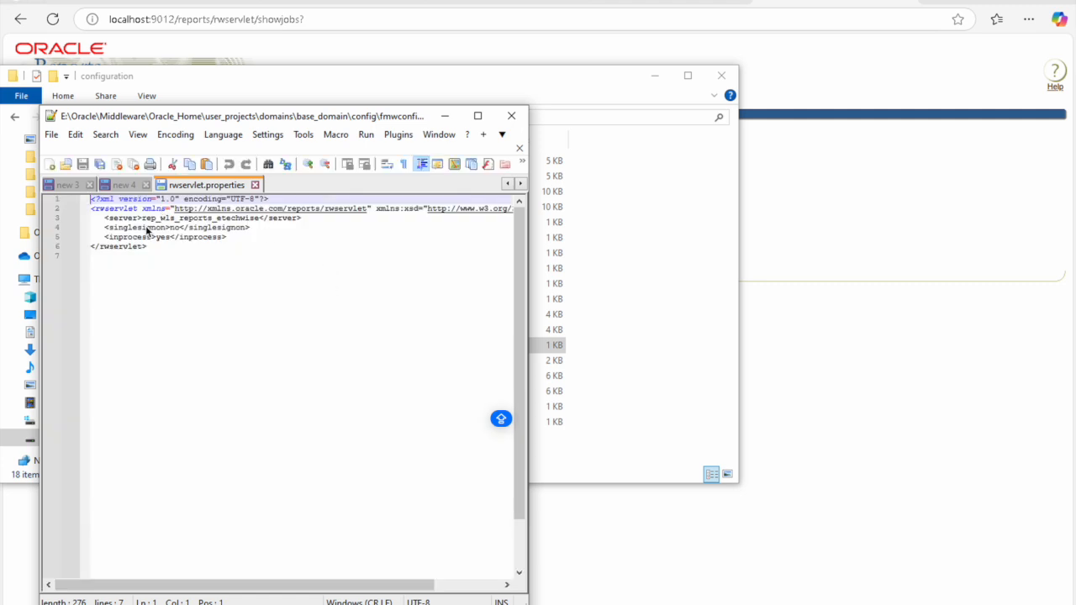
left_click(63, 187)
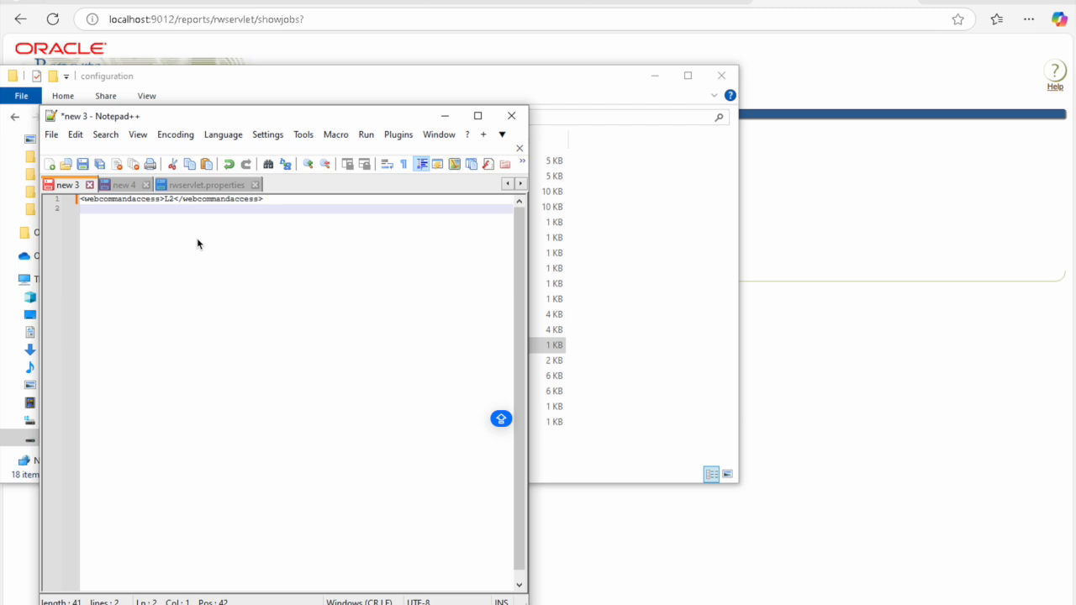
key("ctrl+shift+Home")
key("ctrl+c")
left_click(234, 185)
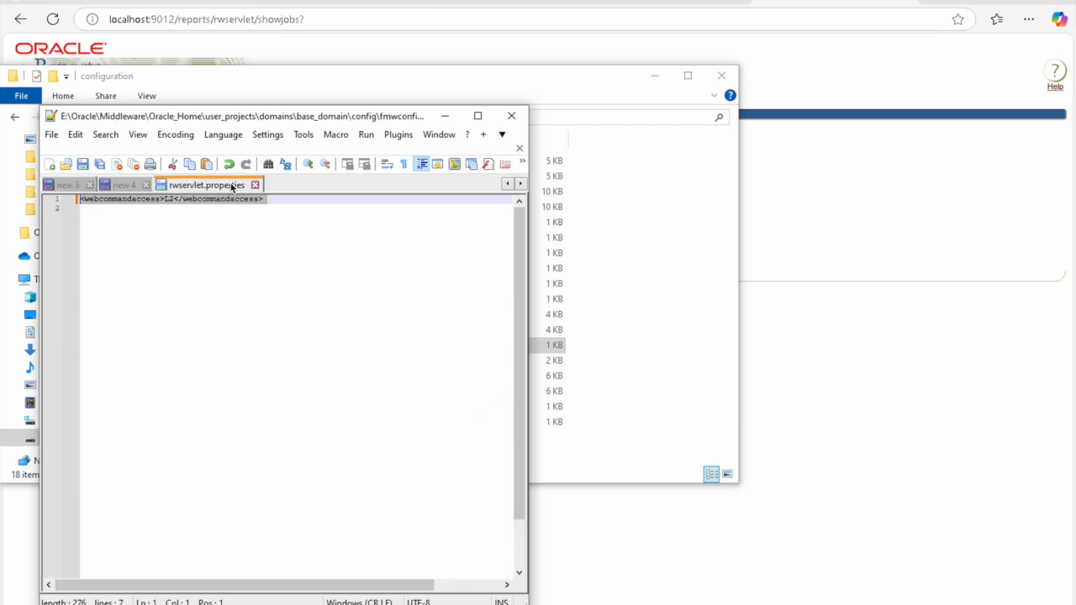
left_click(315, 221)
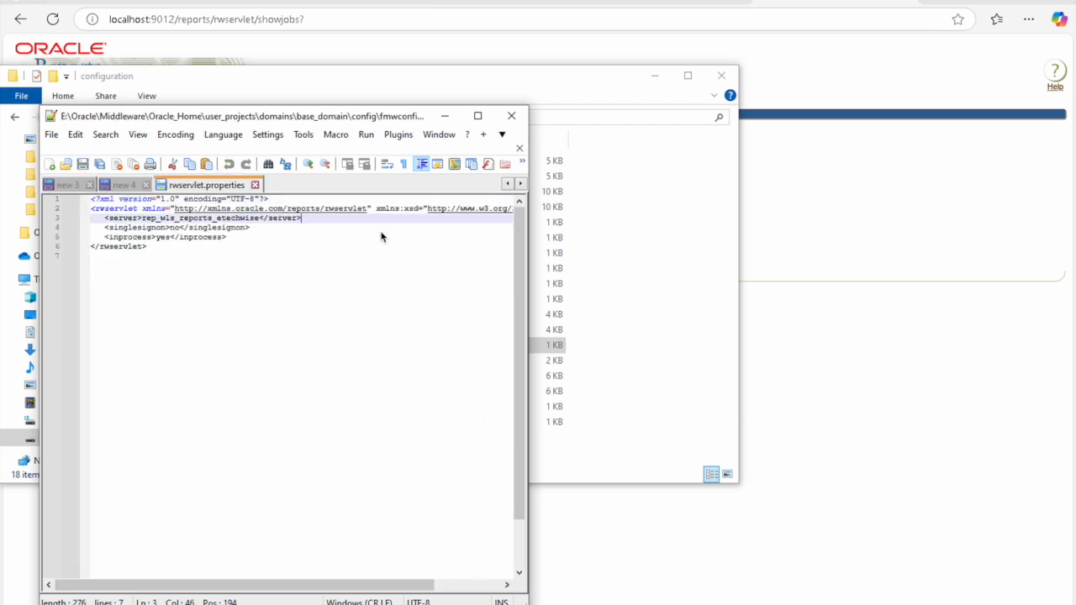
key("ctrl+v")
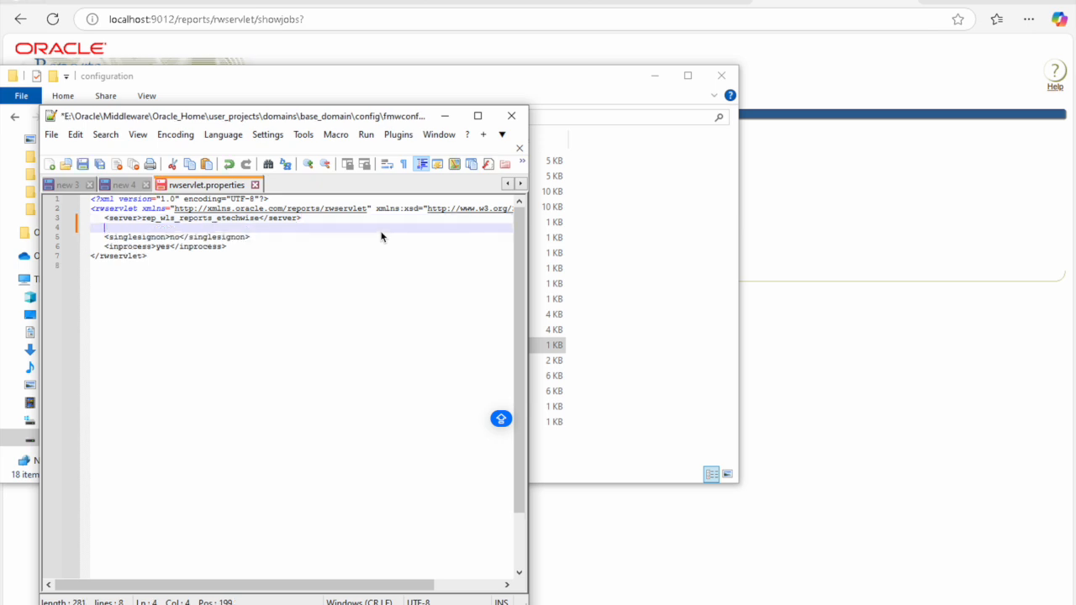
key("BackSpace")
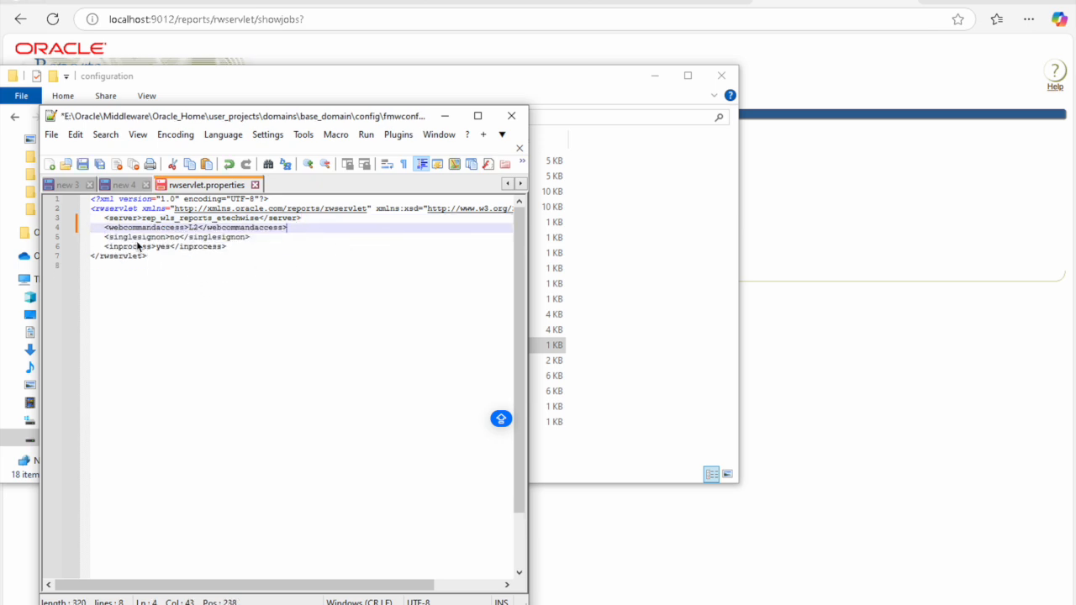
Step: Save rwservlet.properties and minimize Notepad++
left_click(226, 190)
right_click(226, 189)
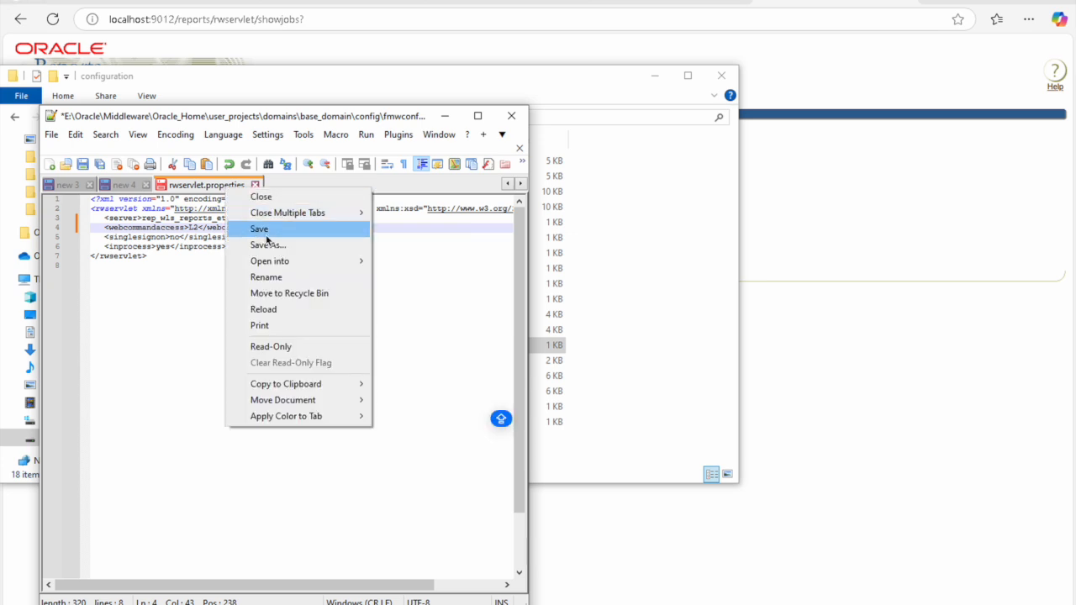
left_click(260, 229)
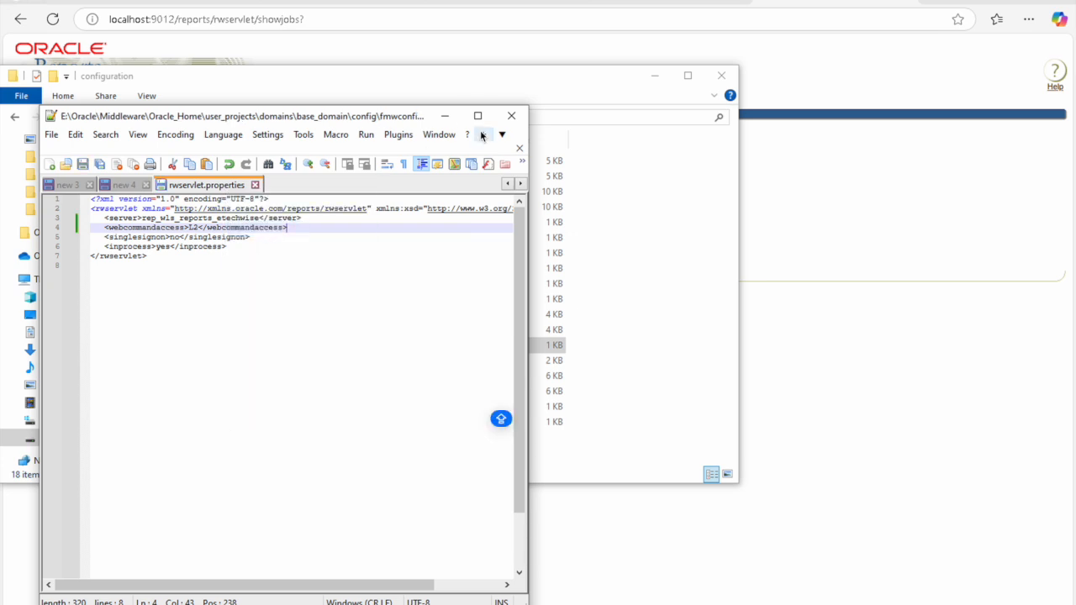
left_click(445, 116)
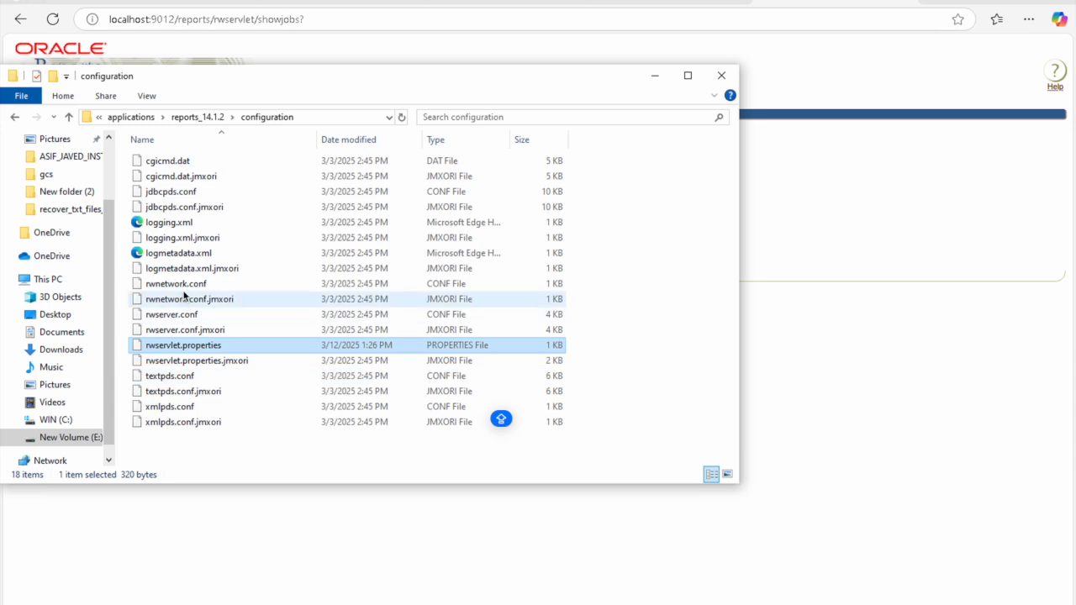
Step: Open rwserver.conf in Notepad++ and accept reloading the modified rwservlet.properties
left_click(177, 316)
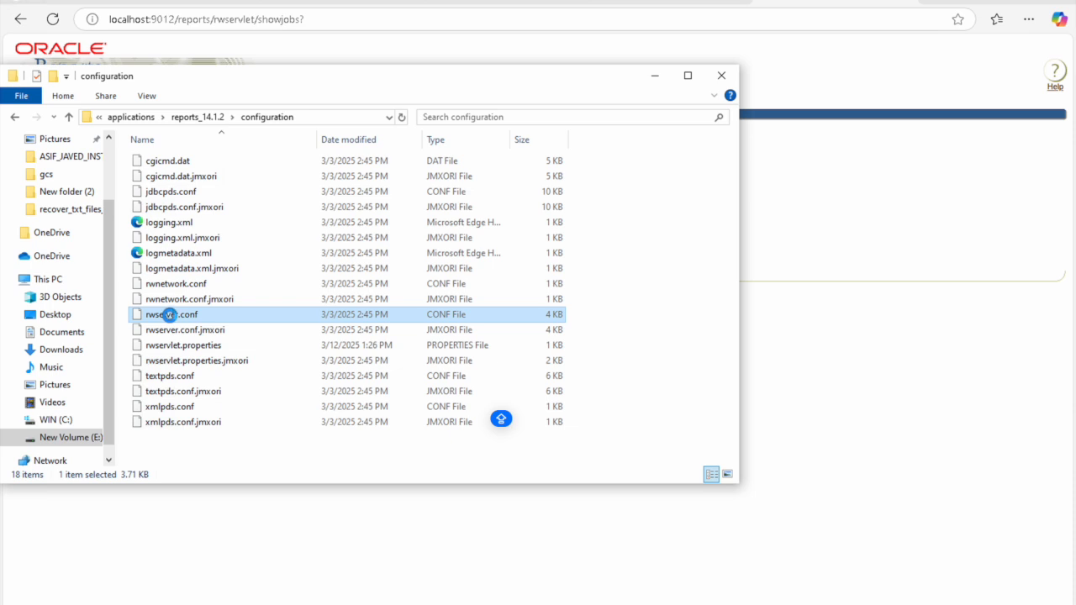
right_click(172, 318)
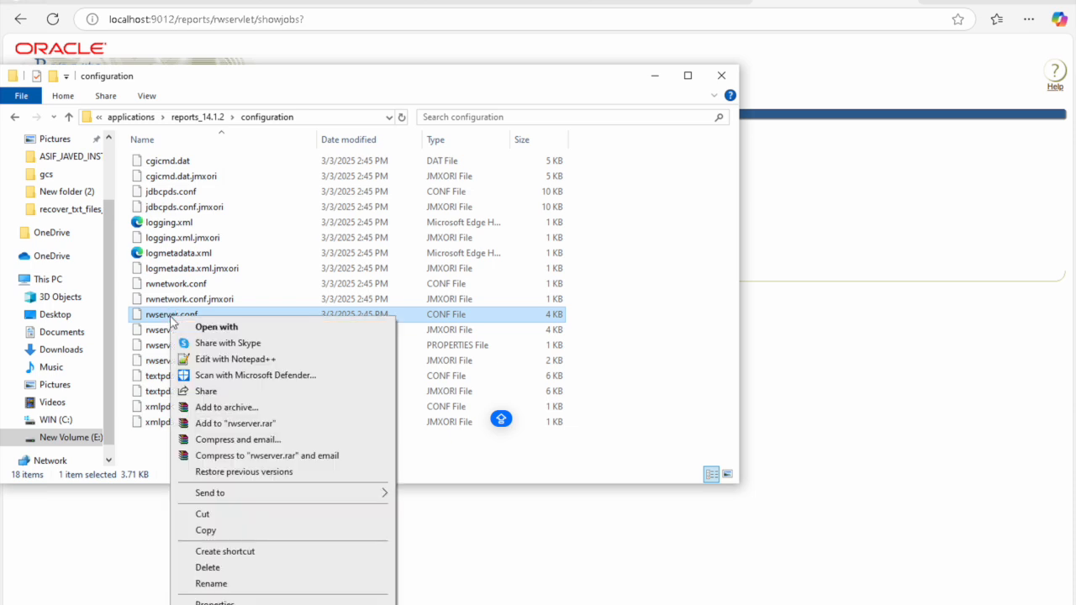
left_click(233, 359)
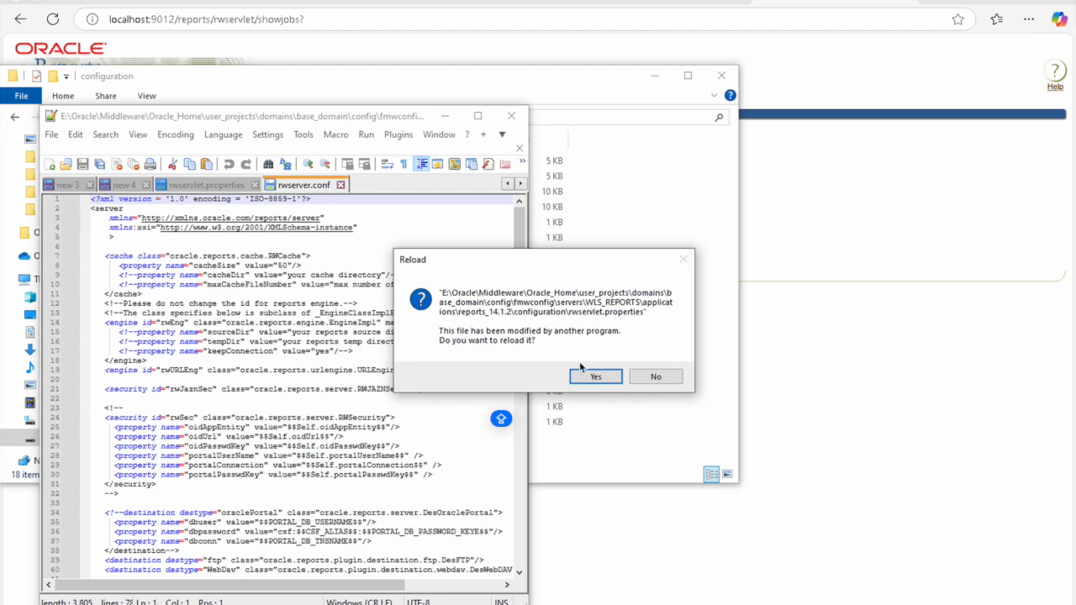
left_click(602, 380)
Step: Scroll through rwserver.conf and select line 21, the rwJaznSec security job line
left_click(269, 285)
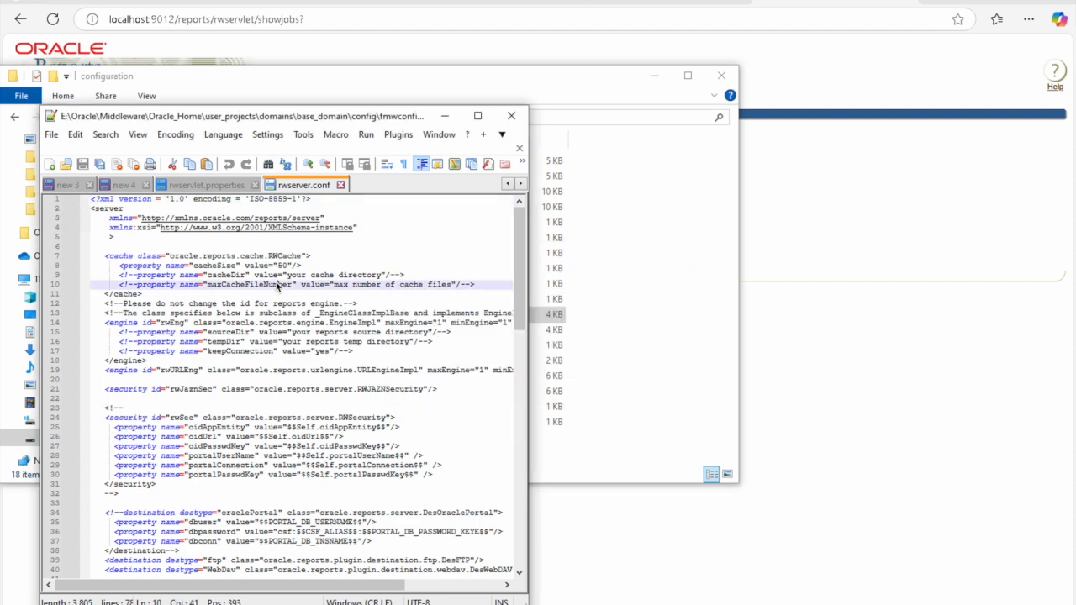
scroll(269, 352, "down", 10)
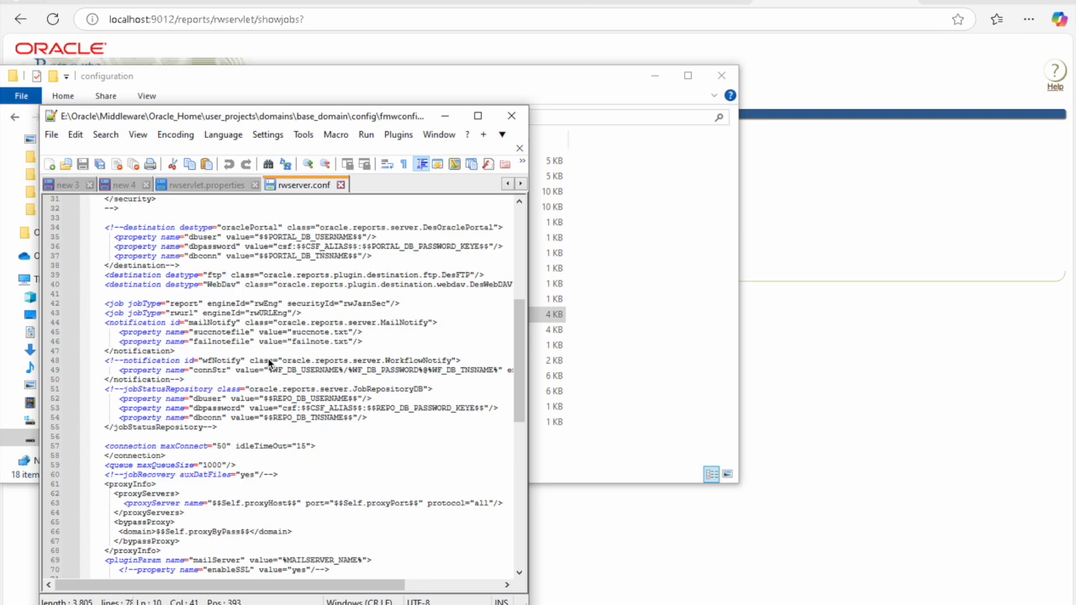
scroll(269, 360, "down", 3)
scroll(269, 360, "up", 9)
scroll(267, 355, "up", 1)
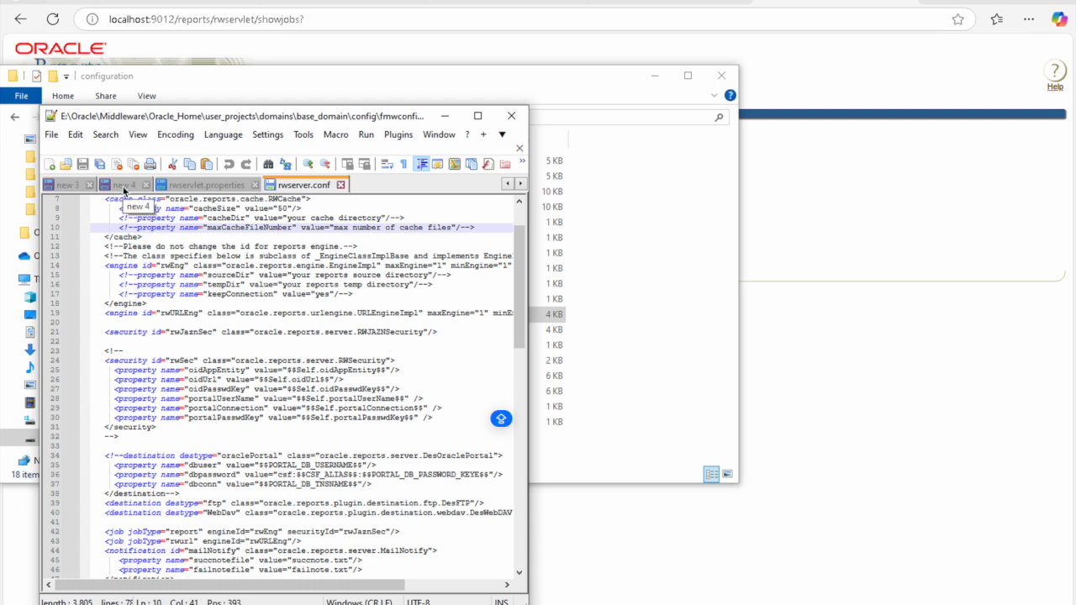
left_click_drag(440, 334, 105, 334)
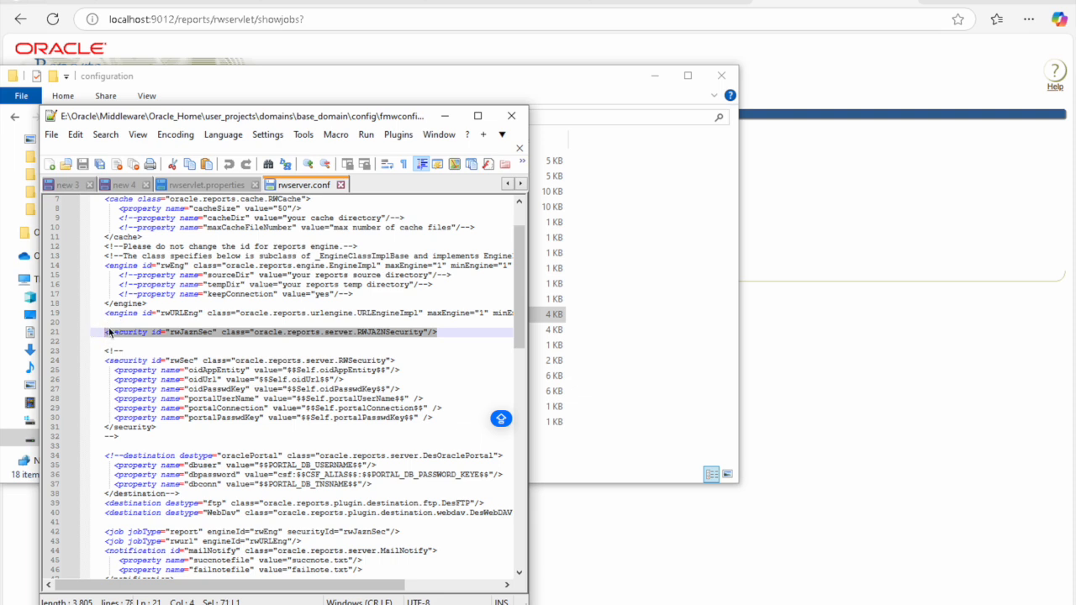
scroll(270, 331, "up", 2)
scroll(270, 330, "down", 2)
left_click(123, 185)
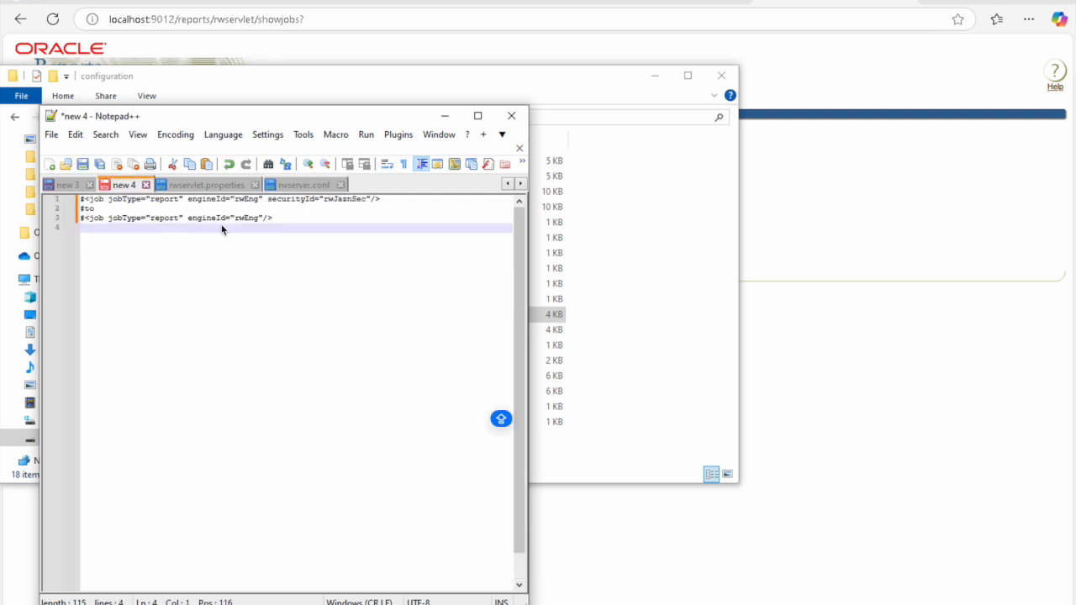
left_click_drag(282, 222, 87, 224)
key("ctrl+c")
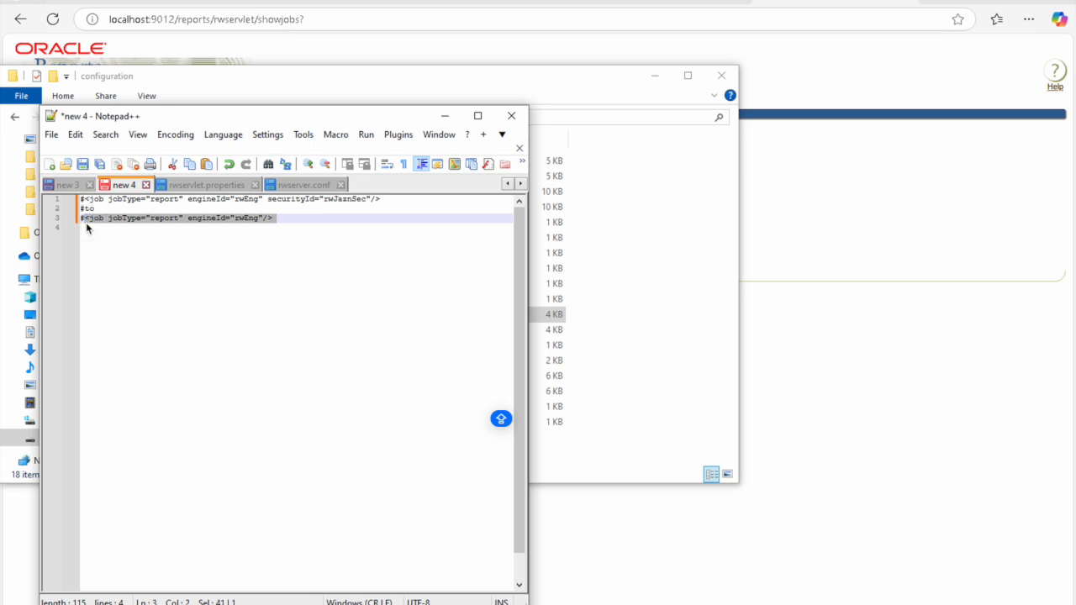
left_click(306, 185)
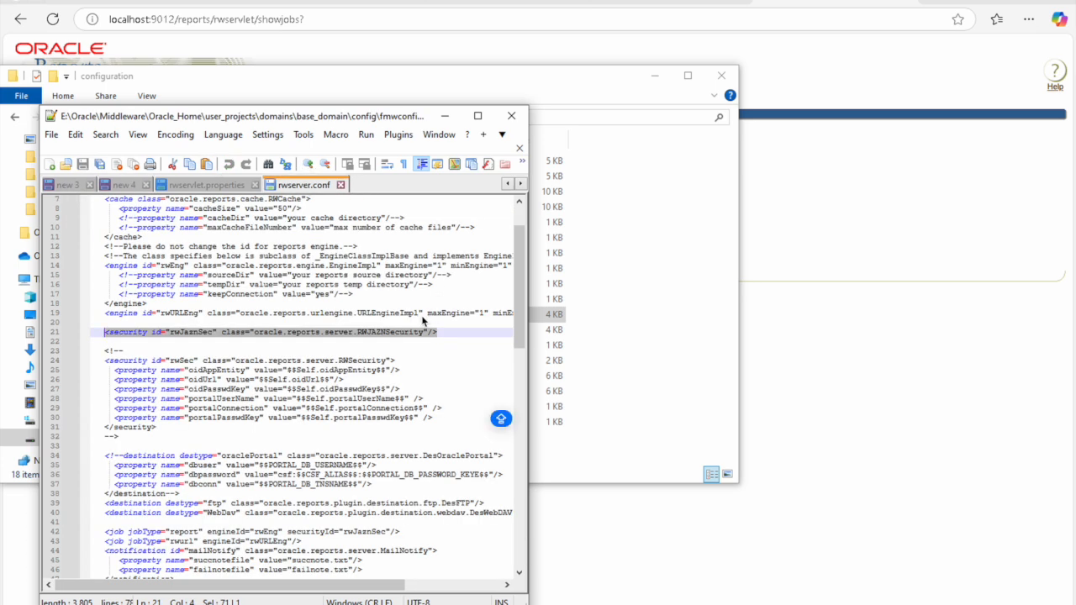
left_click(448, 337)
key("Return")
key("ctrl+v")
key("Up")
key("Home")
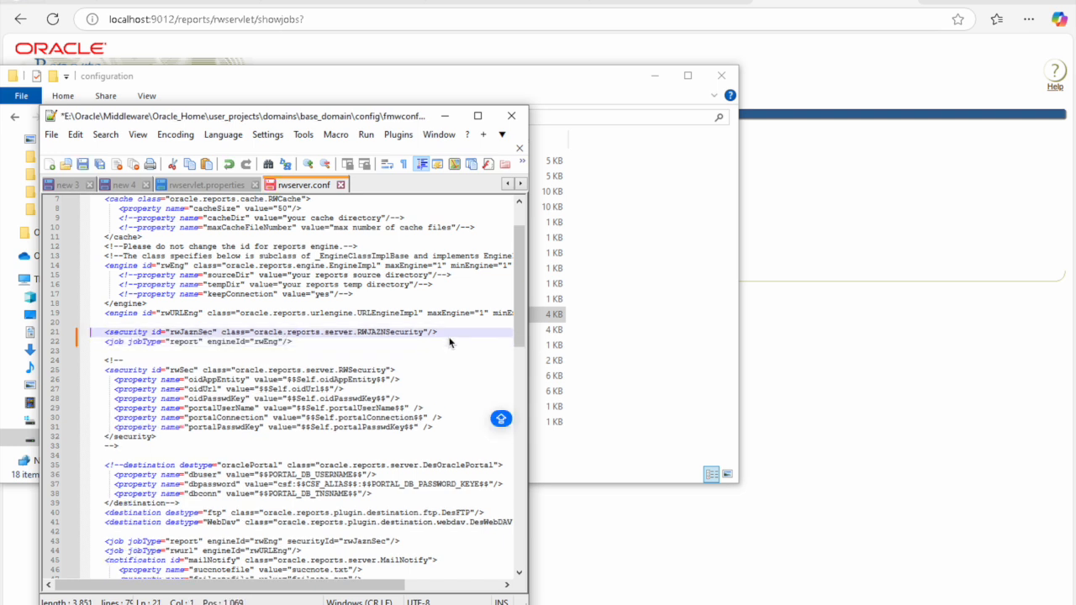
key("Down")
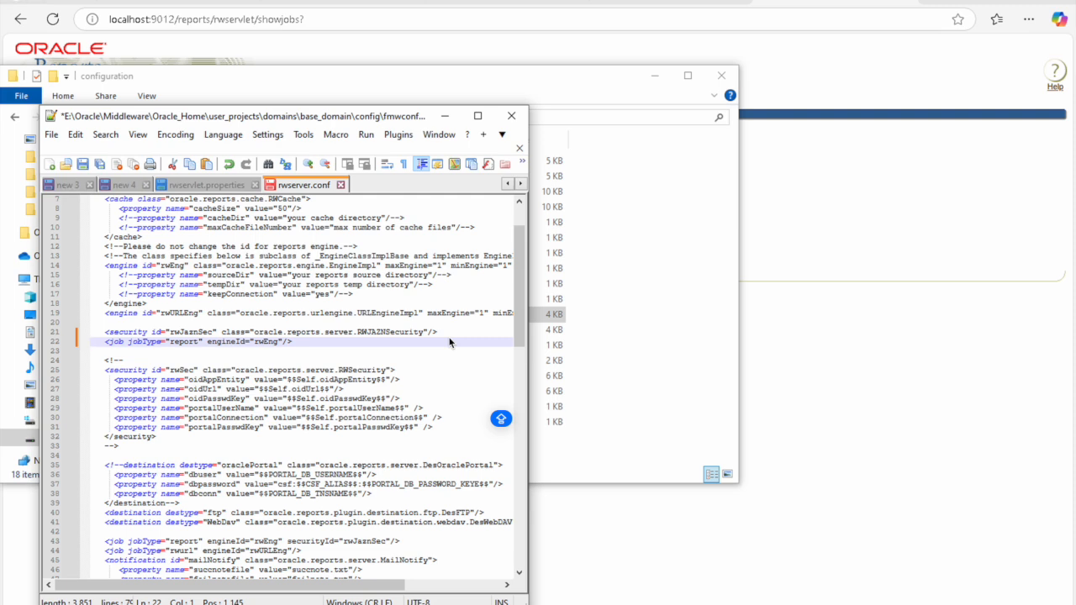
scroll(449, 342, "down", 3)
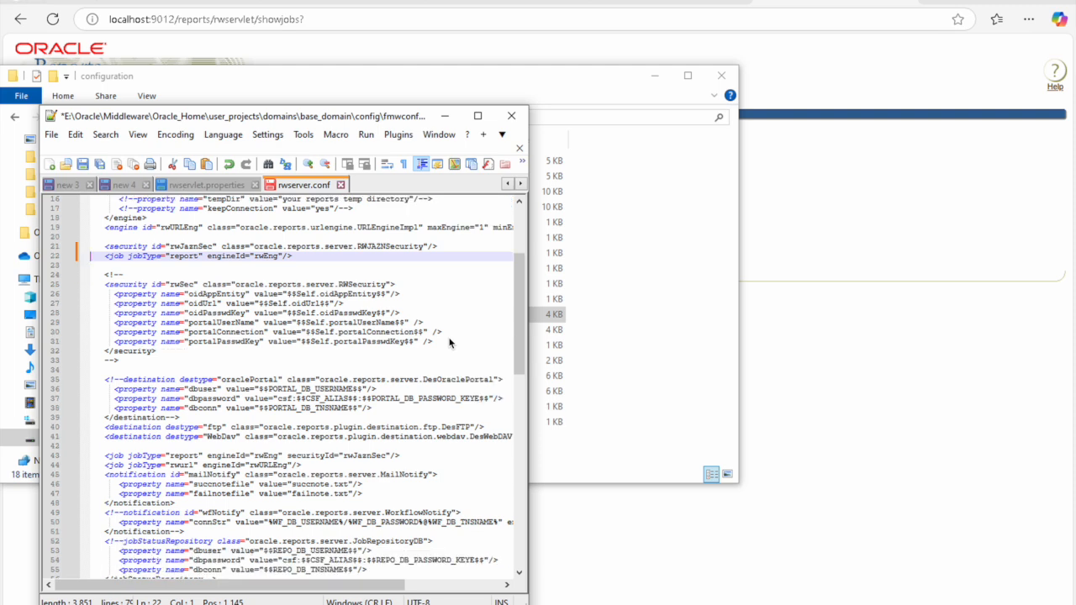
scroll(450, 343, "down", 2)
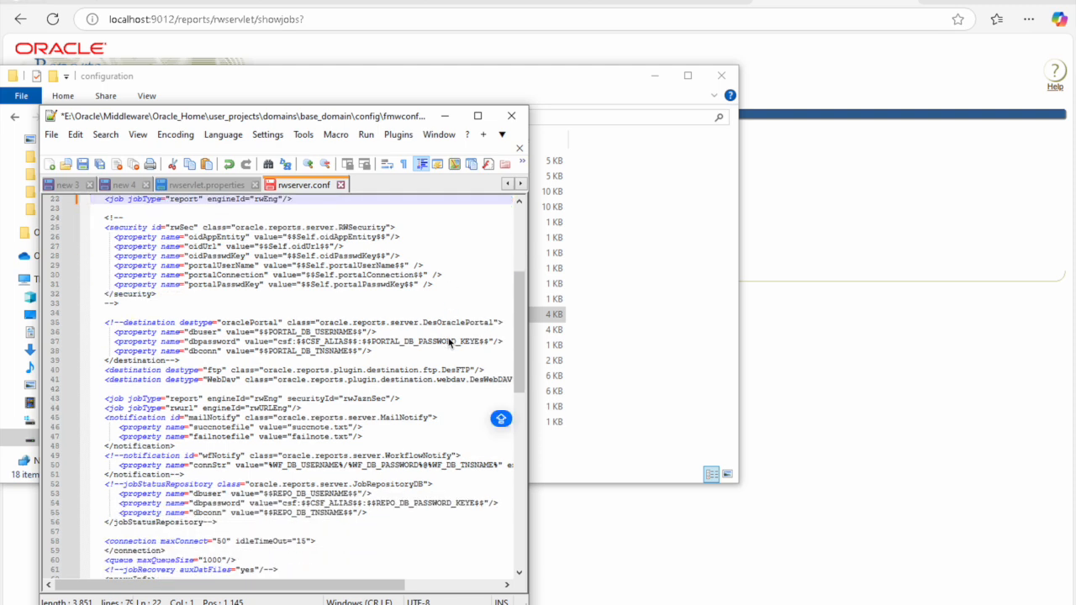
scroll(448, 342, "down", 3)
scroll(448, 342, "down", 2)
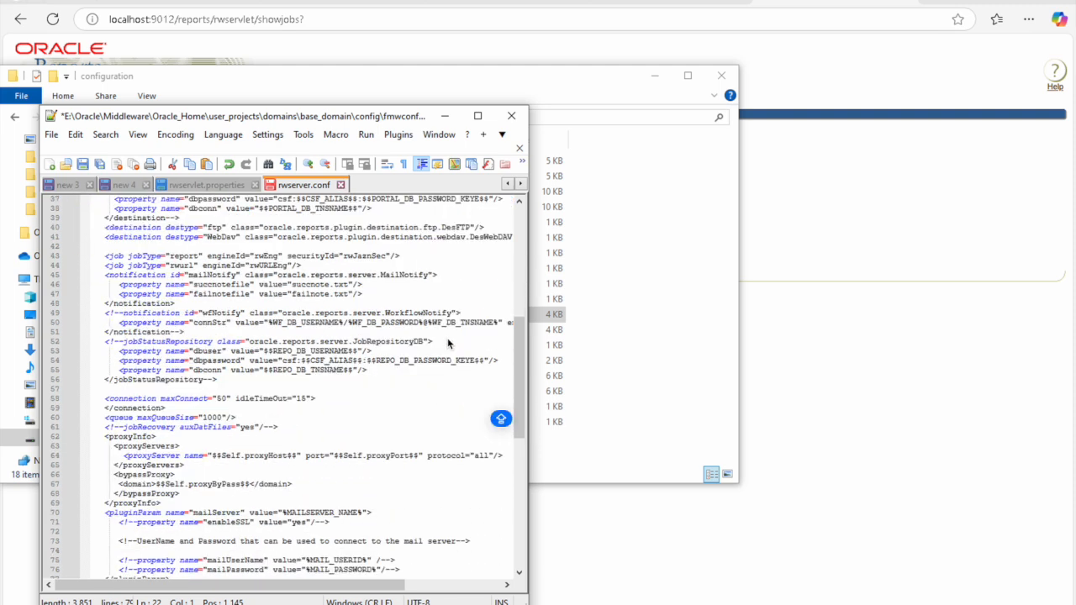
scroll(447, 338, "down", 2)
scroll(447, 338, "up", 11)
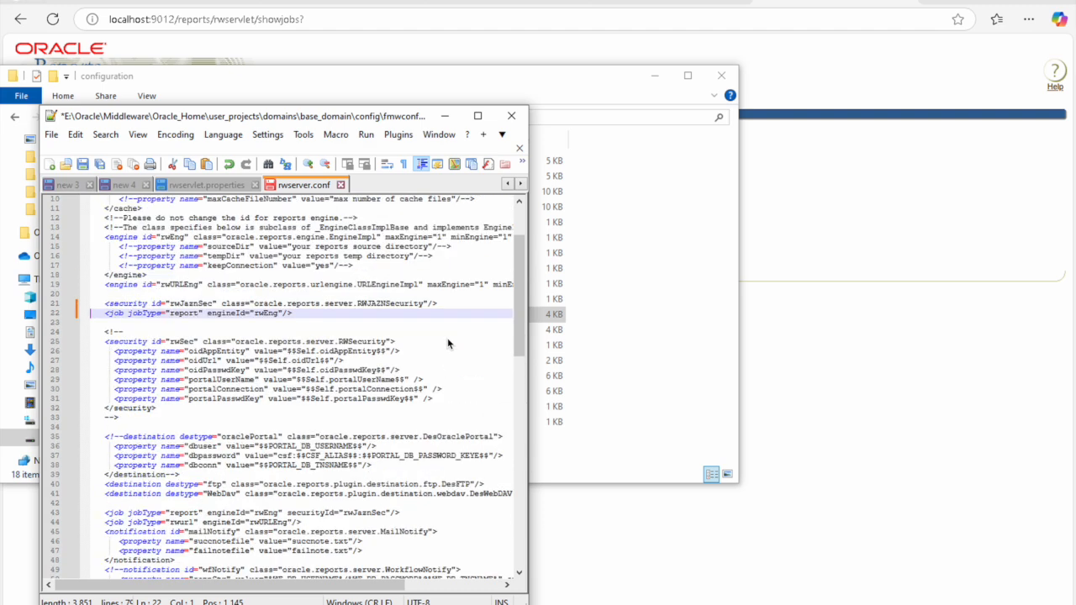
scroll(447, 338, "up", 3)
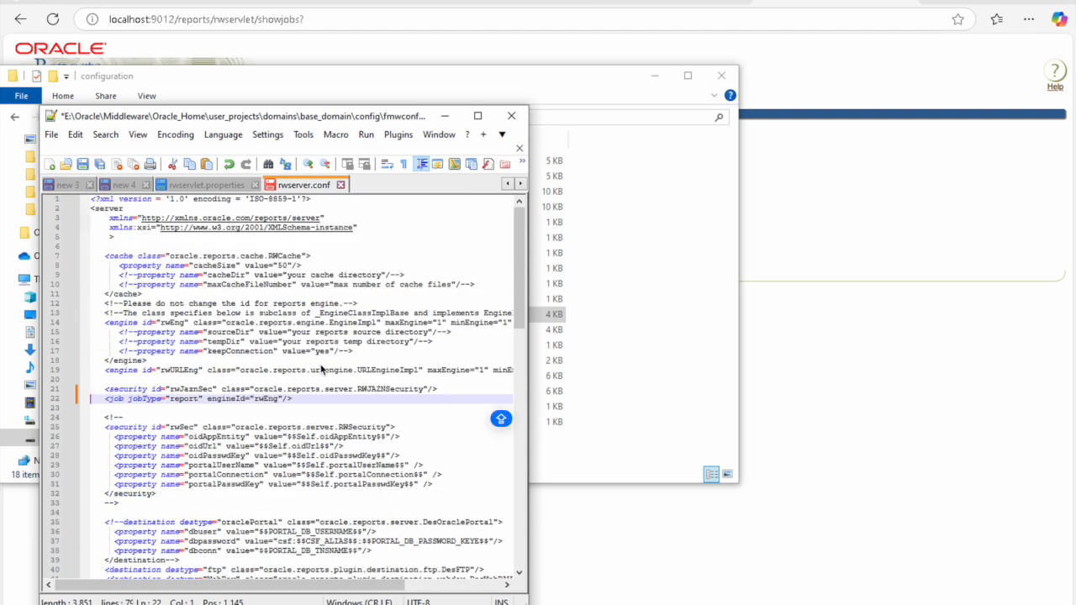
scroll(320, 369, "down", 1)
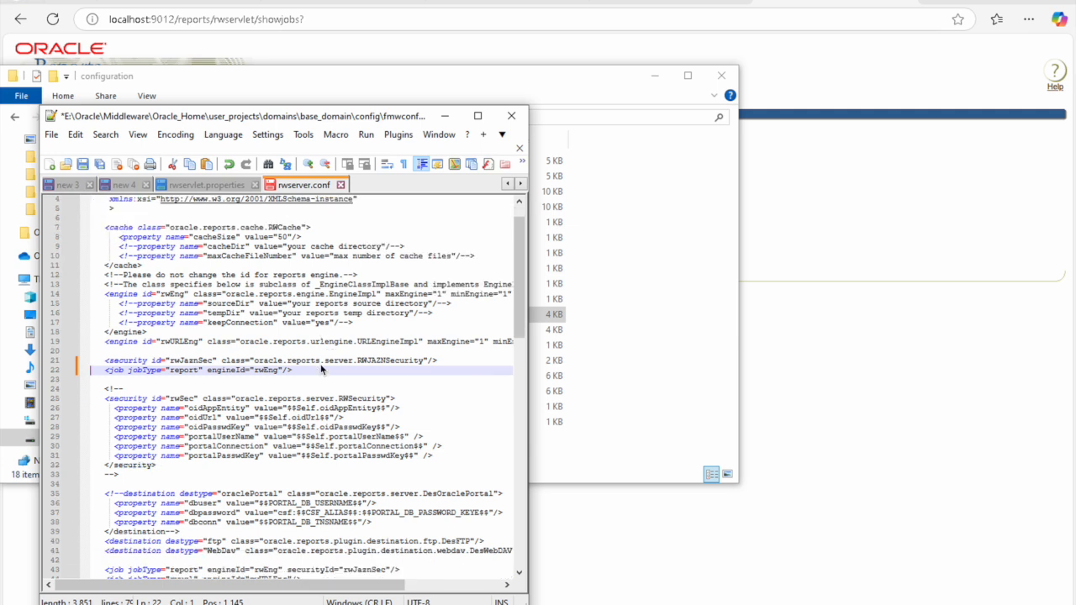
scroll(320, 369, "down", 1)
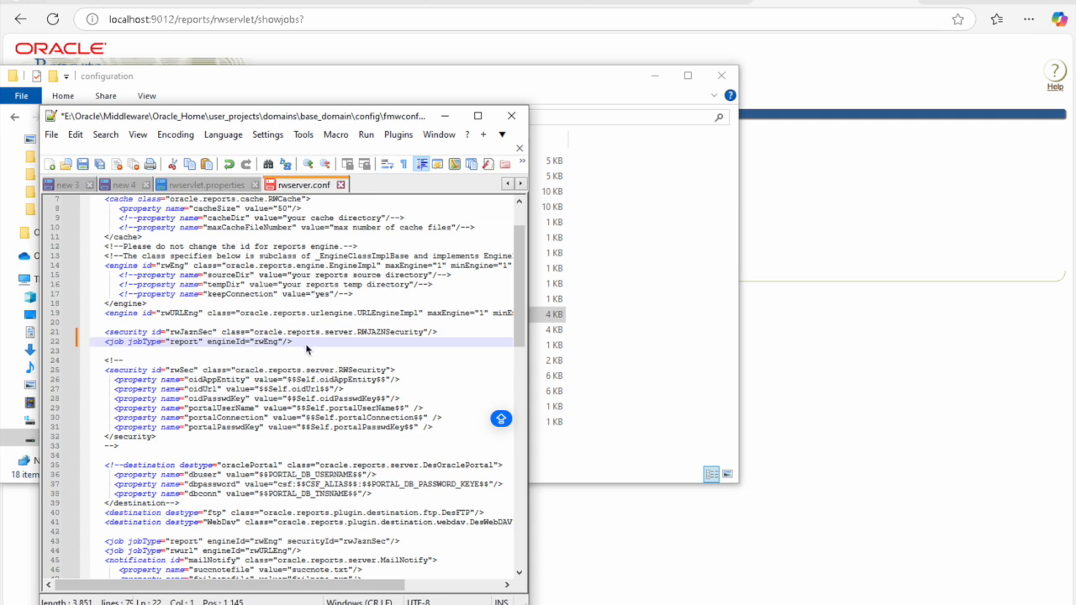
Step: Move the rwEng job line below line 43 and comment out line 43 with #
left_click_drag(76, 343, 104, 343)
key("ctrl+c")
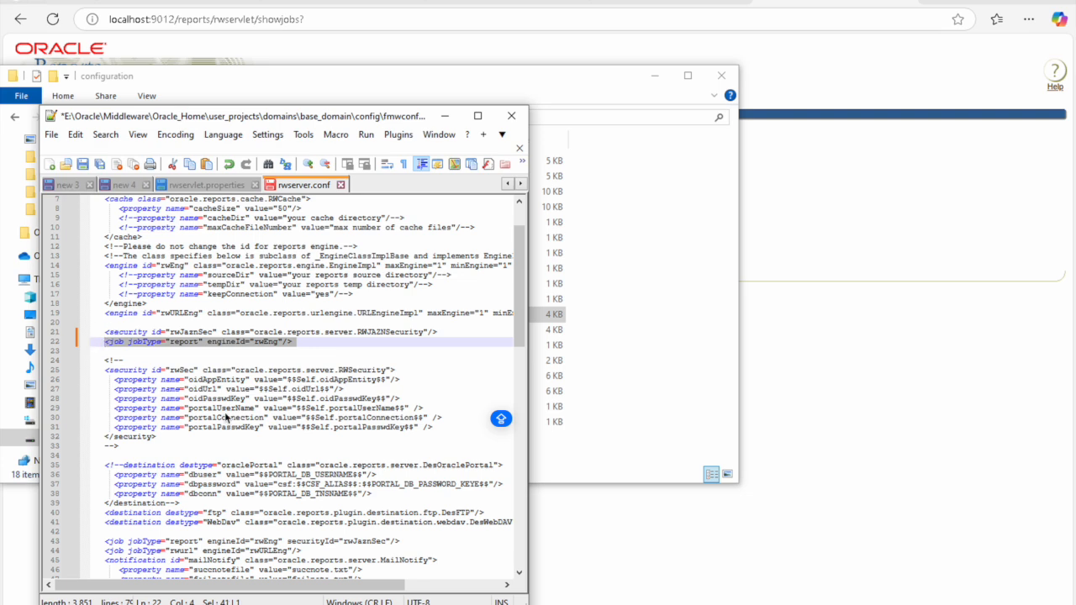
key("Delete")
scroll(227, 416, "down", 2)
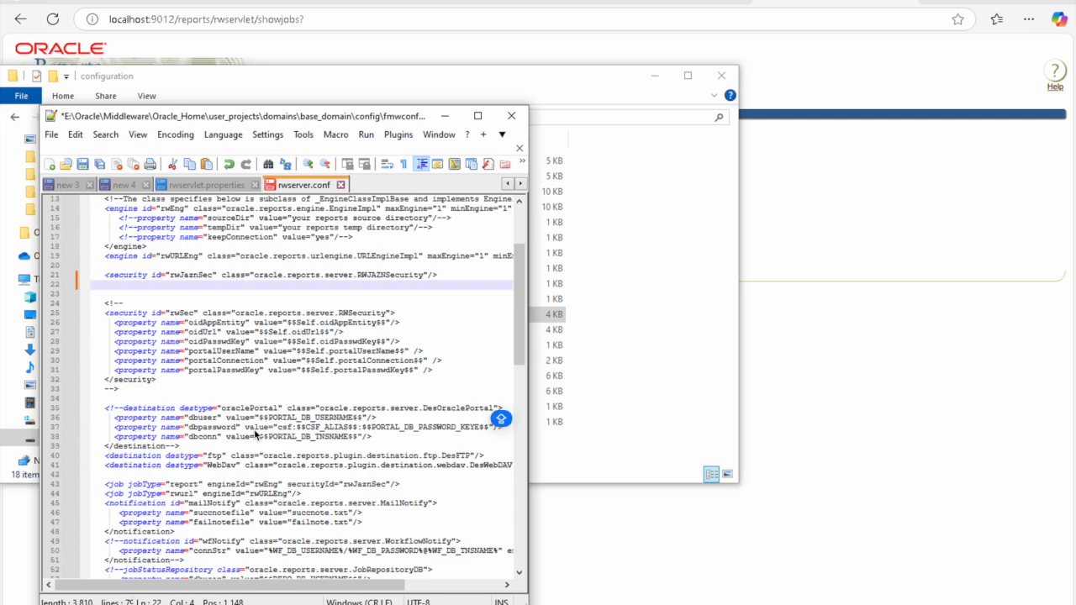
left_click(429, 487)
key("Return")
key("ctrl+v")
key("Up")
key("Home")
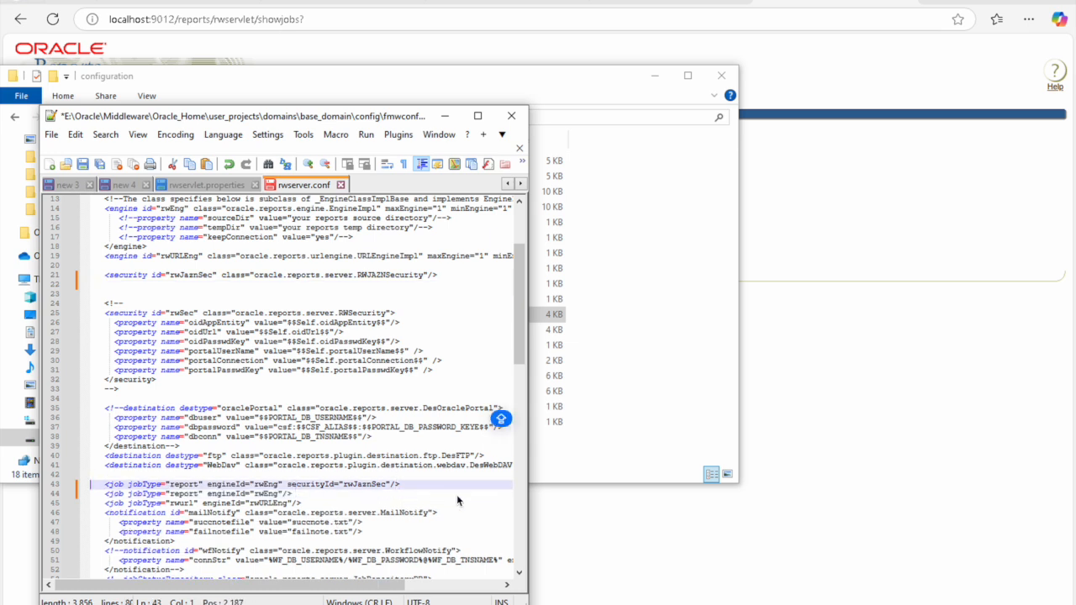
type("#")
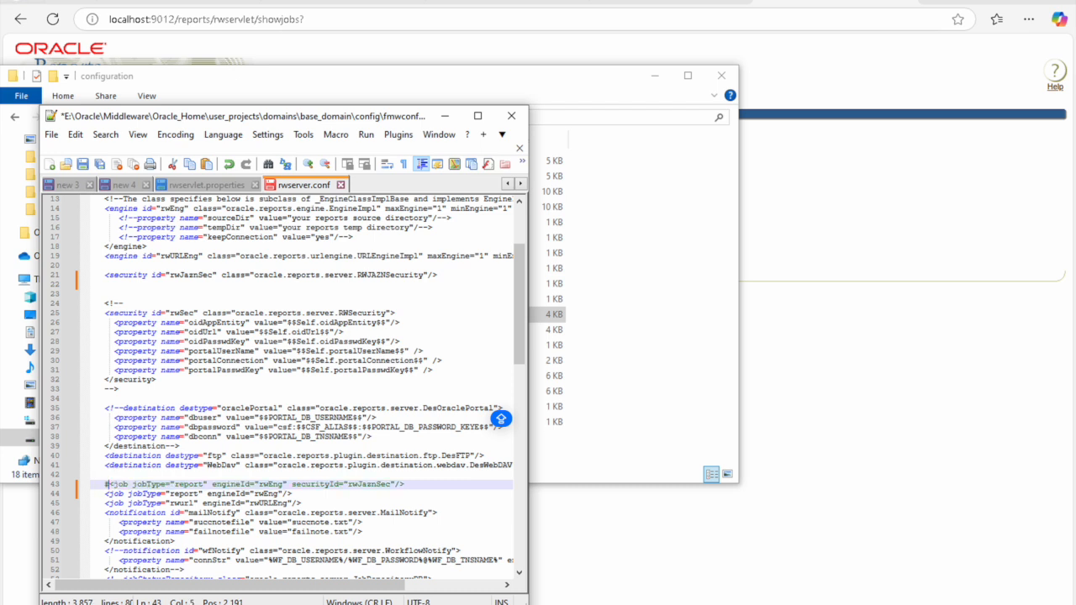
Step: Save rwserver.conf and minimize Notepad++
right_click(301, 191)
left_click(330, 229)
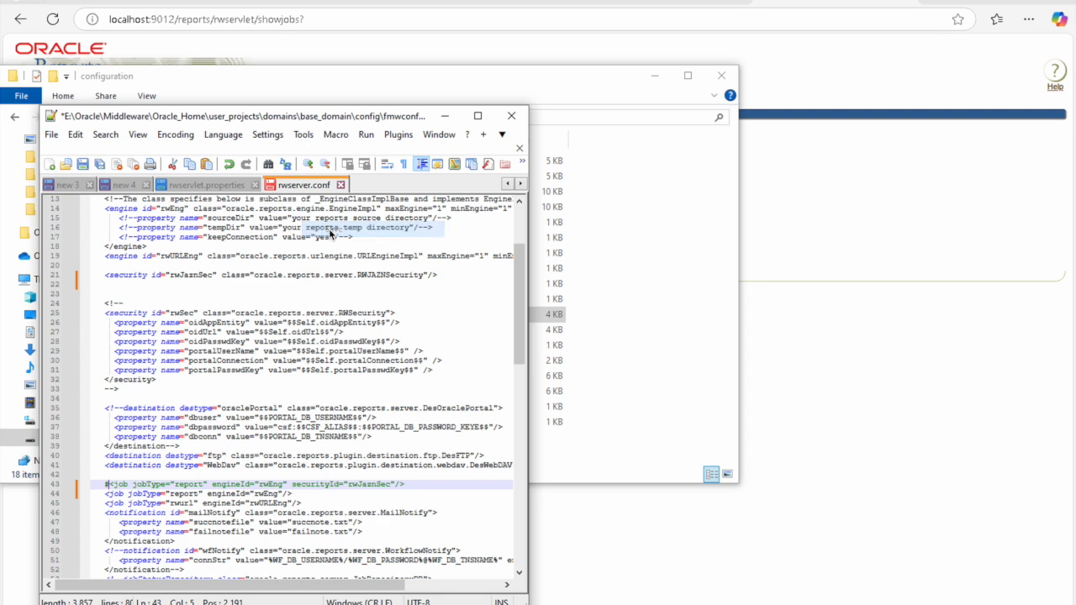
left_click(293, 389)
scroll(294, 390, "down", 3)
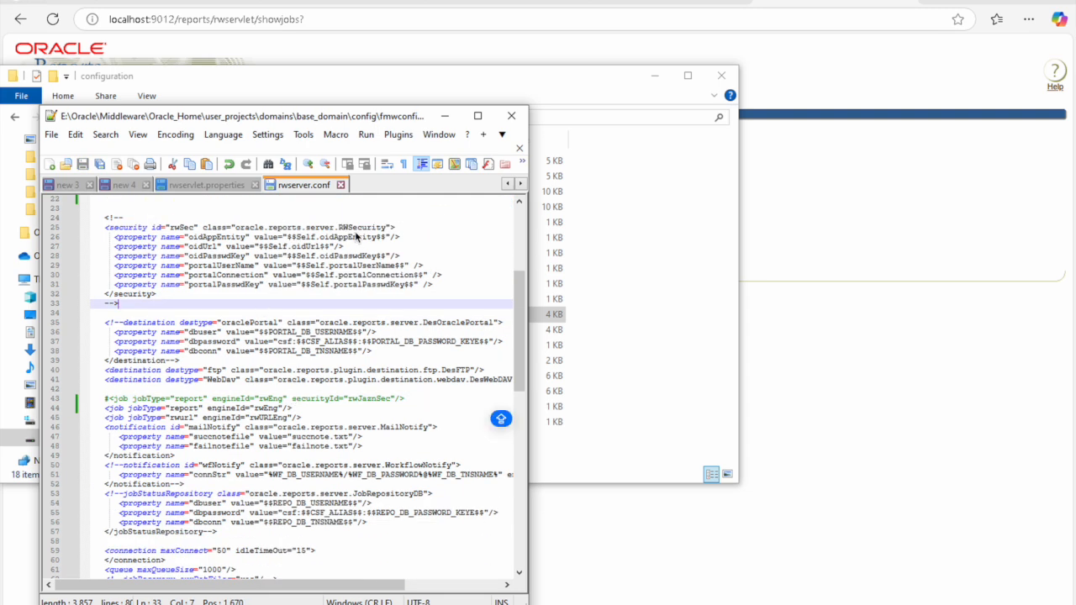
left_click(443, 116)
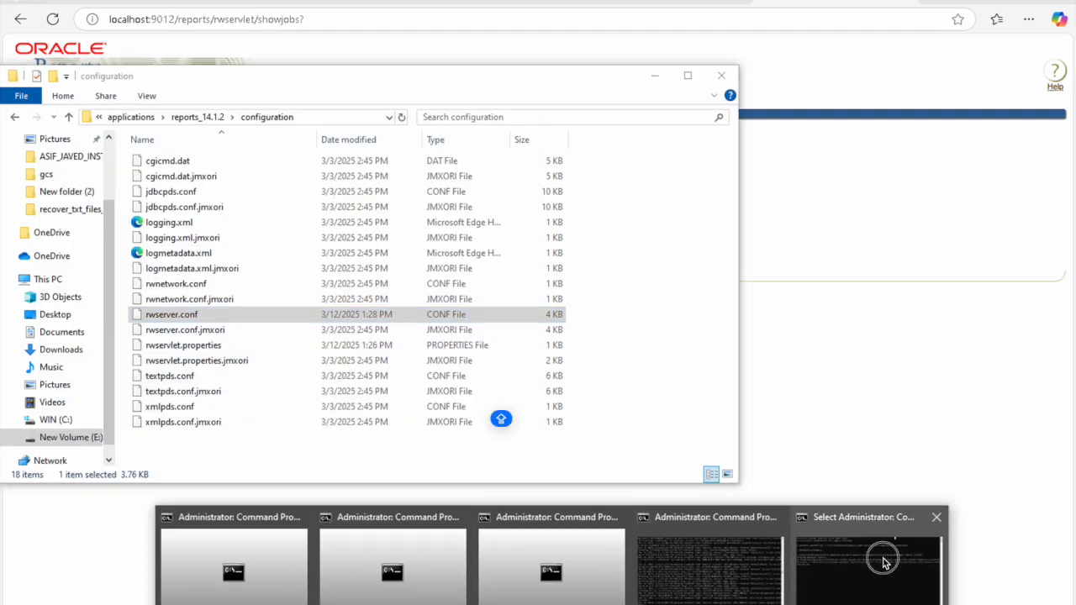
Step: Close the console that ran stopManagedWebLogic.cmd WLS_REPORTS
left_click(882, 559)
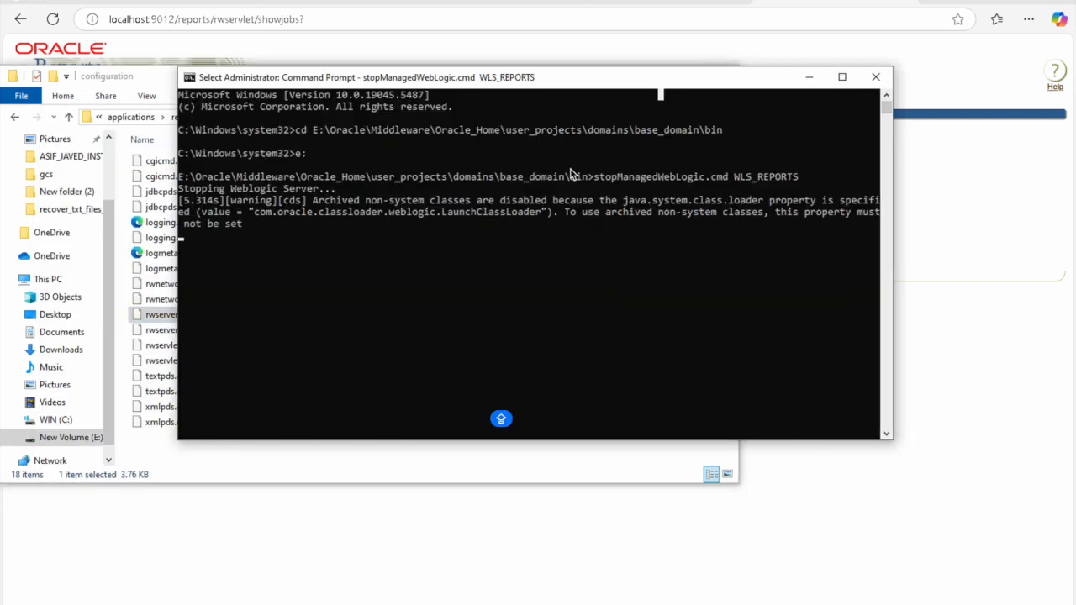
left_click(875, 77)
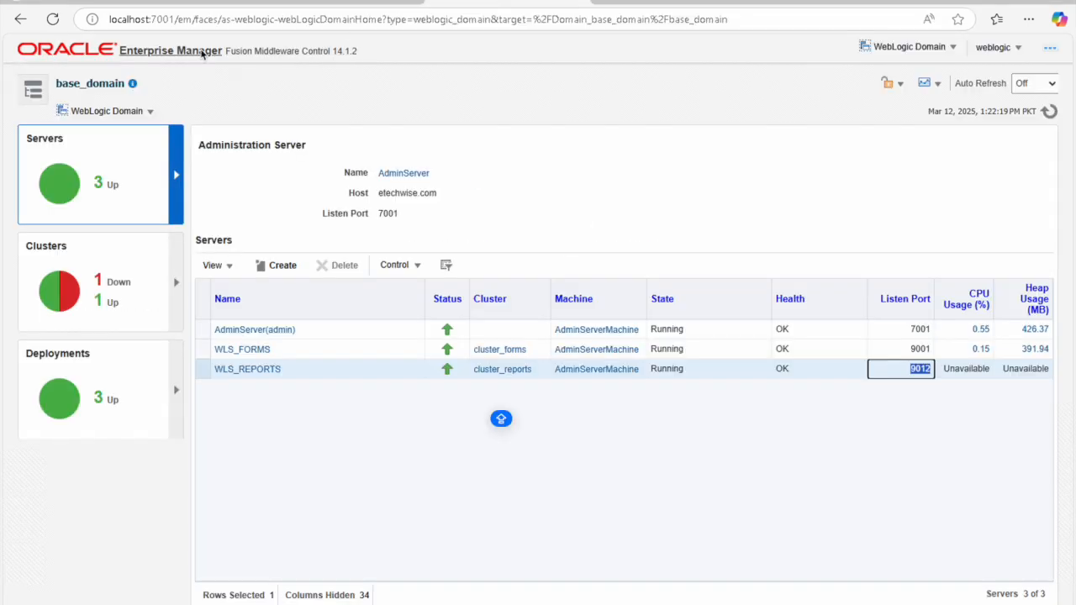
Step: Refresh the base_domain servers list and open the WLS_REPORTS server page
left_click(52, 18)
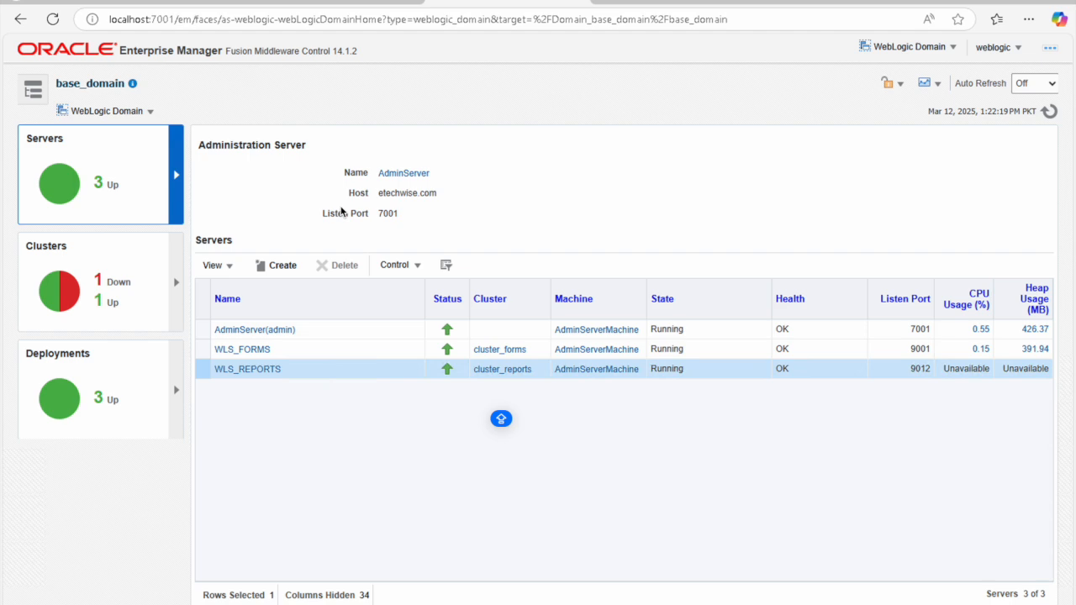
left_click(266, 372)
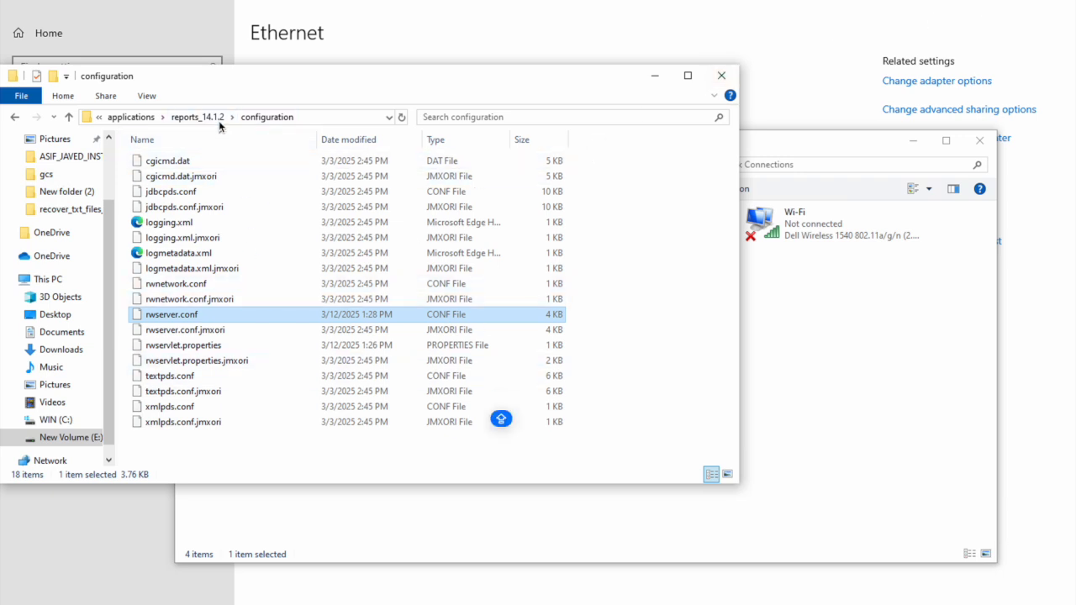
Step: Go to the base_domain bin folder in File Explorer and copy its path
left_click(137, 121)
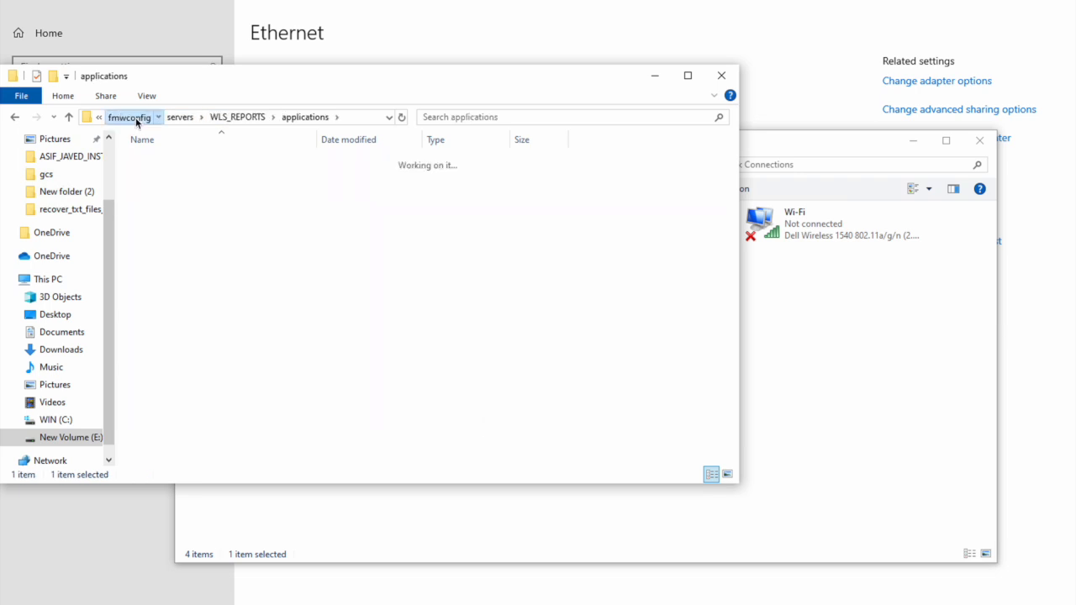
left_click(204, 116)
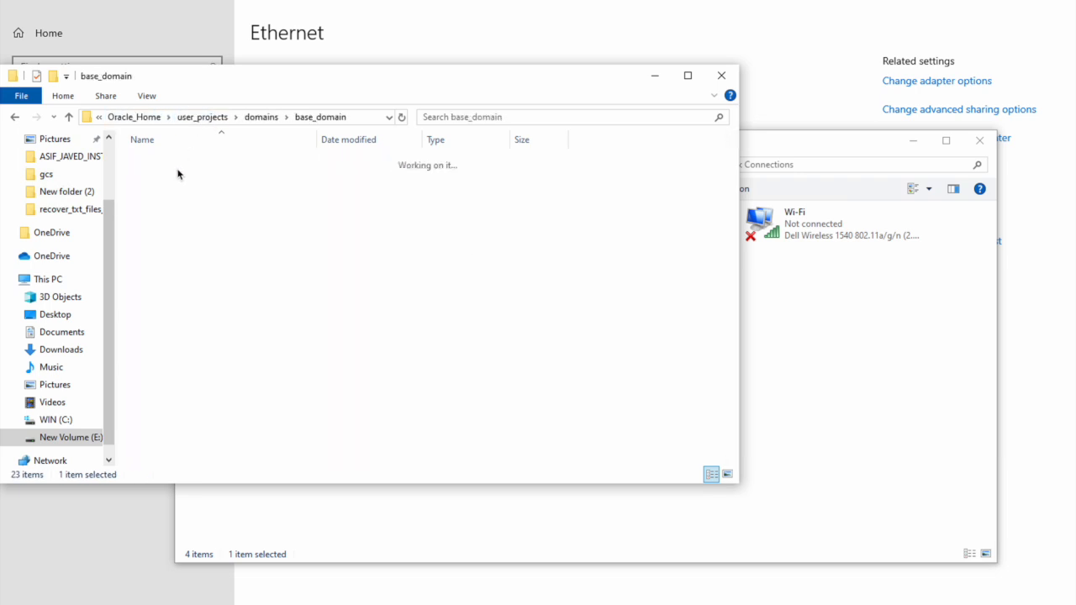
double_click(164, 180)
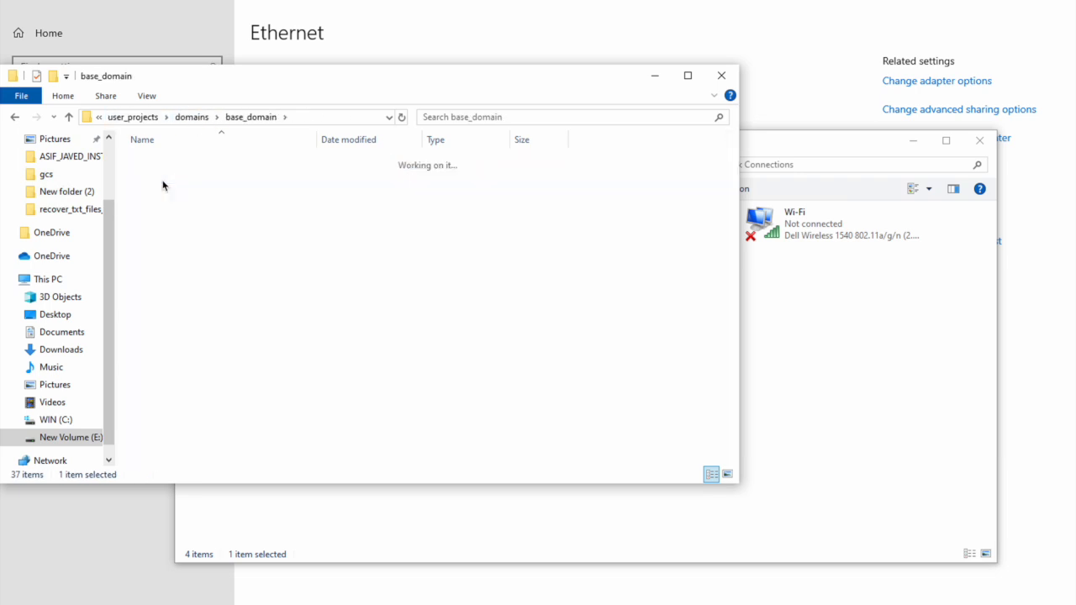
left_click(349, 118)
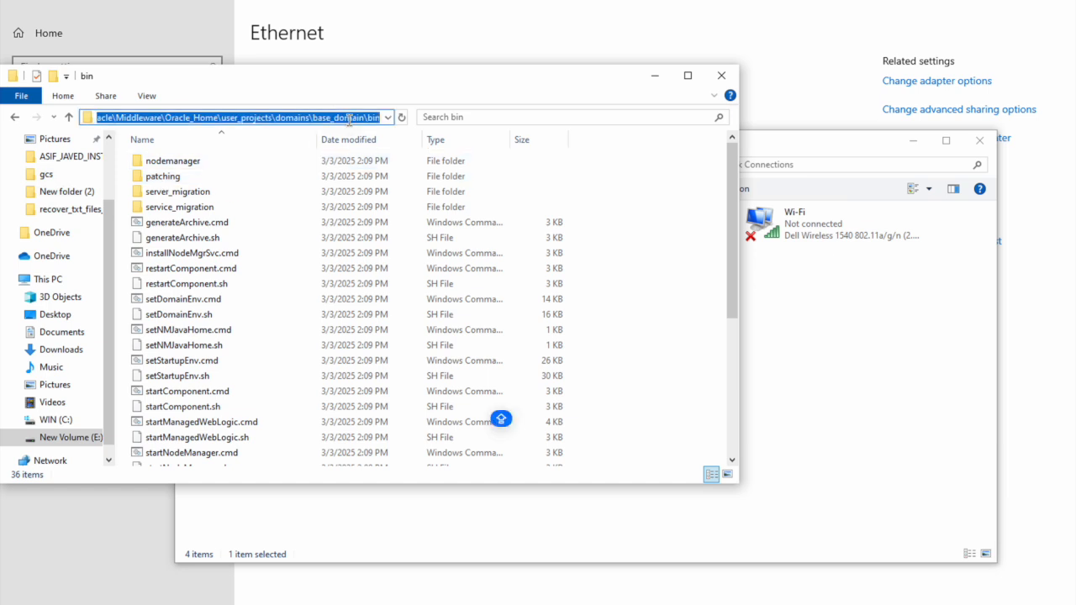
key("super+r")
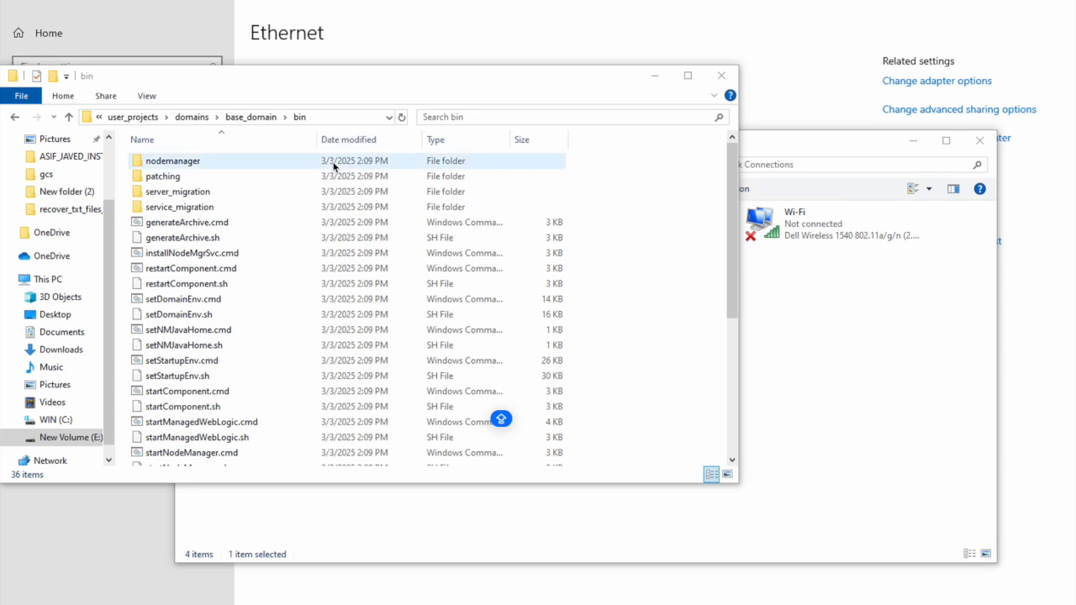
key("super")
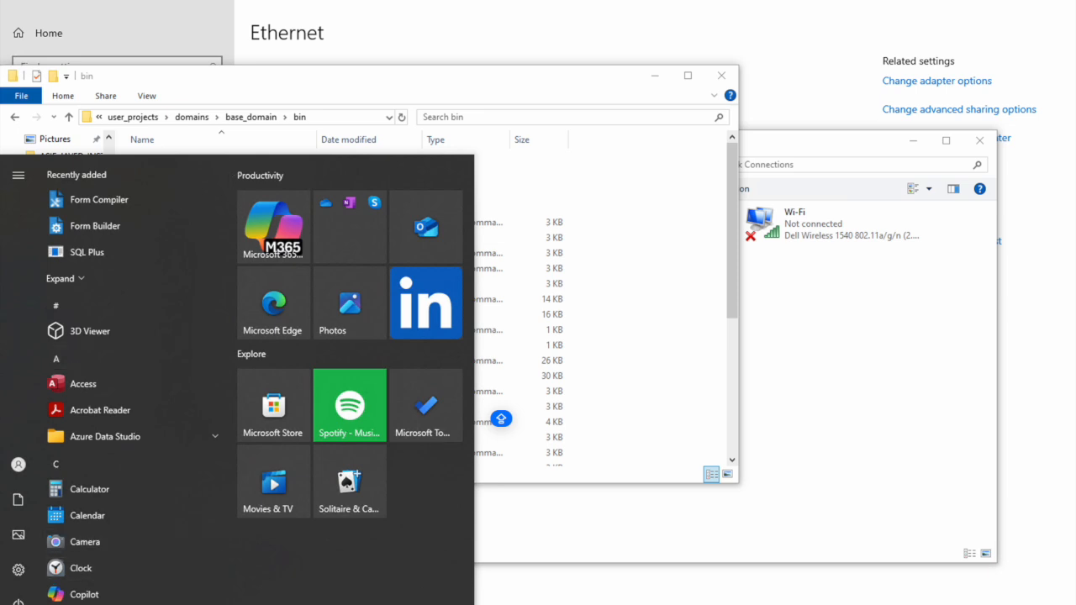
Step: Search for cmd and launch Command Prompt as administrator
key("super")
key("super")
key("super+s")
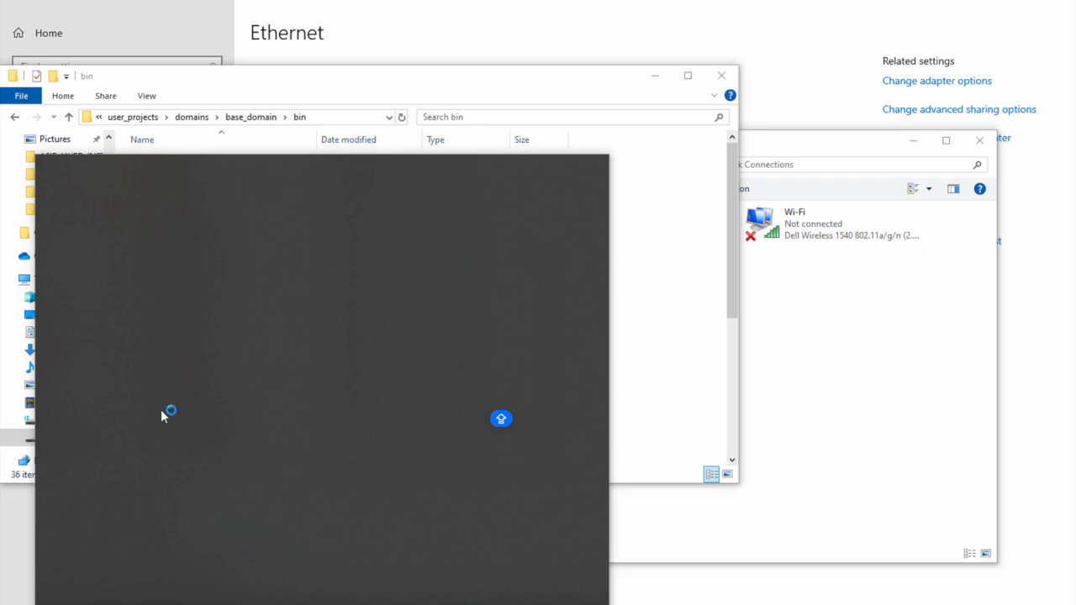
type("cmd")
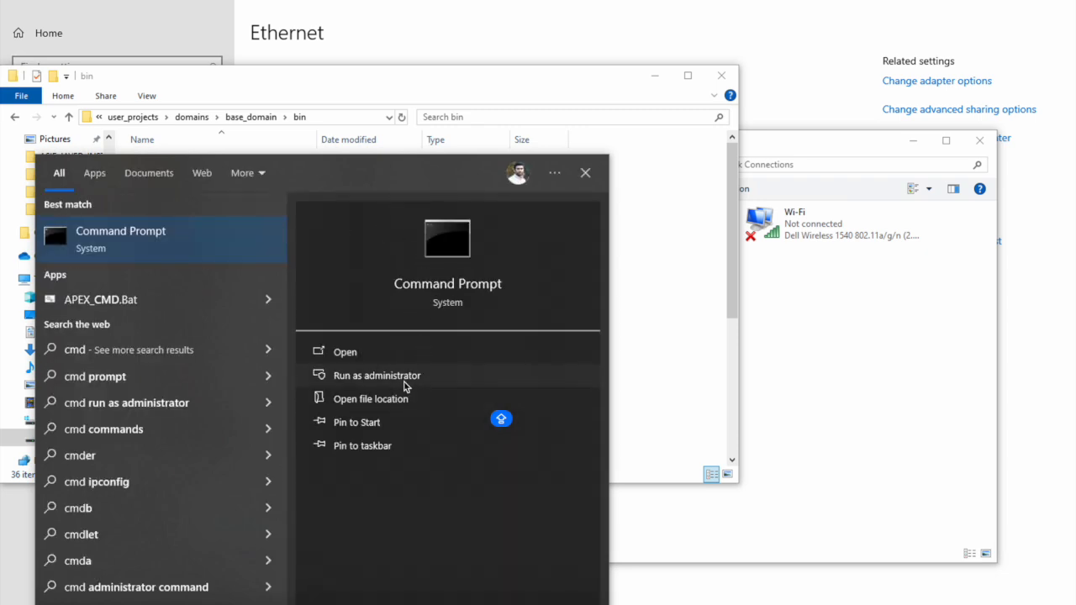
left_click(404, 380)
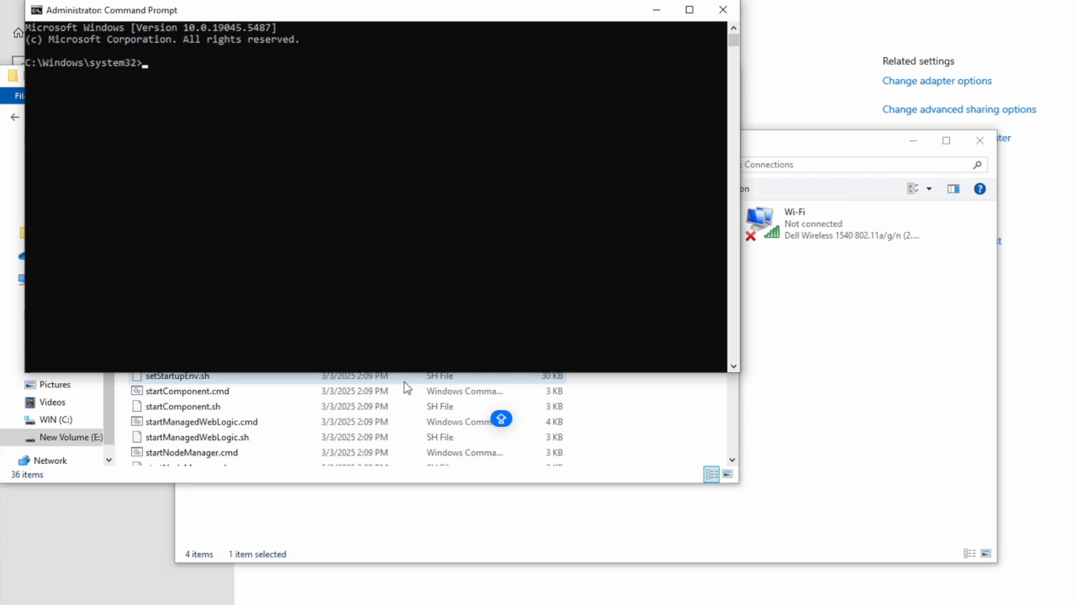
Step: Change to the base_domain bin folder on drive E: and clear the console
type("cd")
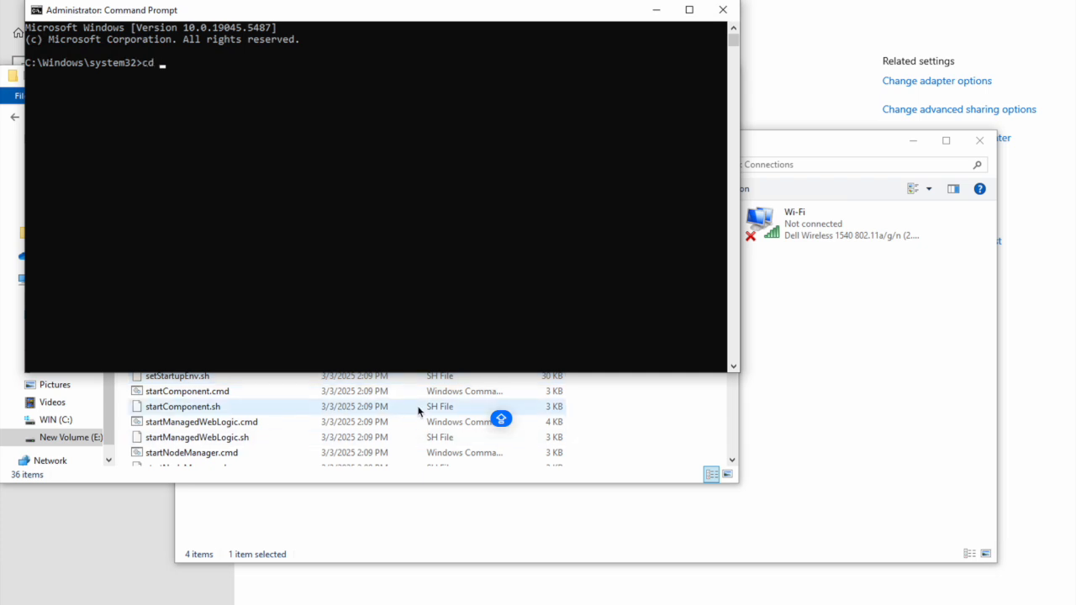
type("E:\\Oracle\\Middleware\\Oracle_Home\\user_projects\\domains\\base_domain\\bin")
key("Return")
type("e:")
key("Return")
type("cls")
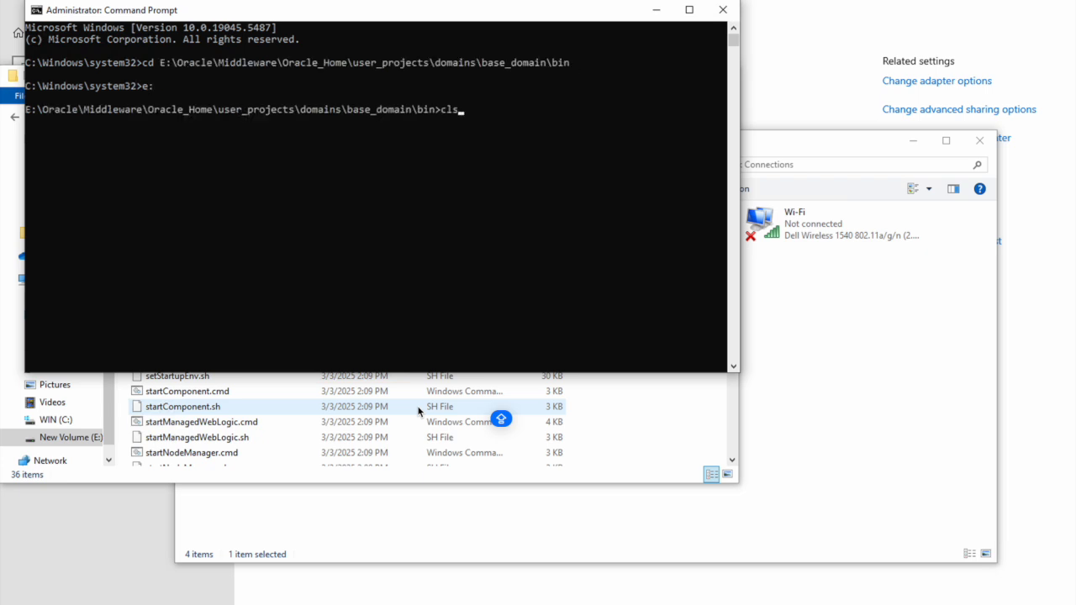
key("Return")
Step: Run stopManagedWebLogic.cmd WLS_REPORTS, then minimize both console windows
type("stopMa")
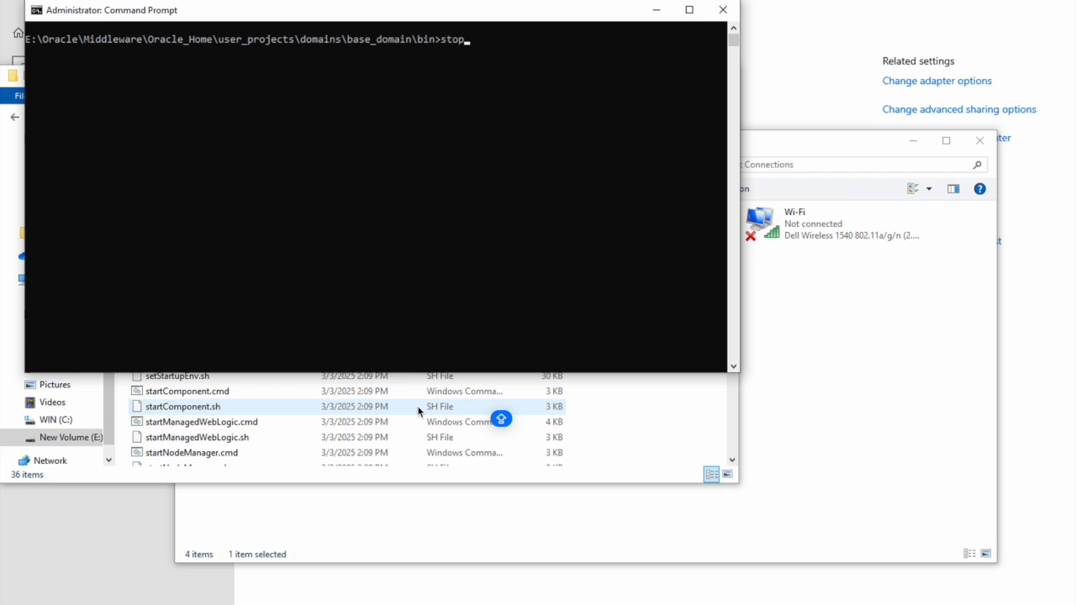
key("Tab")
type("WLS_REPOR")
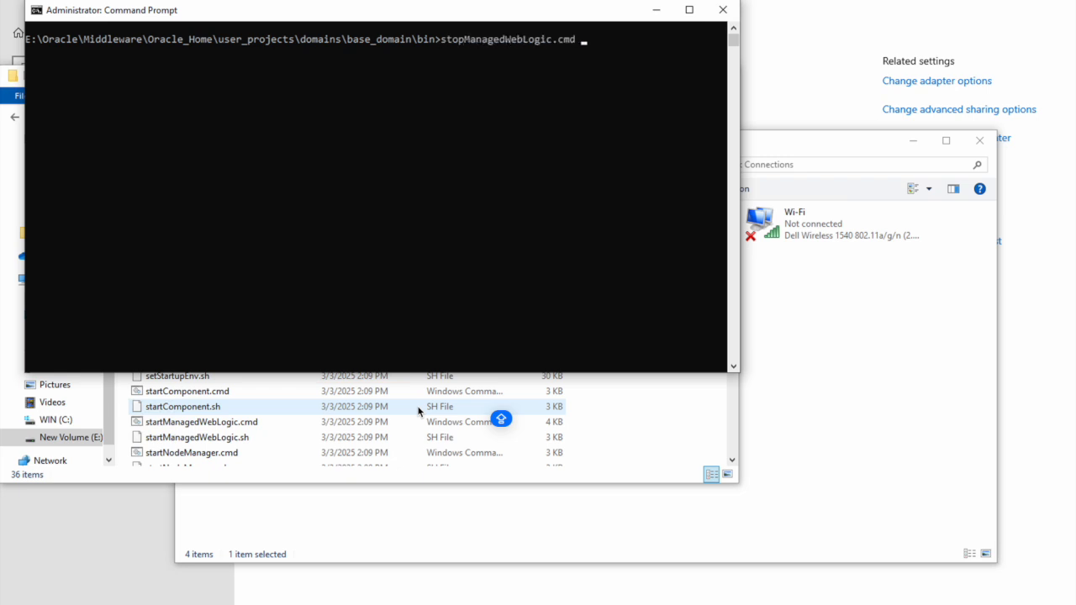
type("TS")
key("Return")
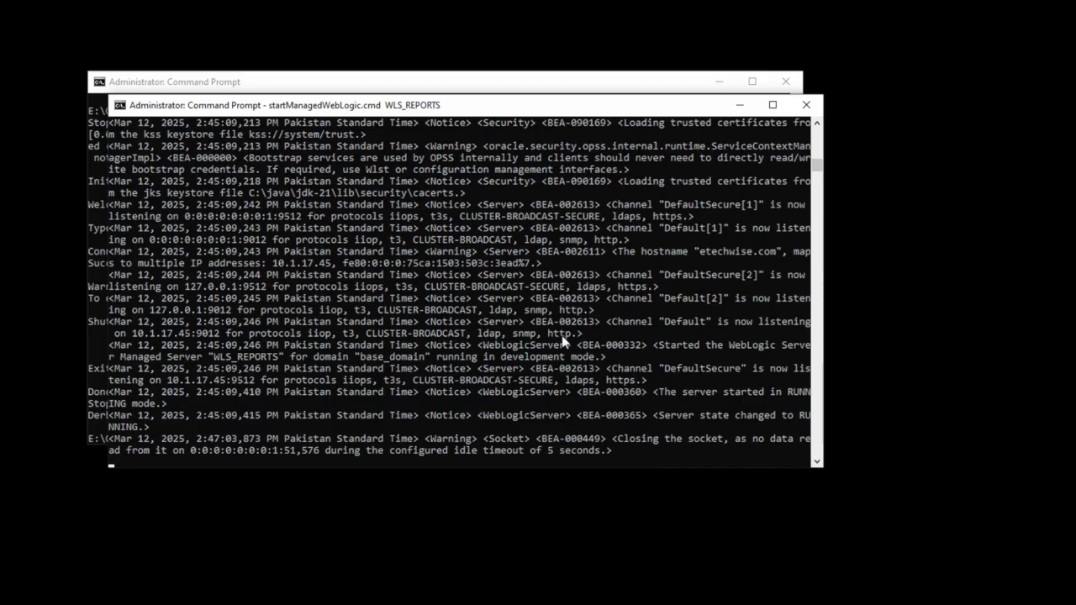
left_click(738, 107)
left_click(720, 82)
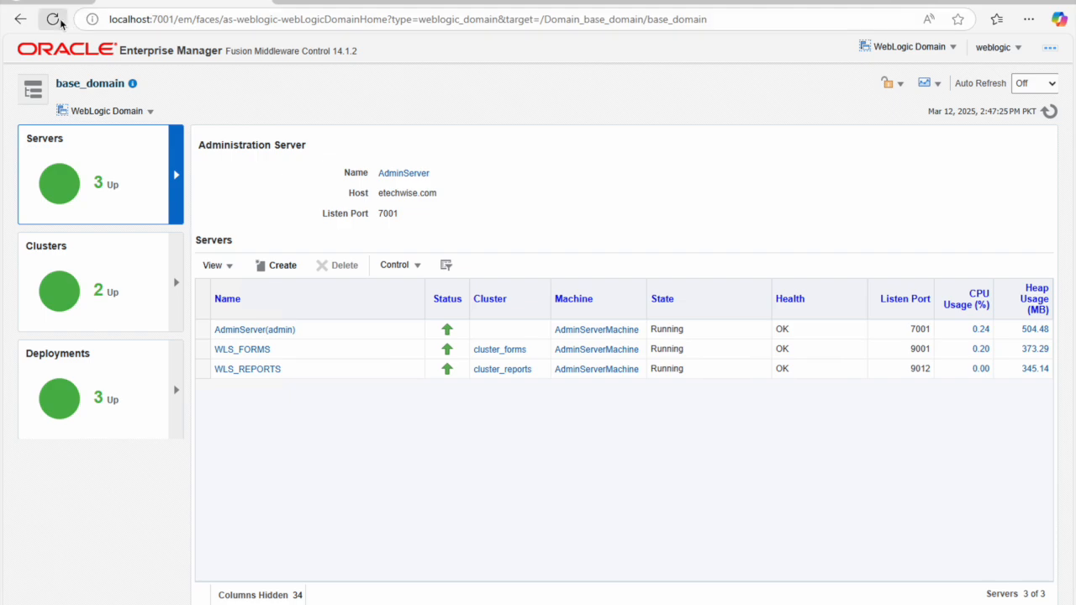
Step: Reload the EM domain page and open localhost:9012/reports/rwservlet in a new tab
left_click(59, 22)
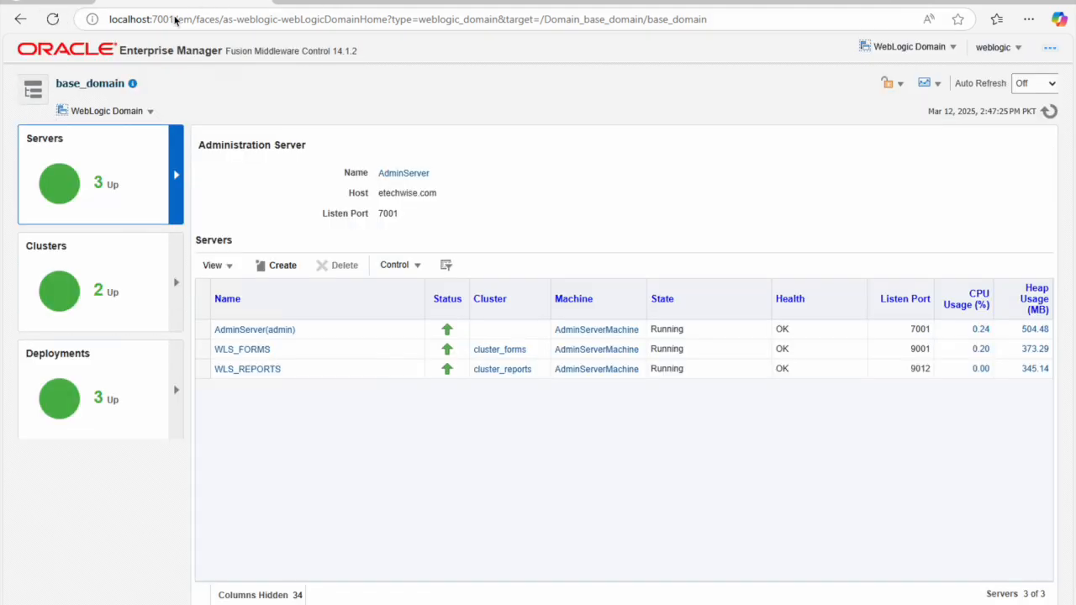
left_click(52, 19)
key("ctrl+t")
type("lo")
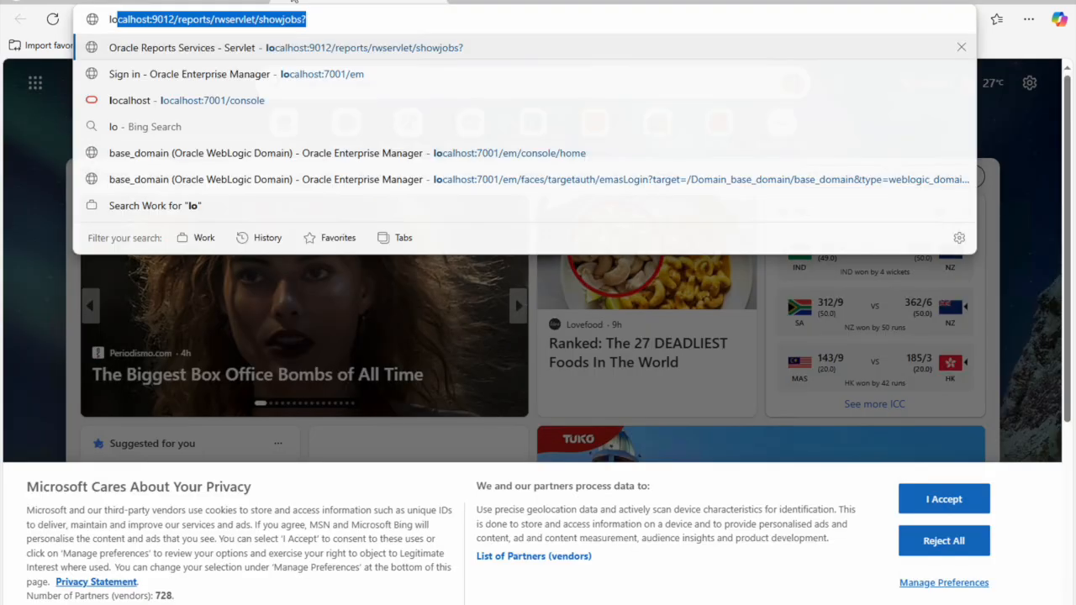
type("calhost")
key("End")
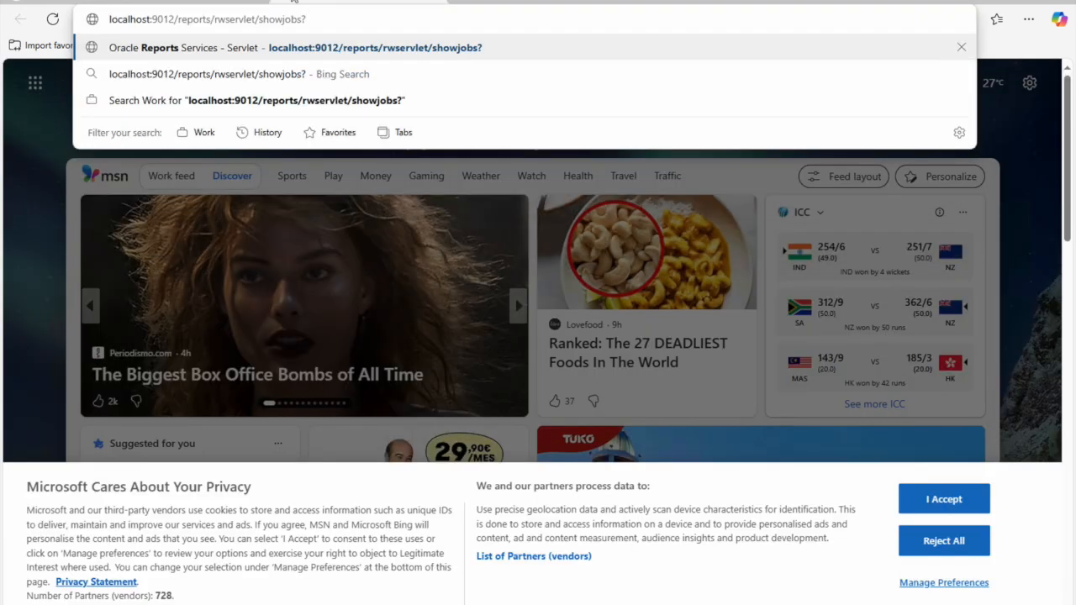
key("shift+Left")
key("shift+Left")
key("shift+Left")
key("shift+Left")
key("shift+Left")
key("shift+Left")
key("shift+Left")
key("shift+Left")
key("shift+Left")
key("shift+Left")
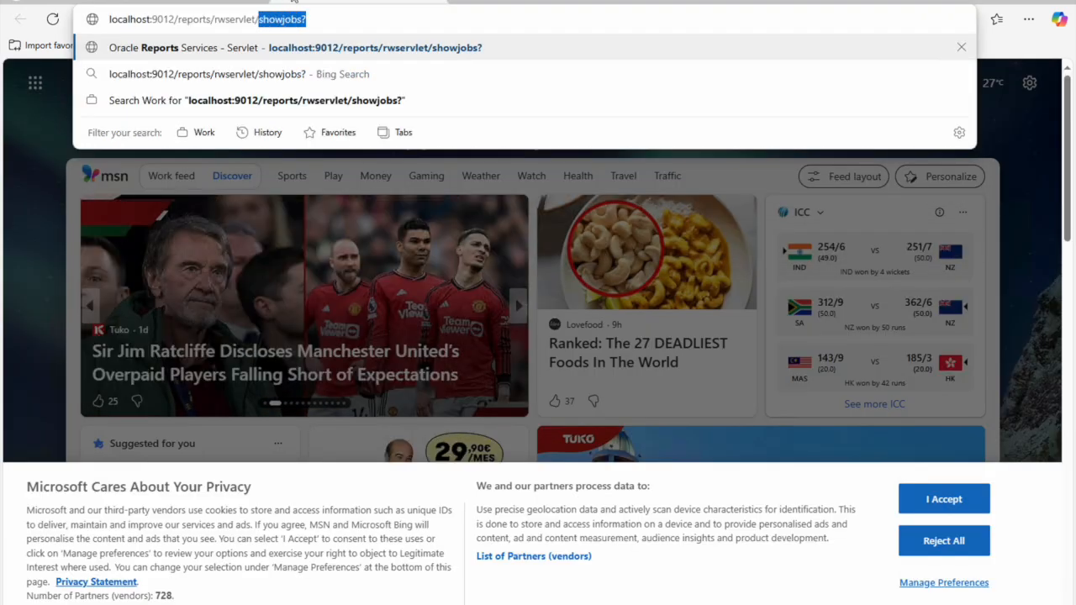
key("BackSpace")
key("Return")
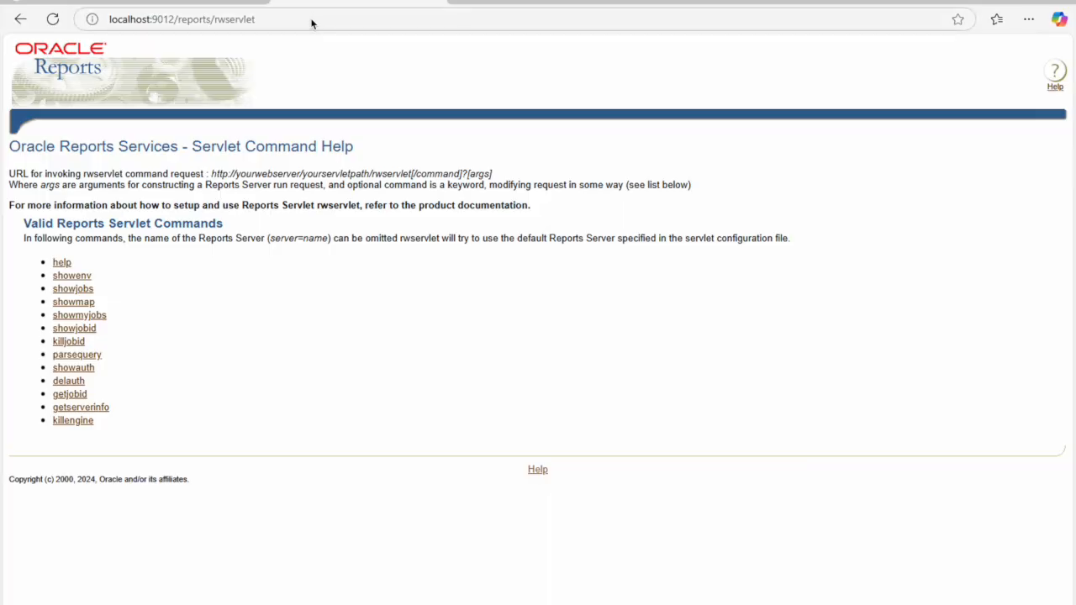
Step: Append /showjobs? to the rwservlet address to request the job list
left_click(311, 24)
left_click(342, 24)
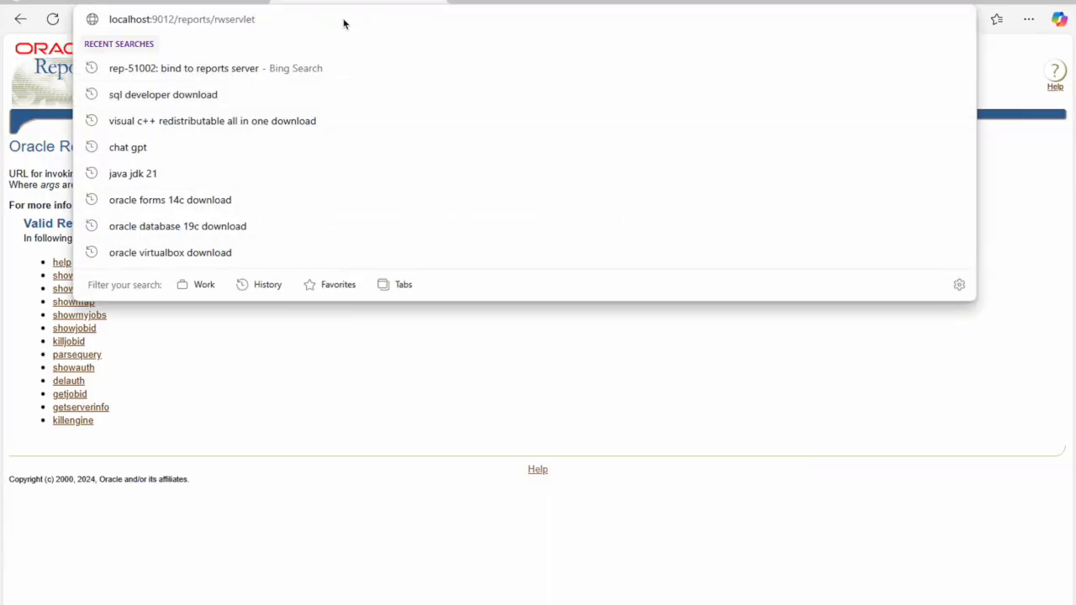
type("/show")
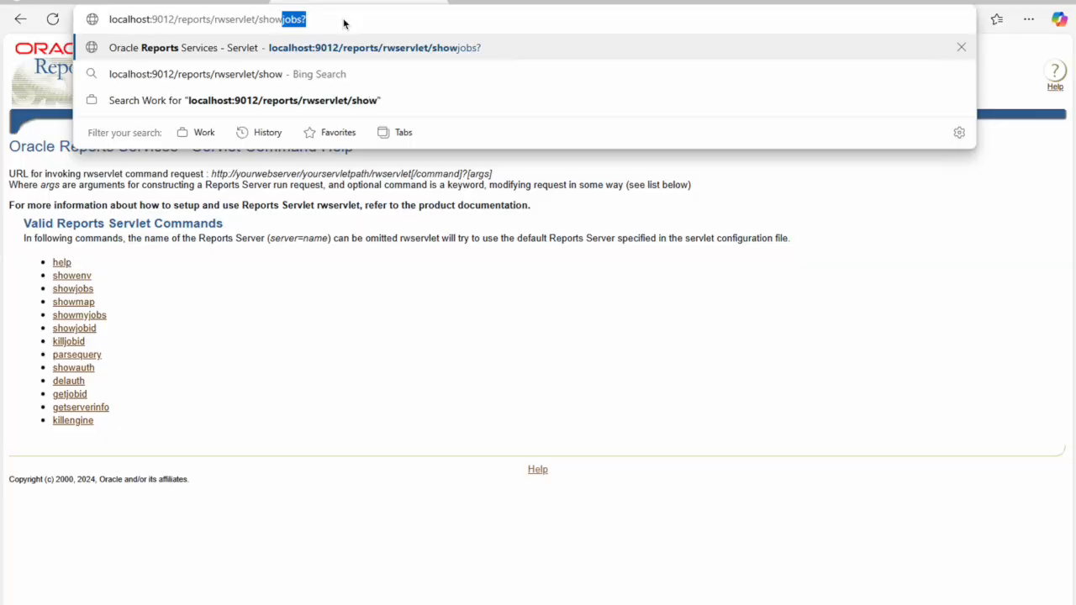
type("jobs?")
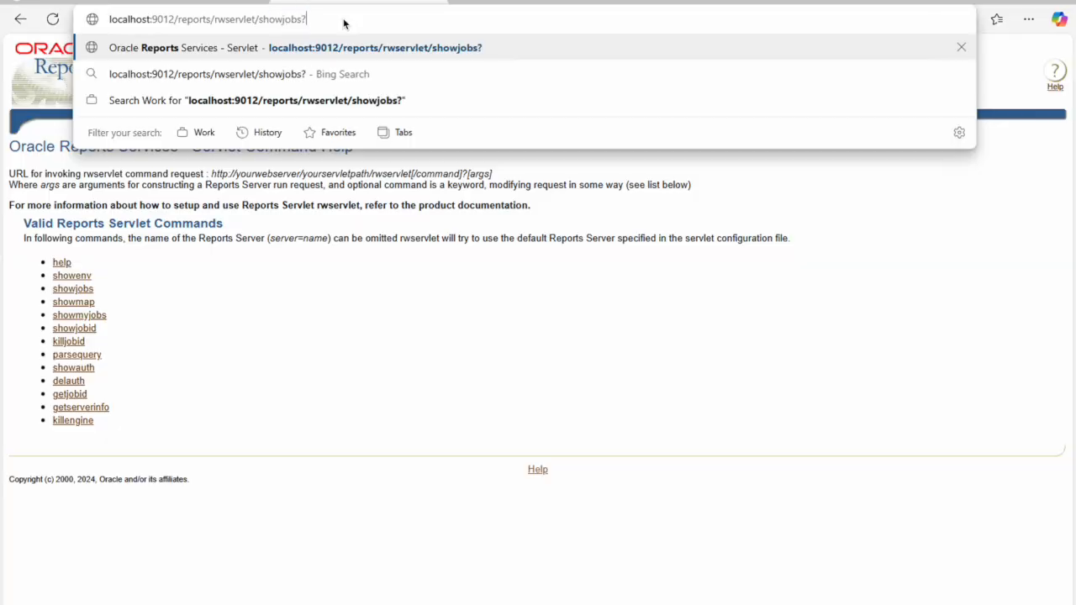
key("Return")
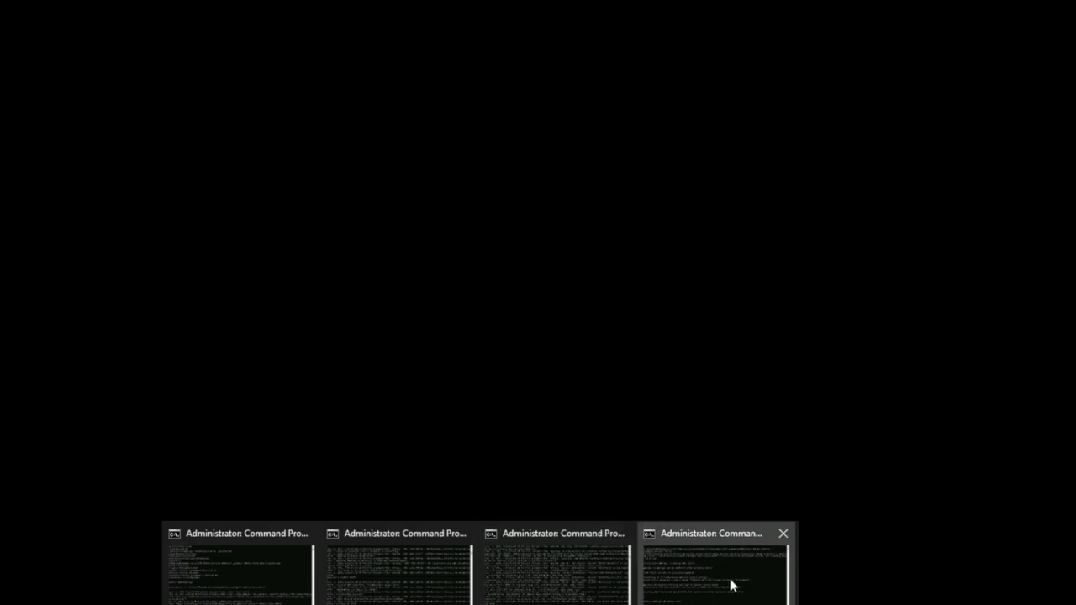
Step: Rerun stopManagedWebLogic.cmd WLS_REPORTS in the fourth Command Prompt, then switch to File Explorer
left_click(732, 583)
key("Up")
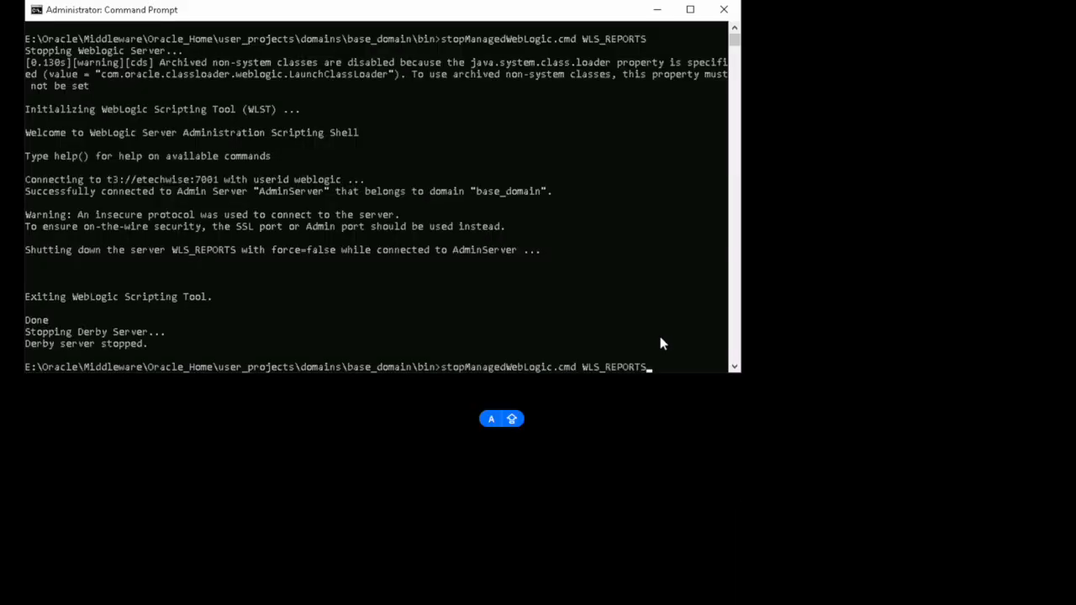
key("Return")
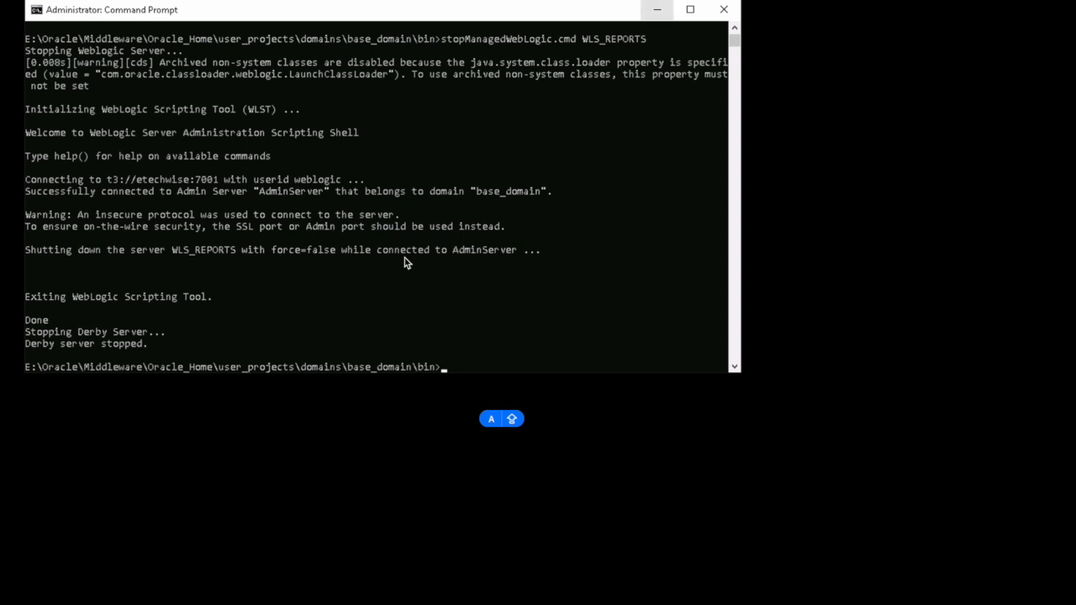
key("alt+Tab")
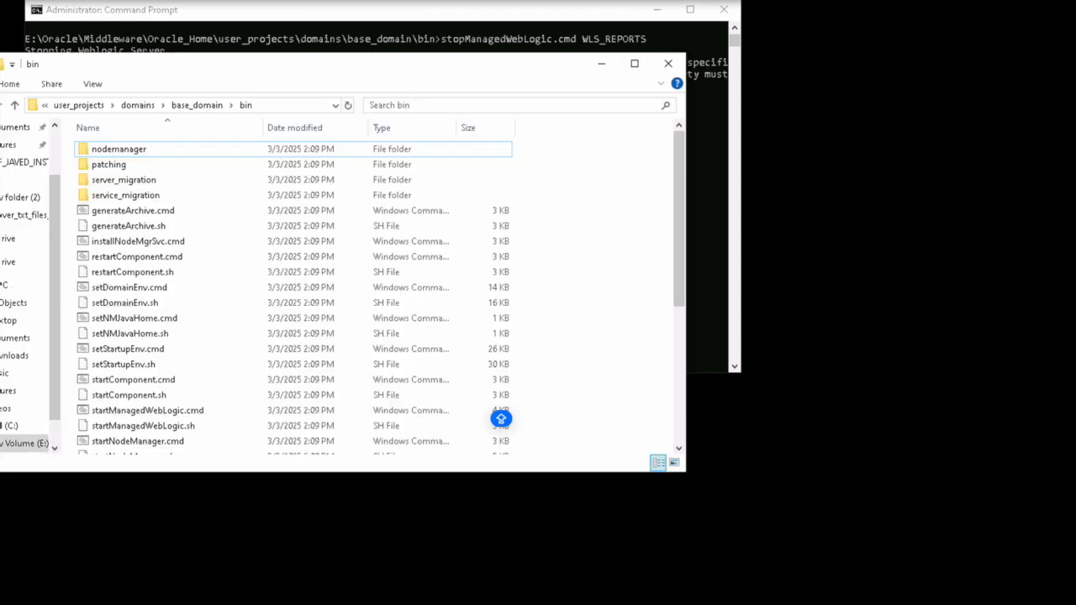
Step: Go up to the Oracle_Home folder and scan its folder list
left_click_drag(356, 73, 325, 77)
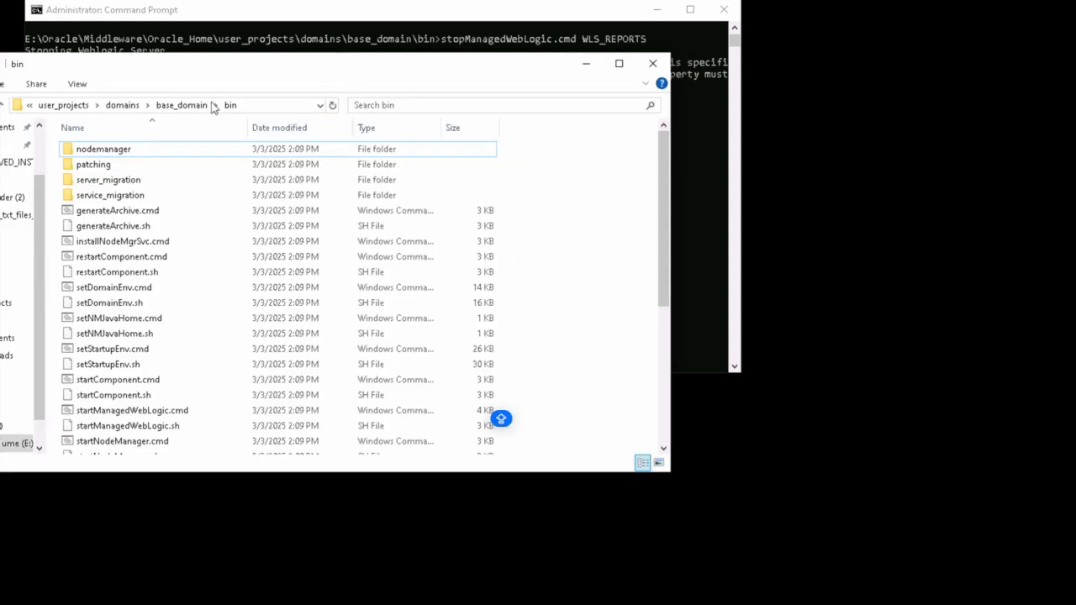
left_click(123, 105)
left_click(95, 108)
left_click(116, 110)
left_click(122, 253)
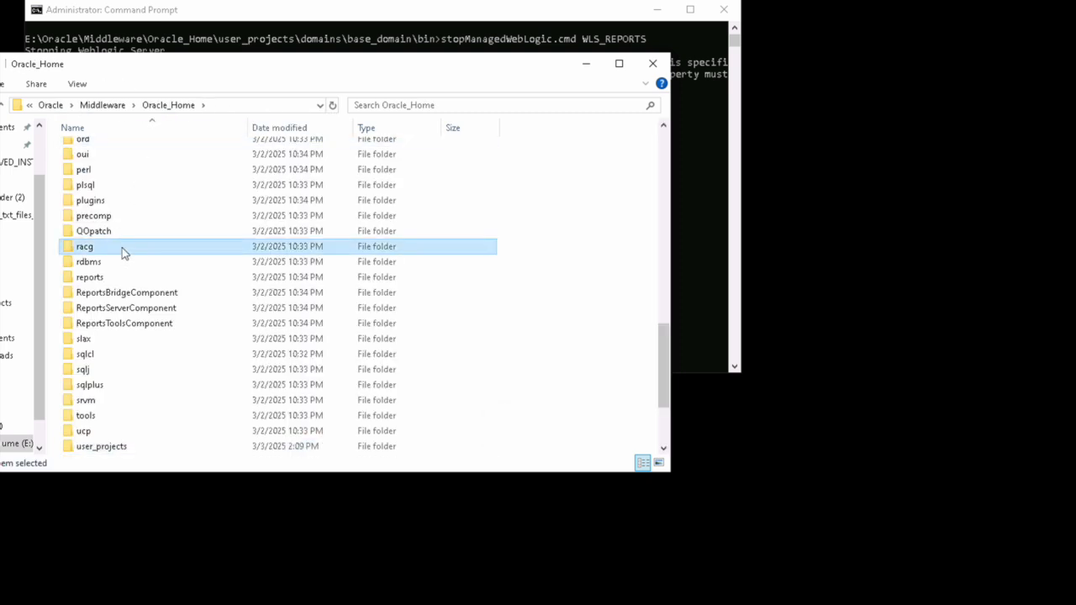
scroll(134, 268, "up", 5)
key("Home")
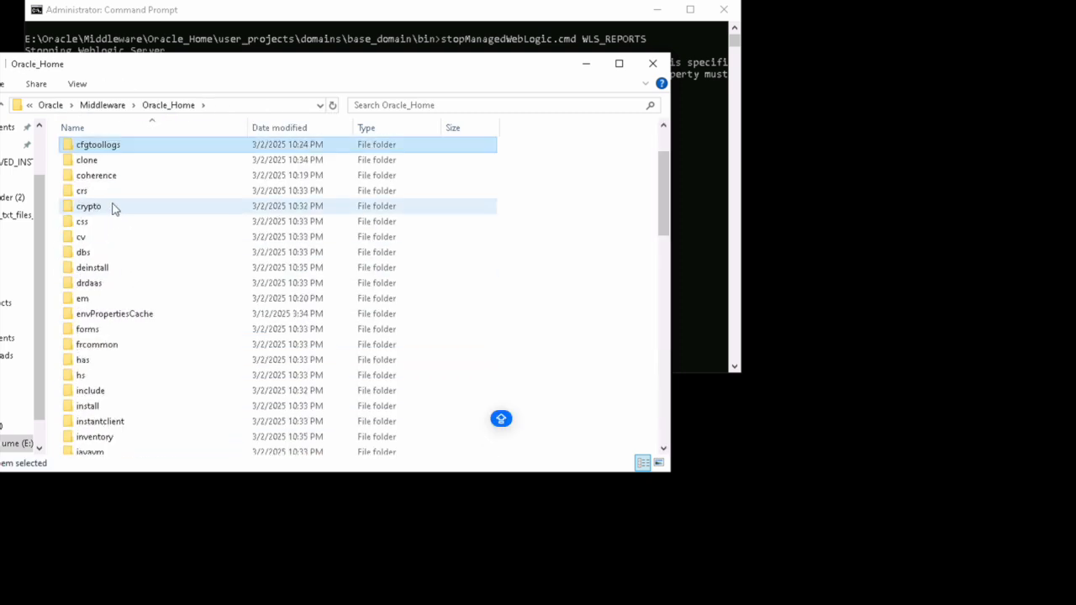
scroll(125, 176, "up", 2)
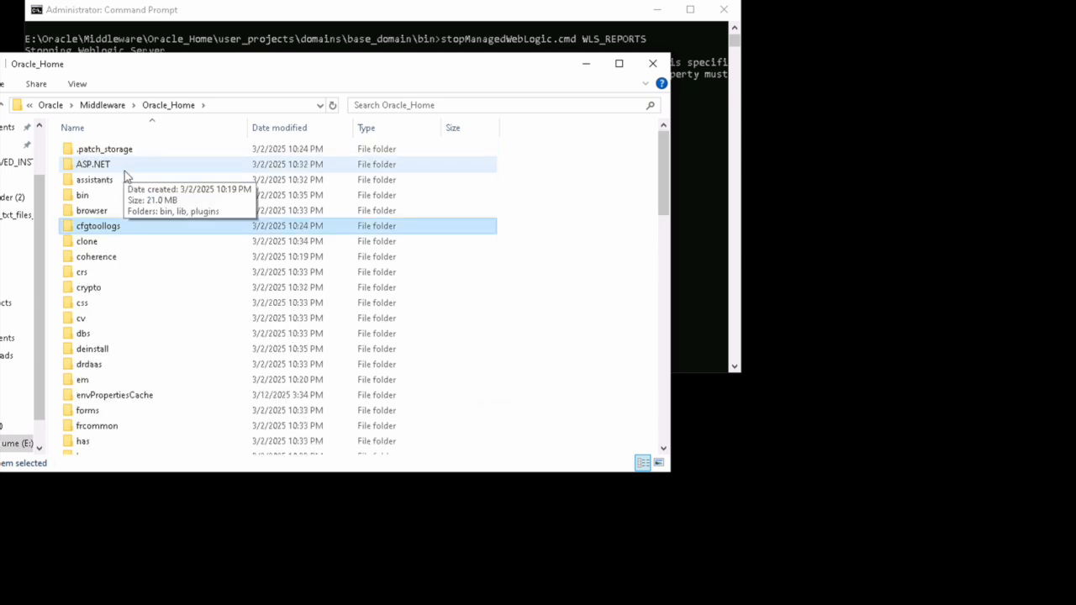
left_click(132, 225)
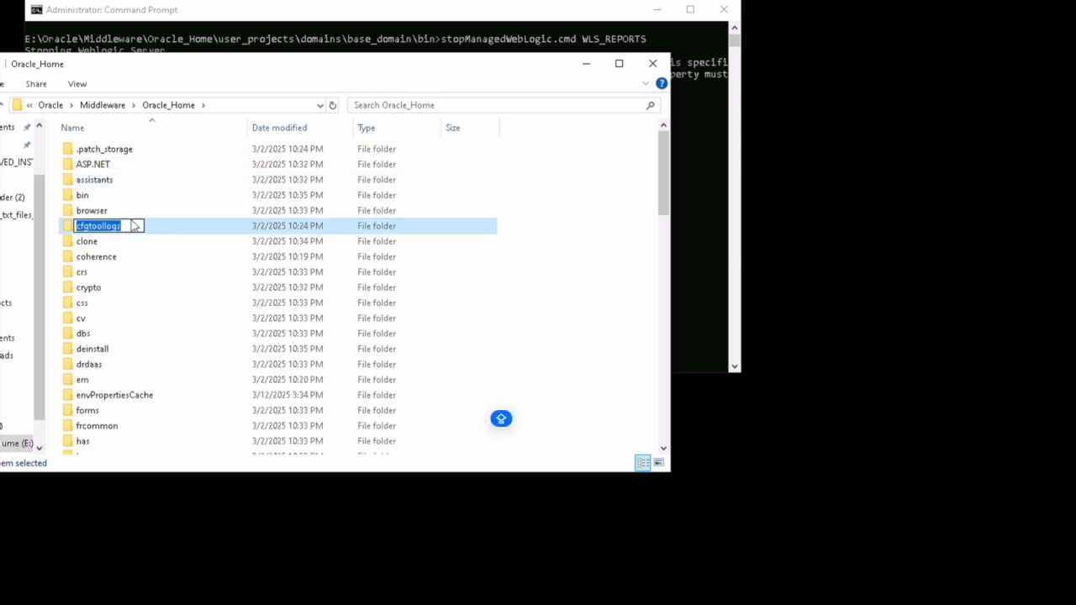
type("c")
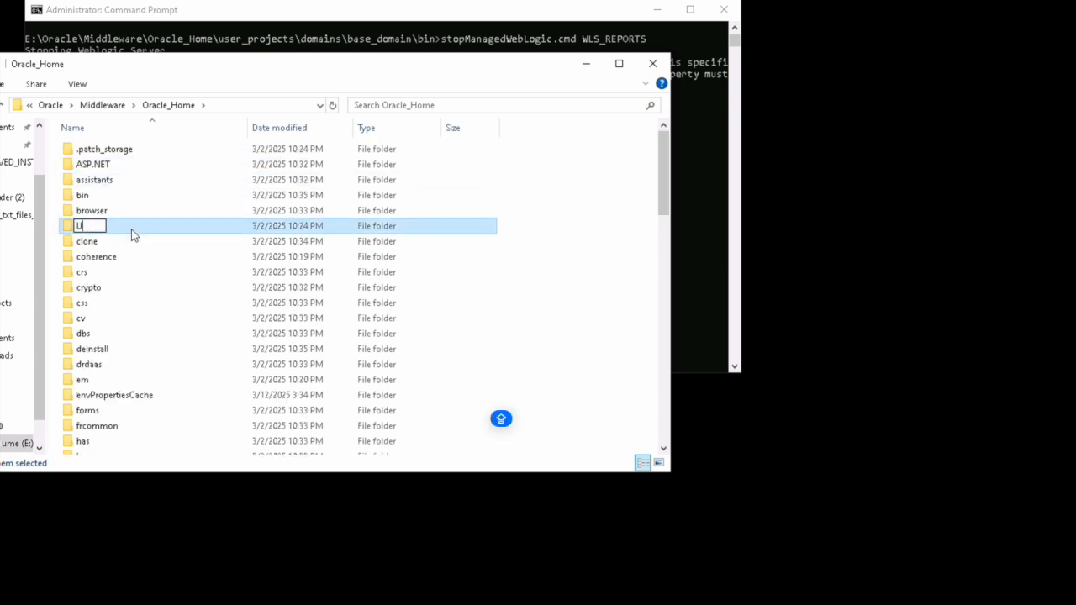
key("Escape")
left_click(134, 288)
key("u")
Step: Open user_projects > domains > base_domain and look into its servers folder
double_click(125, 328)
left_click(103, 169)
double_click(102, 169)
double_click(104, 153)
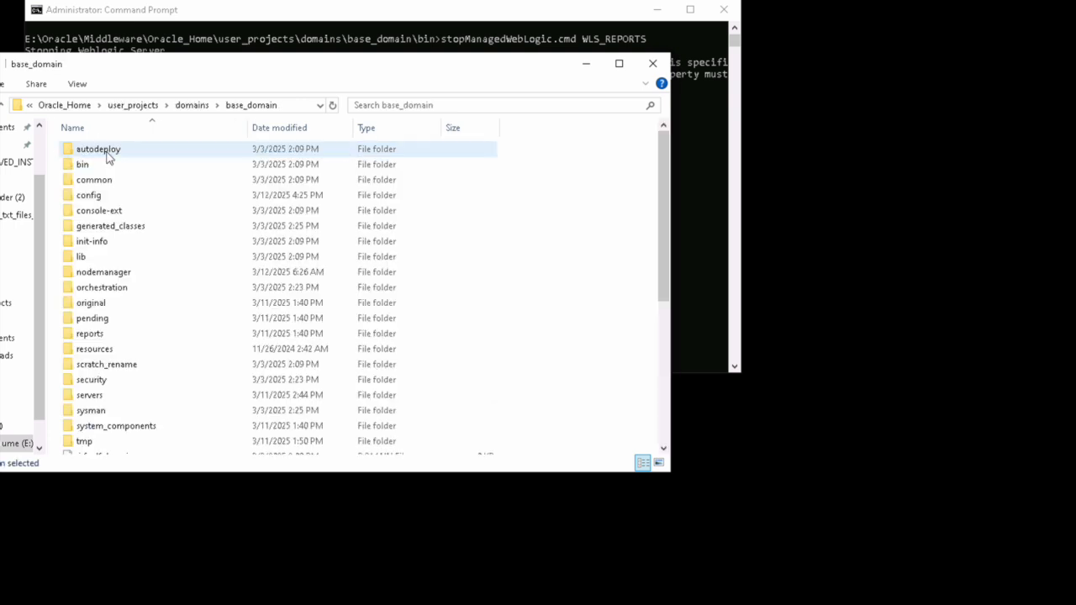
left_click(98, 166)
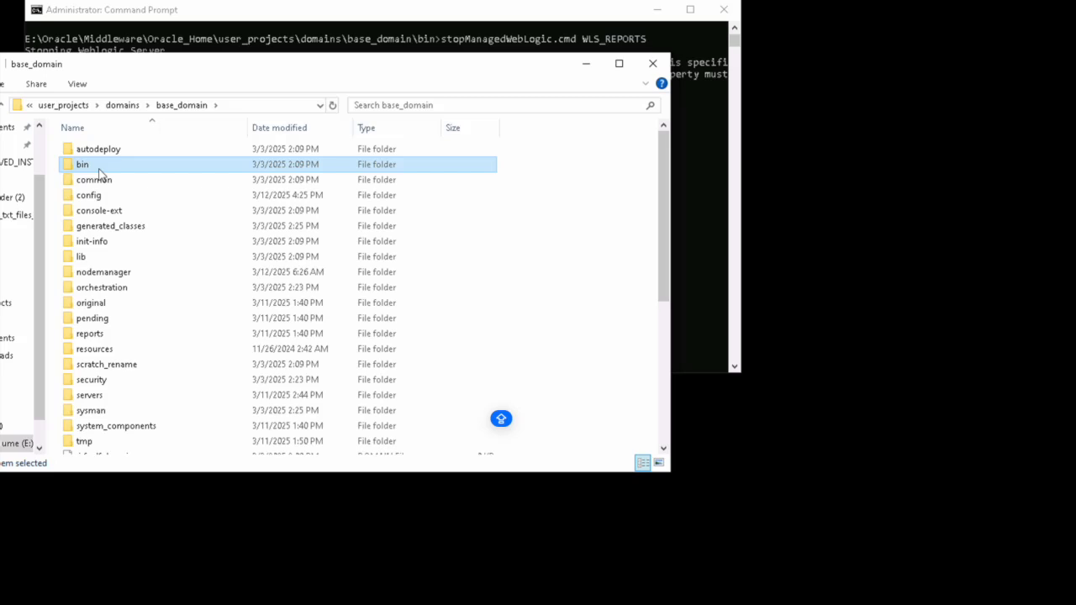
left_click(96, 195)
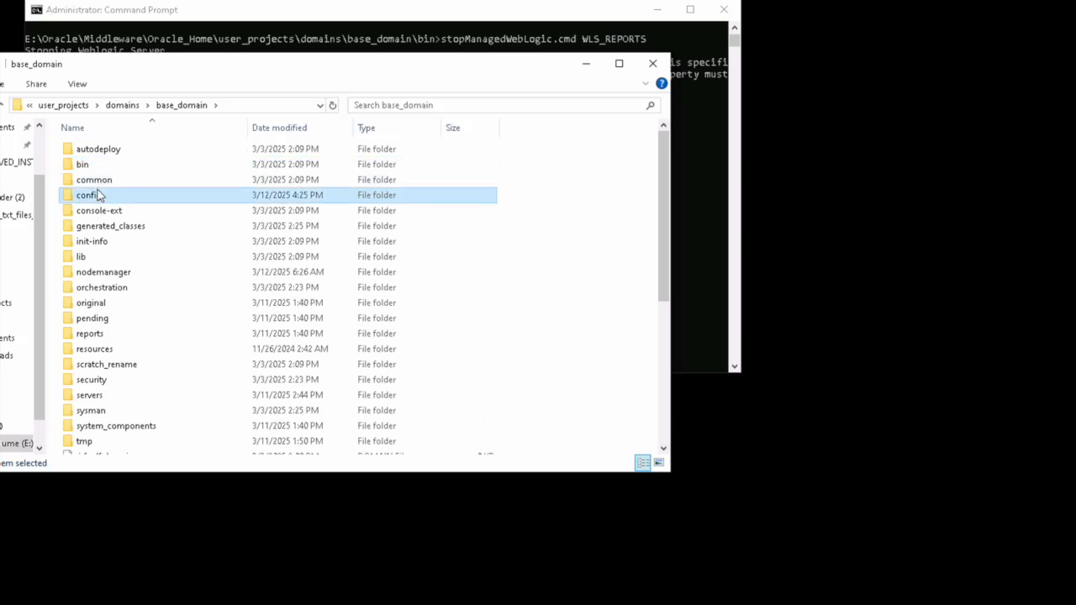
scroll(118, 324, "down", 2)
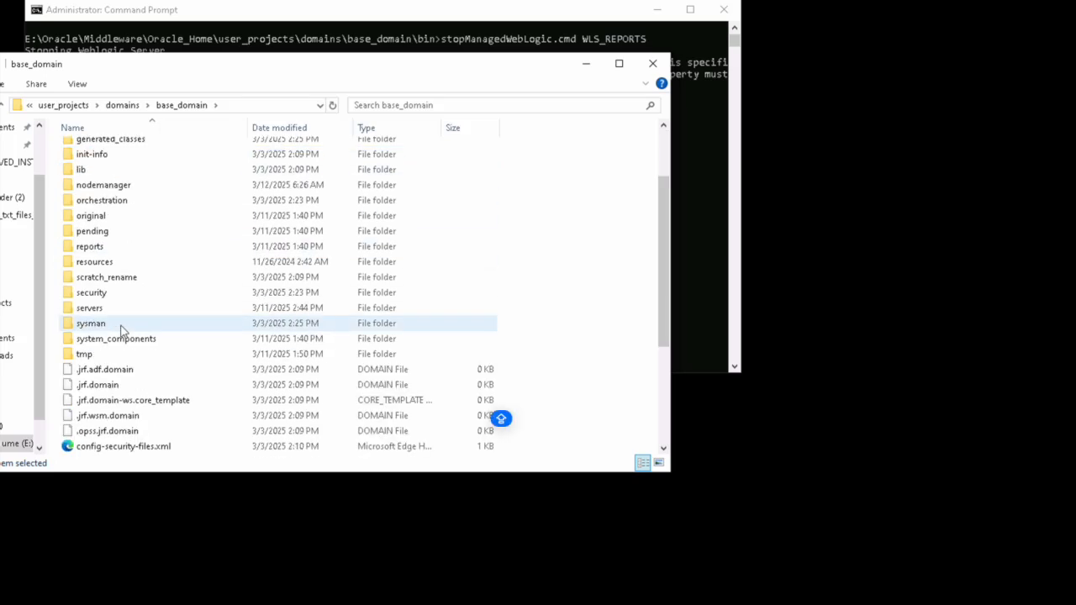
double_click(107, 311)
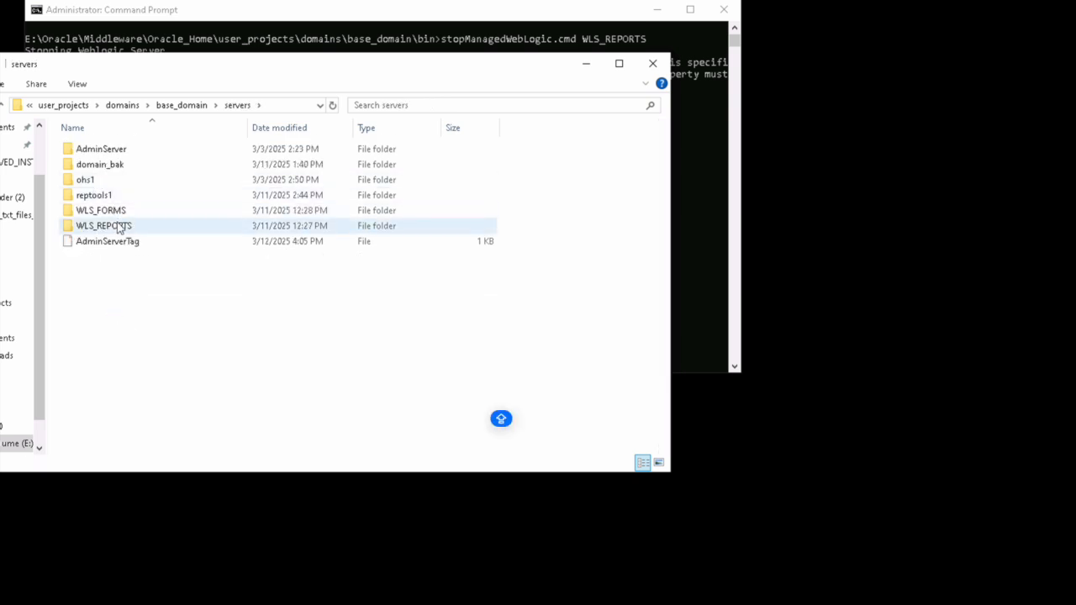
Step: From base_domain, open config > fmwconfig > servers > WLS_REPORTS
left_click(187, 108)
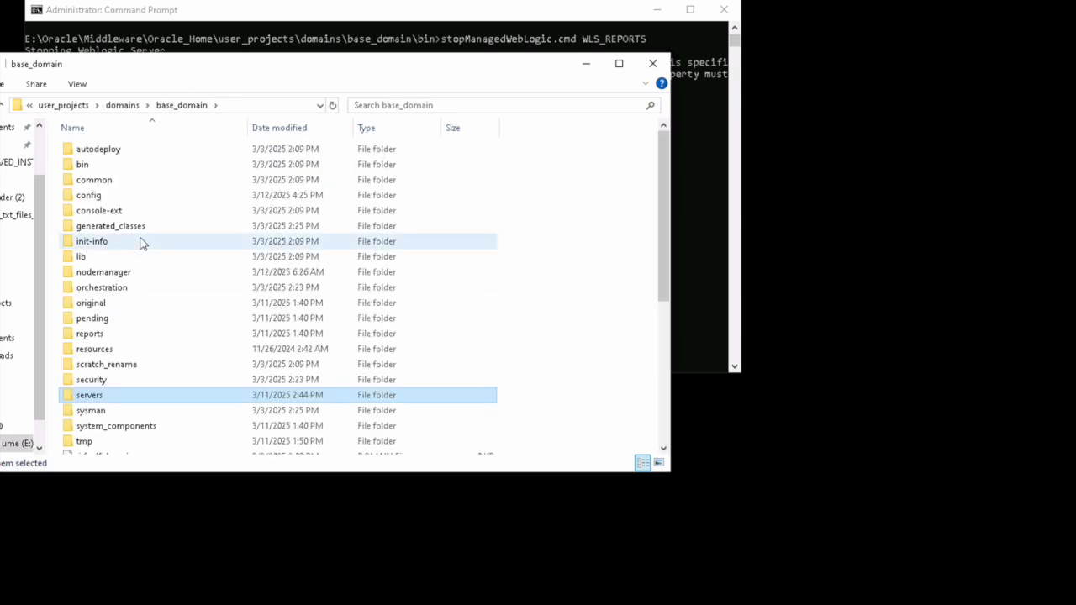
left_click(105, 195)
double_click(105, 195)
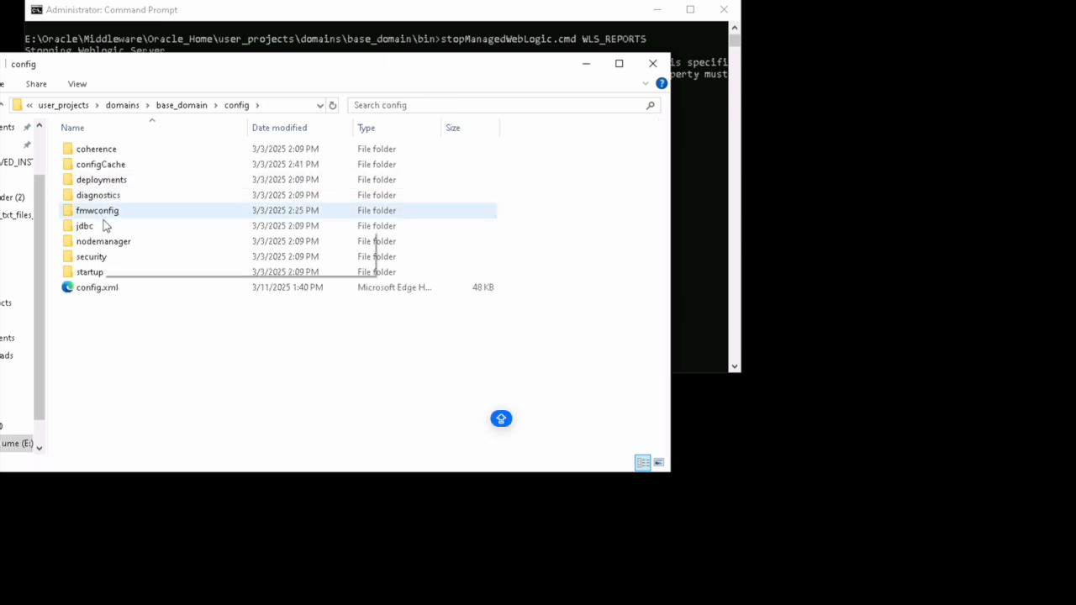
double_click(112, 211)
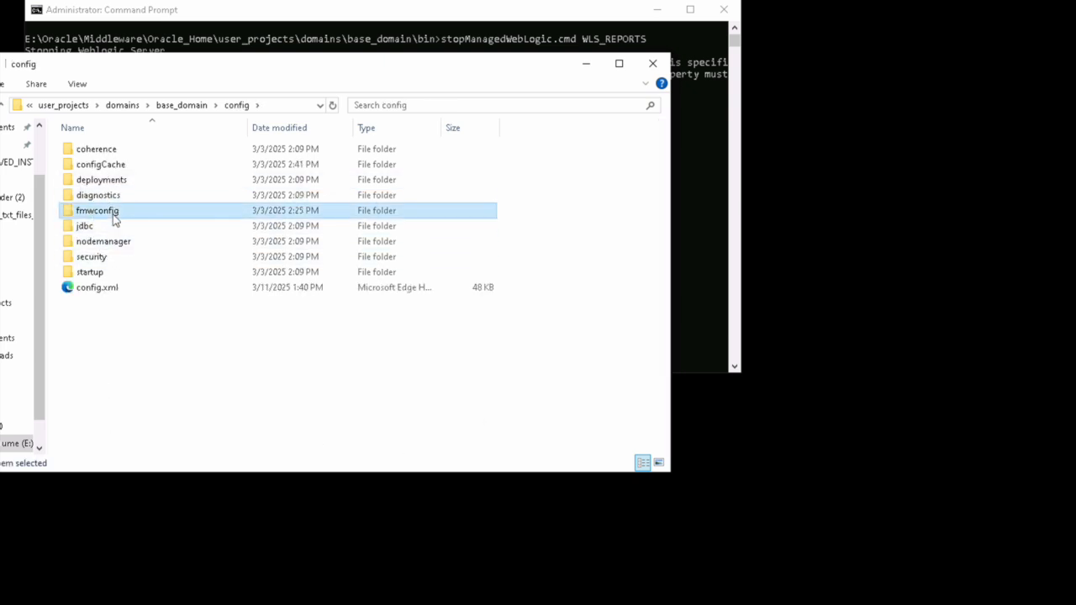
left_click(114, 167)
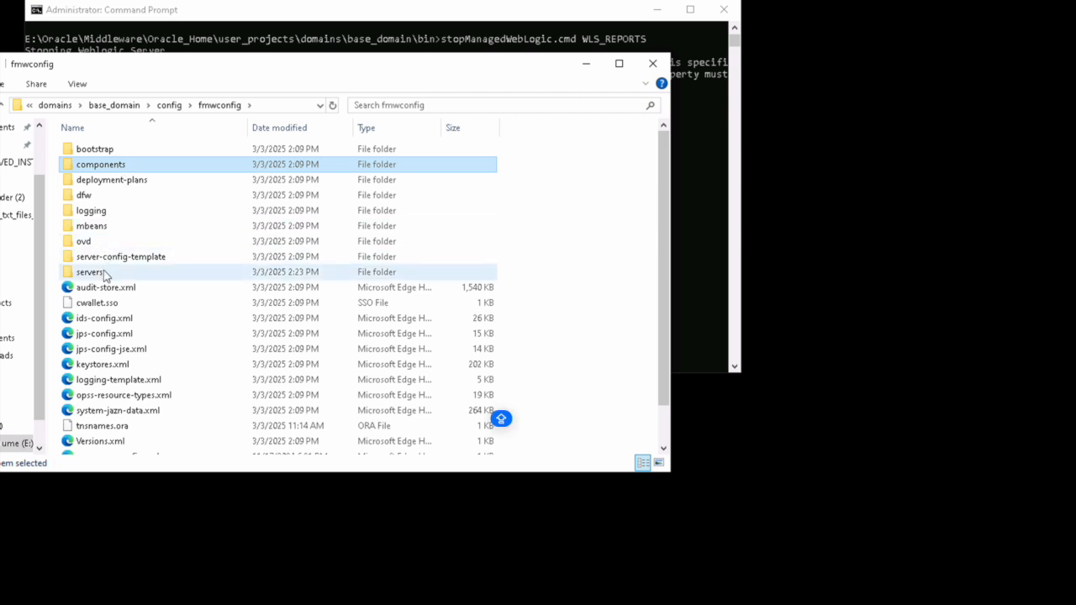
double_click(100, 272)
double_click(107, 183)
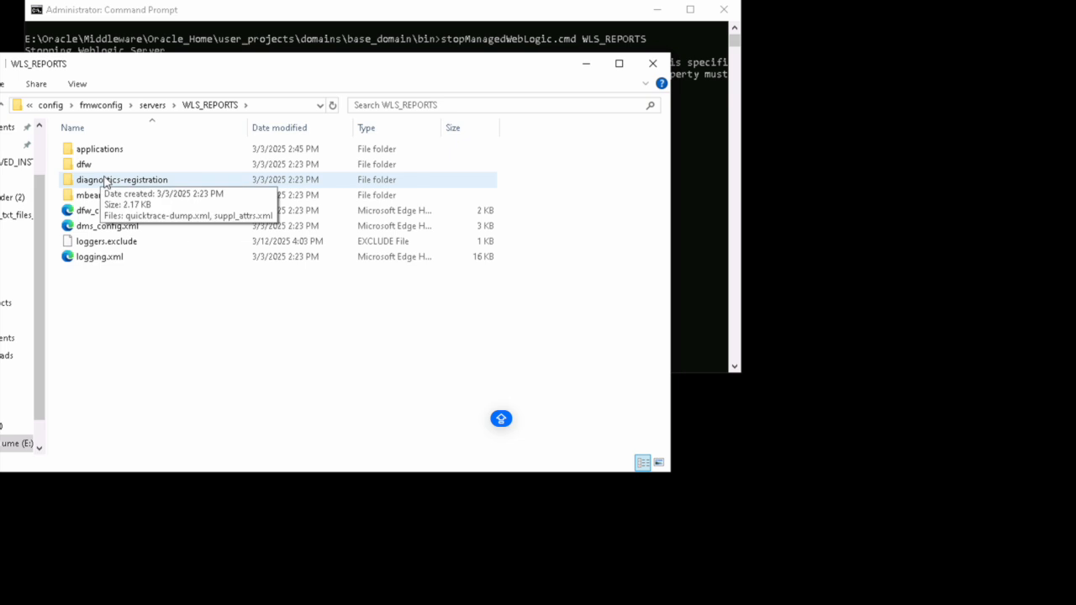
Step: Open applications > reports_14.1.2 > configuration and right-click rwnetwork.conf
left_click(108, 152)
double_click(110, 155)
double_click(109, 155)
double_click(110, 155)
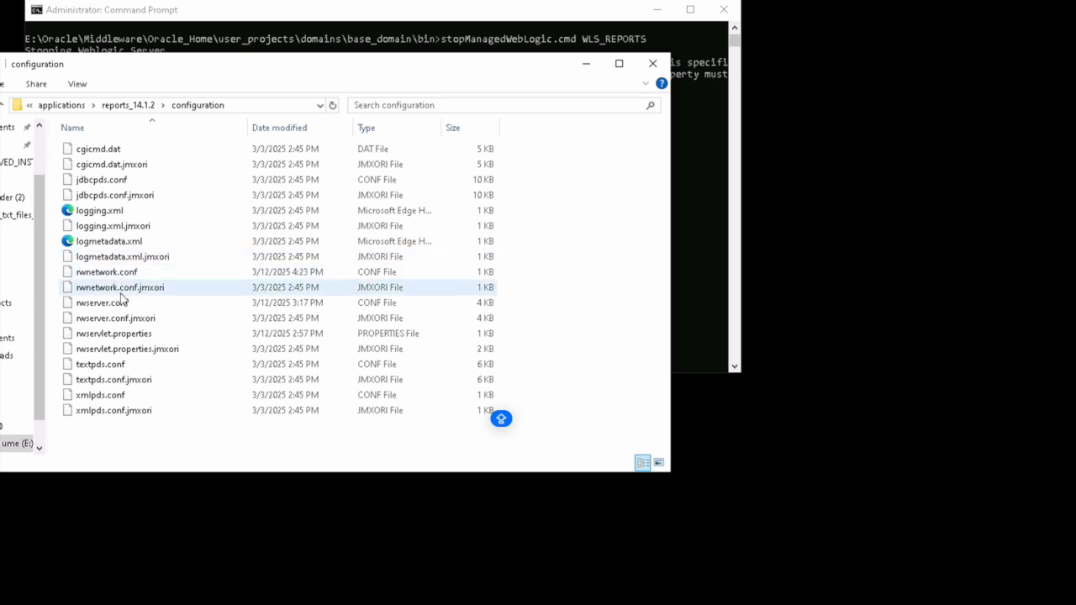
left_click(116, 272)
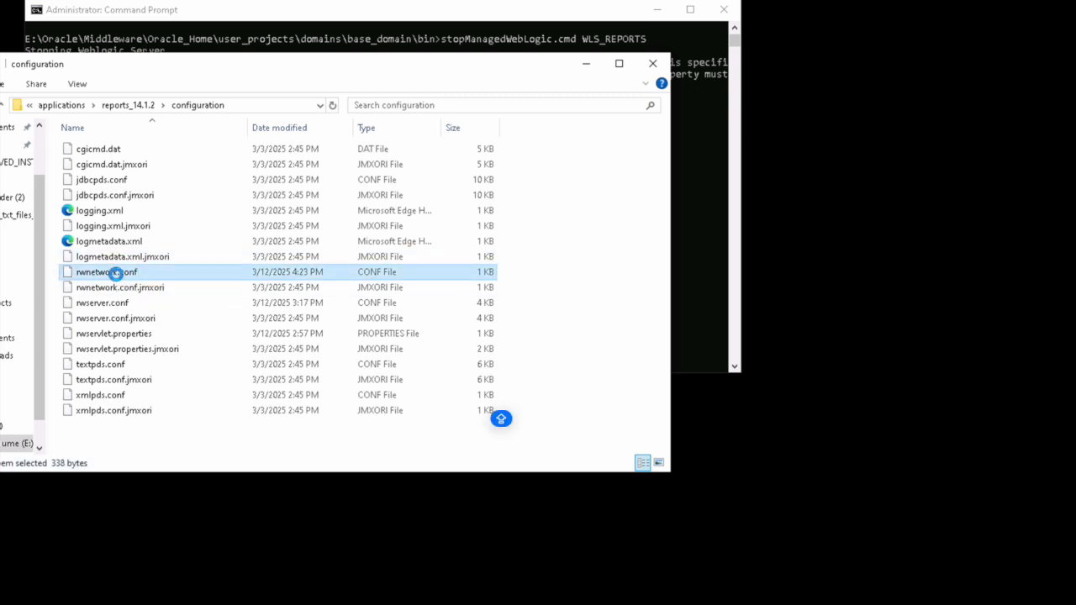
right_click(116, 273)
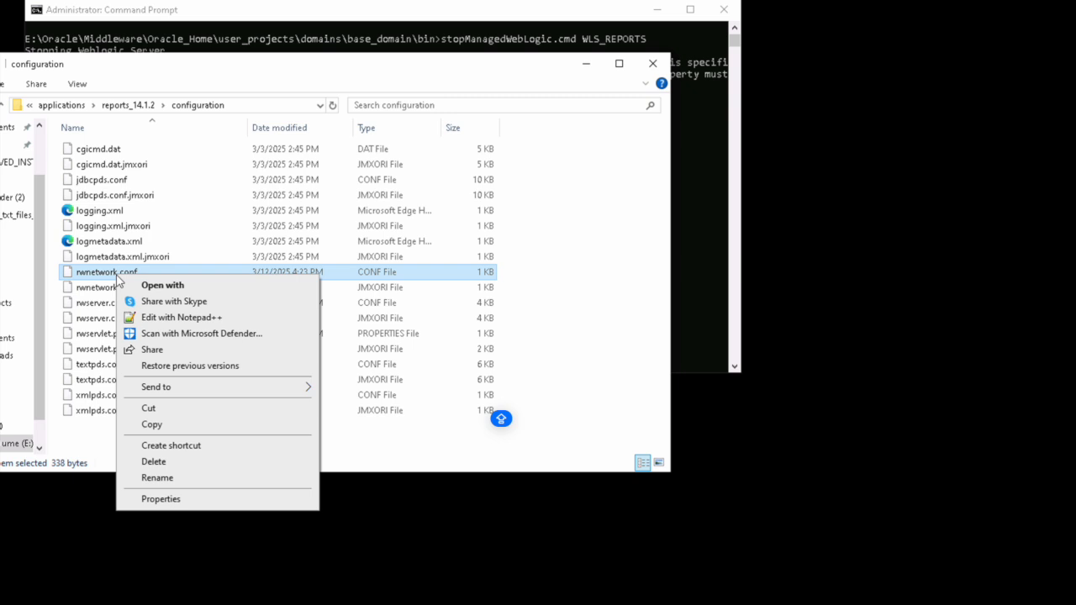
Step: Open rwnetwork.conf in Notepad++ and duplicate the namingService comment as line 8
left_click(188, 320)
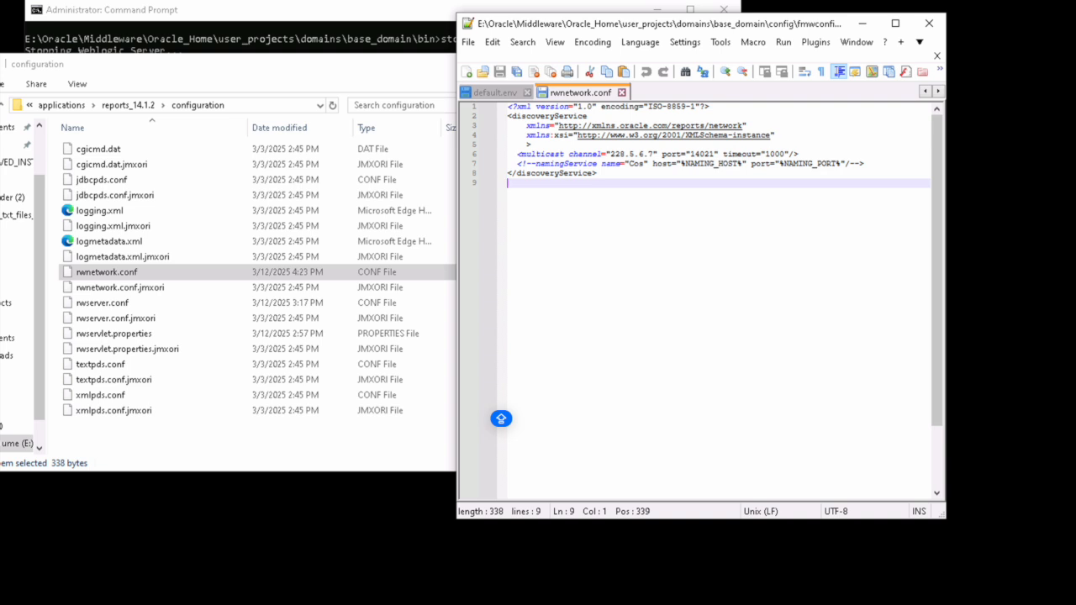
left_click(866, 164)
key("Home")
key("Home")
key("Left")
key("Right")
key("Right")
key("Right")
key("Right")
key("Right")
key("Right")
key("Right")
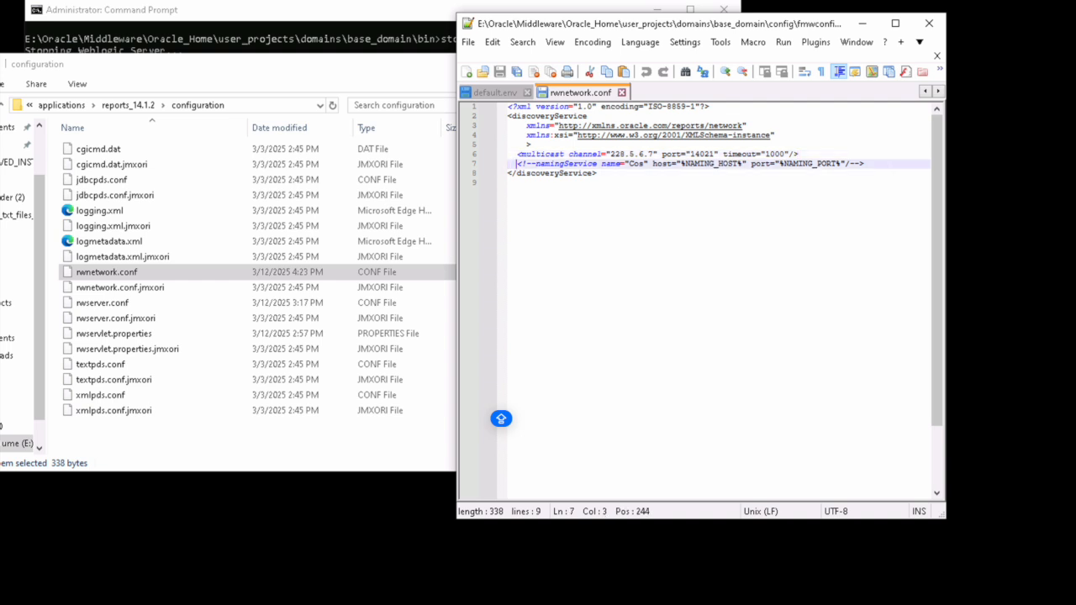
key("Left")
key("Left")
key("Left")
key("Left")
key("Left")
key("shift+End")
key("ctrl+c")
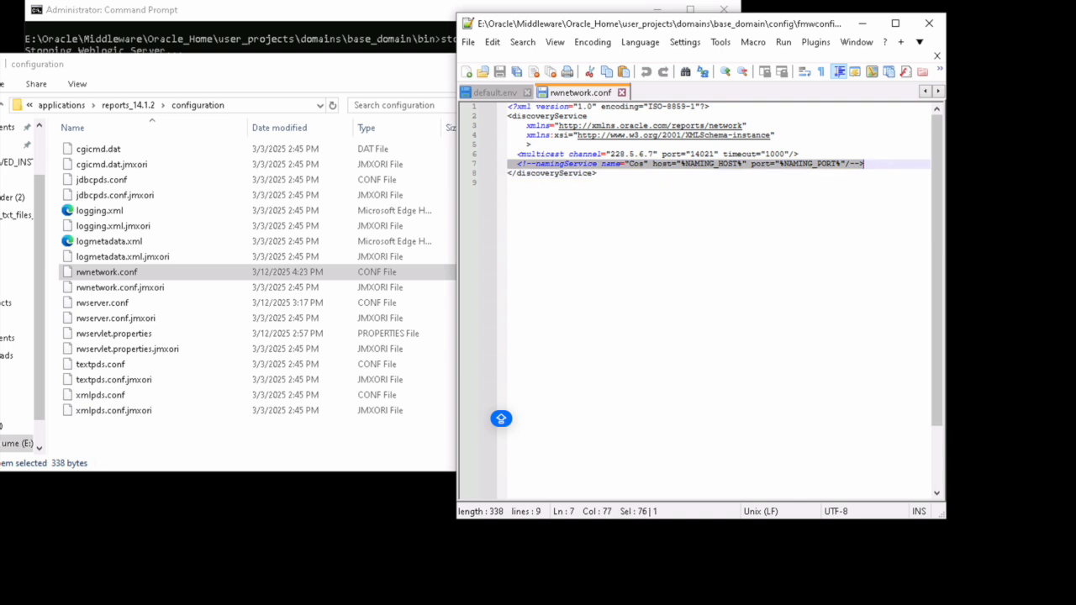
key("End")
key("Return")
key("ctrl+v")
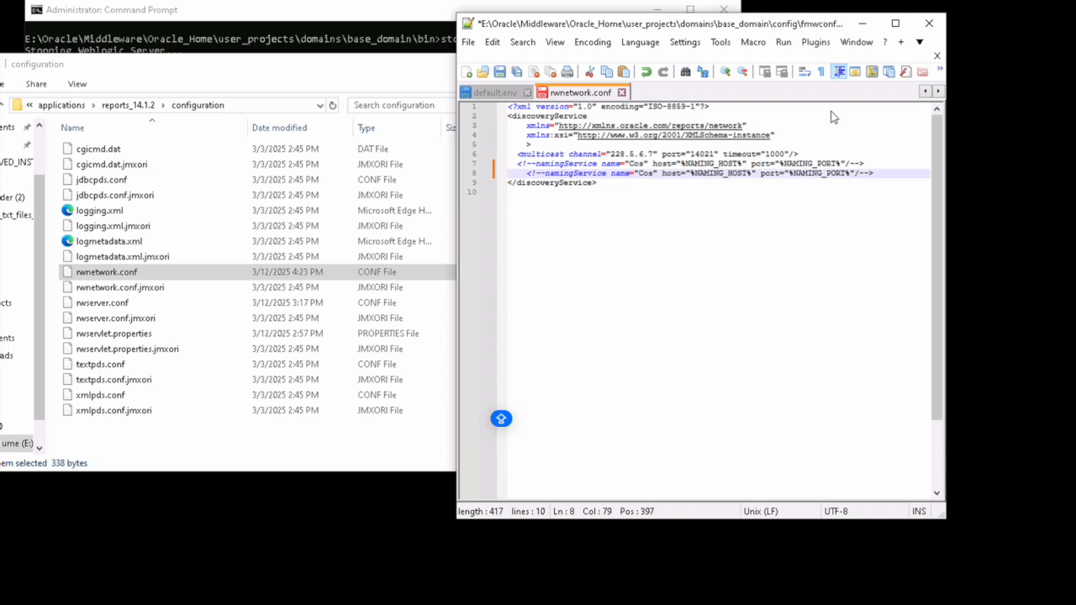
Step: Uncomment line 8, set its host to 127.0.0.1, and remove the %NAMING_PORT% placeholder
left_click(508, 183)
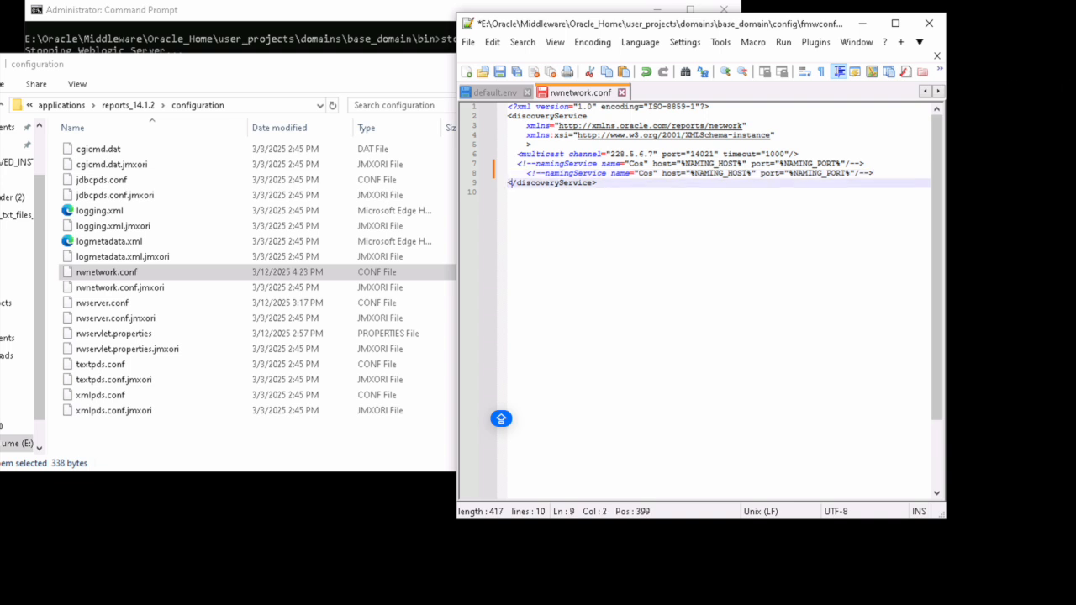
key("Up")
key("Up")
key("Down")
key("Right")
key("Right")
key("Right")
key("Right")
key("Right")
key("Right")
key("Right")
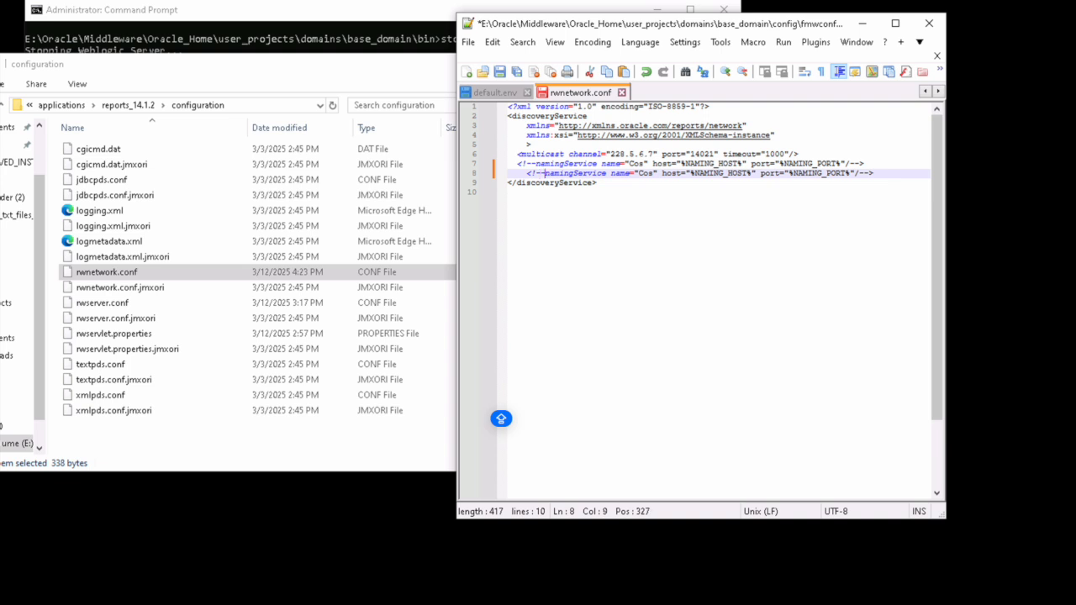
key("BackSpace")
key("BackSpace")
key("Delete")
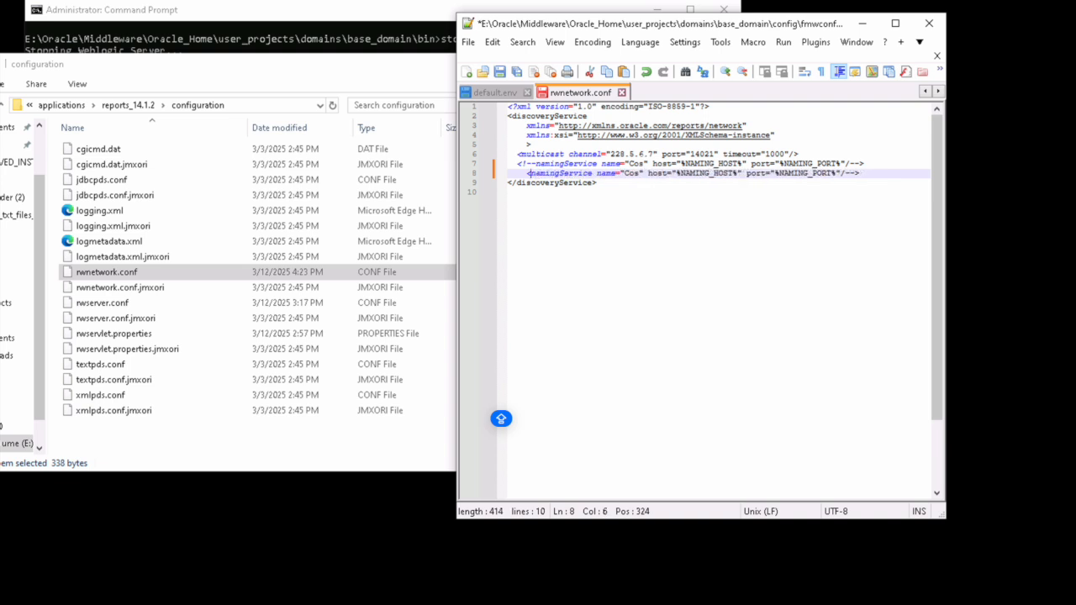
key("Right")
key("Right")
key("Right")
key("Right")
key("Right")
key("Right")
key("Right")
key("Right")
key("Right")
key("Right")
key("Right")
key("Right")
key("Right")
key("Right")
key("Right")
key("Right")
key("Right")
key("Right")
key("Right")
key("Right")
key("Right")
key("Right")
key("Right")
key("Right")
key("Right")
key("Right")
key("Right")
key("Right")
key("Right")
key("Right")
key("Right")
key("Right")
key("Right")
key("Right")
key("Right")
key("Right")
key("Right")
key("Right")
key("Right")
key("Right")
key("BackSpace")
key("BackSpace")
key("BackSpace")
key("BackSpace")
key("BackSpace")
key("BackSpace")
key("BackSpace")
key("BackSpace")
key("BackSpace")
key("BackSpace")
key("BackSpace")
key("BackSpace")
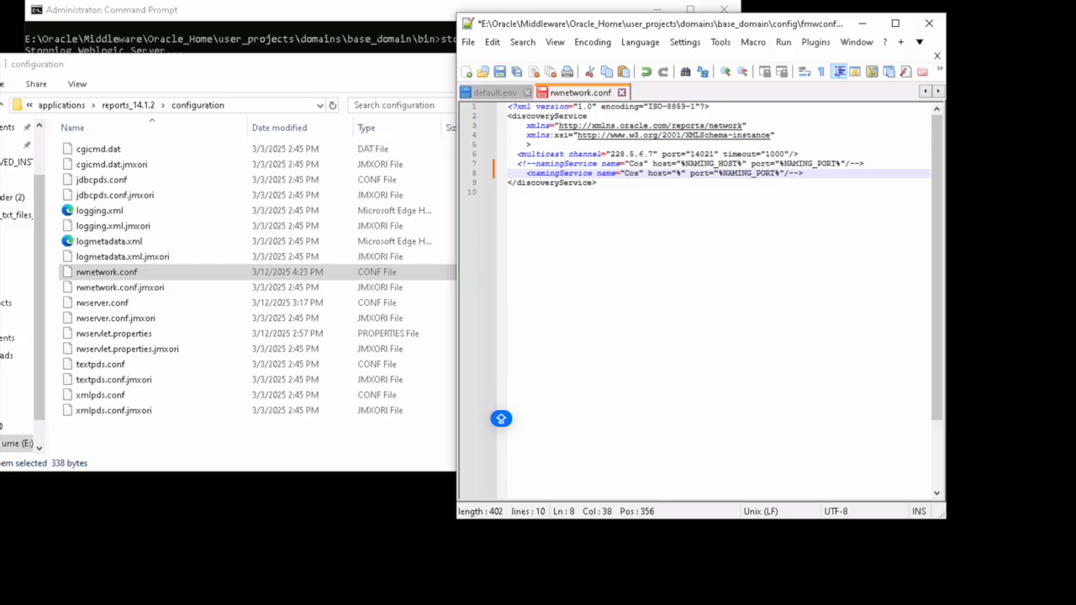
key("BackSpace")
type("127")
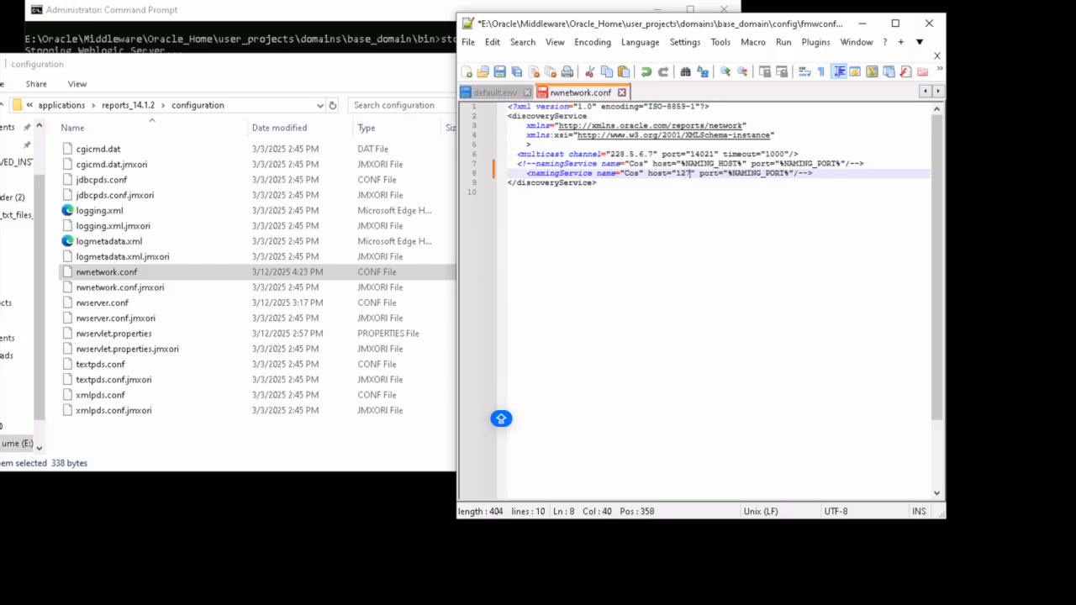
type(".0.0")
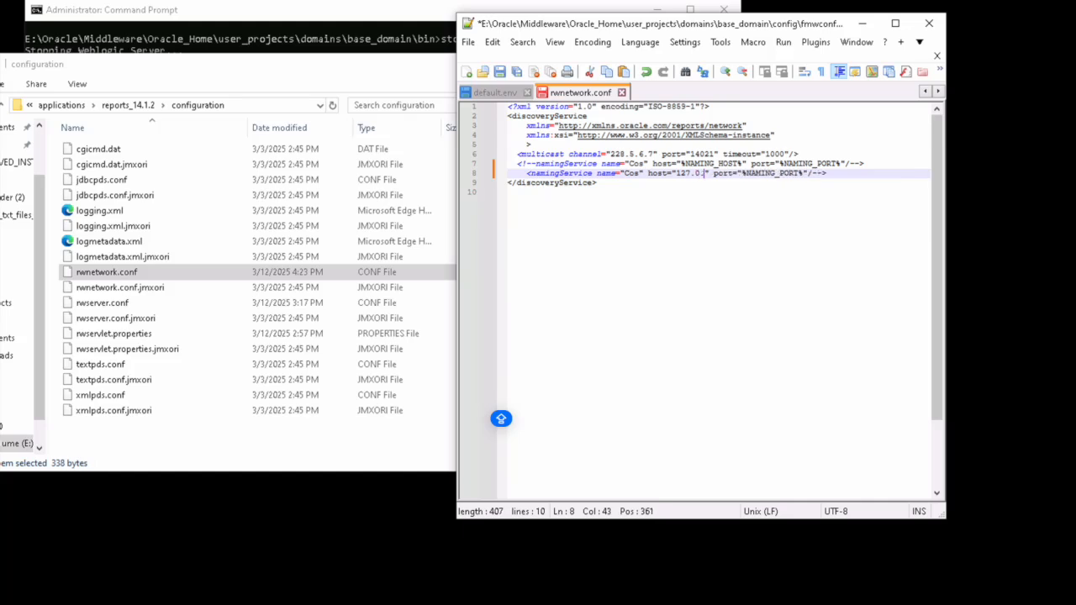
type(".1")
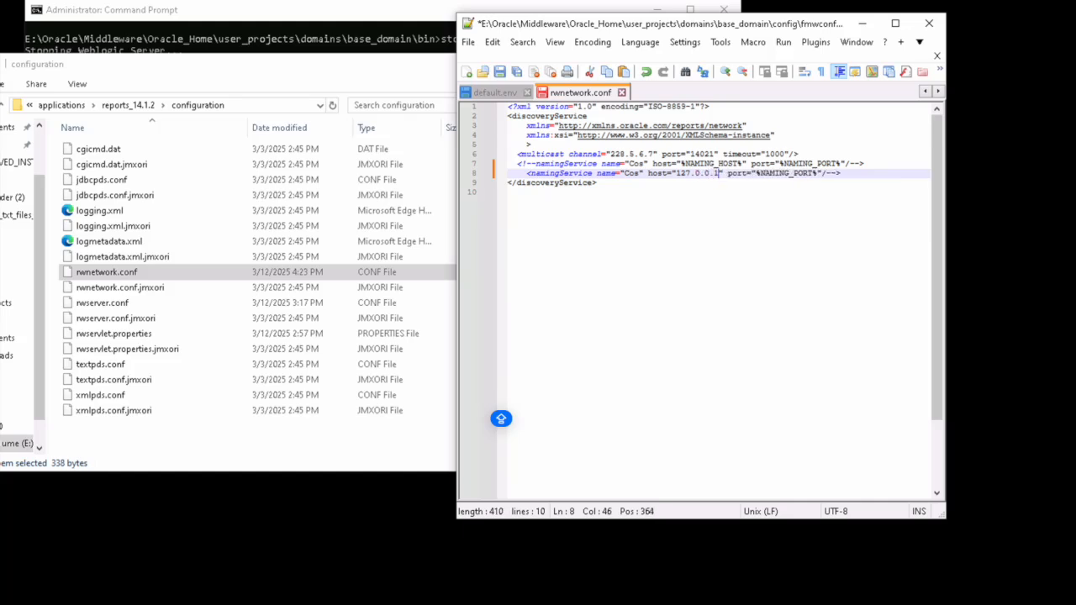
key("Right")
key("Right")
key("Right")
key("Right")
key("Right")
key("Right")
key("Right")
key("shift+Right")
key("shift+Right")
key("shift+Right")
key("shift+Right")
key("shift+Right")
key("shift+Right")
key("shift+Right")
key("shift+Right")
key("shift+Right")
key("shift+Right")
key("shift+Right")
key("shift+Right")
key("shift+Right")
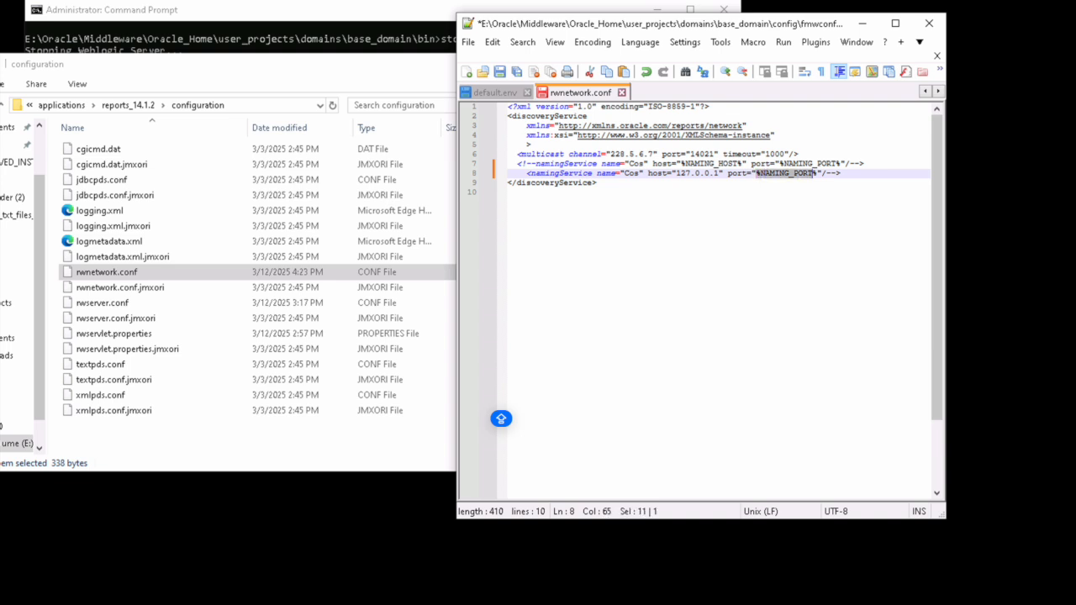
key("Delete")
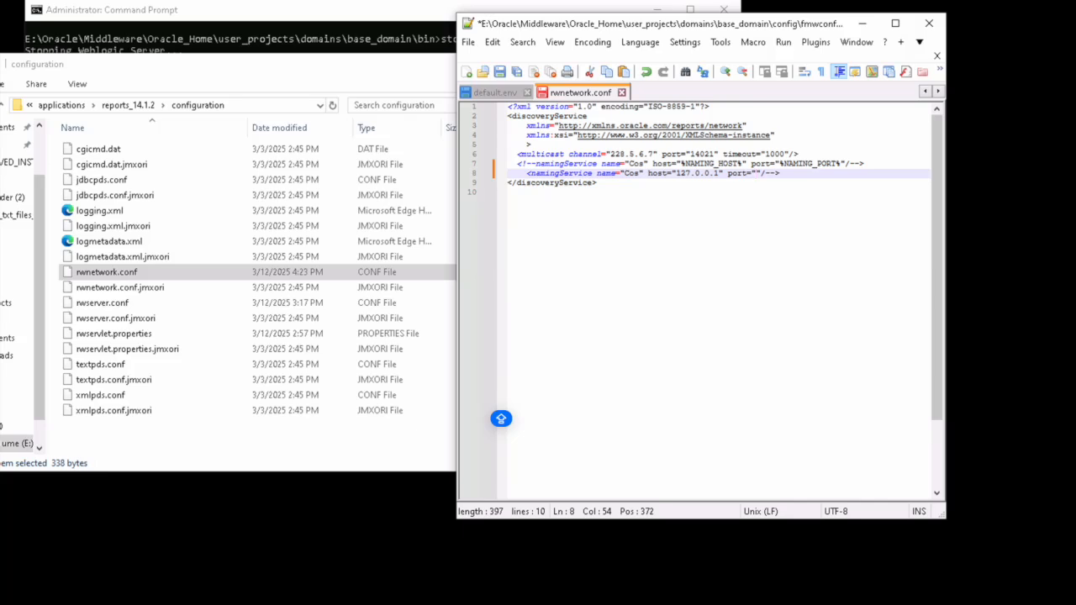
Step: Copy port 14021 from the multicast line into line 8 and strip its comment closer
double_click(704, 155)
key("ctrl+c")
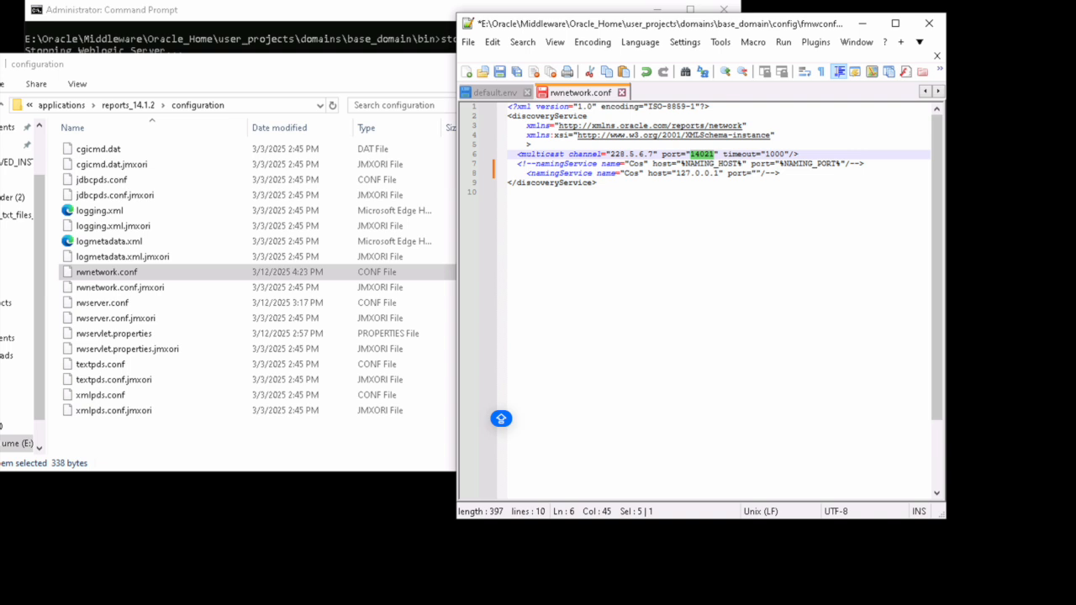
left_click(756, 174)
key("ctrl+v")
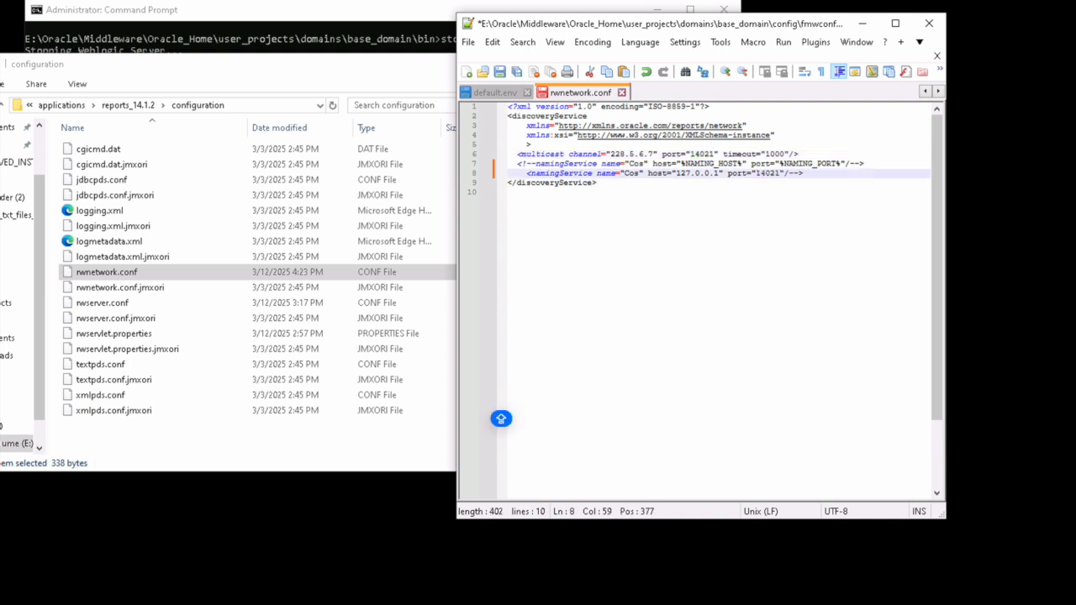
key("Right")
key("Right")
key("Right")
key("Right")
key("BackSpace")
key("BackSpace")
Step: Save rwnetwork.conf and minimize Notepad++
right_click(589, 95)
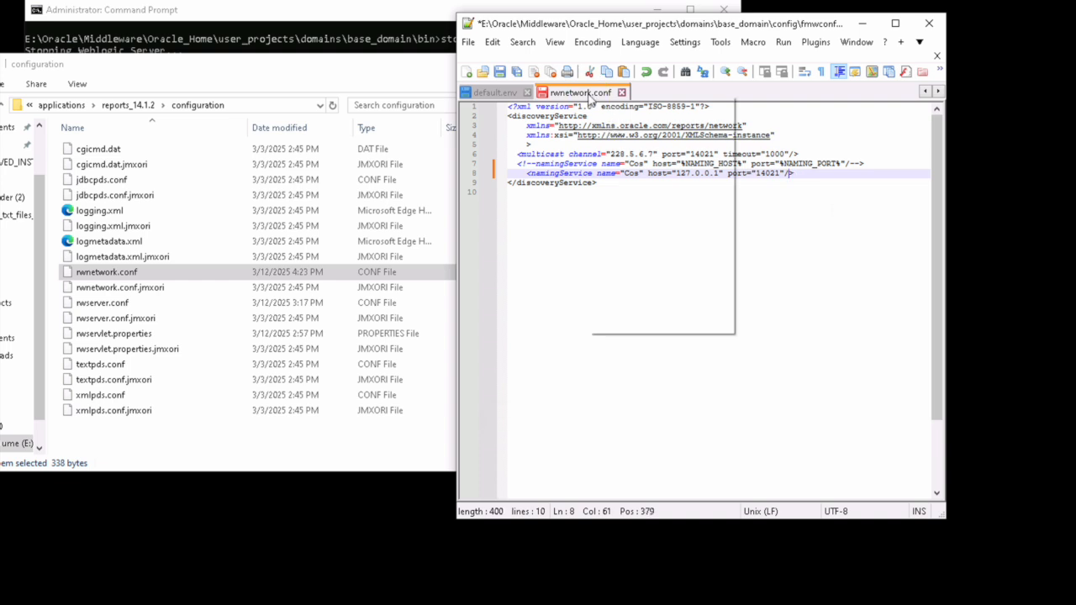
left_click(621, 136)
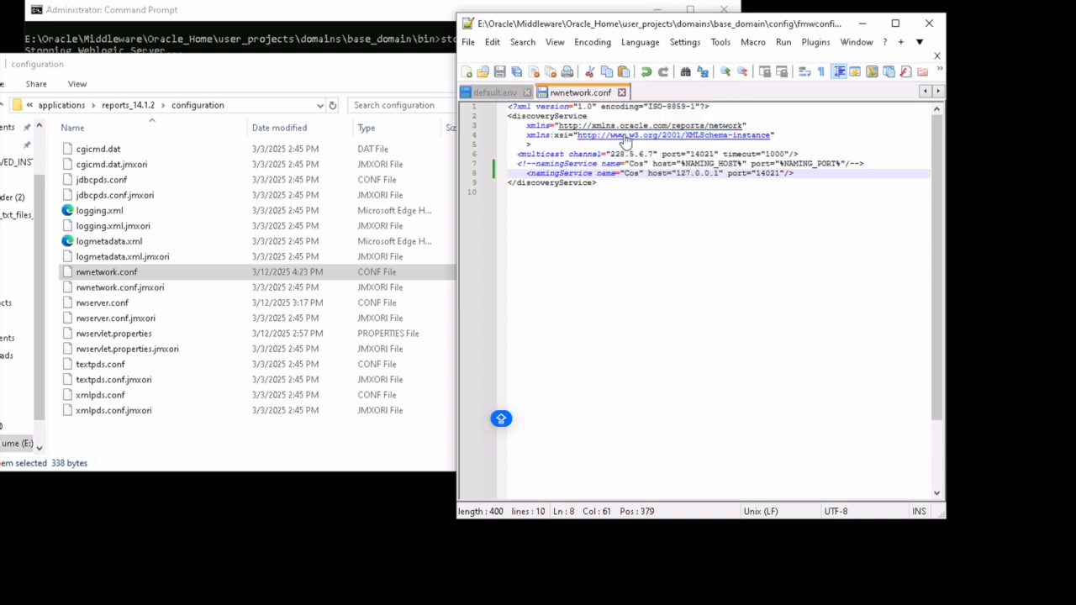
left_click(863, 24)
Step: Rerun startManagedWebLogic.cmd WLS_REPORTS until it reaches RUNNING, then type LOCAL into Edge's address bar
left_click(481, 604)
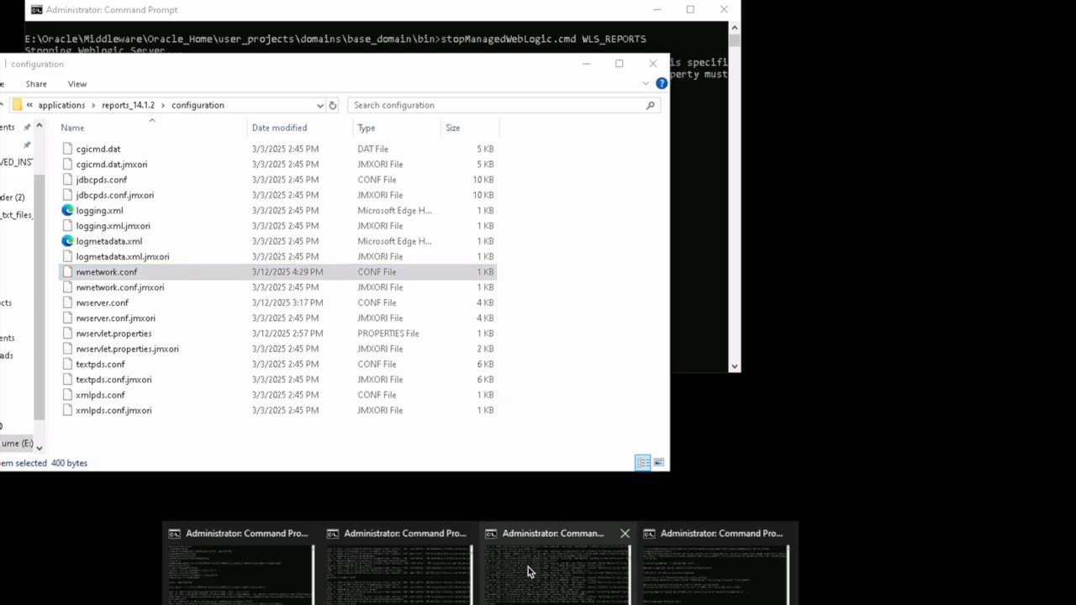
left_click(566, 554)
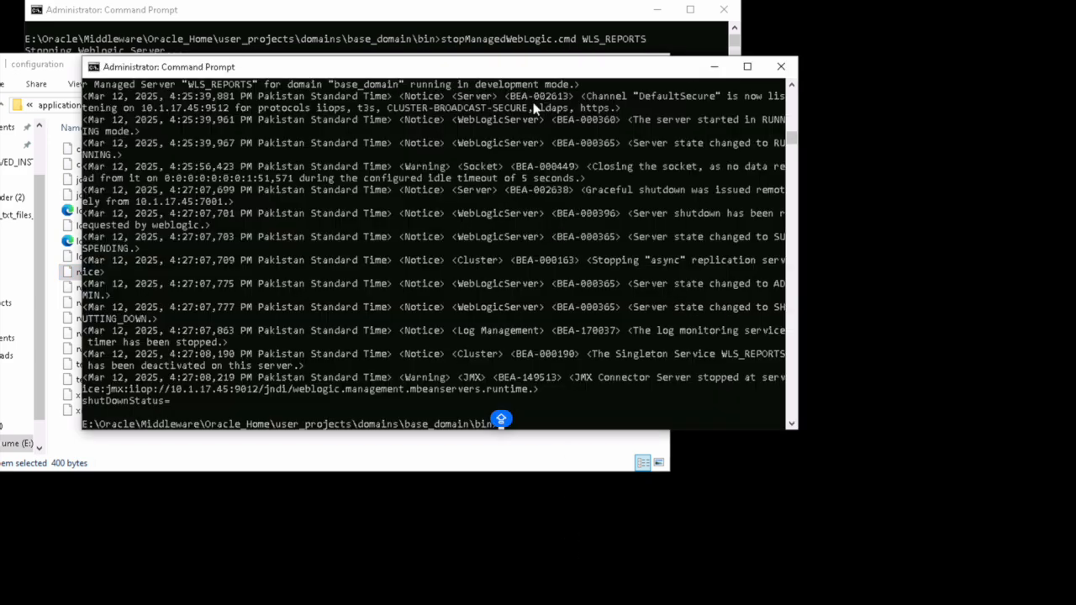
key("Up")
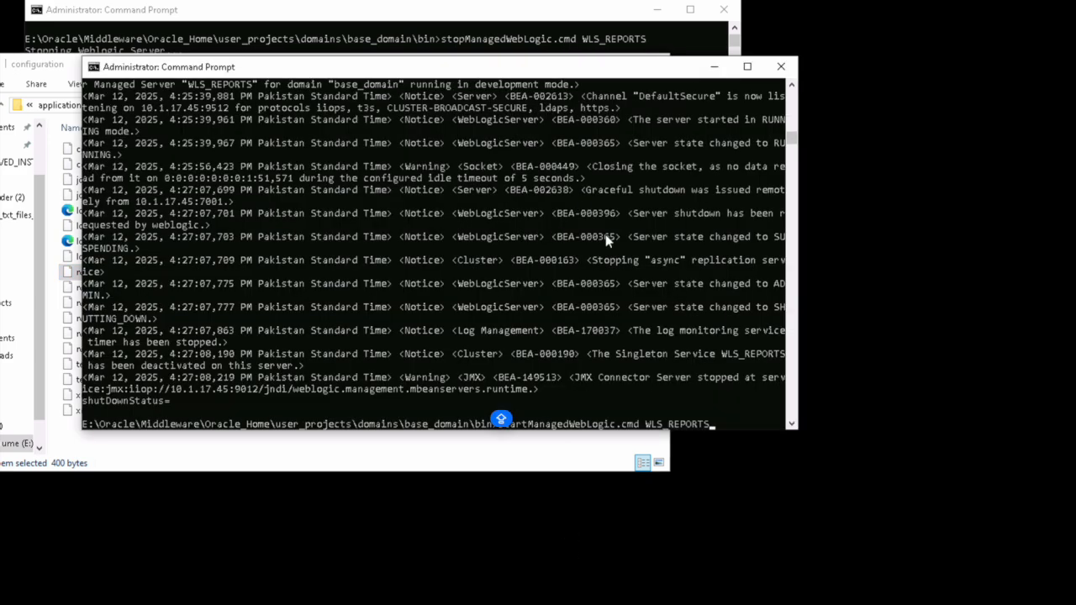
key("Return")
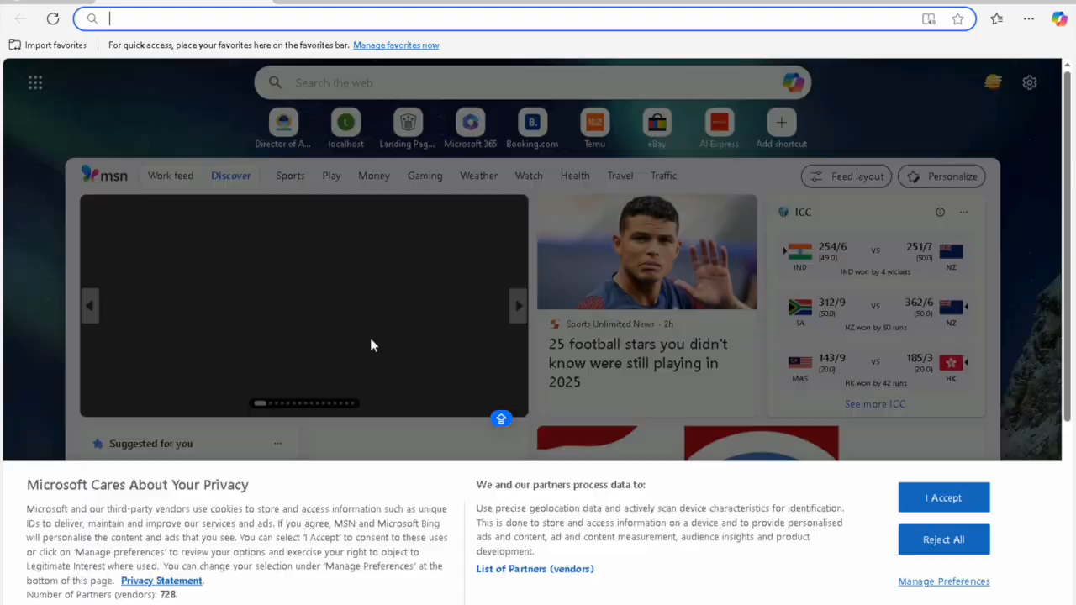
type("LOCAL")
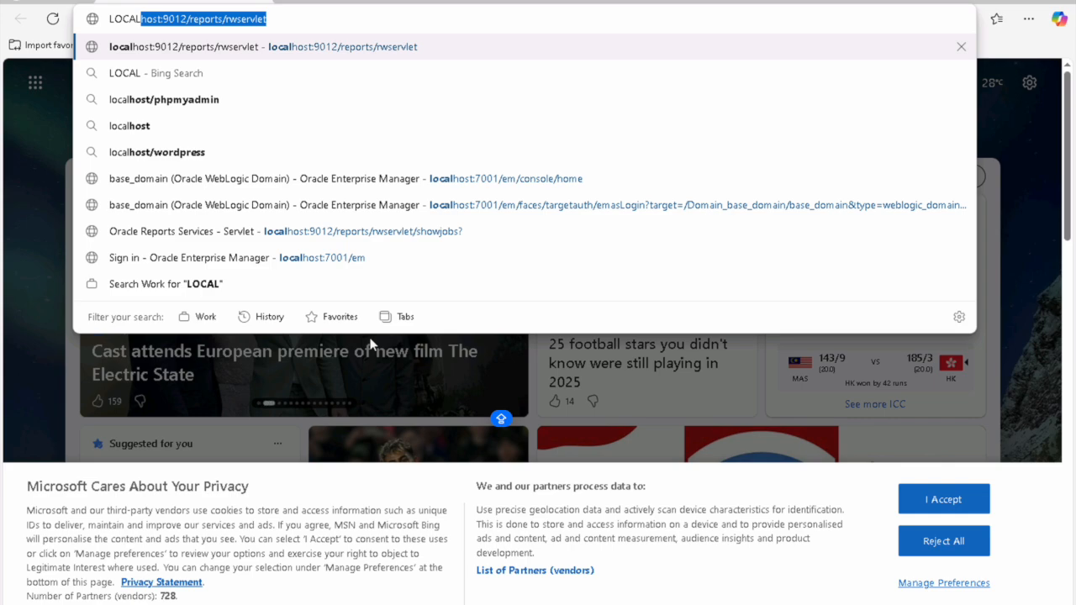
Step: Load localhost:9012/reports/rwservlet, and open localhost:7001/em in a new tab
key("Right")
key("Return")
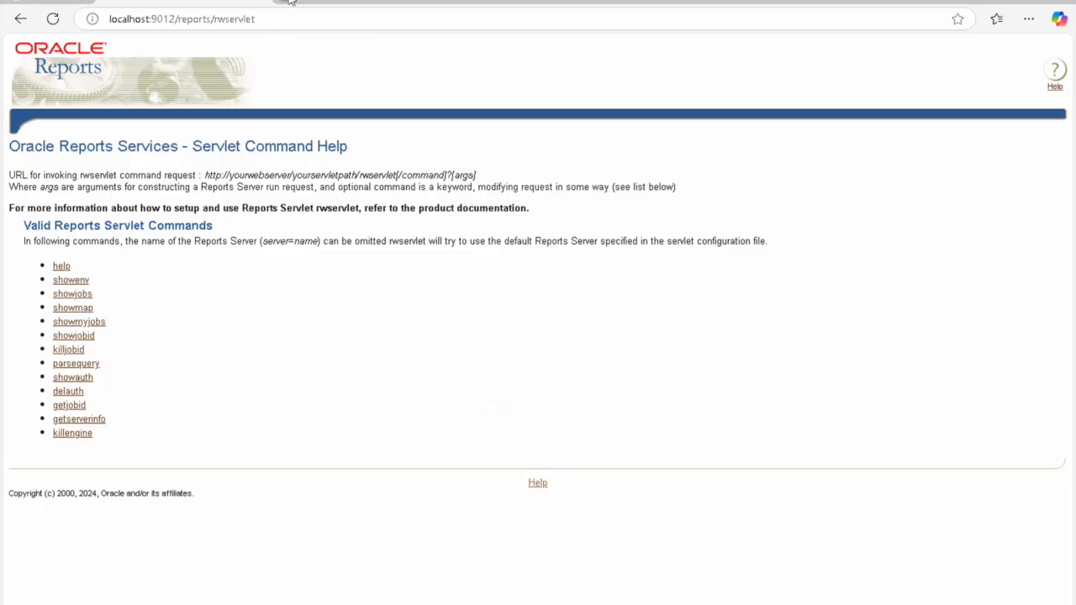
key("ctrl+t")
type("localhost")
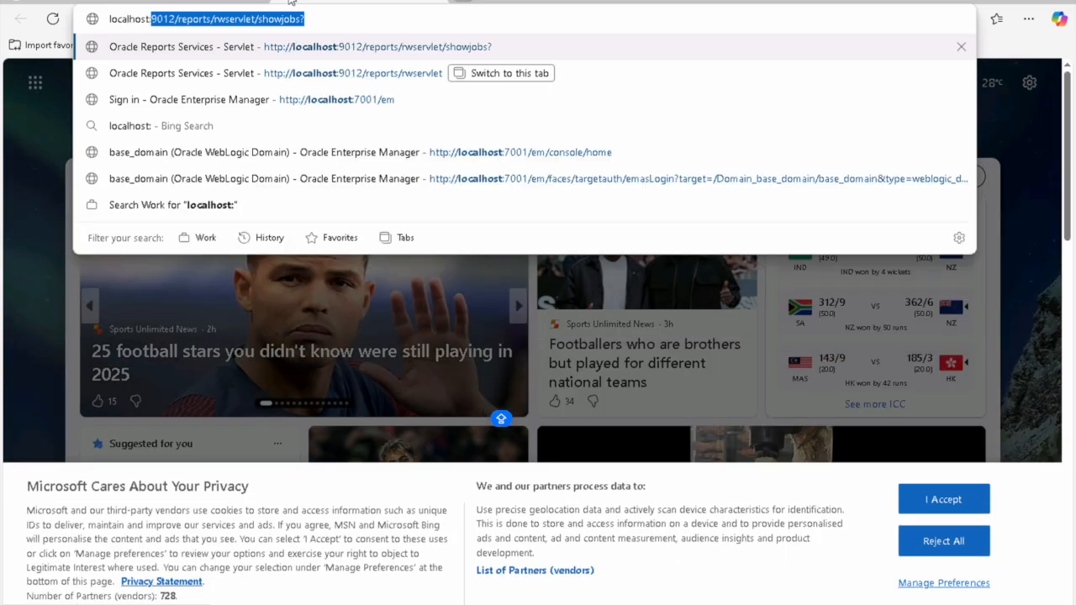
type(":7001/em")
key("Return")
Step: Request rwservlet/showjobs? on the Reports tab, then return to the Enterprise Manager tab
left_click(183, 2)
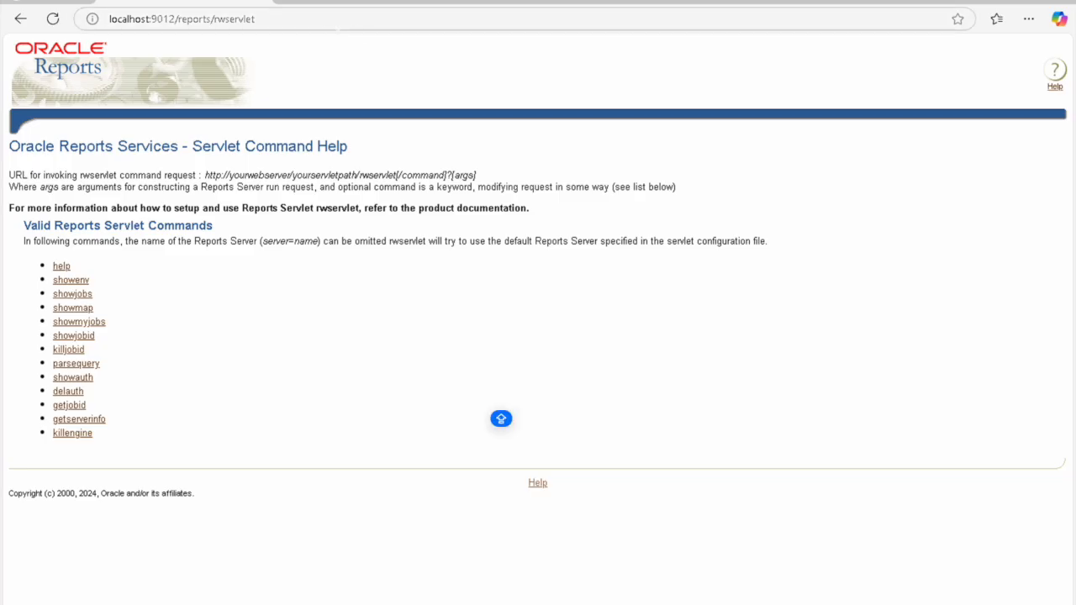
double_click(257, 19)
key("Caps_Lock")
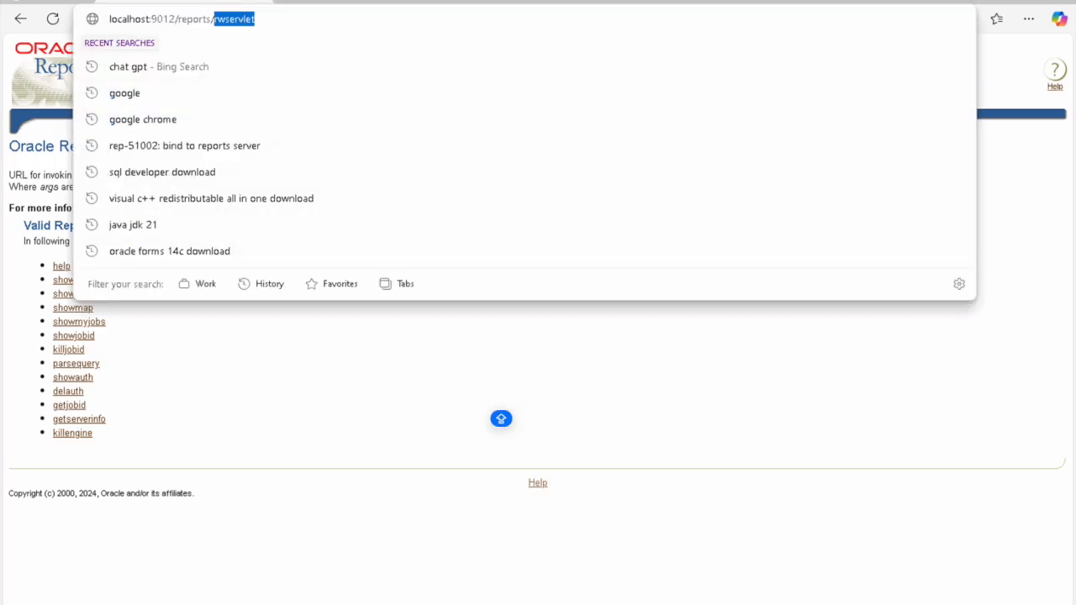
key("End")
type("/sho")
key("End")
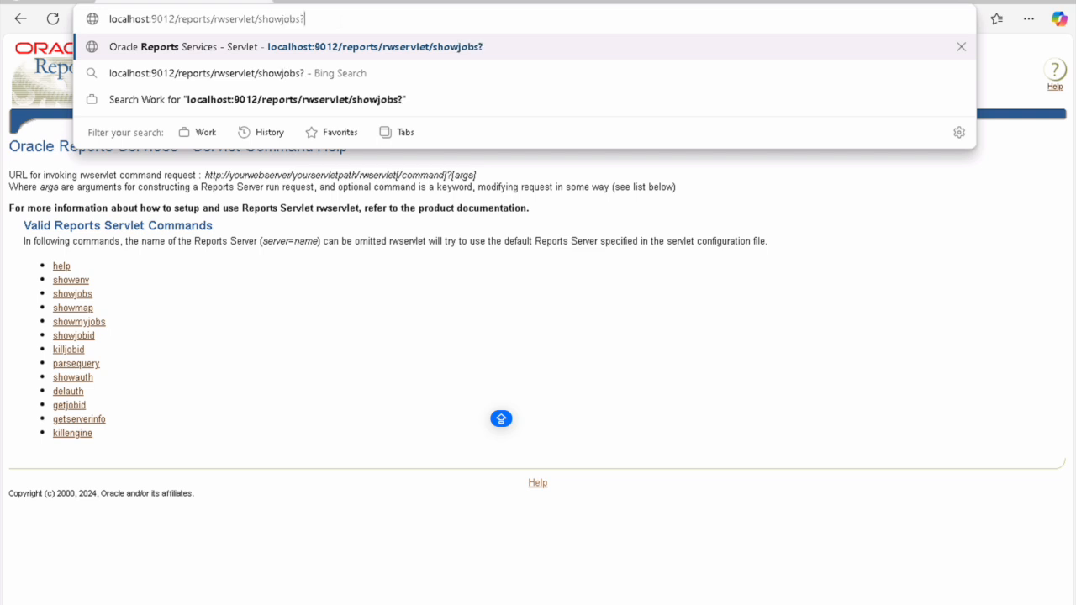
key("Return")
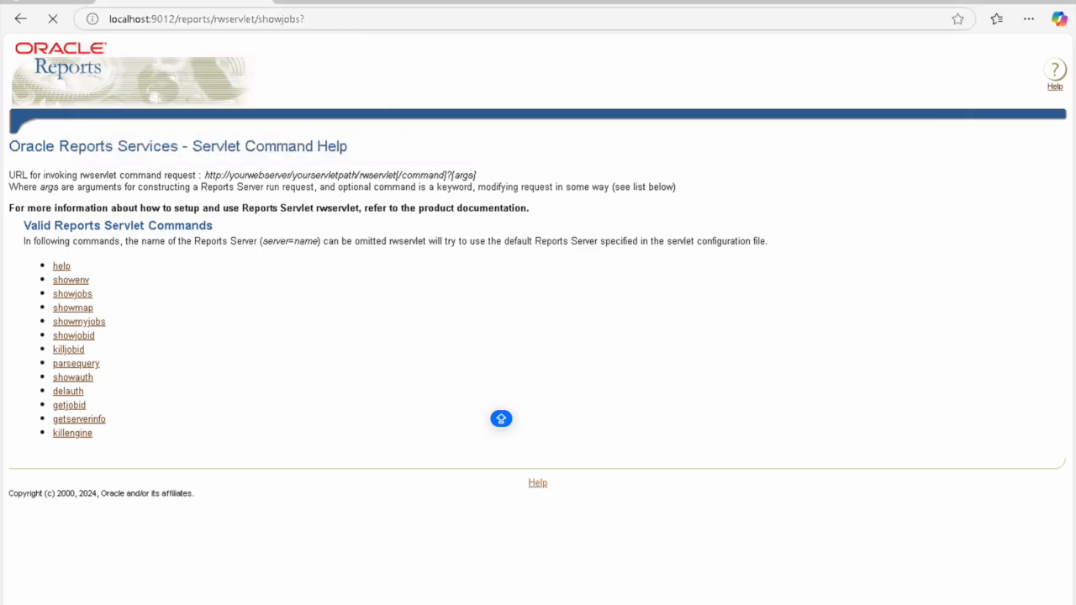
left_click(390, 2)
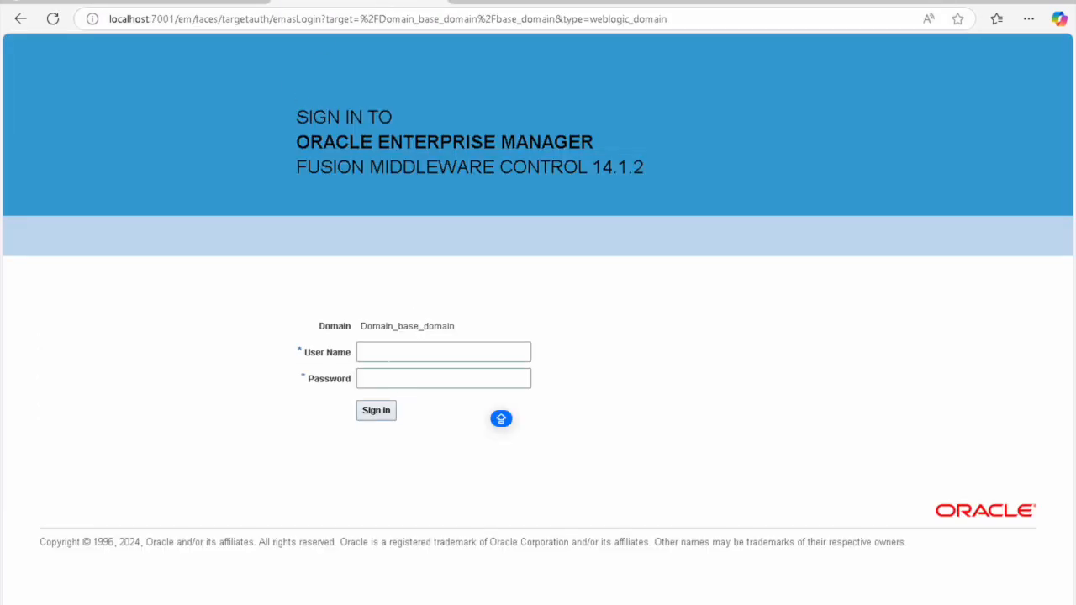
Step: Enter the administrator user name and password on the Enterprise Manager sign-in form and submit
left_click(391, 355)
type("we")
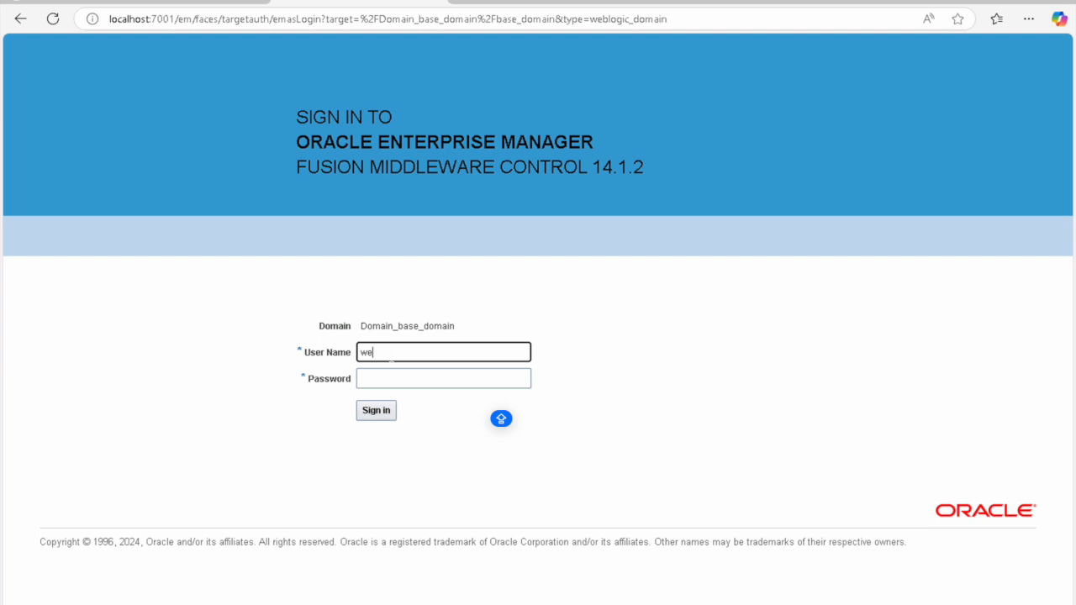
type("blogic")
key("Tab")
type("•••••••••")
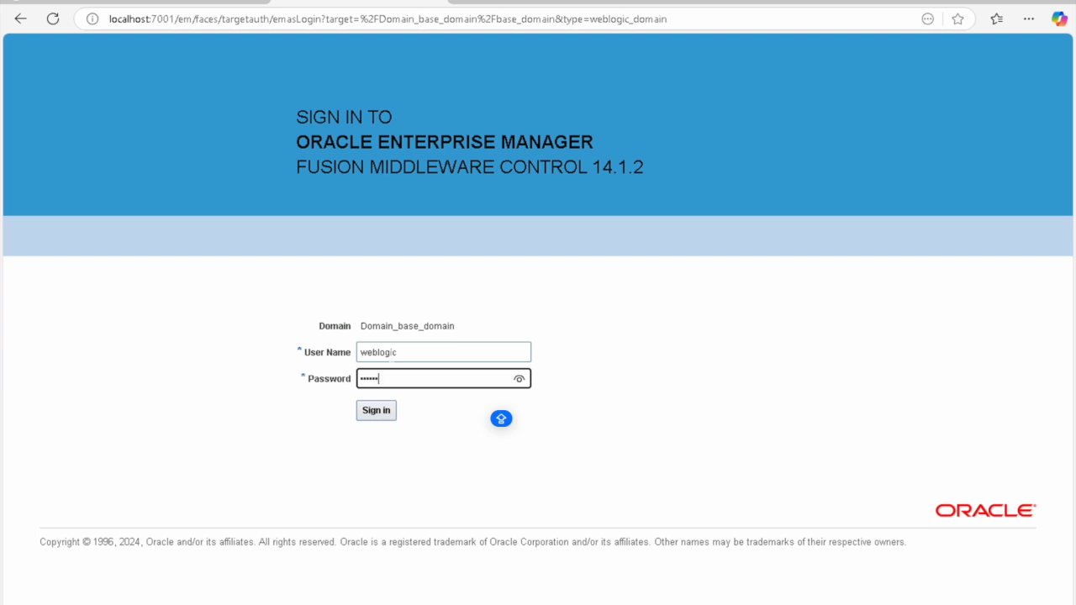
key("Return")
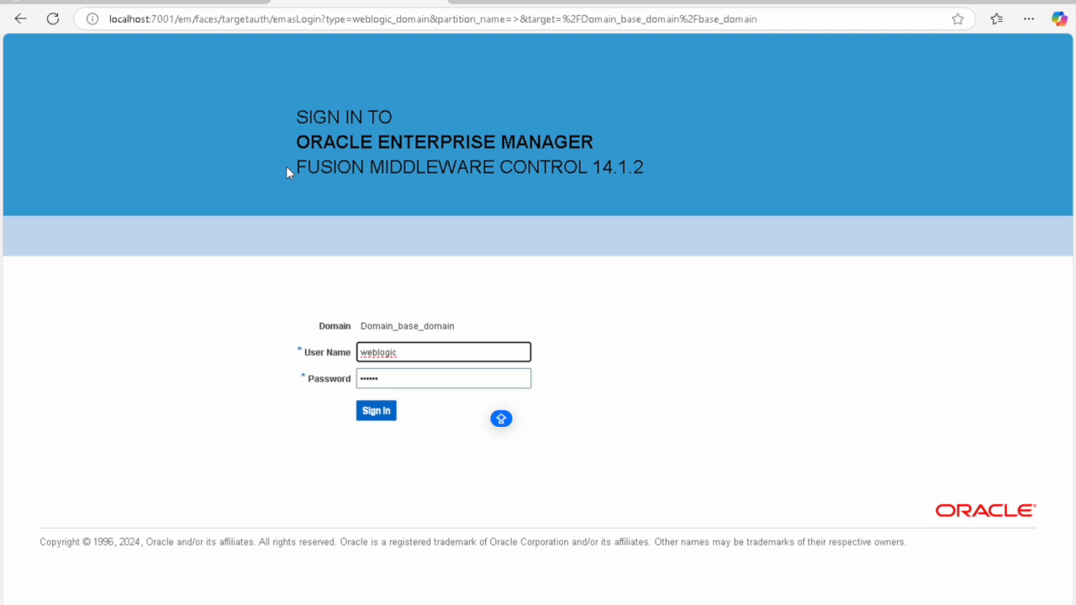
key("Tab")
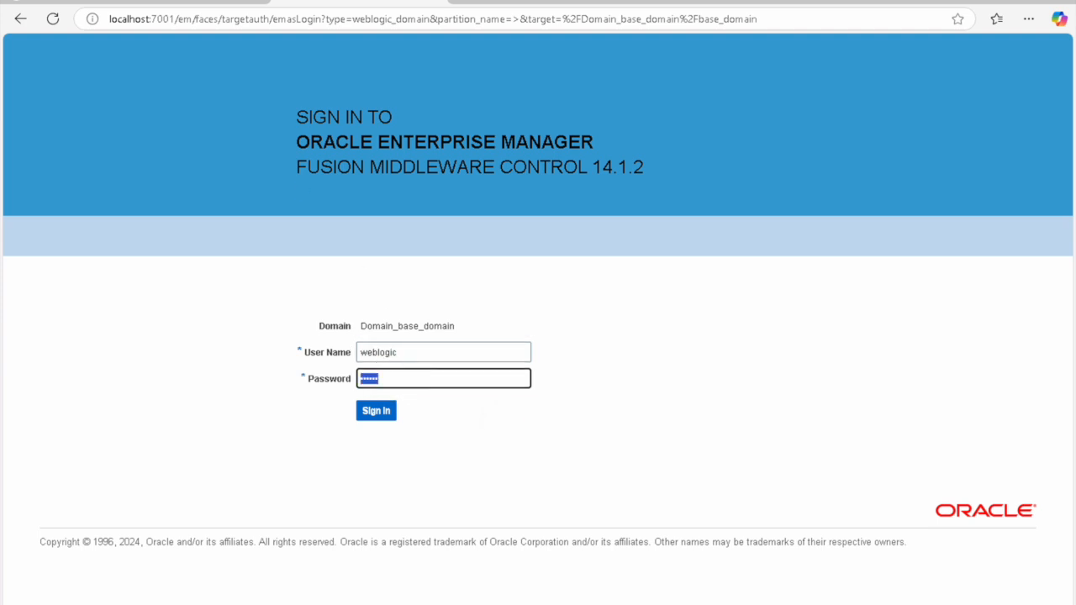
key("shift+Tab")
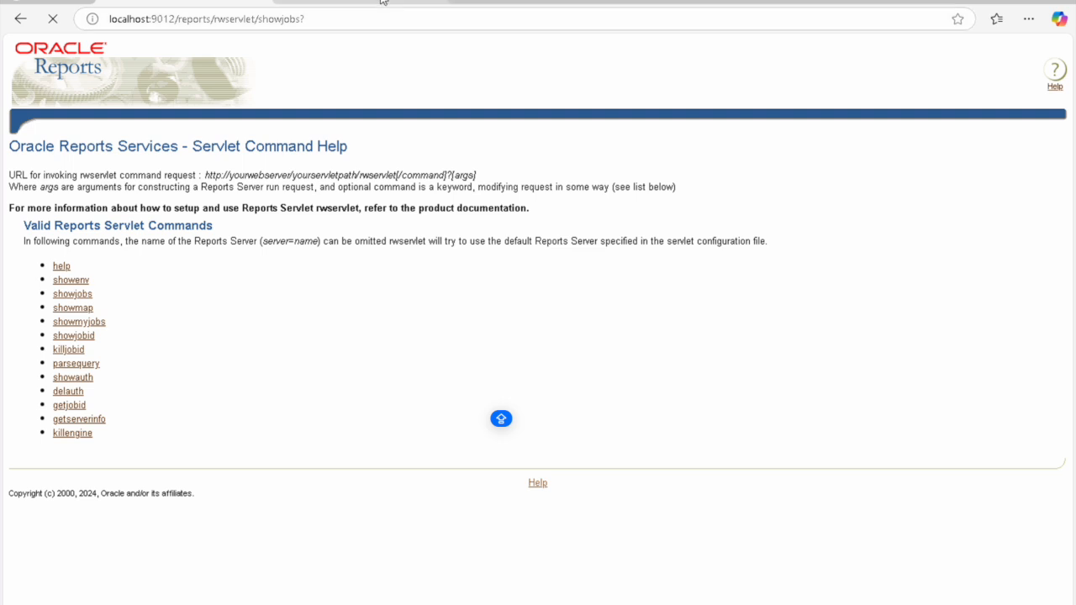
mouse_move(381, 0)
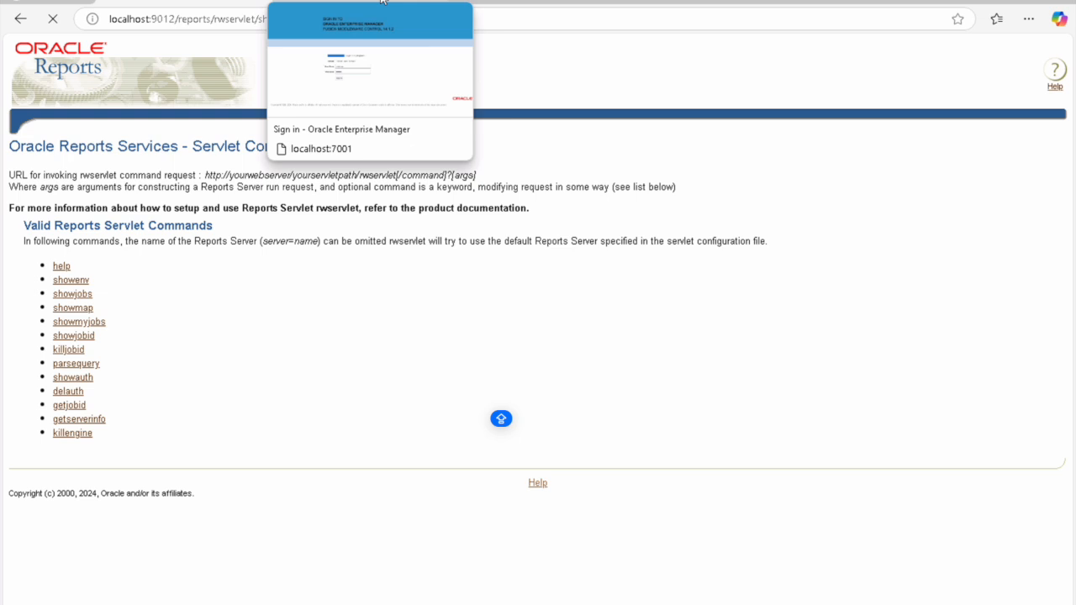
left_click(381, 0)
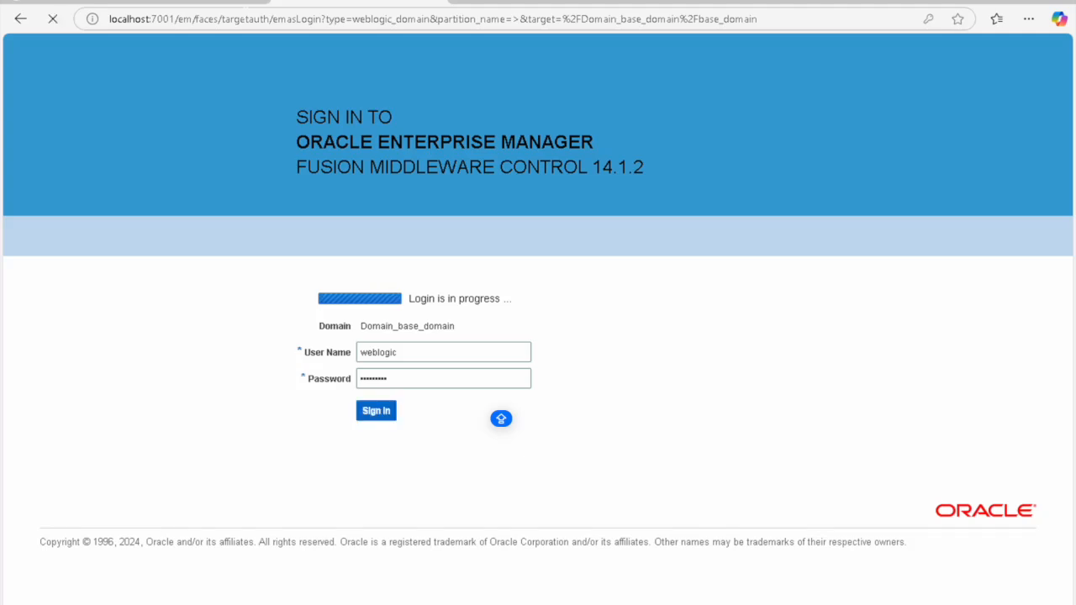
Step: Alternate between the Reports Servlet and Enterprise Manager tabs, ending on the Reports Servlet showjobs page
left_click(211, 2)
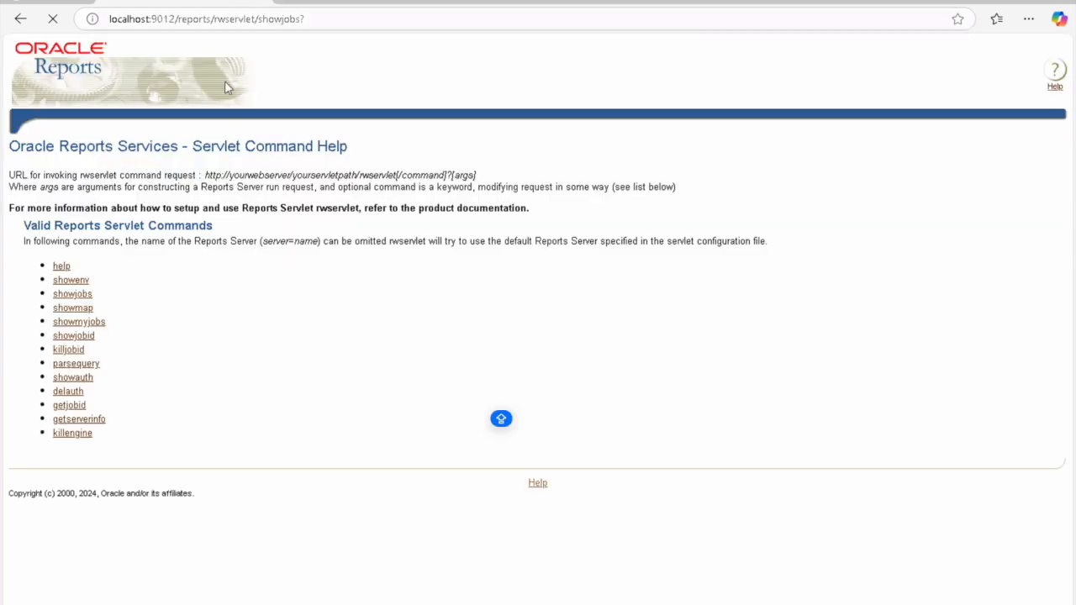
left_click(367, 3)
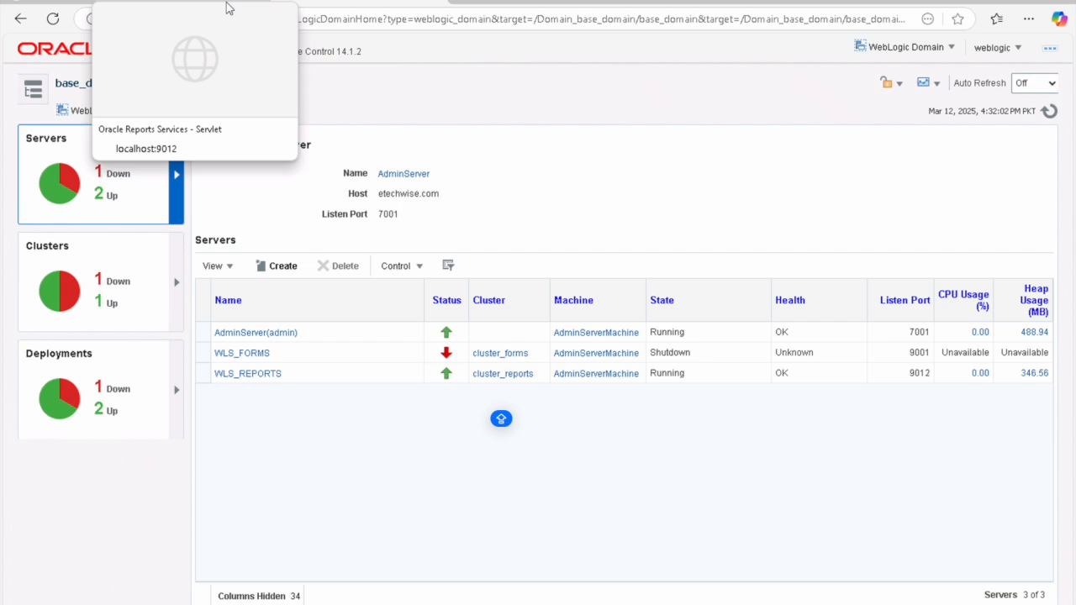
left_click(225, 8)
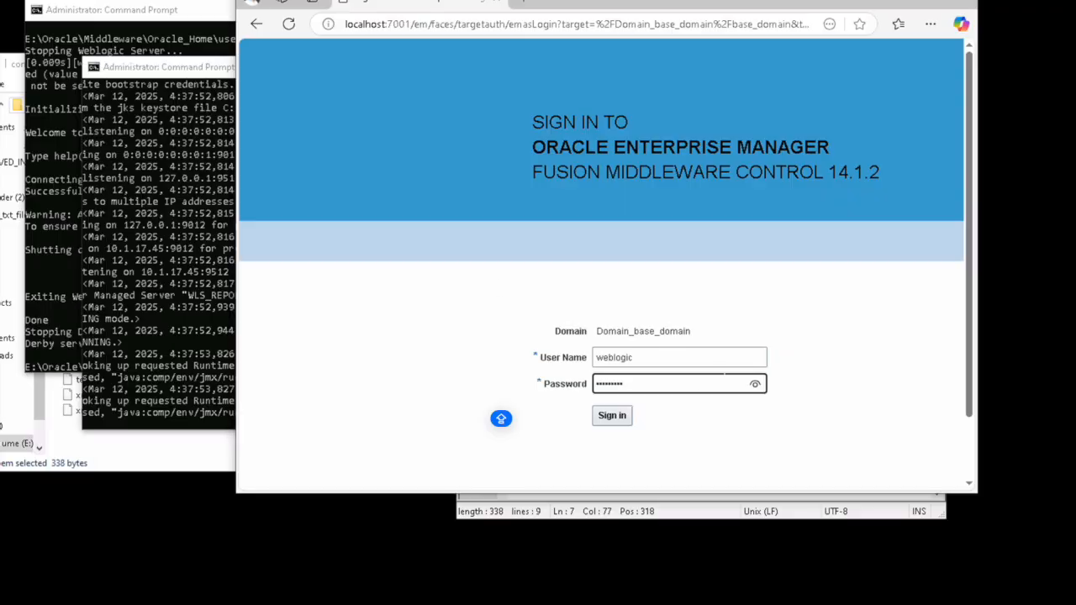
Step: Click Sign In to log in to Enterprise Manager
left_click(624, 418)
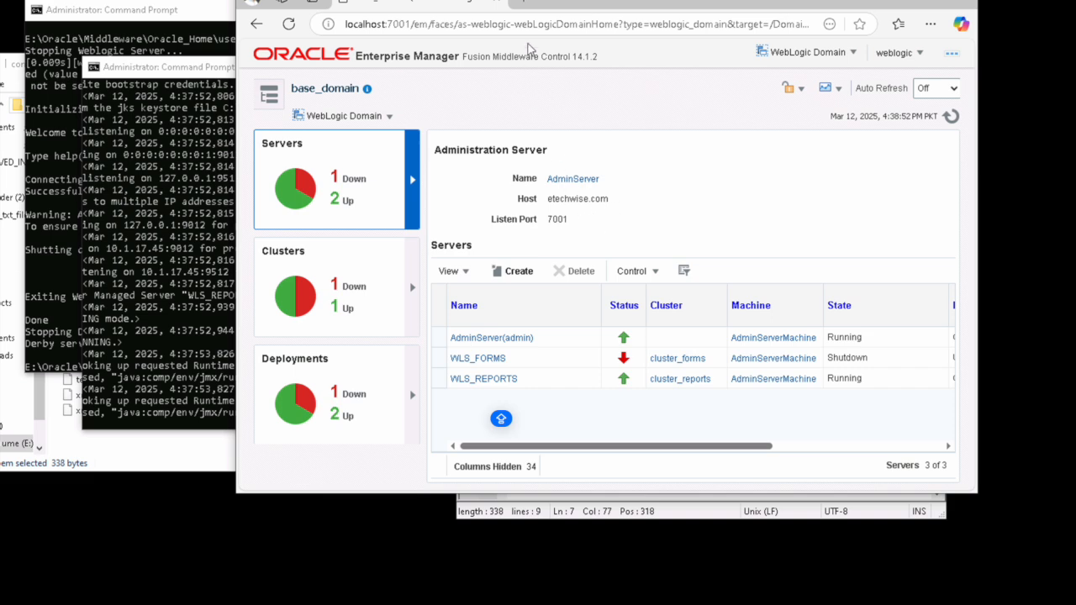
Step: In a new tab, load localhost:9012/reports/rwservlet/showjobs? and check rep_wls_reports_etechwise's empty job queue
left_click(524, 6)
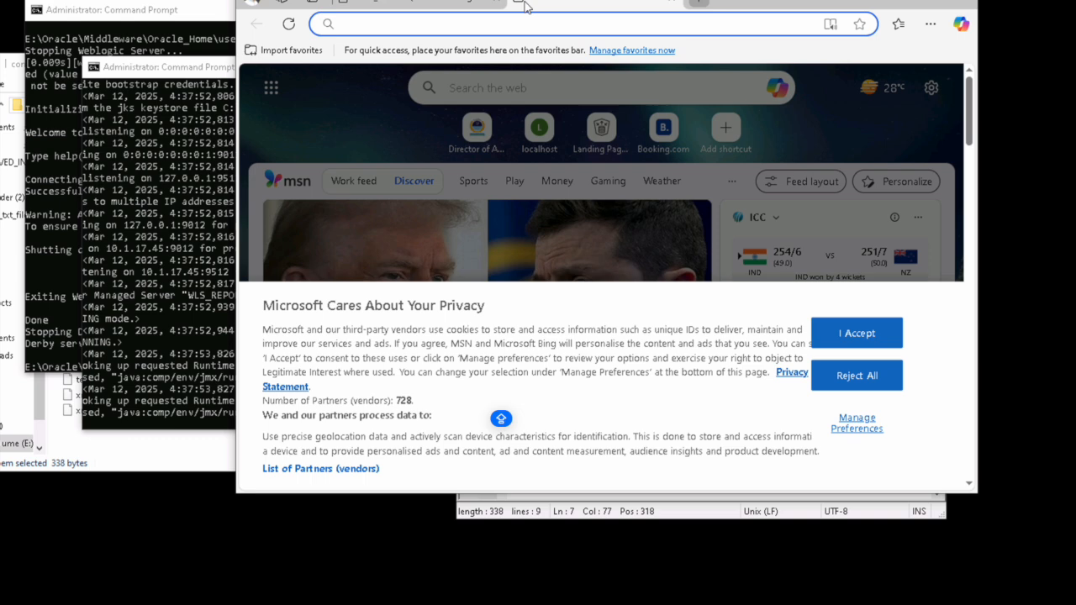
type("local")
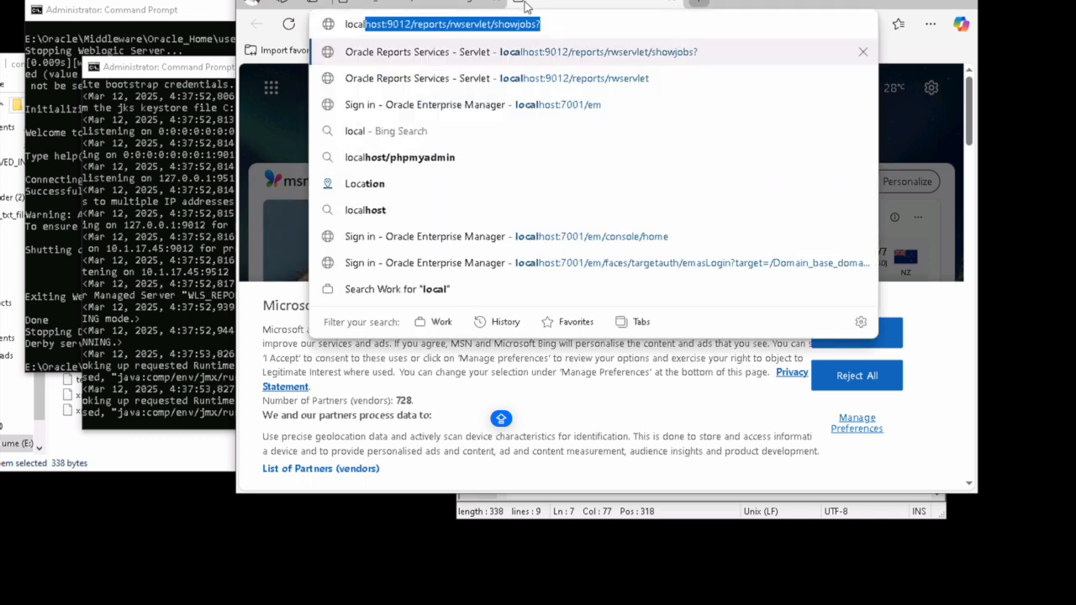
key("Return")
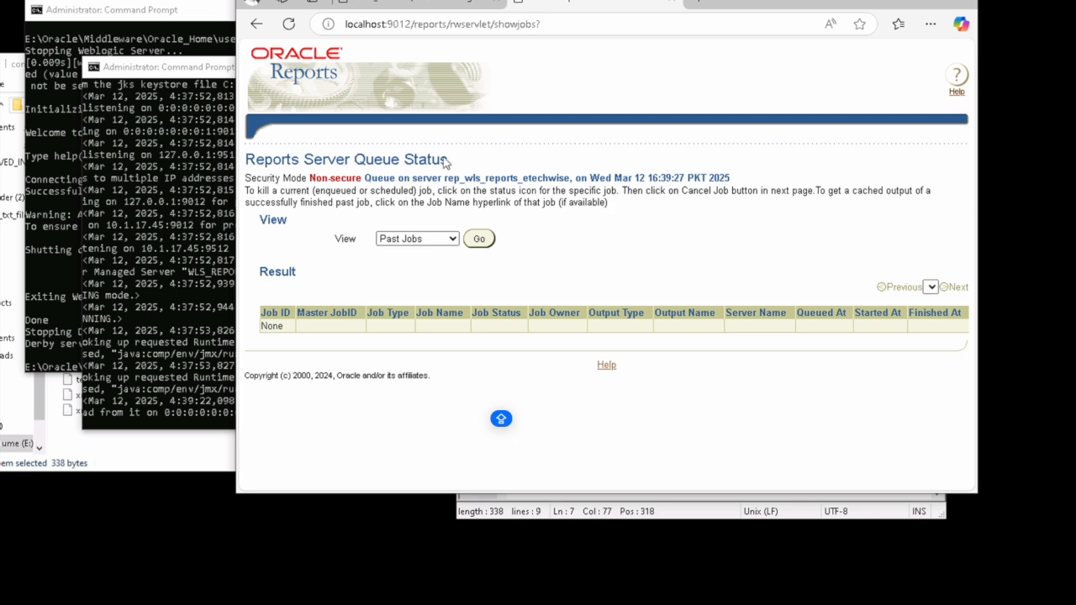
left_click_drag(355, 177, 709, 178)
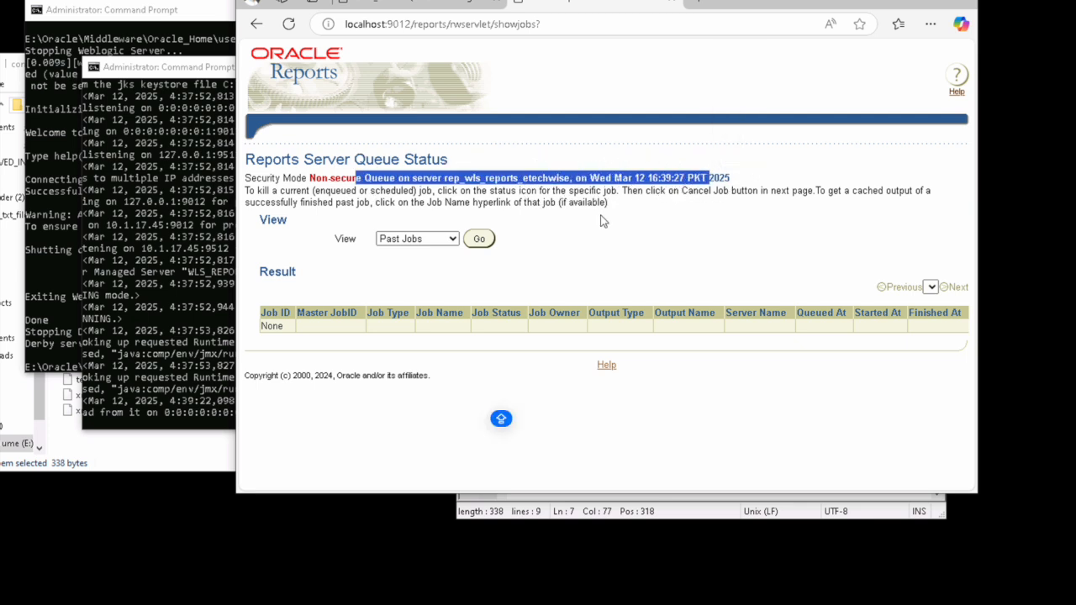
left_click(626, 205)
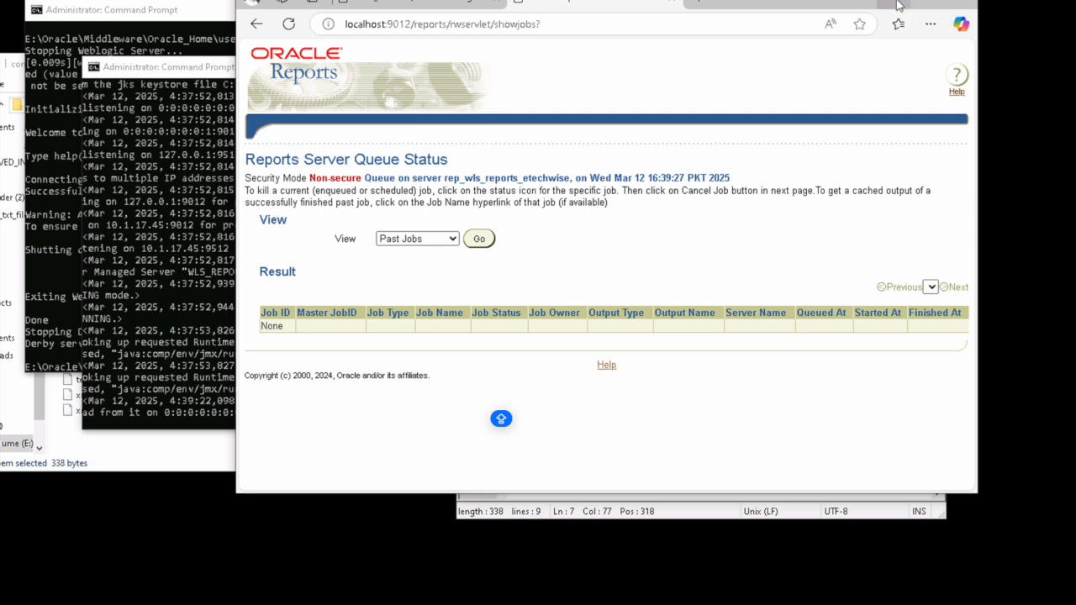
left_click(706, 7)
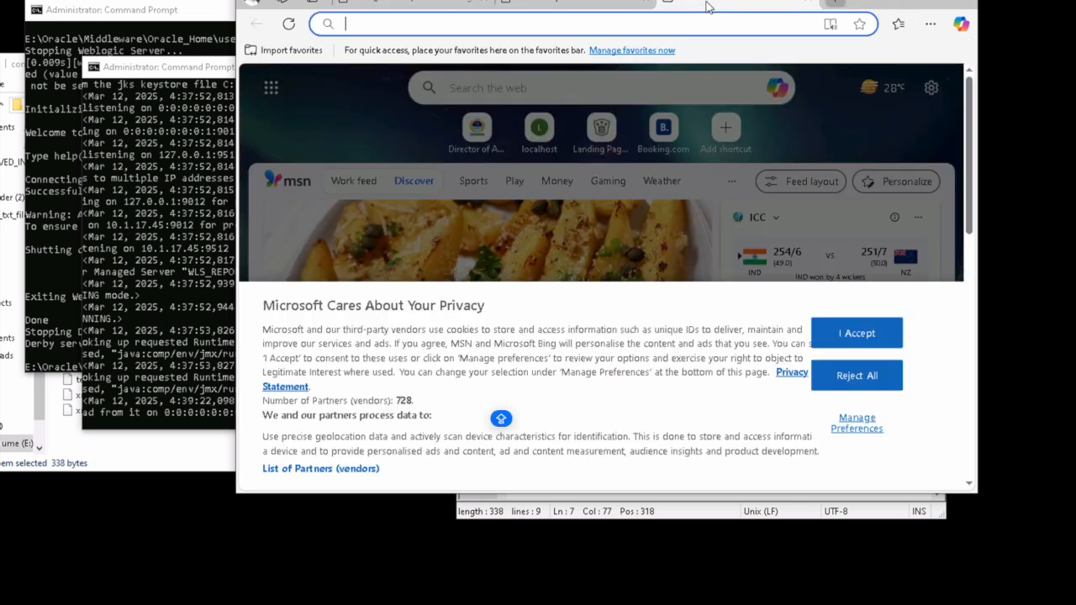
Step: Search for Oracle APEX downloads and download APEX 24.2, all languages edition
type("downl")
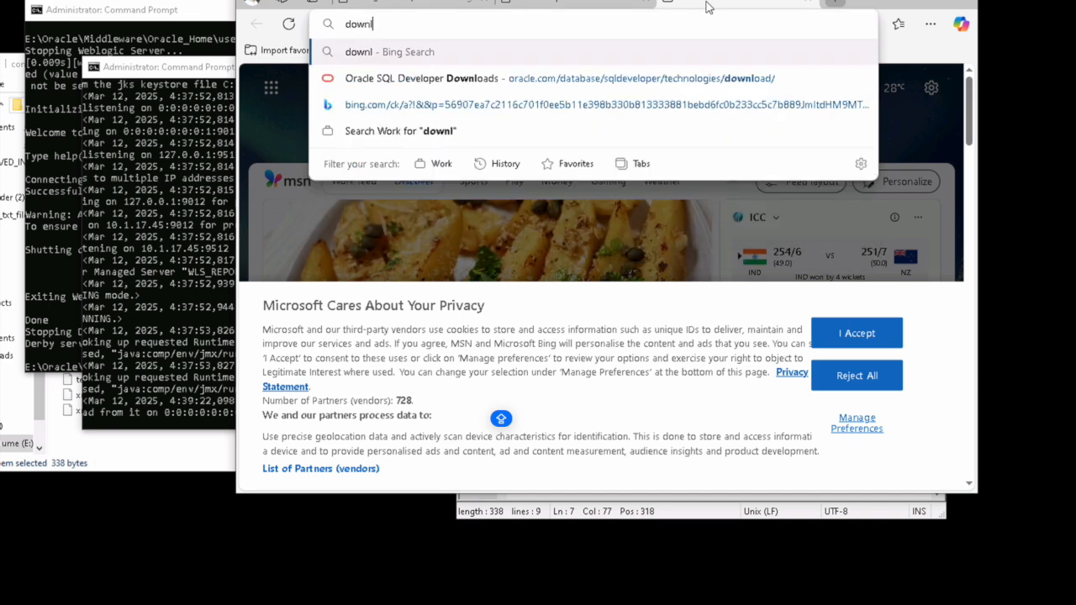
type("oad oracle apex")
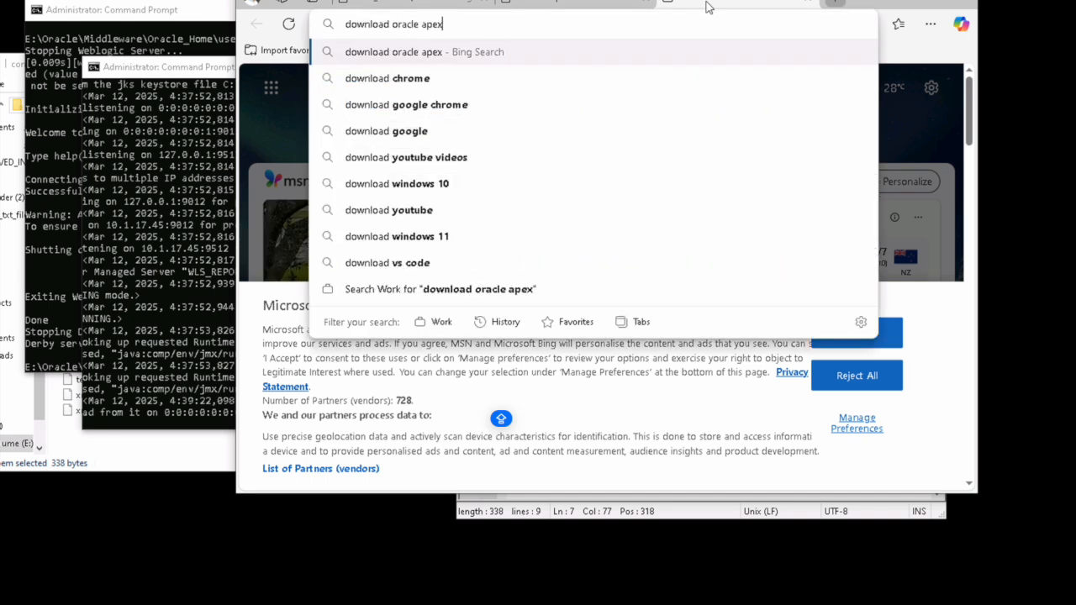
key("Return")
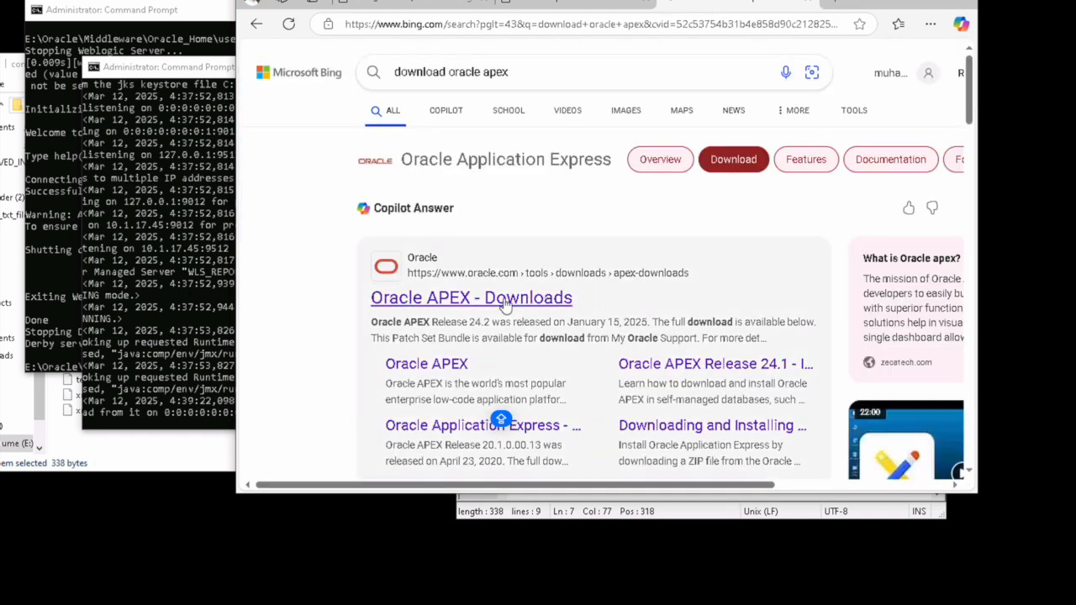
left_click(505, 303)
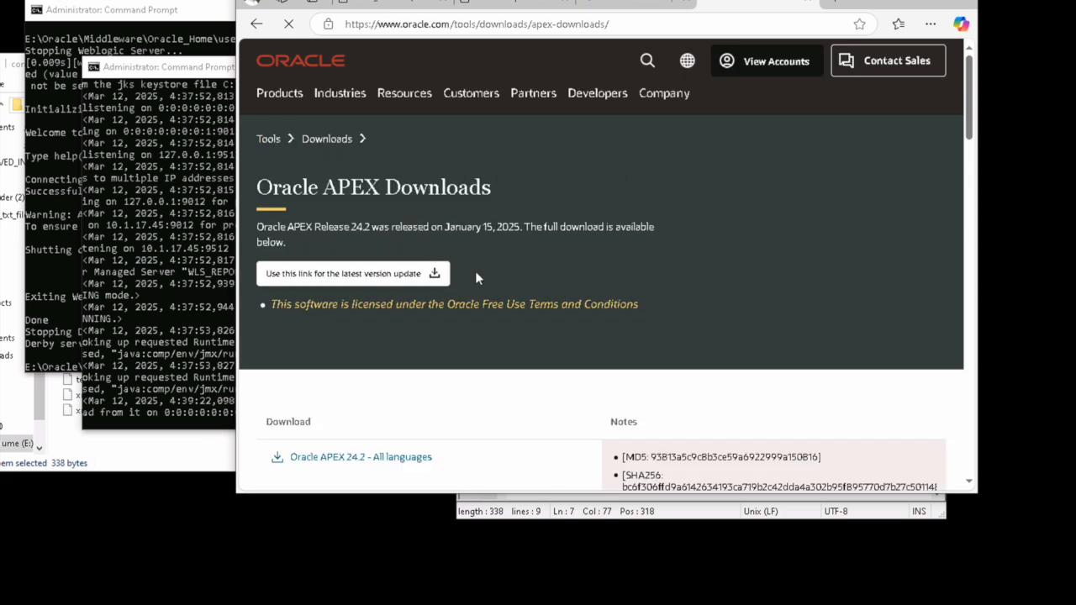
scroll(476, 273, "down", 2)
left_click(399, 317)
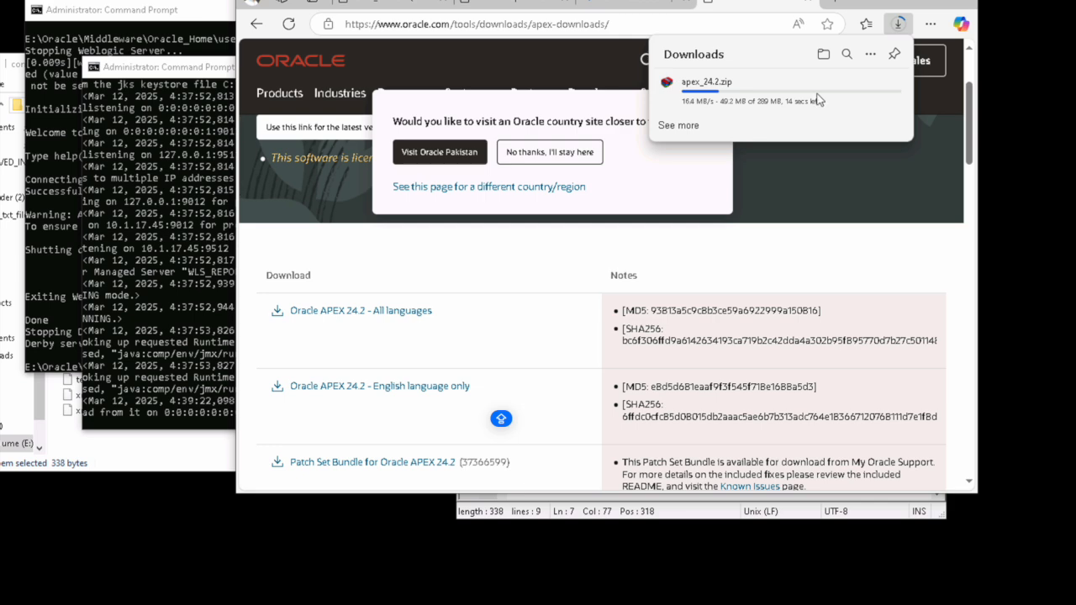
Step: Download ORDS 24.4 (ords-24.4.0.345.1601.zip) and open apex_24.2.zip's WinRAR extraction dialog
left_click(835, 3)
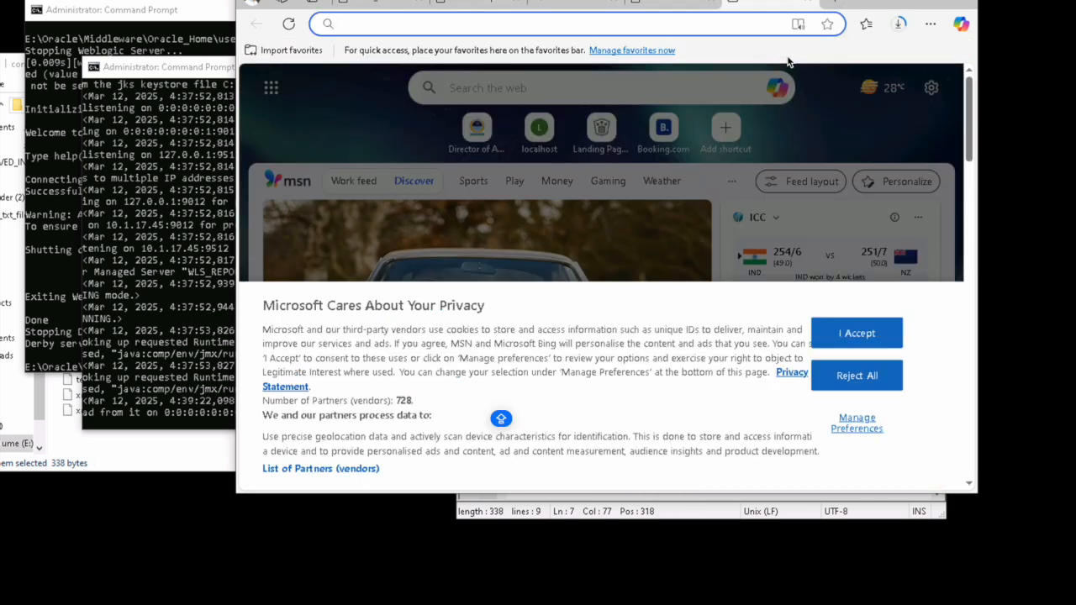
type("download orac")
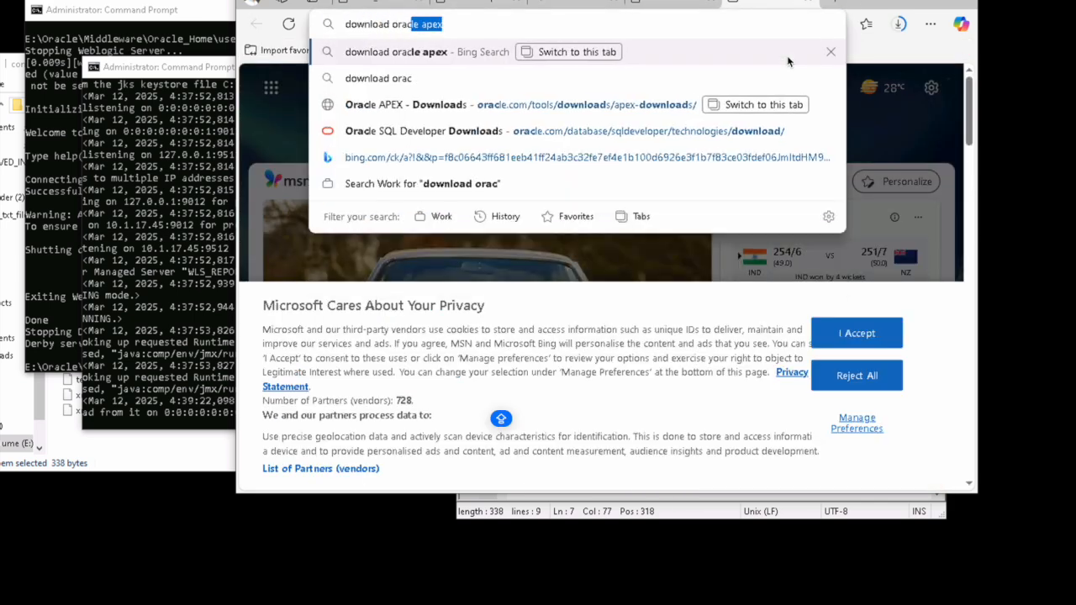
type("le ords")
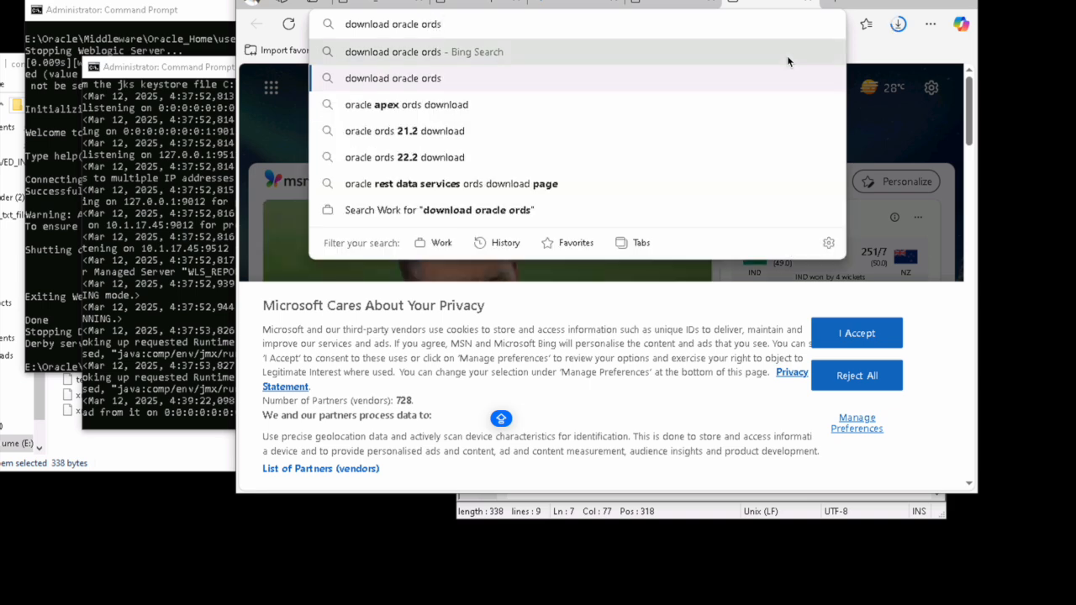
left_click(788, 56)
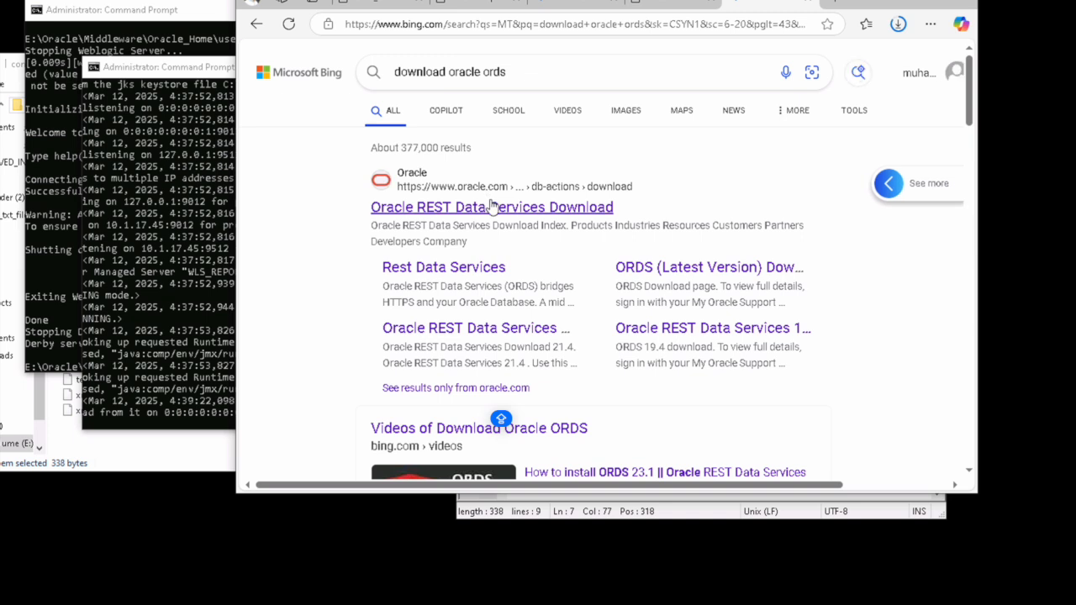
left_click(492, 206)
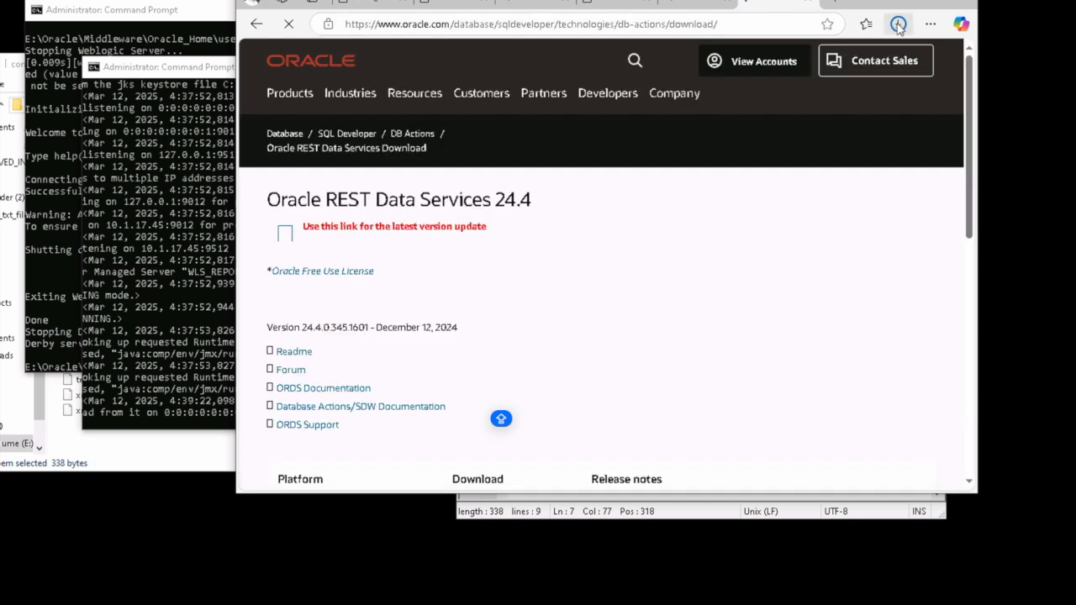
scroll(604, 271, "down", 3)
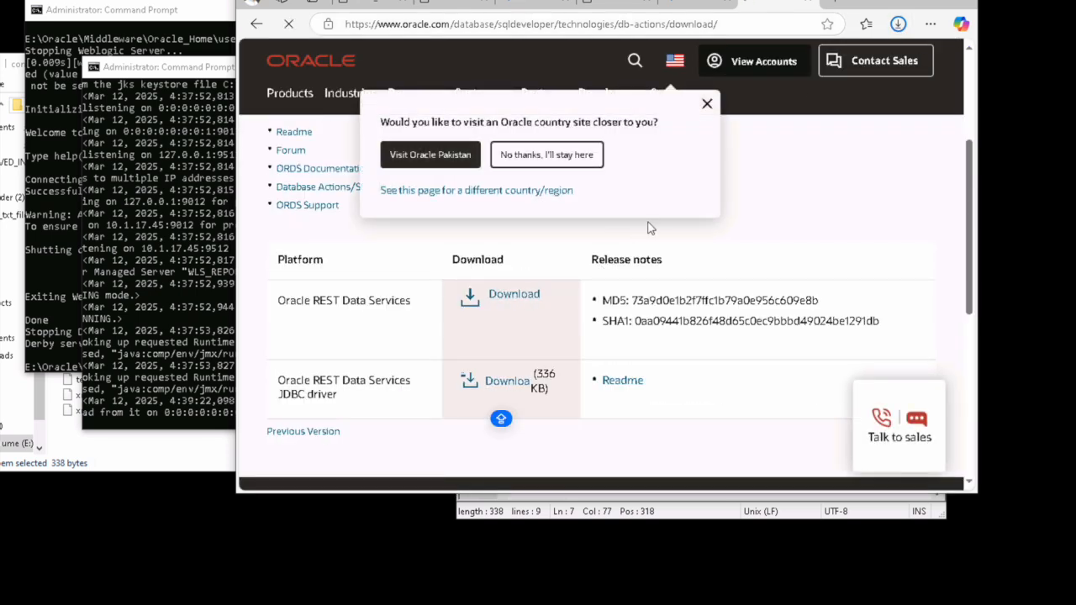
left_click(898, 24)
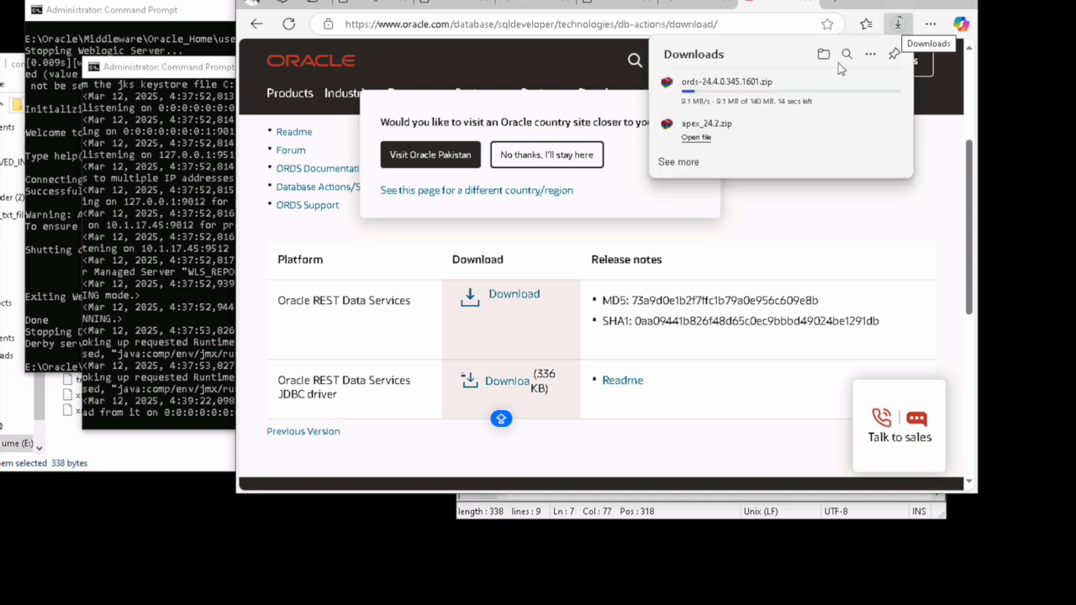
mouse_move(833, 140)
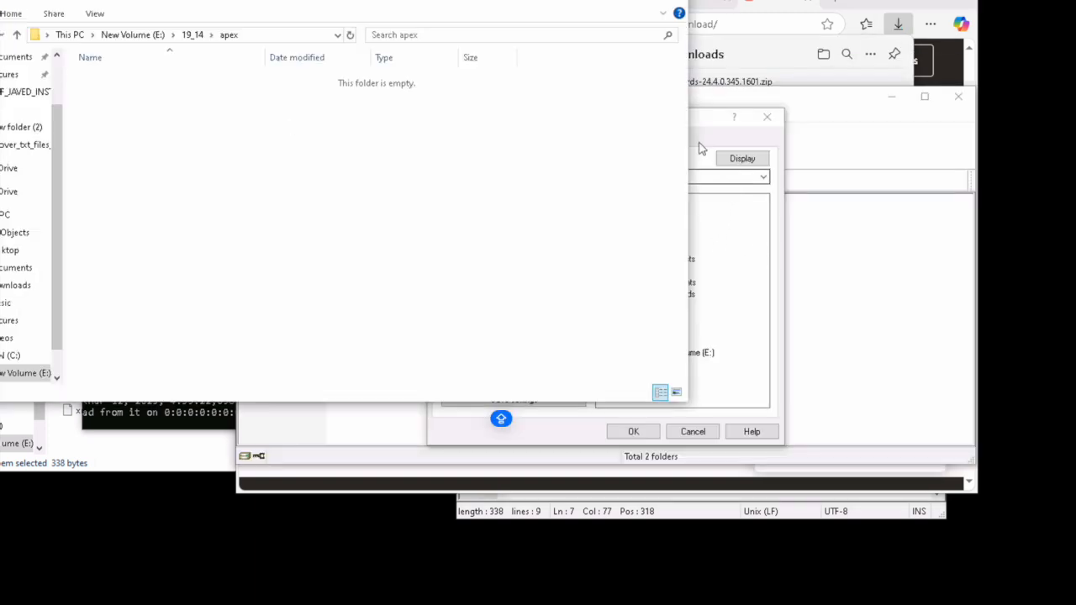
left_click(702, 148)
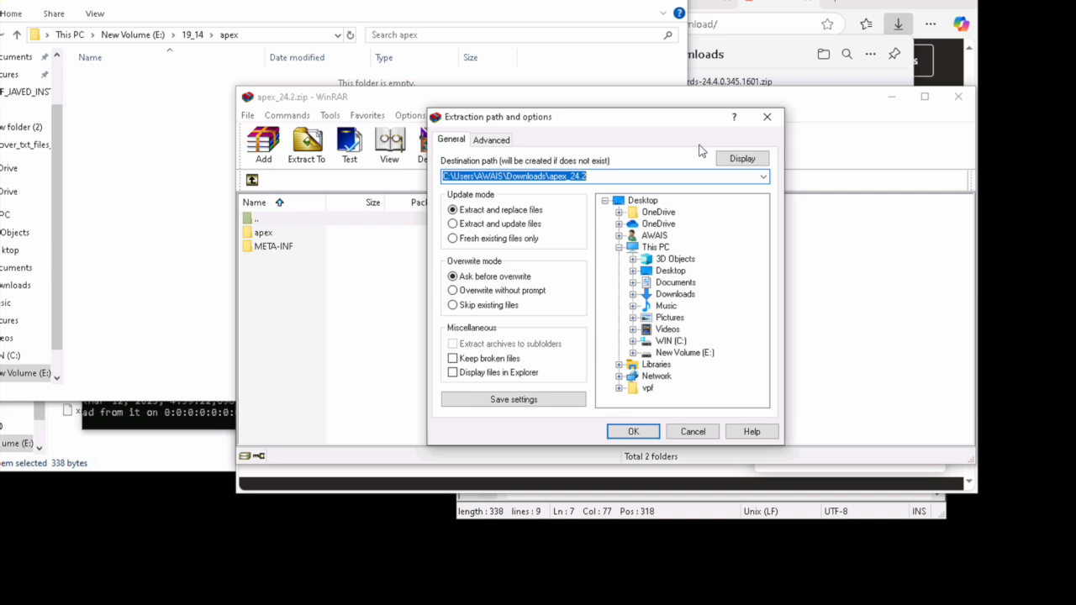
Step: Extract apex_24.2.zip into the E:\19_14\apex folder
left_click(678, 352)
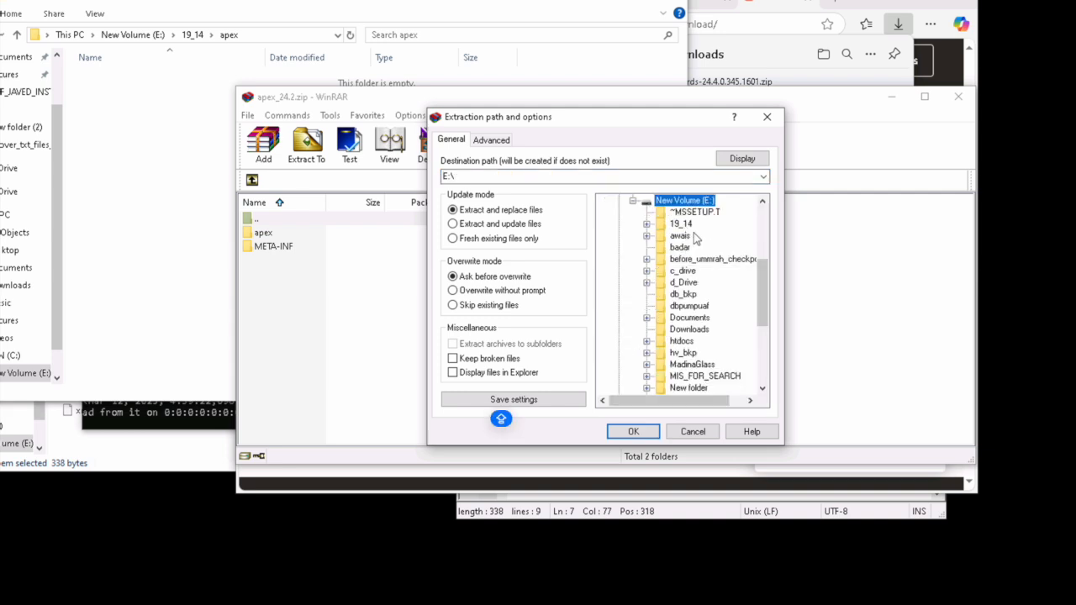
left_click(687, 225)
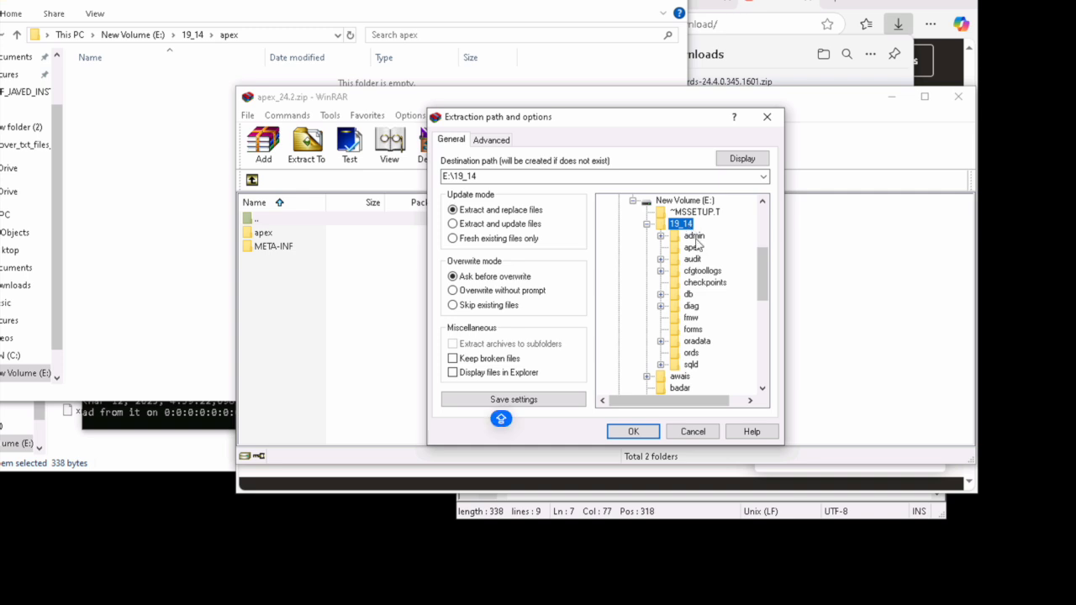
left_click(693, 248)
left_click(632, 432)
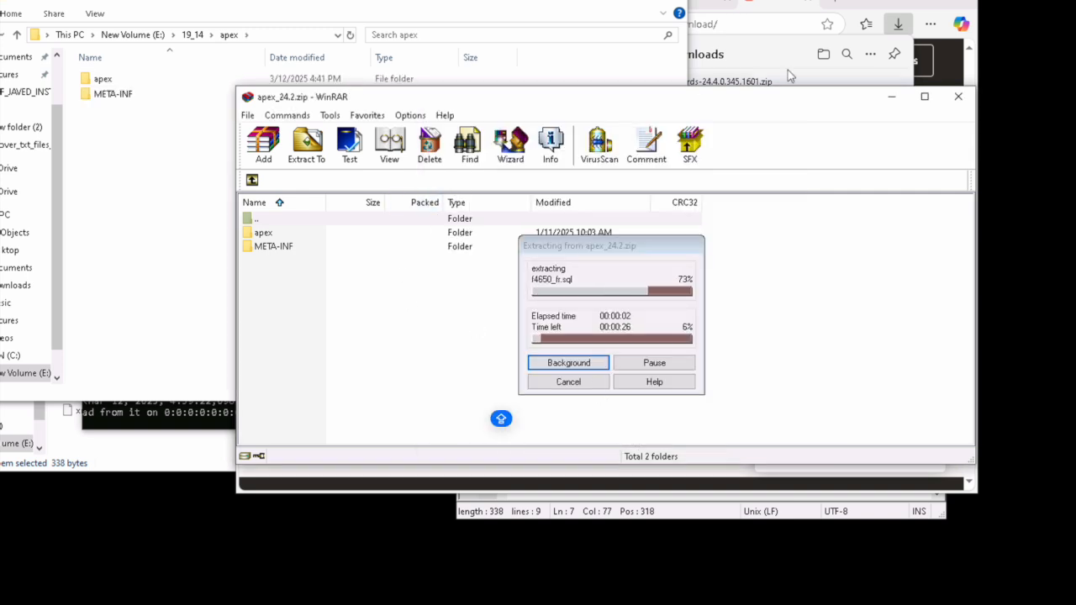
Step: Return to Edge and show the list of downloaded files
left_click(872, 7)
left_click(930, 25)
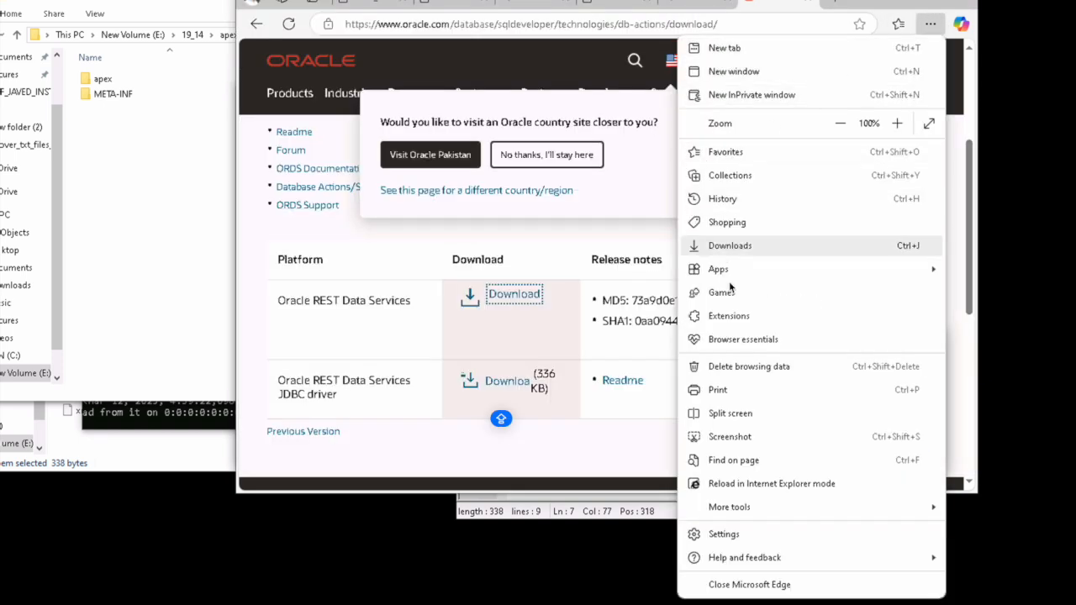
left_click(753, 249)
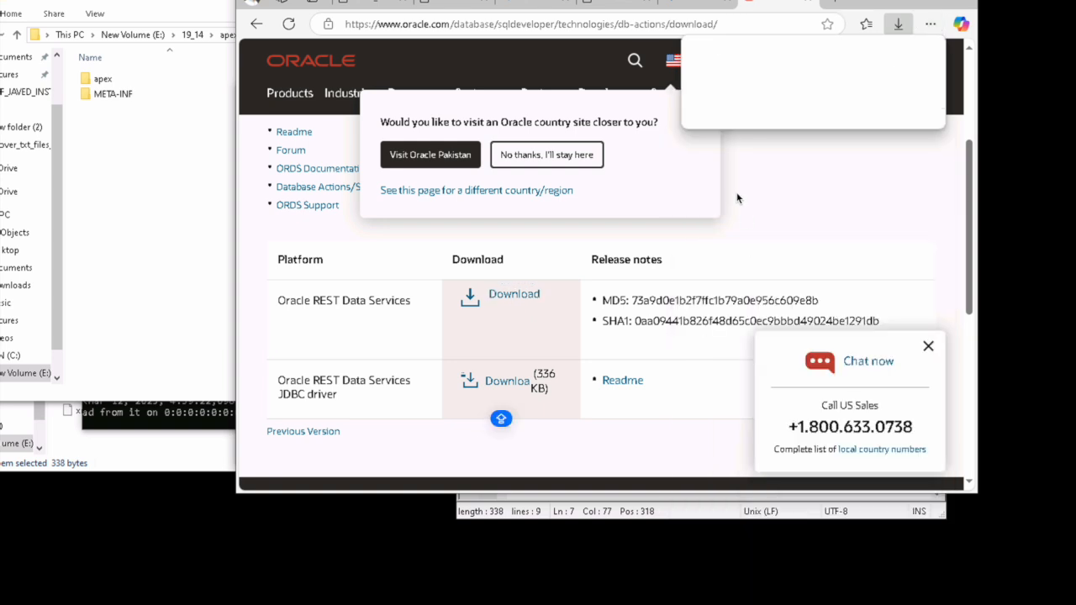
Step: Open the downloaded ords-24.4.0.345.1601.zip from its Downloads folder in WinRAR
mouse_move(865, 89)
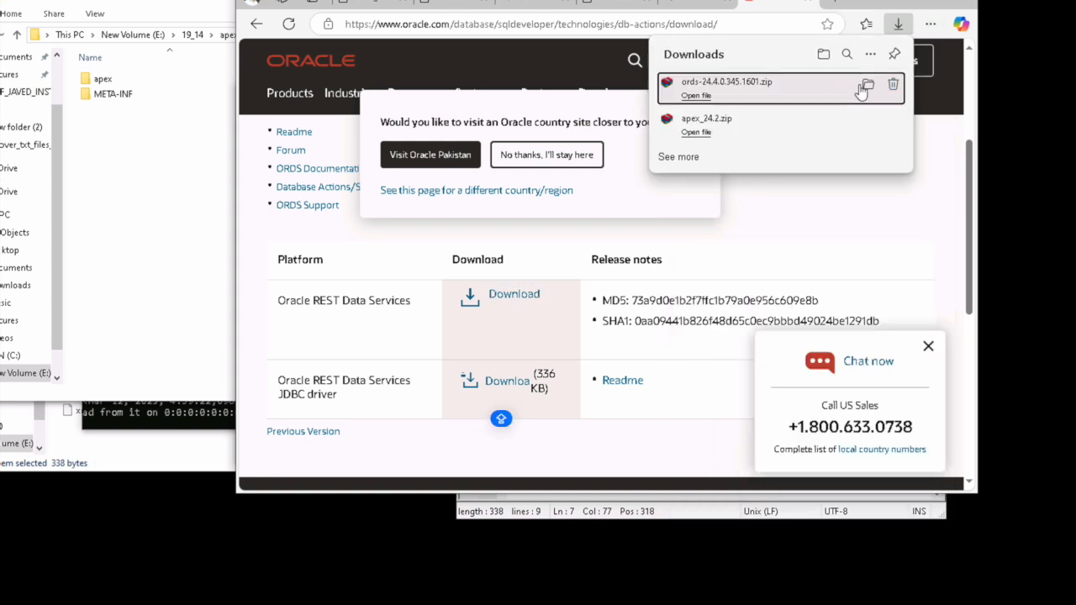
left_click(867, 90)
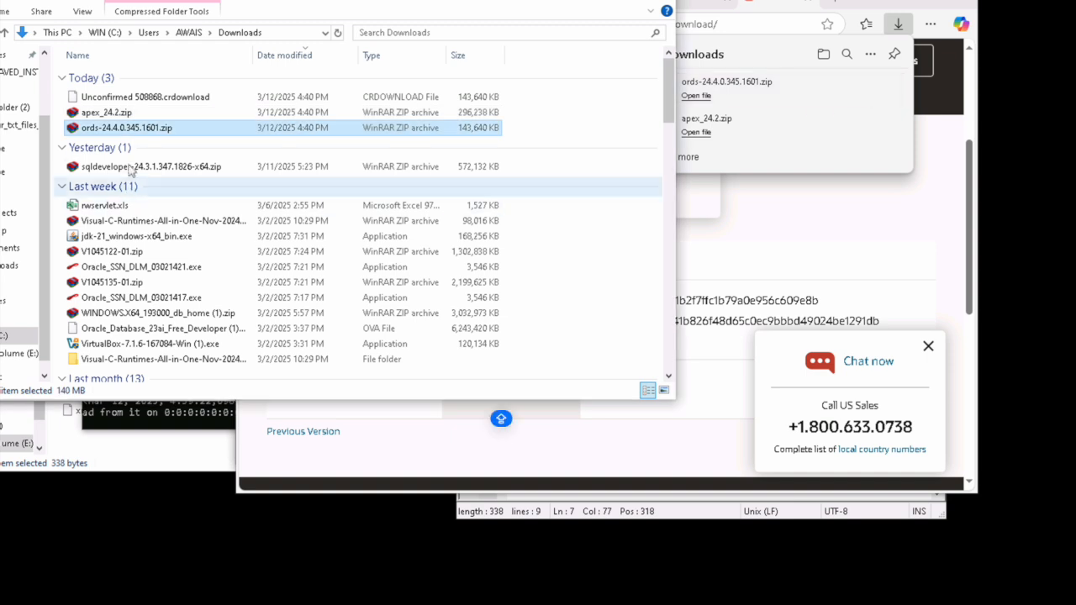
double_click(140, 132)
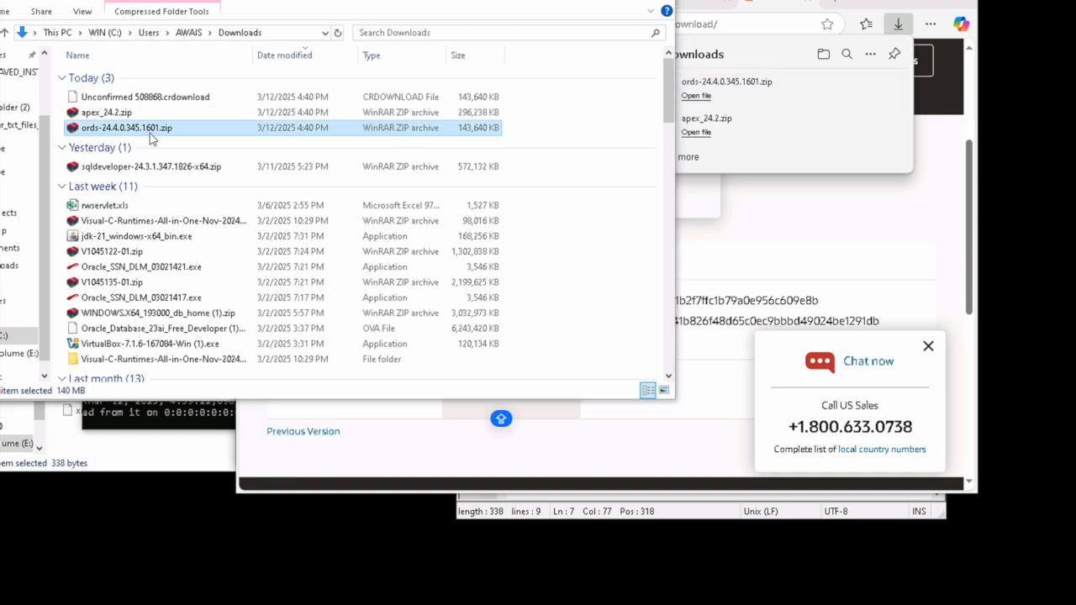
Step: Extract the ORDS archive into E:\19_14\ords, then close WinRAR
left_click(323, 161)
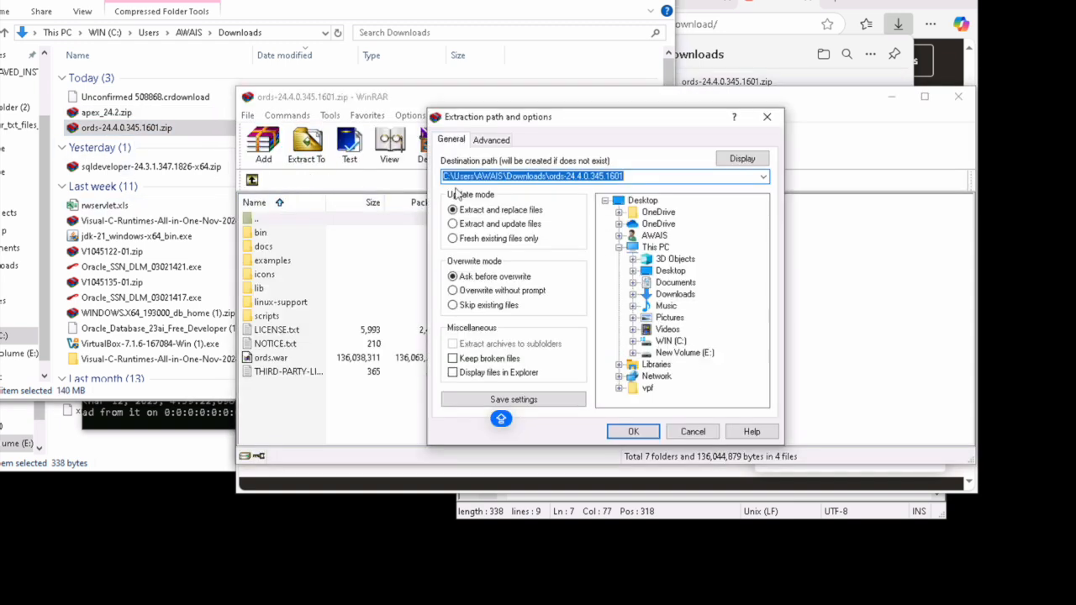
left_click(676, 353)
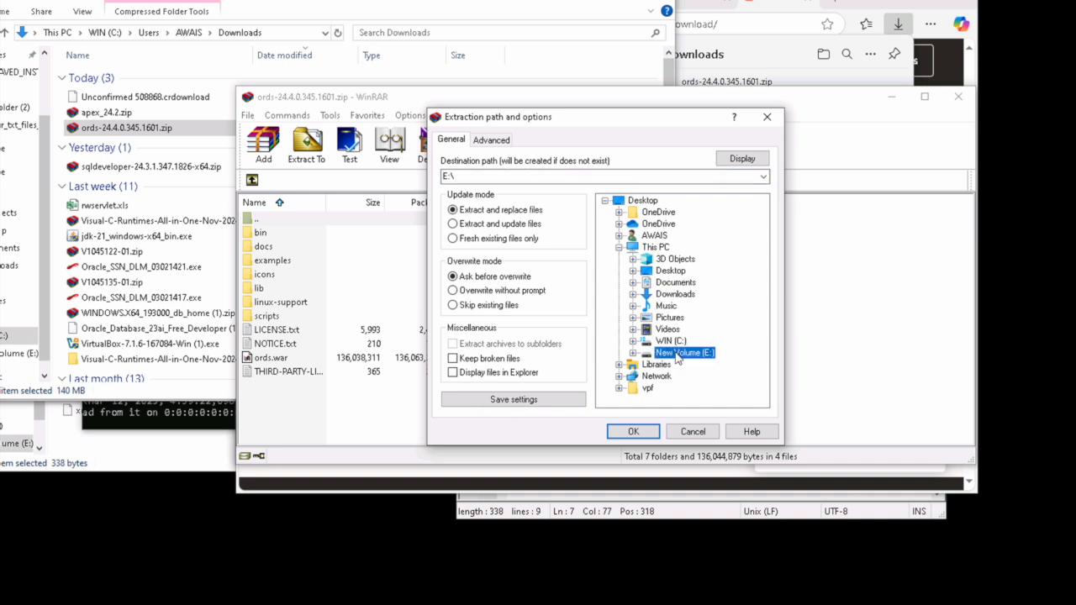
double_click(683, 352)
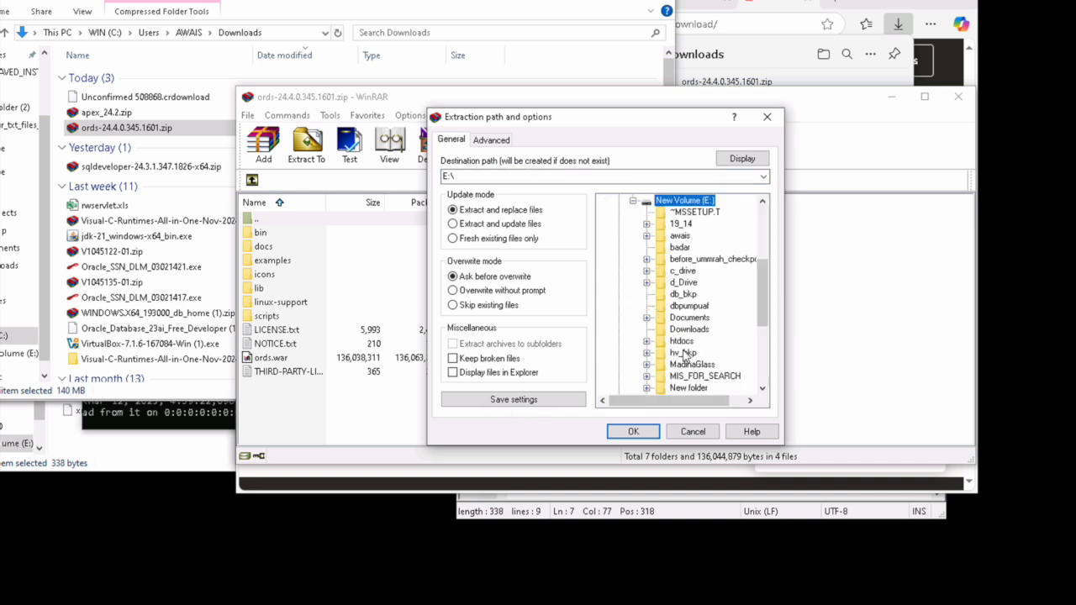
double_click(682, 225)
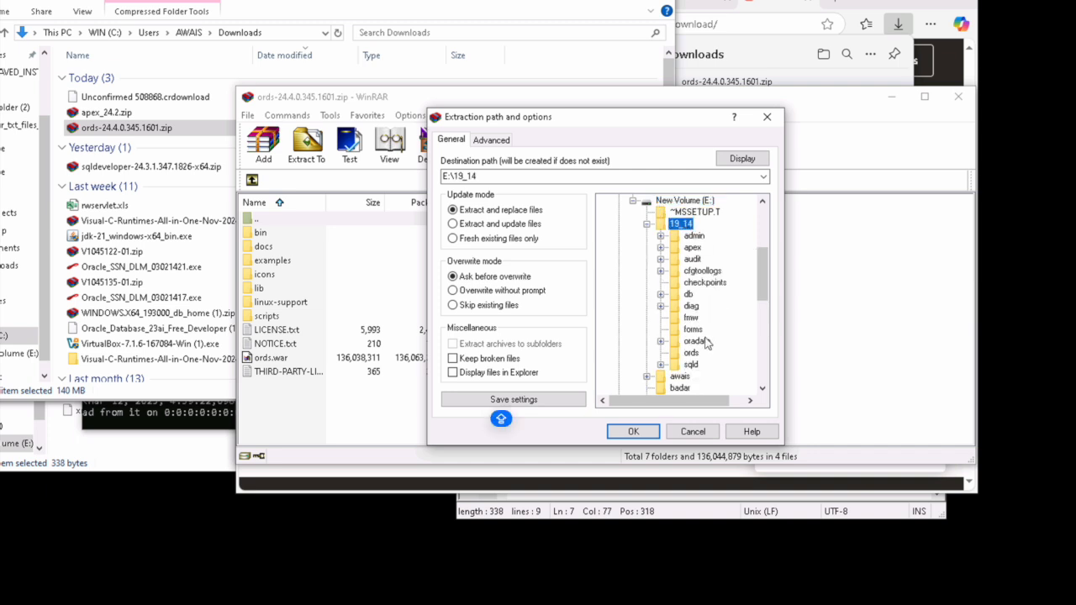
left_click(692, 354)
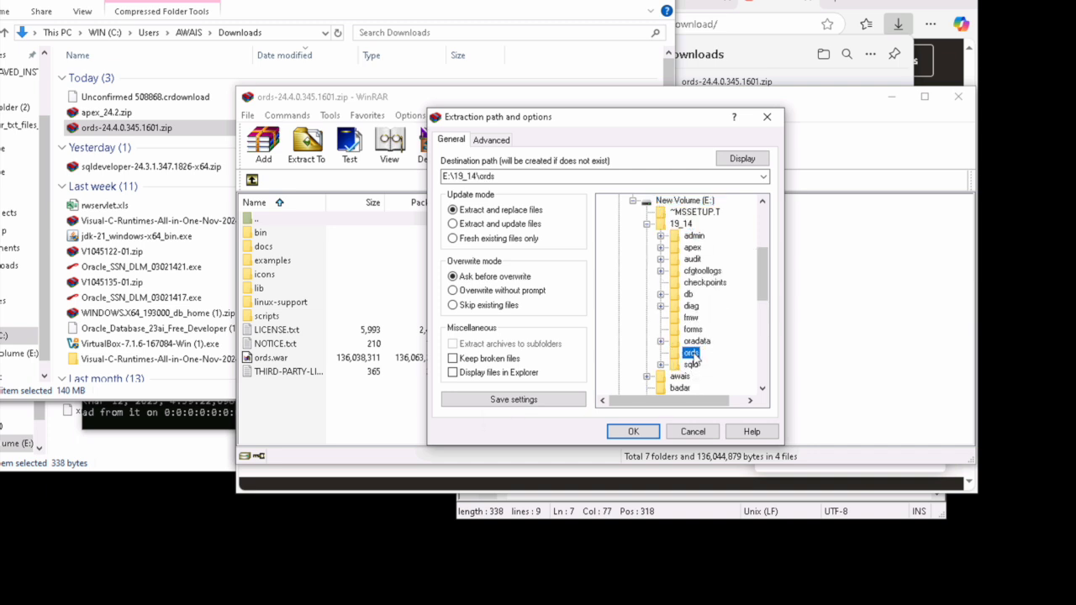
left_click(632, 431)
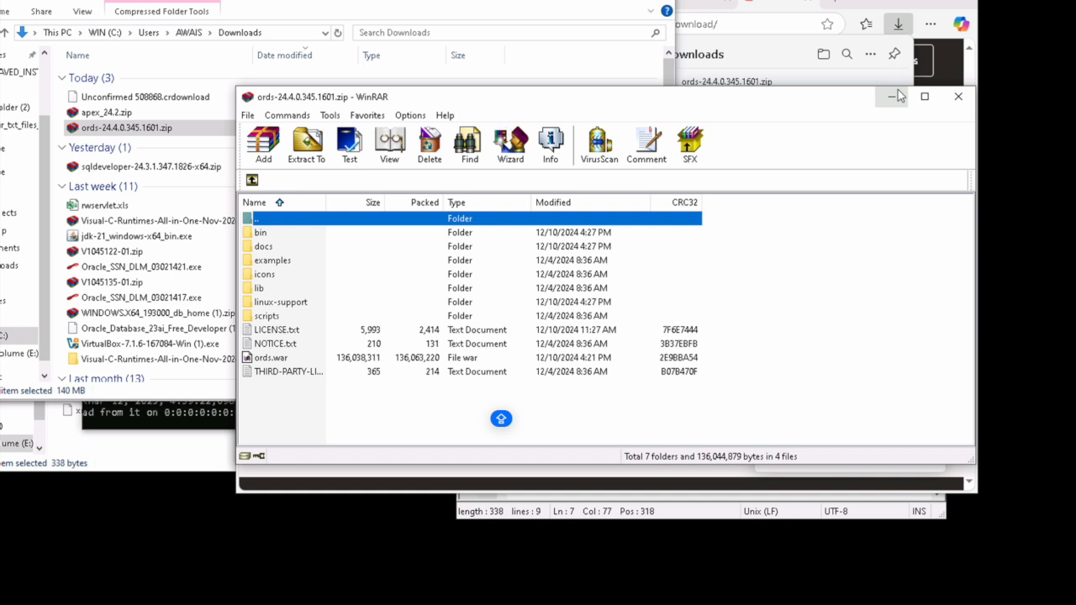
left_click(965, 98)
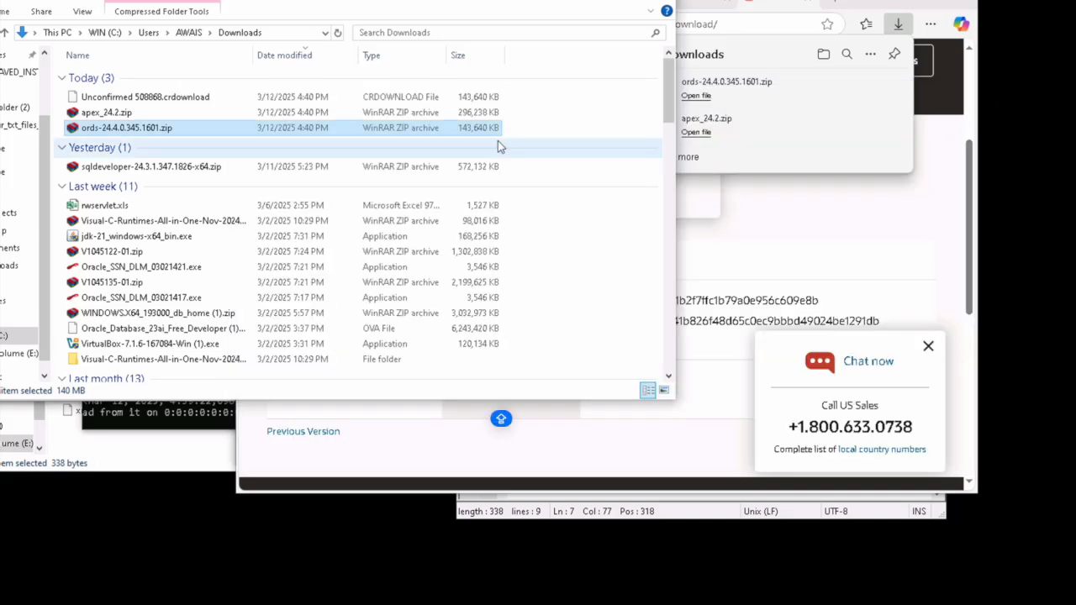
Step: Launch Command Prompt as administrator from Windows search
key("super")
type("cmd")
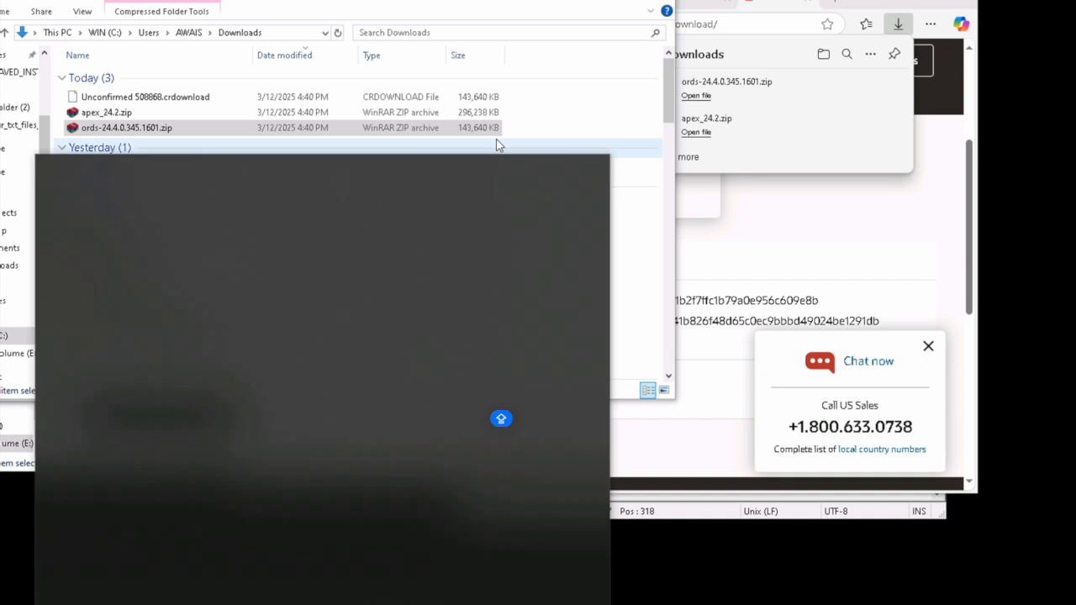
left_click(404, 379)
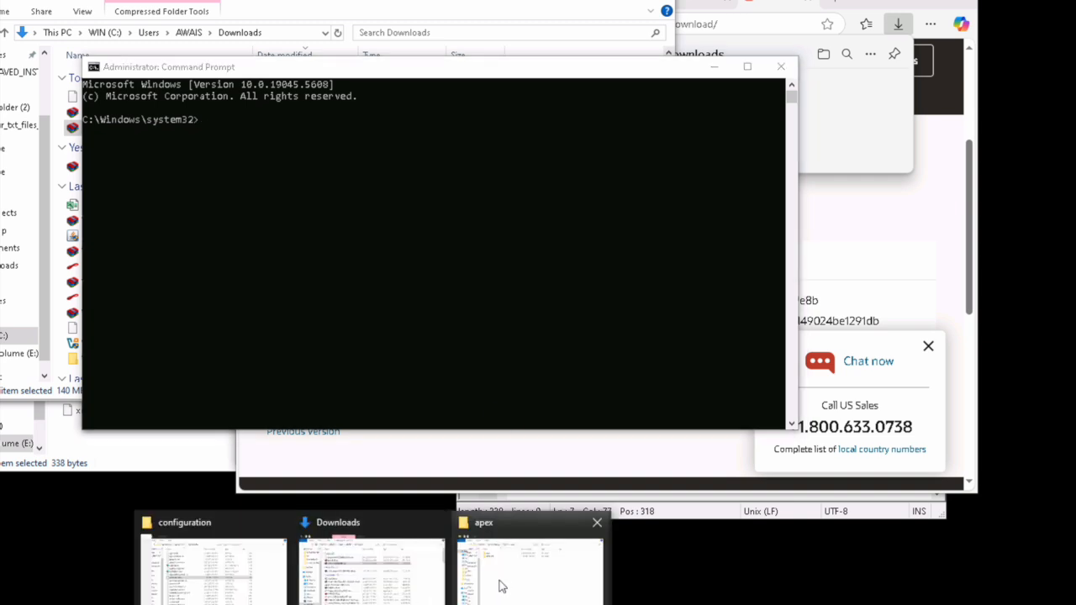
Step: Copy the E:\19_14\apex\apex folder path from Explorer and cd to it
left_click(515, 578)
double_click(111, 82)
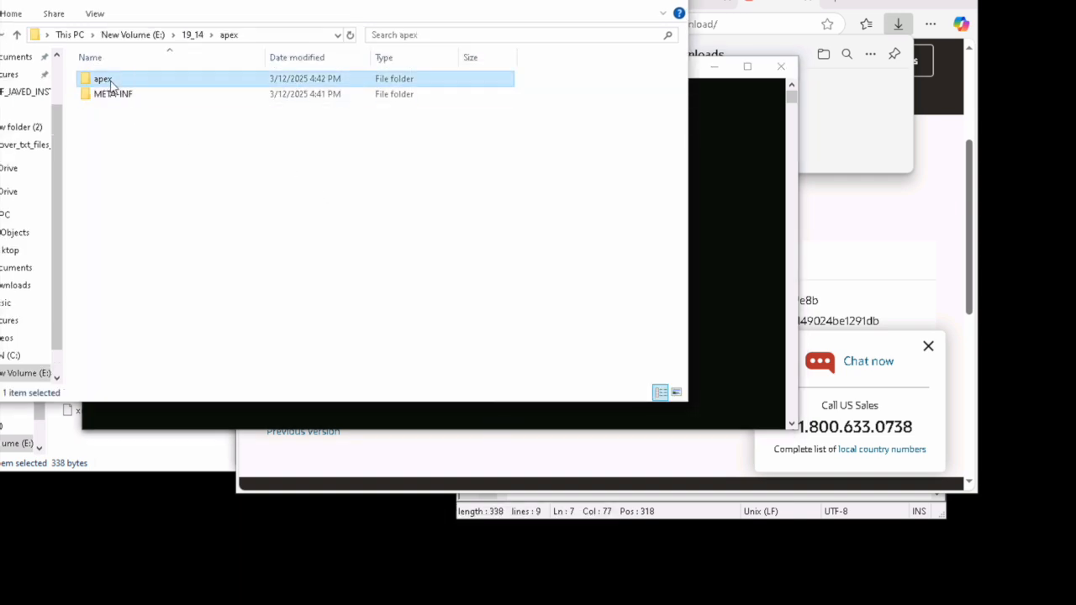
left_click(296, 36)
key("ctrl+c")
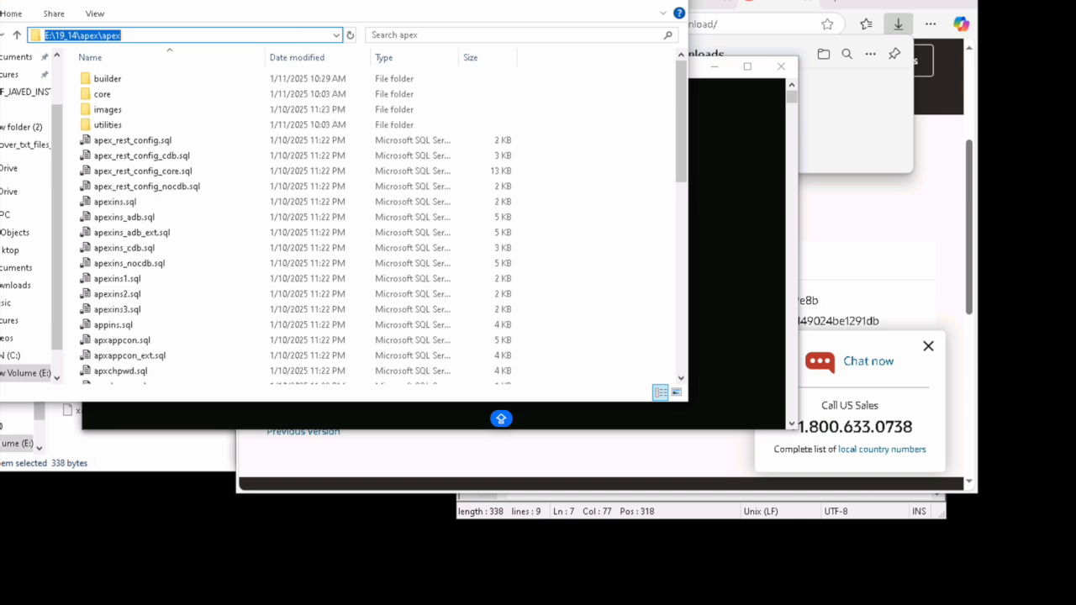
left_click(725, 134)
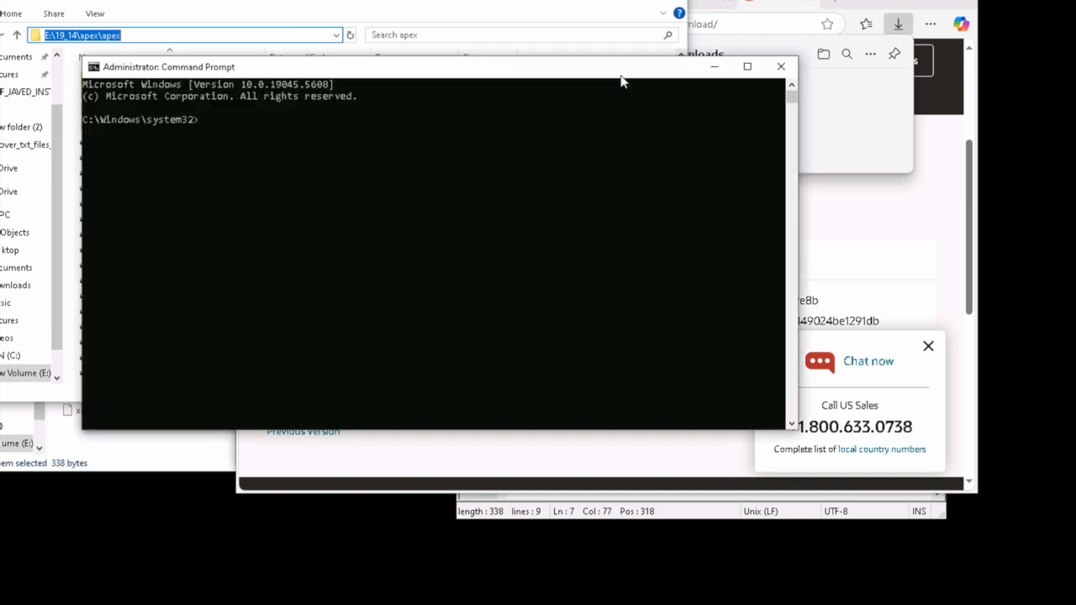
type("cd")
key("ctrl+v")
key("Return")
Step: Switch the console to drive E, clear the screen and start sqlplus
type("e:")
key("Return")
type("cls")
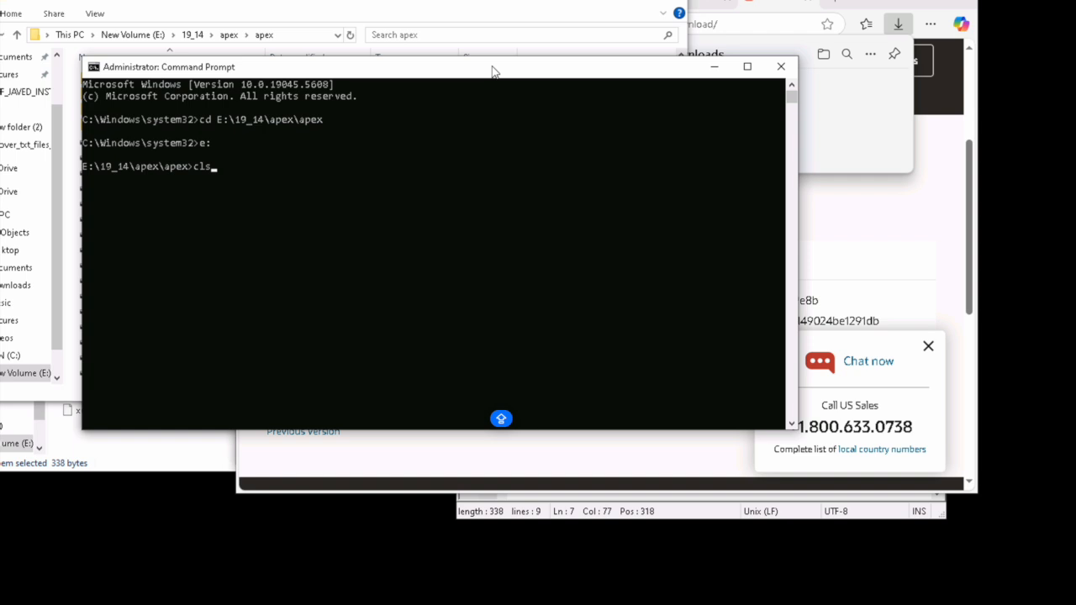
key("Return")
type("sqlplus")
key("Return")
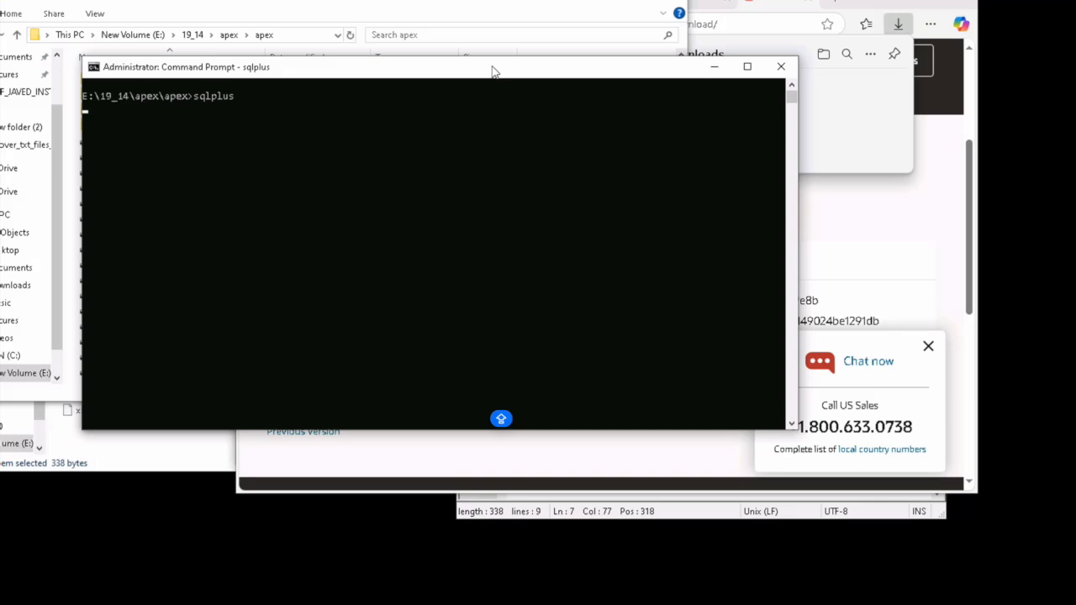
Step: Log in as / as sysdba and confirm the container is orcl with show con_name
type("/")
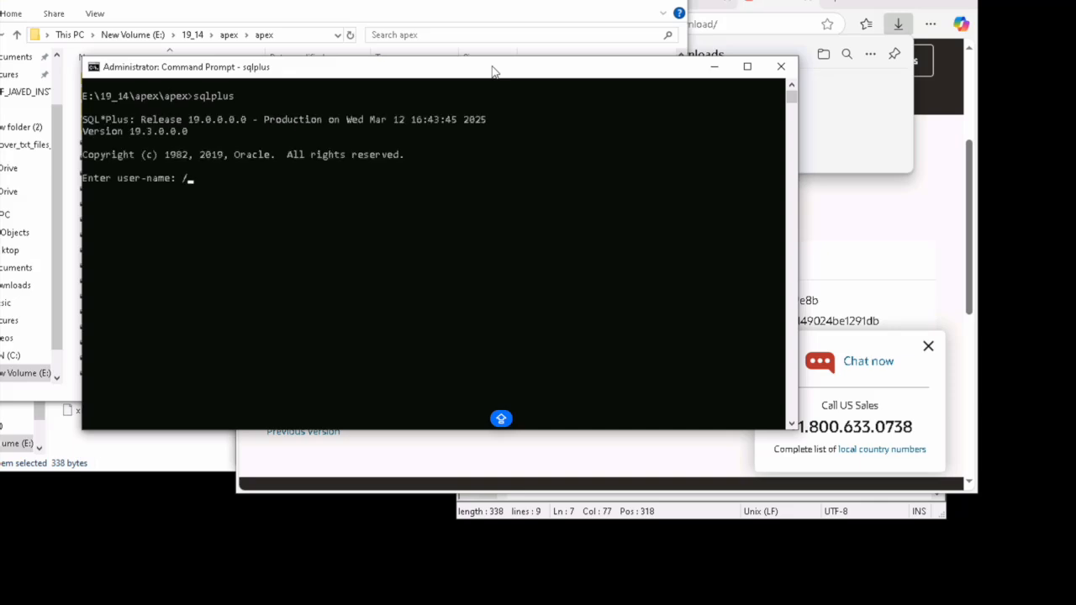
type(" as sysdba")
key("Return")
type("show con_name;")
key("Return")
key("Return")
type("cls")
key("BackSpace")
key("BackSpace")
key("BackSpace")
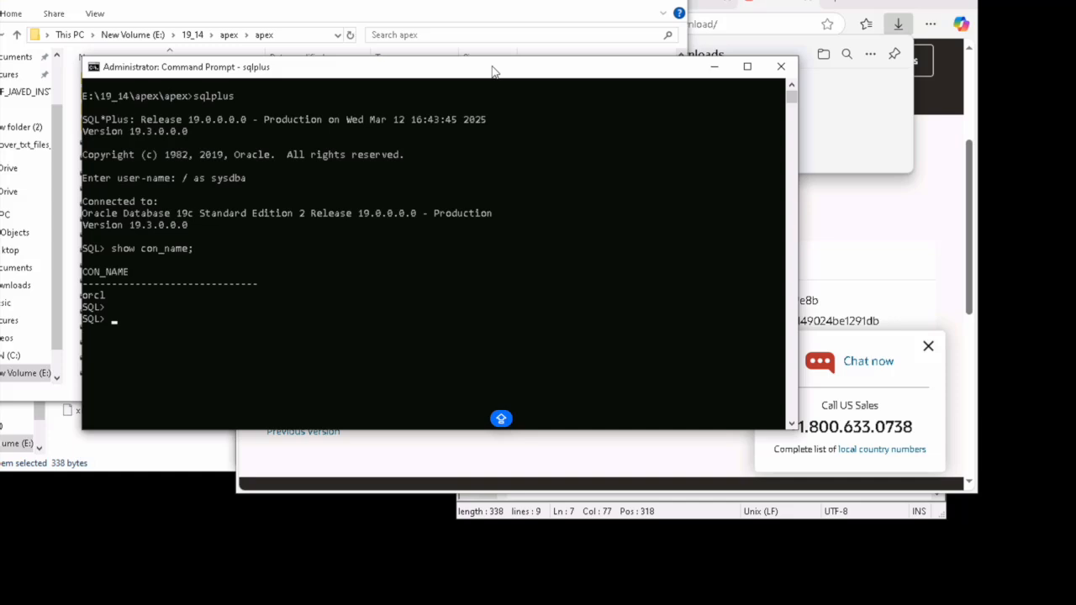
type("@apexins.sql SYSAUX SYSAUX TEMP ")
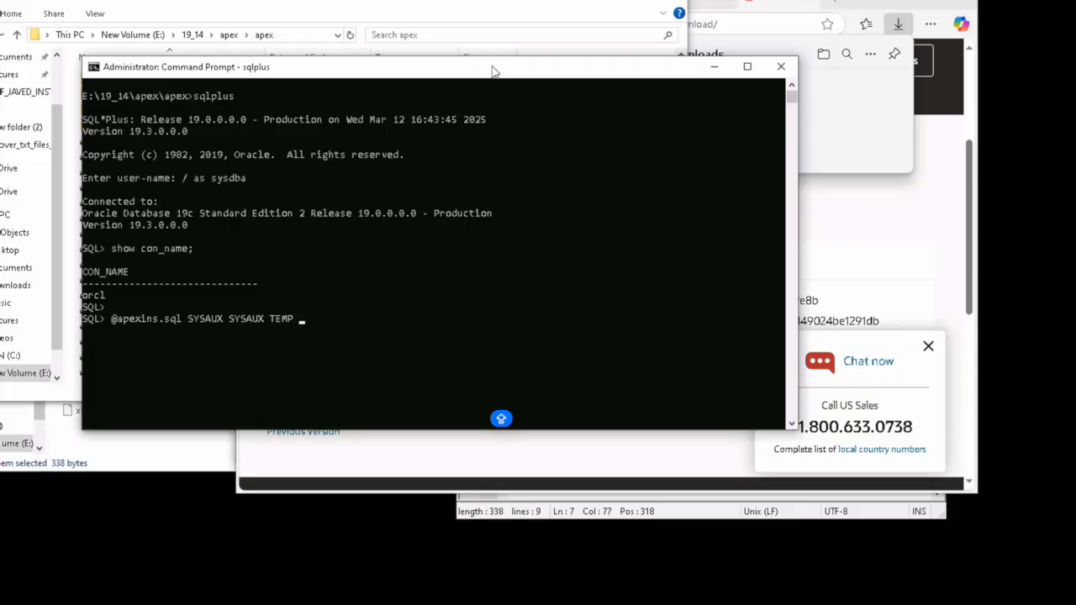
type("/i/")
key("Return")
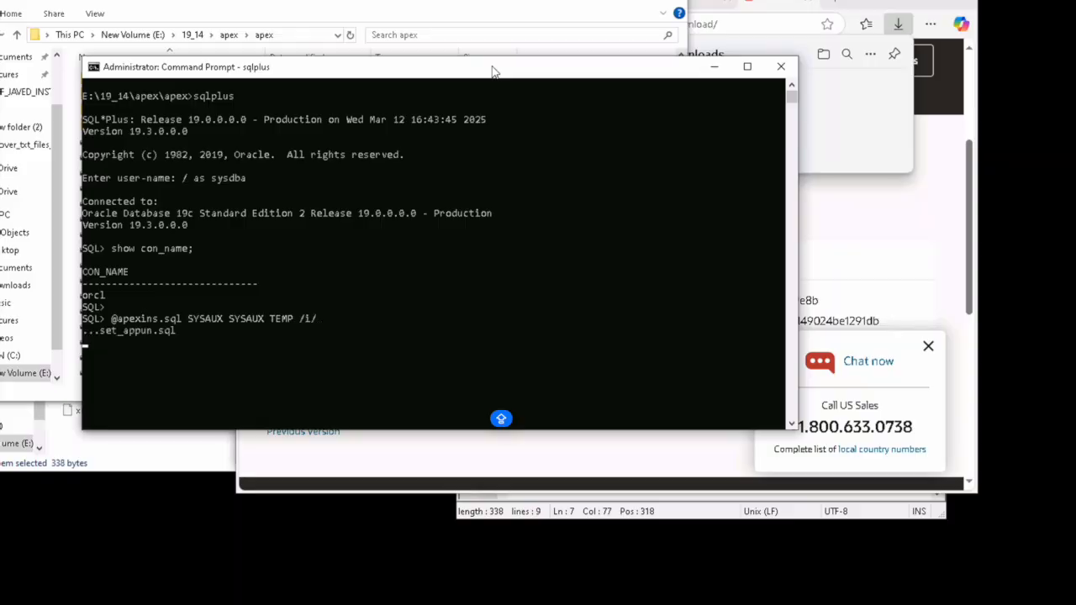
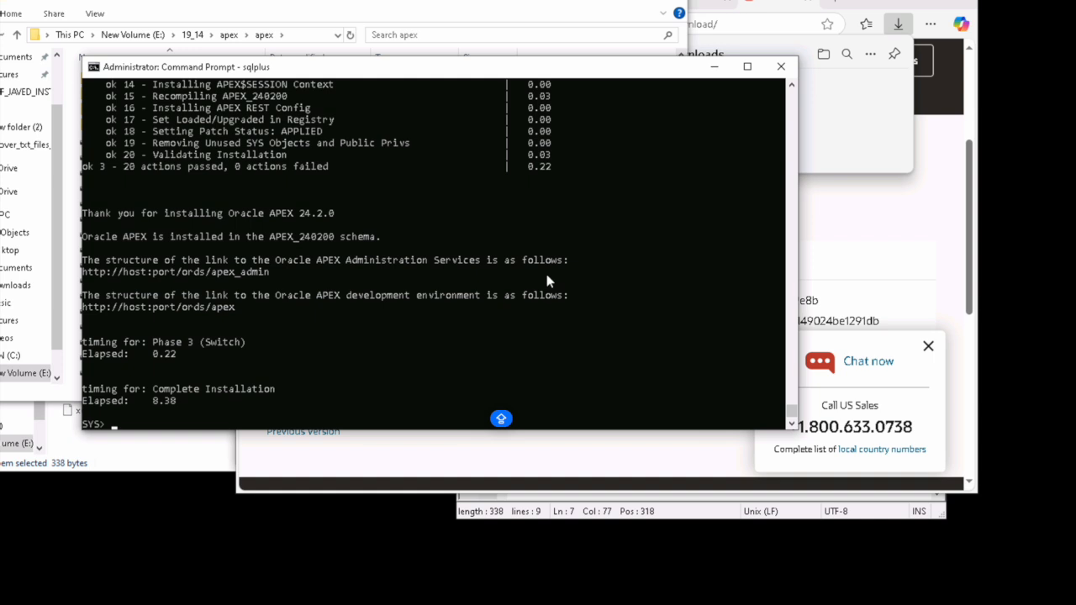
key("Return")
key("Return")
key("Return")
key("Return")
key("Return")
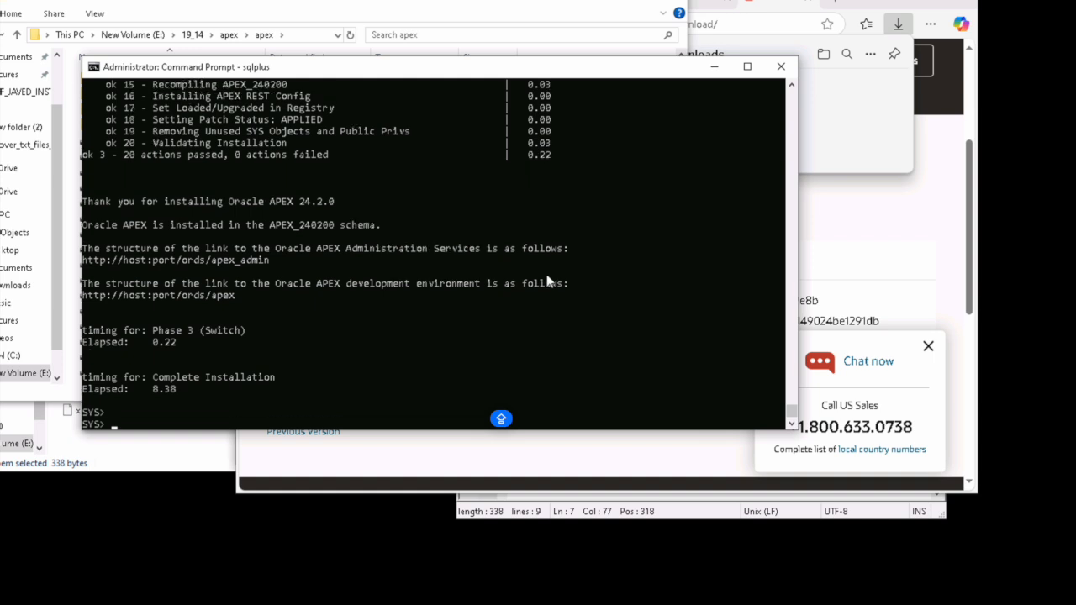
type("@")
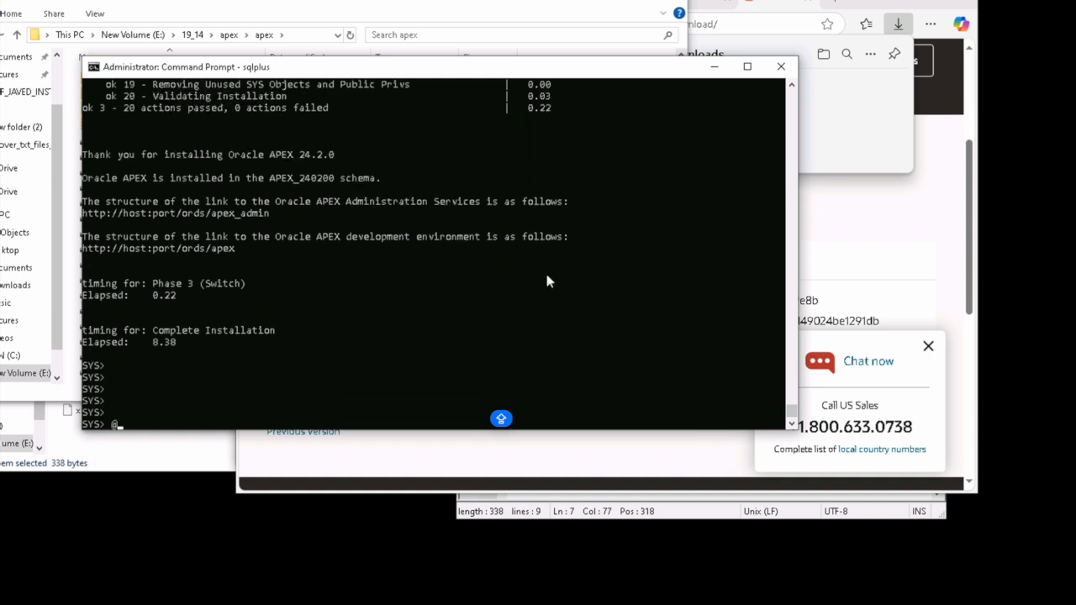
type("apxchpwd.sql")
key("Return")
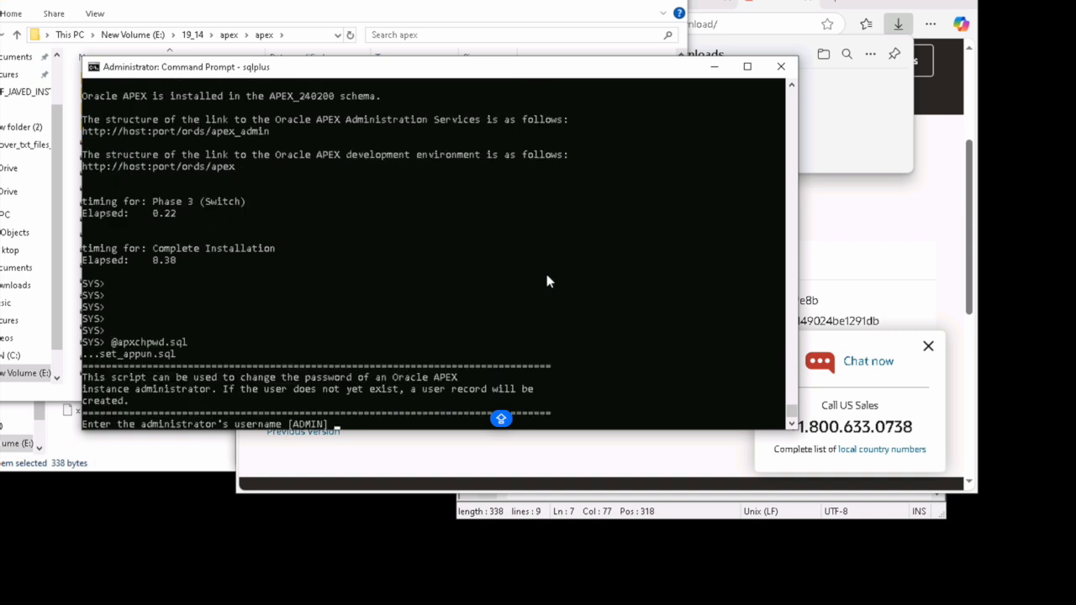
key("Return")
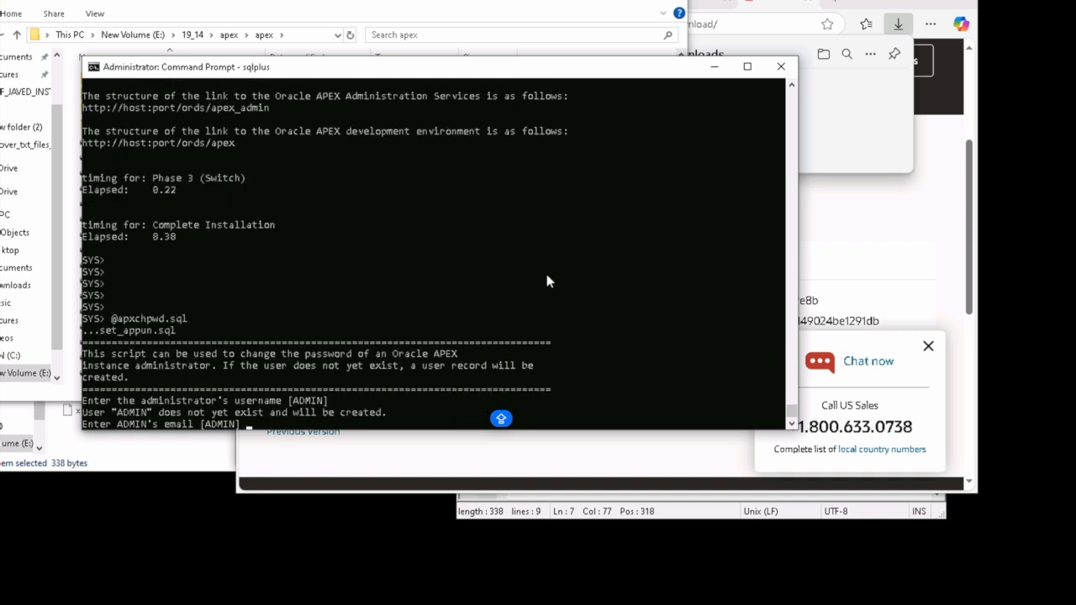
key("Return")
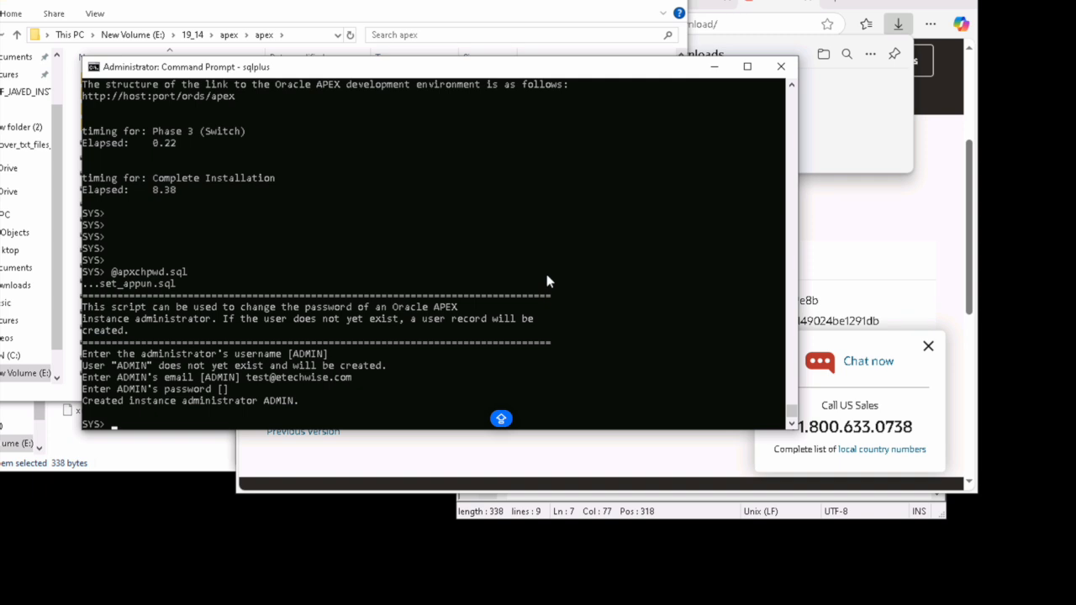
Step: Type an alter user statement giving apex_public_user a new password
type("al")
key("BackSpace")
type("lter user apex_public_user")
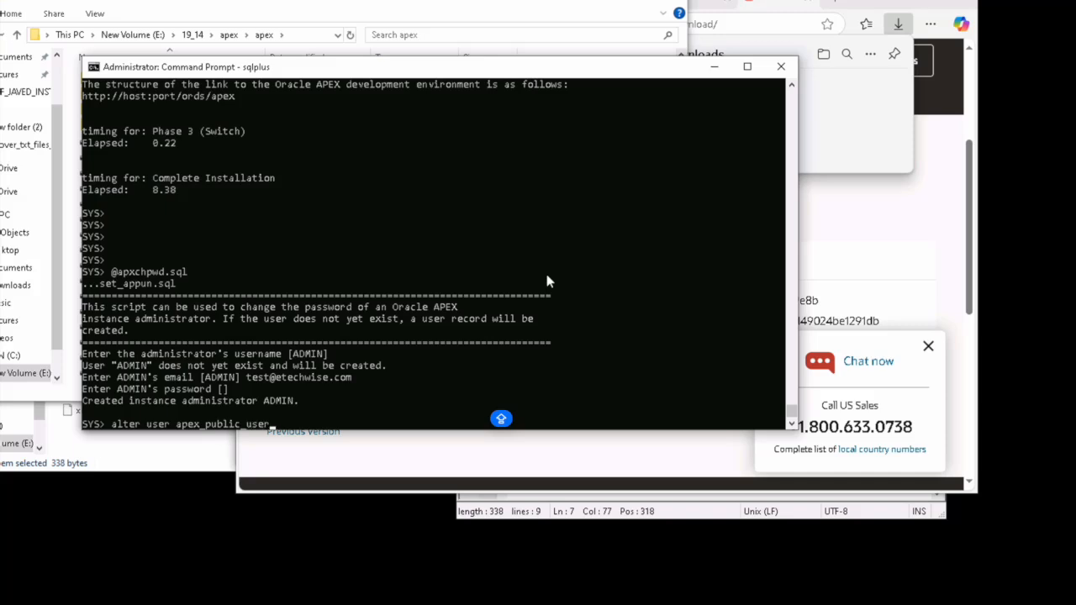
type(" identified by oracle;")
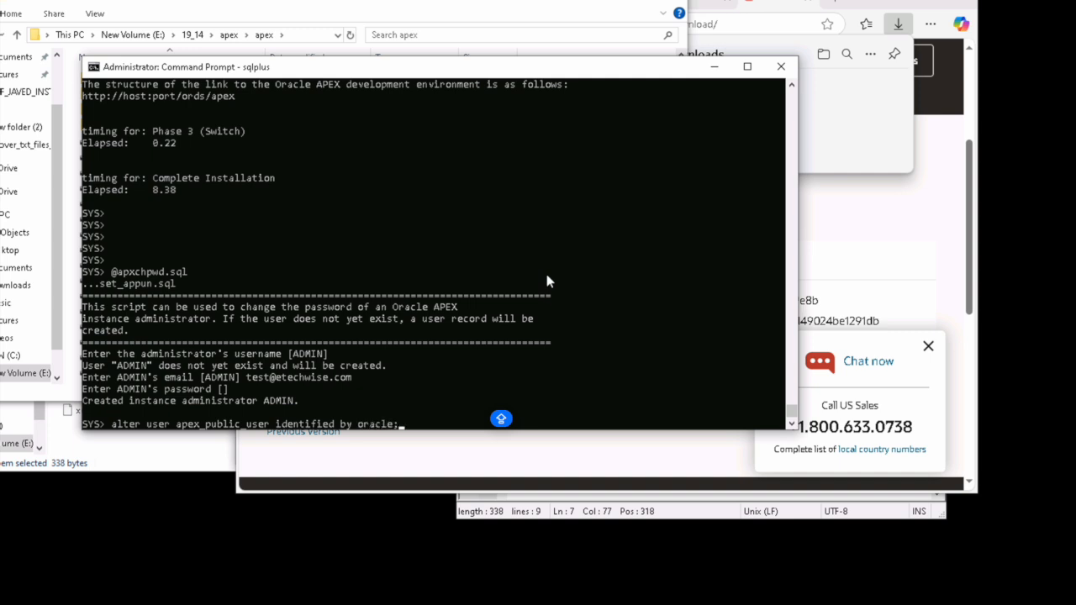
key("Return")
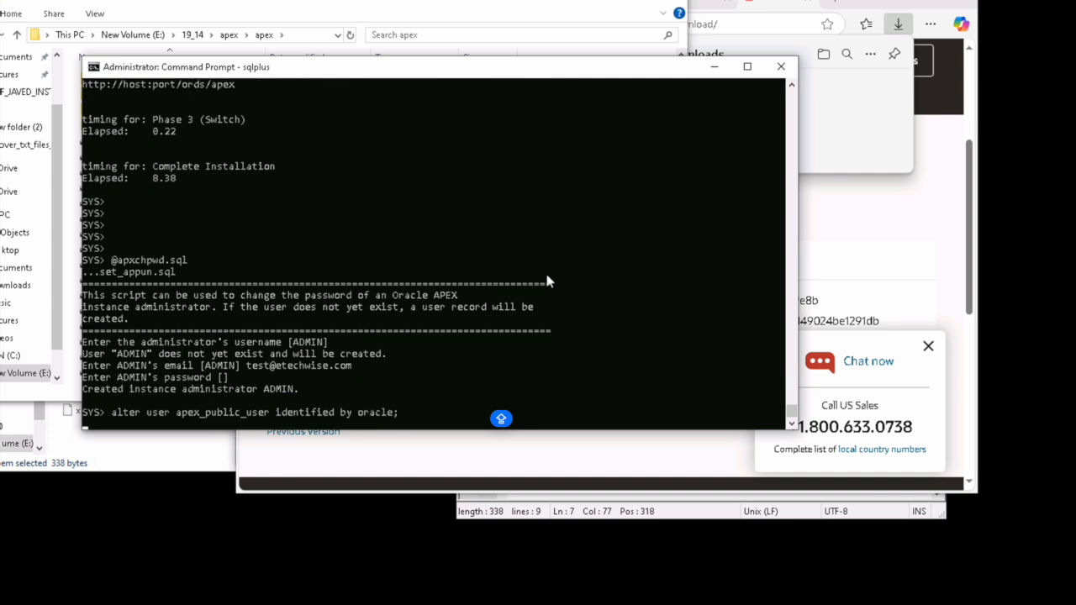
key("Return")
key("Return")
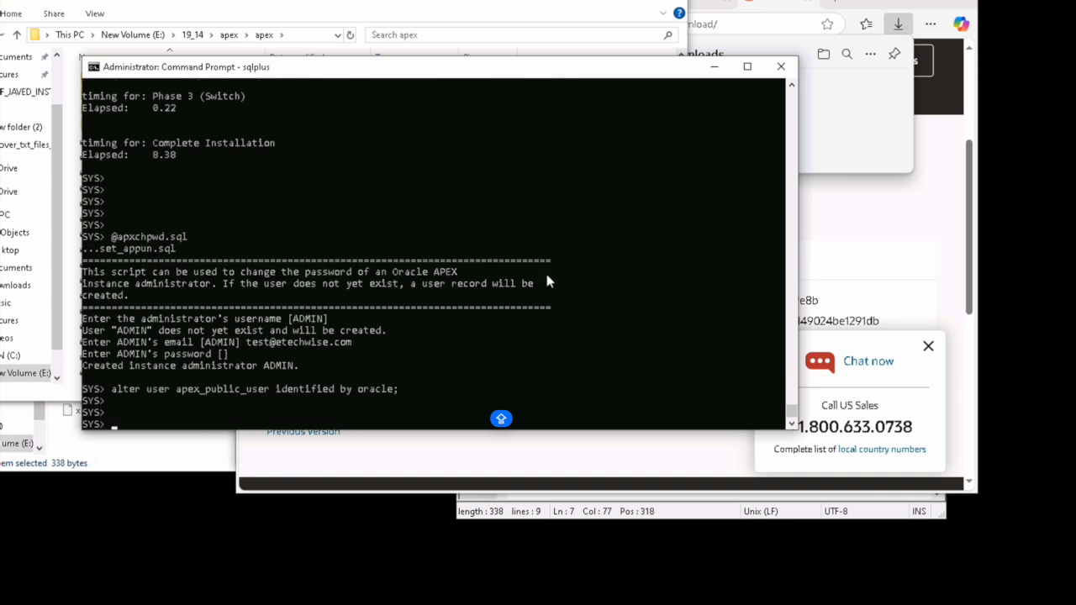
type("@apex_rest_config.sql")
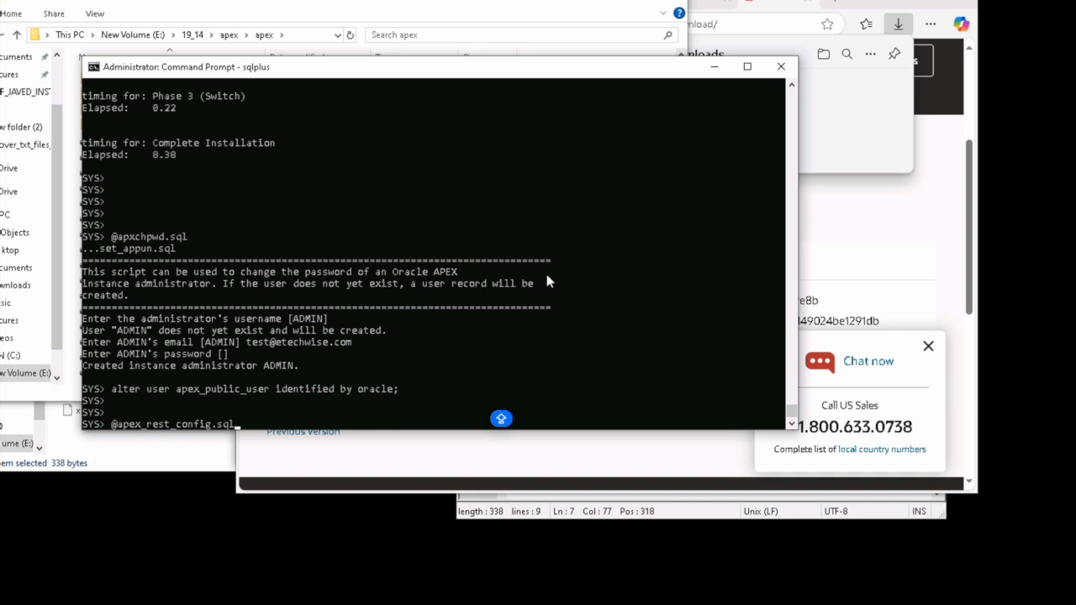
key("Return")
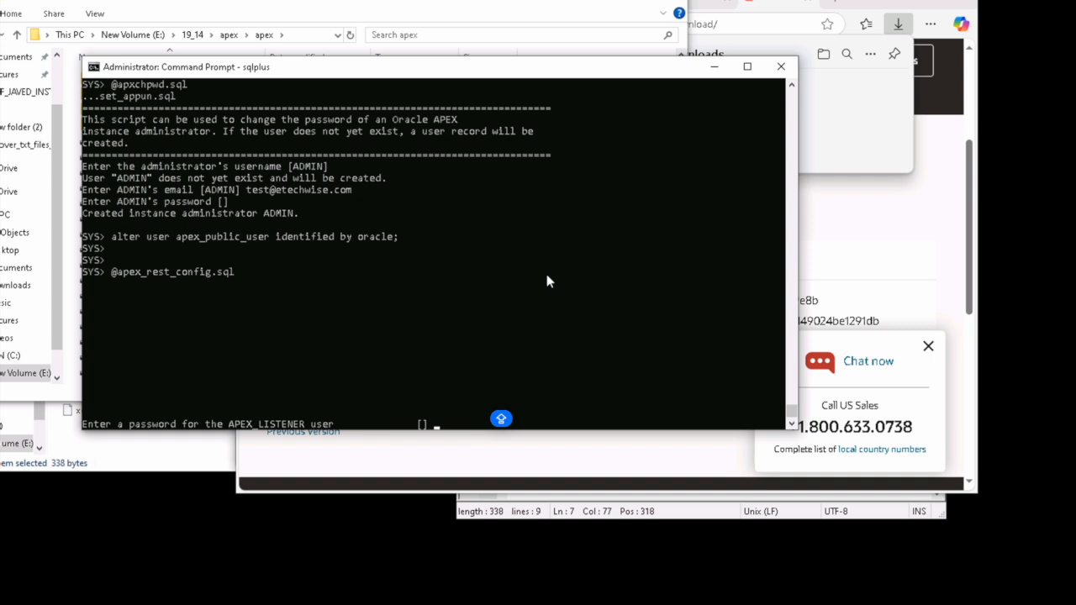
key("Return")
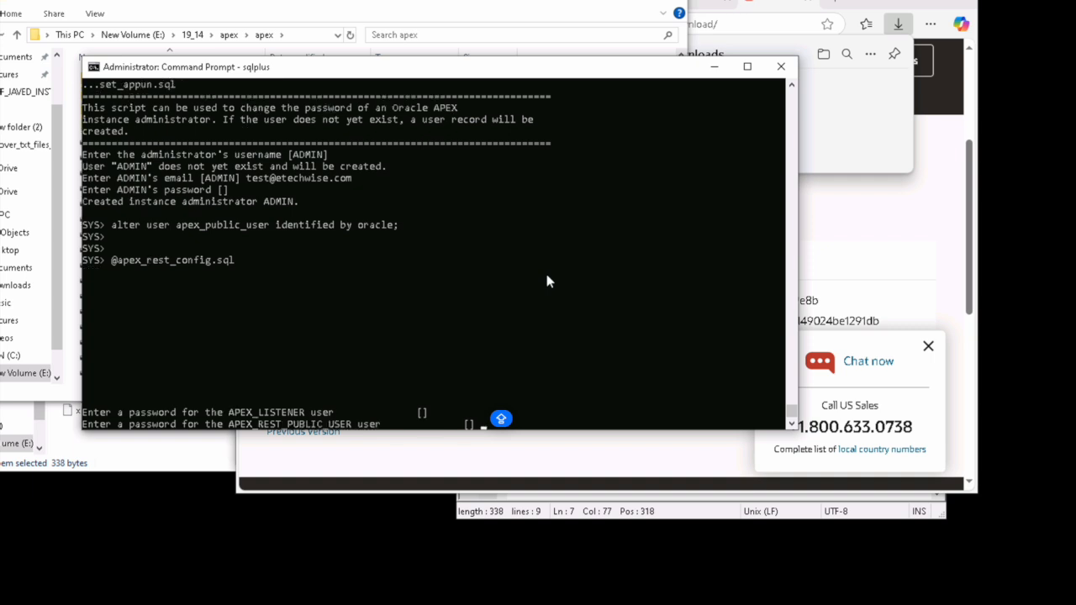
key("Return")
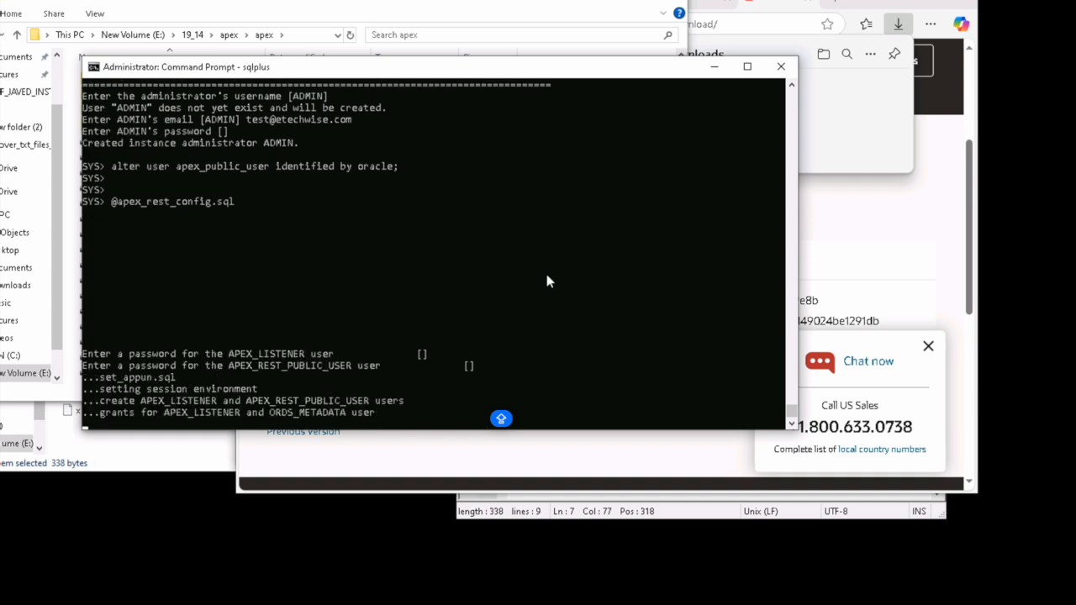
Step: Exit SQL*Plus back to the Command Prompt
key("Return")
key("Return")
key("Return")
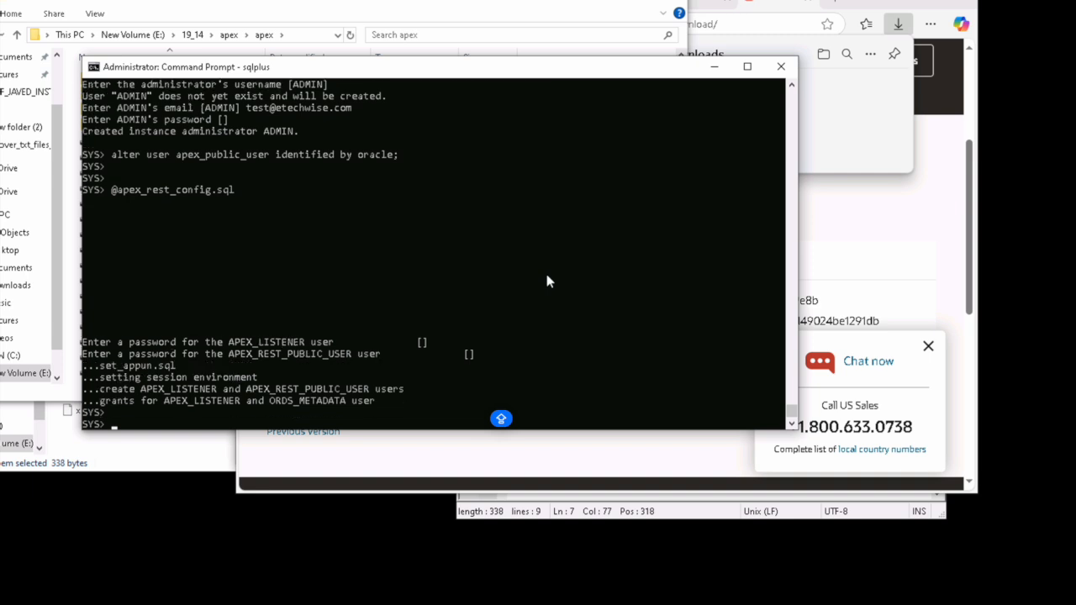
type("exit")
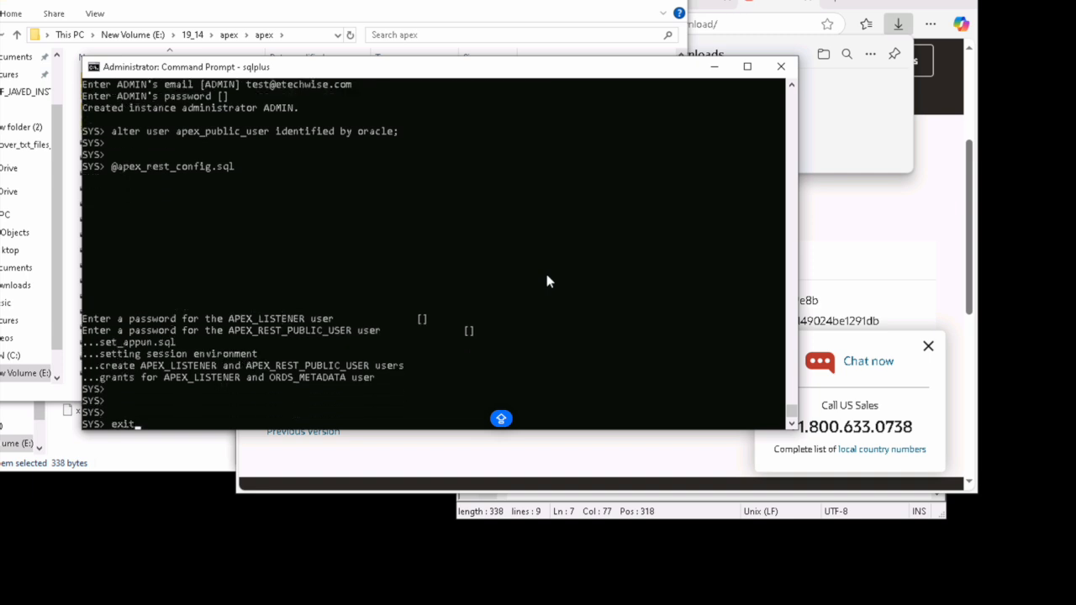
key("Return")
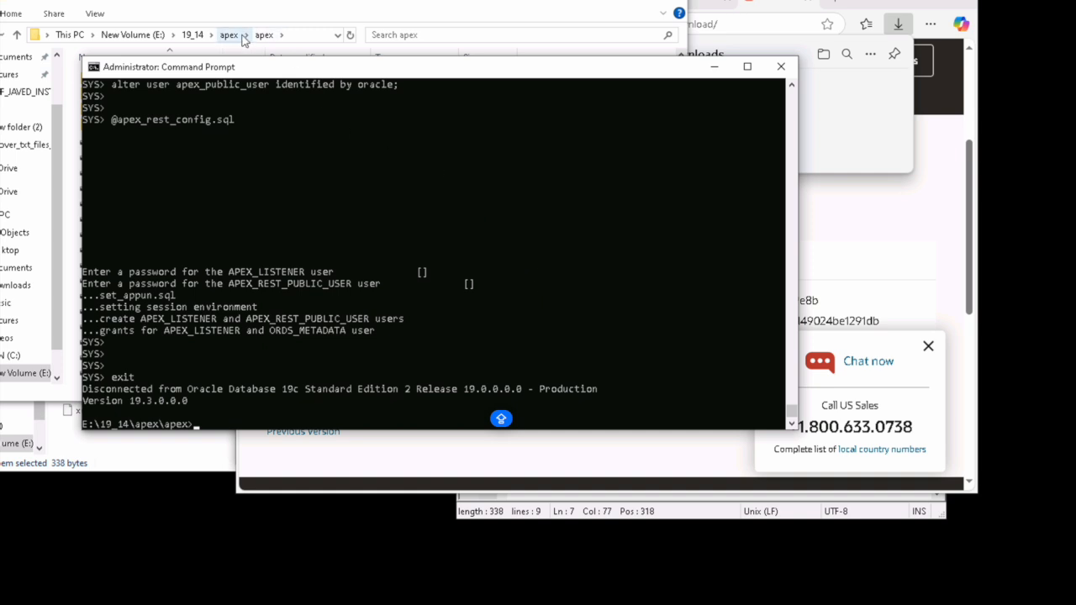
Step: Create a new empty folder named config inside E:\19_14\ords
left_click(228, 34)
left_click(196, 35)
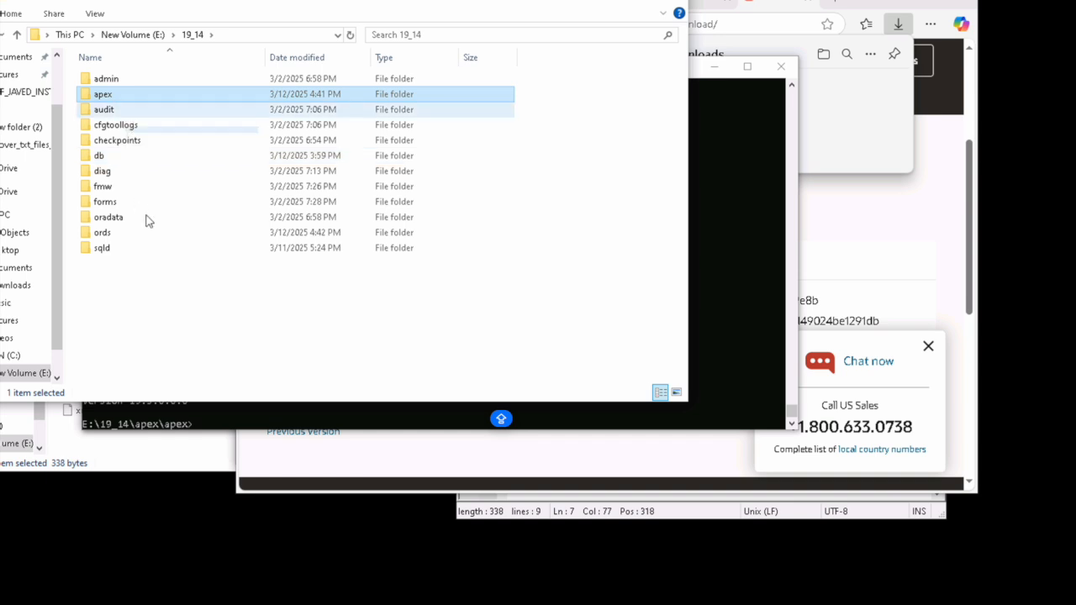
left_click(121, 234)
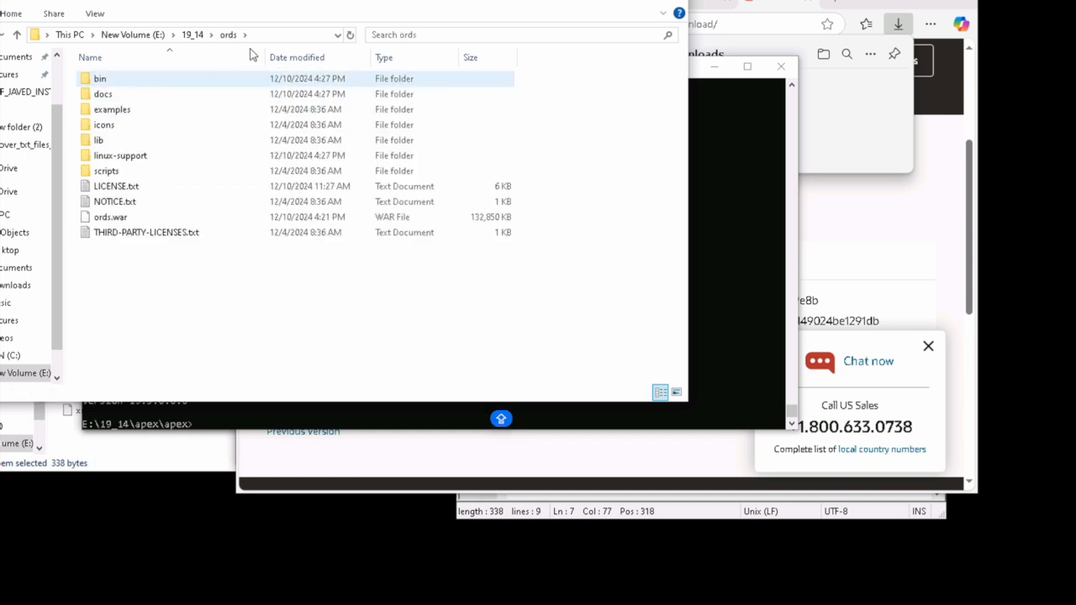
right_click(175, 308)
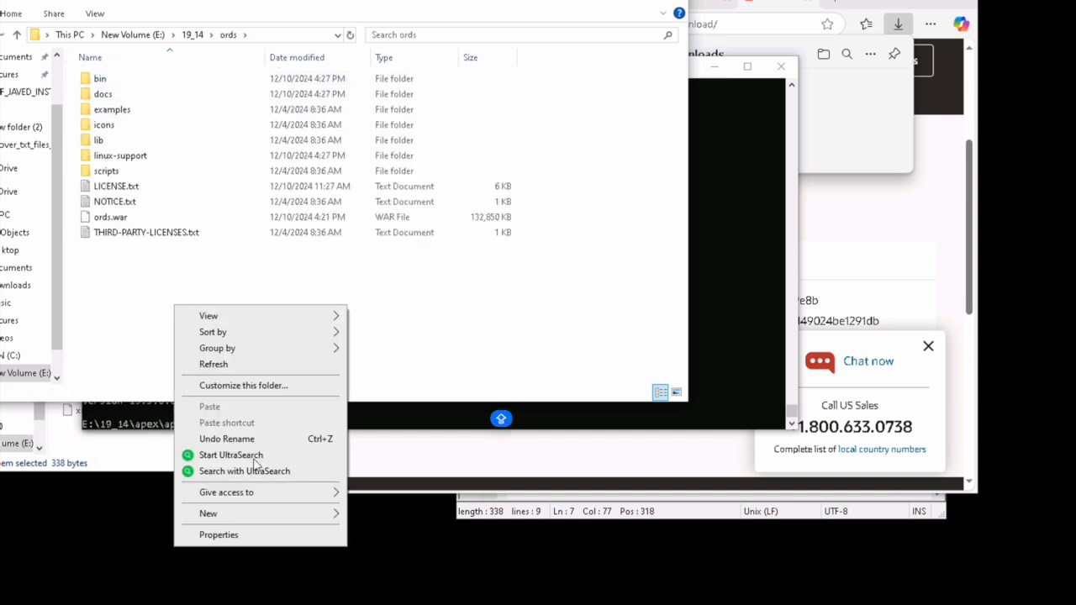
mouse_move(332, 513)
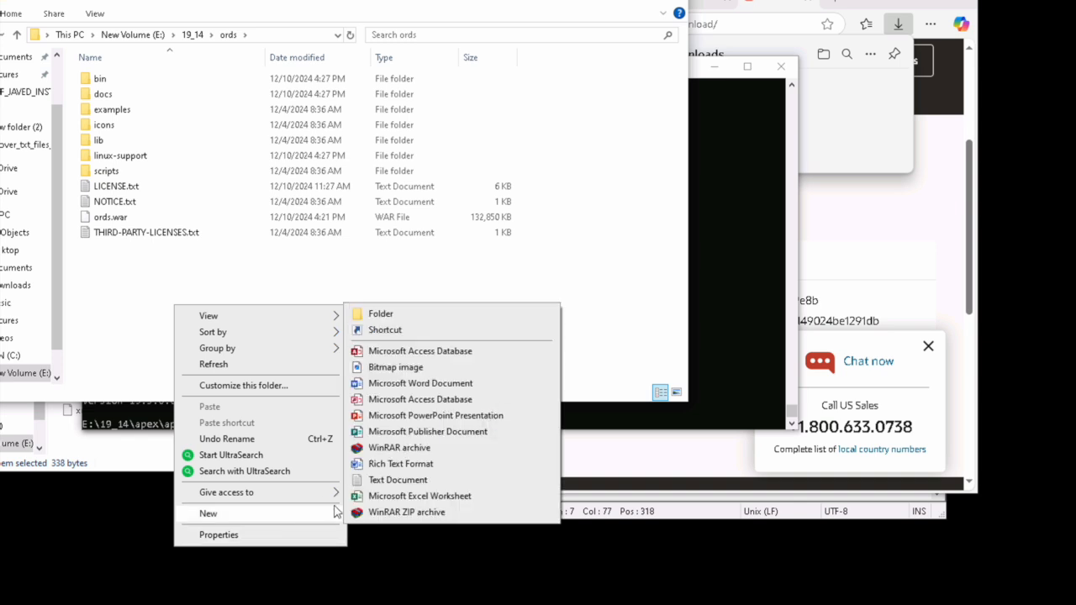
left_click(394, 312)
key("Caps_Lock")
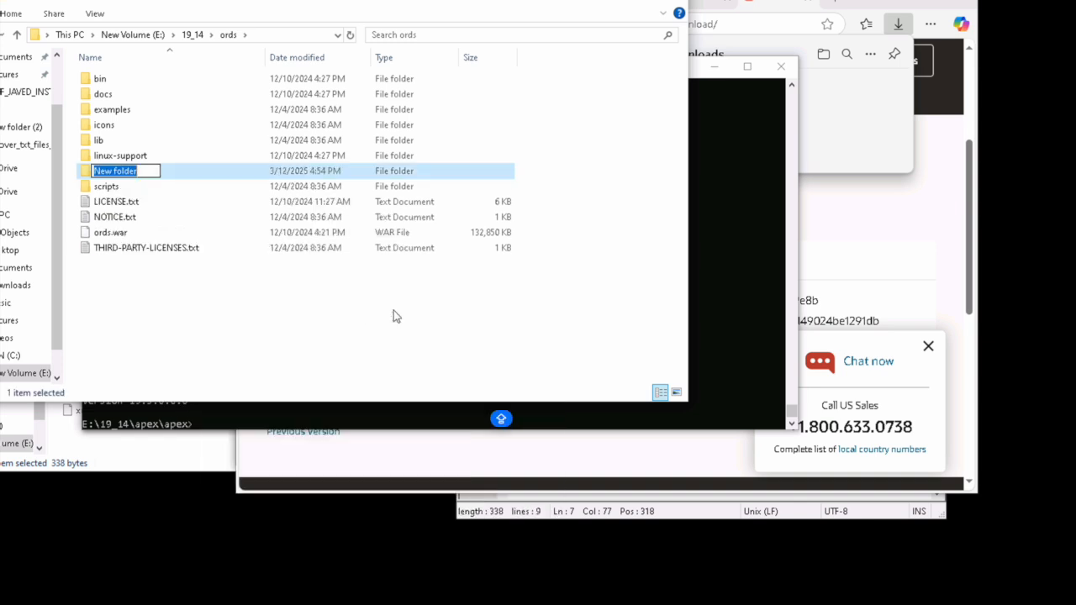
type("config")
key("Return")
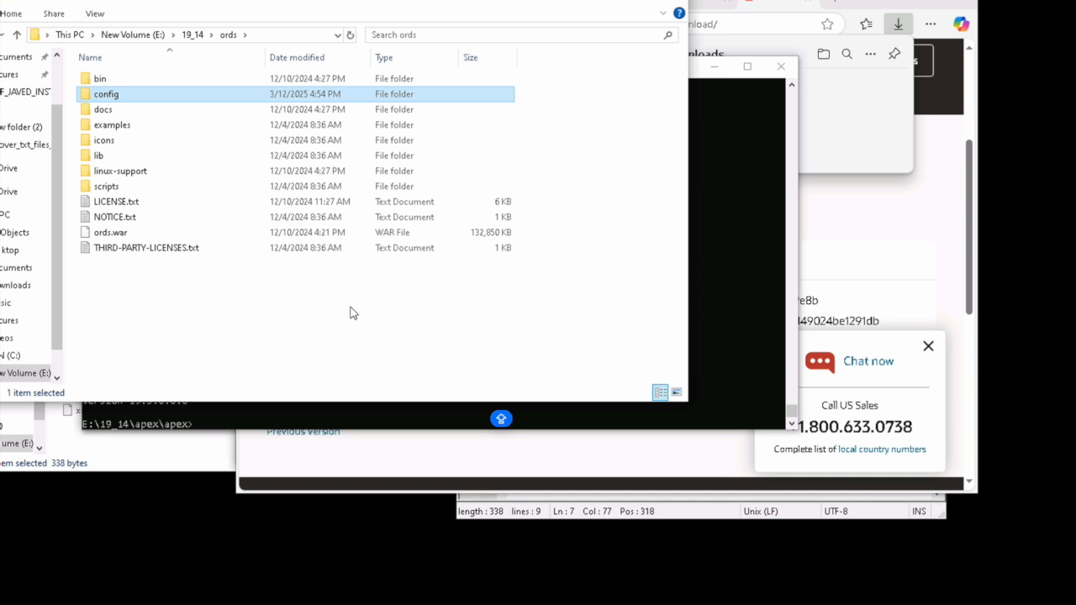
double_click(120, 94)
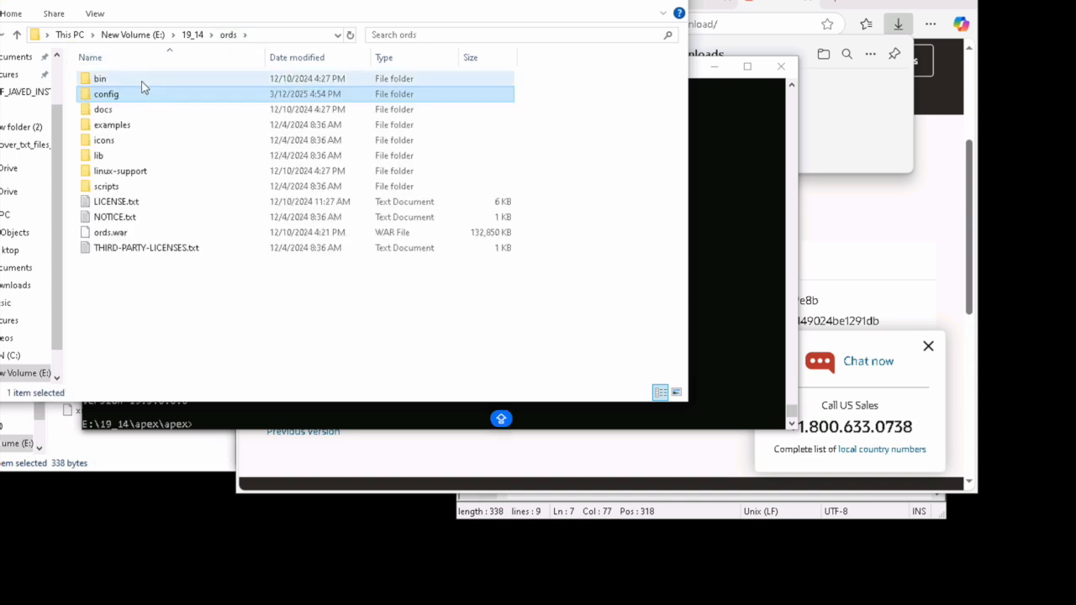
Step: Copy the ords folder path E:\19_14\ords and return to Command Prompt
left_click(244, 35)
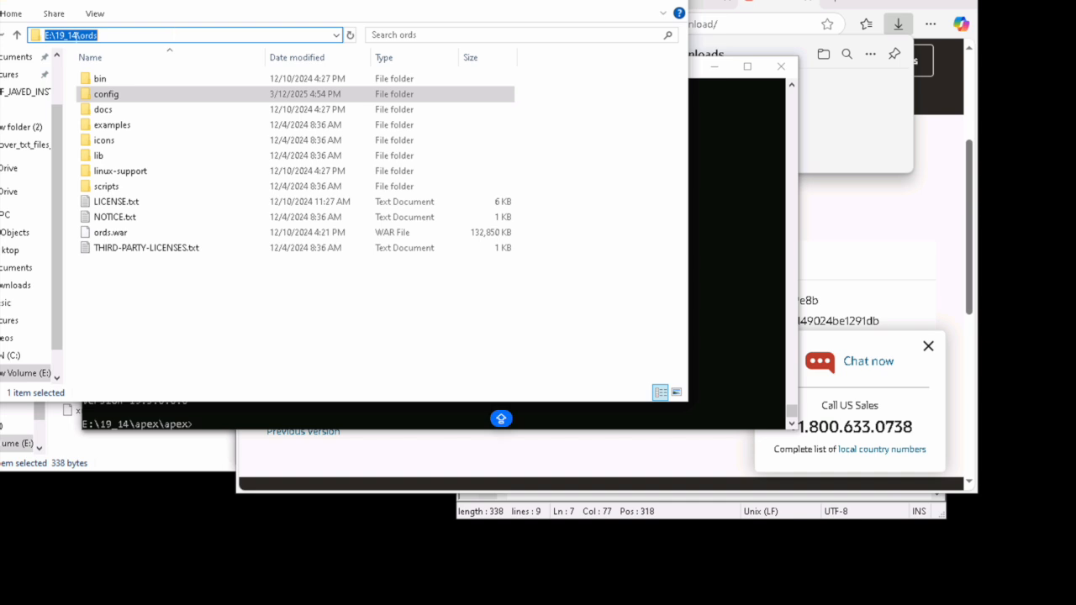
right_click(73, 35)
left_click(126, 82)
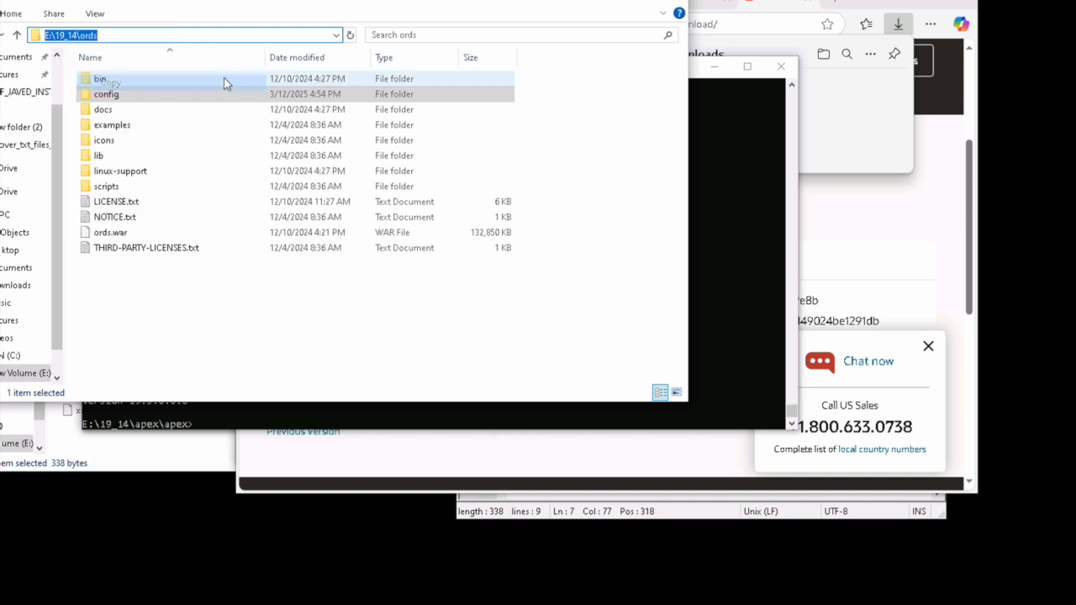
left_click(710, 79)
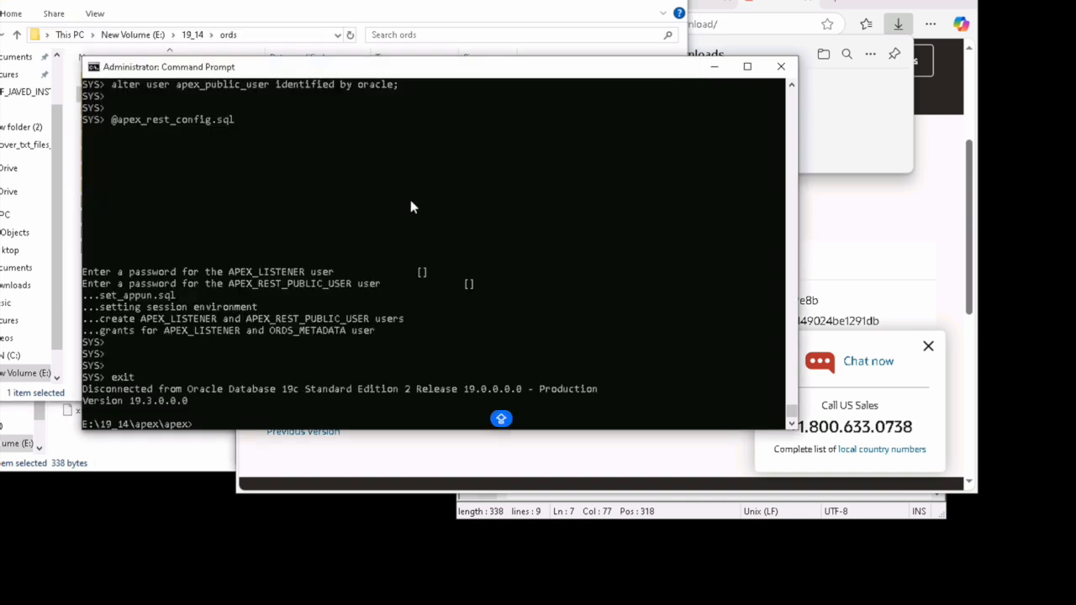
Step: Change the console's directory to the pasted E:\19_14\ords path
type("cd")
key("ctrl+v")
key("Return")
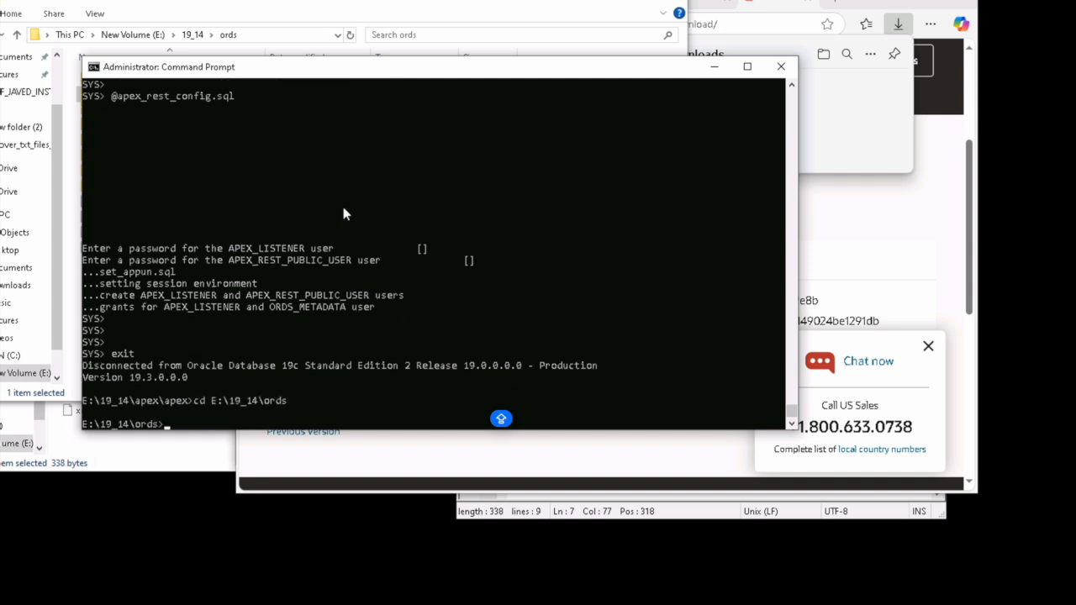
Step: Check the Java version (21.0.6) and begin typing java -jar ords.war --config
type("java -version")
key("Return")
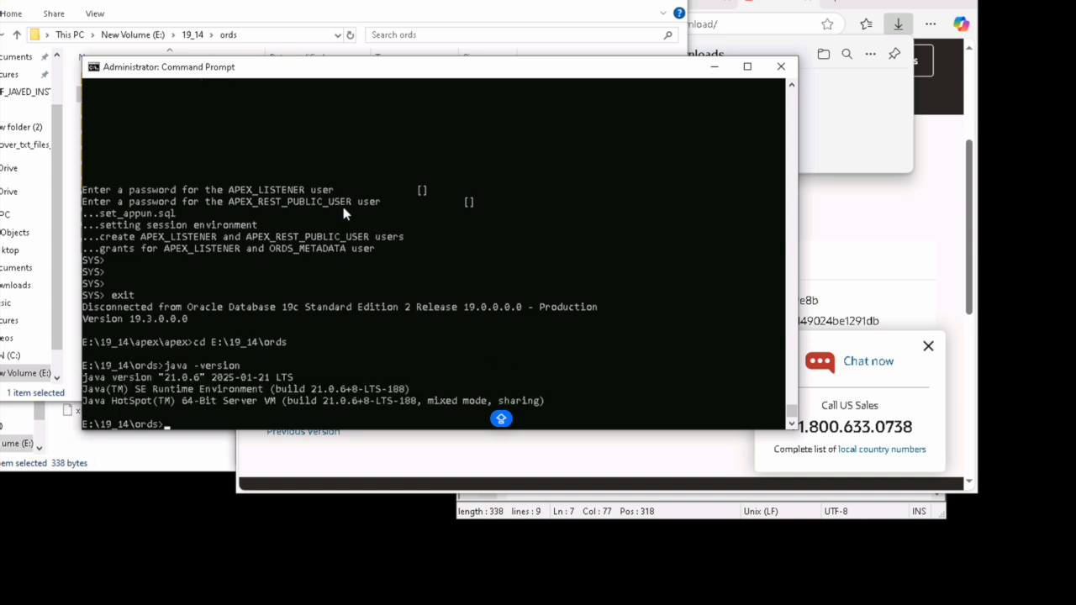
type("ja")
type("va")
type(" -jar ")
type("ord")
key("Tab")
type("--config")
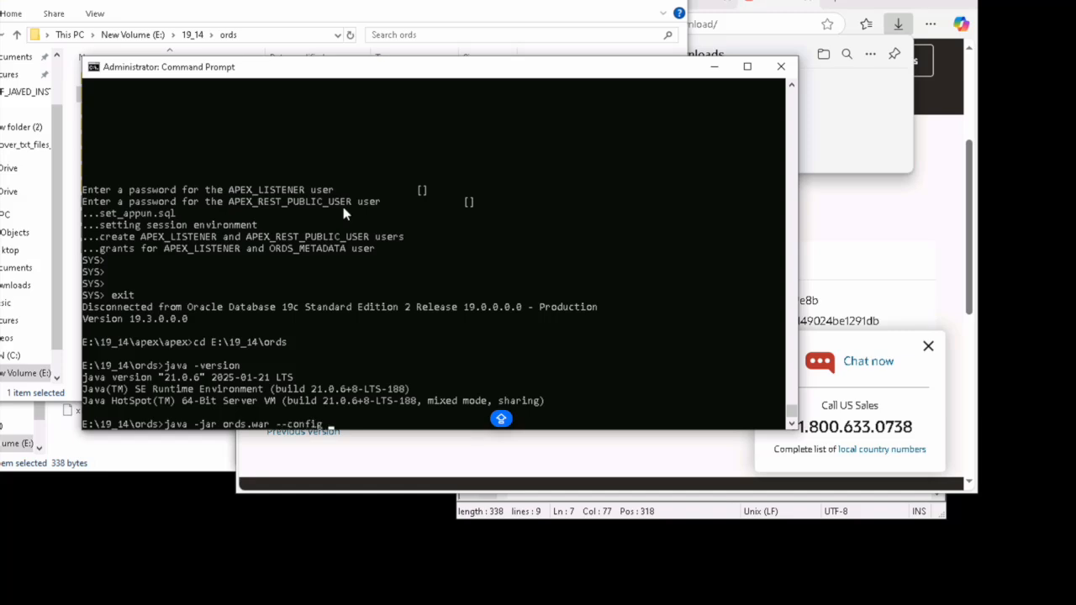
Step: Paste the ords config folder path after --config, add install, and run the ORDS installer
left_click(330, 15)
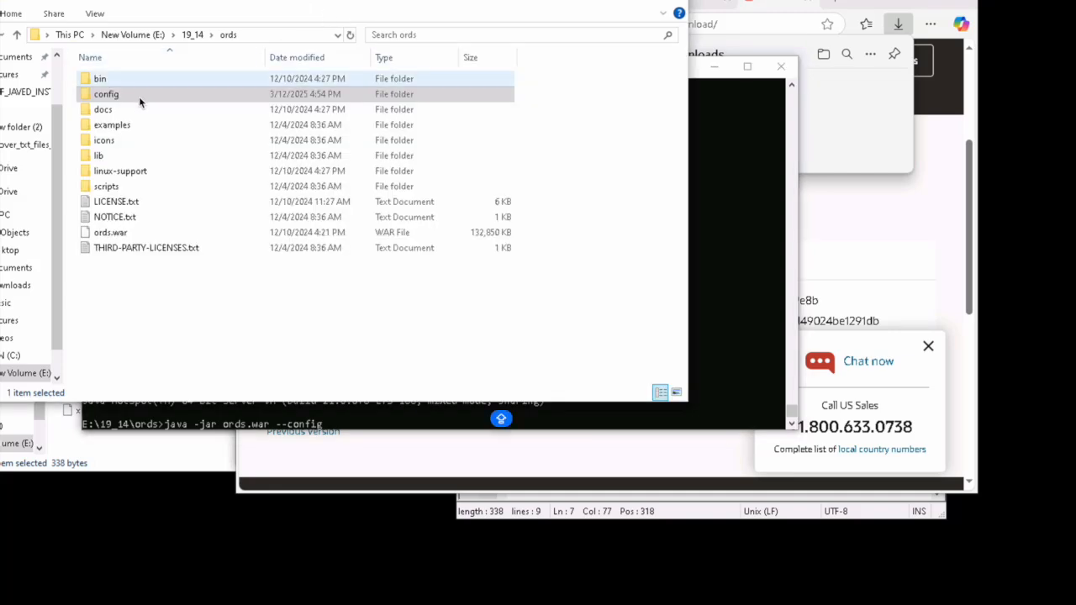
double_click(115, 96)
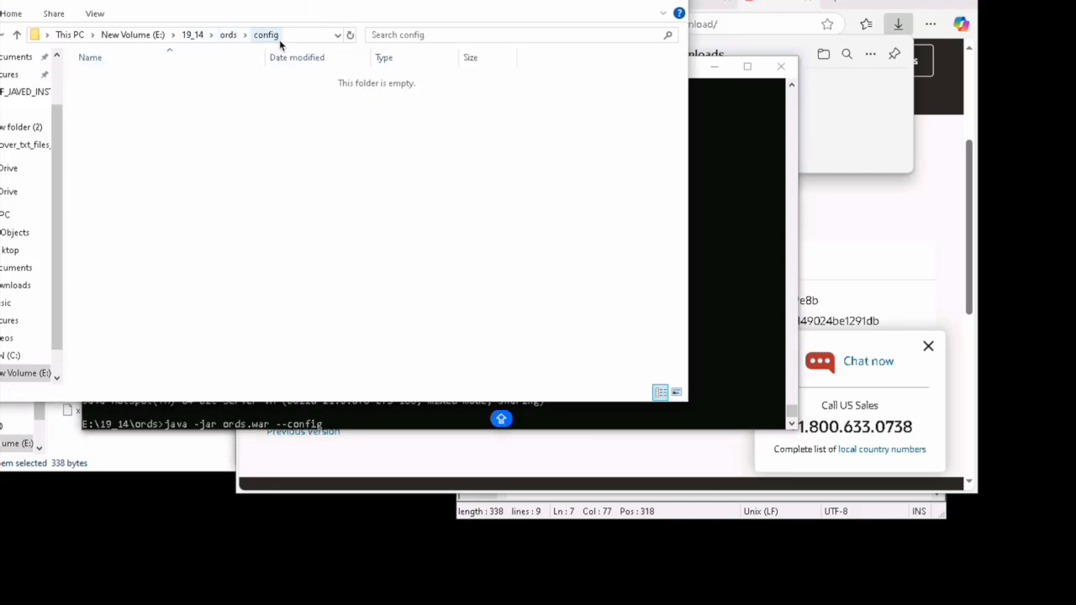
left_click(300, 41)
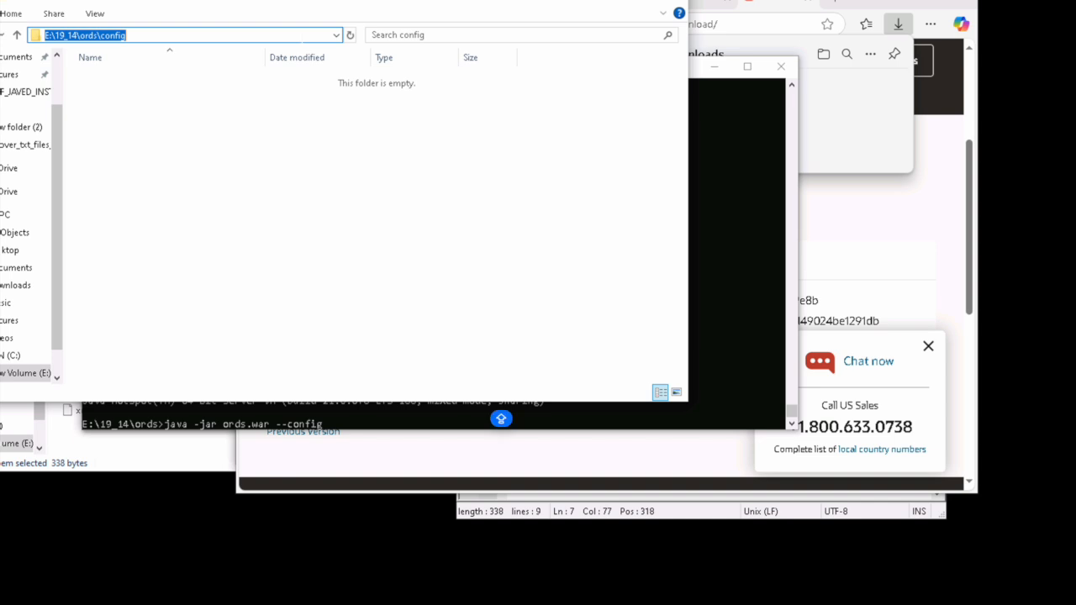
left_click(718, 105)
right_click(475, 69)
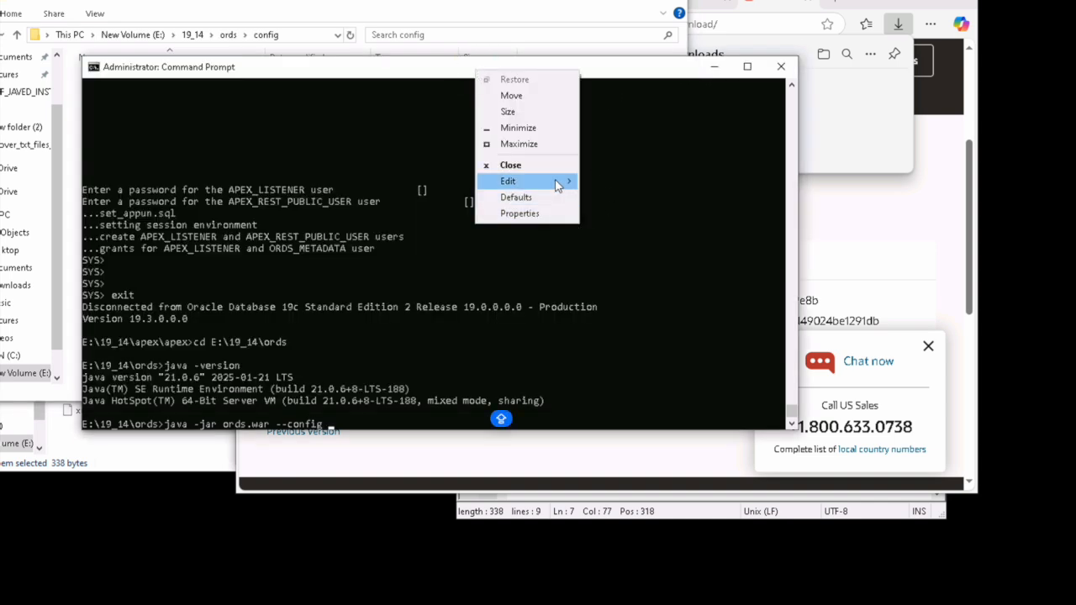
mouse_move(560, 181)
left_click(626, 215)
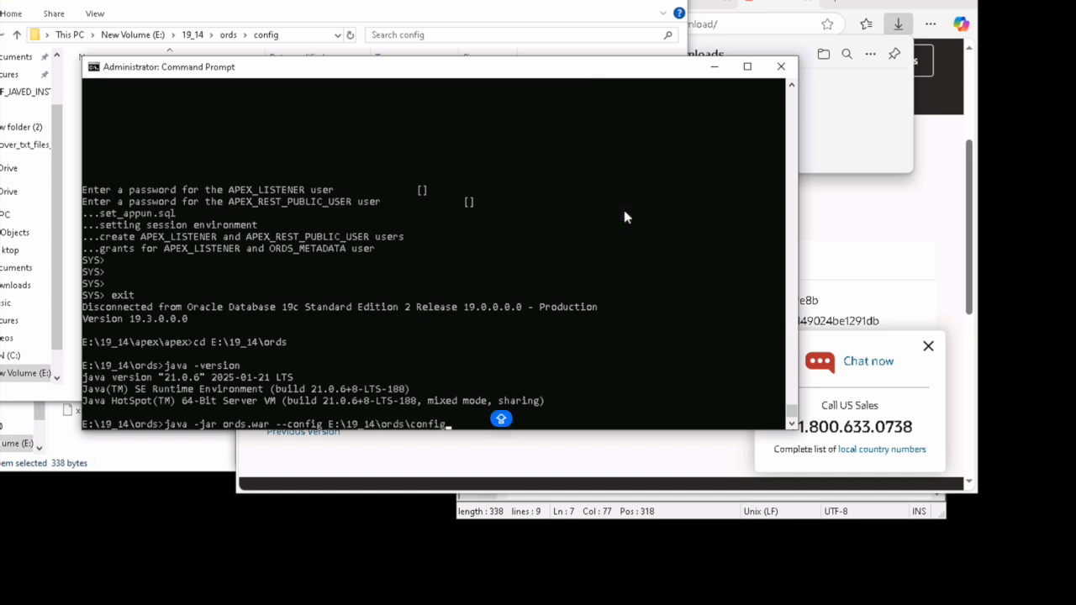
type("install")
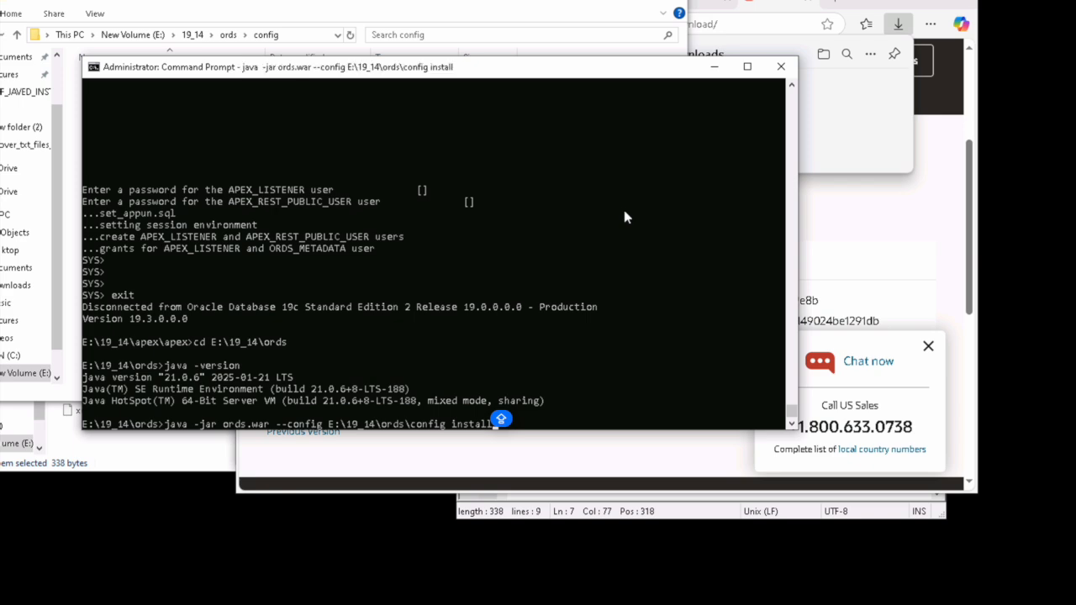
key("Return")
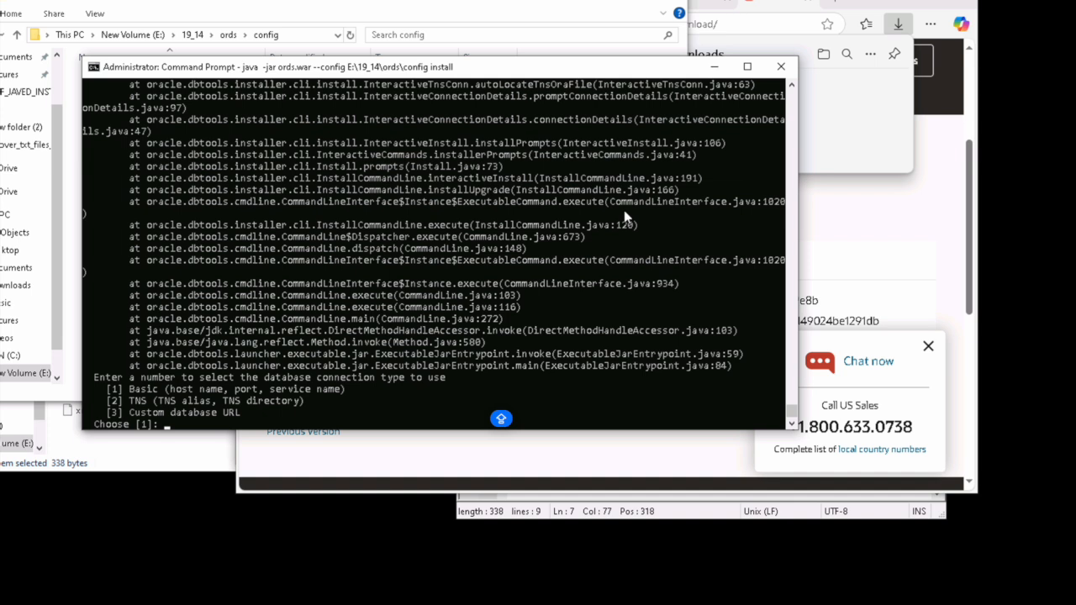
Step: Use basic connection, default host and port, service orcl.com, and sys as sysdba credentials
key("Return")
key("Return")
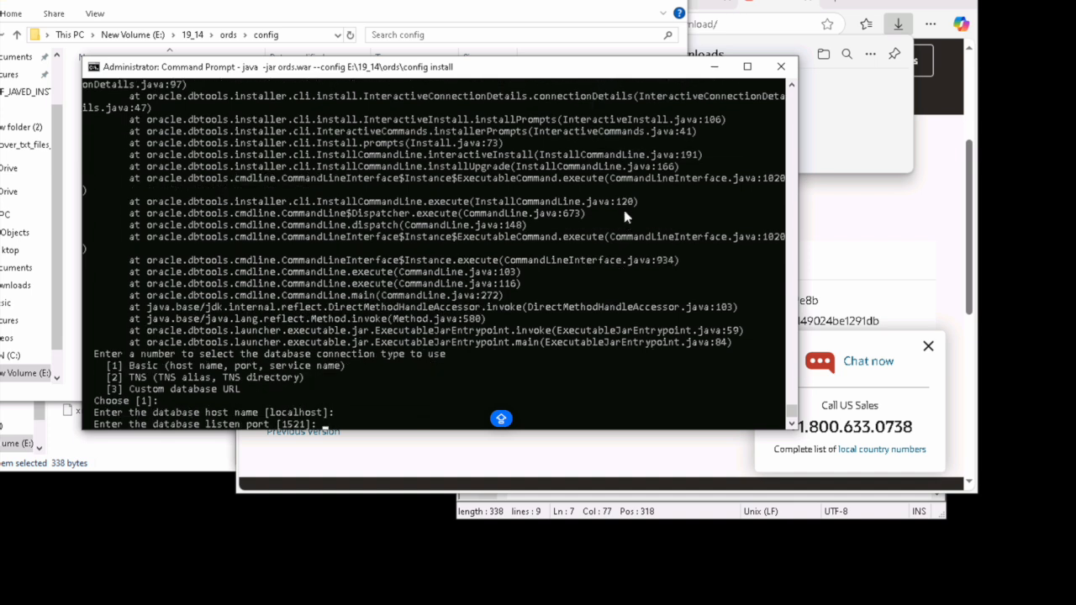
key("Return")
type("o")
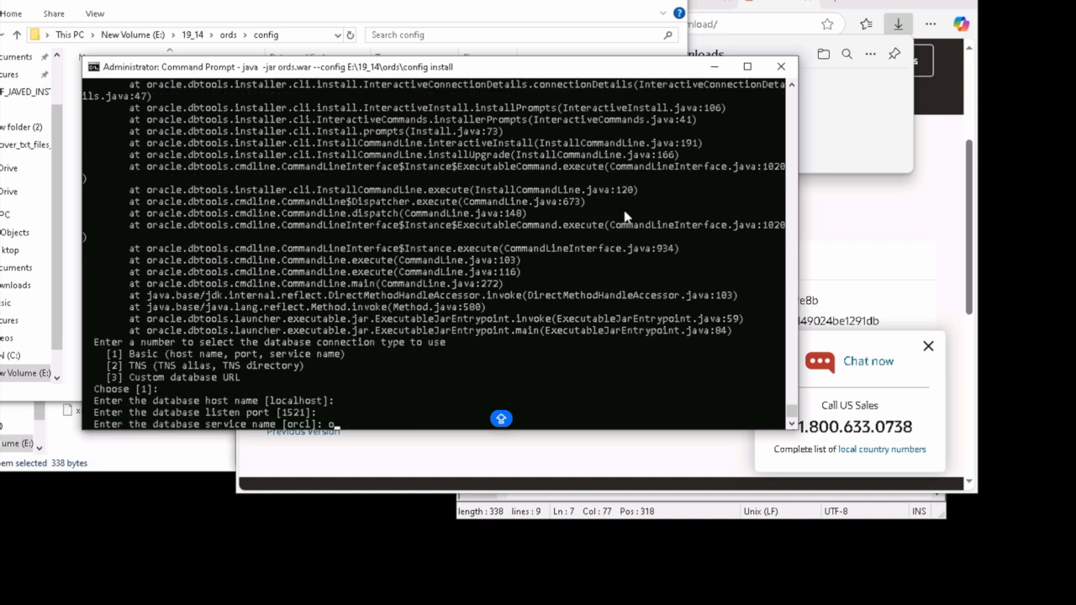
type("rcl.com")
key("Return")
type("sys as sysdba")
key("Return")
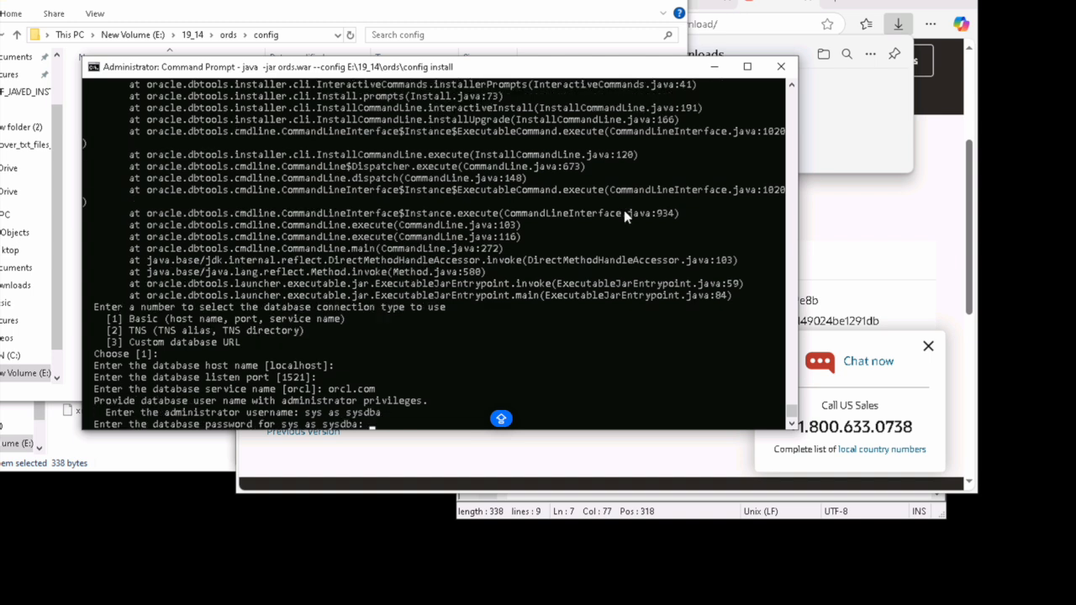
key("Return")
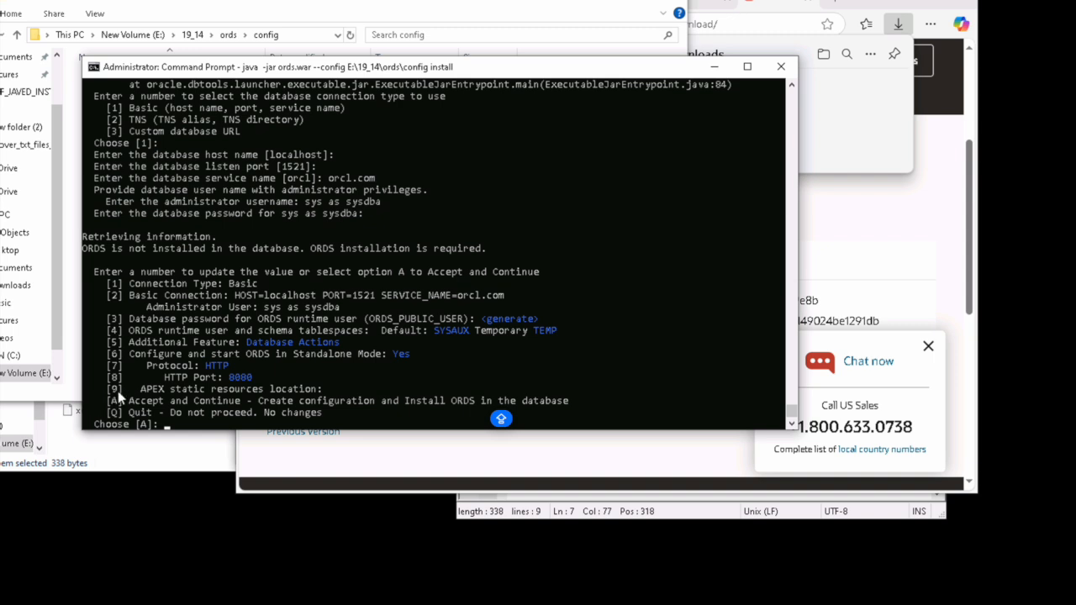
Step: Copy the path of the E:\19_14\apex\apex\images folder in File Explorer
left_click(377, 7)
left_click(227, 34)
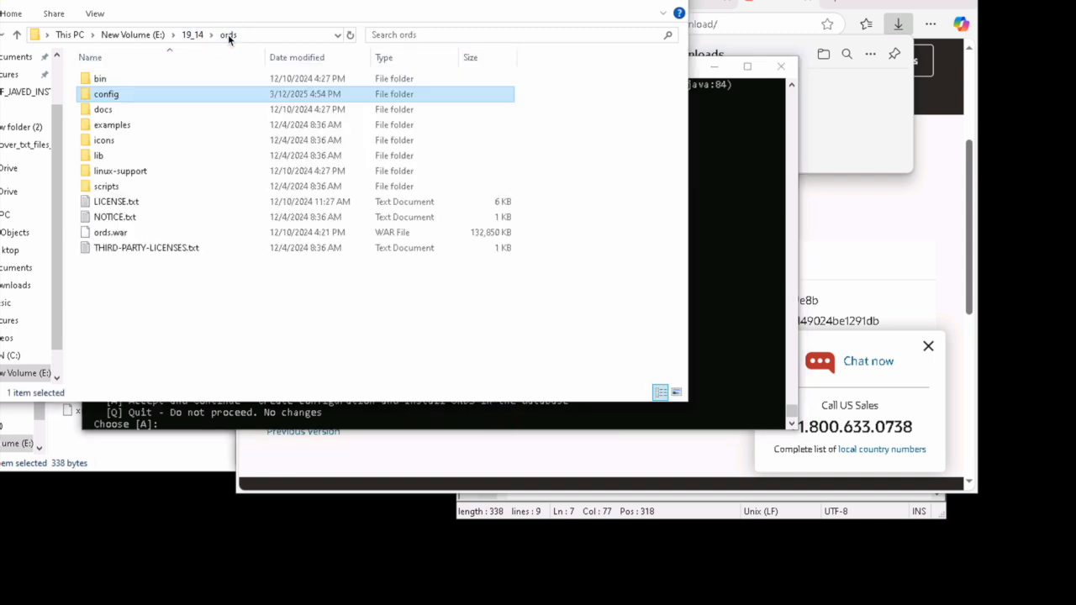
left_click(193, 35)
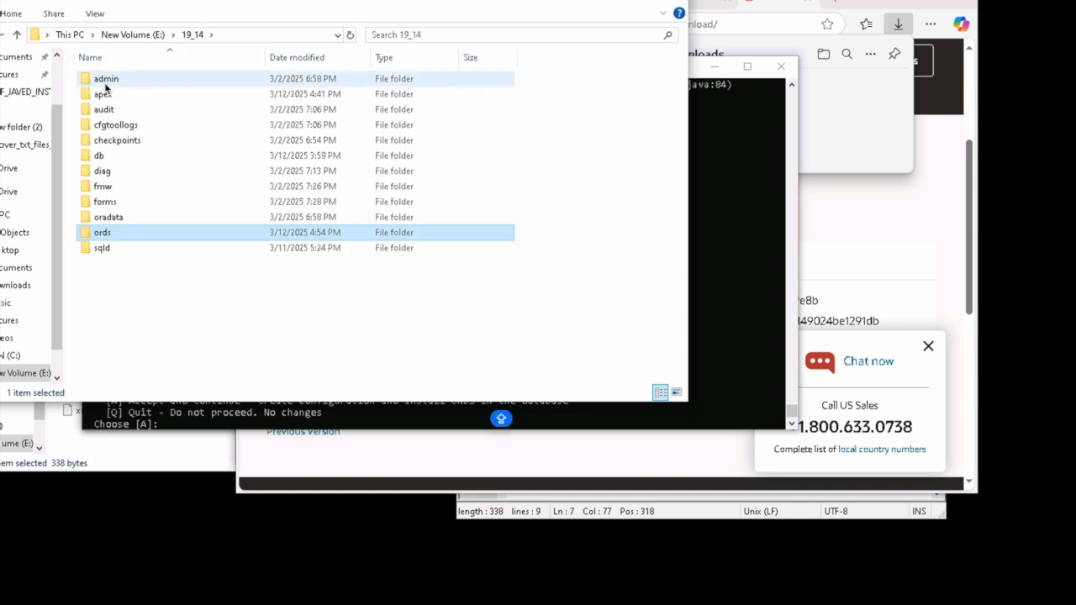
double_click(110, 94)
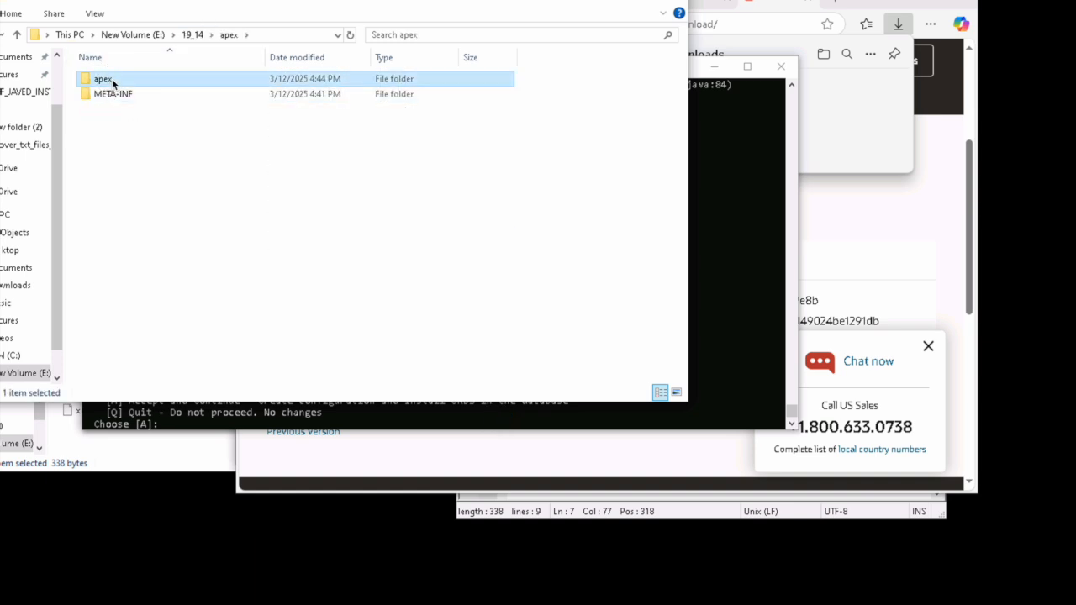
double_click(114, 78)
double_click(108, 110)
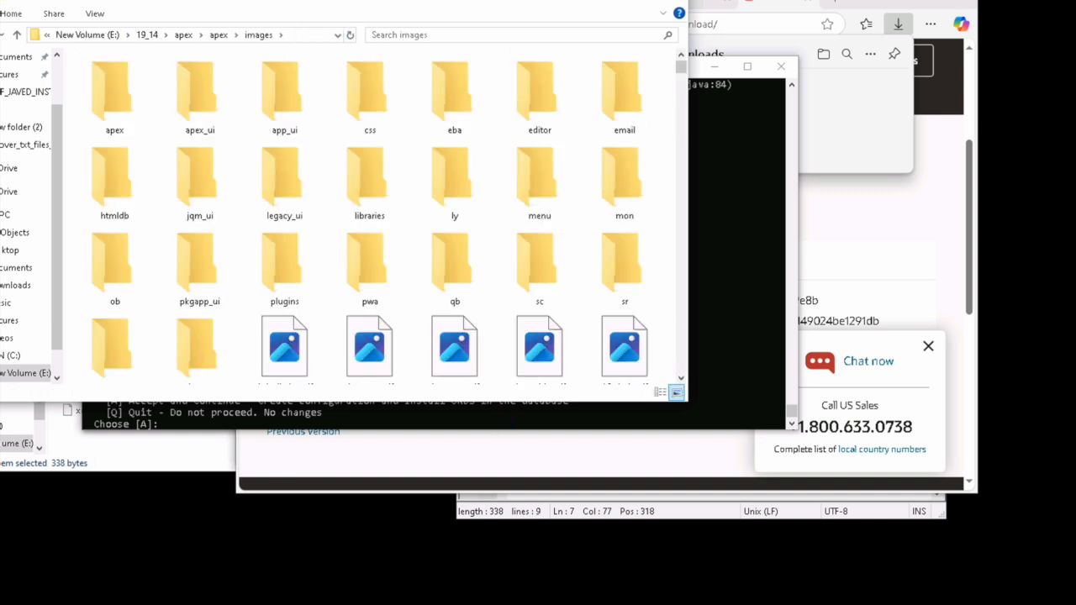
left_click(298, 35)
key("ctrl+c")
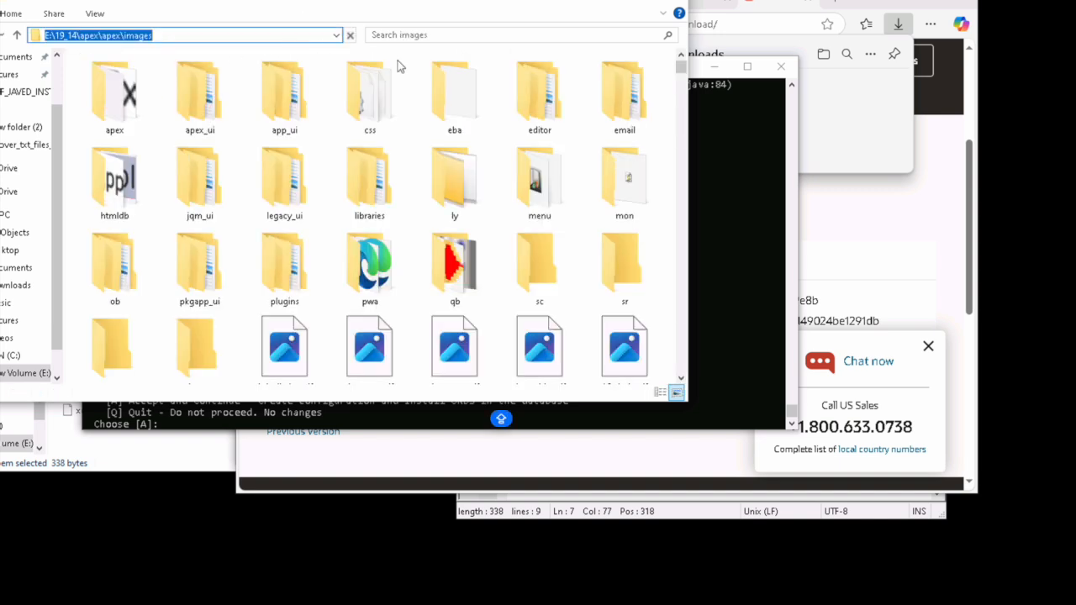
left_click(586, 3)
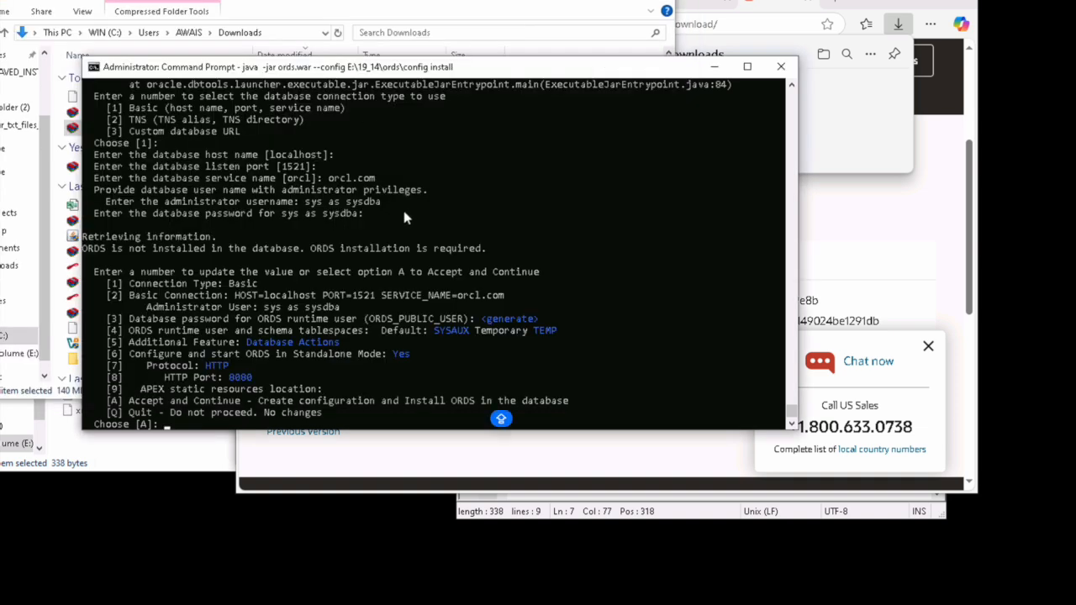
Step: Choose option 9 and set the APEX static resources location to the pasted images path
type("9")
key("Return")
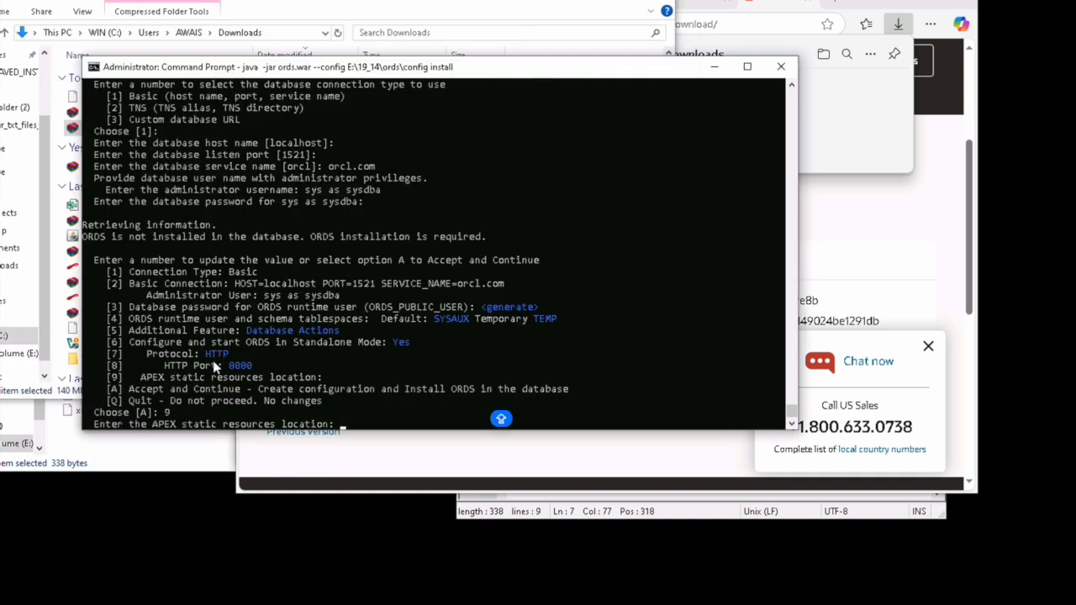
key("ctrl+v")
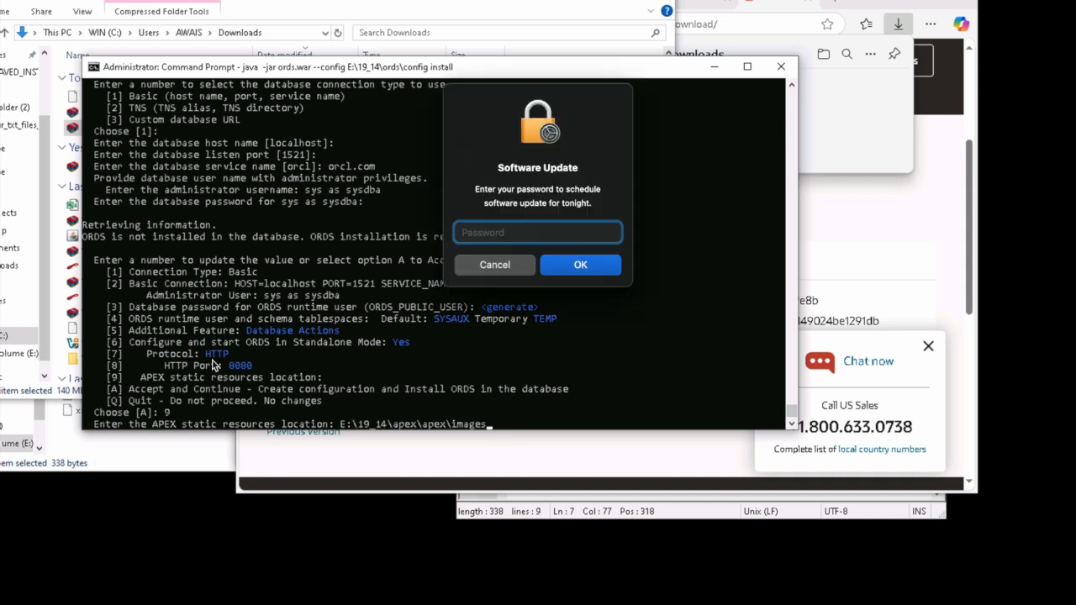
left_click(494, 264)
key("Return")
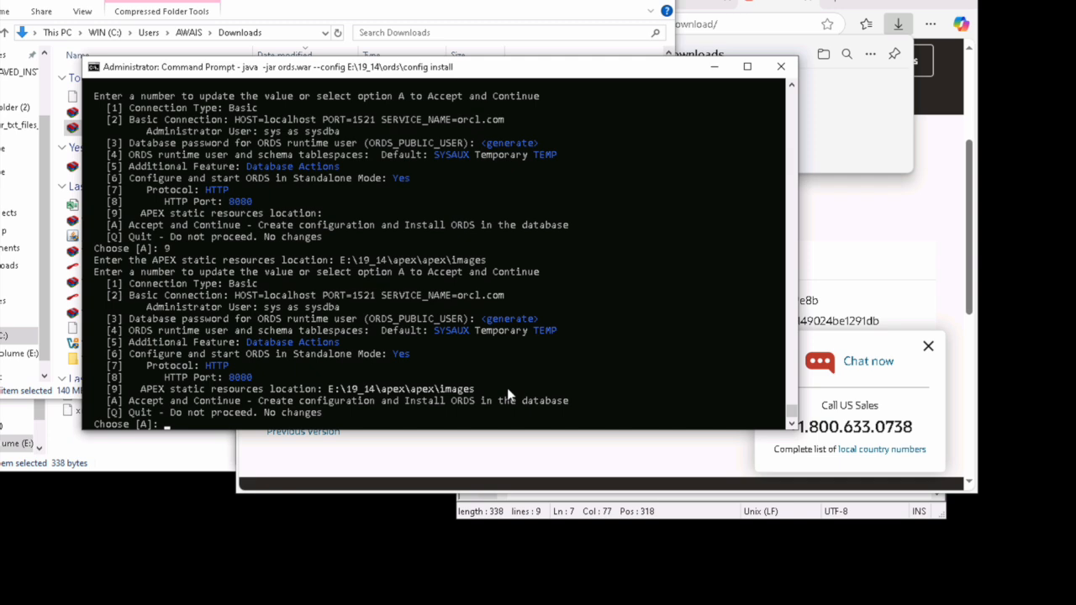
Step: Accept the configuration to install ORDS and start it in standalone mode on port 8080
key("Return")
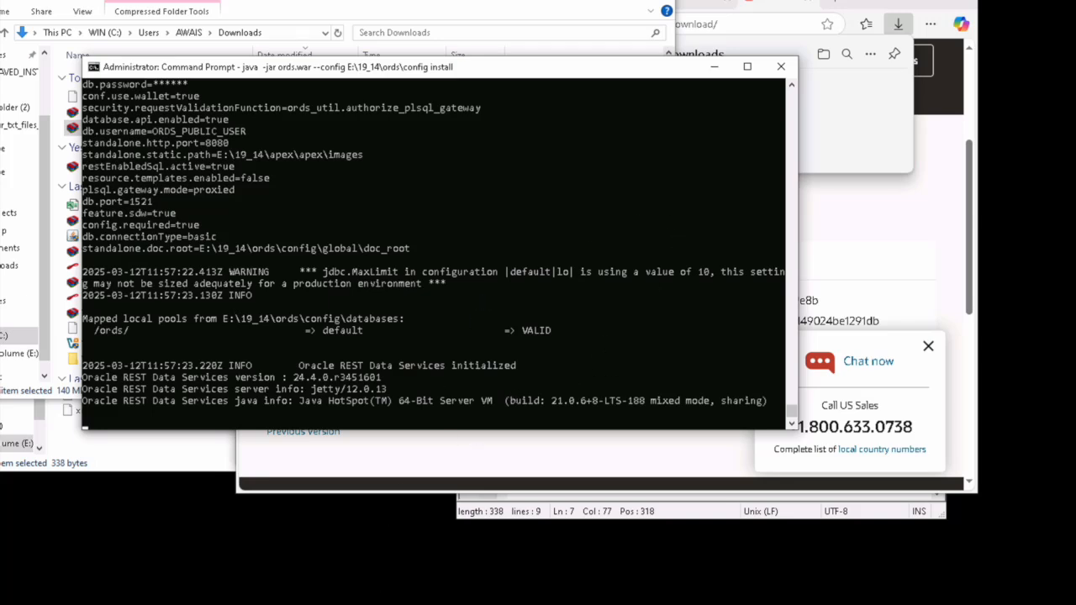
Step: Browse to localhost:8080/ords in a new tab and open Oracle APEX from the landing page
left_click(407, 455)
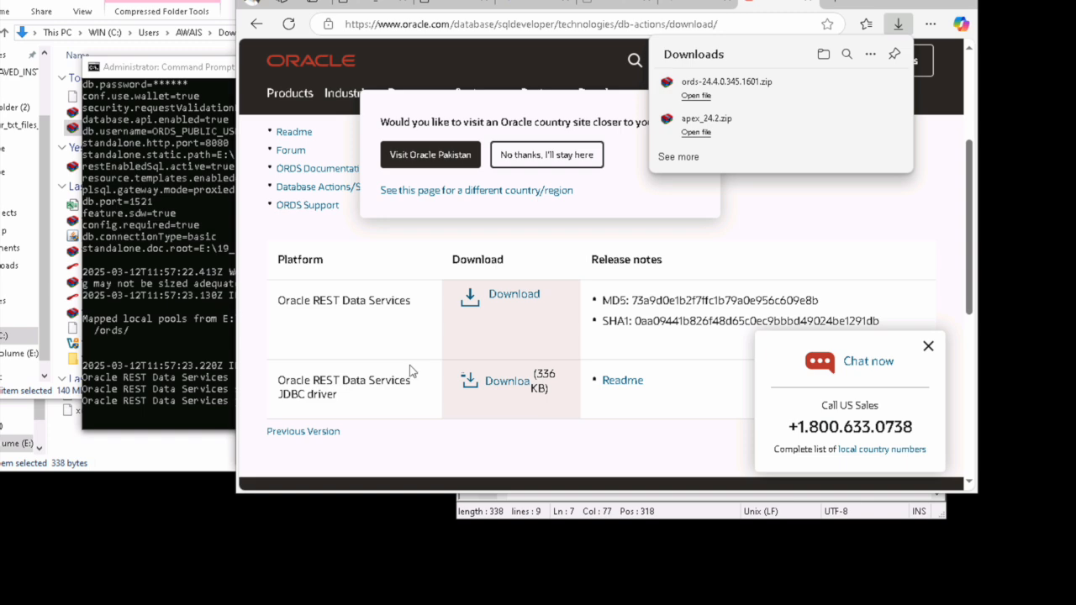
left_click(834, 4)
type("localhost")
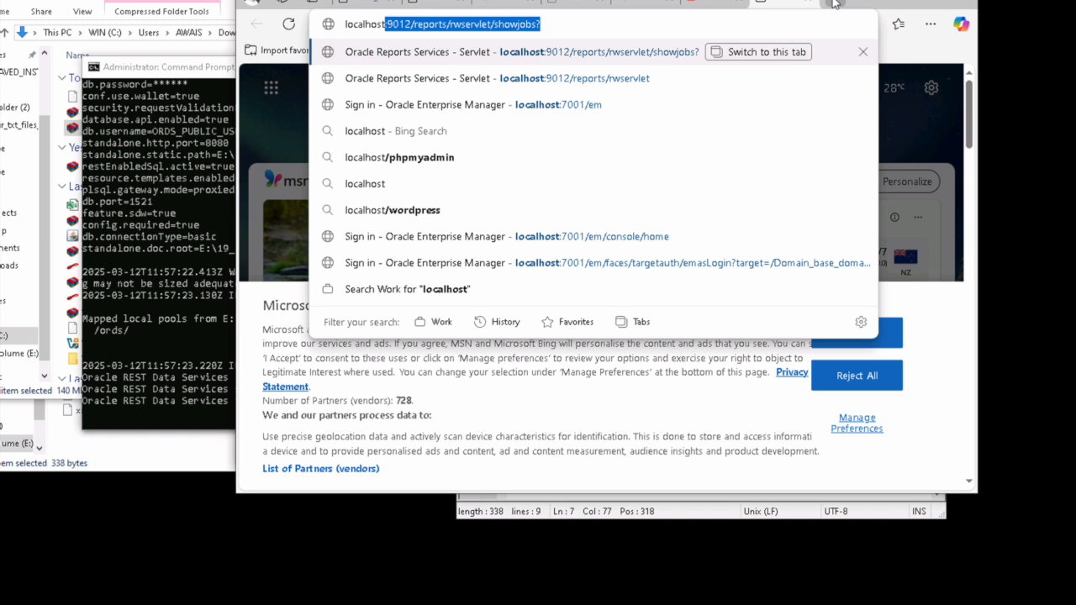
type(":8080")
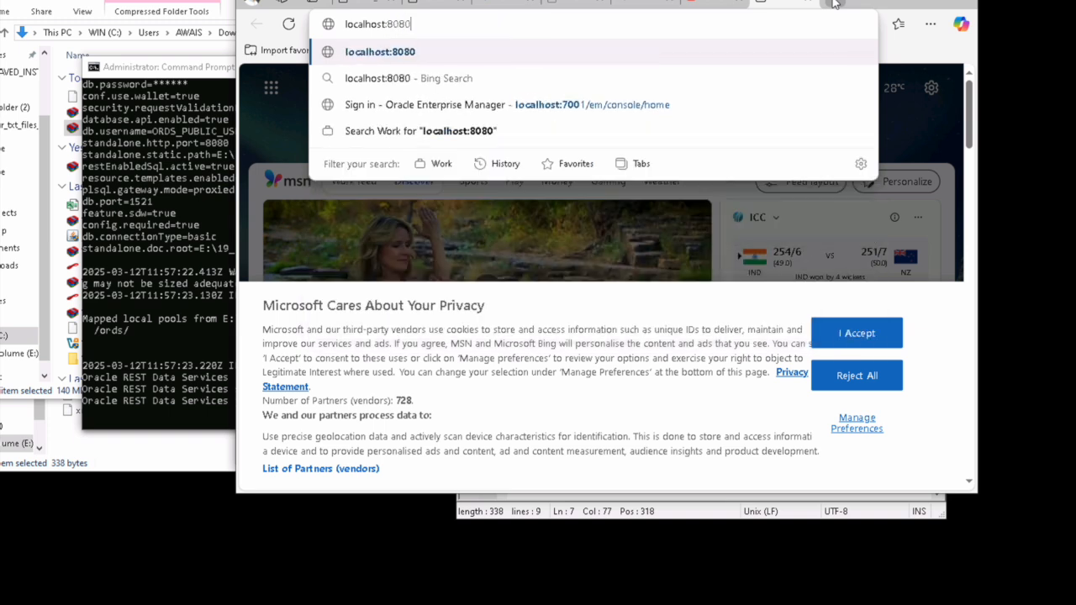
type("/ords")
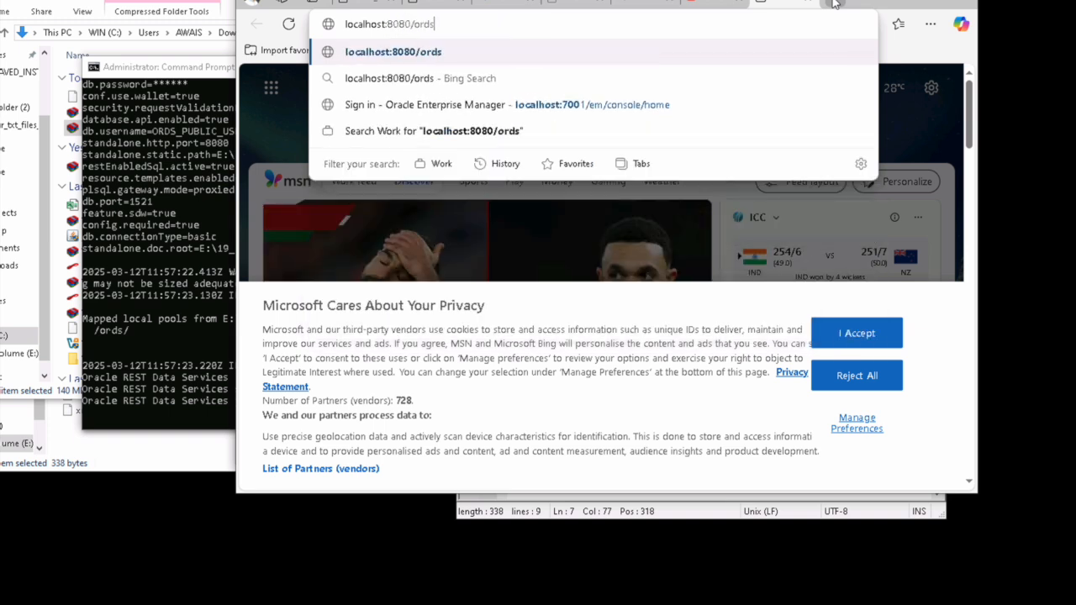
key("Return")
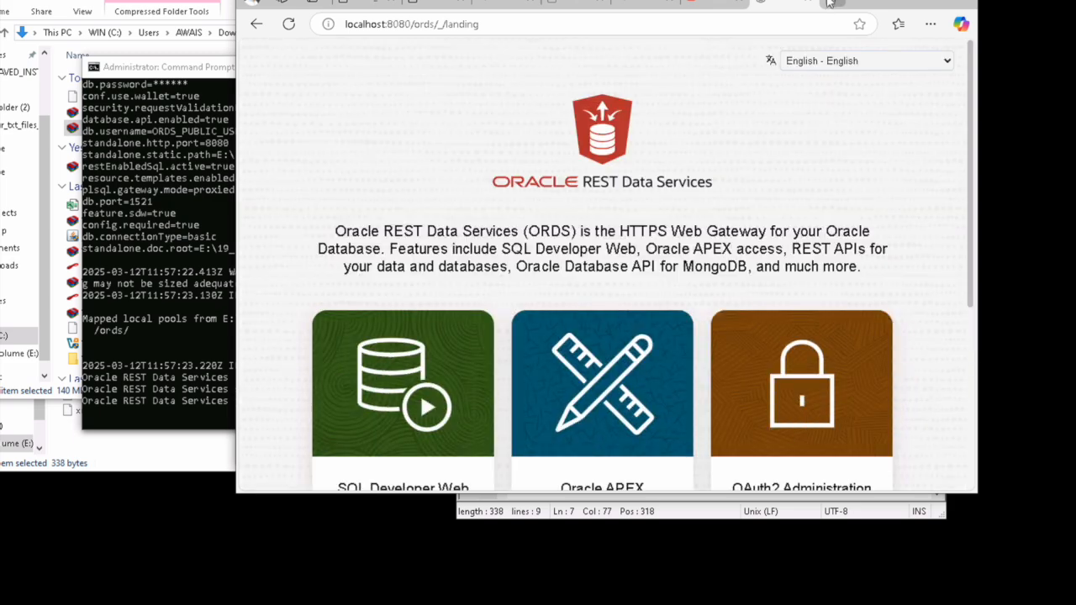
scroll(670, 220, "down", 3)
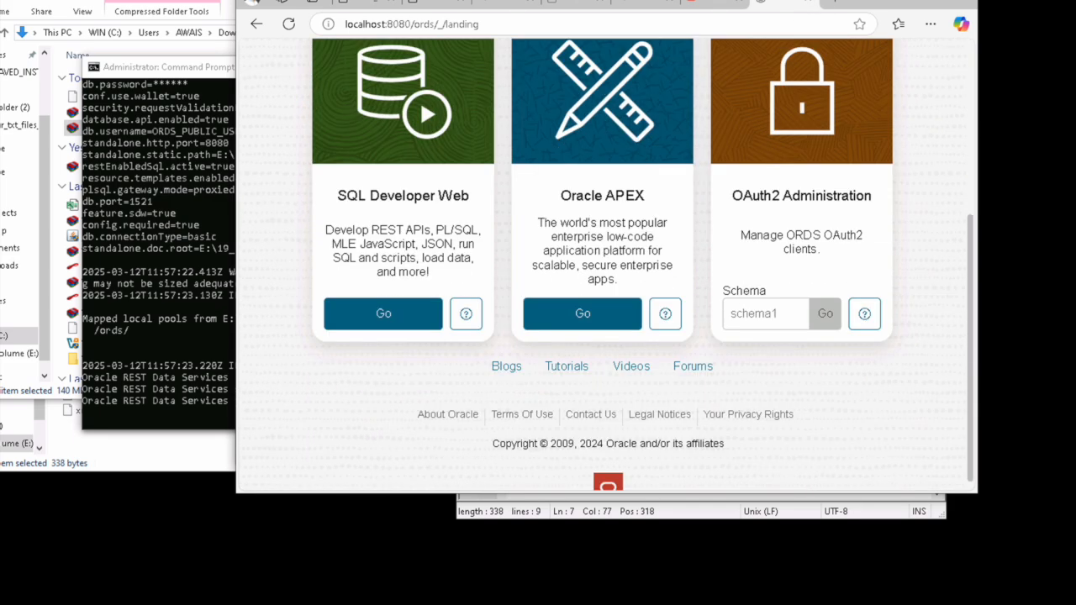
left_click(573, 328)
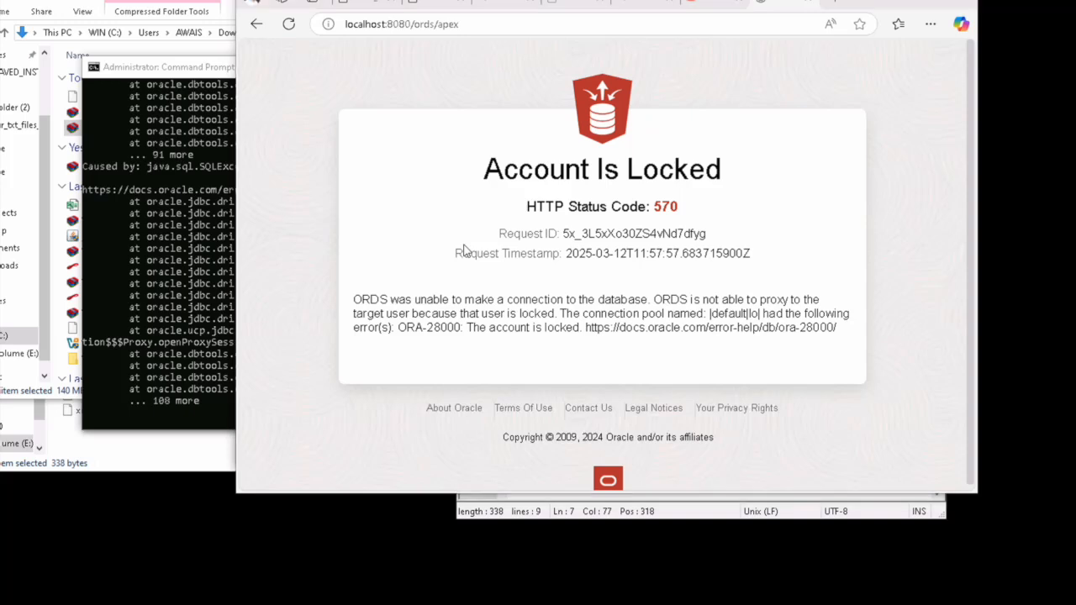
Step: Bring the APEX images folder Explorer window to the front
key("super")
type("sql")
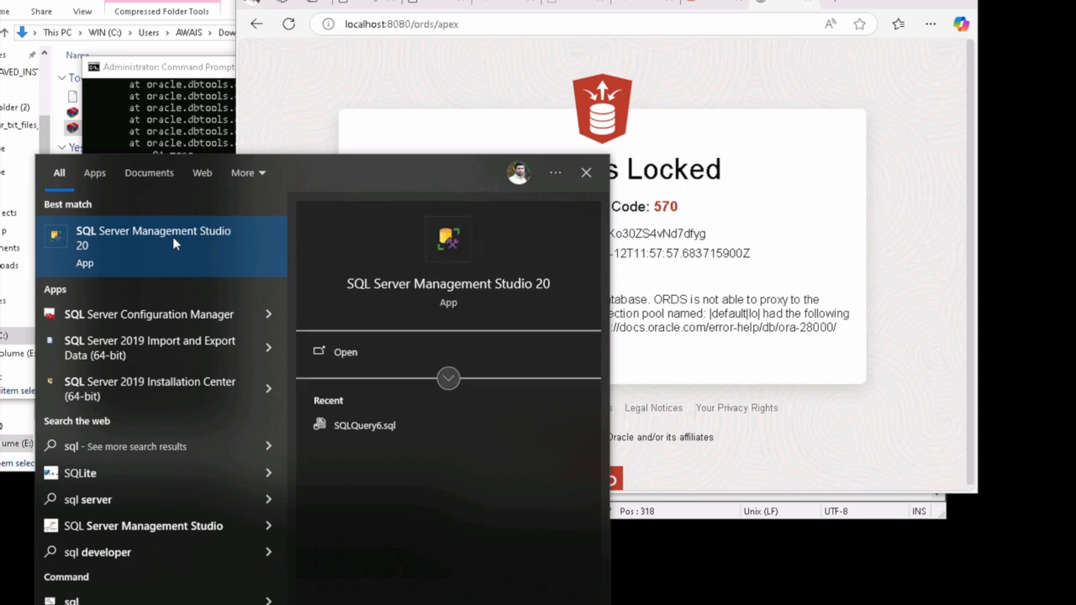
left_click(700, 274)
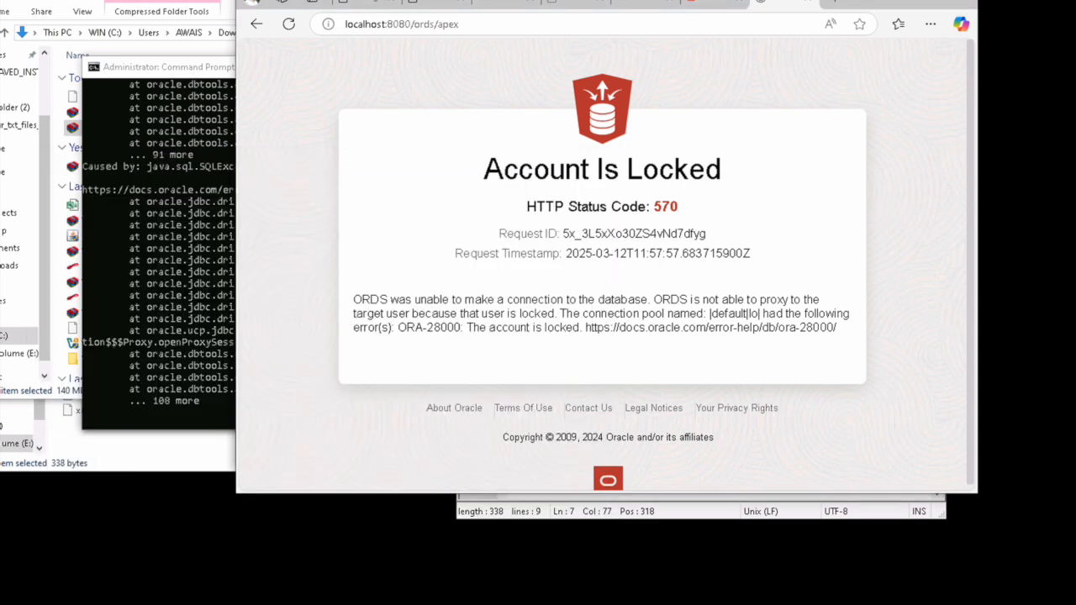
left_click(371, 604)
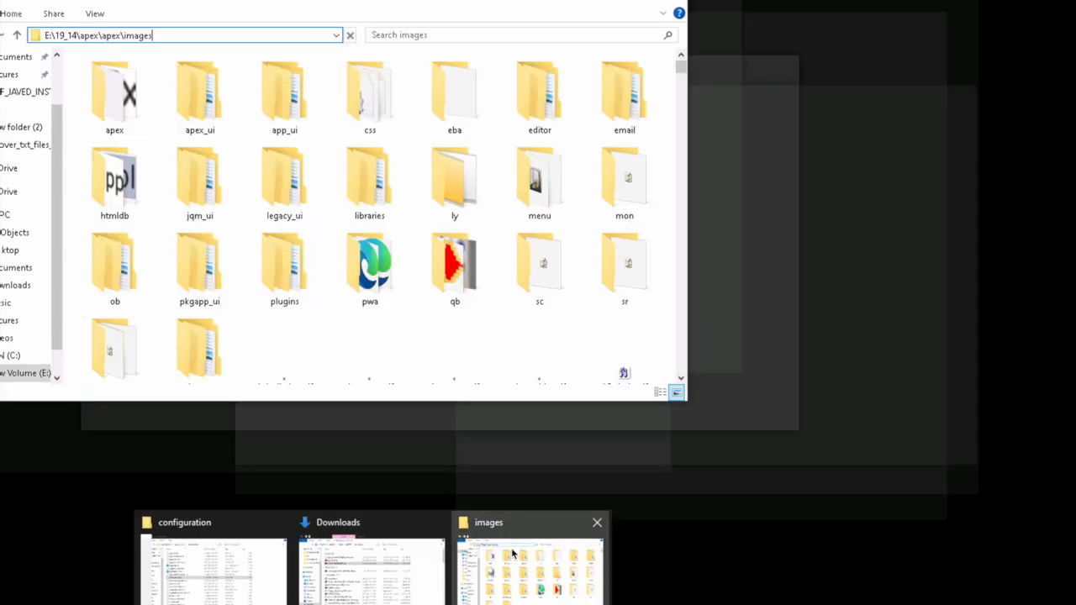
left_click(513, 553)
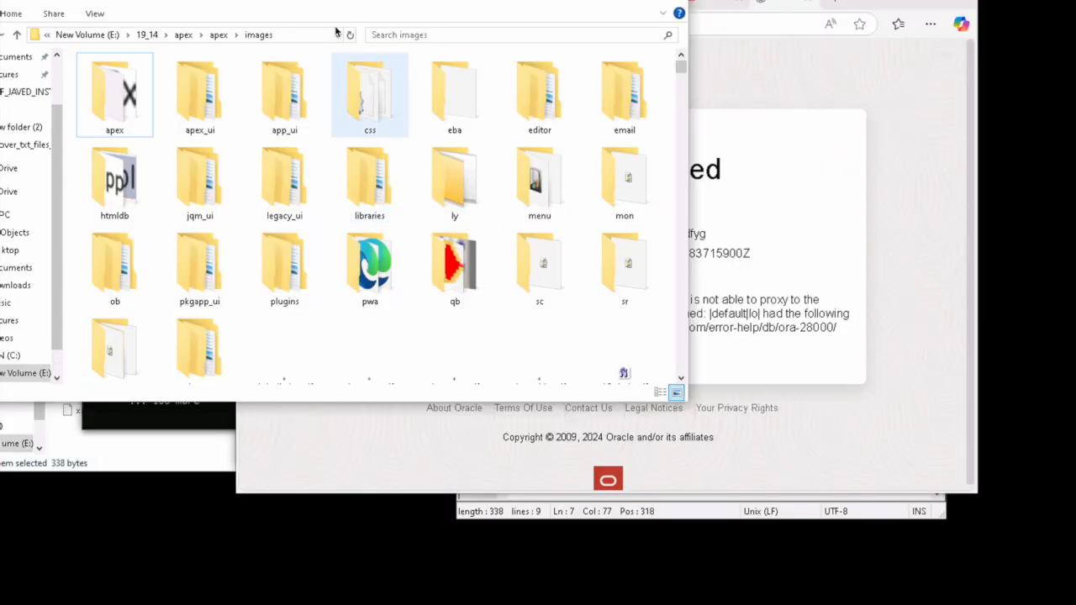
Step: Open E:\19_14\sqld\sqldeveloper and launch sqldeveloper.exe
left_click(146, 35)
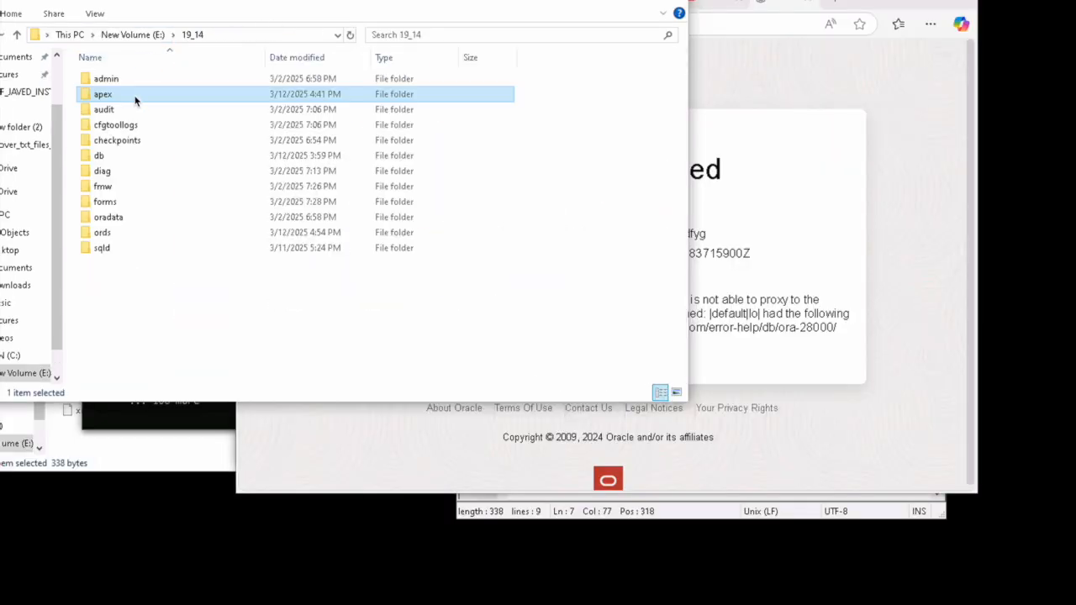
double_click(99, 248)
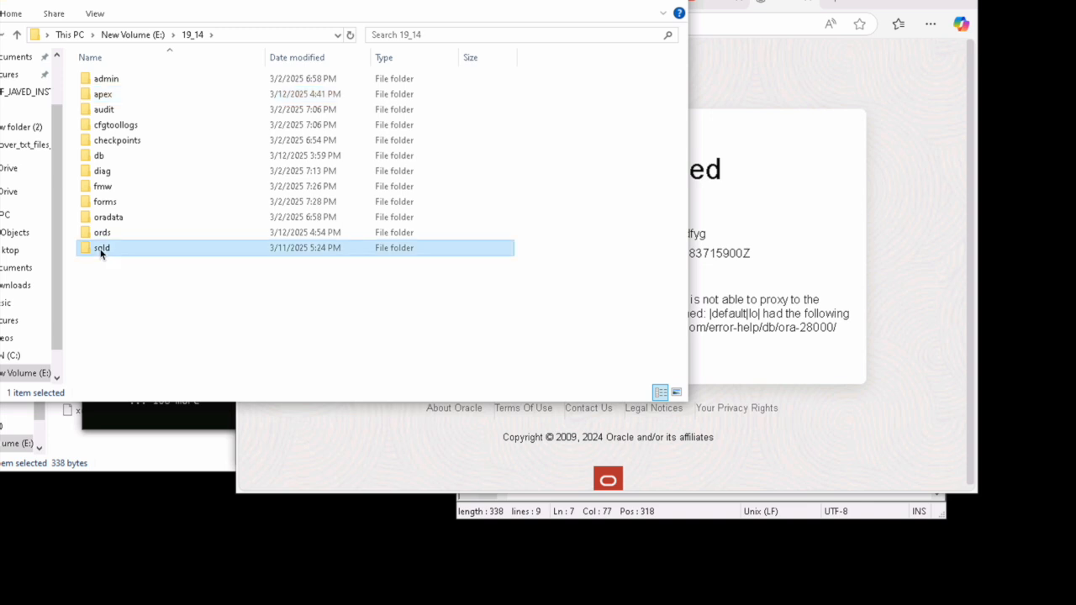
double_click(135, 80)
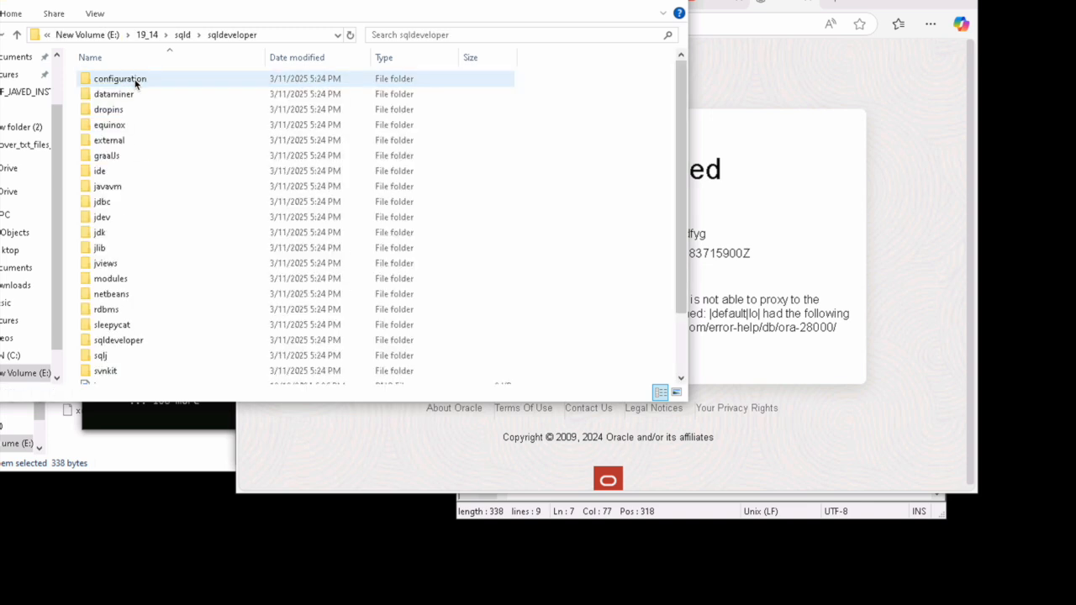
left_click(109, 124)
left_click(112, 325)
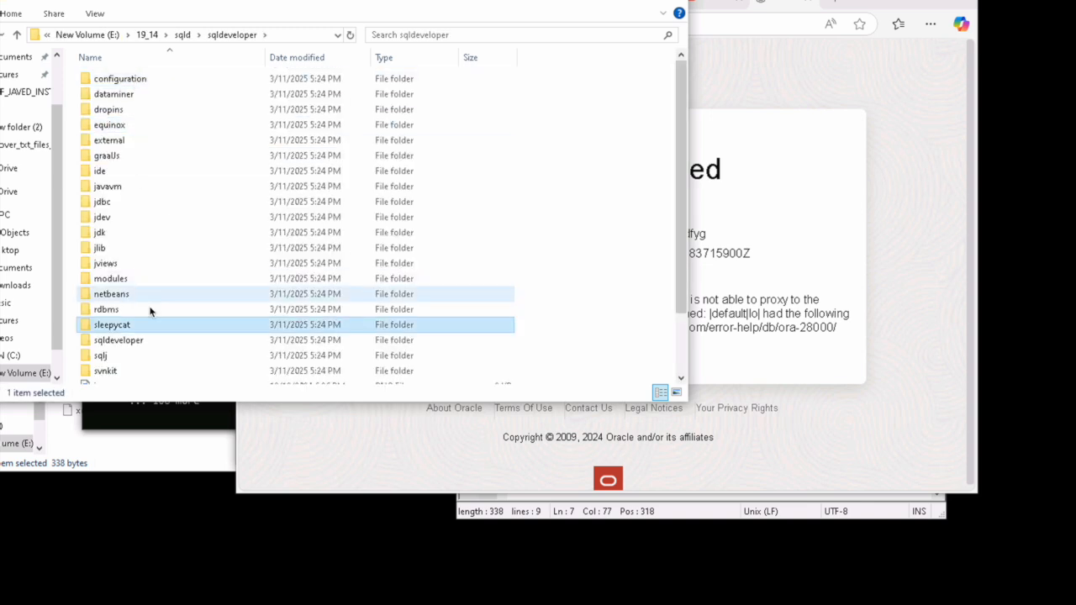
scroll(150, 310, "down", 2)
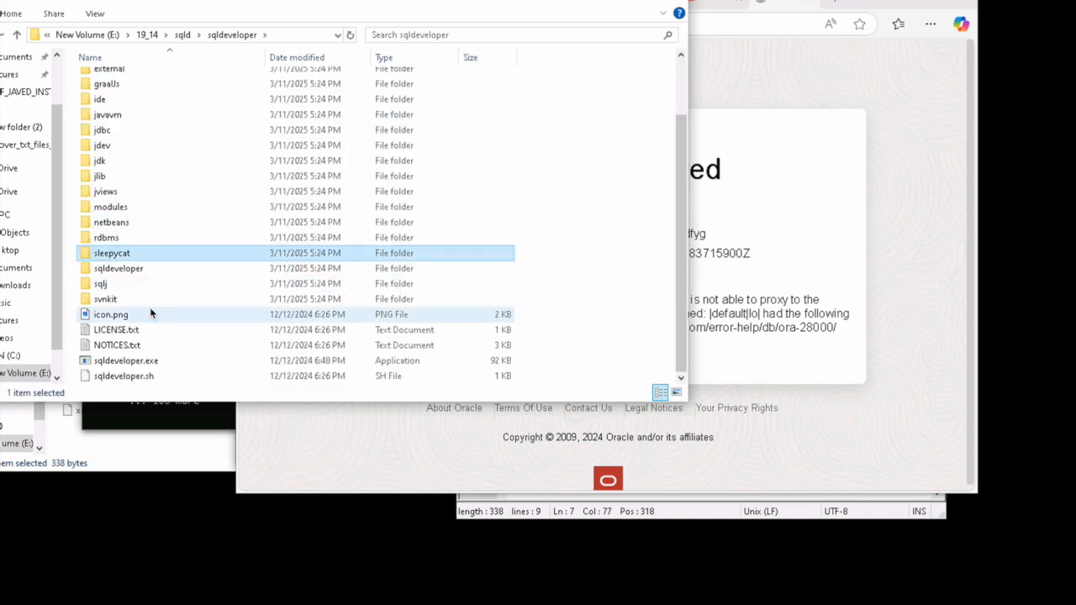
double_click(133, 362)
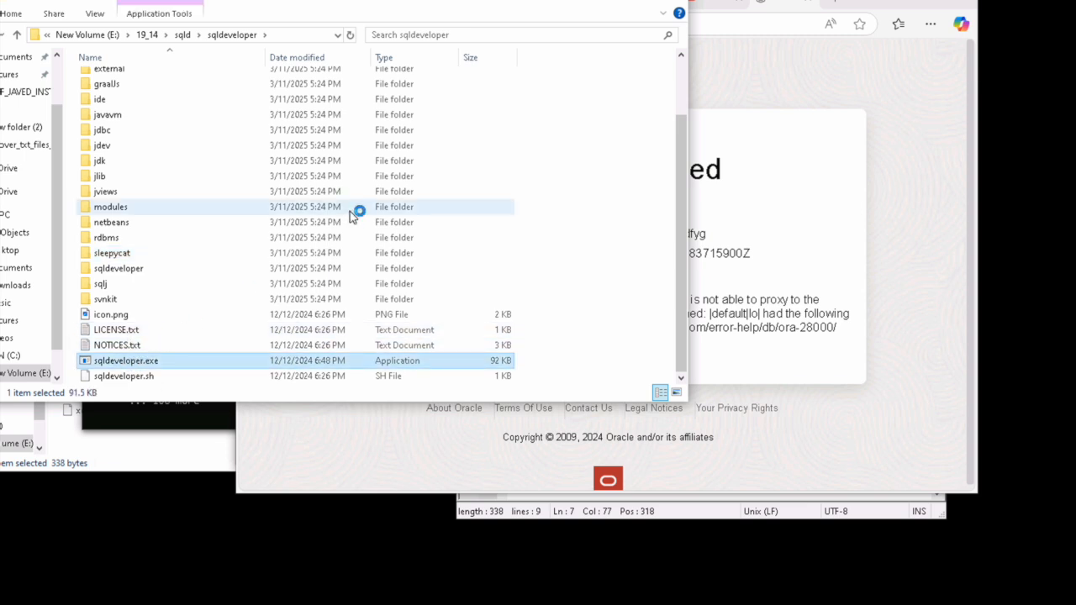
left_click(866, 84)
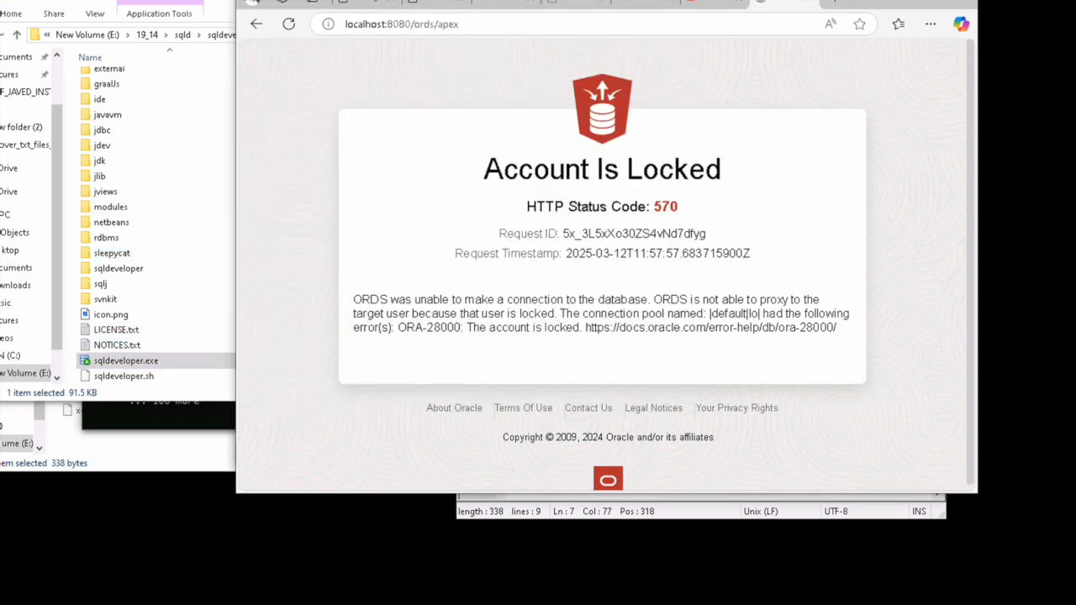
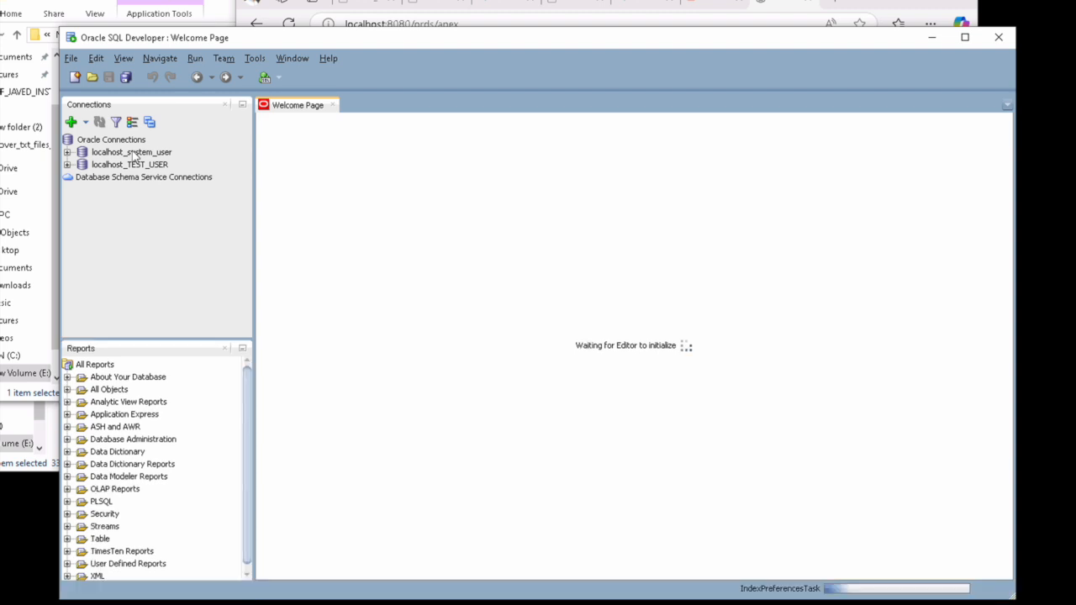
Step: Connect to localhost_system_user by entering its password in the Connection Information dialog
double_click(132, 152)
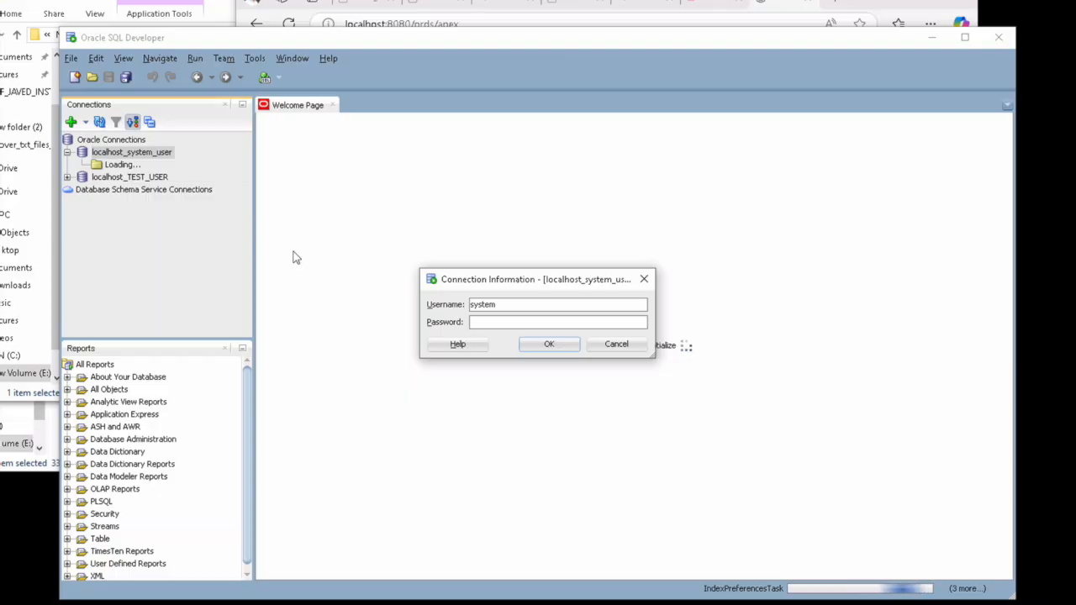
type("oracle")
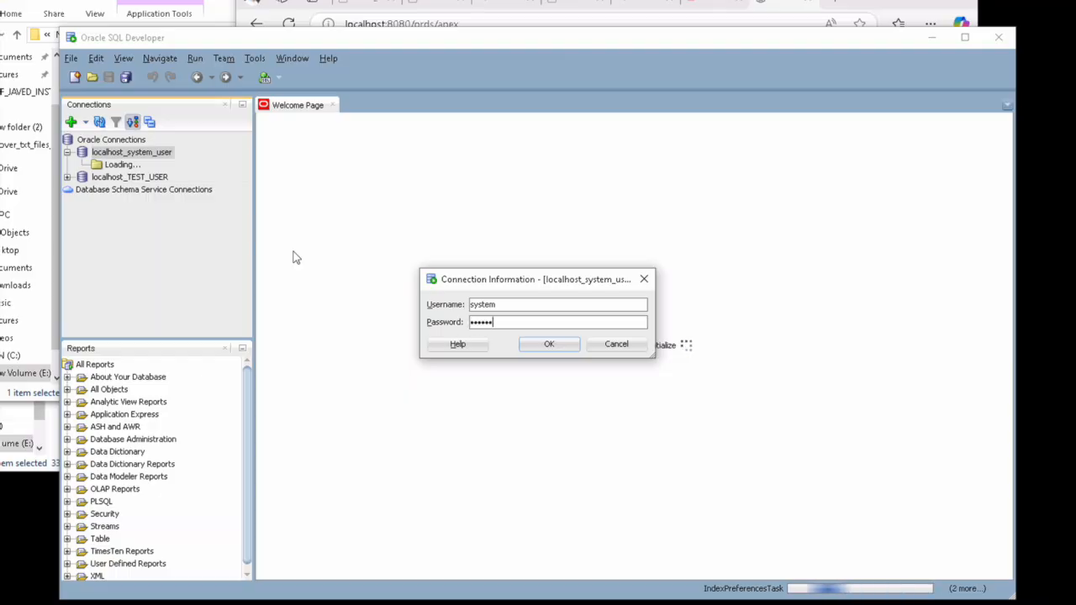
key("Return")
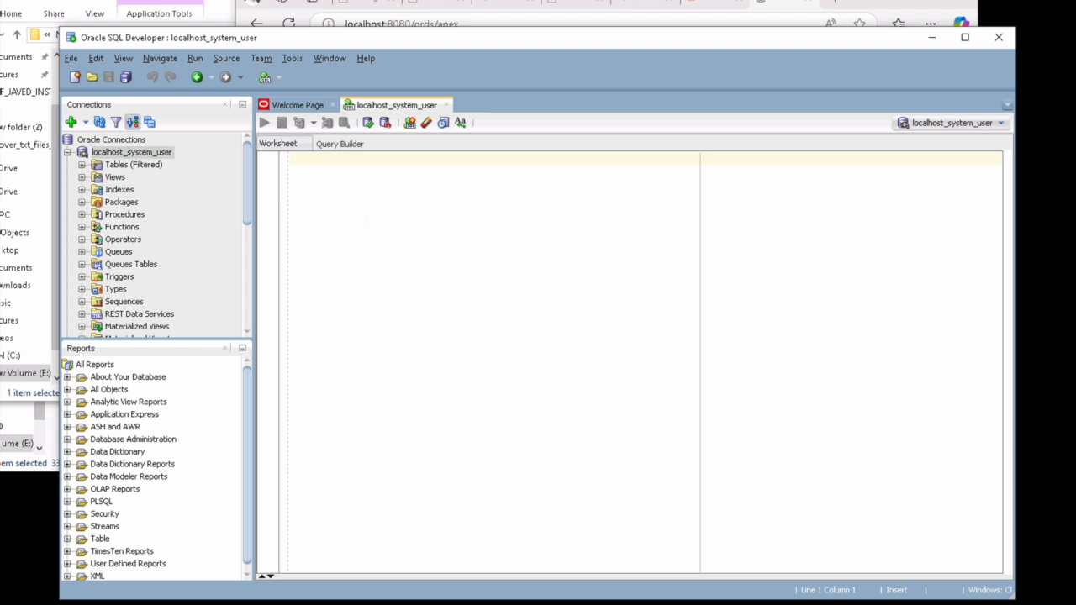
Step: Run select * from dba_users to list all database users
type("select")
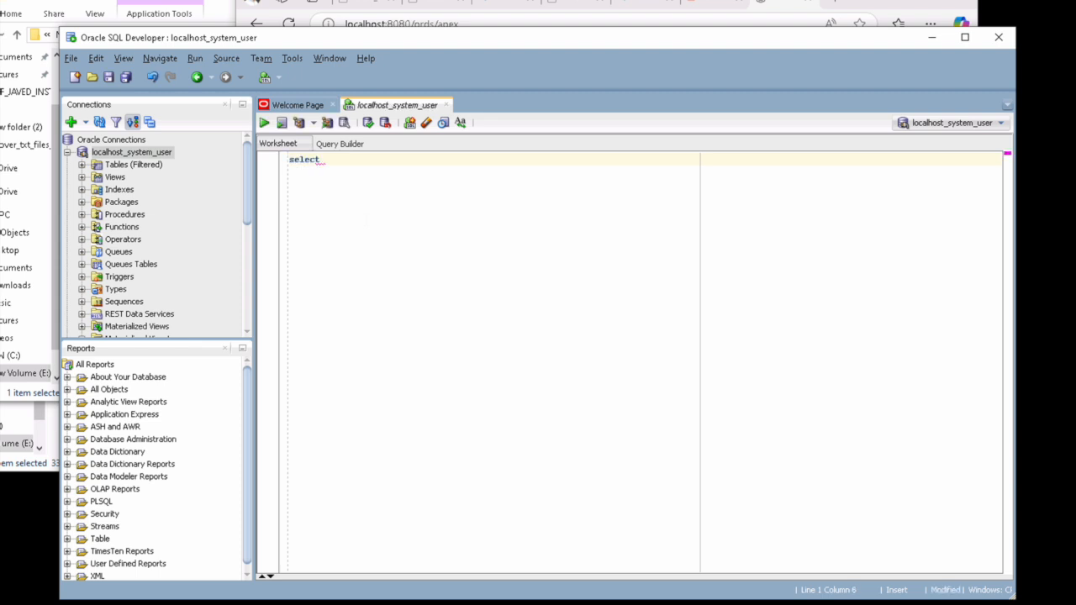
type(" * from dba_")
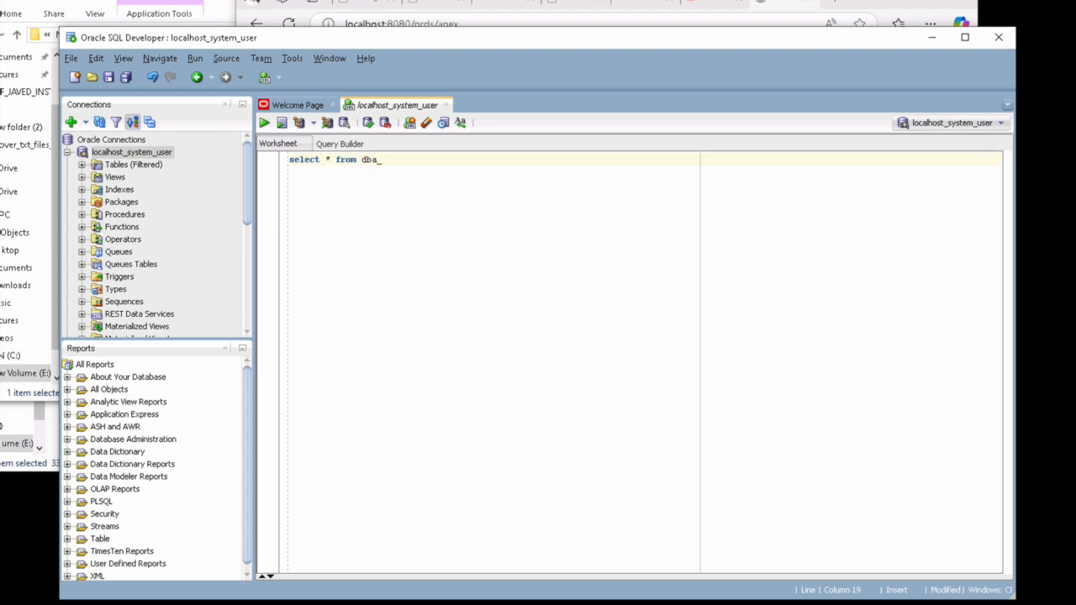
type("users;")
key("ctrl+a")
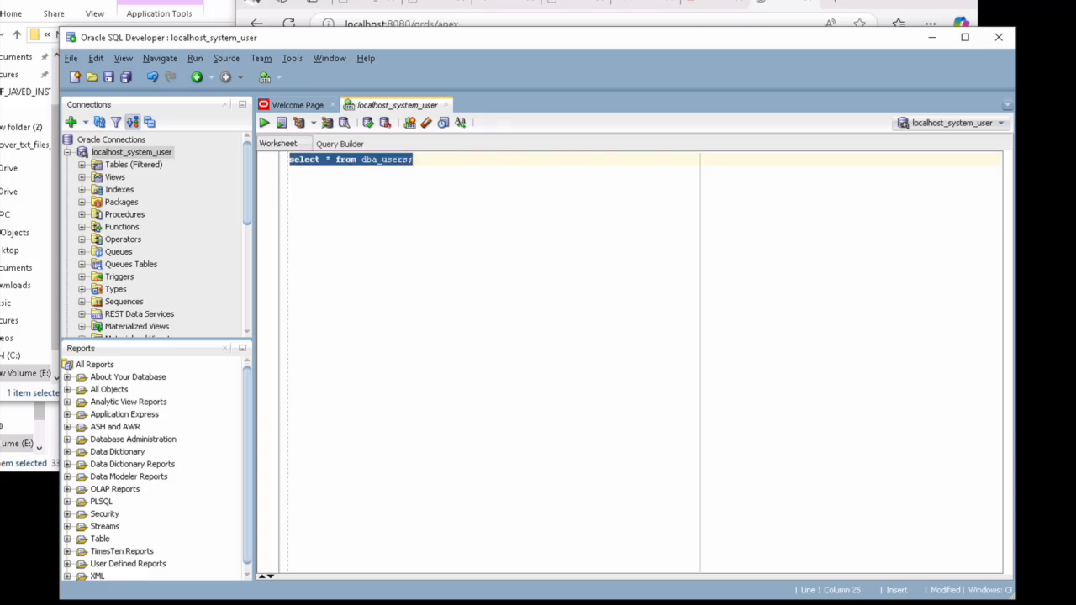
left_click(266, 124)
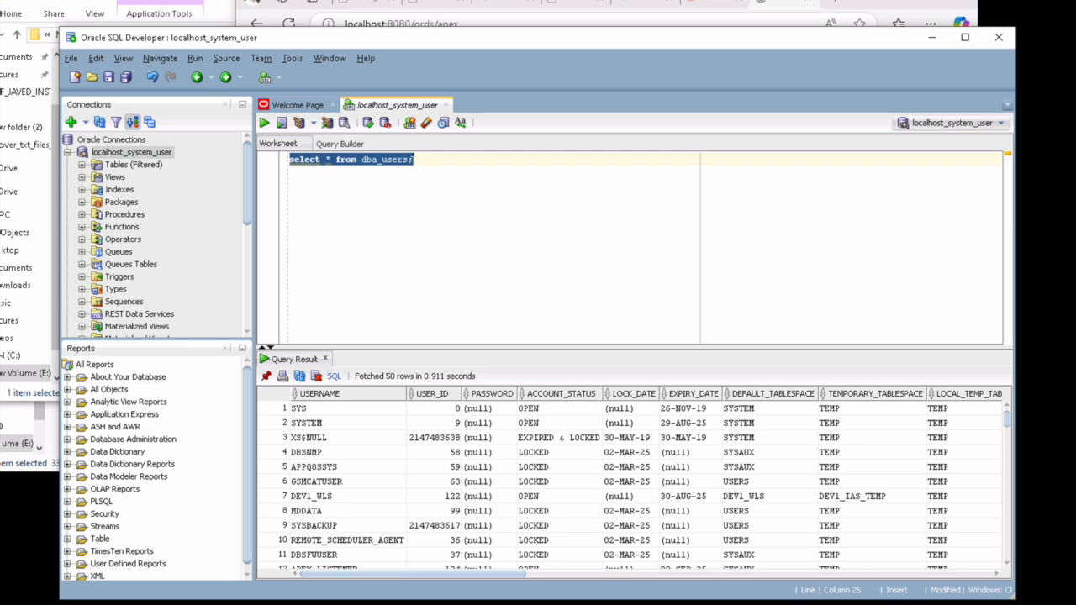
Step: Filter the query with where username like '%APEX%' and rerun it to show the APEX accounts
left_click(408, 160)
key("Return")
type("where ")
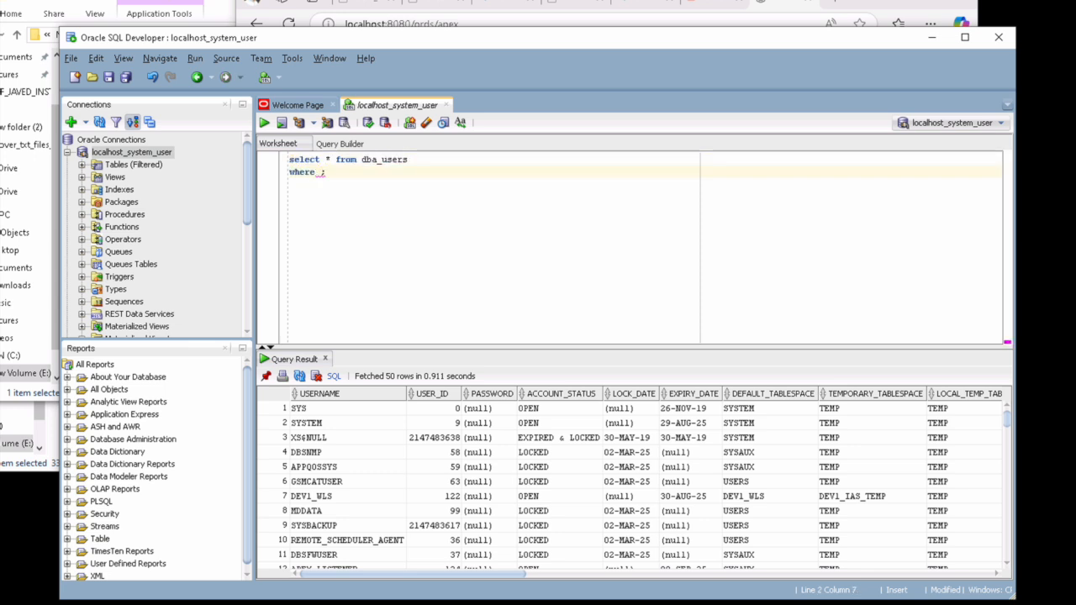
type("username like ''")
key("Left")
type("%%")
type("APEX")
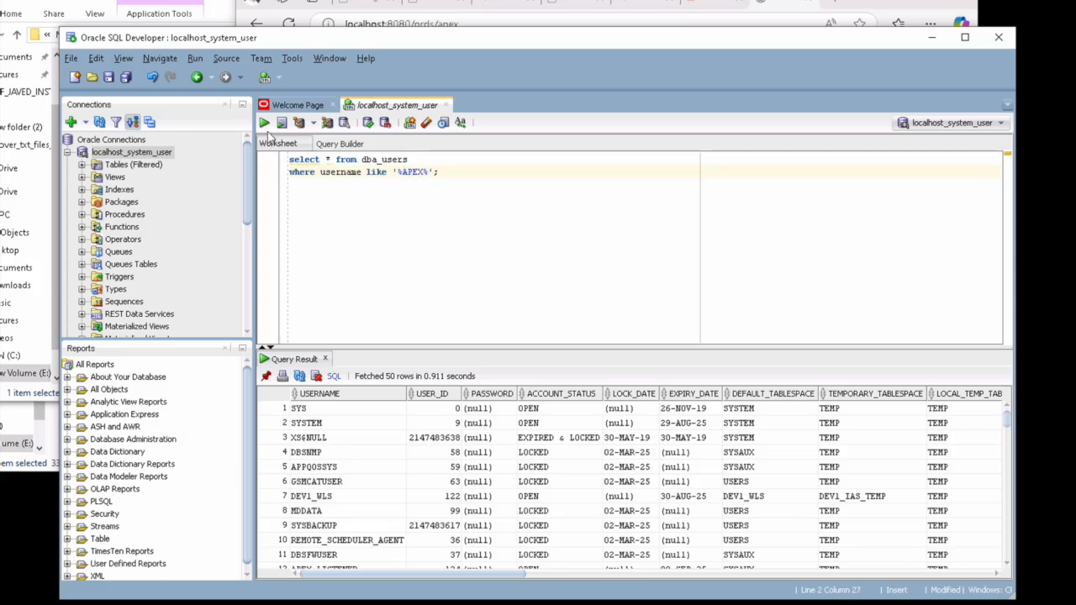
left_click(265, 123)
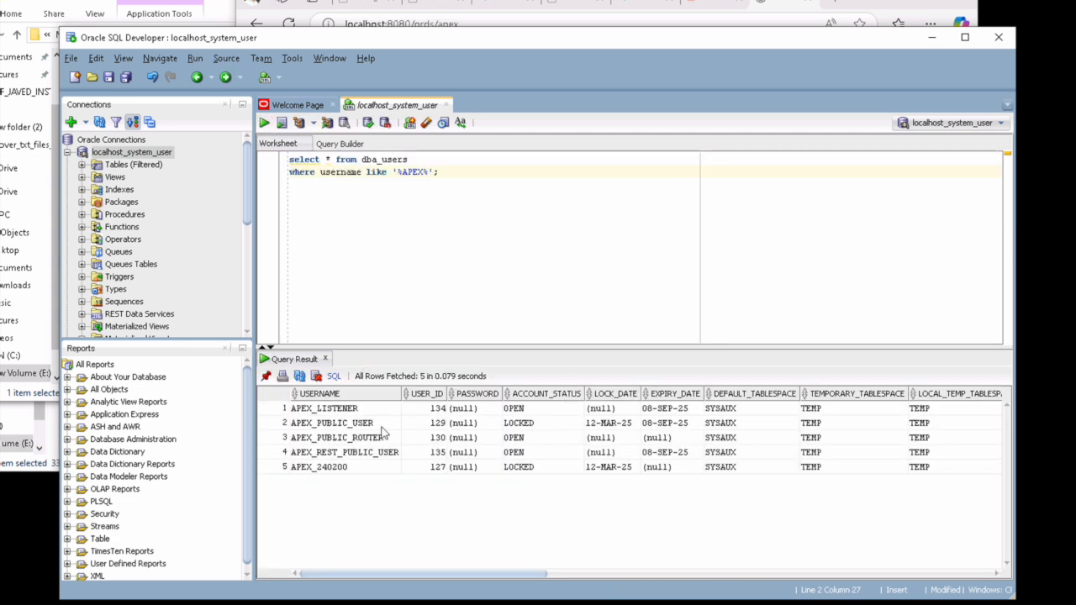
Step: Run alter user apex_public_user with a new password and account unlock, then rerun the APEX users query
left_click(472, 171)
key("Return")
key("Return")
key("Return")
type("alter")
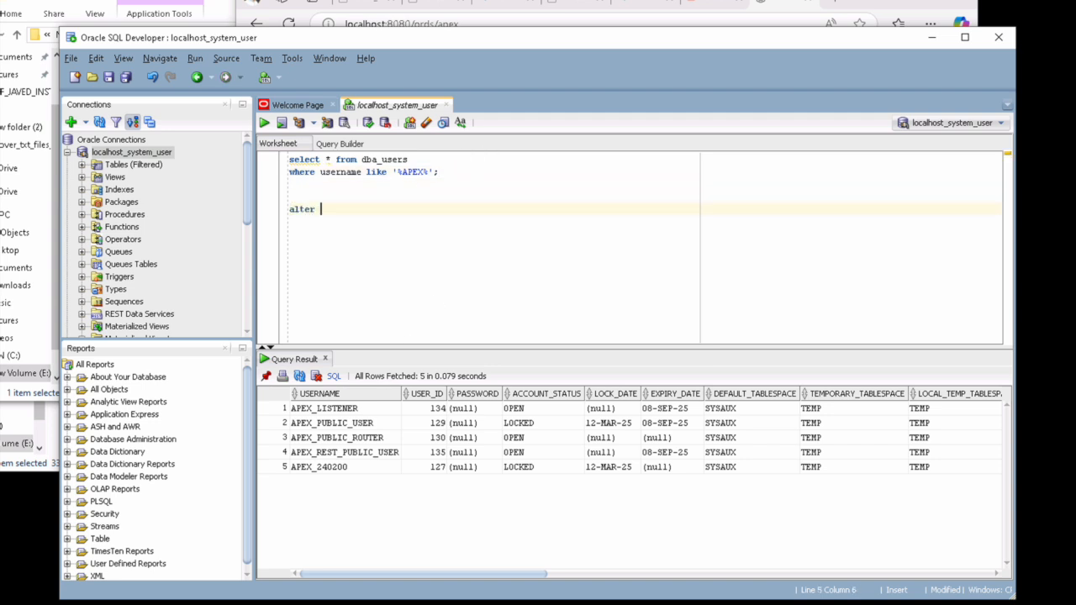
type(" user apex_public_user identified by oracle account unlock;")
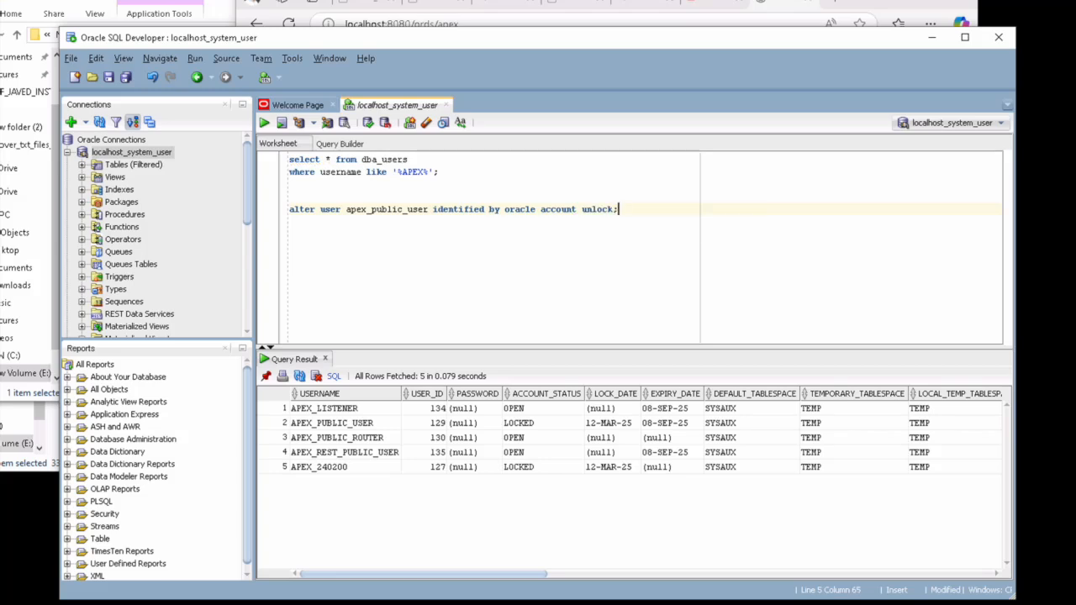
key("Return")
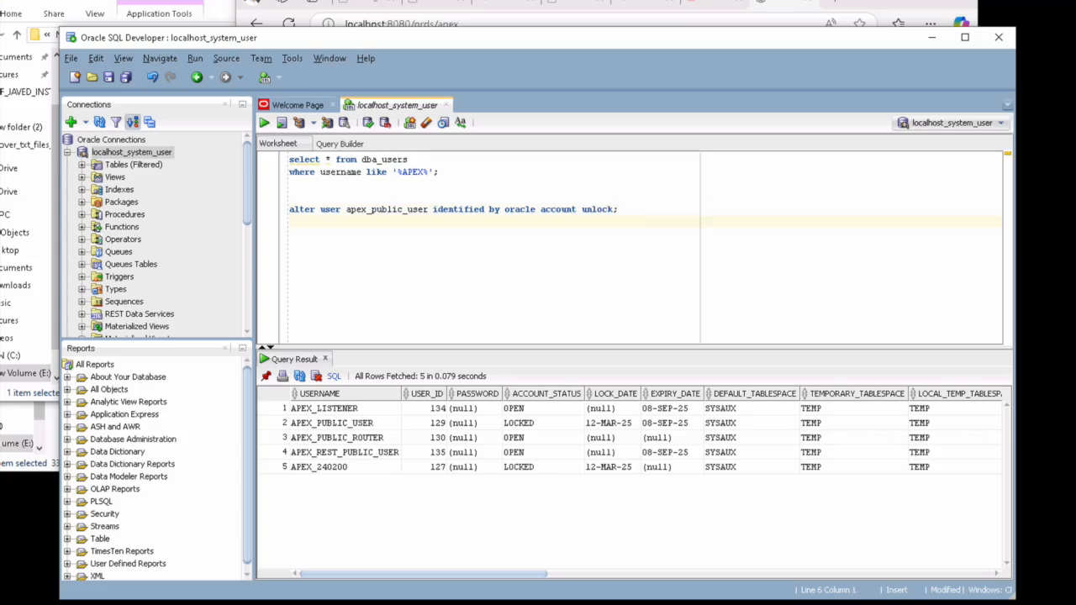
triple_click(283, 209)
left_click(265, 123)
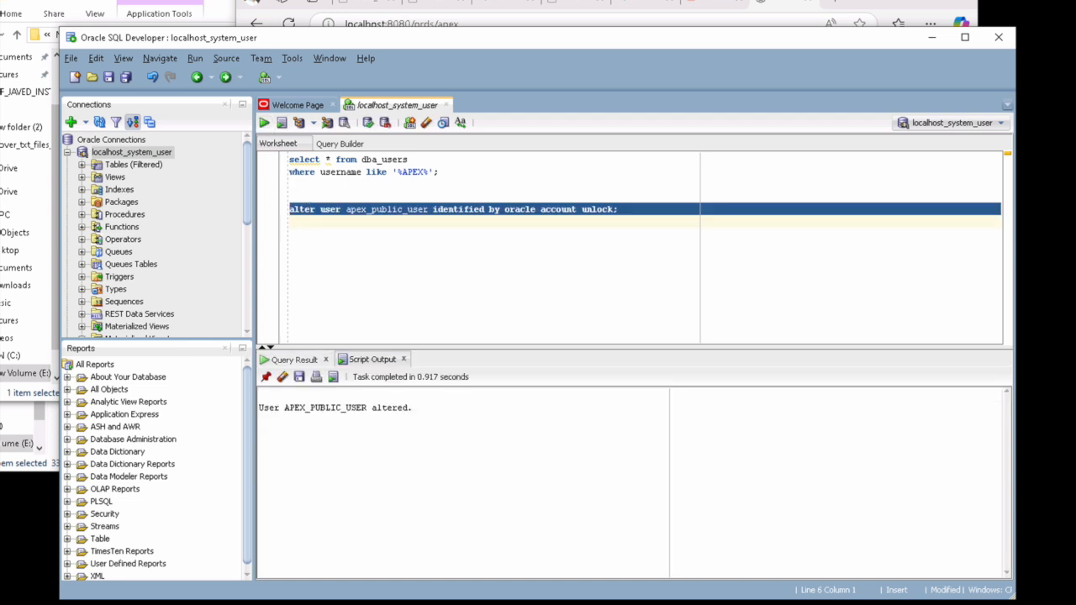
left_click_drag(395, 177, 271, 149)
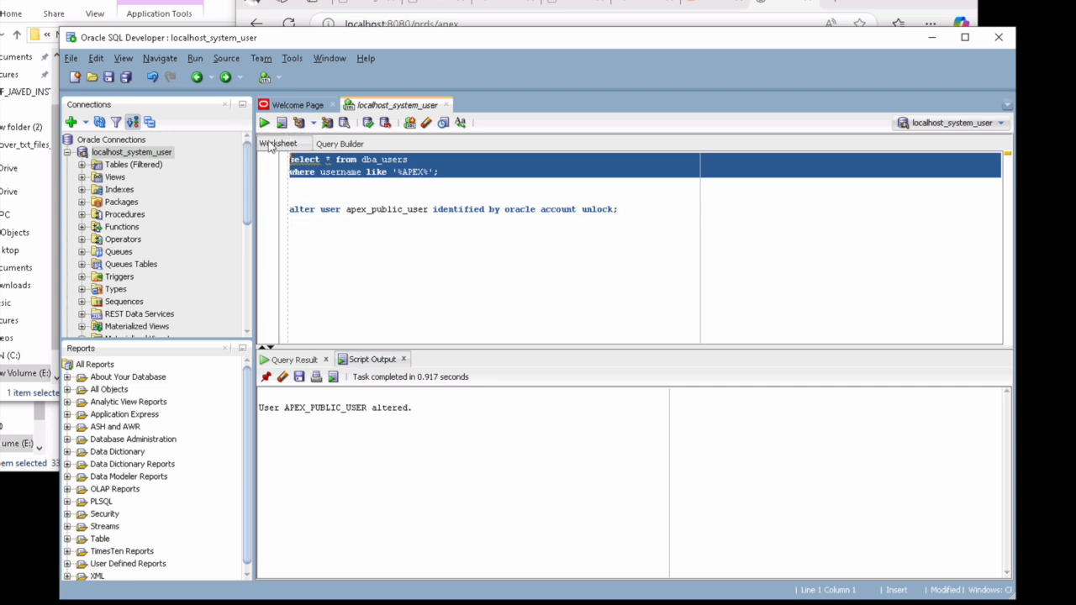
left_click(265, 123)
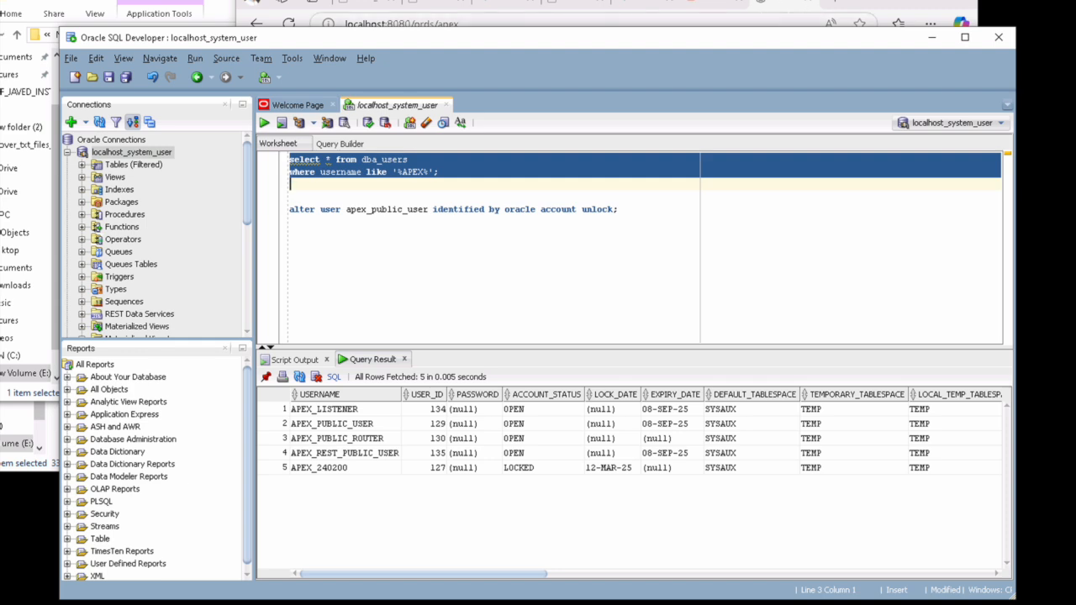
Step: In the browser, return to the ORDS landing page and open the Oracle APEX sign-in page
left_click(790, 6)
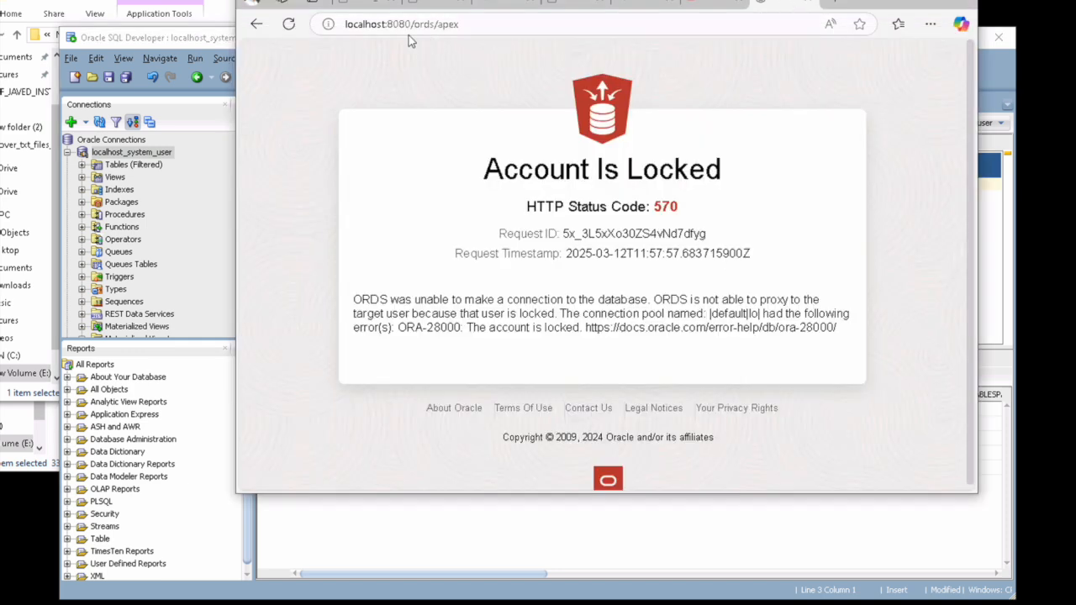
left_click(258, 25)
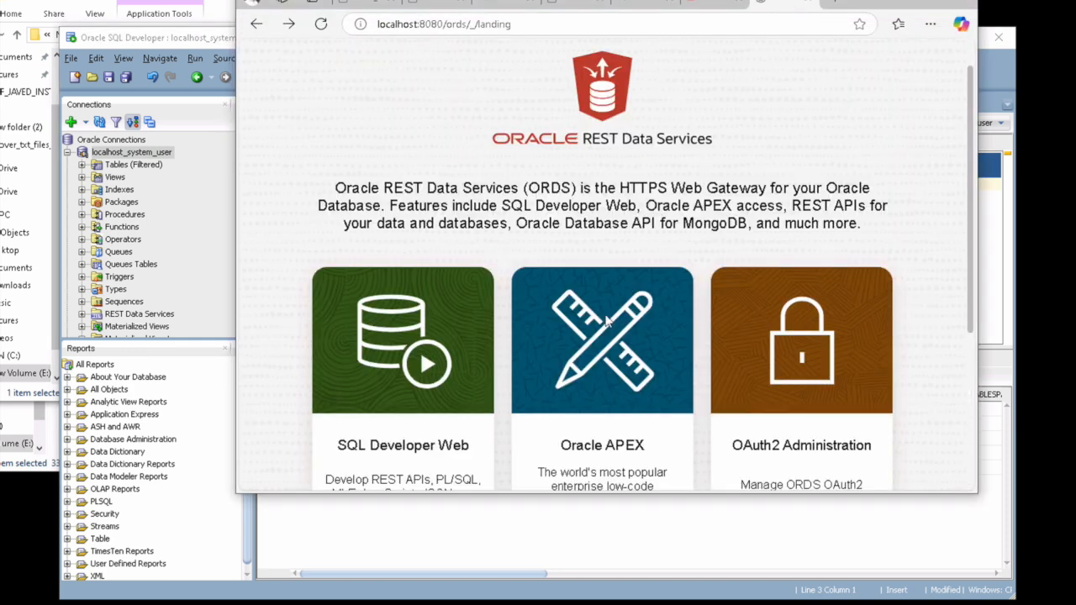
scroll(618, 383, "down", 4)
left_click(593, 305)
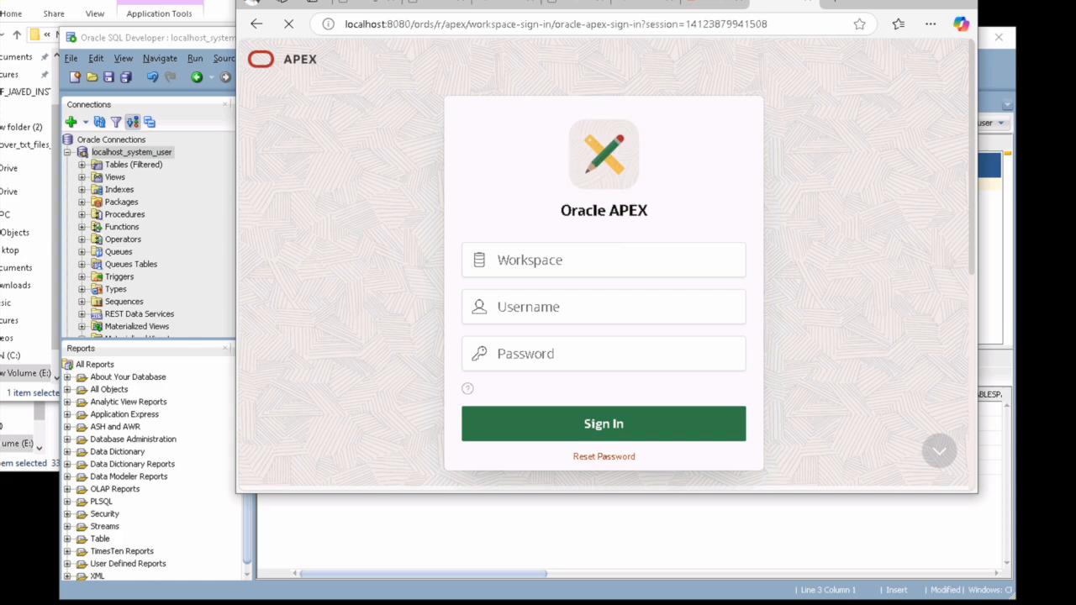
left_click(581, 269)
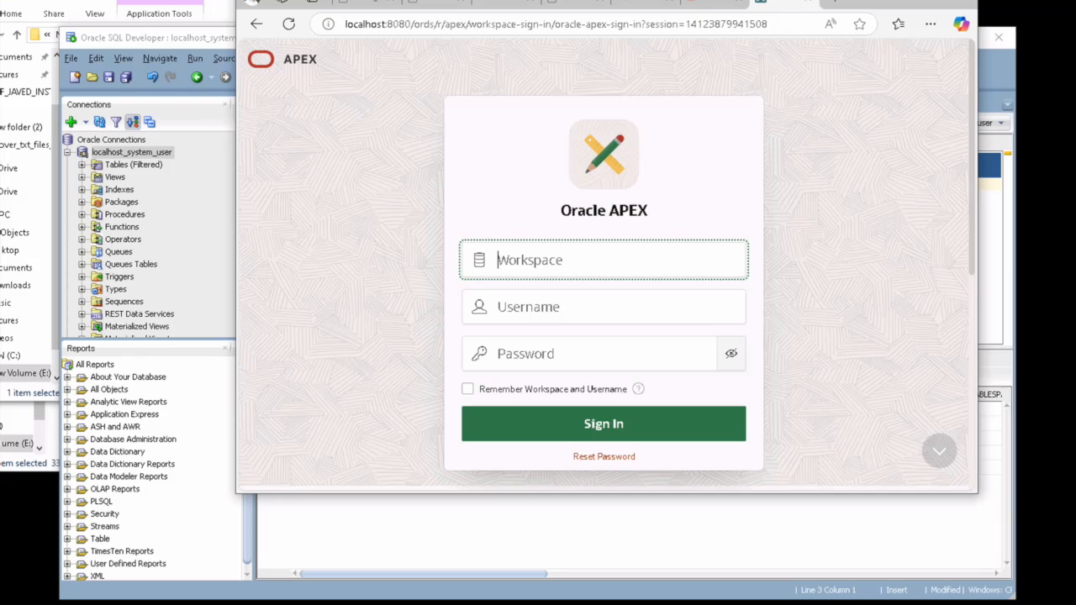
Step: Sign in to workspace internal as admin with the account password, declining to save the password
type("internal")
key("Tab")
type("admin")
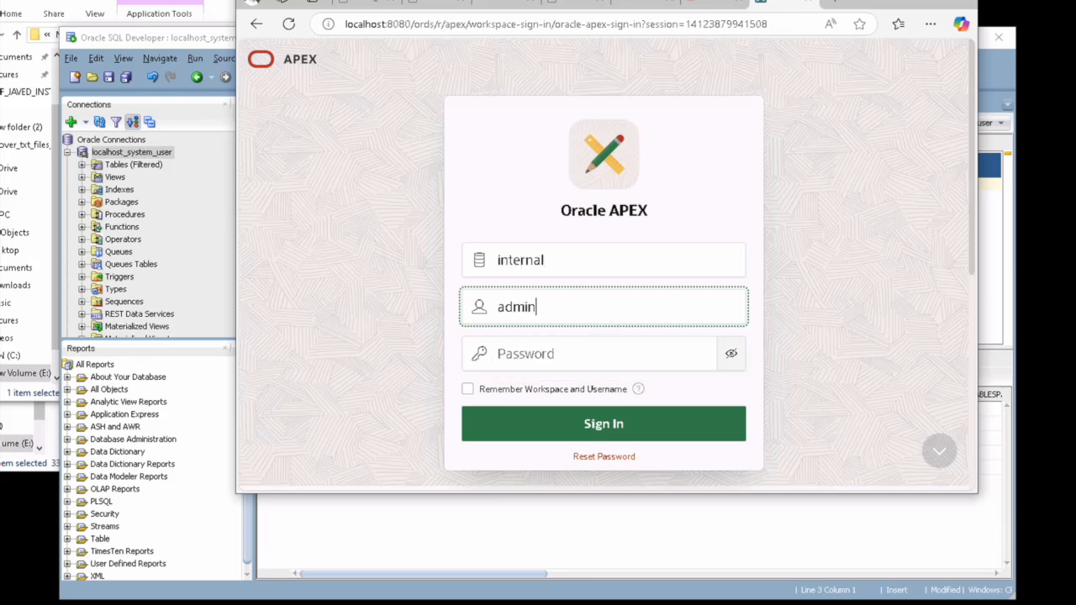
key("Tab")
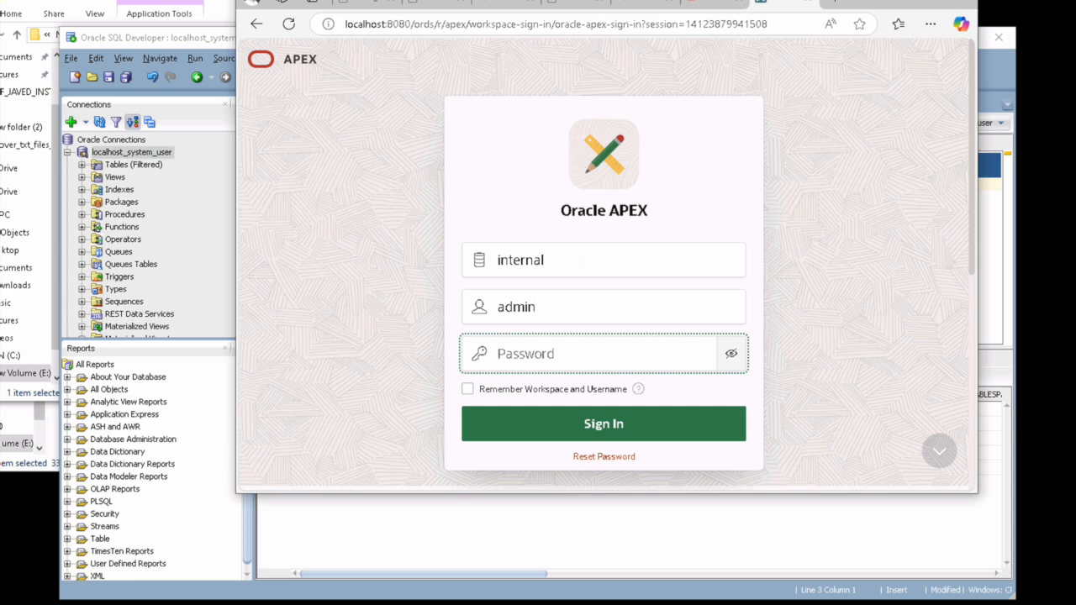
type("oracle")
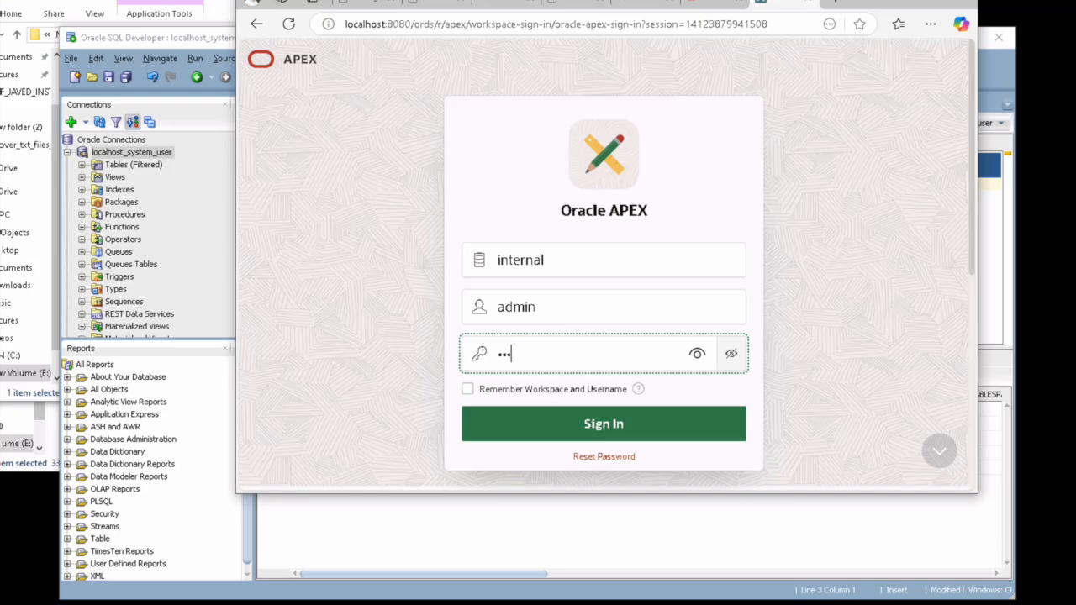
type("1234")
key("Tab")
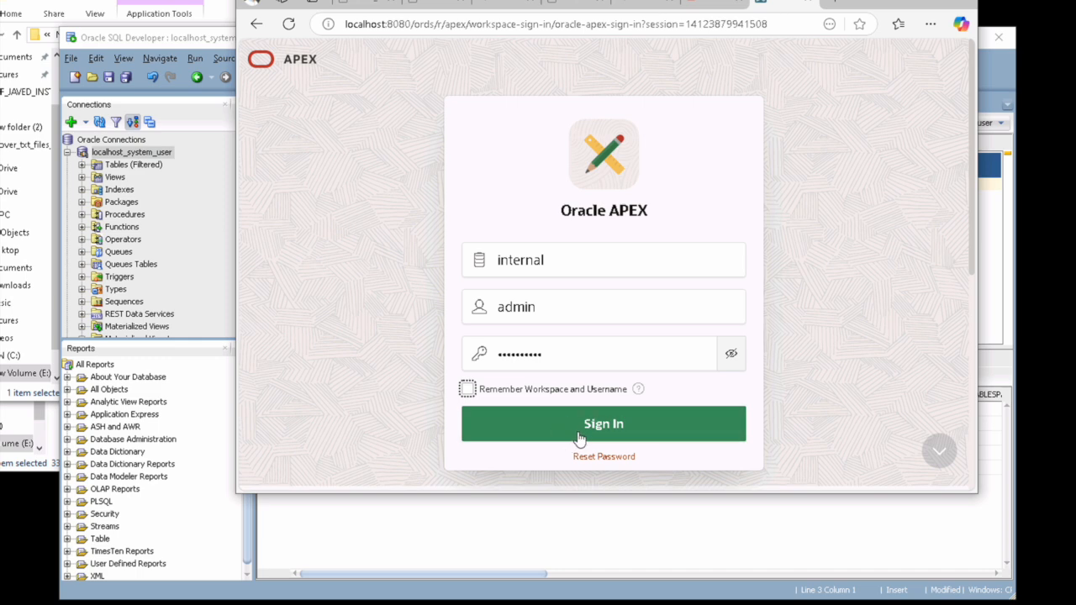
left_click(578, 437)
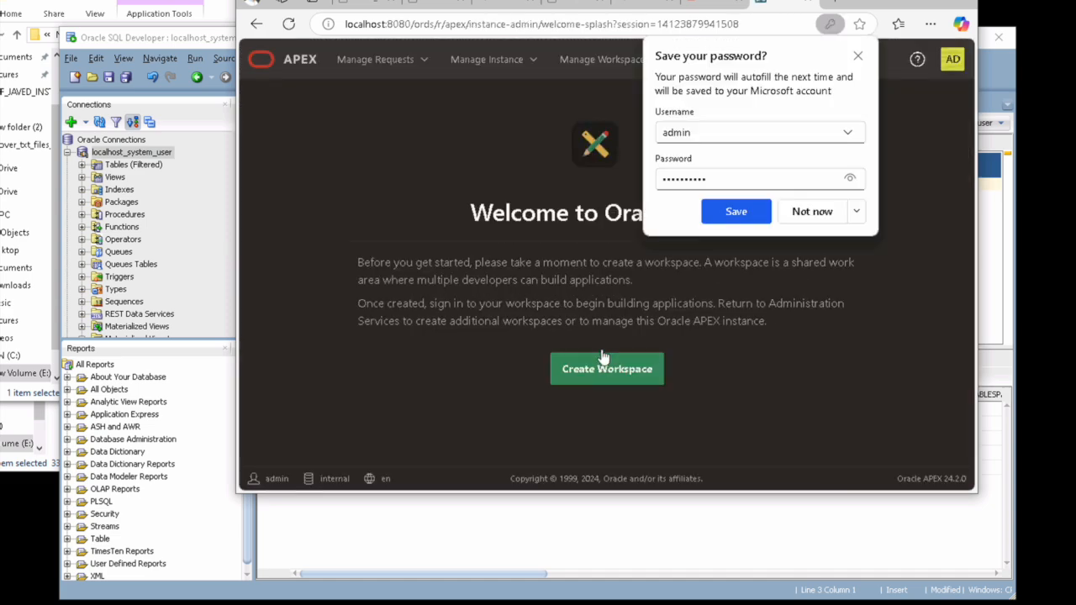
left_click(821, 216)
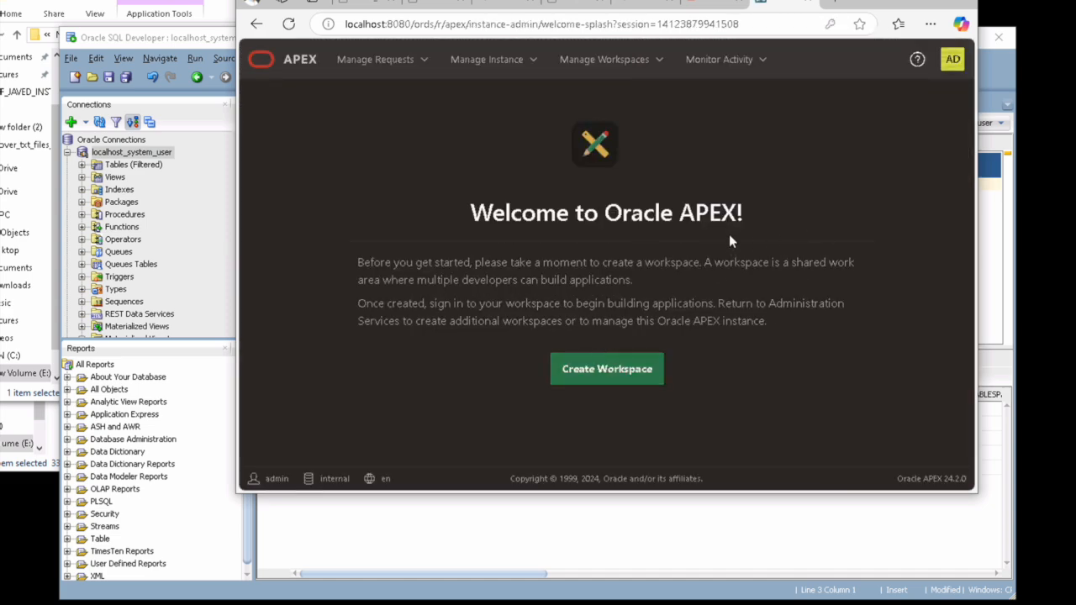